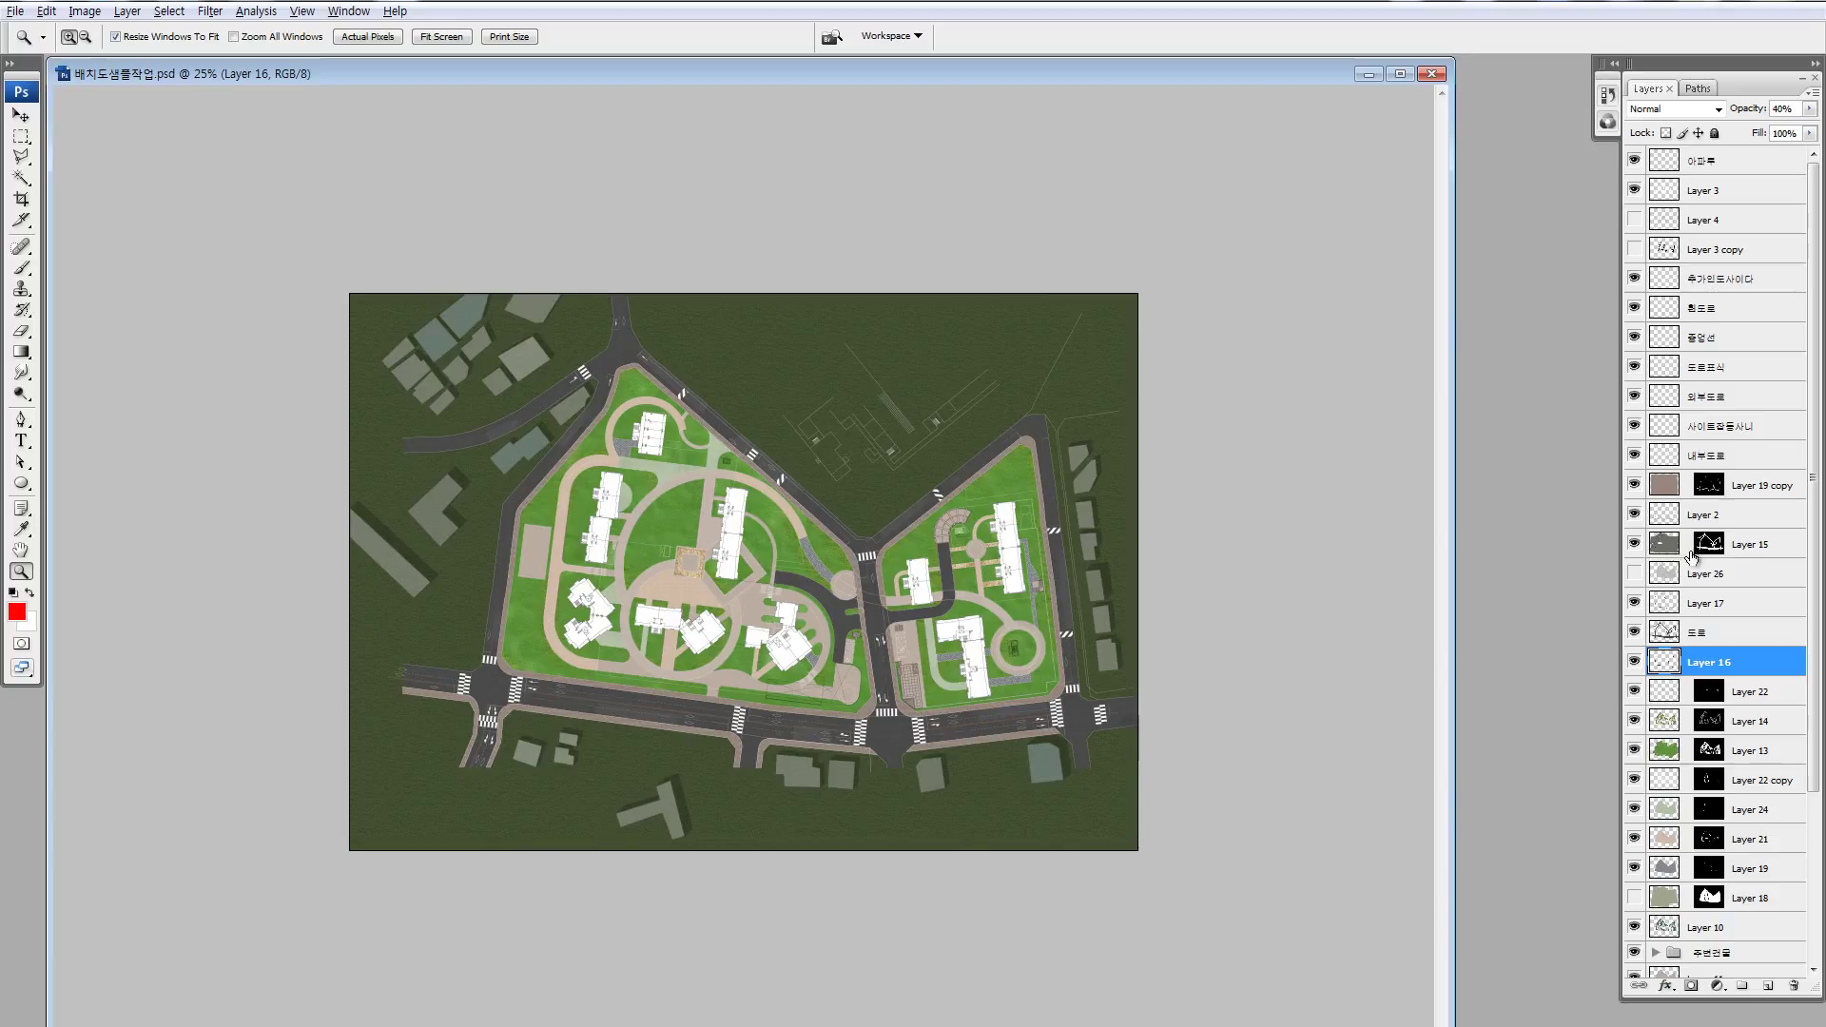
- On a new top layer, fill the left and bottom margins outside the site area with black
click(1744, 166)
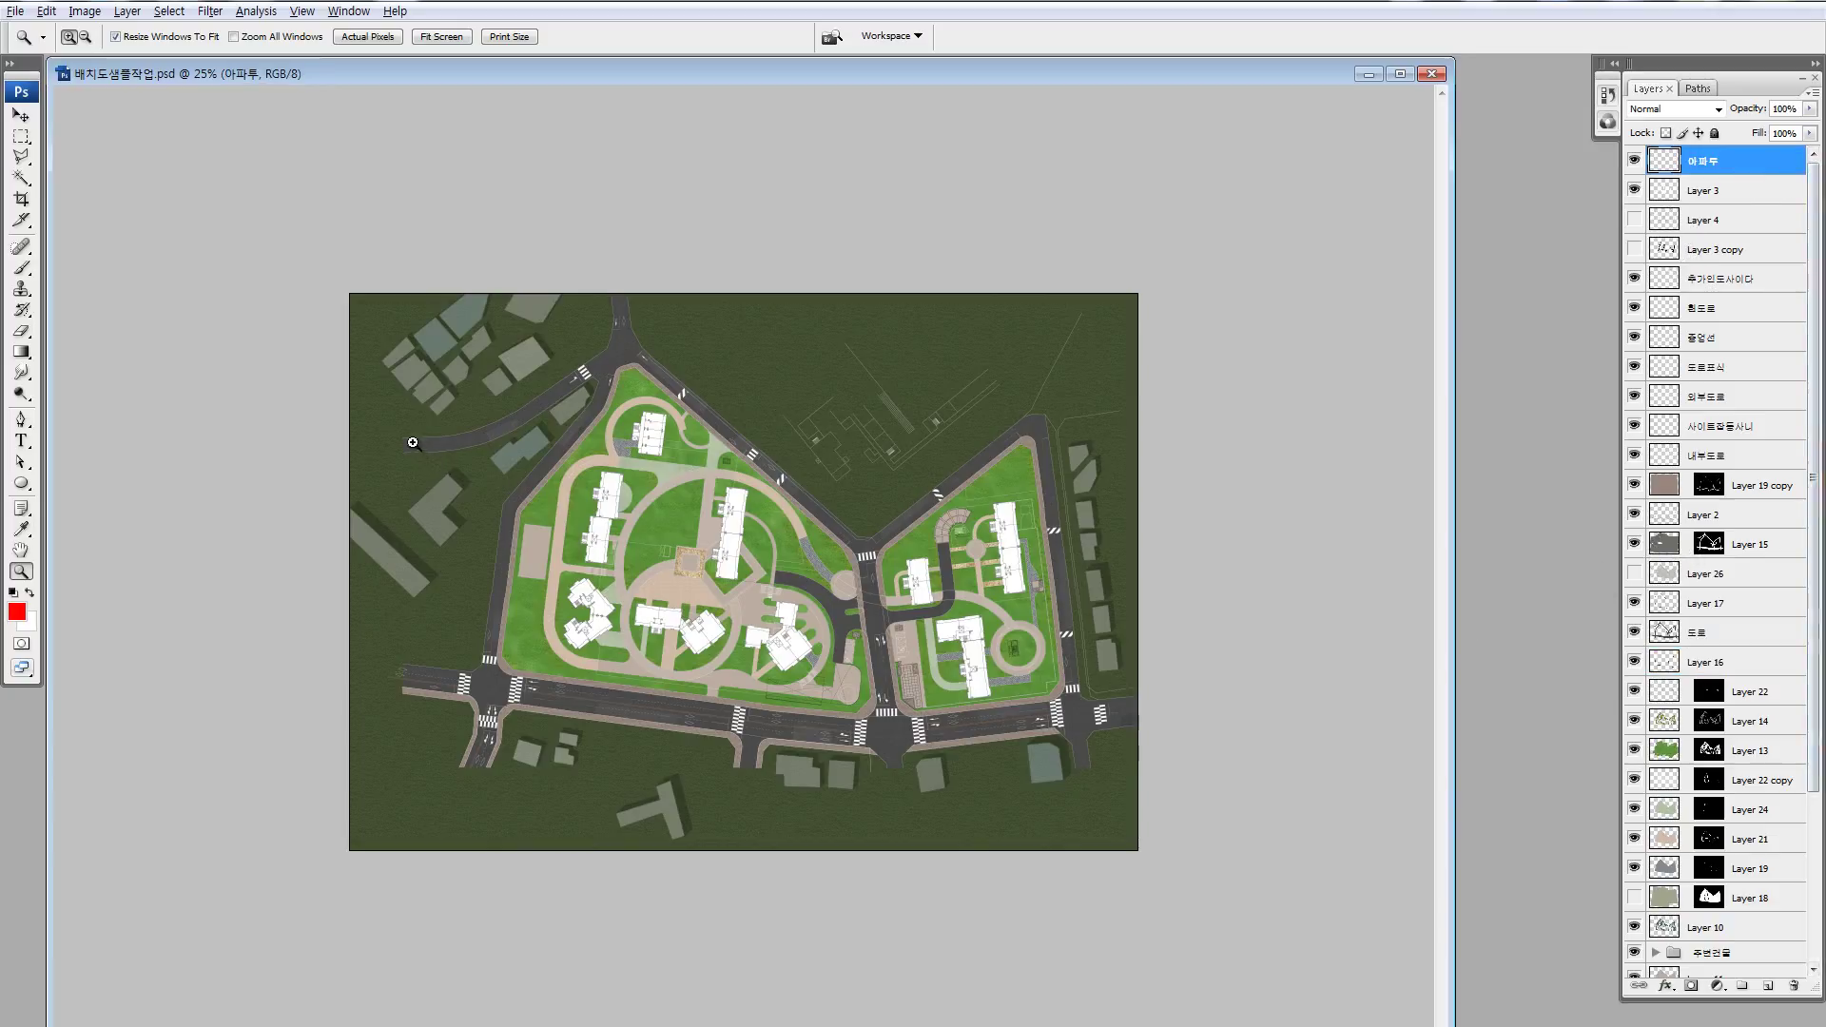
drag(354, 383, 568, 518)
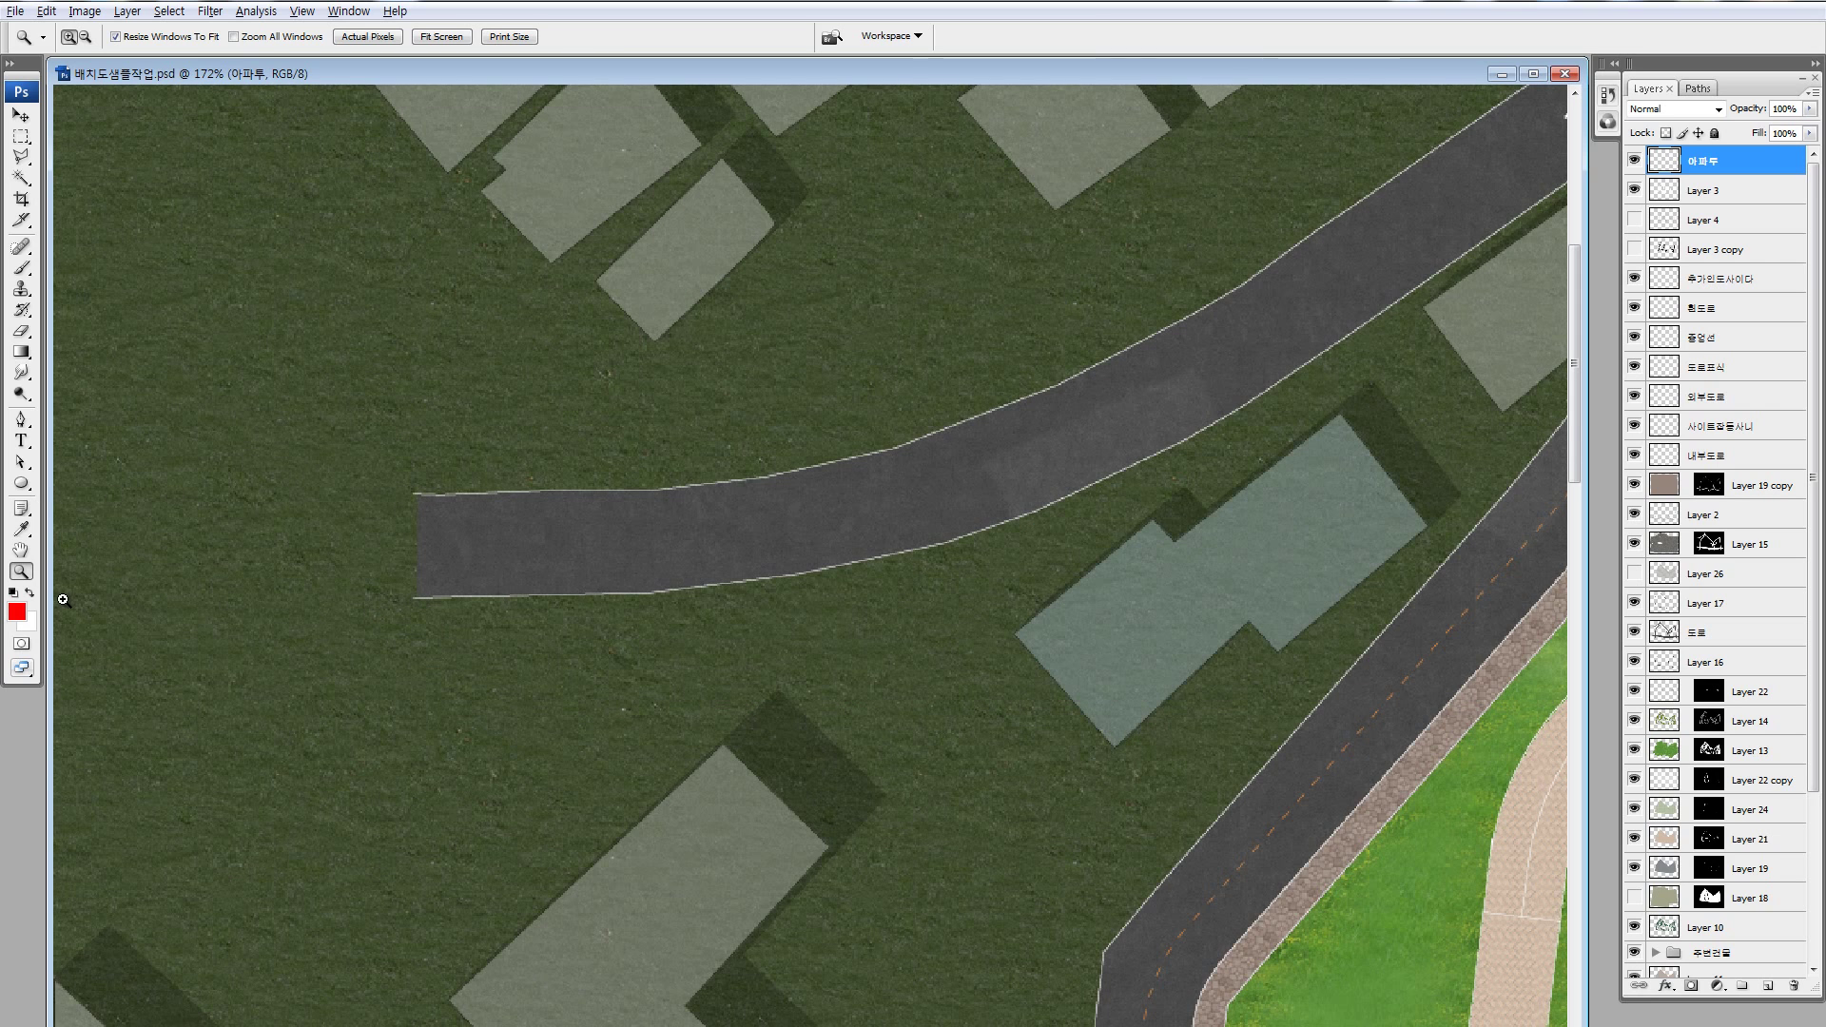
key(ctrl+minus)
key(ctrl+minus)
key(ctrl+minus)
key(ctrl+minus)
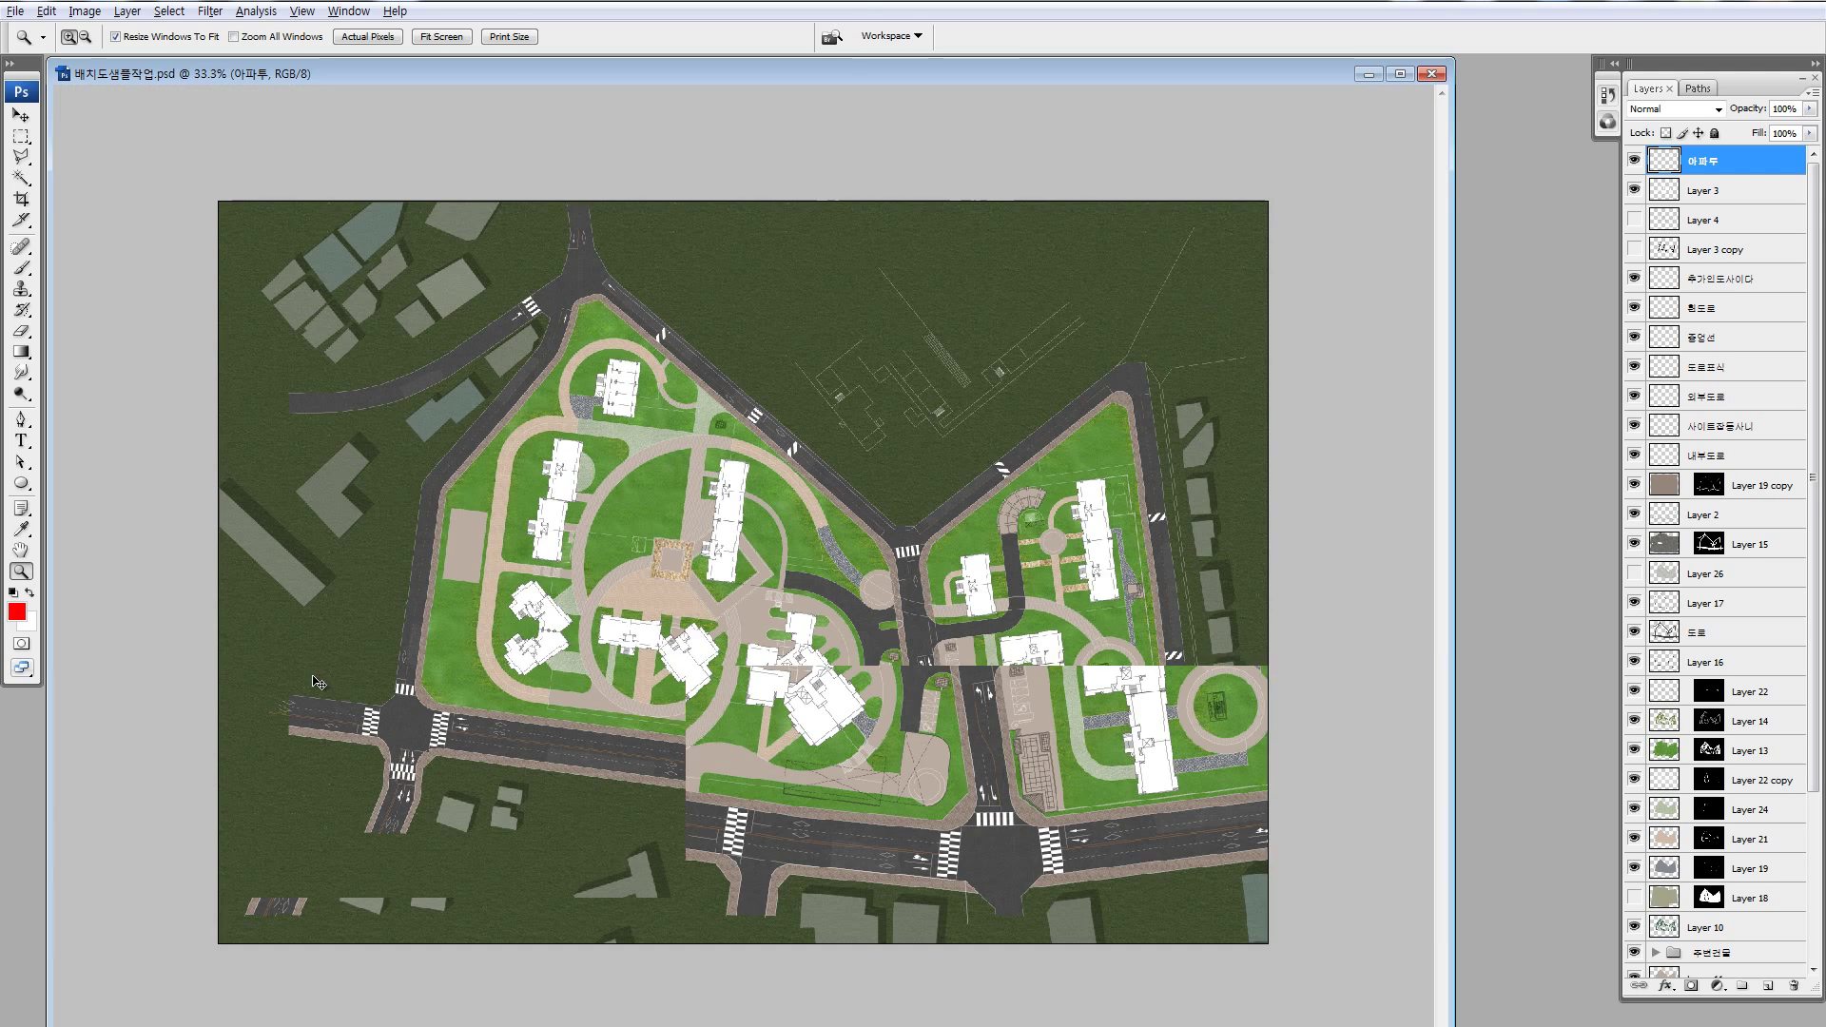
key(m)
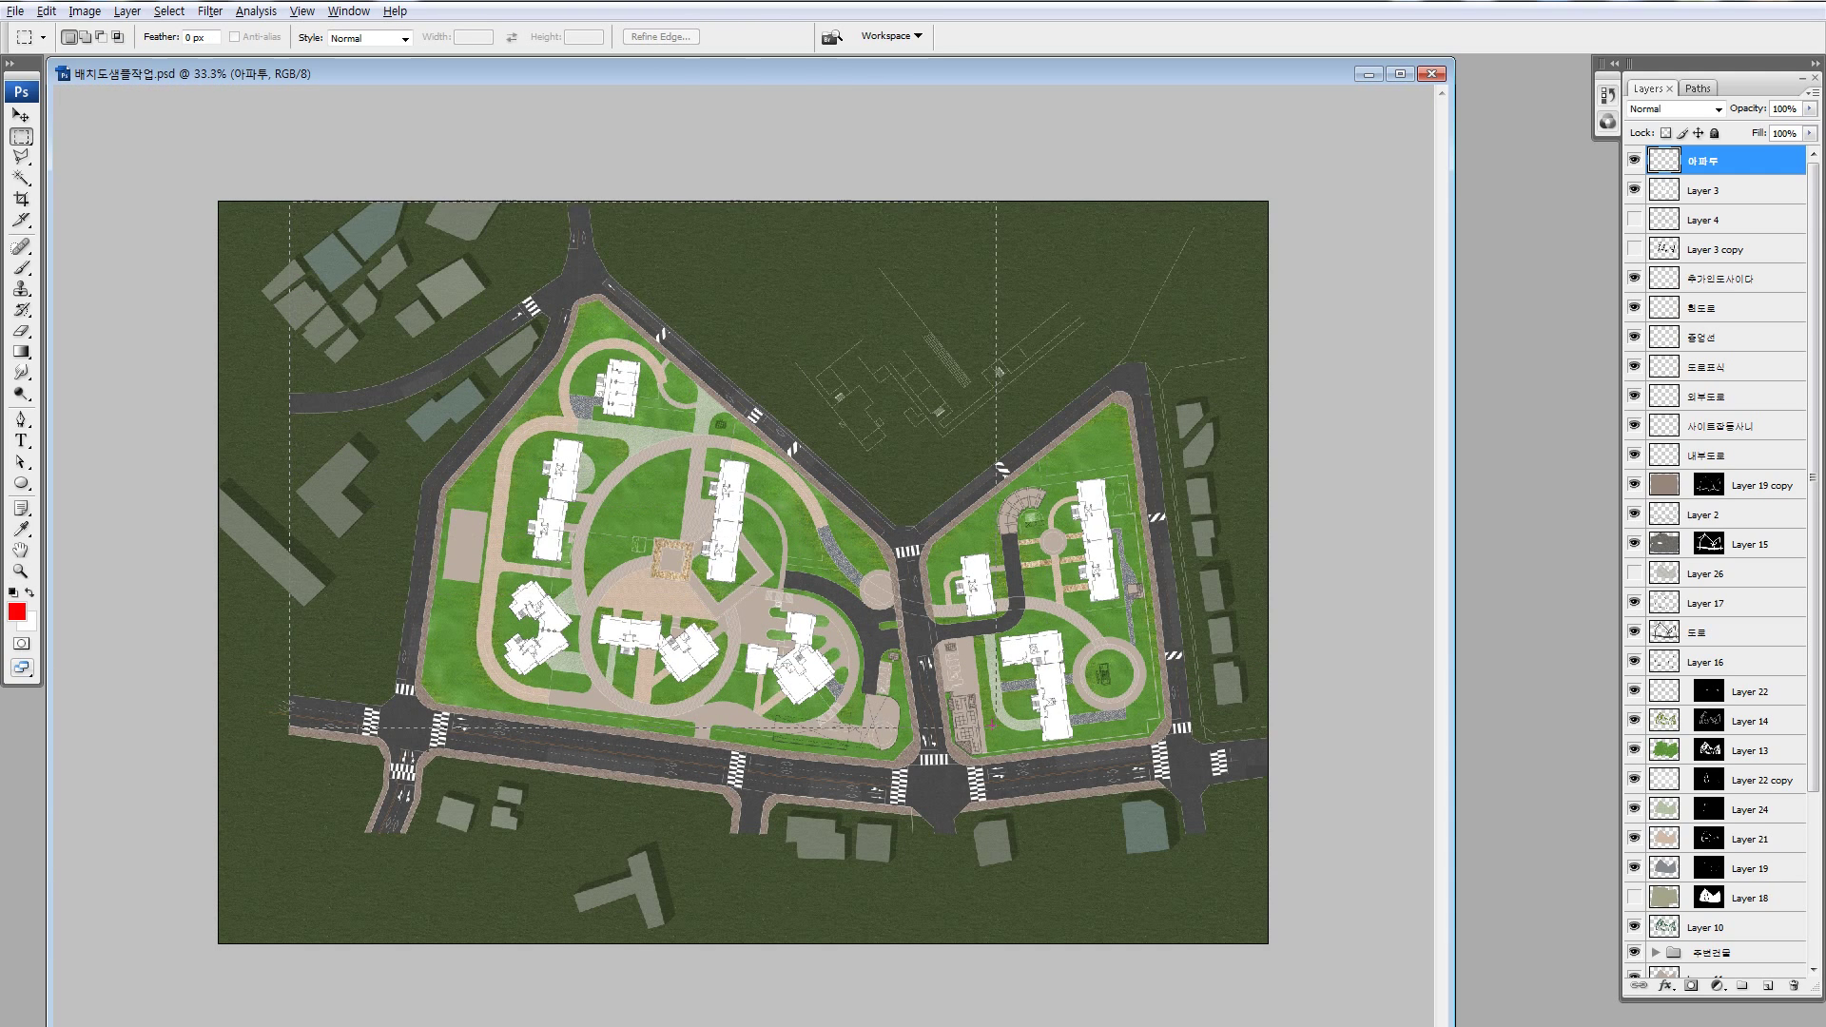
drag(290, 198, 1316, 827)
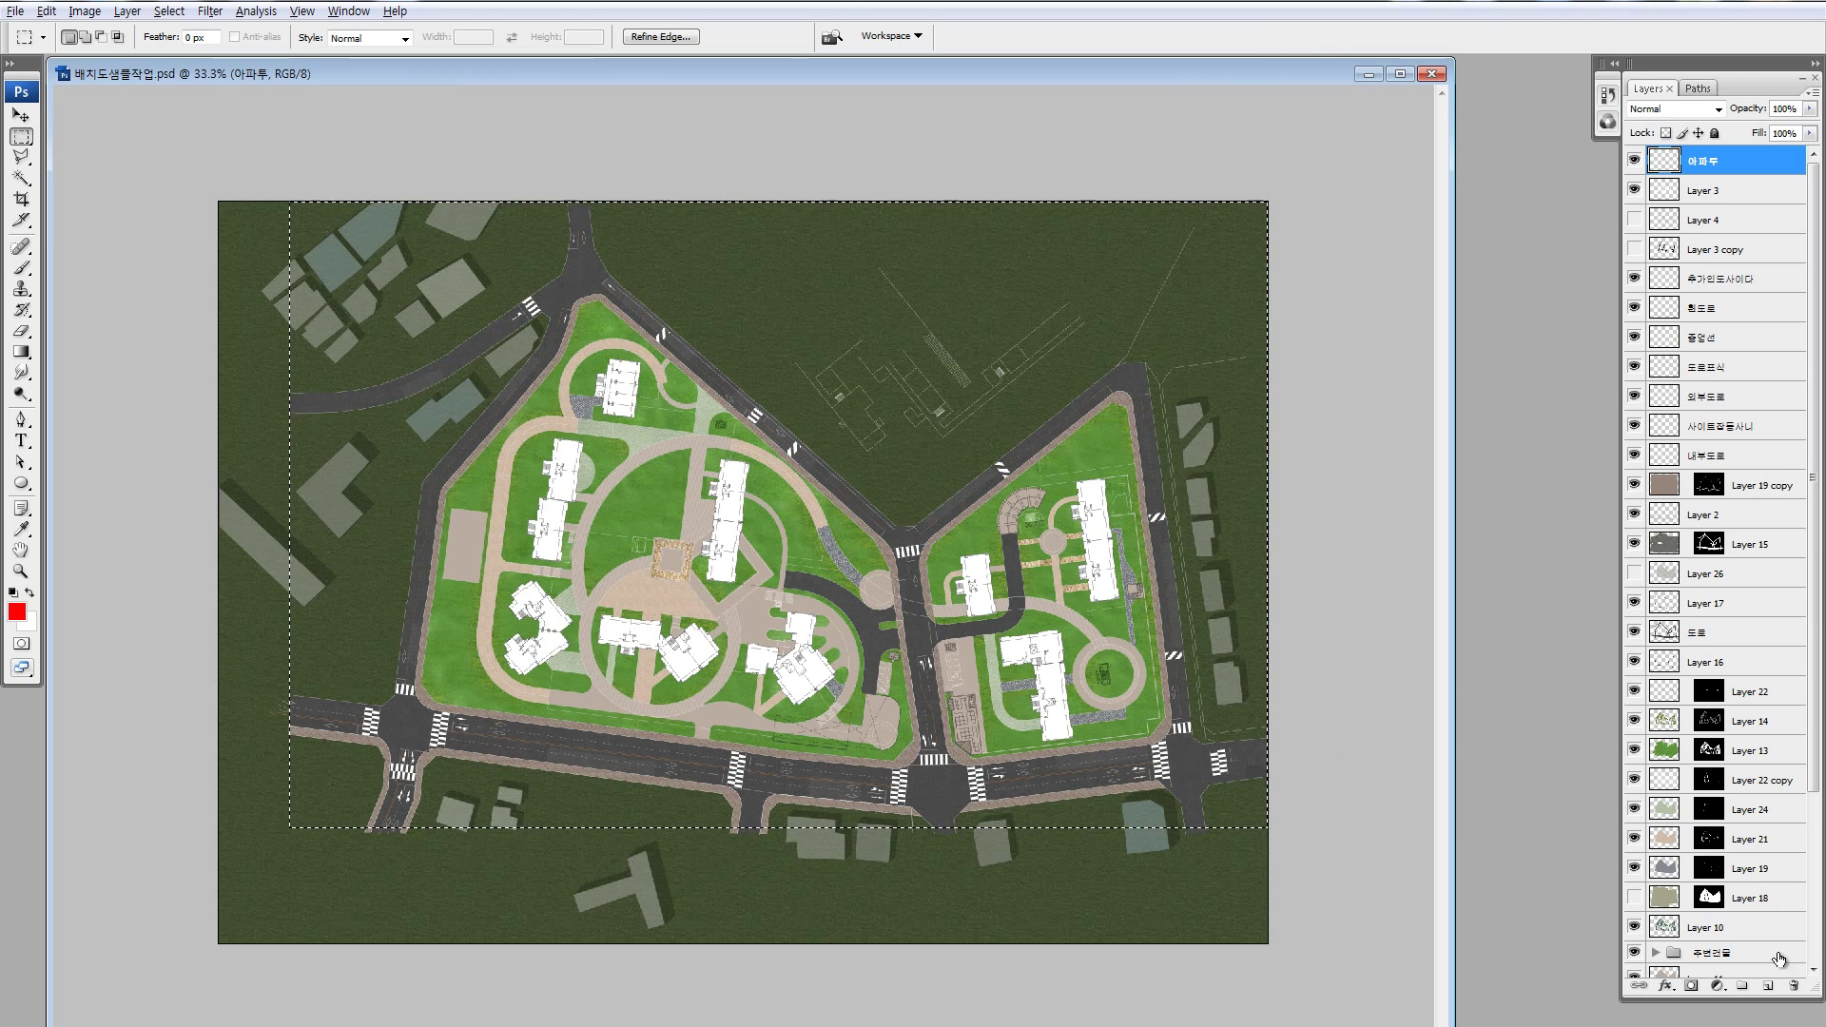
click(1767, 985)
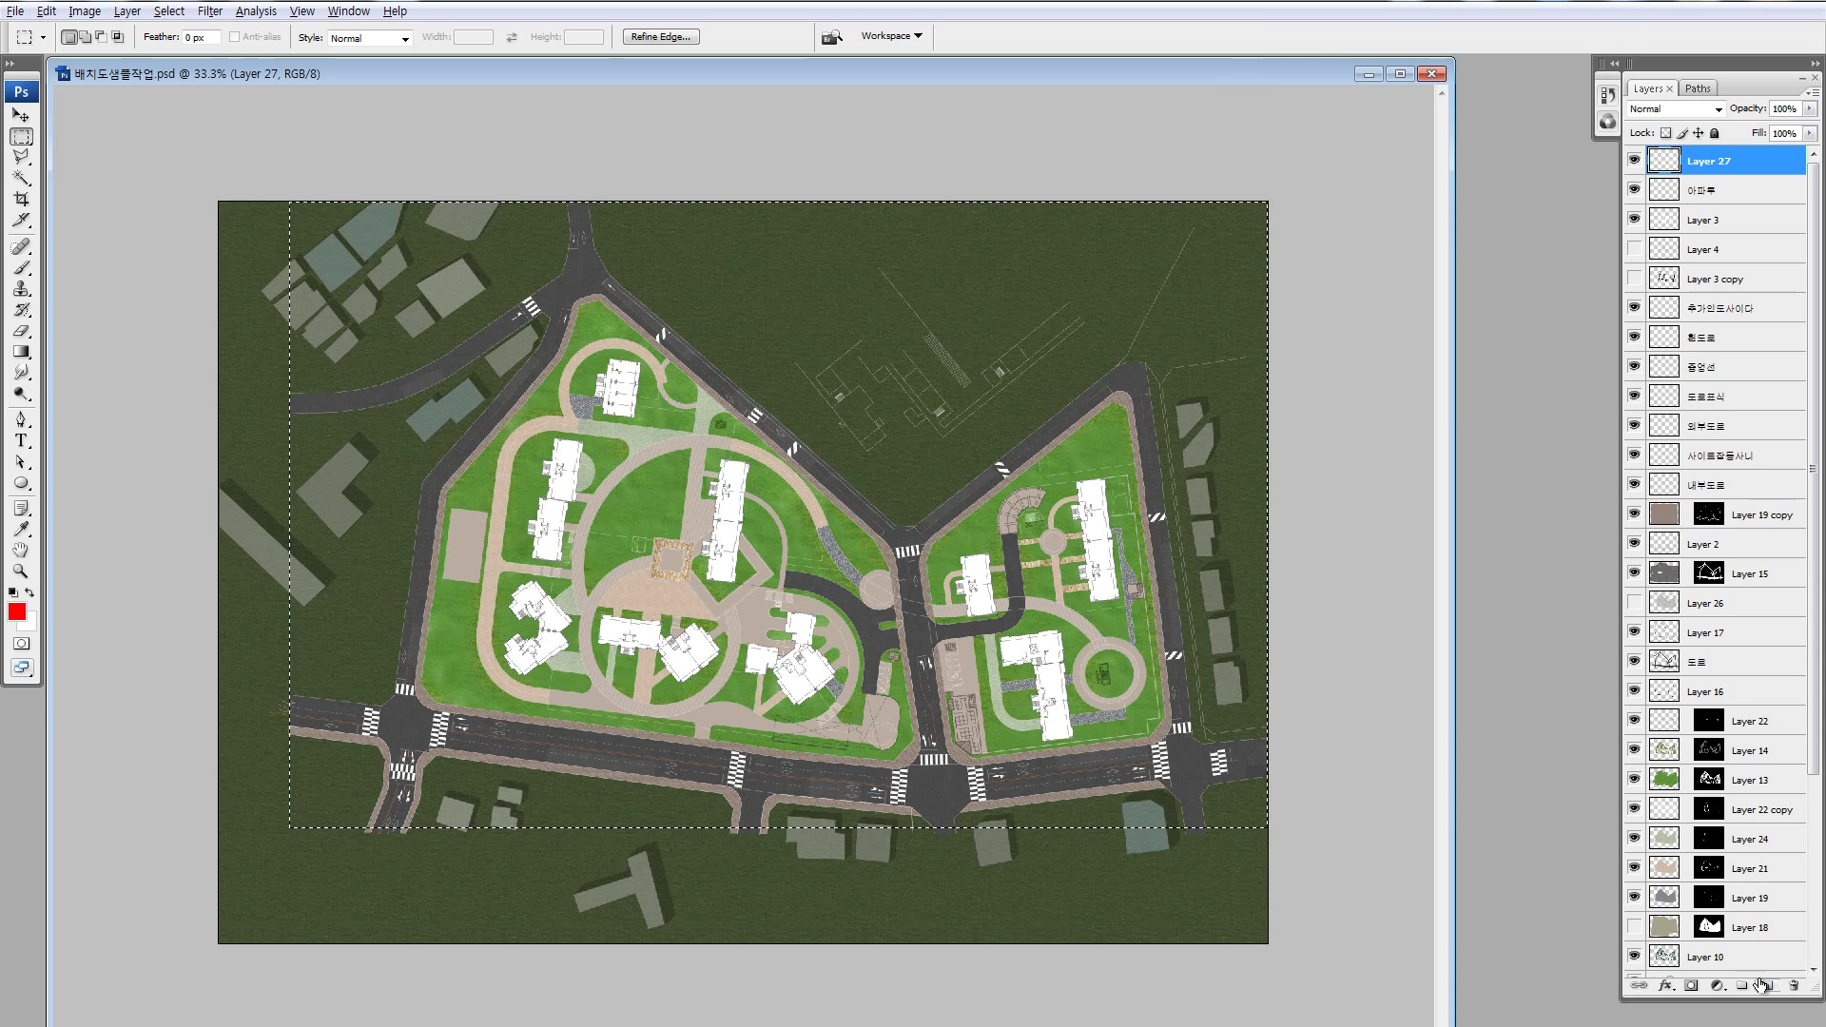
key(ctrl+shift+i)
key(d)
key(alt+BackSpace)
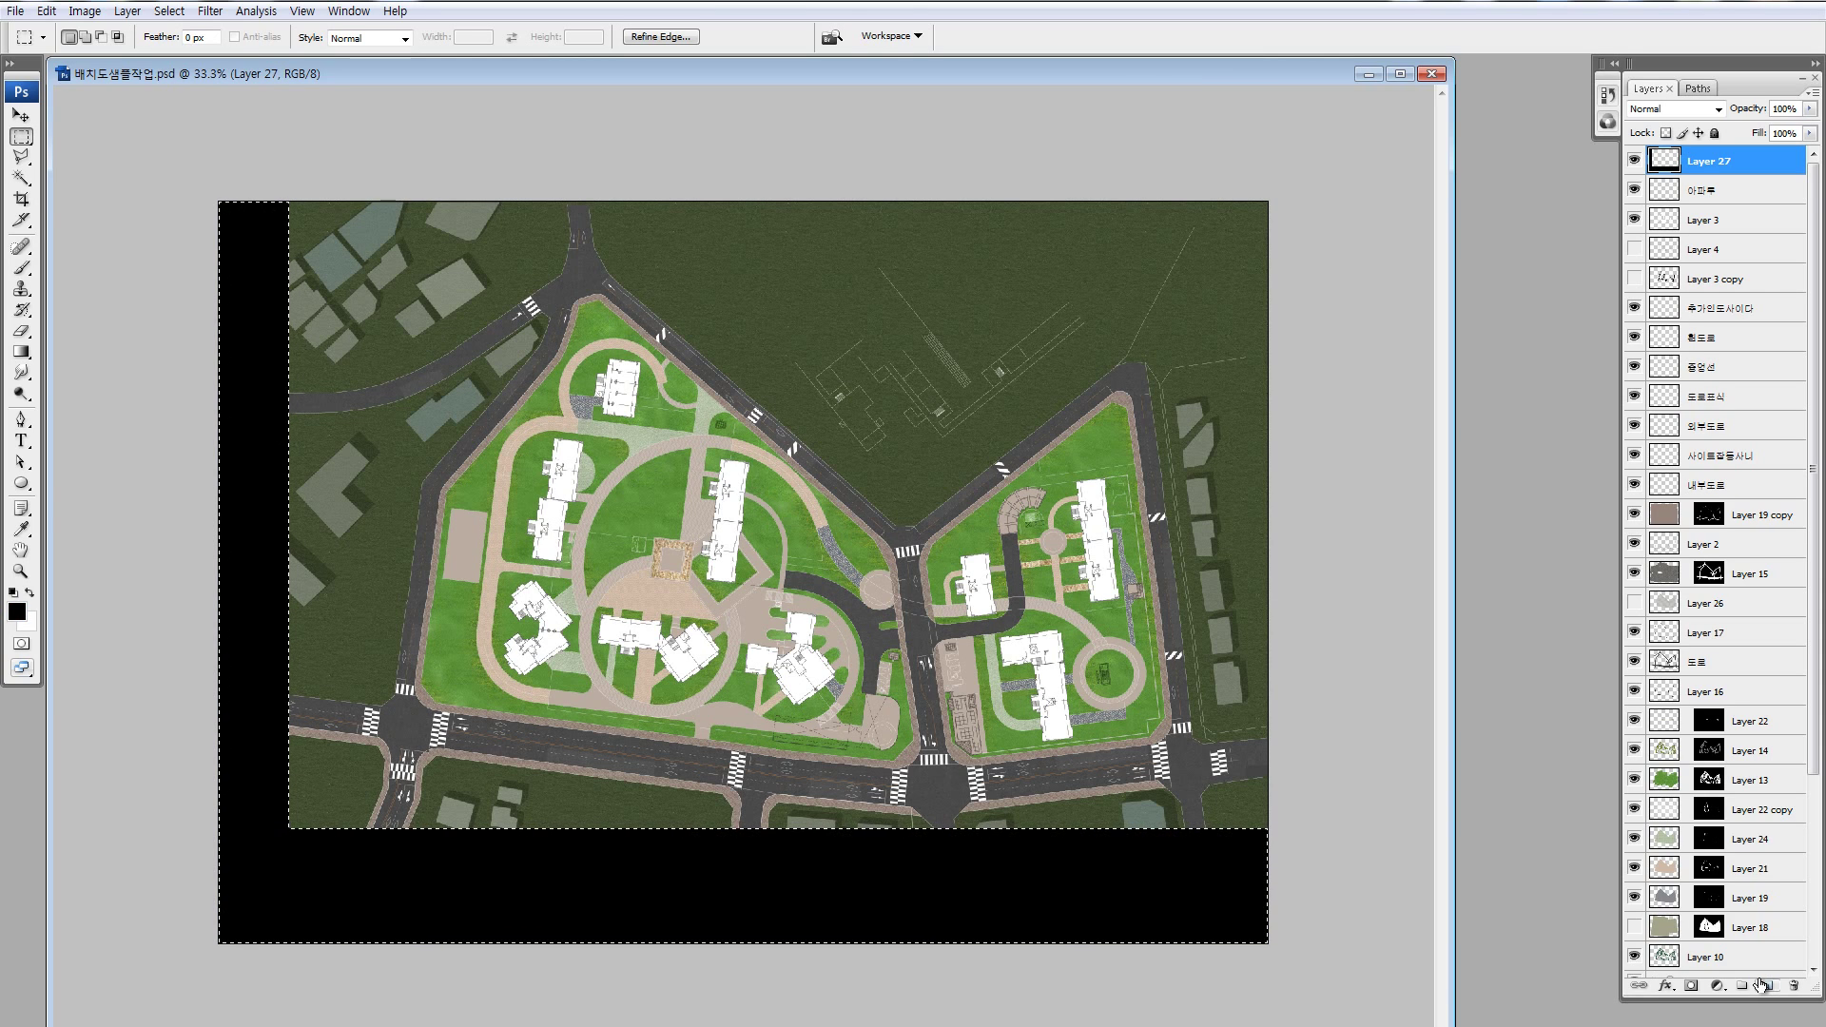
key(ctrl+d)
- Show the building shadow layers and Layer 26's grey paving, zooming in to check the buildings
click(1636, 249)
click(1635, 603)
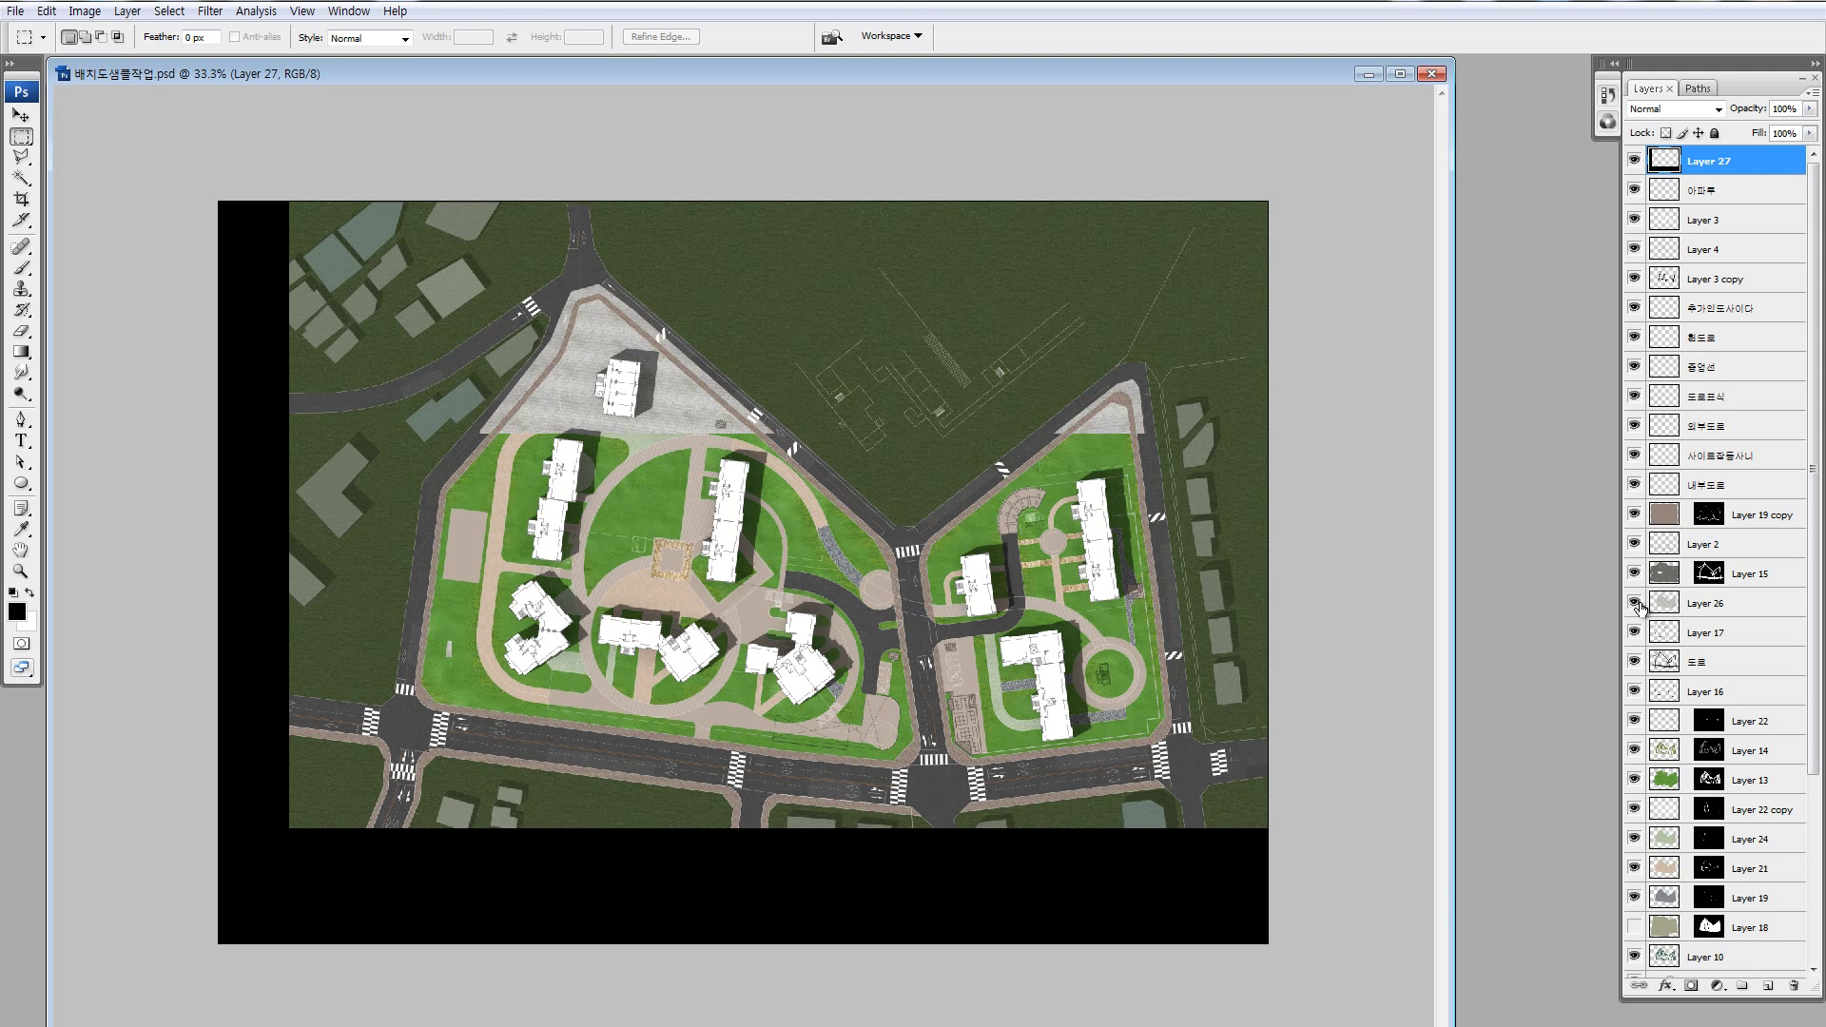
key(z)
drag(487, 529, 650, 659)
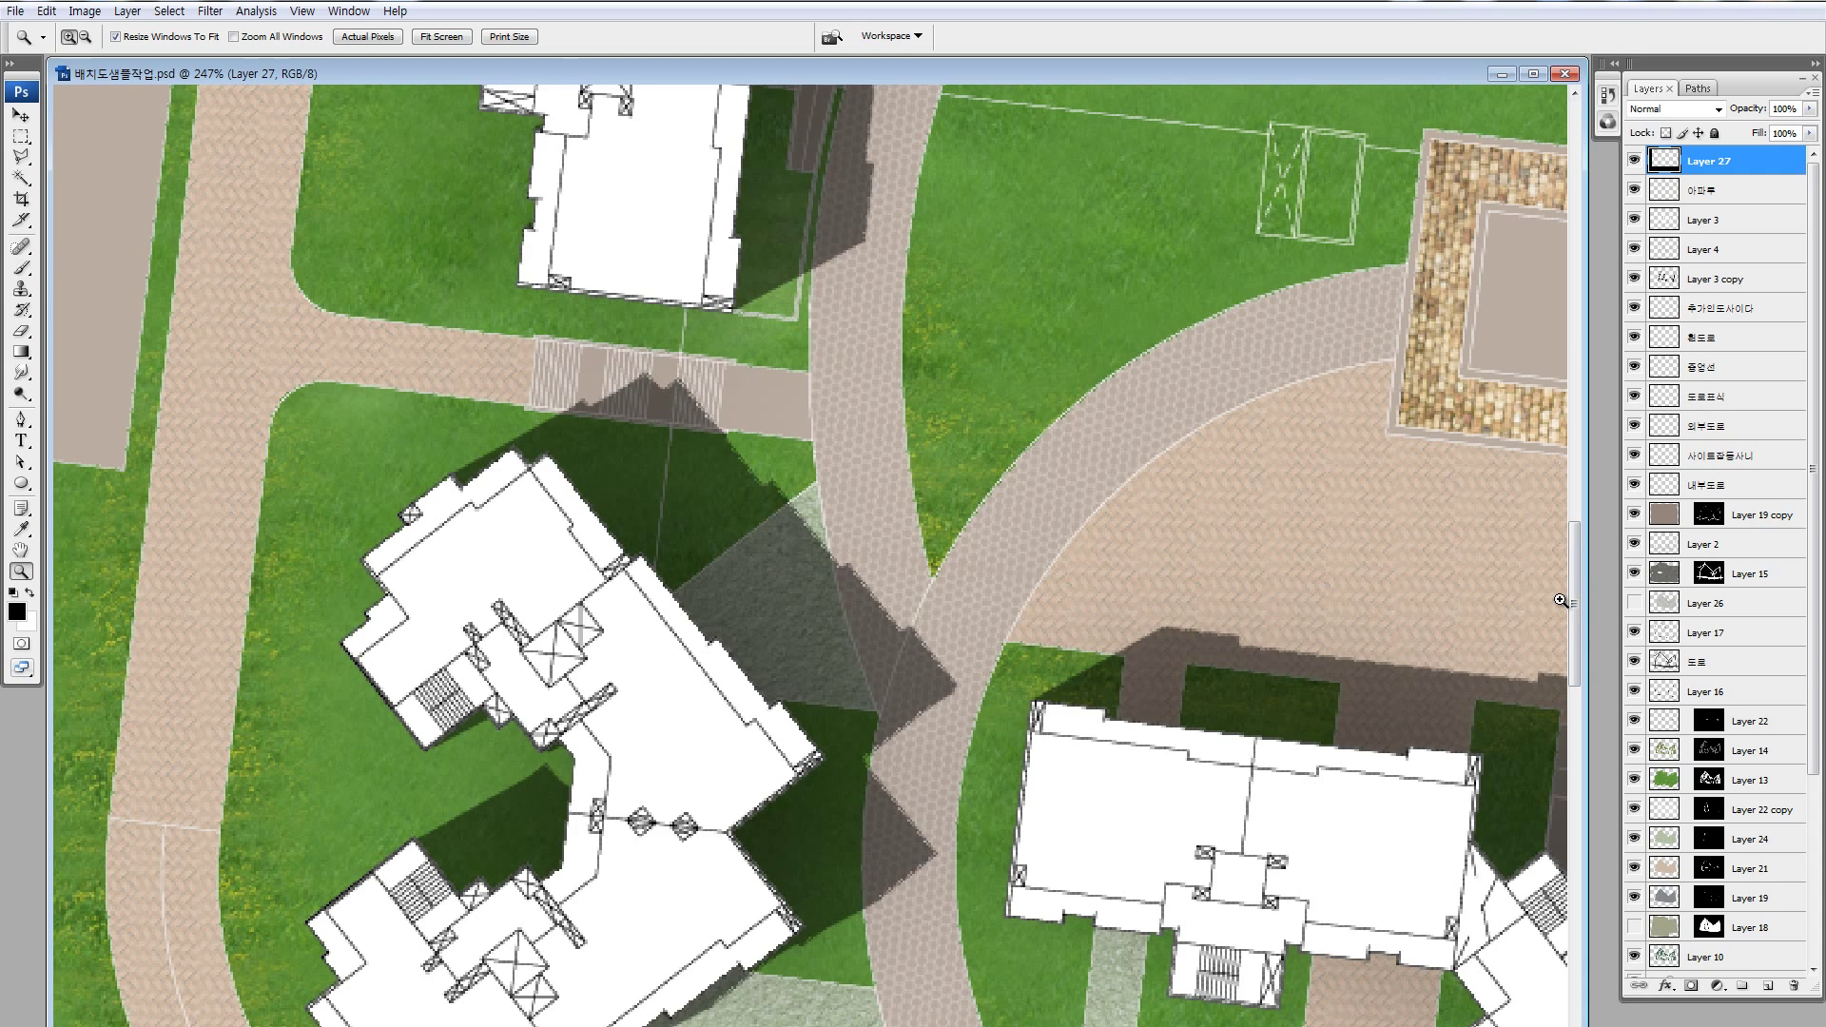
key(ctrl+0)
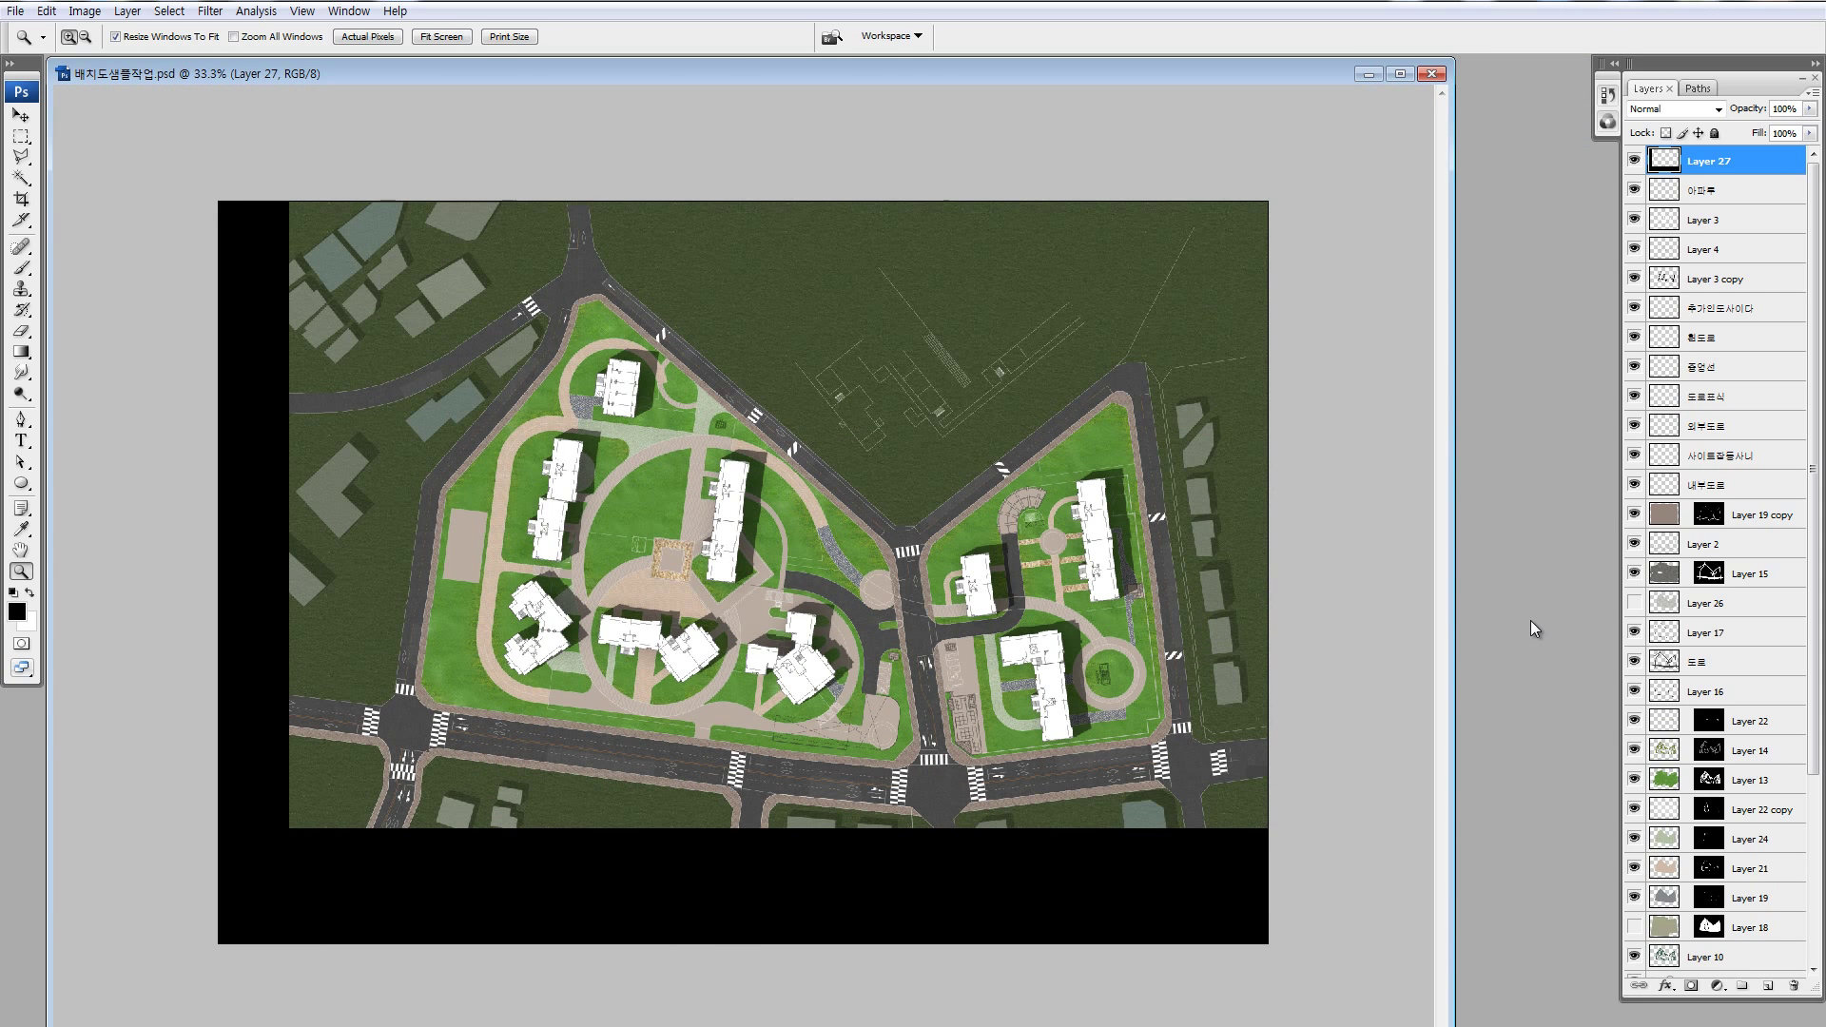
drag(626, 432, 801, 623)
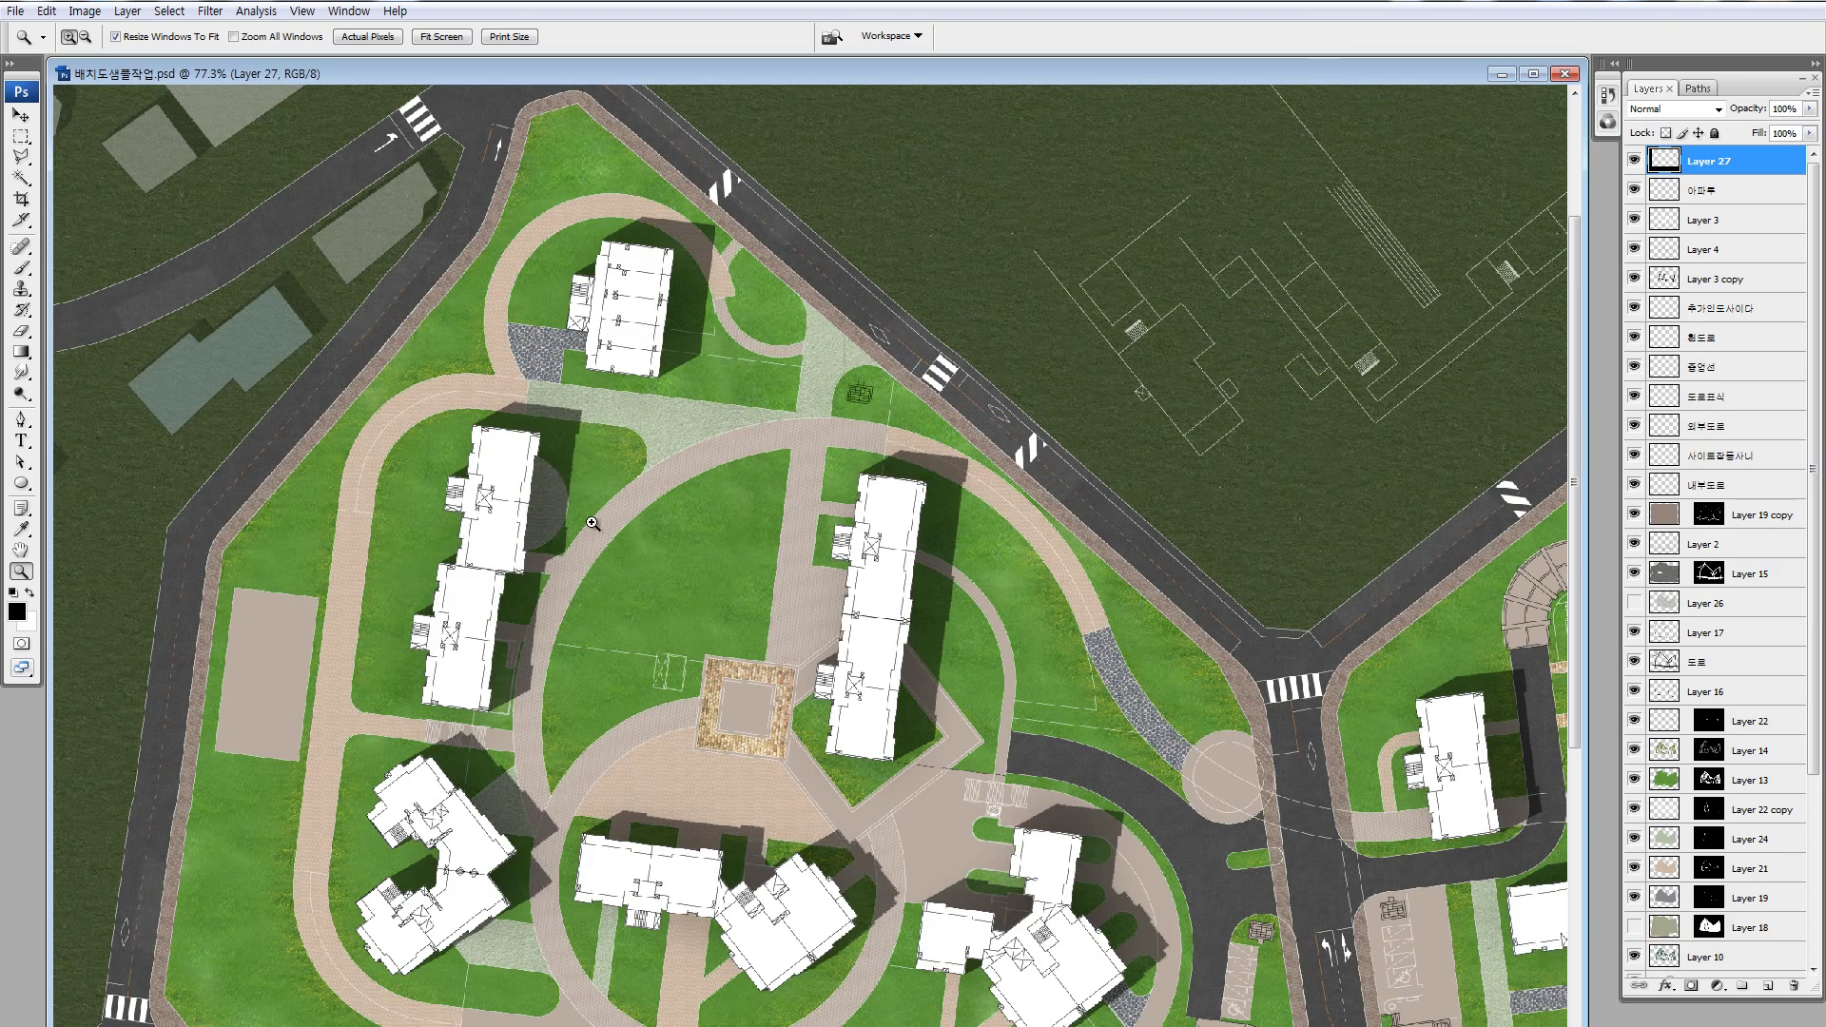
alt+click(1256, 797)
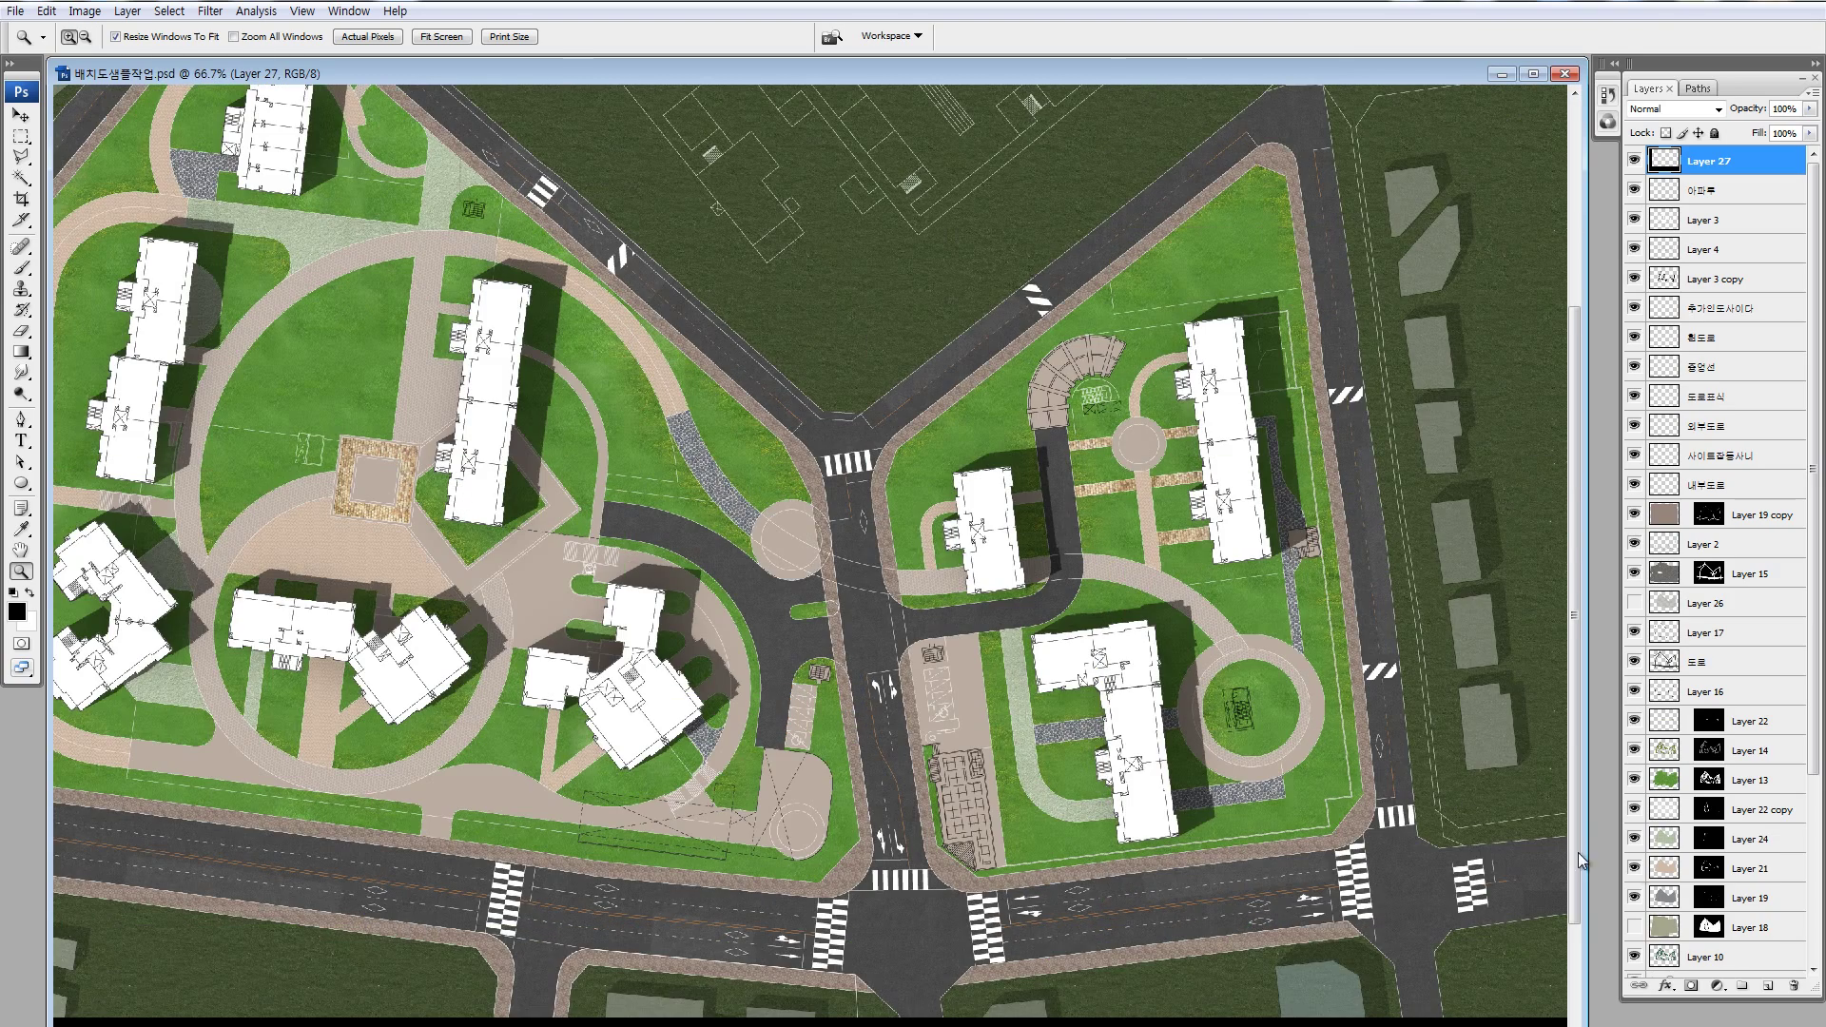
- Hide paving Layers 18, 19, 21, 24, 22 copy and Layer 17
click(1634, 928)
click(1650, 921)
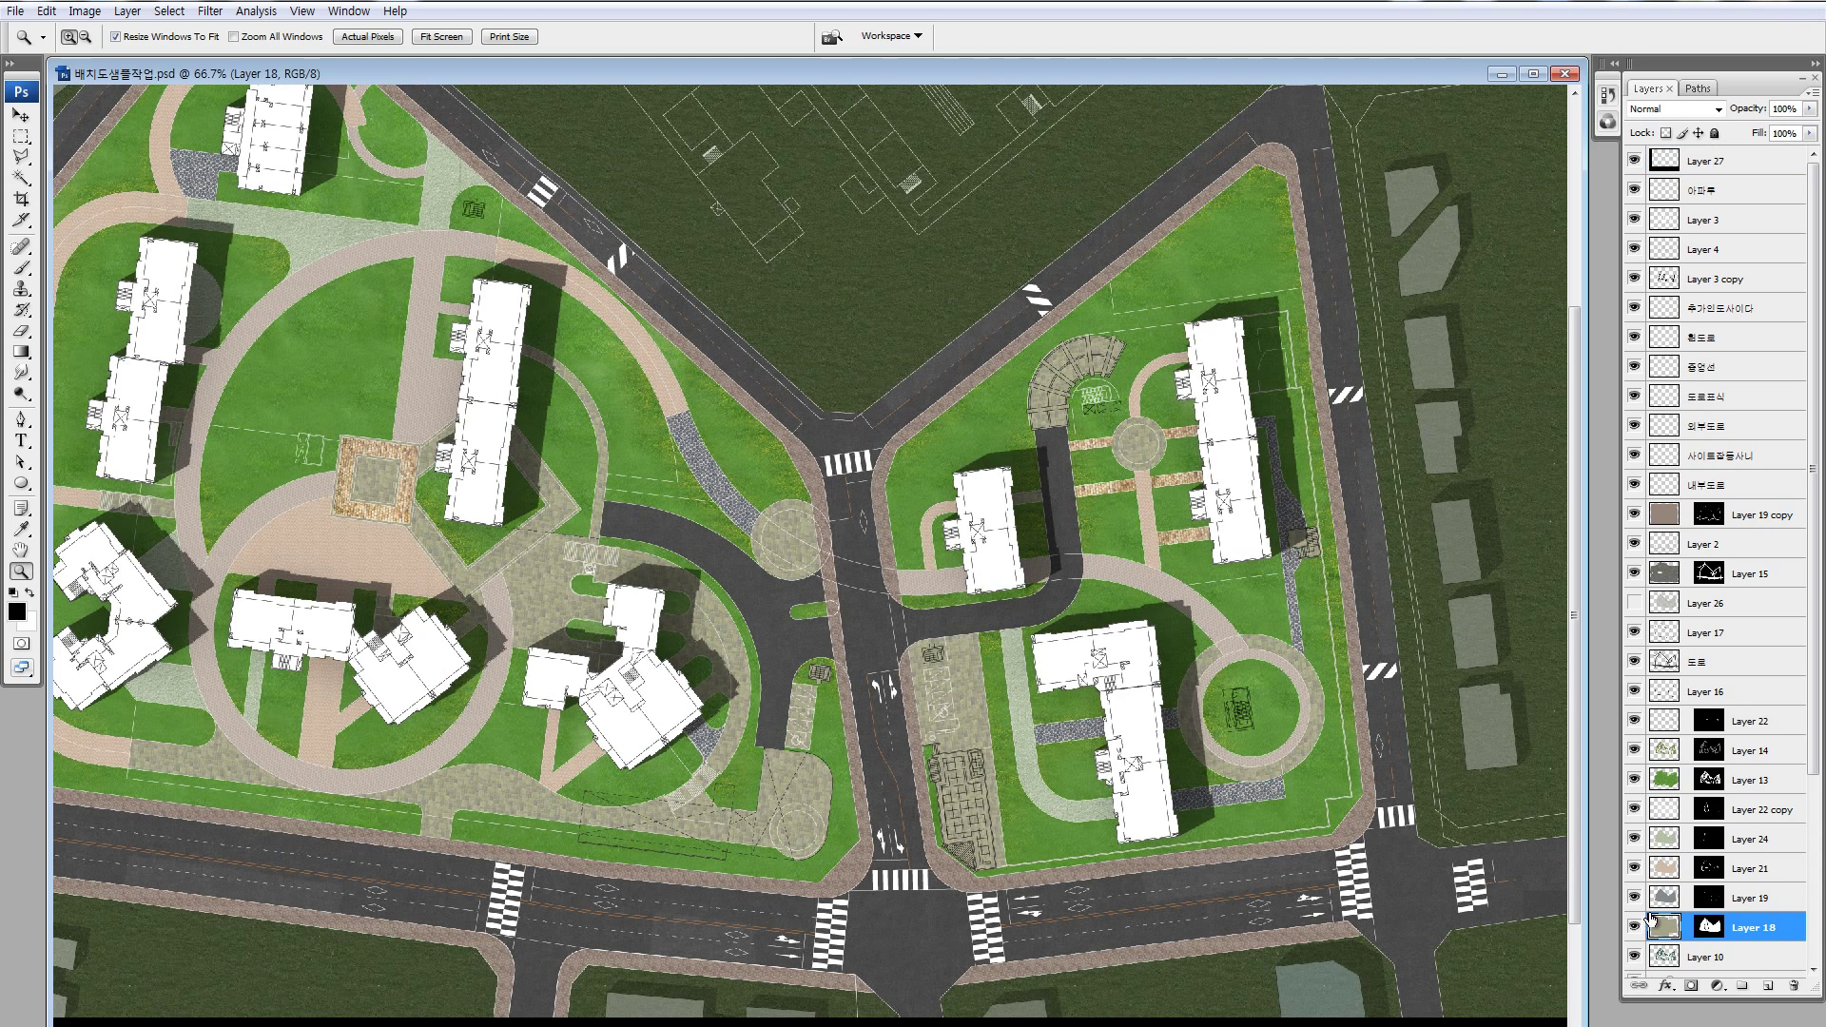
click(1634, 898)
click(1635, 869)
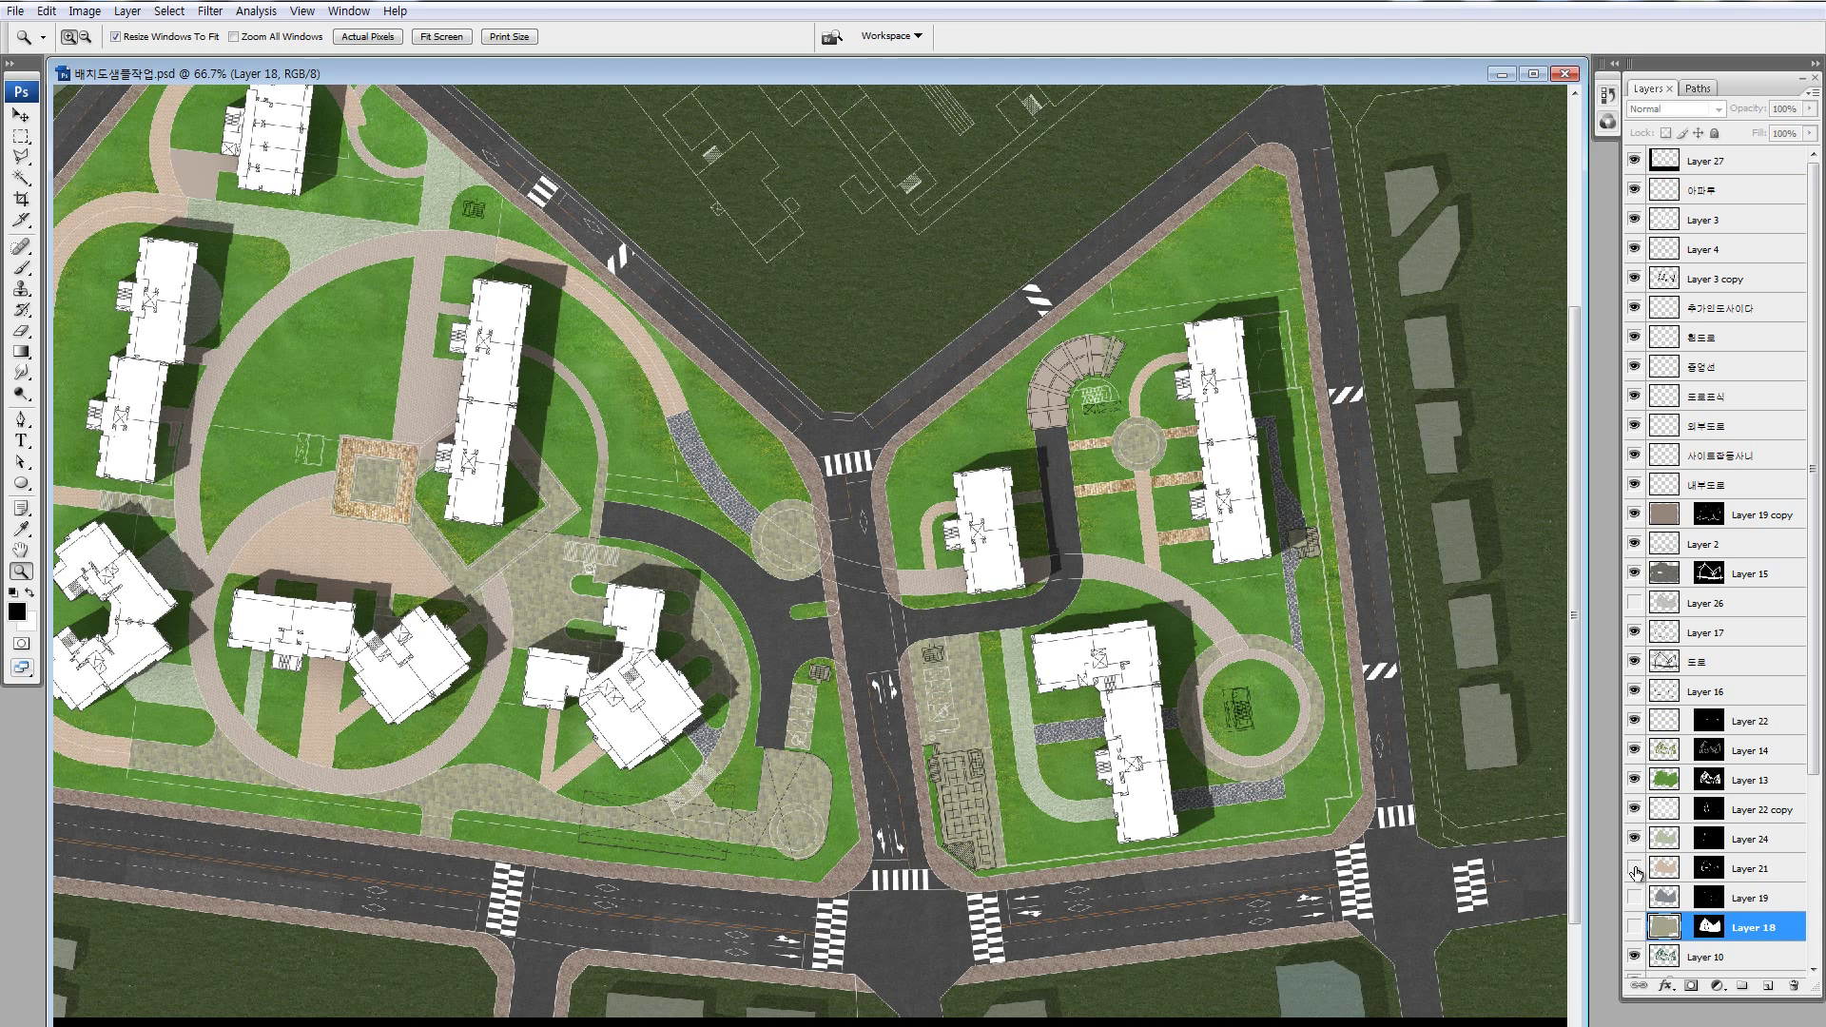
click(1634, 809)
key(ctrl+minus)
key(ctrl+minus)
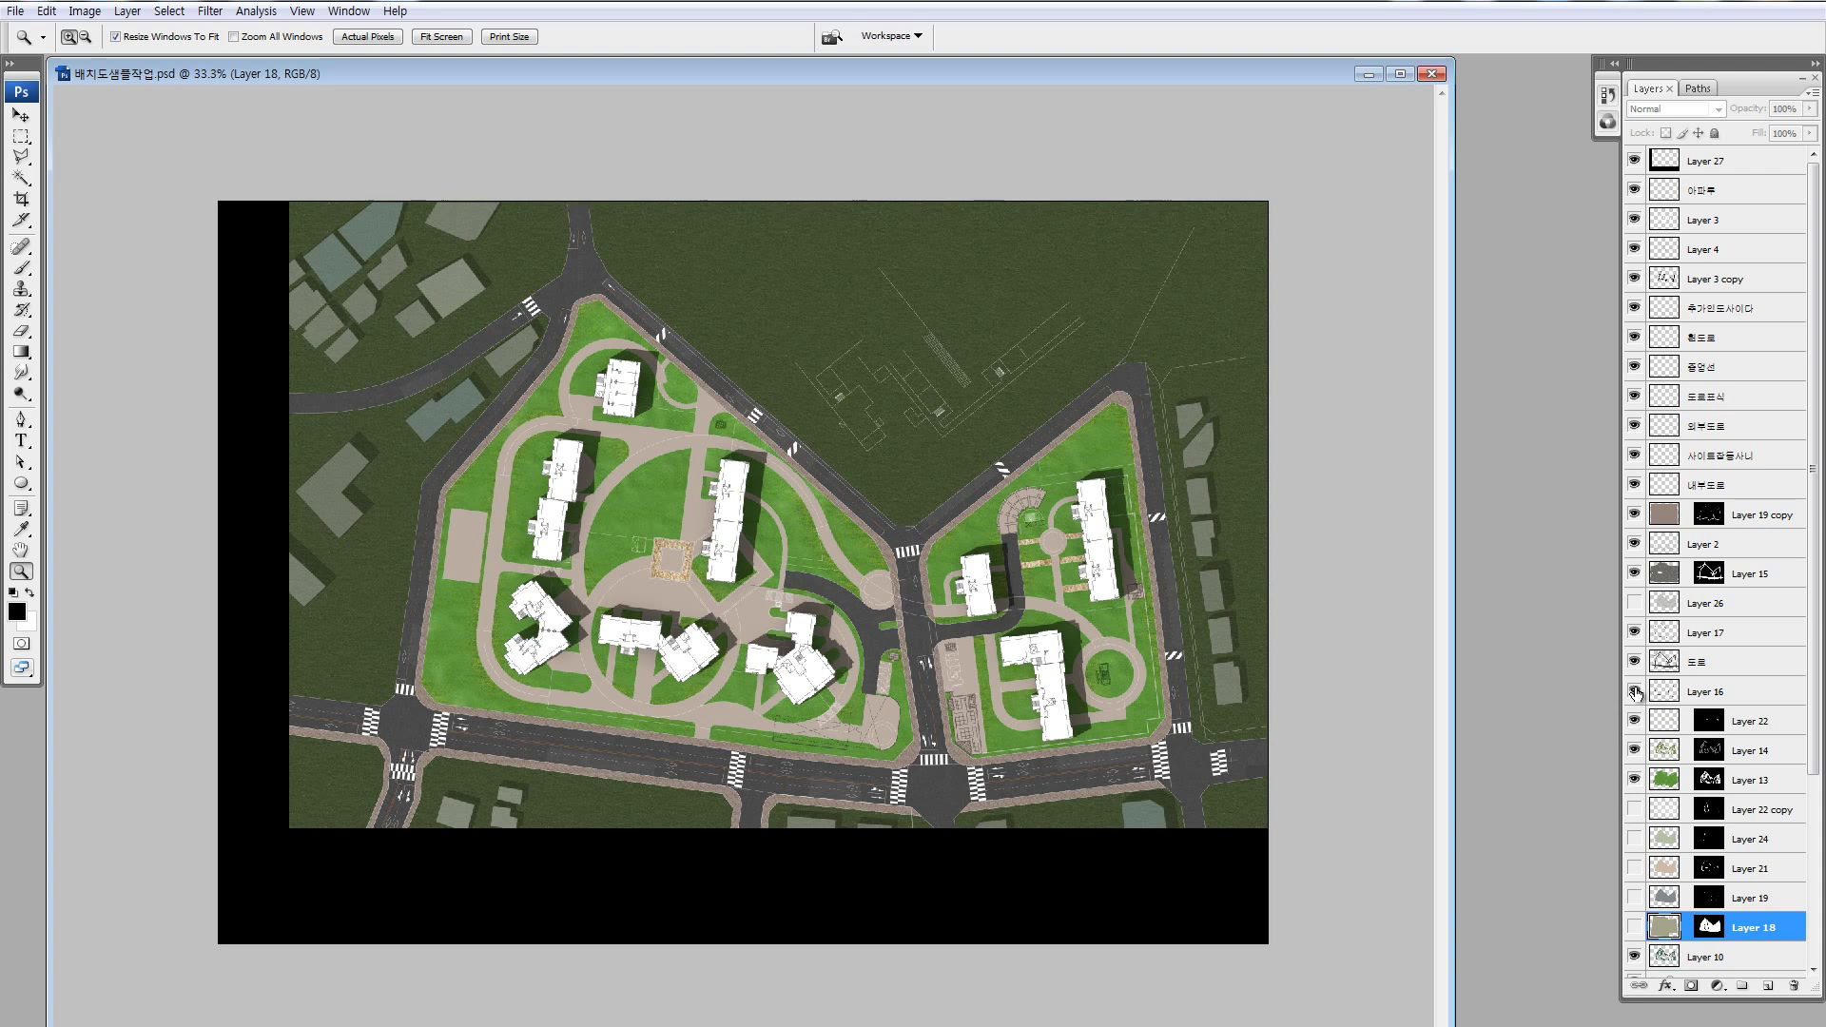
click(1634, 634)
- Solo the 도로 layer, move it below Layer 16, and group it with Layers 16 and 17
click(1676, 662)
alt+click(1635, 662)
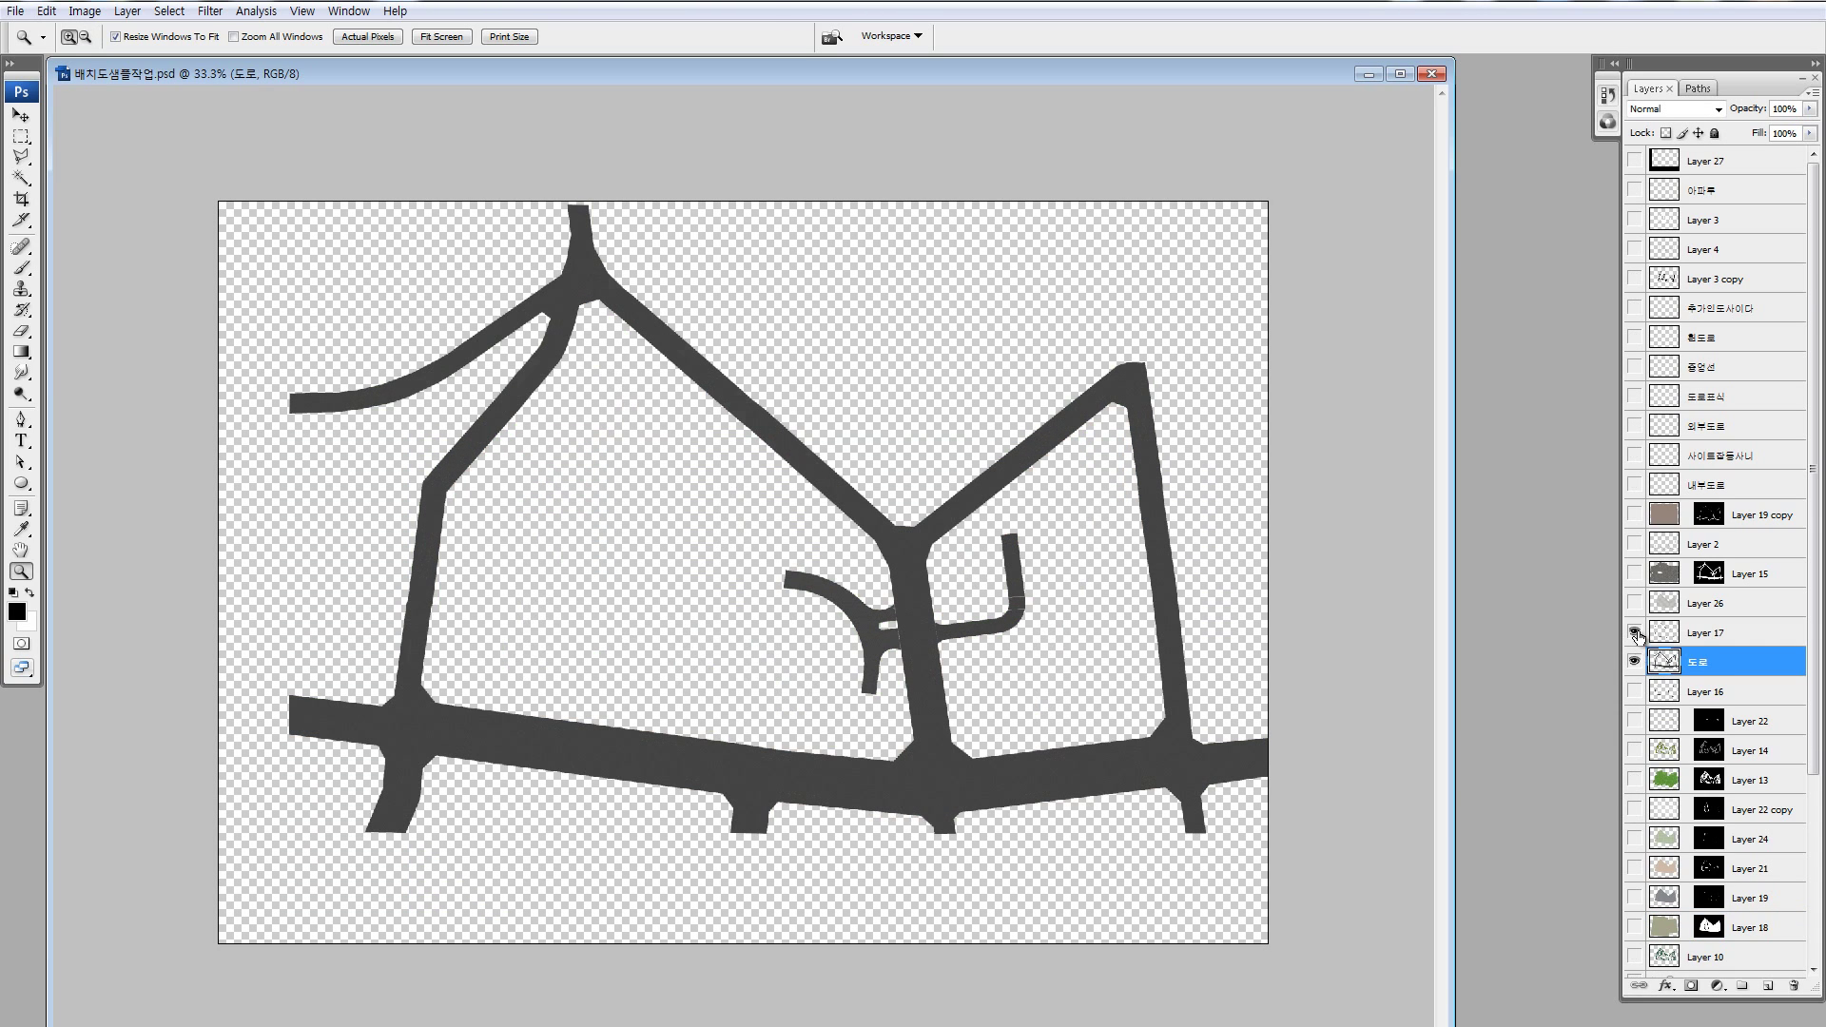
click(1635, 692)
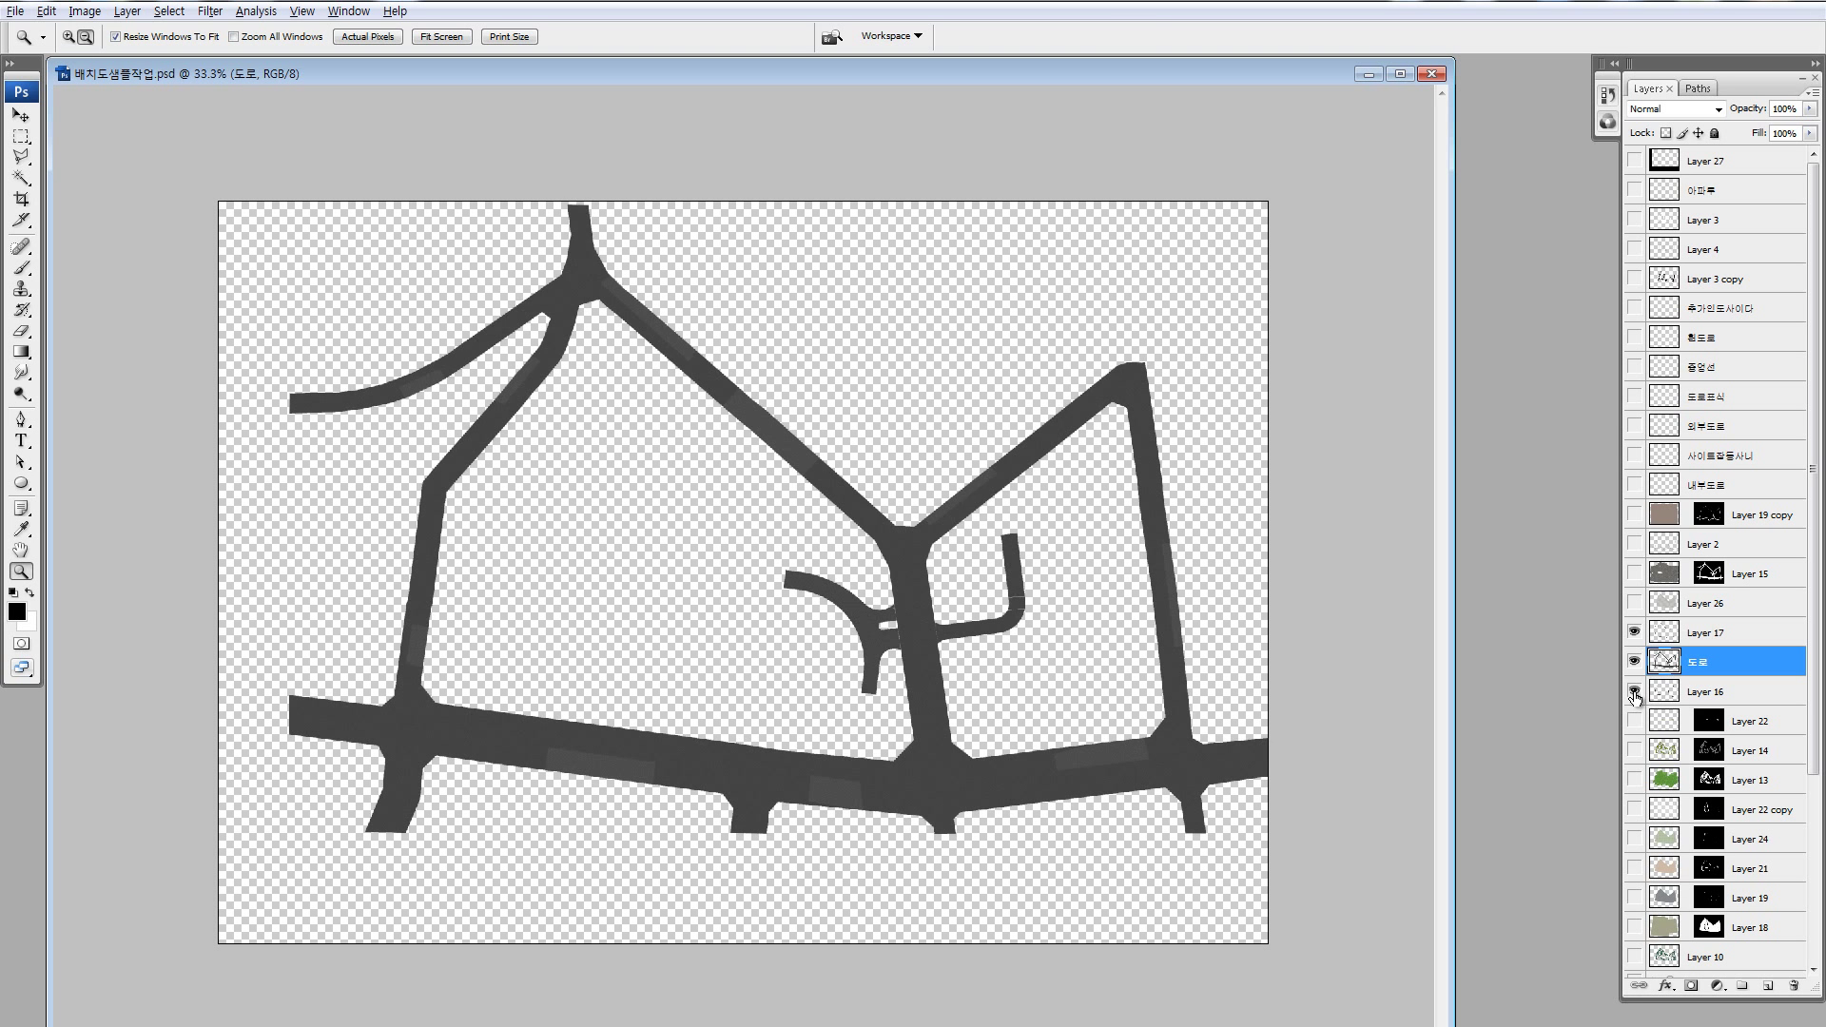
drag(1703, 662, 1702, 709)
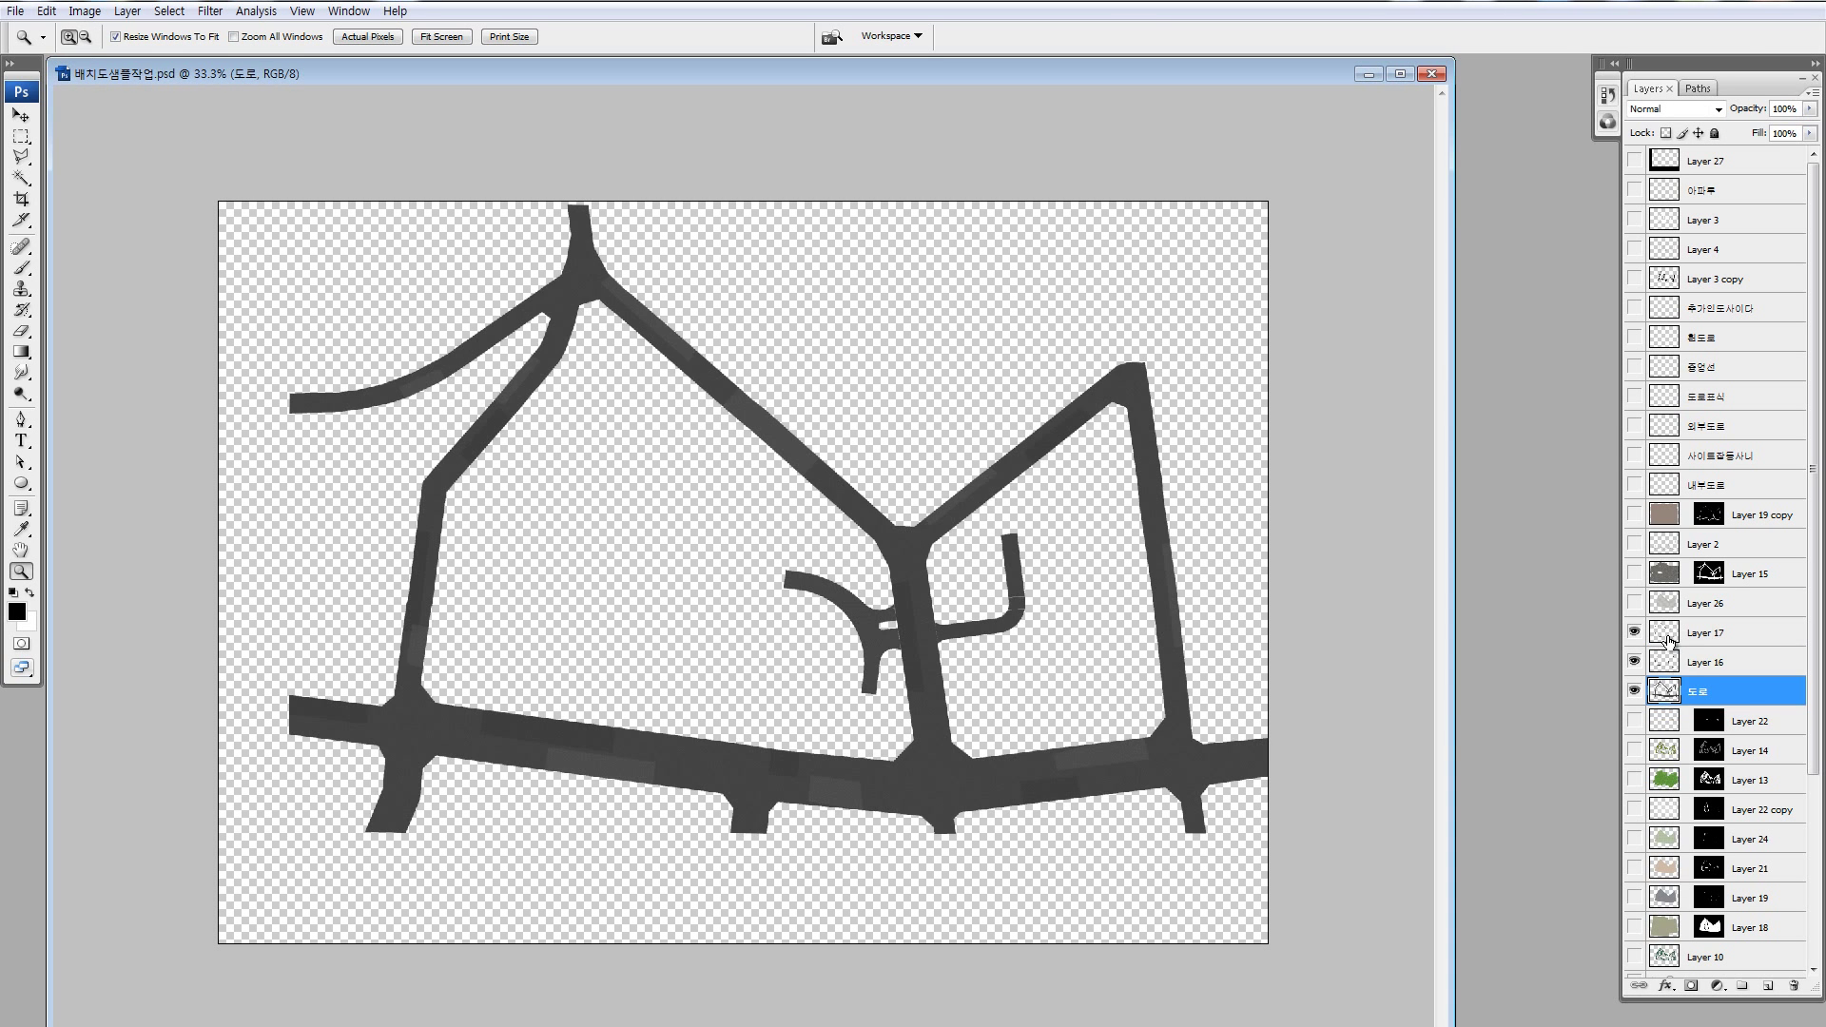
shift+click(1669, 642)
key(ctrl+g)
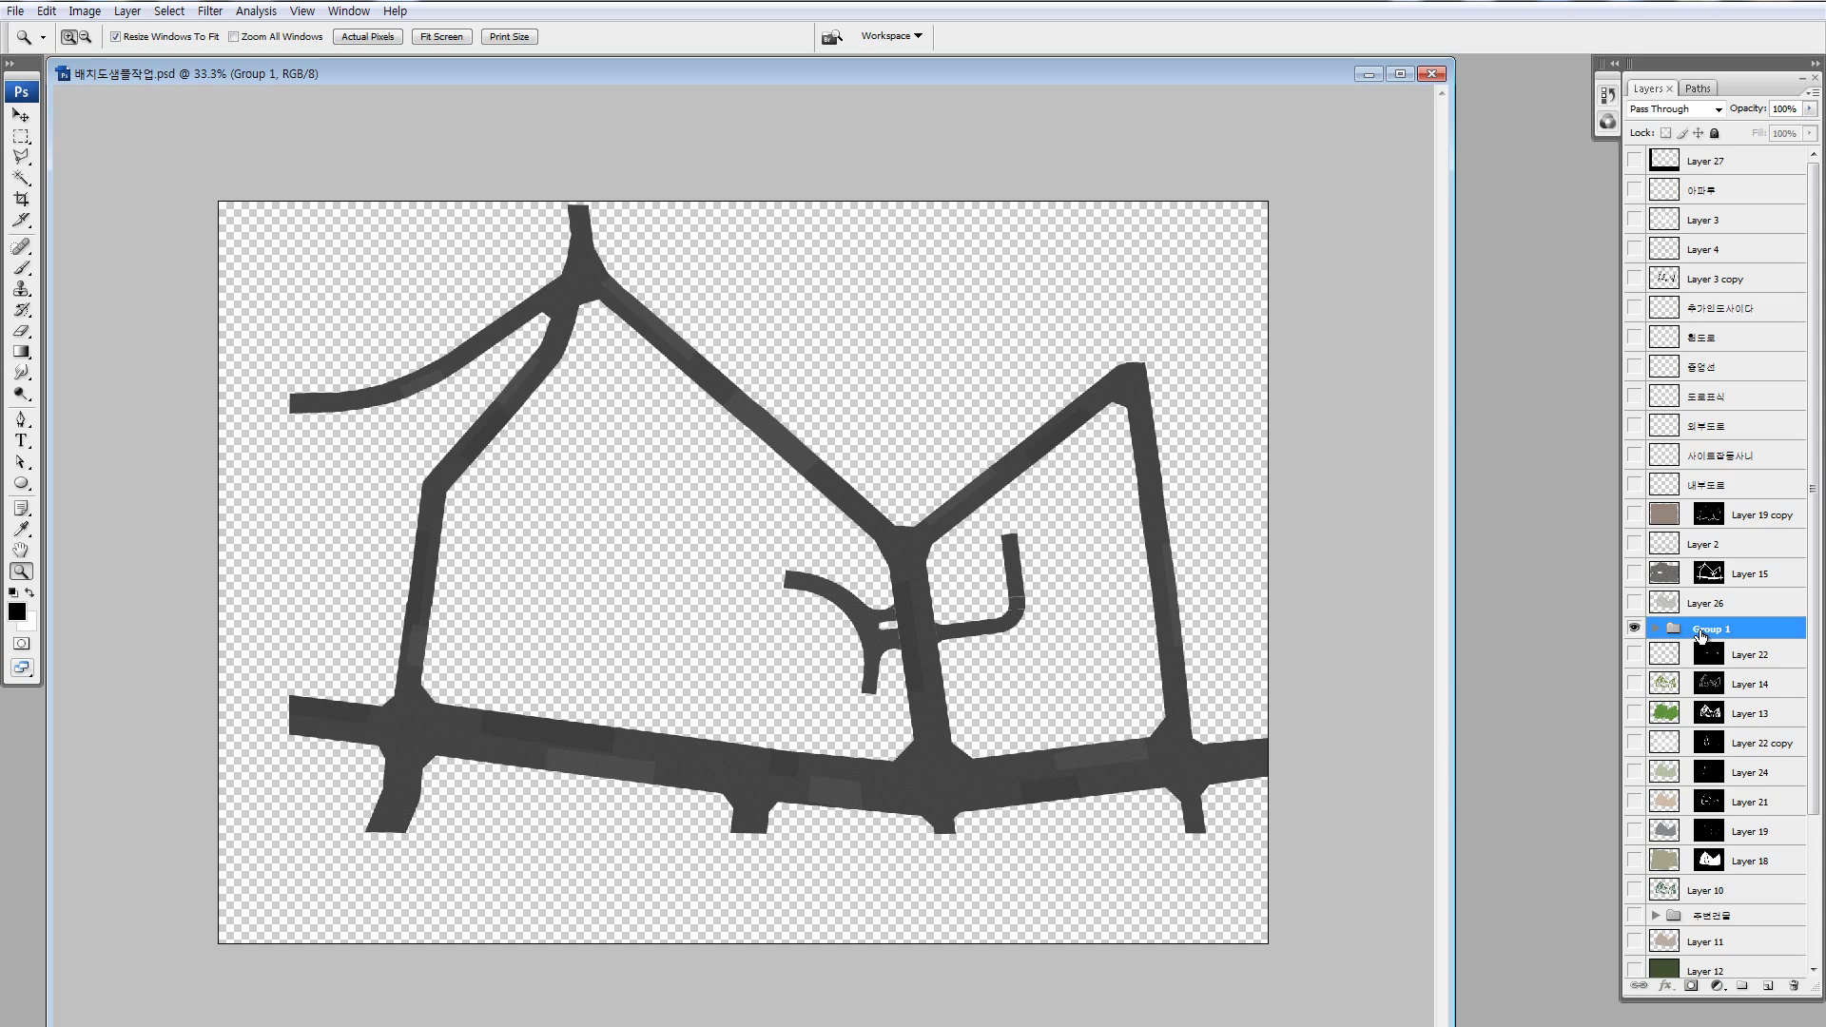
- Name the group 도로관련, place it above Layer 19 copy, and show all layers again
double_click(1703, 629)
text(e)
text(도로관련)
key(Return)
scroll(1775, 649, down, 2)
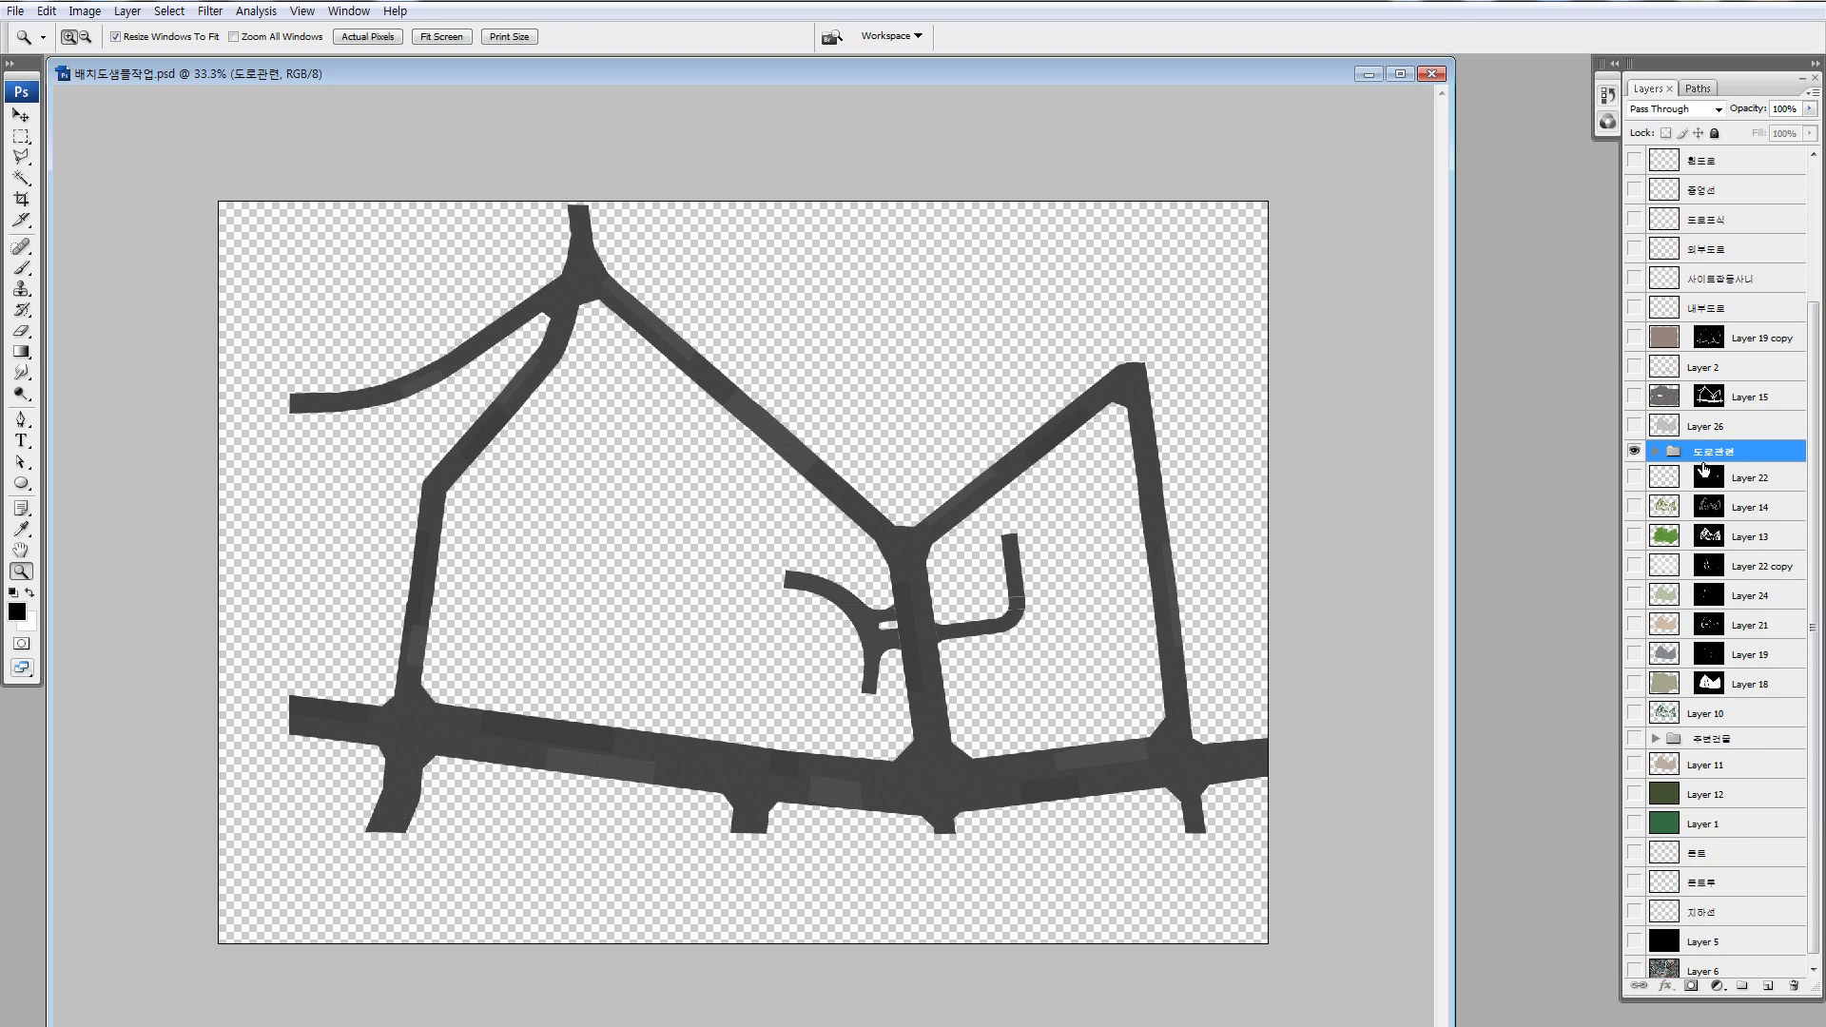
drag(1676, 458, 1714, 332)
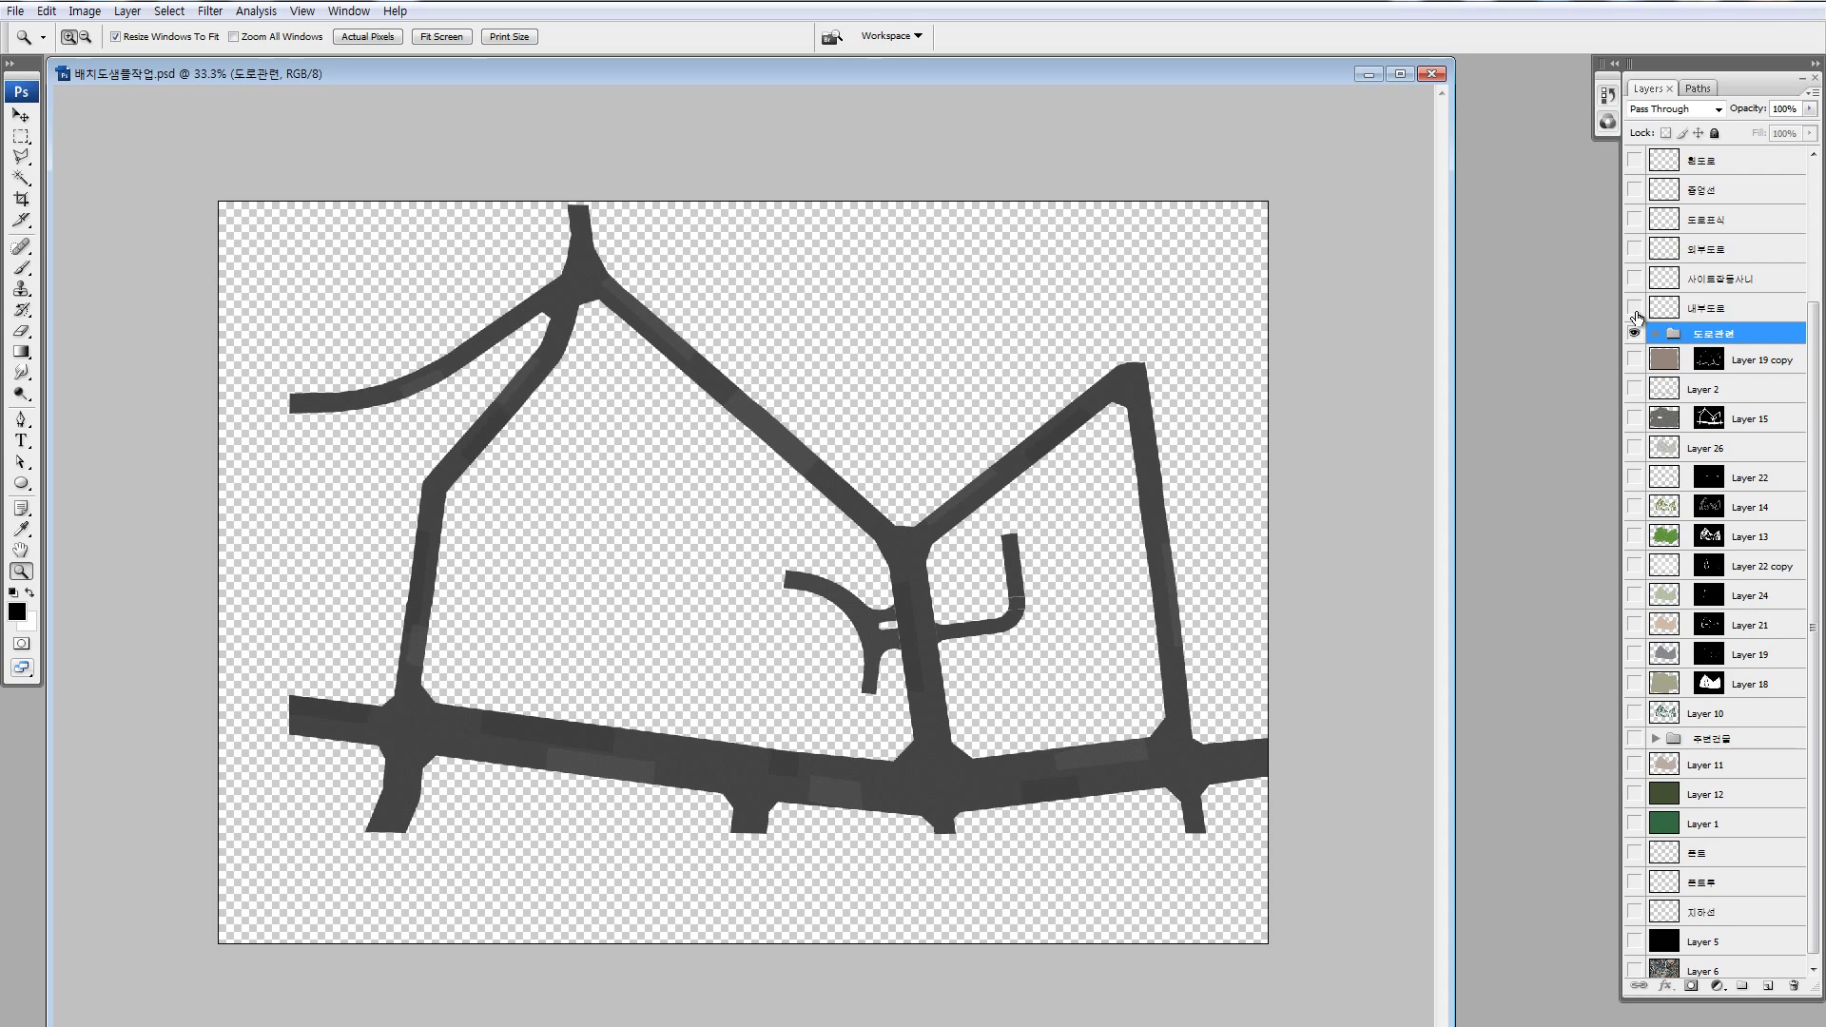
click(1634, 307)
right_click(1635, 279)
click(1653, 305)
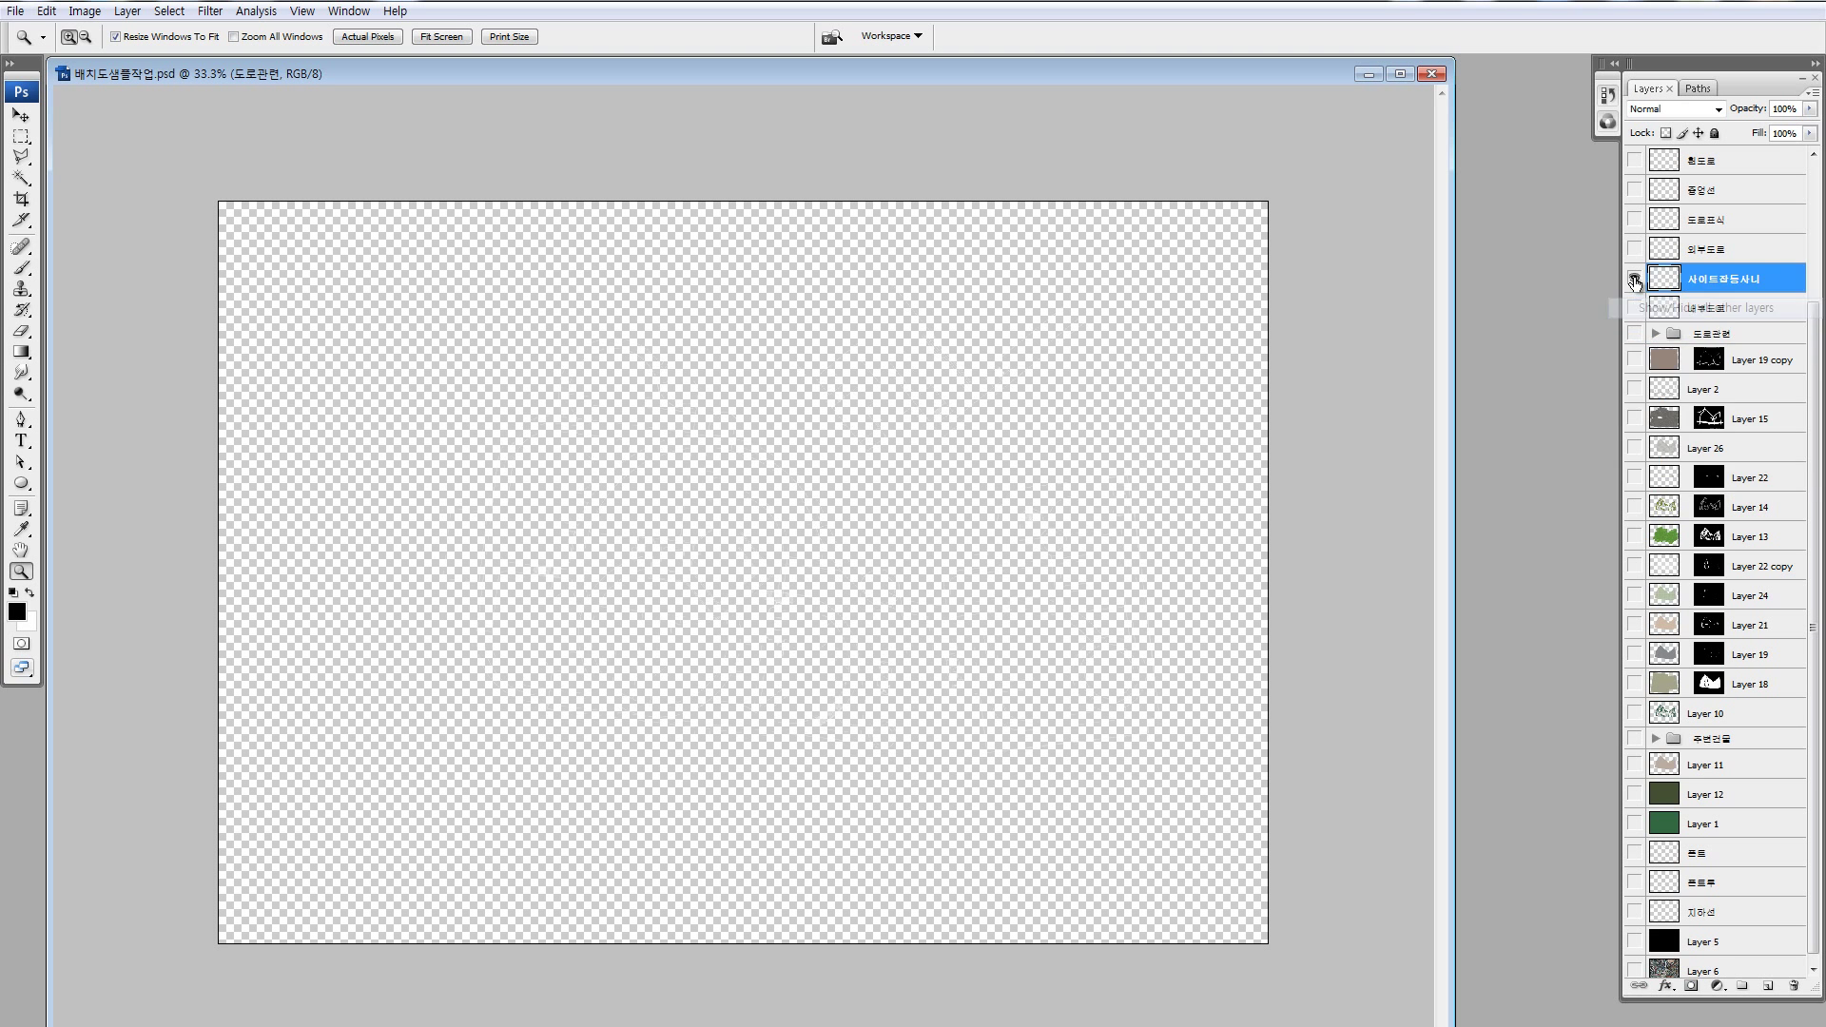
right_click(1634, 279)
- Show all layers, hide Layer 26's paving, and zoom in to inspect Layer 22 on its own
click(1647, 305)
key(ctrl+minus)
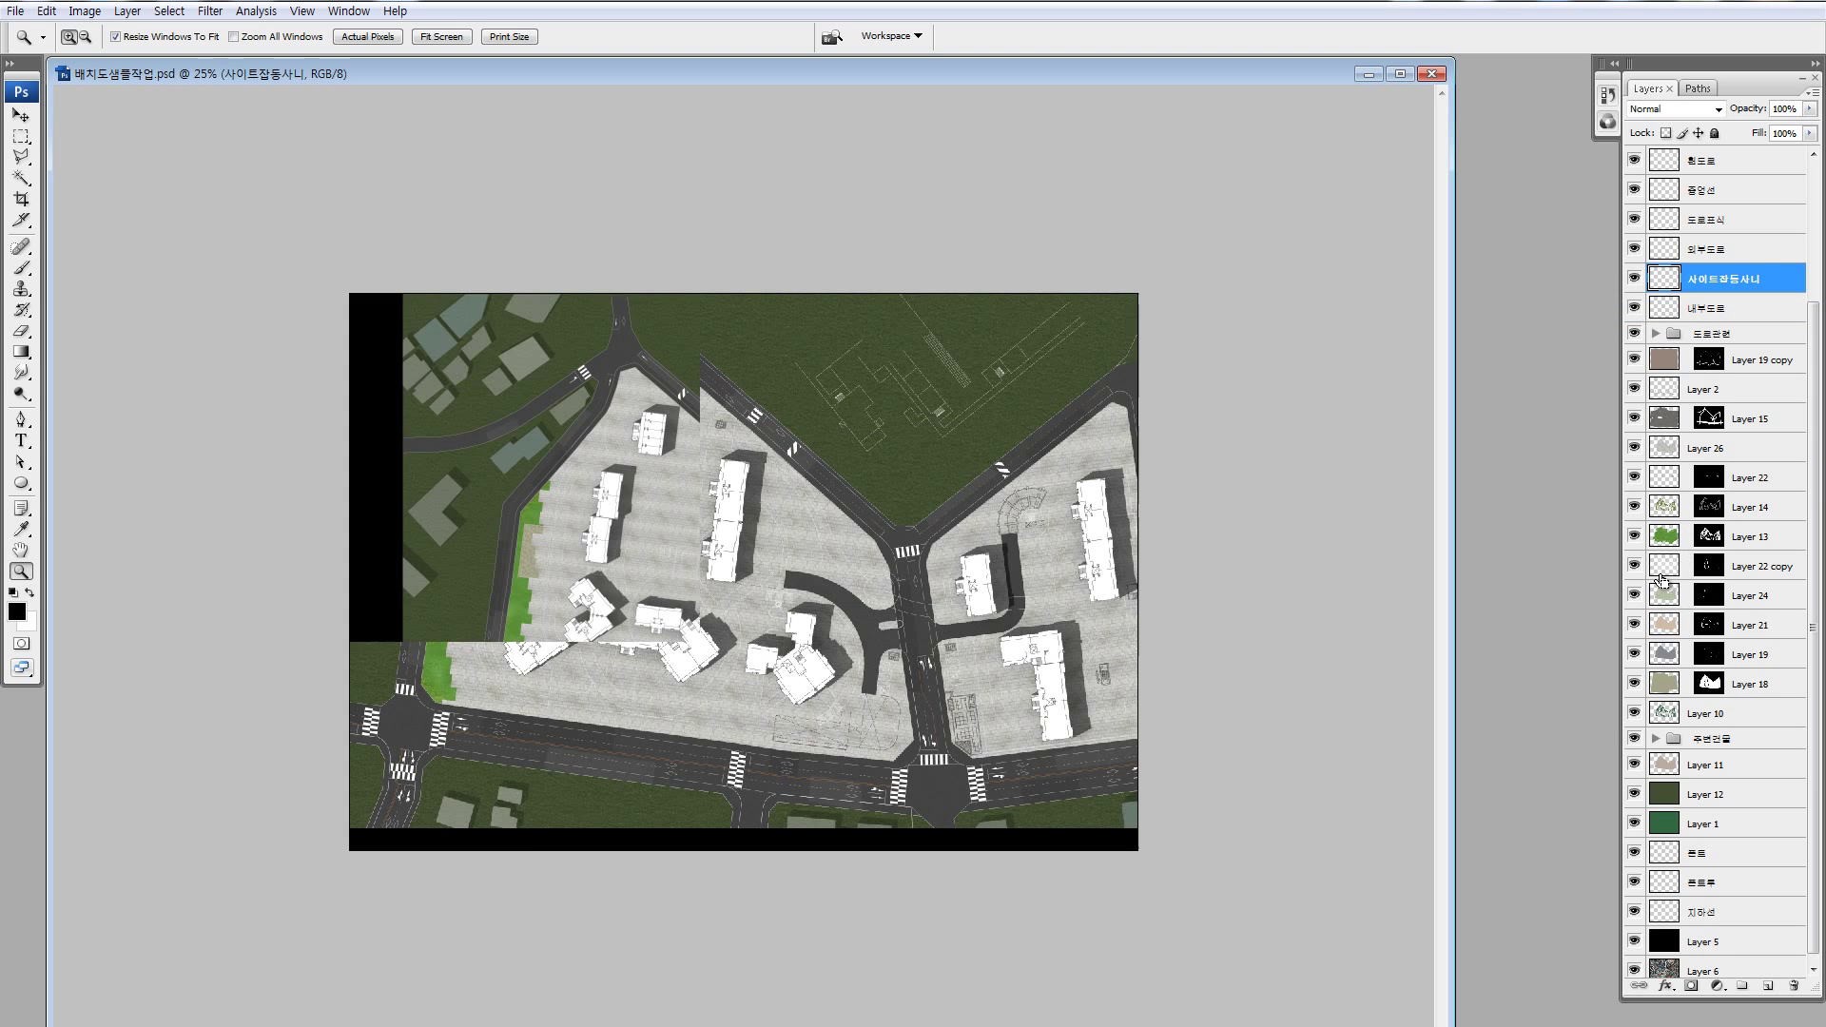
click(1634, 449)
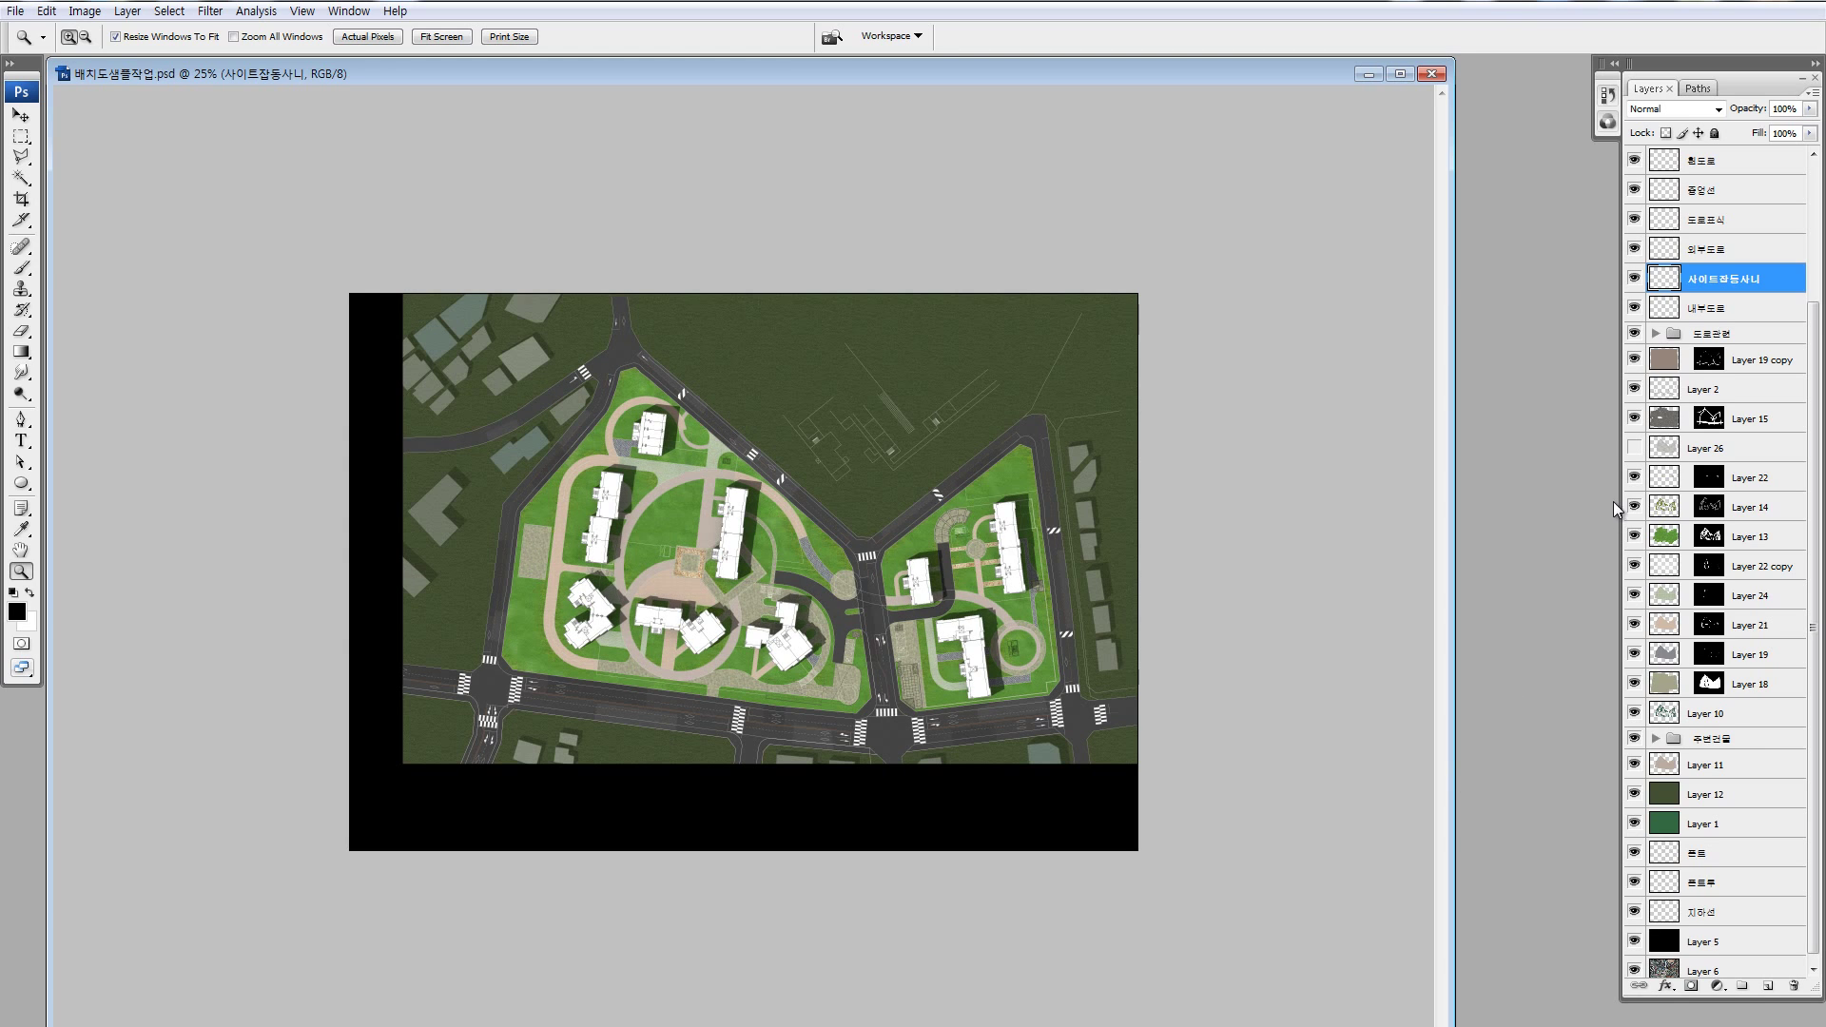
alt+click(1634, 478)
drag(619, 505, 1127, 699)
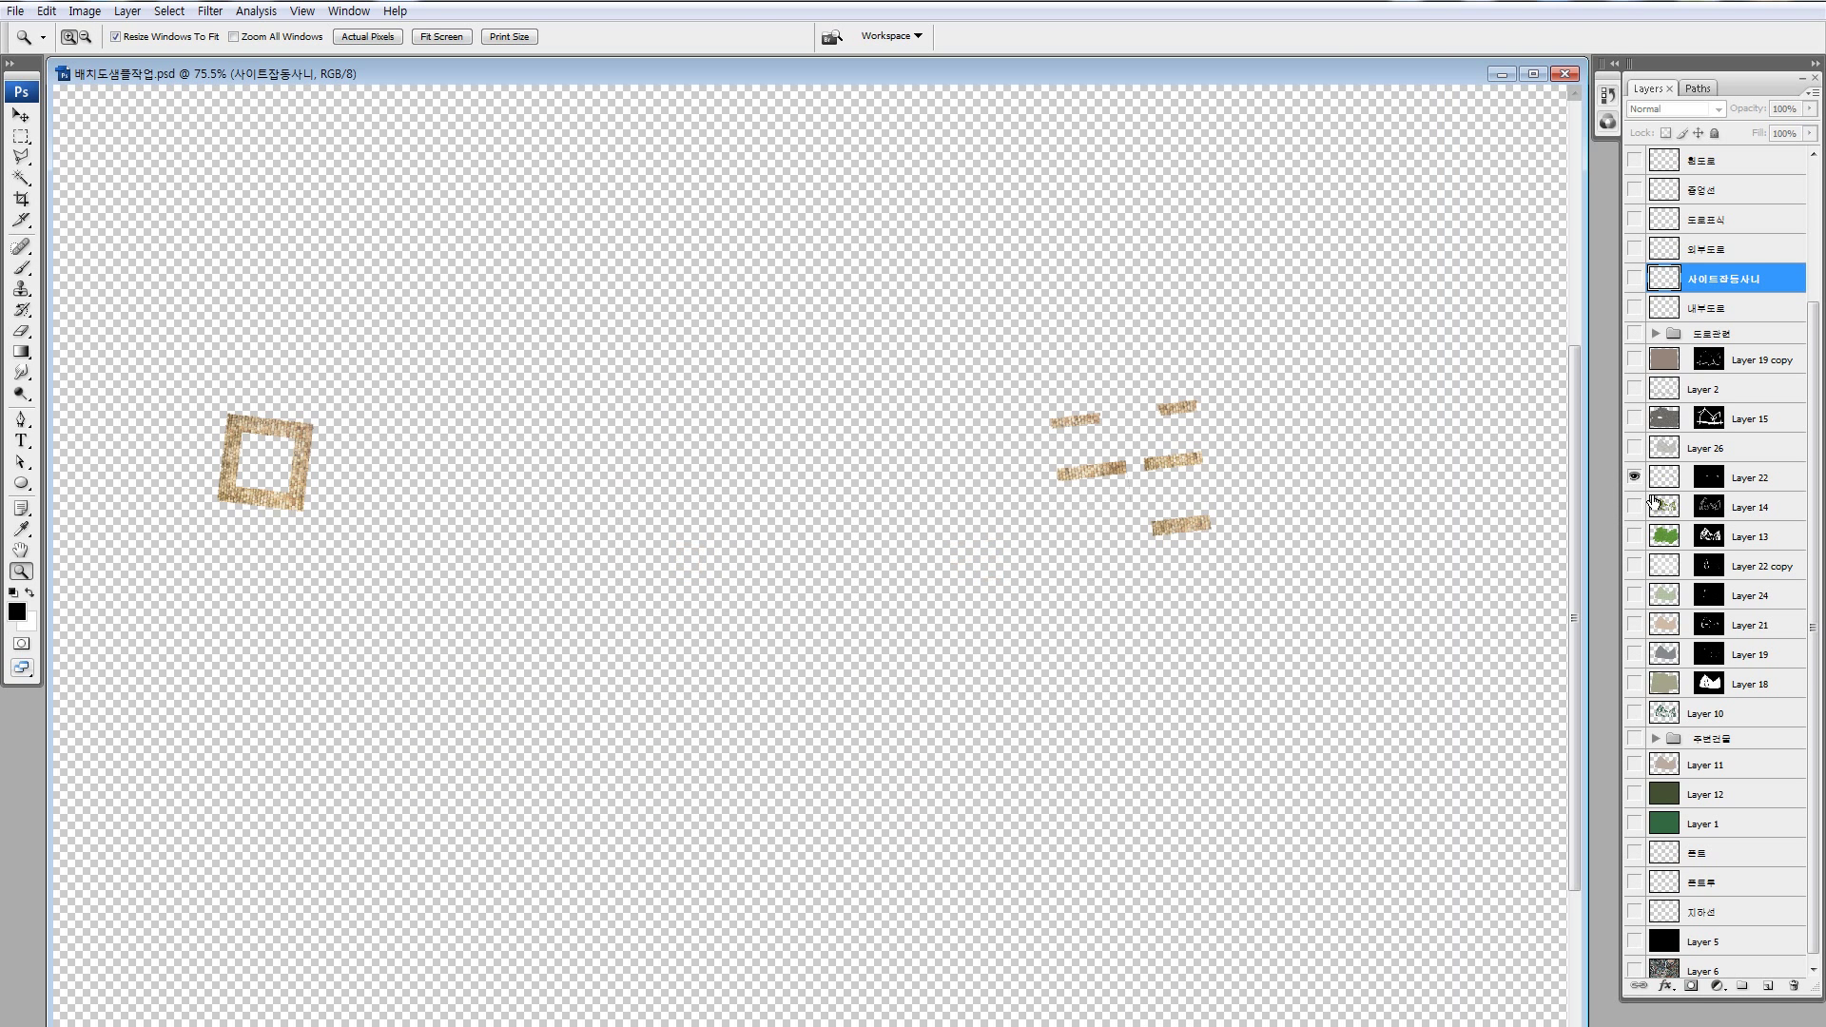
click(1634, 477)
- Move grass Layers 14 and 13 directly under the 도로관련 group and show them with the roads
click(1635, 509)
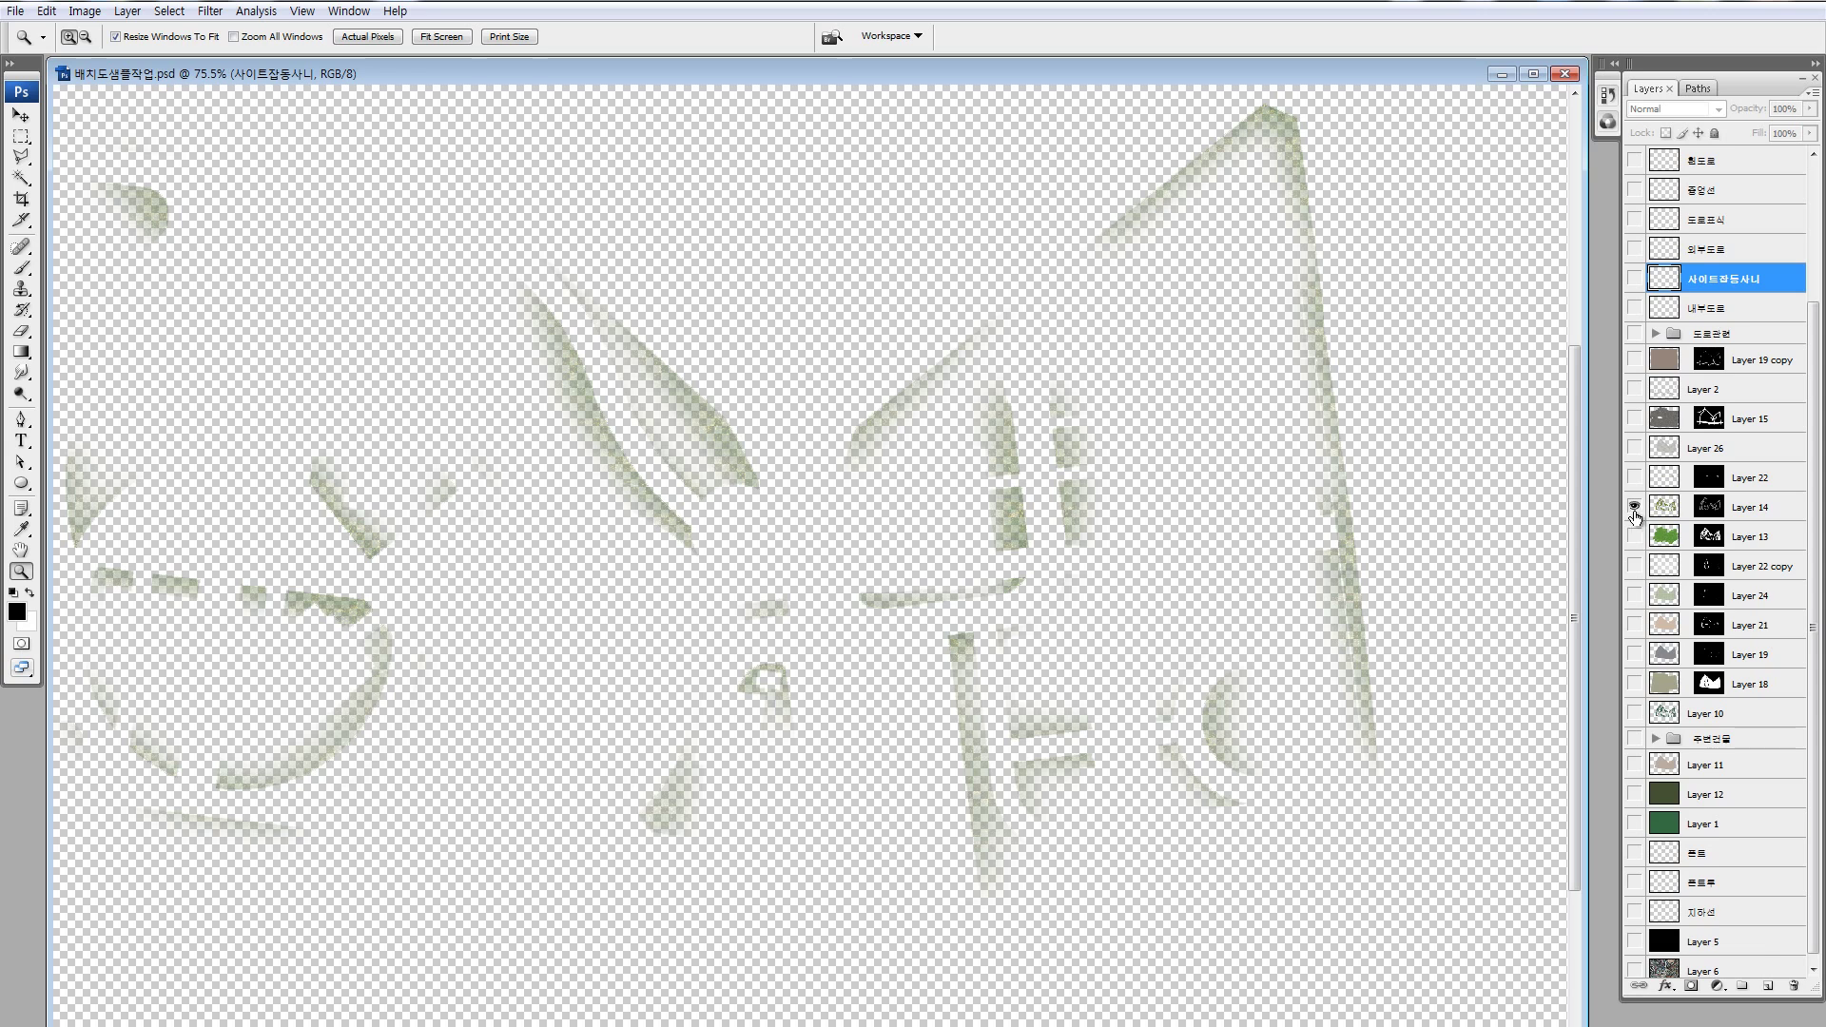
click(1634, 537)
shift+click(1665, 514)
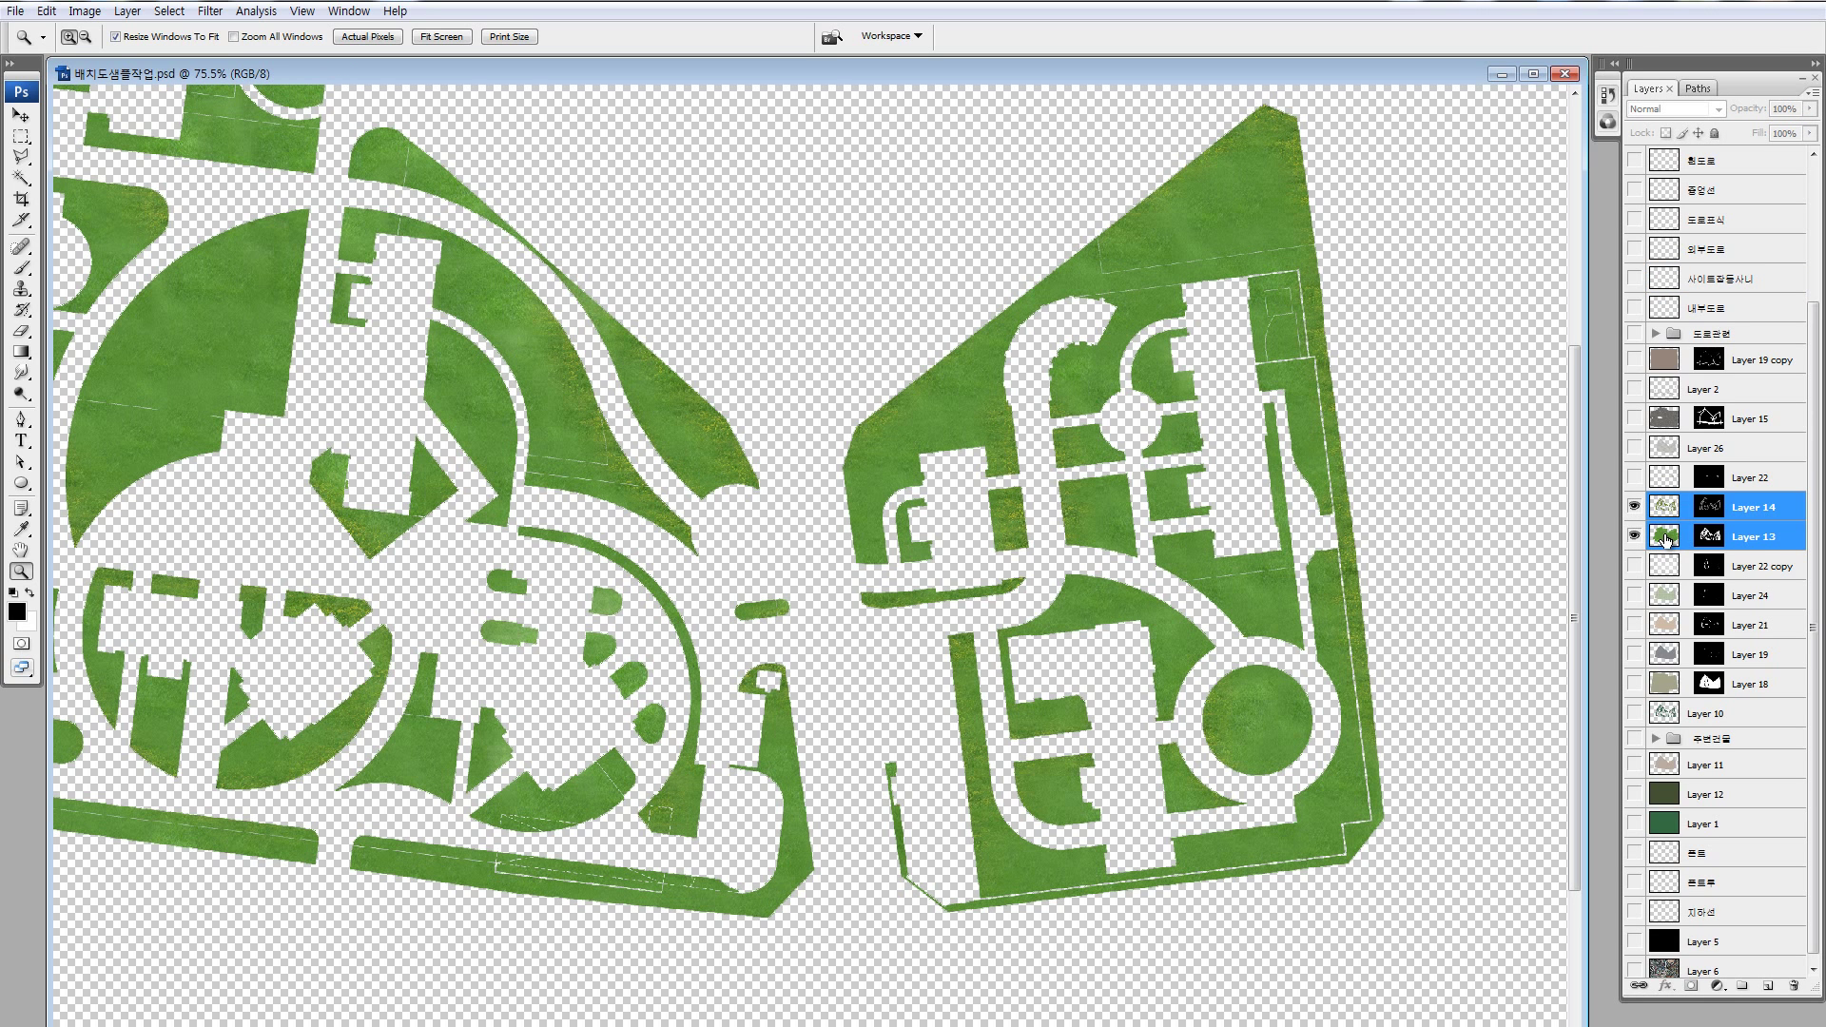
drag(1665, 540, 1672, 359)
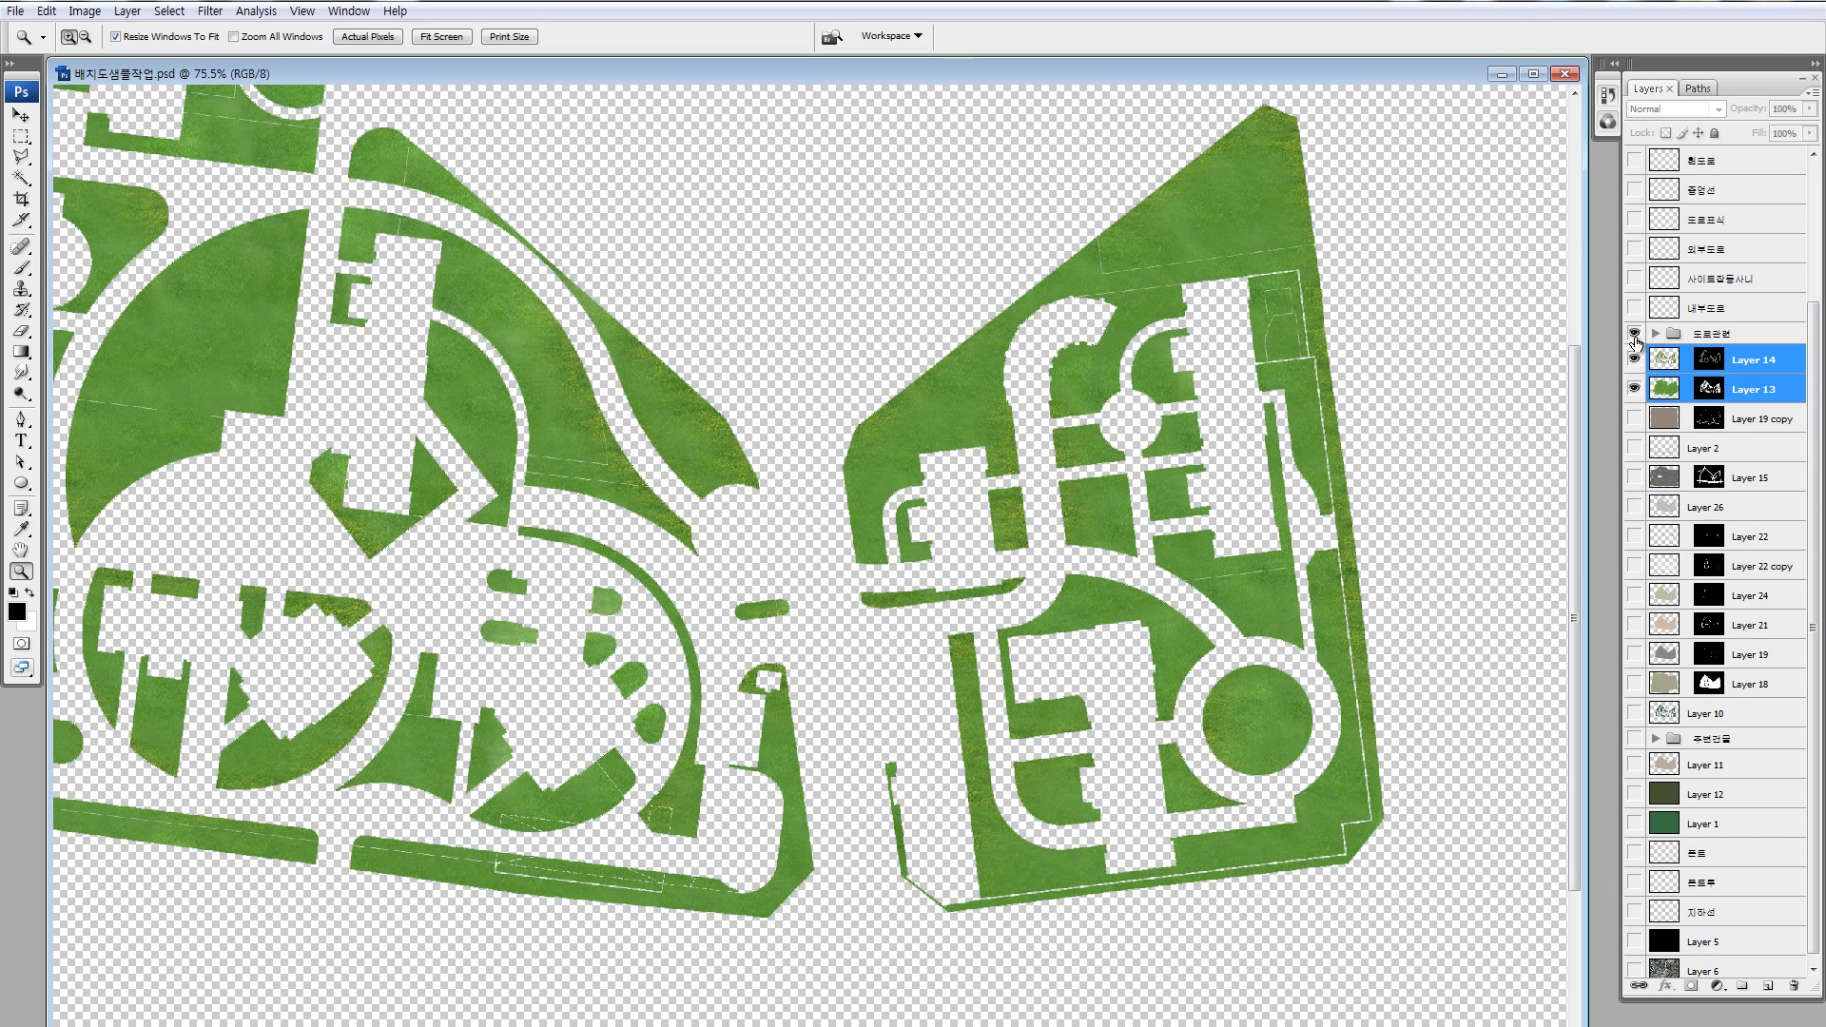
click(1634, 333)
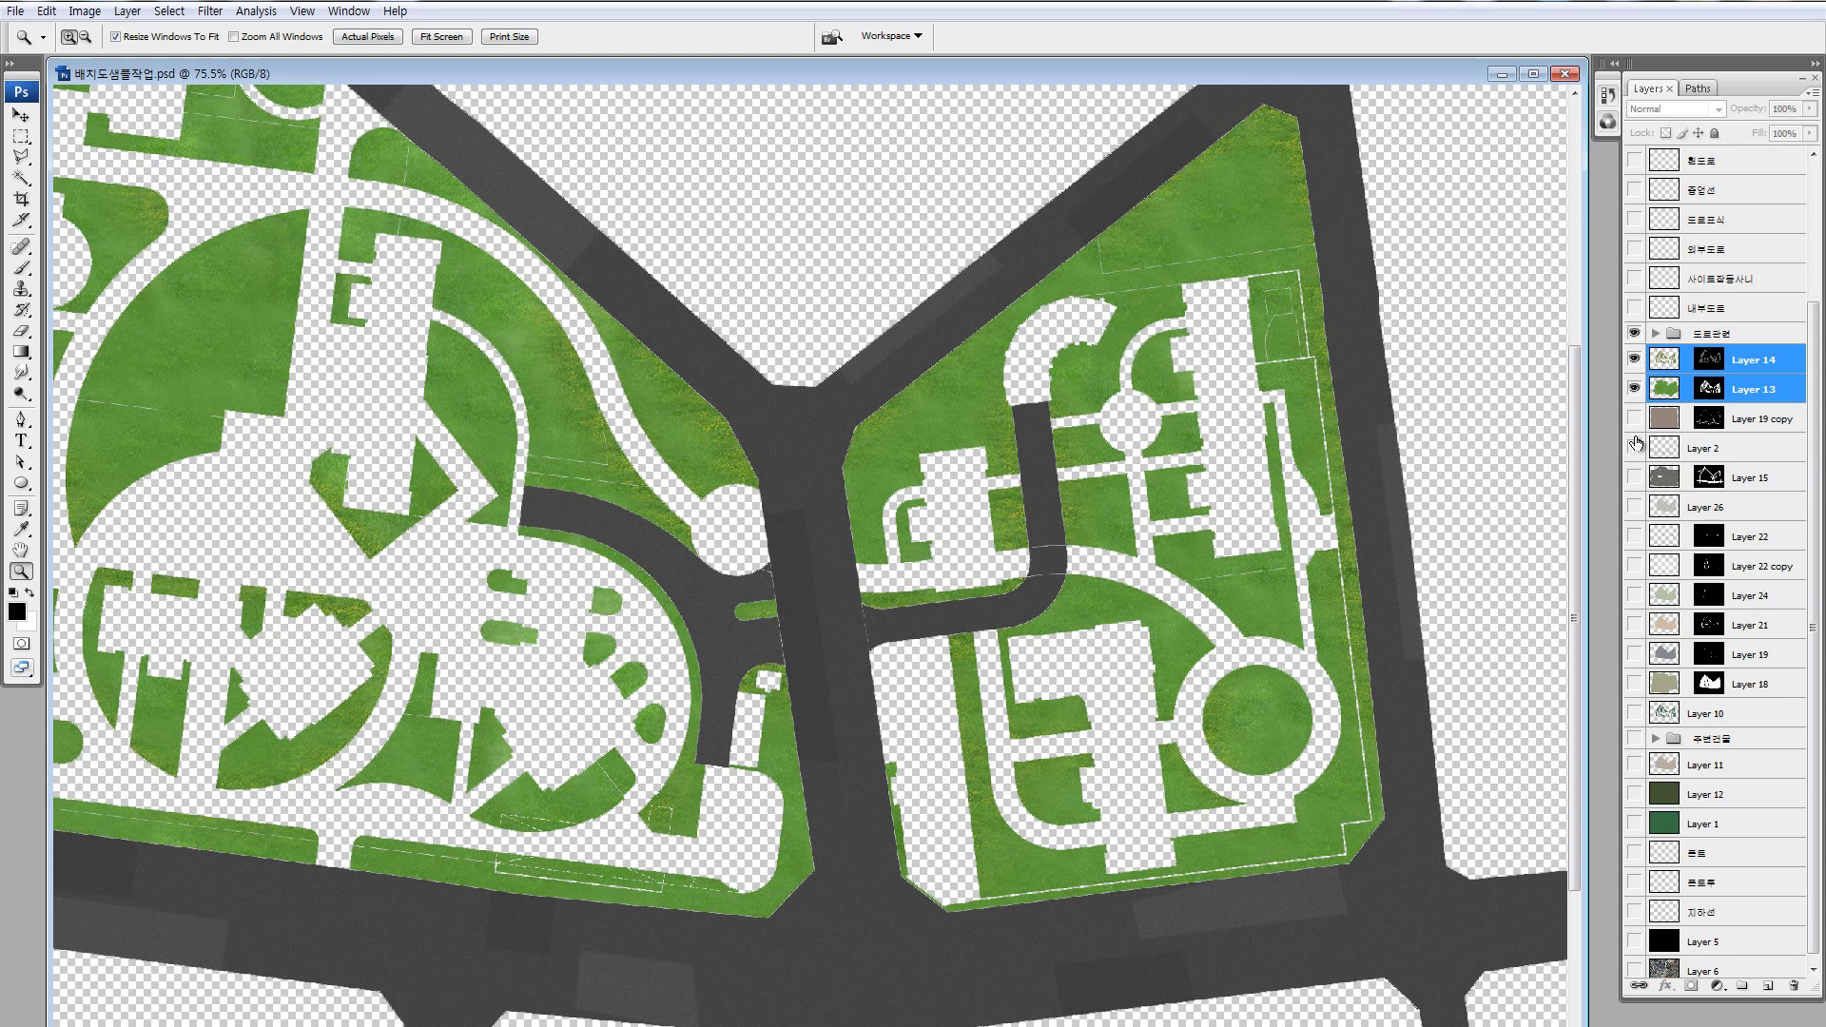
drag(1634, 419, 1636, 569)
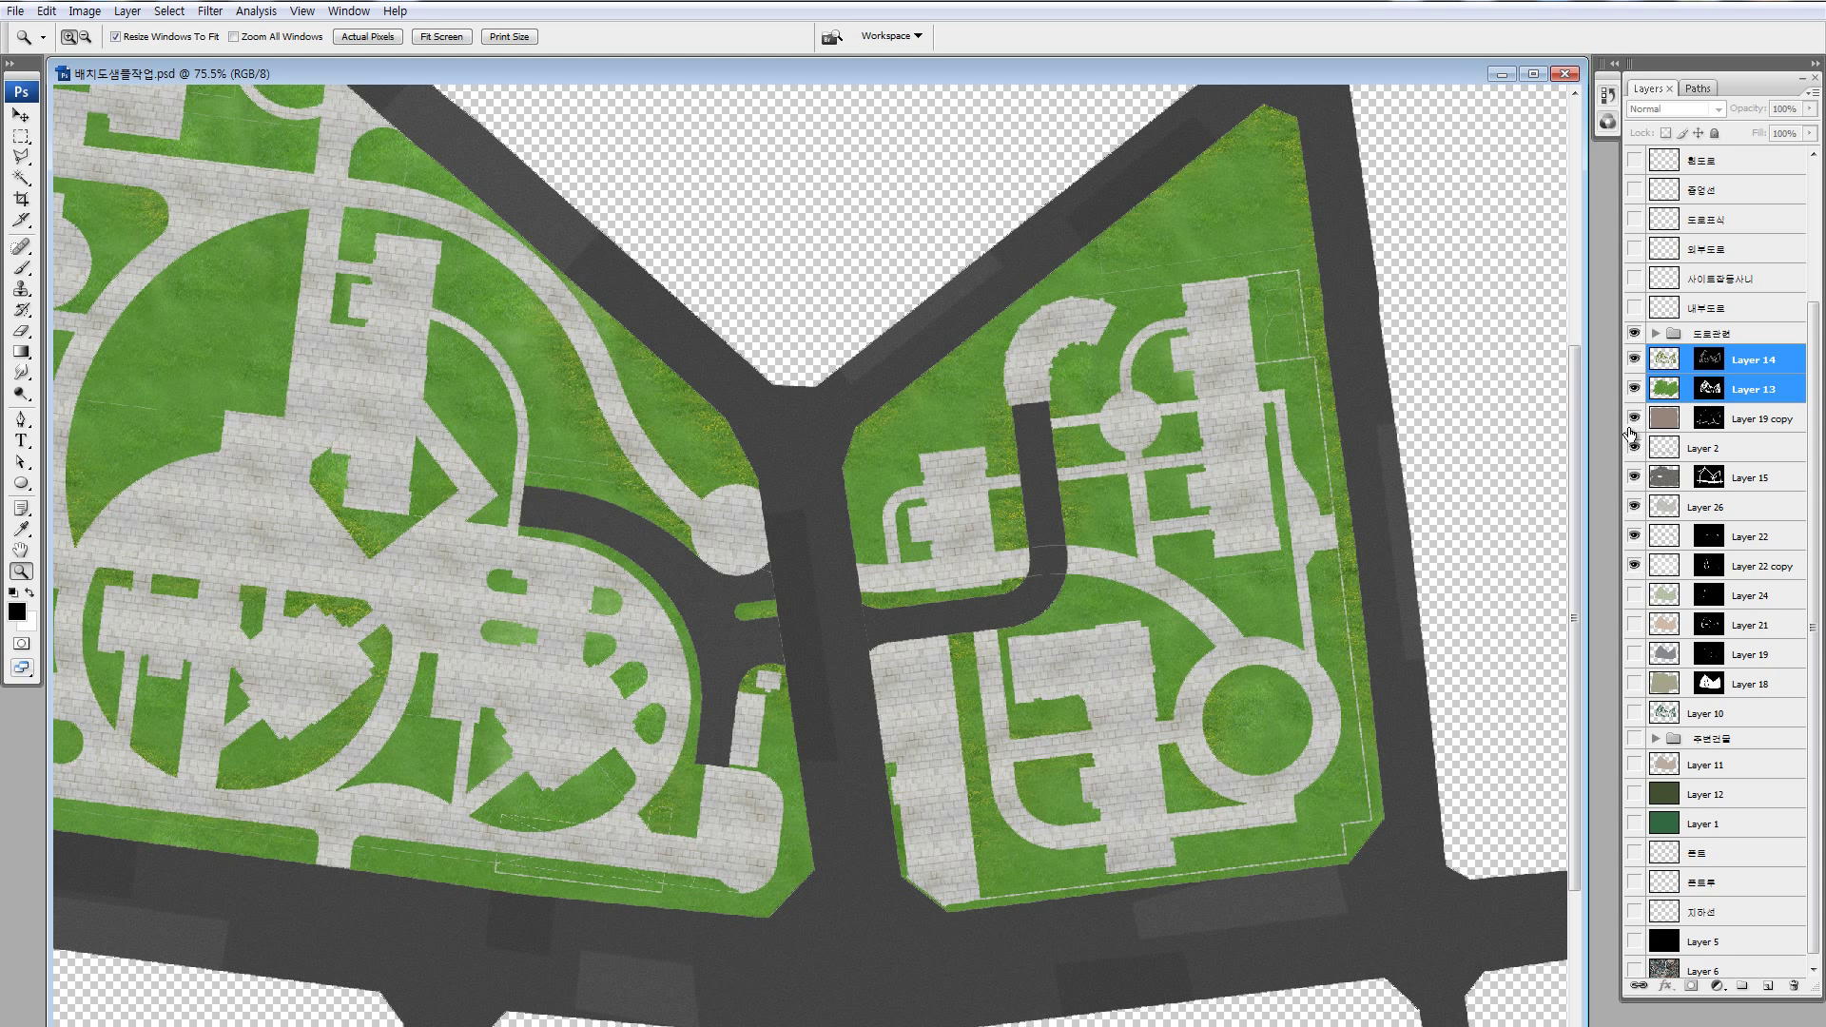
drag(1634, 418, 1636, 690)
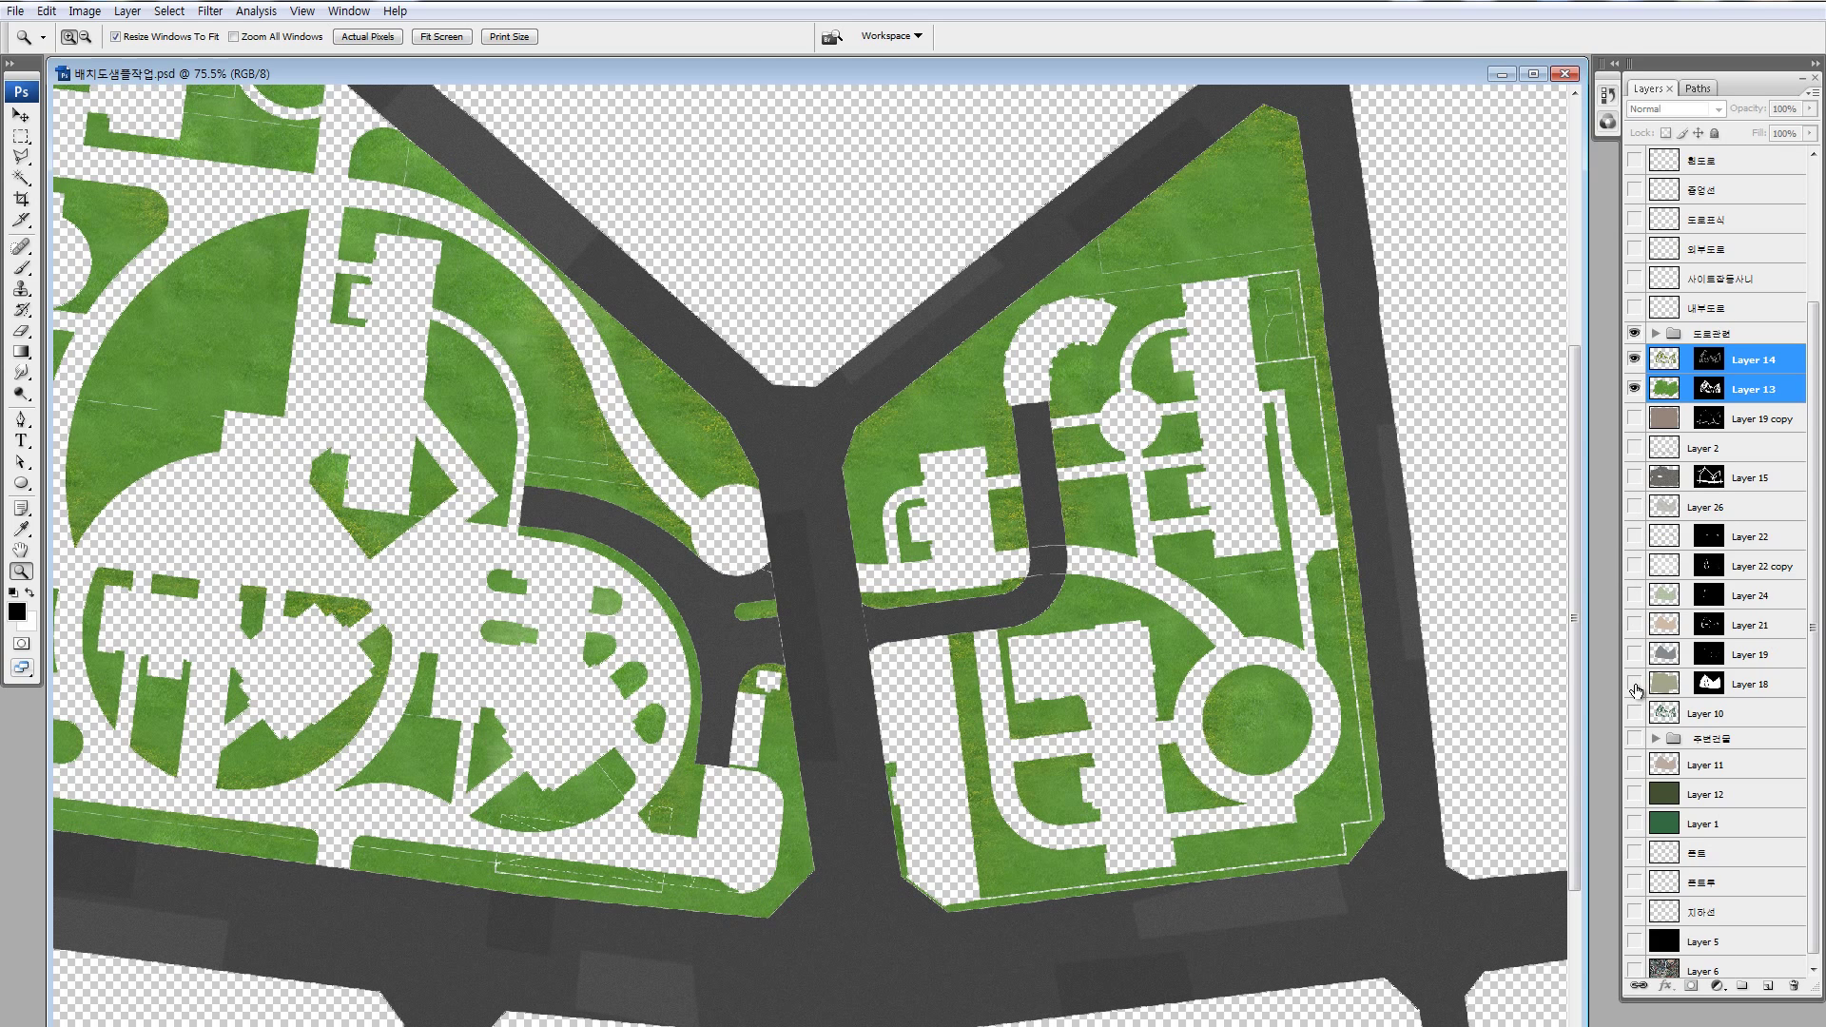
- Inspect paving Layers 18, 19, 21 and 22 individually, zooming on the beige building shape
click(1635, 684)
key(ctrl+minus)
key(ctrl+minus)
key(ctrl+minus)
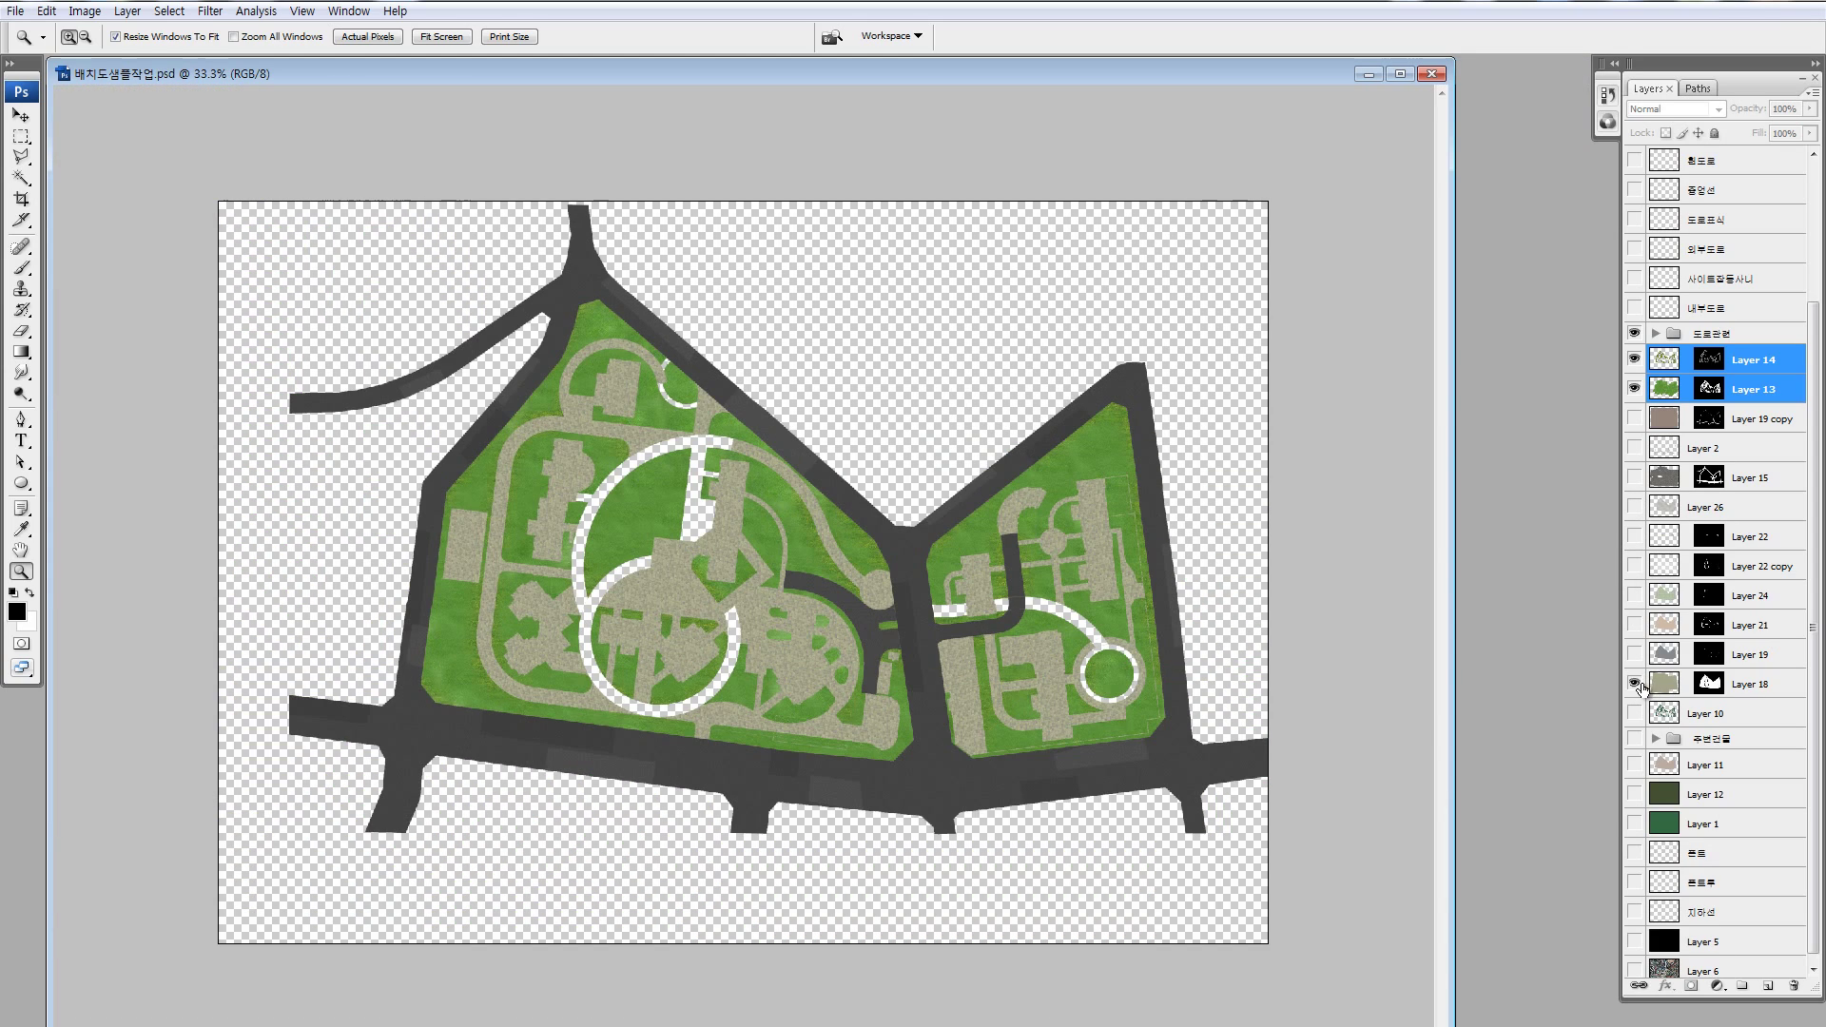
alt+click(1635, 684)
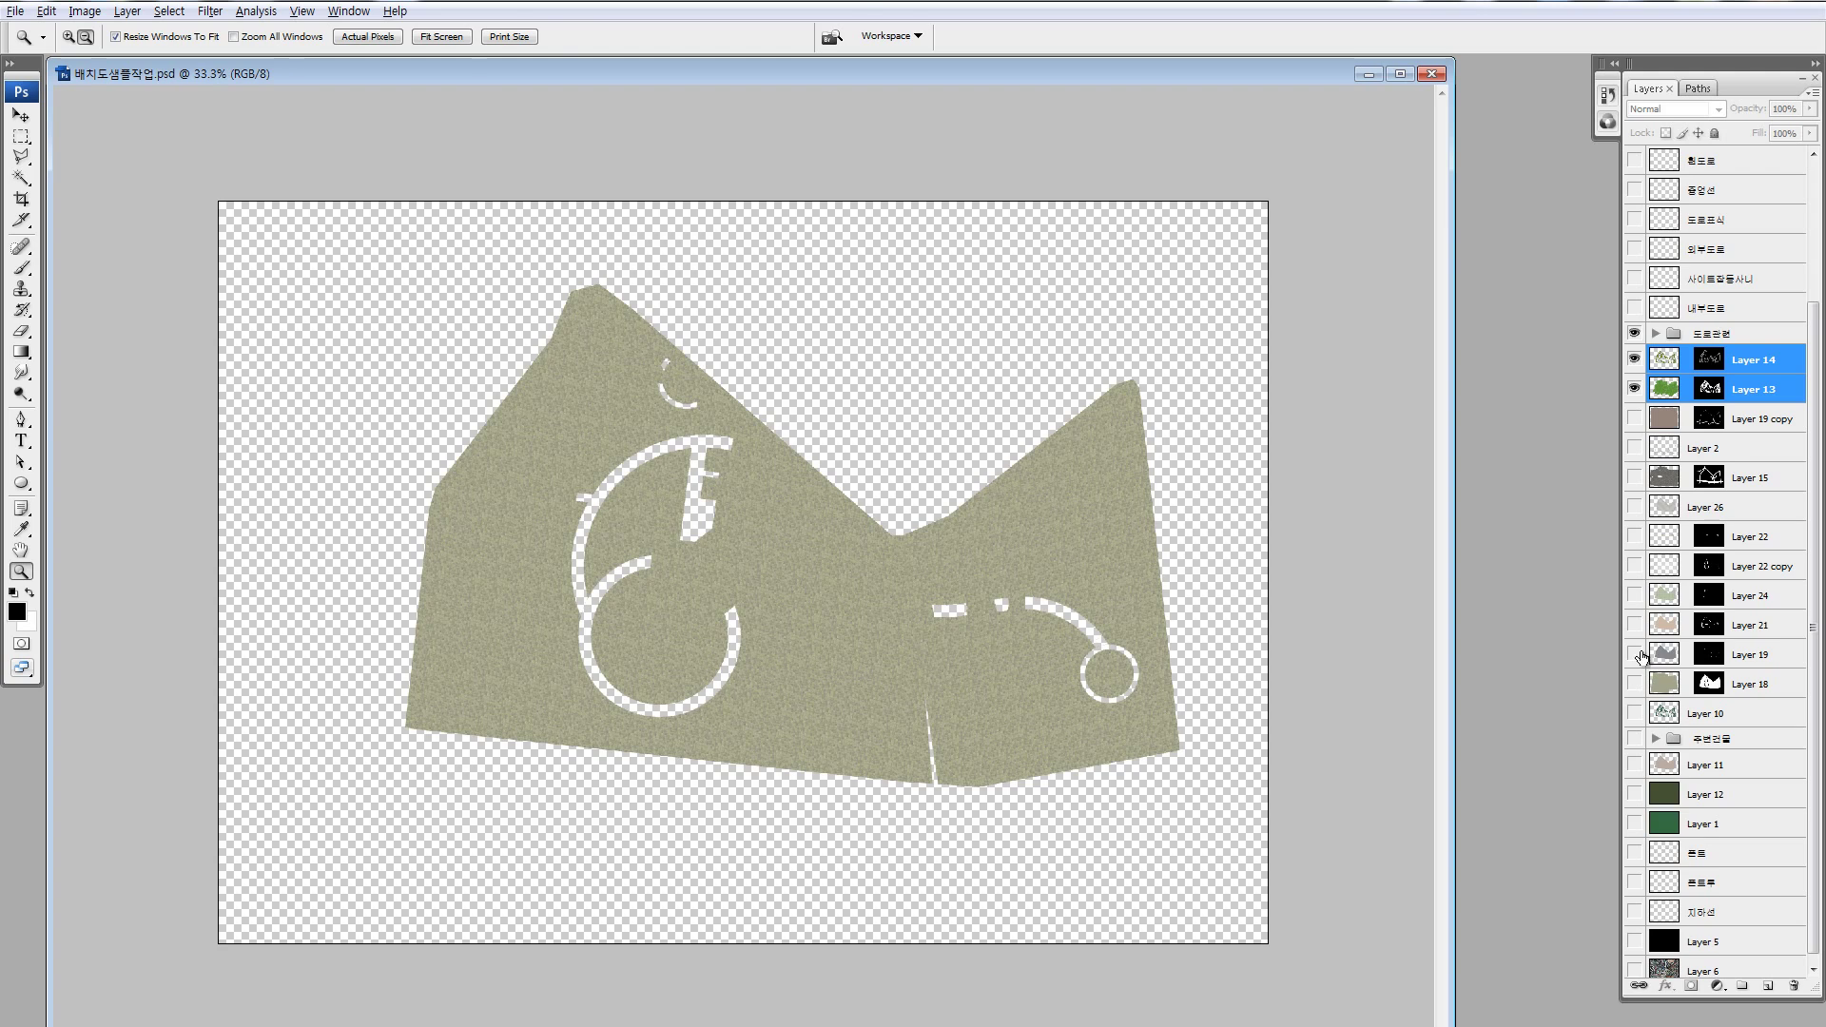
alt+click(1635, 654)
click(1635, 625)
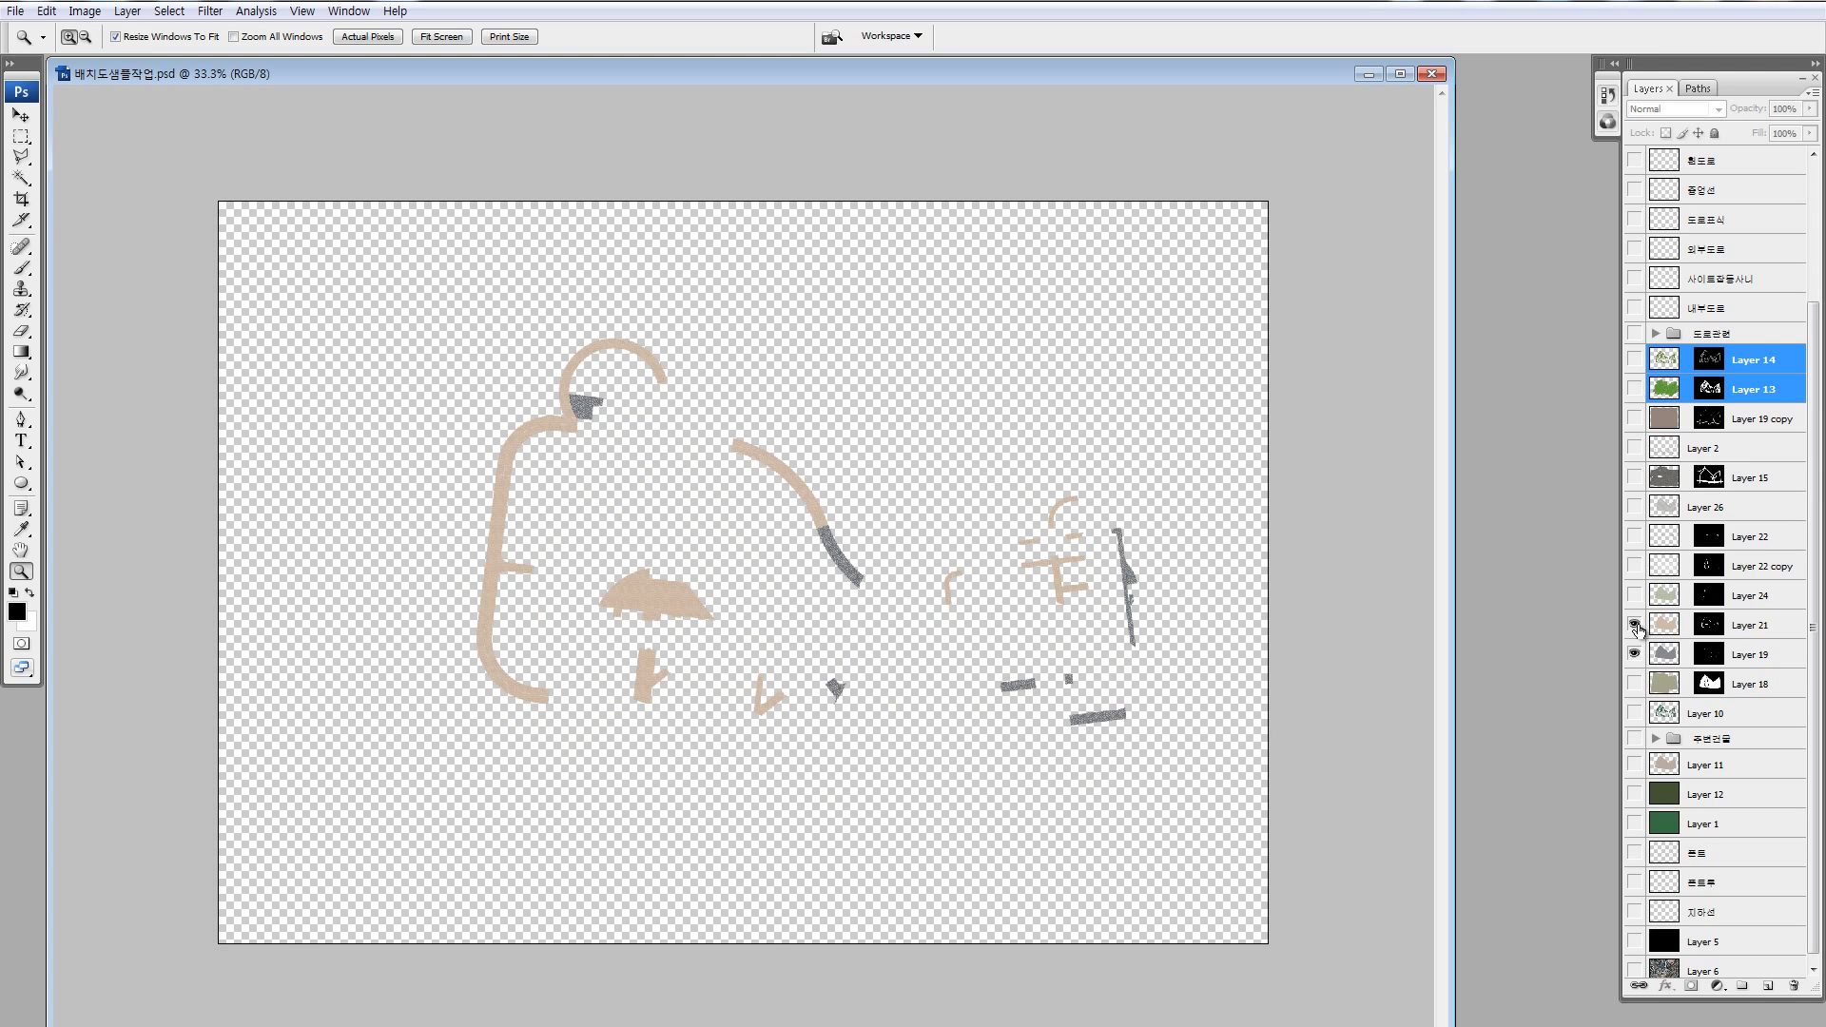
click(1635, 537)
drag(791, 618, 628, 500)
click(1635, 537)
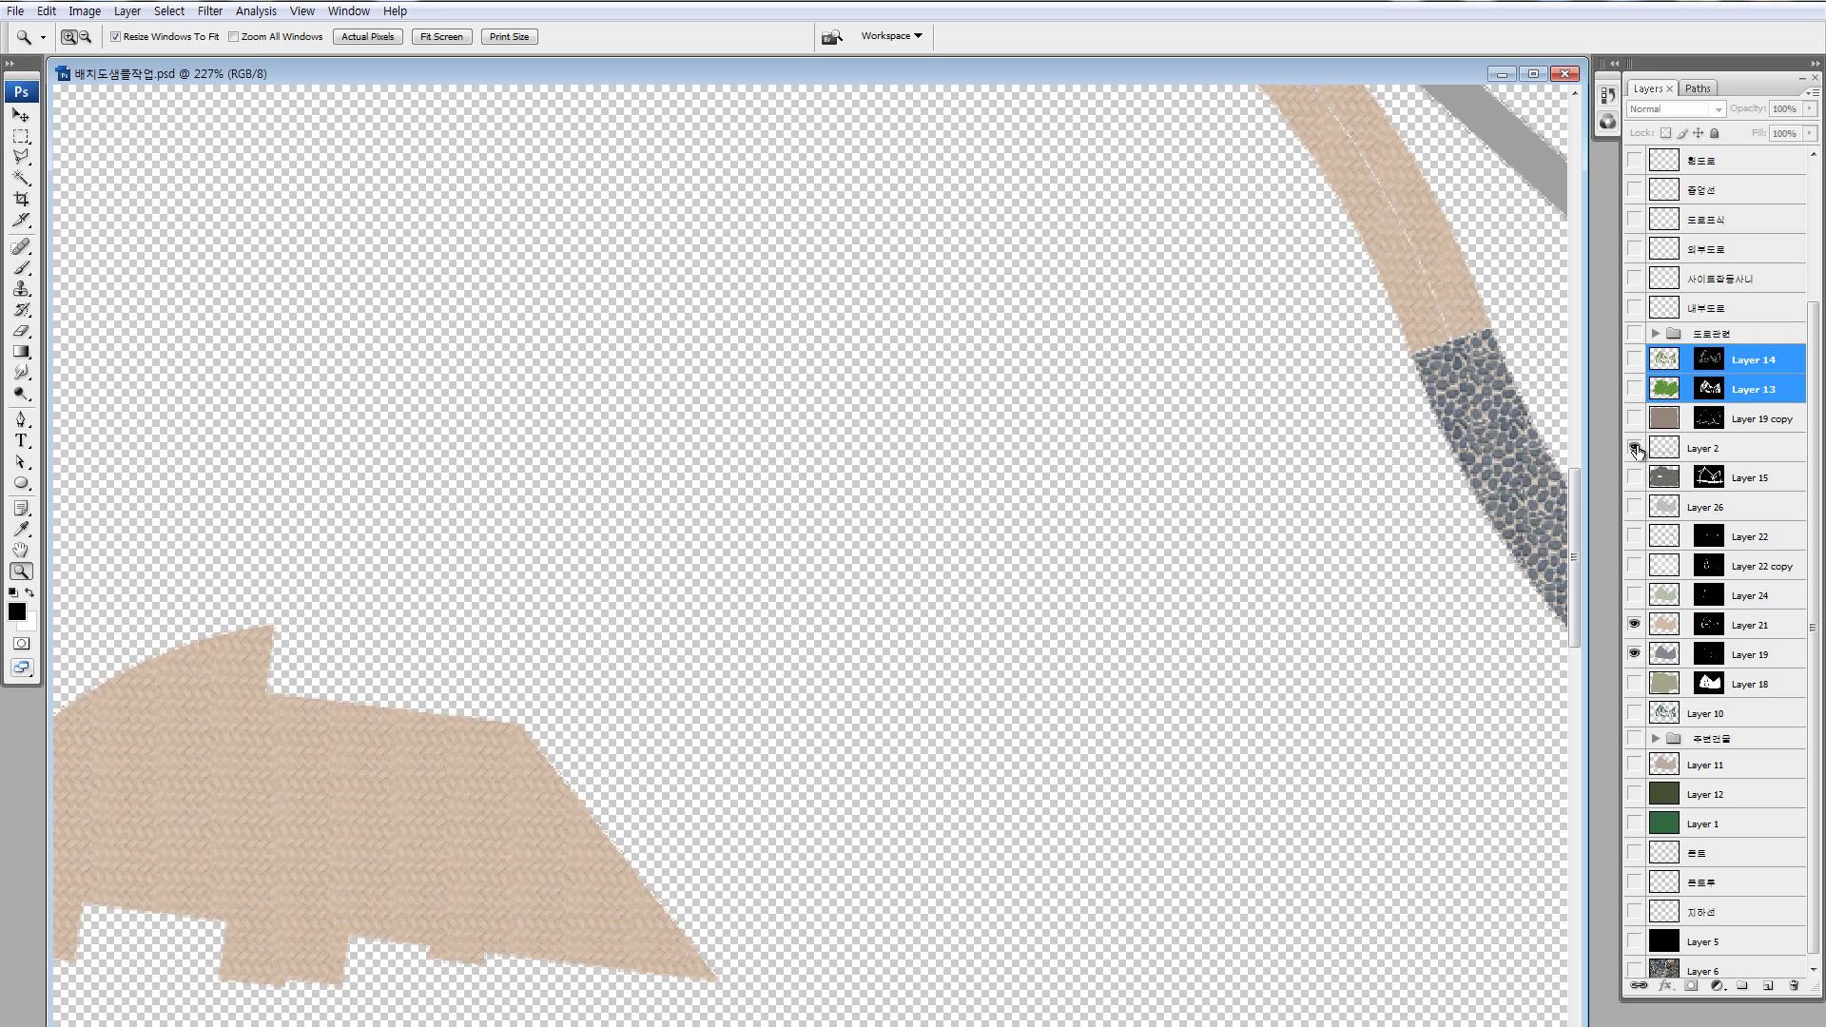
click(1635, 448)
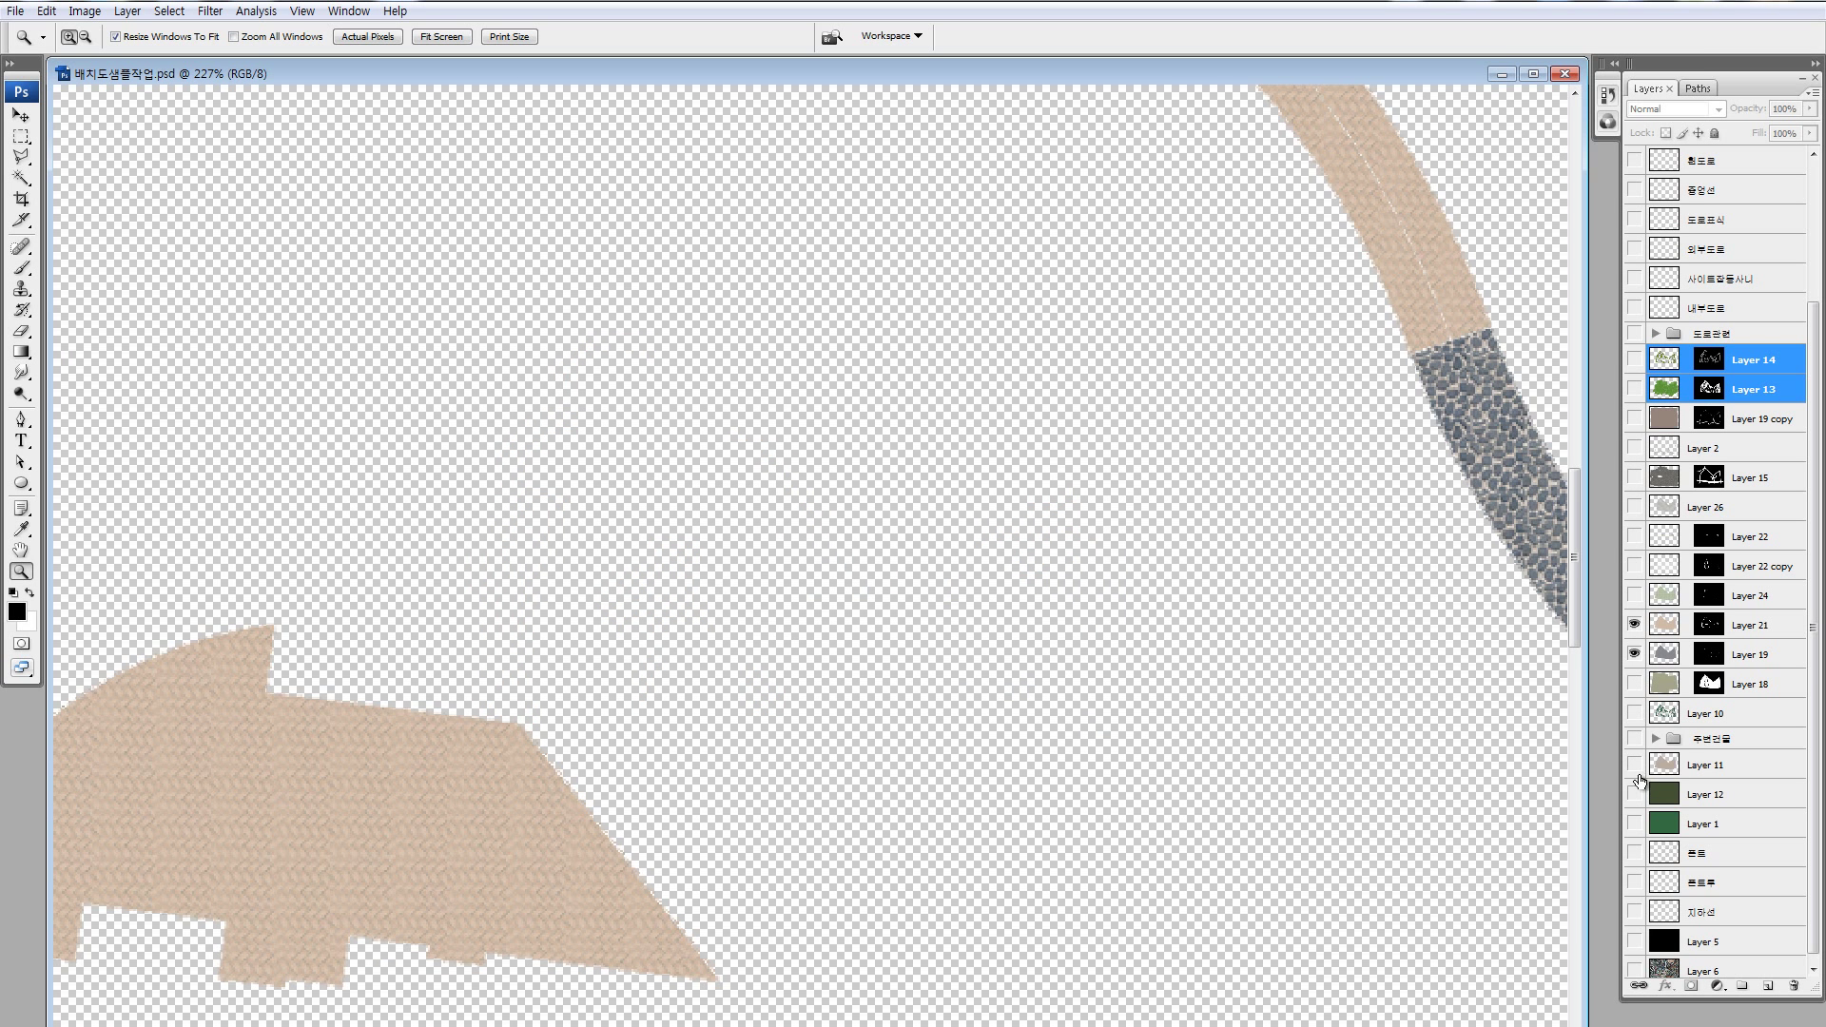
- Show Layers 24 and 22 copy and zoom in on the mushroom-shaped area
click(1635, 684)
key(ctrl+0)
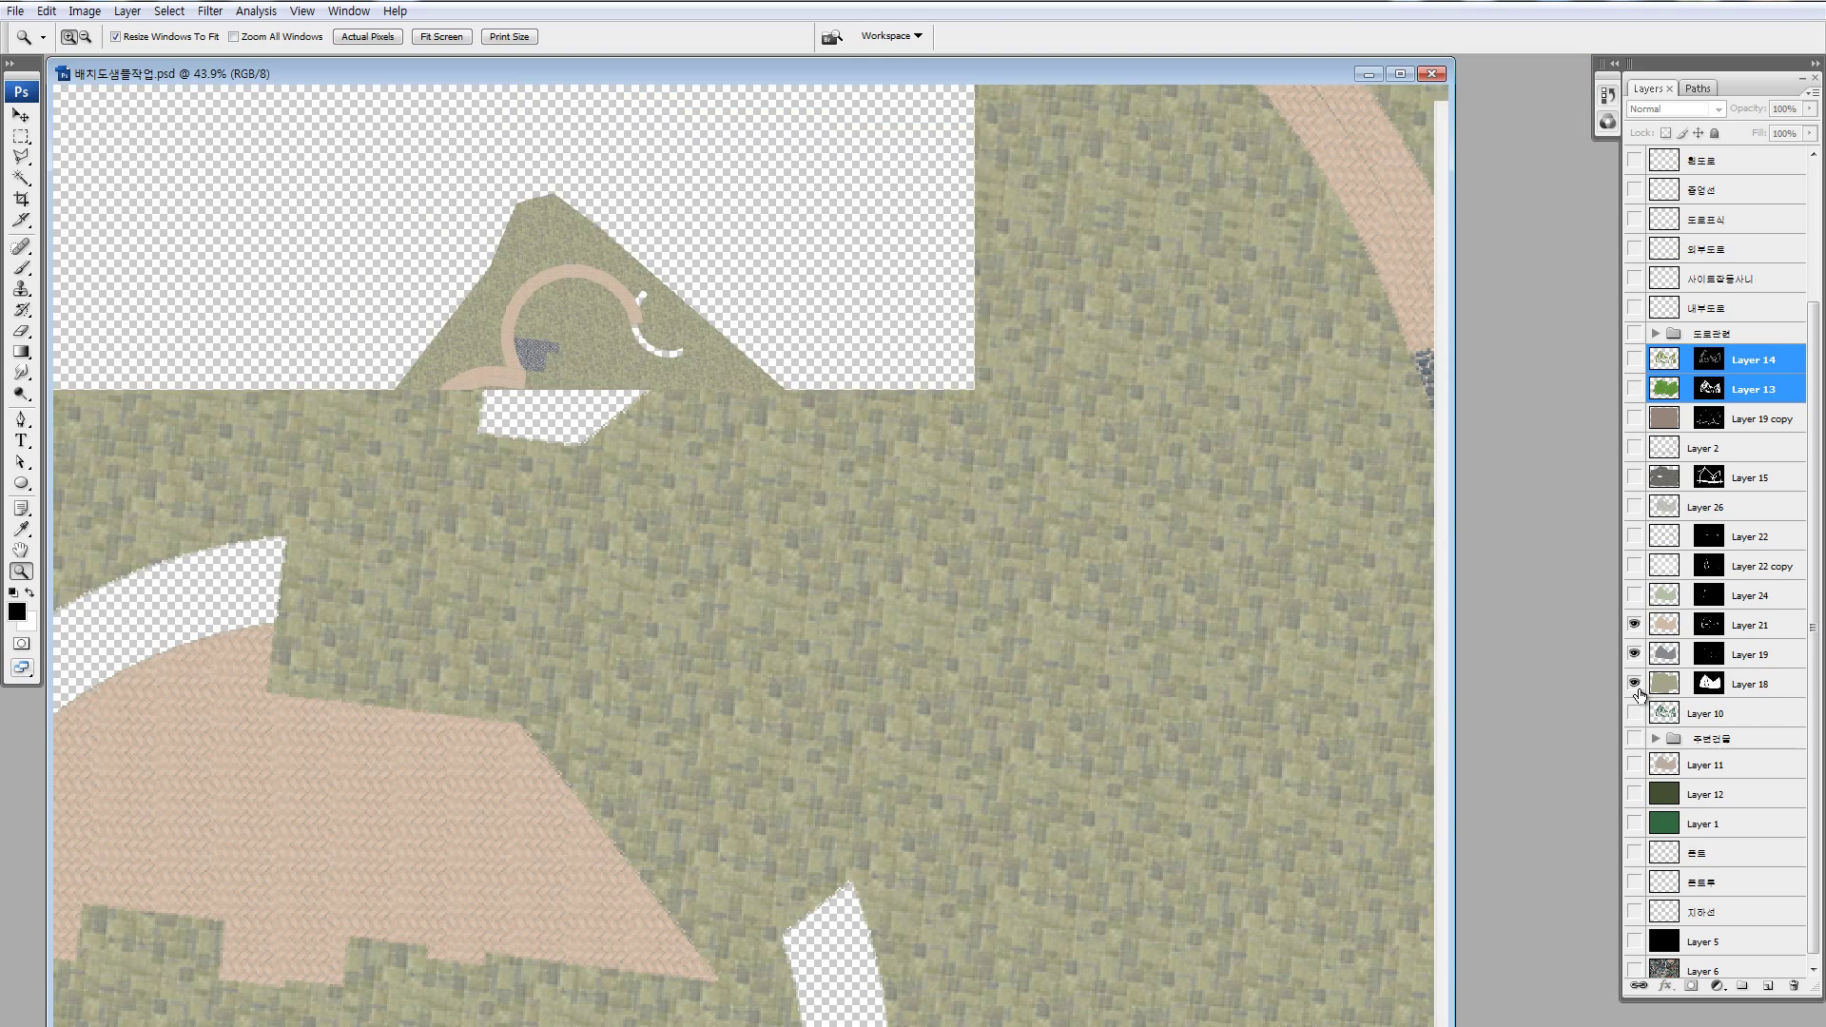
key(ctrl+minus)
click(1635, 684)
click(1635, 596)
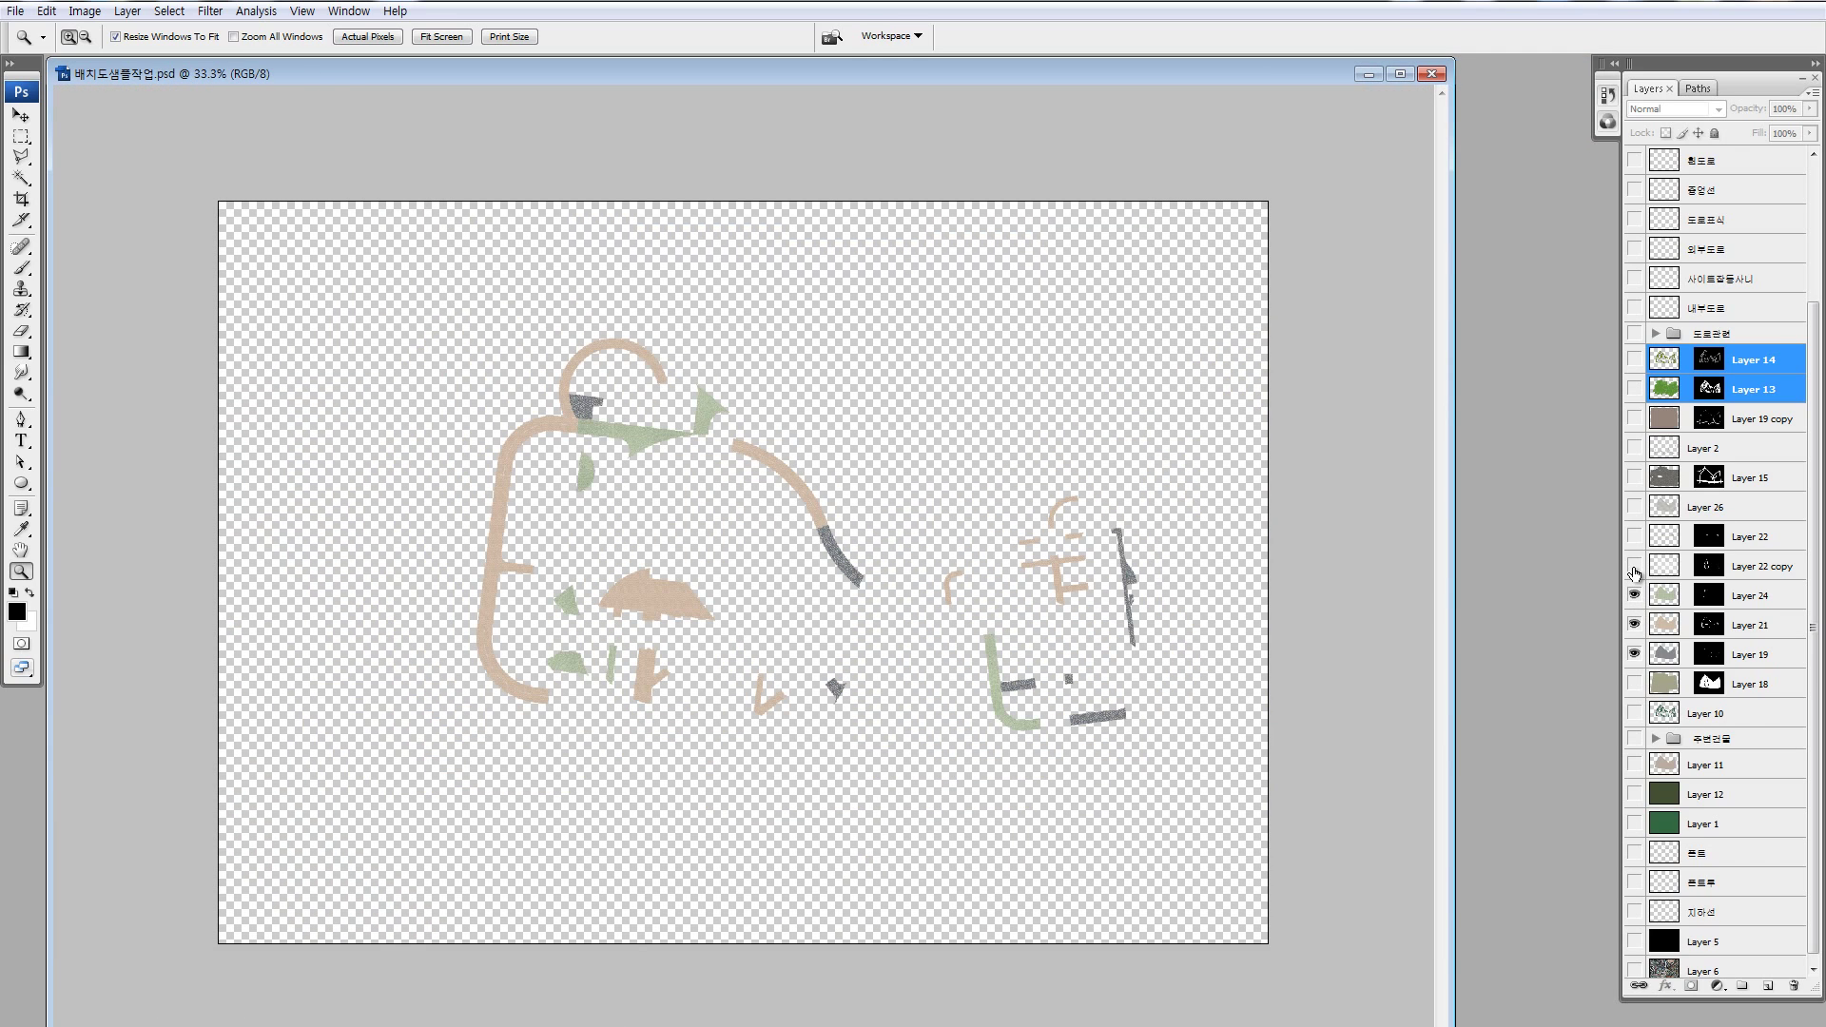
click(1635, 566)
drag(532, 505, 728, 666)
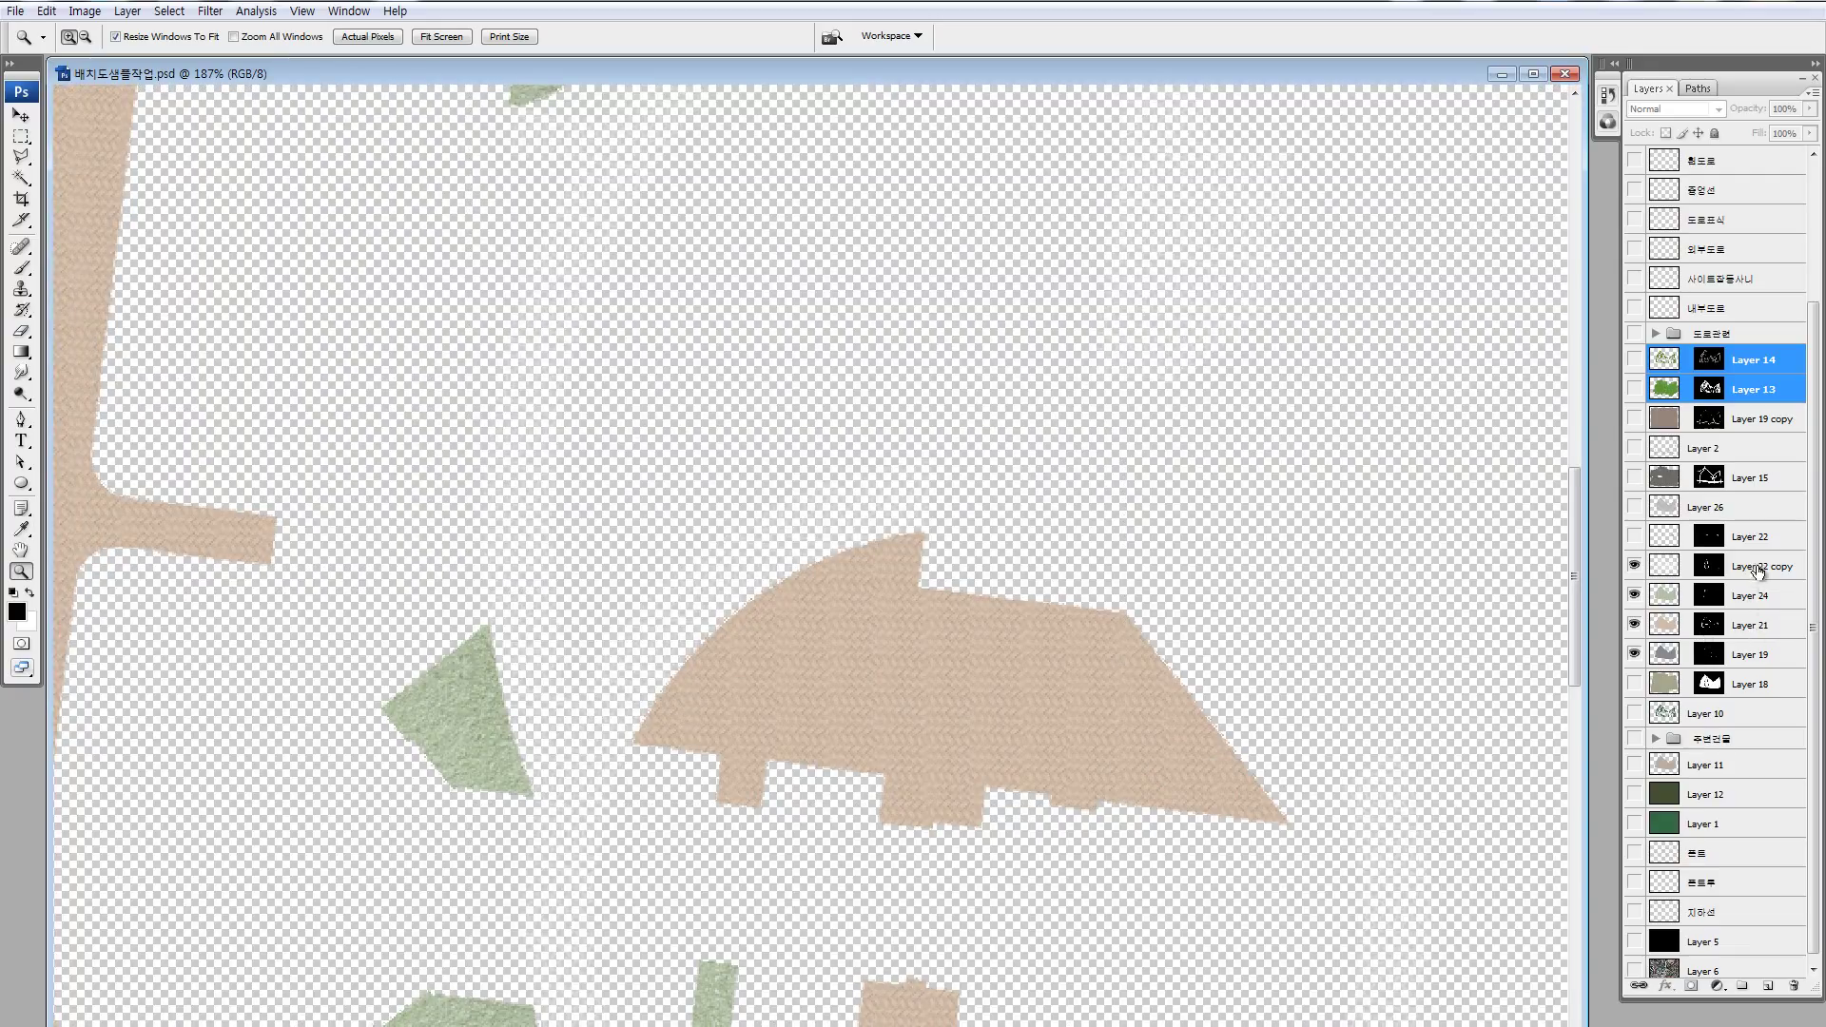
- Rename Layer 22 copy to 화이트라인
click(1769, 566)
double_click(1771, 565)
text(ㅎ)
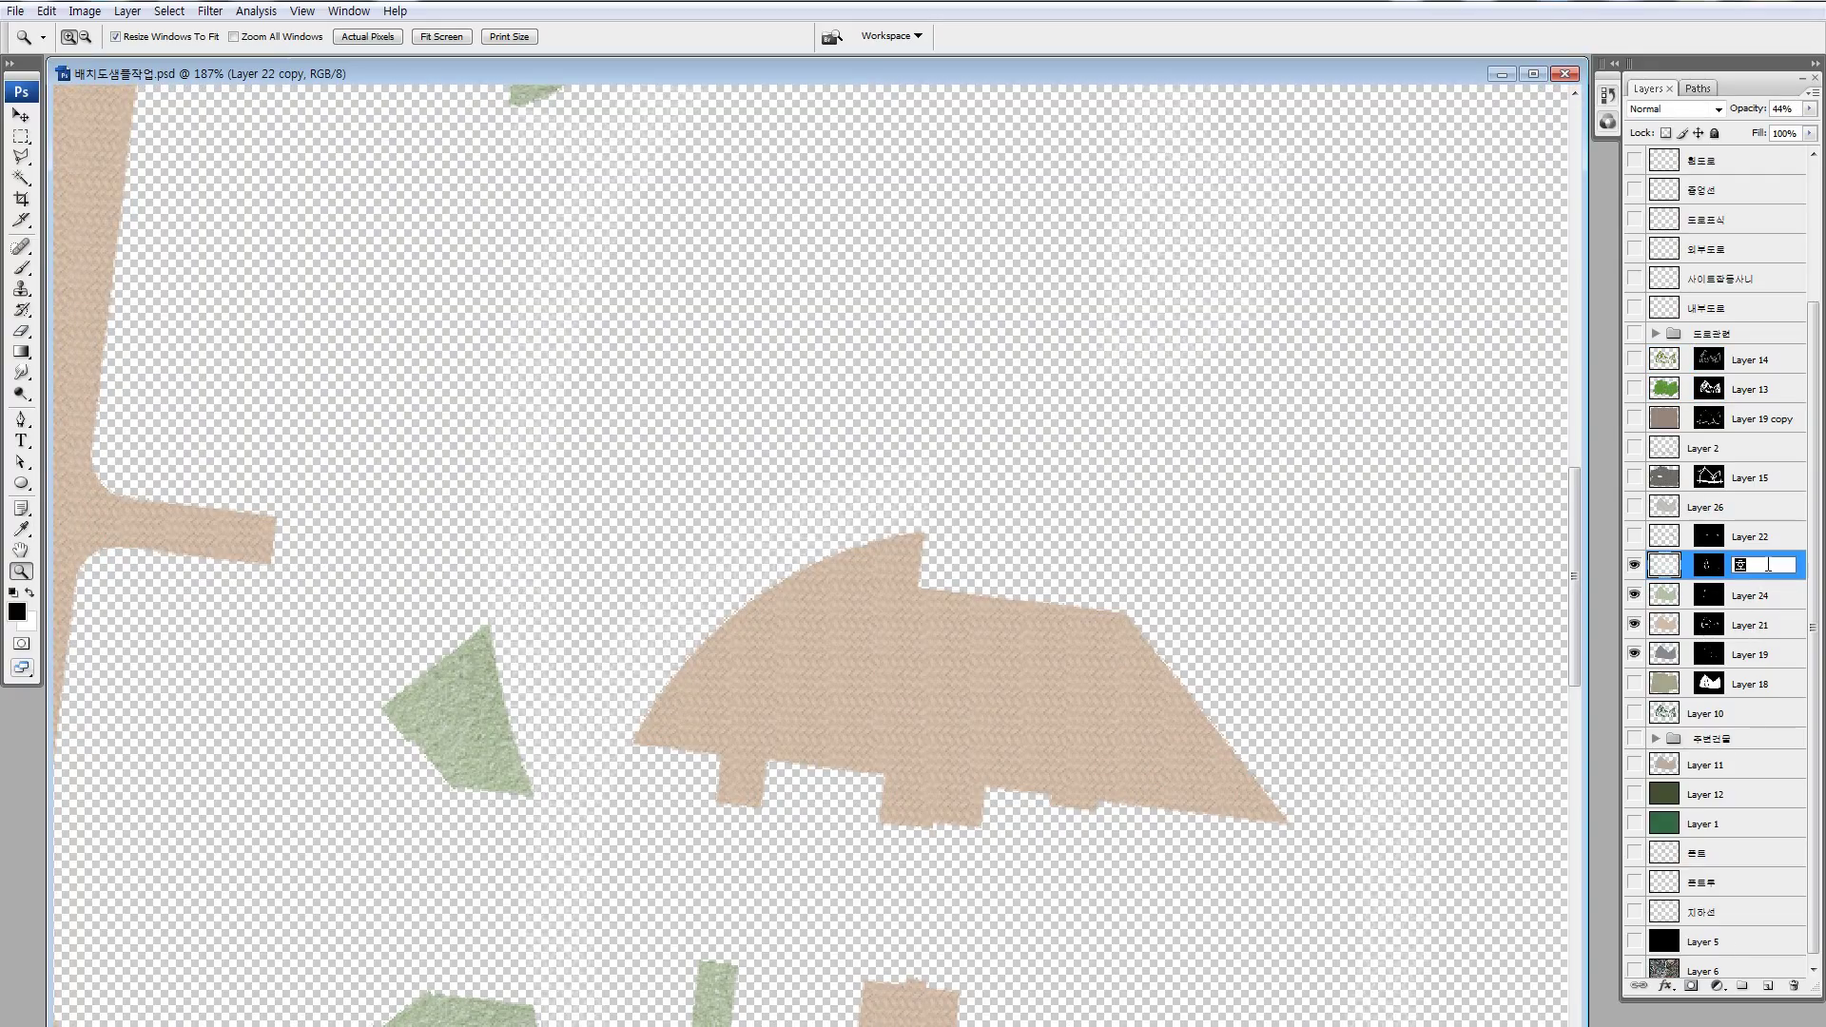
text(화이트라인)
key(Return)
- Turn Layers 22, 26, 24, 21 and 18 back on and preview Layer 10 alone
key(v)
click(1634, 536)
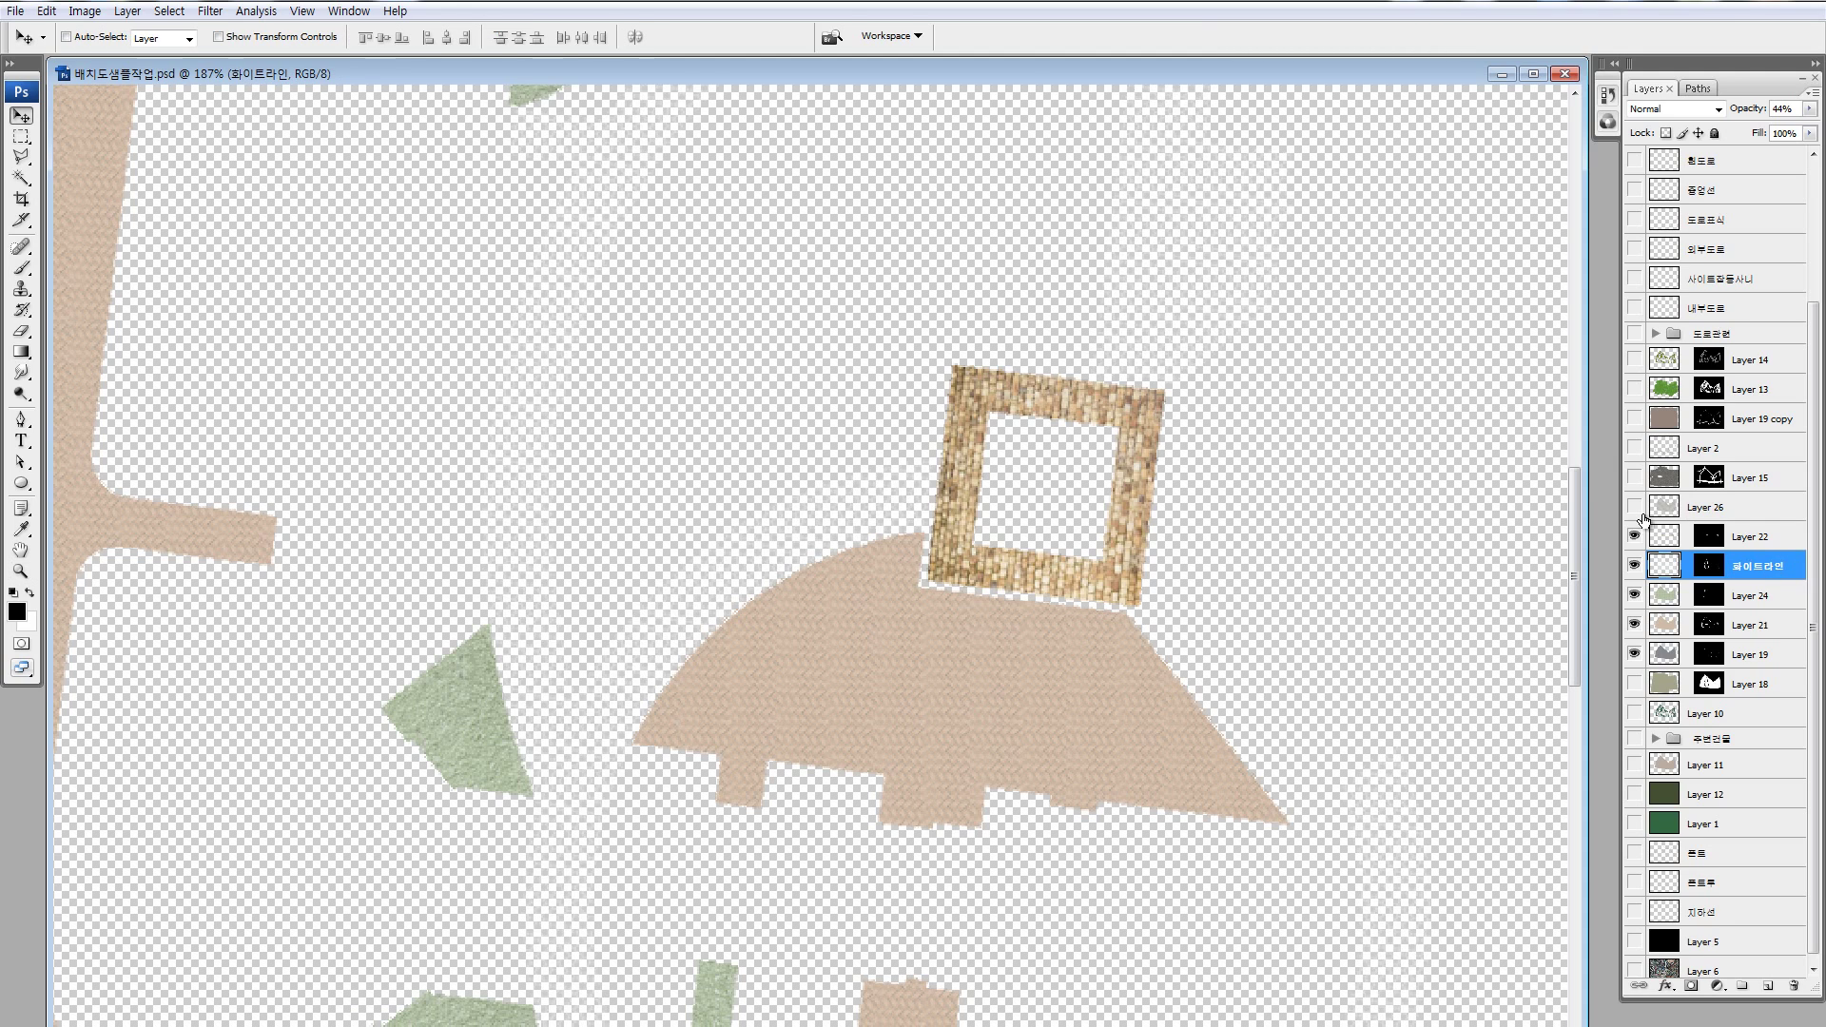
click(1635, 507)
key(ctrl+minus)
key(ctrl+minus)
key(ctrl+minus)
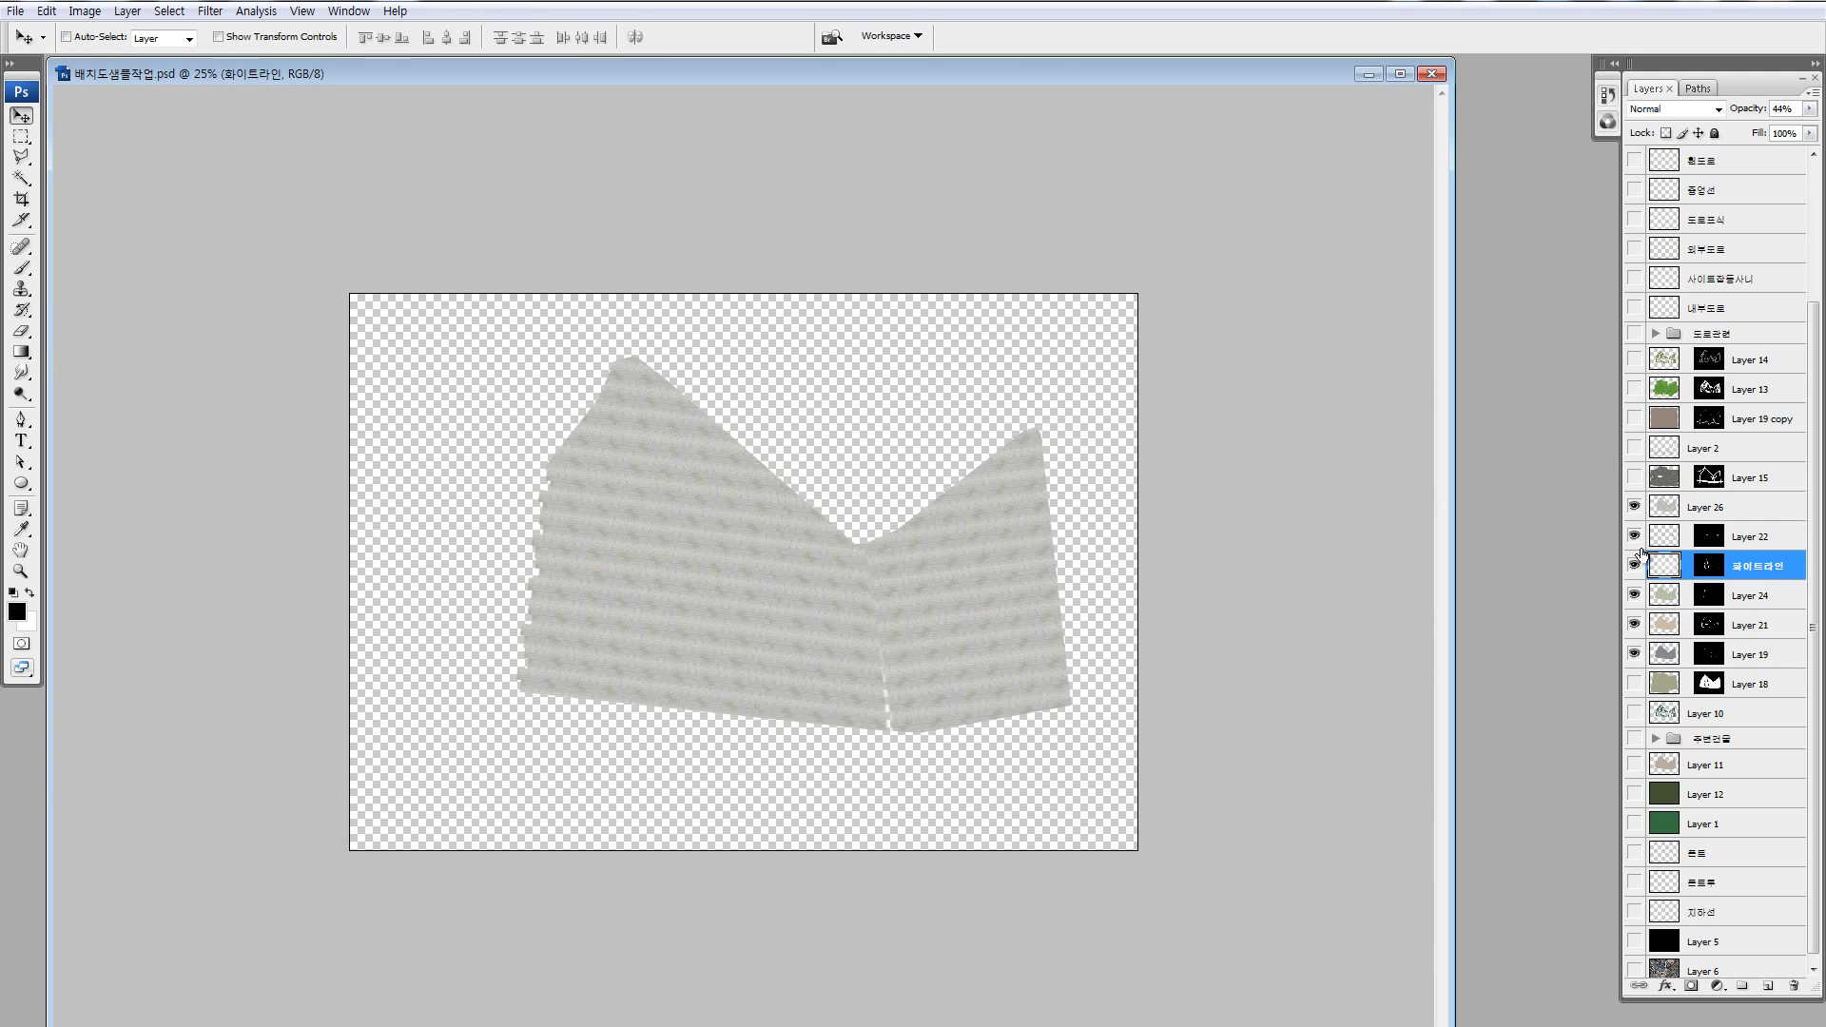
alt+click(1634, 536)
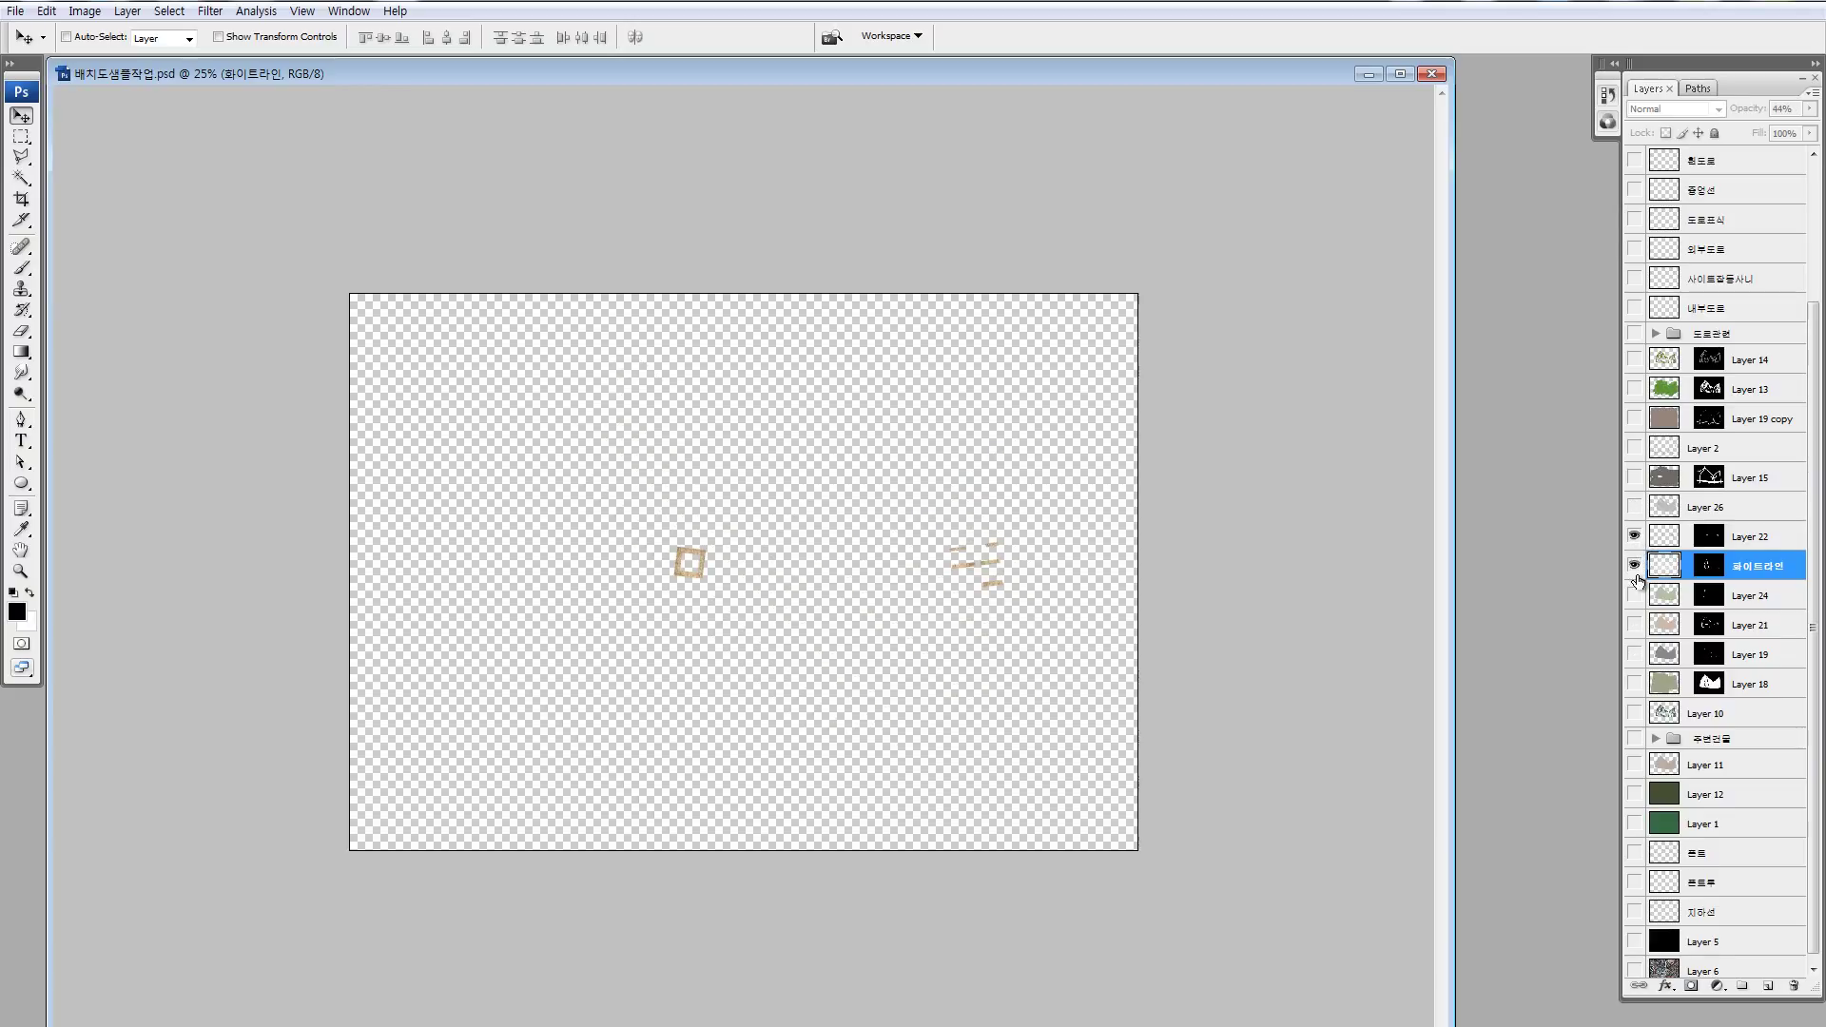
click(1634, 596)
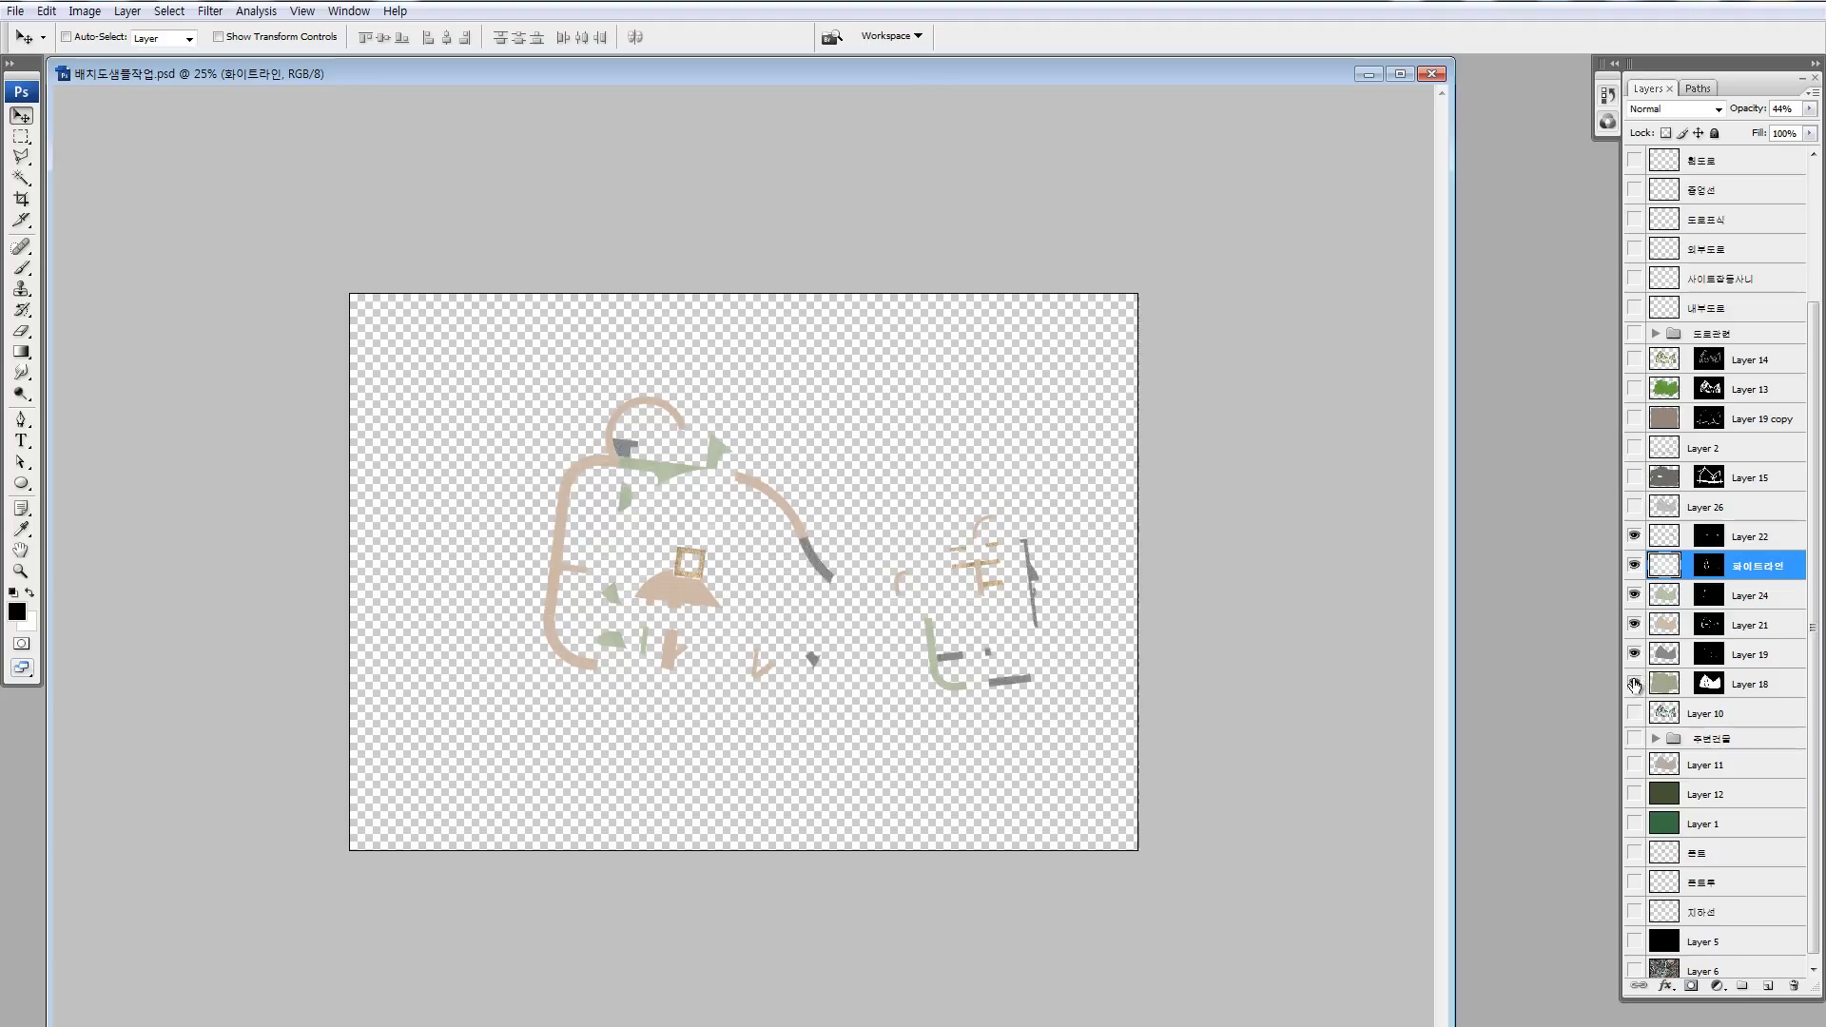
click(1634, 683)
alt+click(1634, 713)
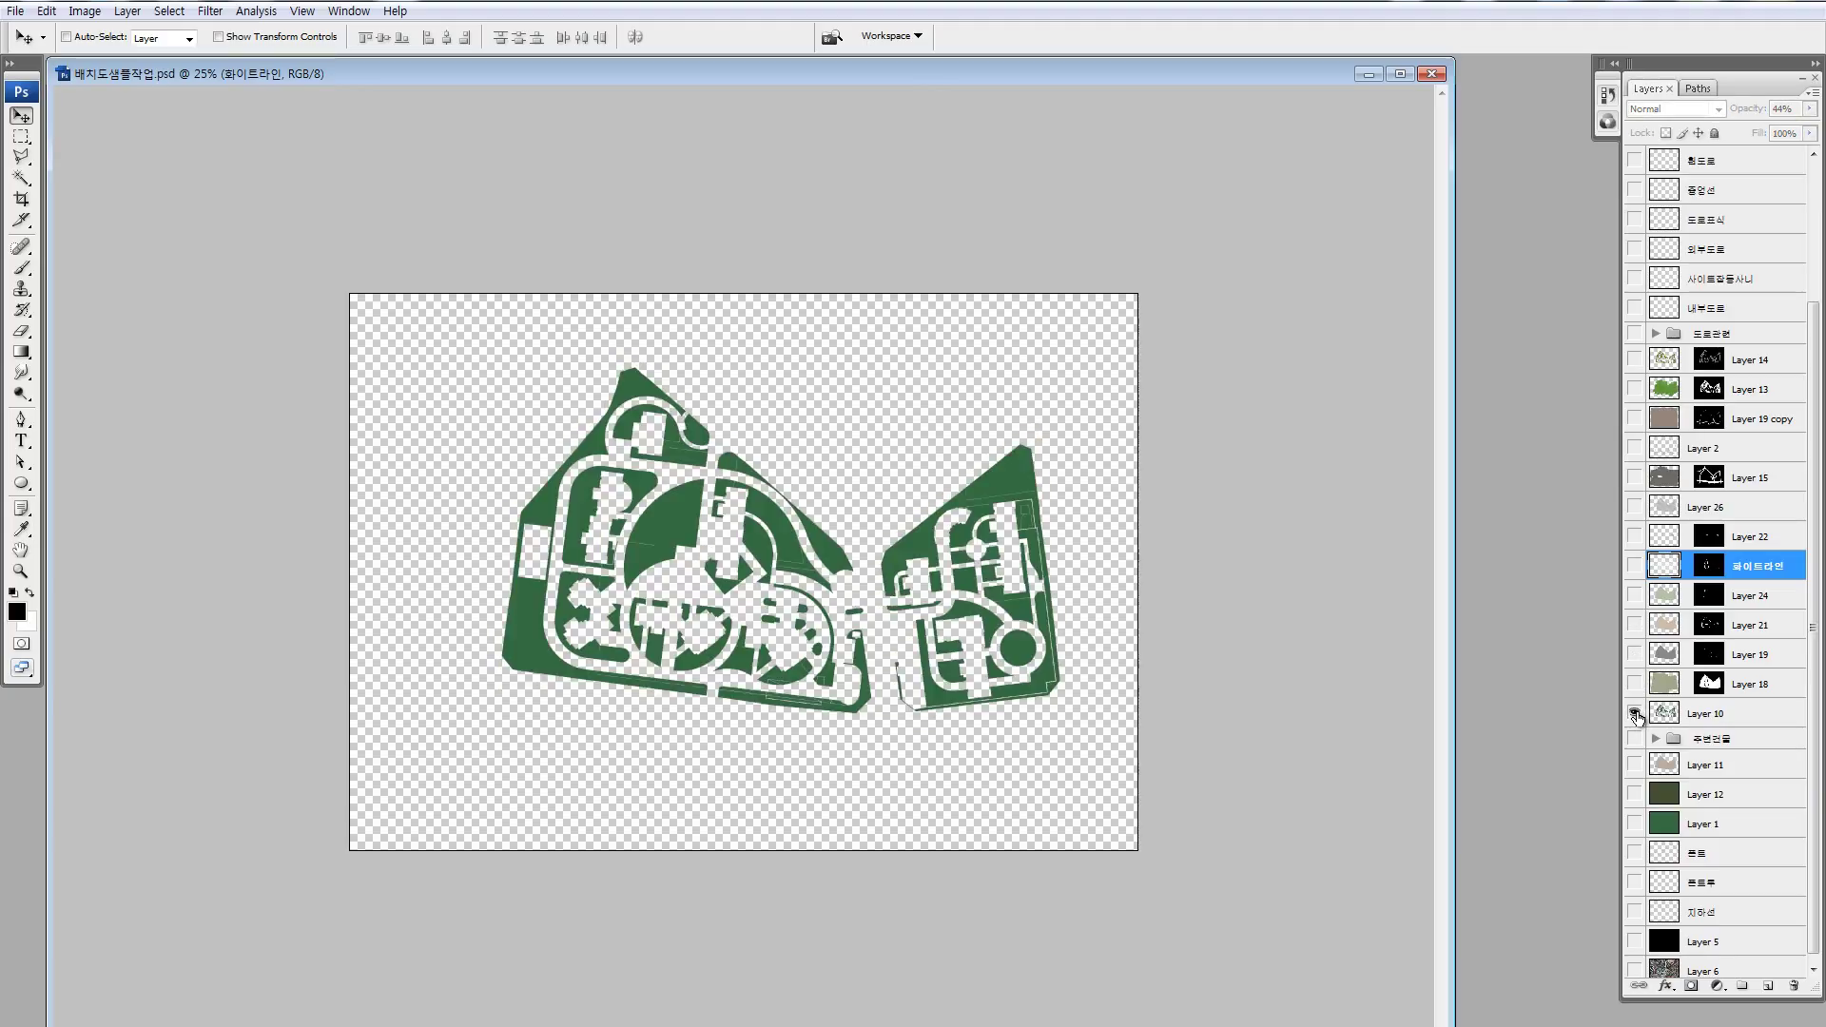
click(1669, 716)
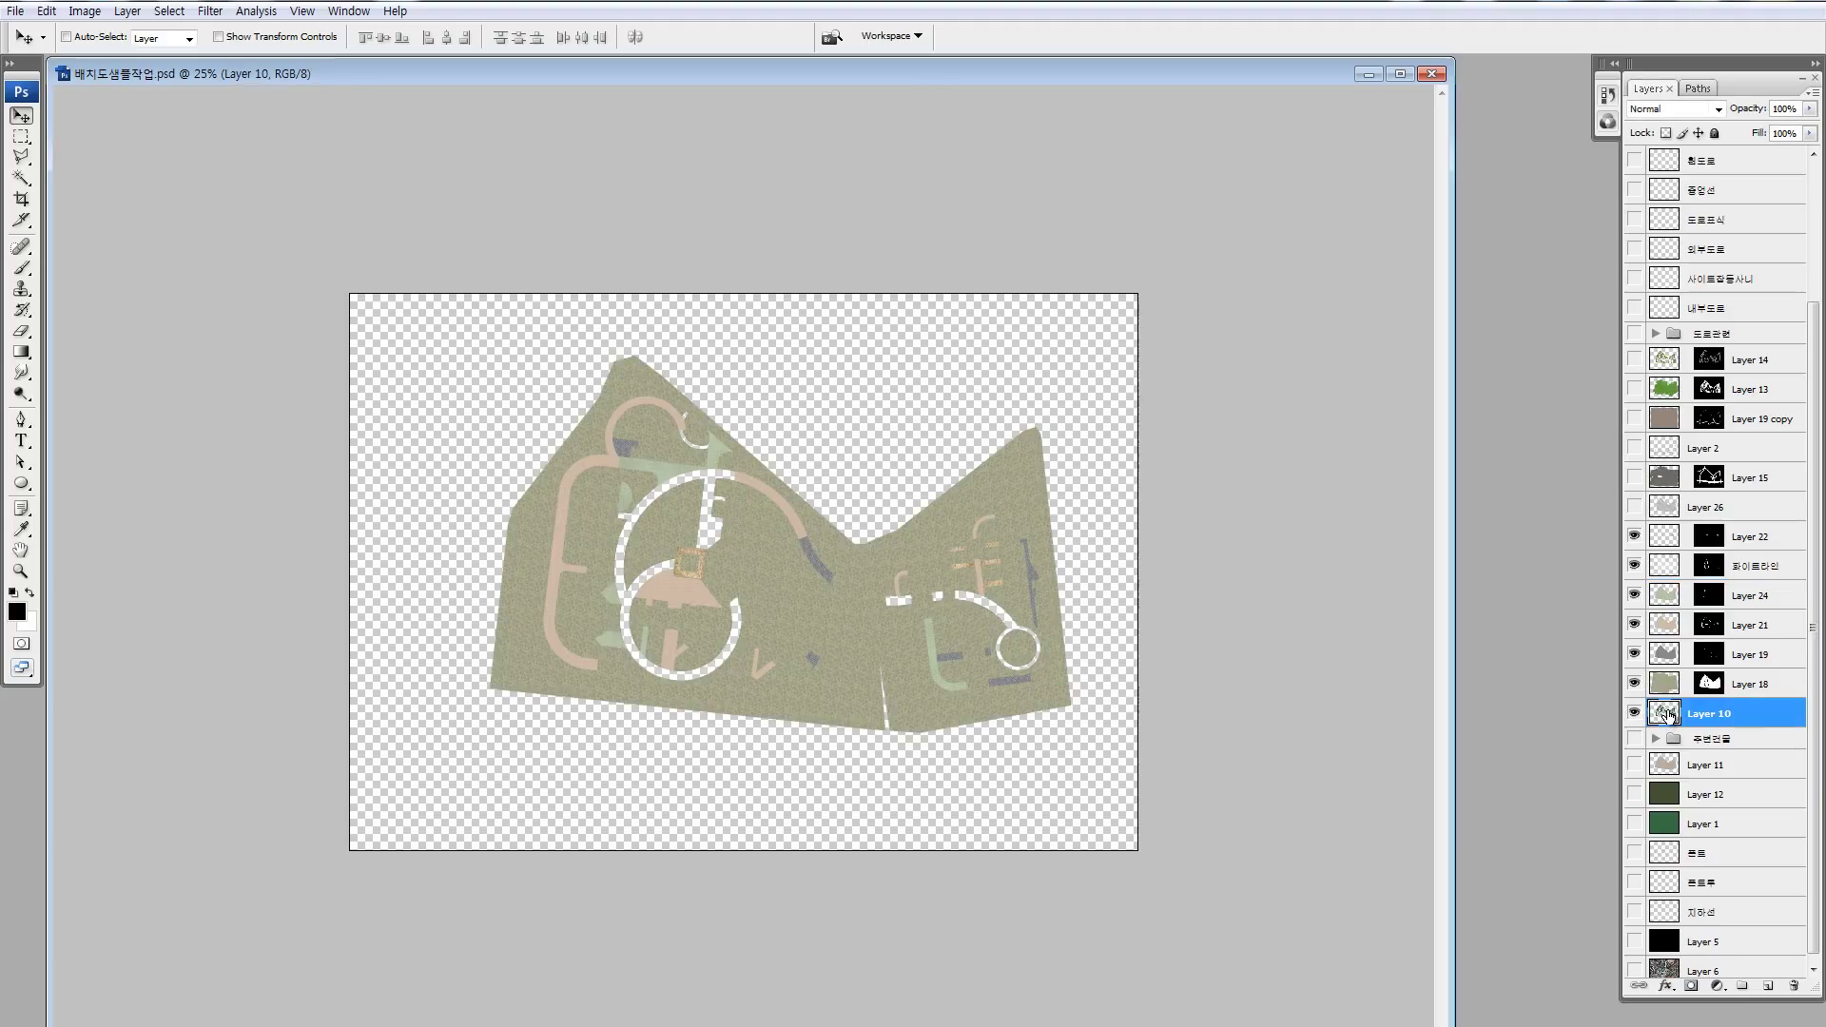
- Move Layer 10 into the 주변건물 group and group Layers 22 through 18
drag(1668, 715, 1672, 738)
click(1664, 705)
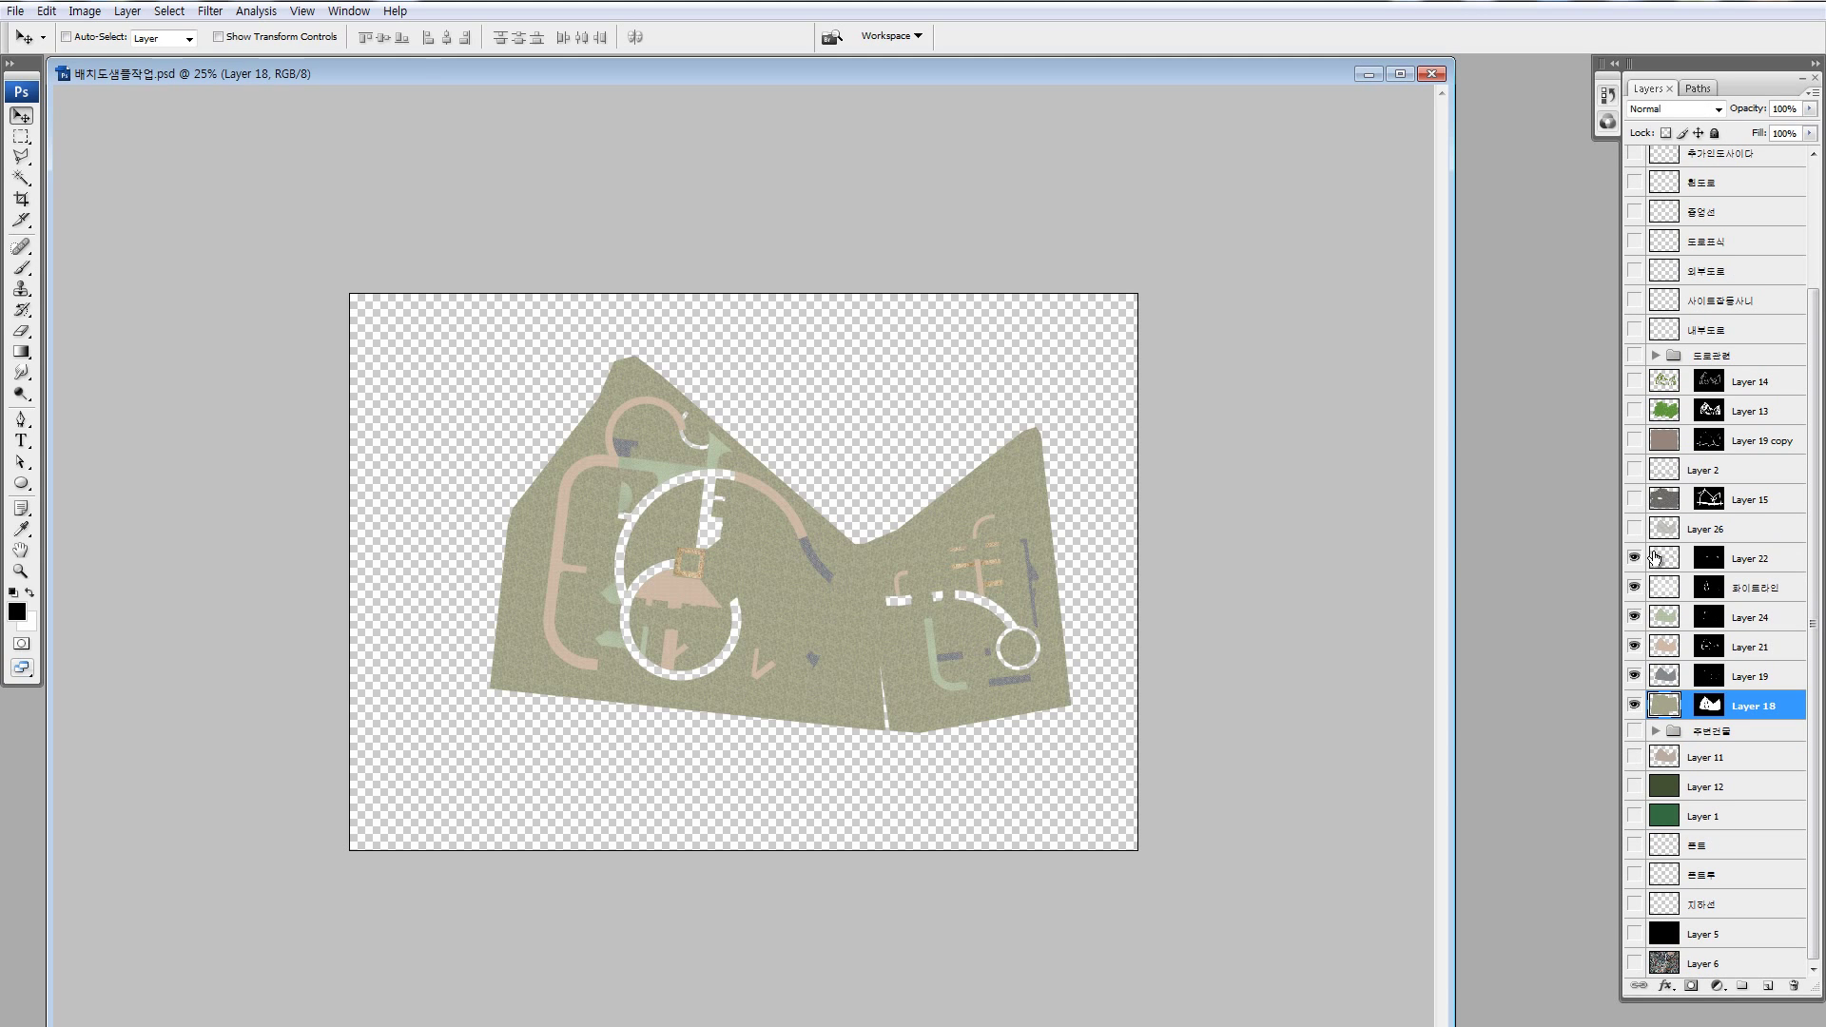
shift+click(1655, 557)
key(ctrl+g)
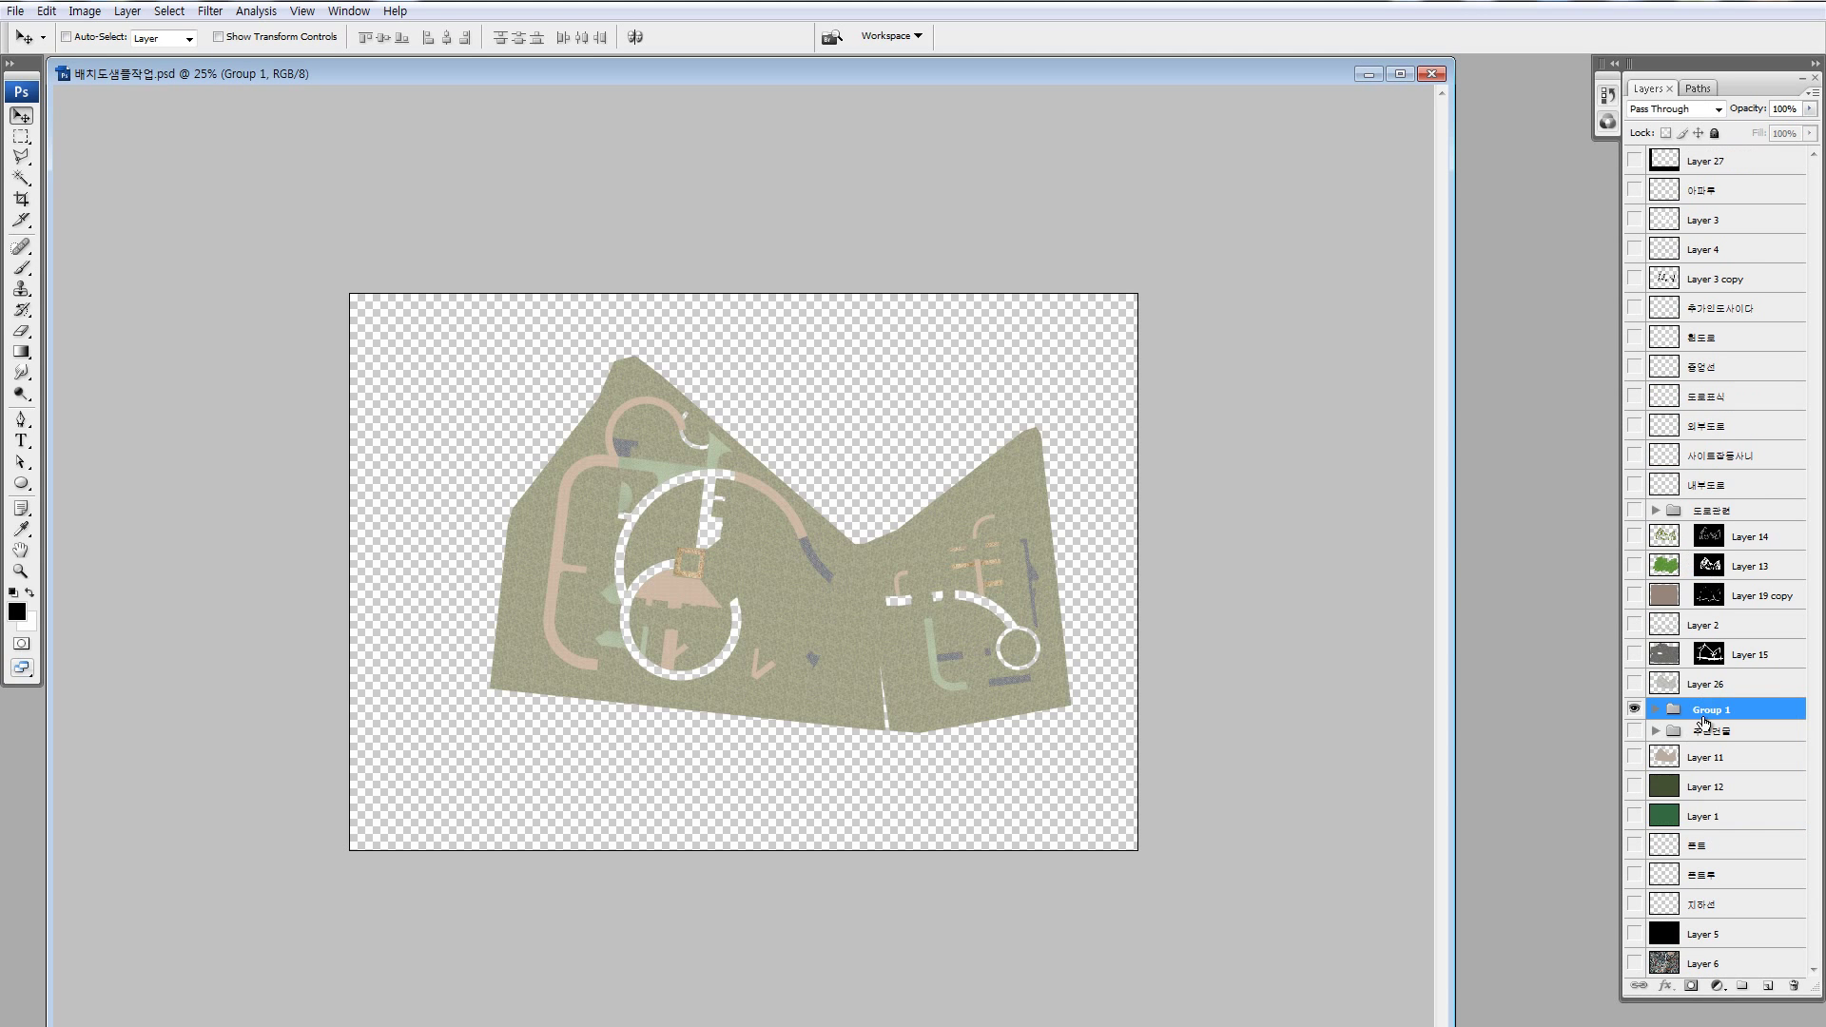
- Rename Group 1 to 패턴정리중
double_click(1715, 707)
text(v=)
text(중)
key(Return)
- Show the background and upper site layers, then hide Layer 26 and the 패턴정리중 group
drag(1636, 742, 1652, 1019)
click(1635, 966)
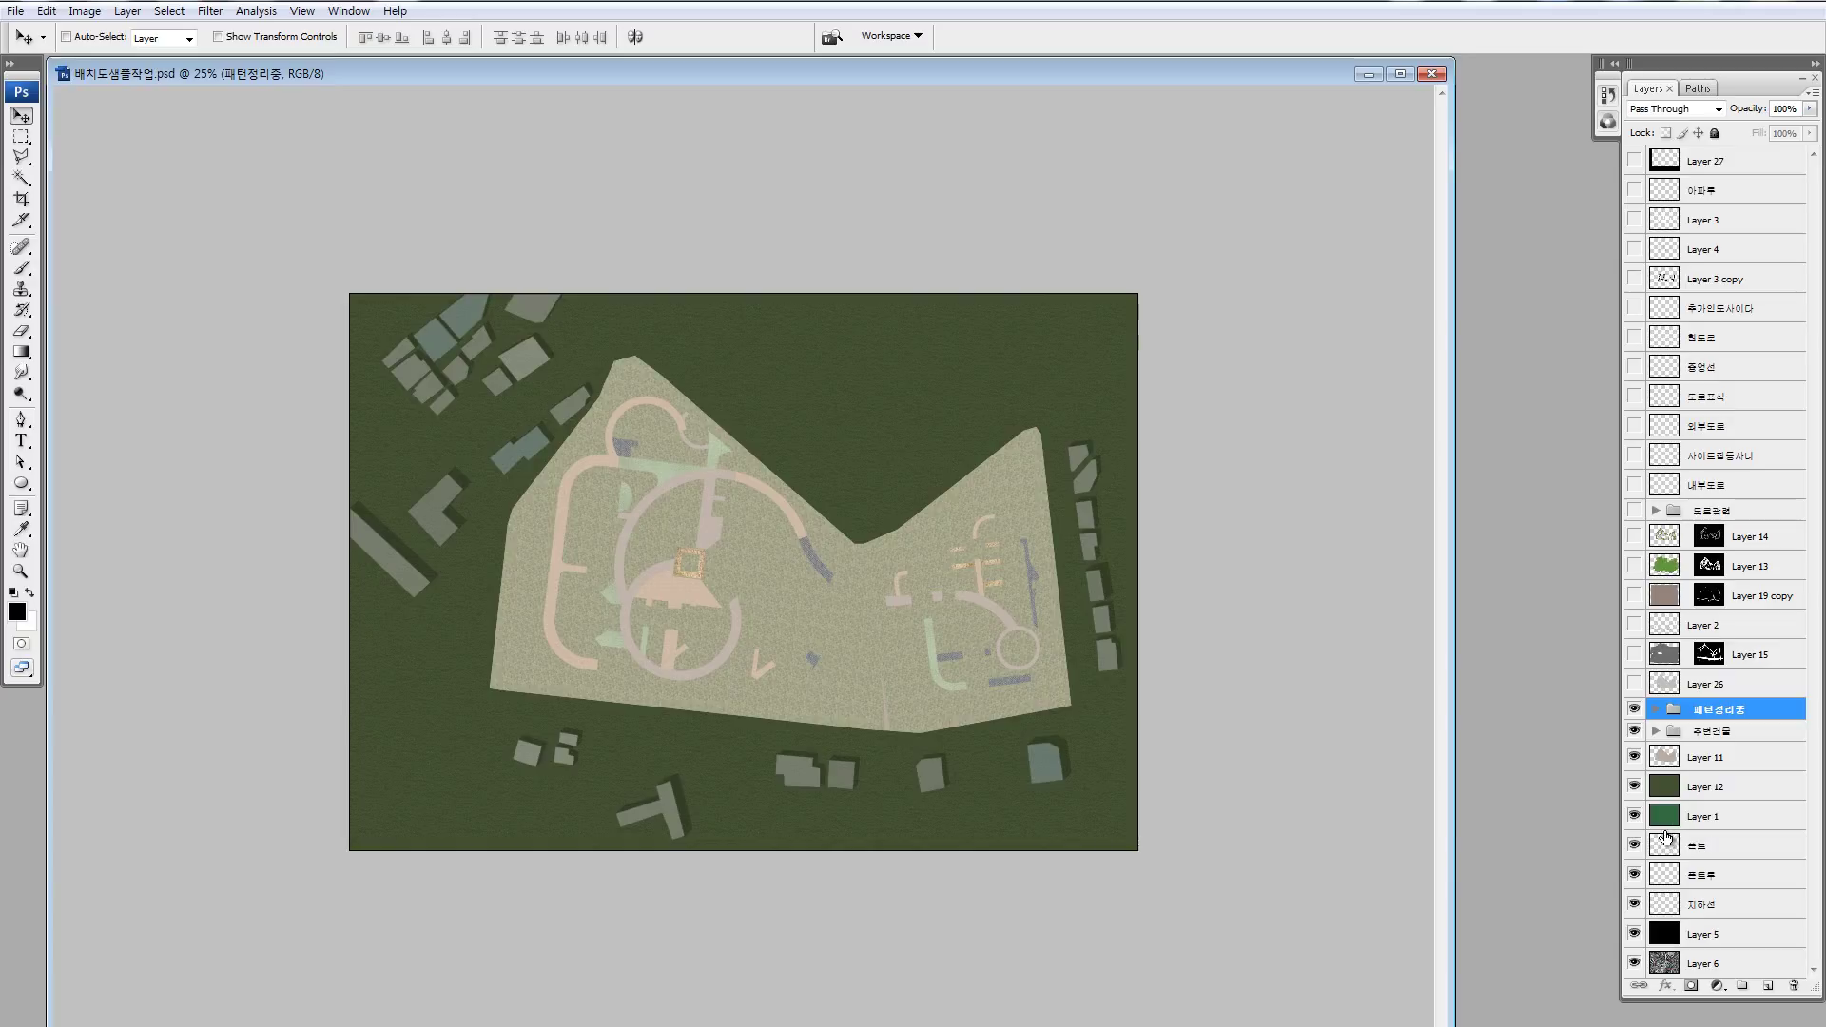
drag(1635, 684, 1636, 161)
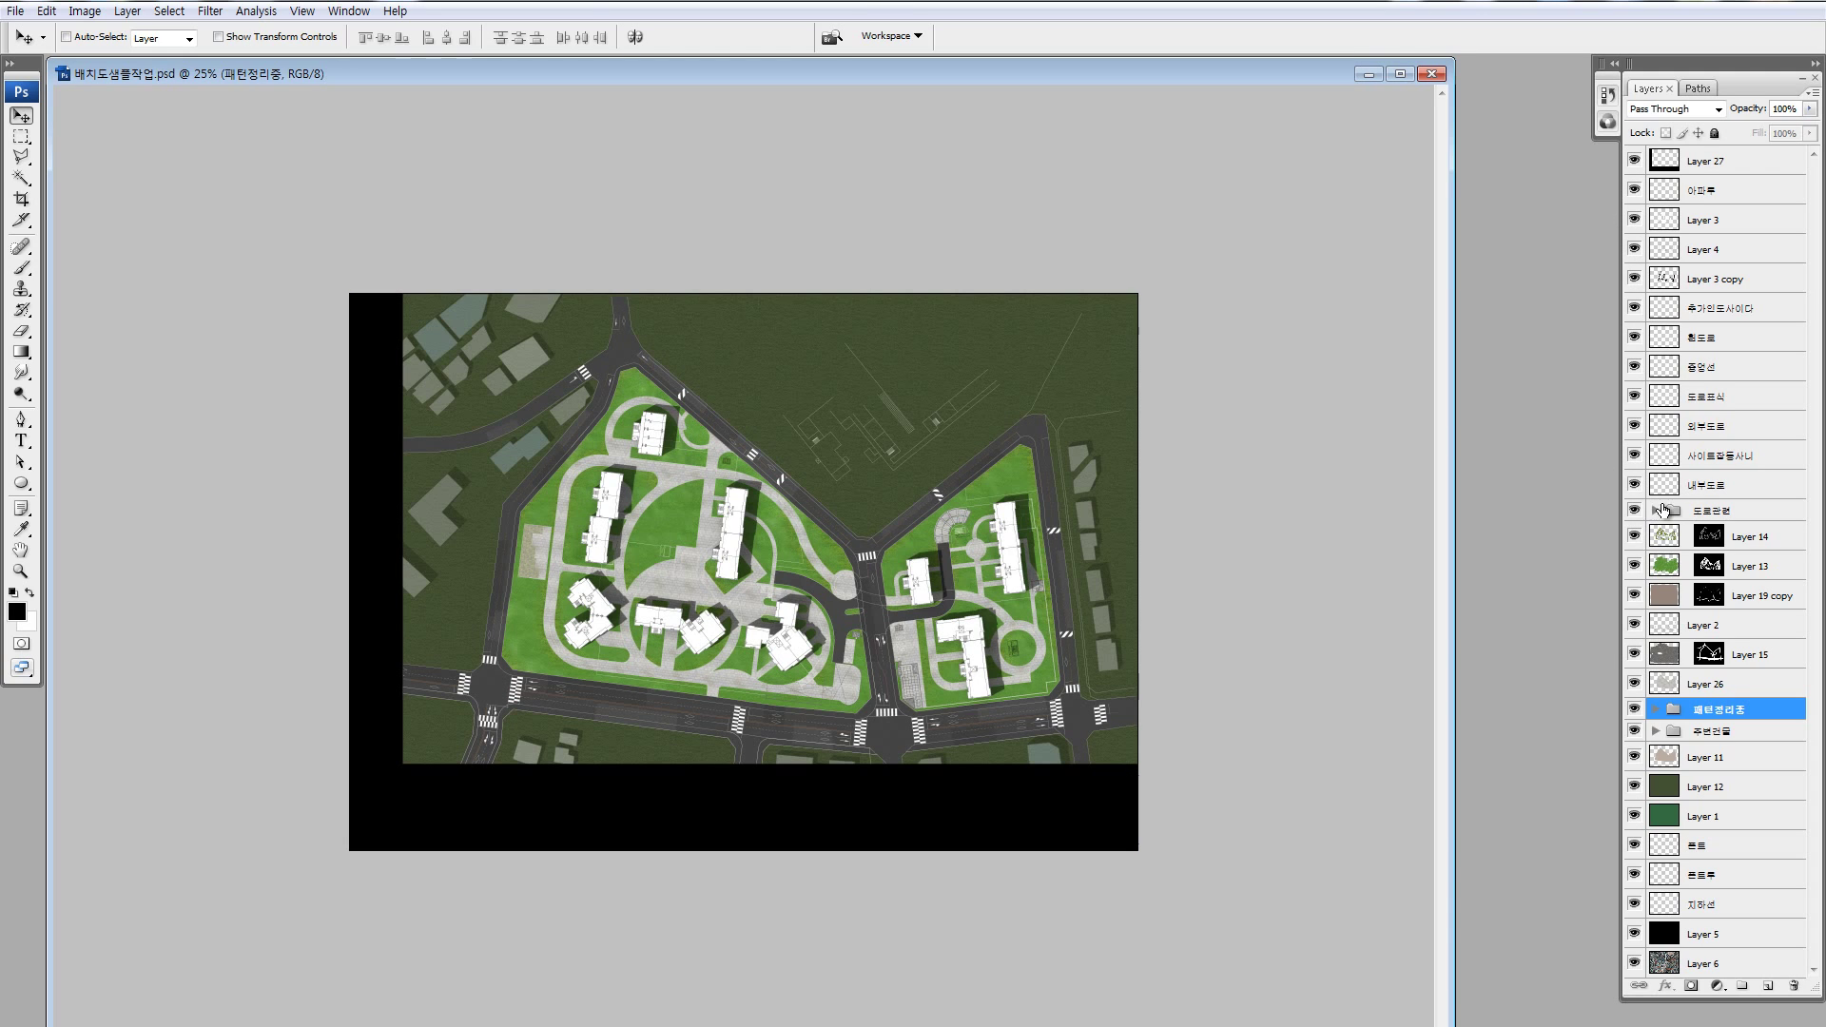
drag(1635, 684, 1635, 714)
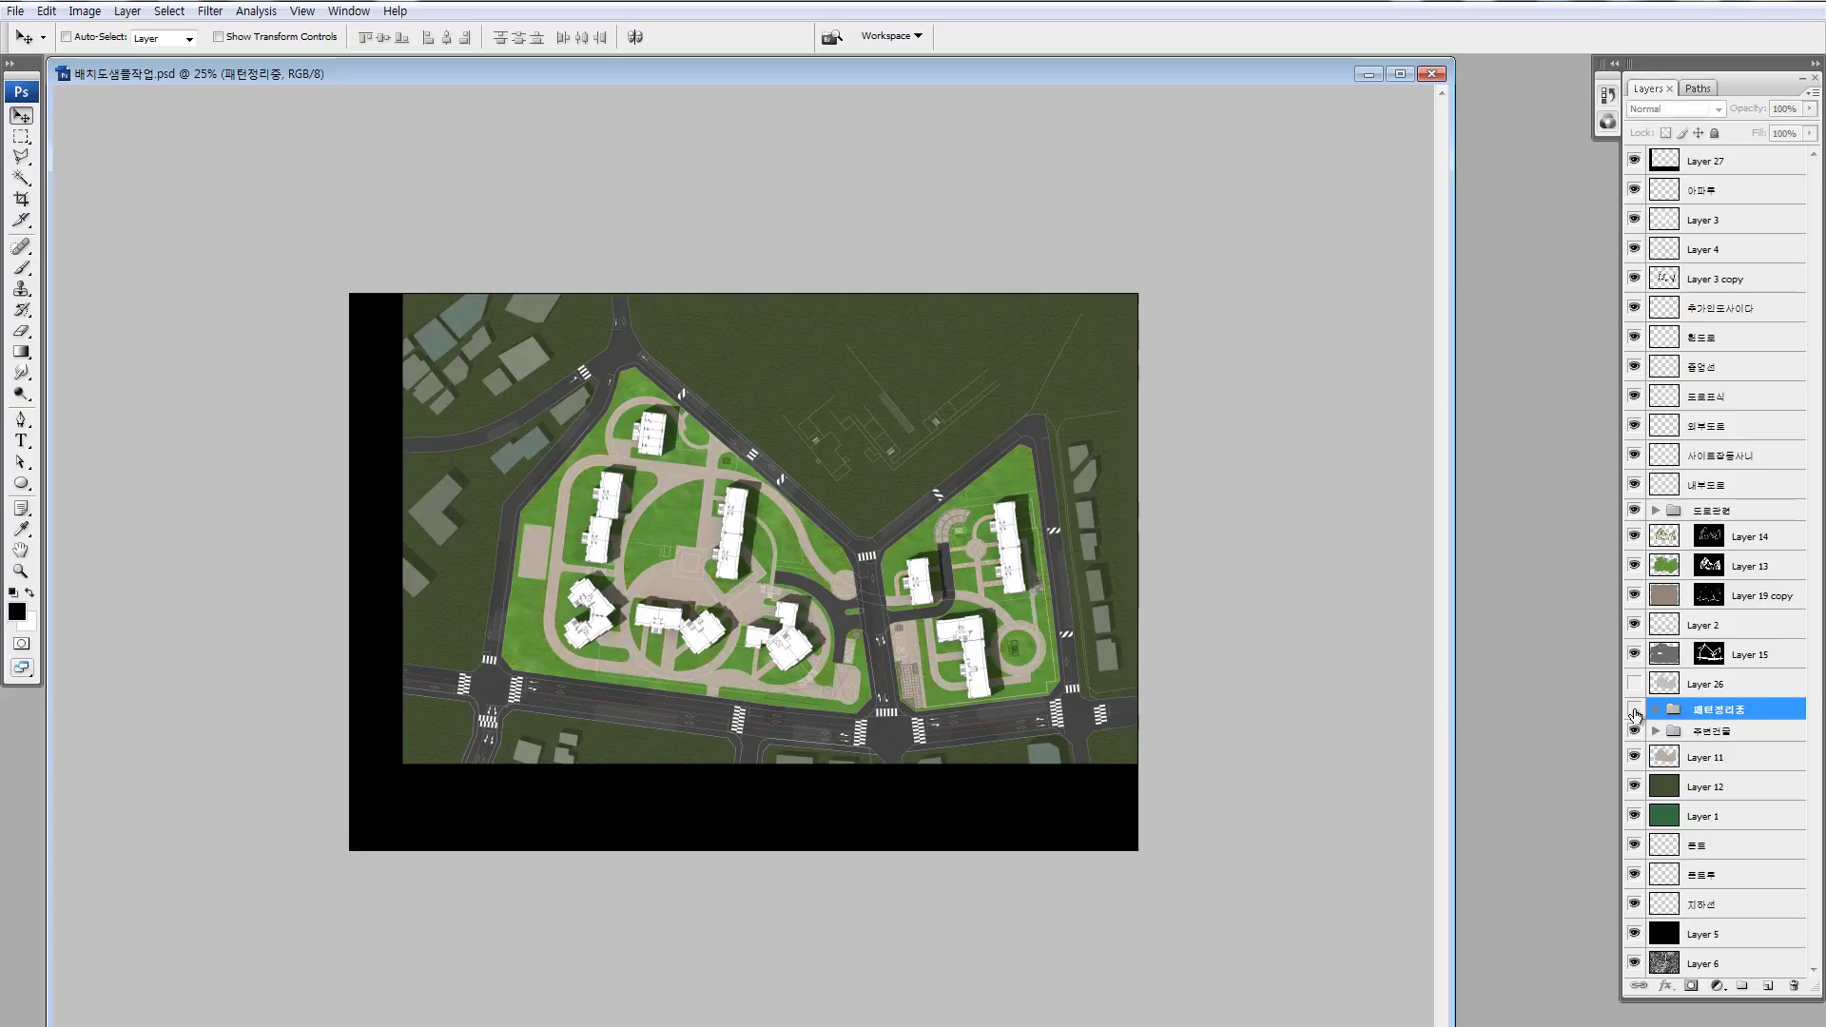
key(z)
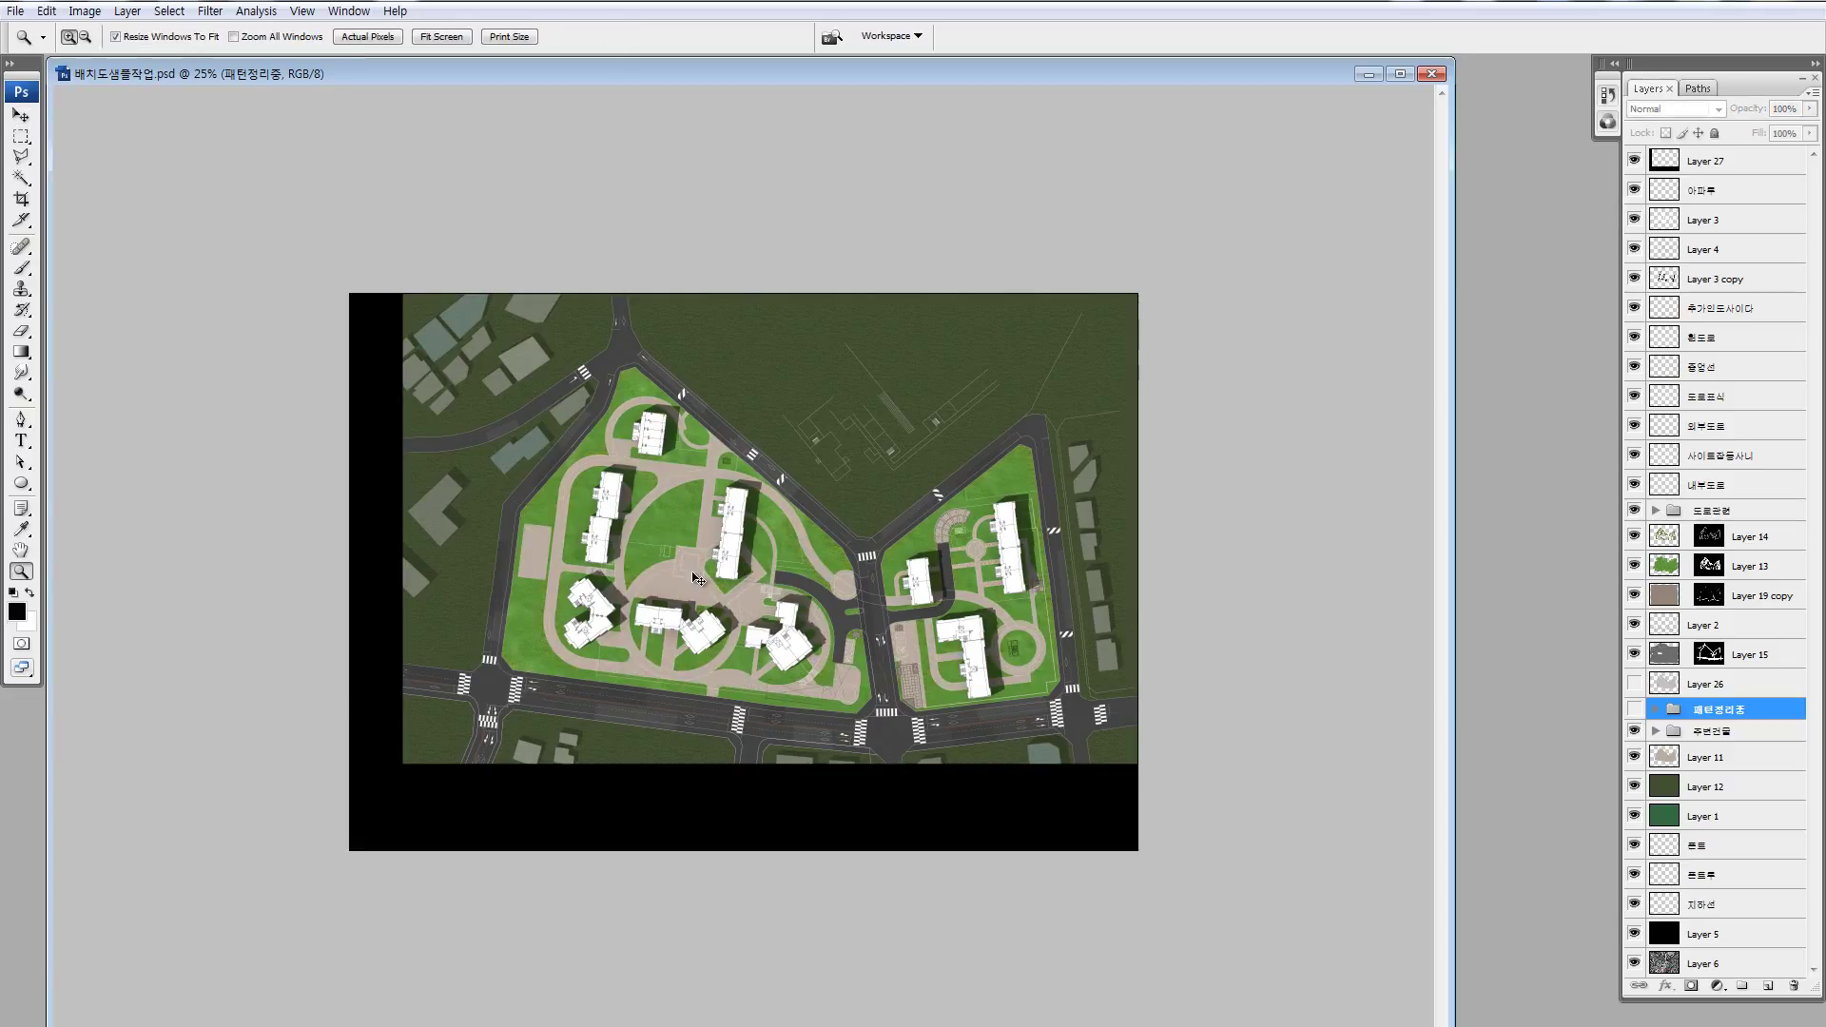
key(v)
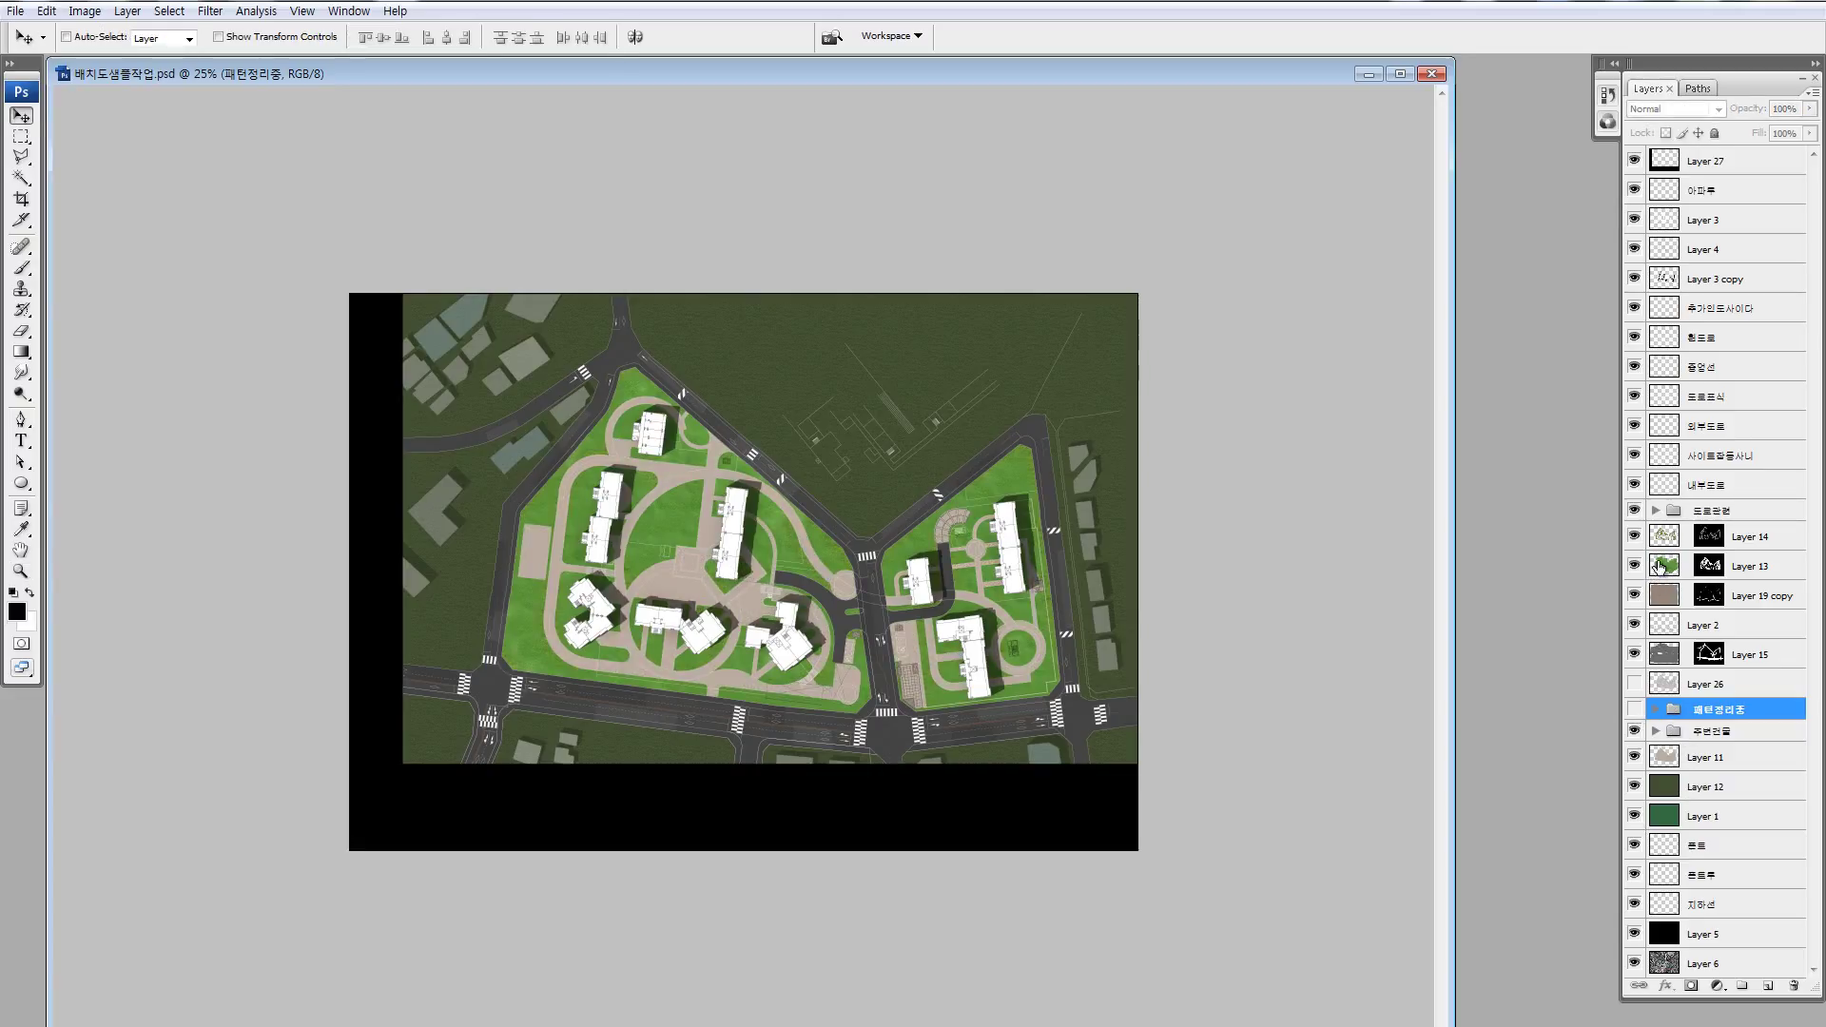
click(1655, 569)
- Tone Layer 13's lawn with Hue -4 and Saturation -10, then show Layer 26 again
key(ctrl+u)
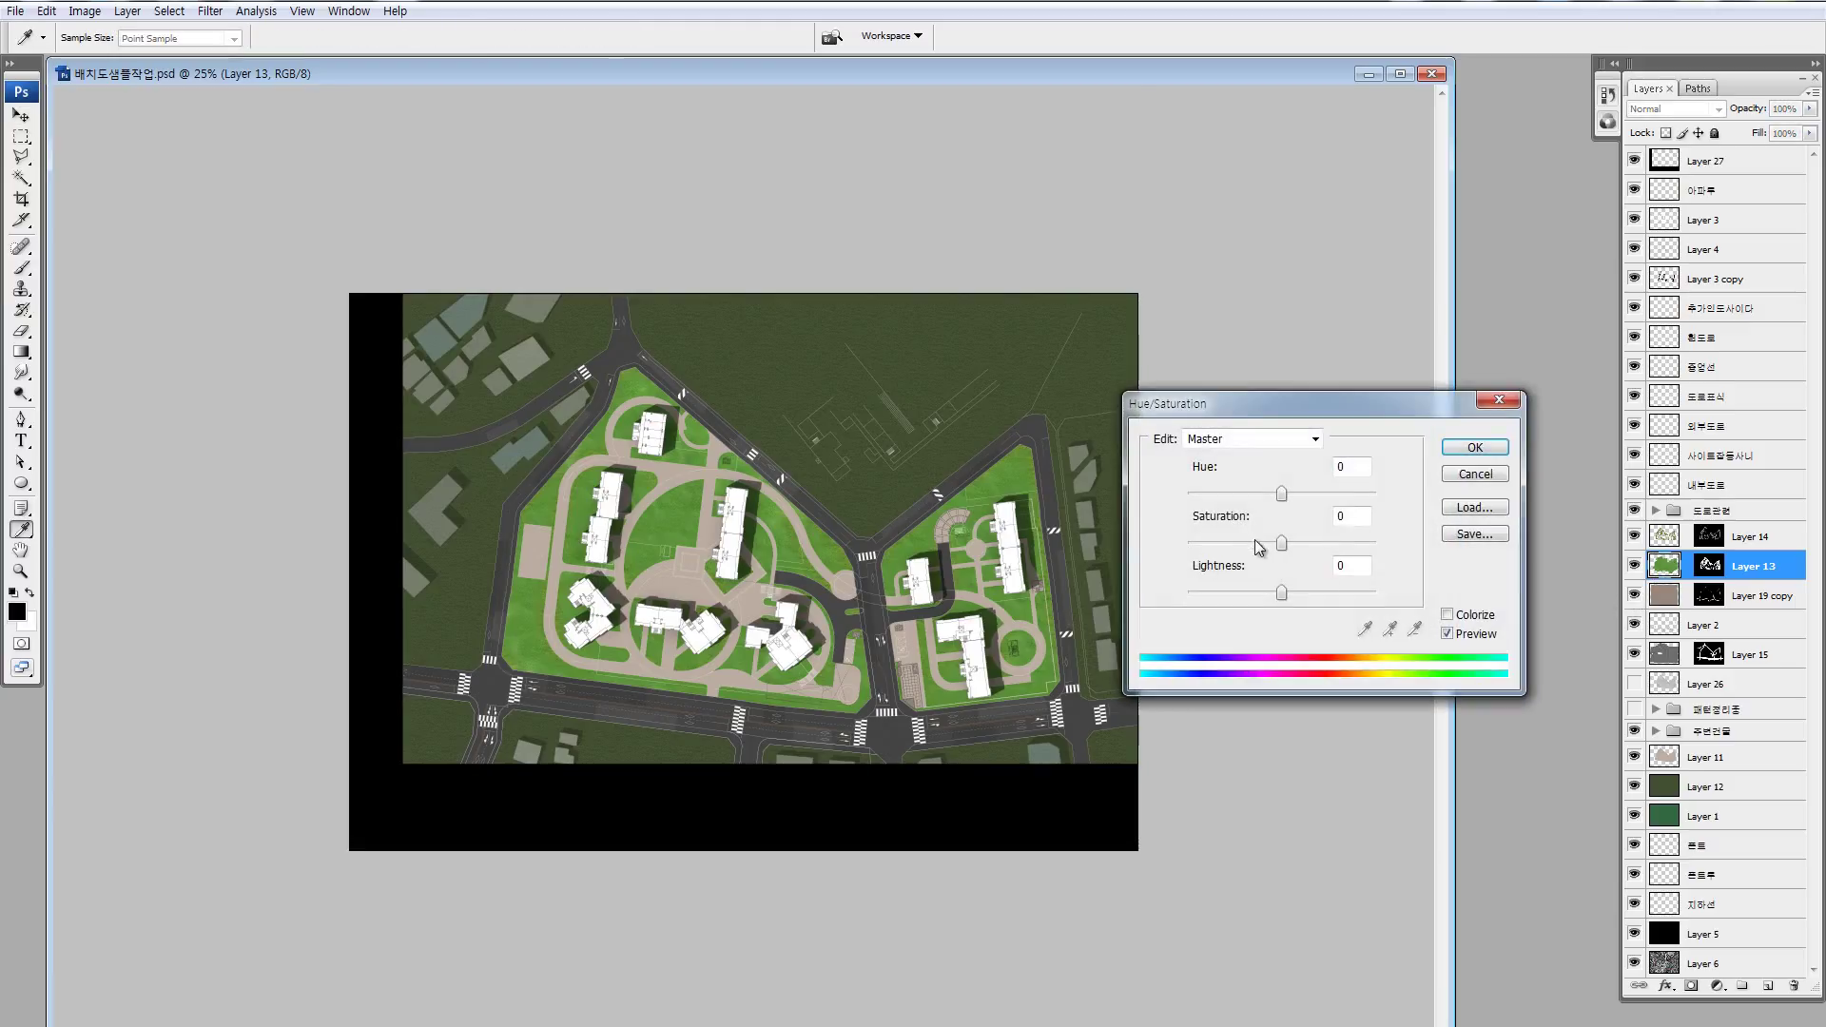
click(1261, 544)
click(1274, 544)
click(1278, 494)
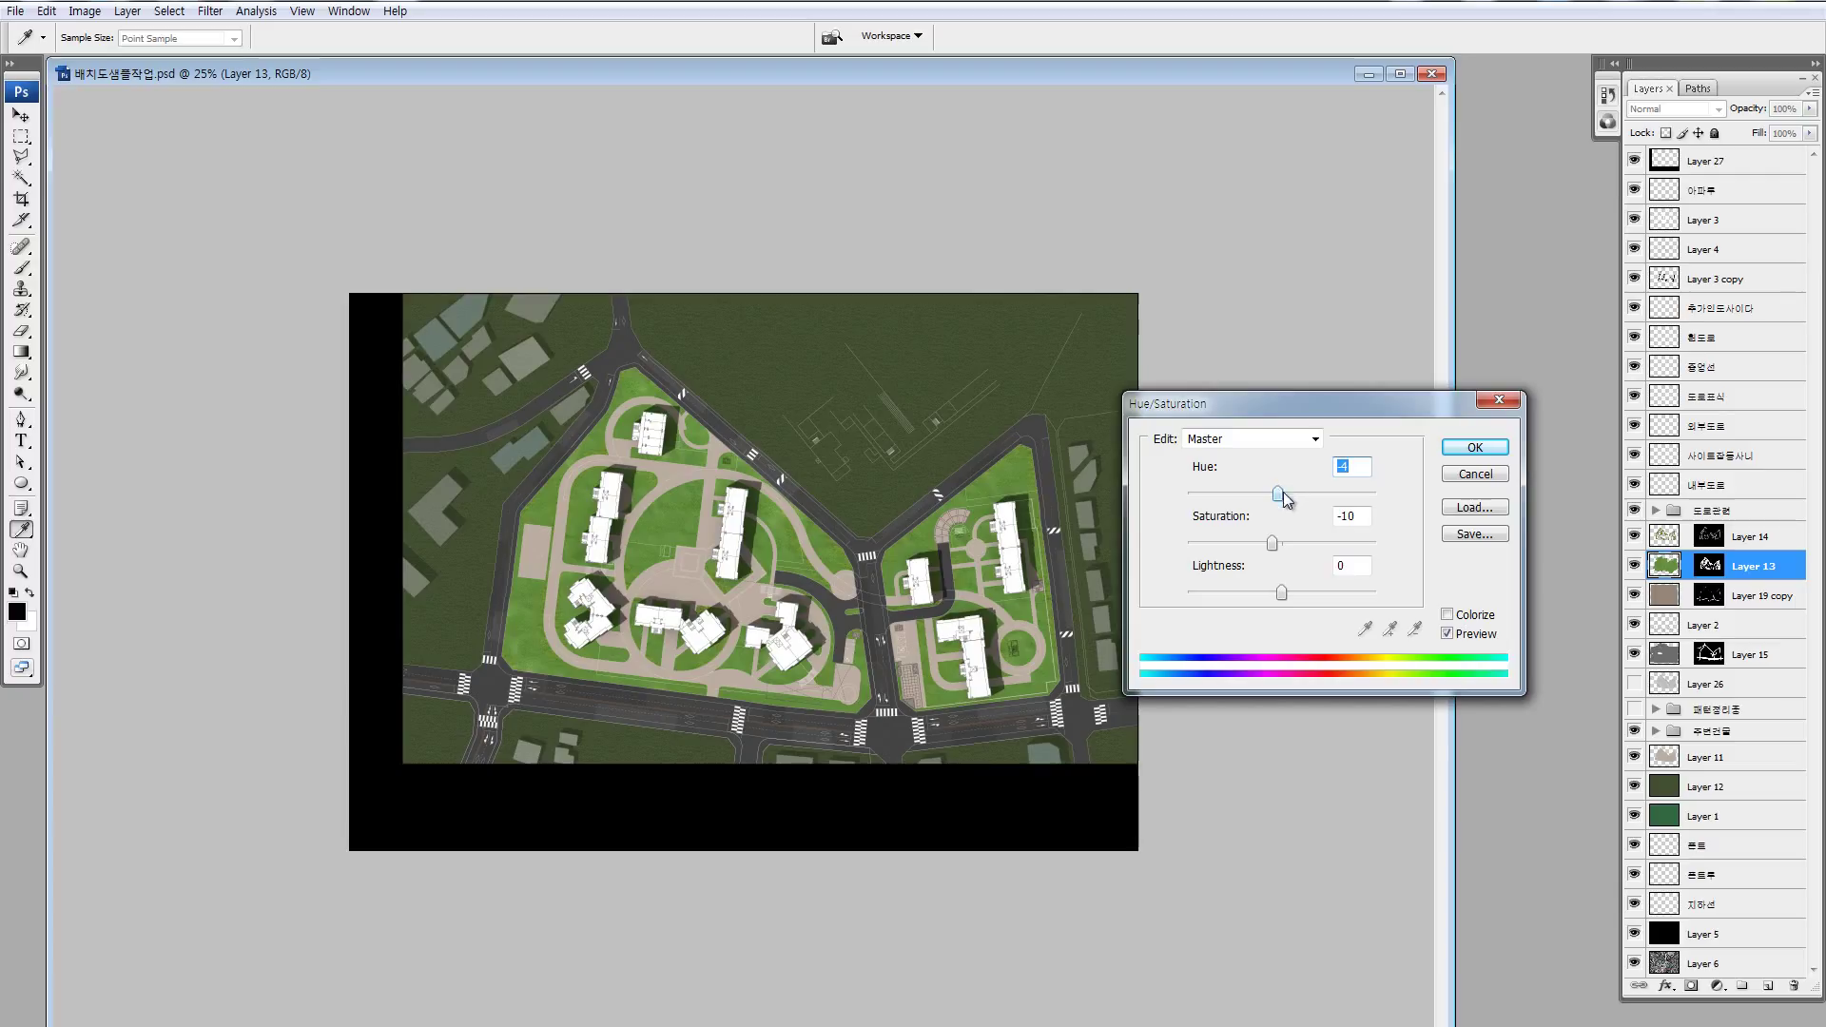
click(1471, 451)
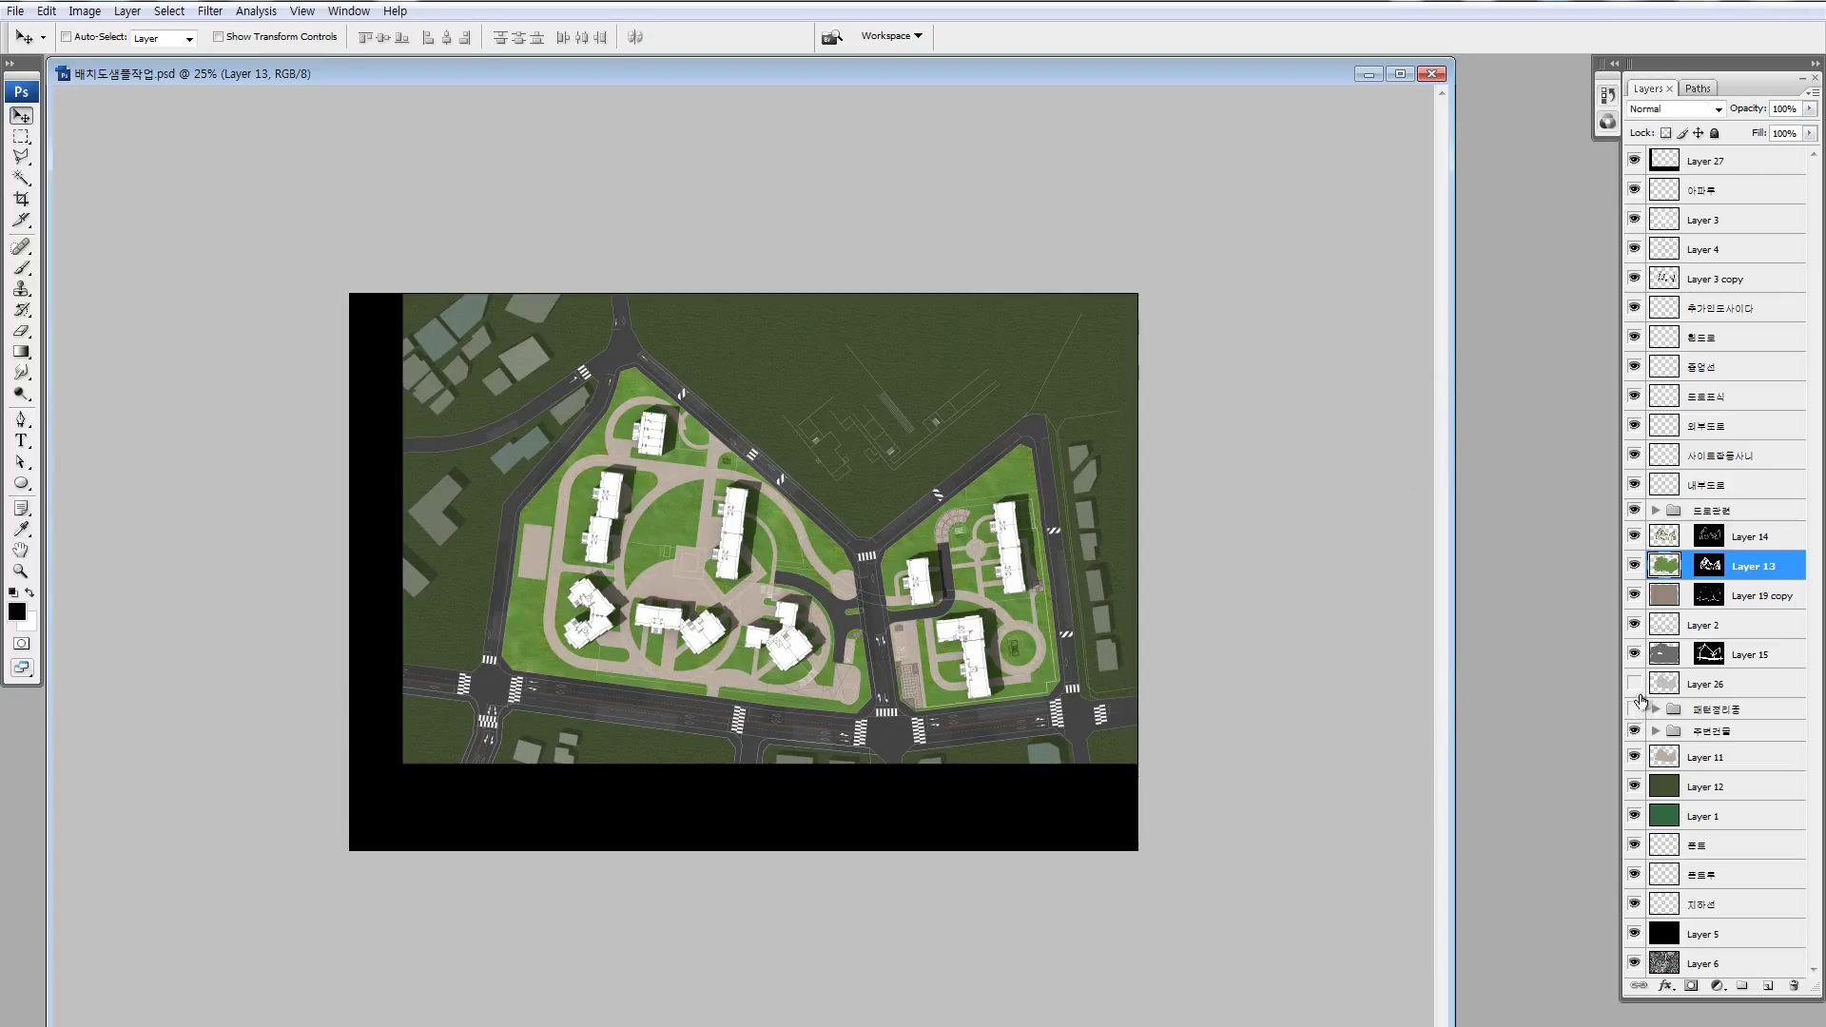
click(1632, 690)
click(1709, 684)
- Inspect the plan up close, hide Layer 26's grey paving, and zoom on the west-road beige rectangle
key(z)
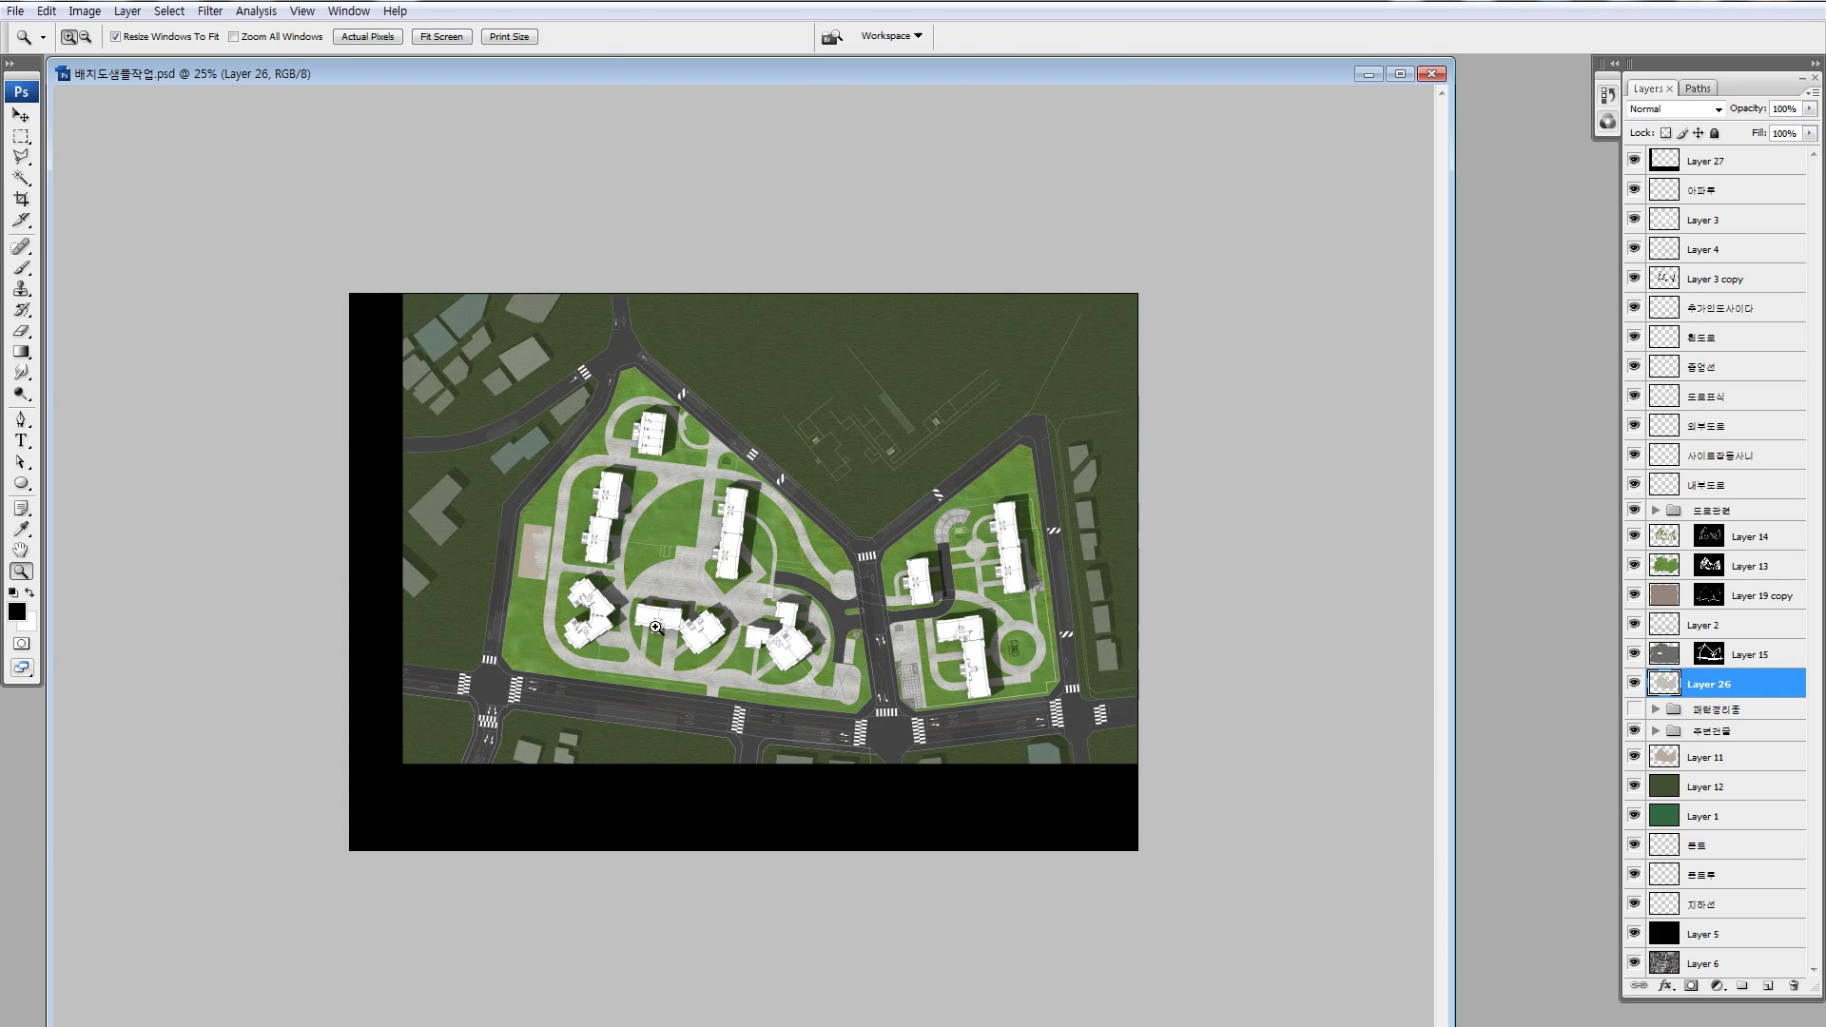
drag(490, 496, 681, 672)
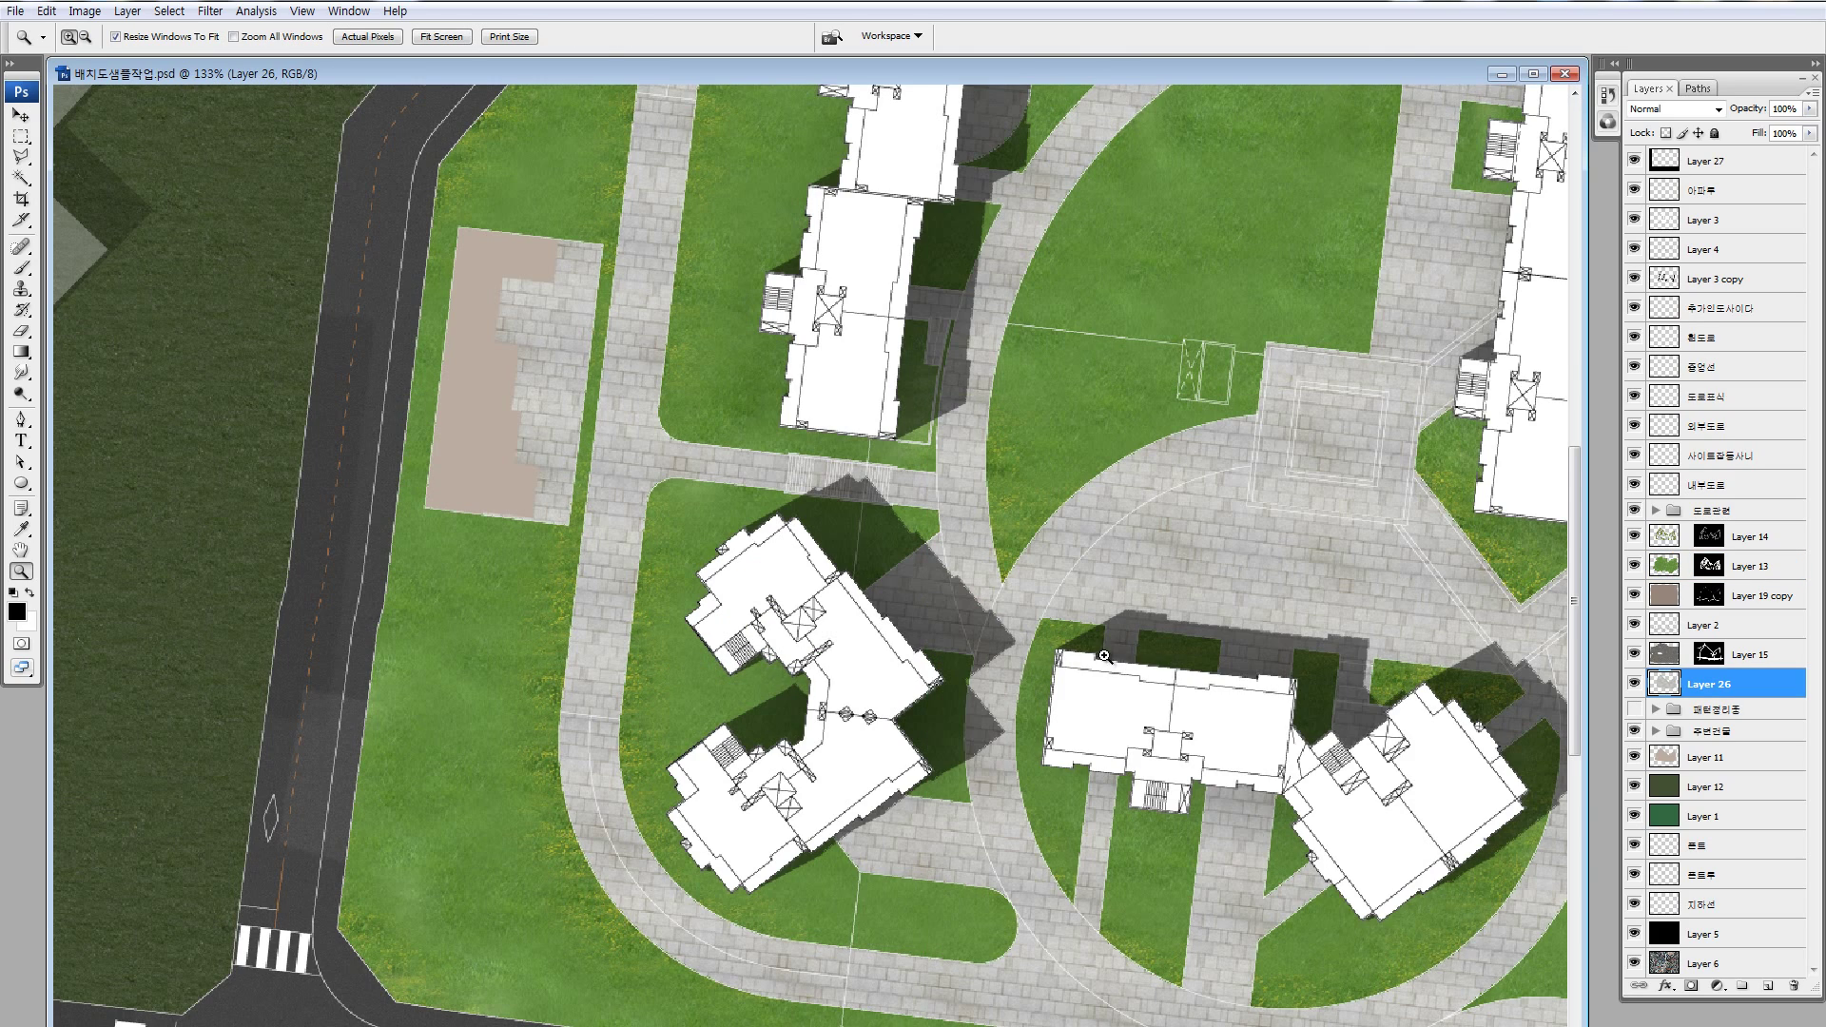
drag(1108, 657, 585, 594)
mouse_move(1109, 619)
mouse_down()
mouse_move(1042, 611)
mouse_move(1336, 619)
mouse_up()
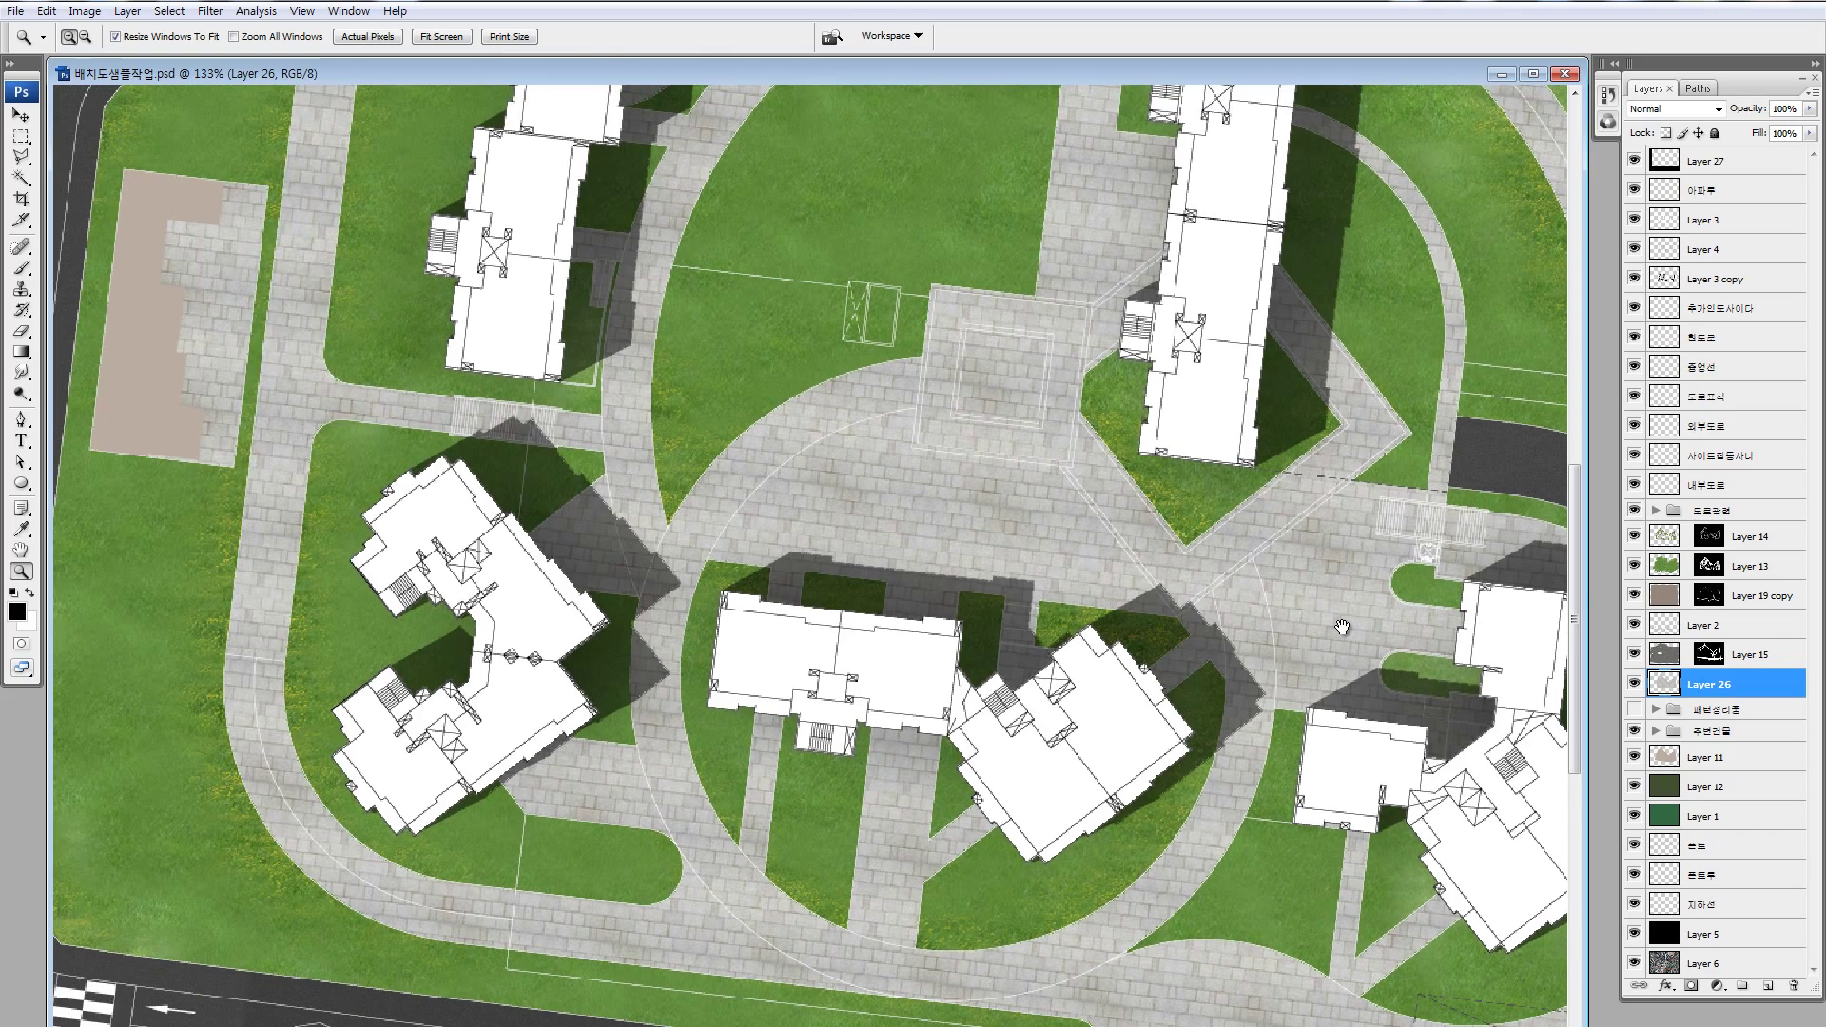
drag(321, 400, 529, 562)
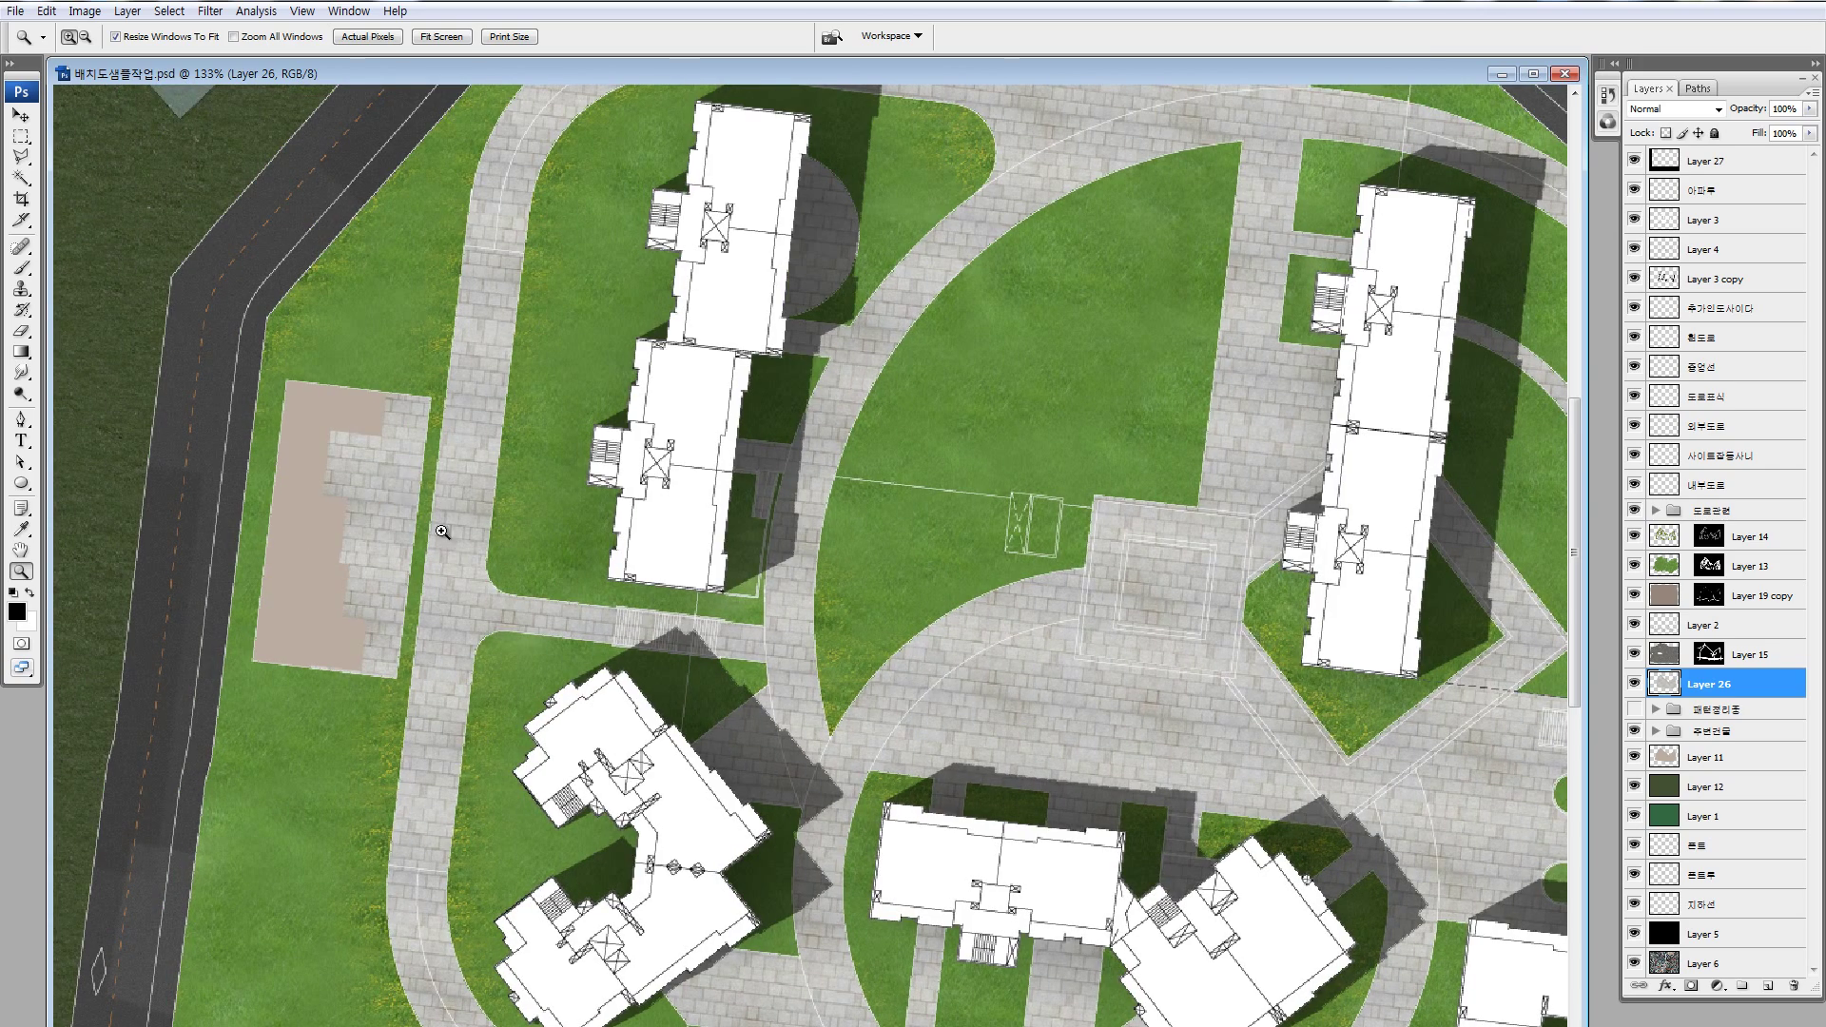
drag(610, 749, 612, 748)
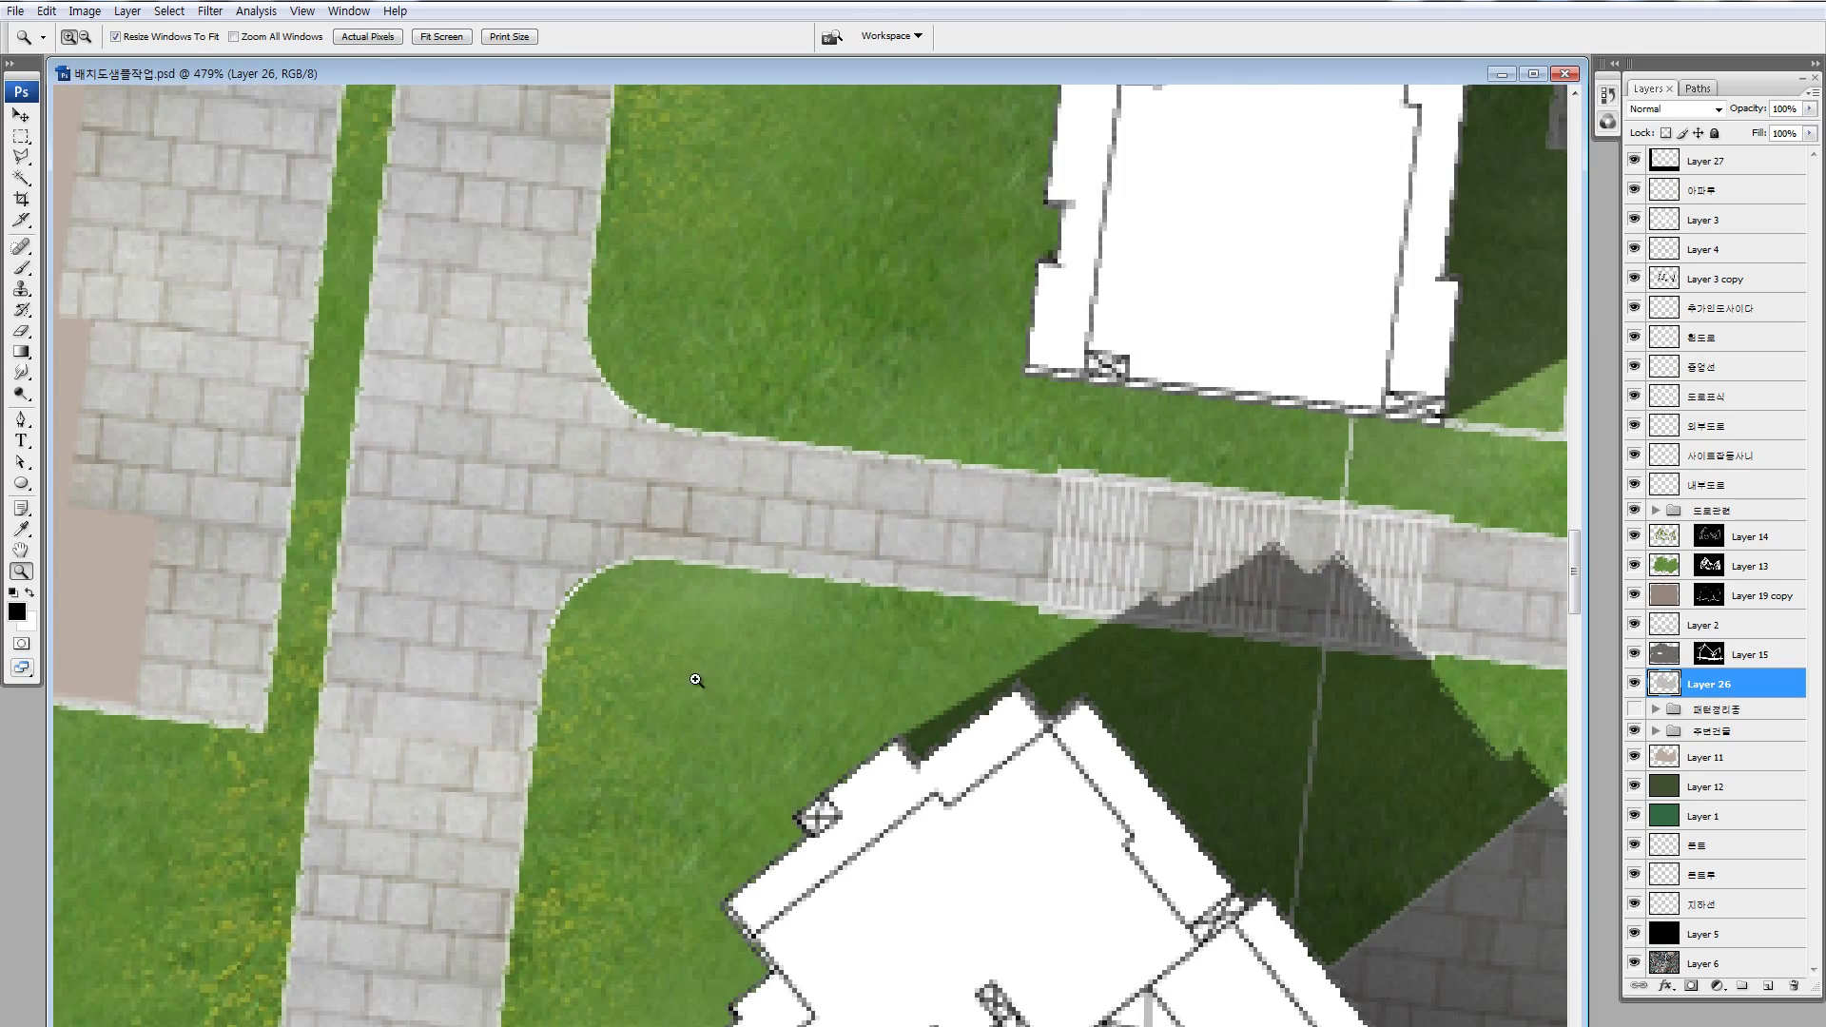
key(ctrl+minus)
key(ctrl+minus)
key(ctrl+minus)
key(ctrl+minus)
key(ctrl+minus)
key(ctrl+minus)
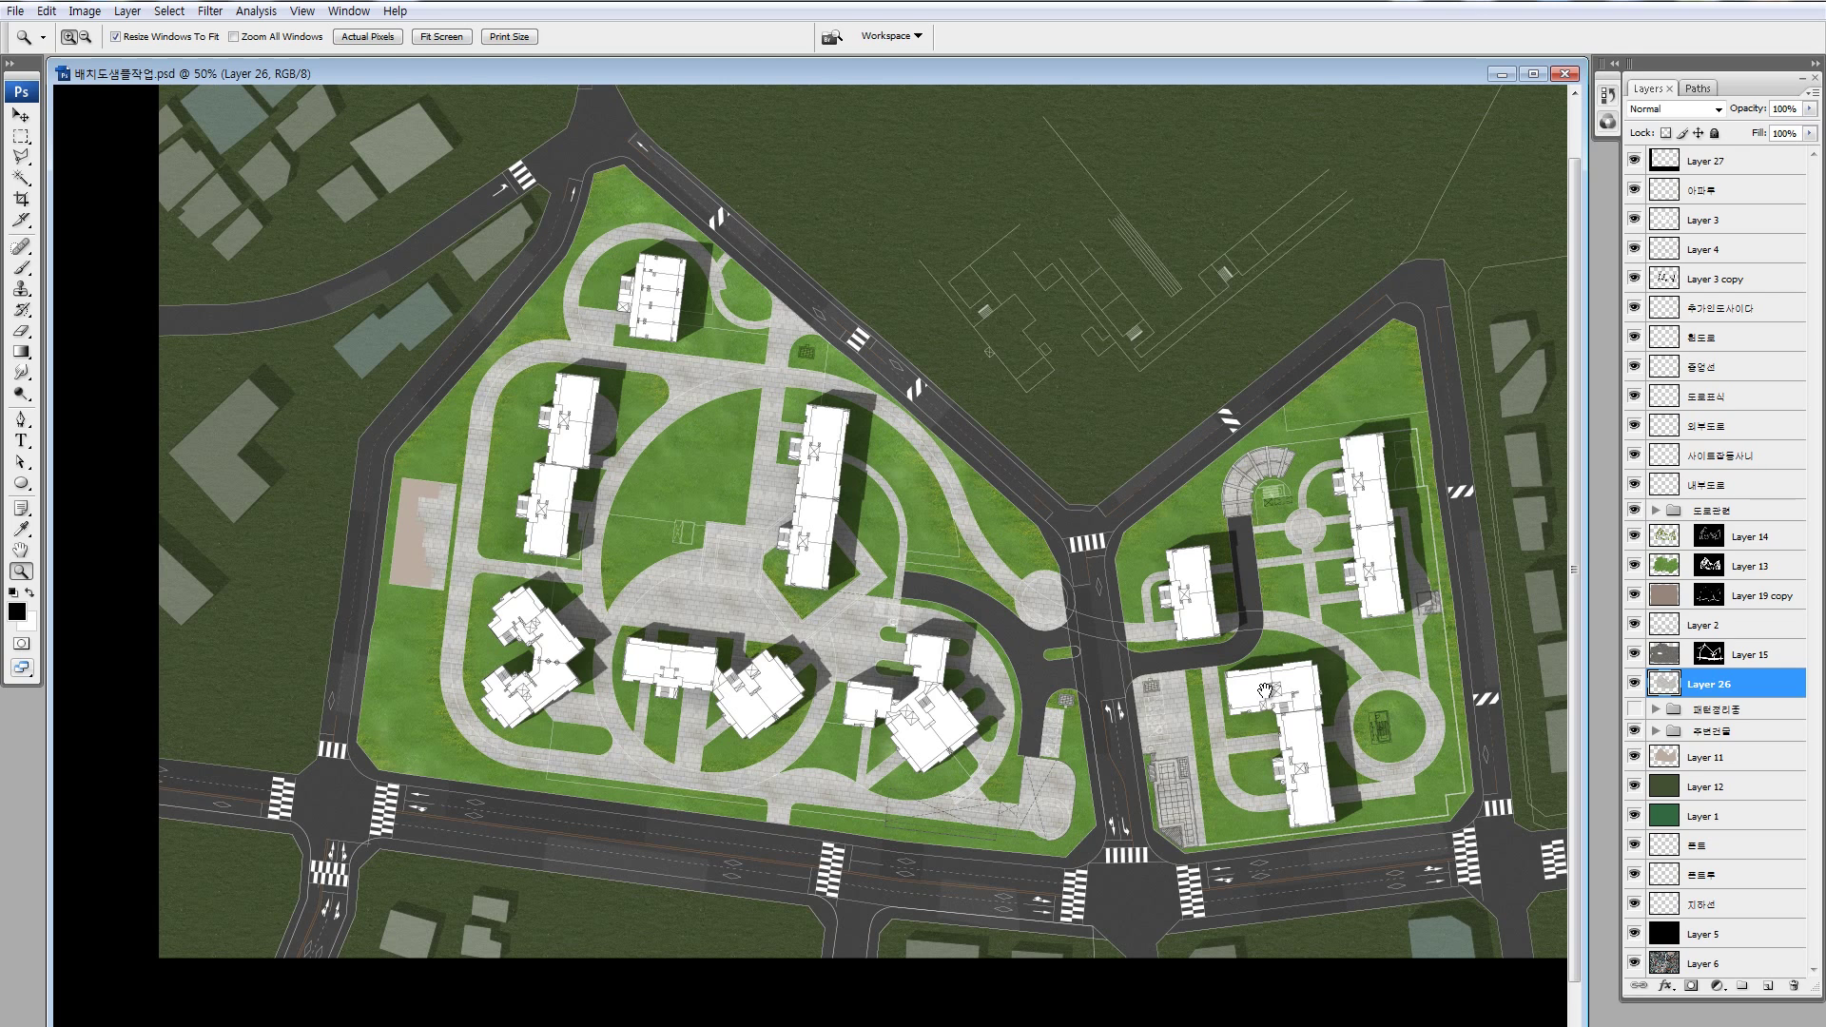
click(1634, 684)
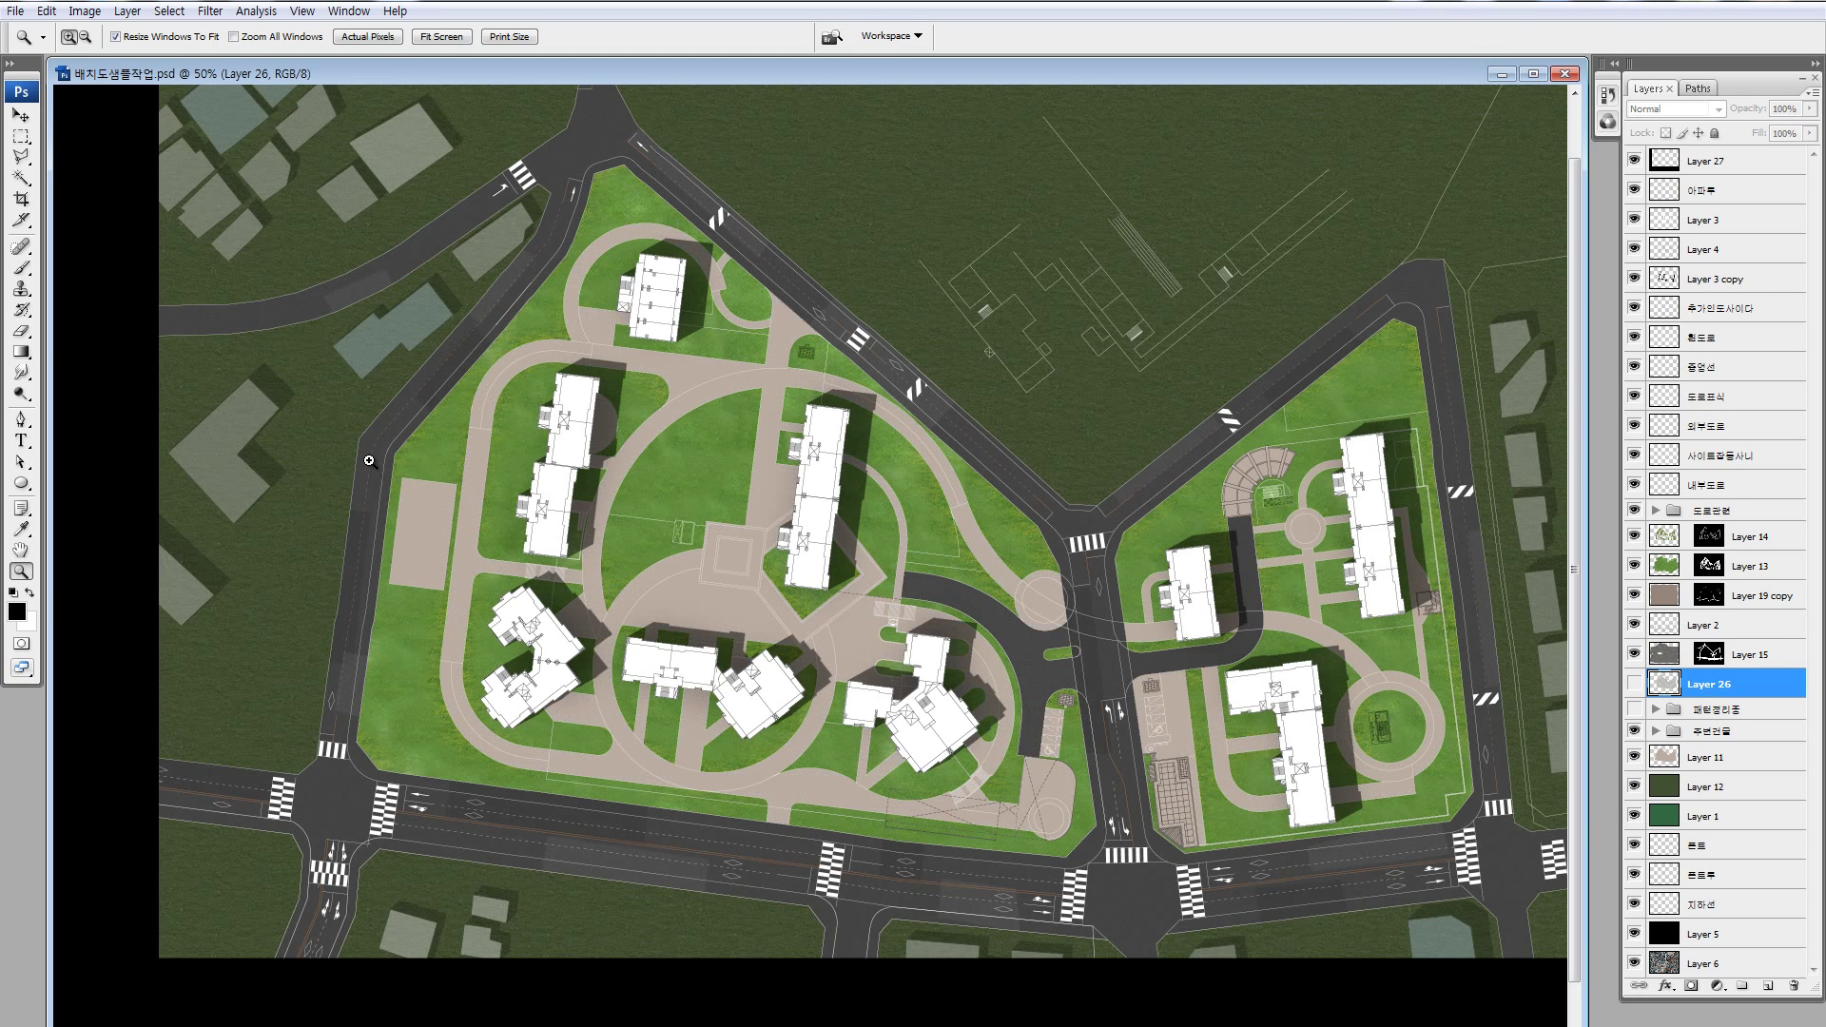
drag(369, 460, 539, 656)
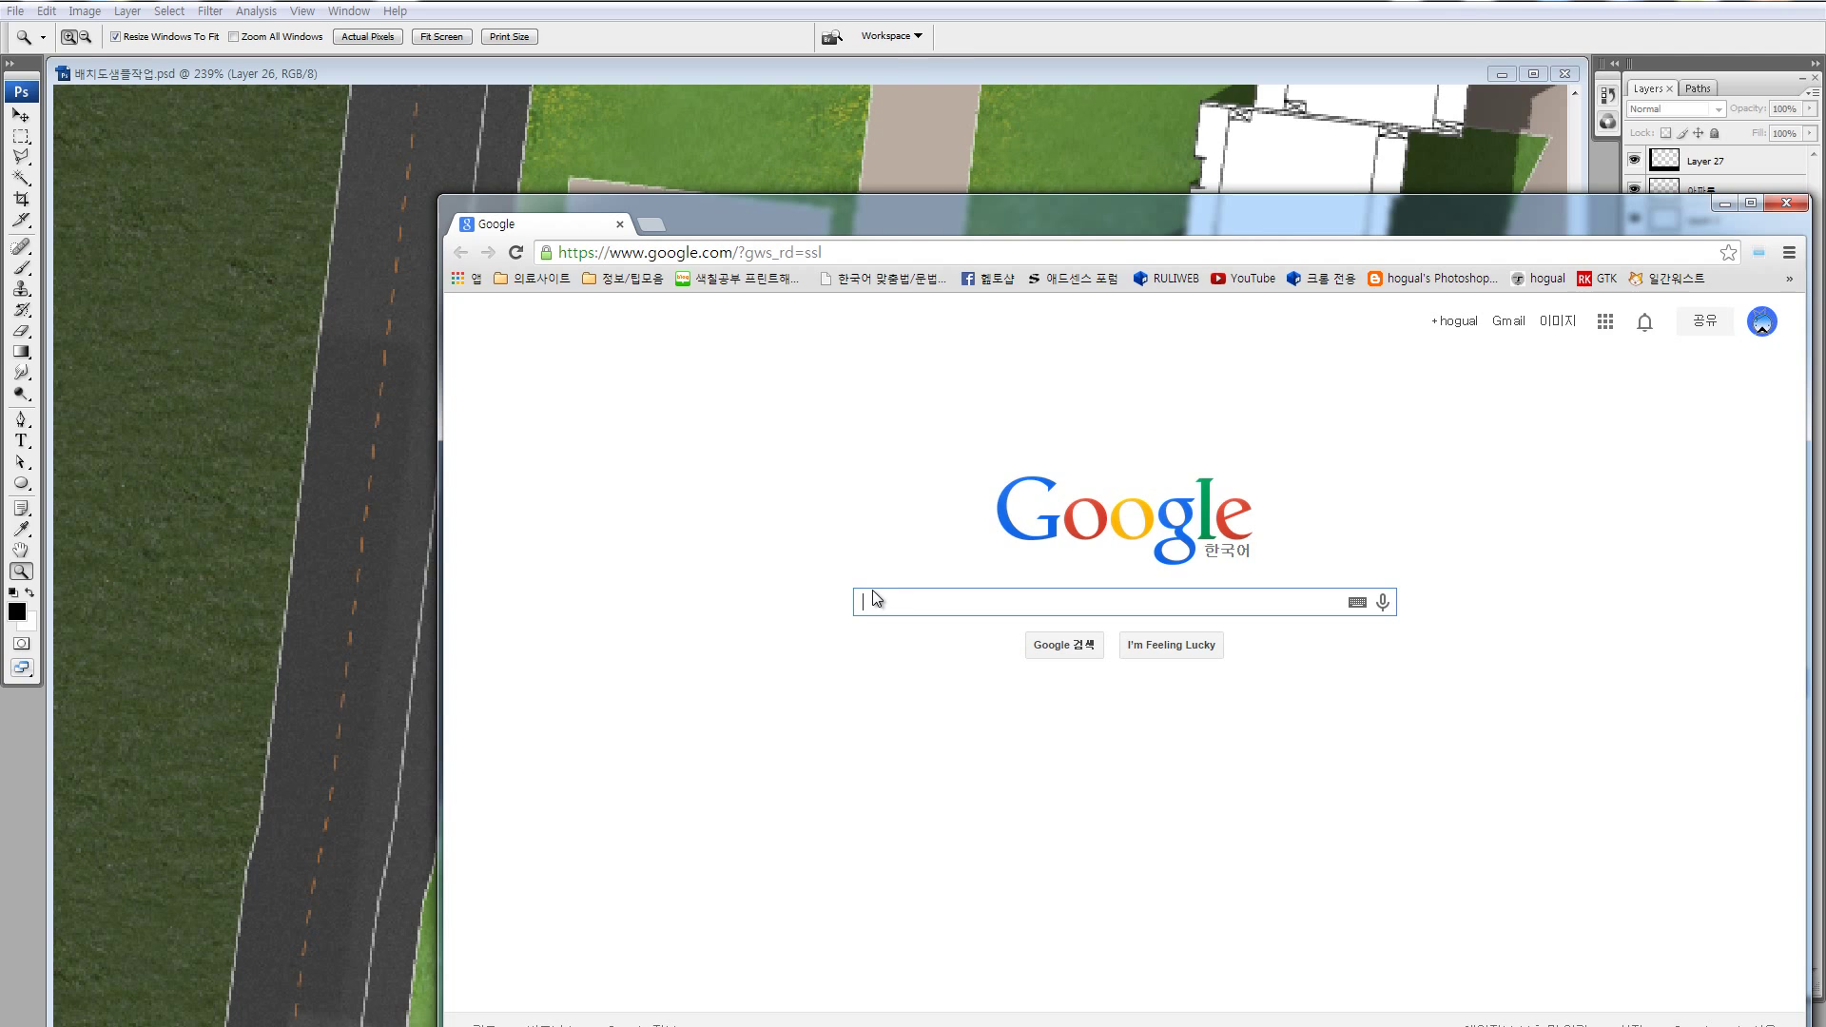
- Search Google Images for 테니스장 일러스트 then 탑뷰 and preview an overhead tennis court image
text(cd)
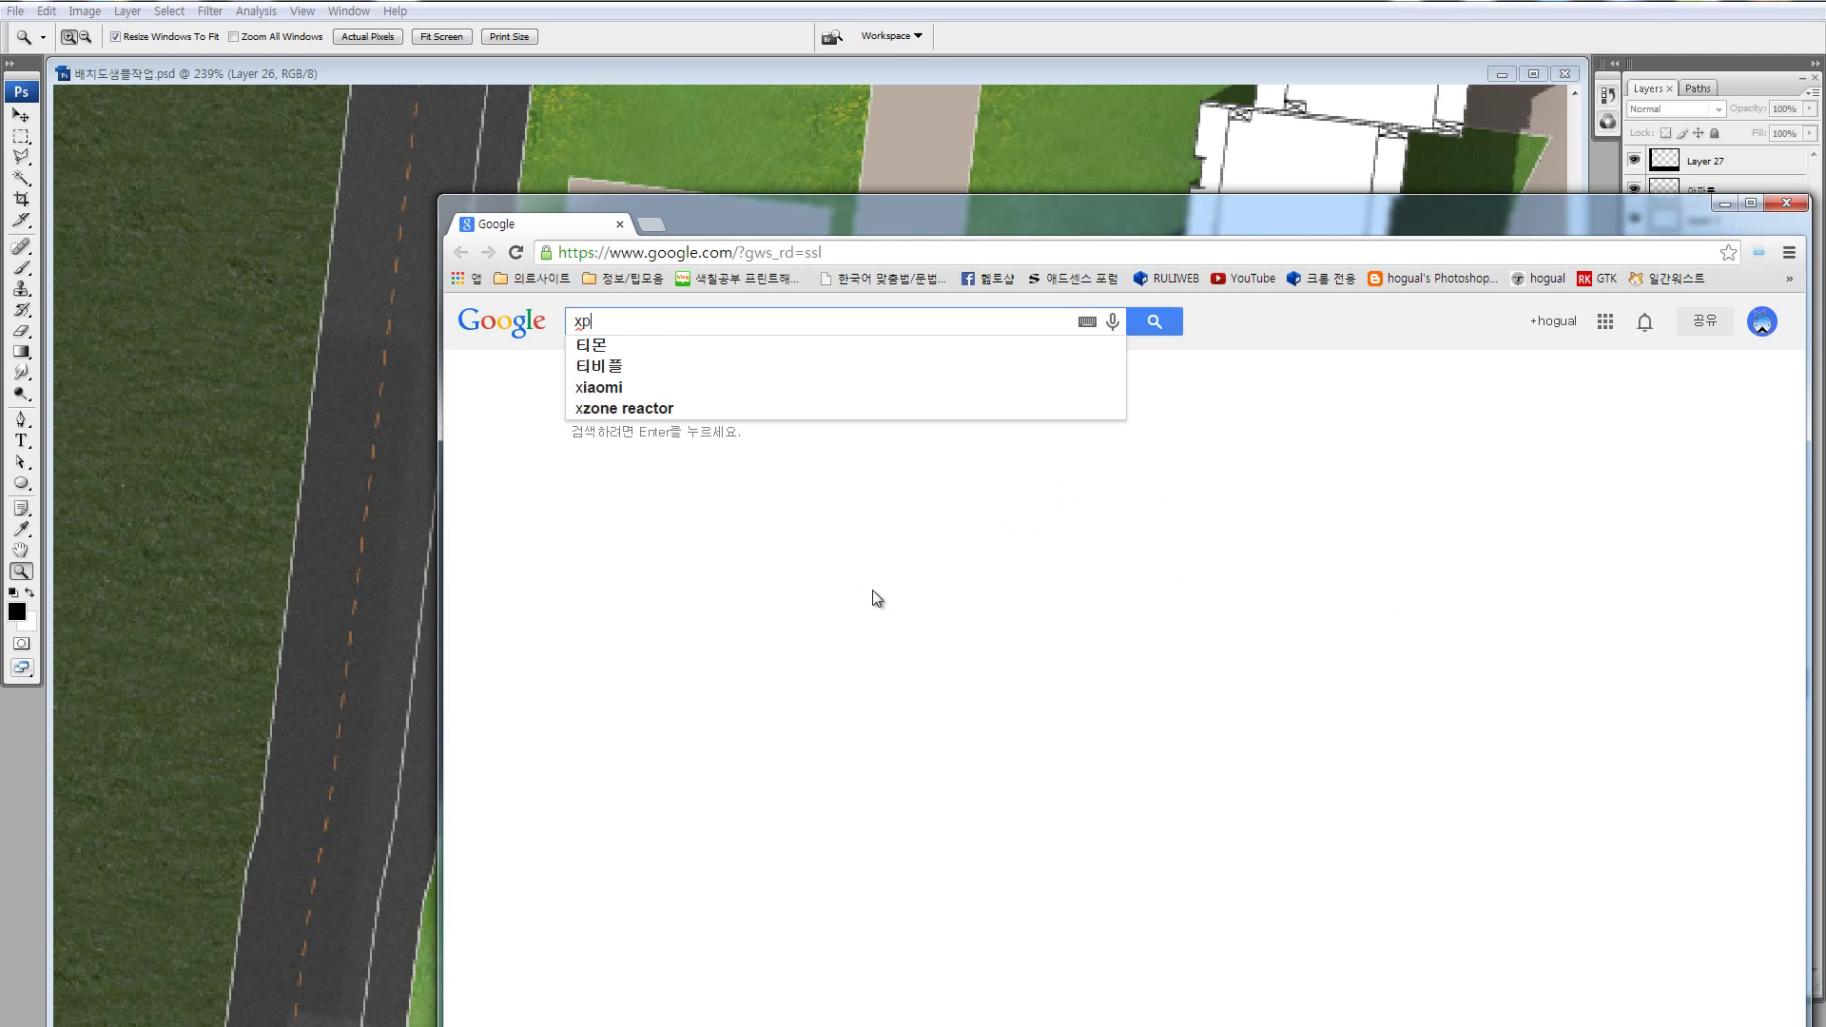
key(BackSpace)
key(BackSpace)
text(테)
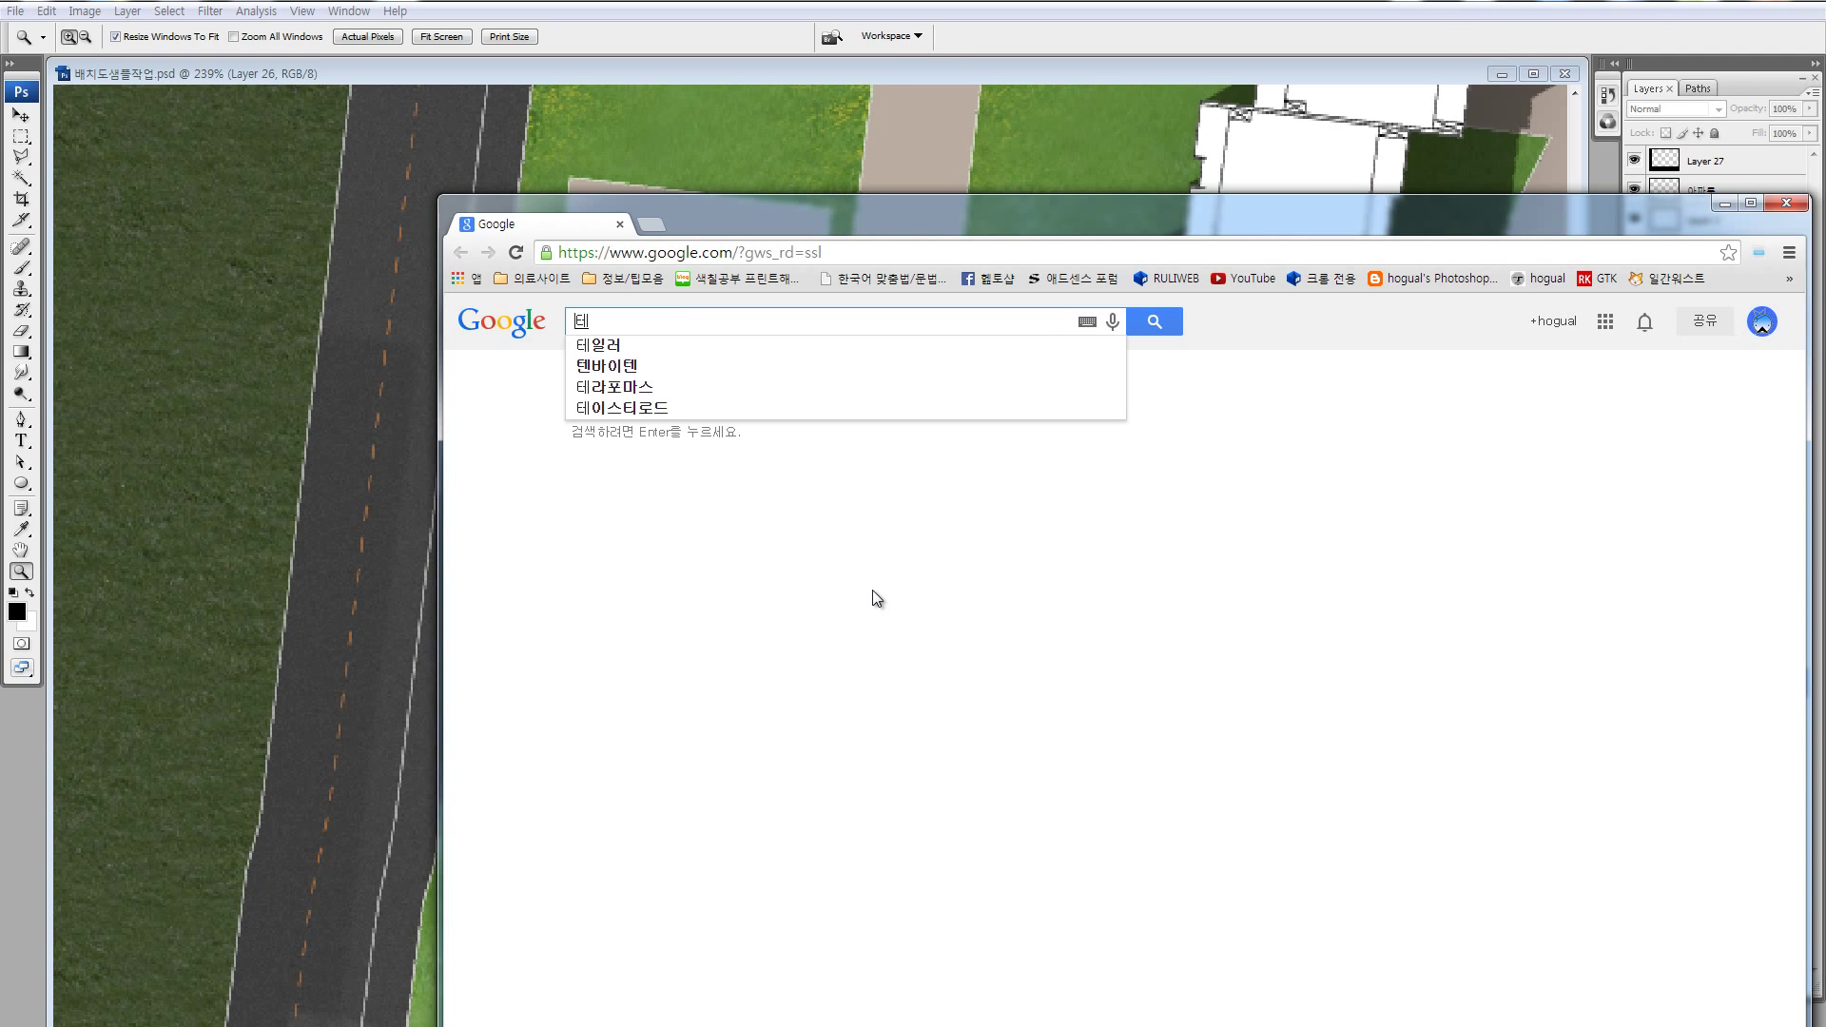
text(니스장 일러)
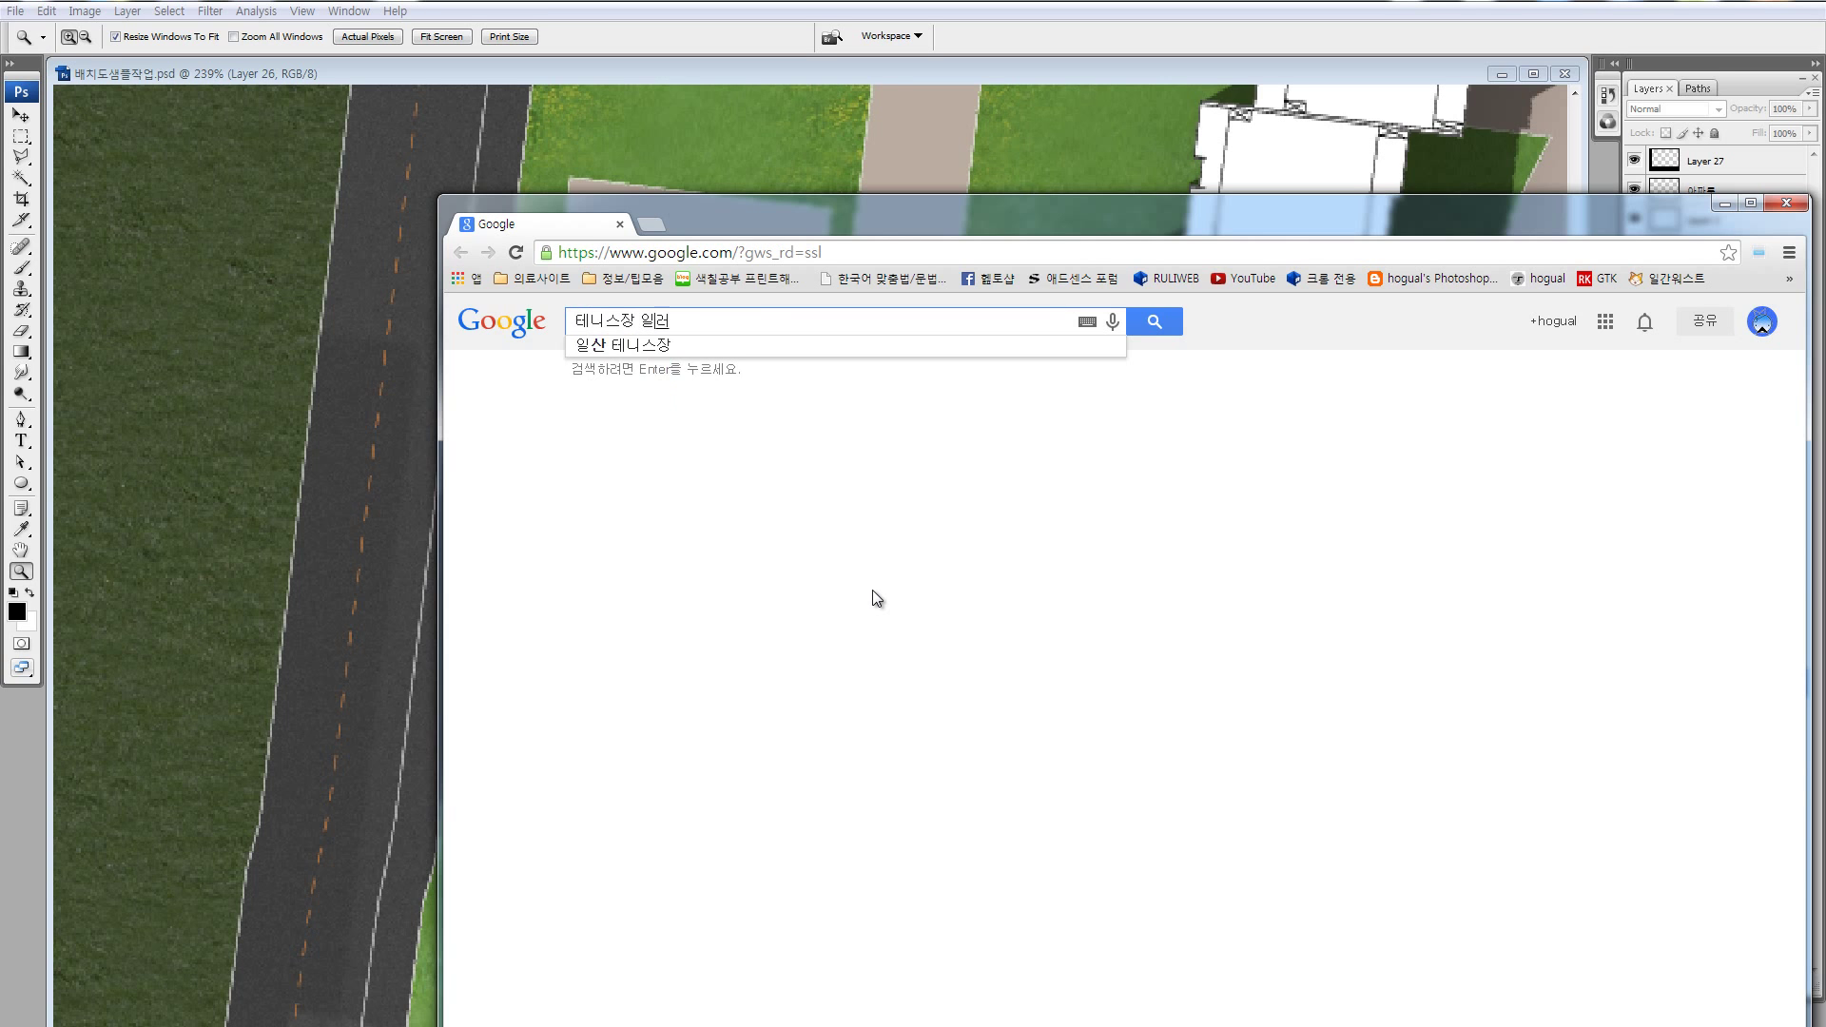
text(스트)
key(Return)
text(탄)
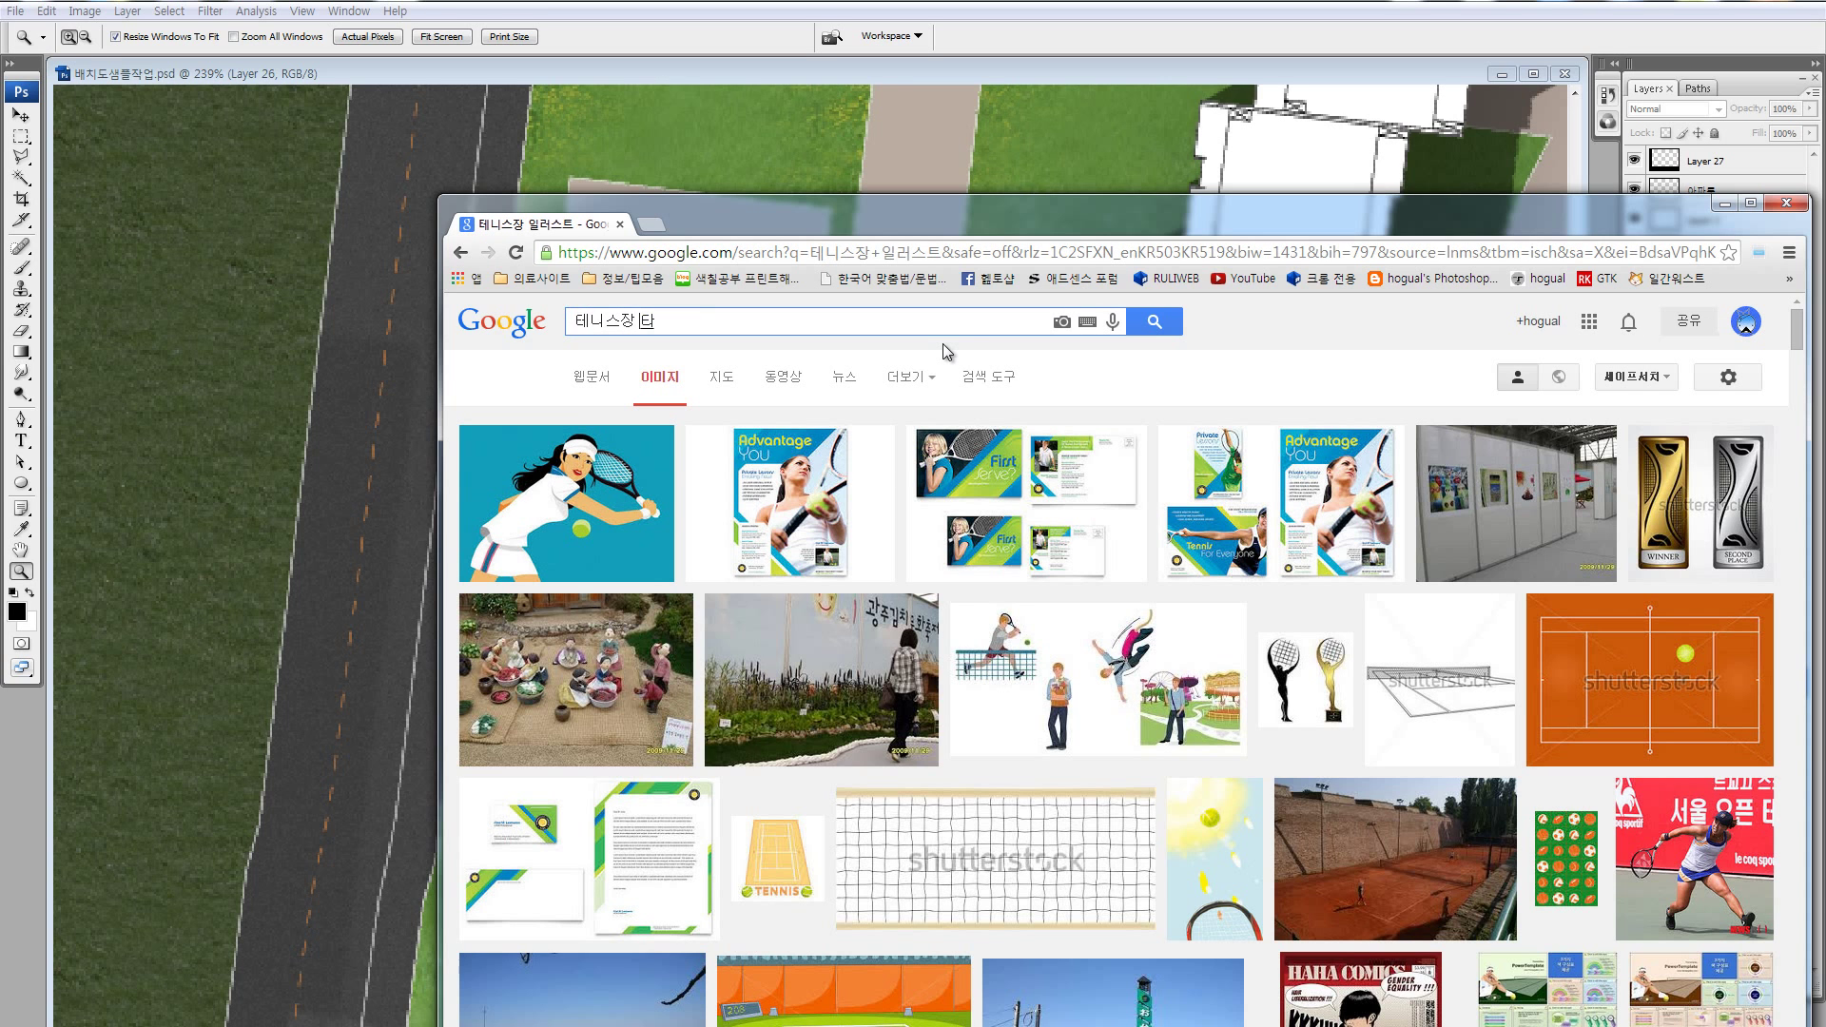
text(뷰)
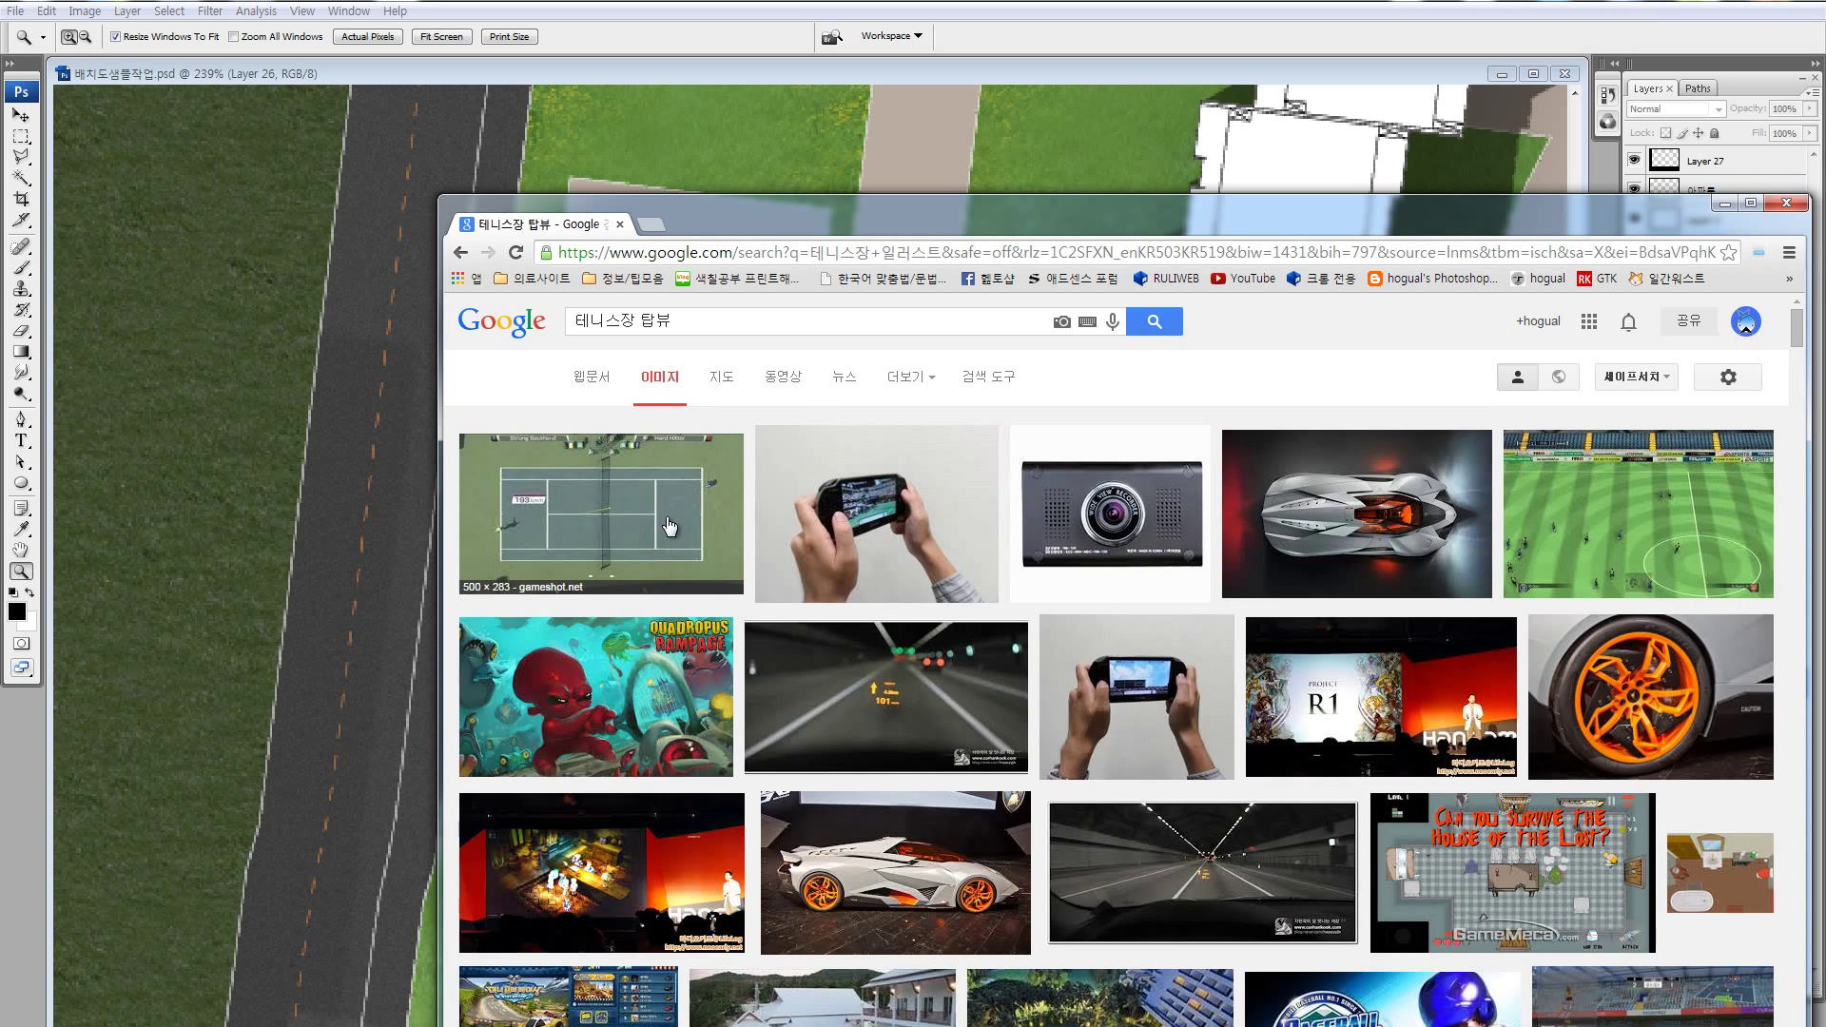
click(1001, 563)
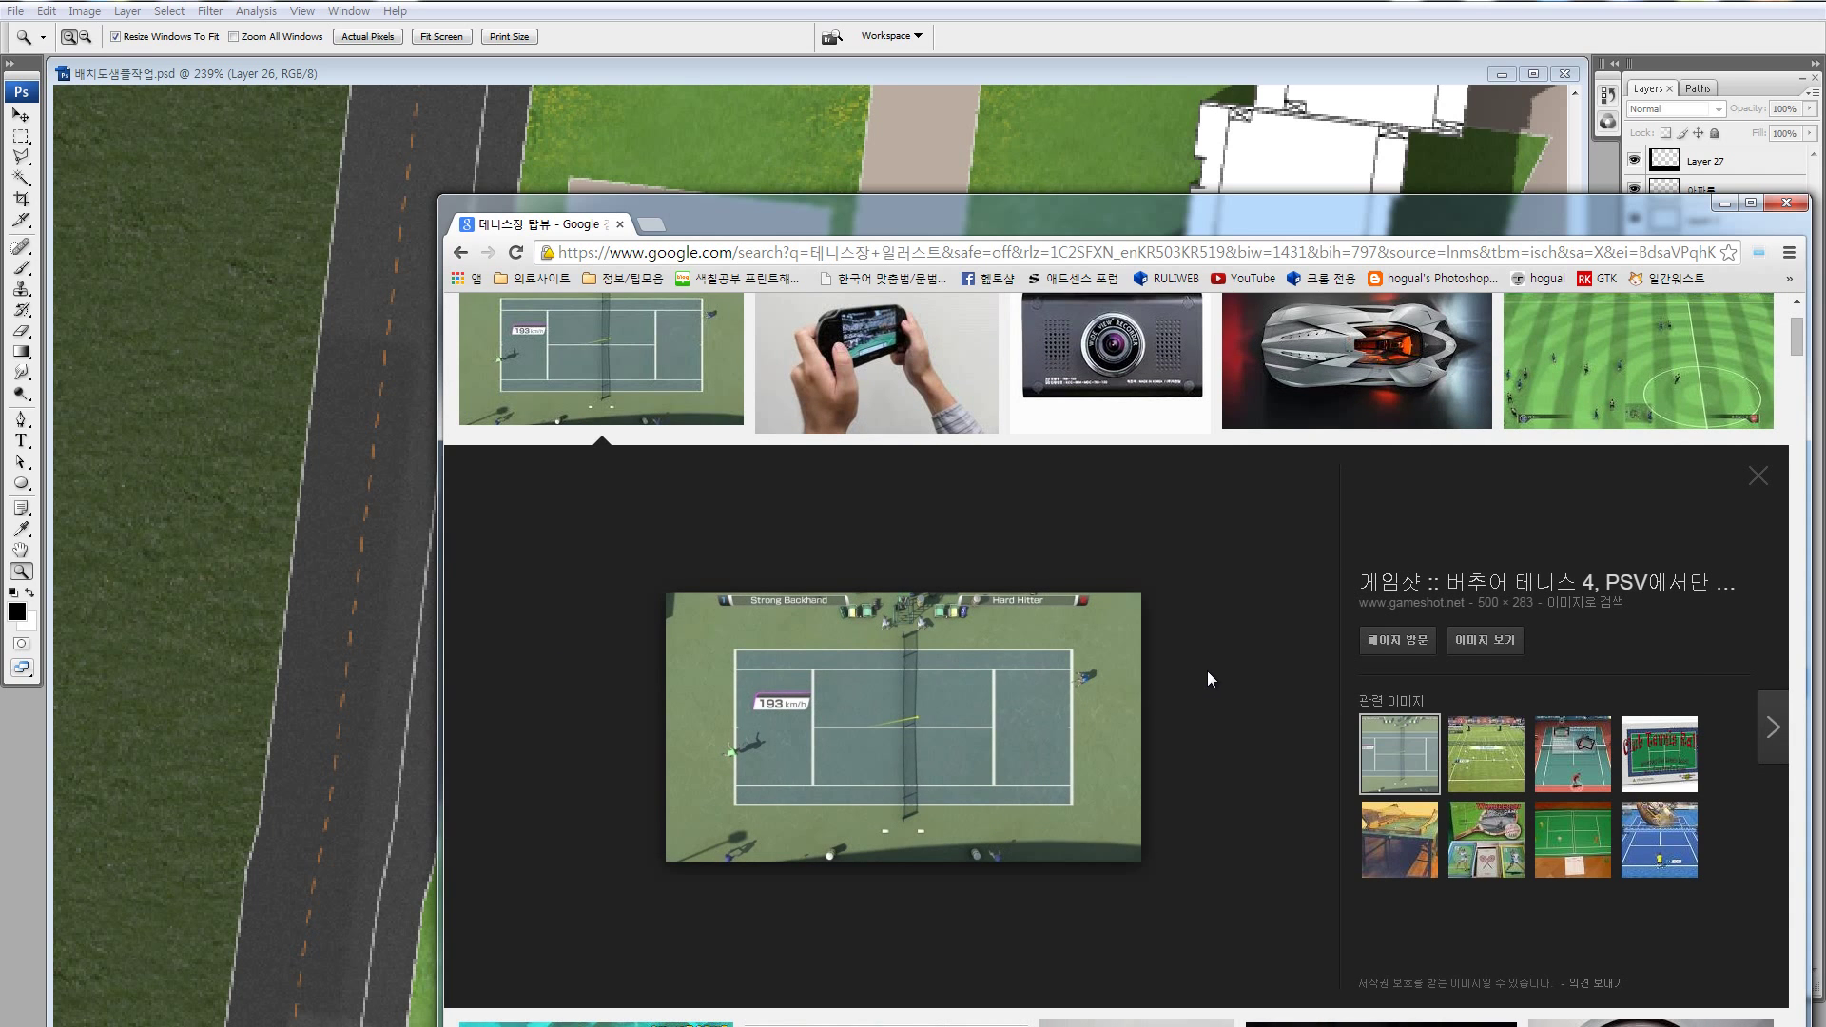
- Paste the tennis court screenshot into the site plan, solo it, and position the court in view
key(alt+Tab)
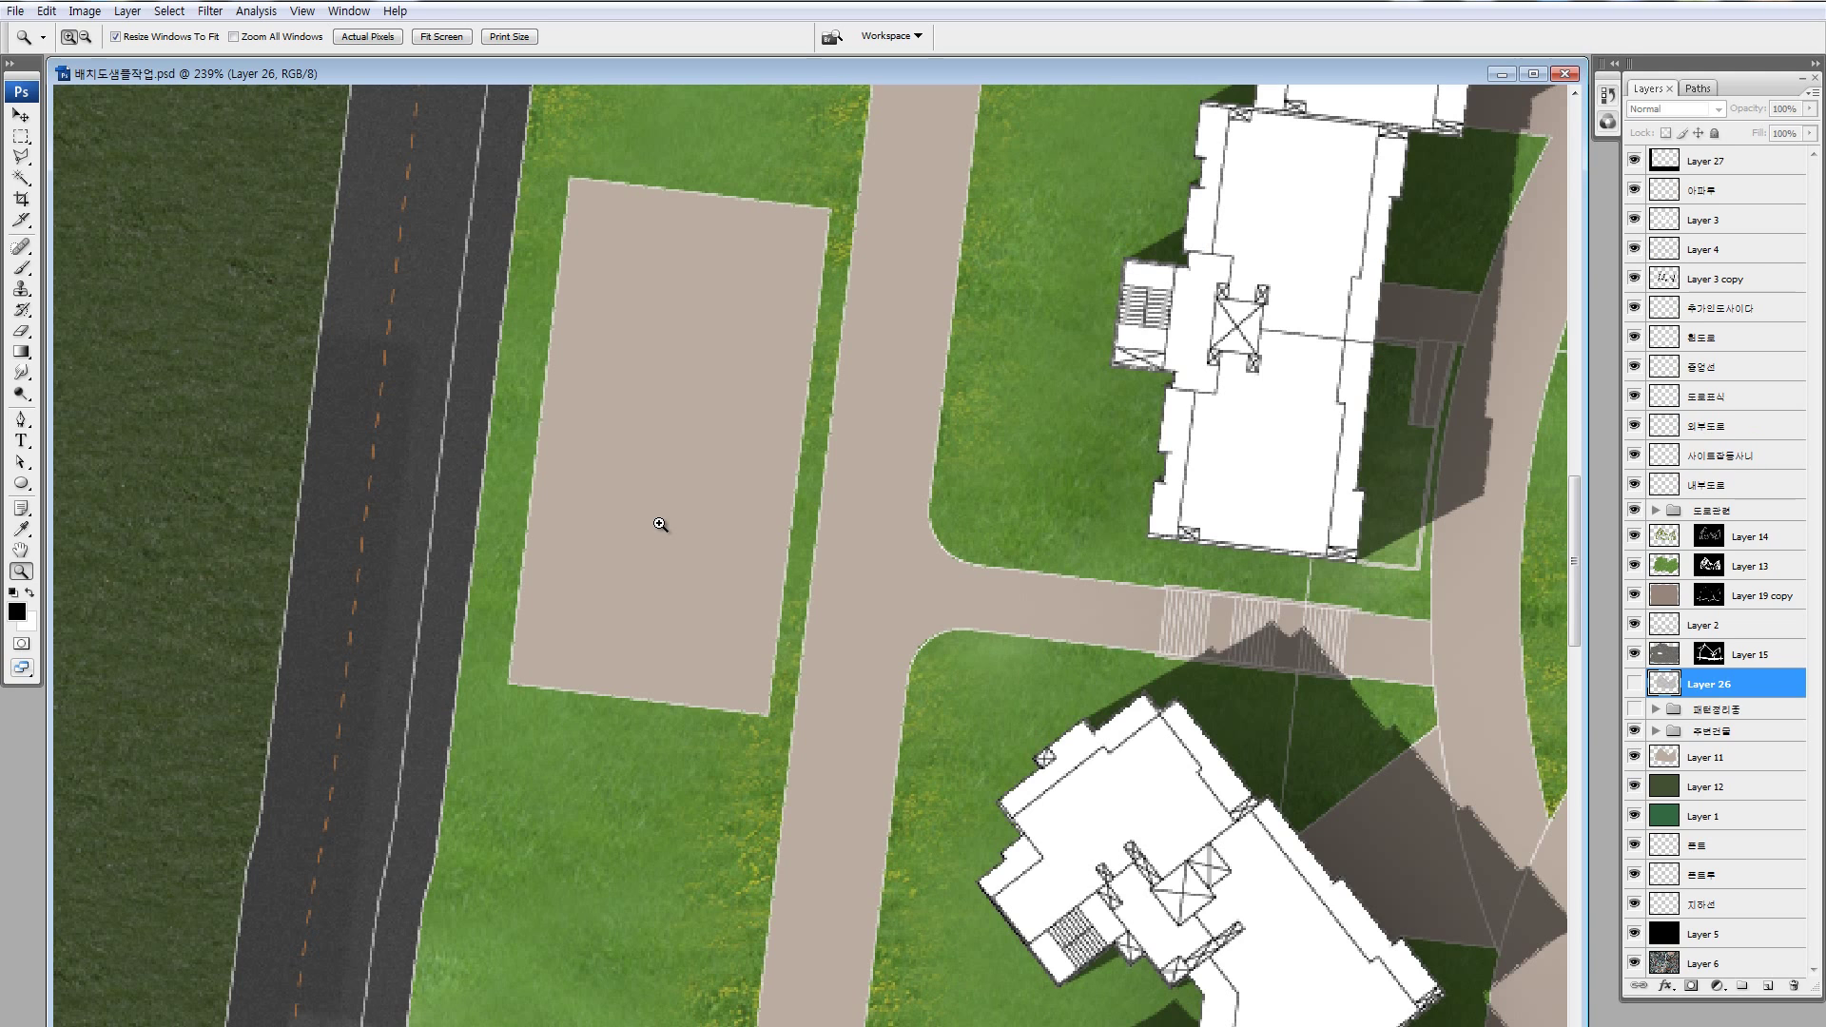
key(ctrl+v)
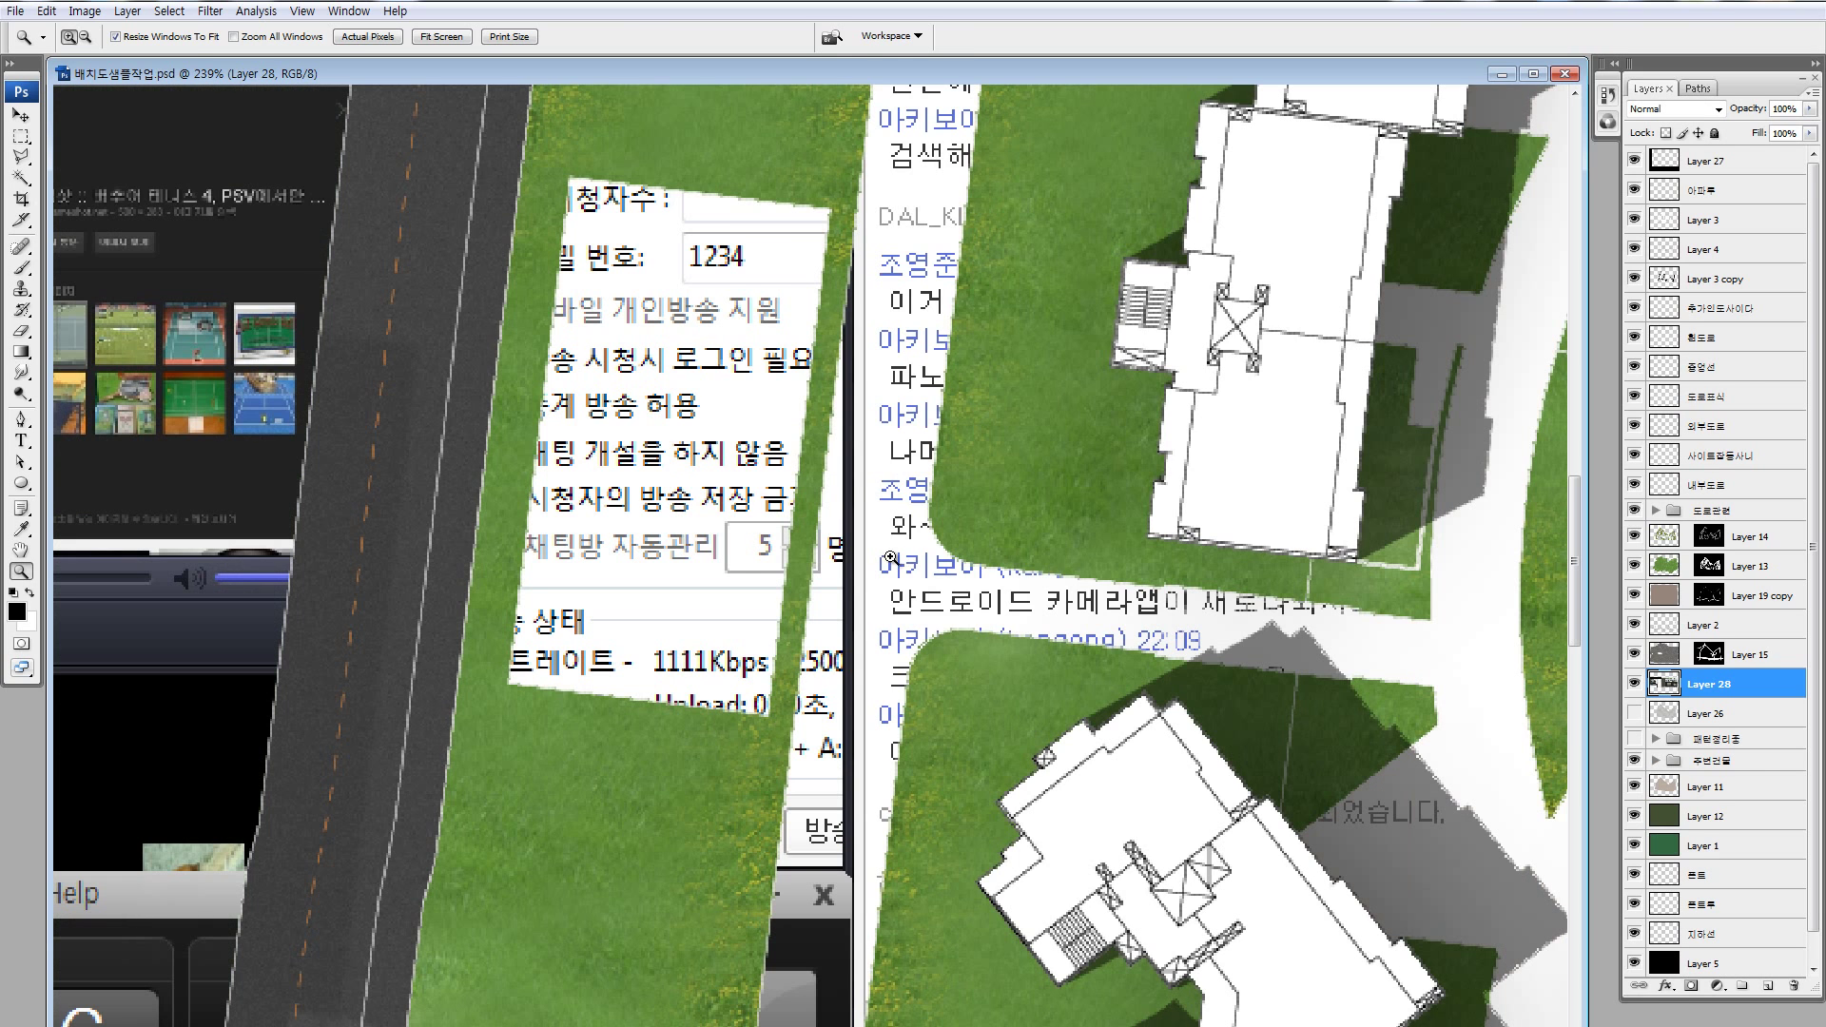
key(v)
drag(894, 546, 225, 467)
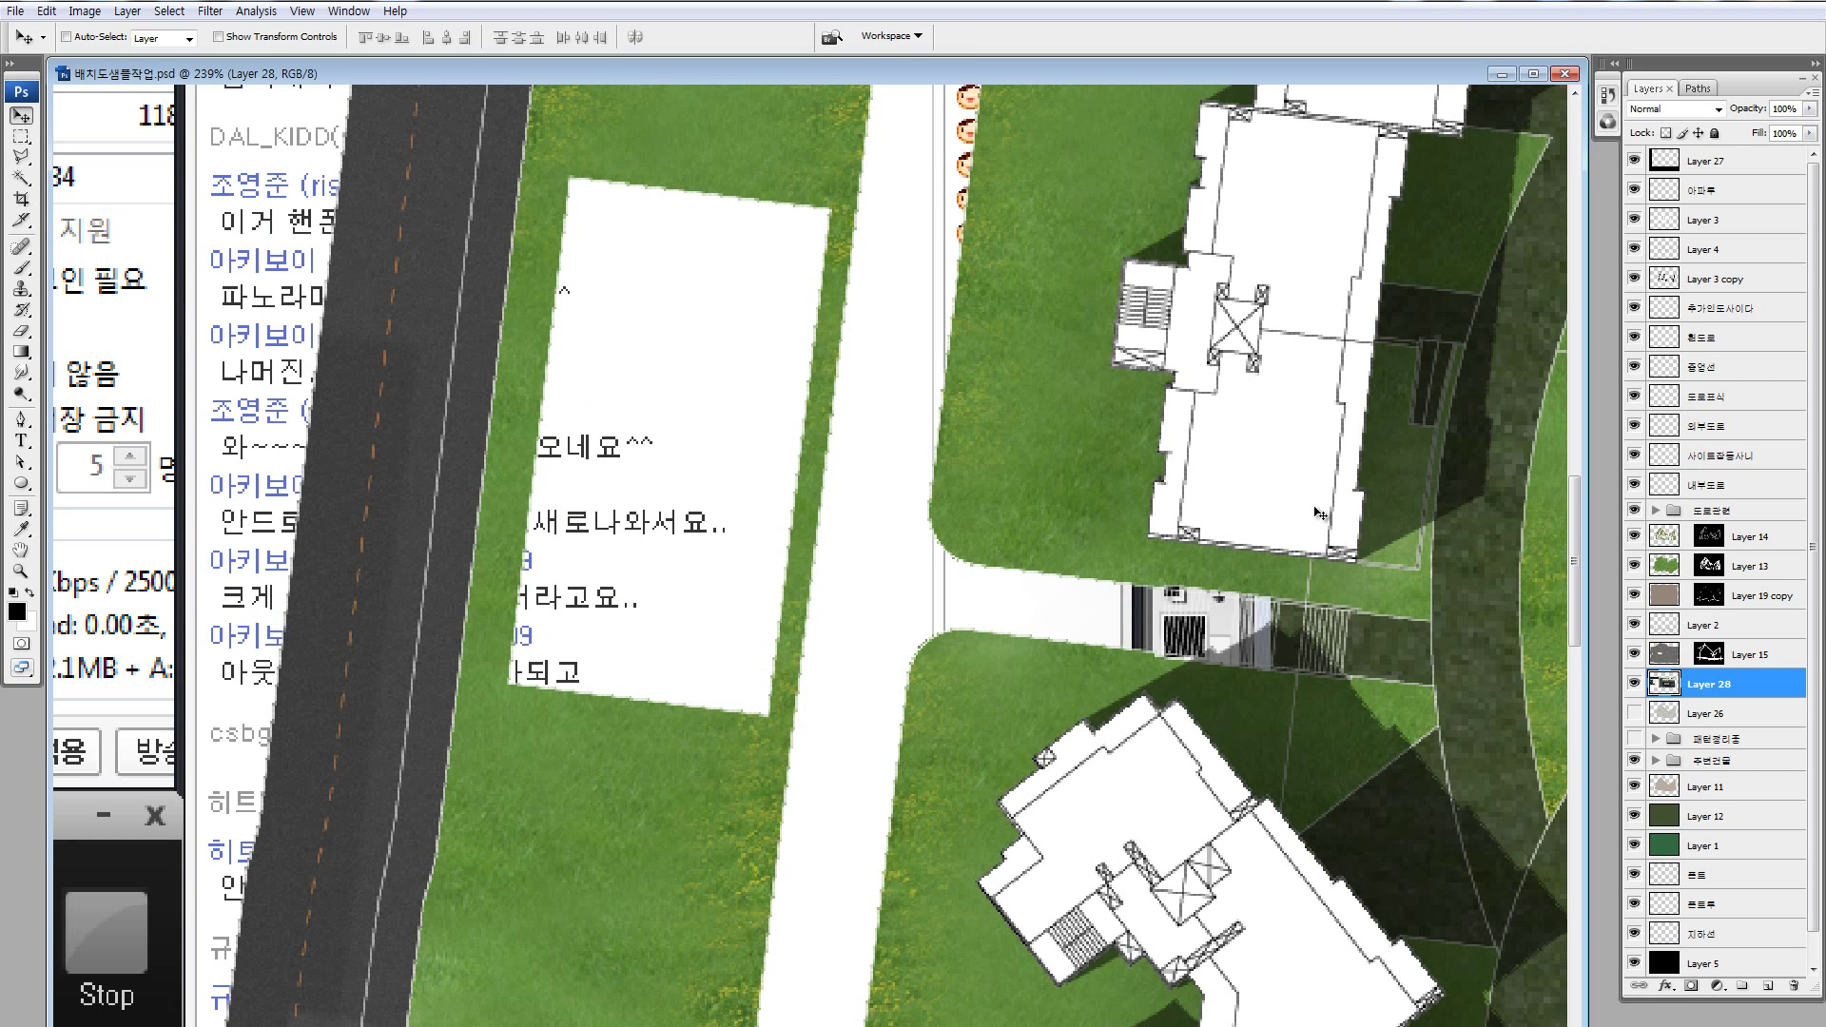
alt+click(1634, 683)
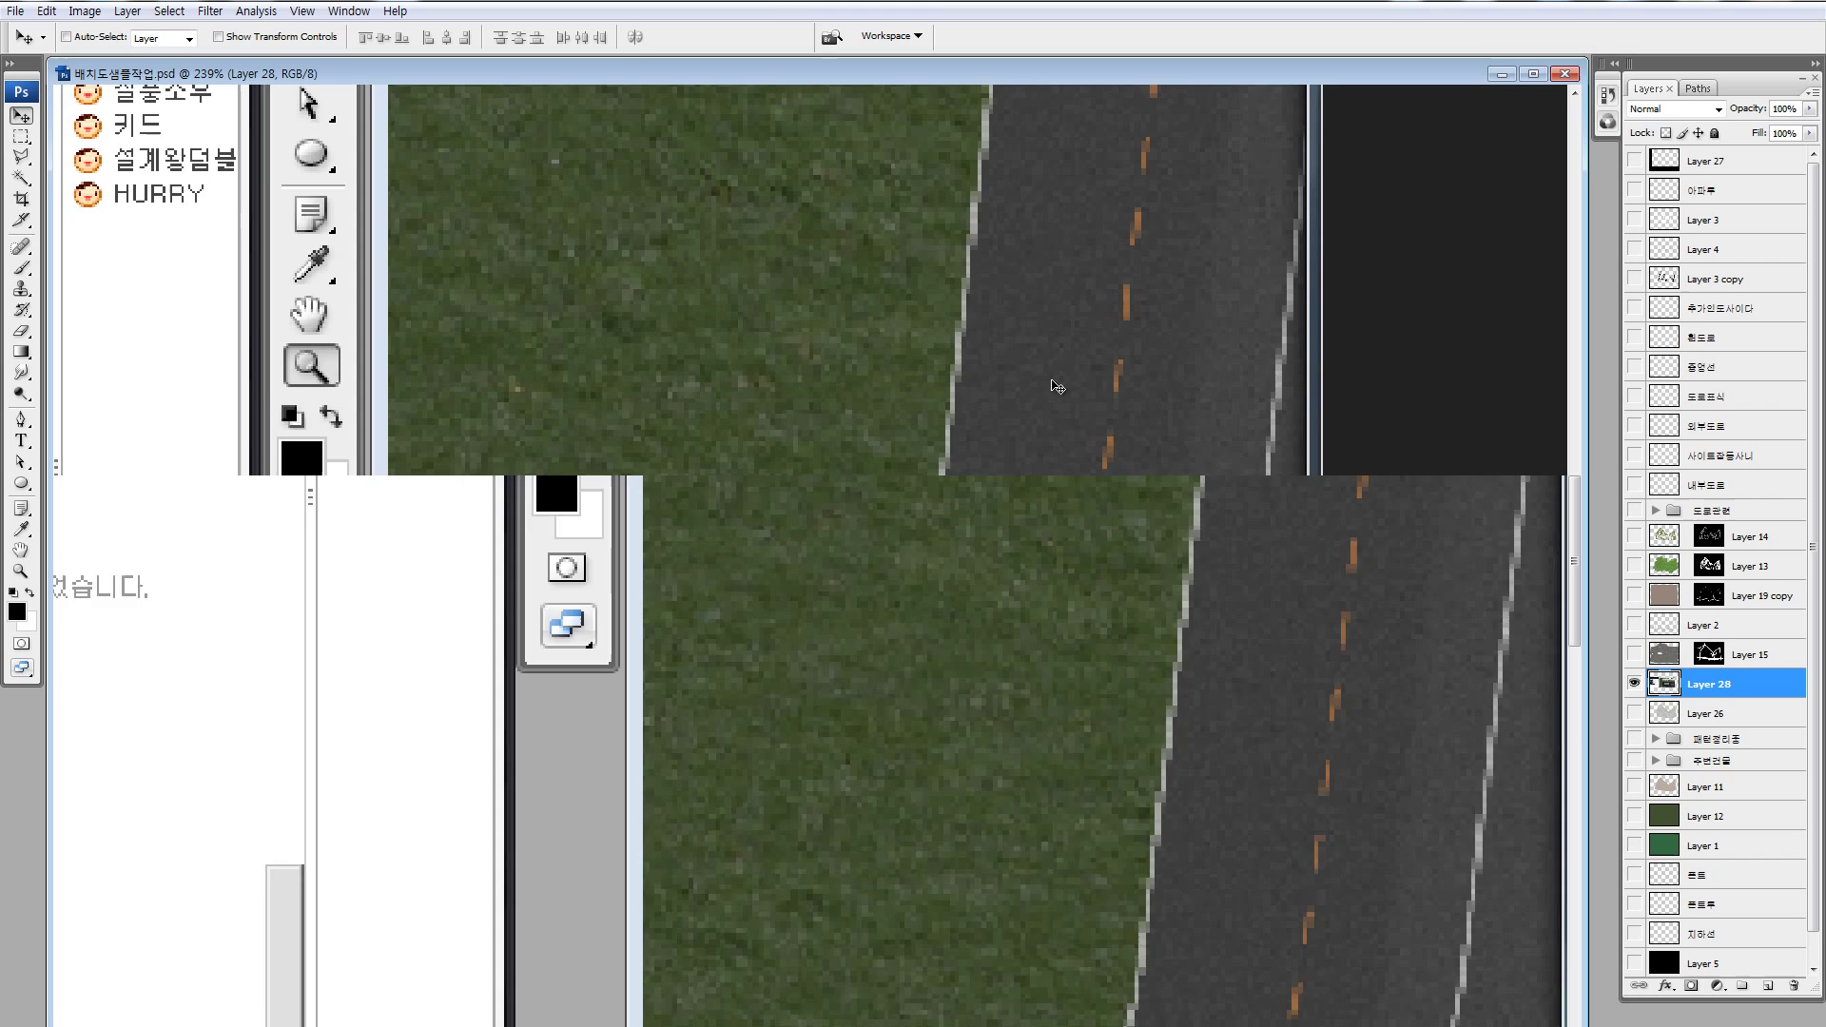
mouse_move(1052, 379)
mouse_down()
mouse_move(426, 390)
mouse_move(284, 426)
mouse_up()
- Select the tennis court and copy it onto its own new layer
key(m)
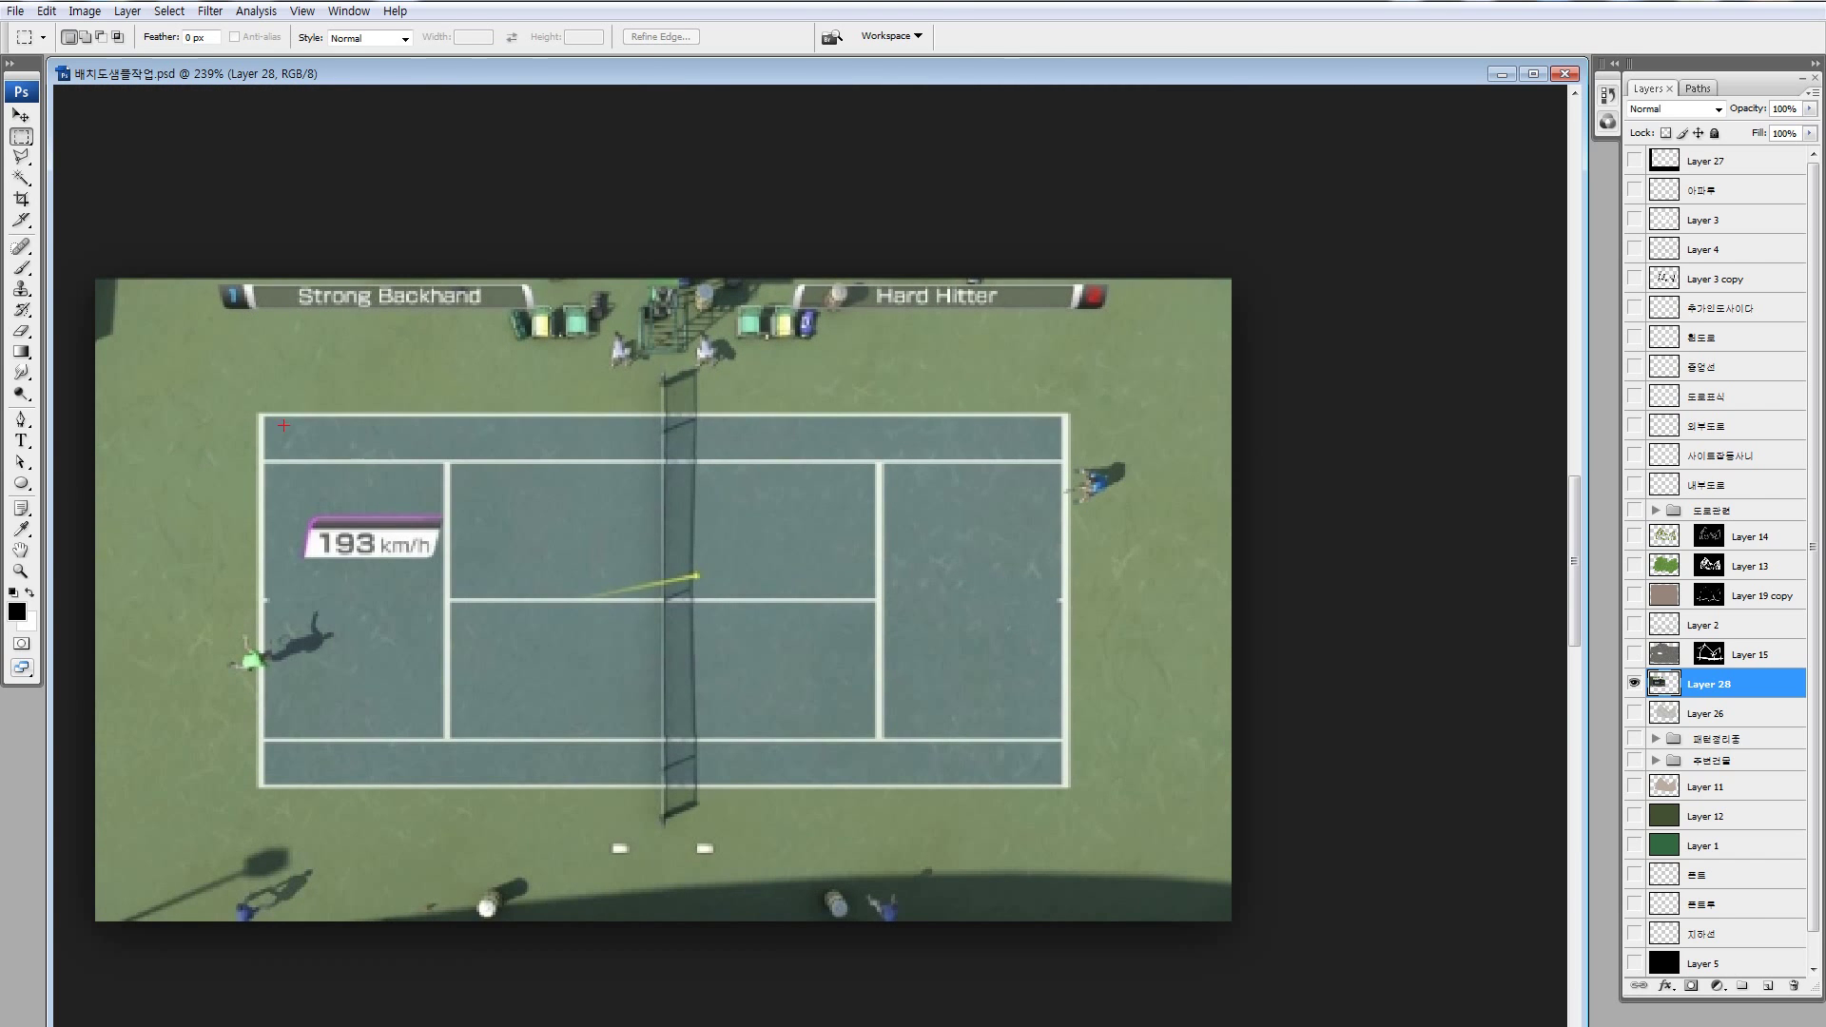
drag(687, 593, 729, 604)
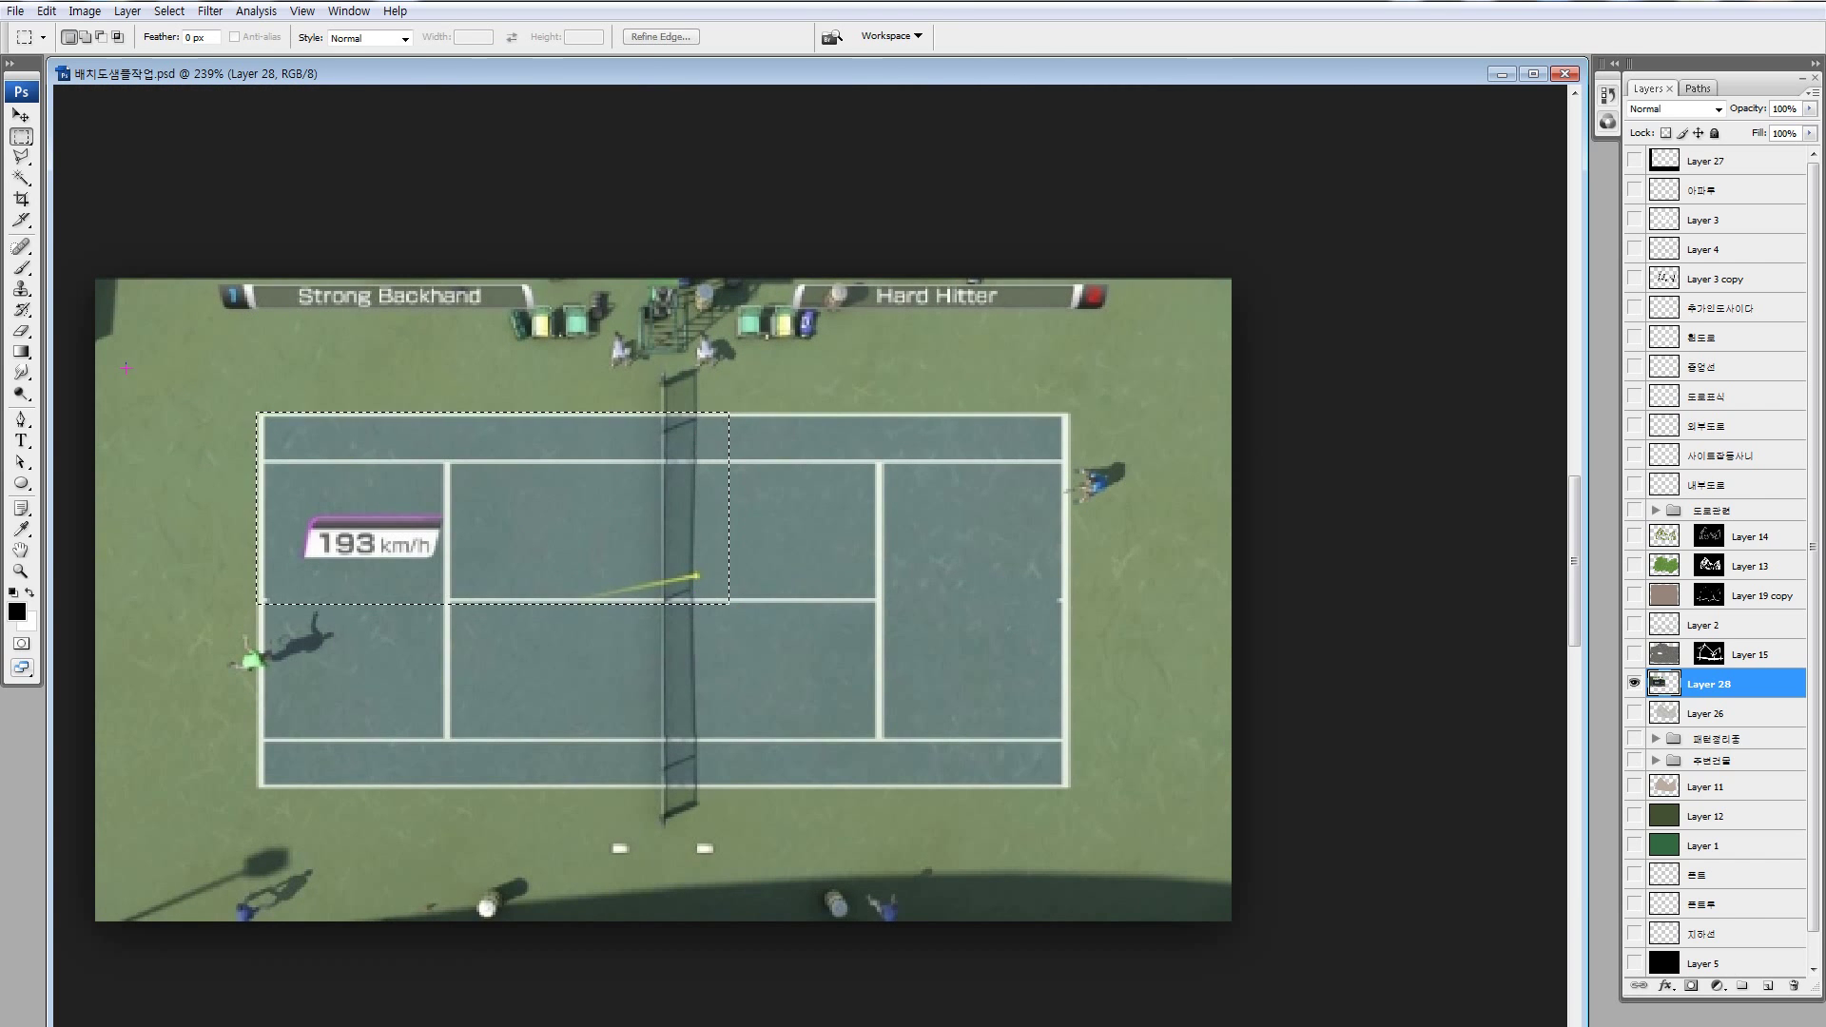
drag(159, 370, 613, 582)
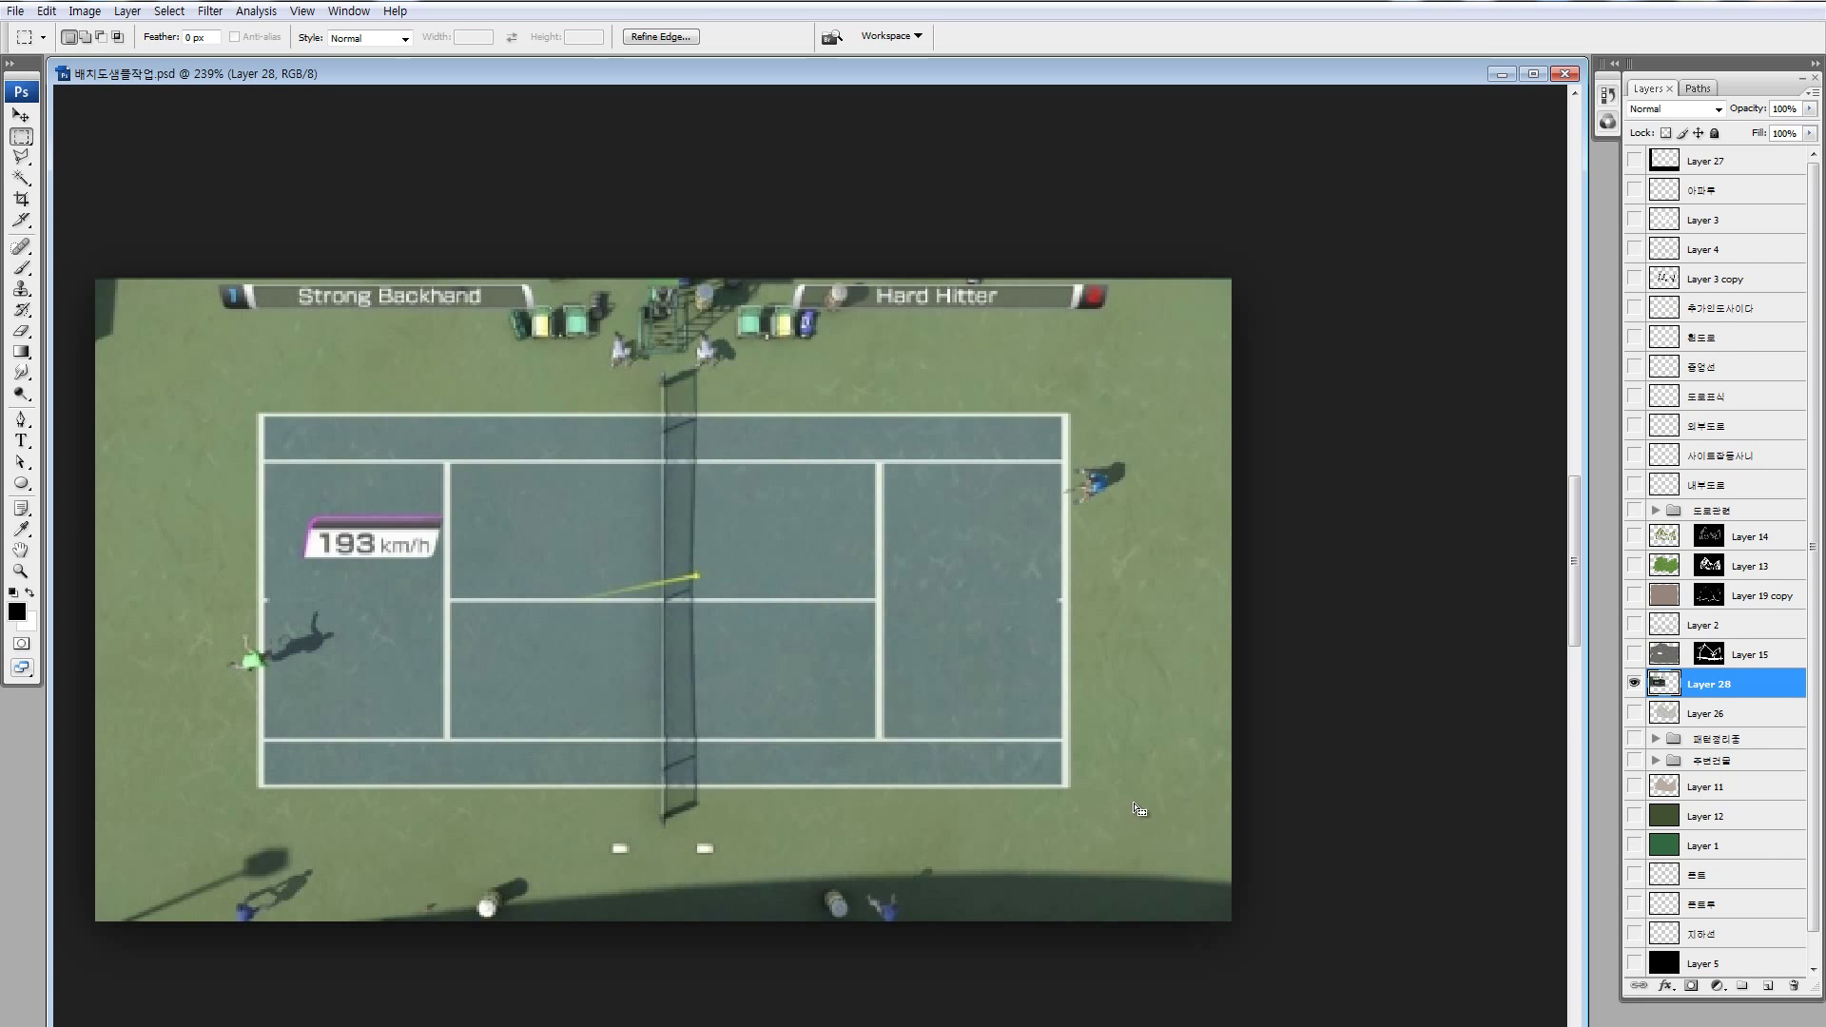
key(ctrl+j)
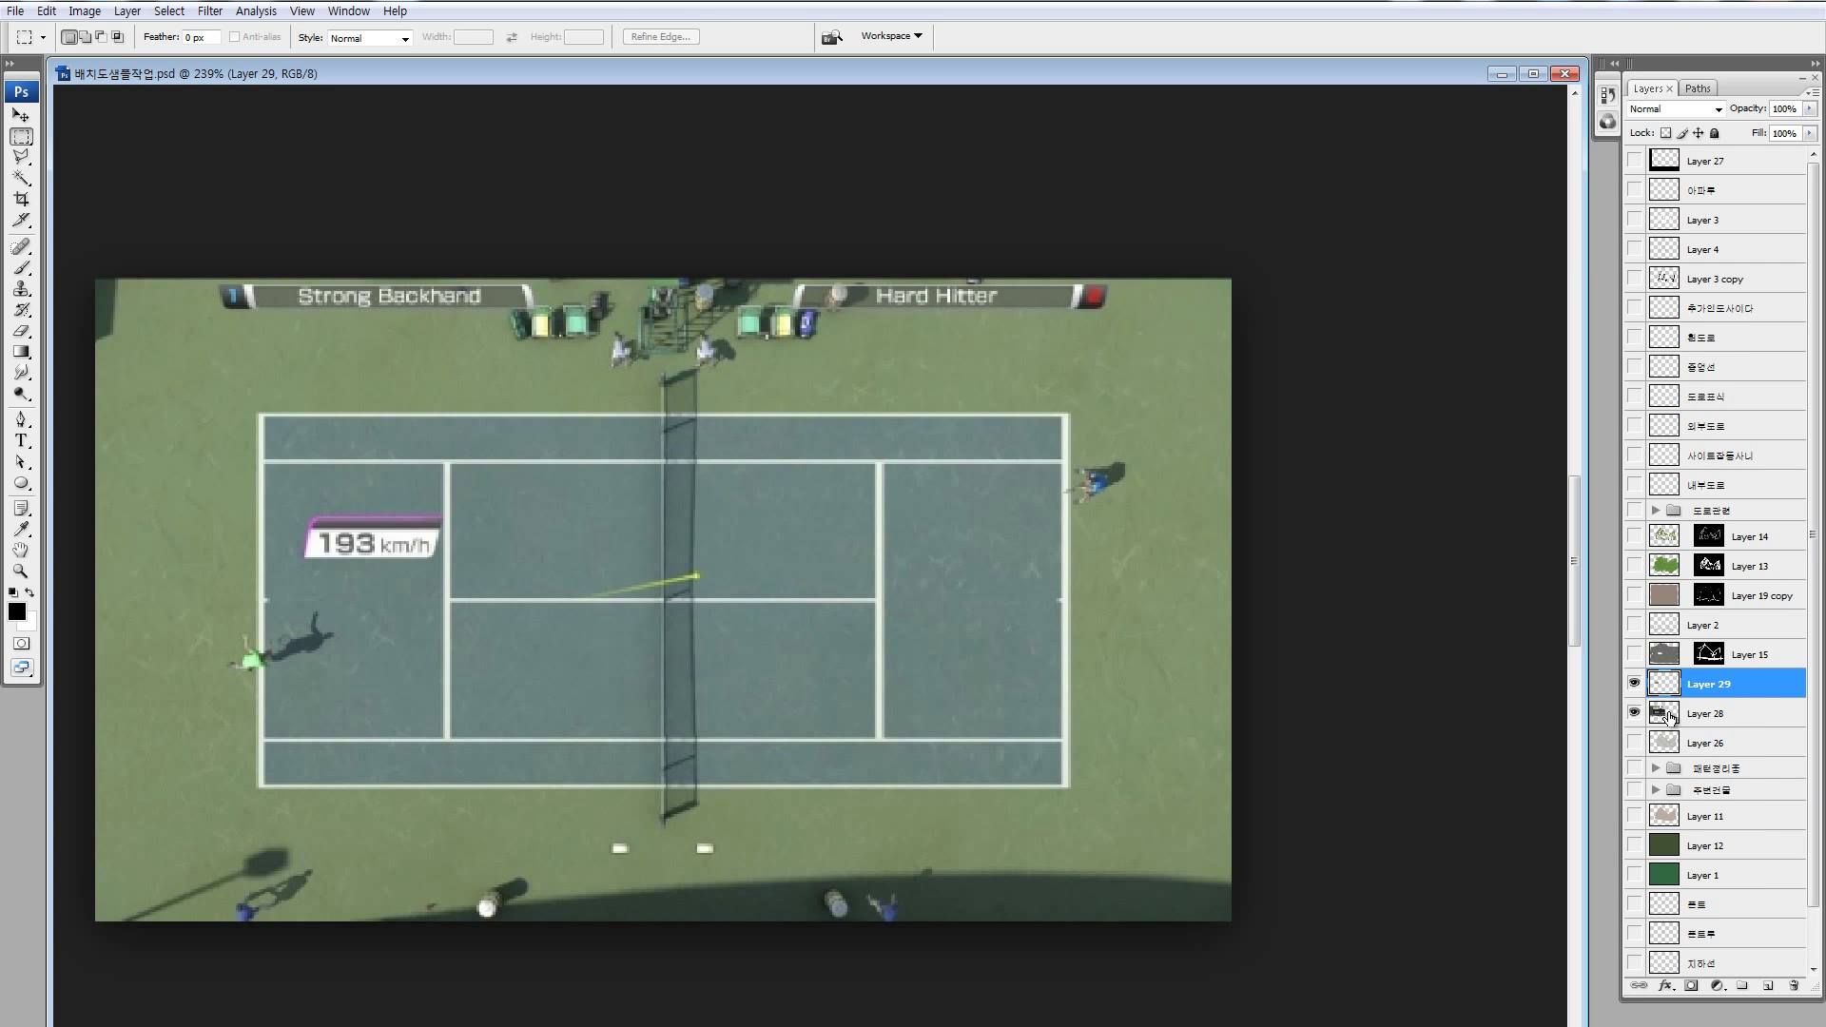
- Delete the screenshot Layer 28, move Layer 29 above the 도로관련 group, and show all layers
click(1671, 718)
key(Delete)
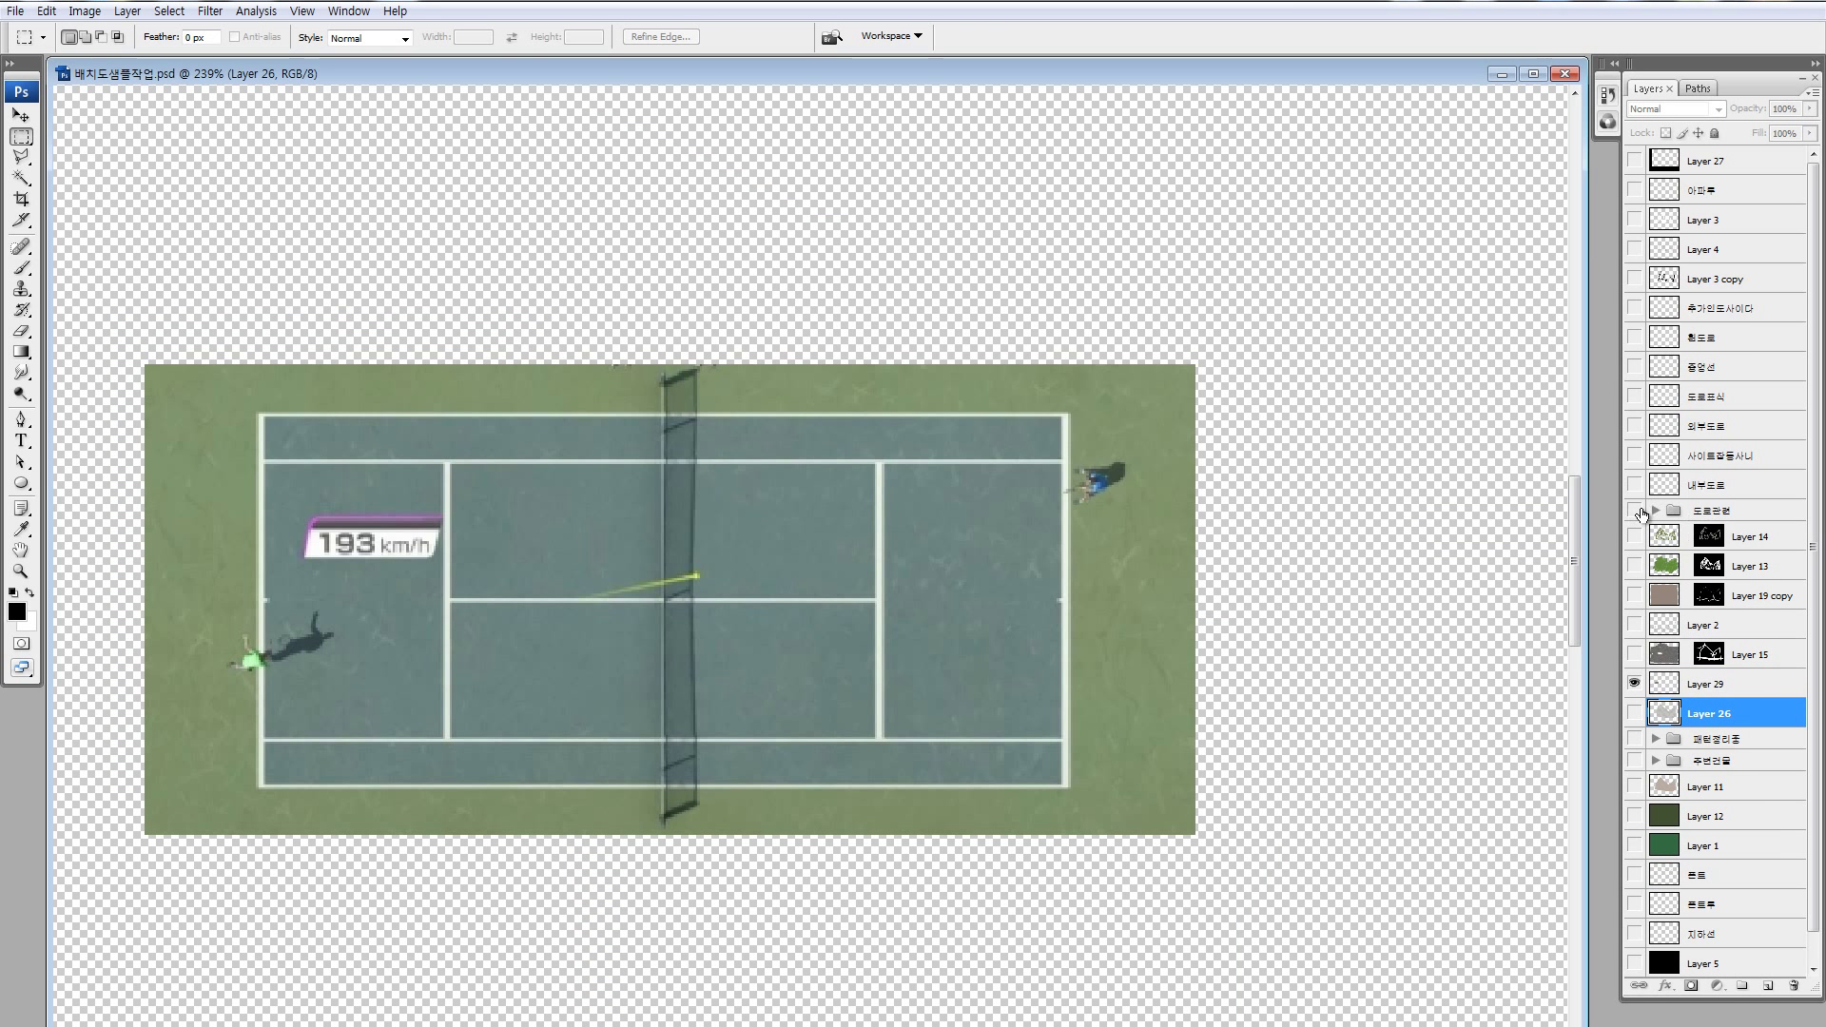
drag(1642, 515, 1642, 519)
alt+click(1634, 515)
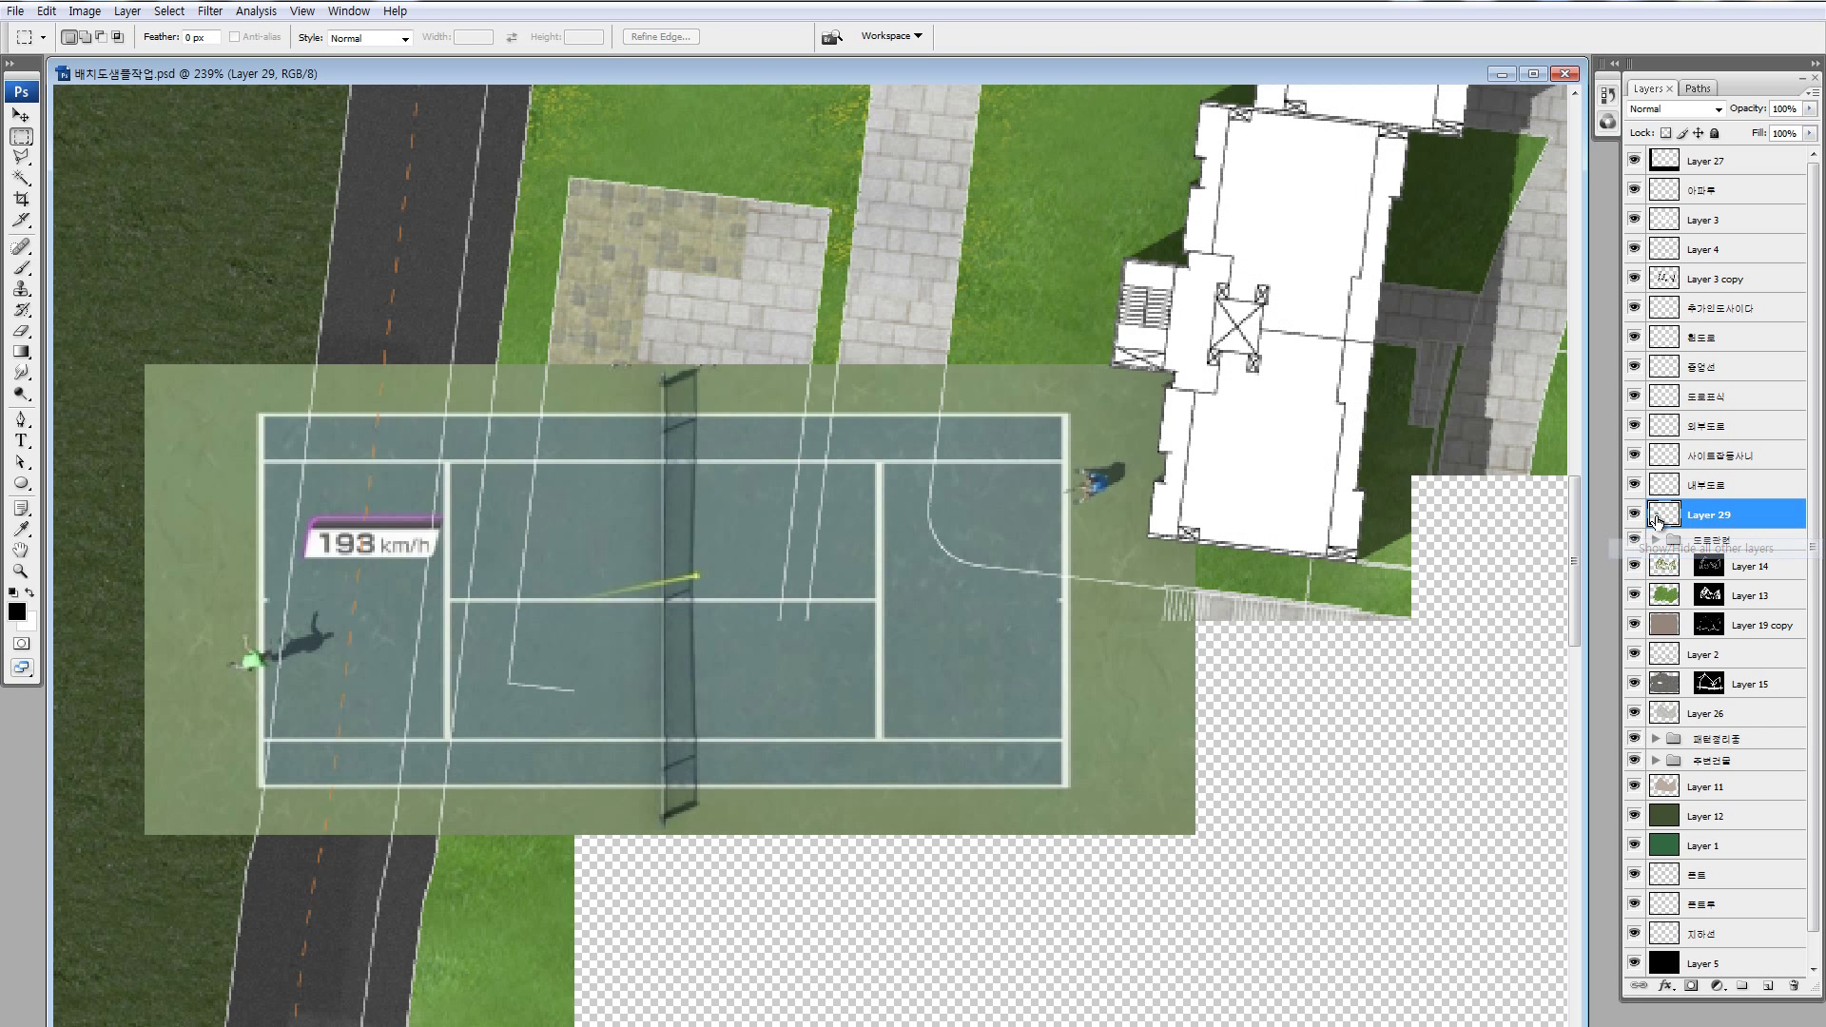
- Place the court over the beige plot by the west road and marquee its outer boundary
key(v)
mouse_move(723, 570)
mouse_down()
mouse_move(797, 748)
mouse_move(685, 407)
mouse_up()
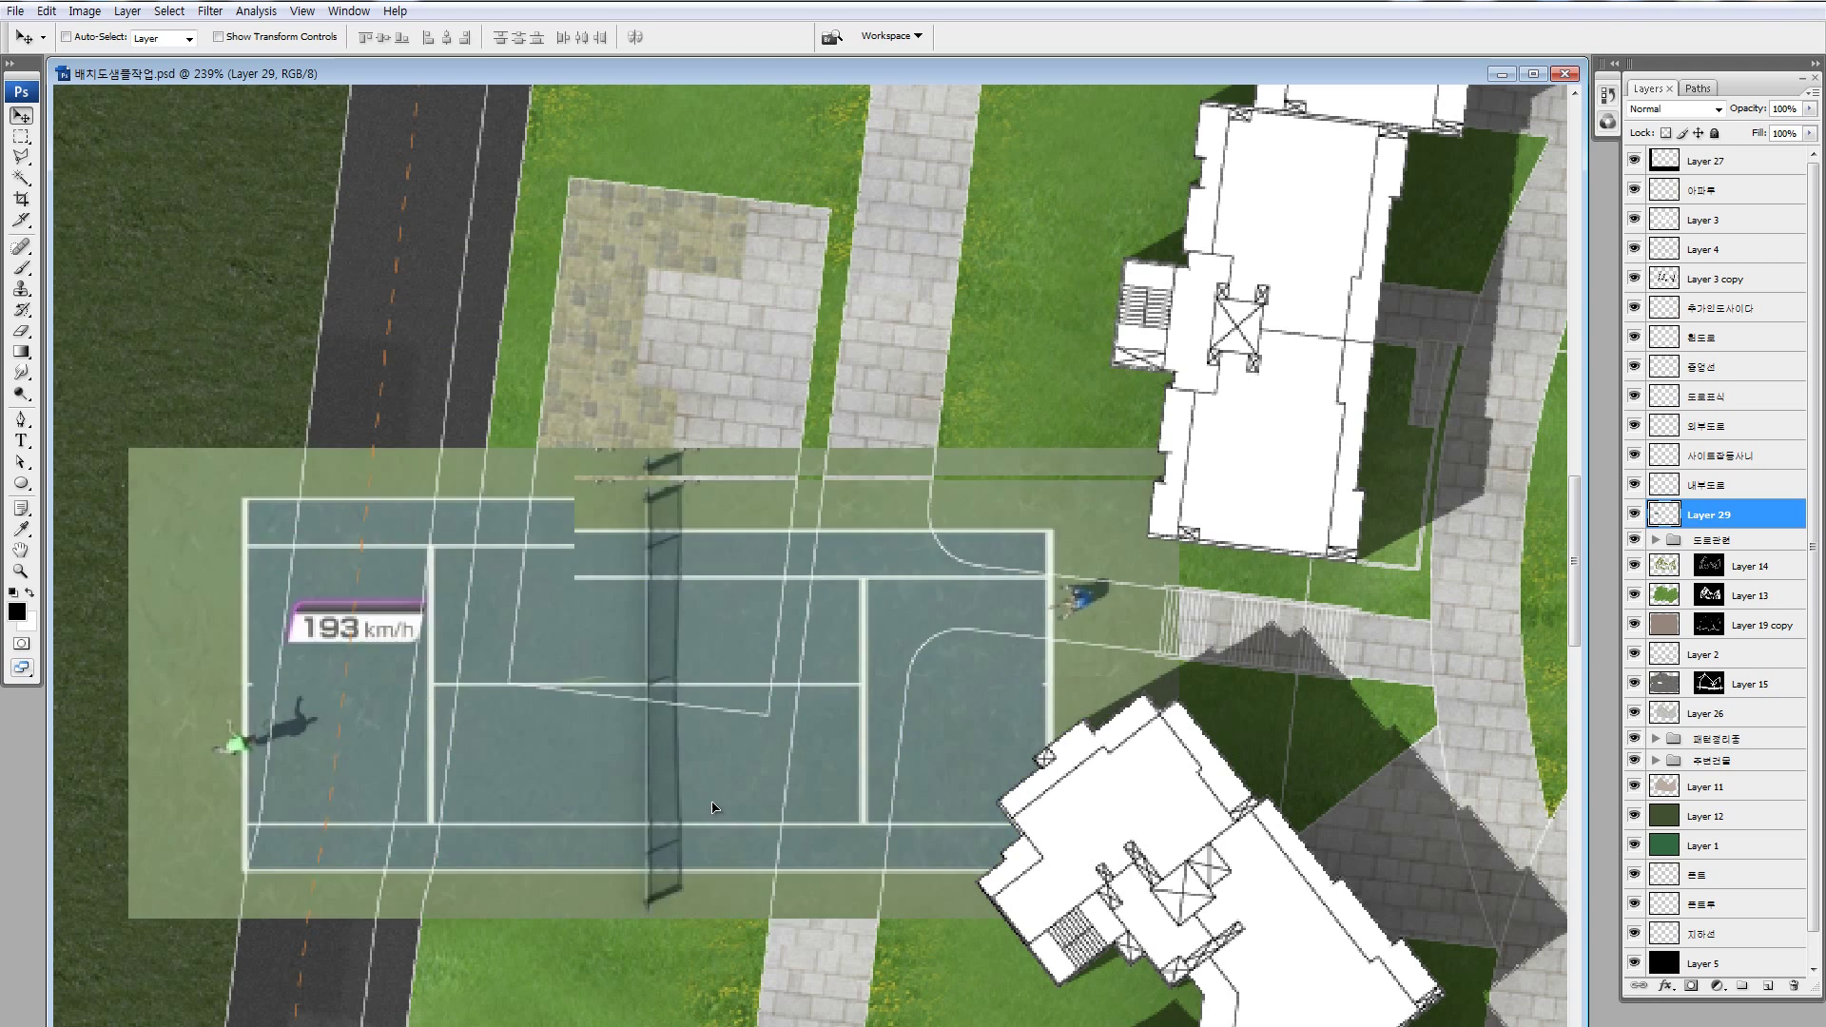
key(m)
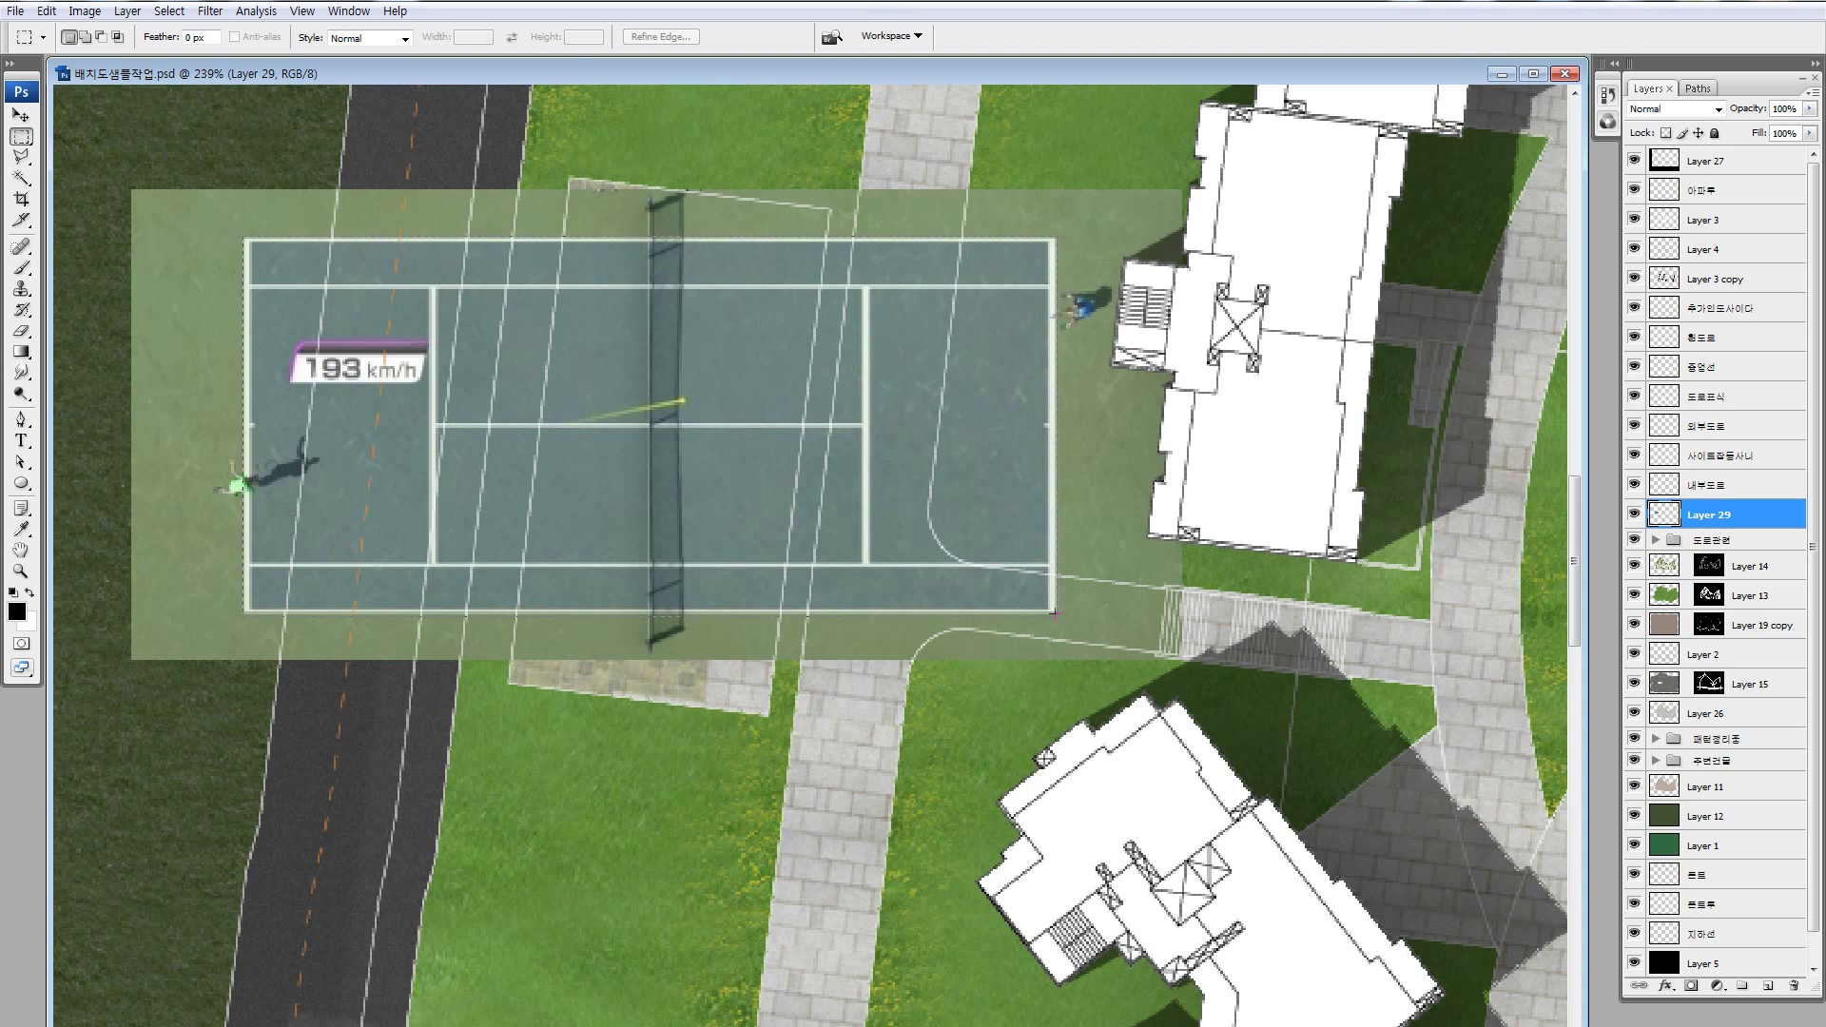
drag(244, 238, 1054, 613)
- On a new Layer 30, stroke the court selection Inside in white at 43 px
click(1768, 986)
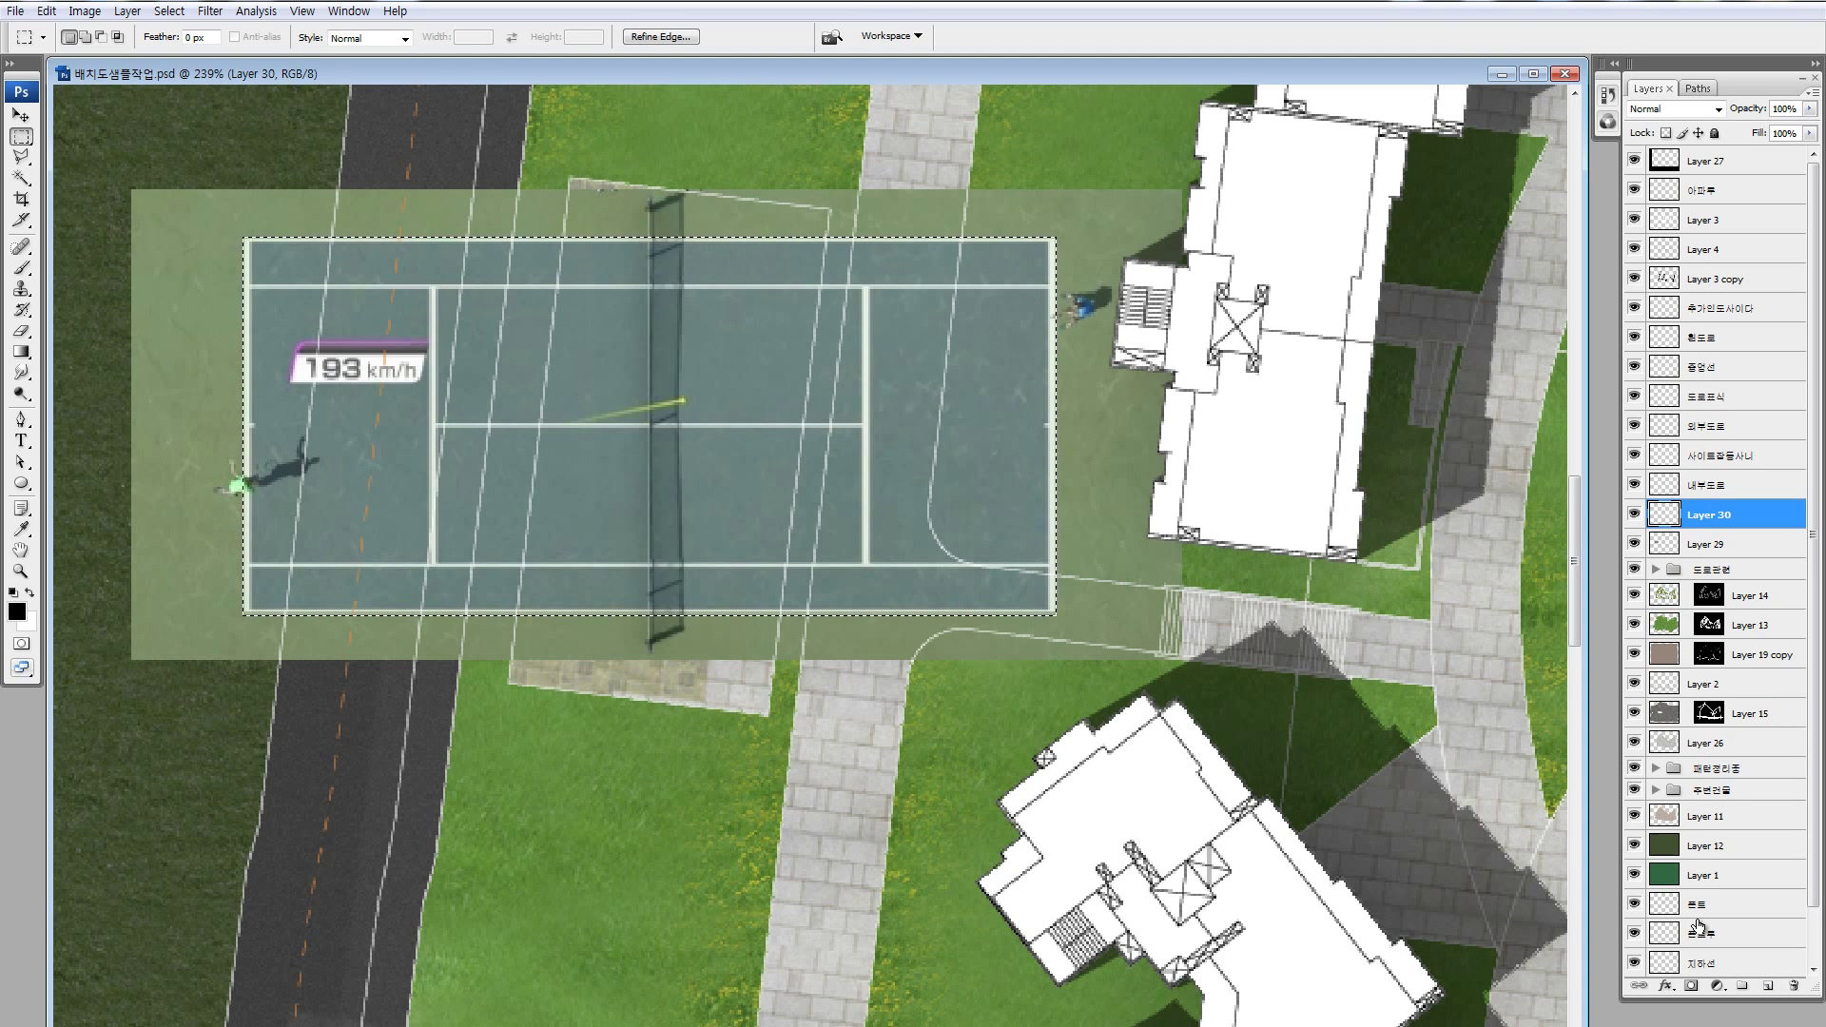
click(46, 10)
click(95, 294)
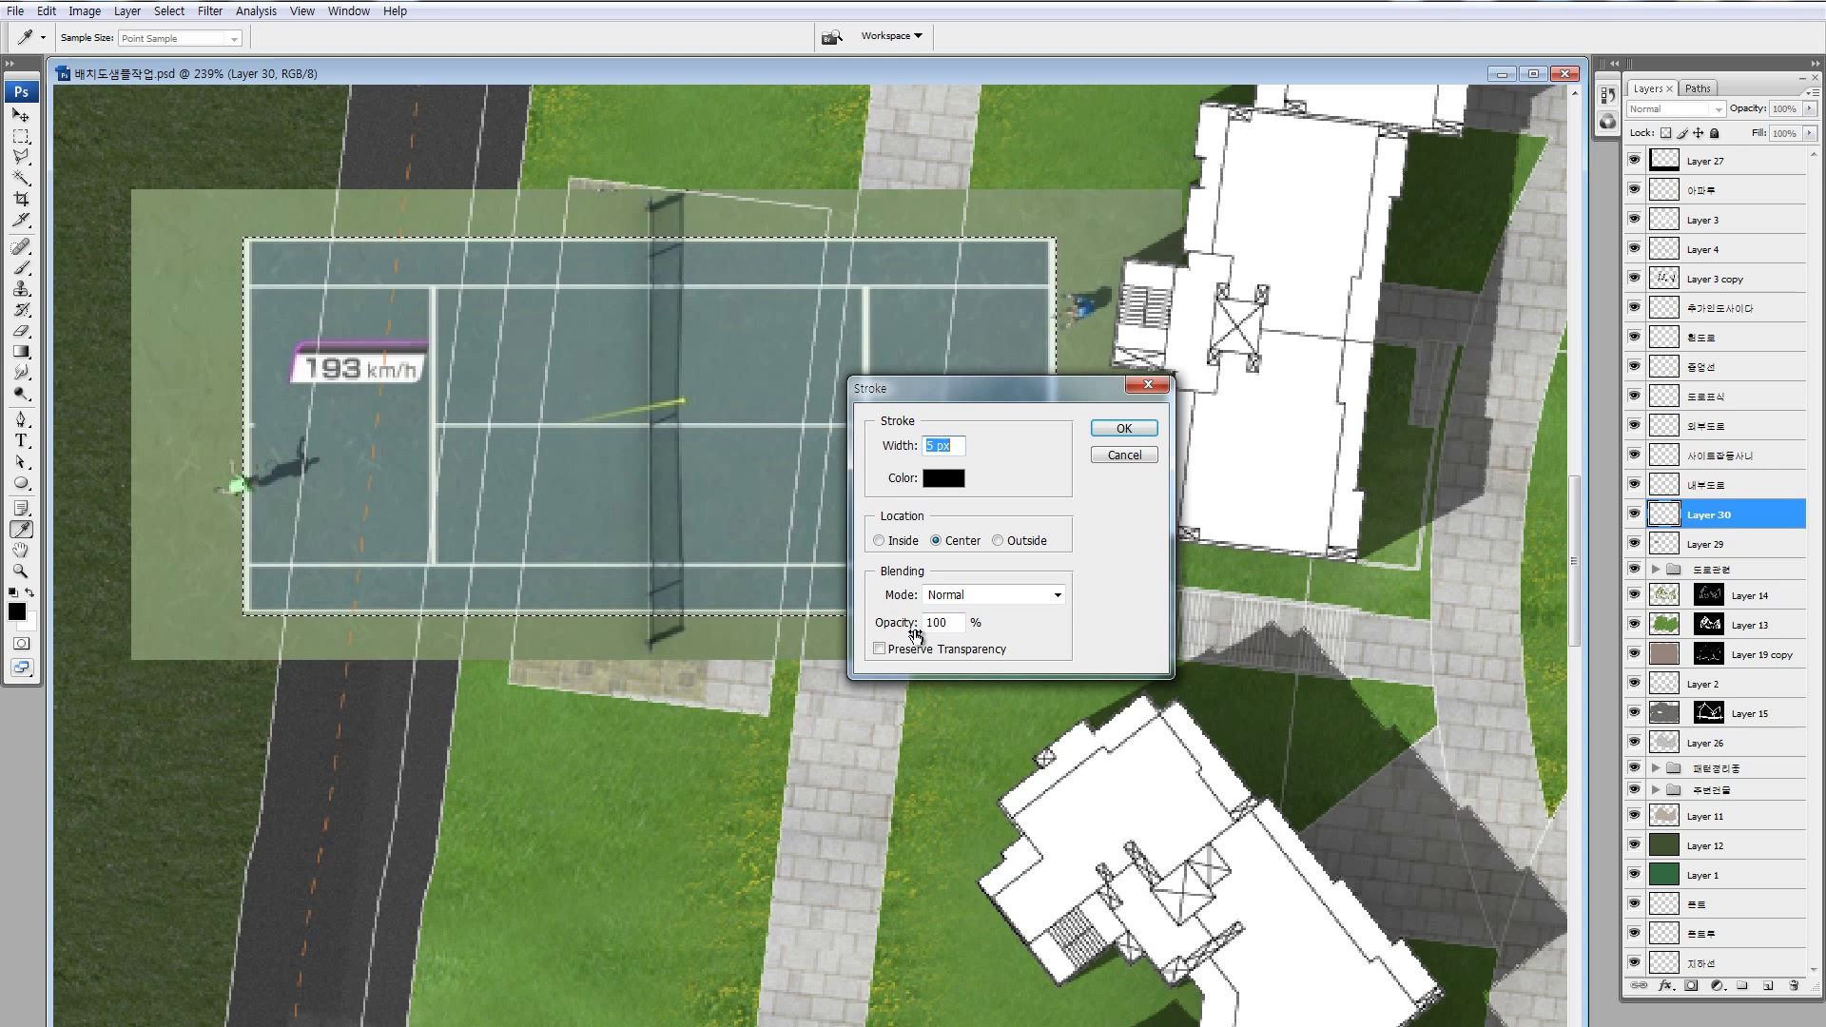
click(880, 541)
click(944, 477)
click(1183, 610)
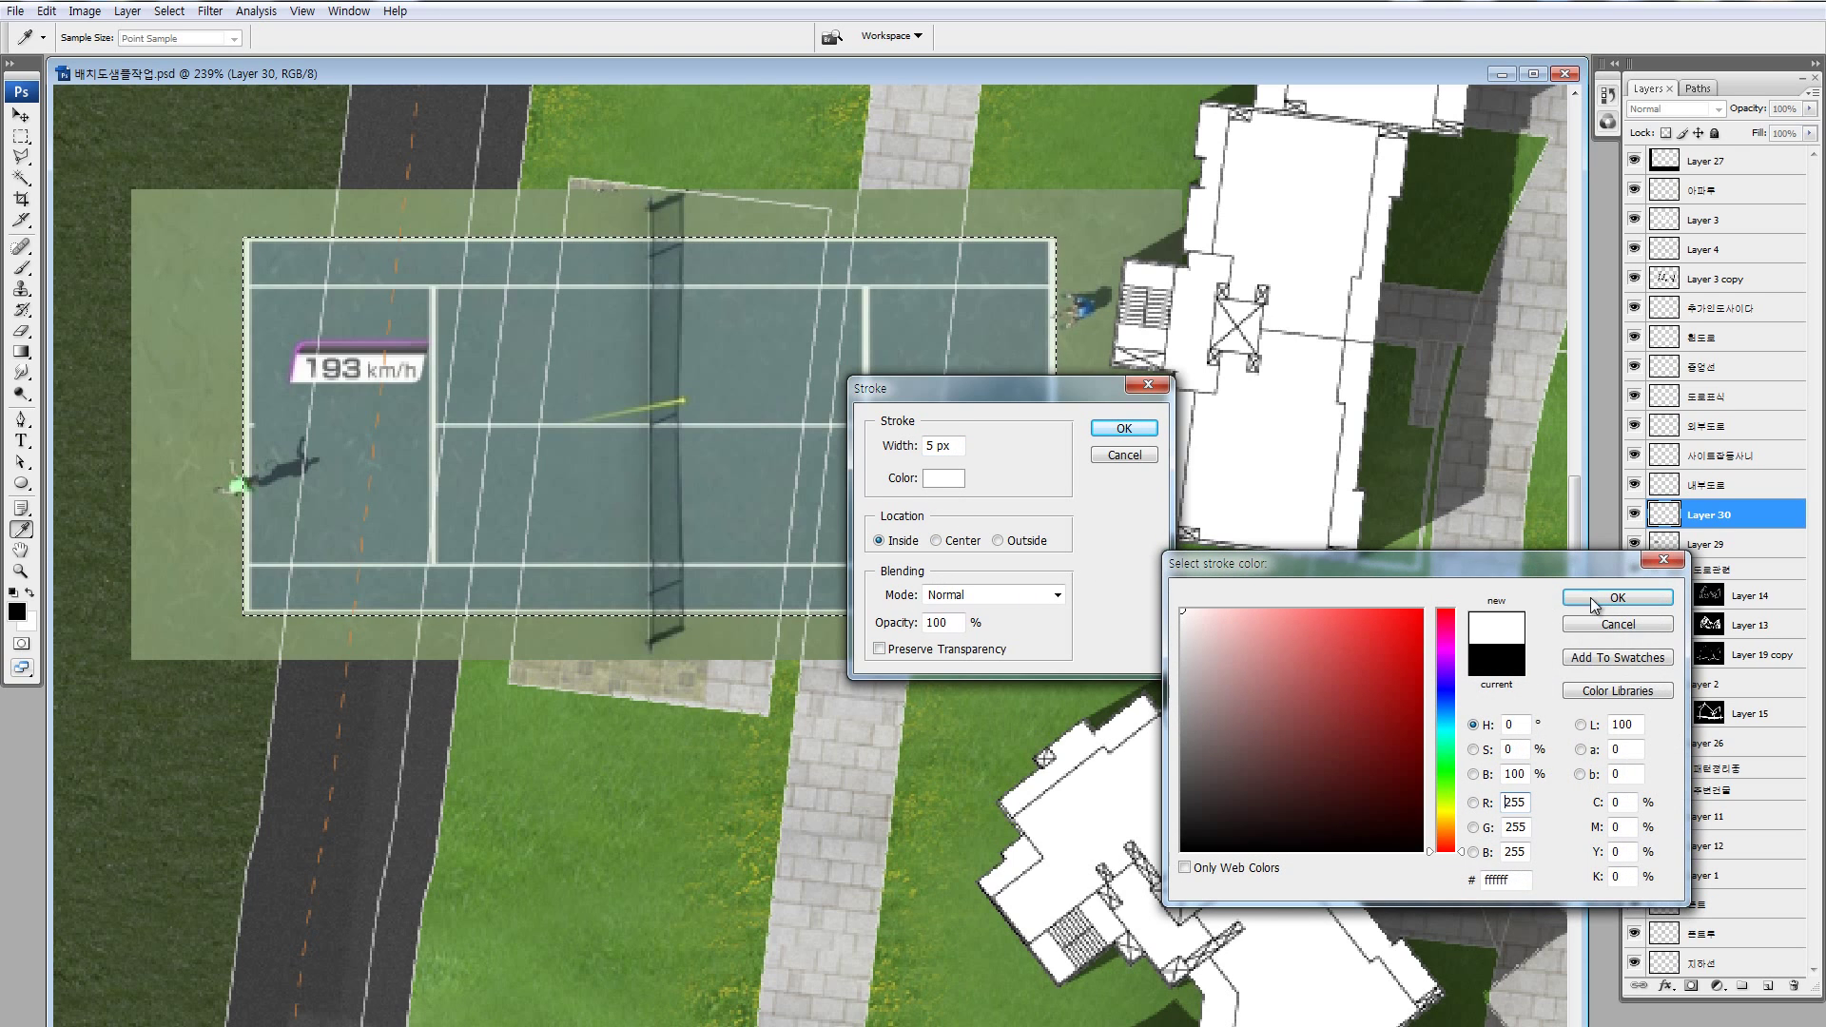
click(1590, 597)
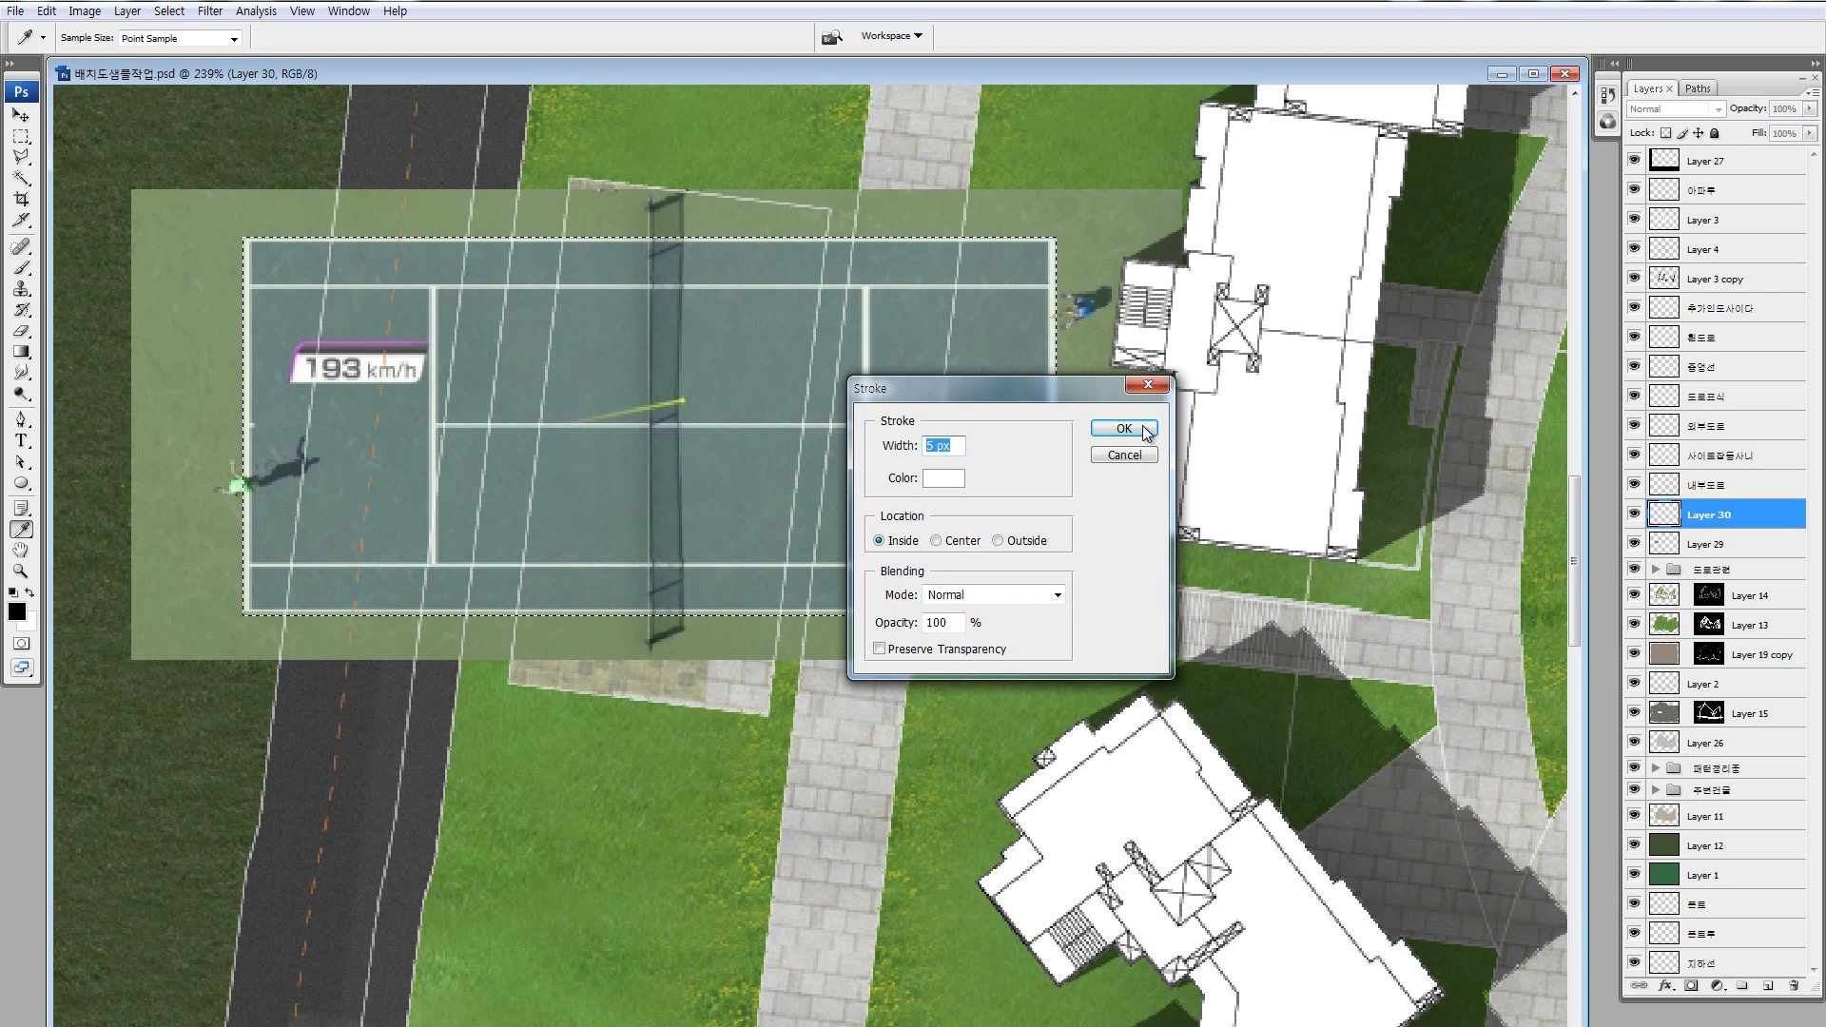
text(43)
click(1096, 434)
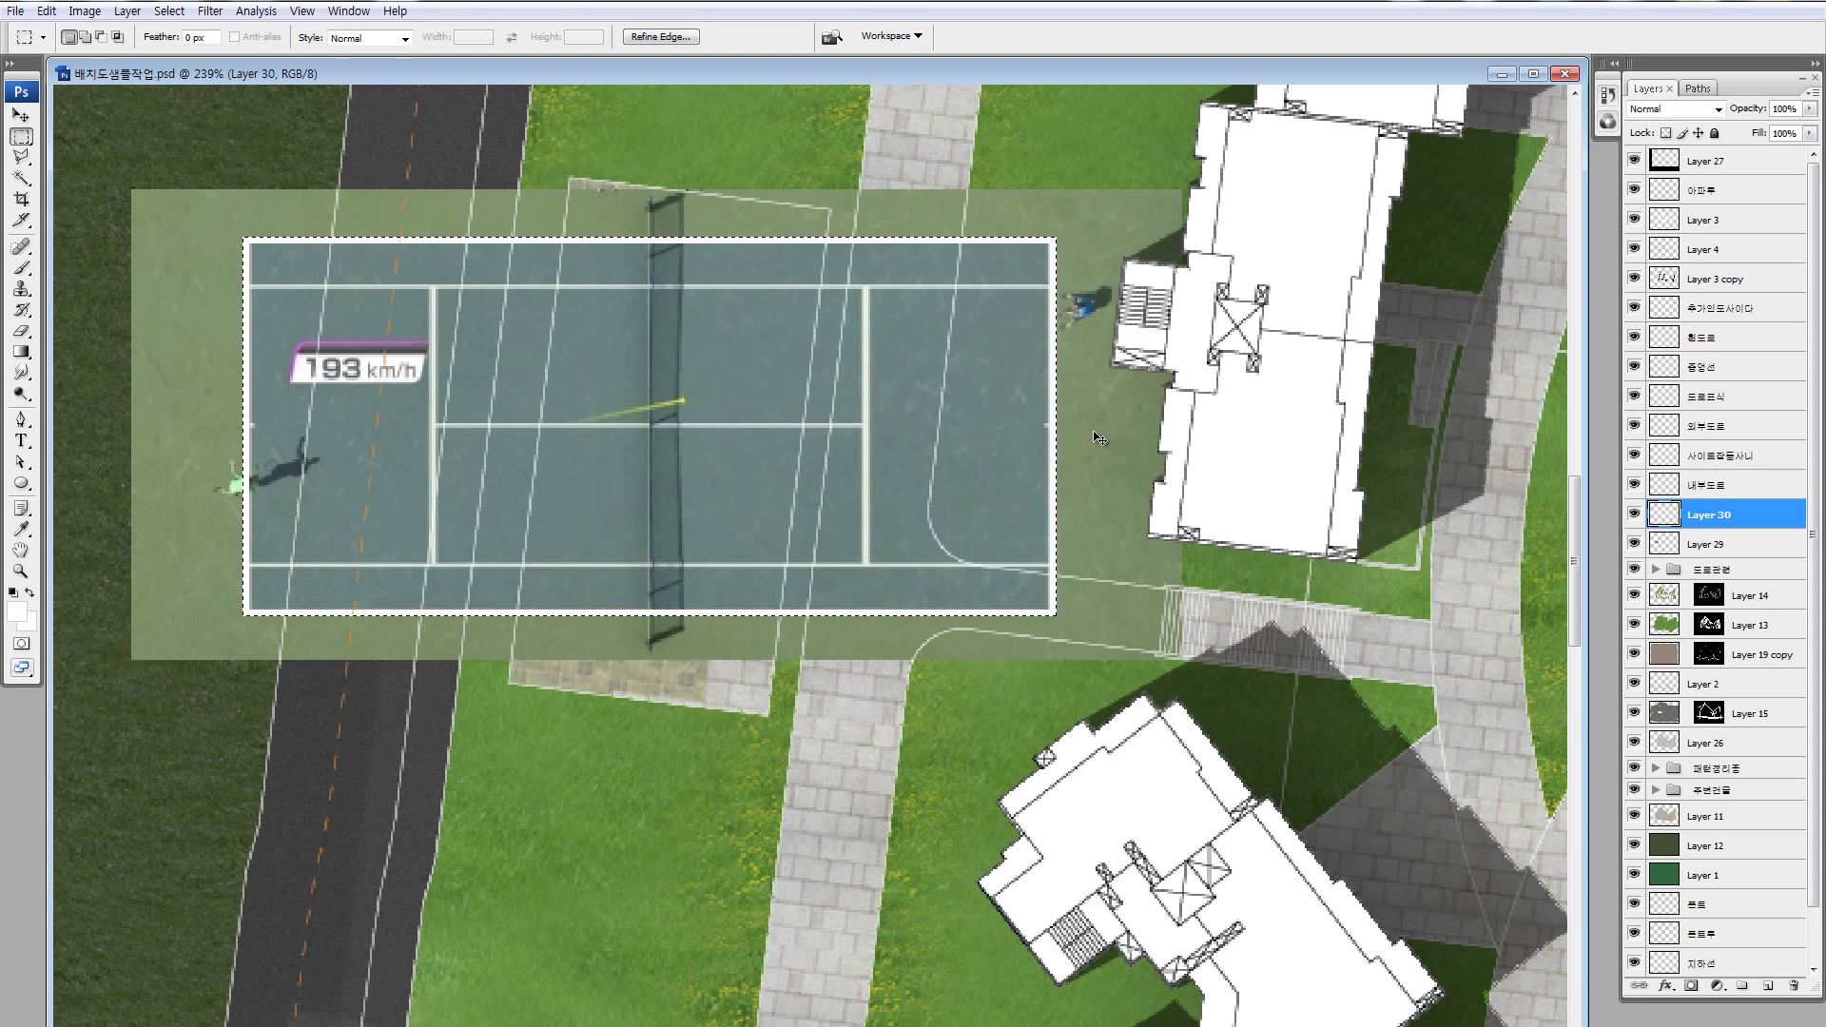
- Draw a white service line by filling a thin marquee strip across the court
click(407, 334)
drag(245, 287, 1054, 424)
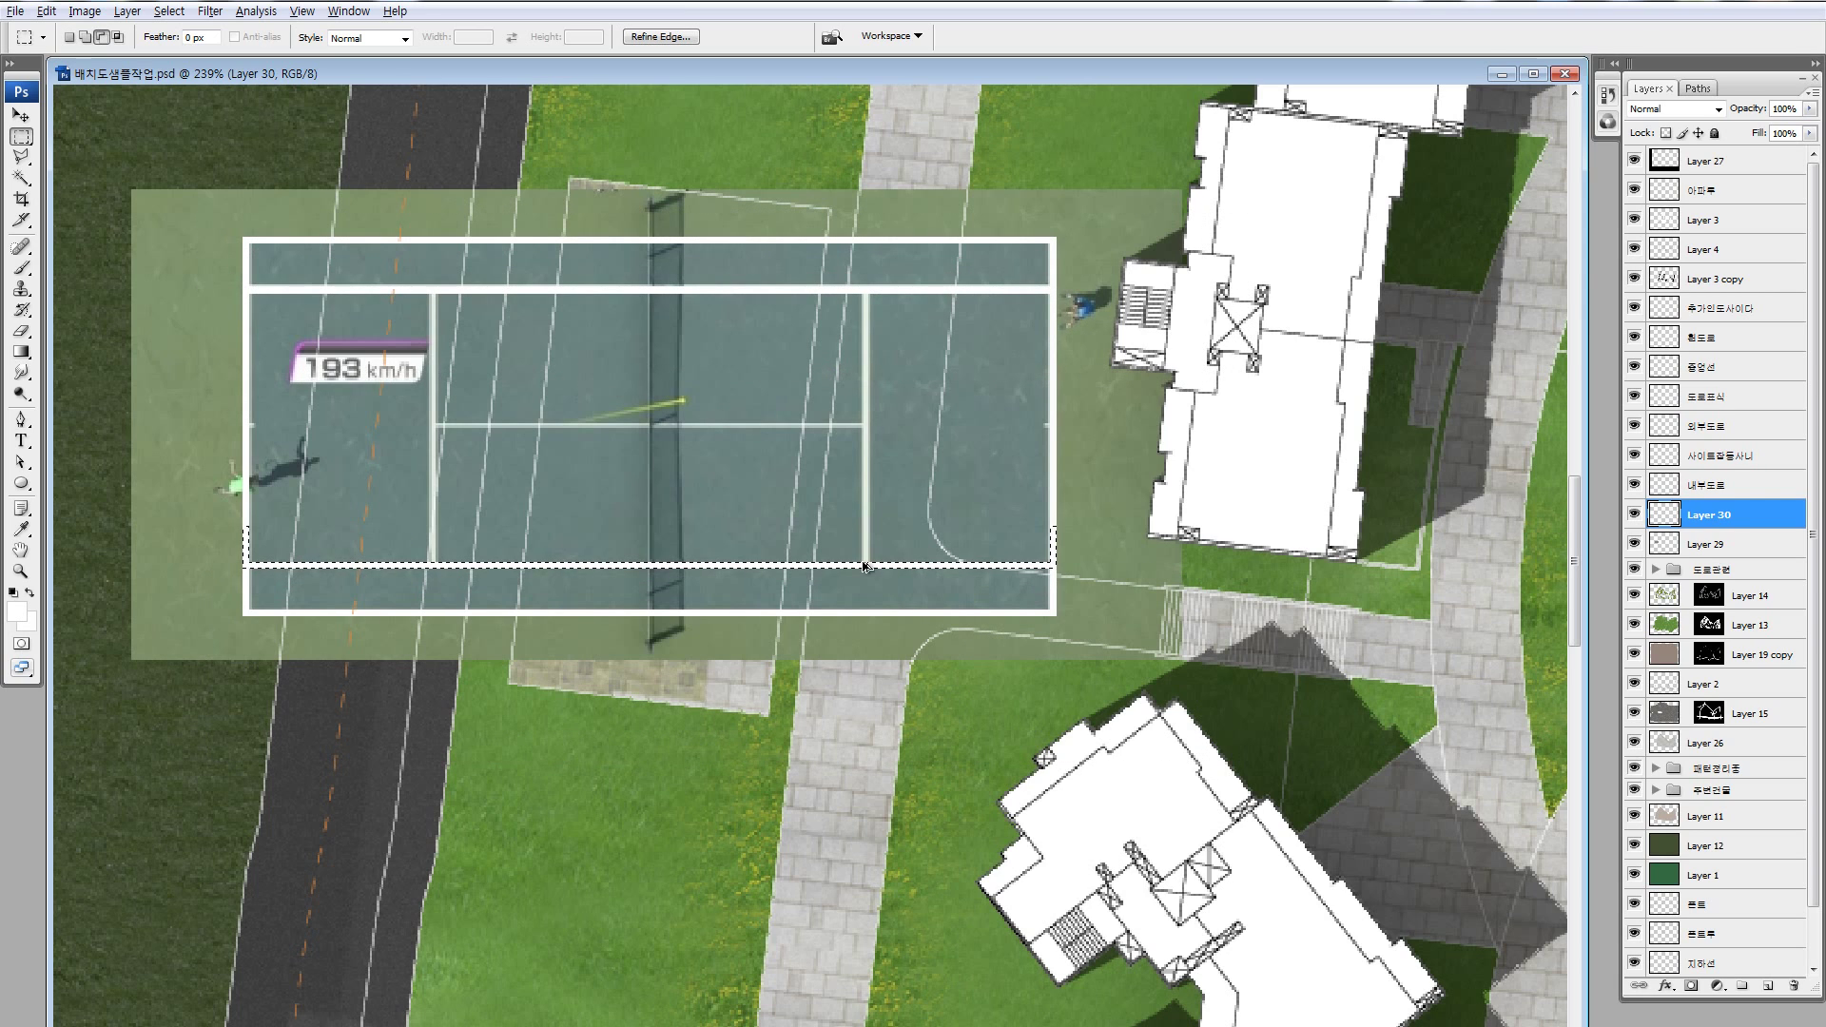
drag(1054, 568, 245, 528)
click(249, 283)
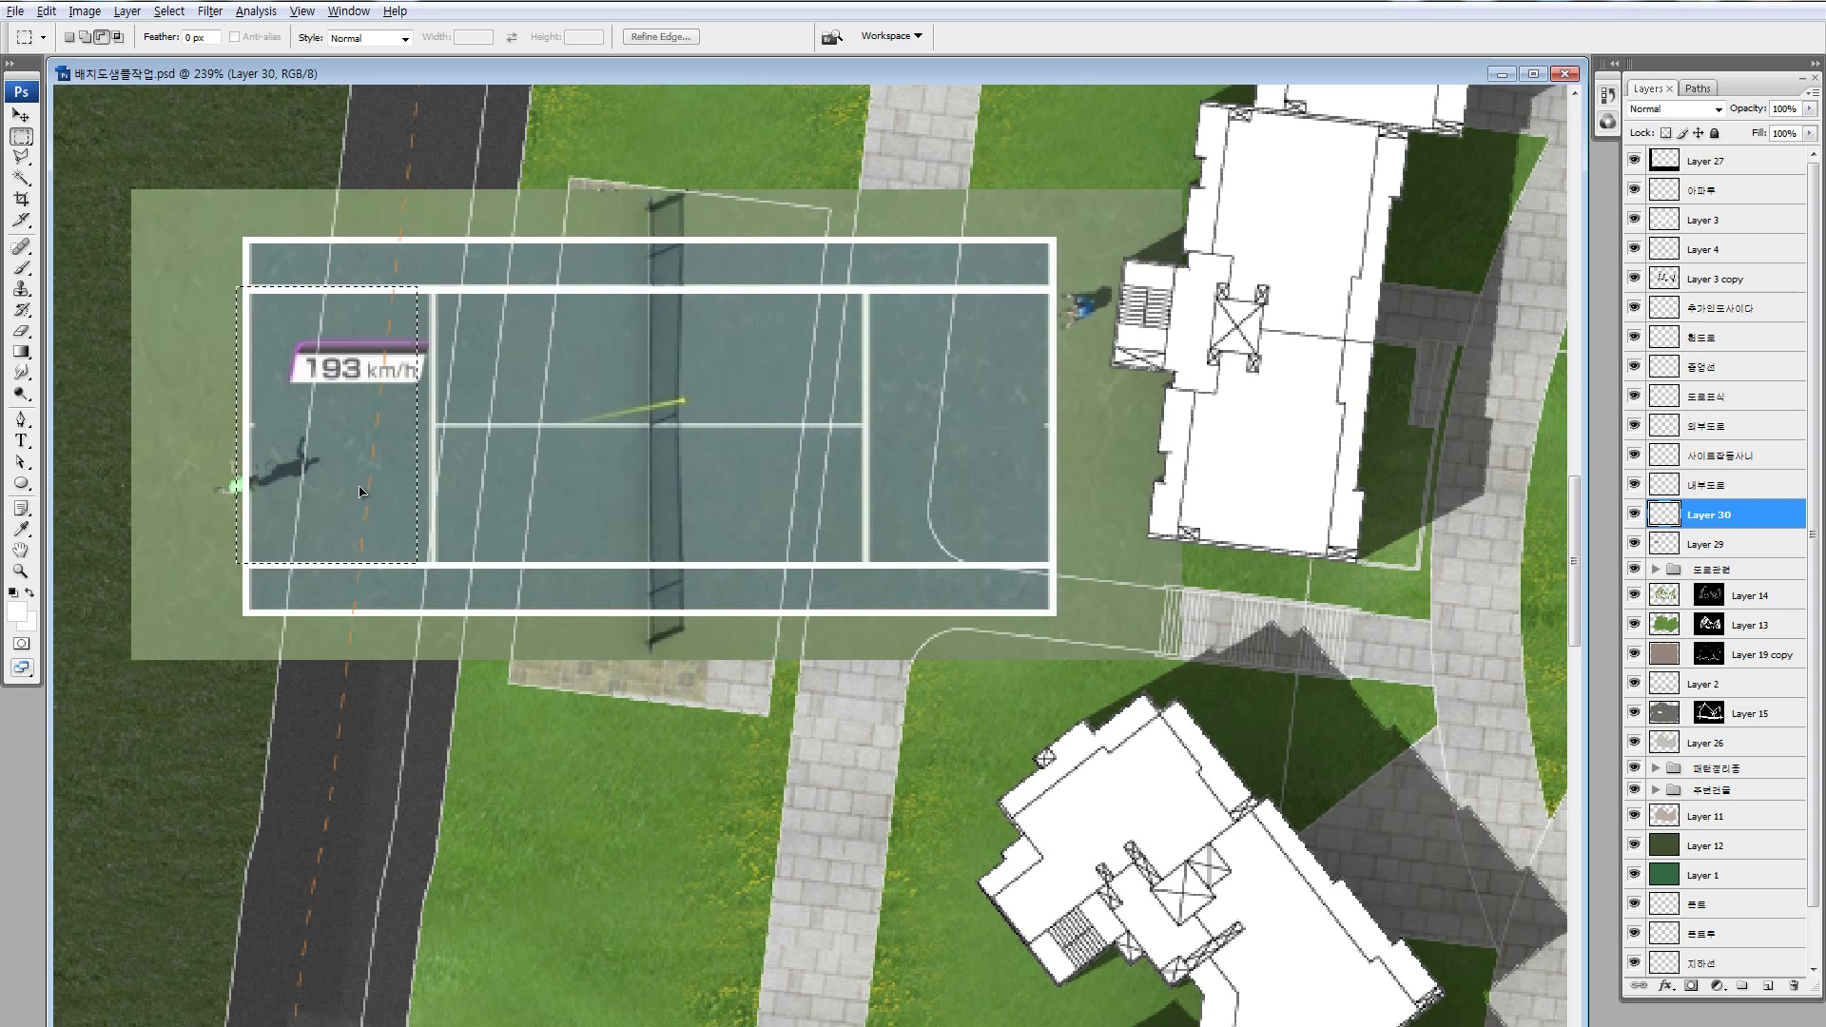
drag(307, 492, 884, 479)
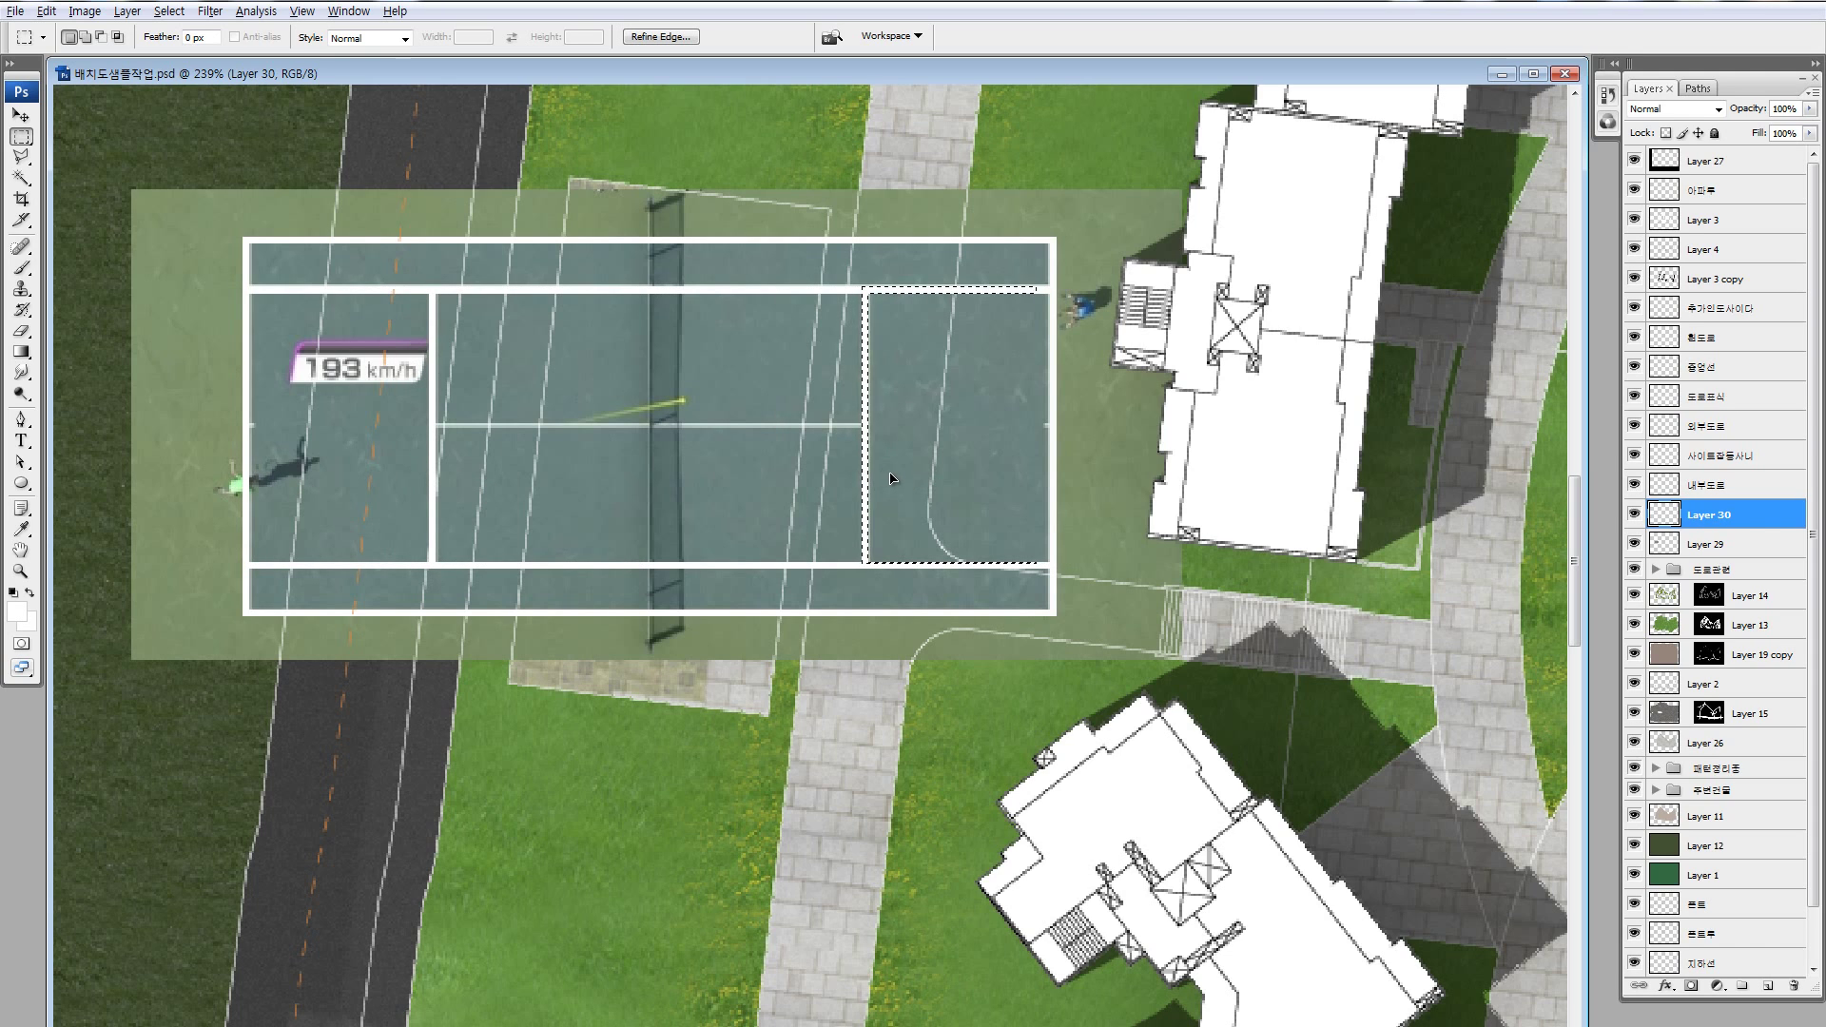
drag(913, 282, 1183, 669)
key(alt+BackSpace)
key(ctrl+d)
- Fill a white centre service line and erase its excess past the service line
mouse_move(930, 273)
mouse_down()
mouse_move(970, 270)
mouse_move(904, 434)
mouse_up()
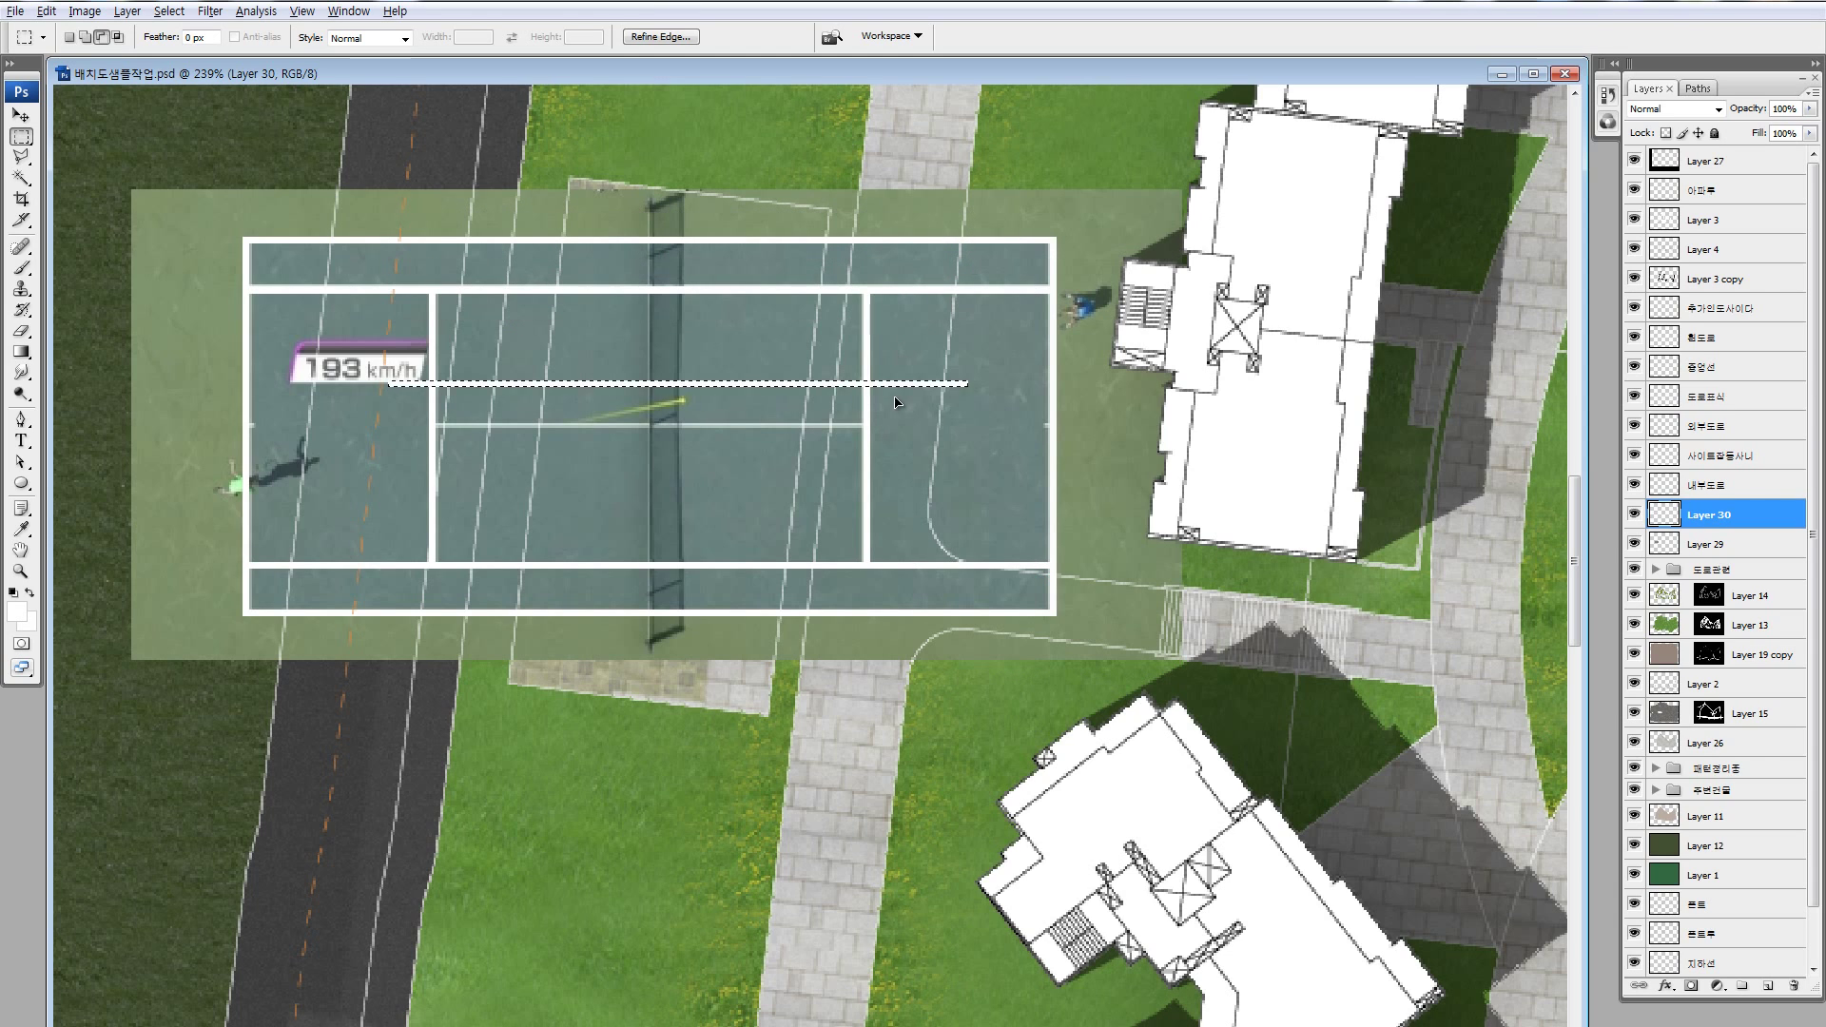
key(alt+BackSpace)
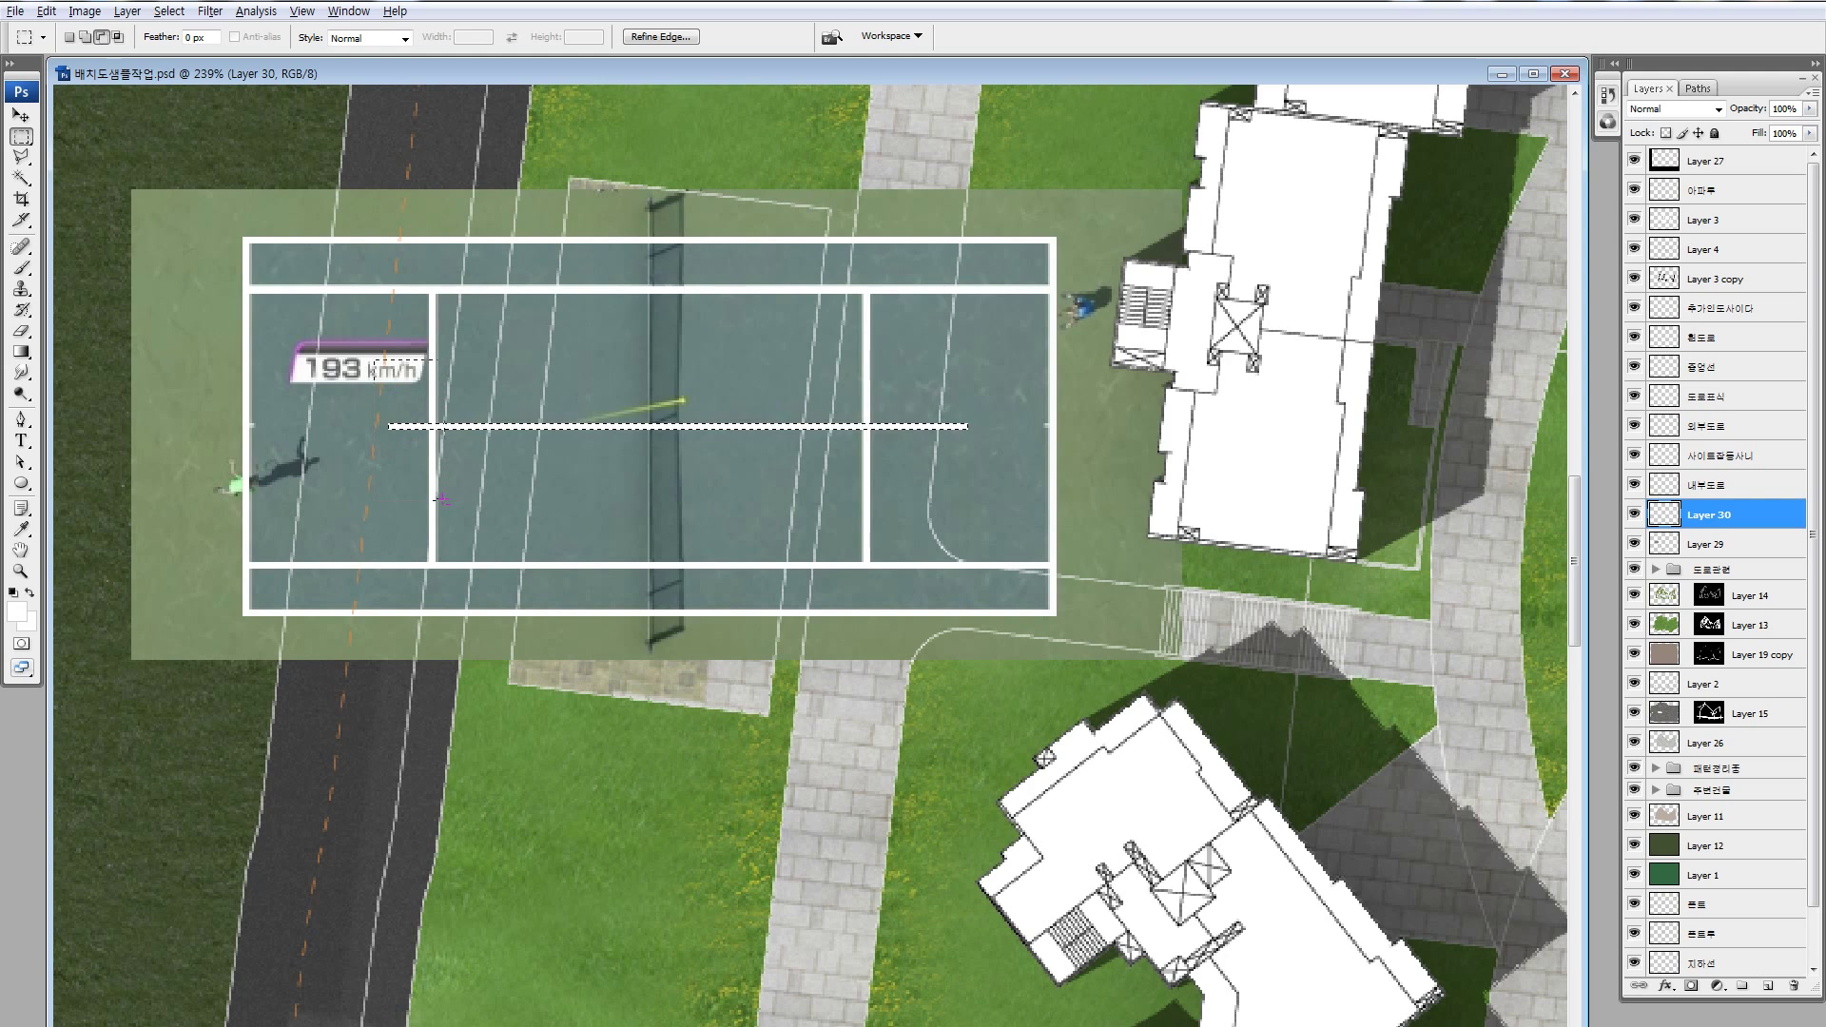
drag(431, 501, 433, 503)
drag(864, 409, 963, 437)
key(Delete)
key(ctrl+d)
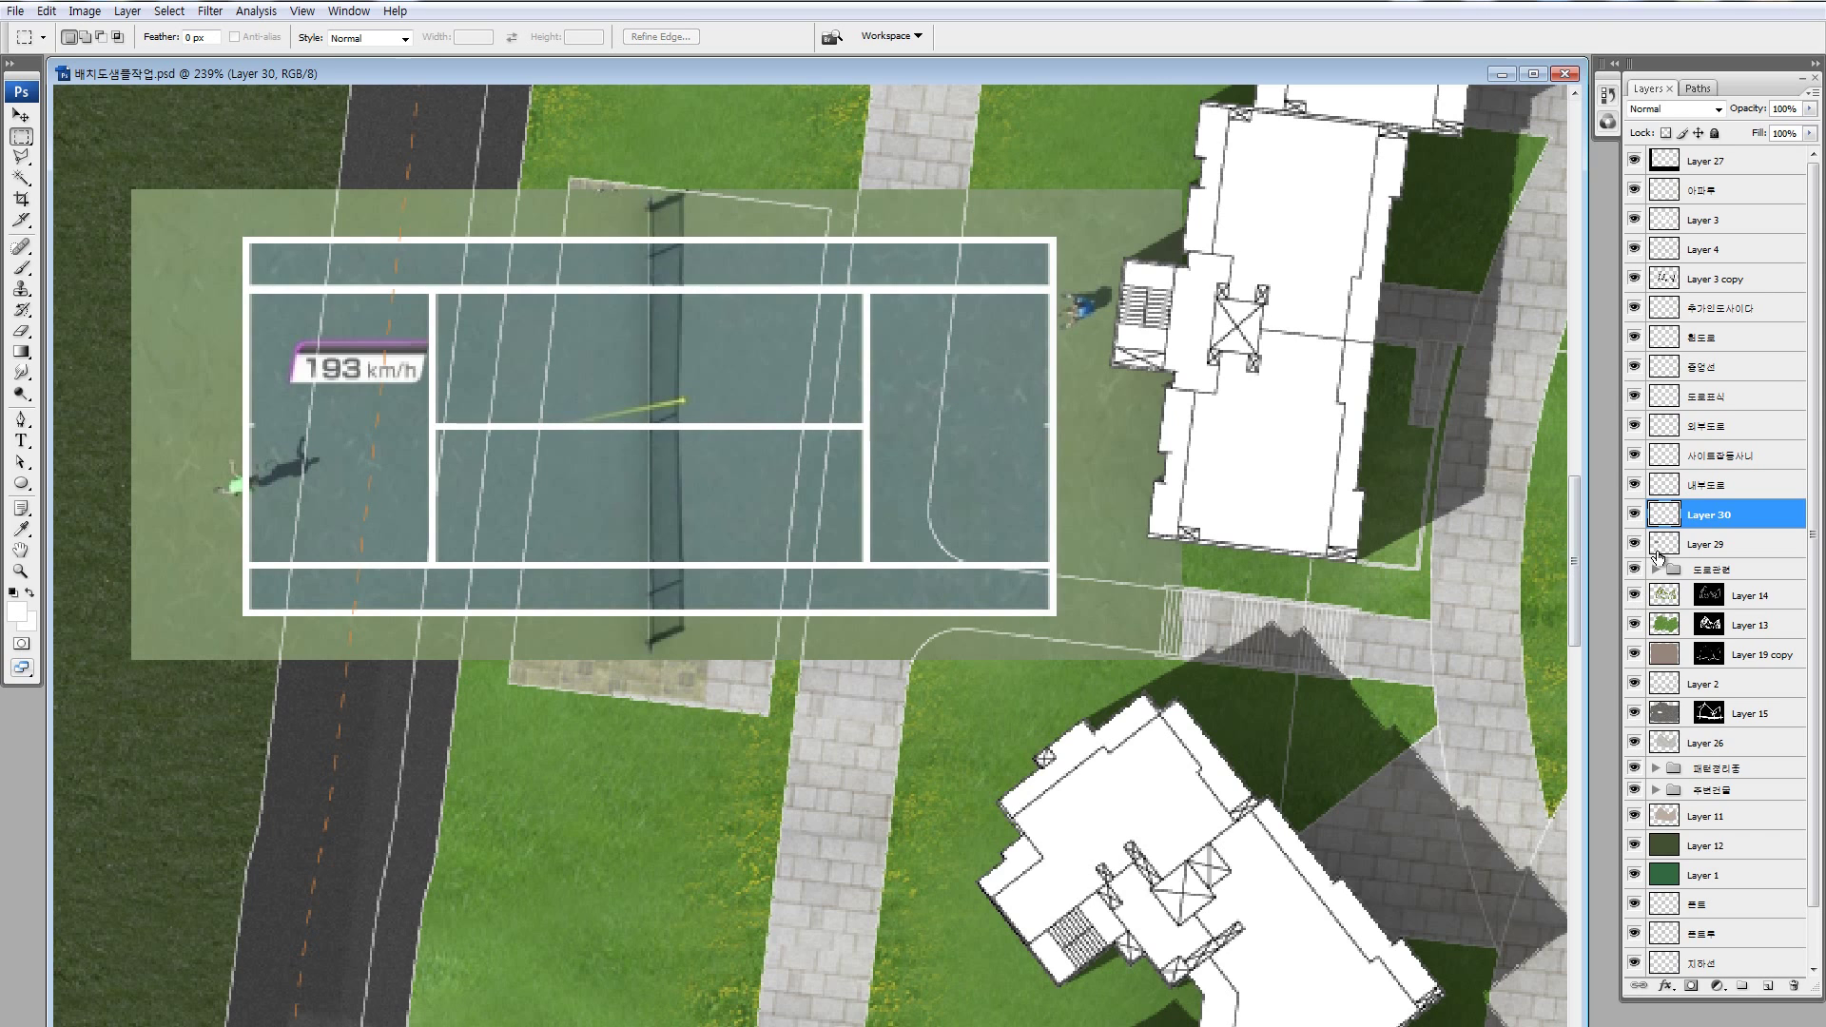
- Delete the court photo Layer 29 and free-transform the court lines on Layer 30
click(1660, 544)
click(1634, 544)
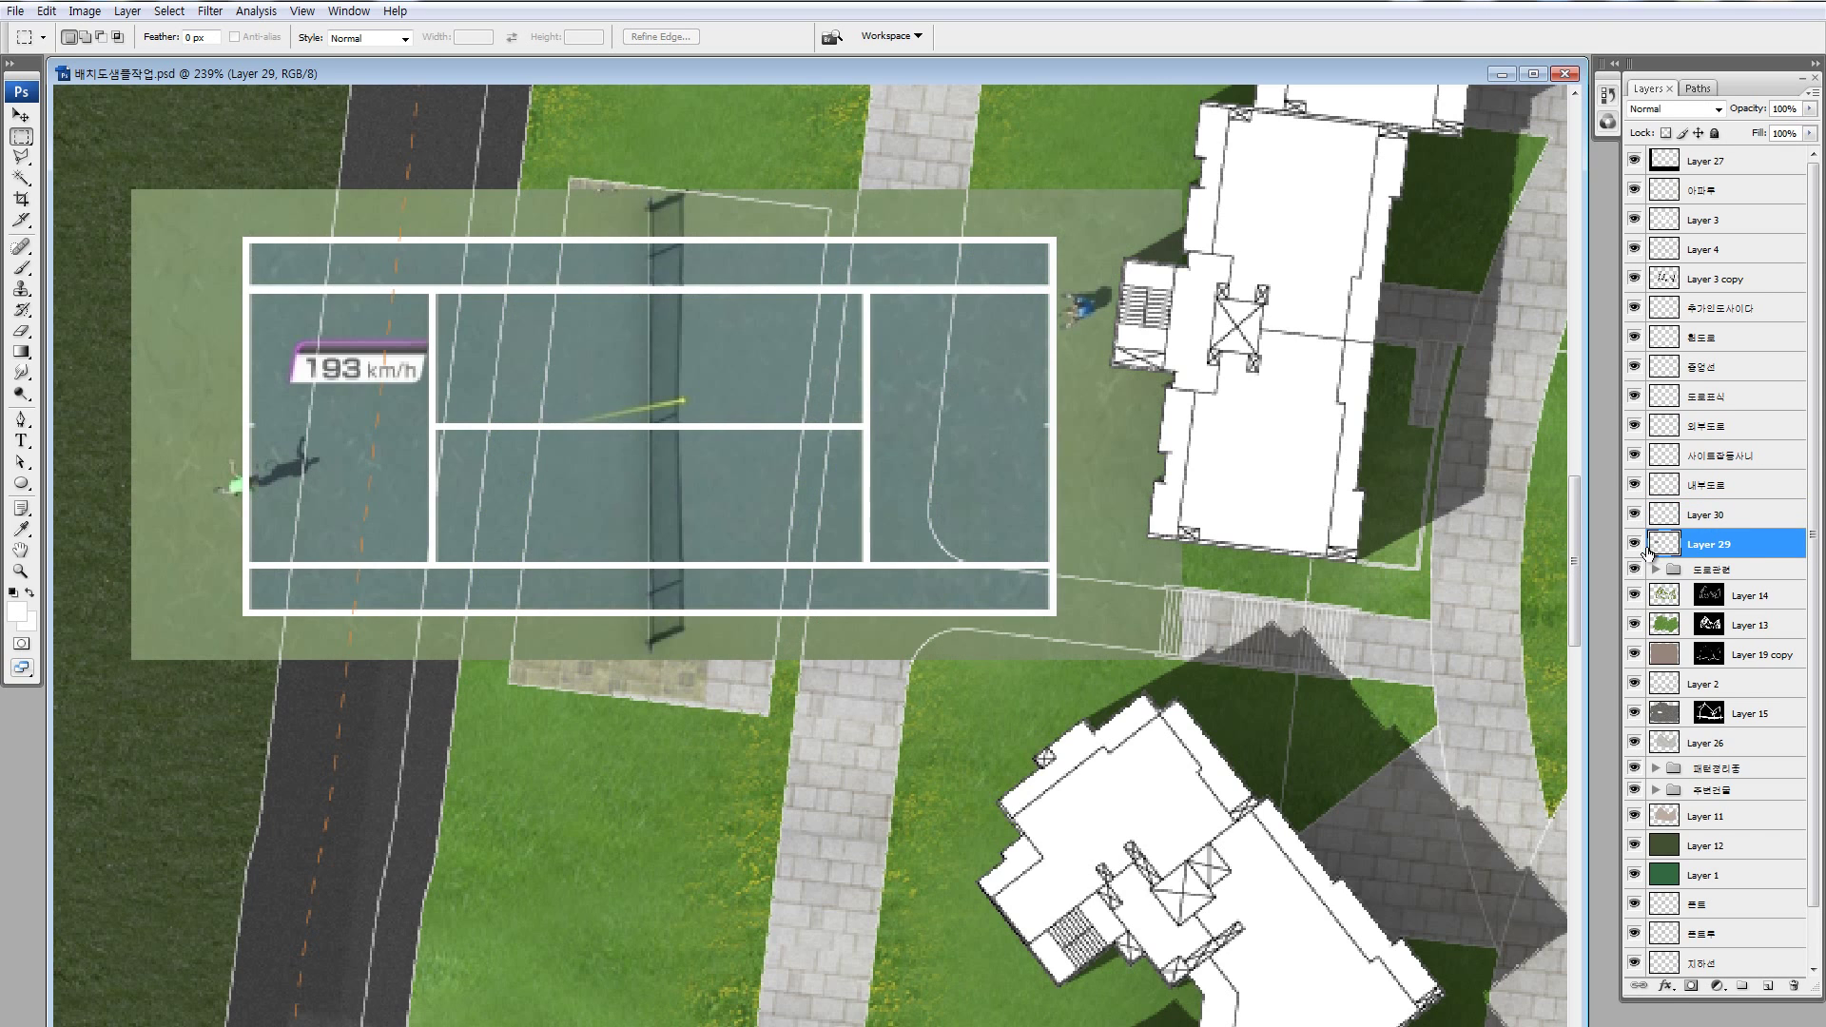
key(Delete)
click(1634, 515)
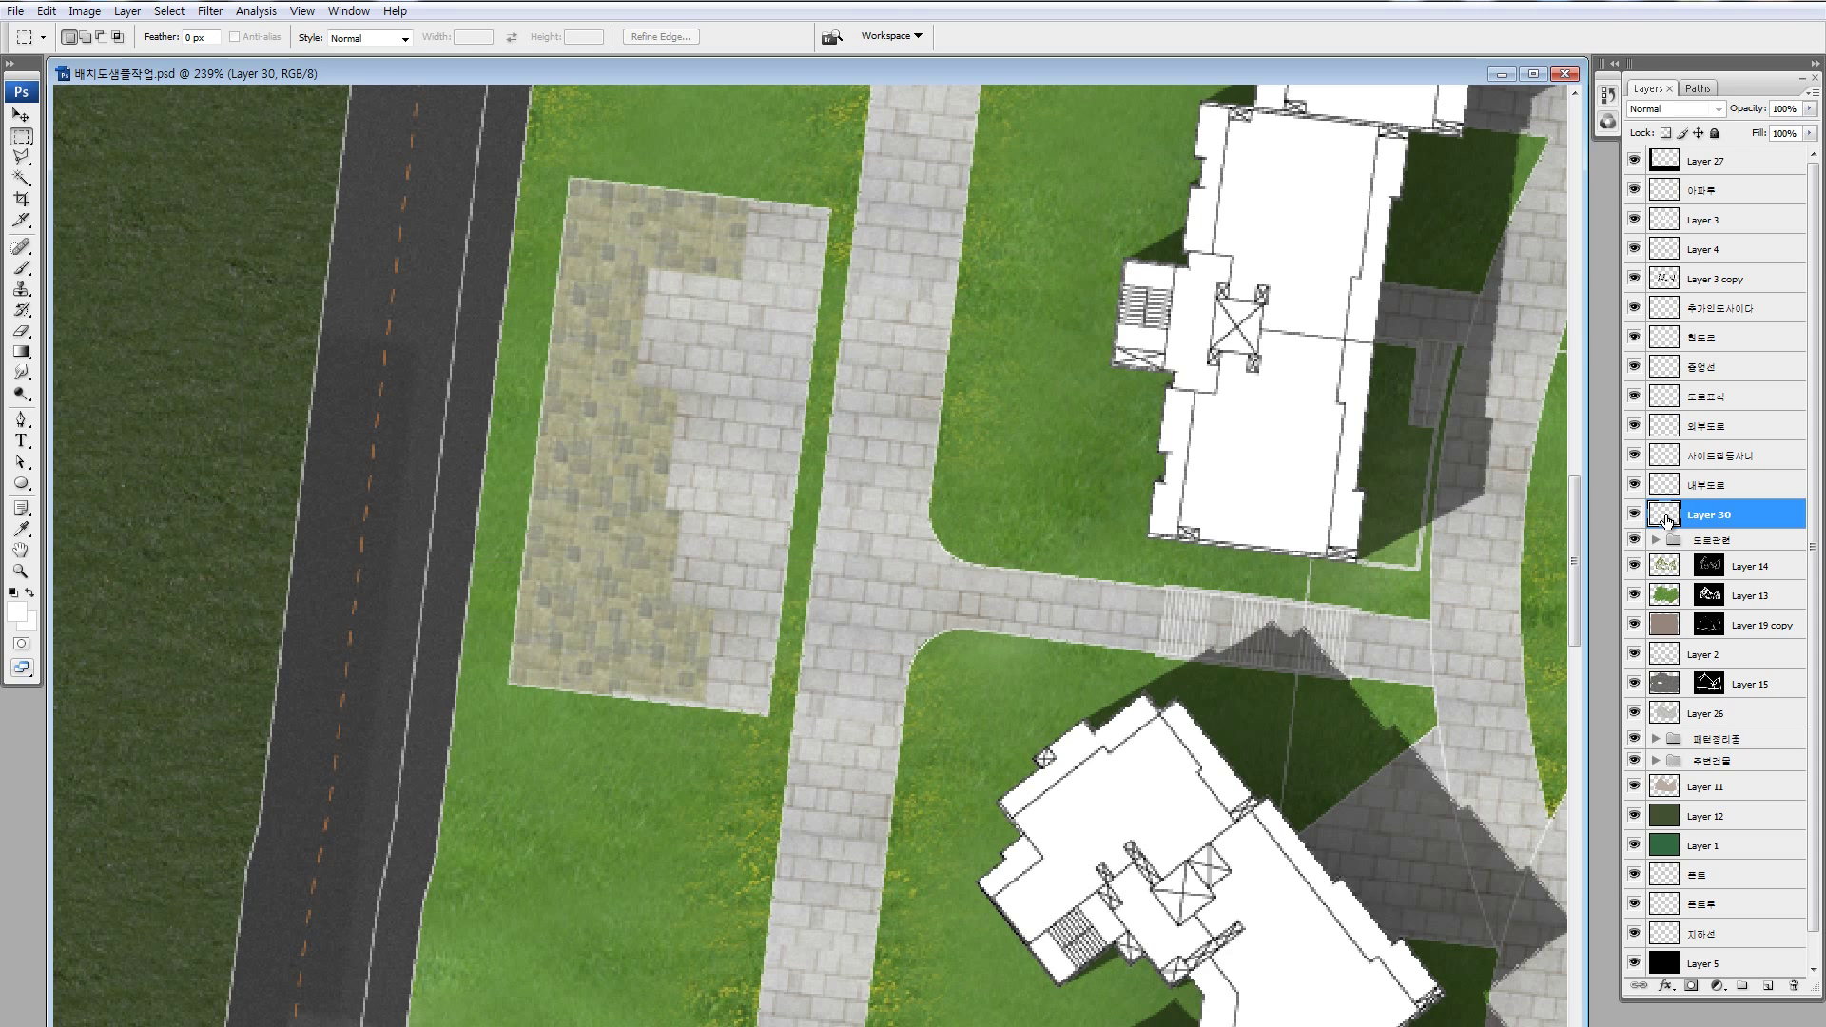
key(ctrl+t)
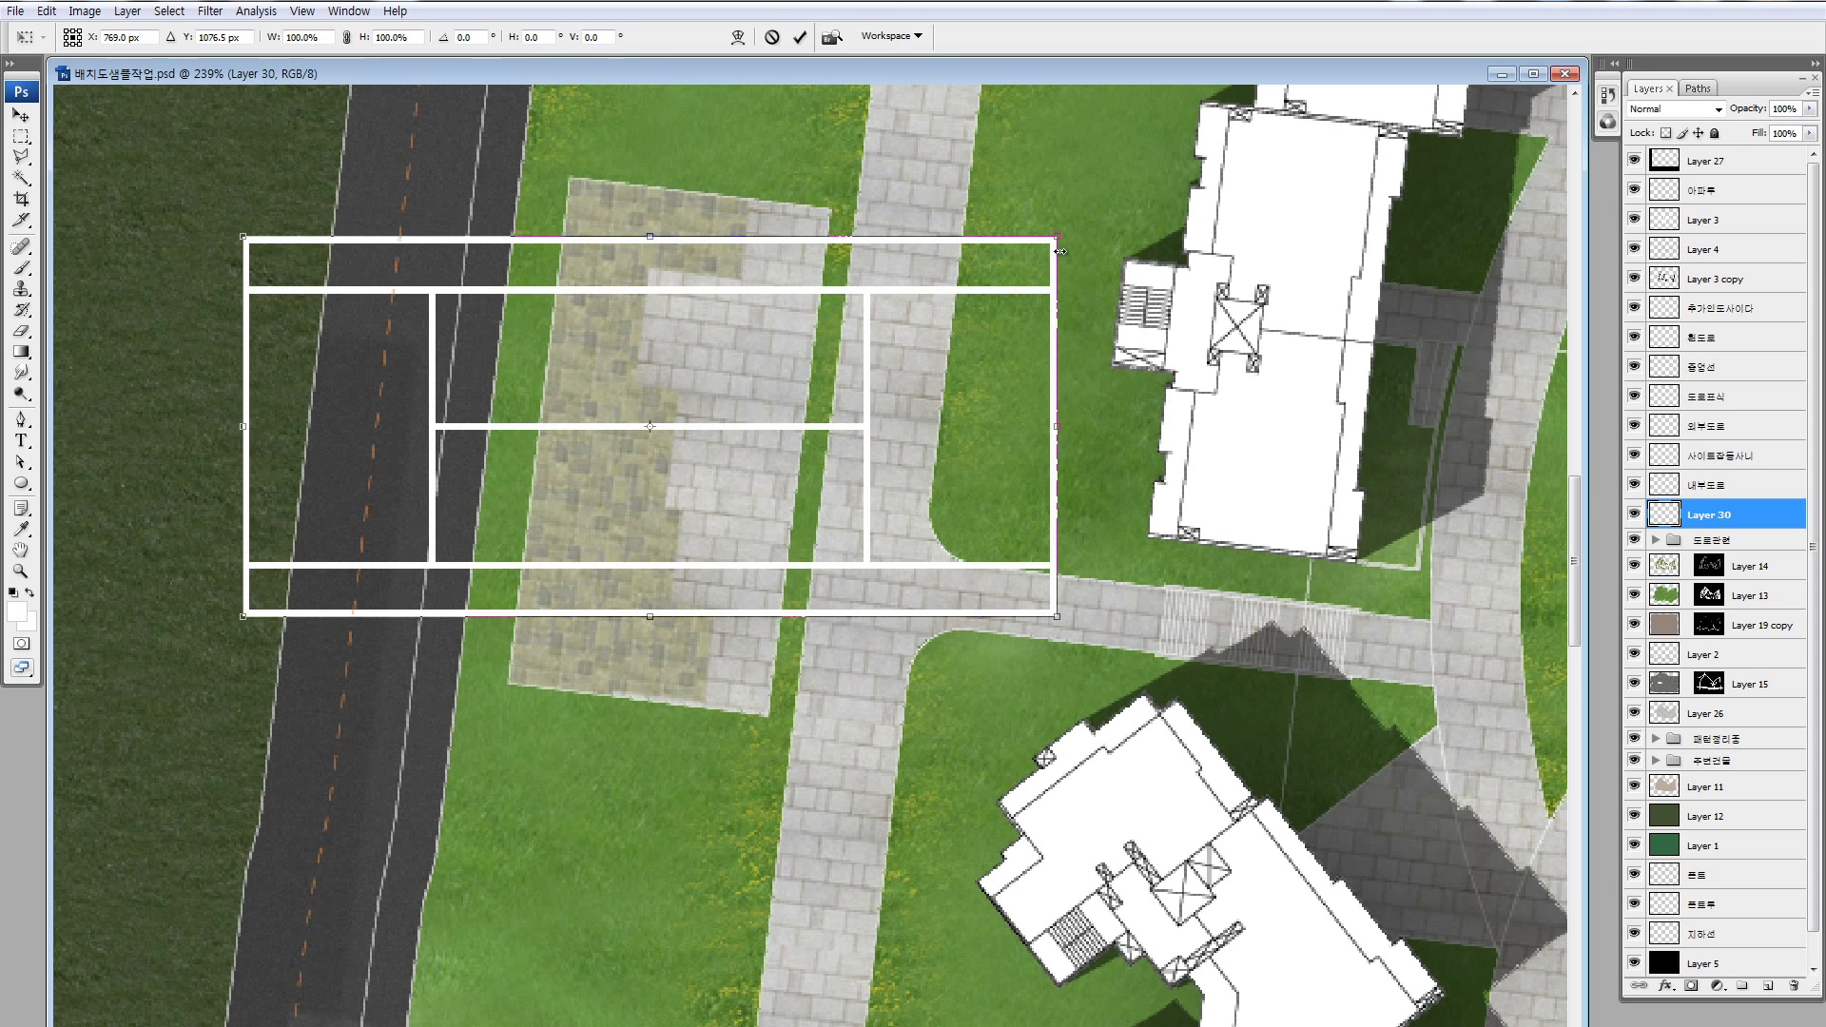
key(Return)
- Duplicate the court line drawing twice, stacking two copies below the first court
key(m)
key(ctrl+minus)
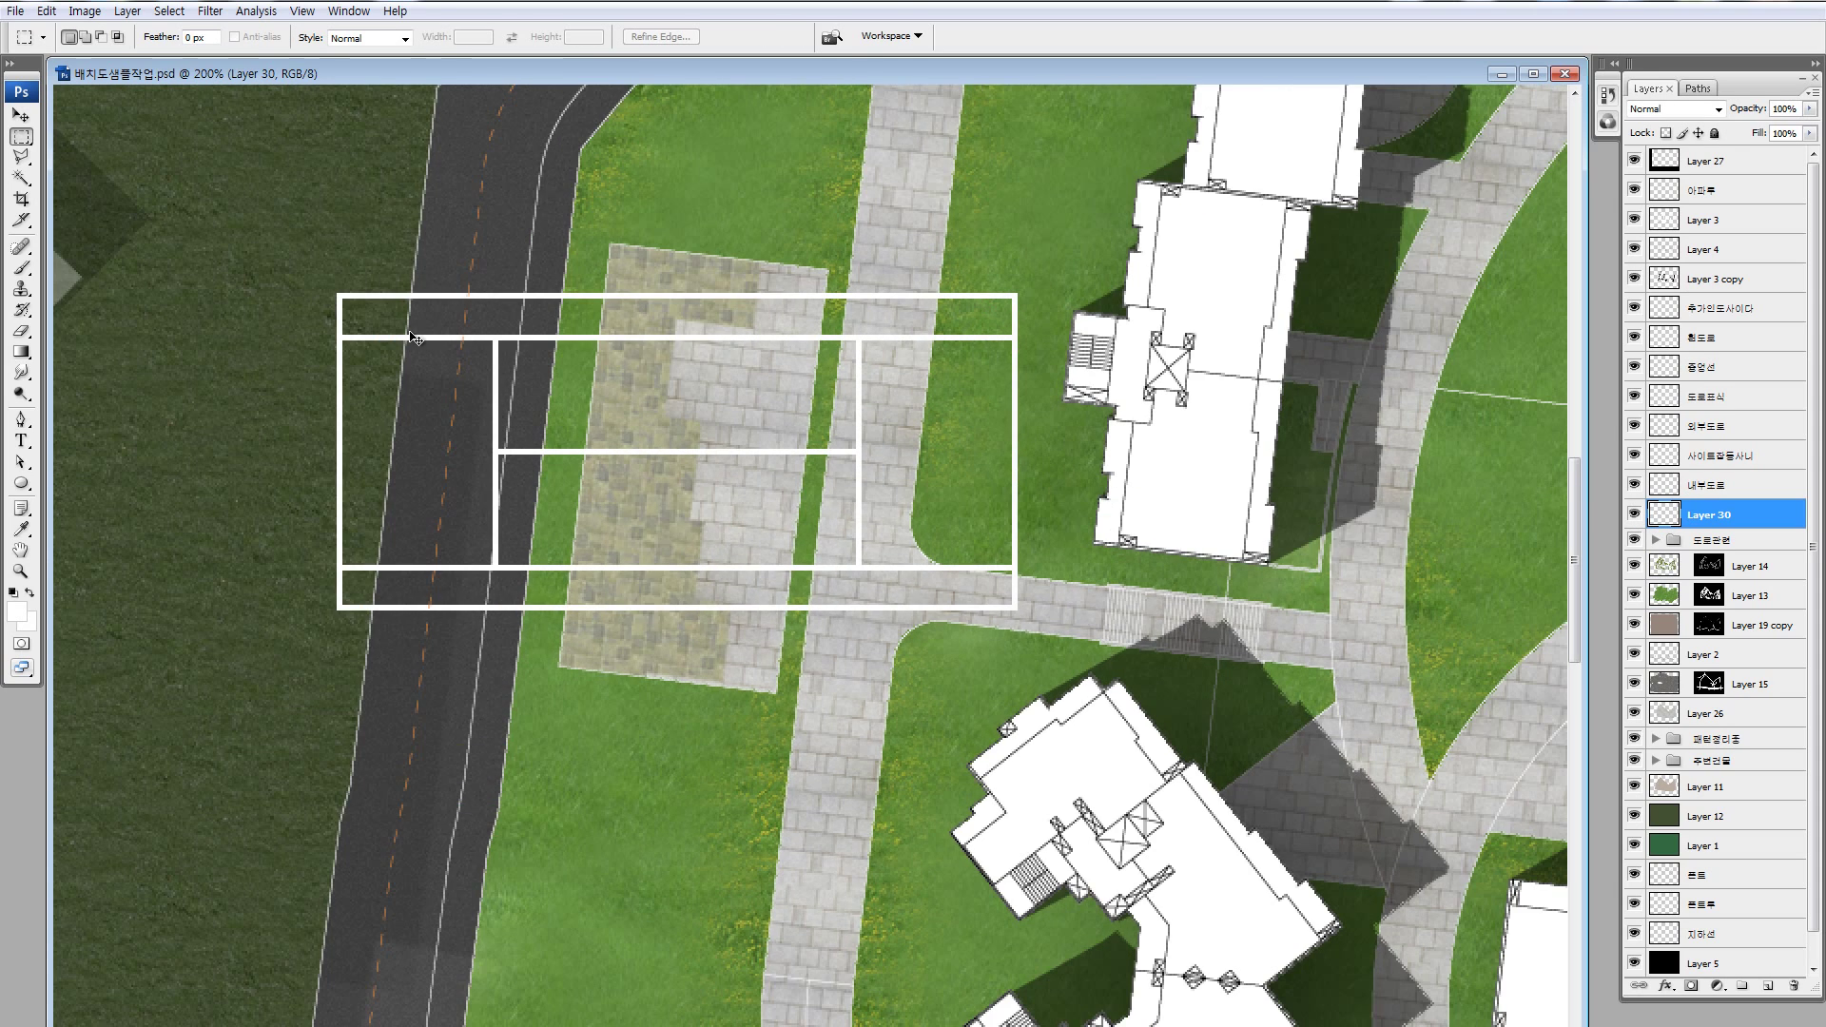
key(ctrl+minus)
ctrl+click(1664, 515)
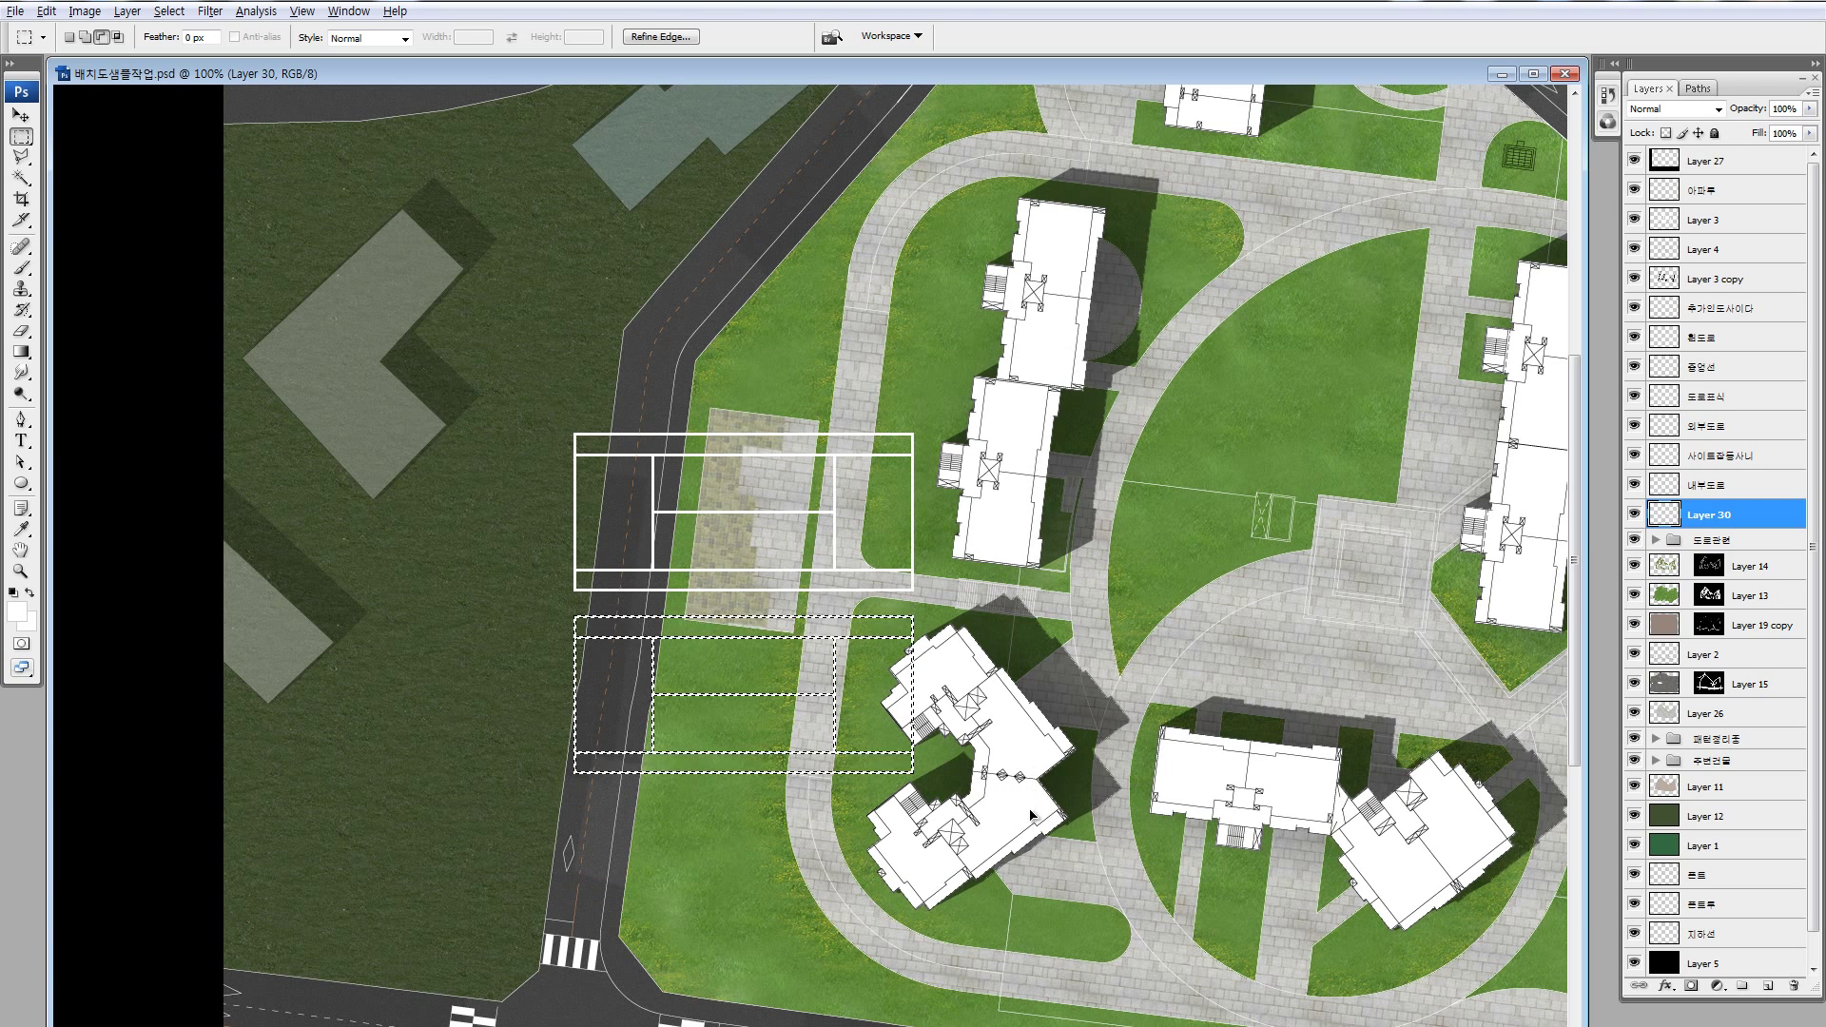
drag(894, 603, 1033, 825)
drag(942, 756, 942, 968)
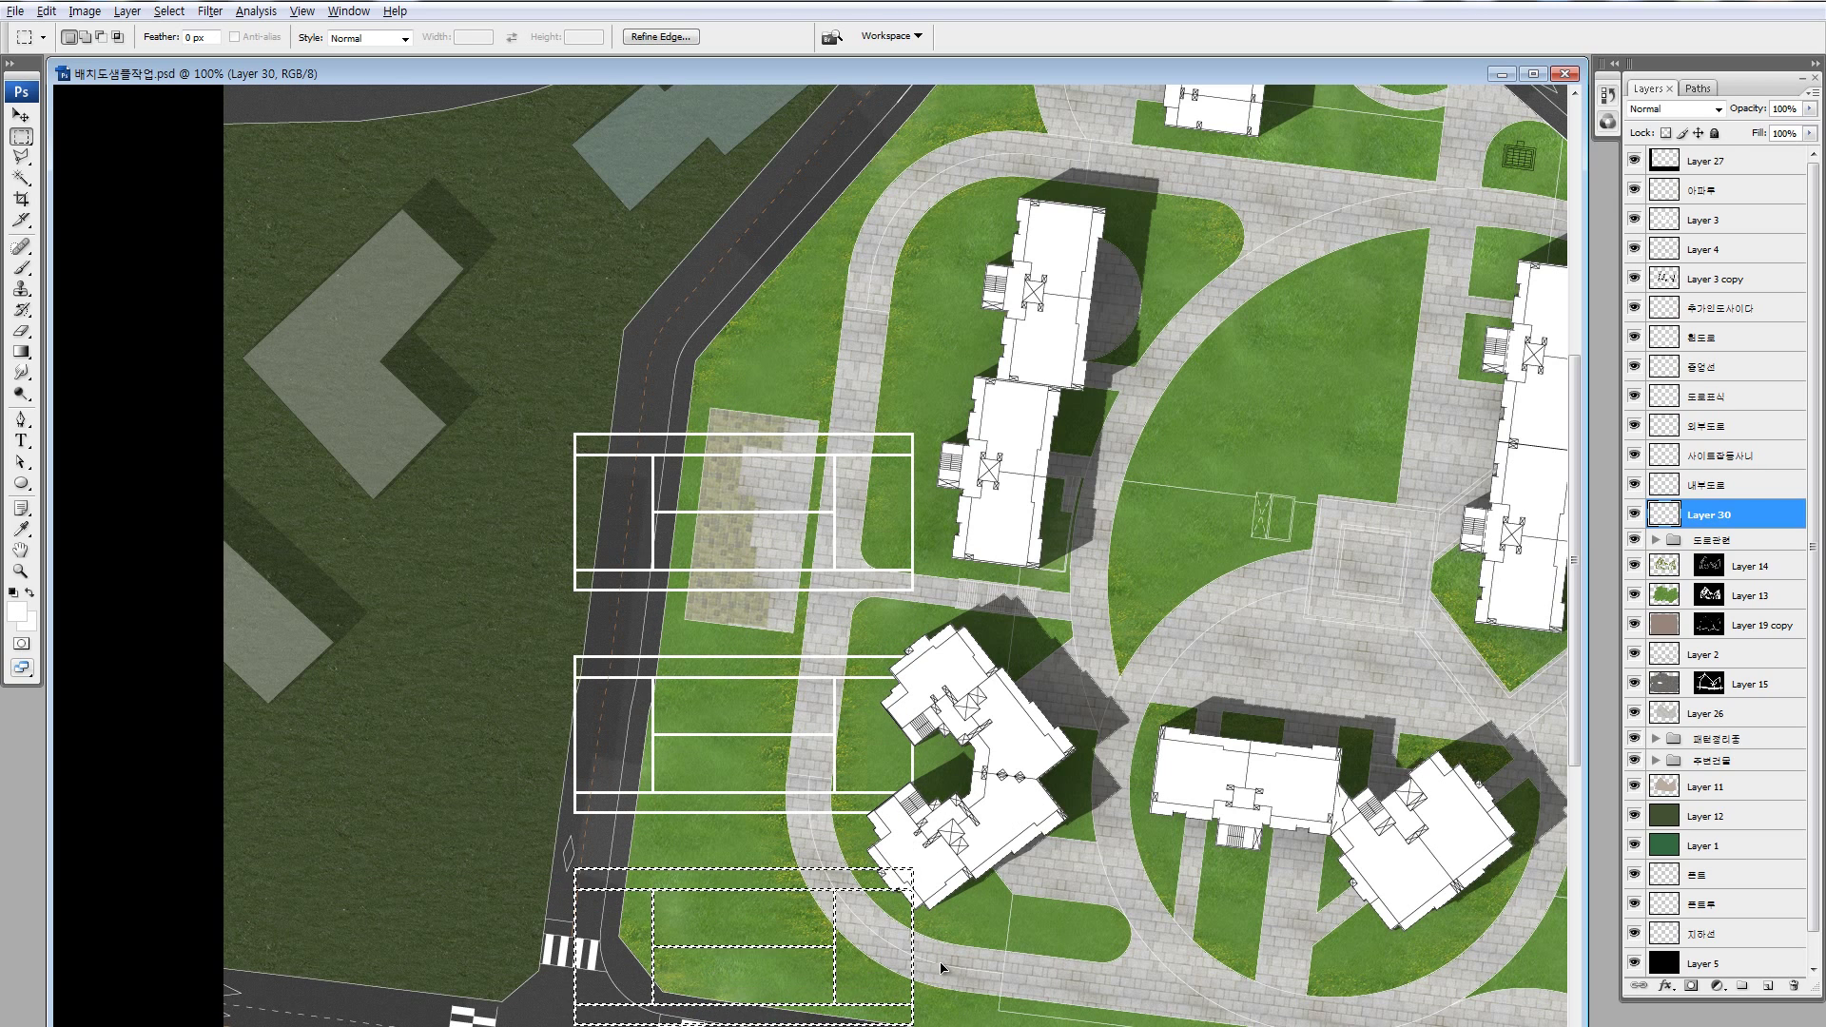
- Marquee a rectangle enclosing all three court line sets on Layer 30
scroll(873, 709, down, 5)
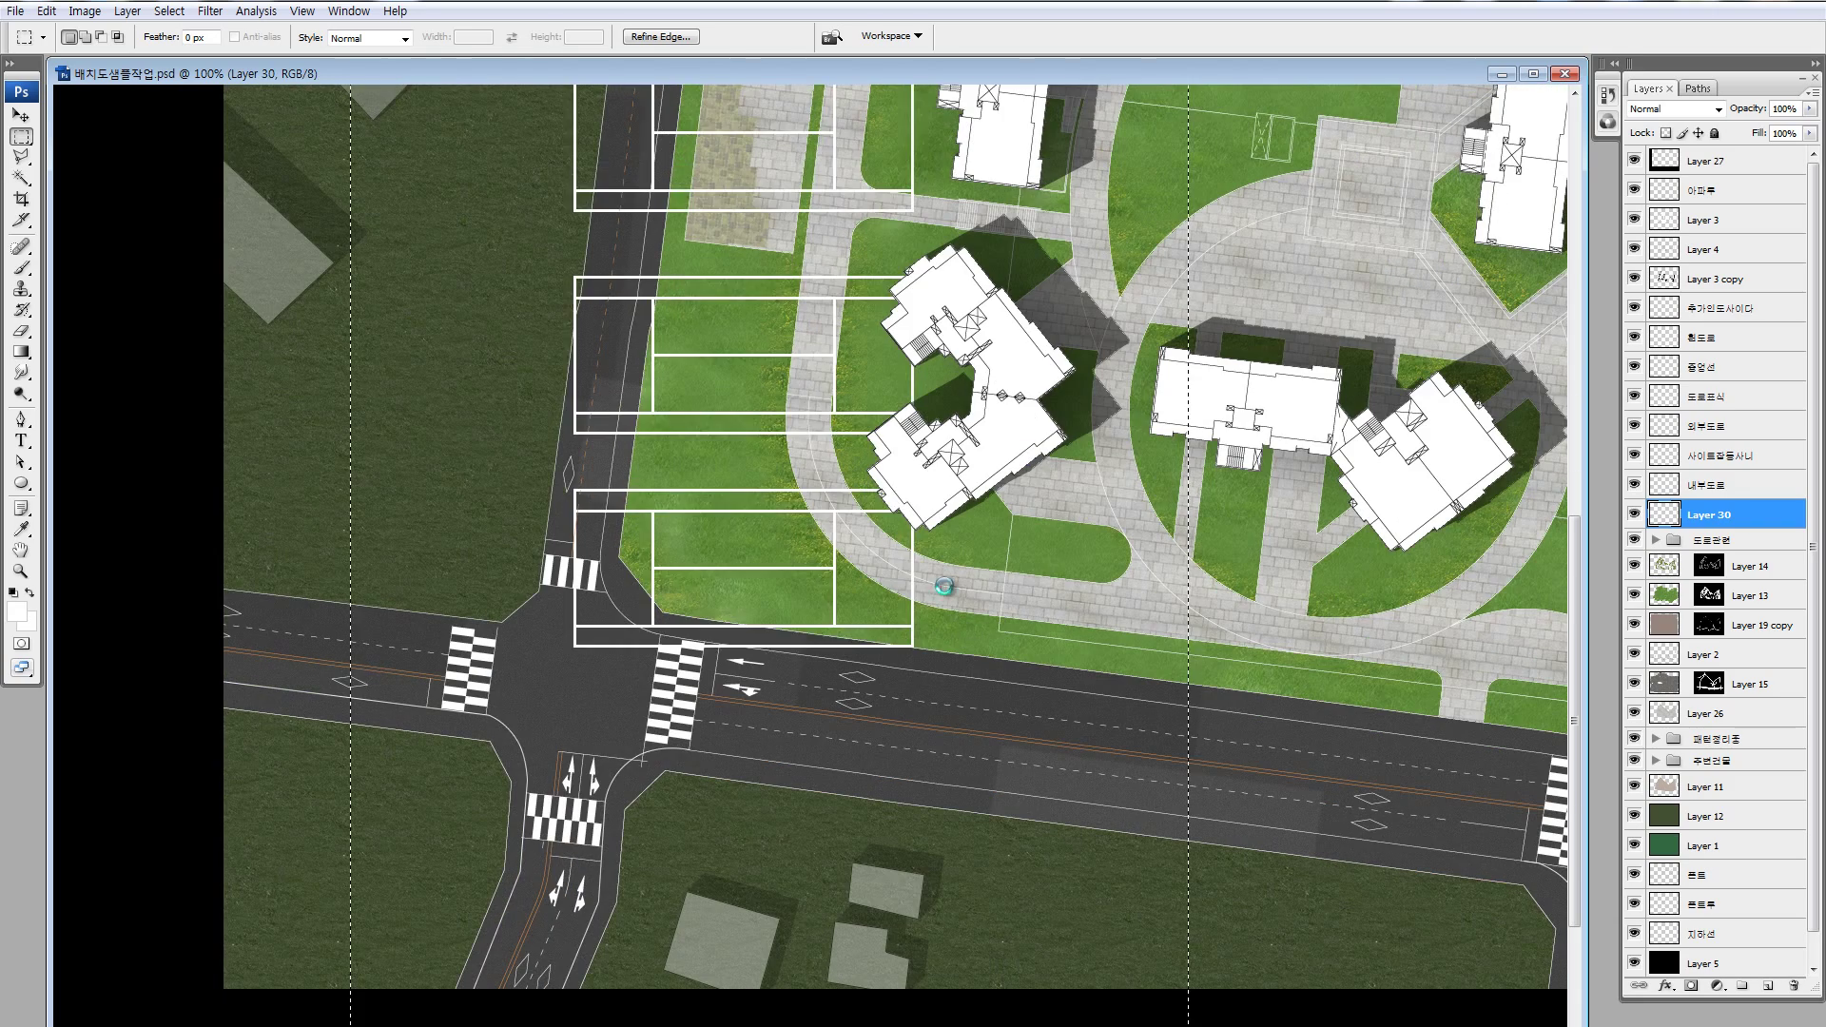
drag(866, 679, 875, 738)
ctrl+click(1663, 514)
scroll(538, 193, up, 3)
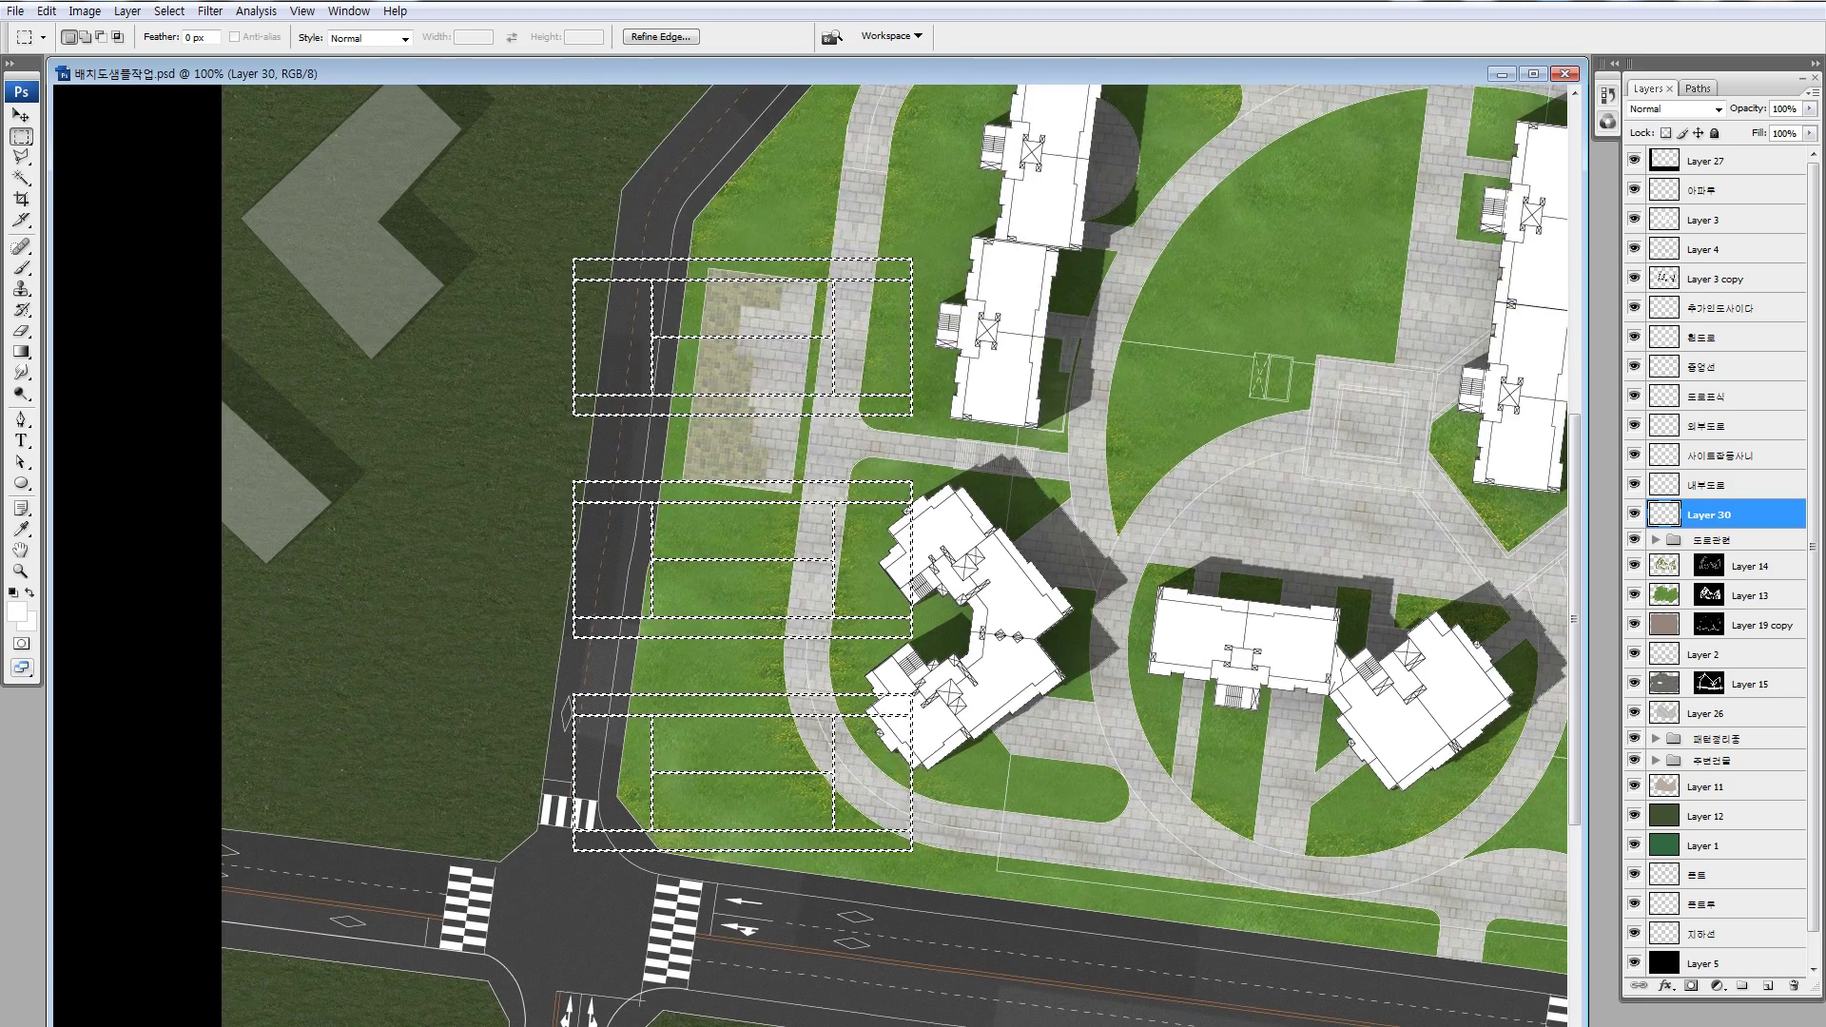
drag(535, 182, 650, 374)
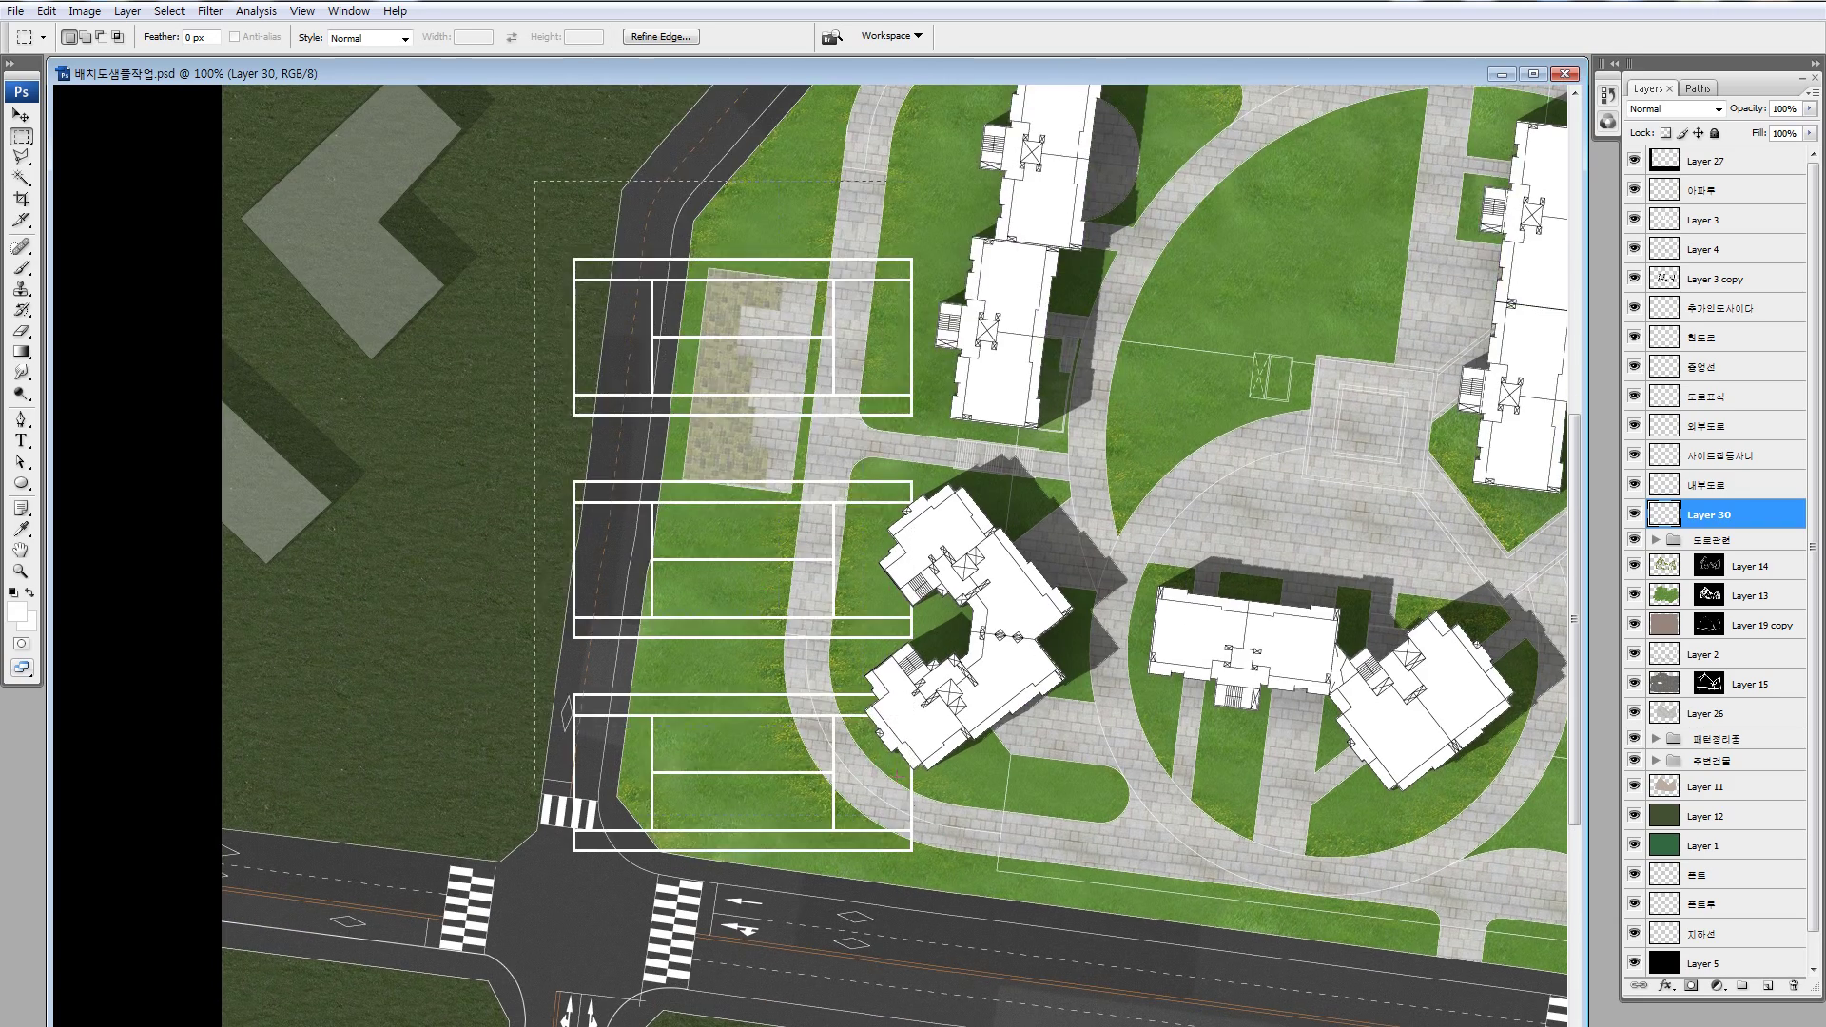
drag(964, 913, 951, 921)
- Scale the three courts to about 38%, rotate them about 7°, and move them onto the lot
key(ctrl+t)
mouse_move(738, 725)
mouse_down()
mouse_move(615, 414)
mouse_move(758, 451)
mouse_up()
key(ctrl+plus)
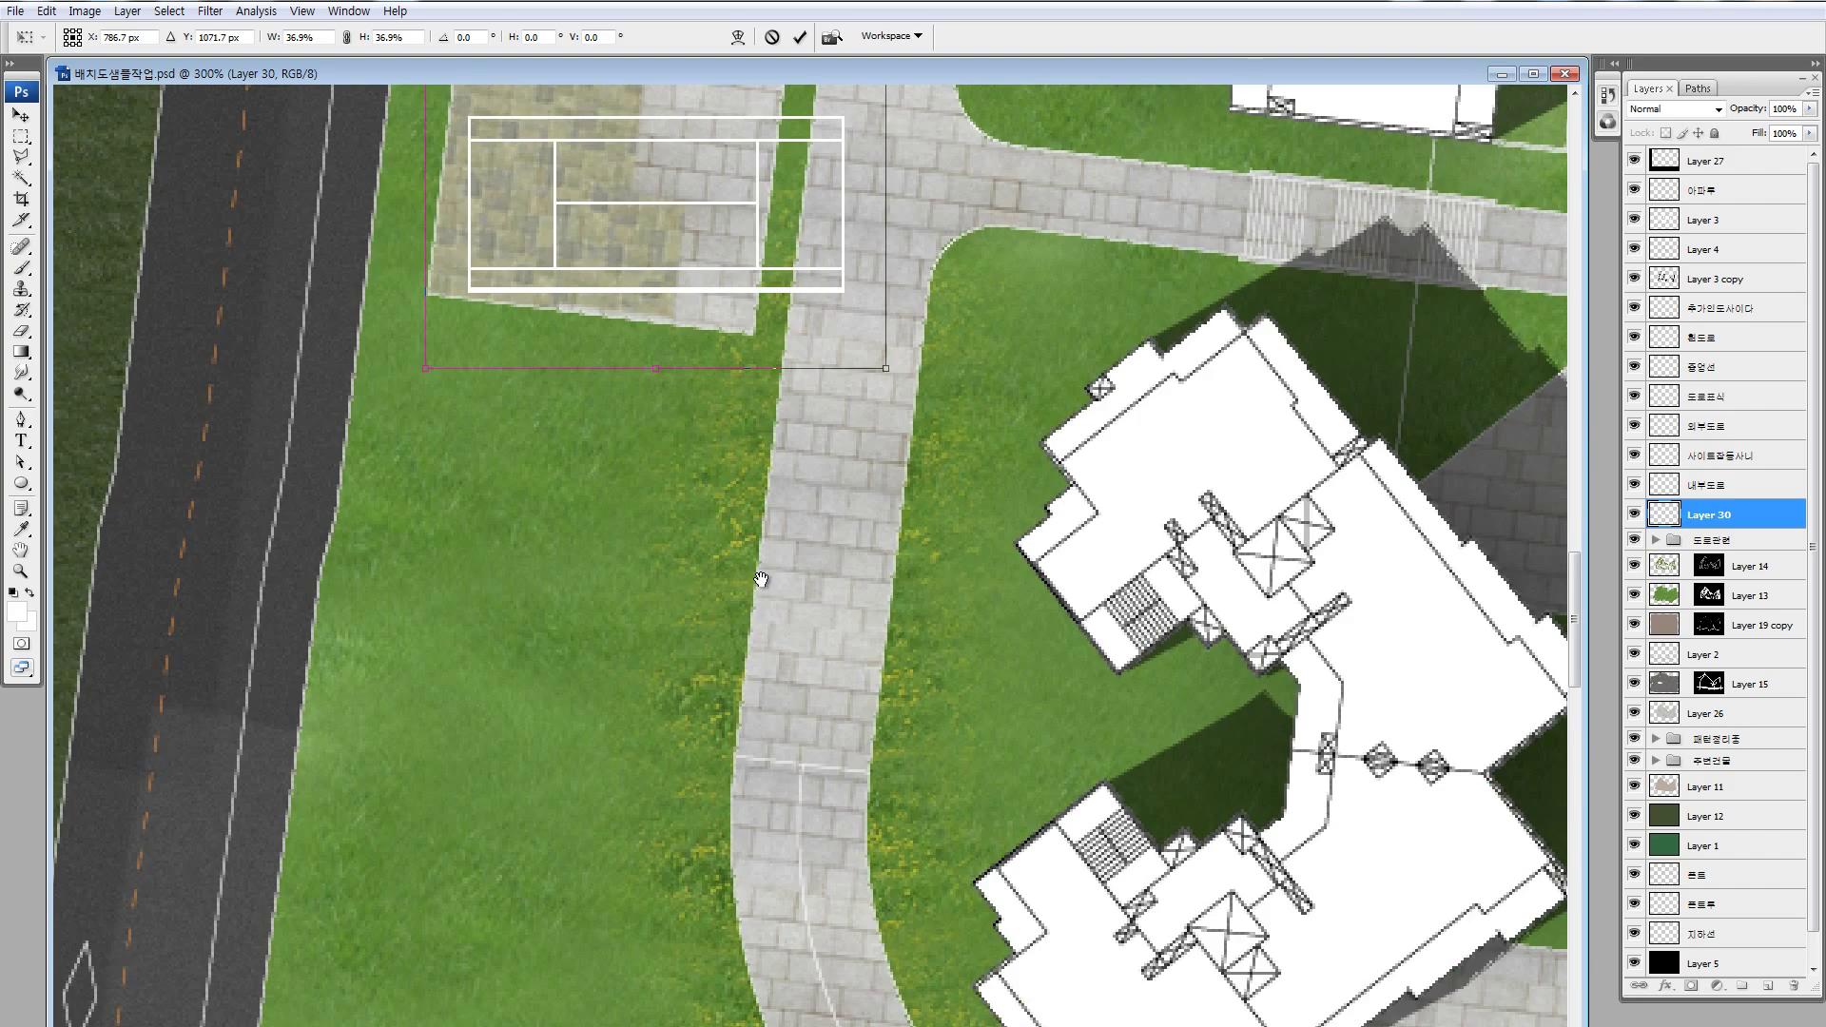
key(ctrl+plus)
drag(1011, 655, 869, 639)
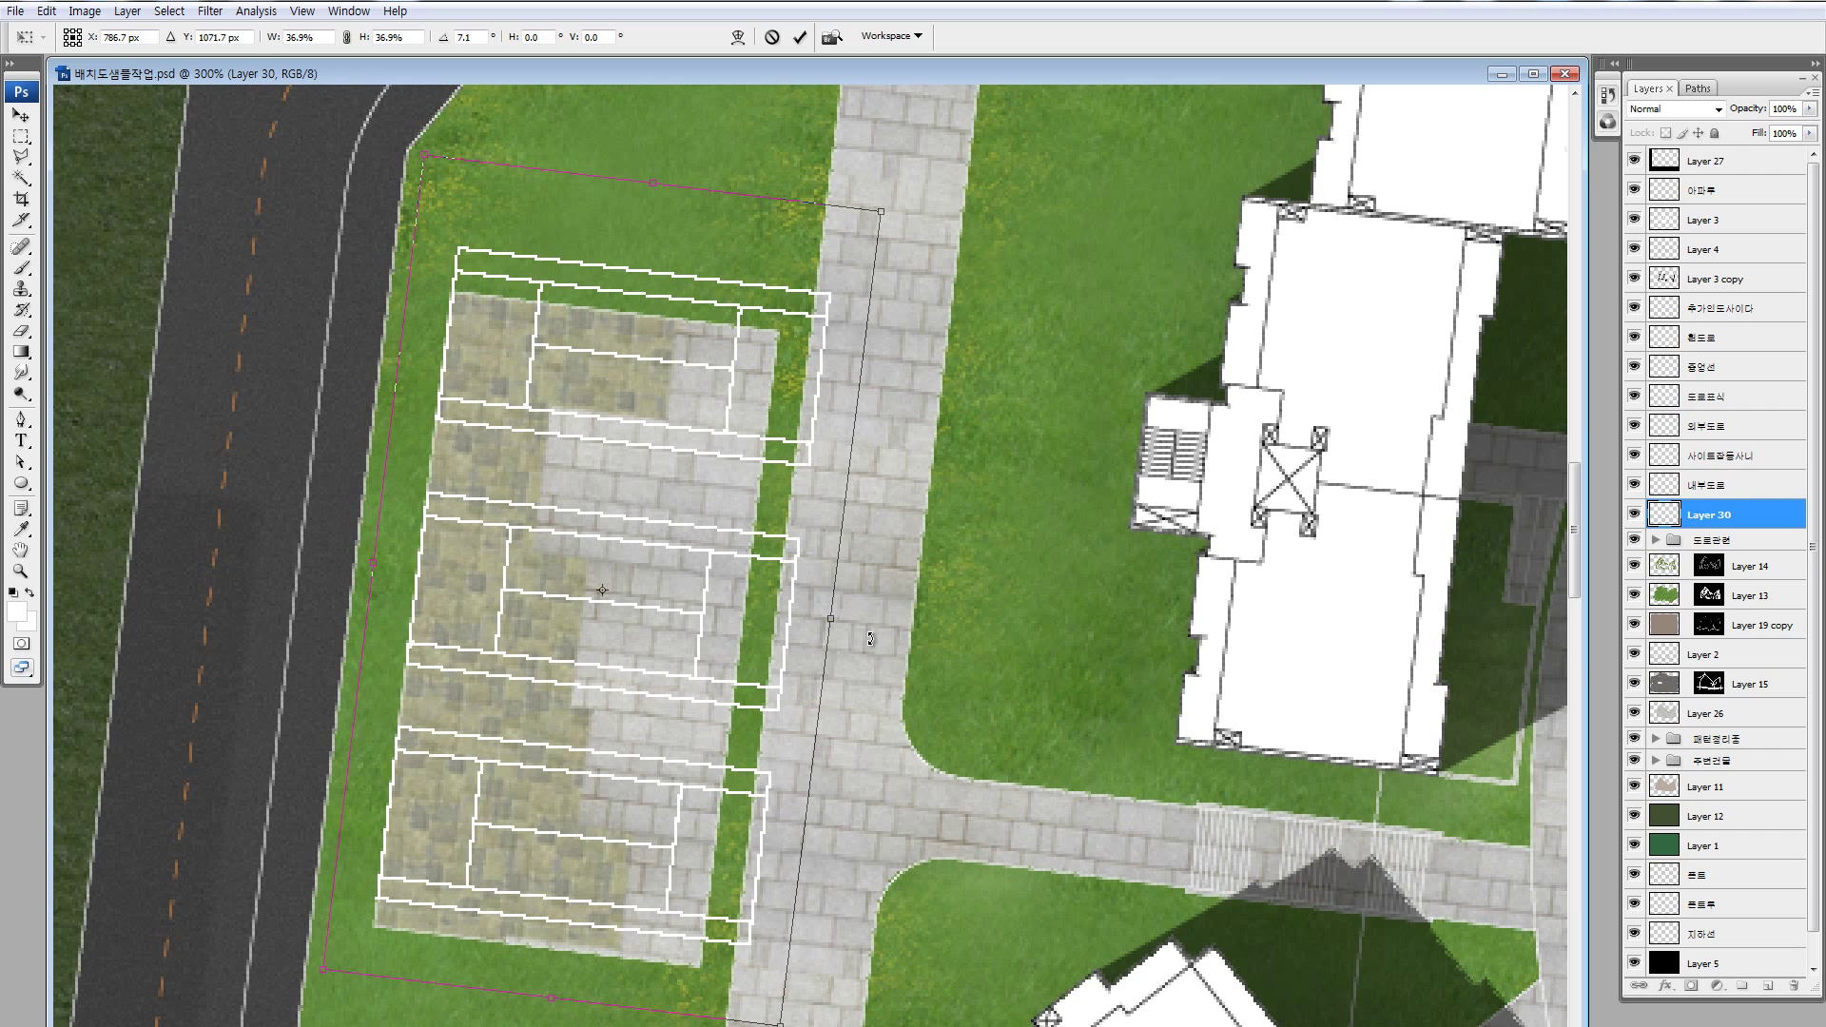
drag(635, 509, 666, 589)
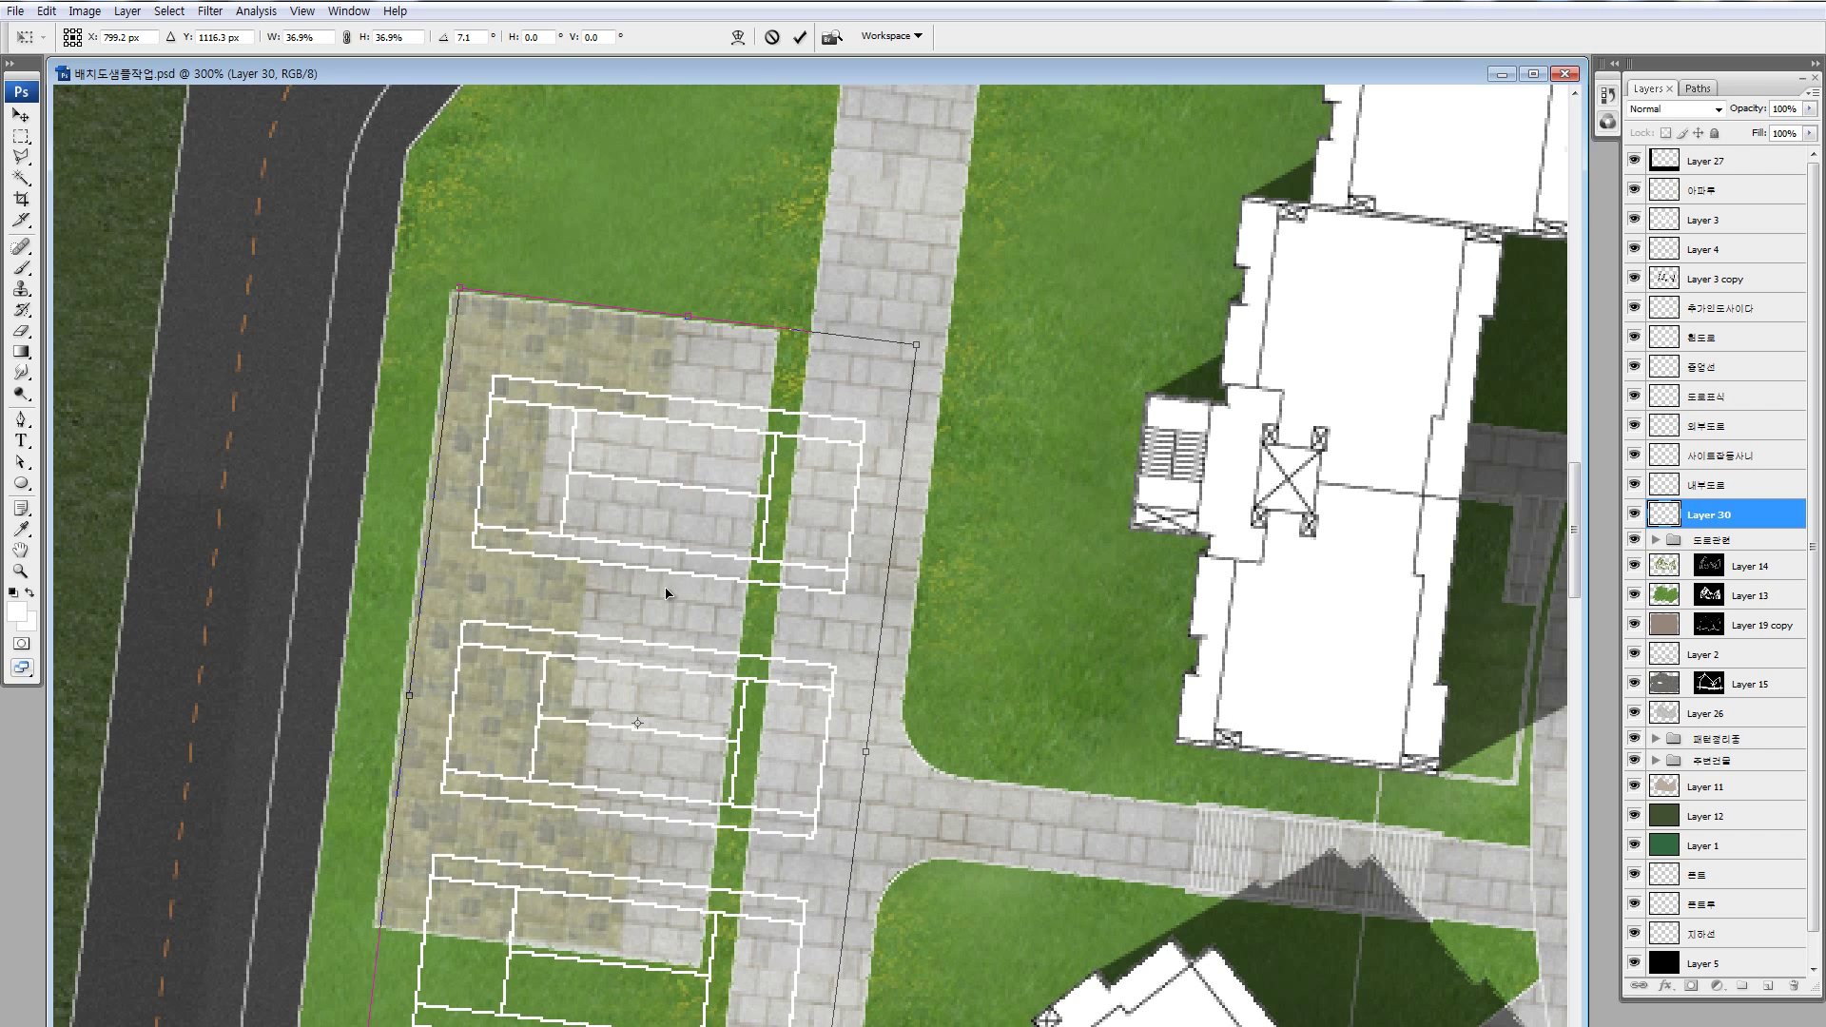
- Fine-tune the rotation and shrink and narrow the courts to fit inside the lot
scroll(836, 625, down, 2)
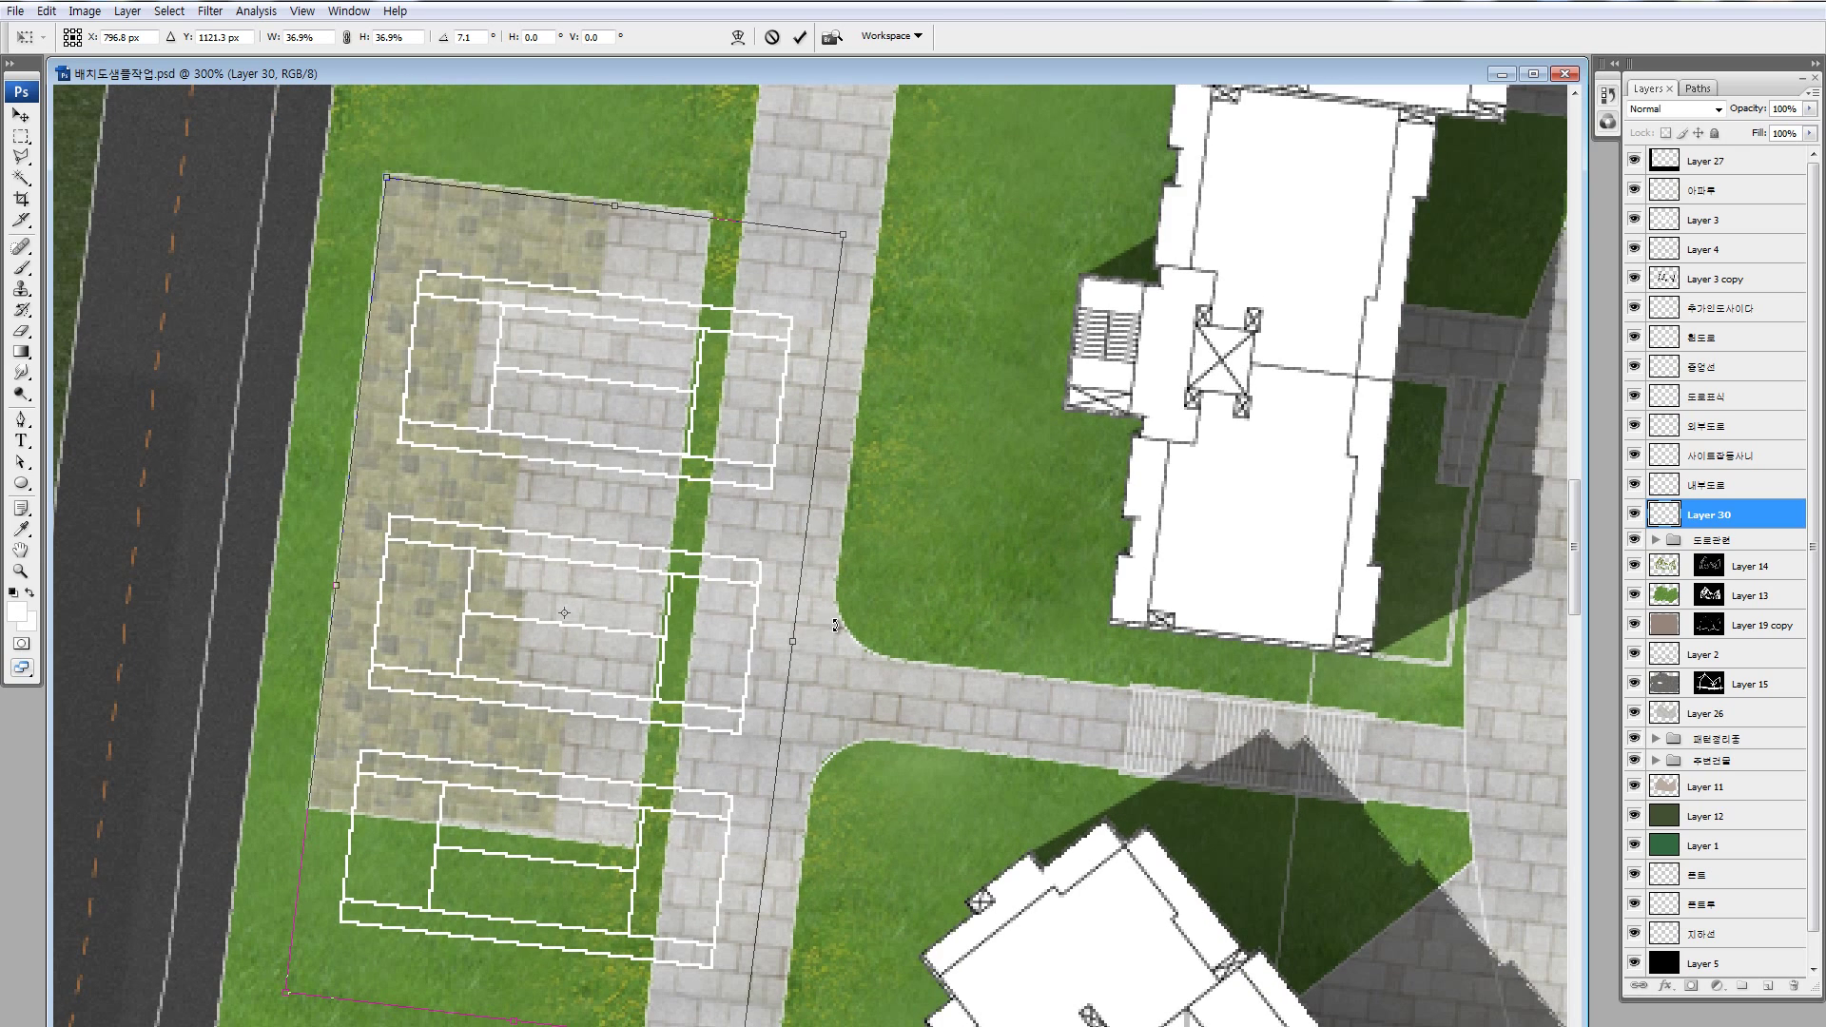
drag(574, 610, 393, 183)
drag(1186, 540, 1150, 535)
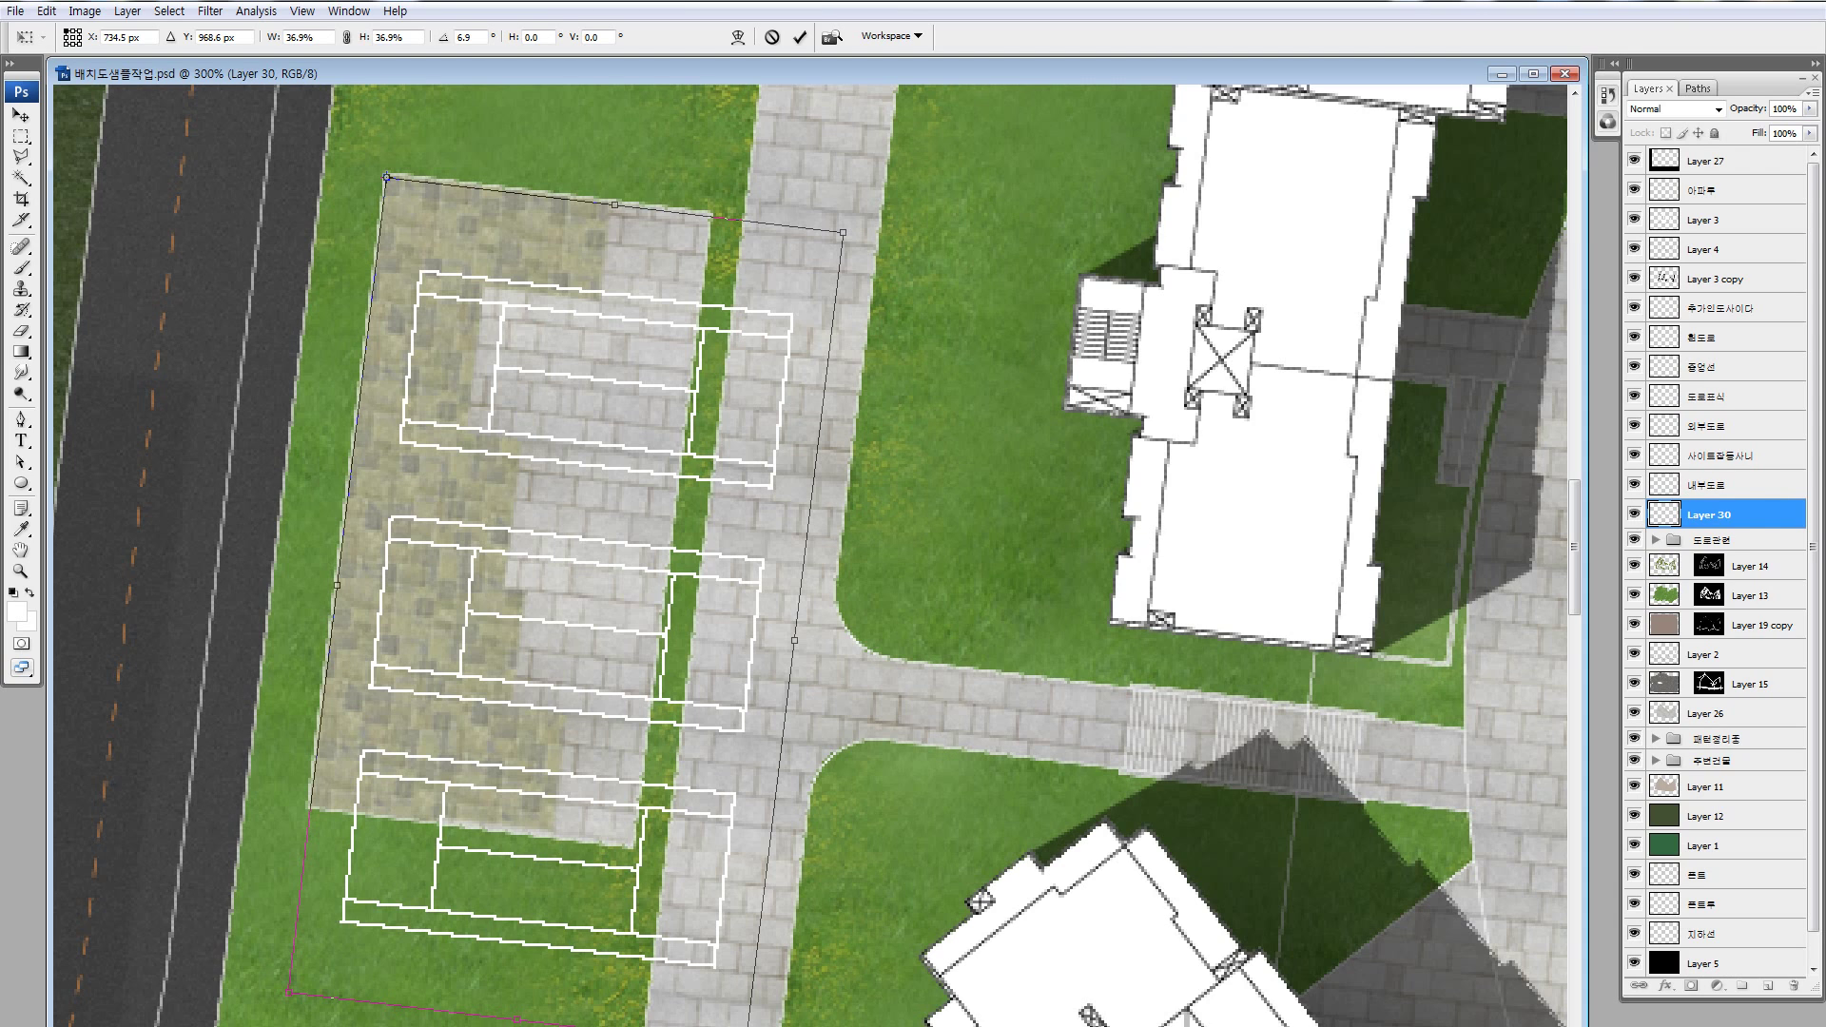
drag(742, 1025, 653, 859)
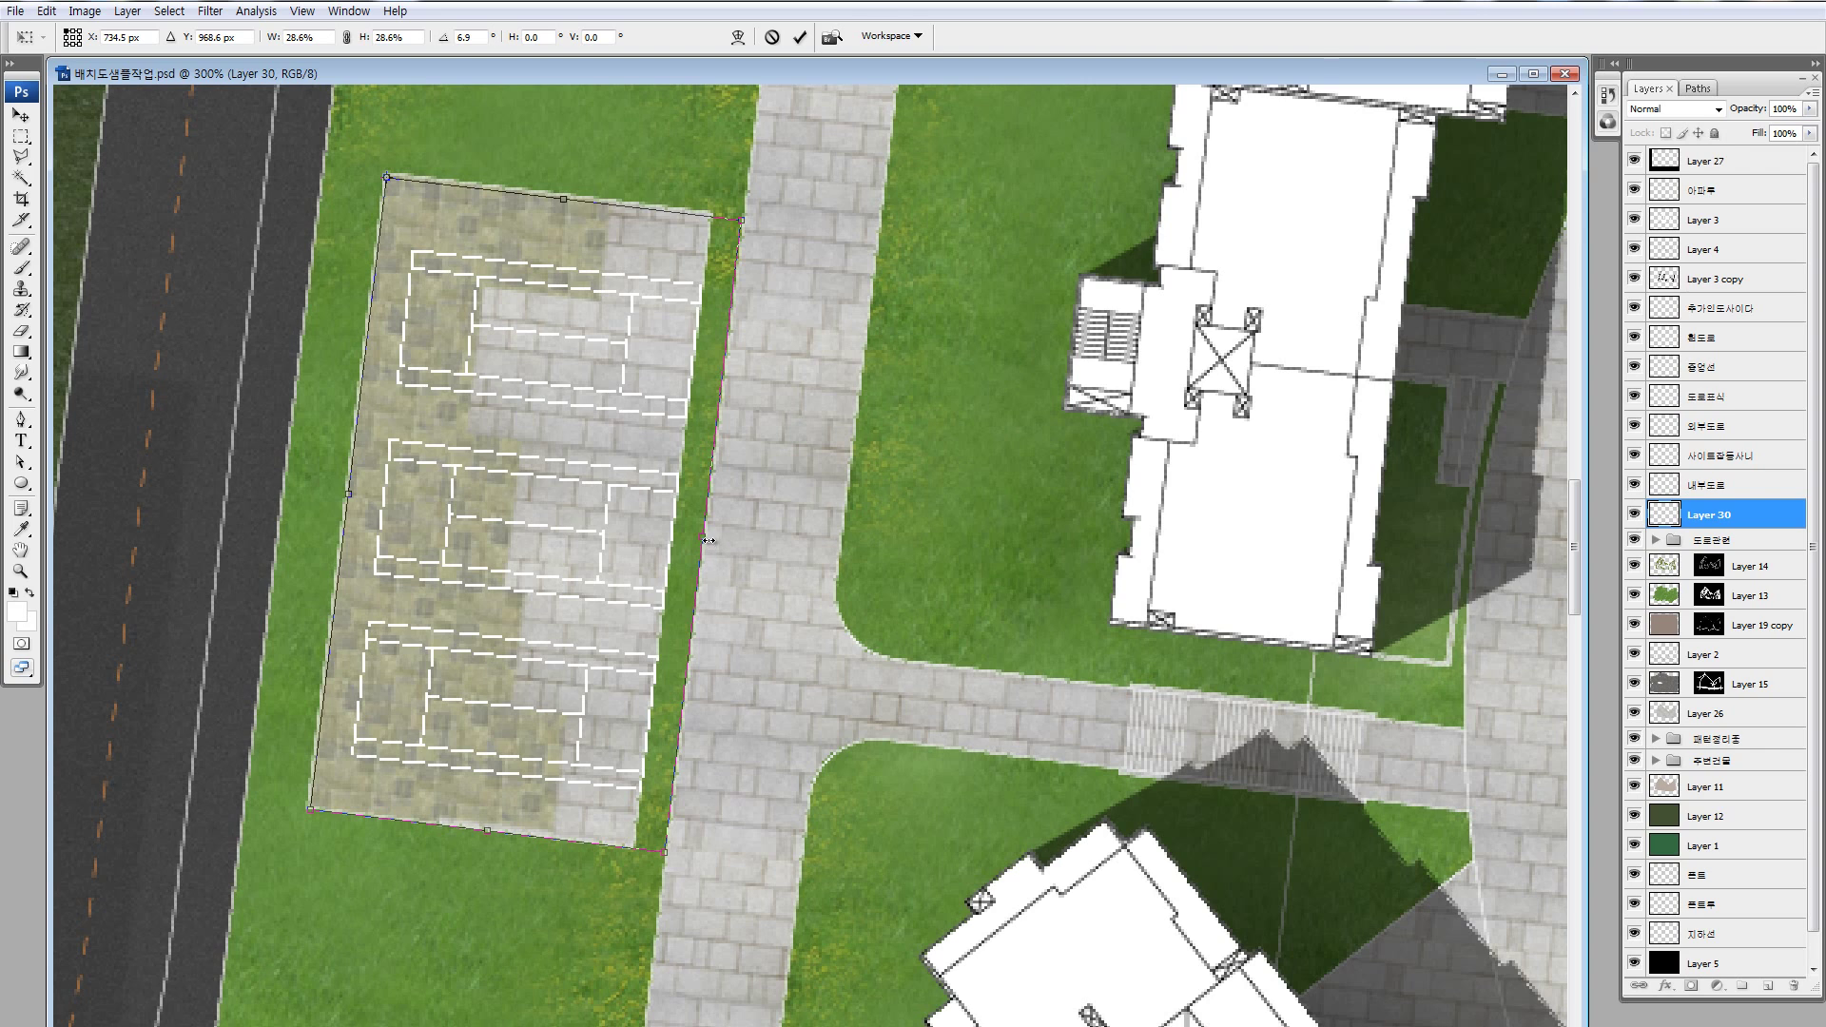
drag(709, 540, 673, 532)
drag(636, 846, 637, 854)
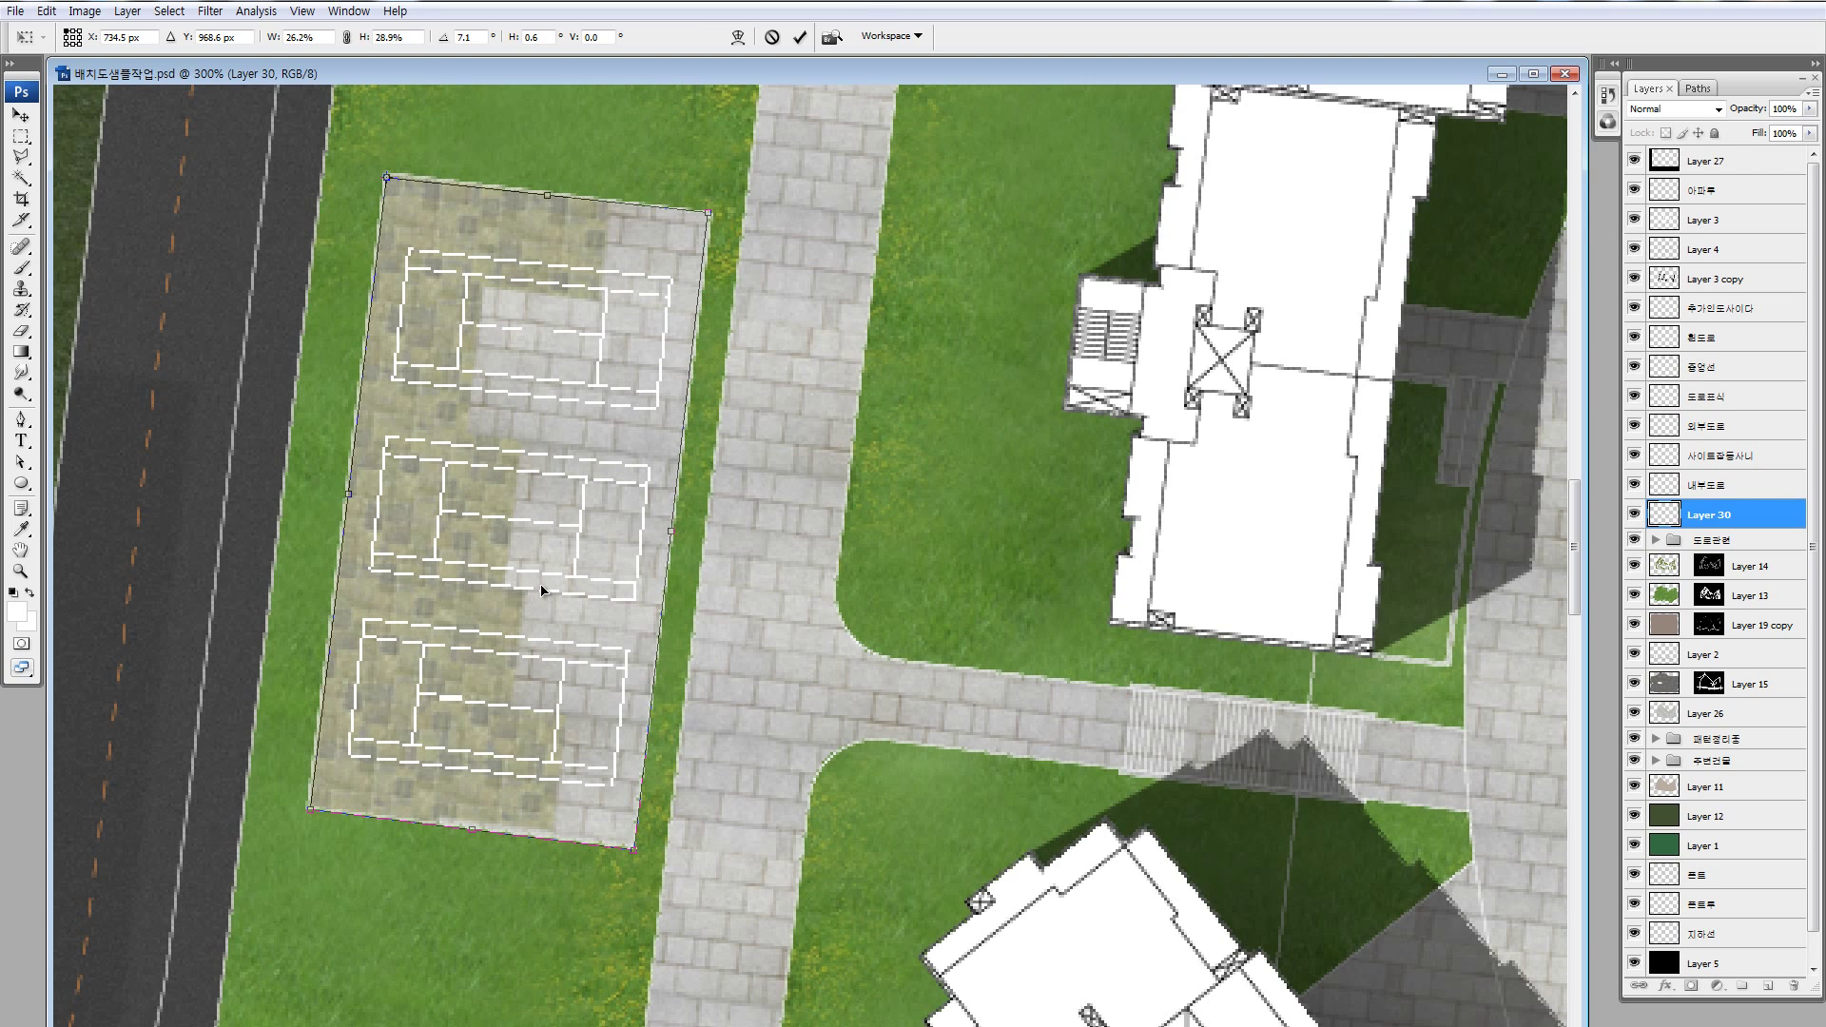
key(Return)
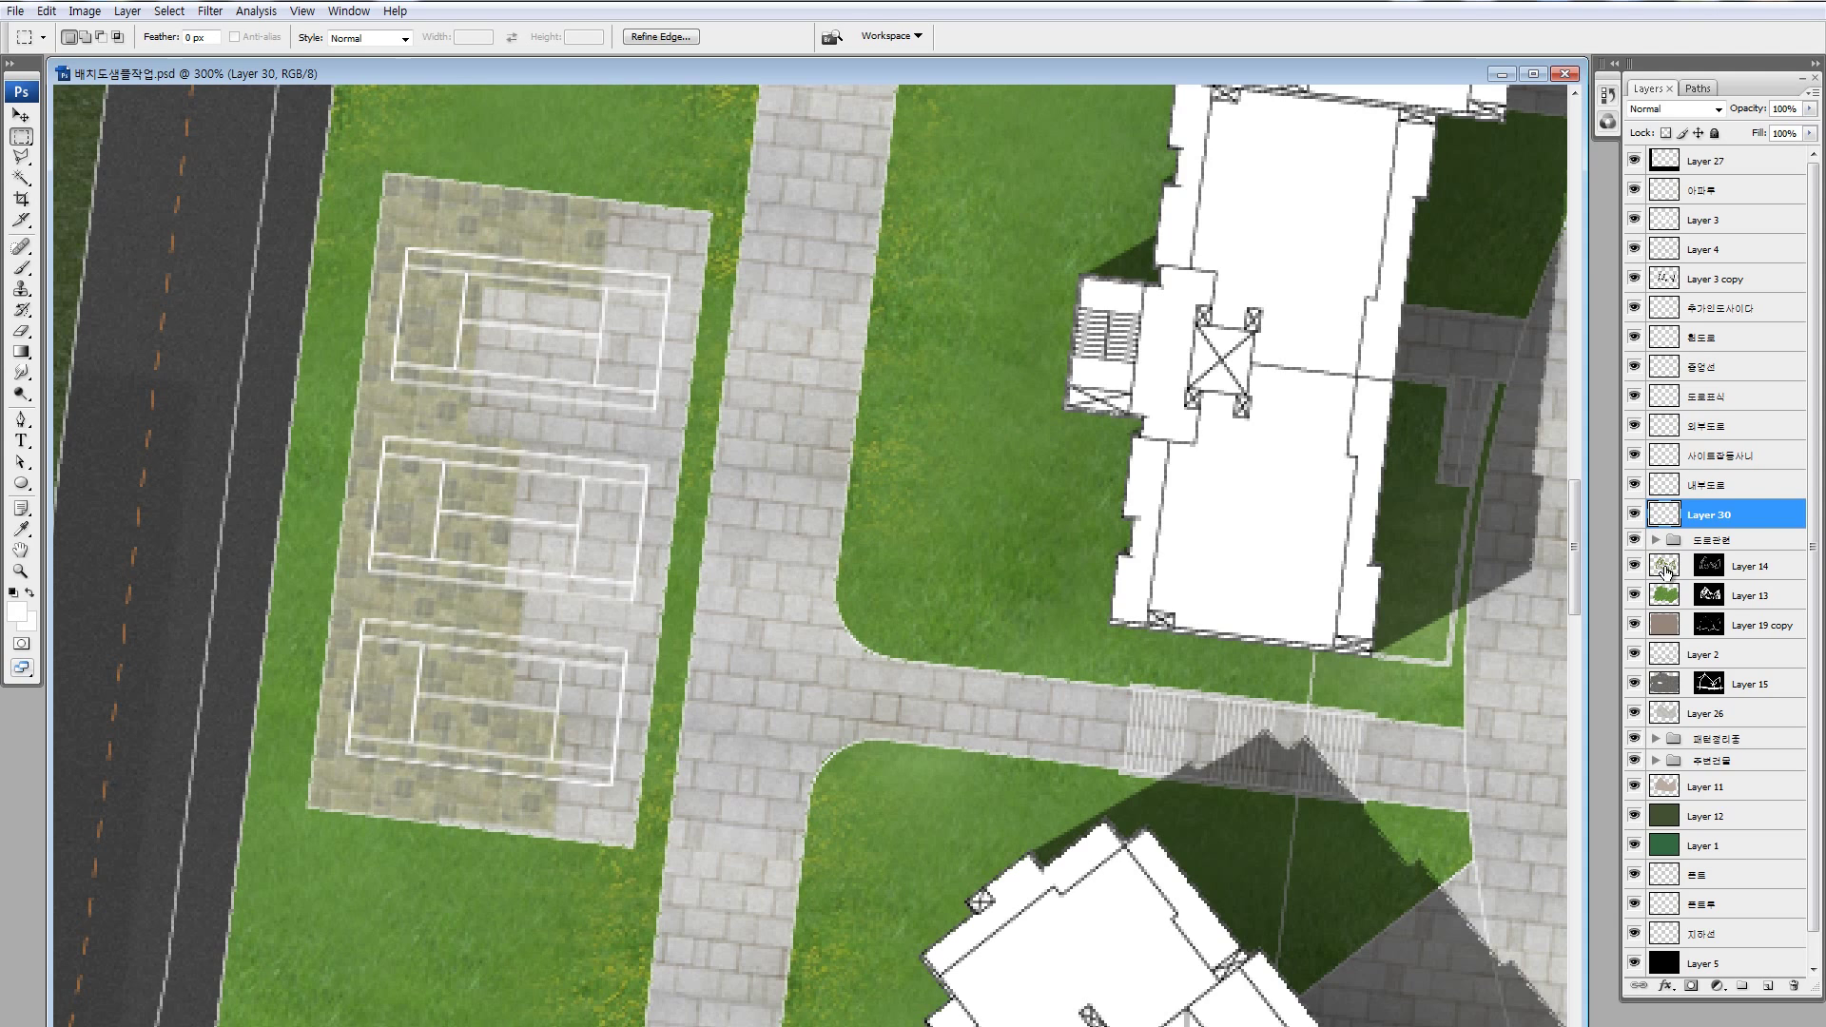
- Add Layer 31 and outline the court lot with a polygonal selection
click(1667, 596)
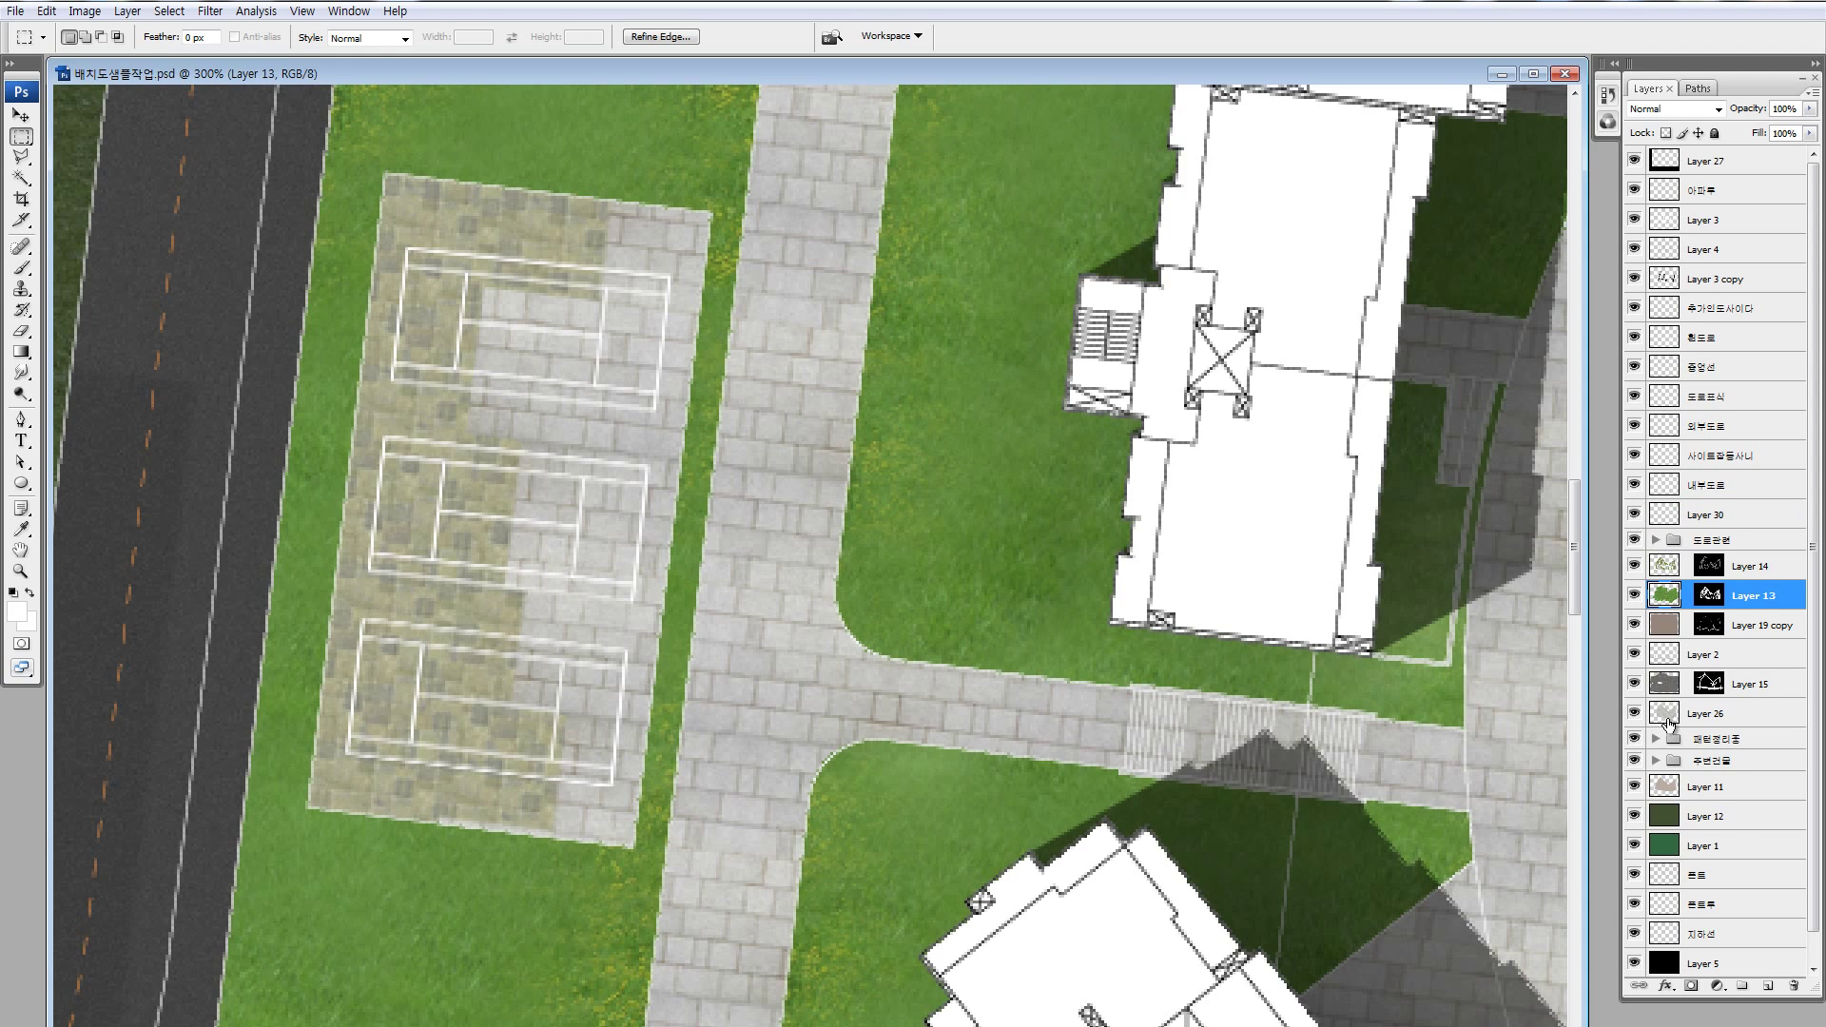
click(1698, 739)
click(1768, 989)
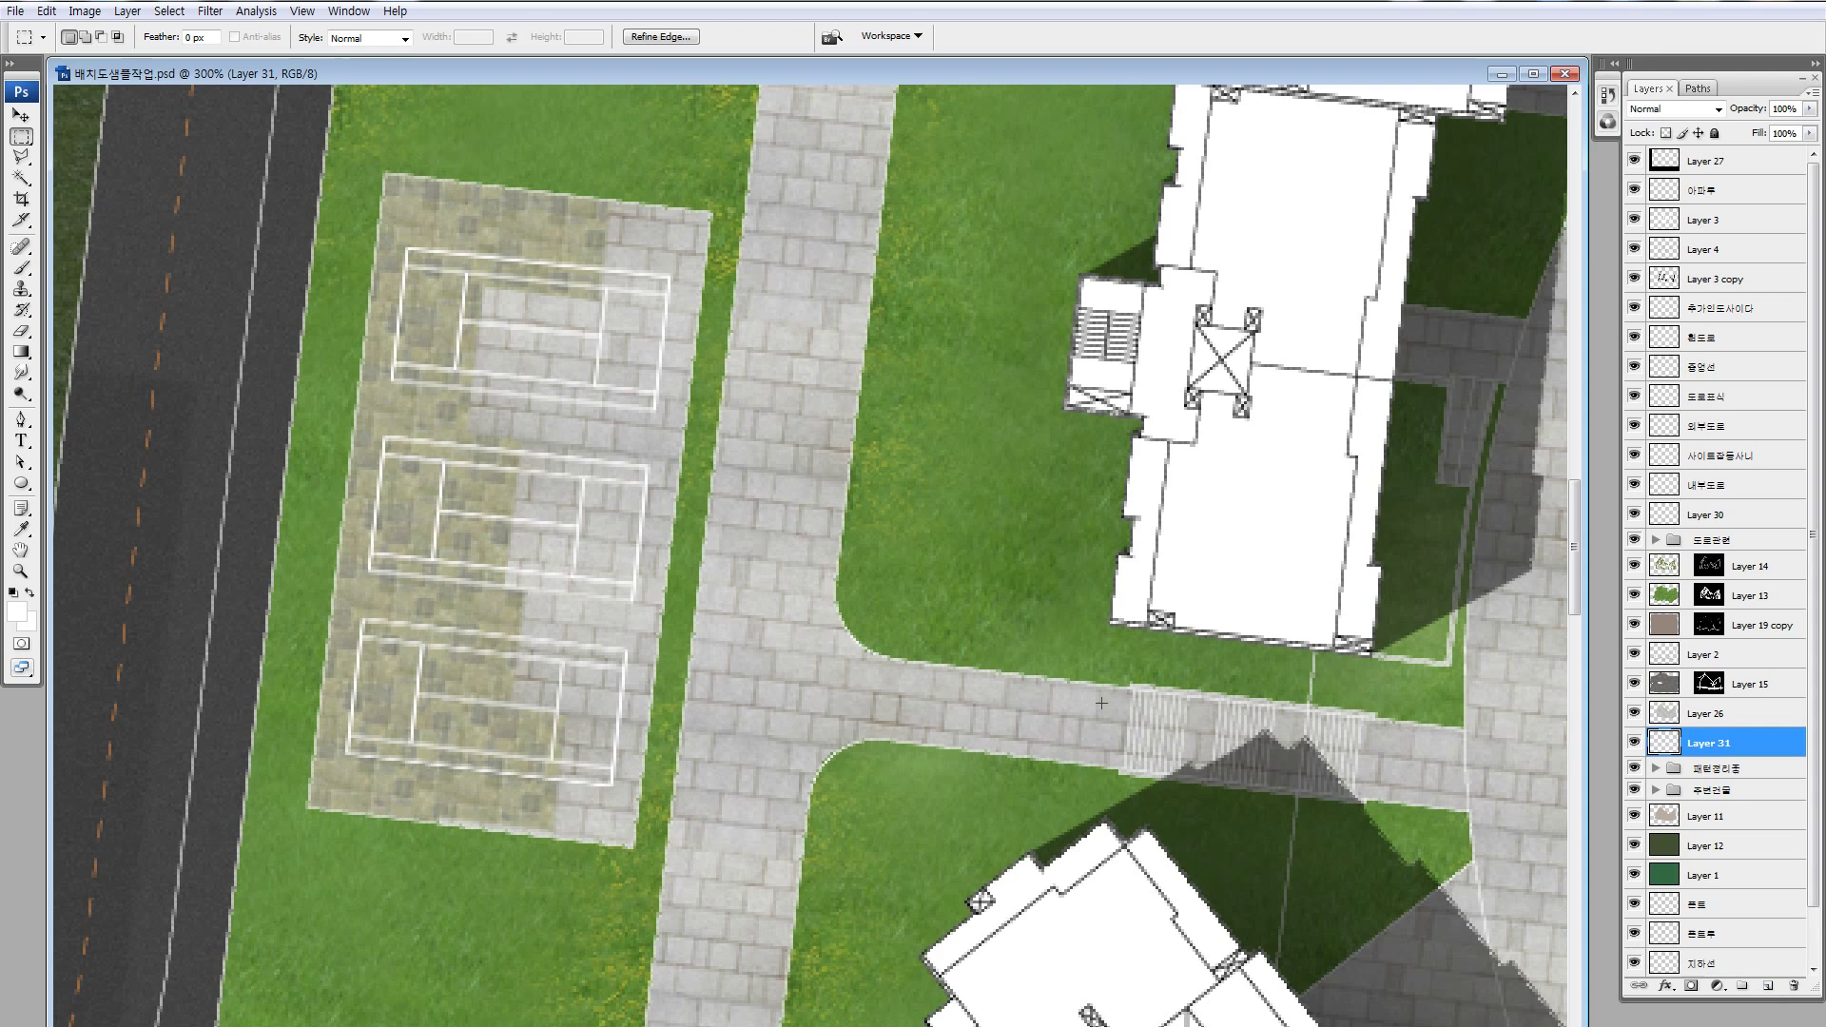
key(l)
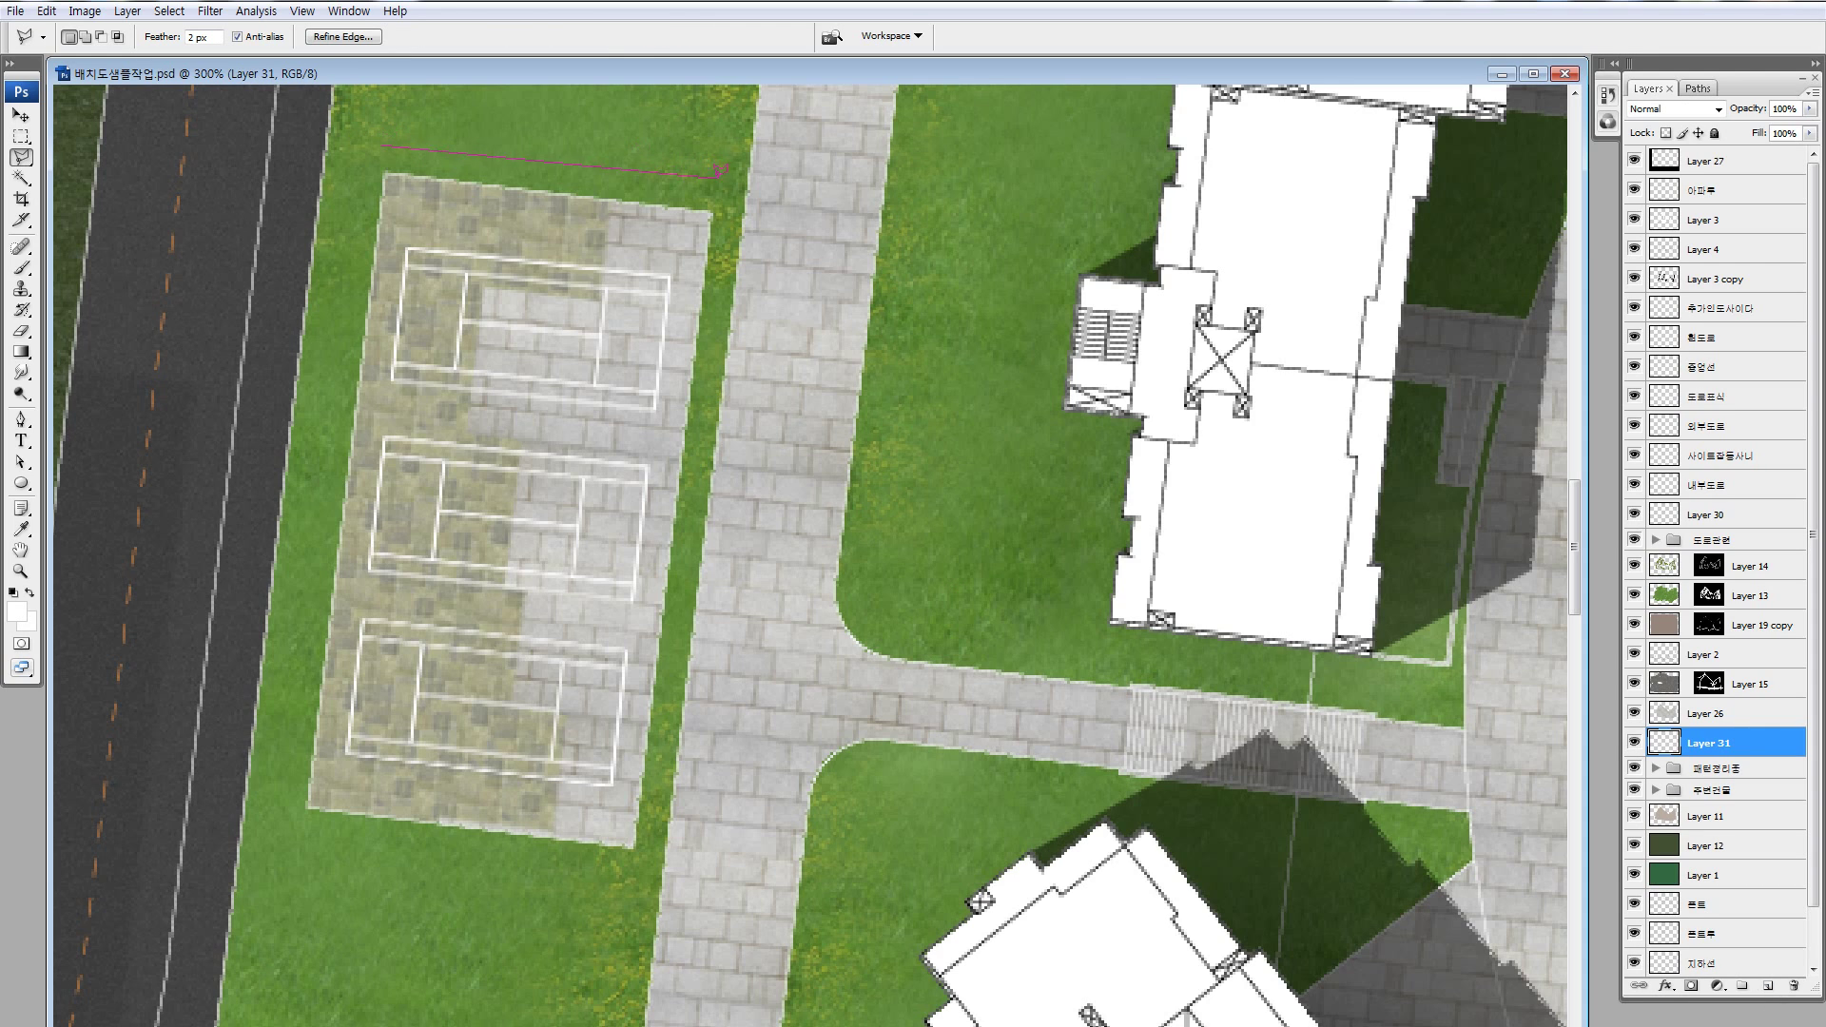
click(724, 187)
click(380, 147)
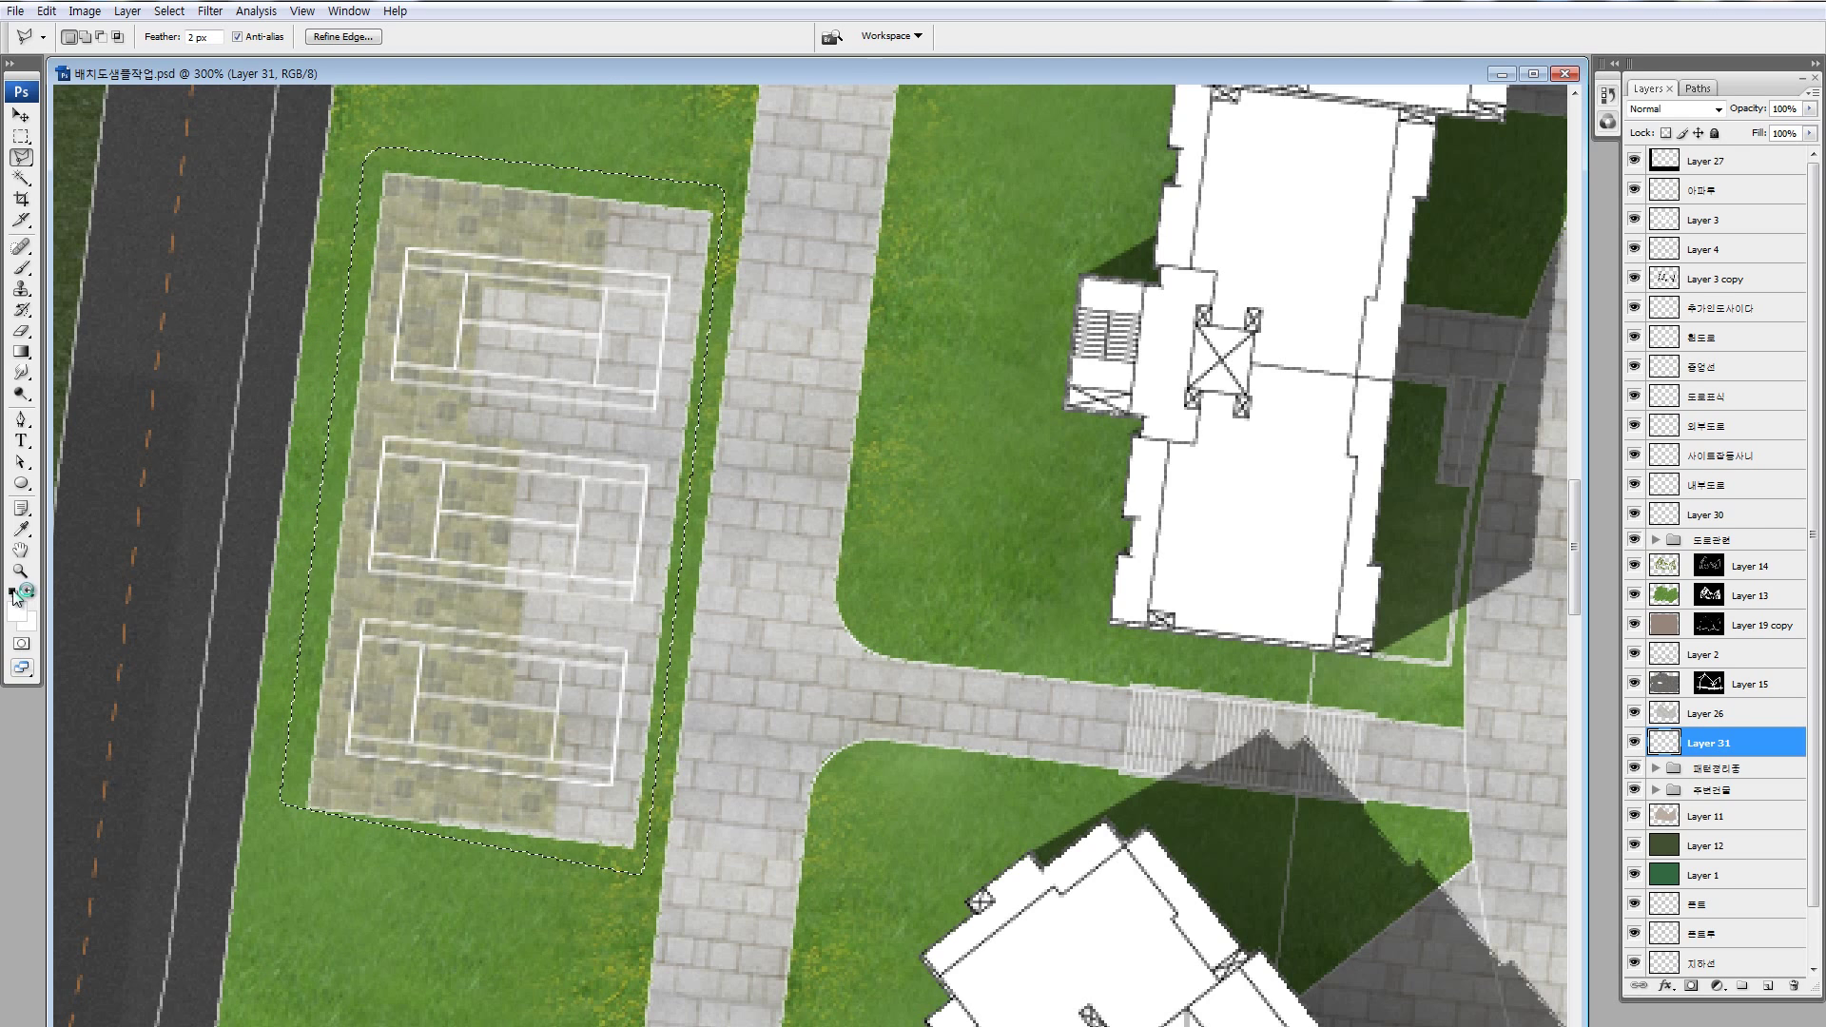
- Fill the lot selection with a saturated green
click(16, 612)
click(1445, 773)
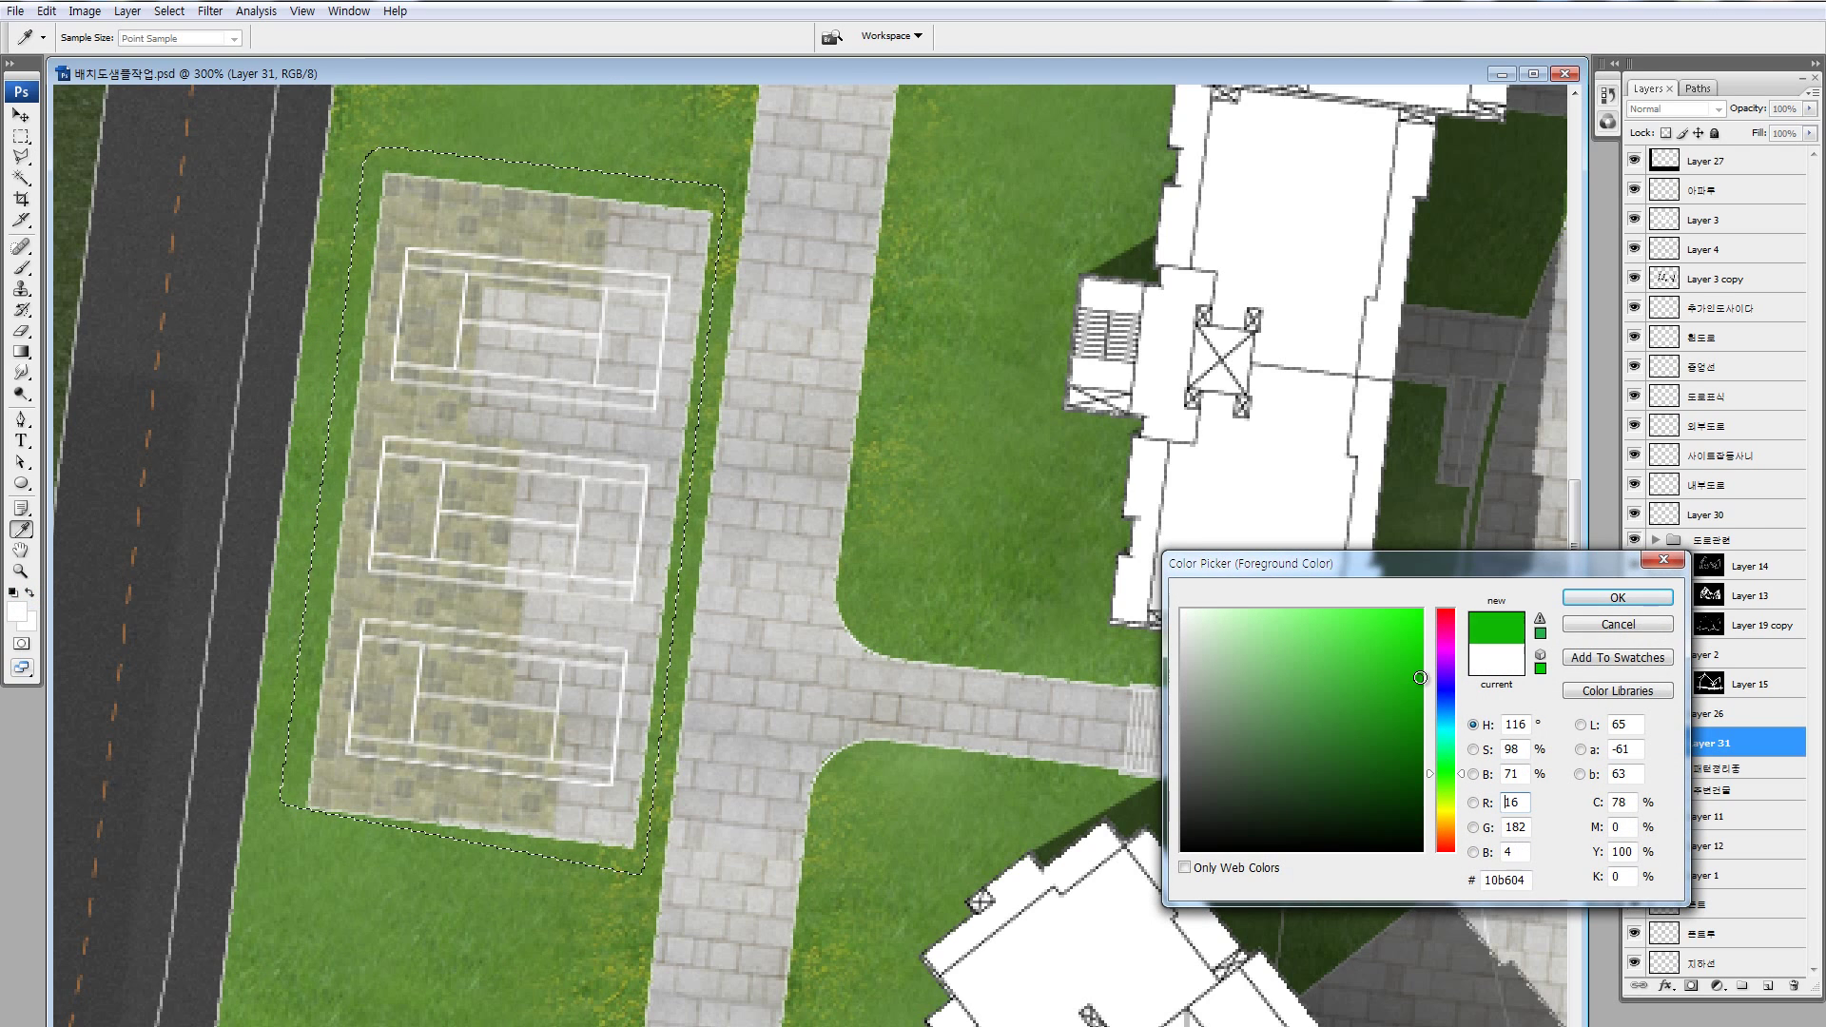
drag(1416, 679, 1421, 673)
click(1625, 597)
key(alt+BackSpace)
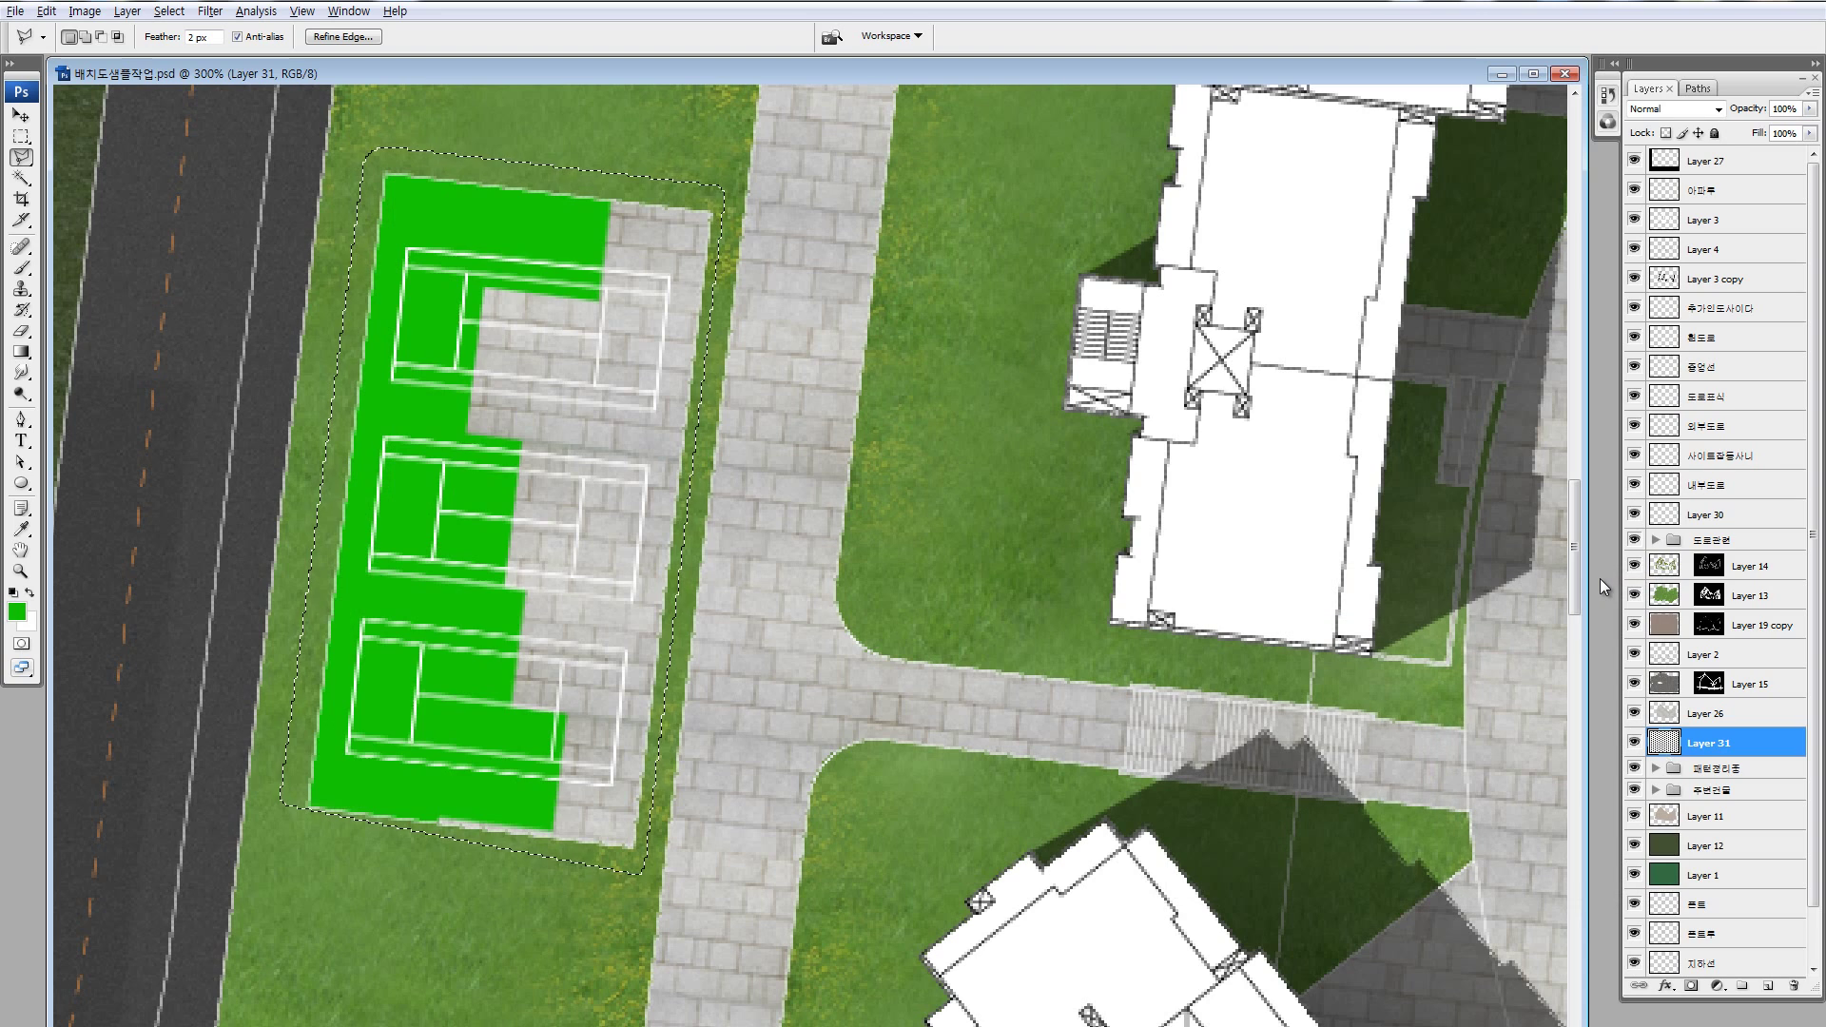
- Move Layer 31 above Layer 26 and reduce the green's saturation to -63
key(v)
key(ctrl+d)
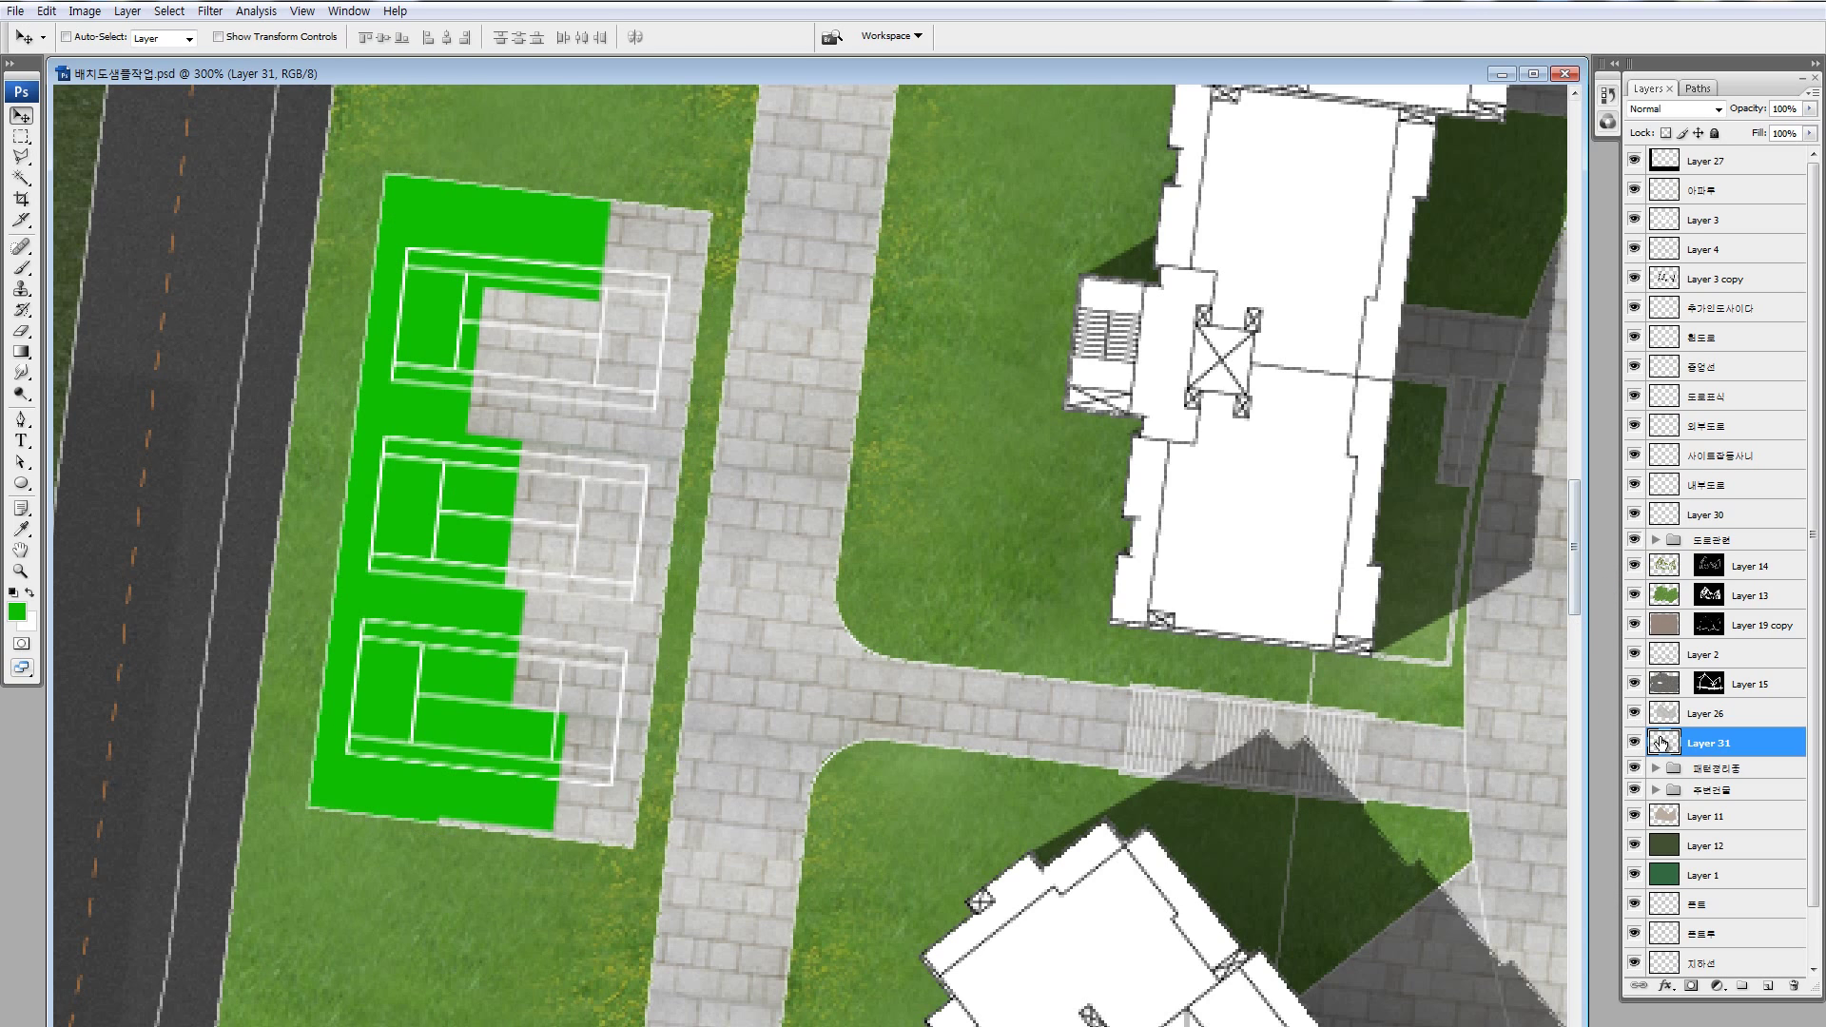
drag(1682, 745, 1682, 704)
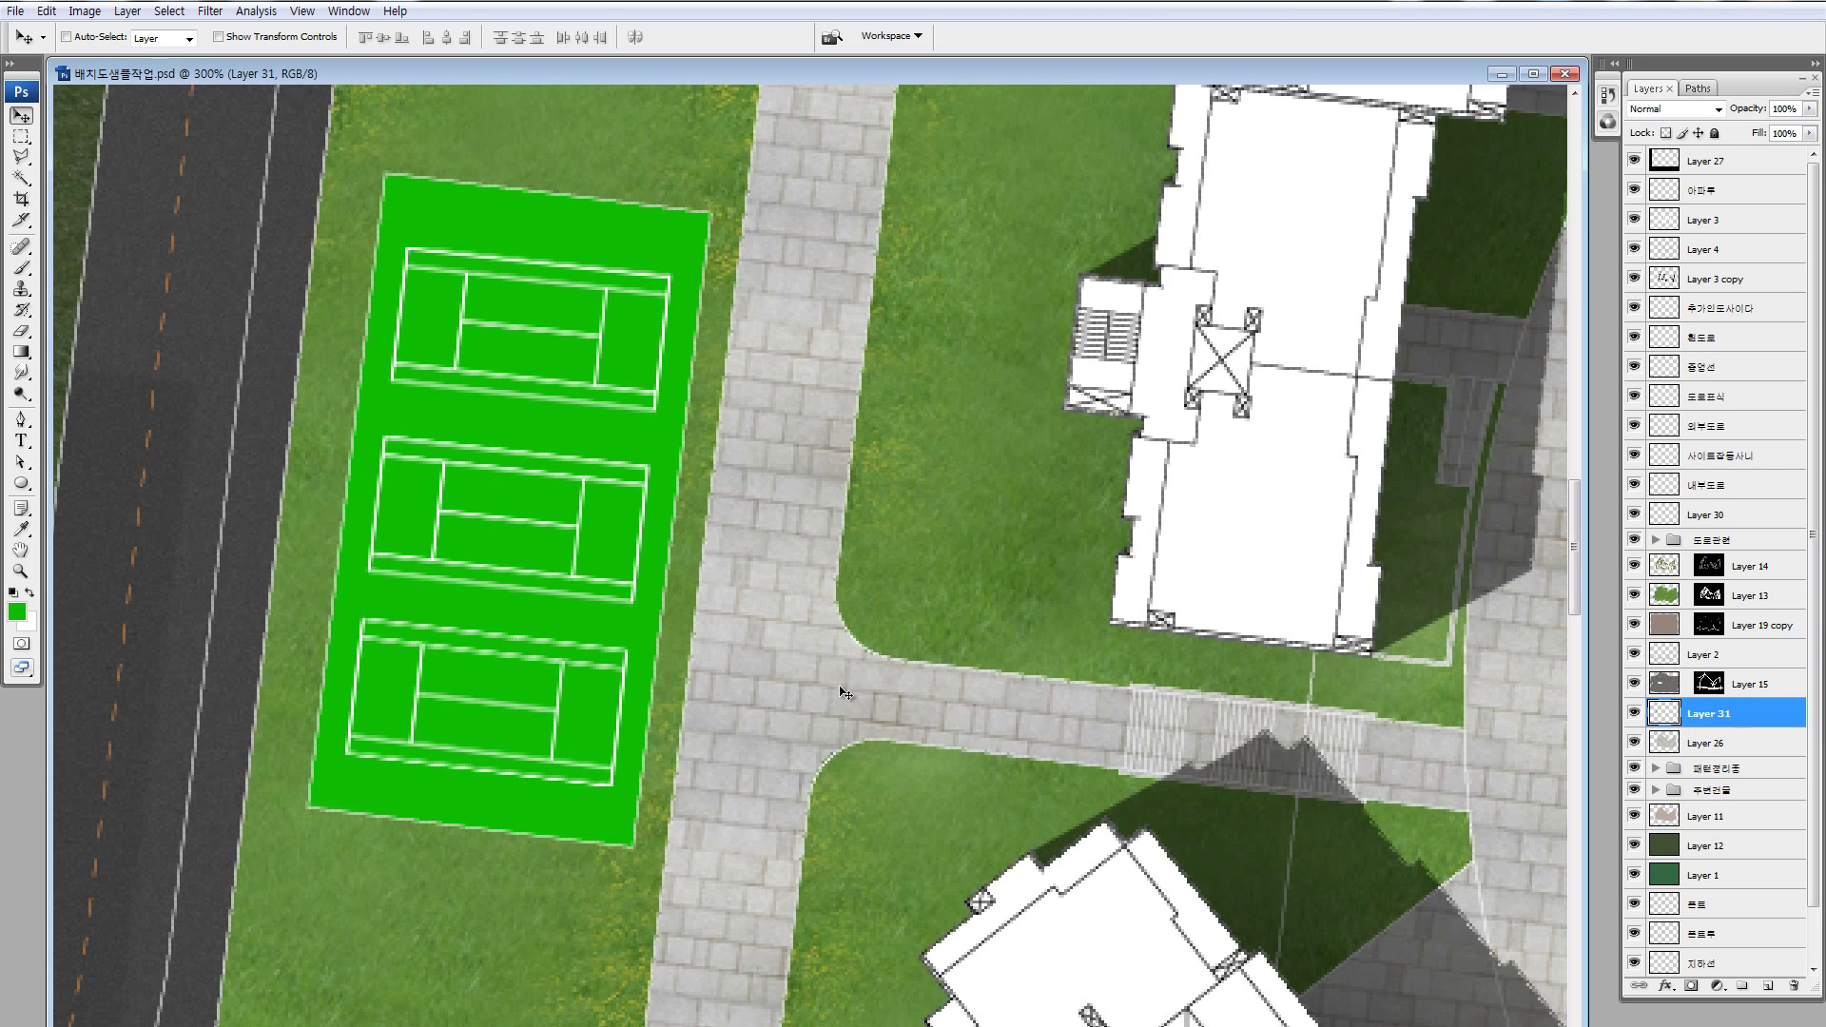
key(ctrl+u)
drag(1281, 542, 1224, 542)
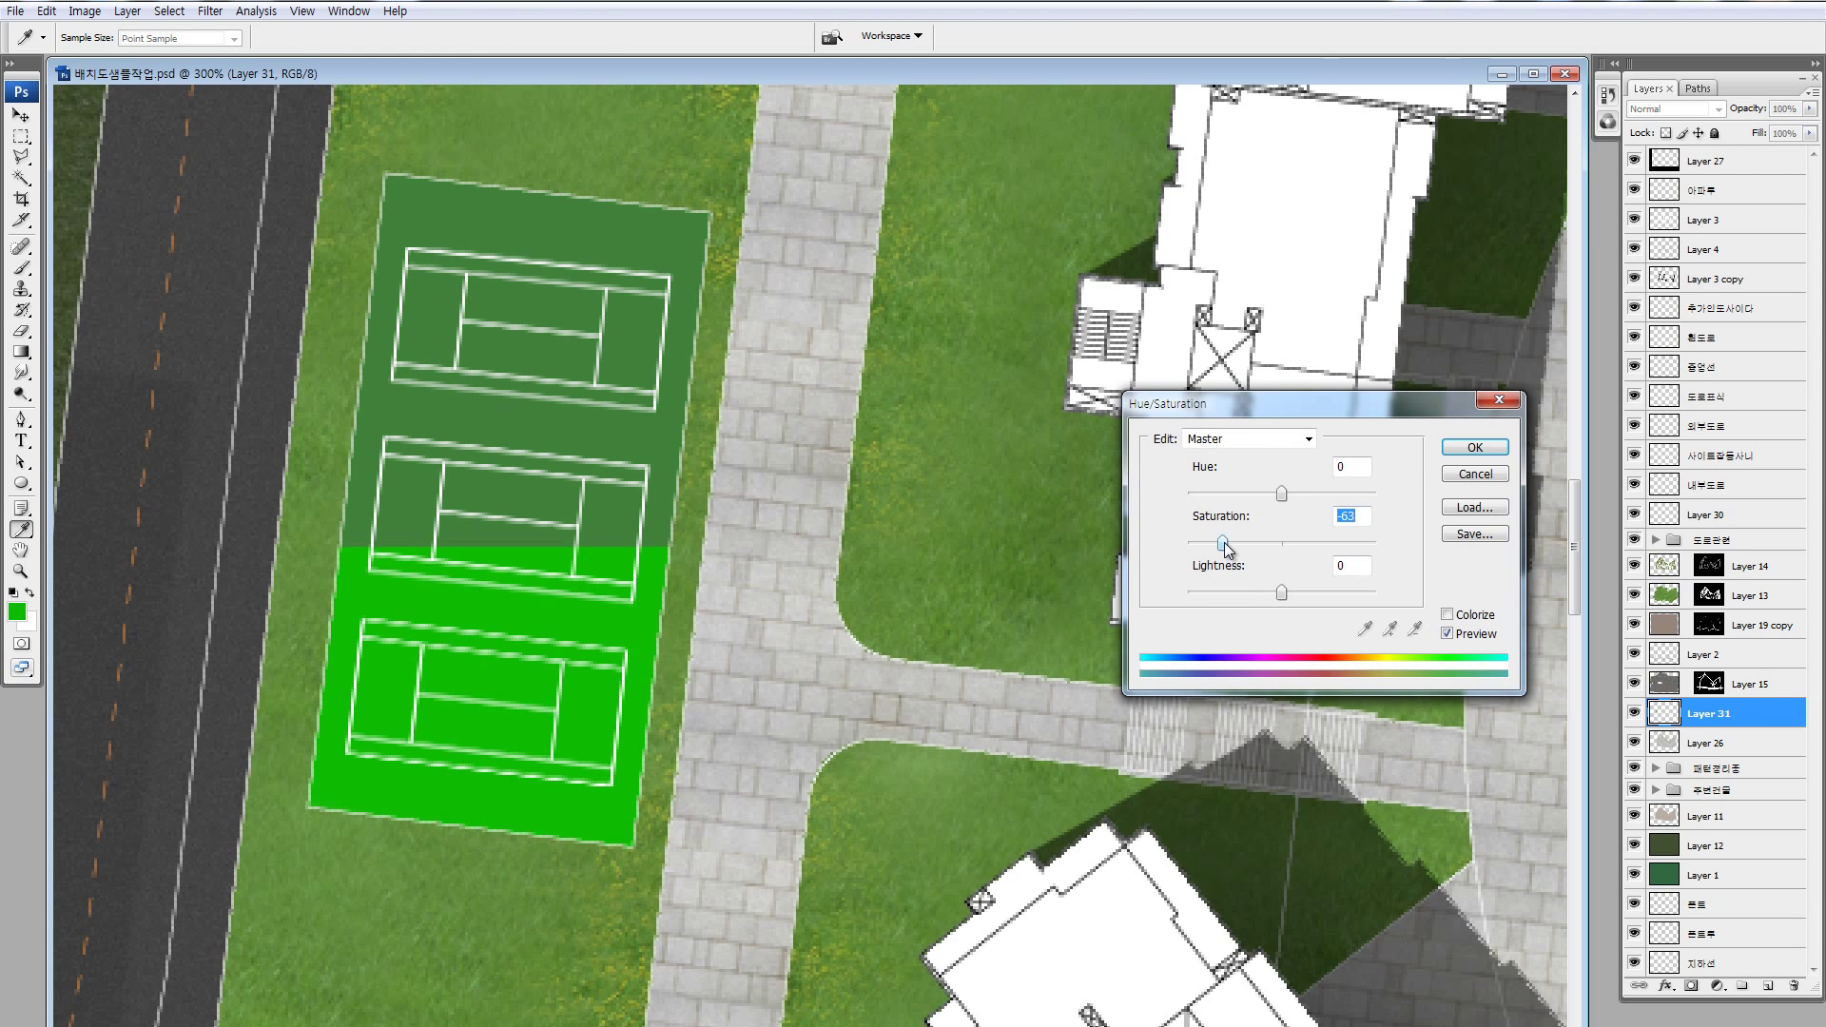
key(Return)
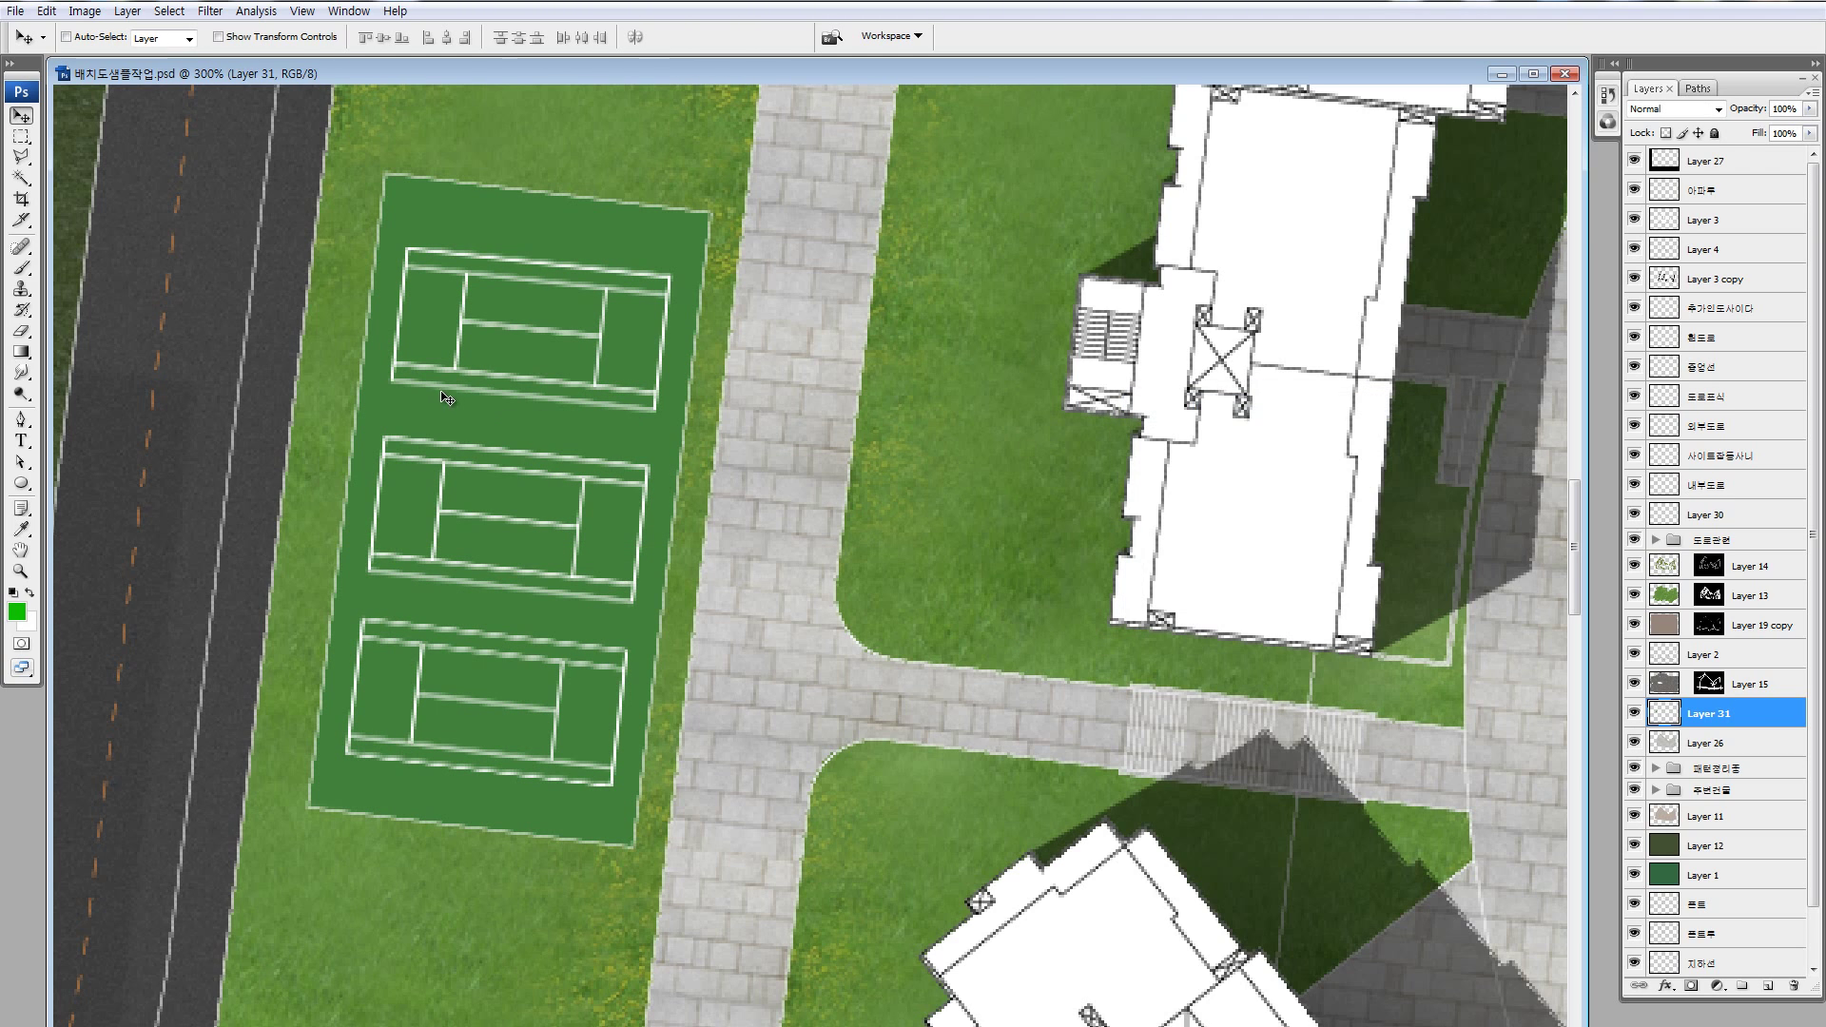
- Select the area around the three courts with the Polygonal Lasso
key(m)
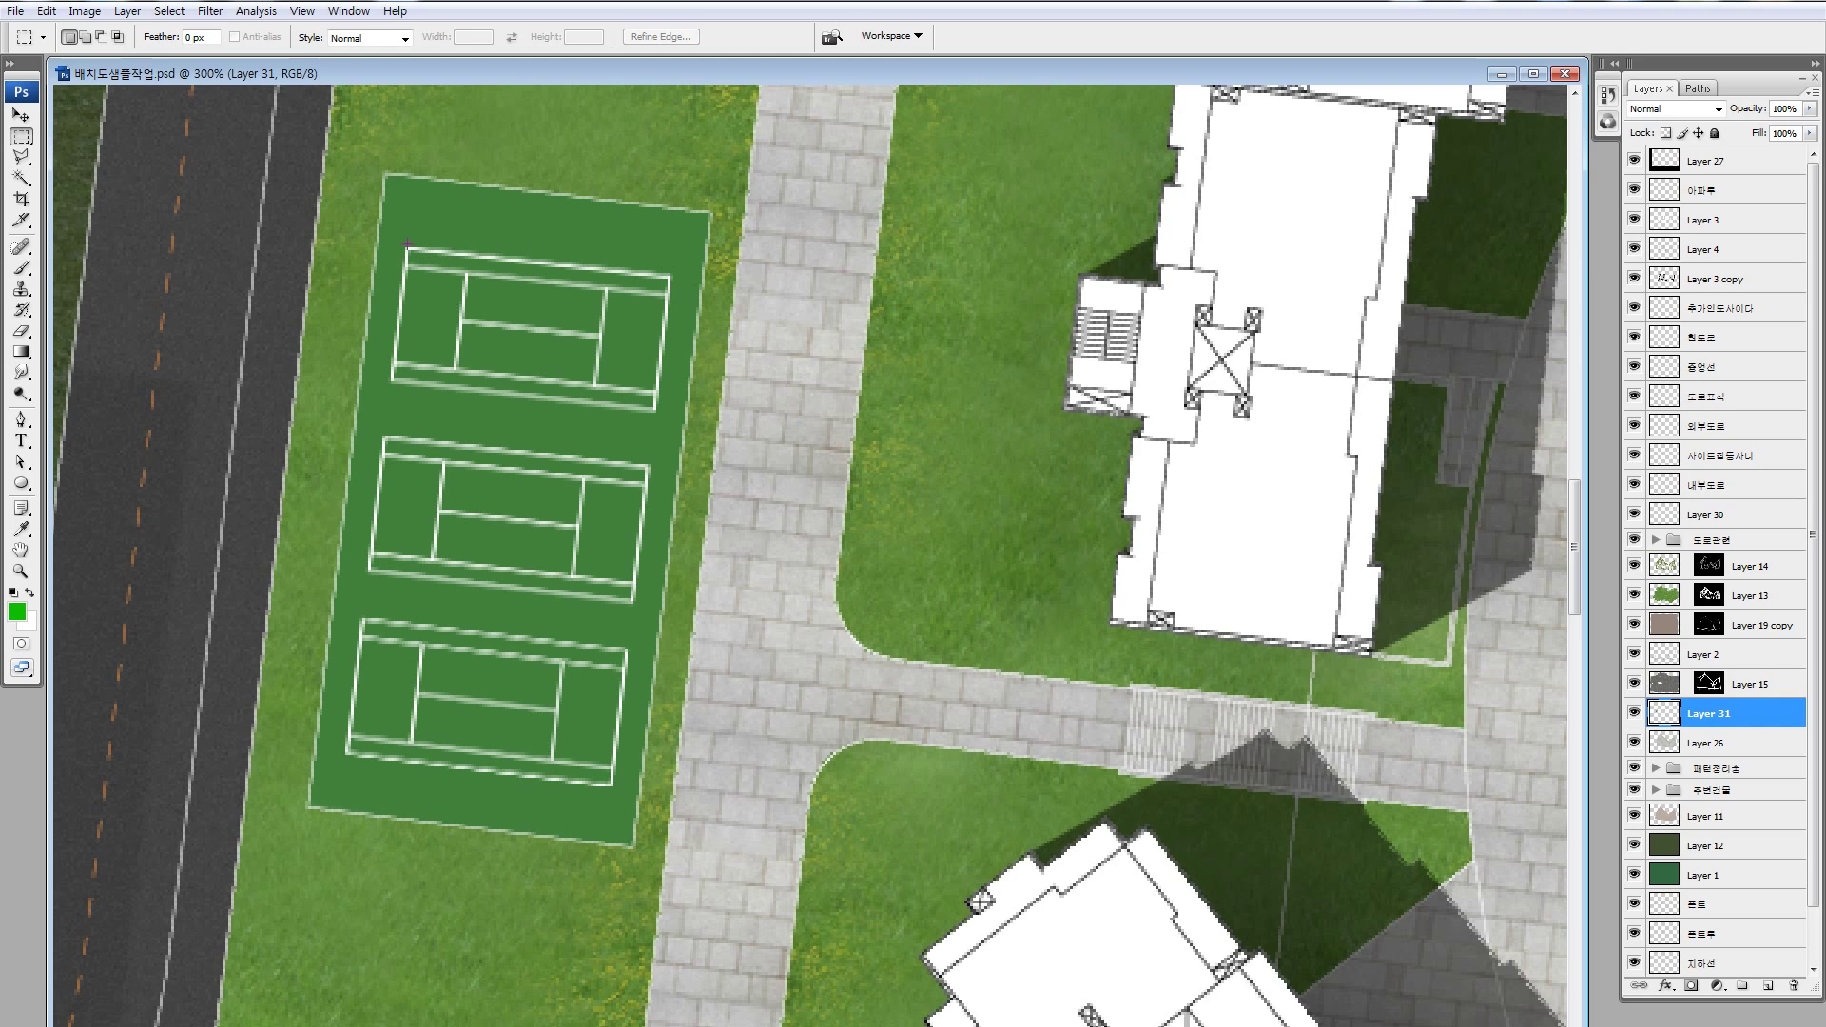
key(l)
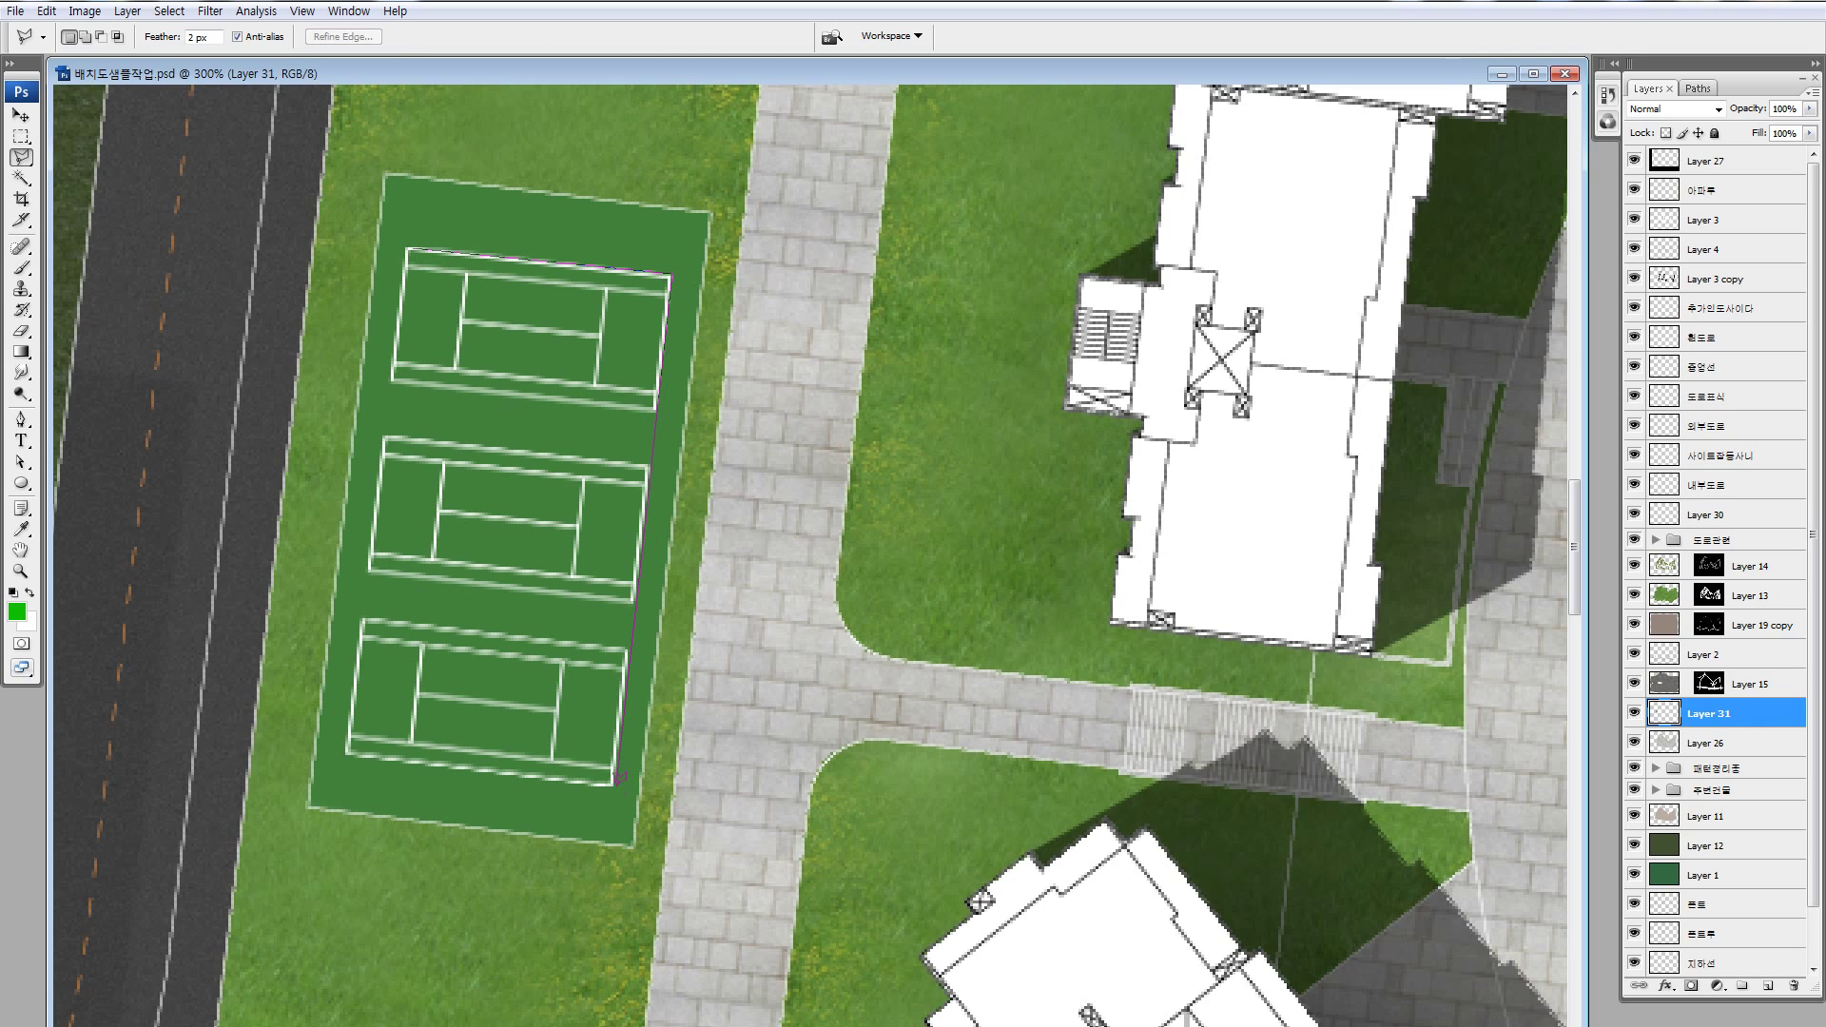
click(348, 747)
click(406, 249)
- Subtract the gaps between the top, middle and bottom courts from the selection
alt+click(286, 350)
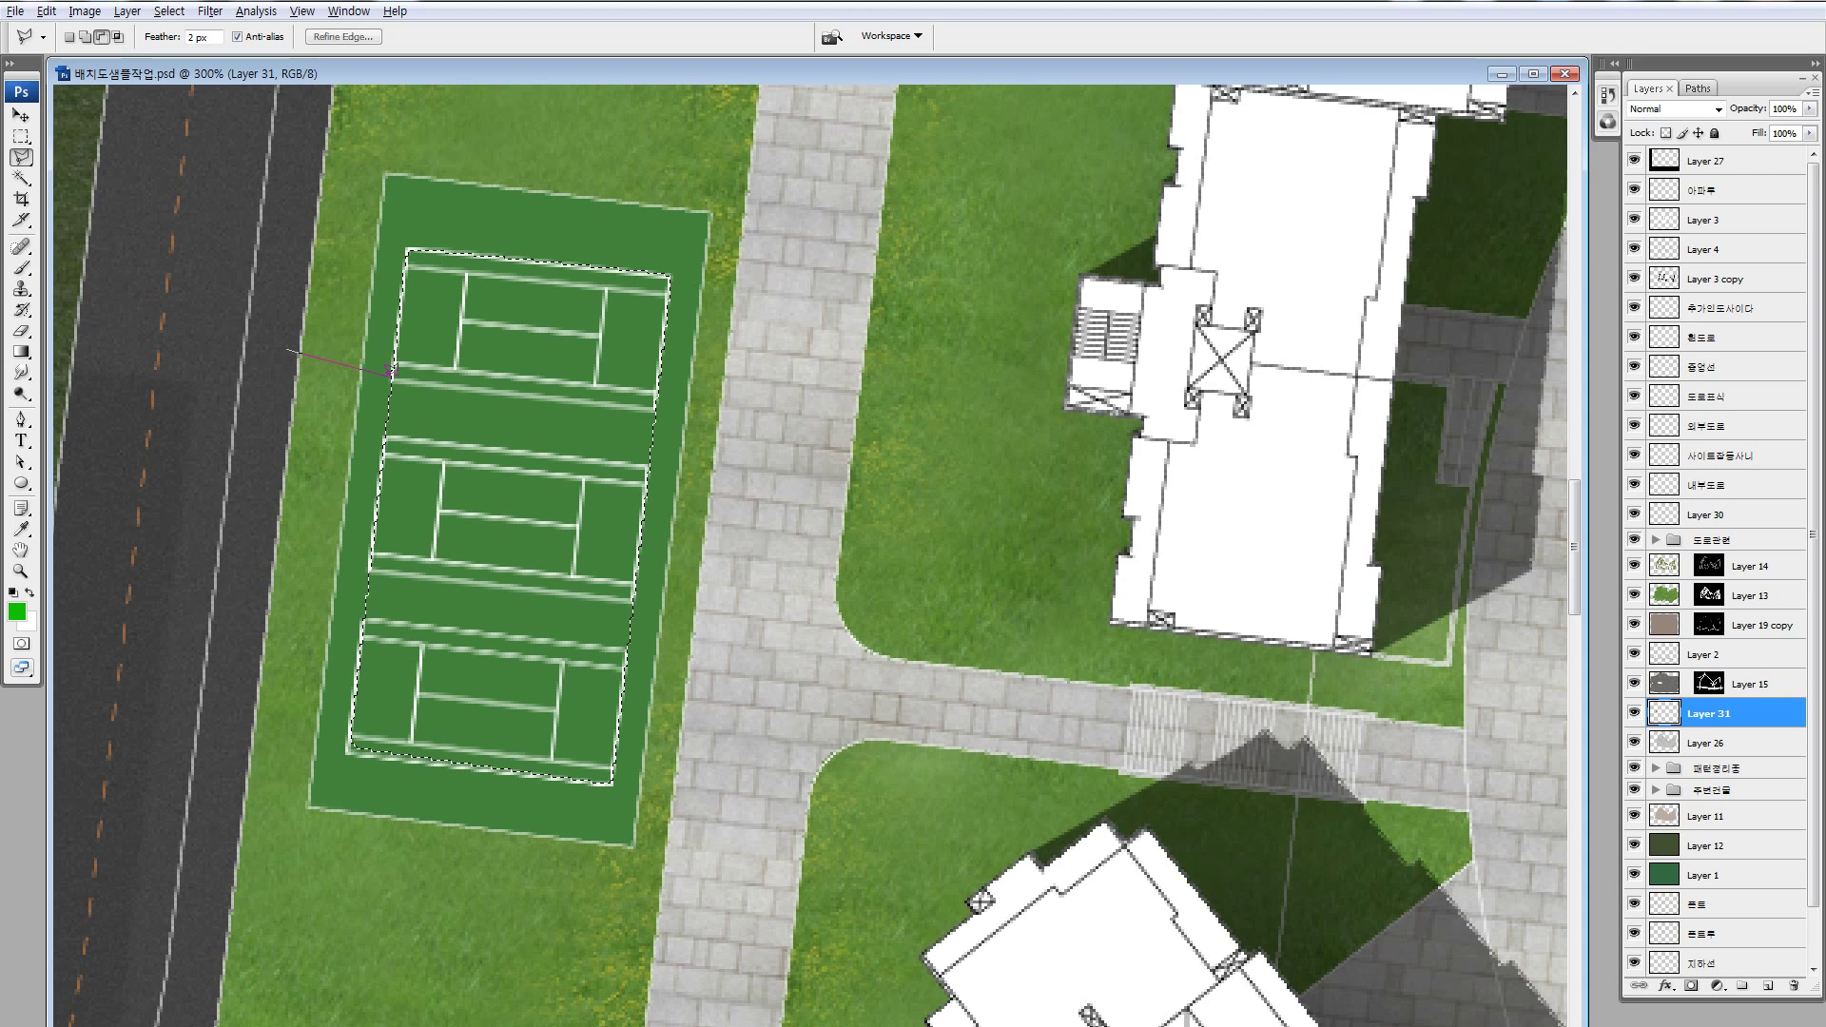
click(781, 427)
double_click(242, 424)
alt+click(250, 596)
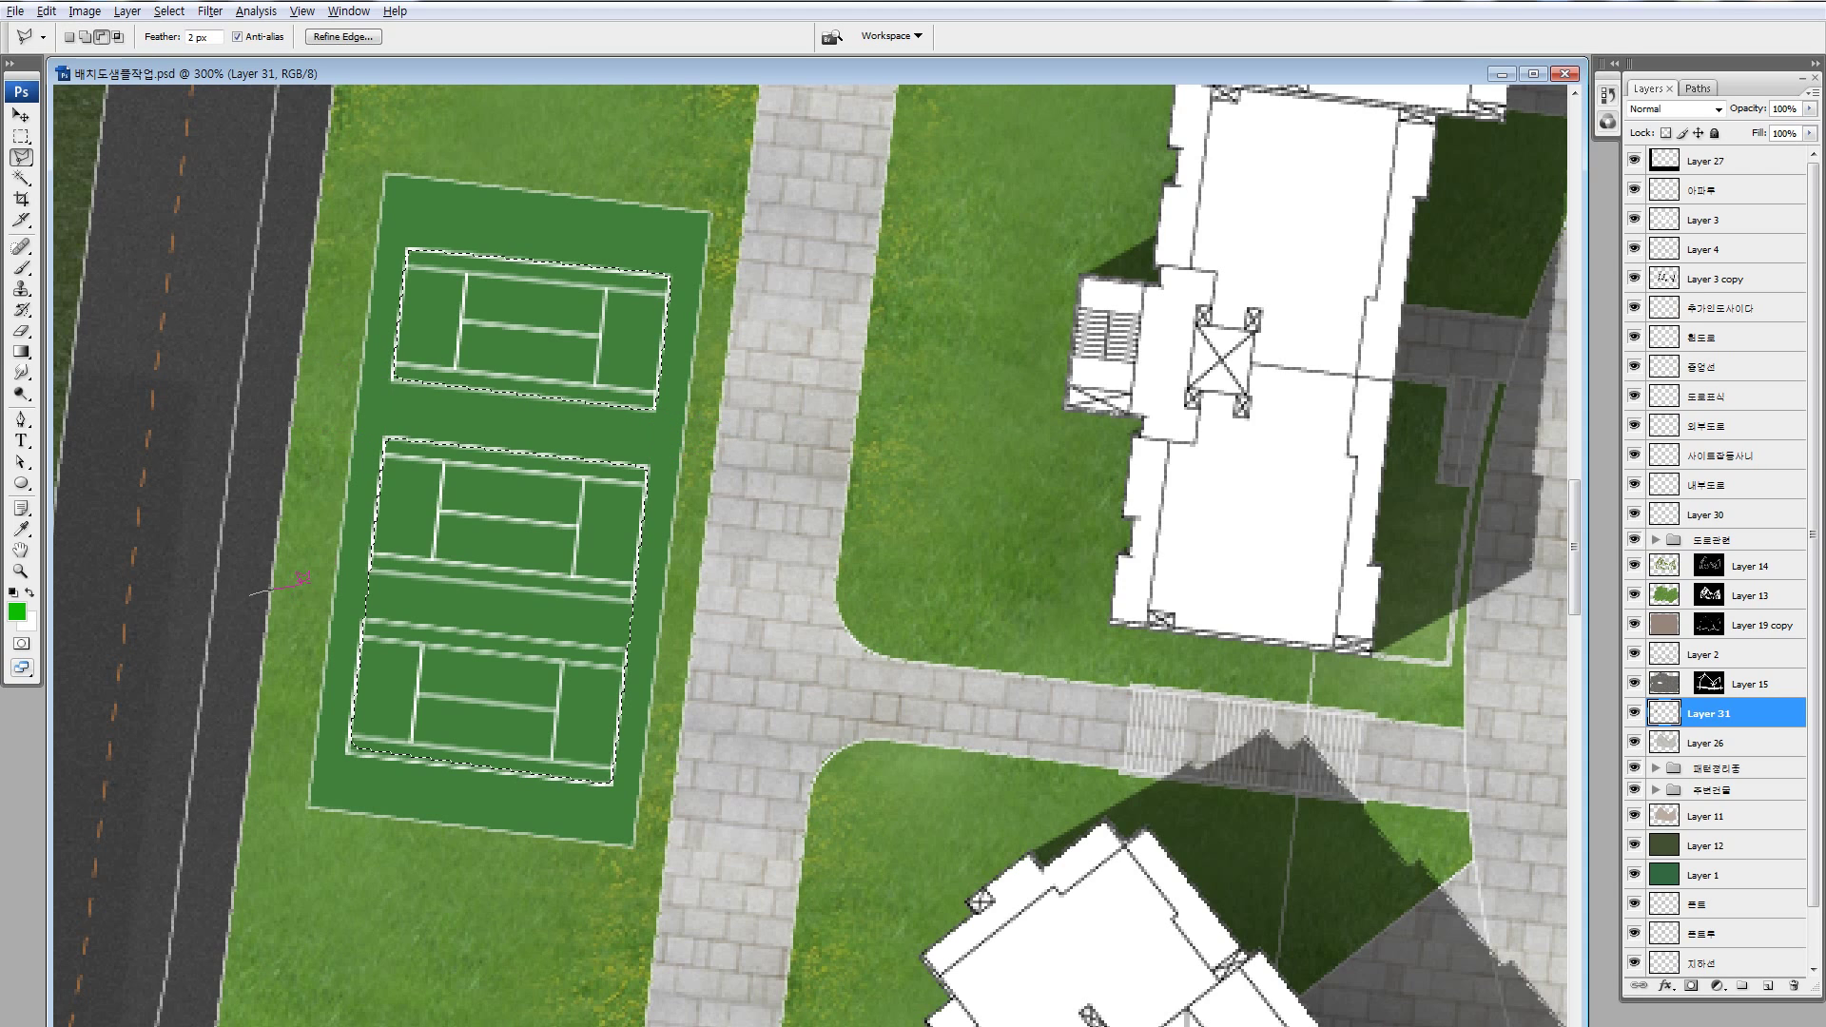
click(368, 569)
click(794, 622)
click(714, 652)
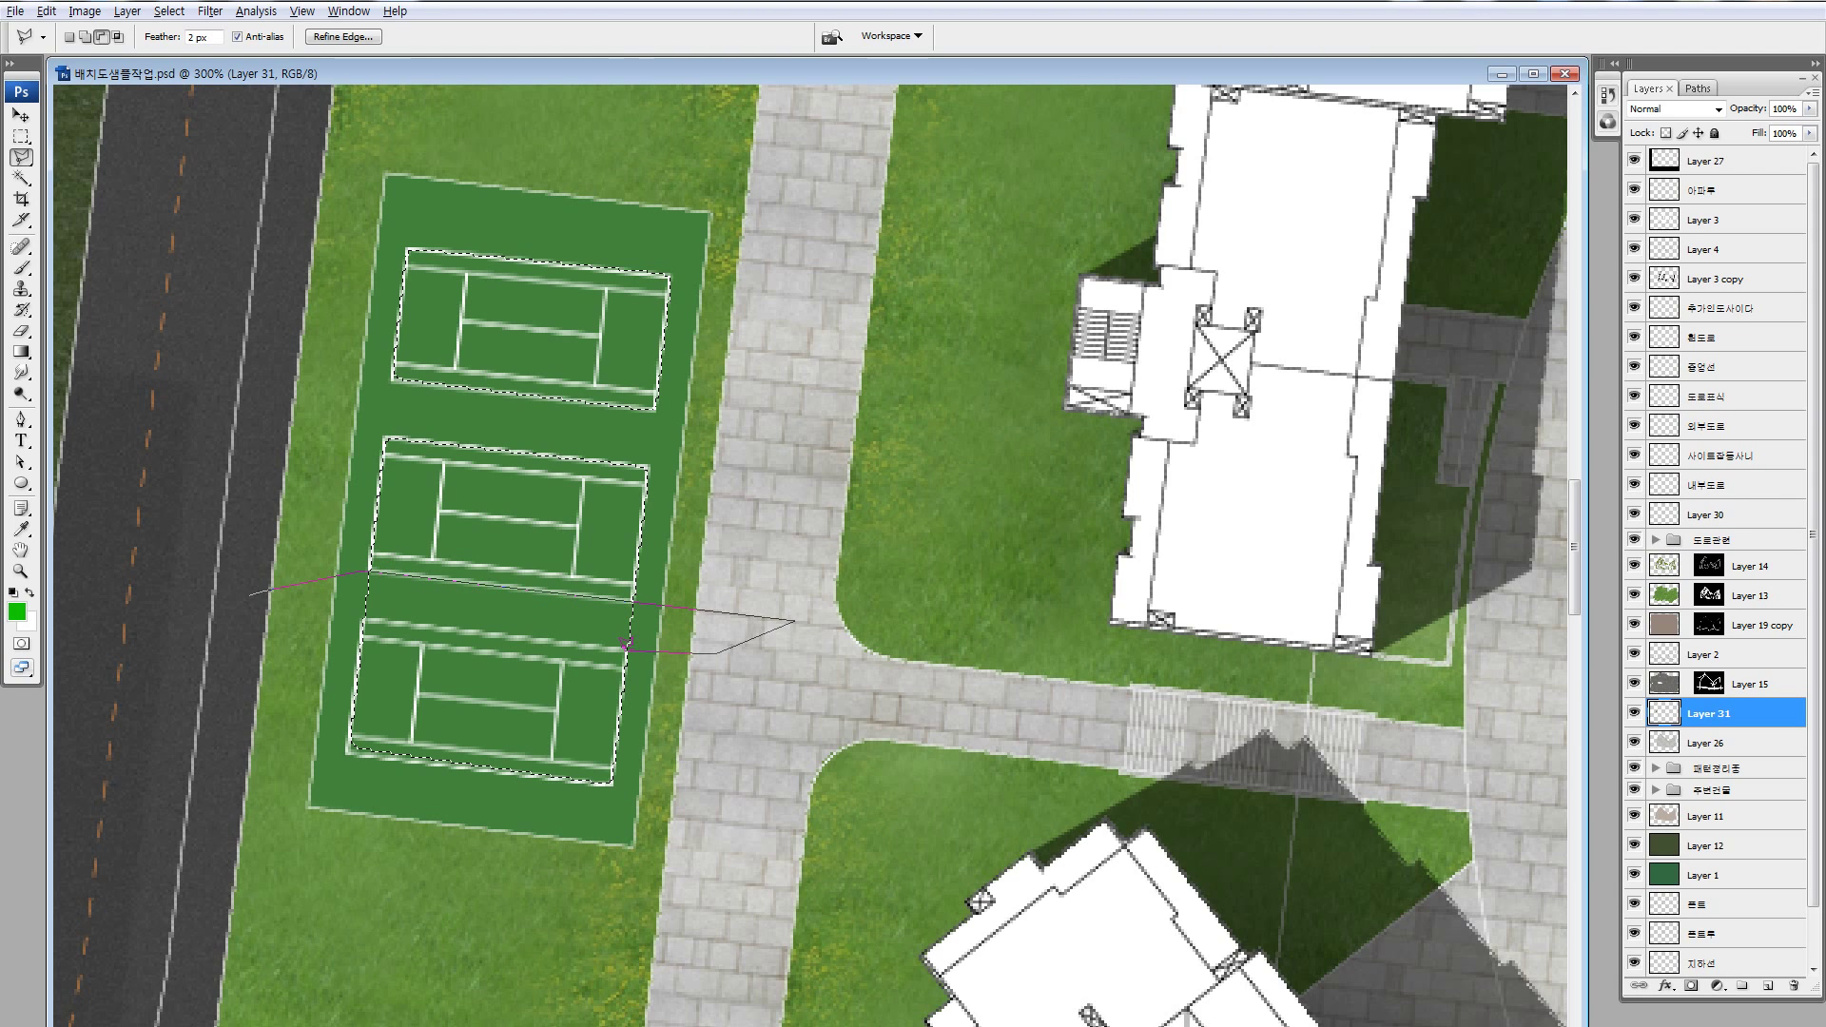
click(257, 596)
key(ctrl+u)
- Lighten the court interiors with Saturation +14 and Lightness +19, then zoom out to review the site
click(1303, 593)
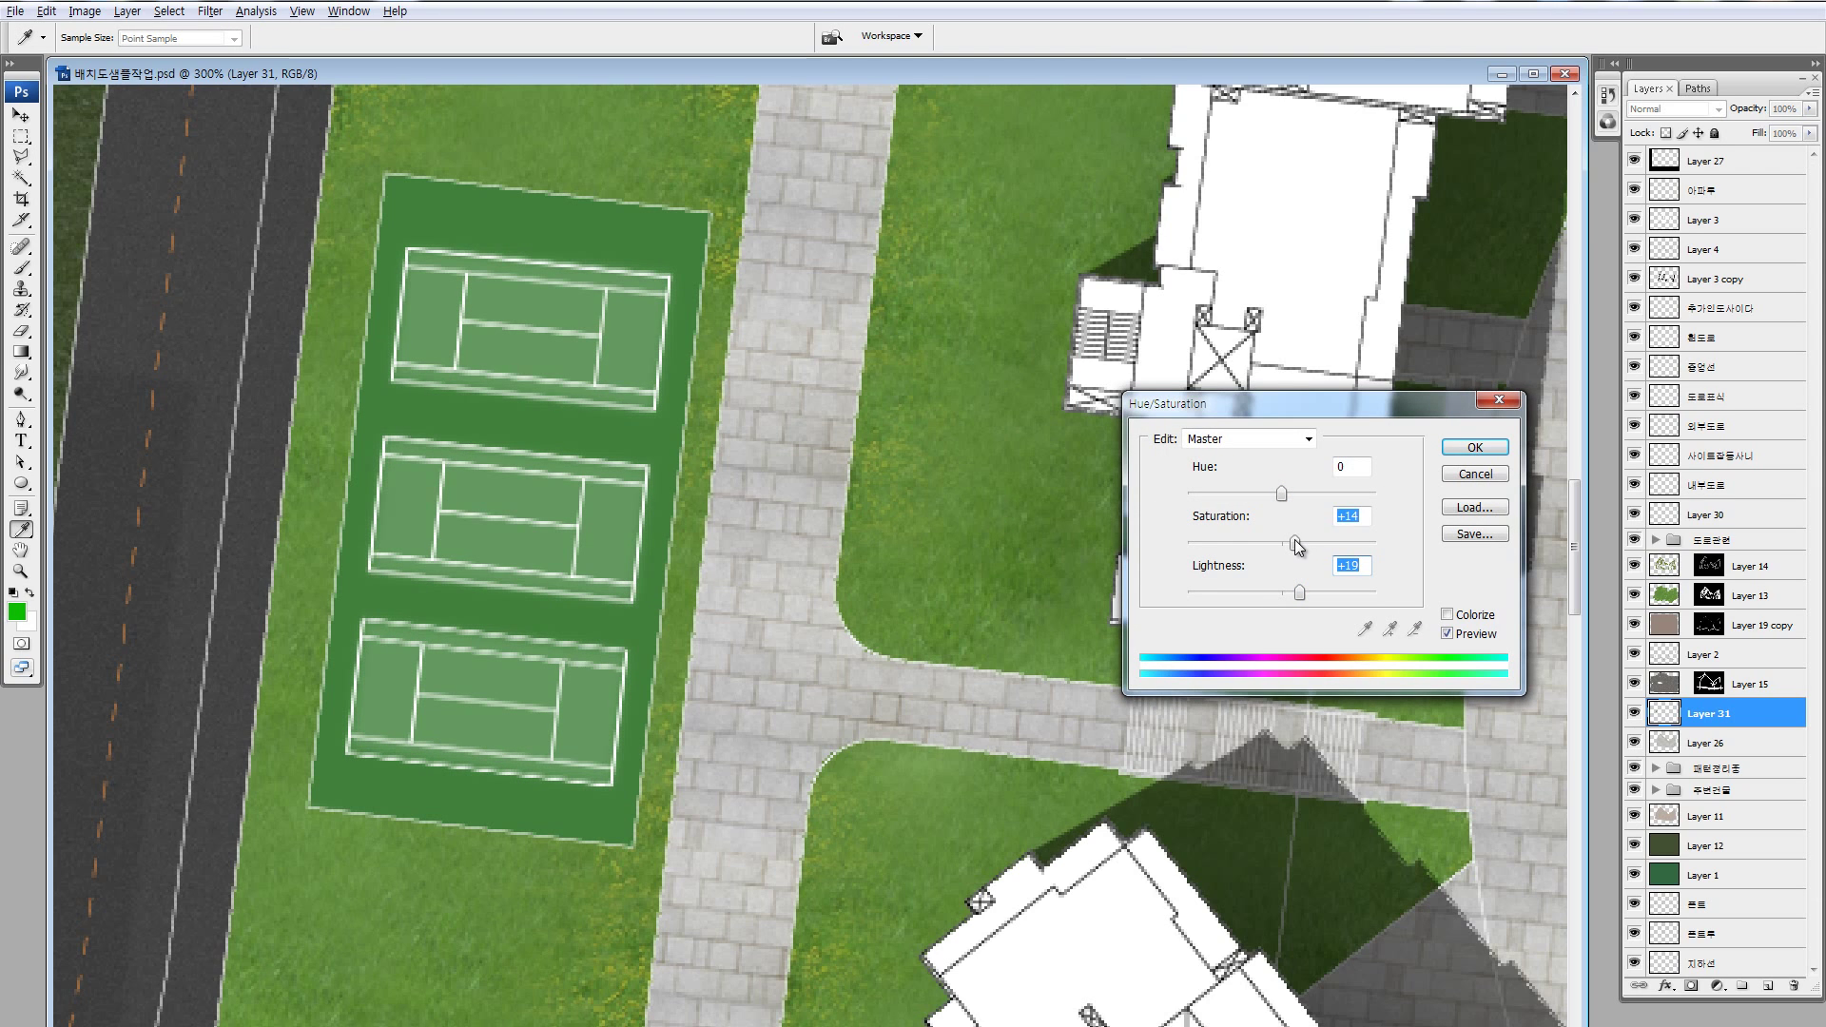
click(1474, 448)
key(ctrl+minus)
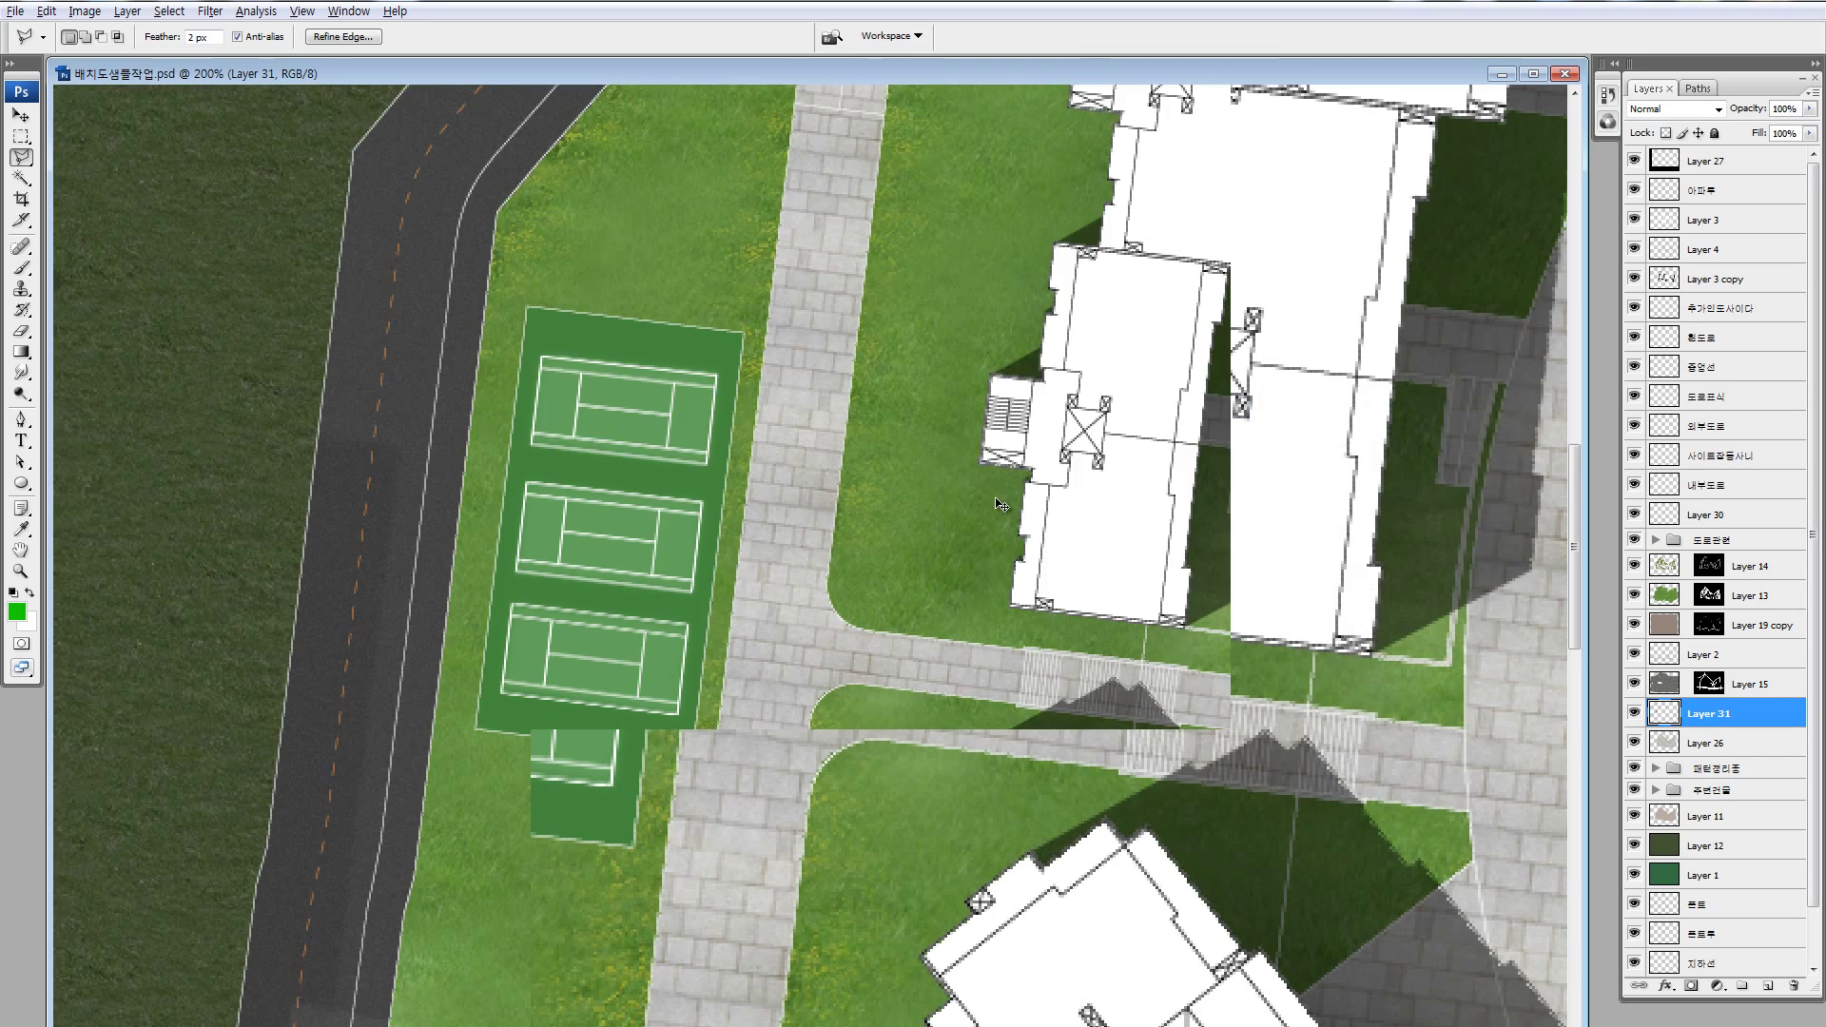
key(ctrl+minus)
key(ctrl+minus)
key(ctrl+minus)
key(ctrl+minus)
key(z)
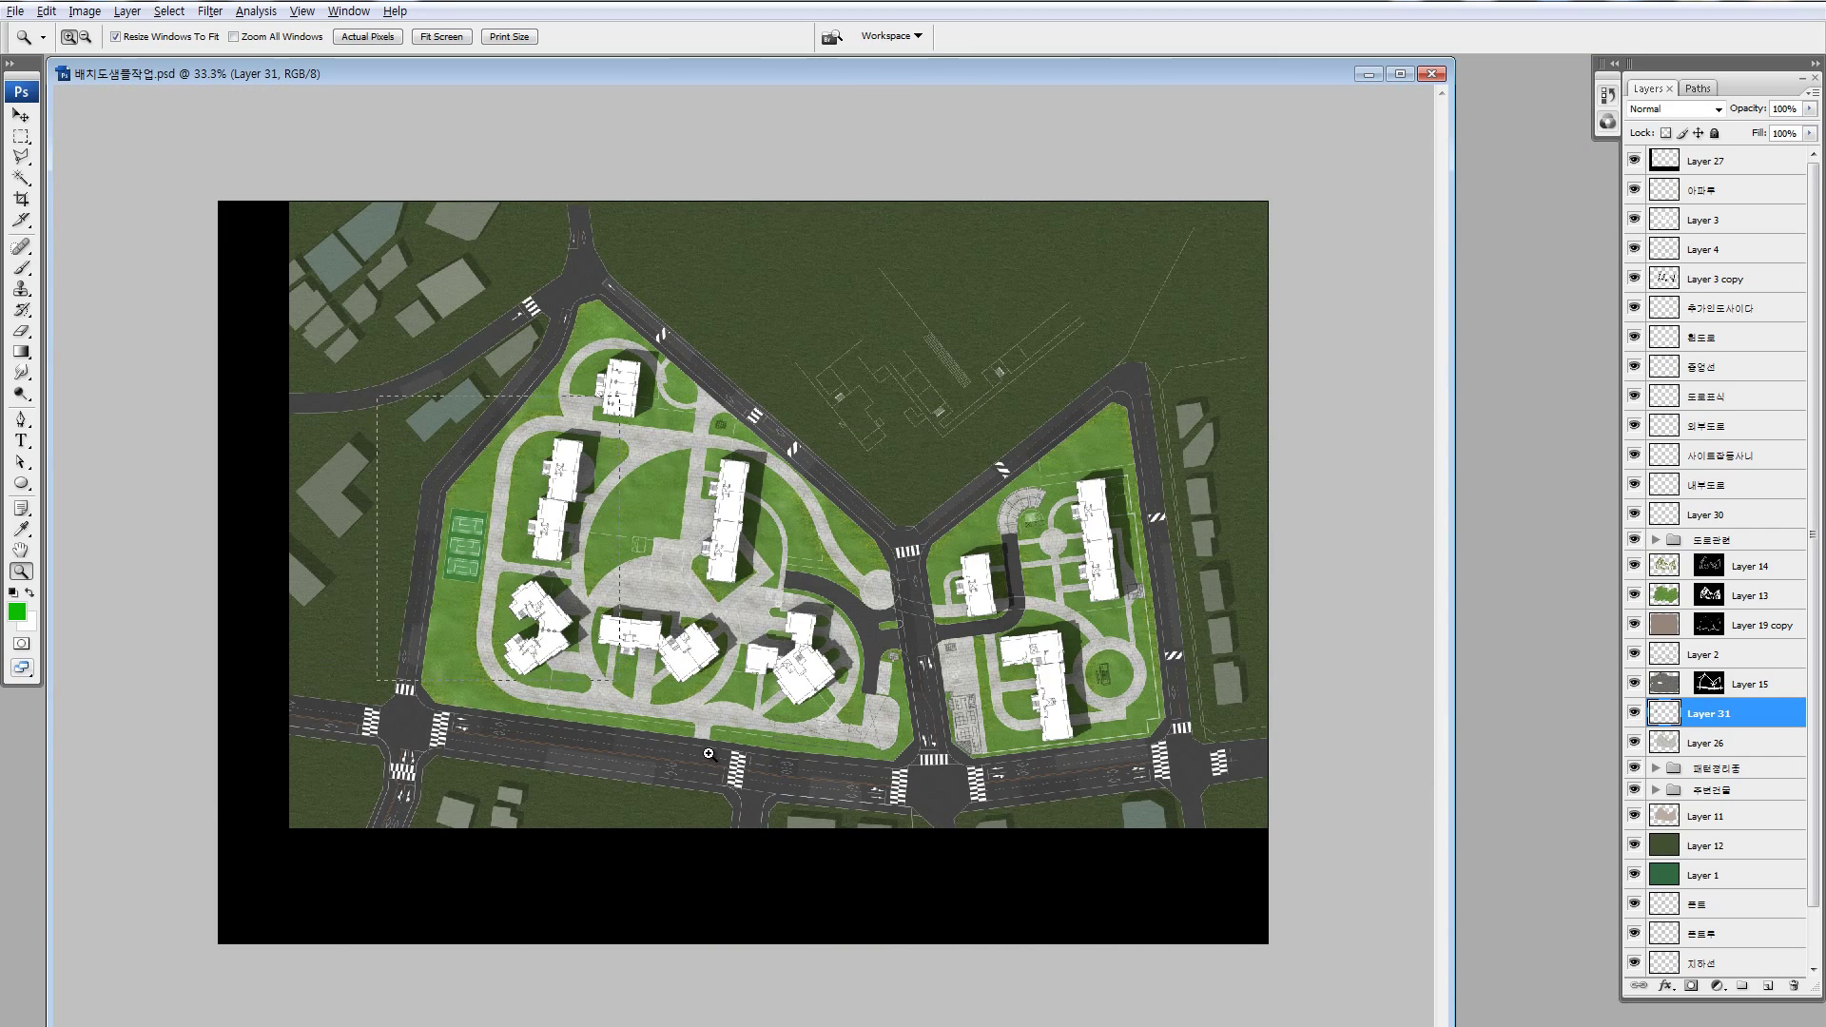
drag(708, 753, 378, 397)
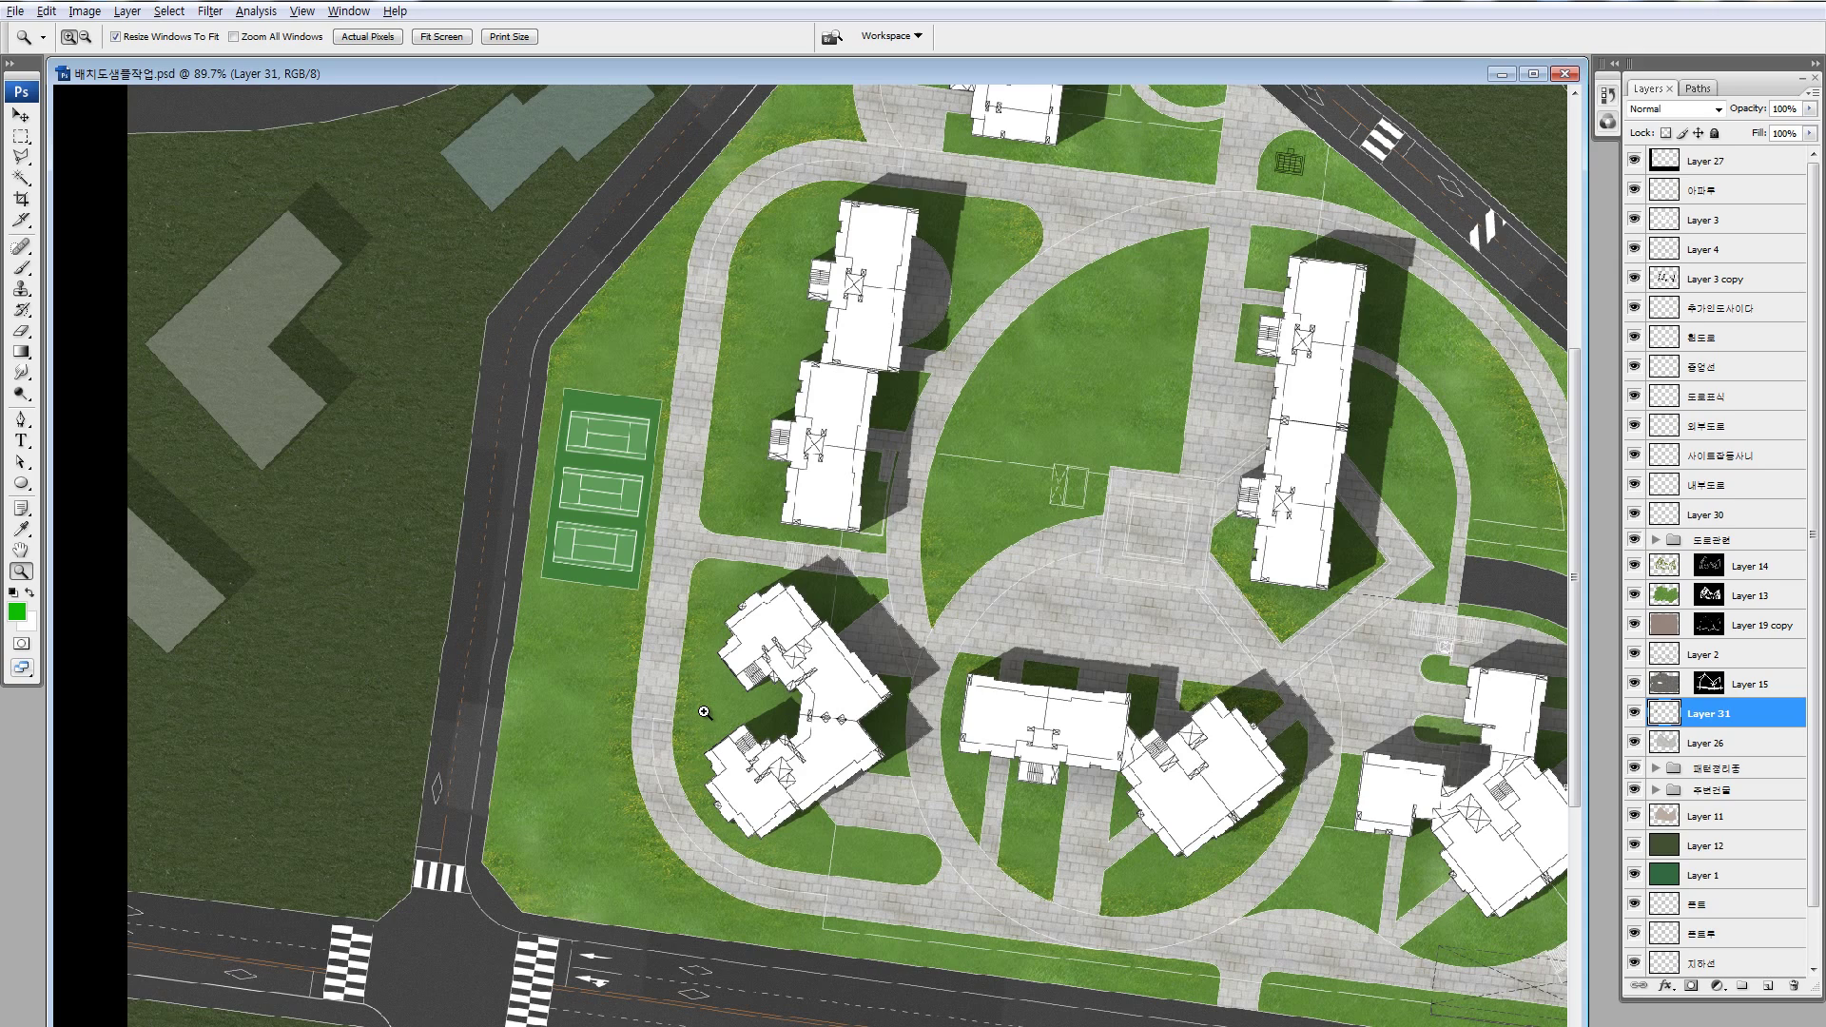
key(ctrl+plus)
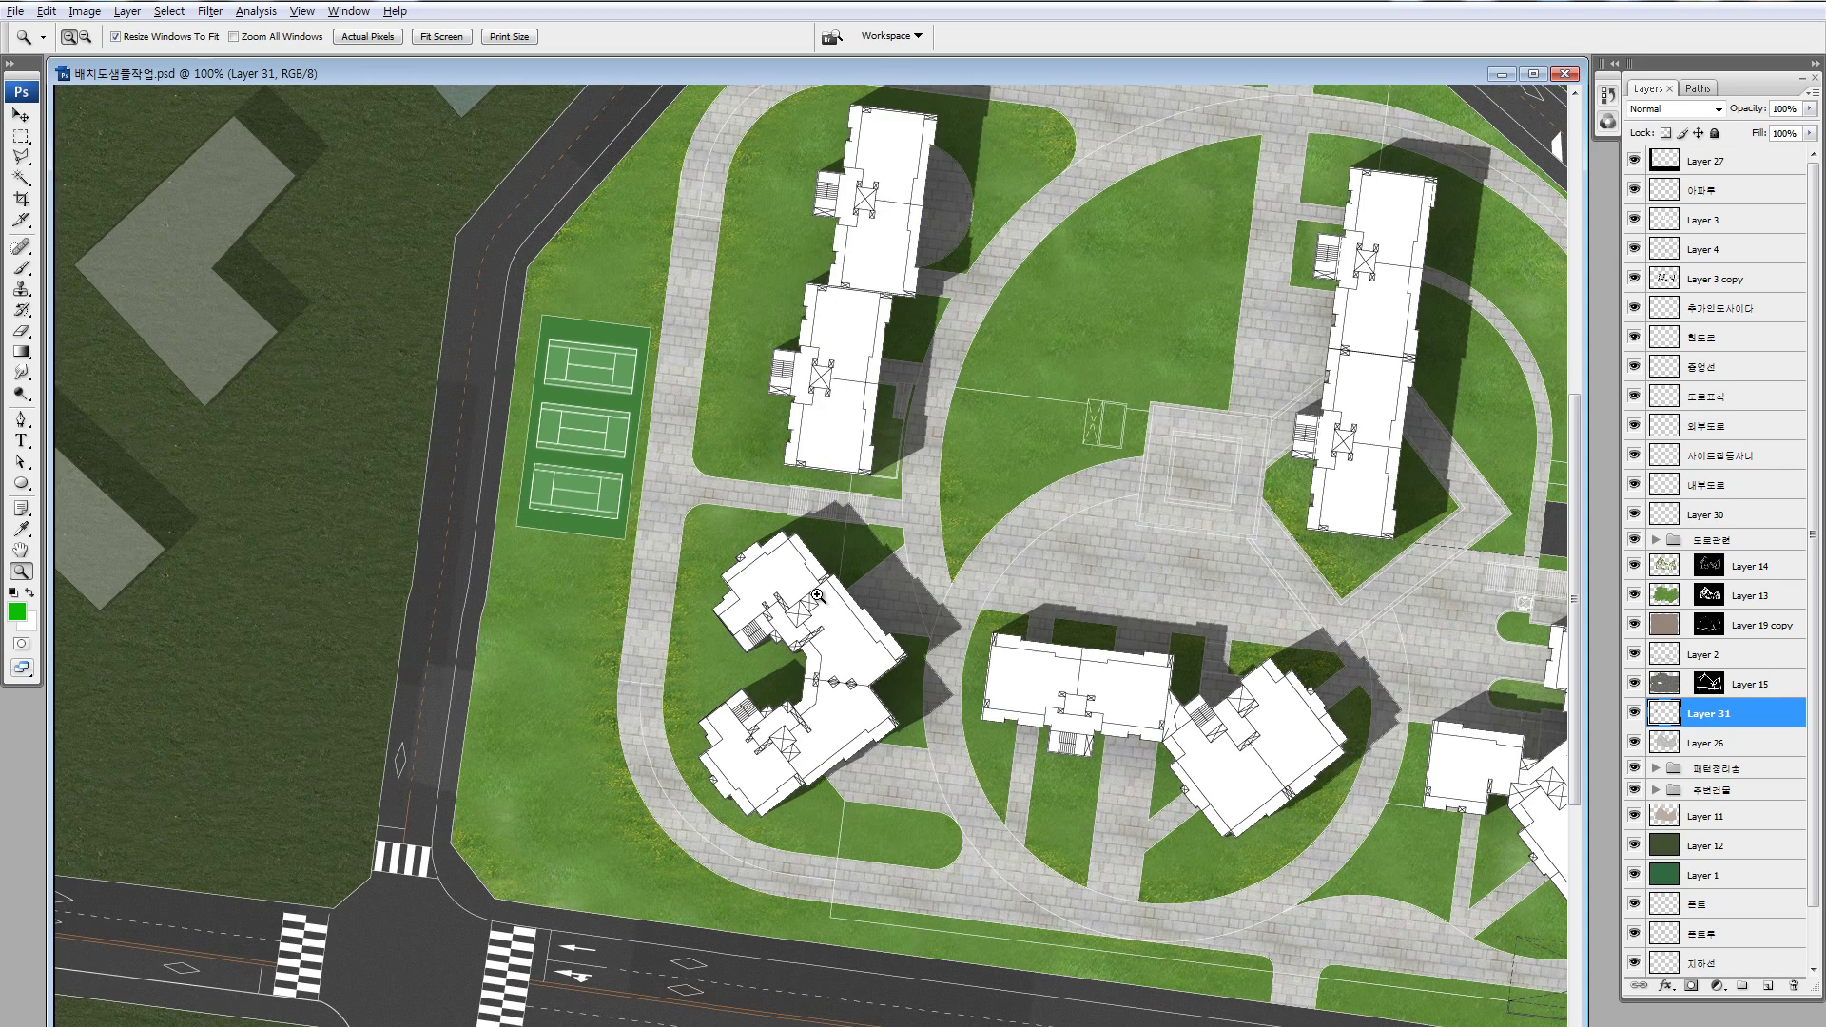
key(ctrl+minus)
key(ctrl+minus)
key(ctrl+minus)
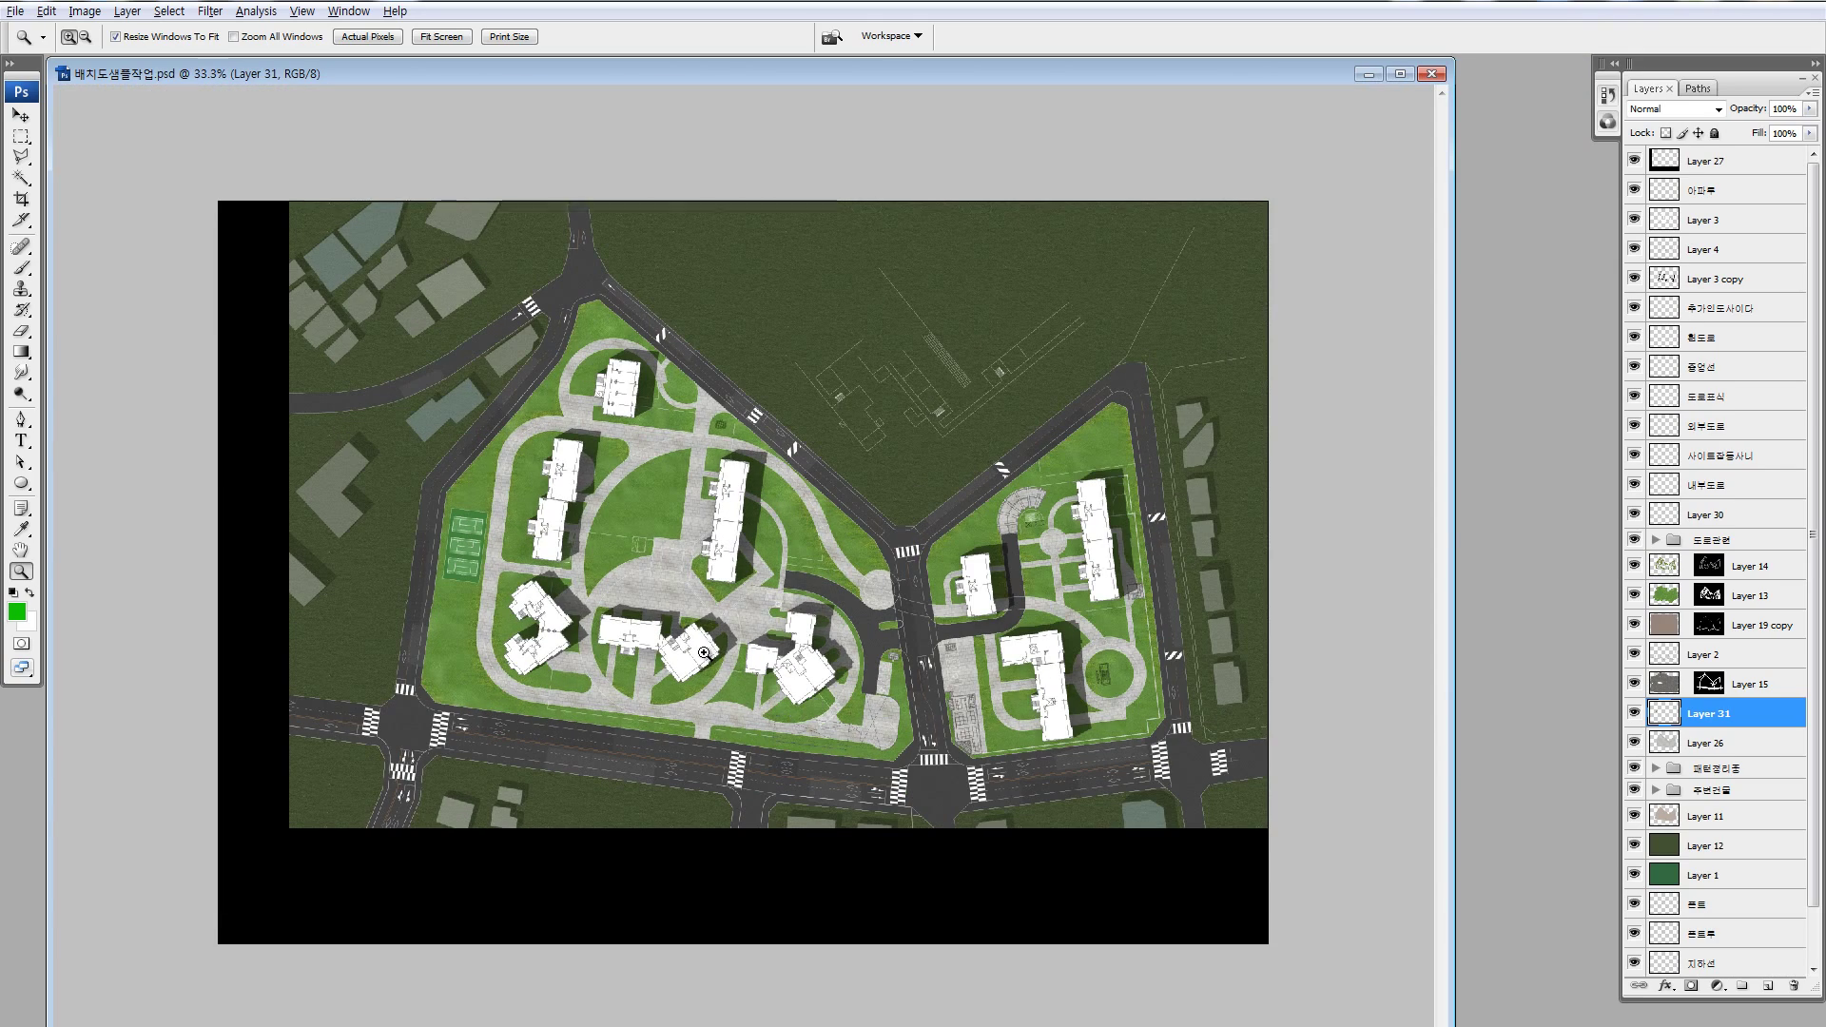
drag(706, 653, 939, 794)
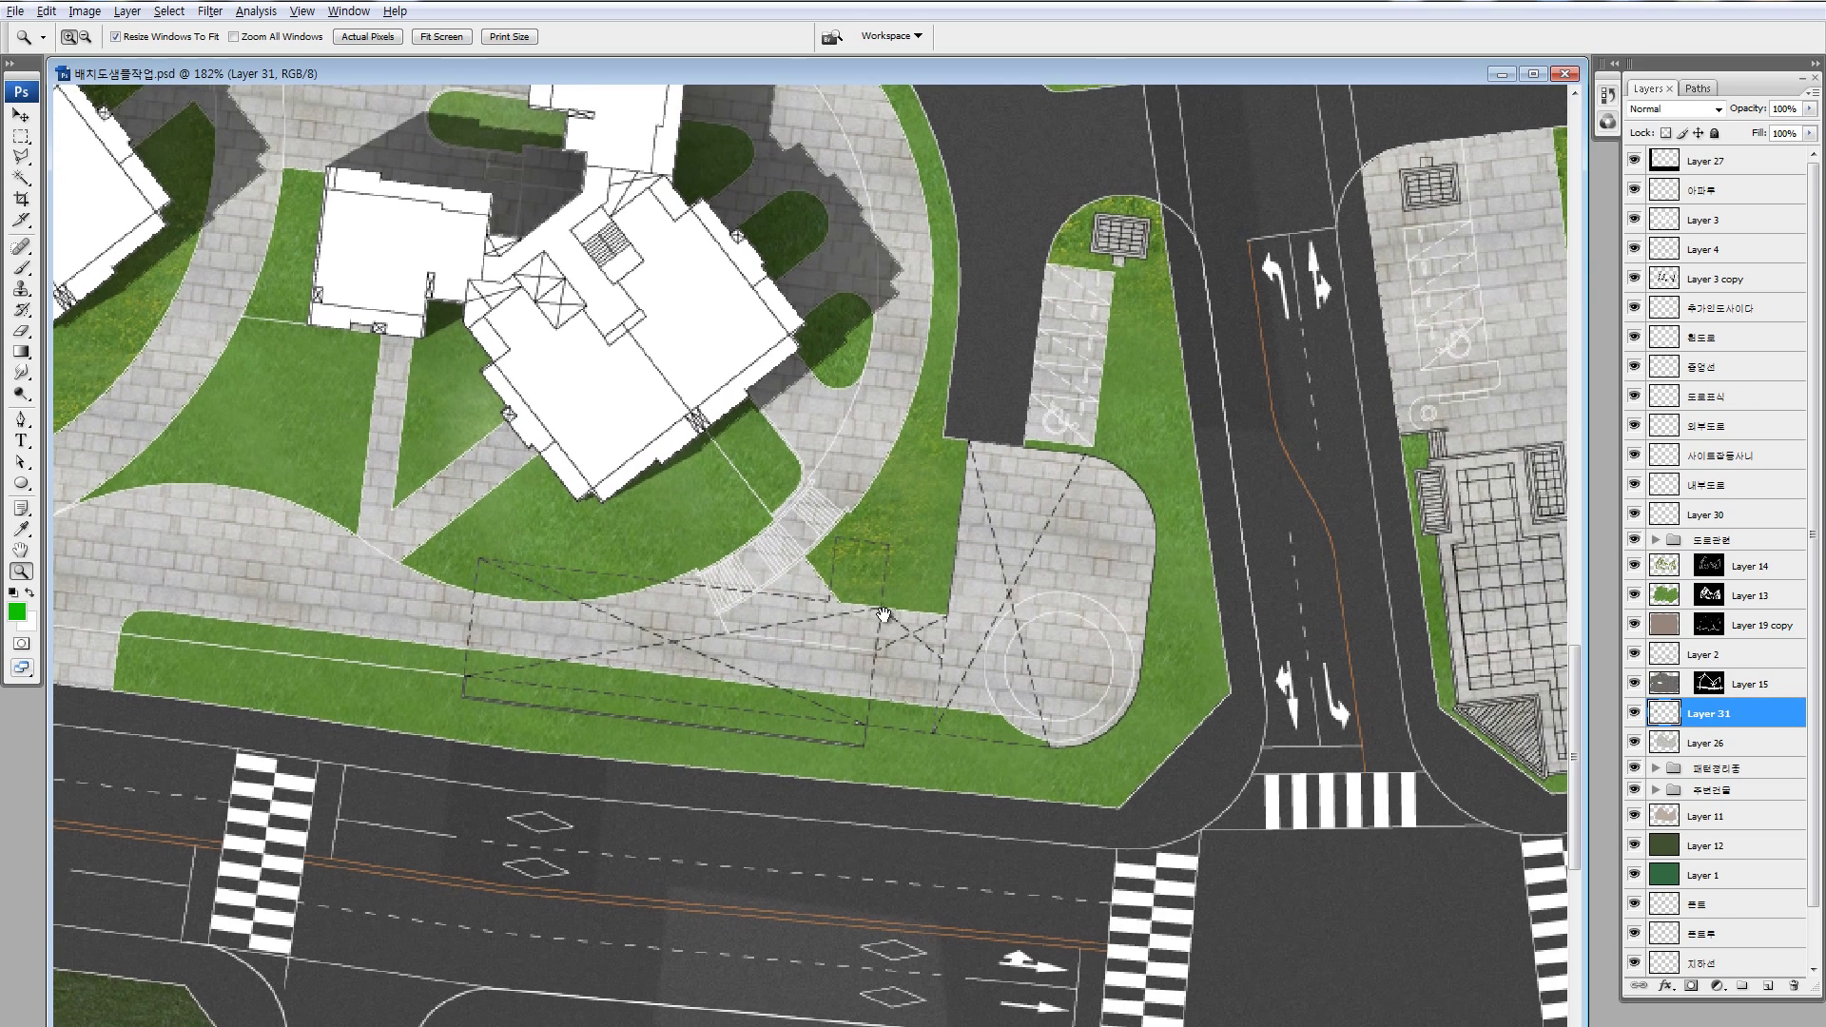
- Move the building-number label layer (101, 84C, 102, 52) above the site plan
drag(909, 609, 846, 669)
scroll(1717, 927, down, 2)
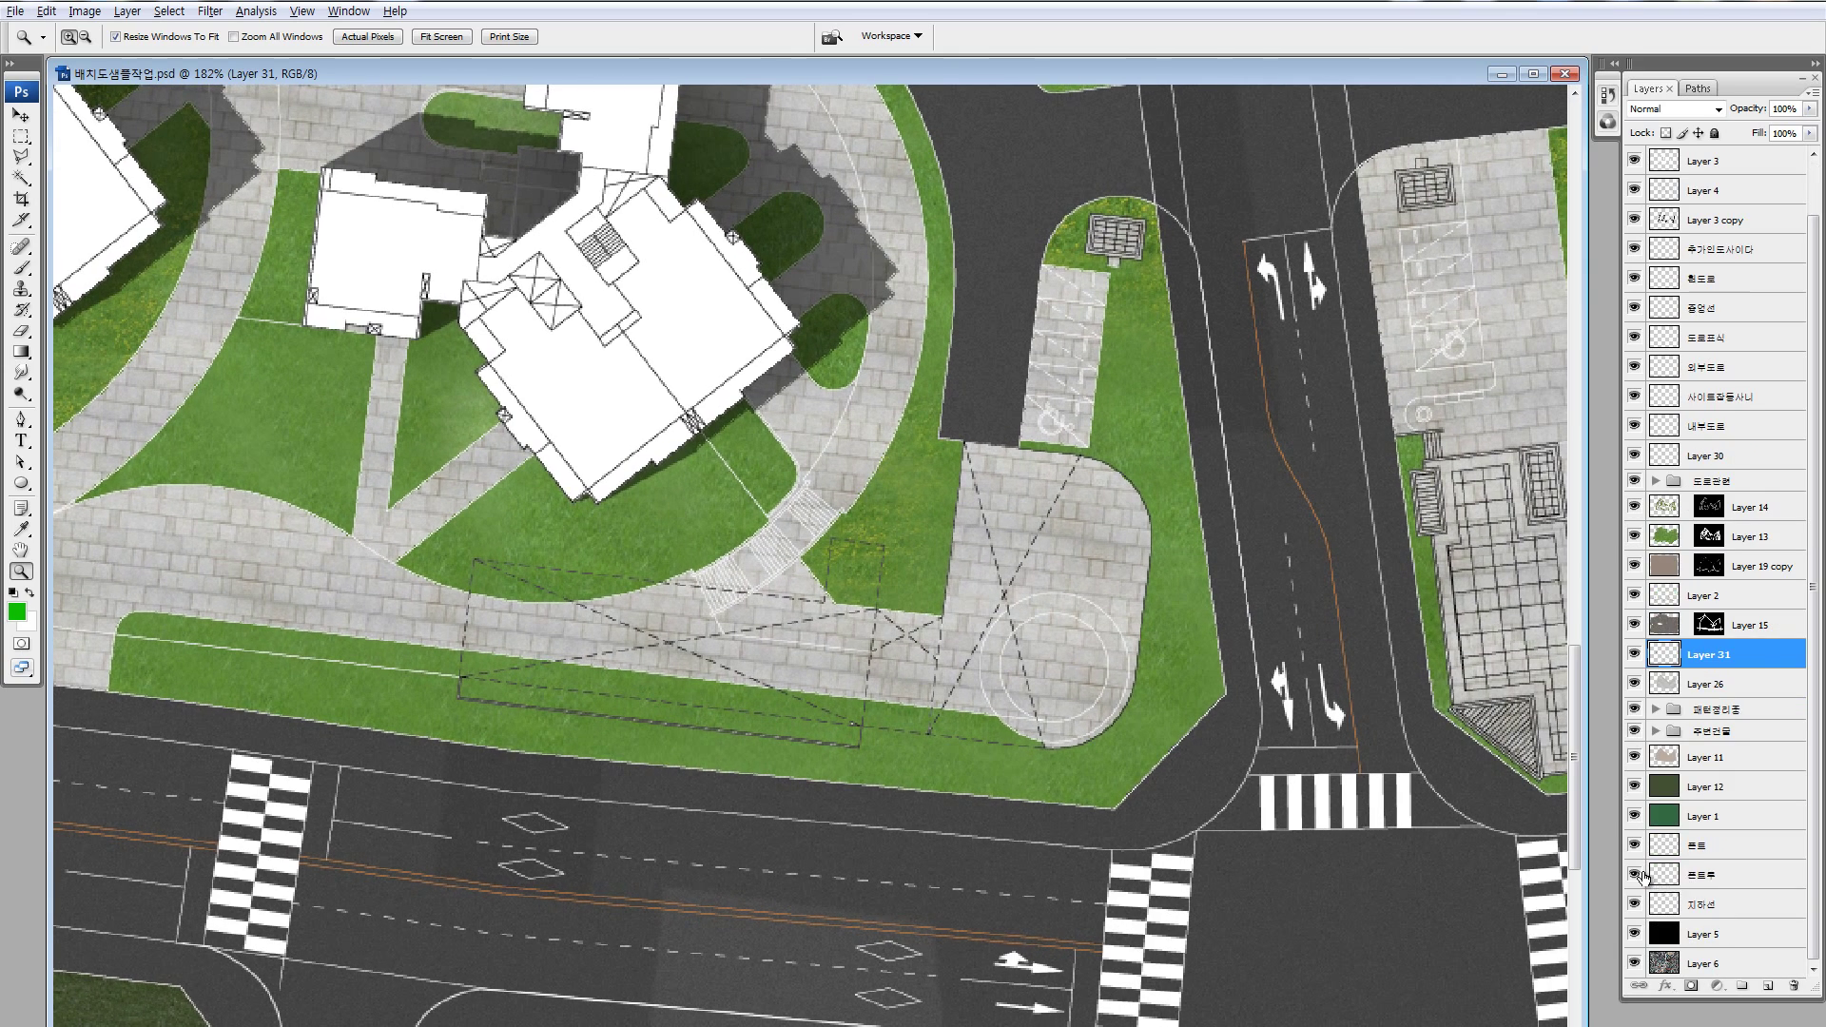
click(1640, 875)
alt+click(1636, 875)
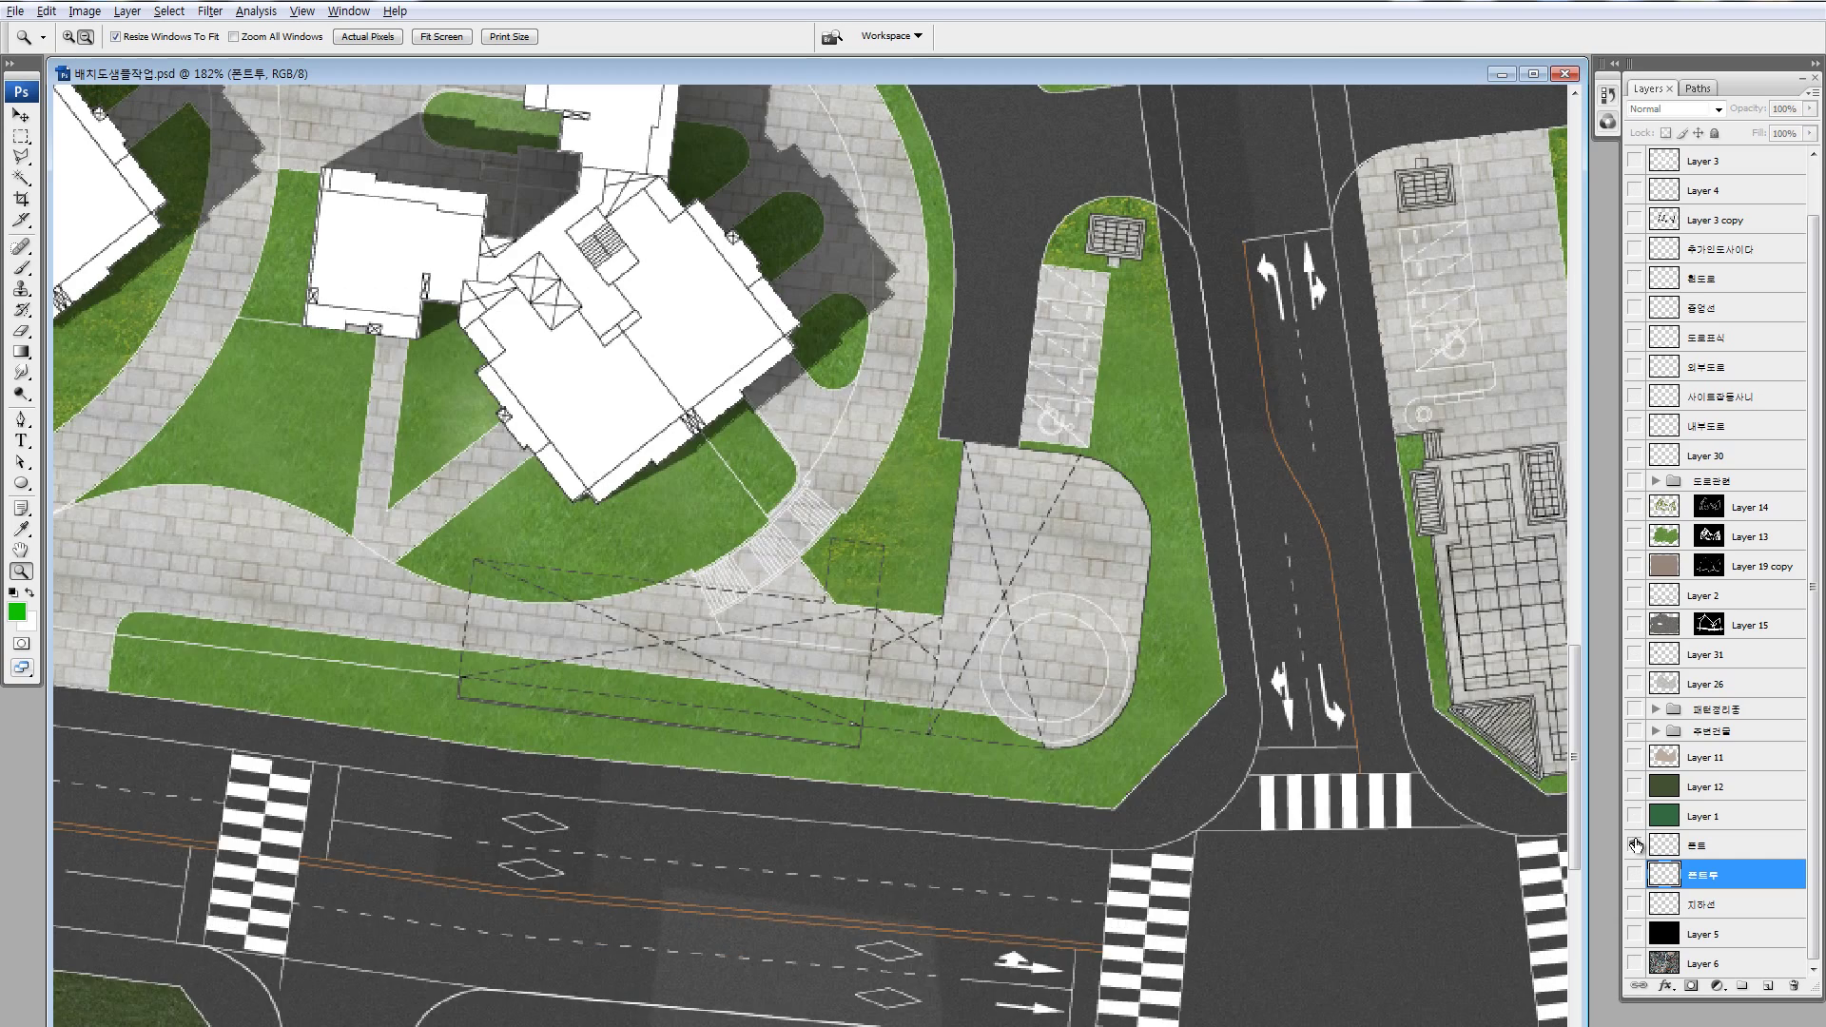
alt+click(1636, 844)
mouse_move(1674, 843)
mouse_down()
mouse_move(1729, 161)
mouse_move(1729, 177)
mouse_up()
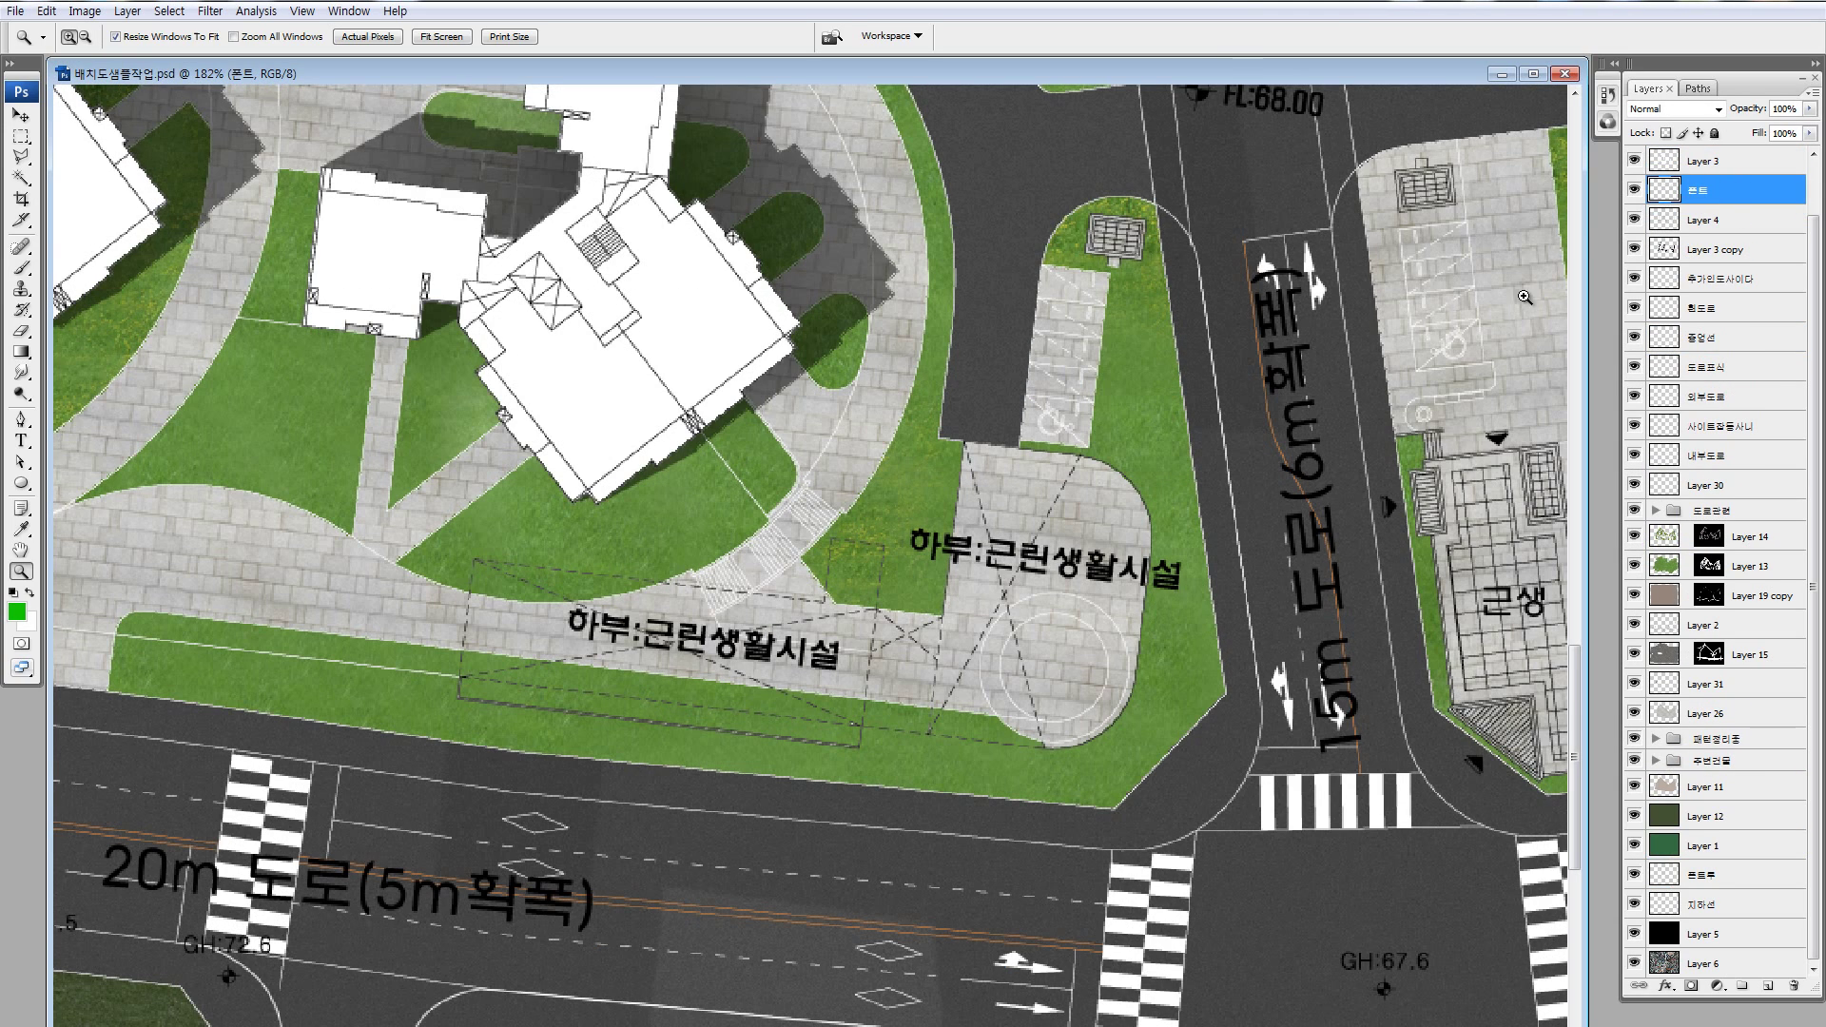
click(1666, 877)
drag(1717, 716, 1710, 221)
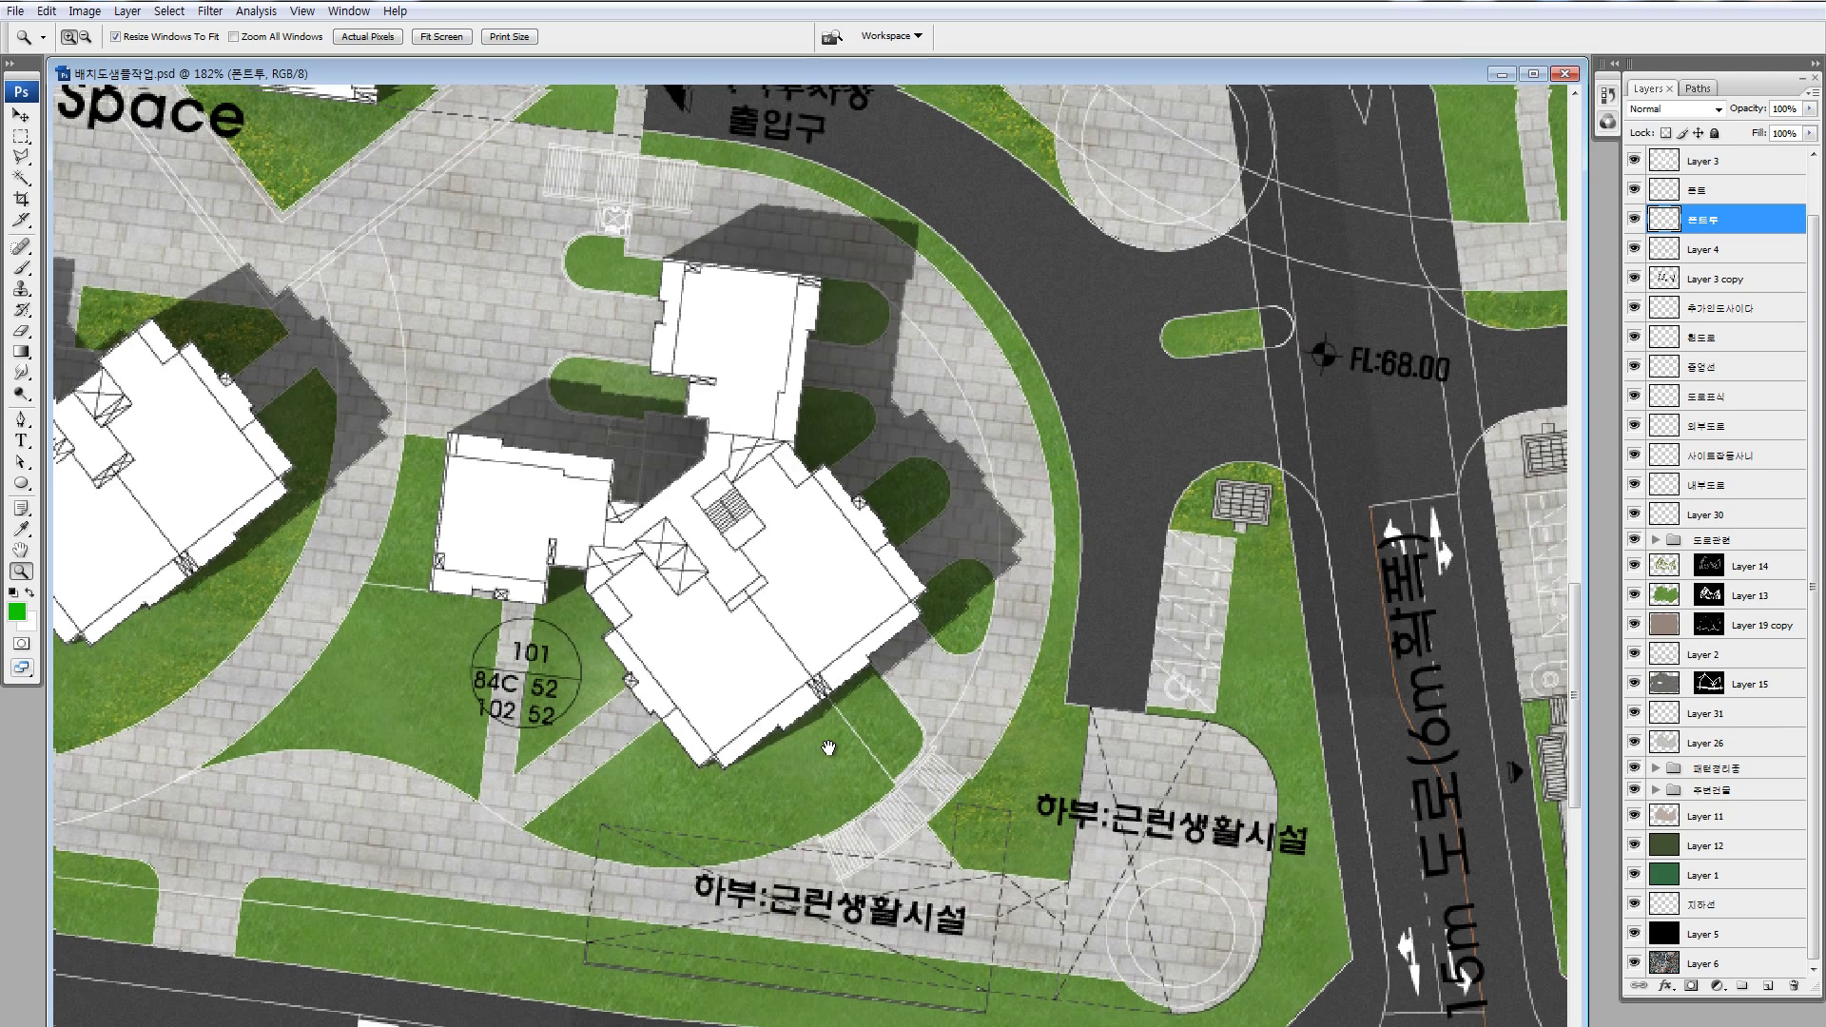
- Test-raise the dashed-outline layer, inspect the site, then move both annotation layers back down
drag(1345, 346, 1059, 553)
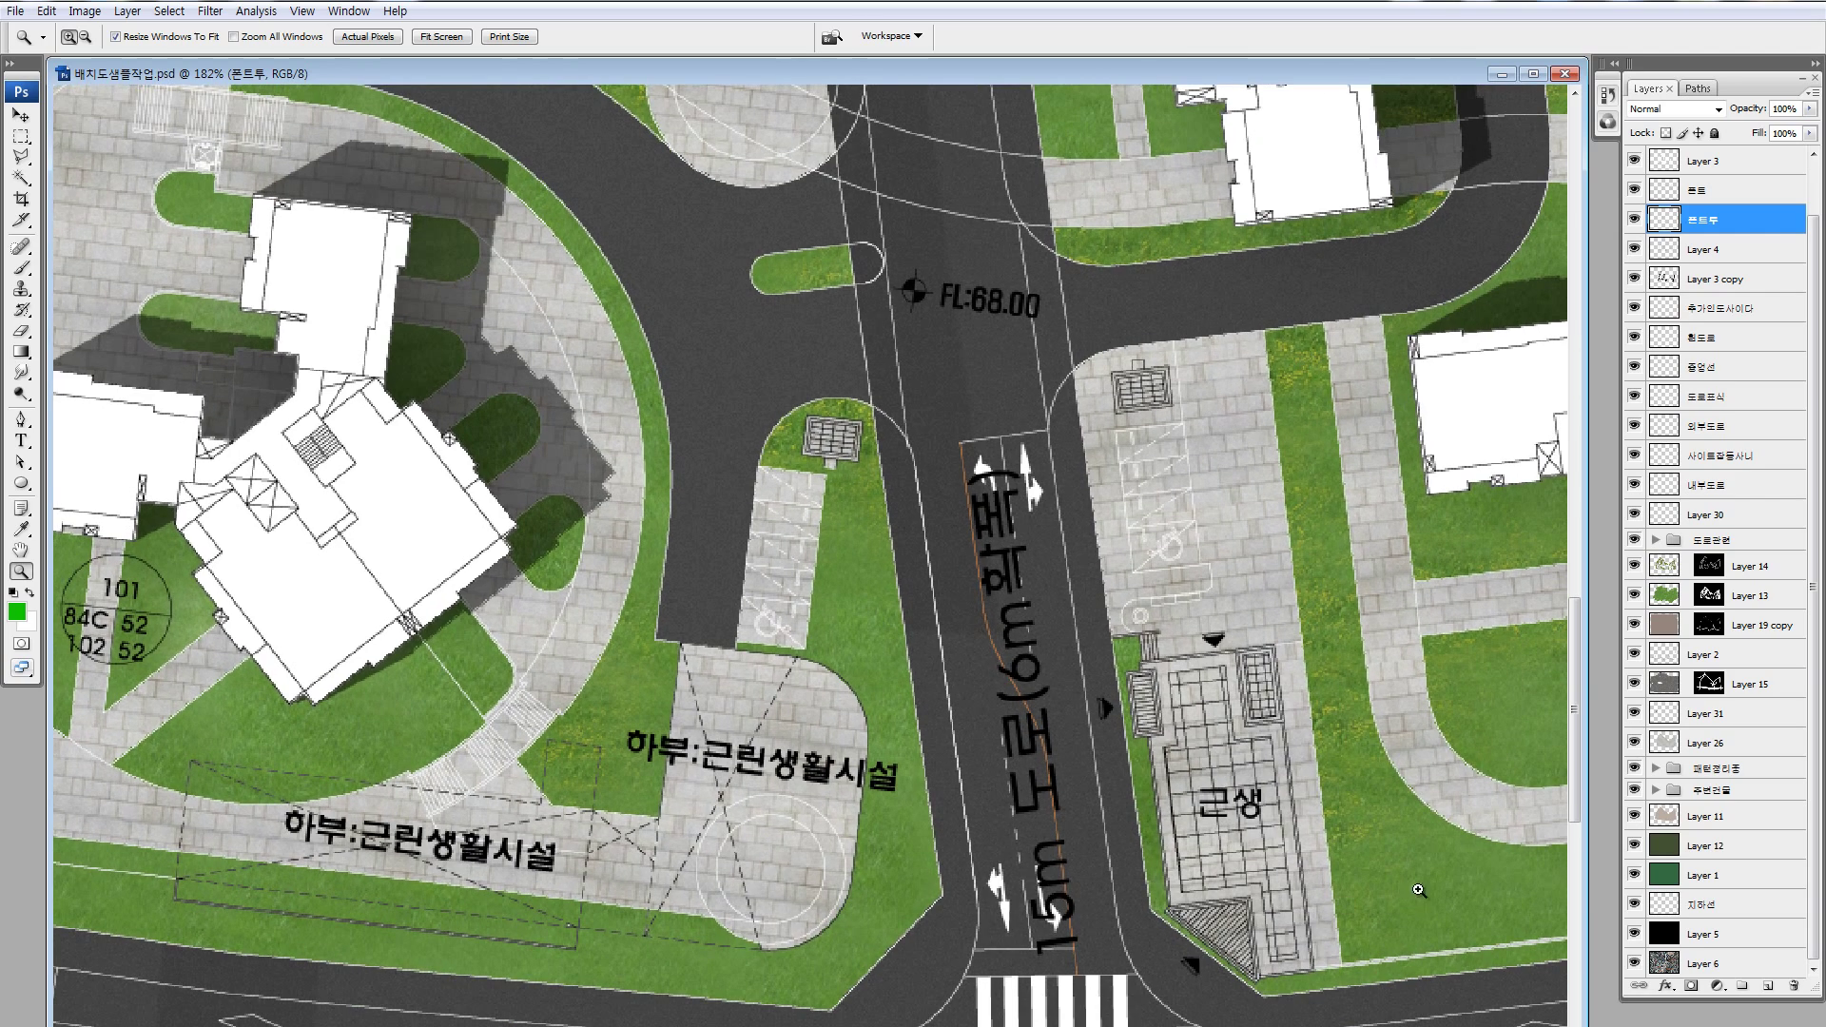
drag(1656, 906, 1677, 214)
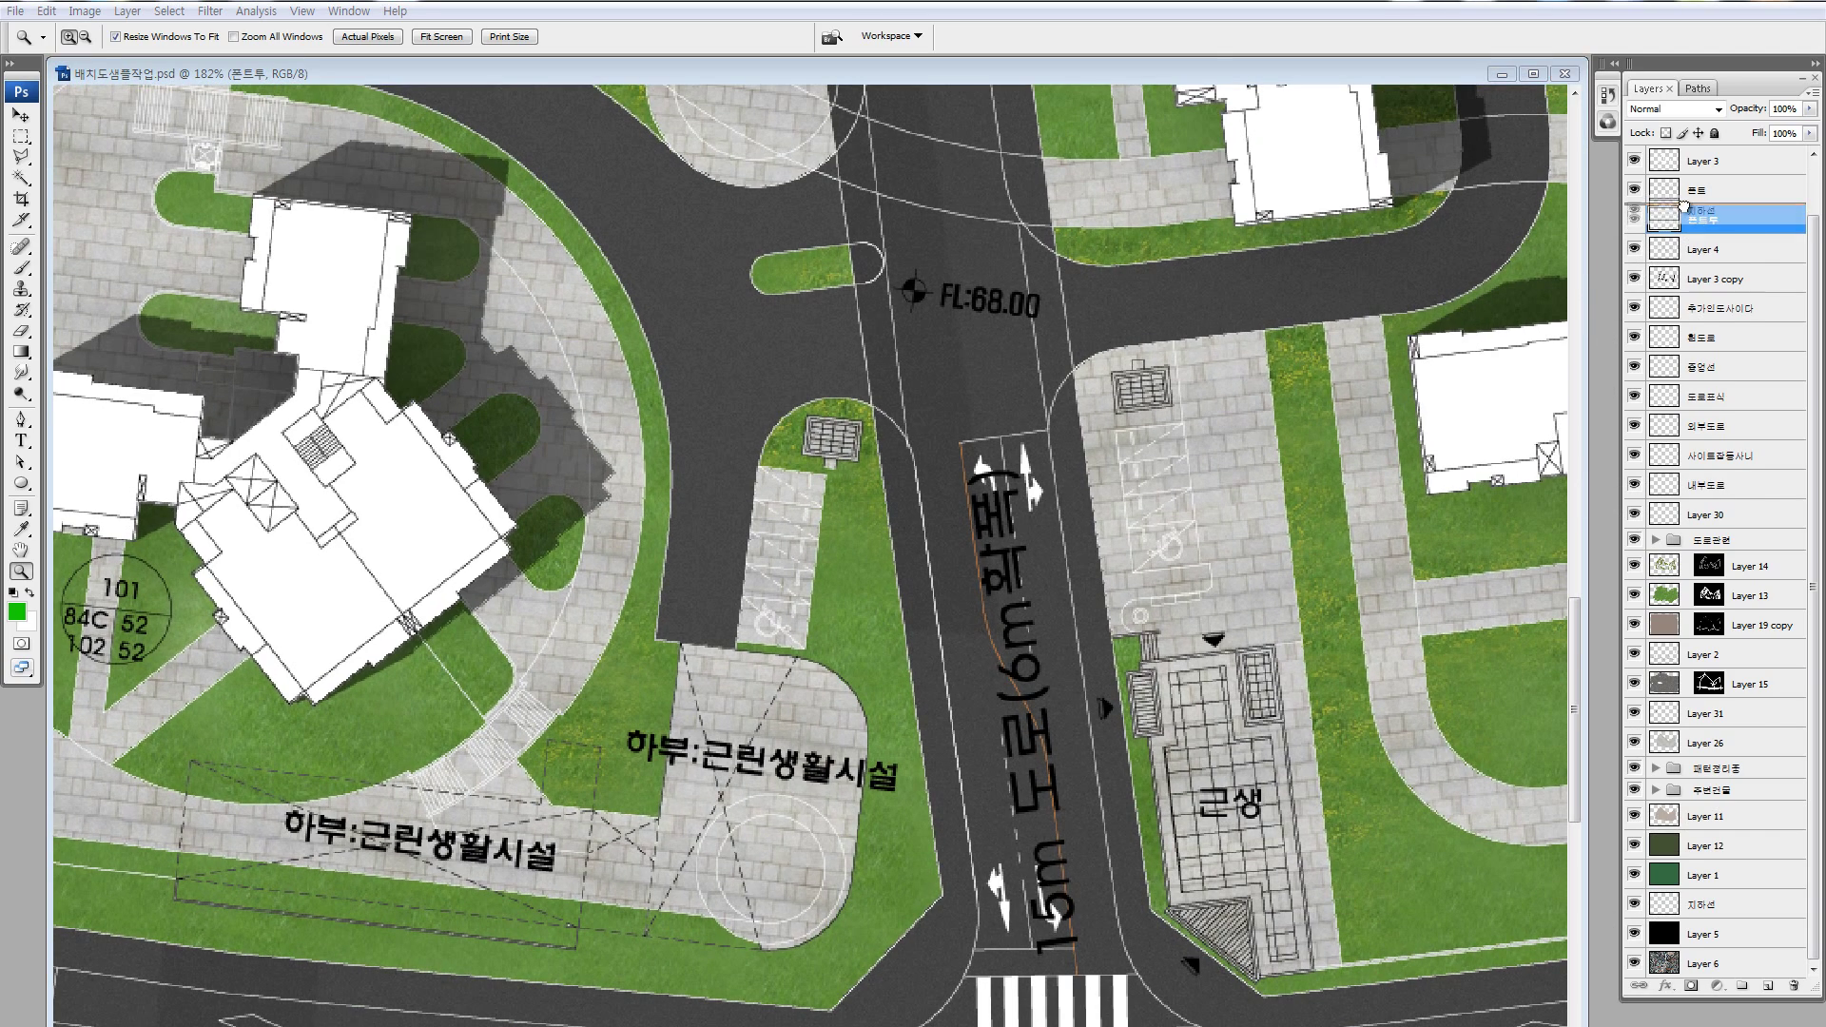
key(ctrl+minus)
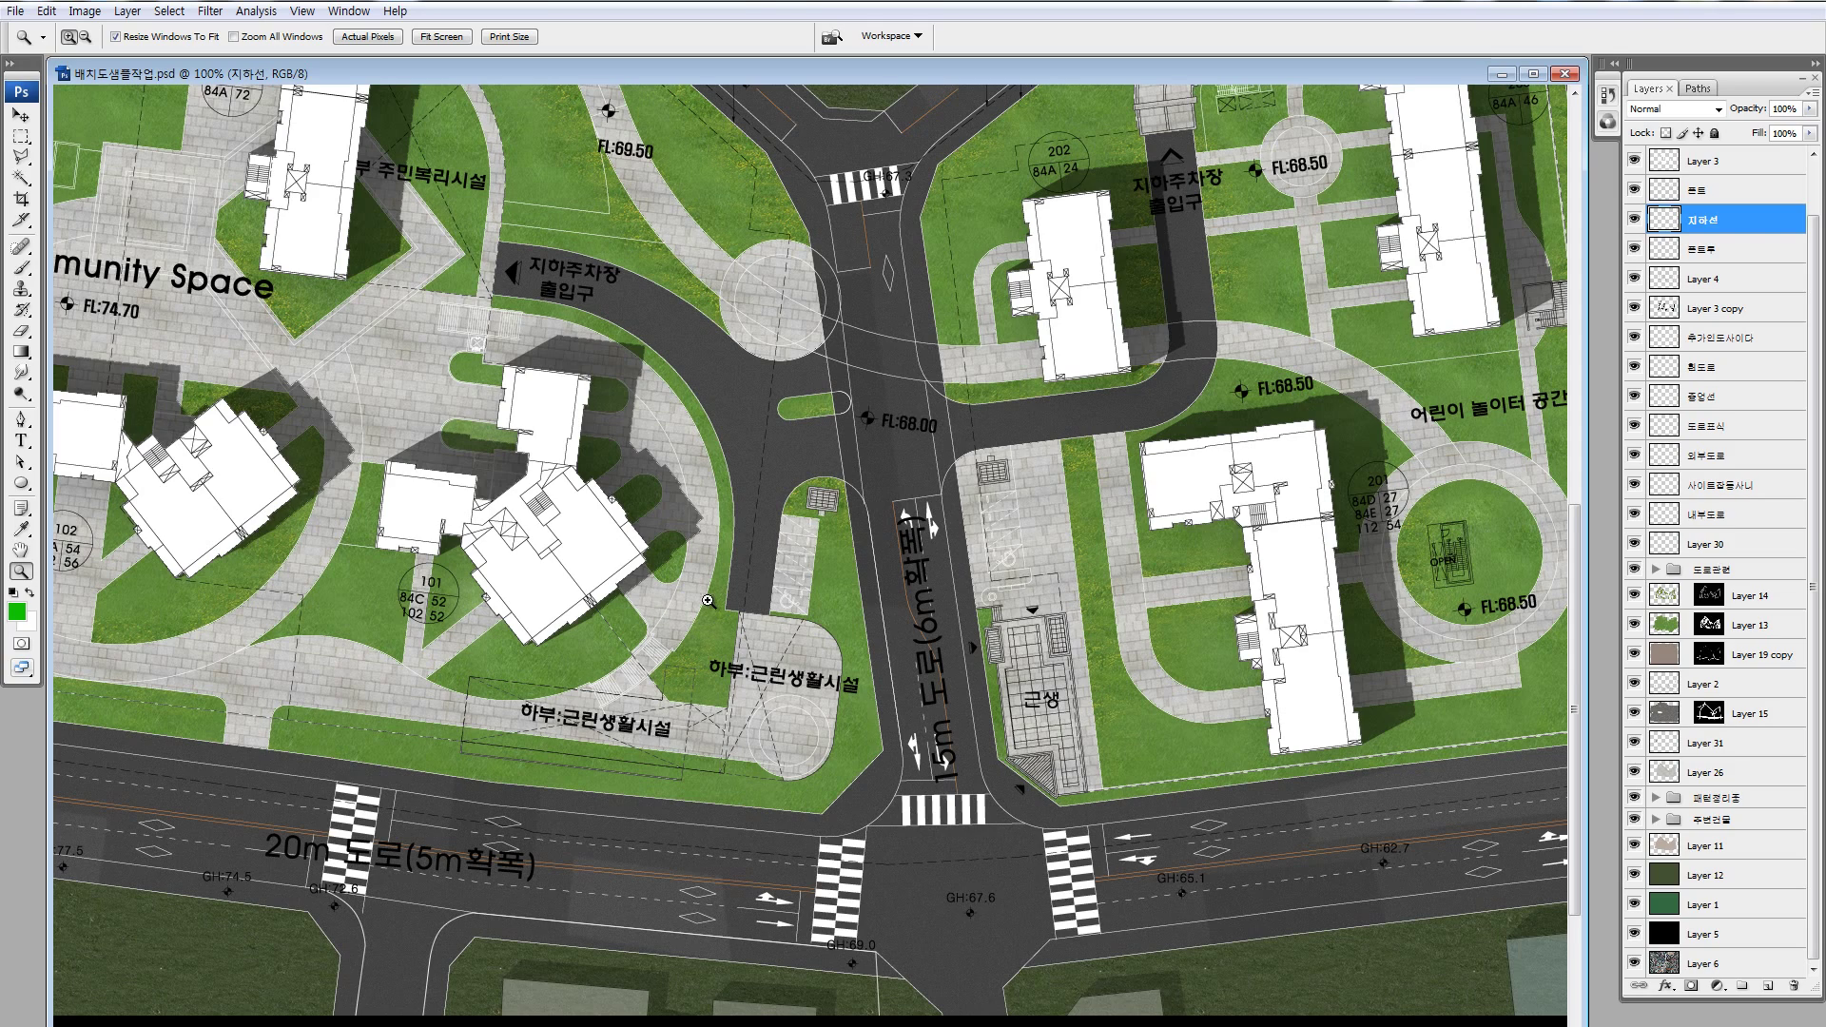
mouse_move(750, 631)
mouse_down()
mouse_move(945, 697)
mouse_move(837, 682)
mouse_move(761, 618)
mouse_up()
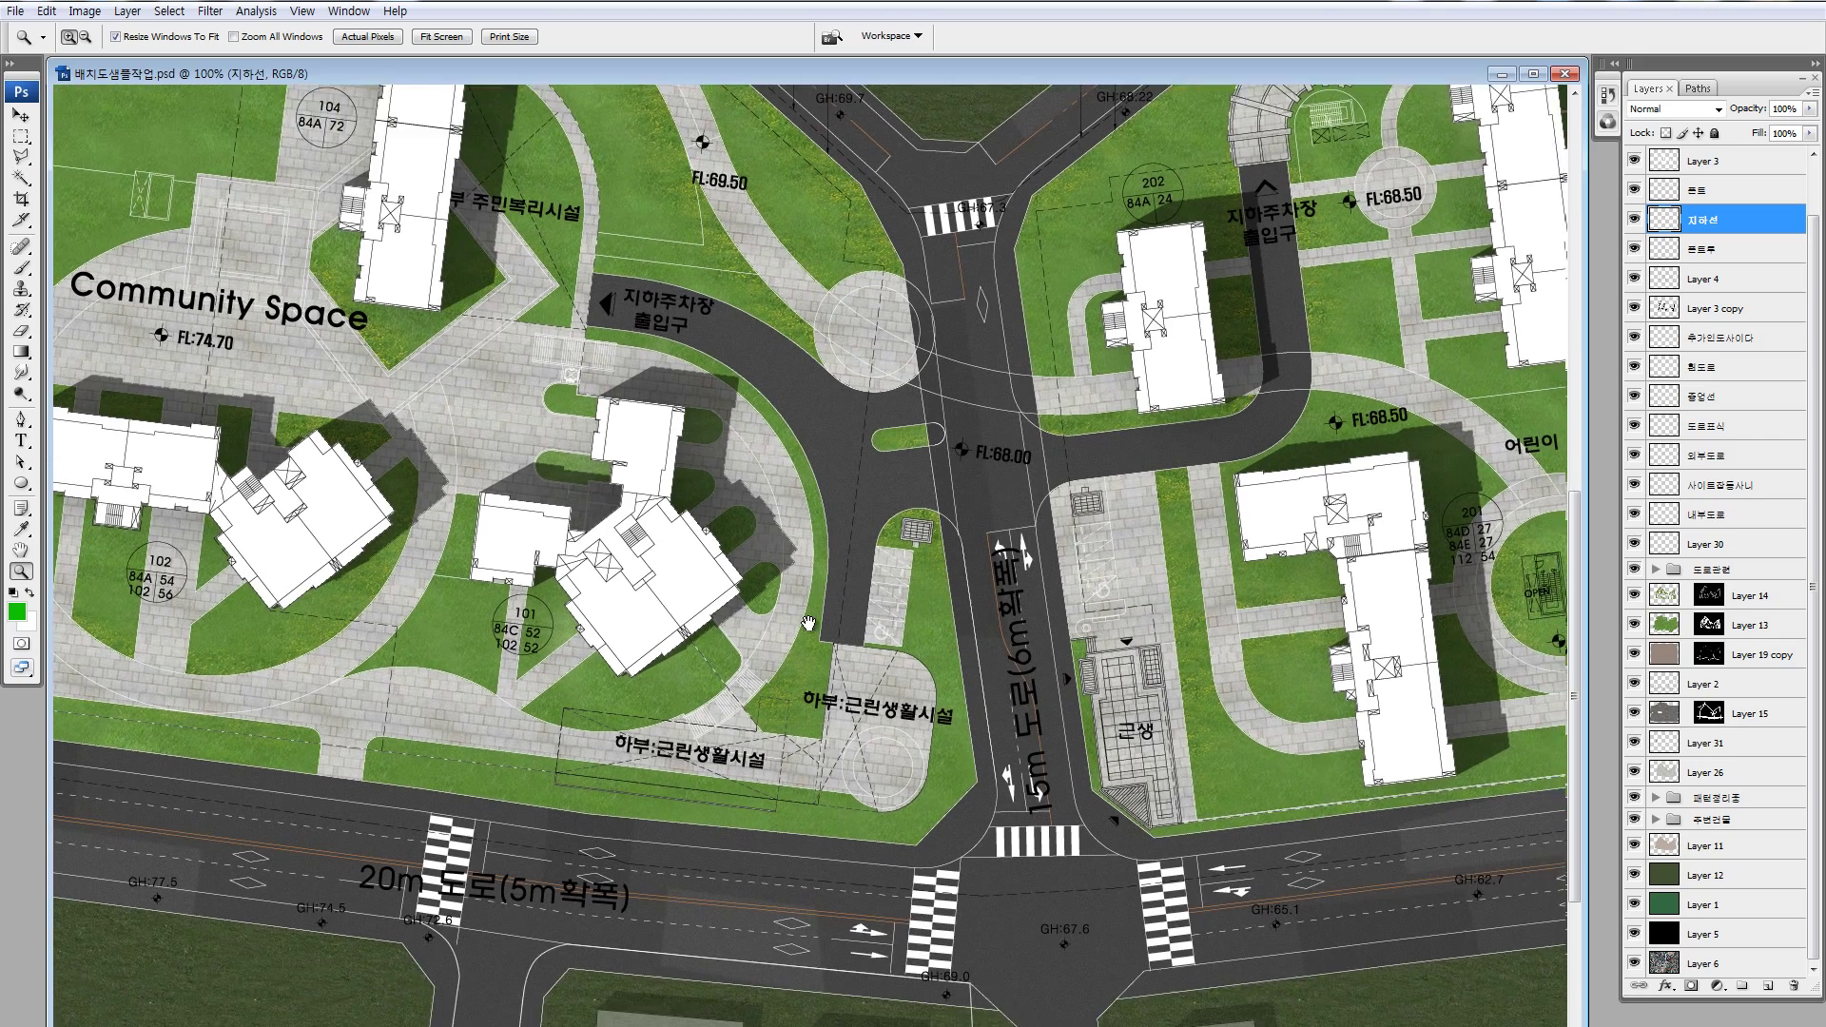
drag(382, 911, 455, 847)
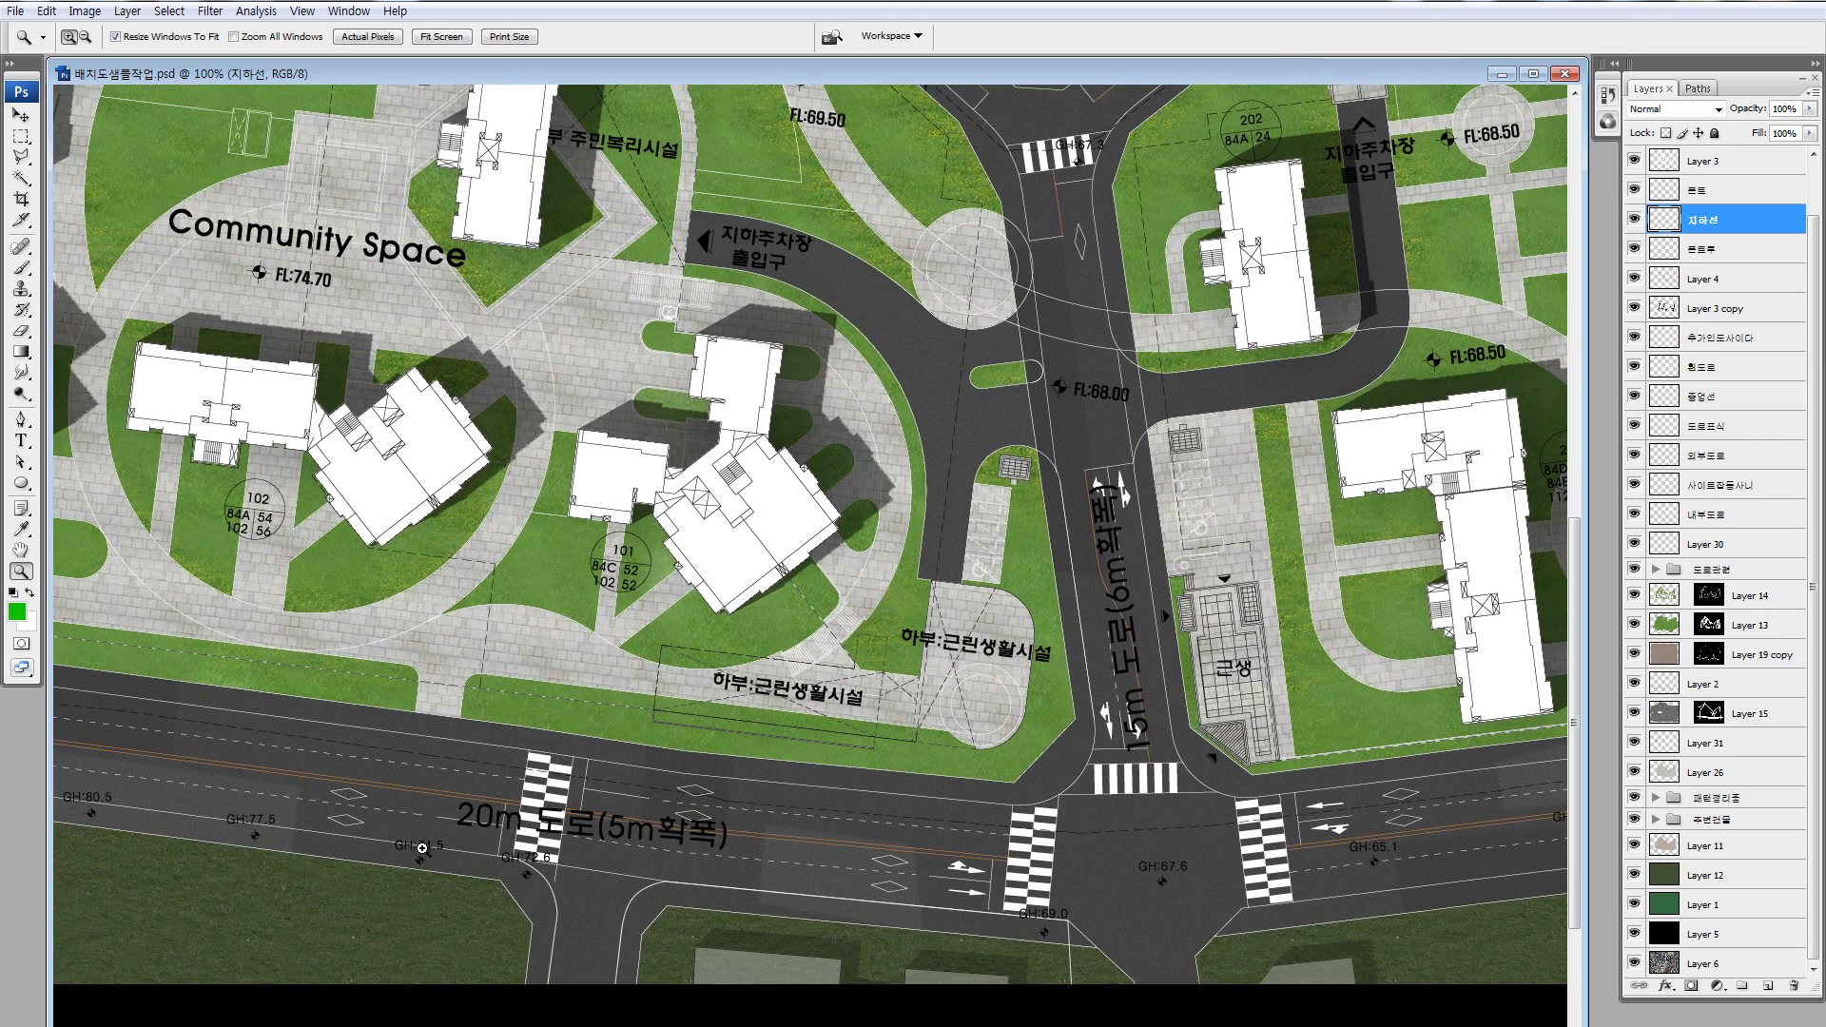
mouse_move(501, 629)
mouse_down()
mouse_move(725, 644)
mouse_move(754, 732)
mouse_move(942, 746)
mouse_up()
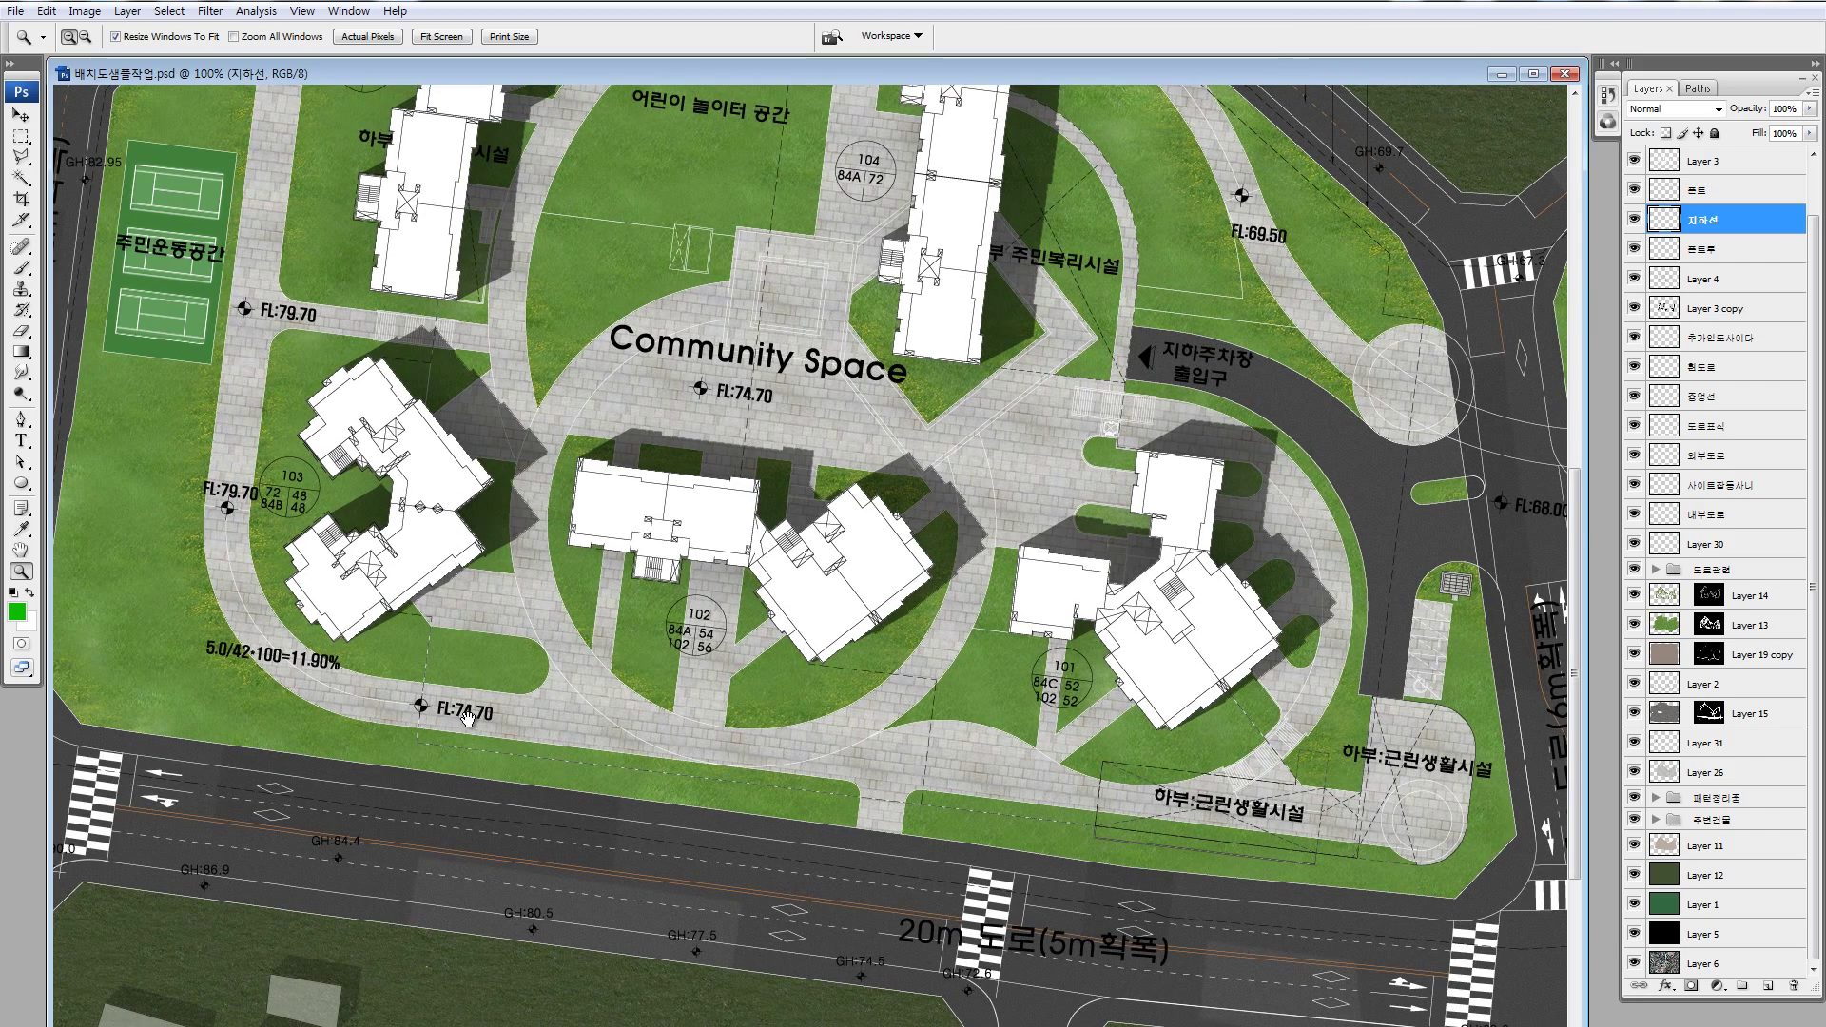
drag(1303, 736, 854, 674)
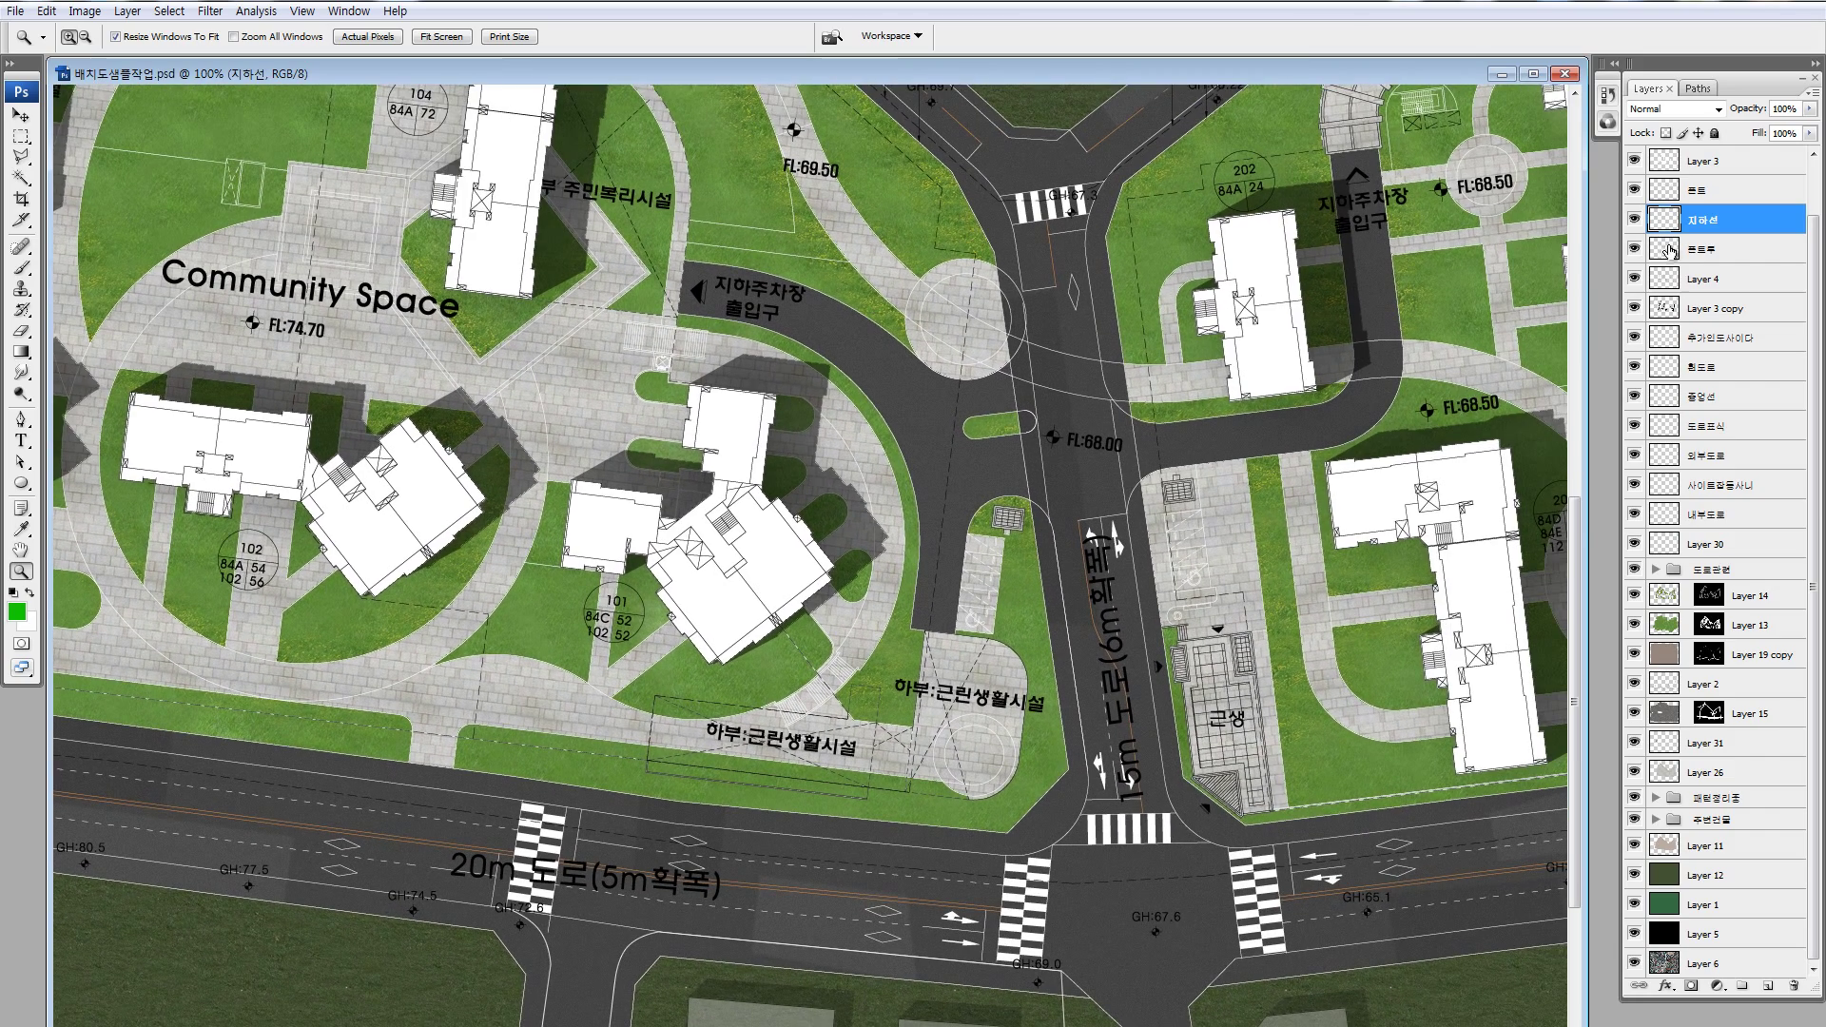
ctrl+click(1698, 190)
drag(1688, 219, 1722, 918)
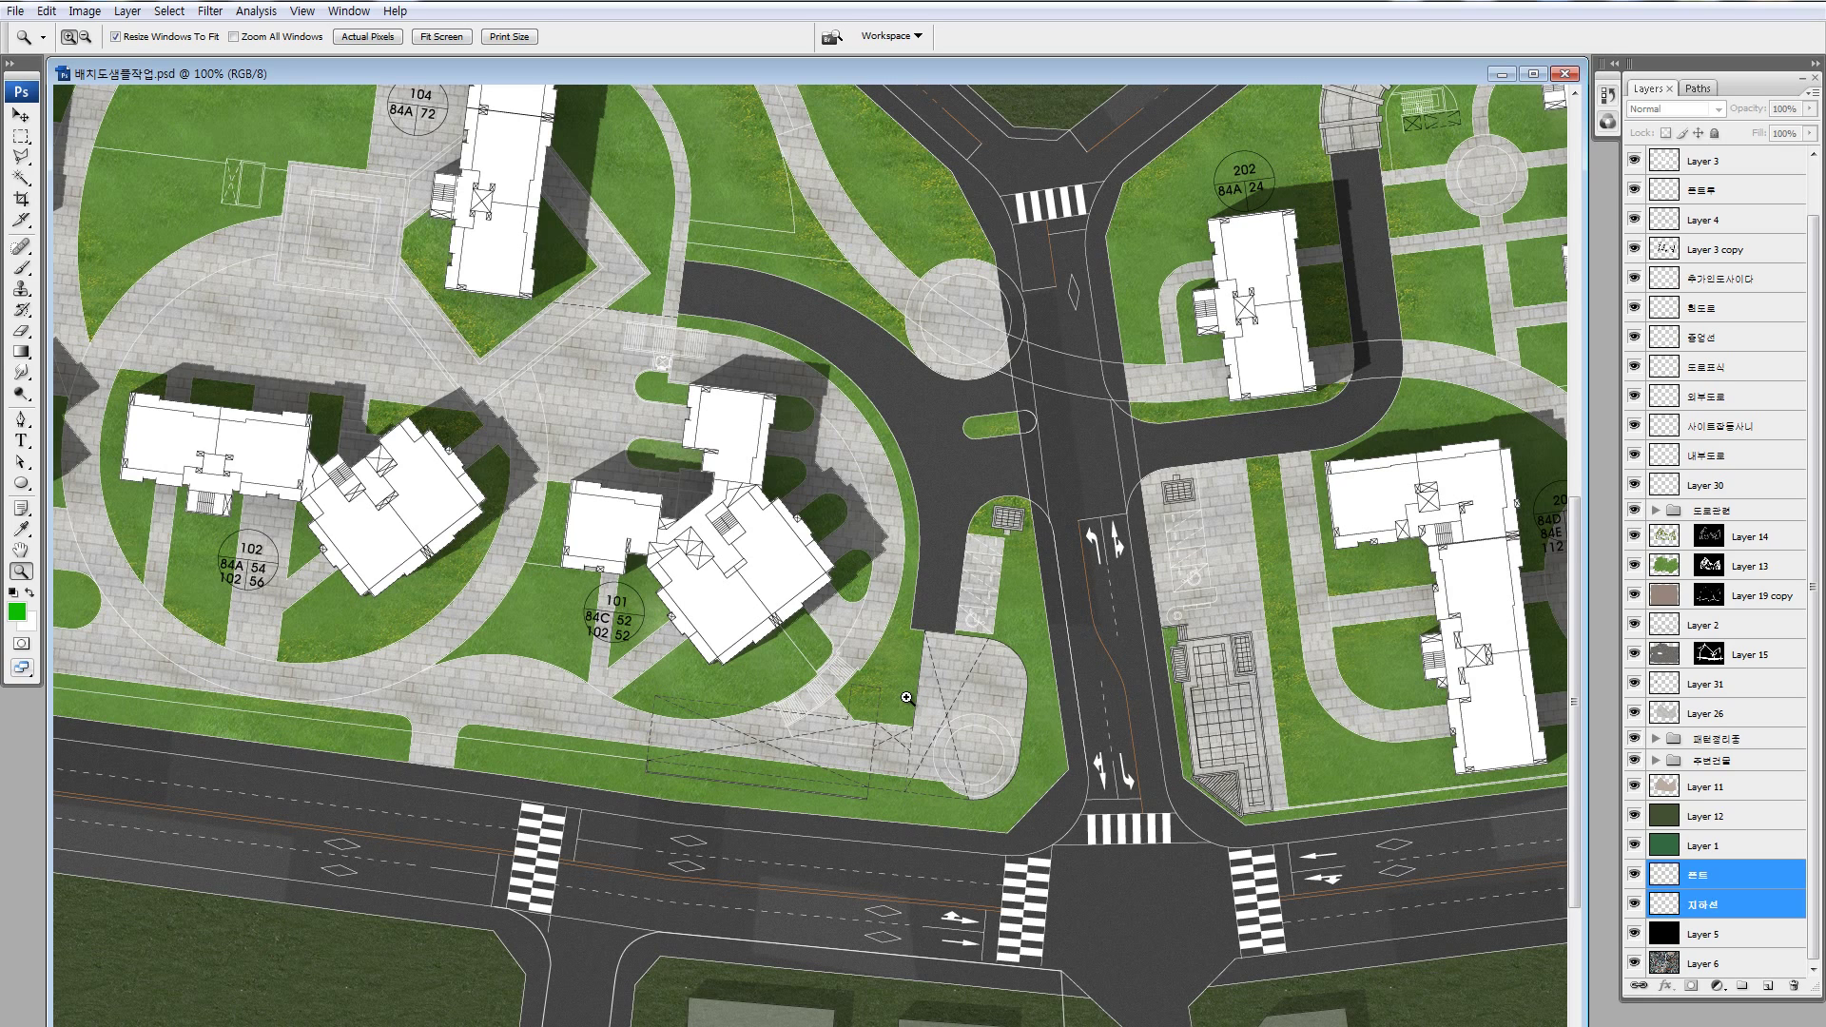
- Preview the text and dashed-line layers above the plan again, then return them beneath Layer 1
drag(1087, 763, 598, 333)
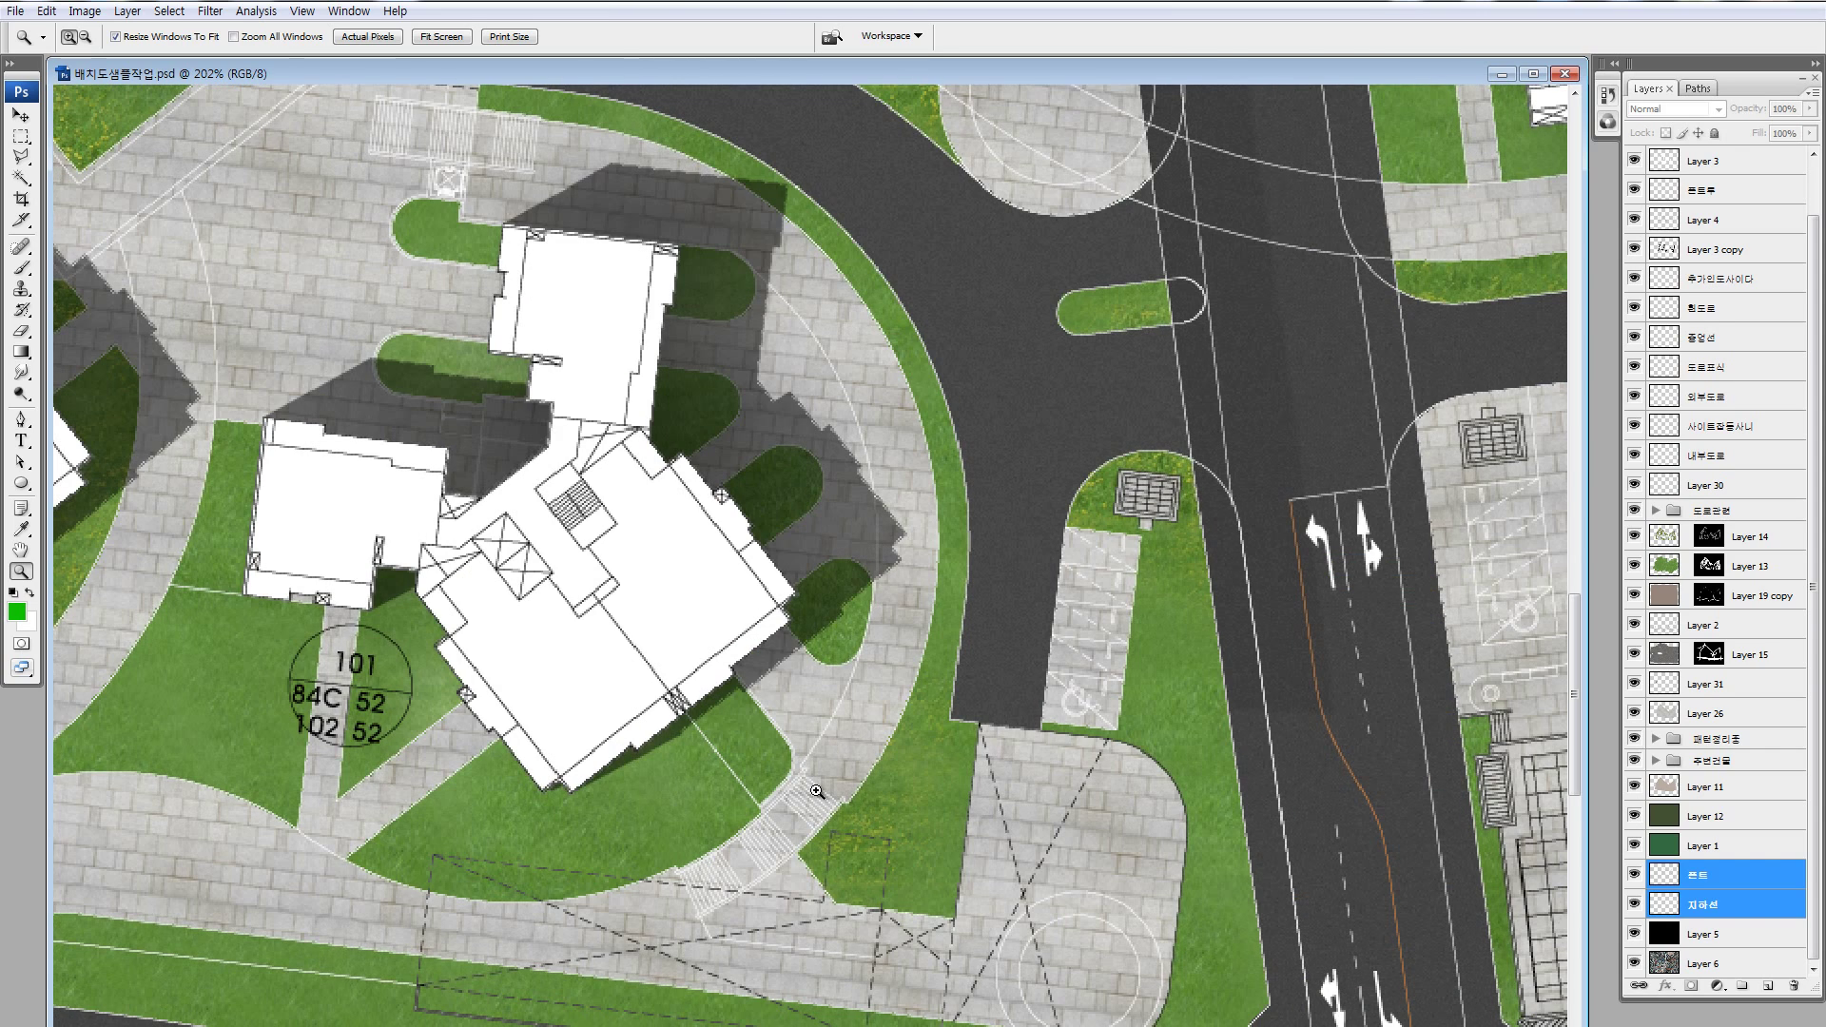
drag(708, 885, 786, 697)
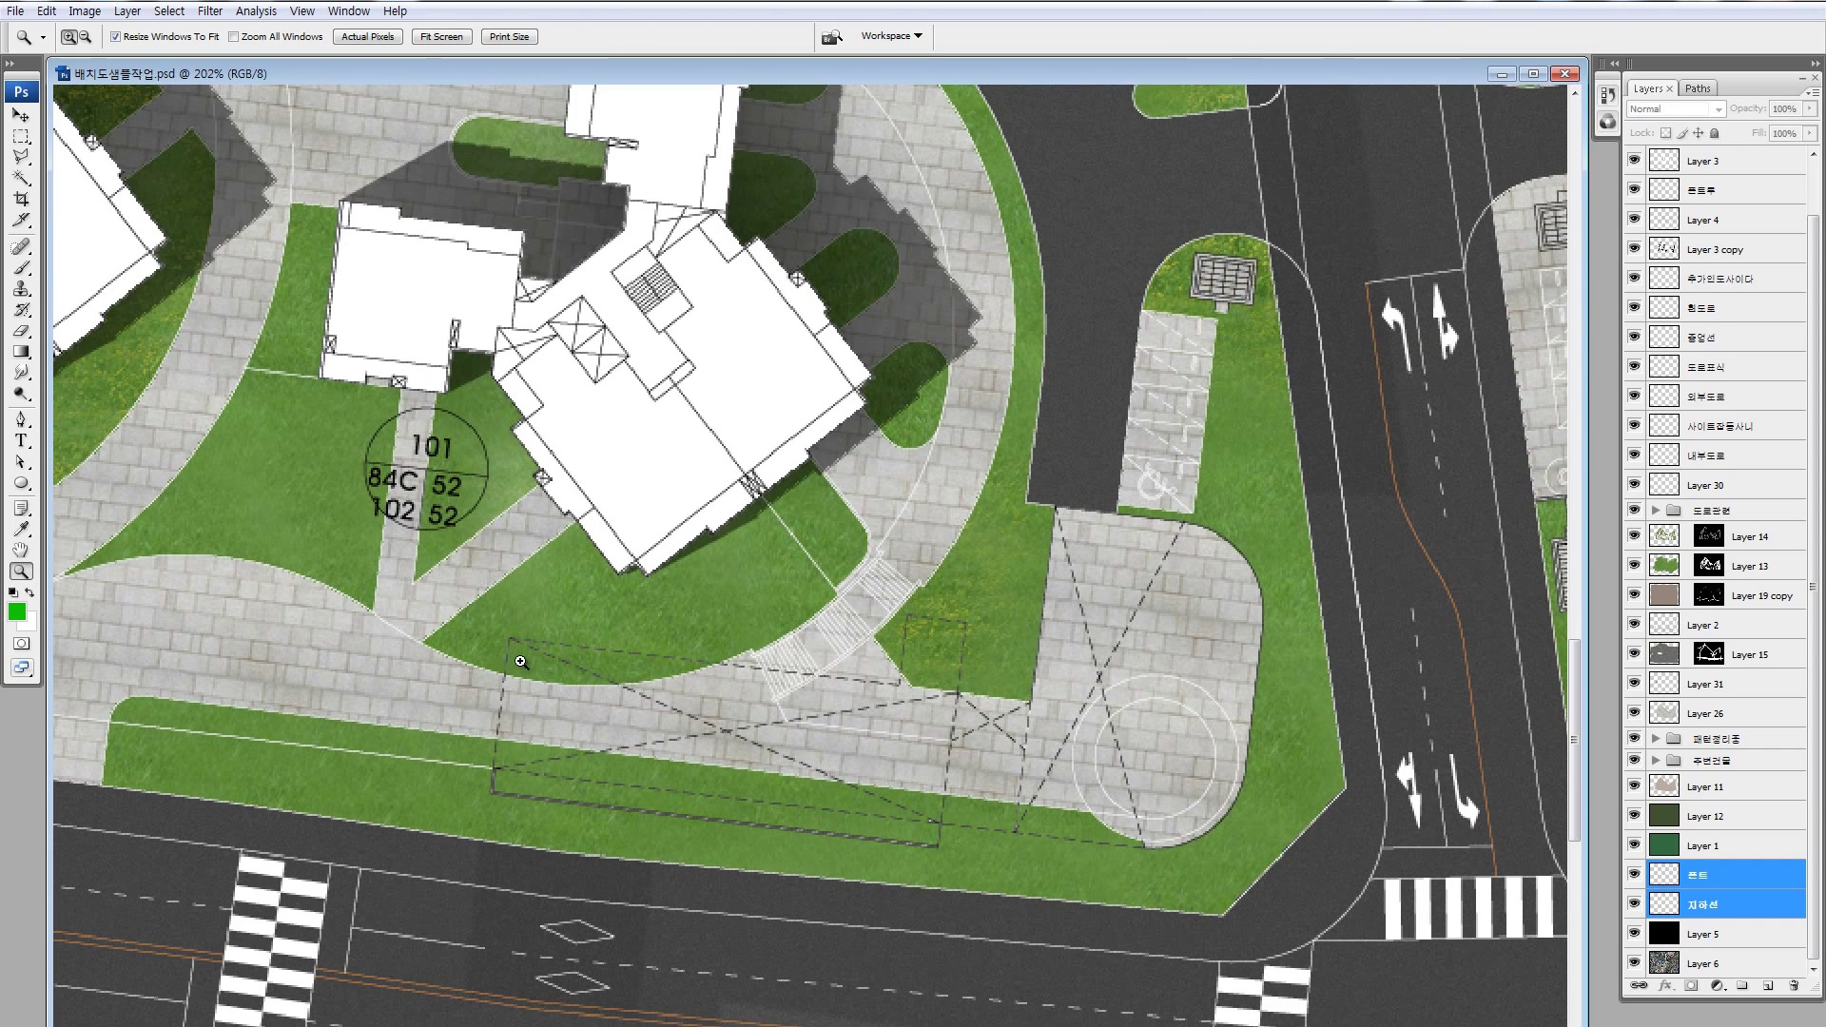
drag(1676, 883, 1681, 180)
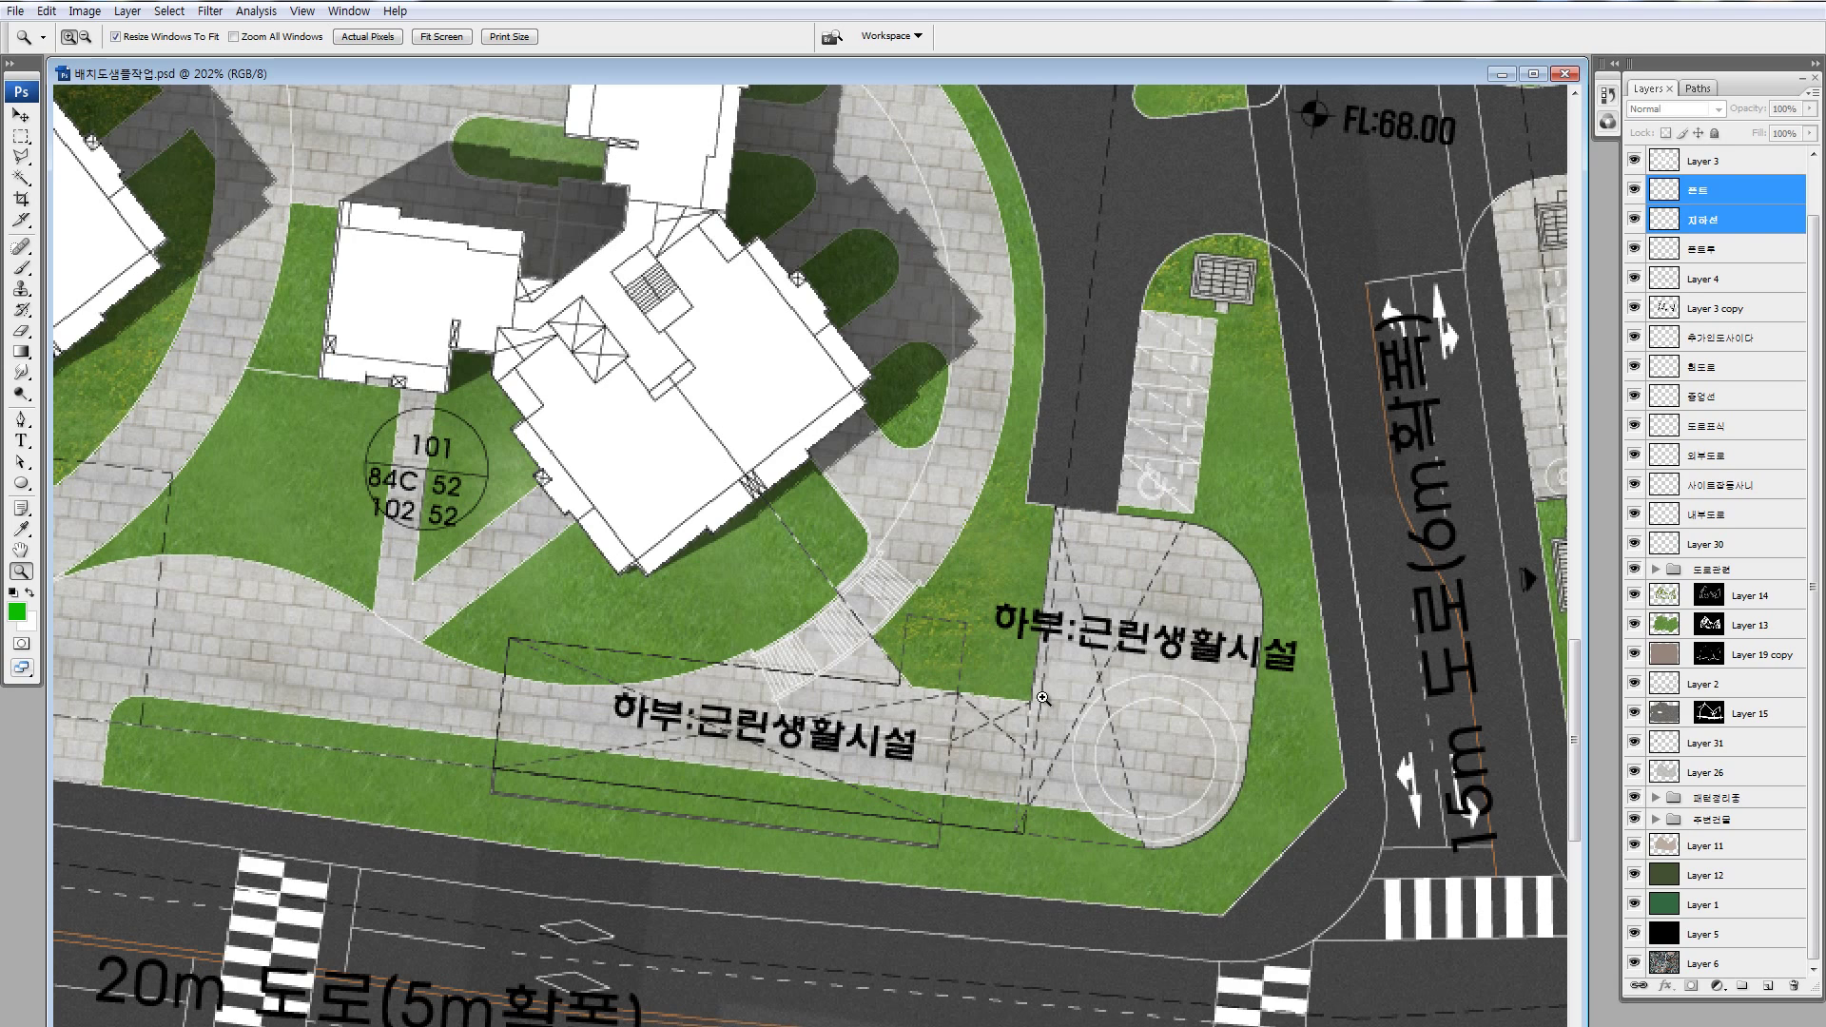
drag(1674, 221, 1698, 908)
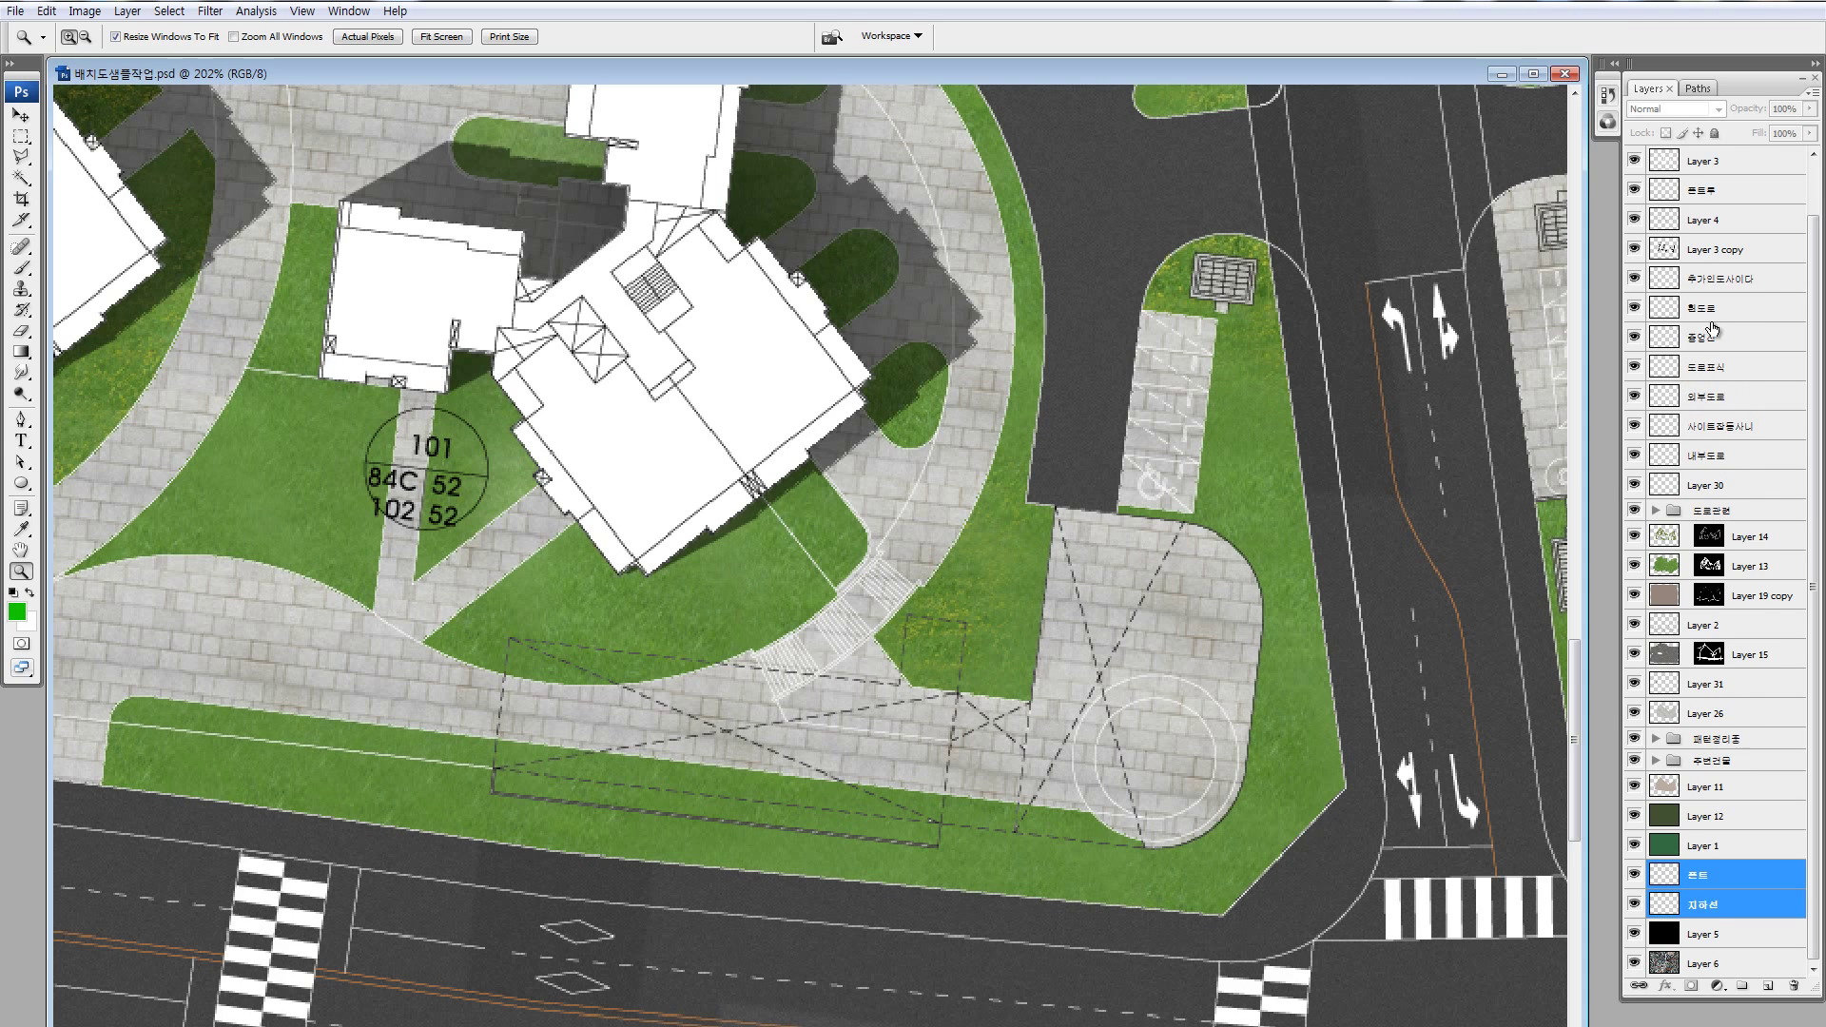
scroll(1714, 330, up, 2)
- Add a new layer above the 아파트 layer and set the Polygonal Lasso feather to 0 px
click(1708, 193)
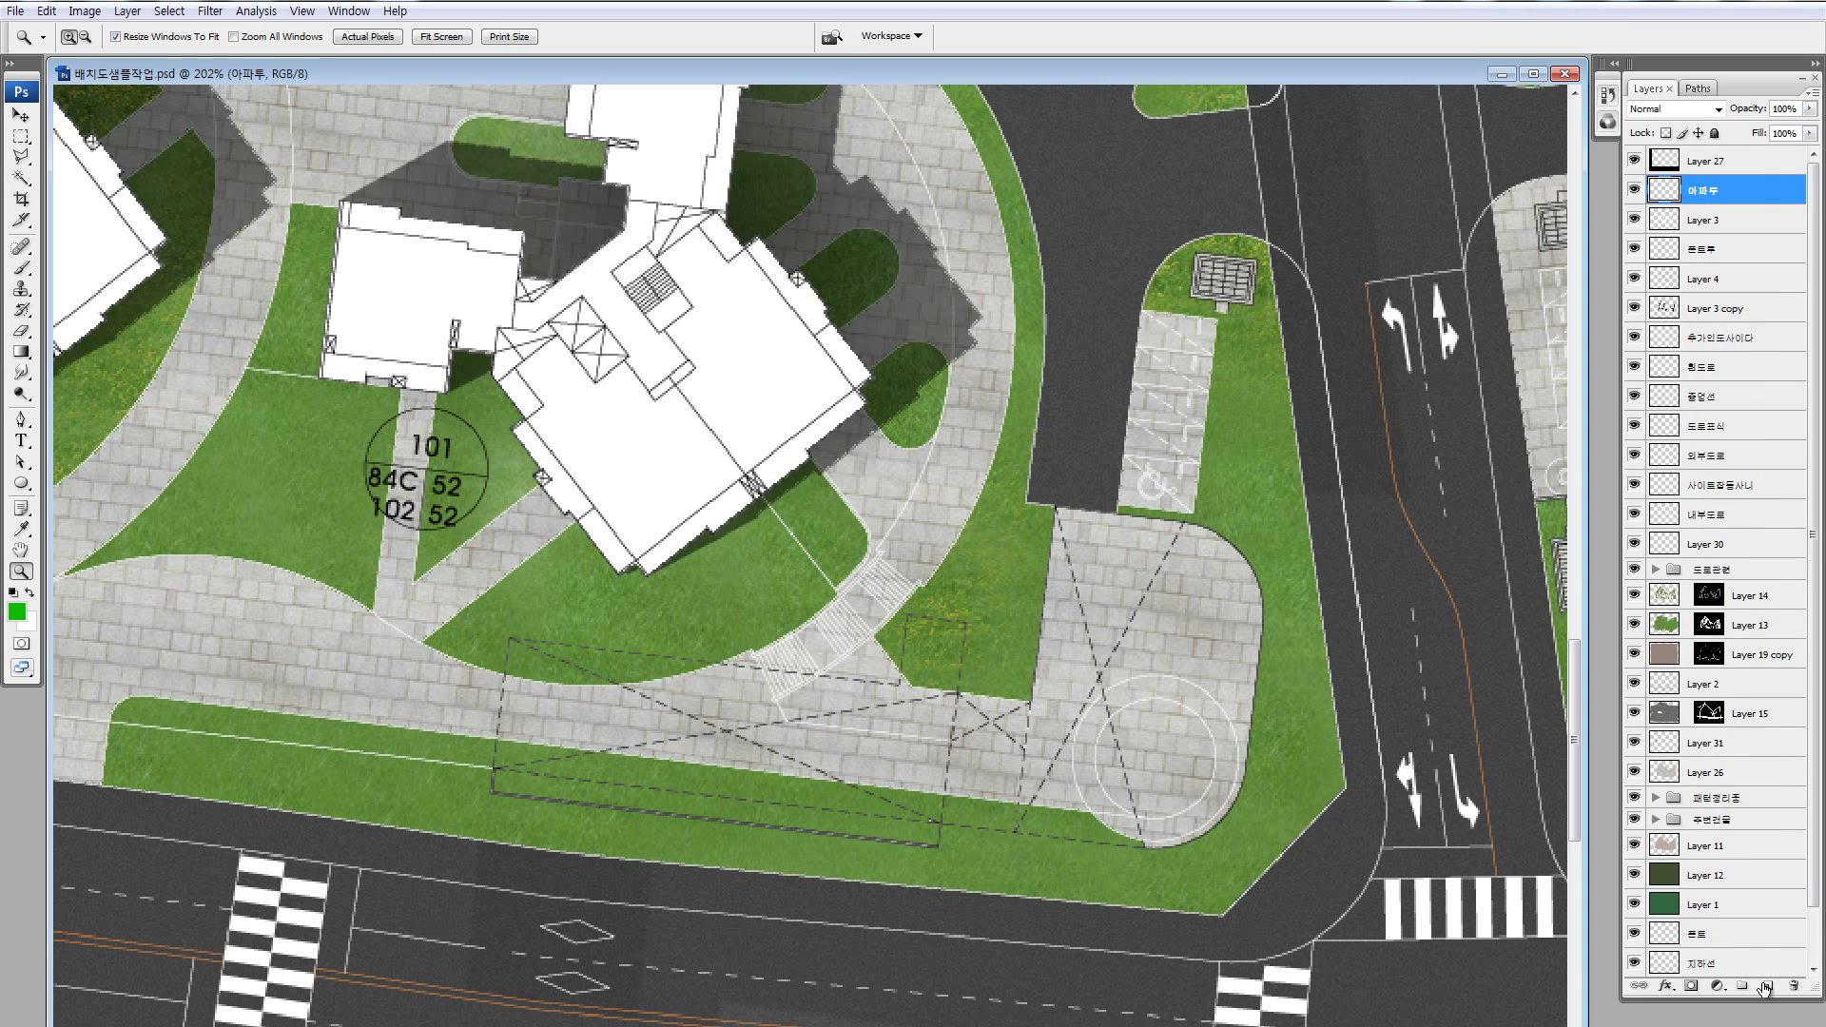
key(ctrl+alt+shift+n)
drag(536, 532, 864, 852)
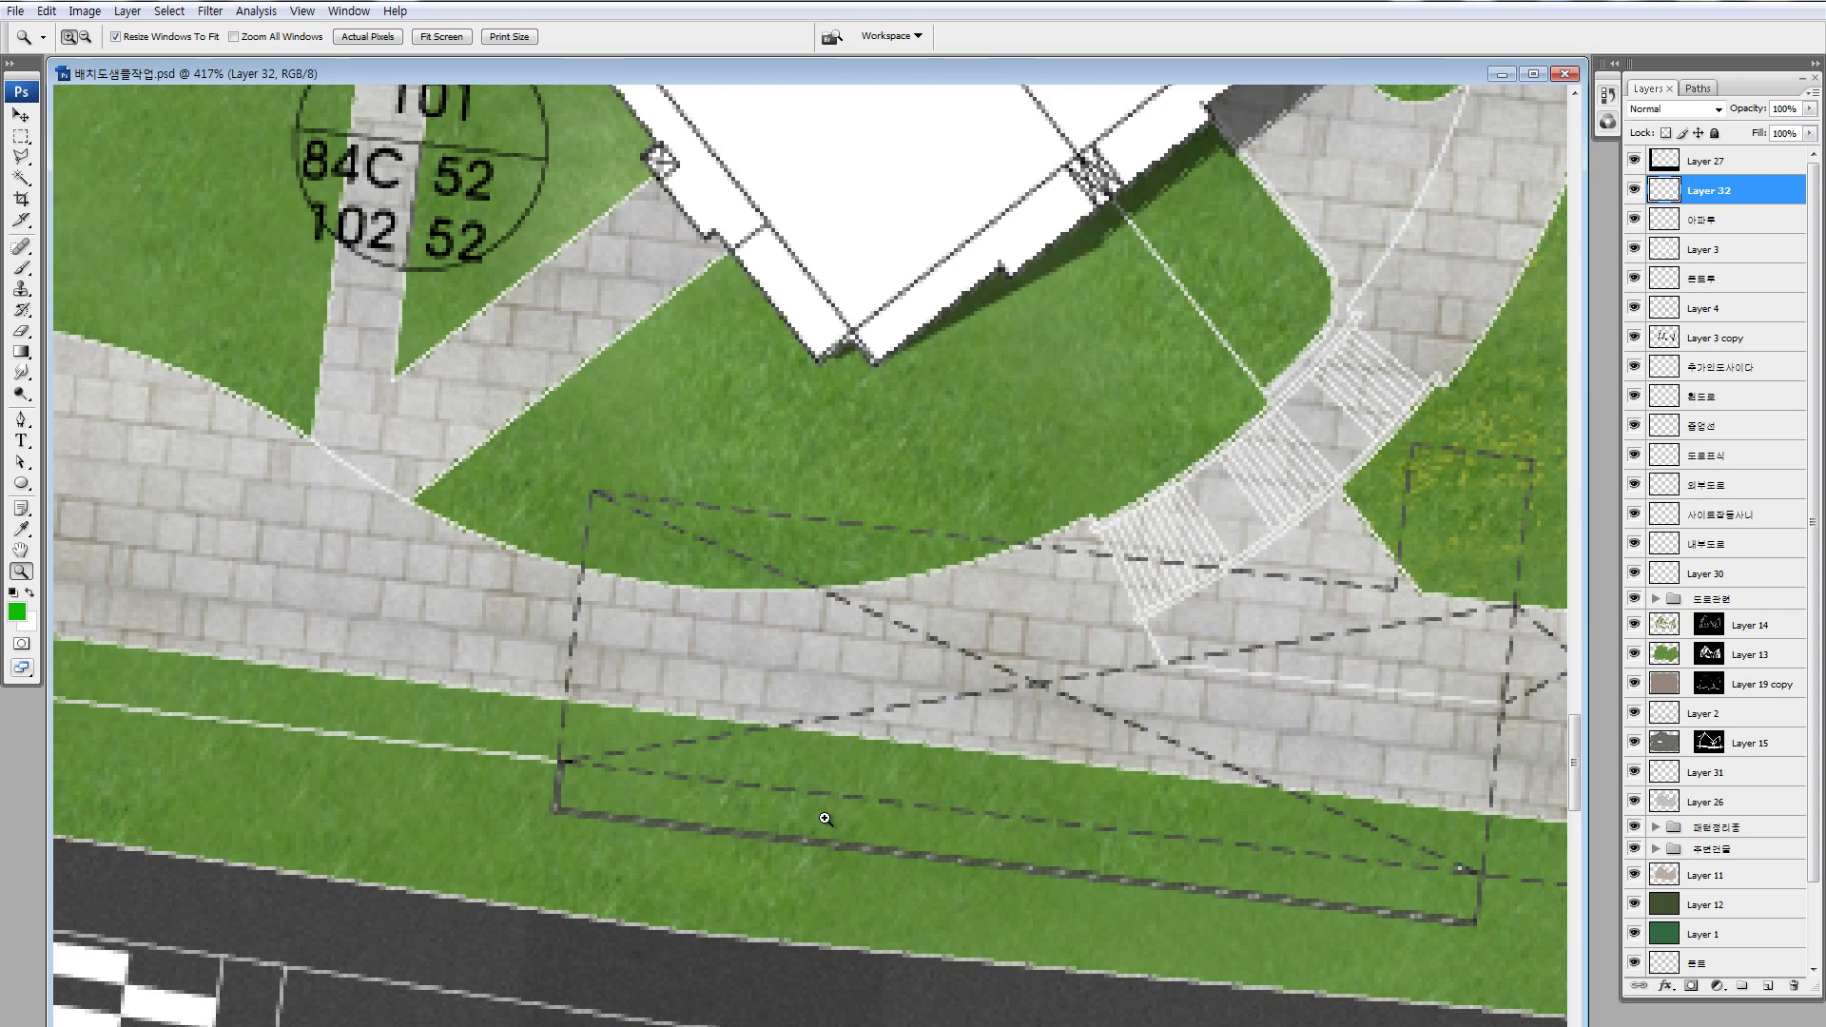
key(l)
drag(594, 724, 557, 679)
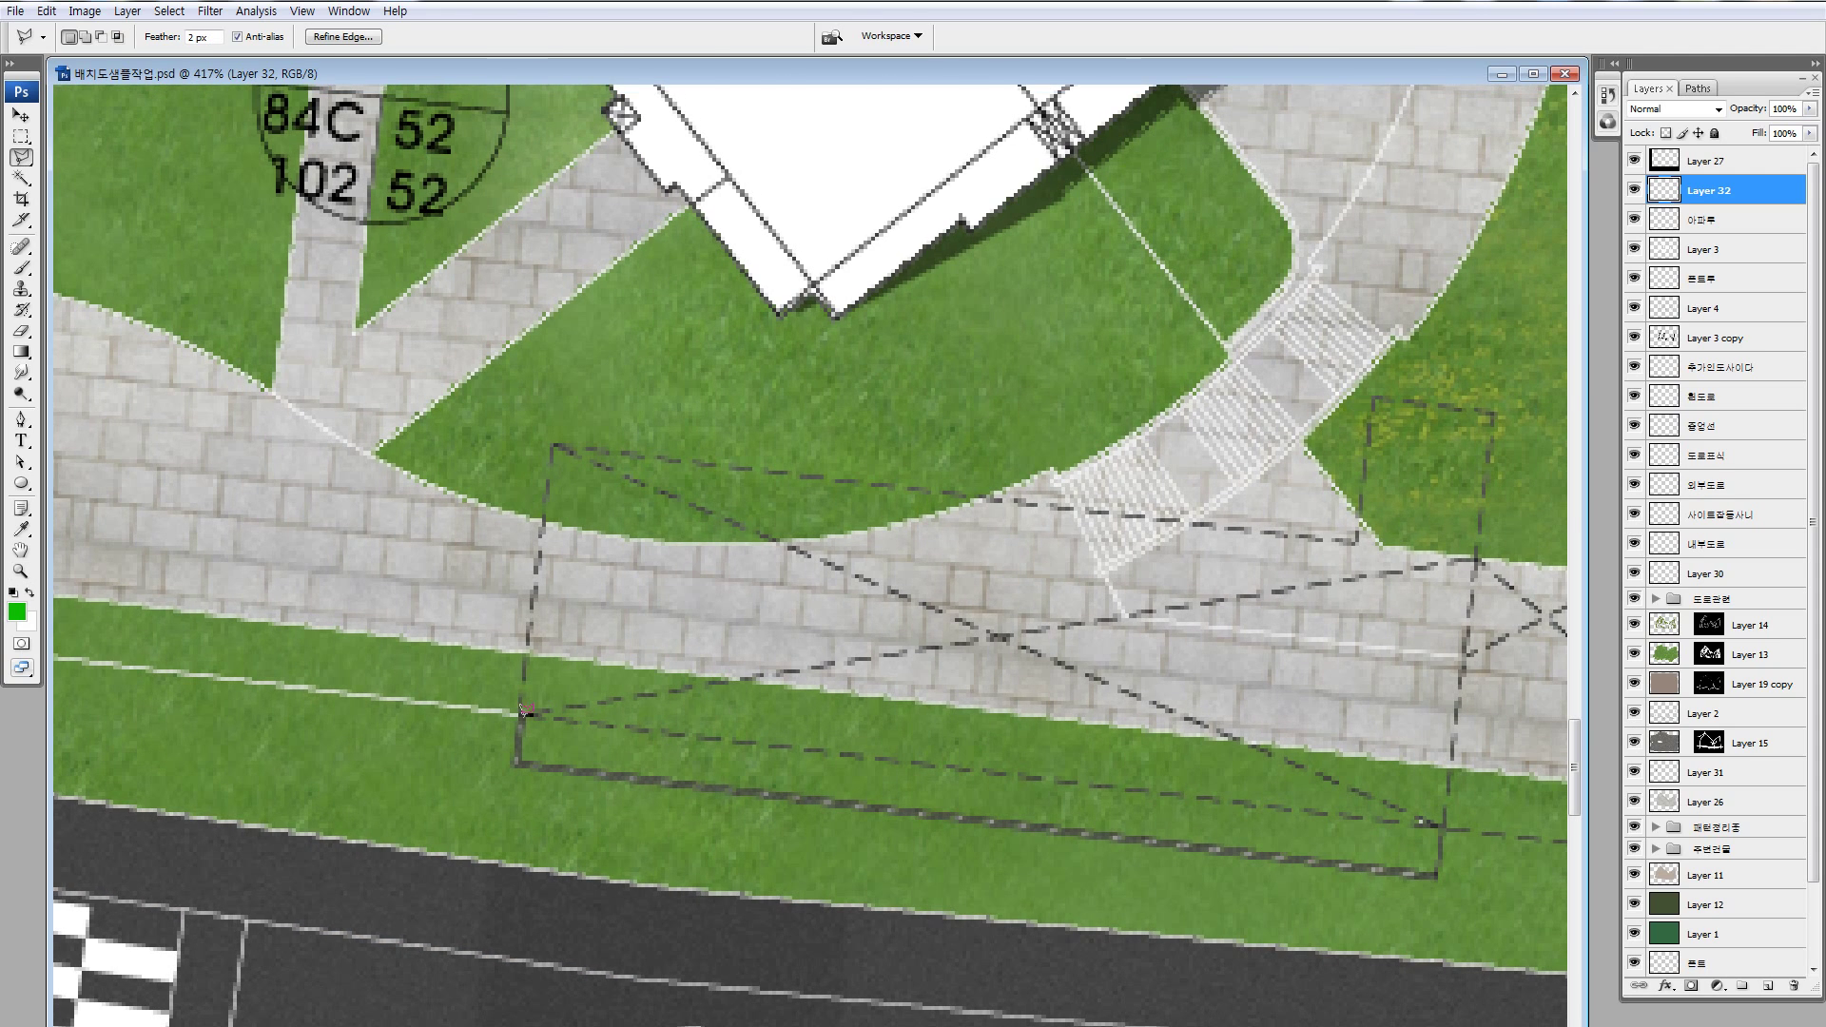
drag(994, 711, 323, 699)
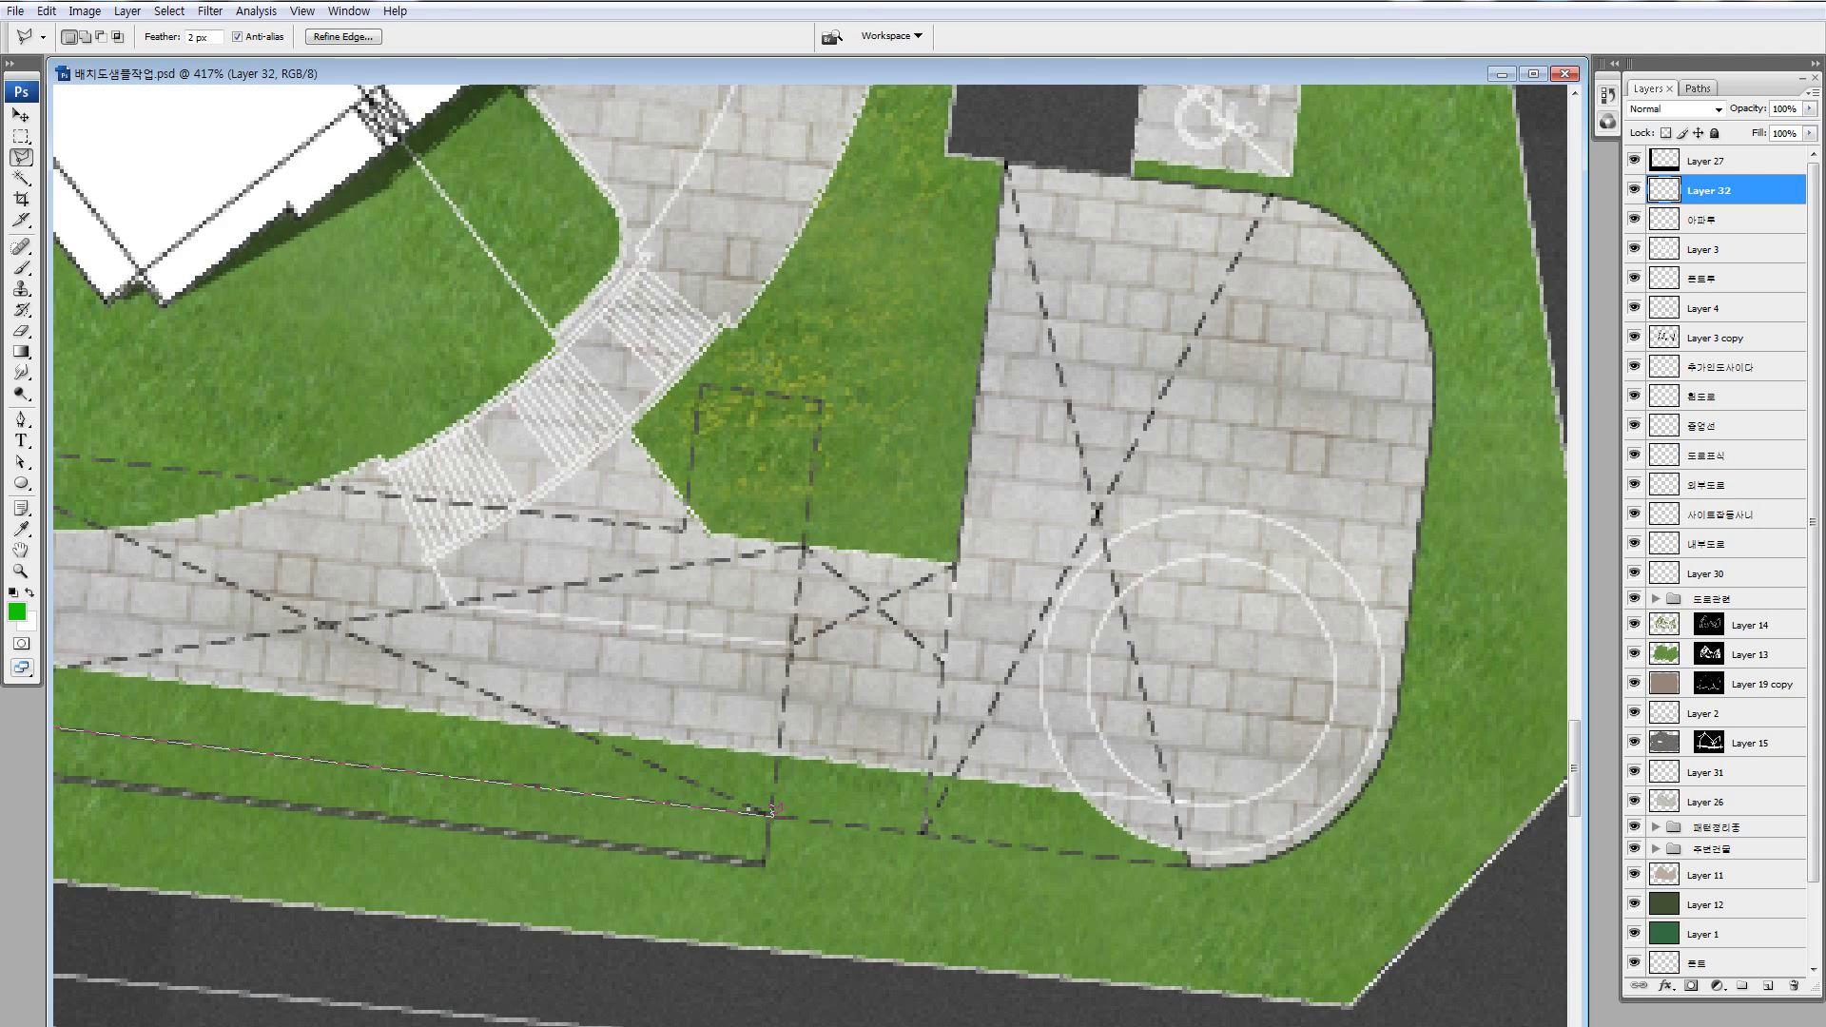
drag(834, 763, 899, 659)
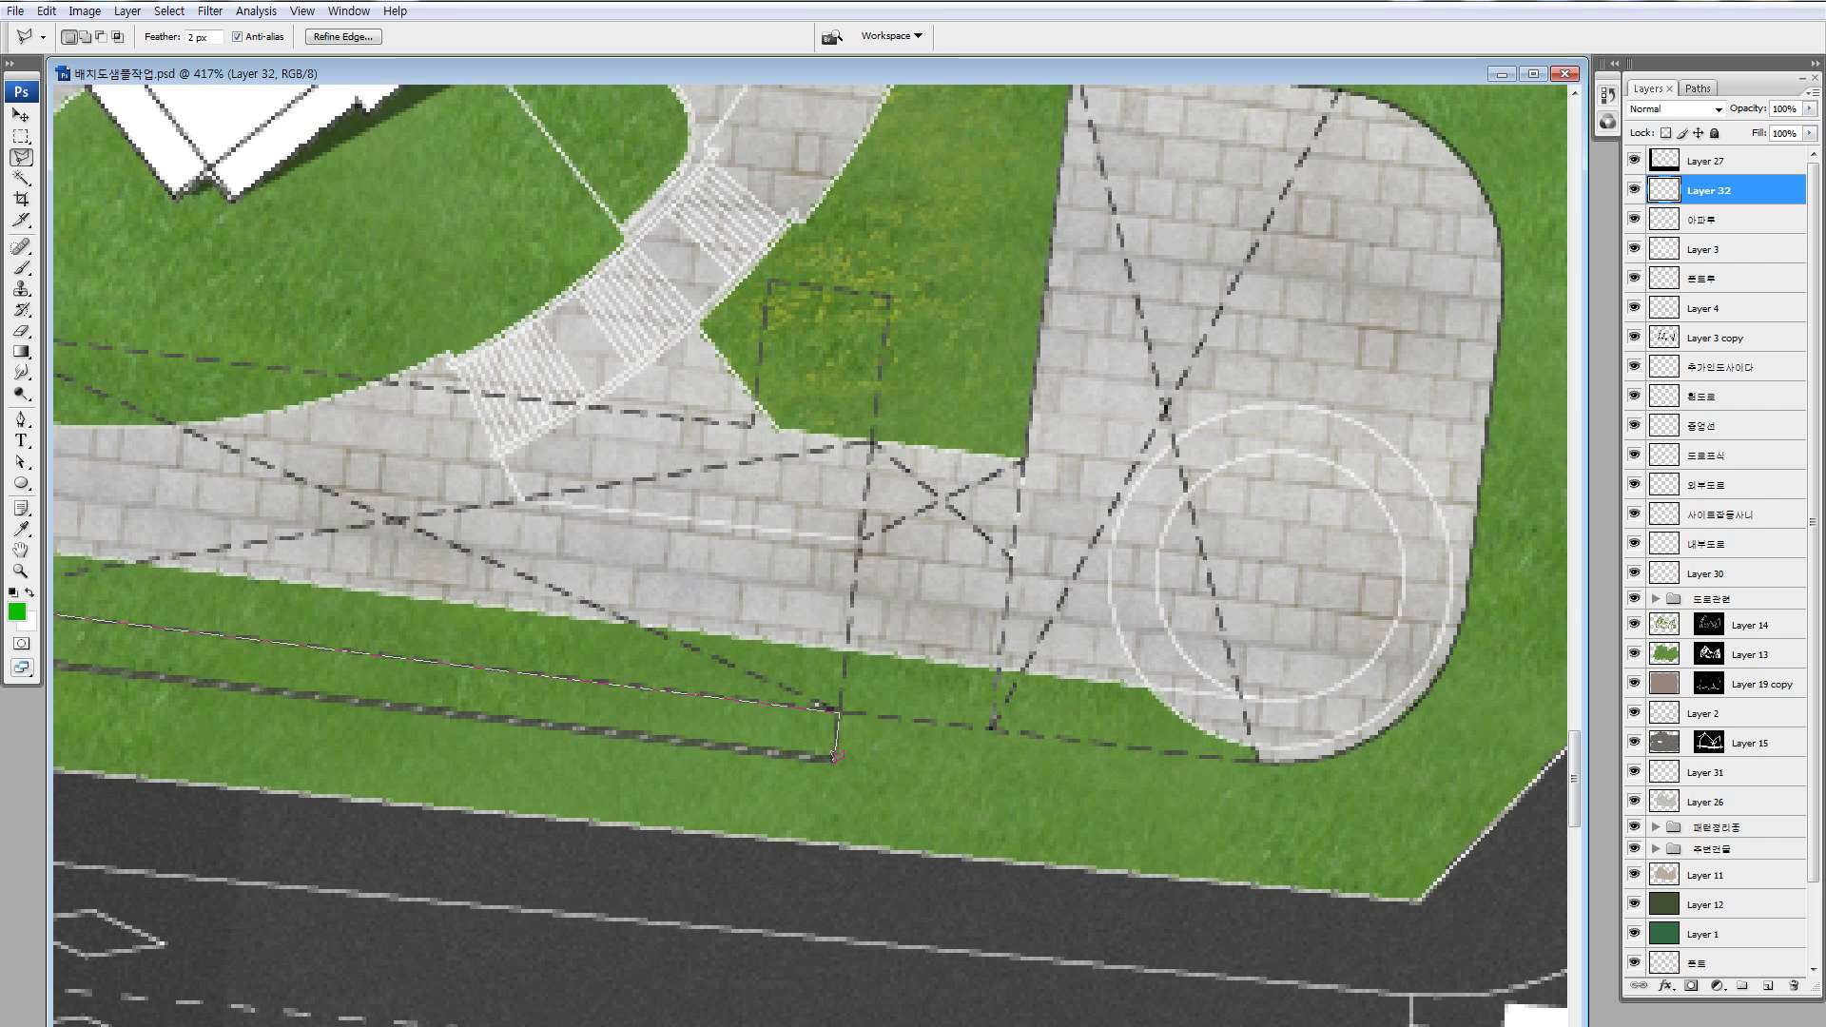
drag(837, 756, 1598, 838)
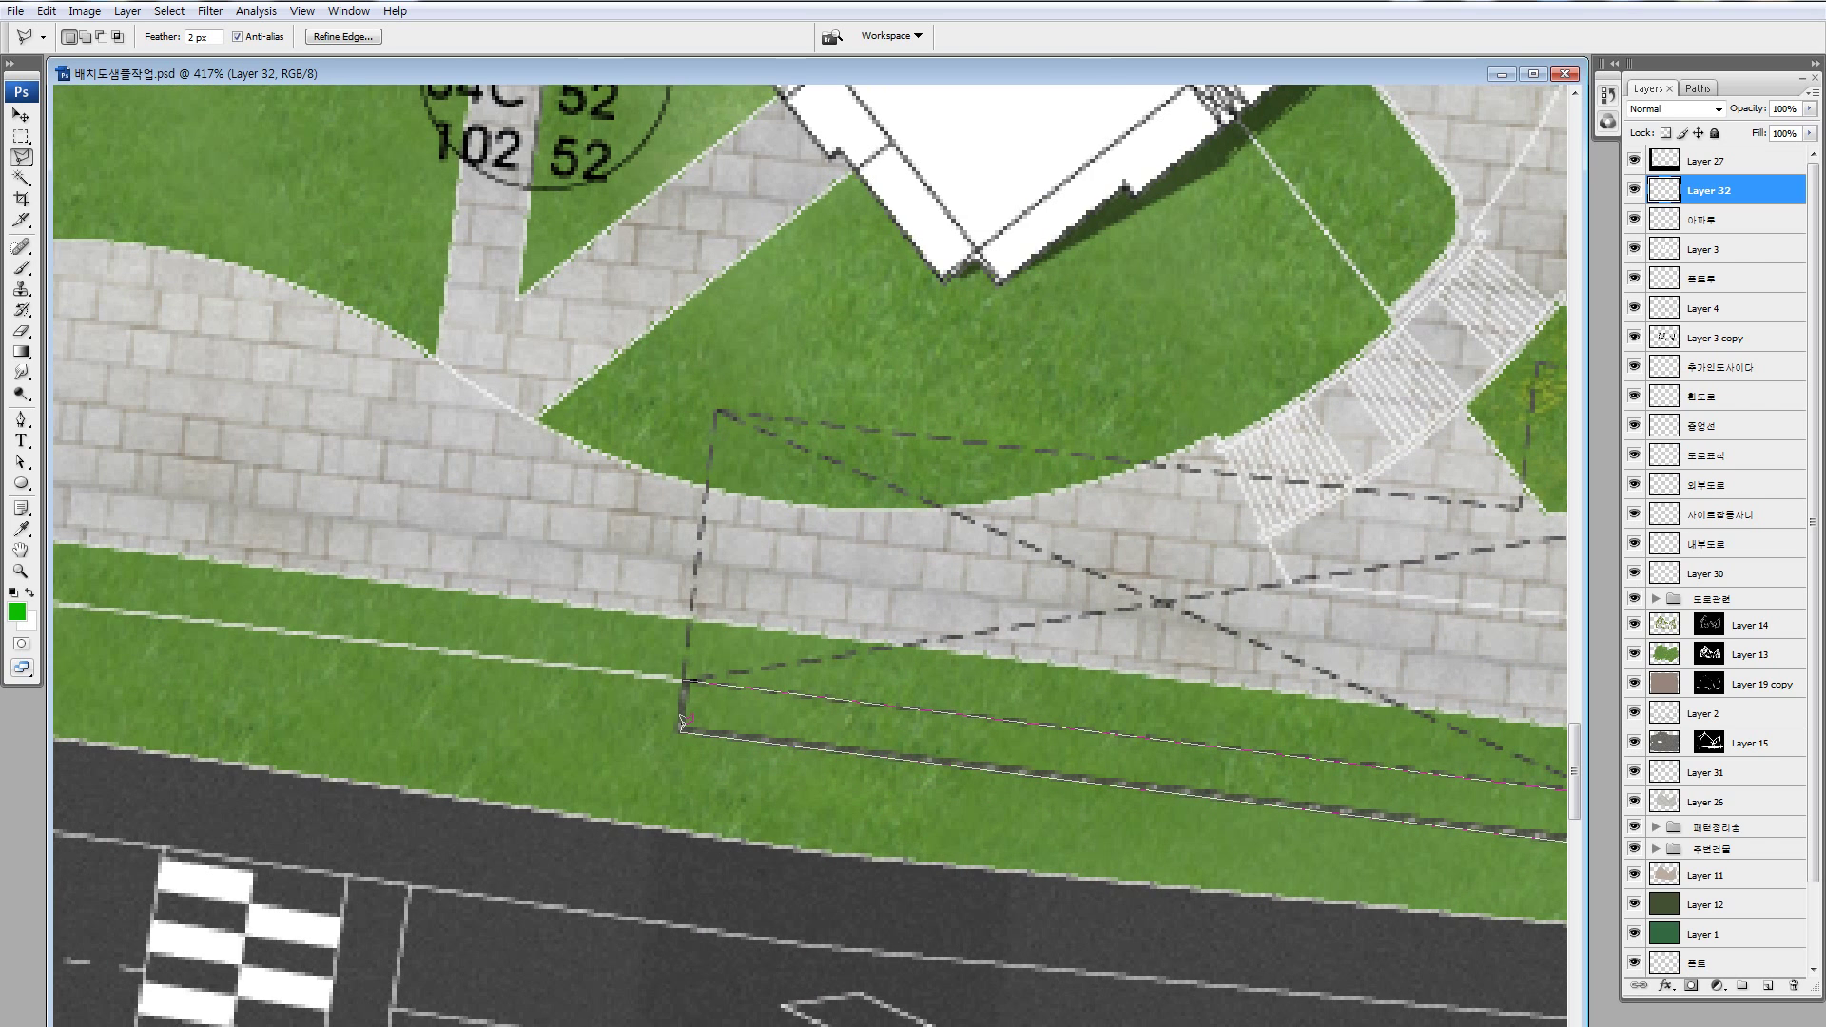
click(685, 682)
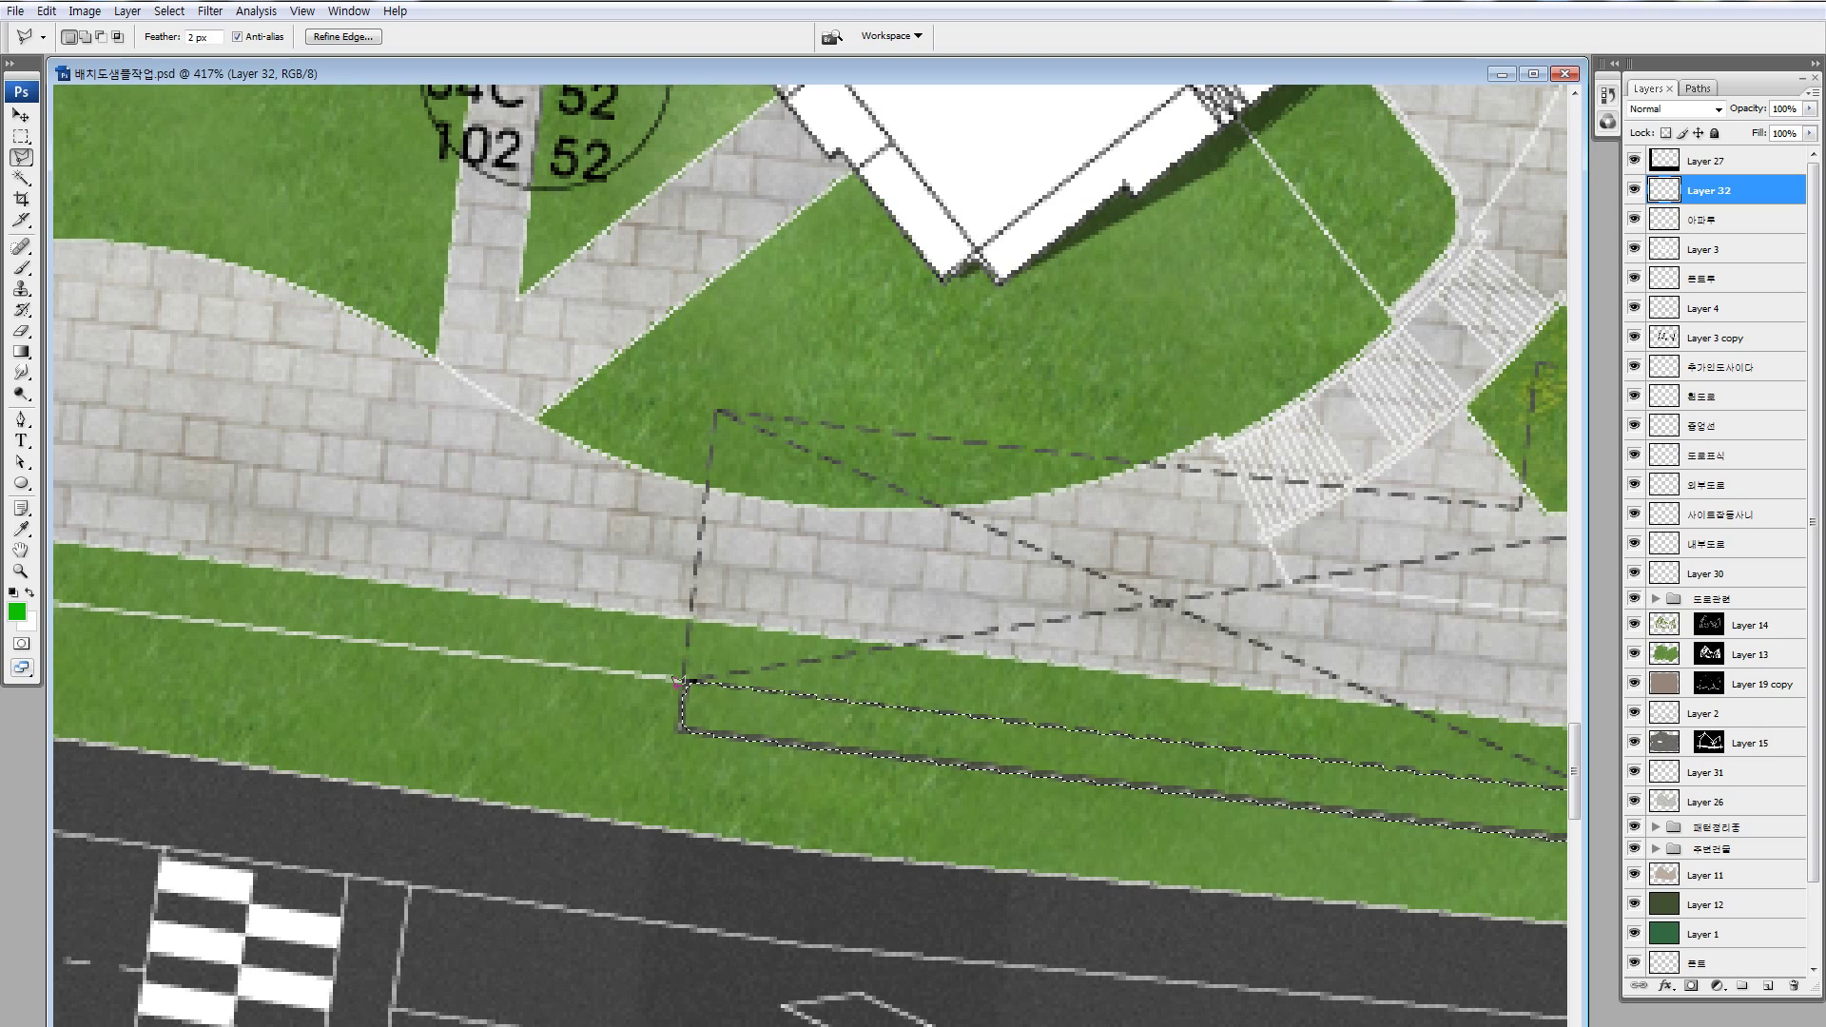
key(ctrl+BackSpace)
key(ctrl+z)
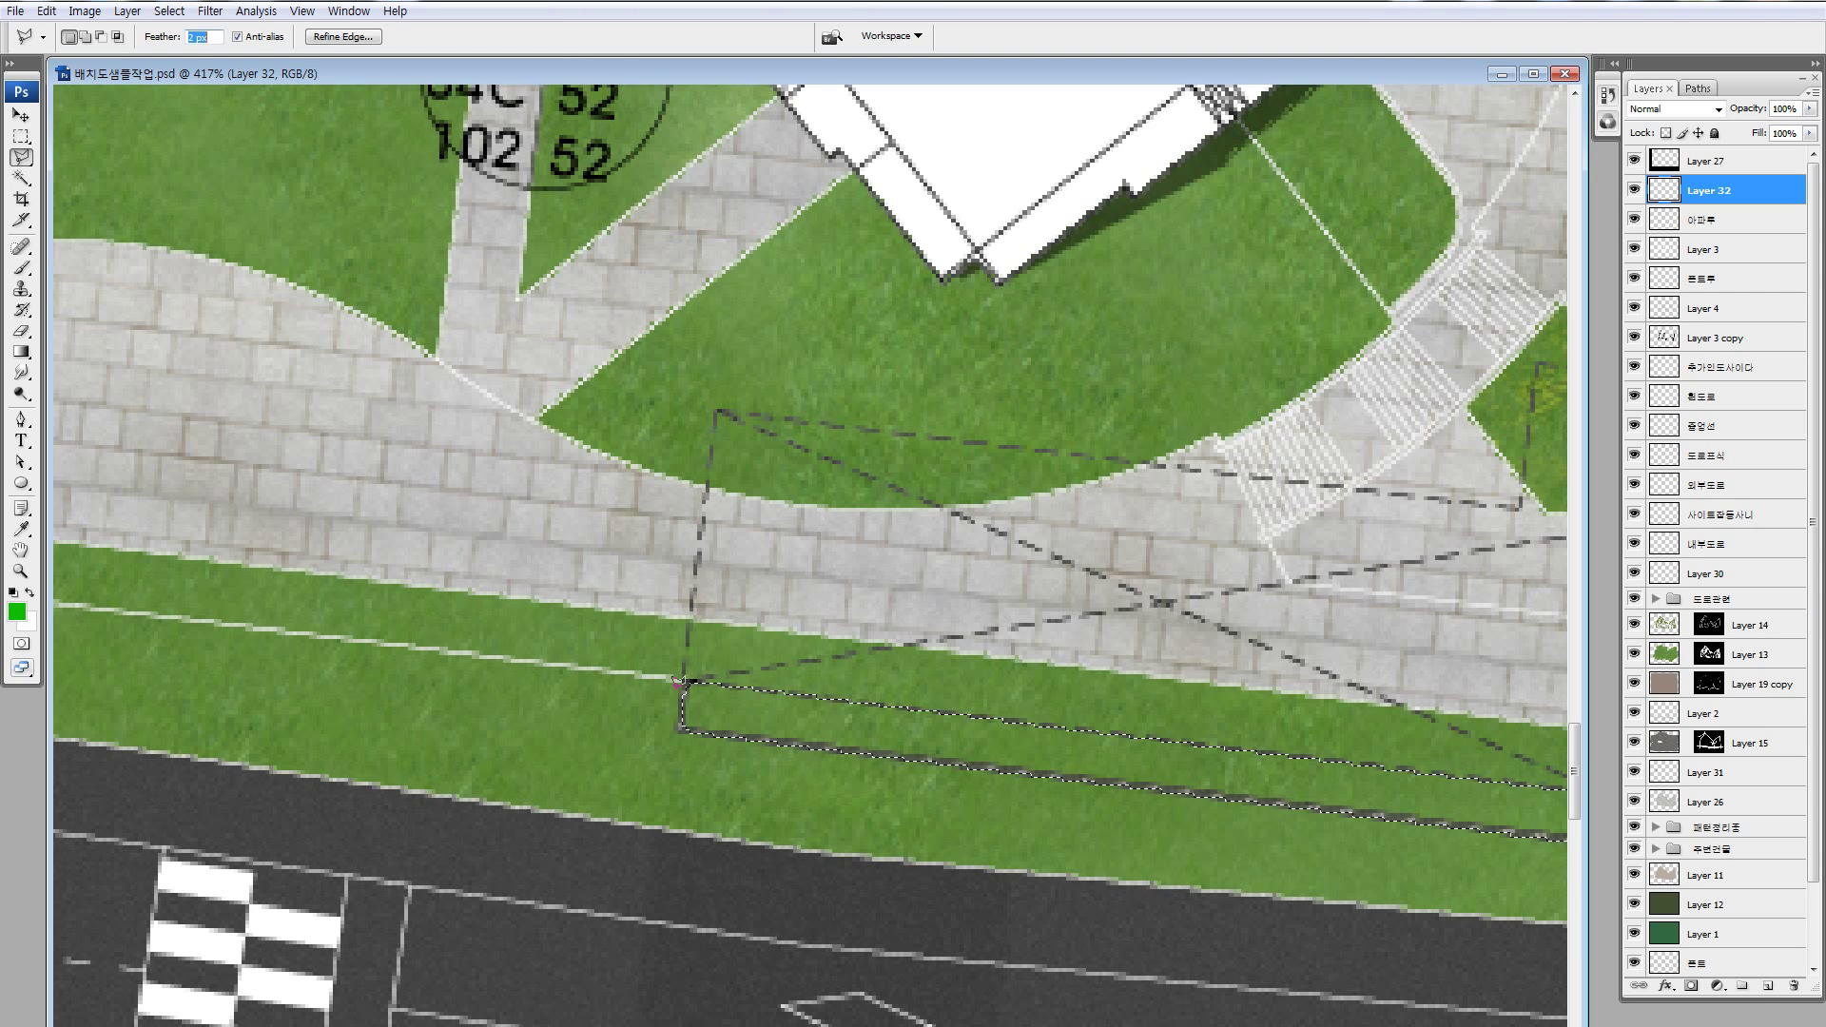
text(0)
key(ctrl+d)
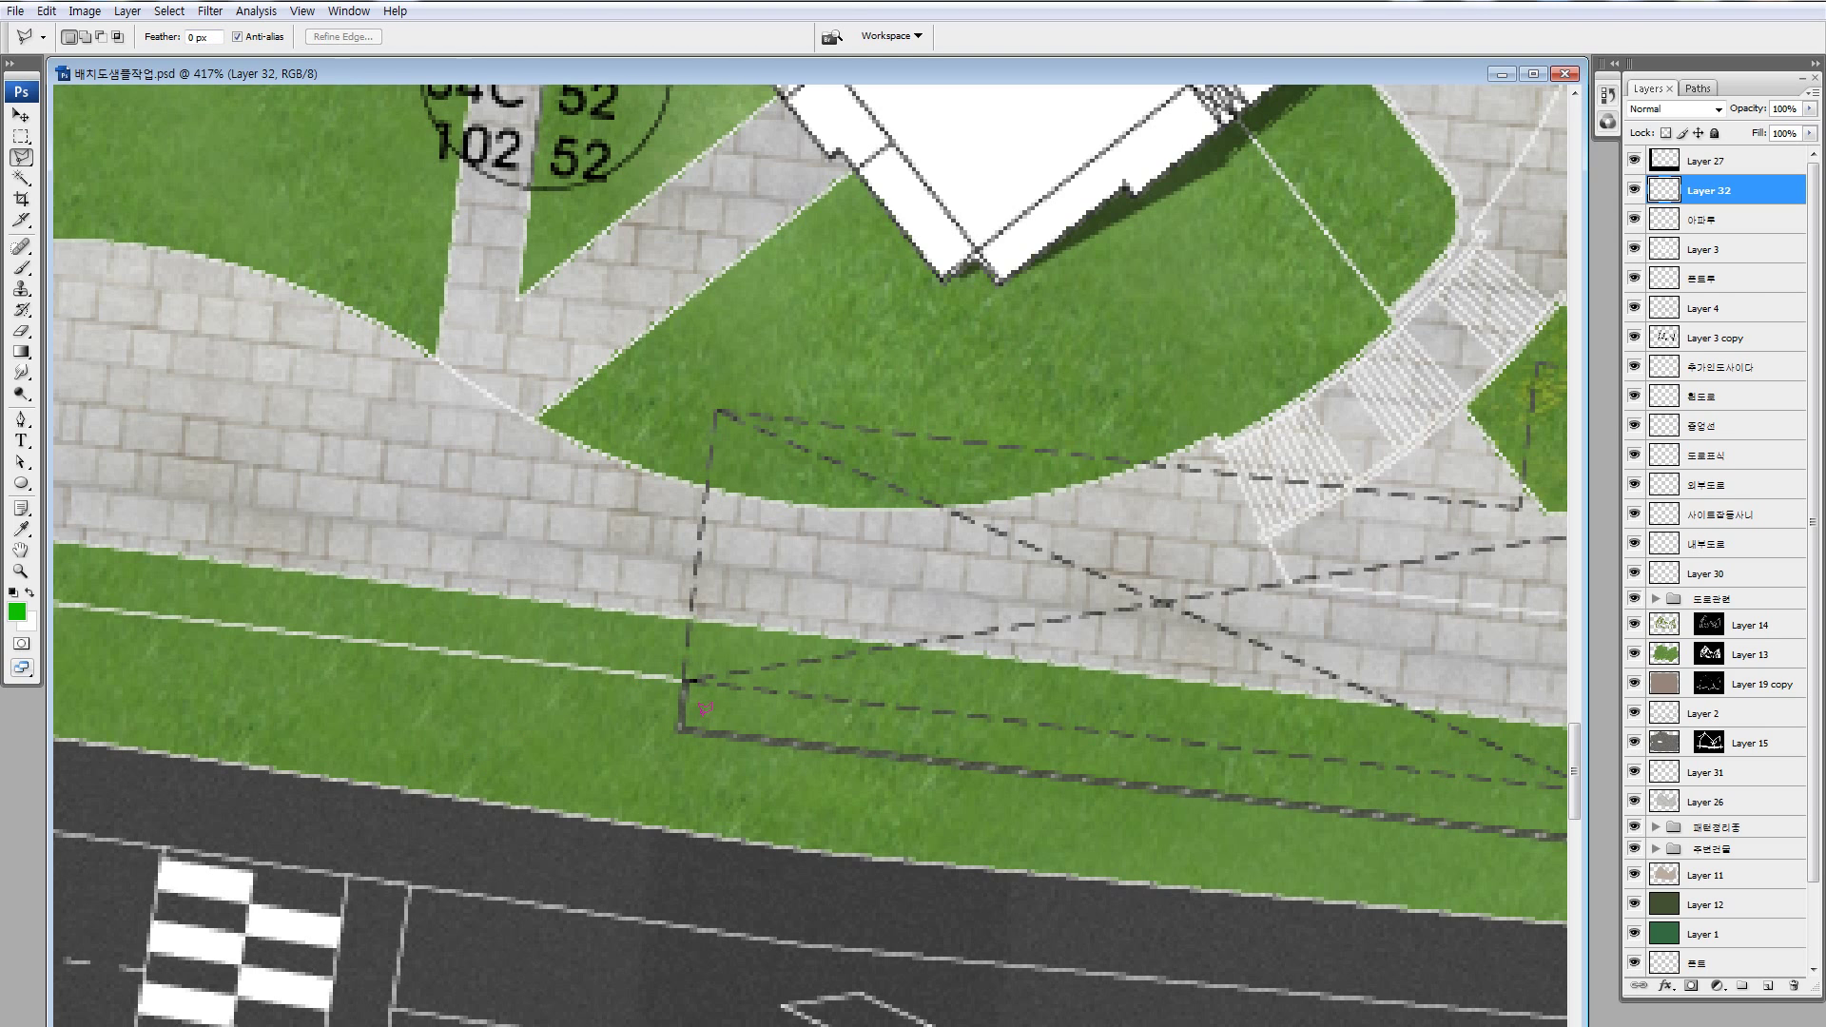
- Outline the long strip beside the lawn and the rounded paved area by the road
drag(1143, 694, 459, 662)
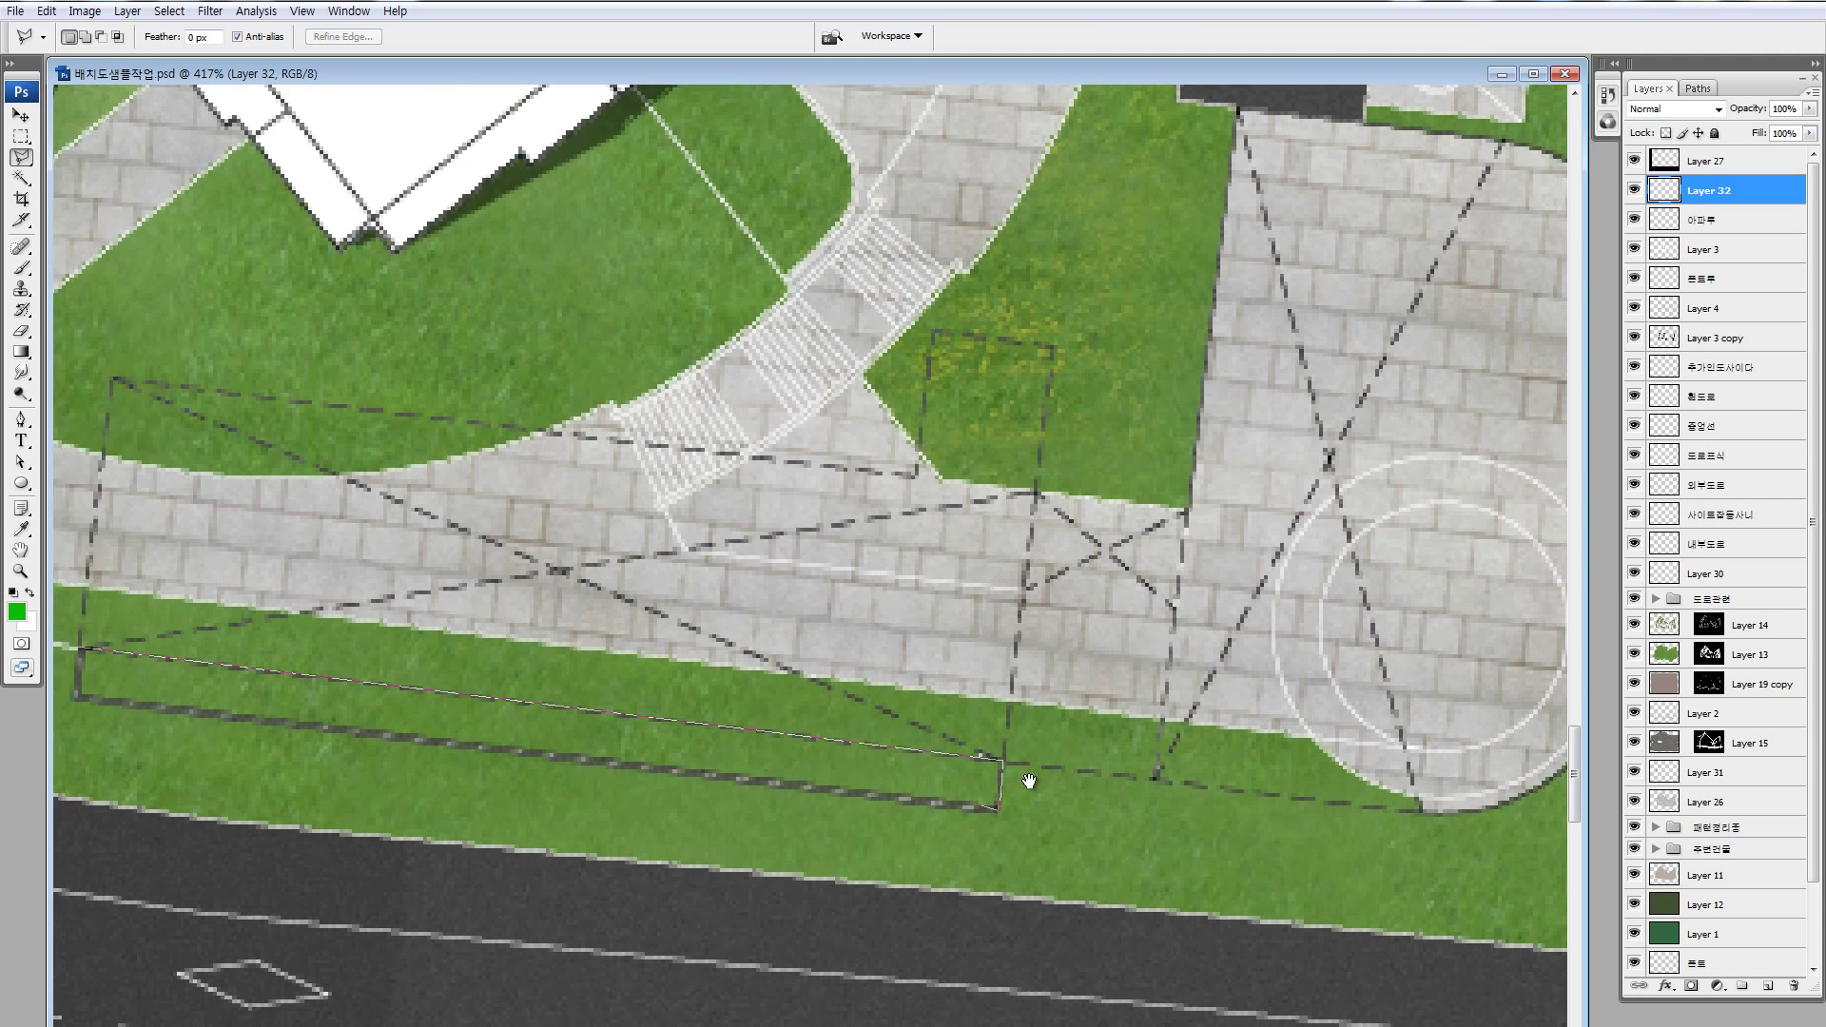
double_click(420, 702)
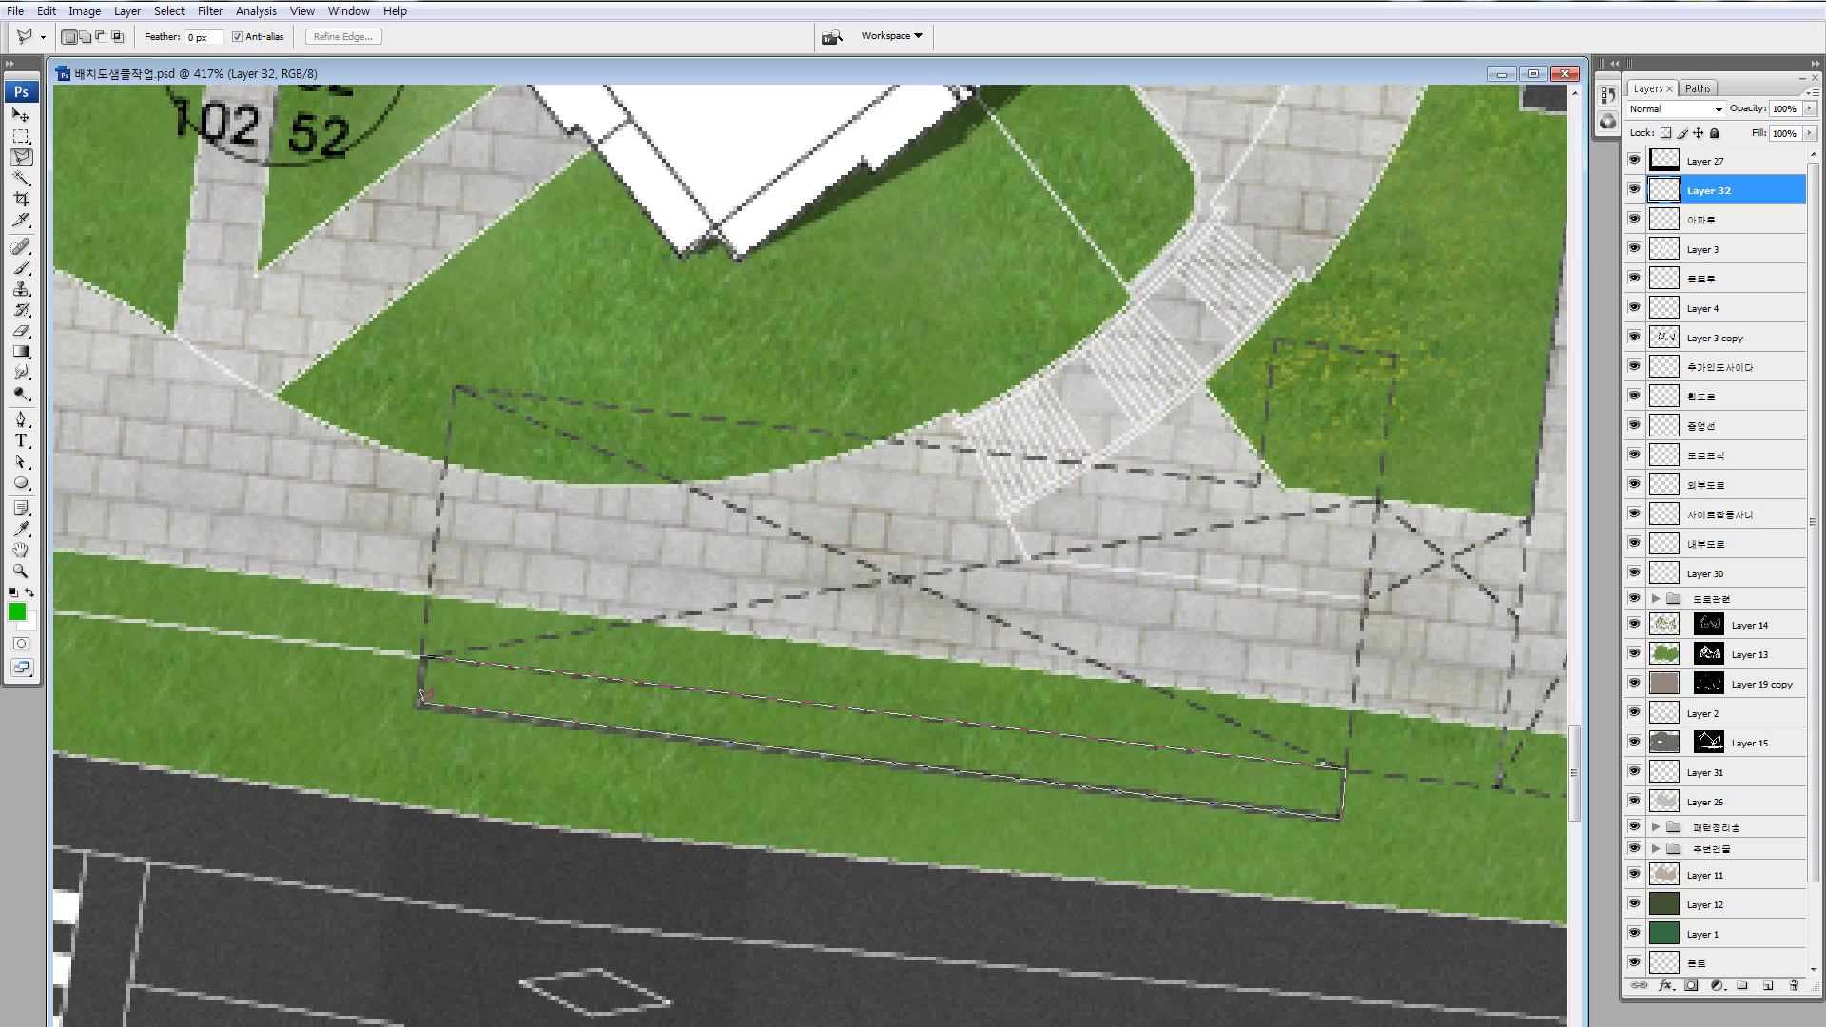
mouse_move(1522, 575)
mouse_down()
mouse_move(642, 614)
mouse_move(637, 756)
mouse_up()
shift+click(696, 298)
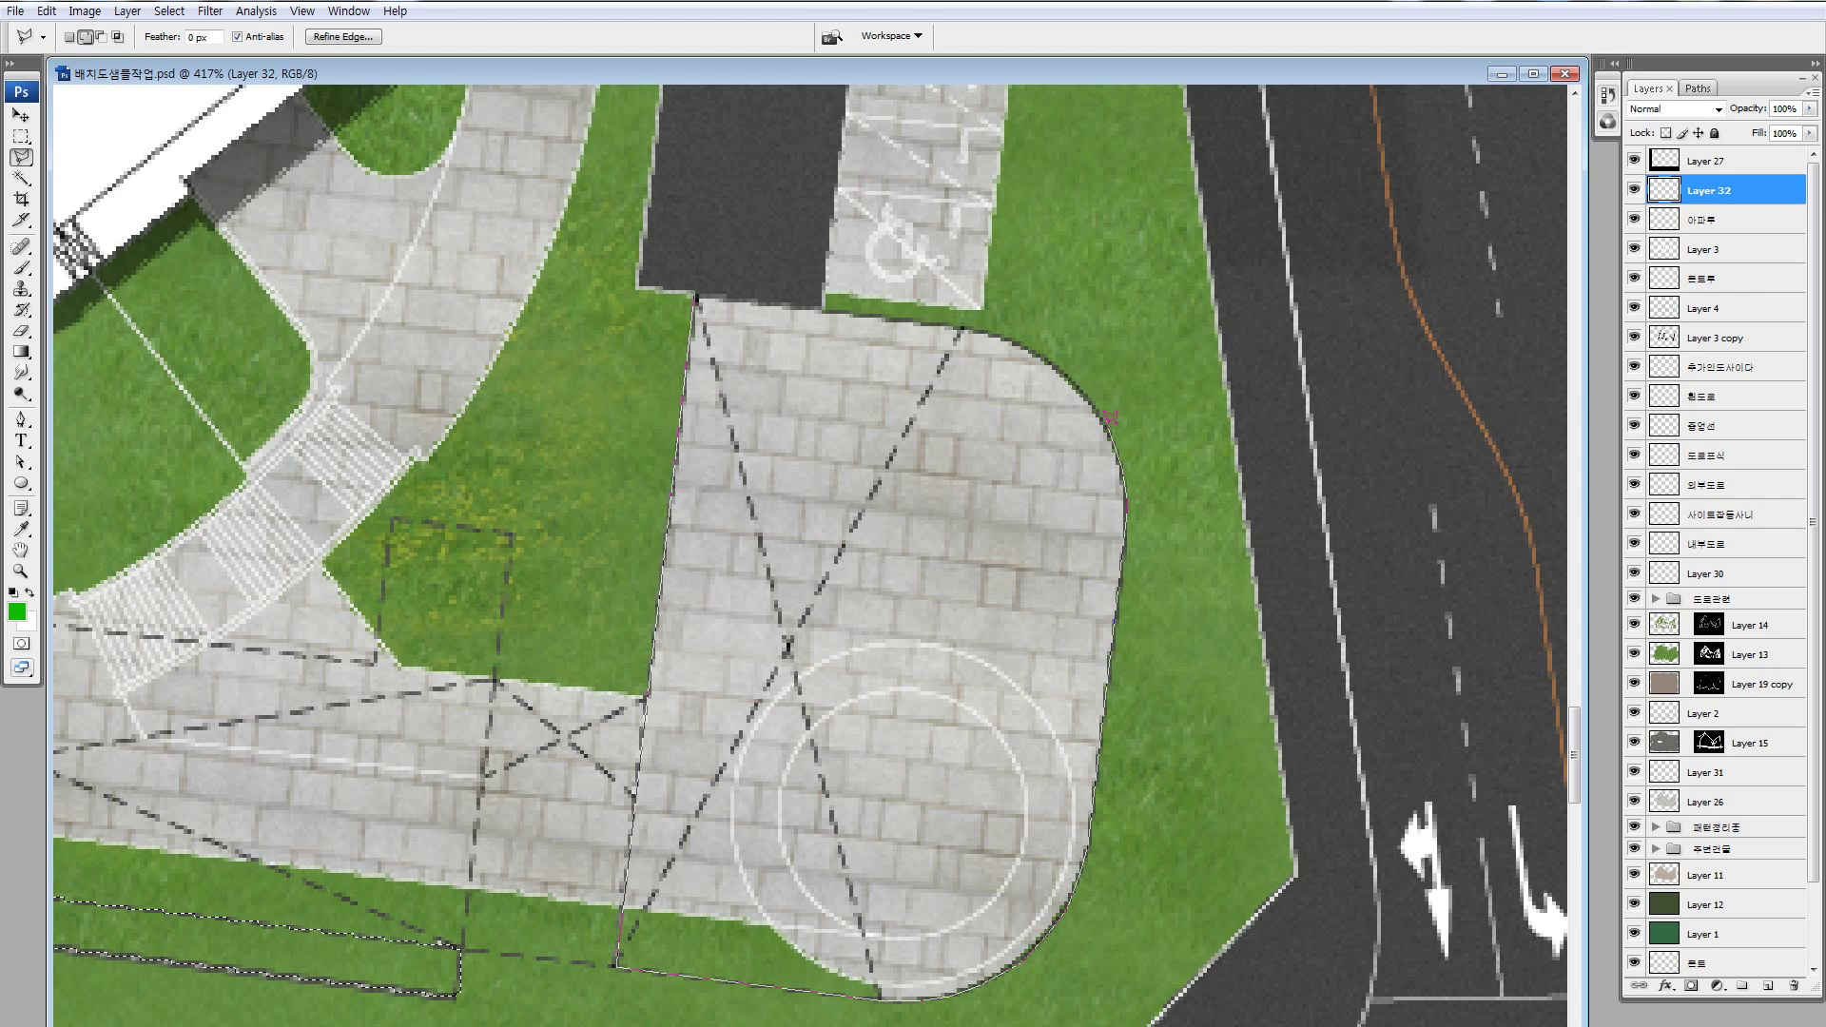
drag(1082, 380, 1151, 585)
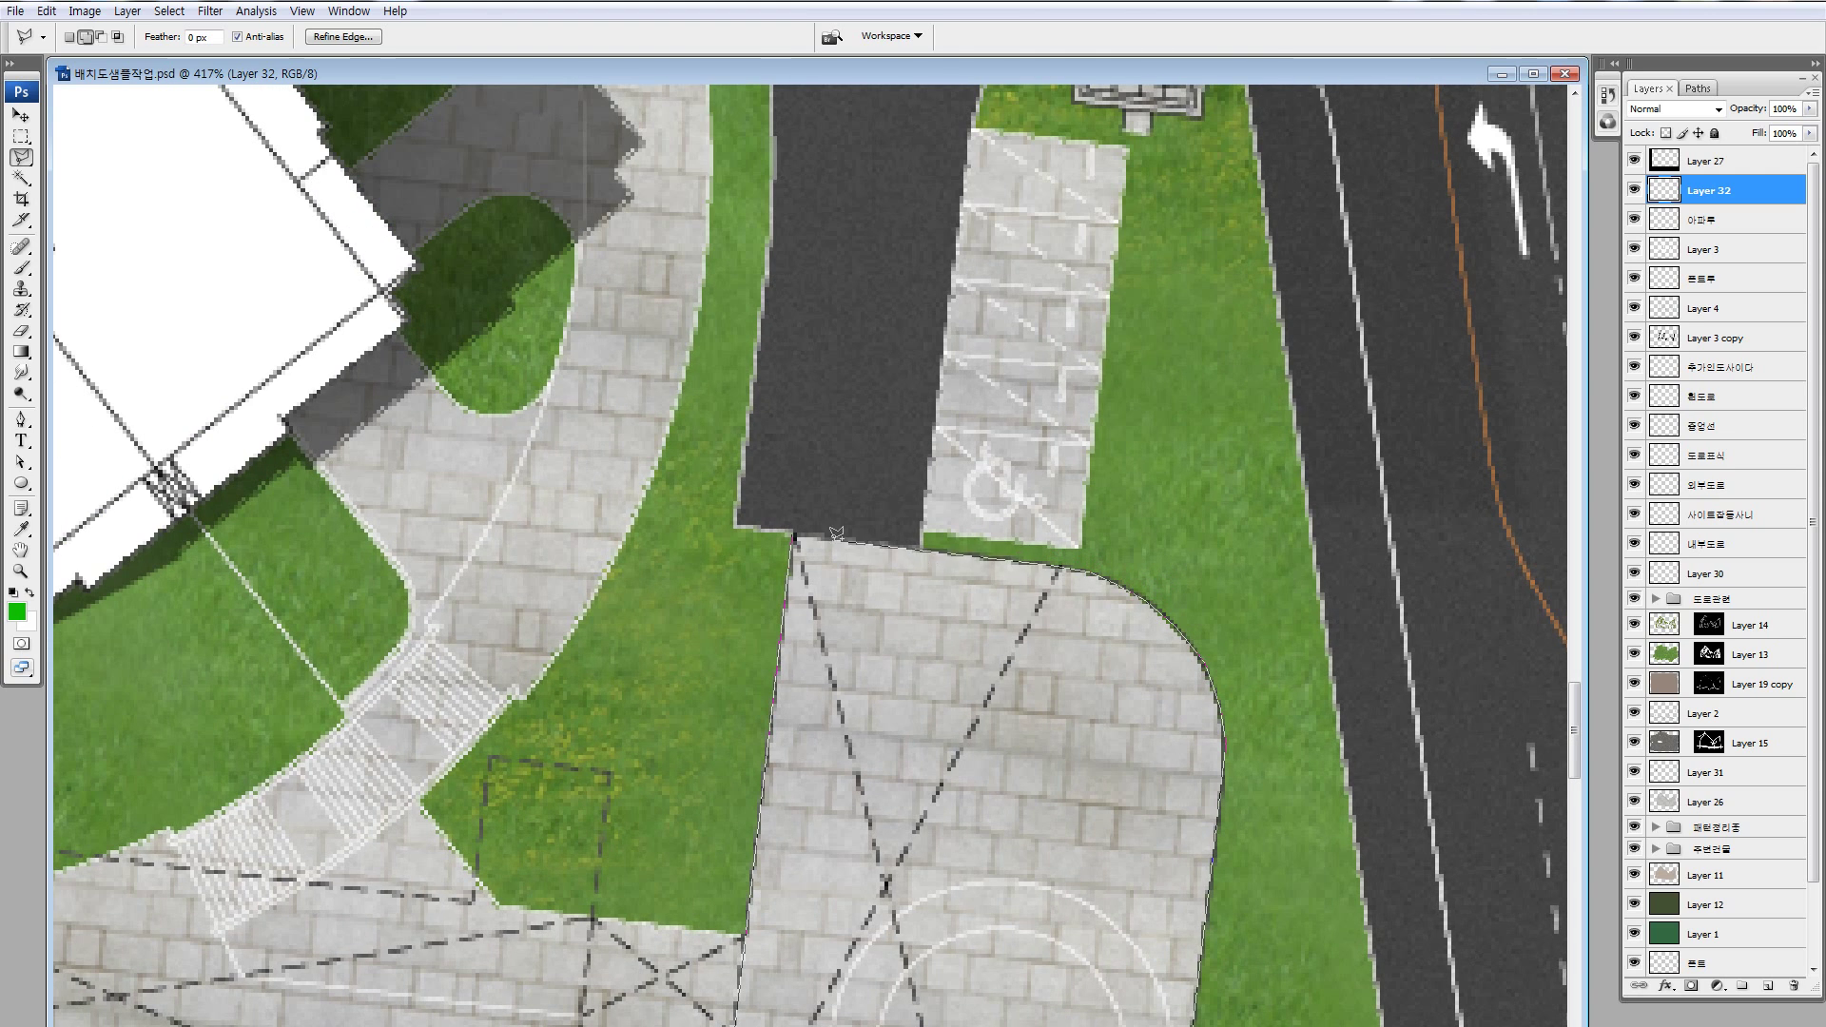
click(795, 539)
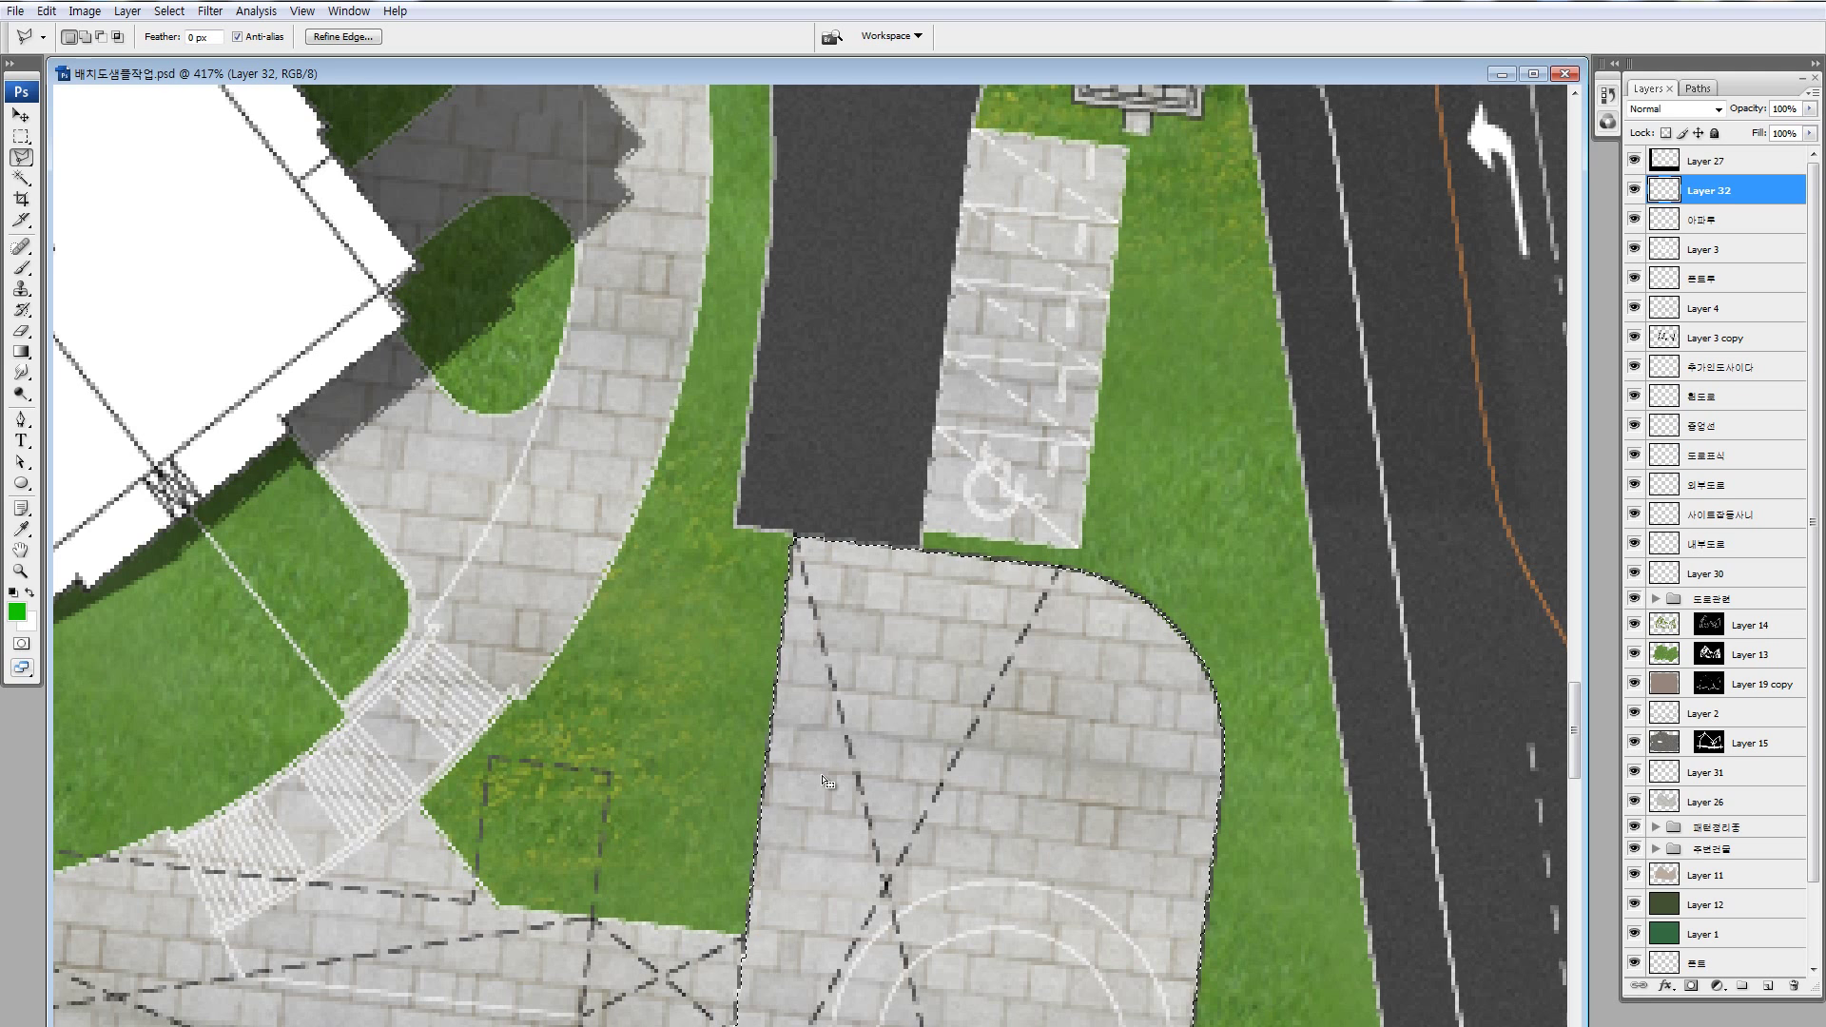
drag(537, 928, 828, 628)
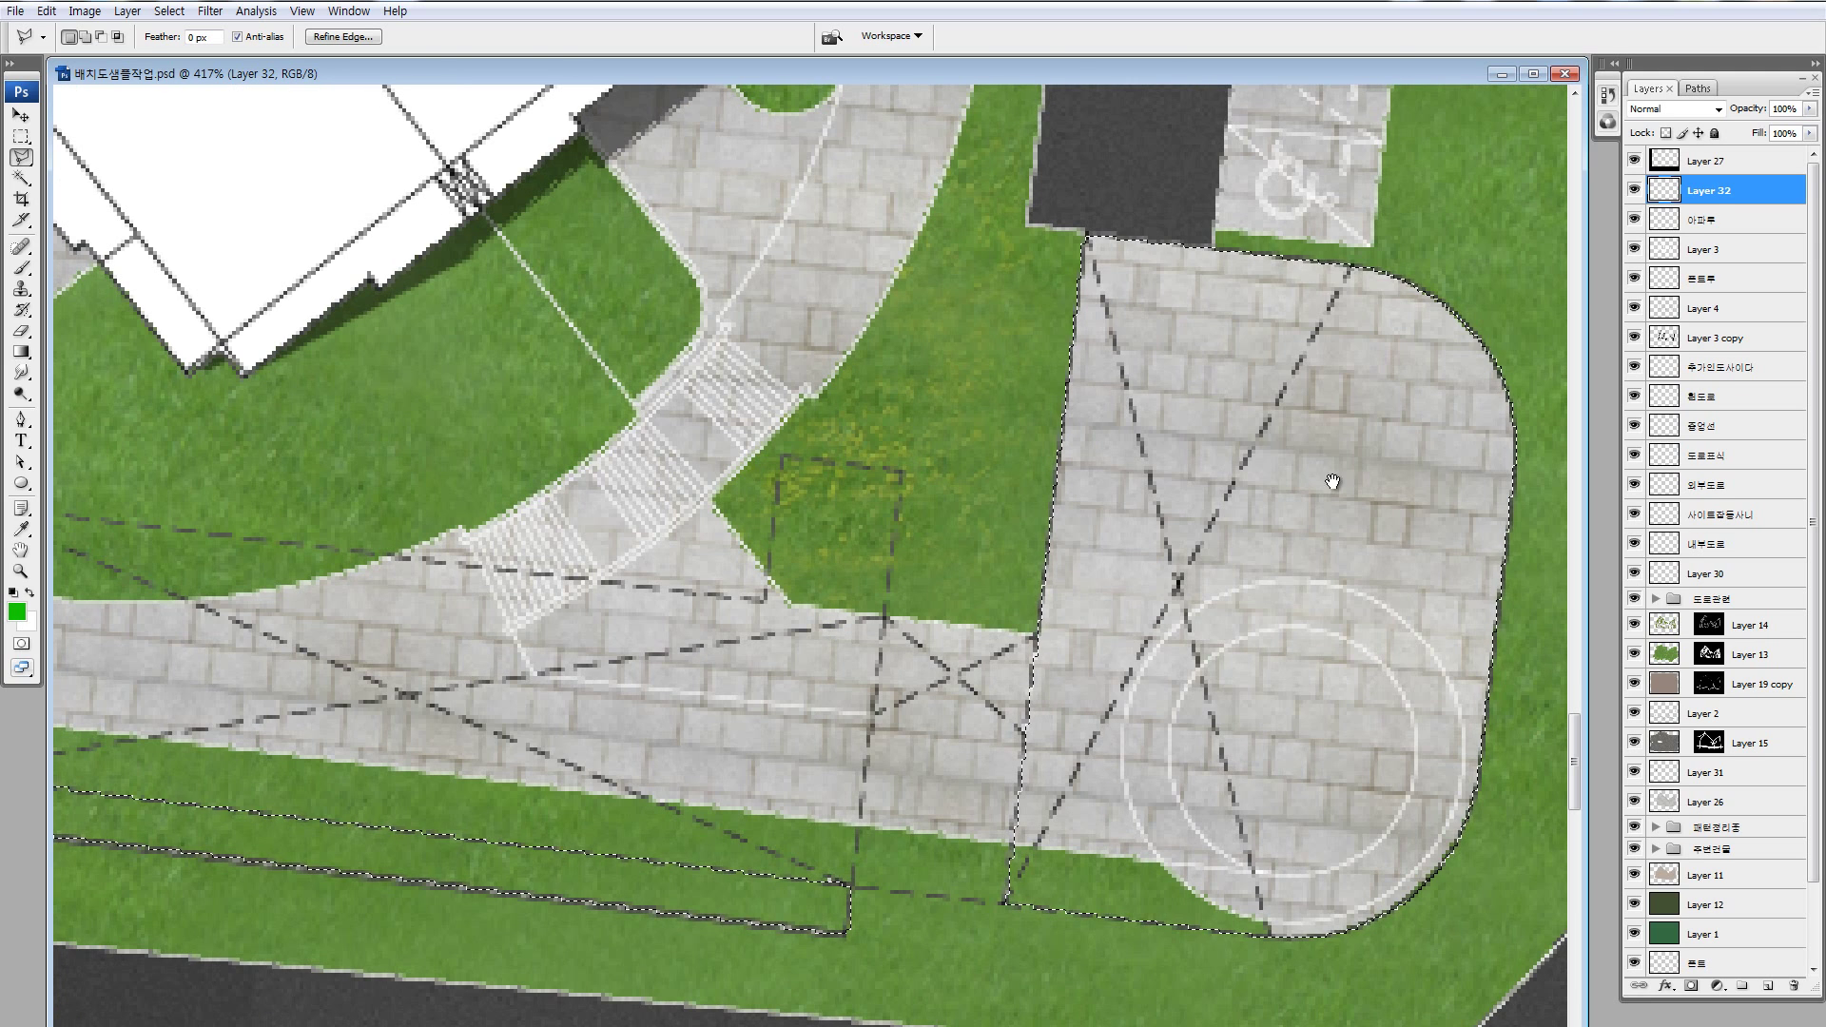
- Fill the selected strip and paved area with white, then zoom out
ctrl+click(1669, 197)
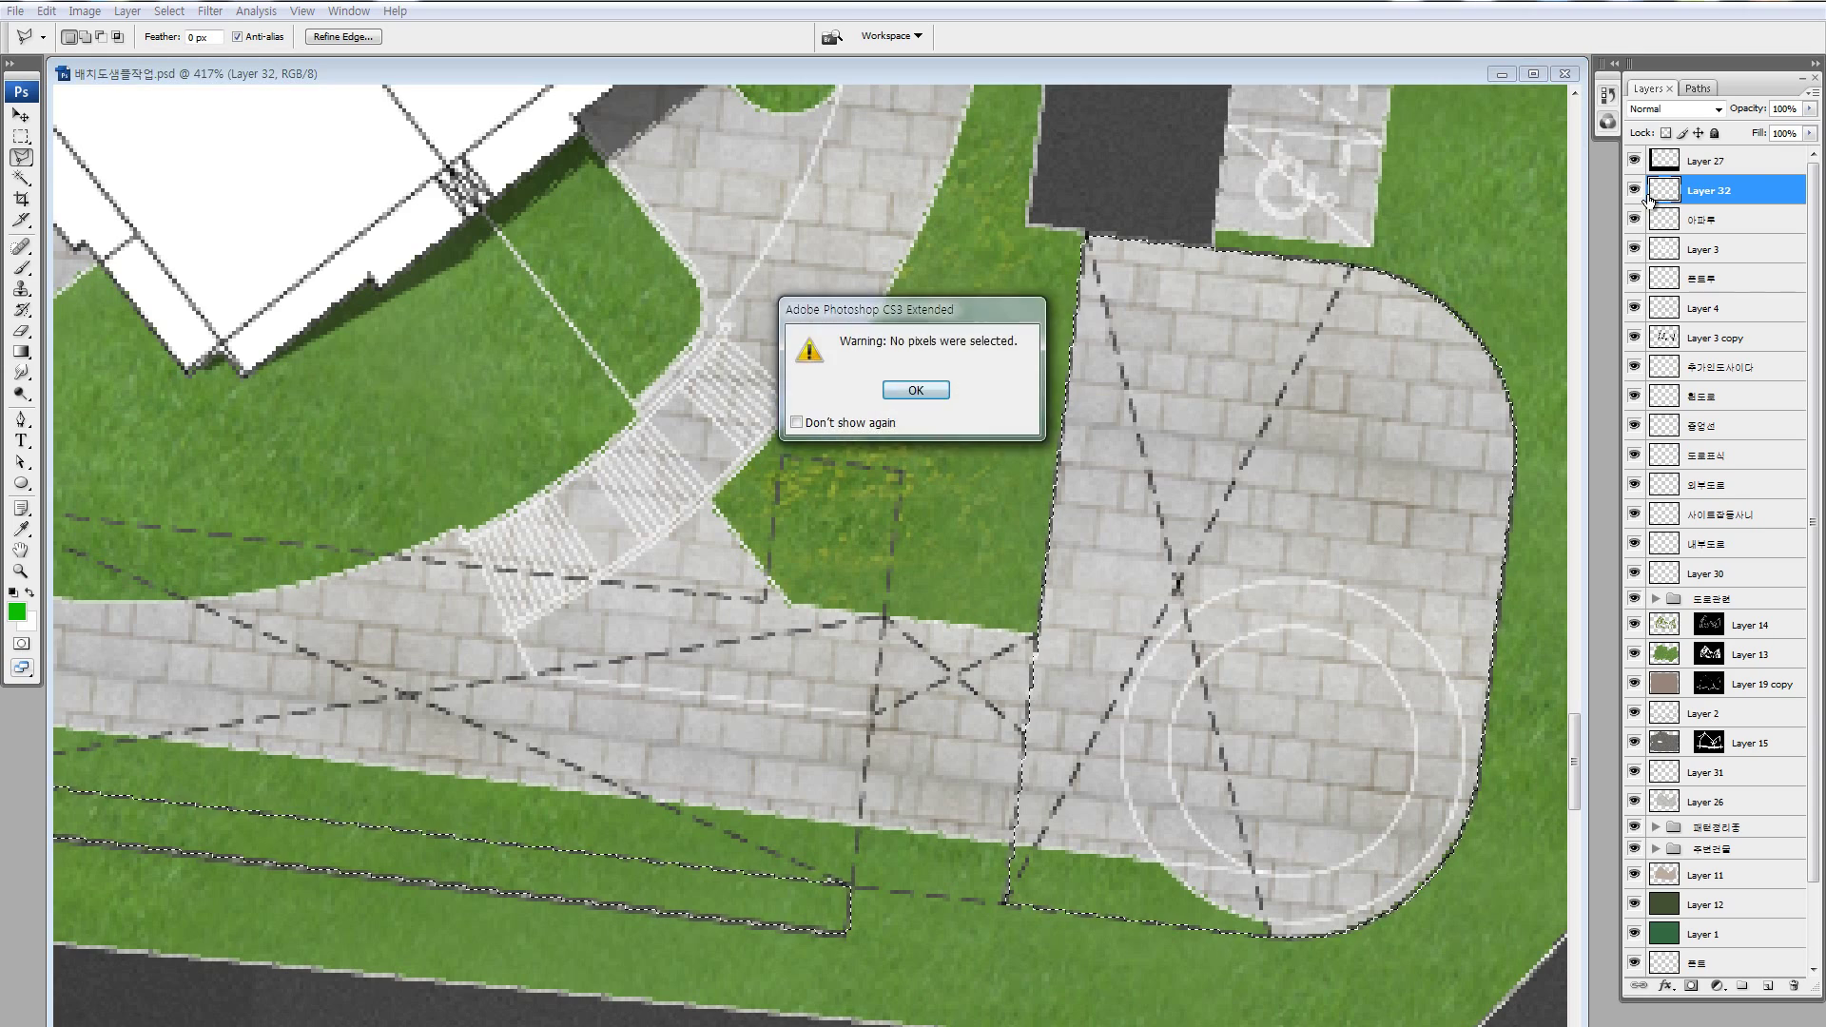
key(Return)
key(ctrl+BackSpace)
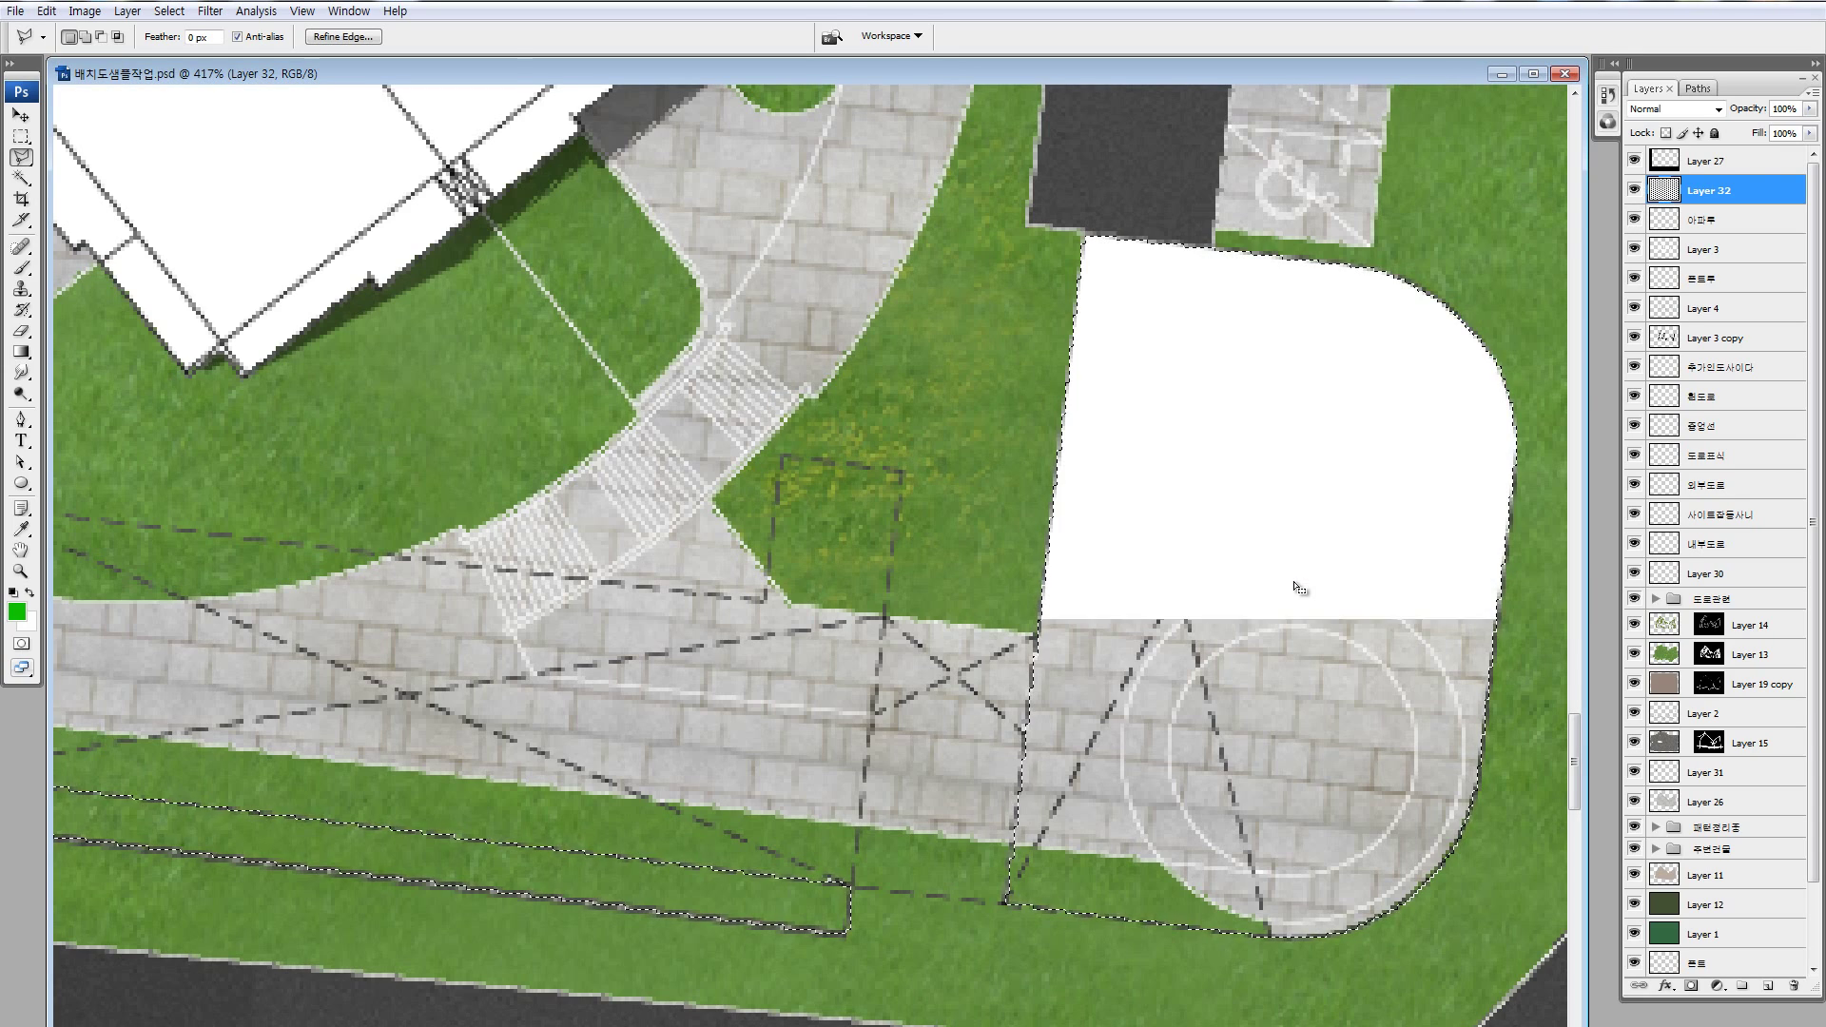
key(ctrl+minus)
key(ctrl+minus)
key(ctrl+minus)
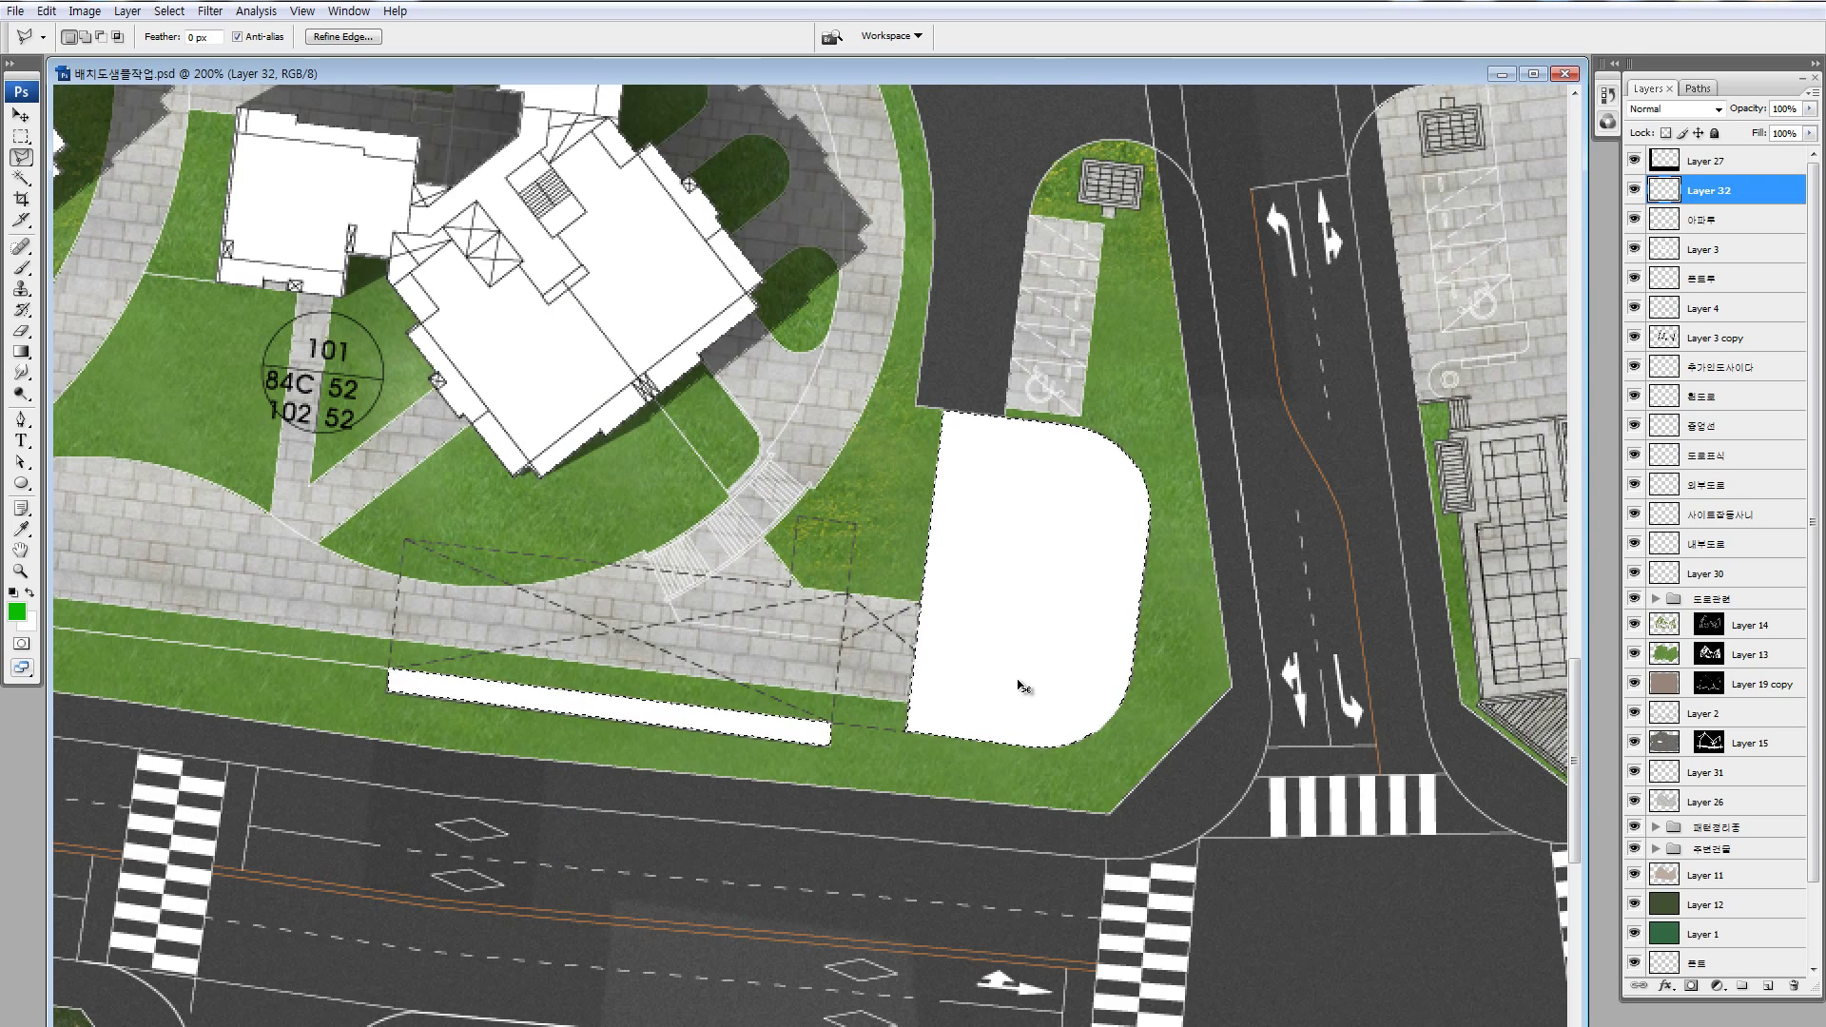
key(ctrl+minus)
key(ctrl+minus)
key(ctrl+minus)
key(ctrl+minus)
- Zoom in and trace the gridded roadside structure, including its stair block, with the Polygonal Lasso
key(z)
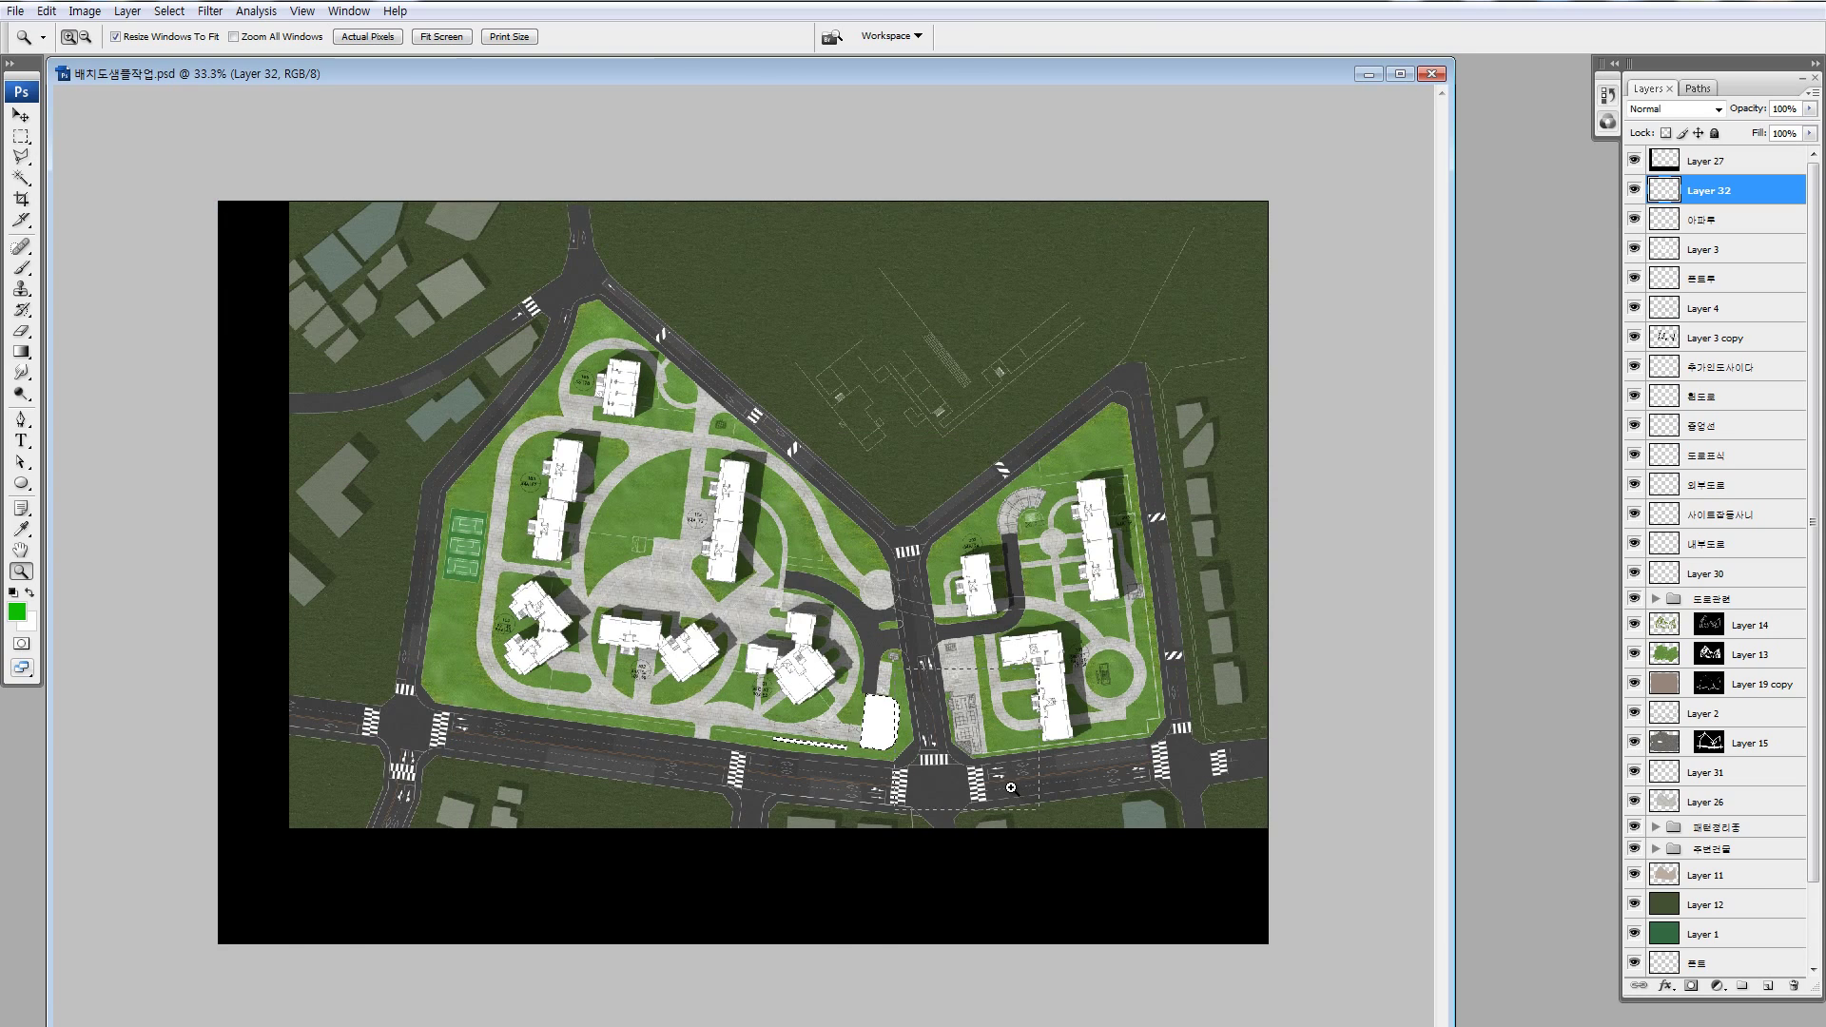
drag(971, 709, 1018, 793)
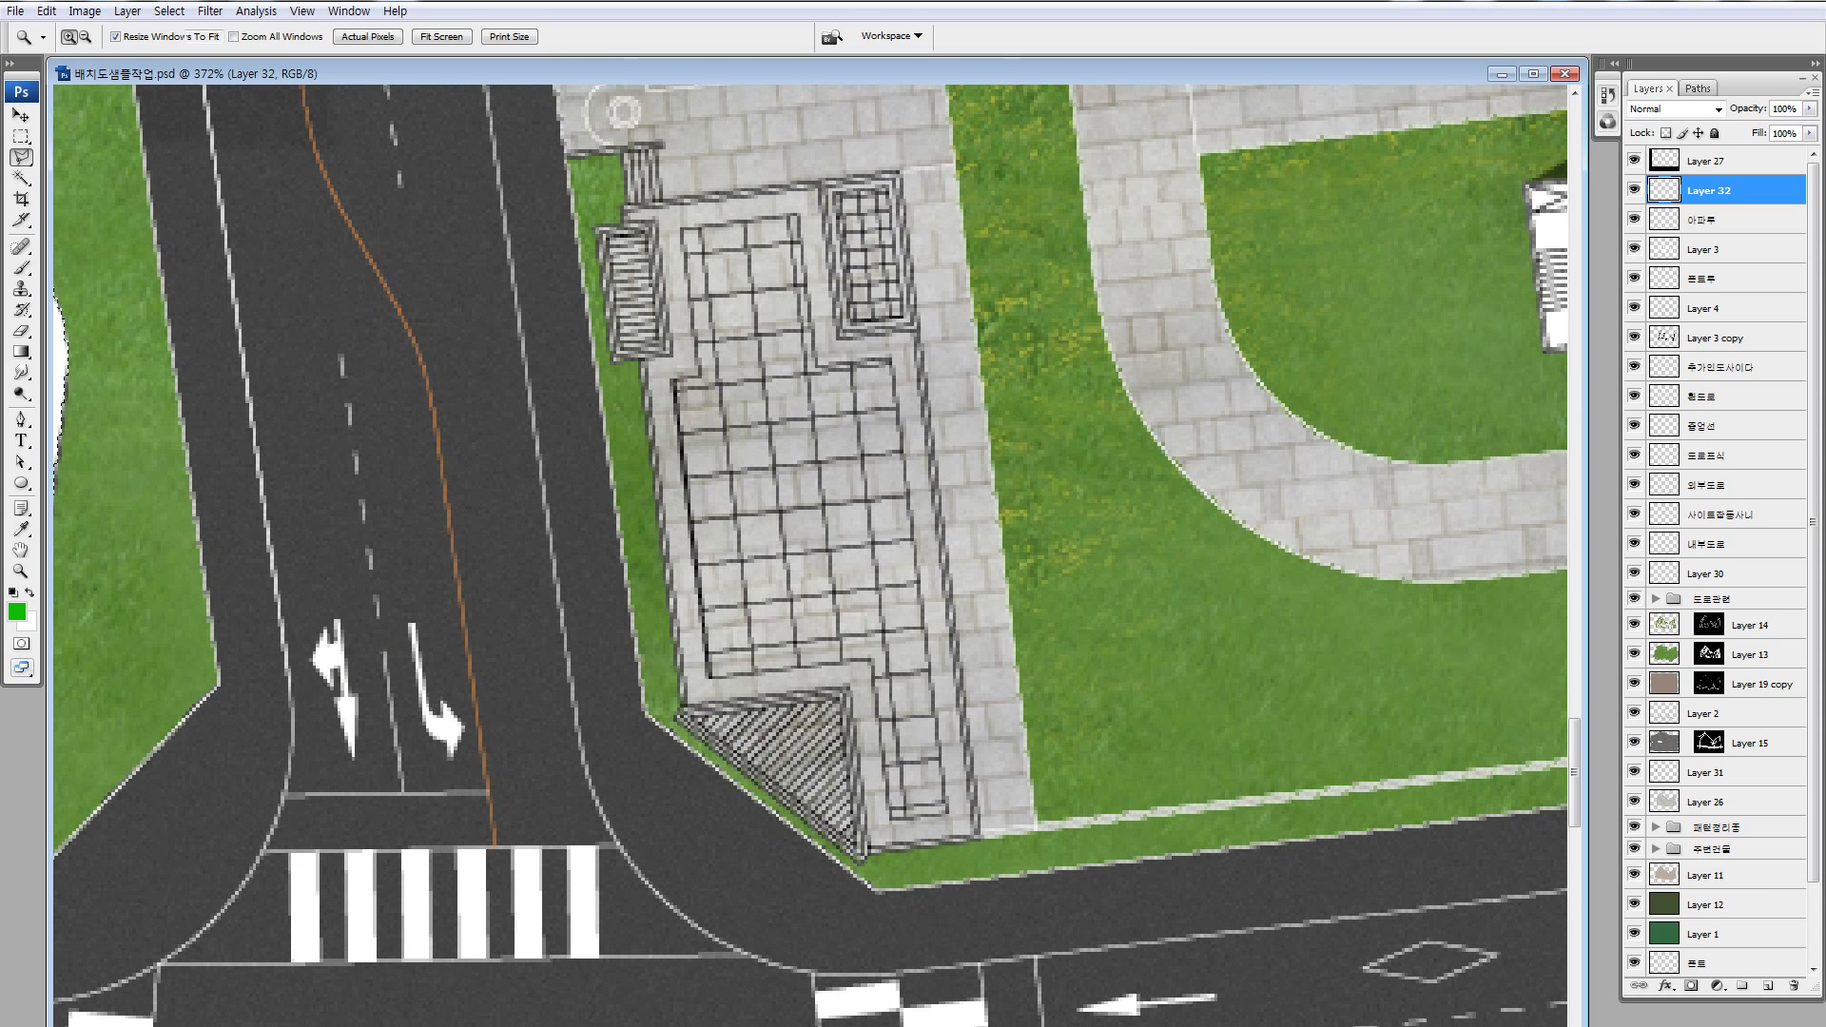
key(l)
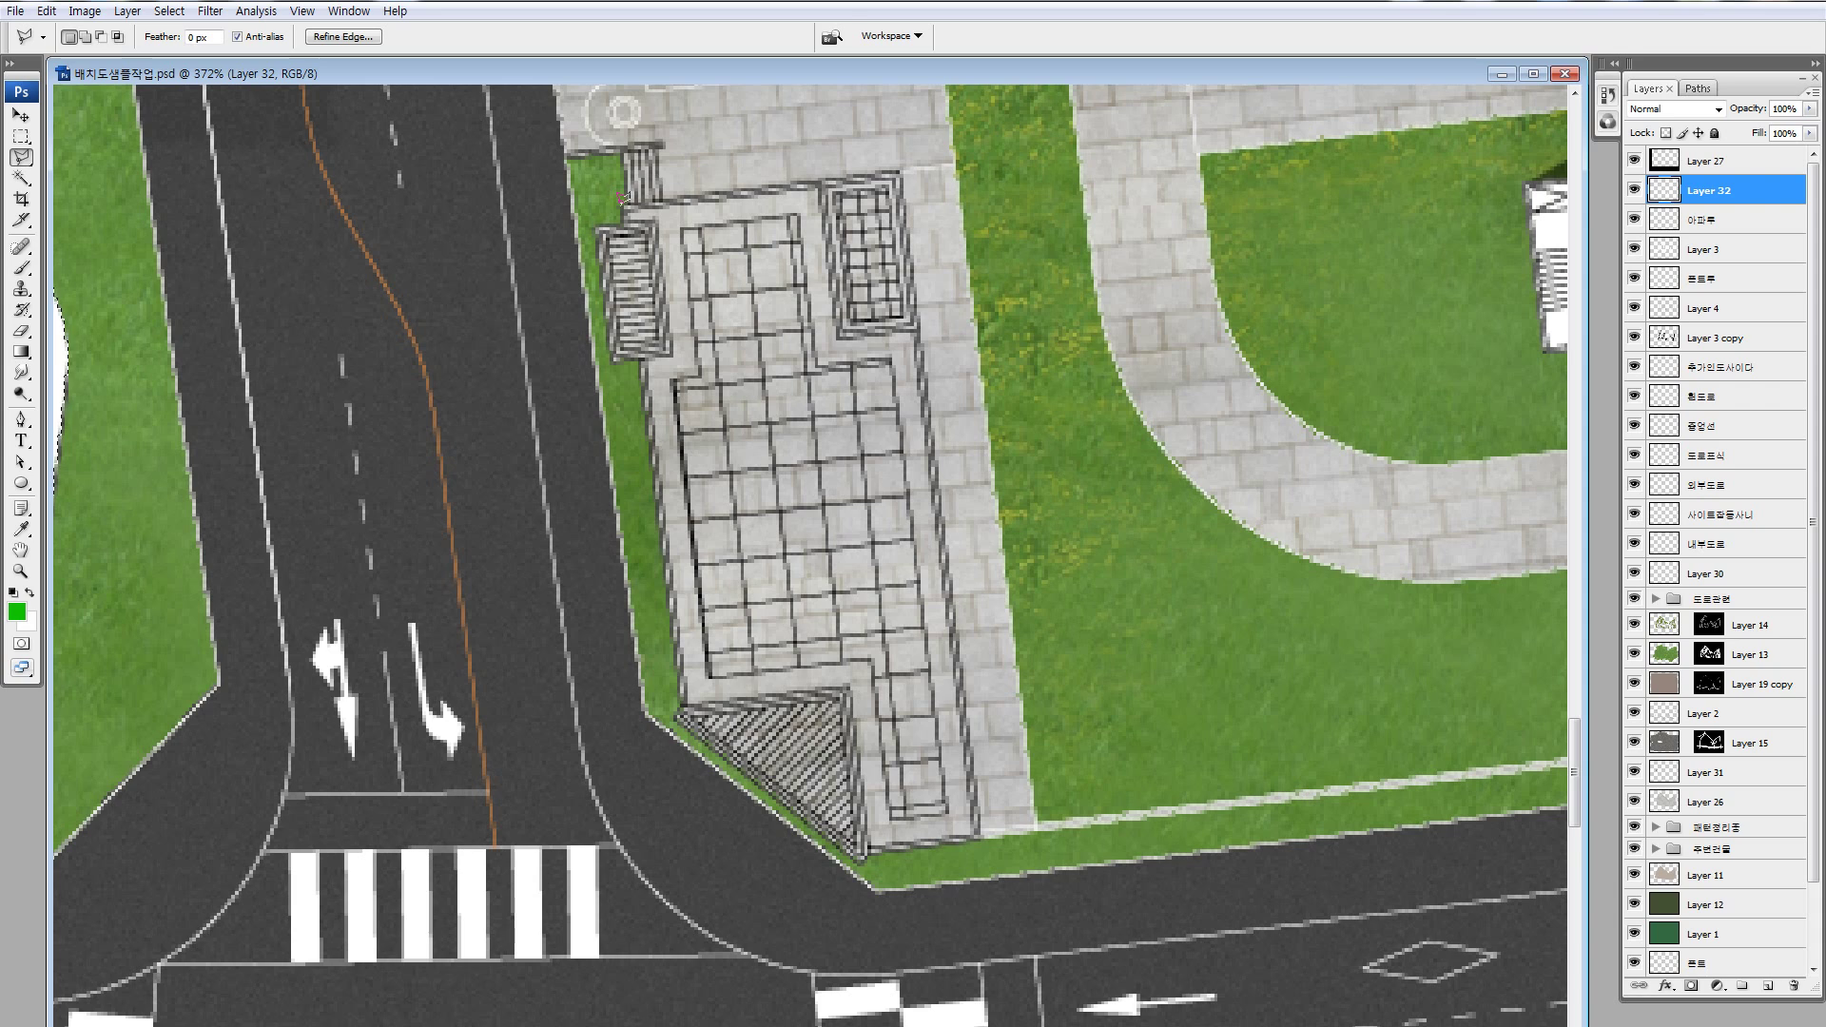
click(622, 201)
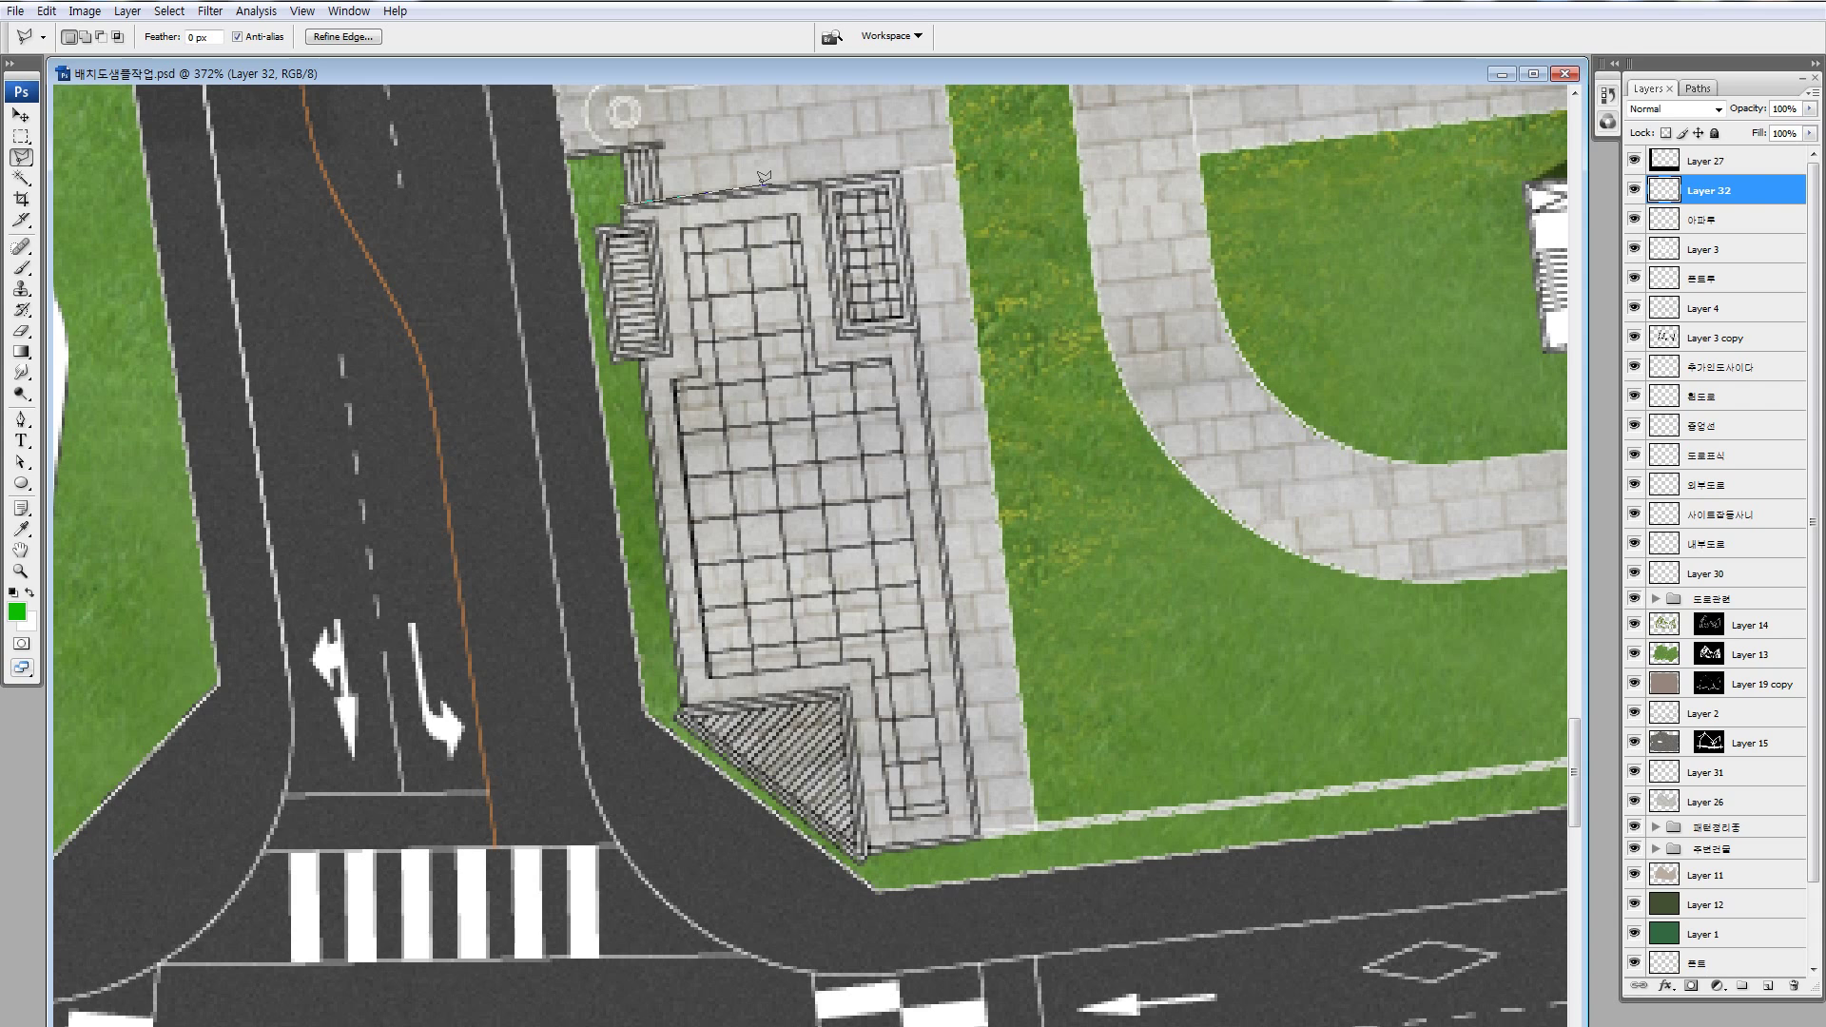
click(901, 171)
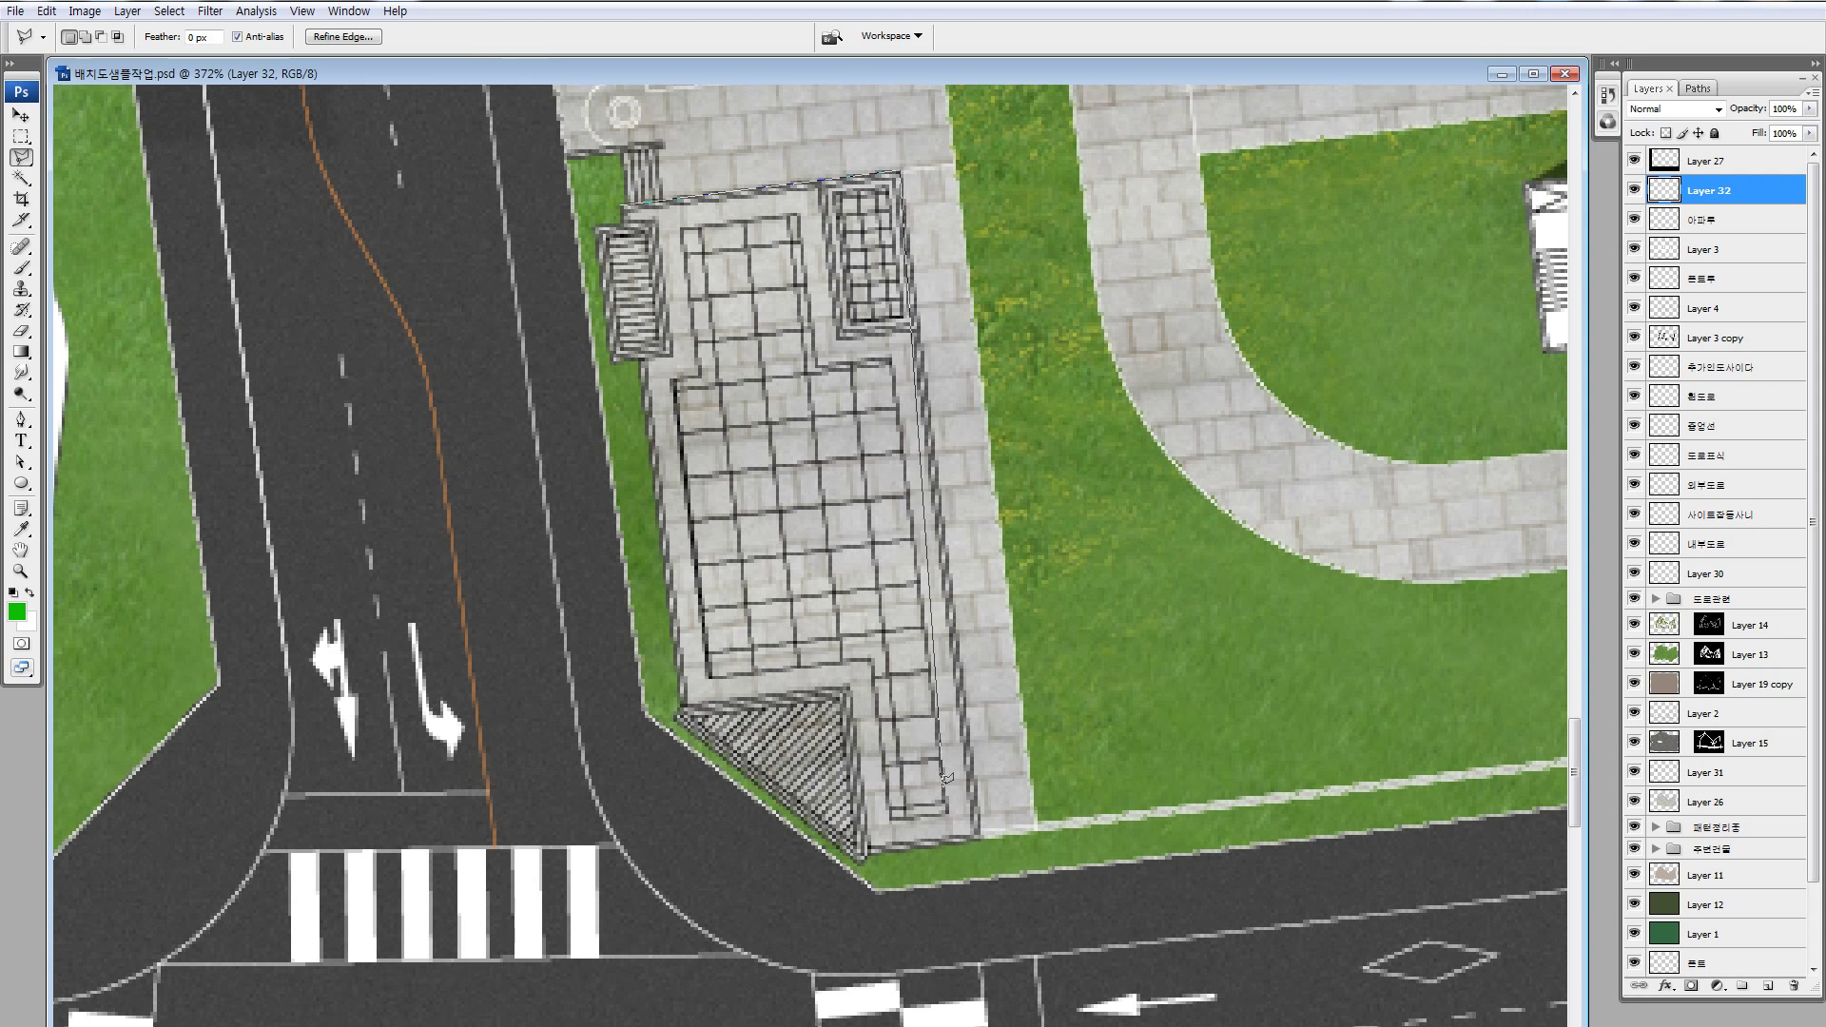
click(981, 835)
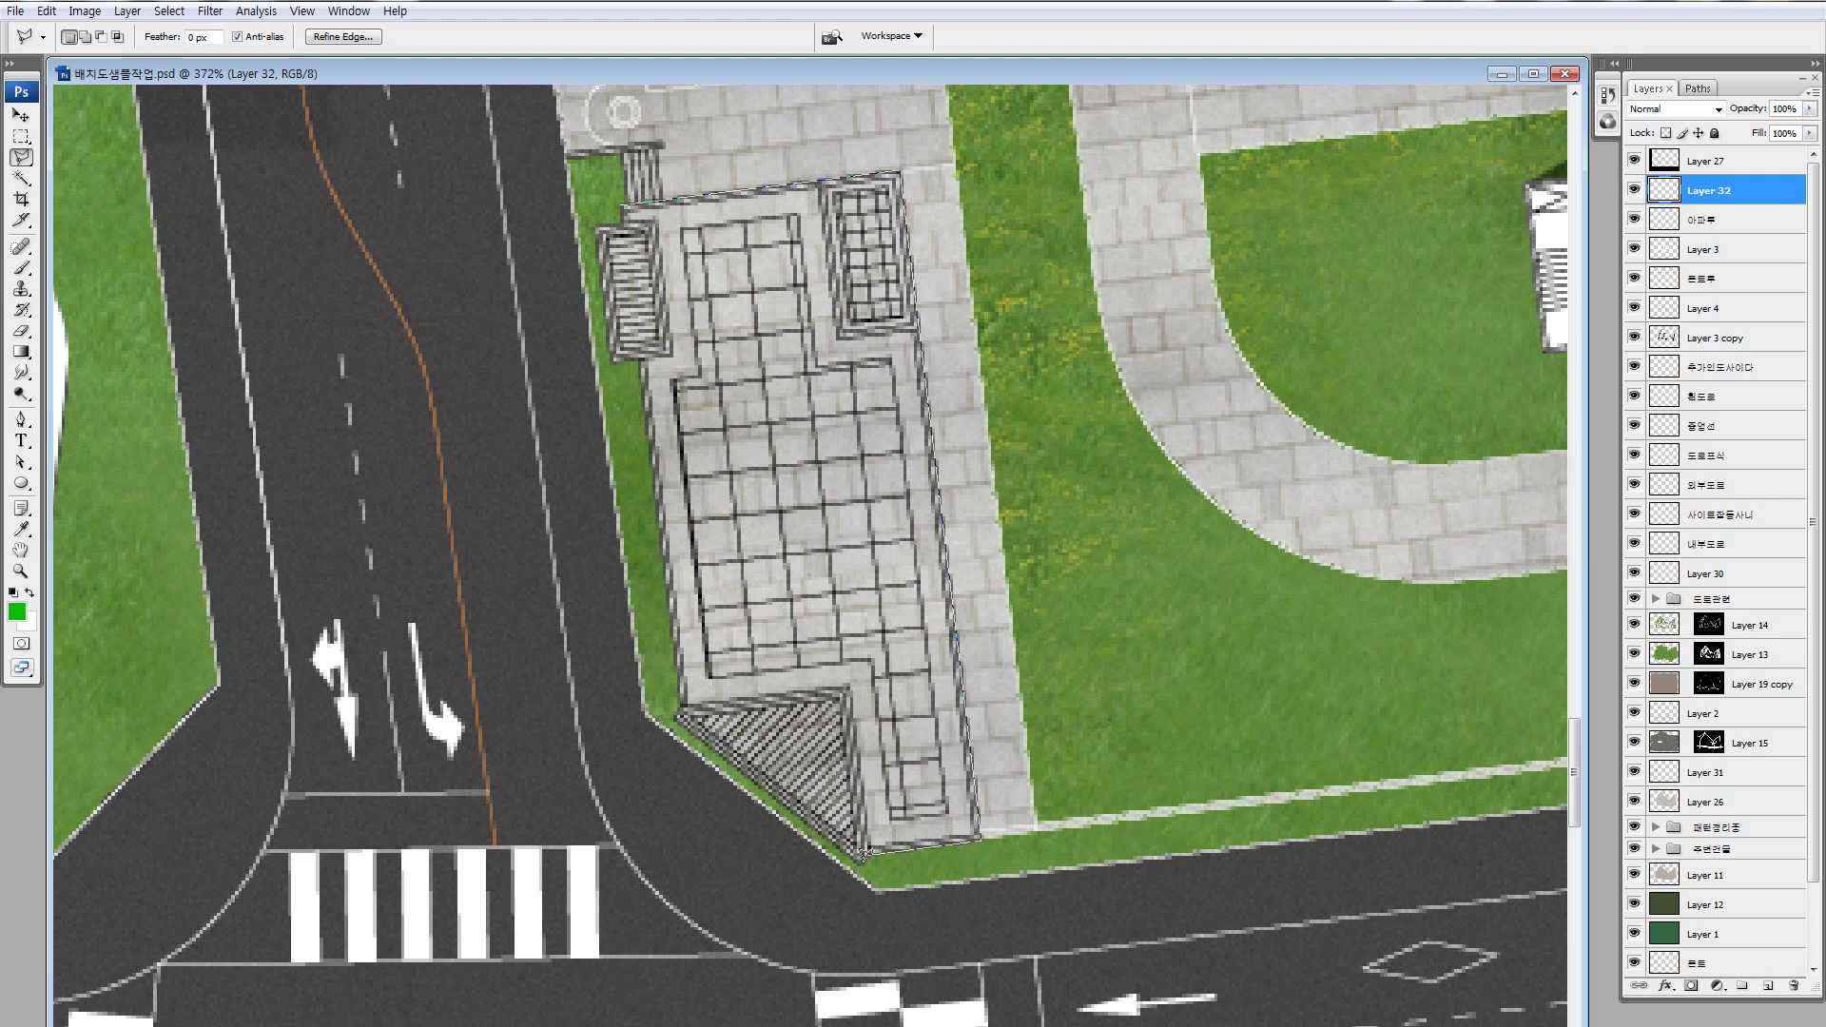
click(863, 854)
scroll(681, 702, up, 5)
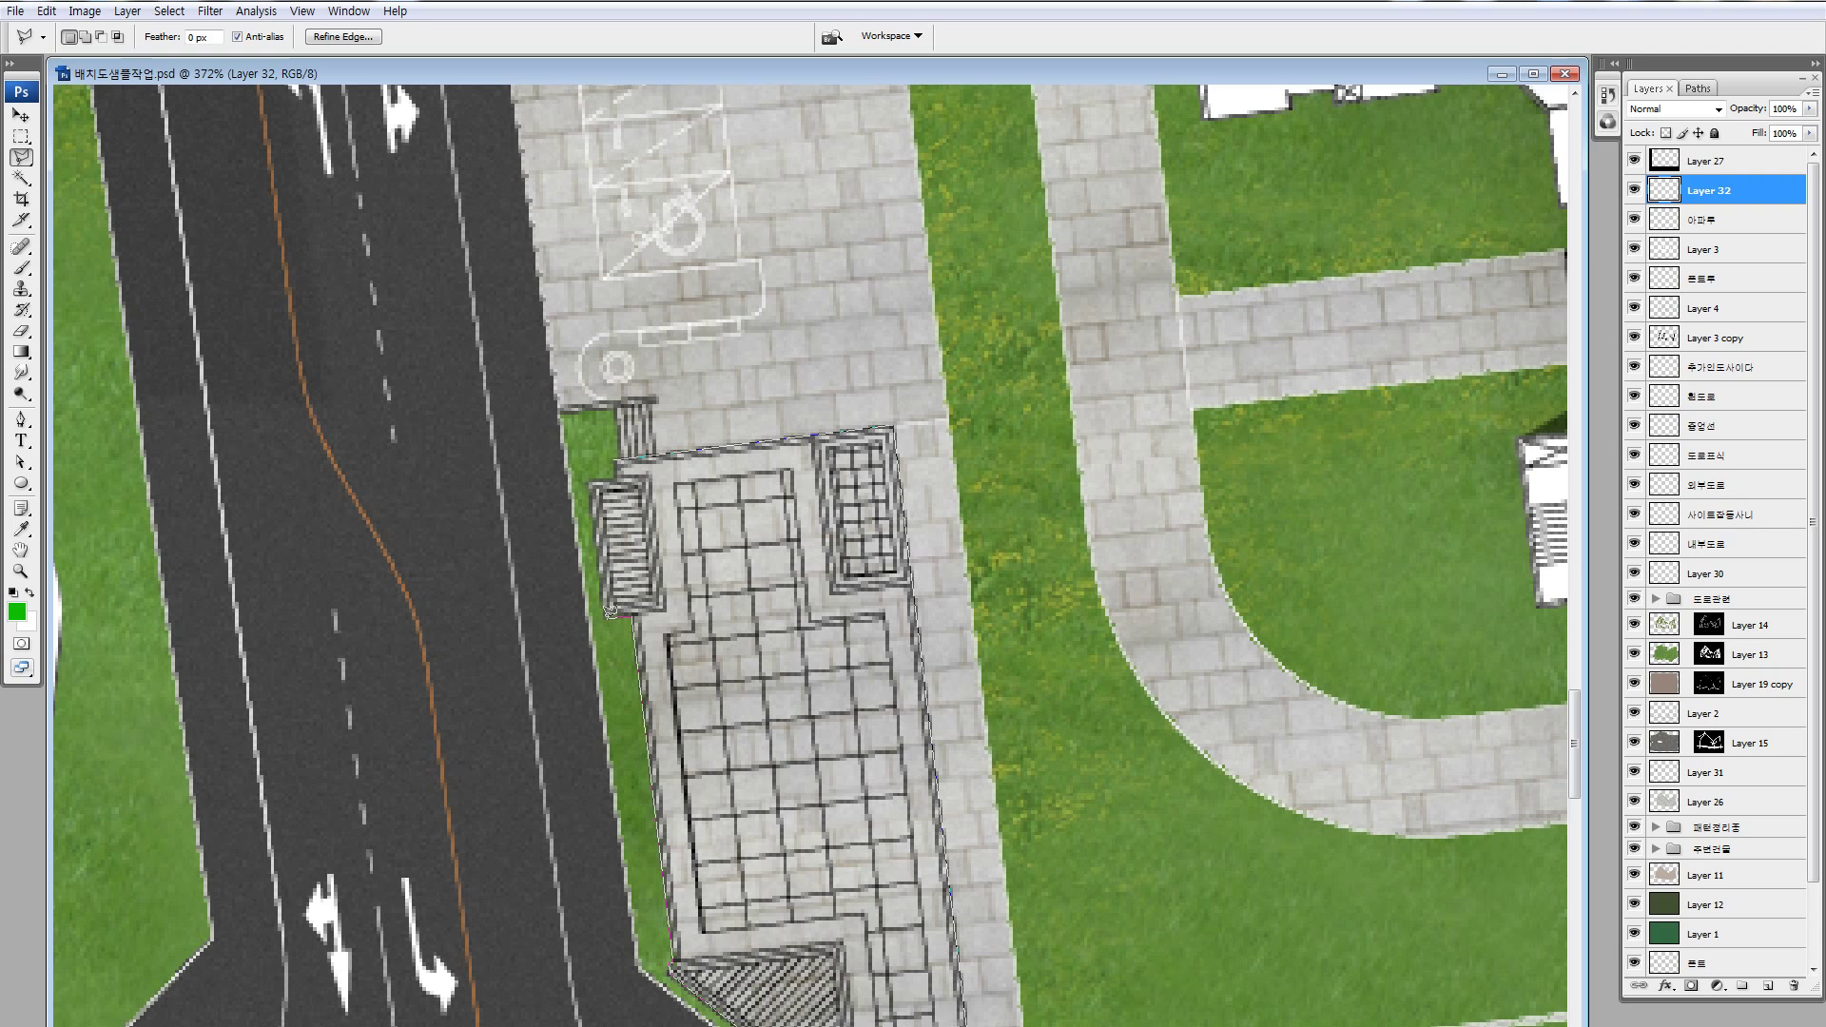
click(610, 612)
click(617, 469)
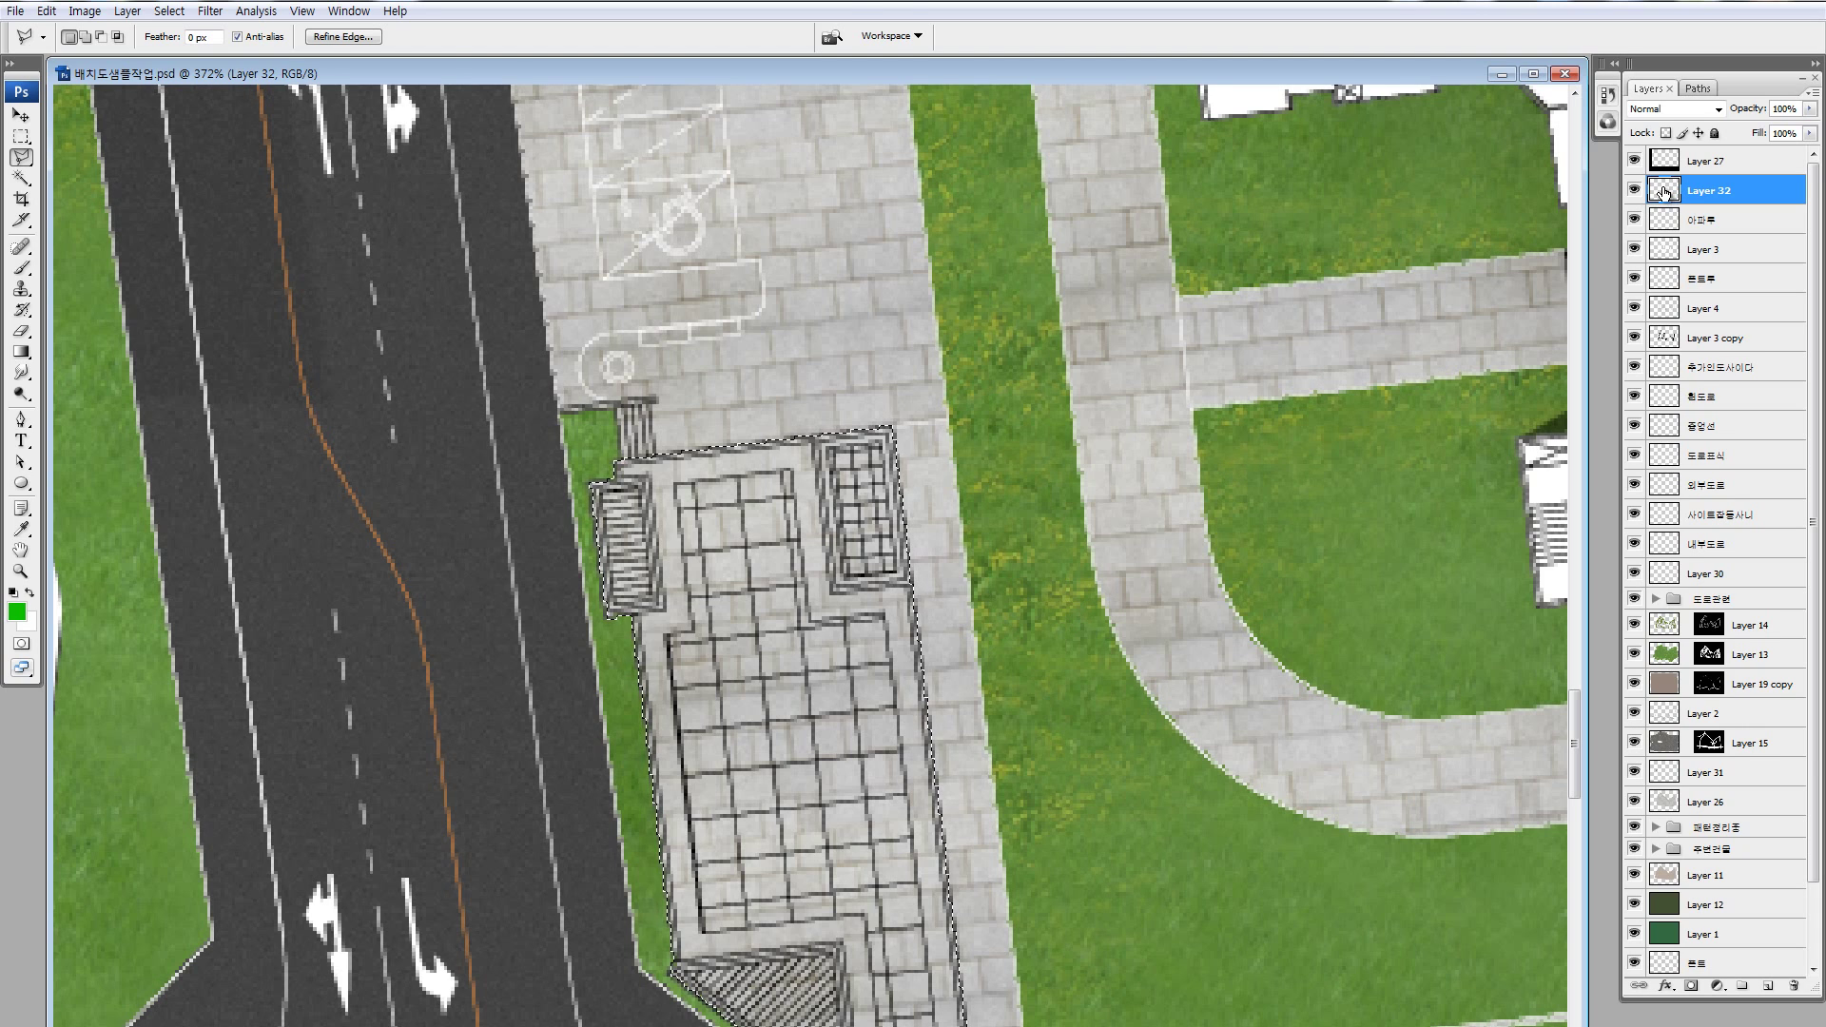
- Fill the structure solid white, deselect, and zoom out to check it
key(ctrl+BackSpace)
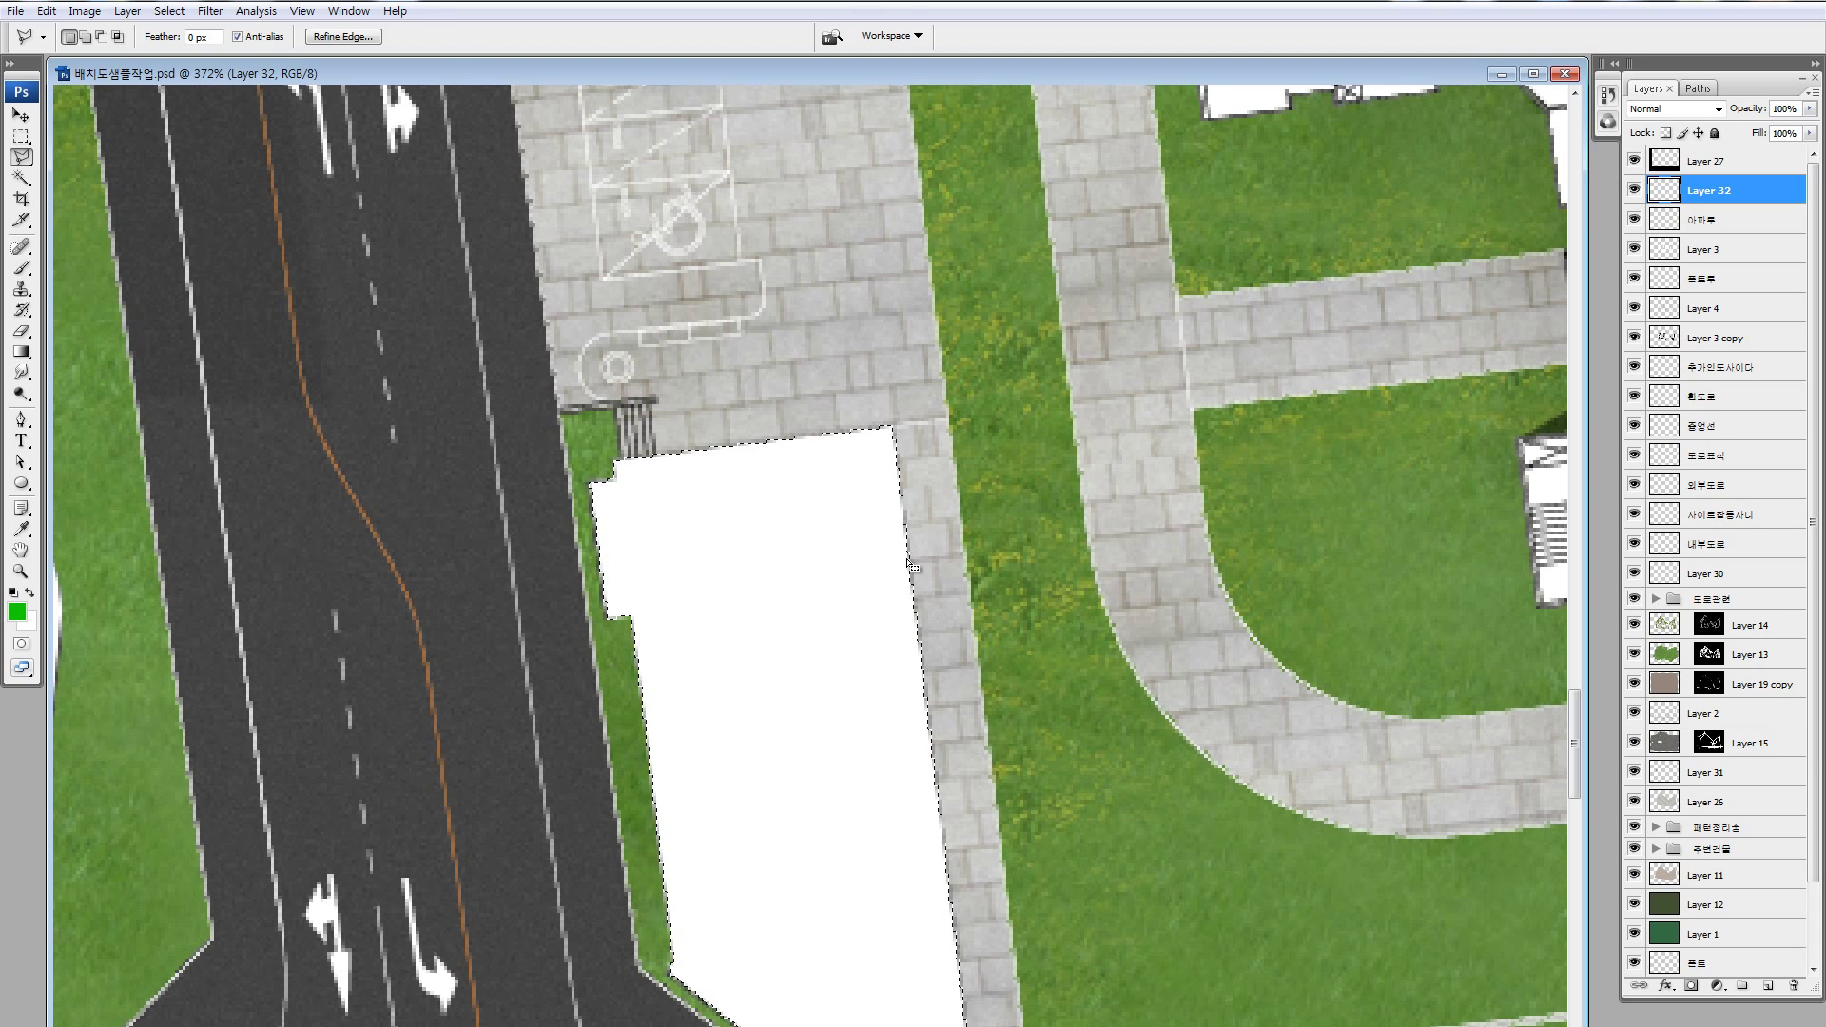
key(ctrl+d)
key(ctrl+minus)
key(ctrl+minus)
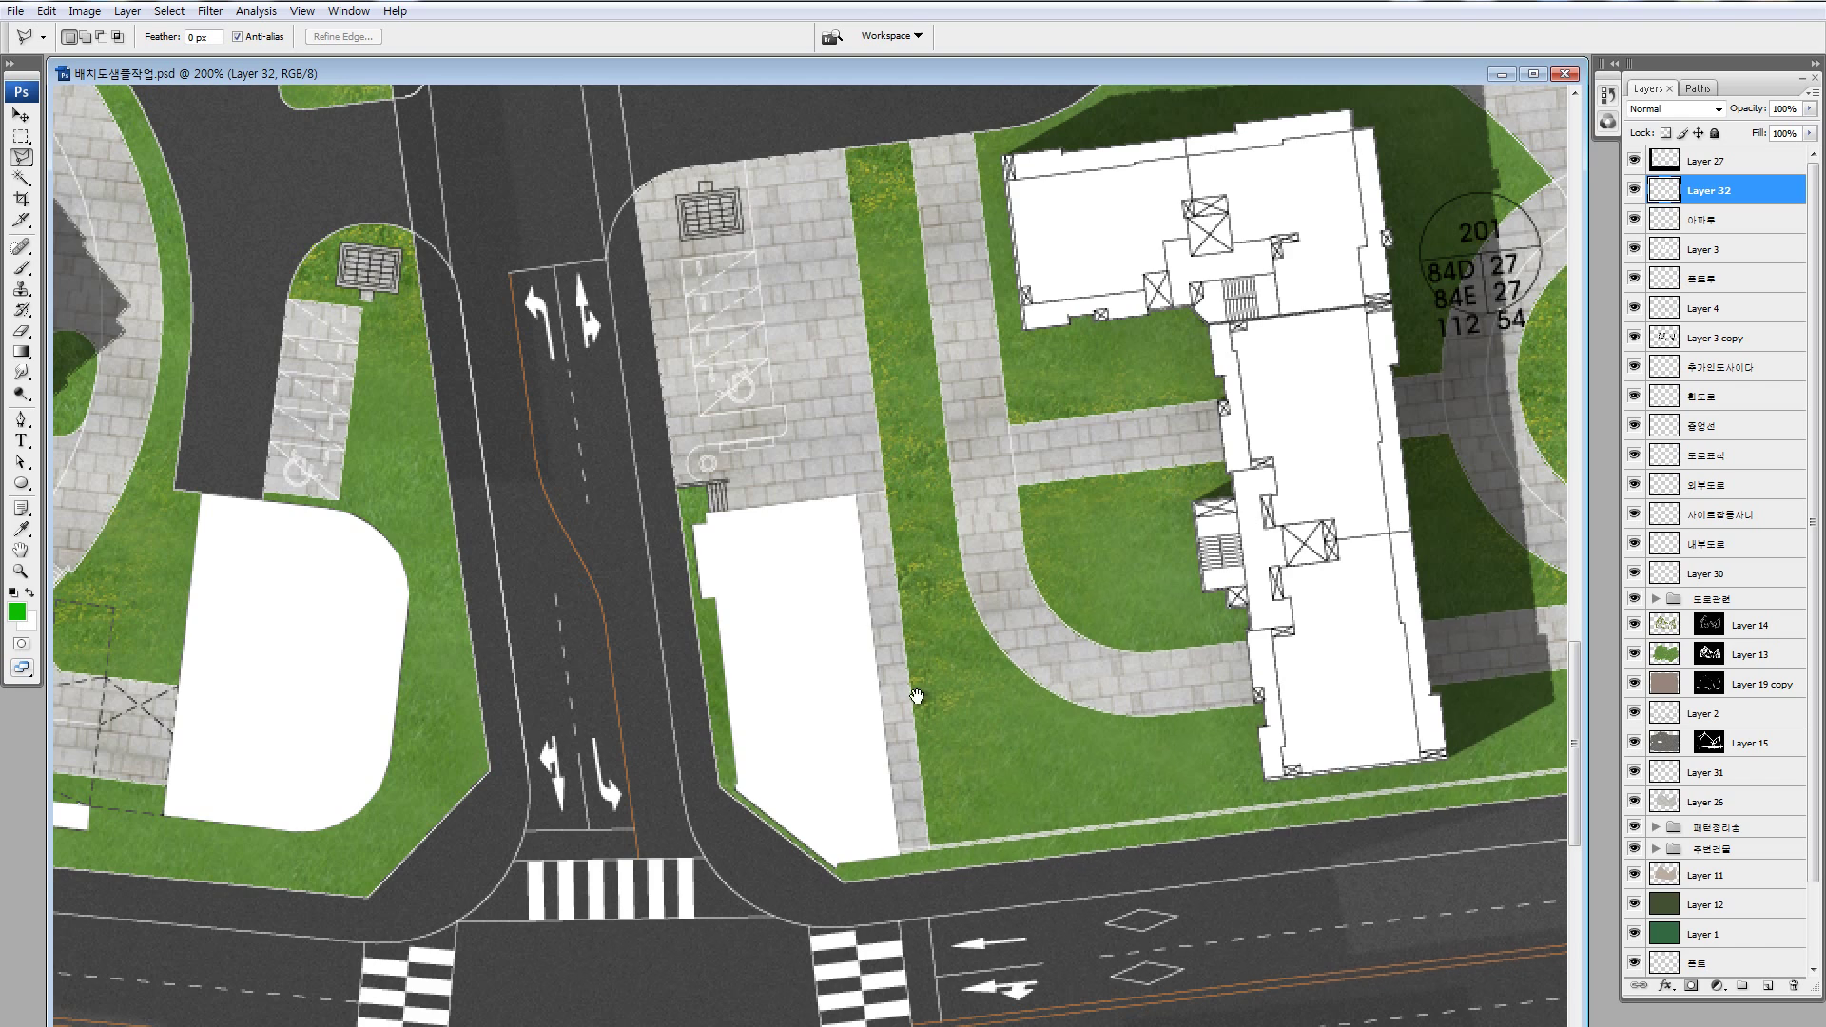
- Zoom to 526% and select the drain grate on the road island
scroll(703, 556, up, 3)
key(z)
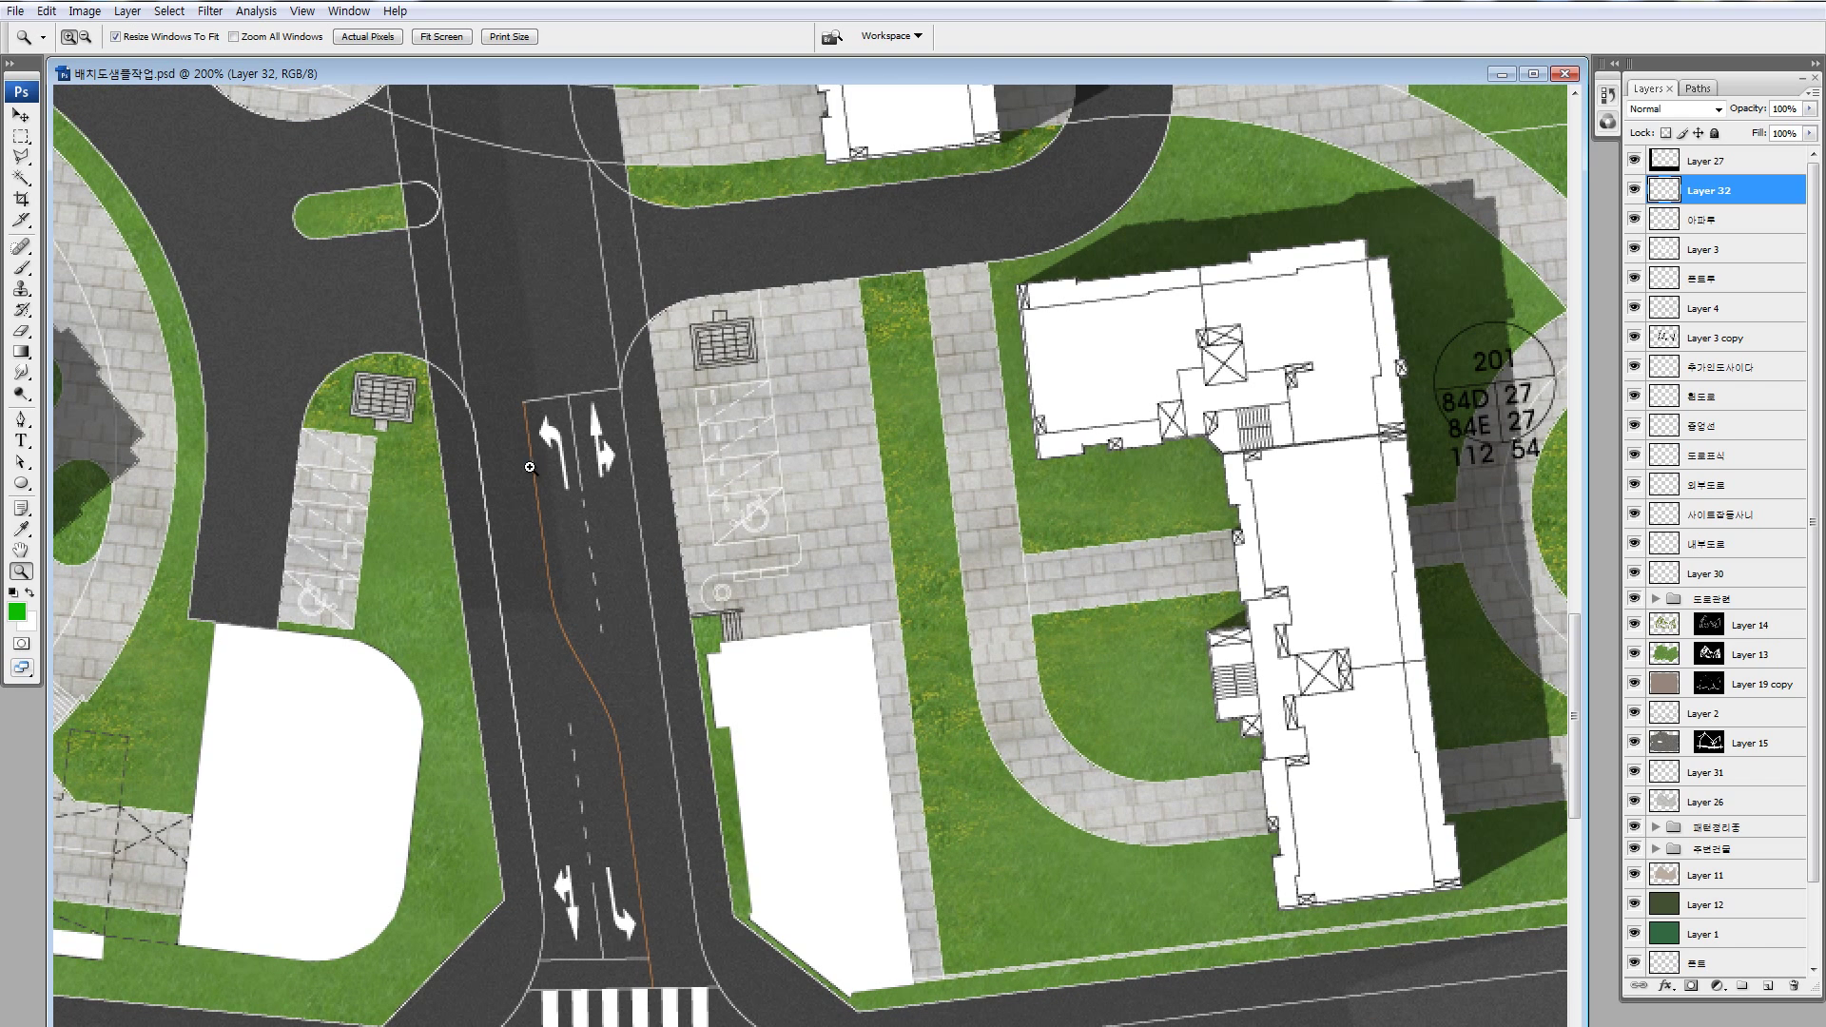
click(309, 314)
click(933, 822)
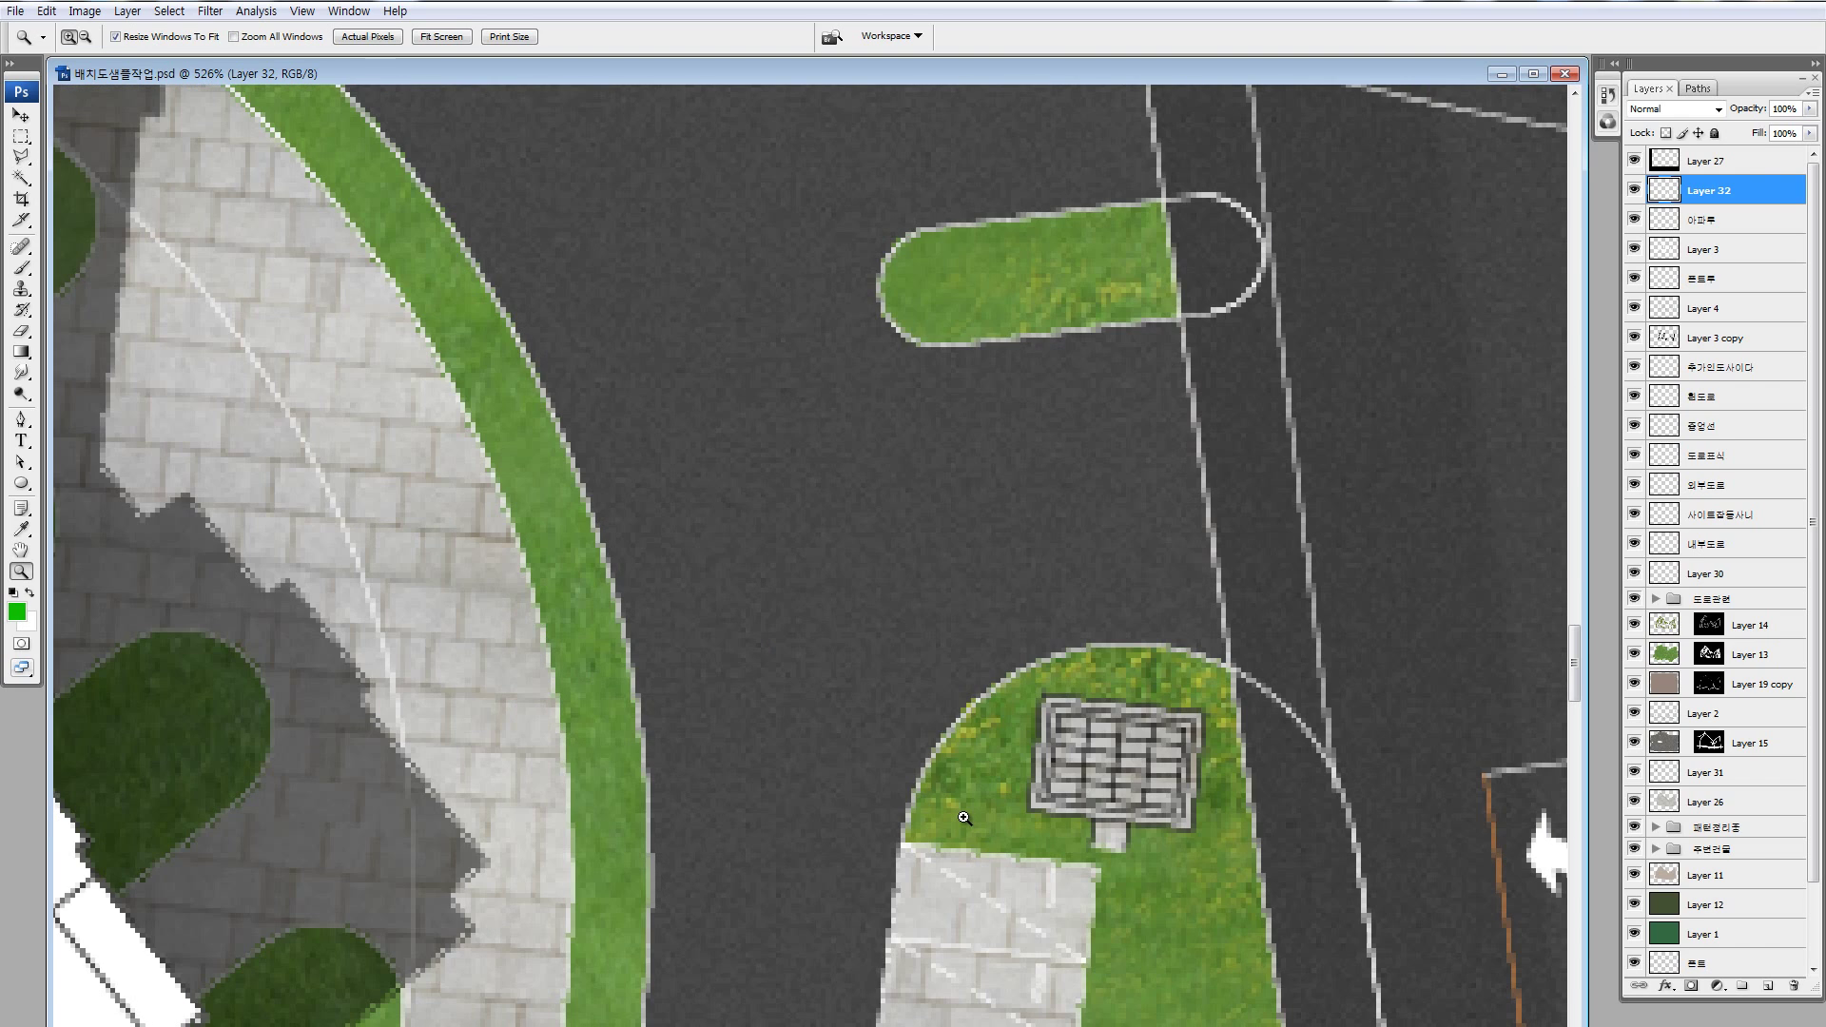
key(l)
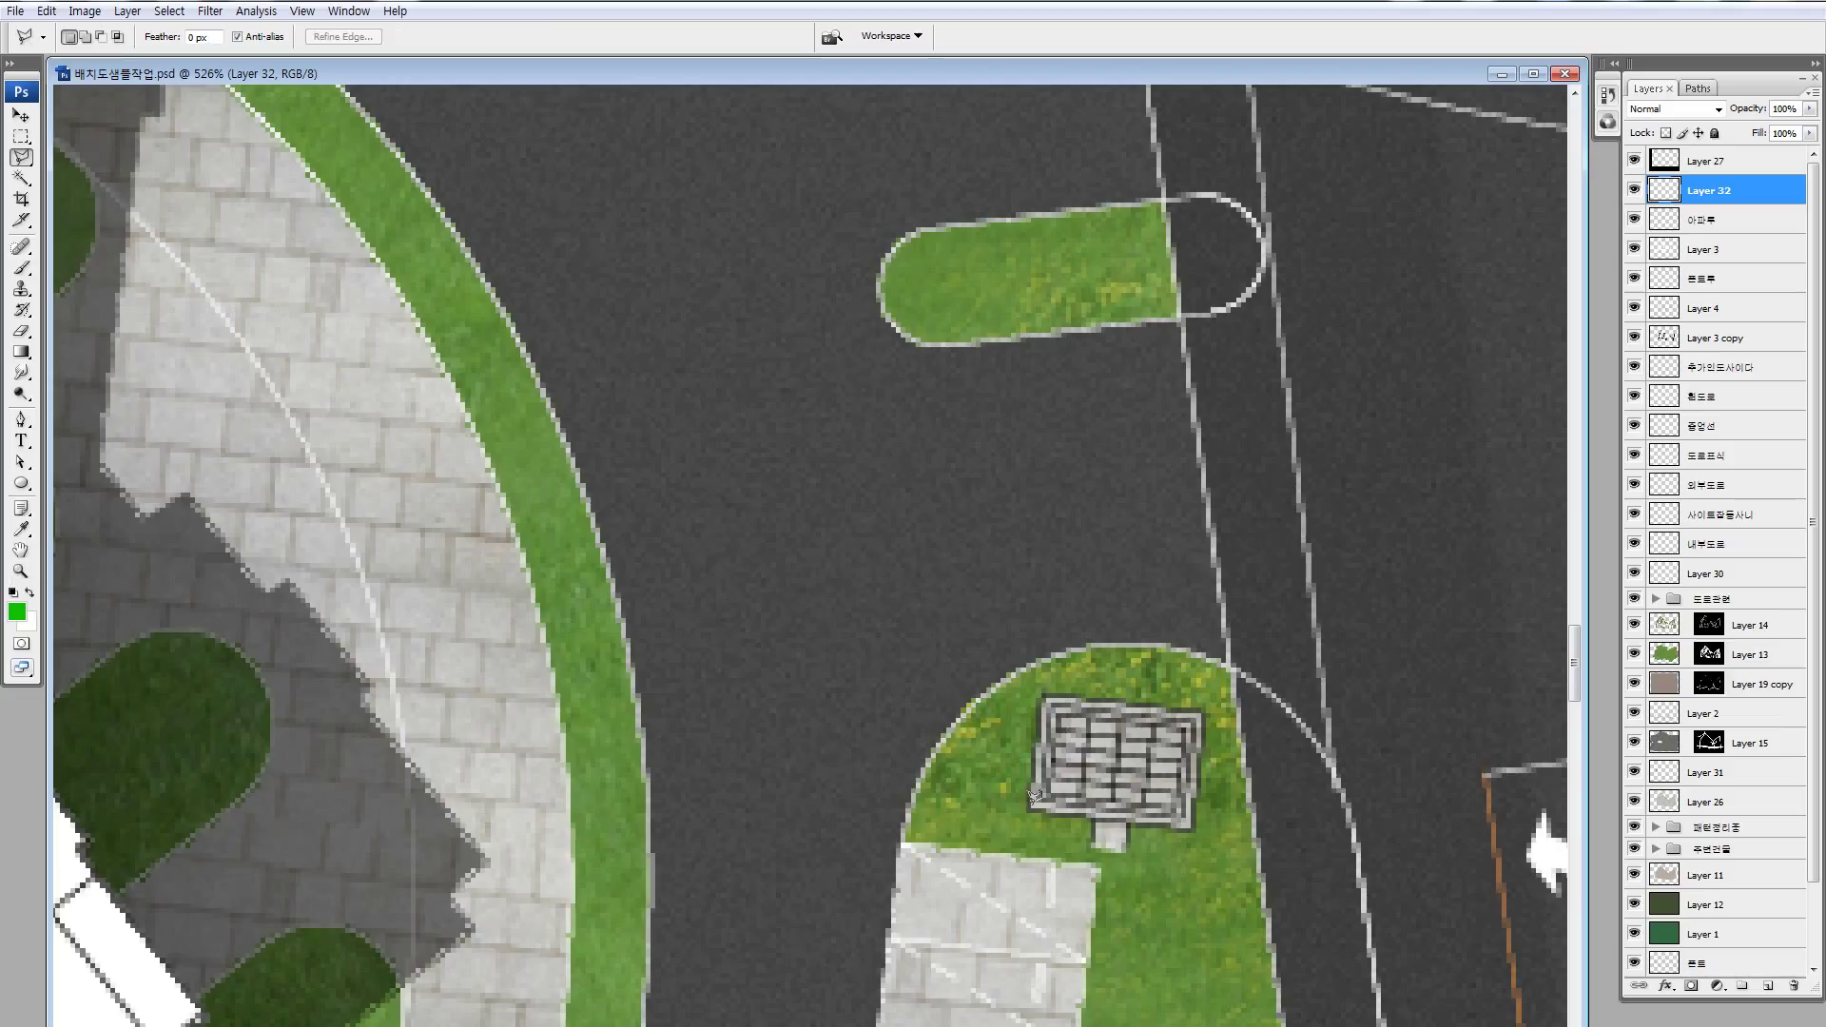
click(1031, 804)
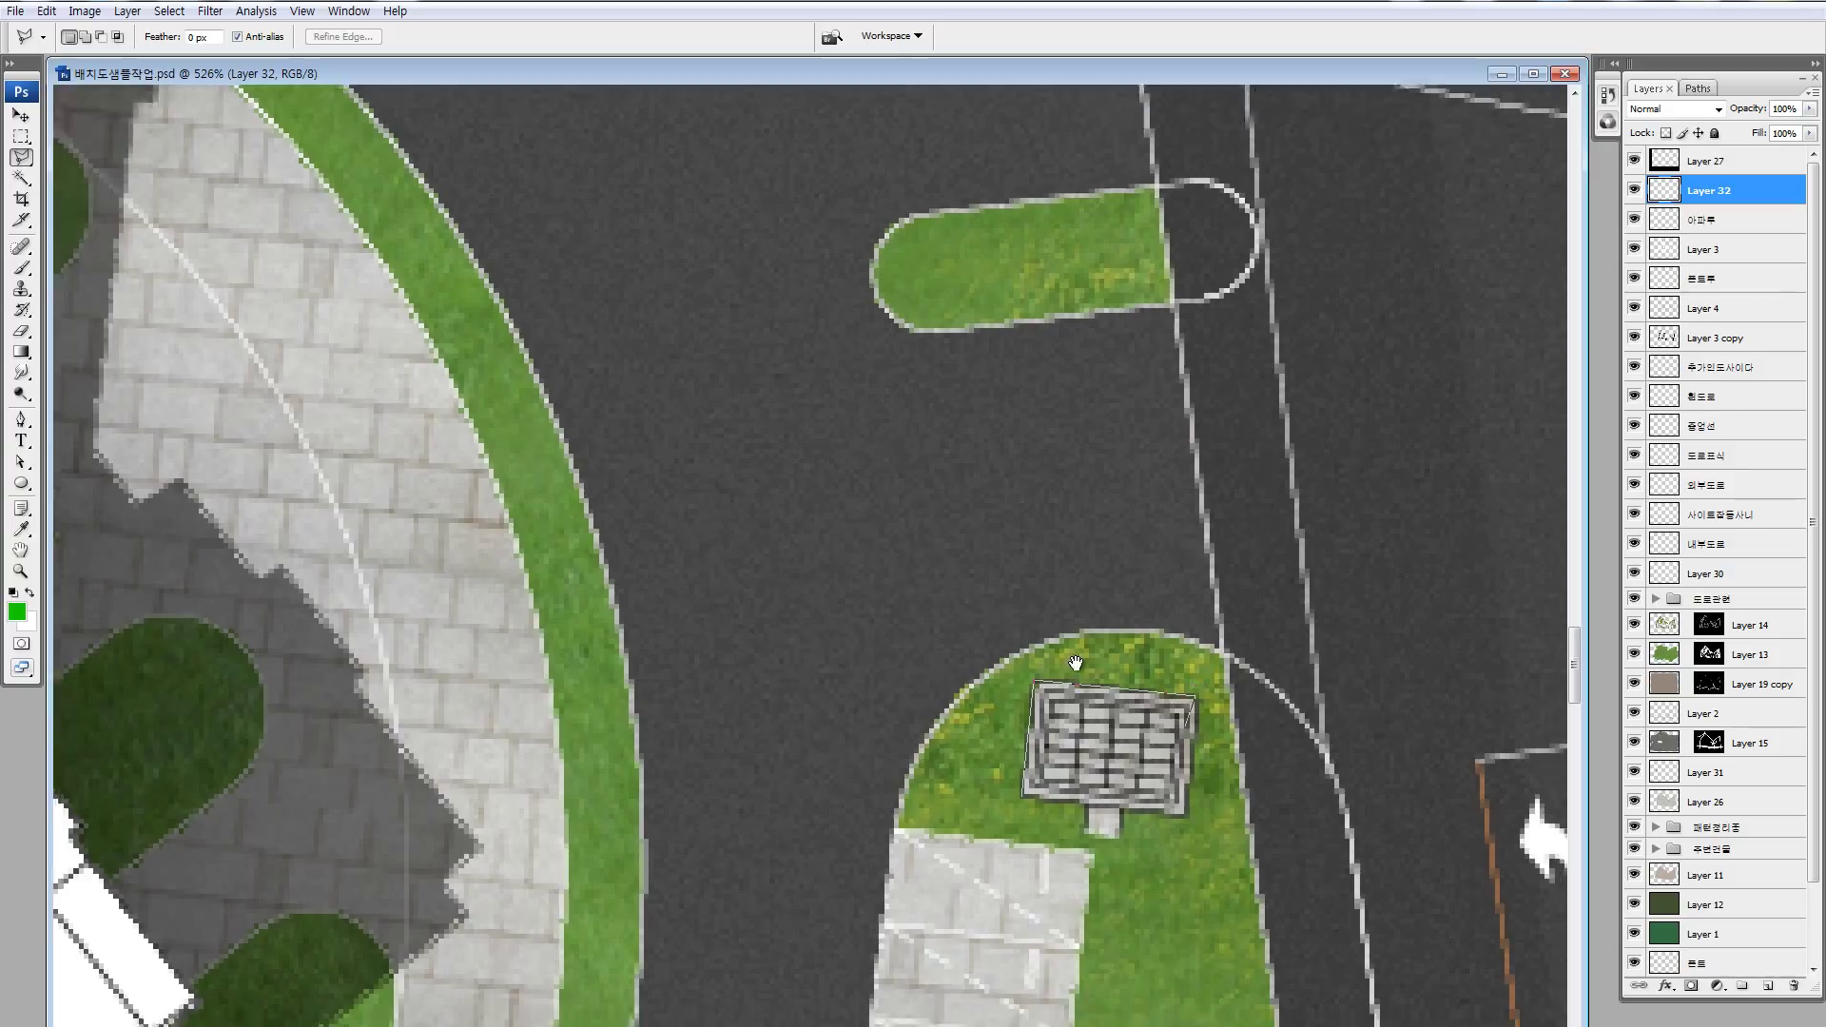
drag(1196, 773, 1075, 656)
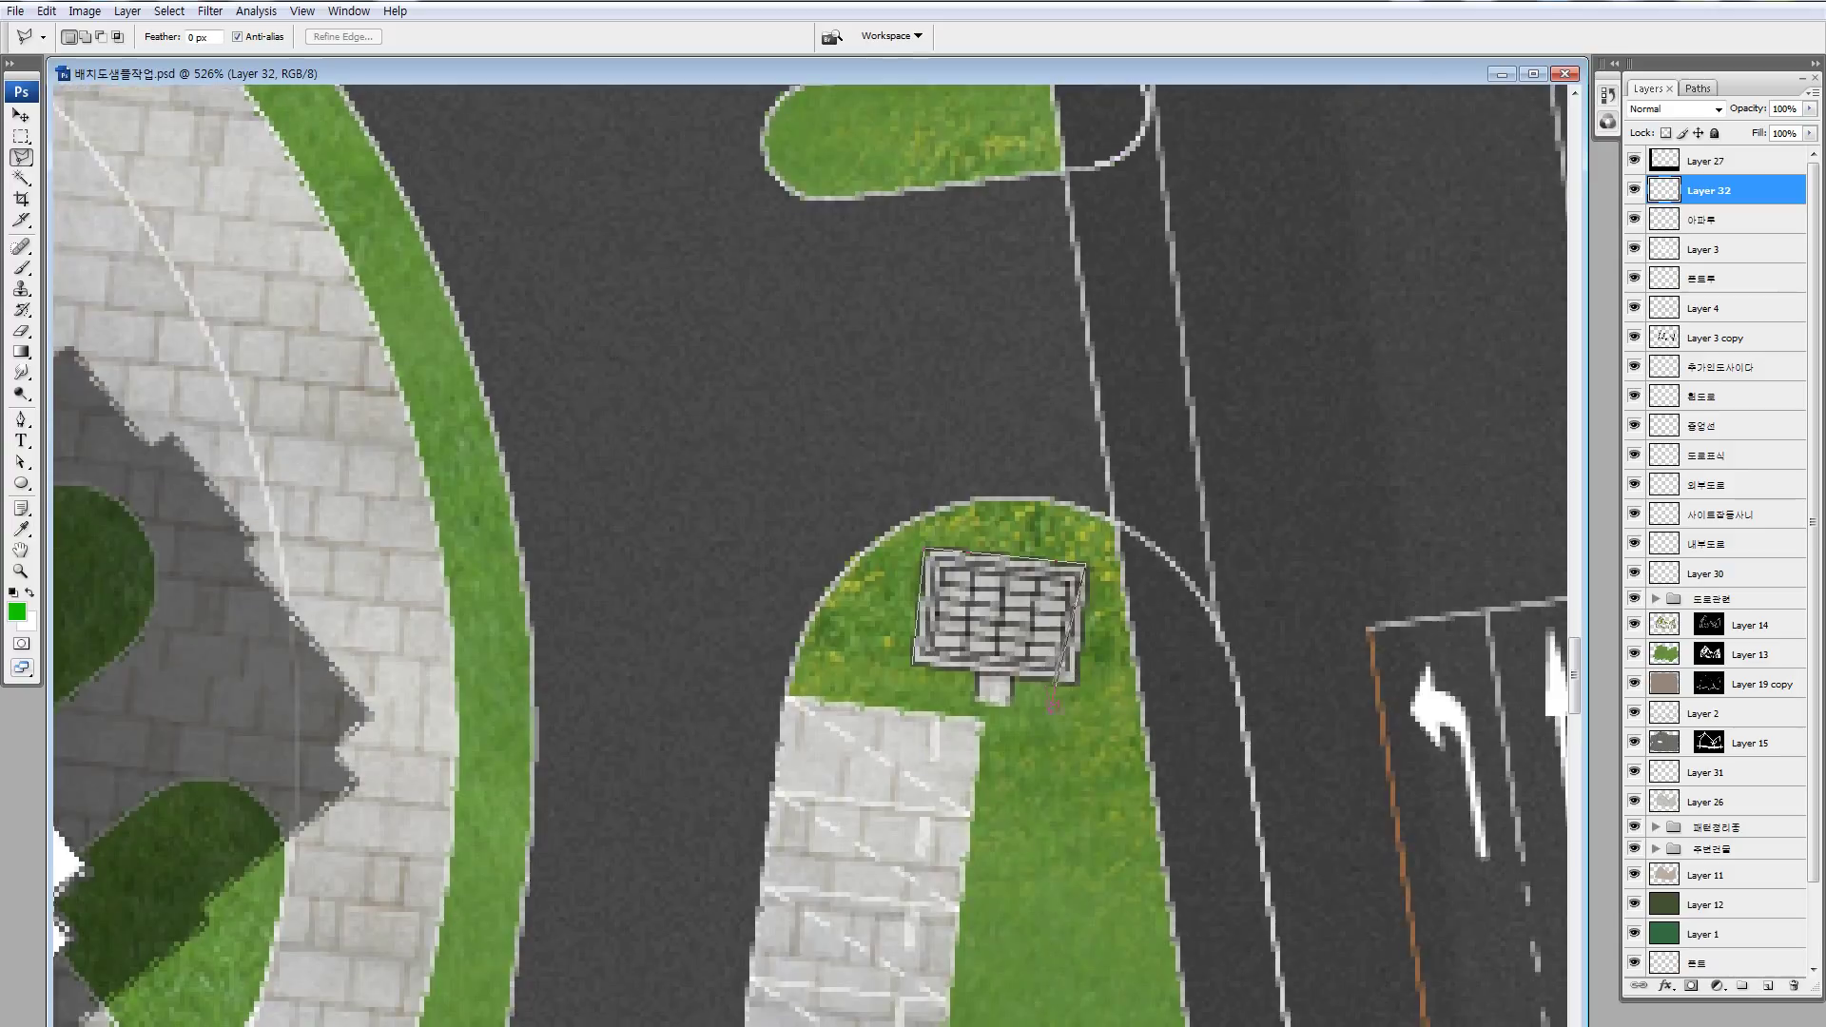
click(1072, 679)
double_click(919, 668)
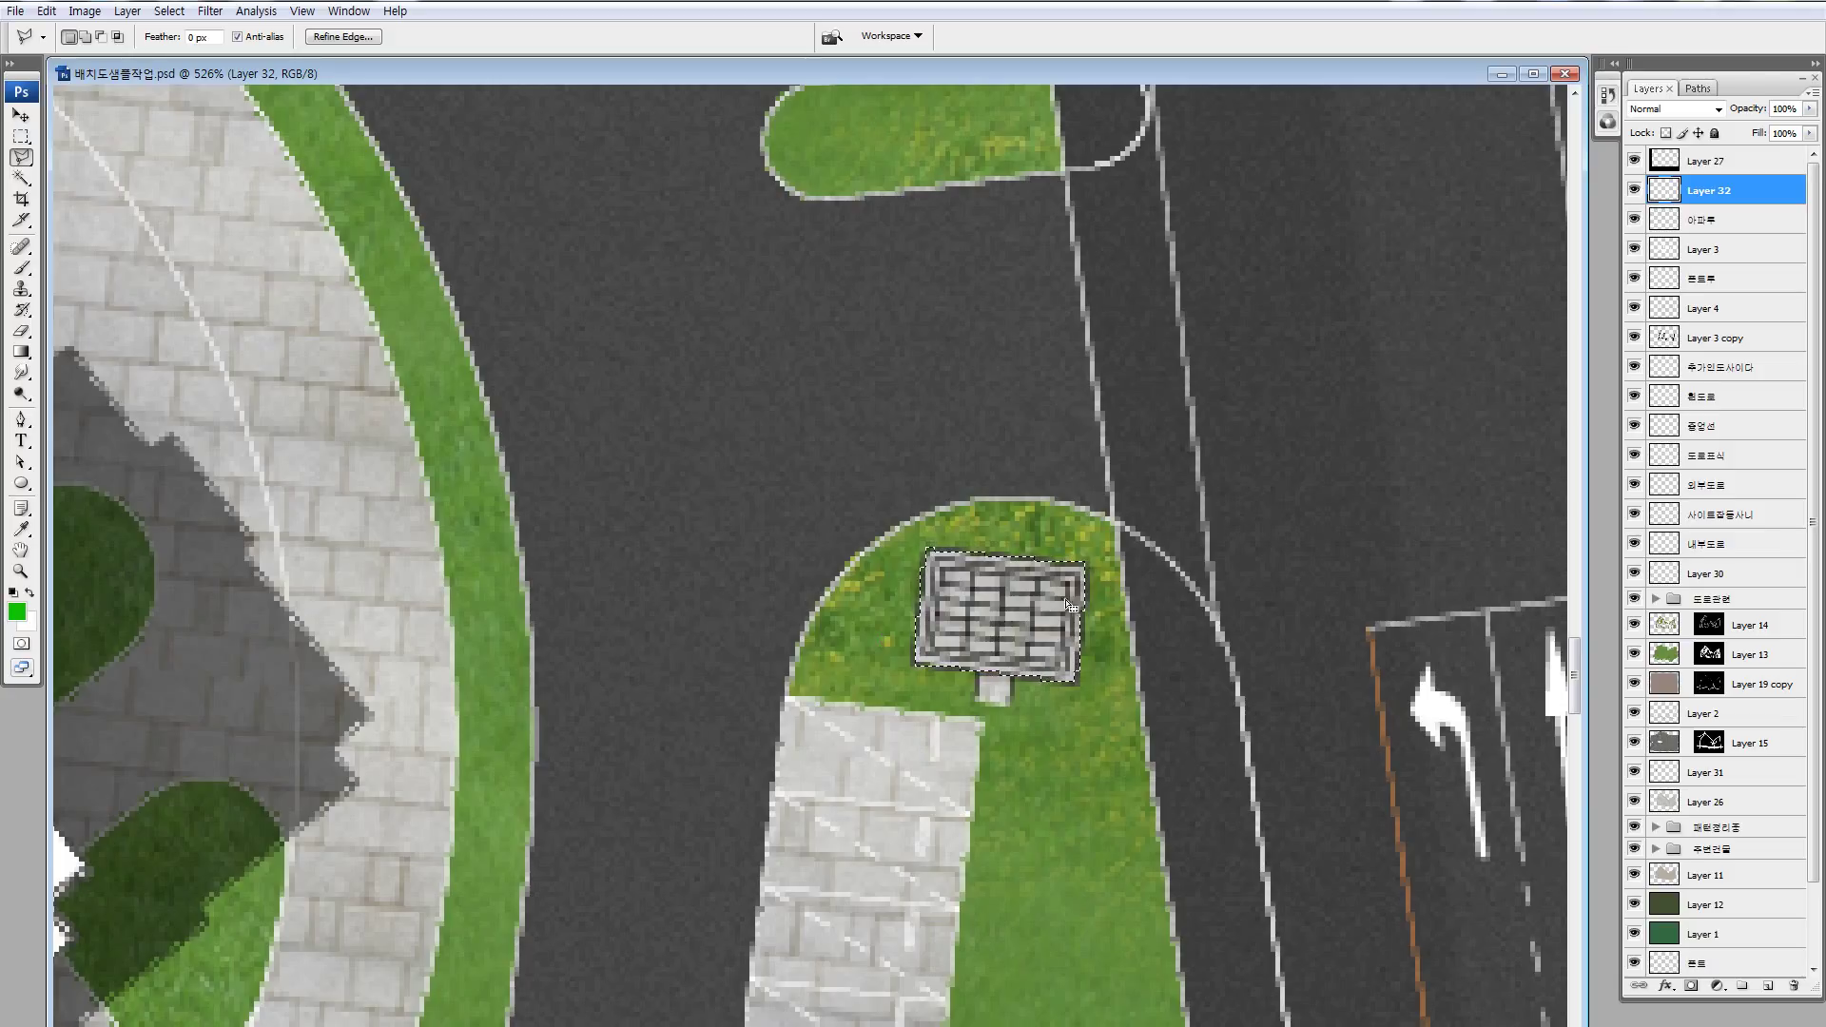
- Add the pavement grate and its small square tab to the selection
shift+click(1005, 628)
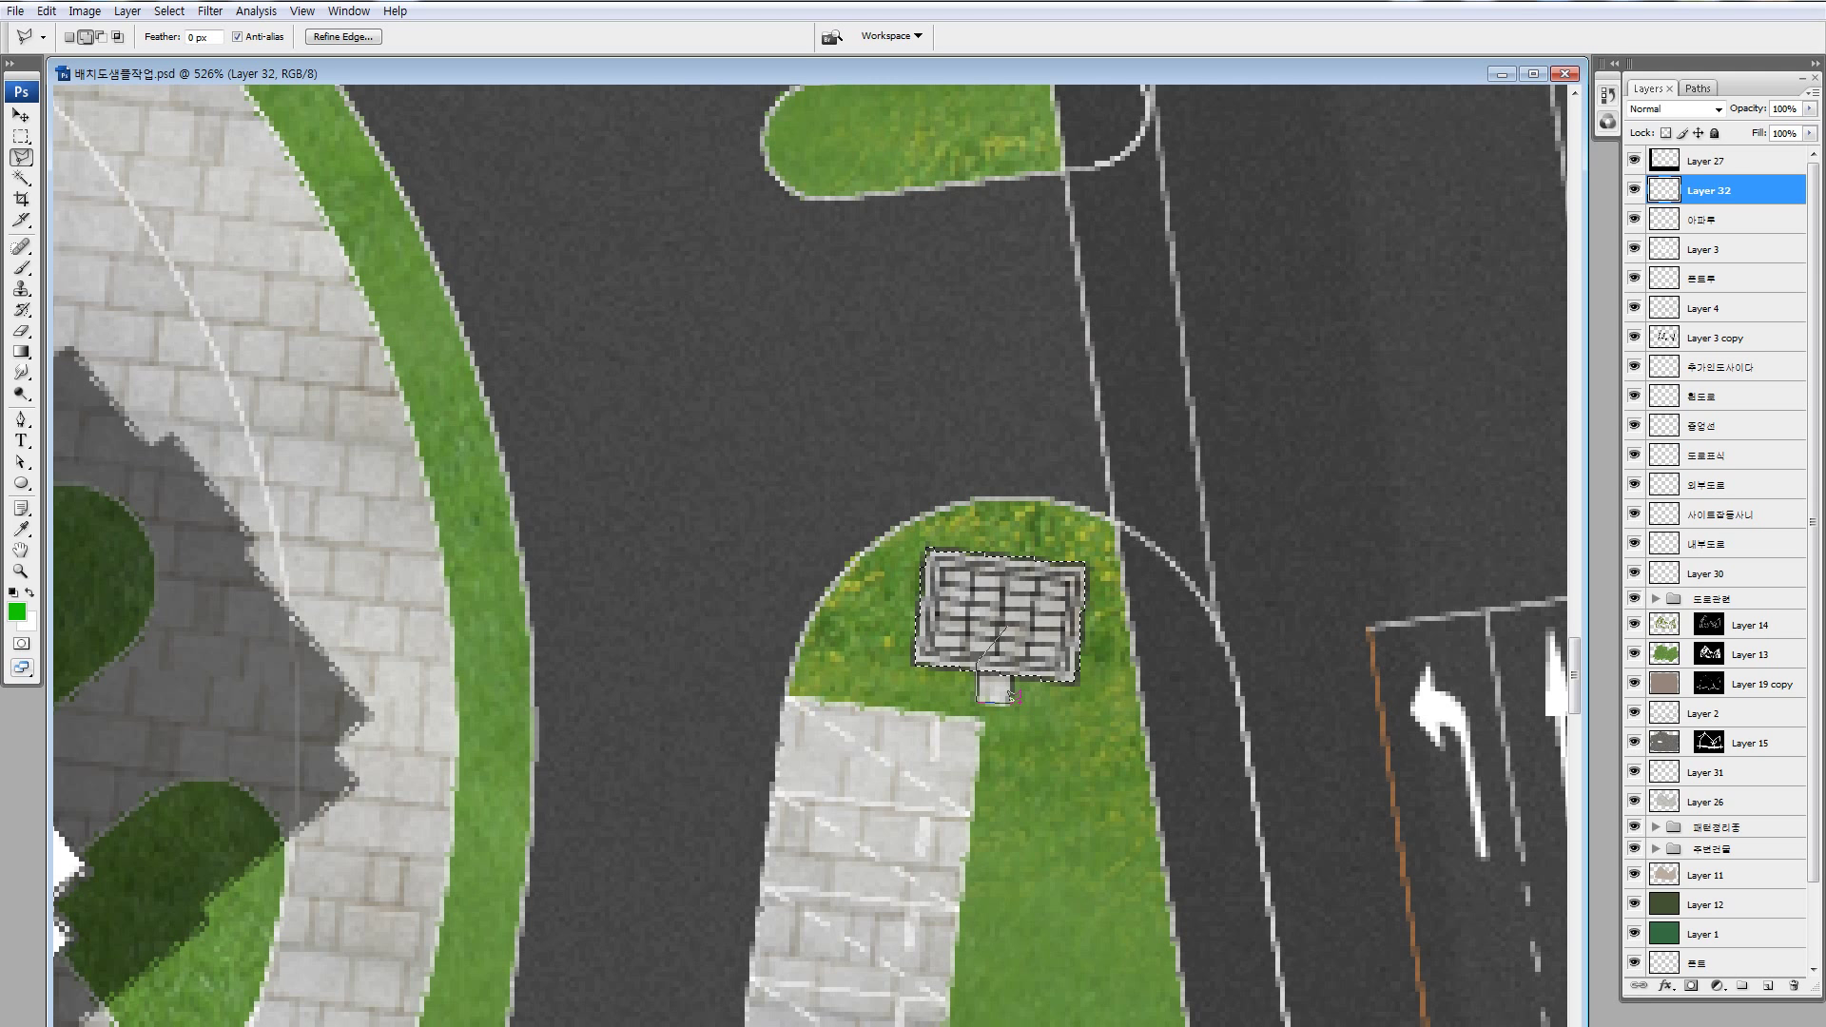
key(Escape)
scroll(1252, 653, right, 10)
scroll(854, 575, up, 2)
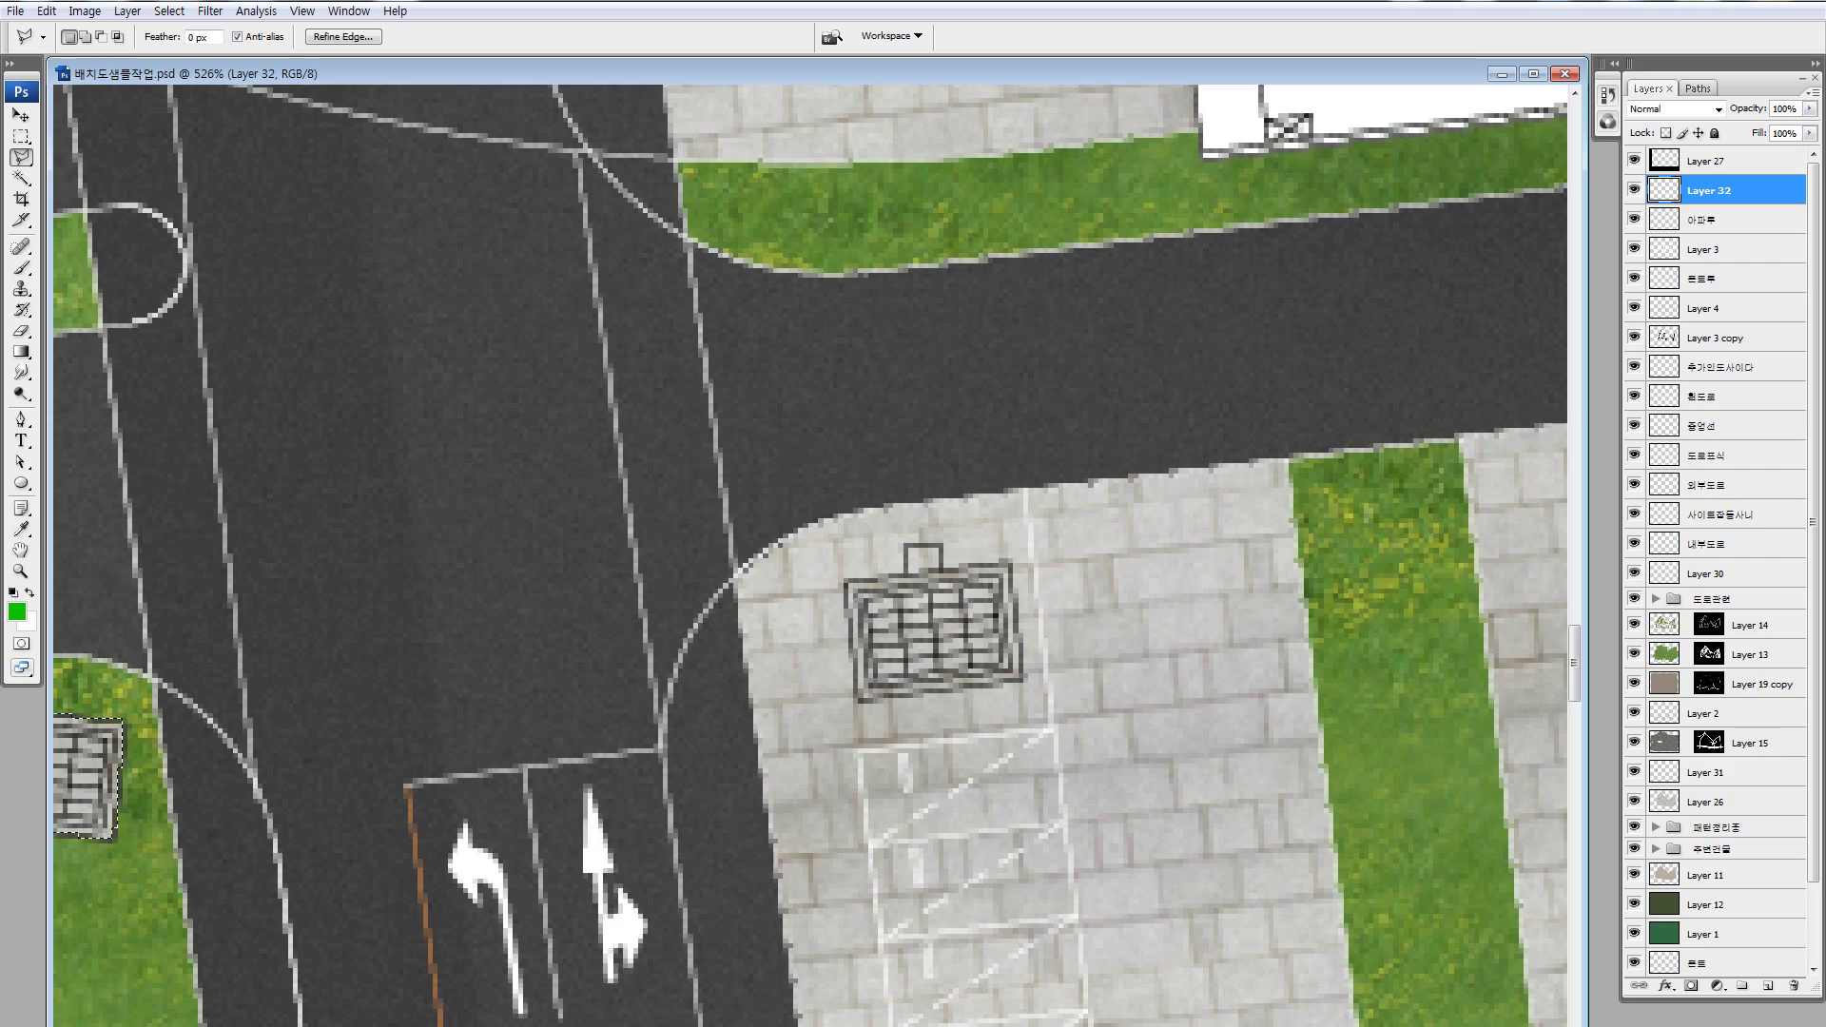
click(846, 579)
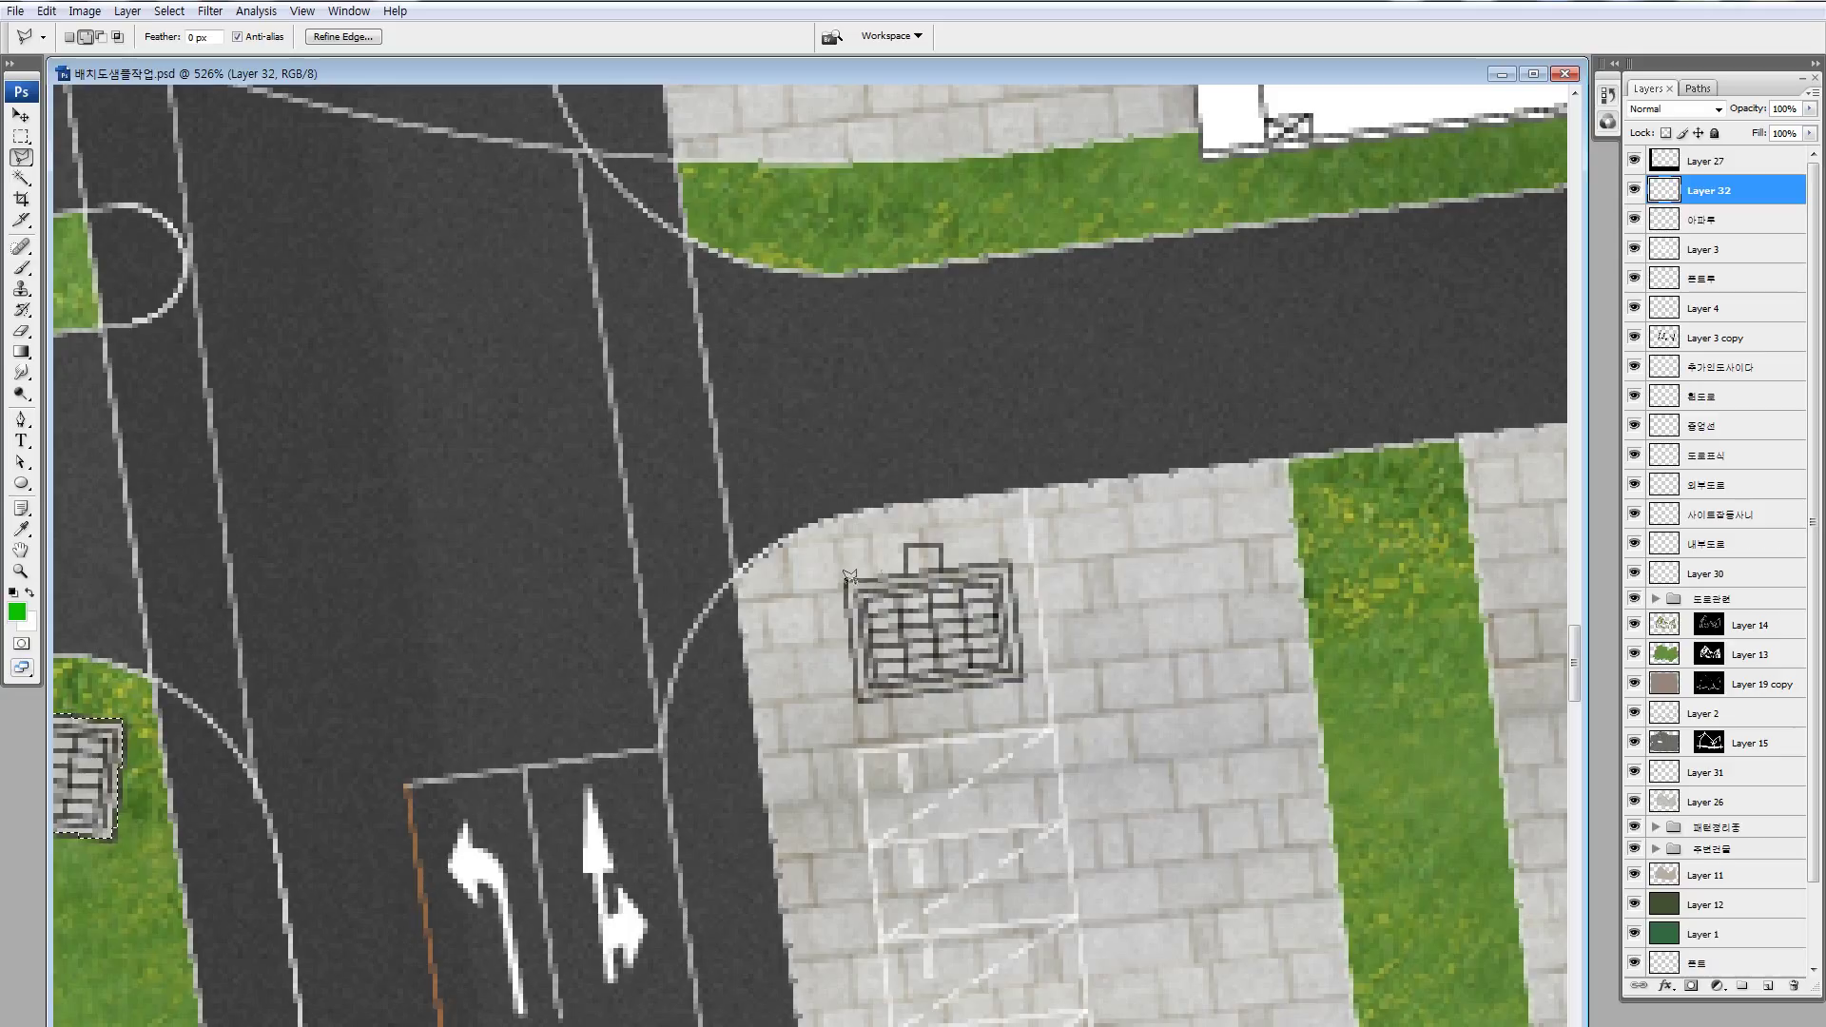
click(1011, 565)
click(1023, 678)
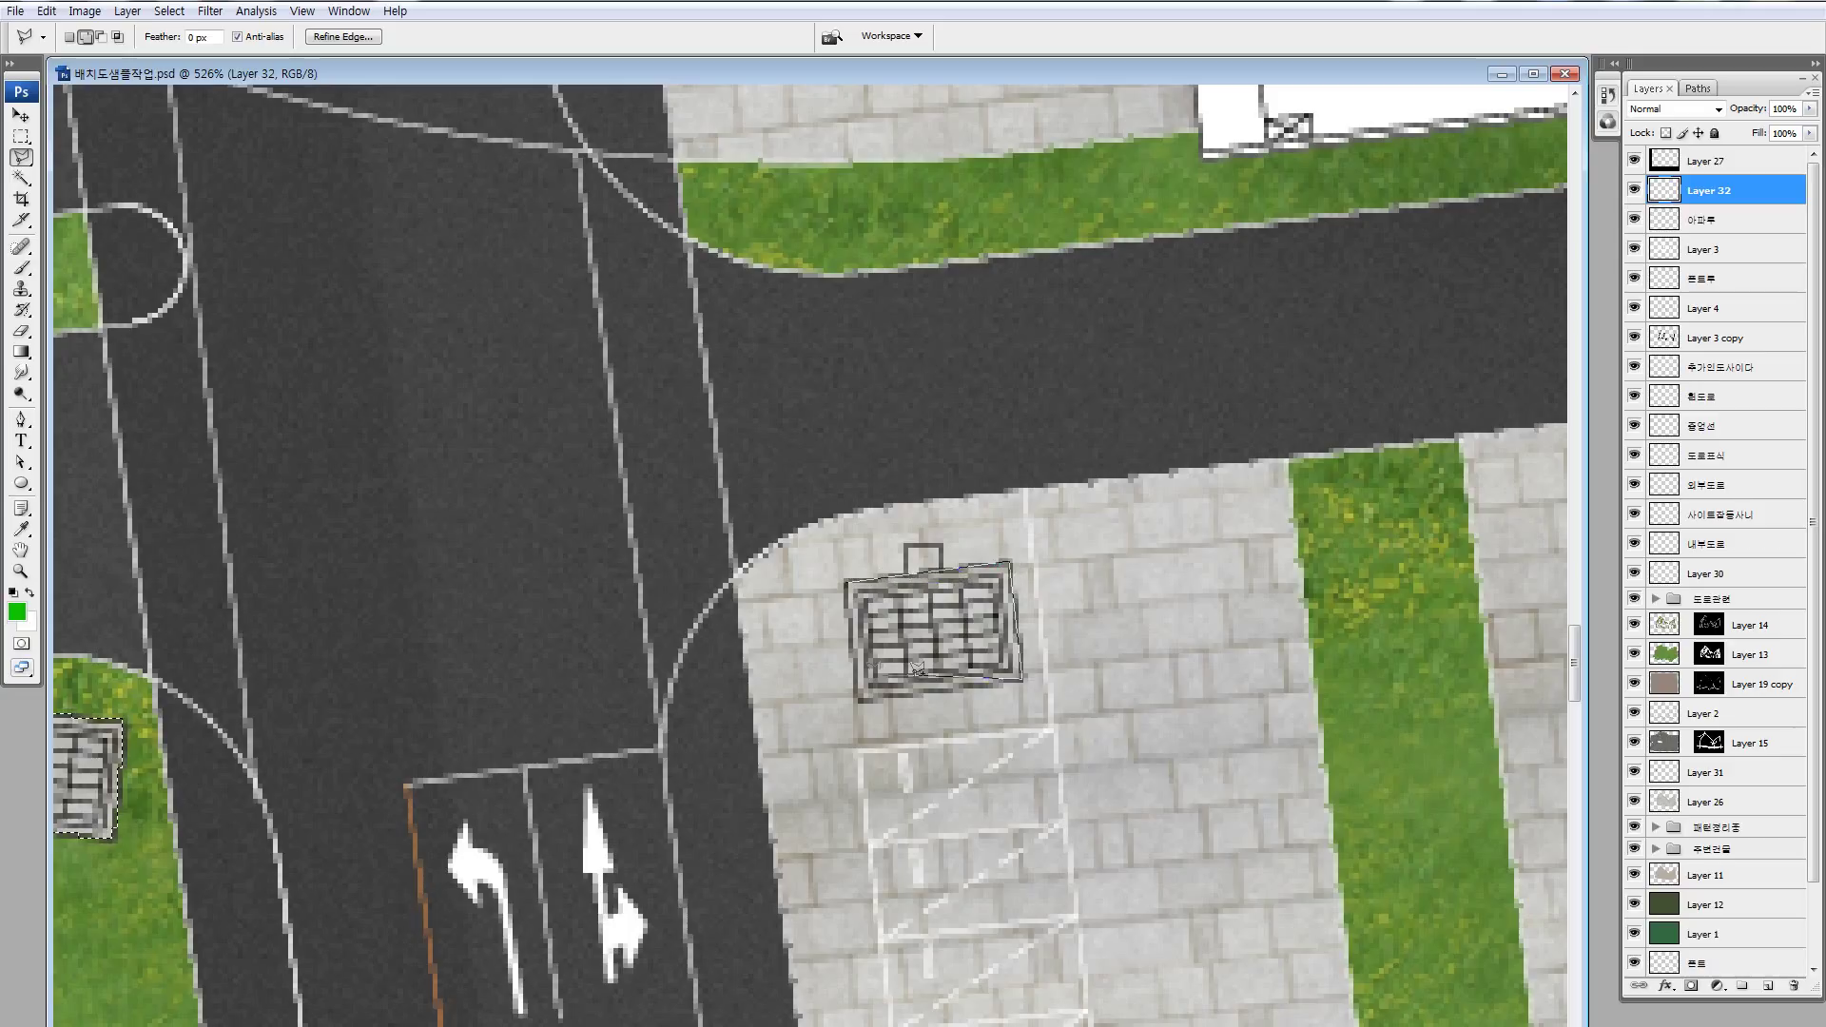
click(859, 698)
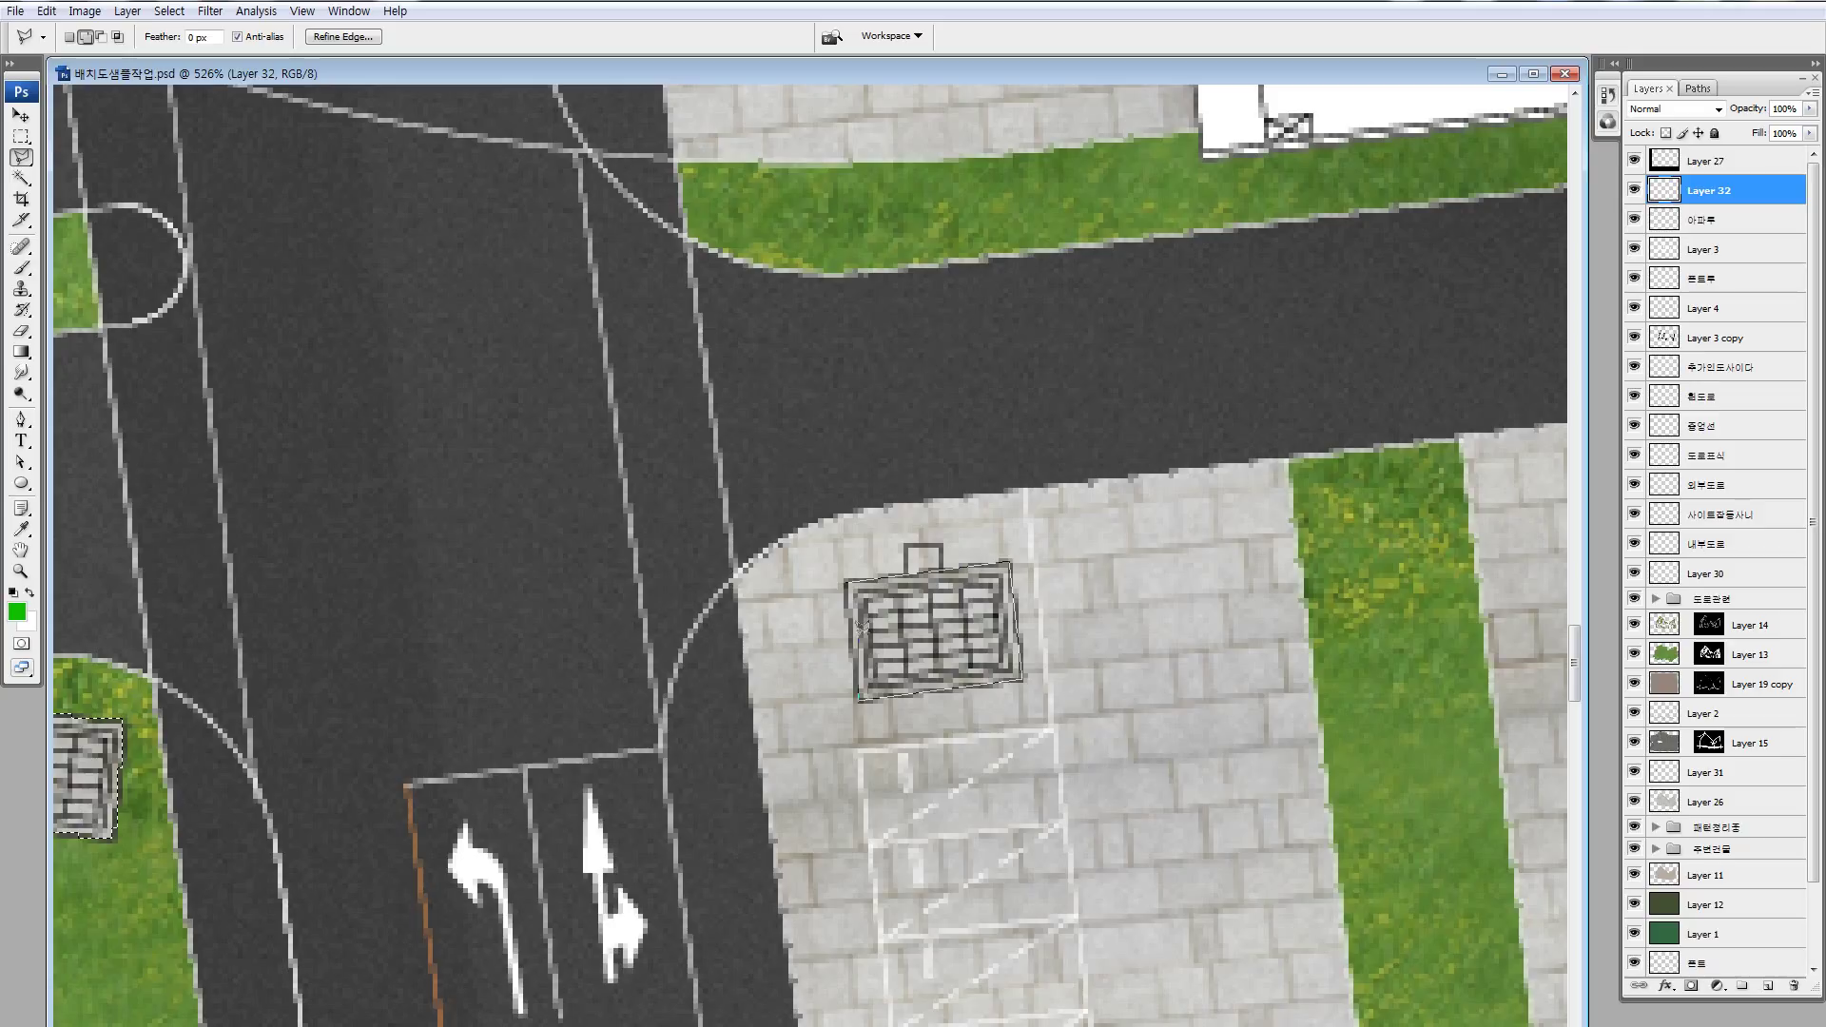
click(847, 577)
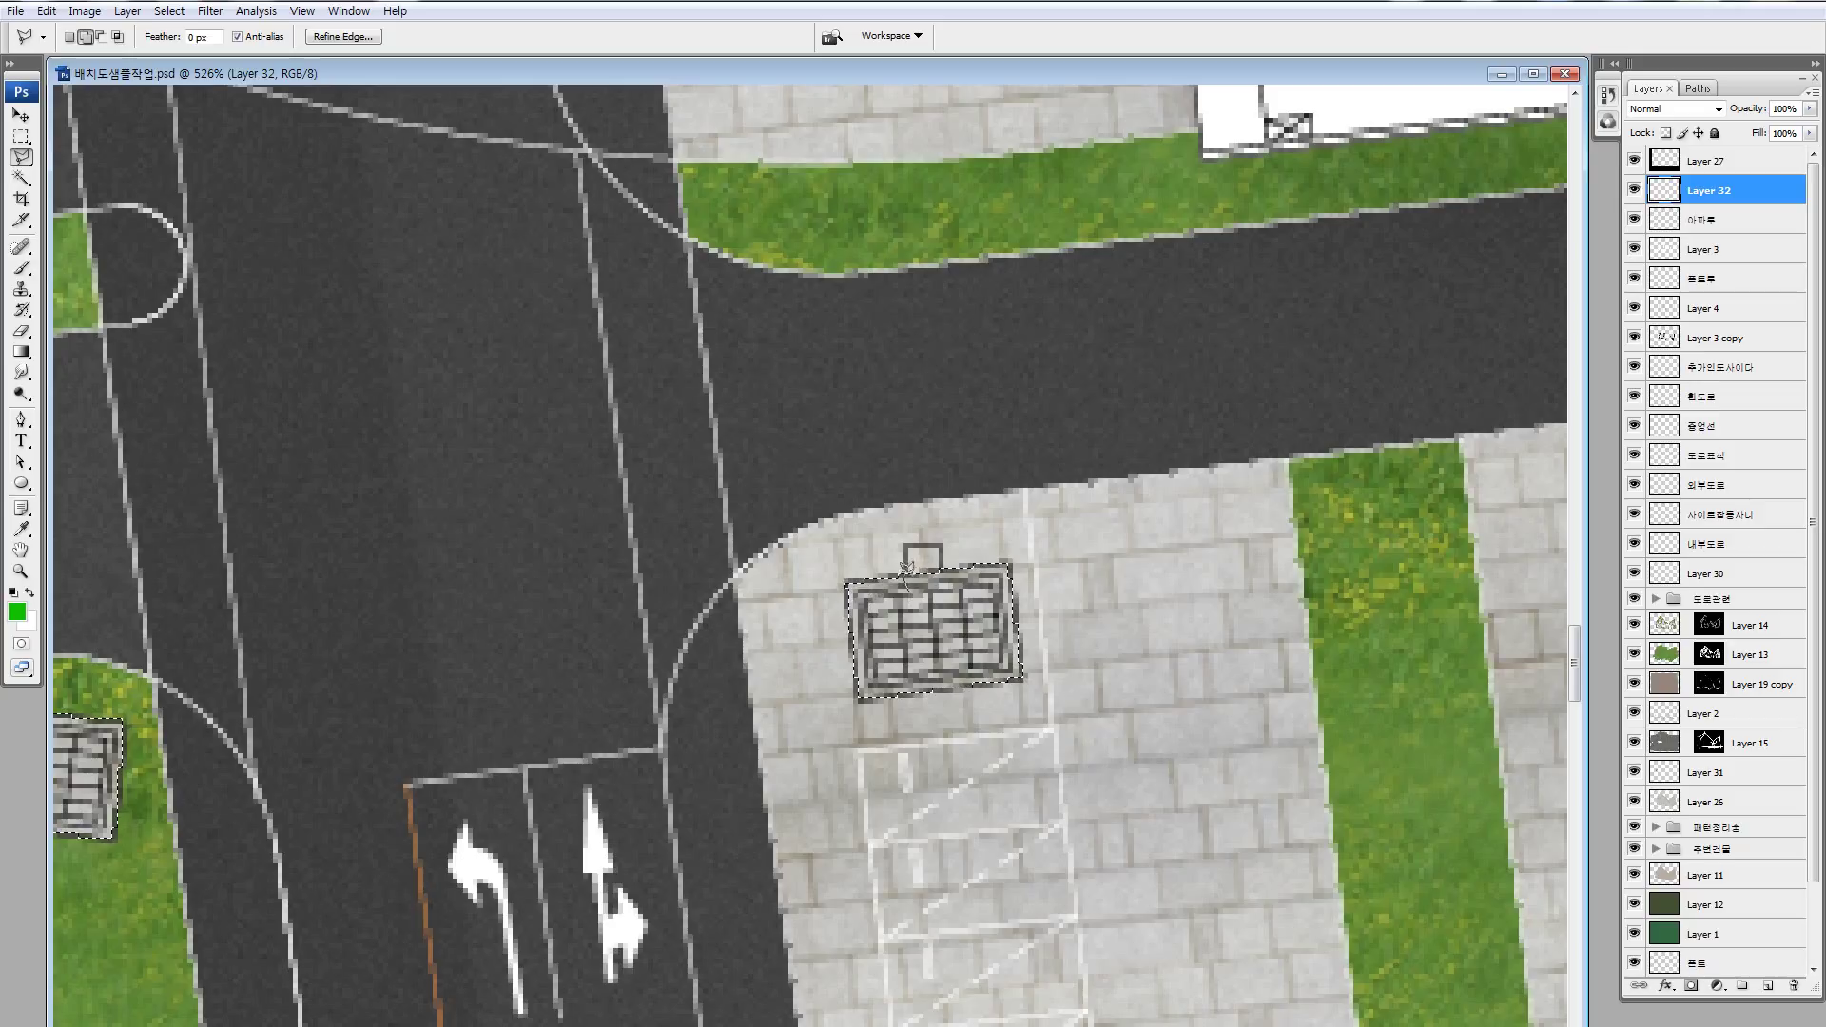
click(942, 544)
mouse_move(952, 613)
mouse_down()
mouse_move(672, 644)
mouse_move(1004, 811)
mouse_move(762, 660)
mouse_move(745, 590)
mouse_up()
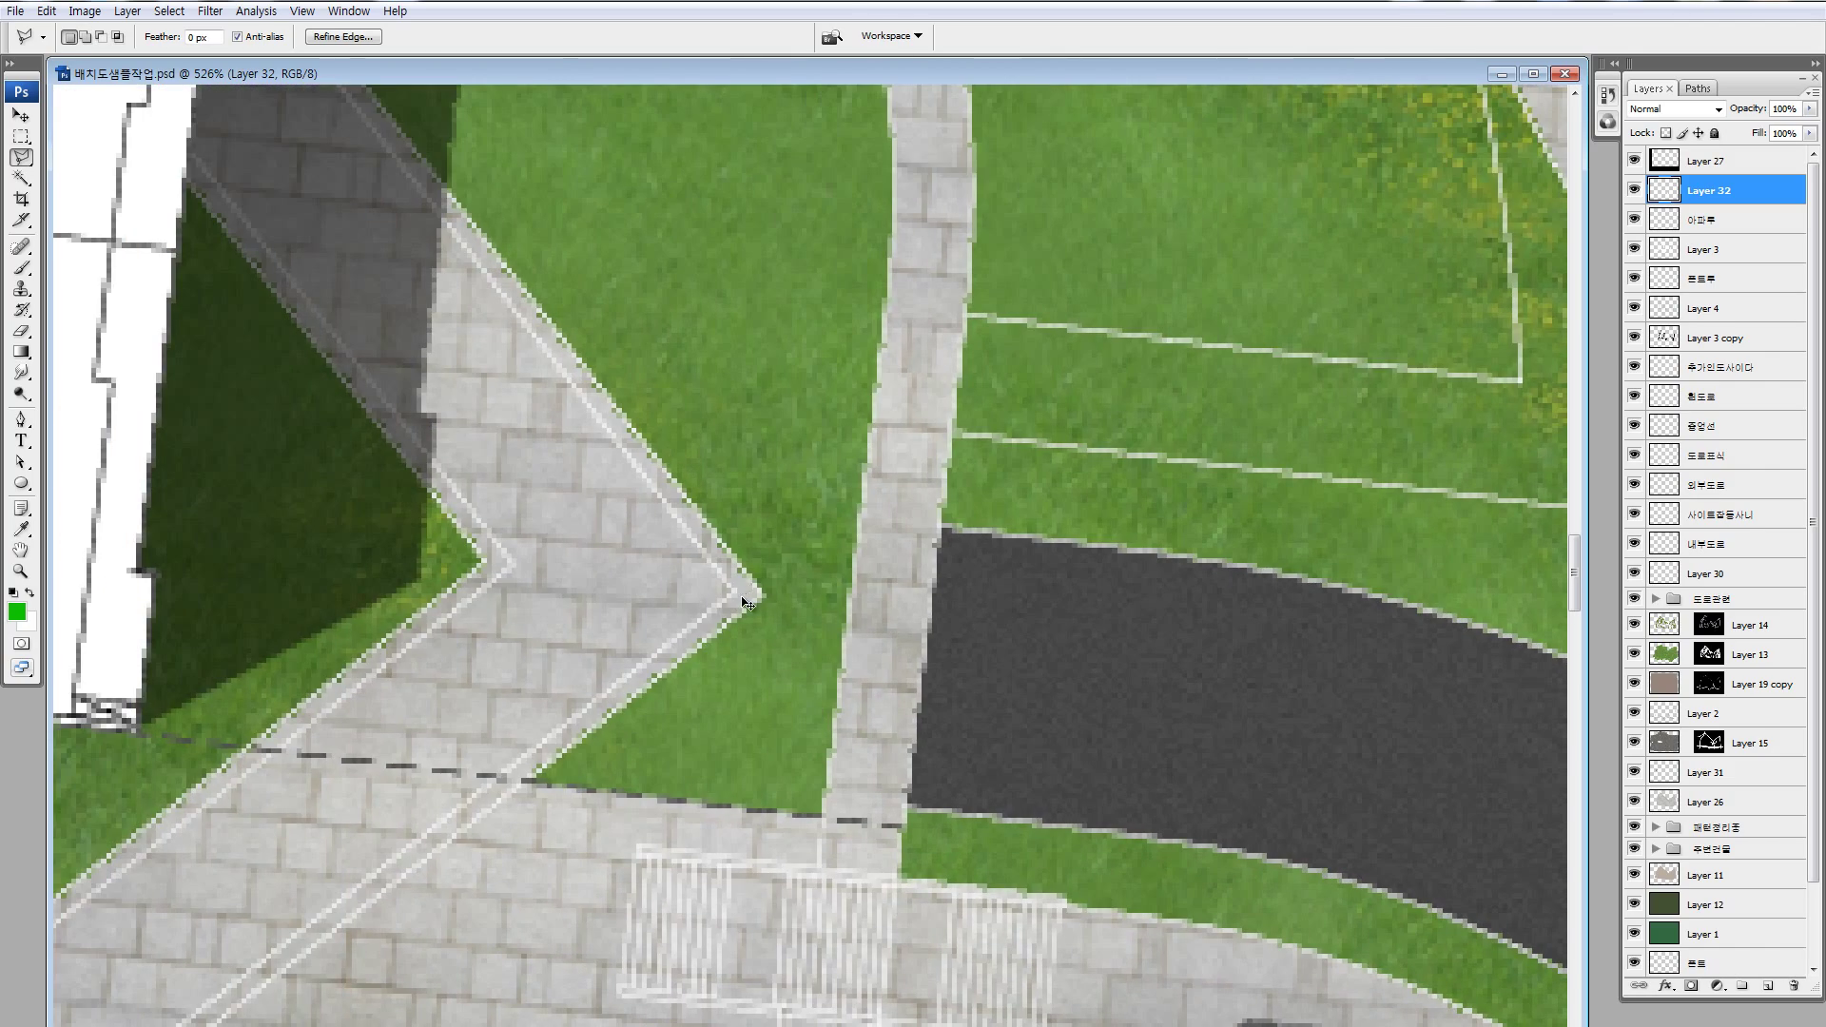
- Zoom in and select the small lawn grate beside the upper road, including its top tab
key(ctrl+0)
key(z)
click(659, 616)
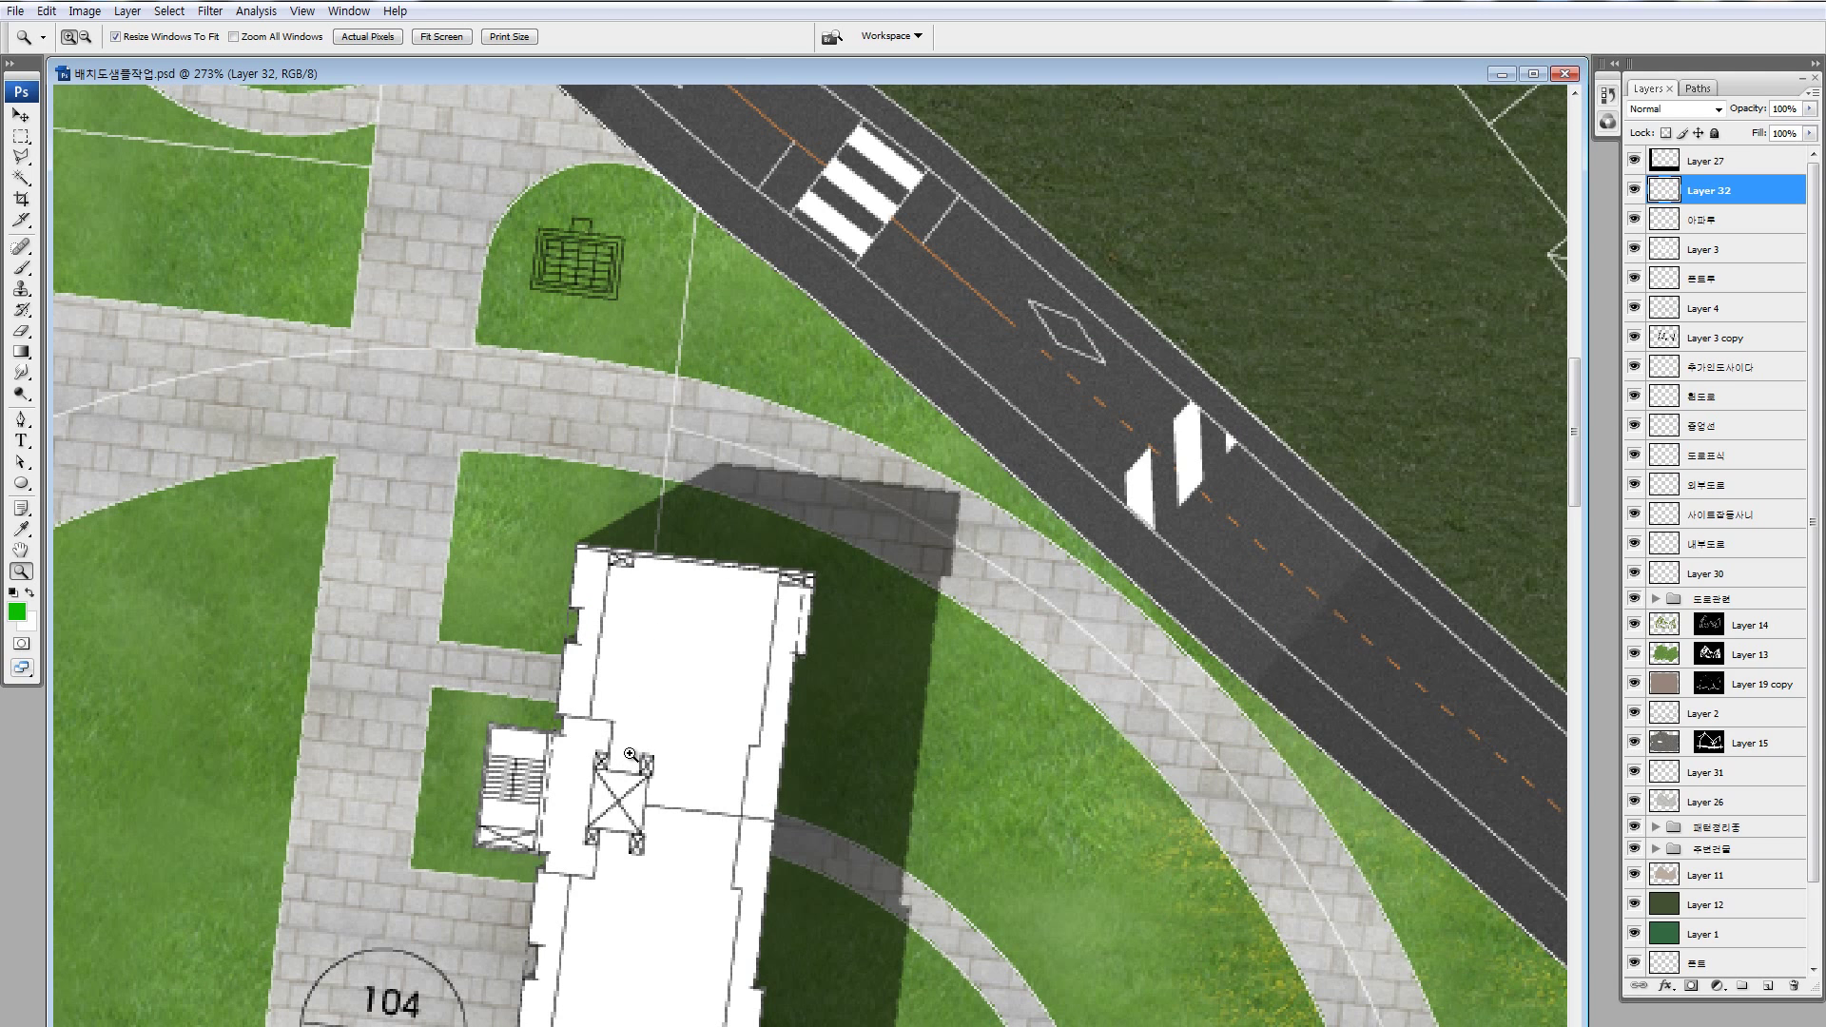
scroll(709, 539, up, 3)
scroll(708, 539, left, 2)
drag(594, 355, 856, 758)
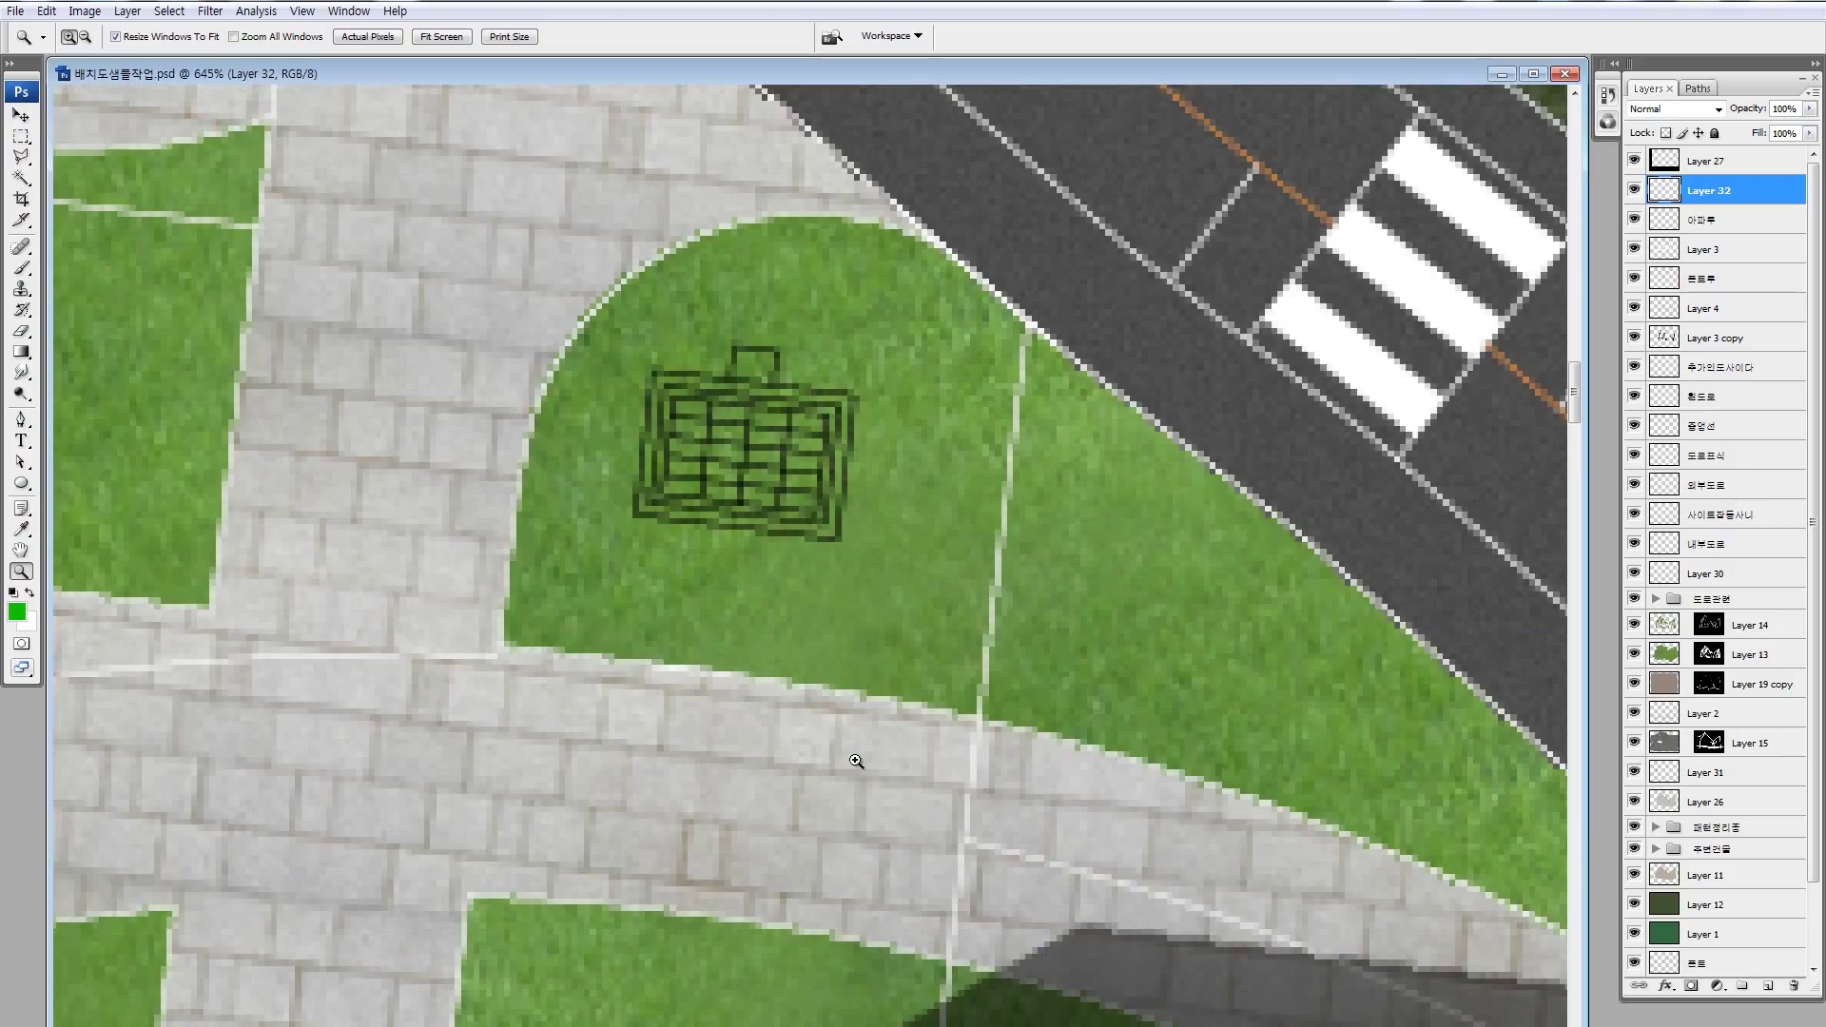
key(l)
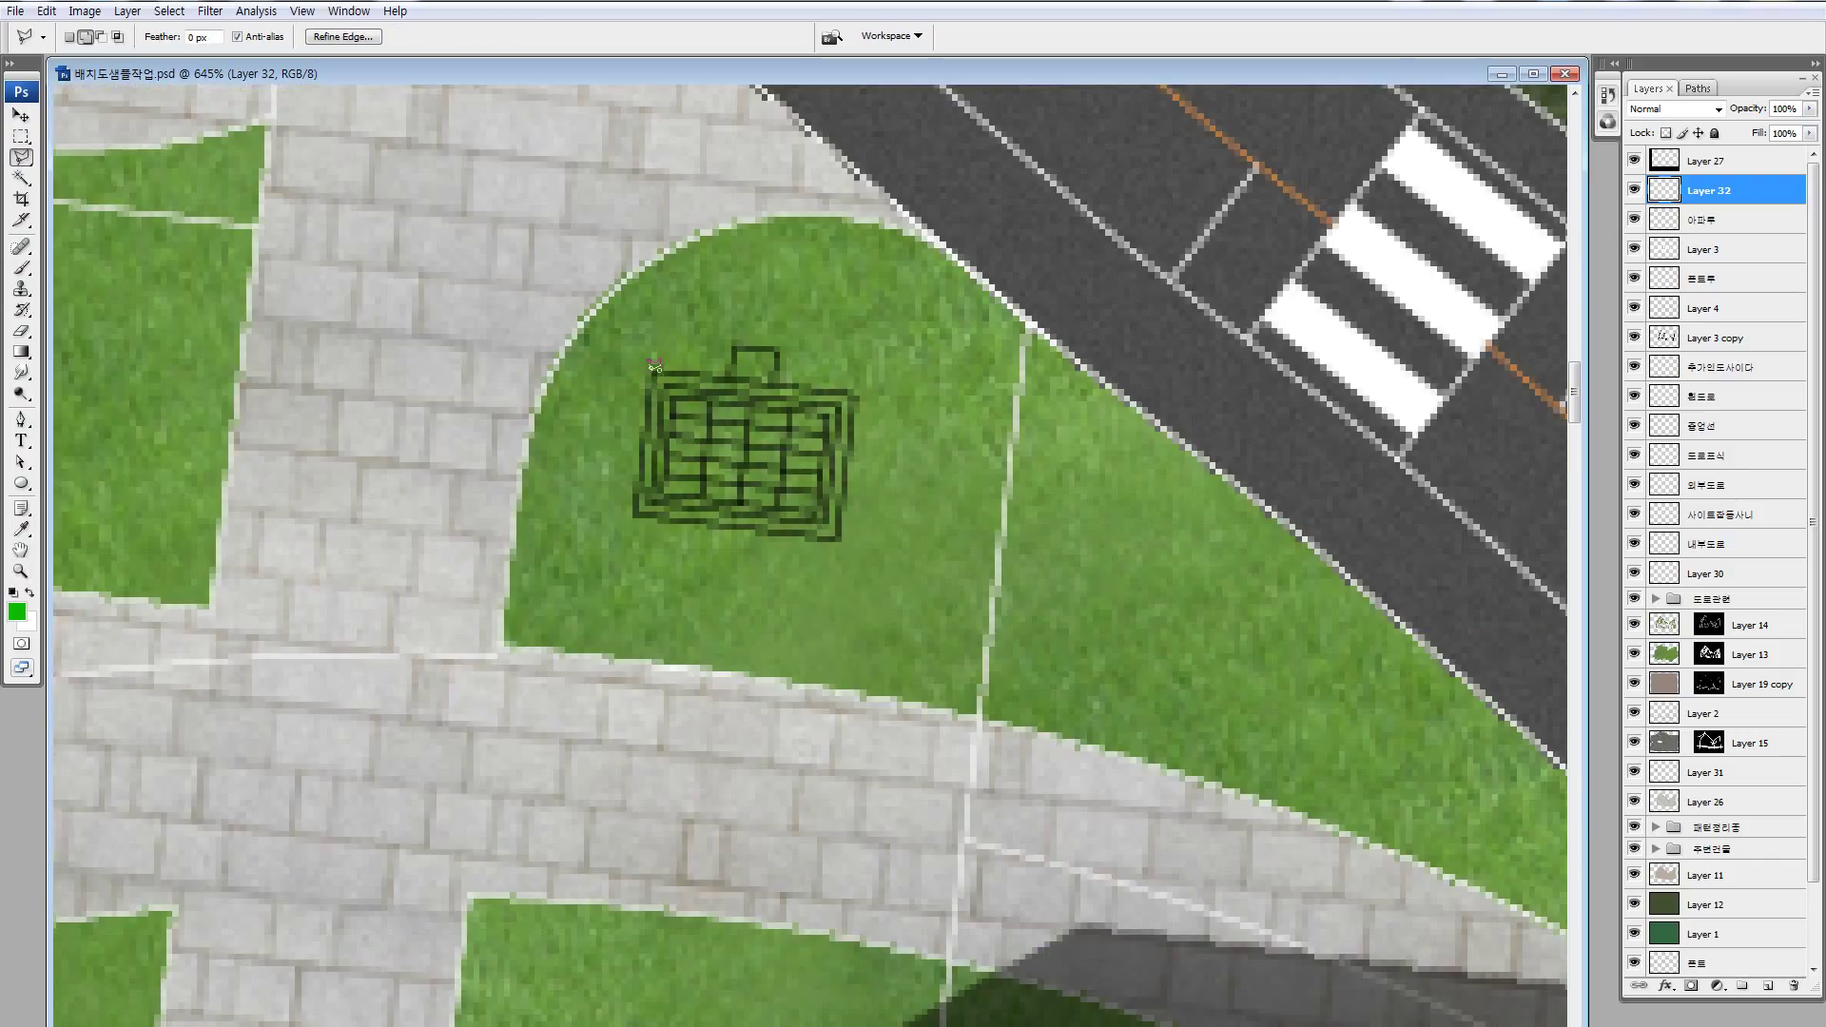
click(652, 371)
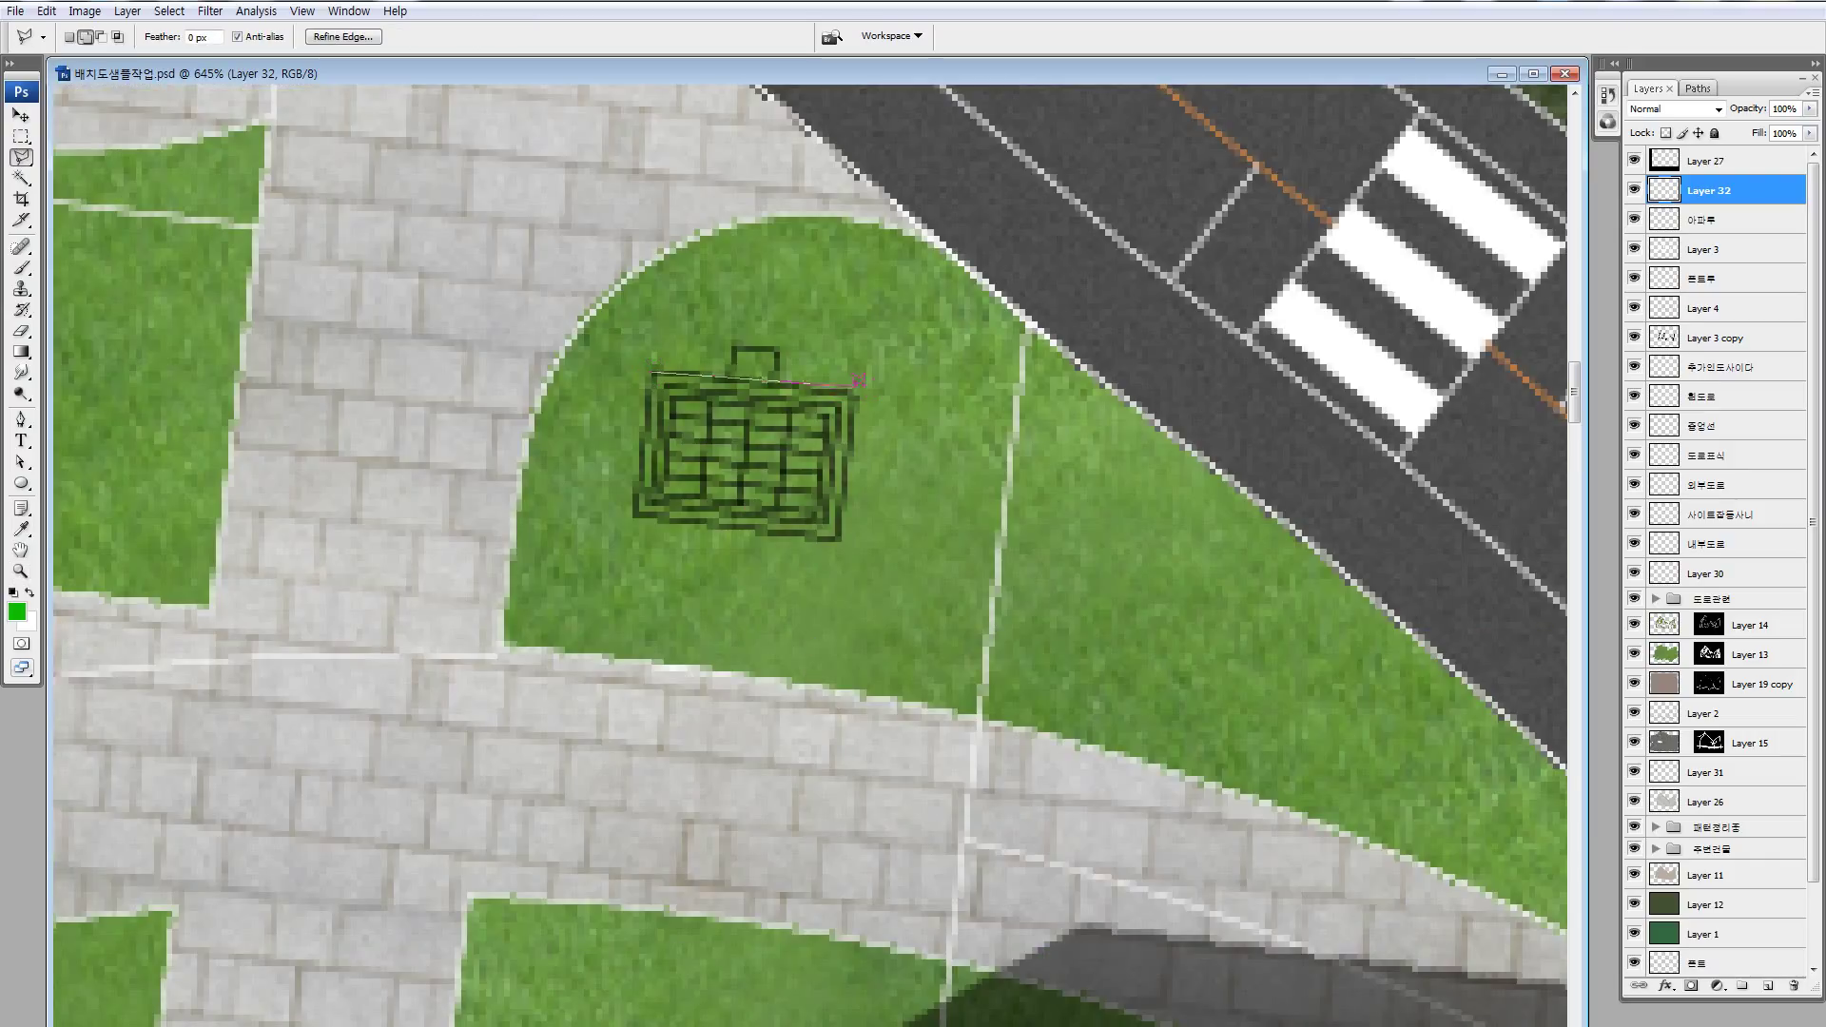
click(840, 537)
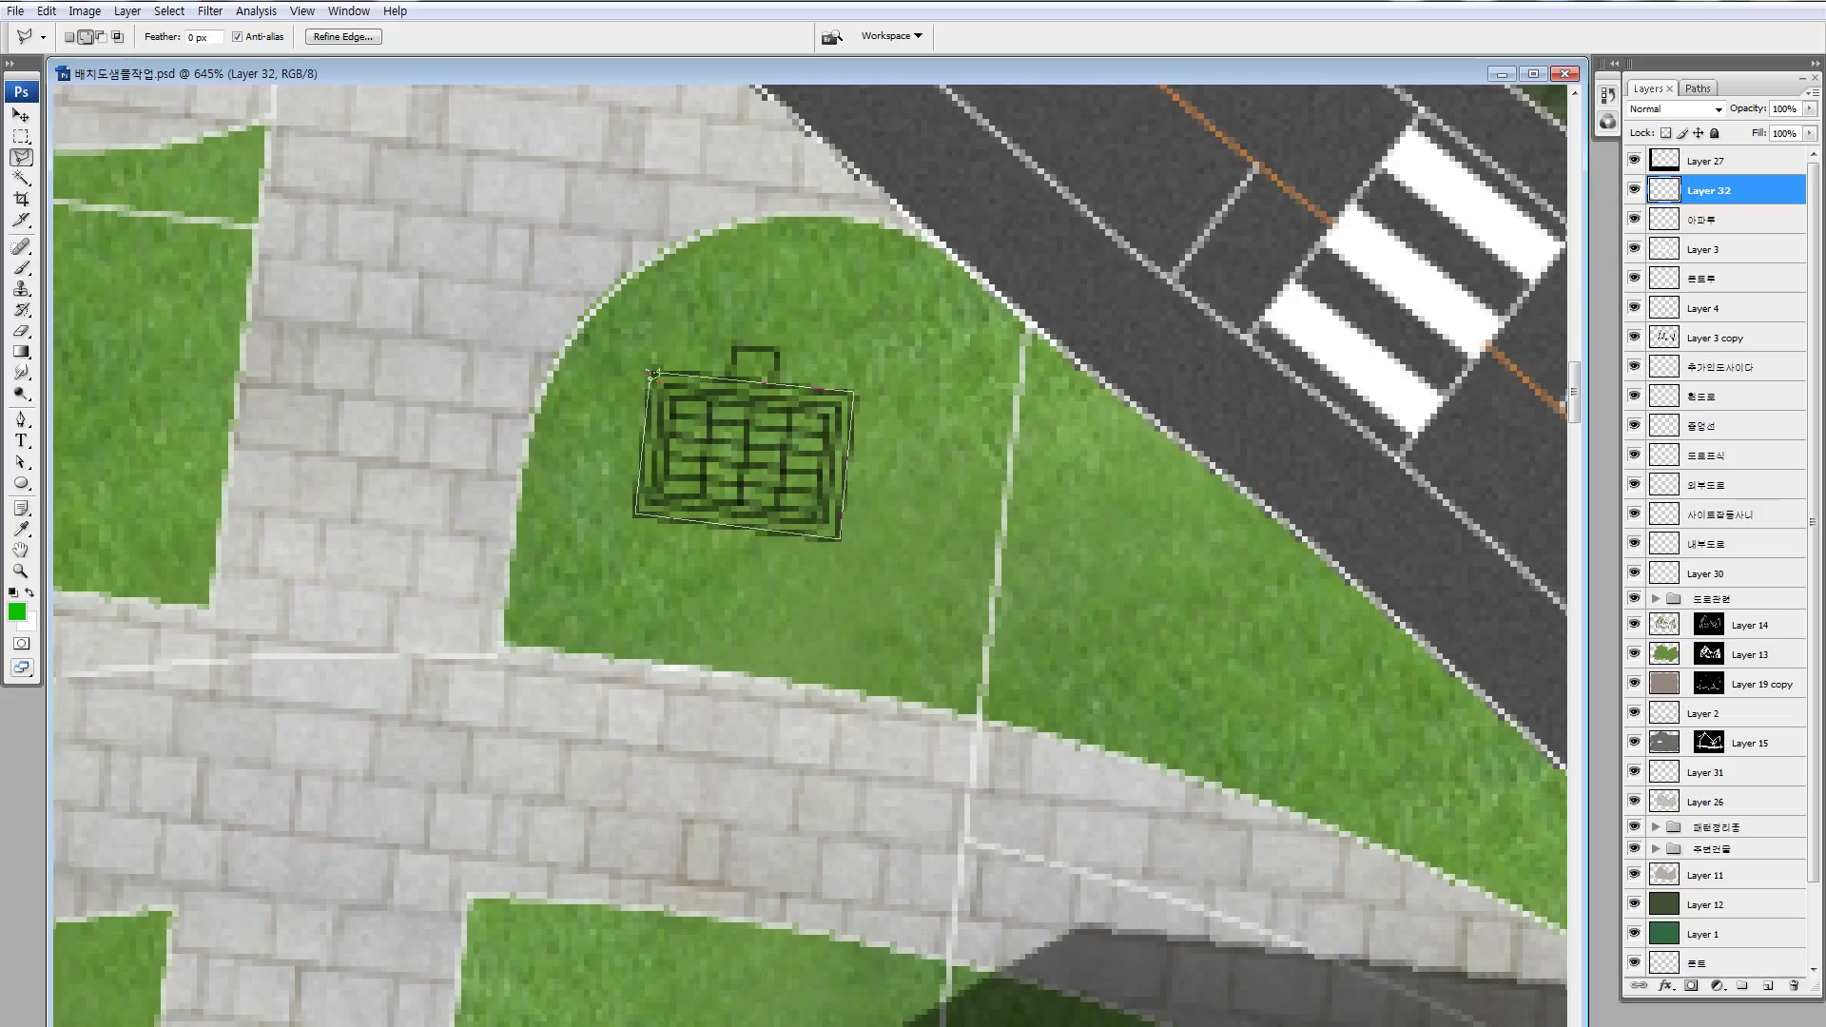
click(652, 371)
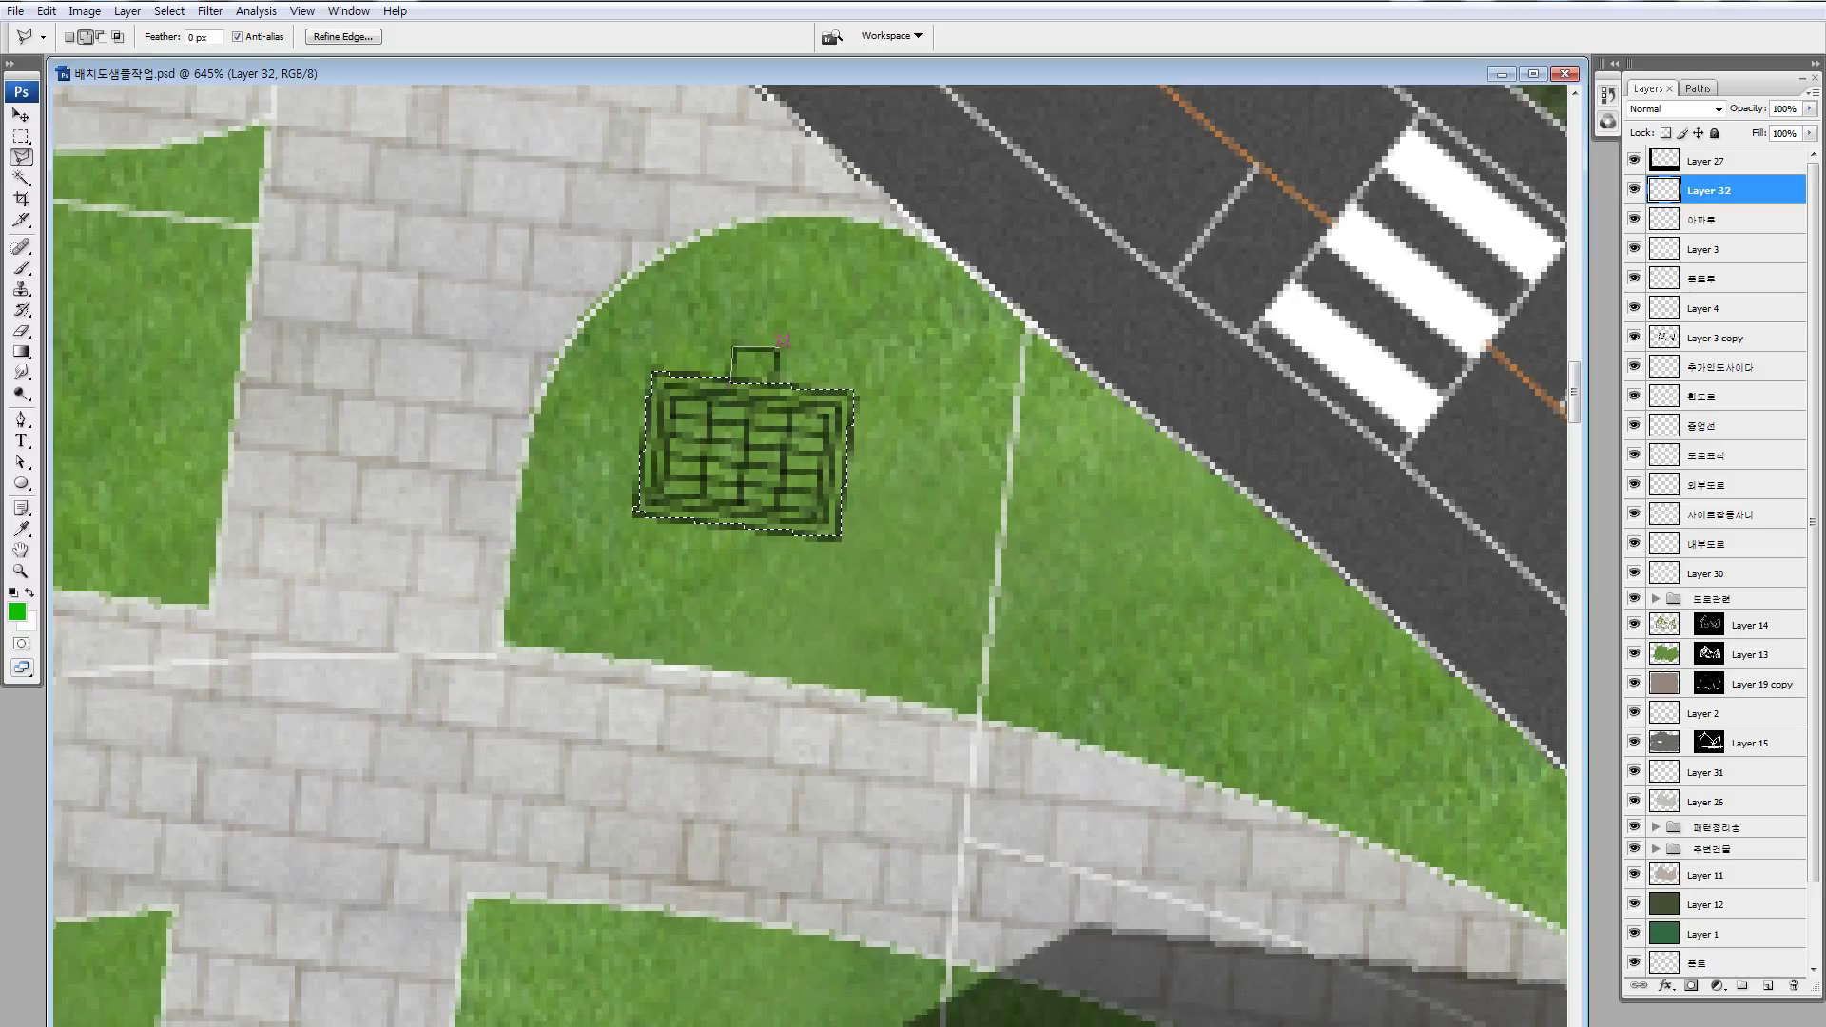
click(780, 394)
- Zoom out, glance at the staircase beside the right road, then show the whole site plan
key(ctrl+minus)
key(ctrl+minus)
key(ctrl+minus)
key(ctrl+minus)
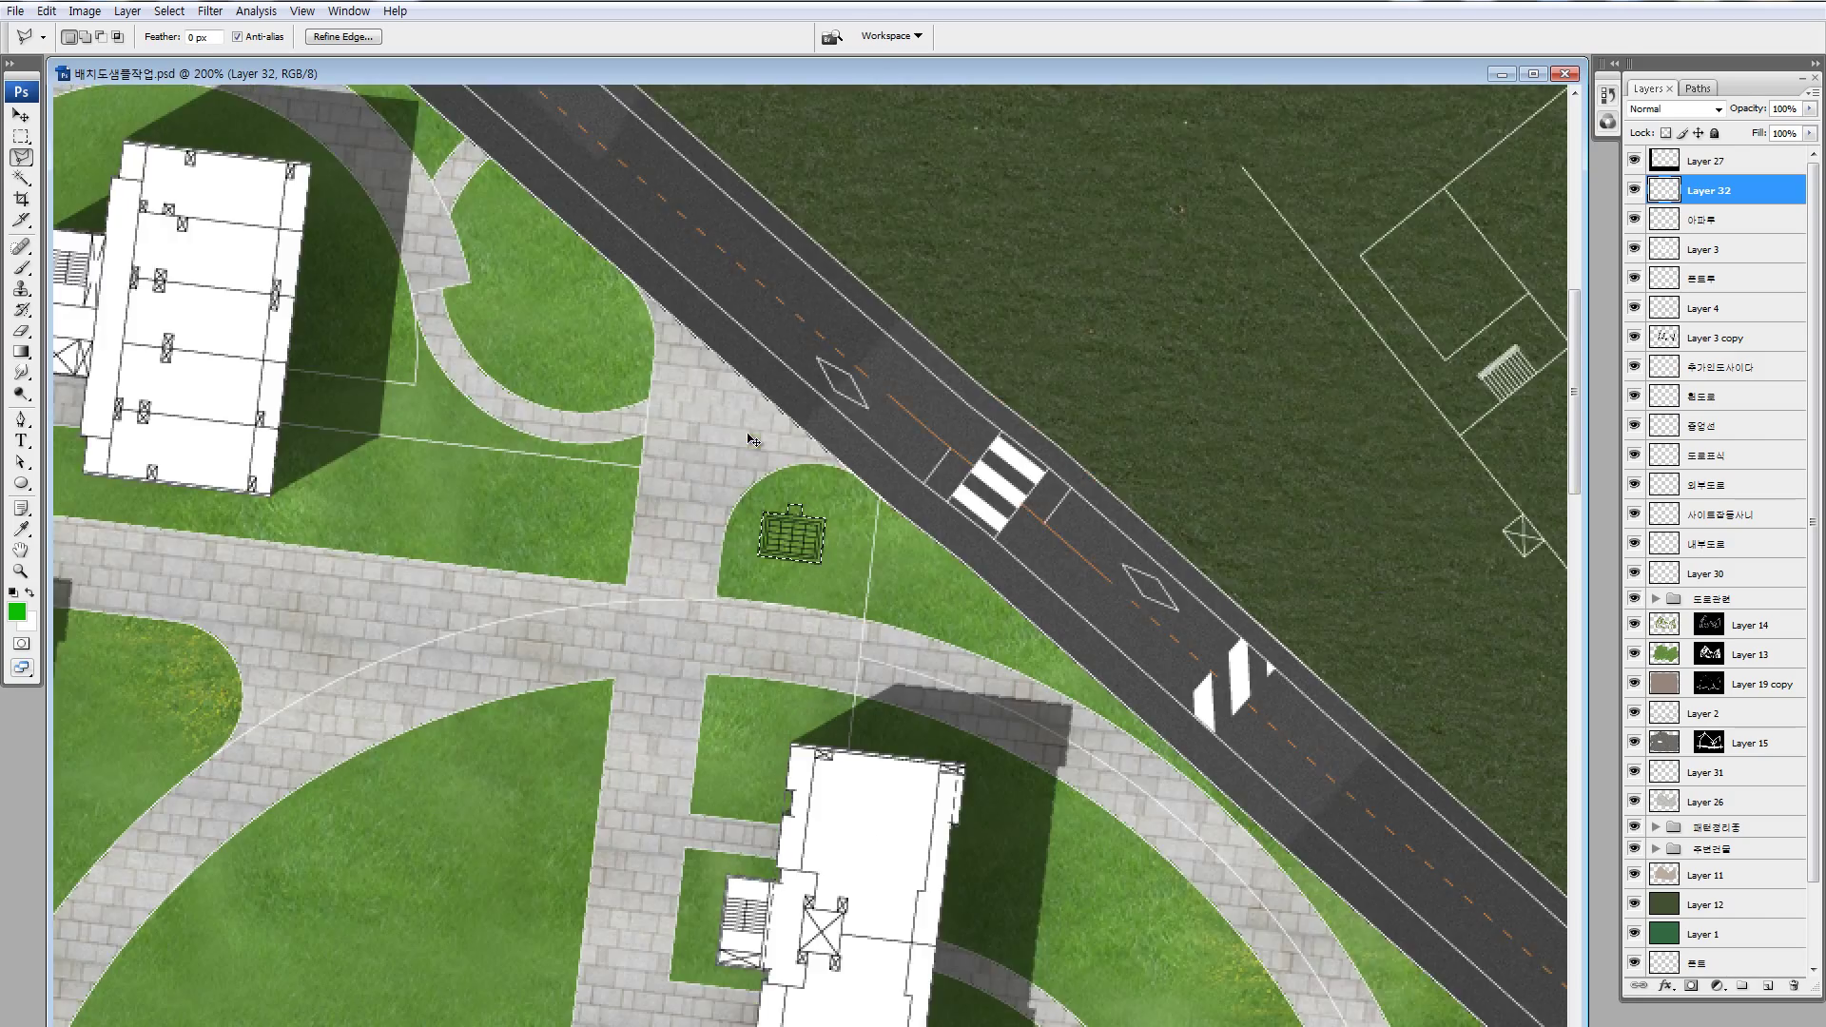
key(ctrl+minus)
key(ctrl+minus)
key(ctrl+minus)
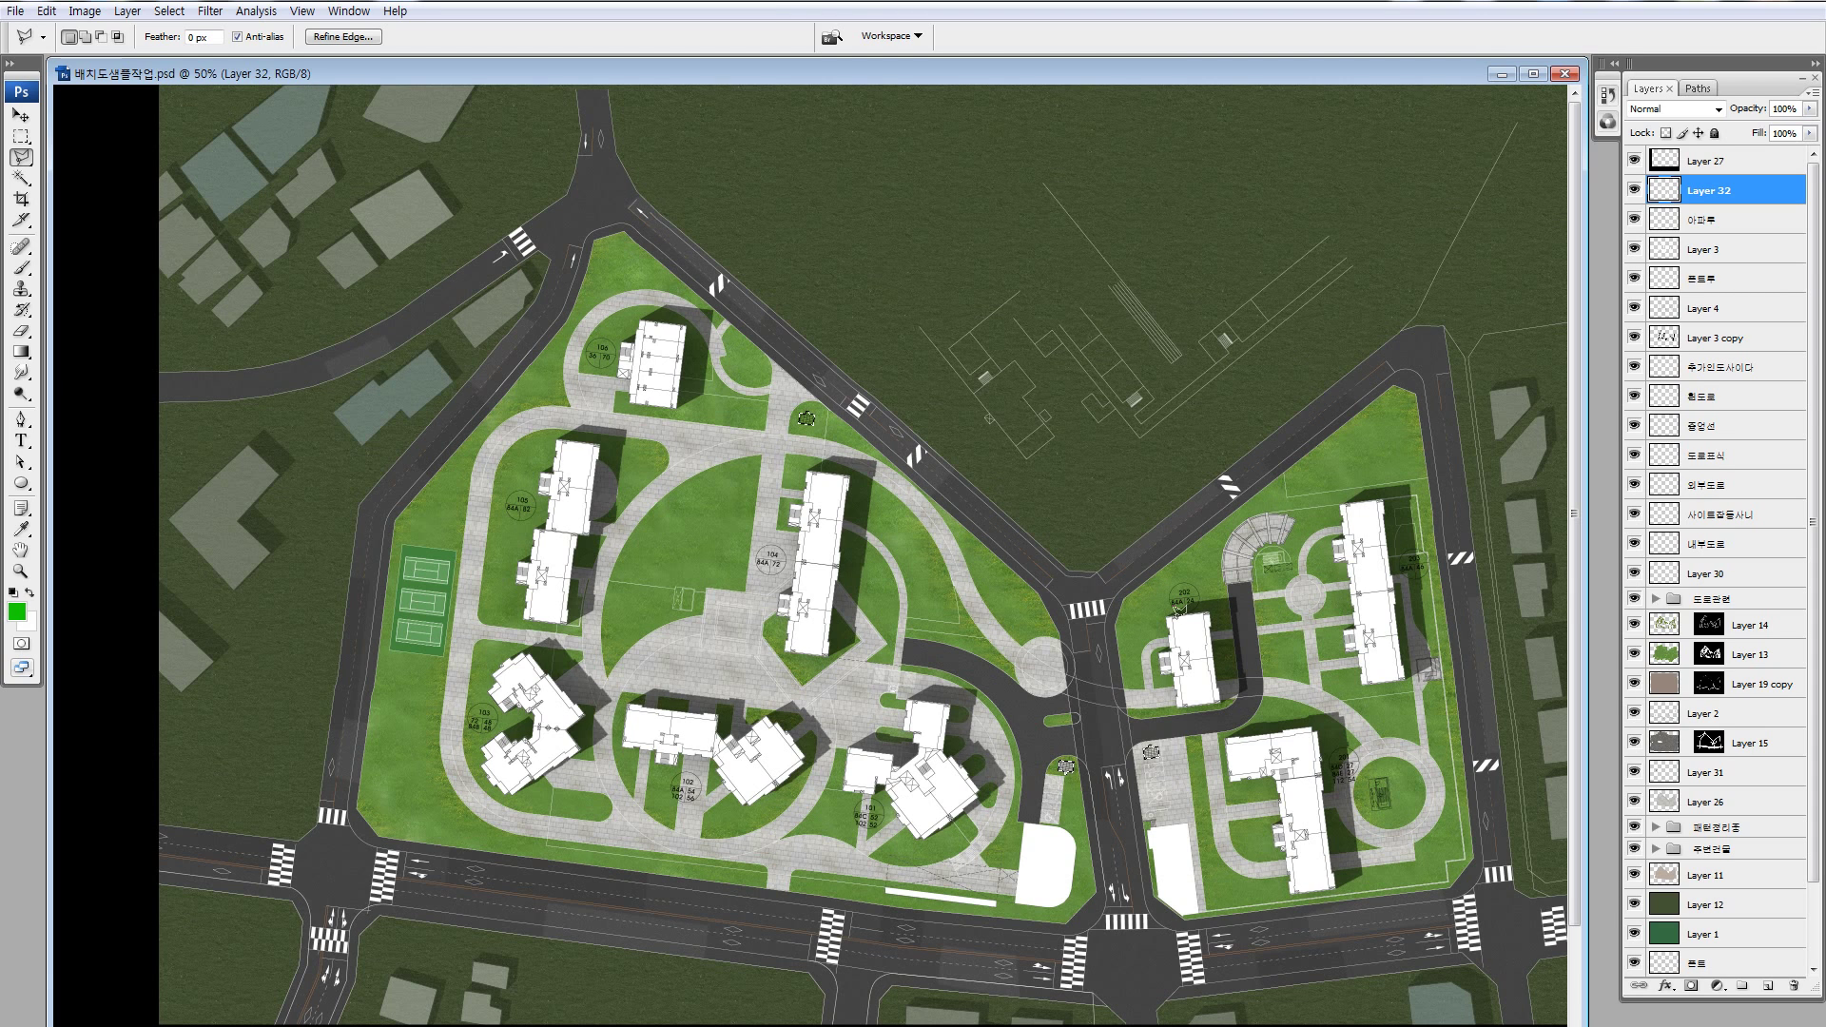
drag(1237, 628, 1230, 594)
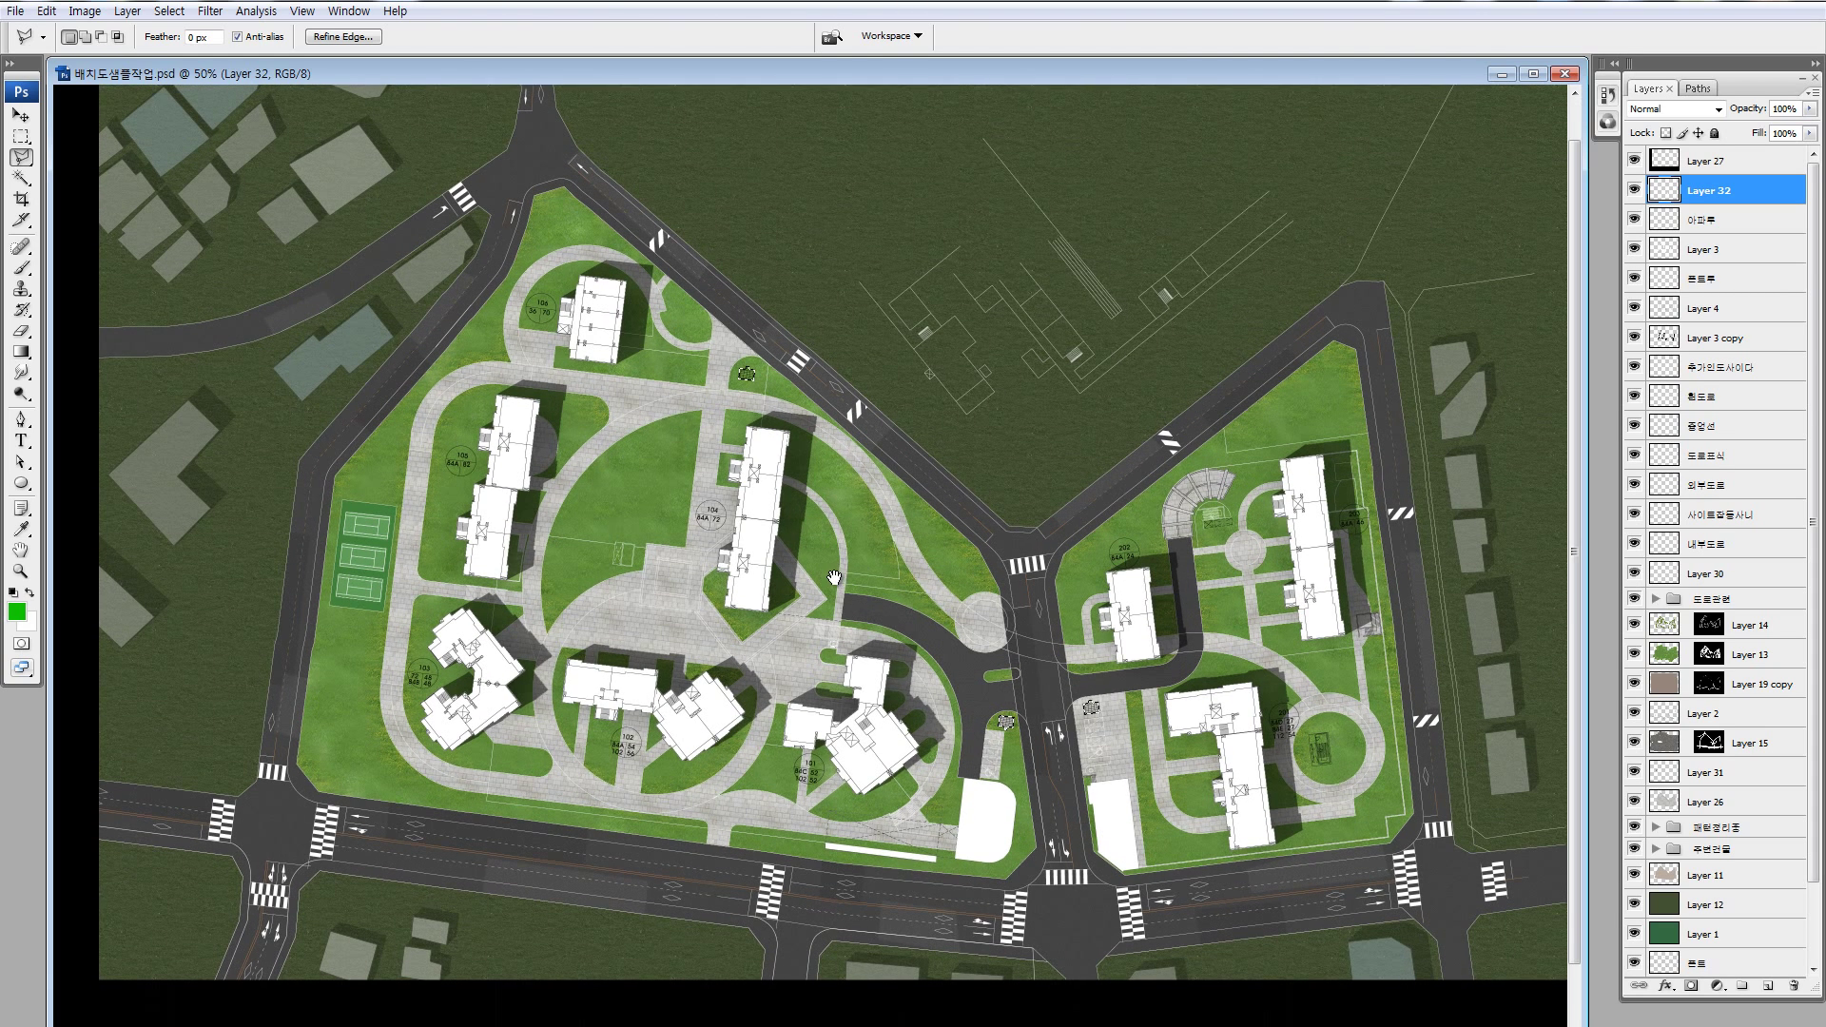
key(z)
drag(1341, 591, 1404, 670)
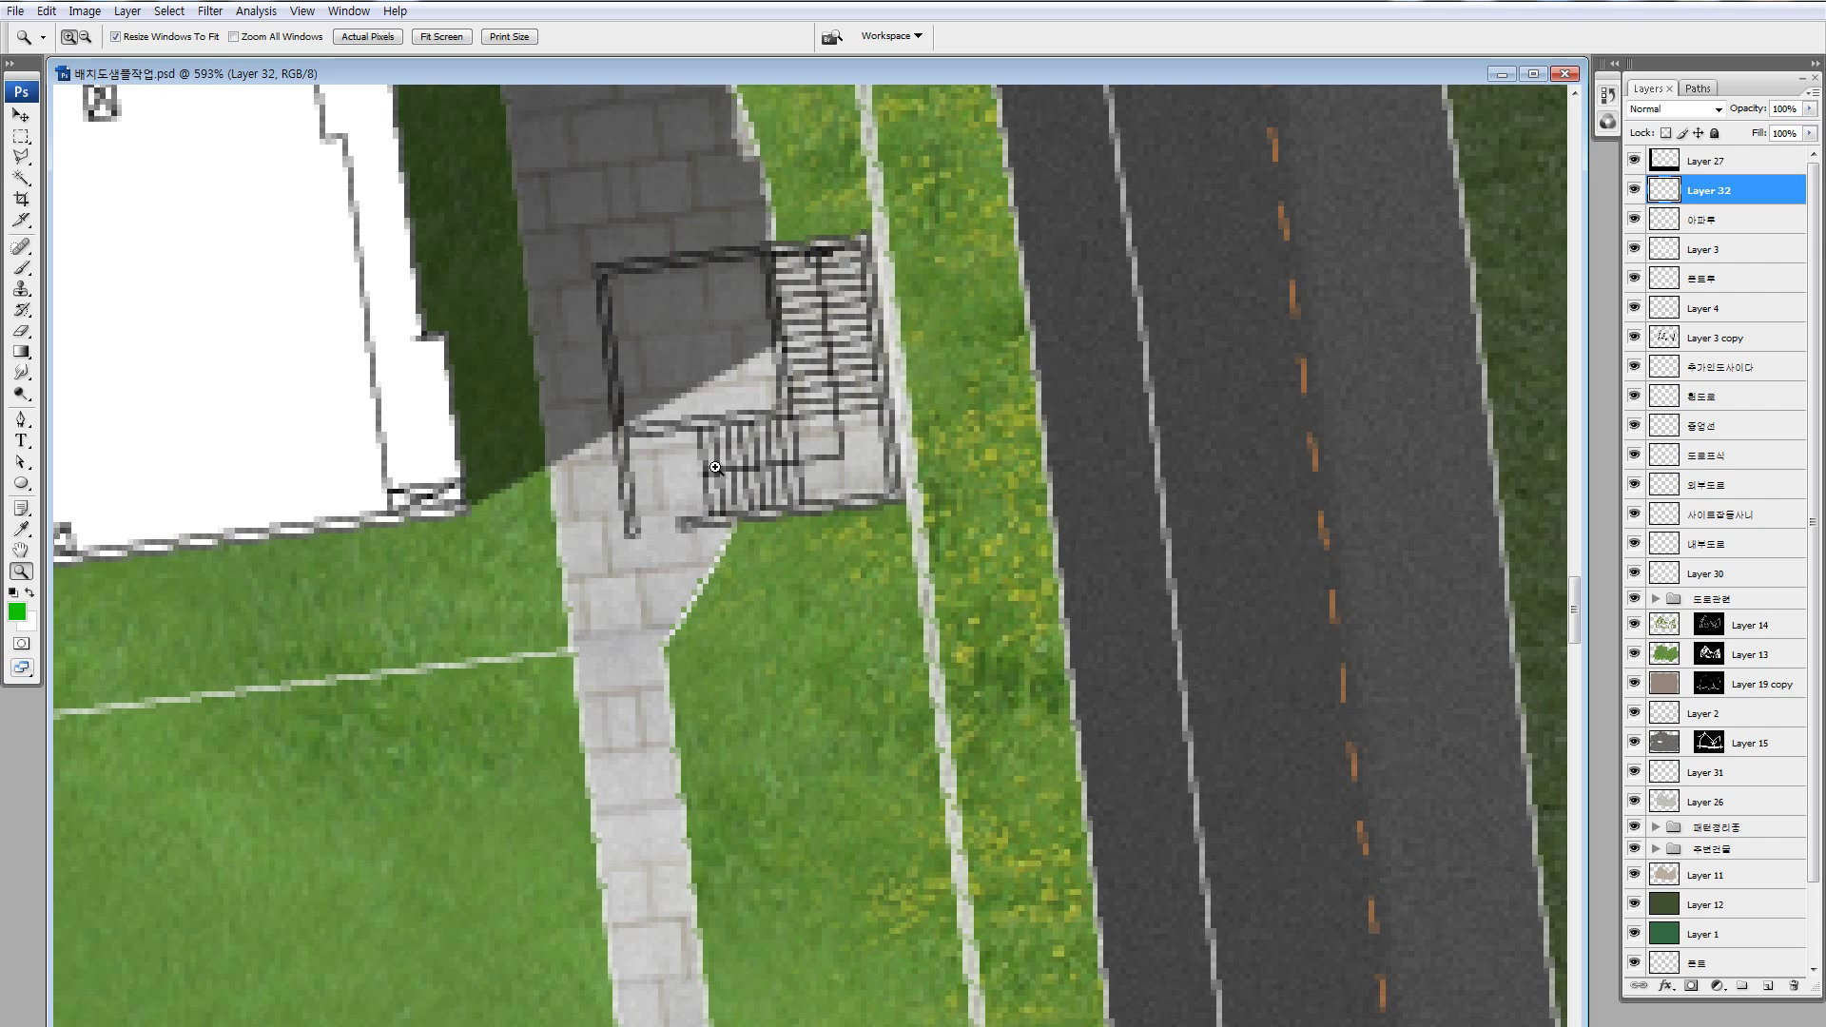
key(l)
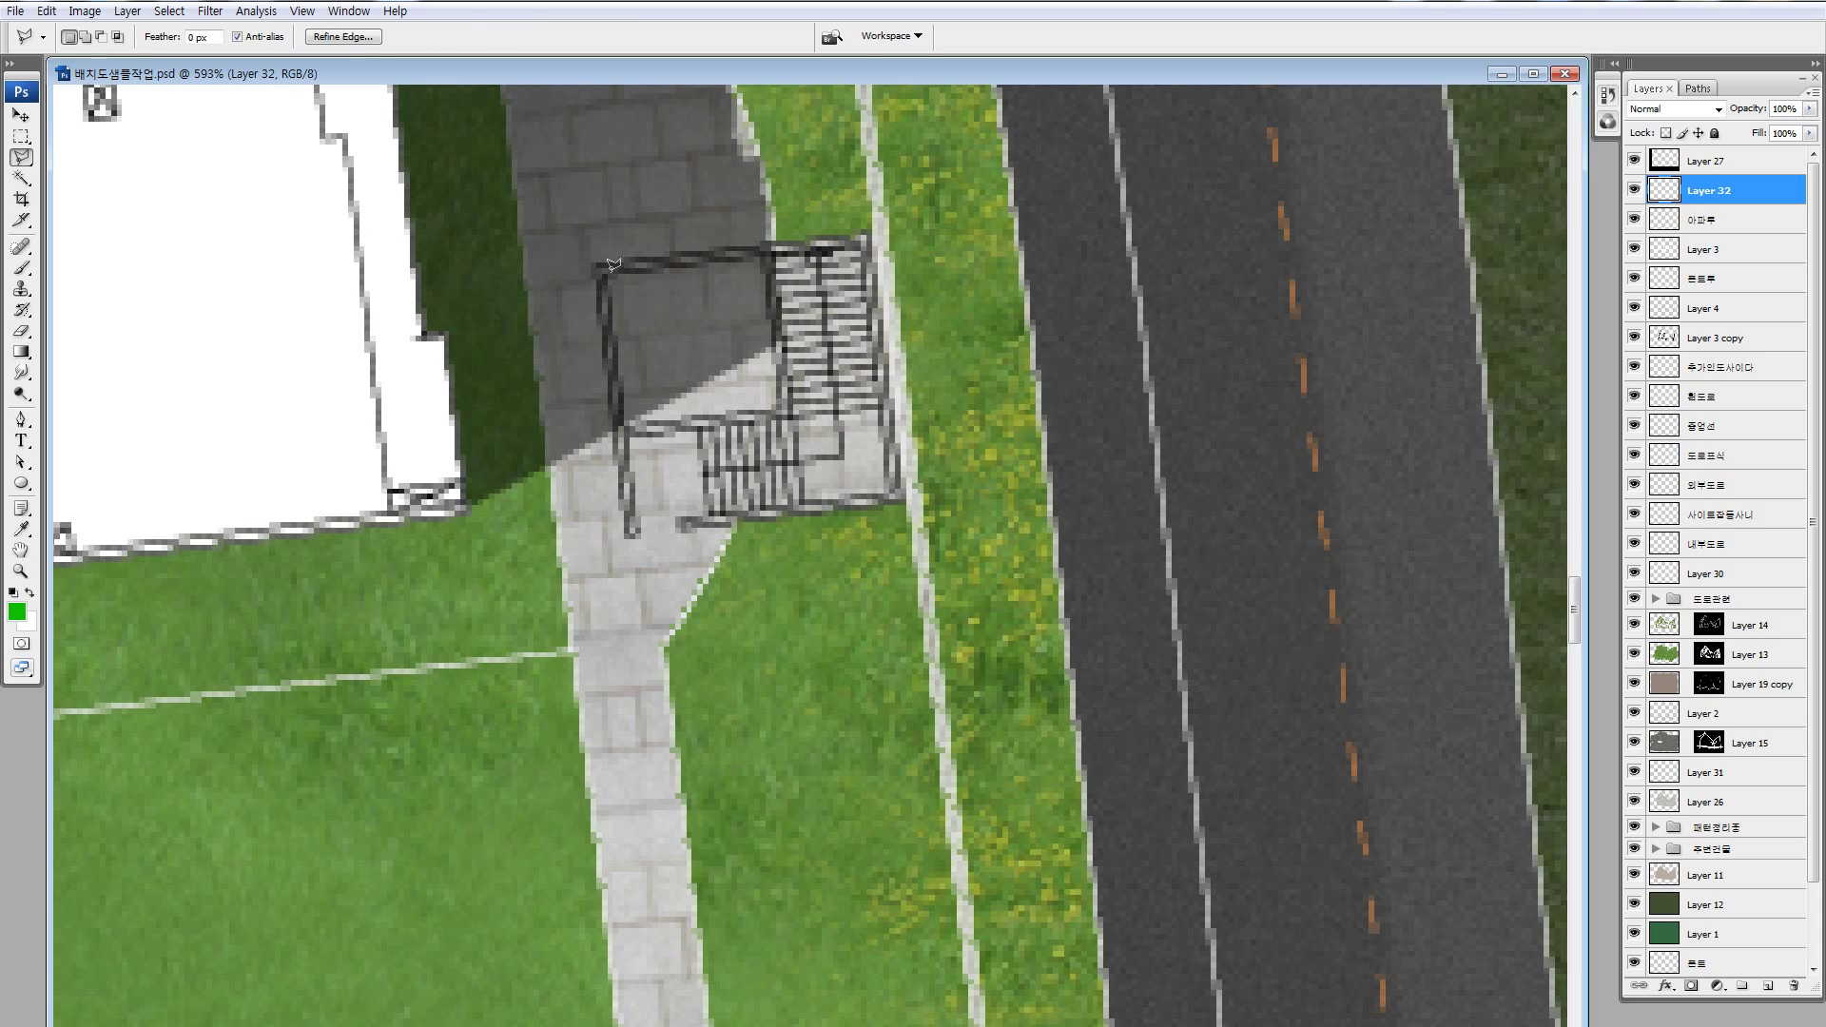
key(z)
key(ctrl+minus)
key(ctrl+minus)
key(ctrl+minus)
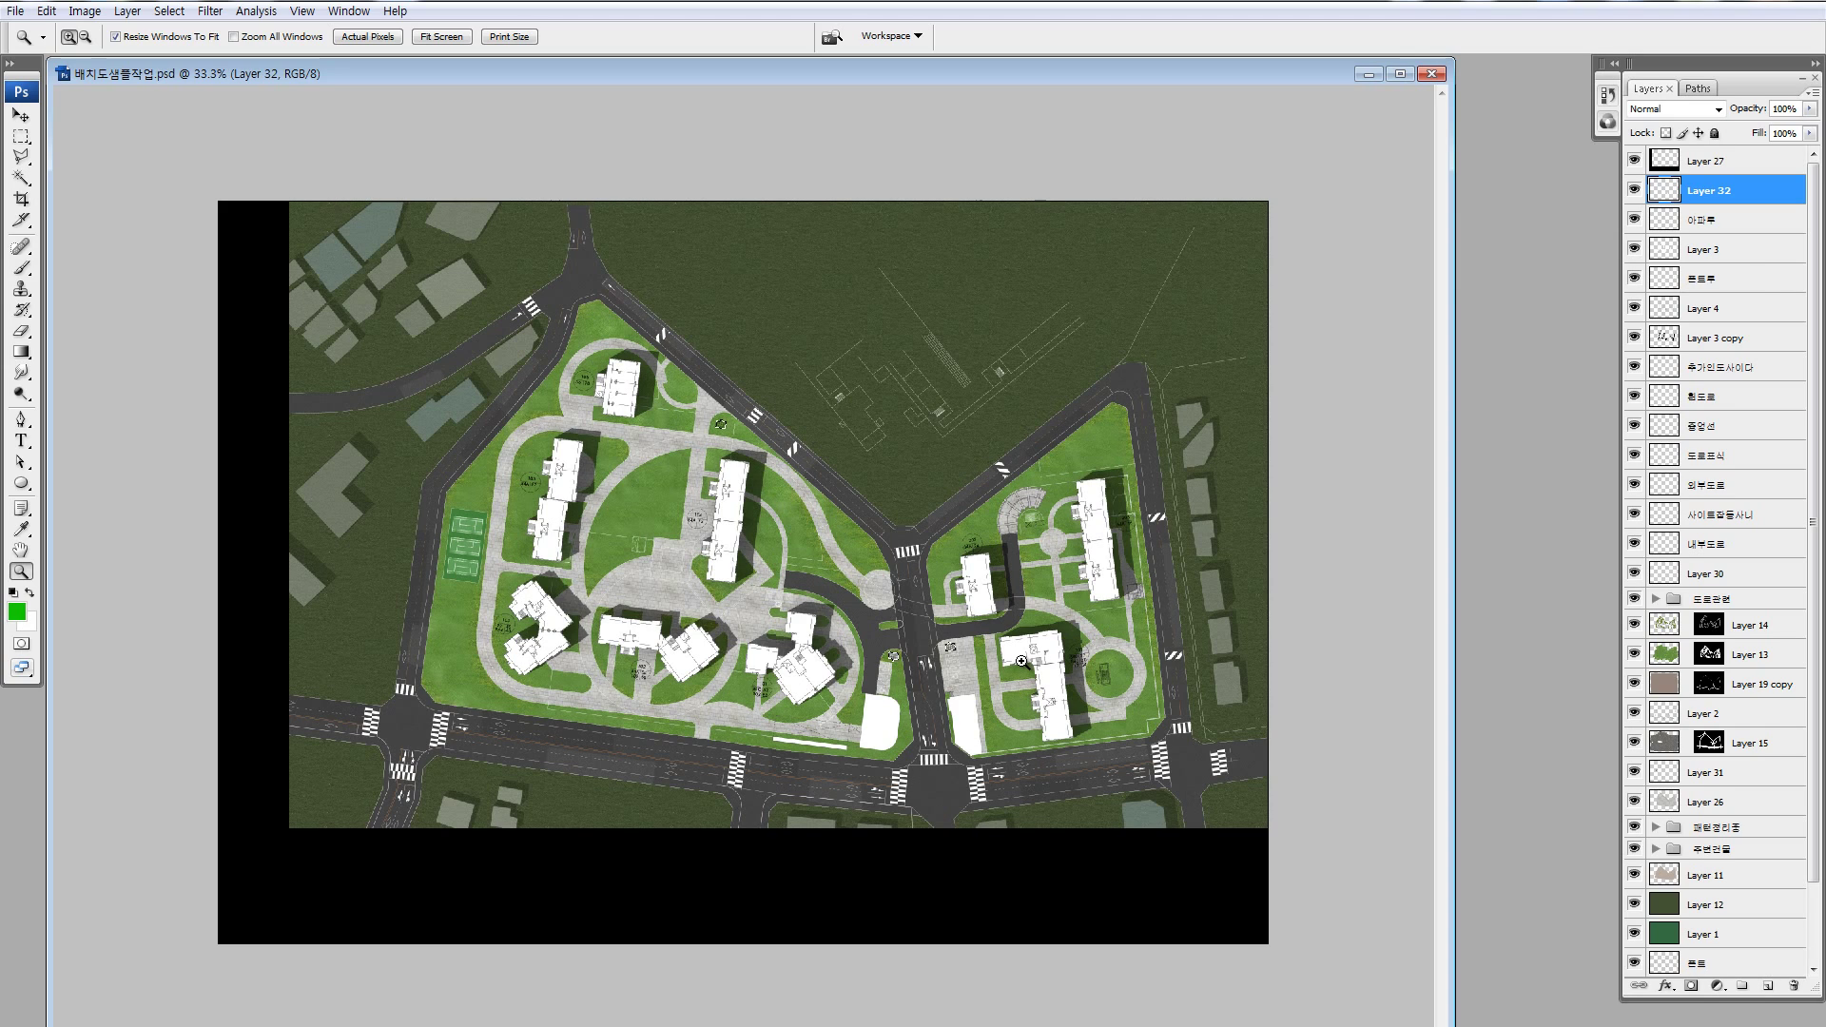
- Move the Korean-named layer down the stack to sit just below Layer 1
ctrl+click(1659, 199)
key(v)
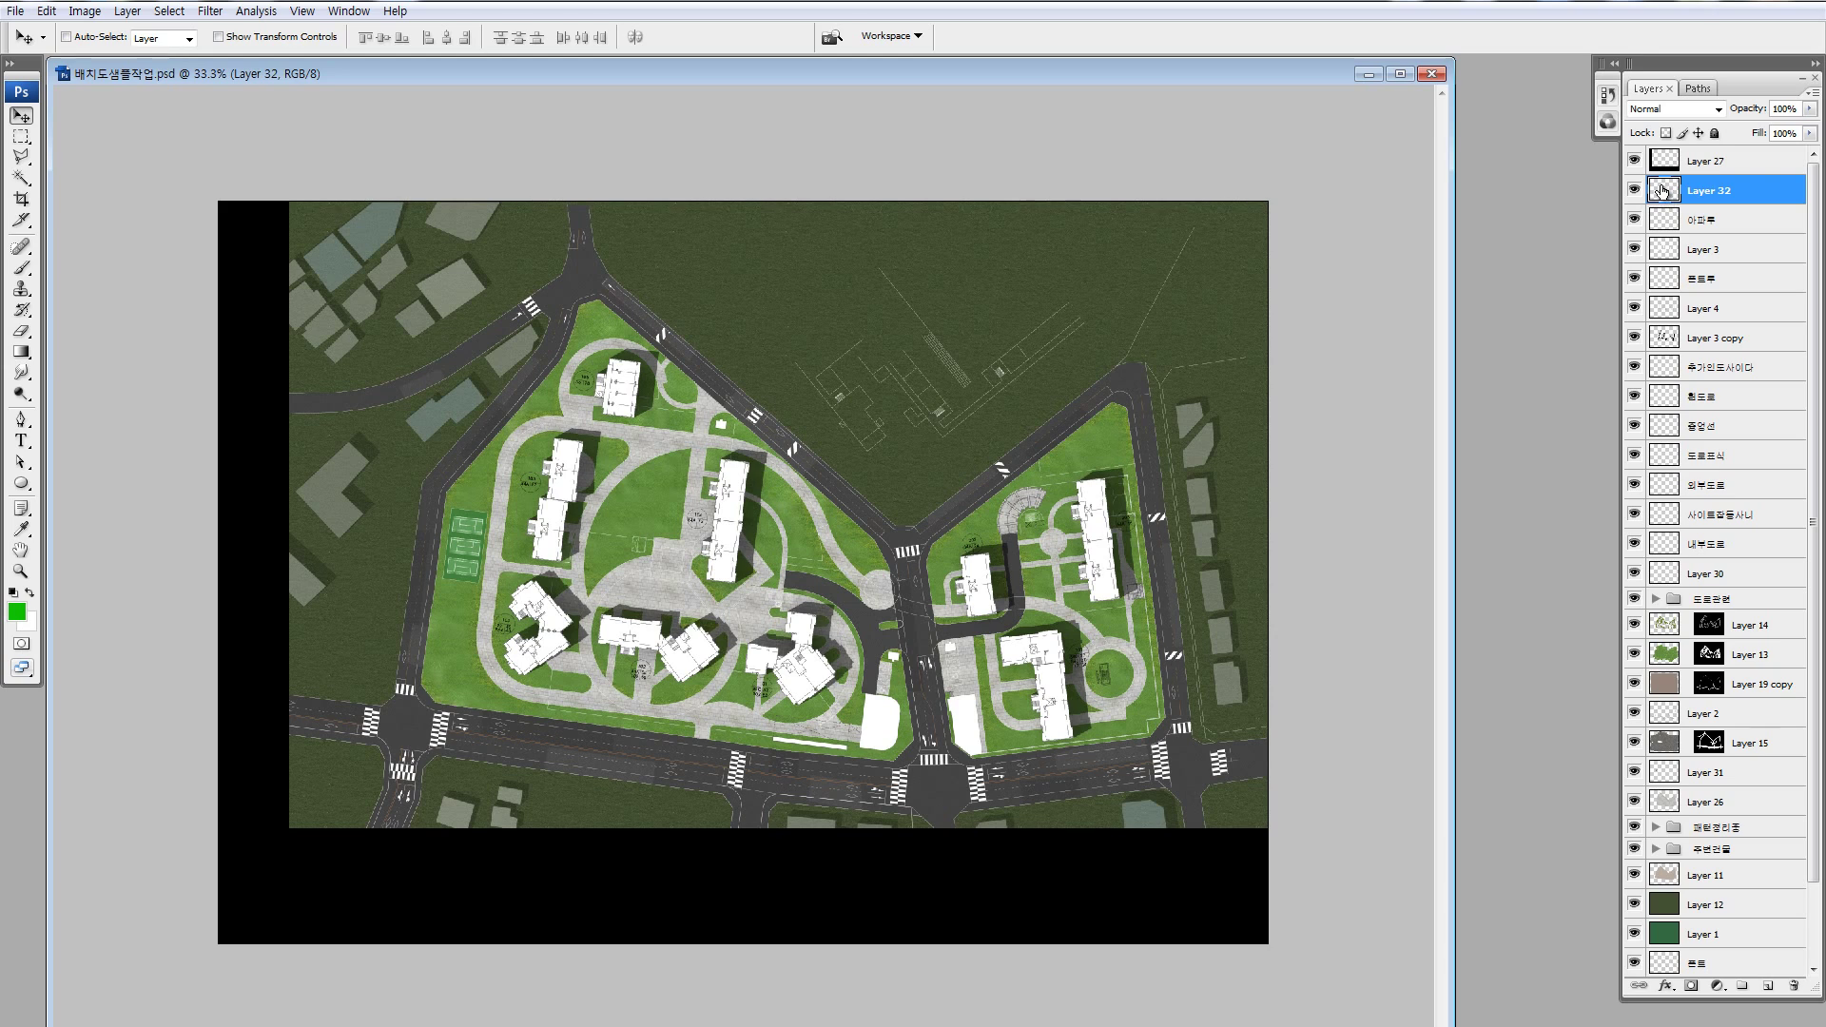
mouse_move(1660, 198)
mouse_down()
mouse_move(1777, 934)
mouse_move(1770, 859)
mouse_up()
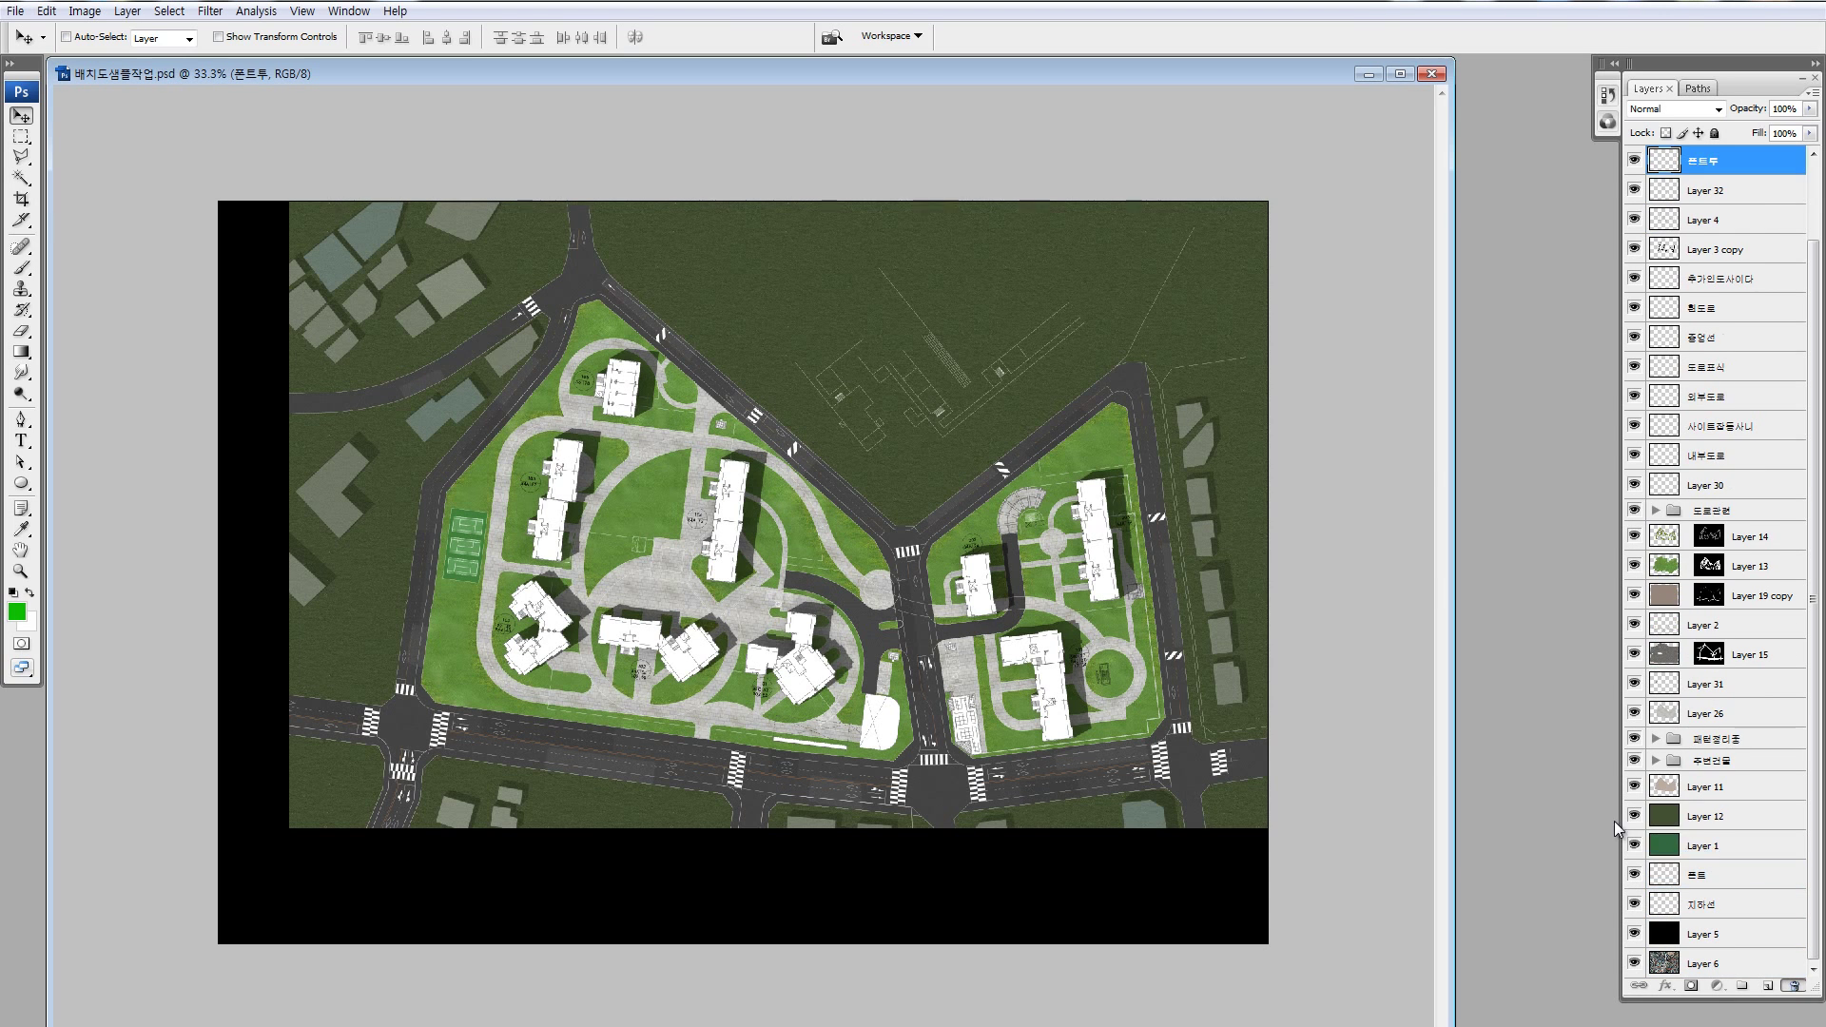
- Make Layer 32 active again and toggle its visibility to compare the fills
key(z)
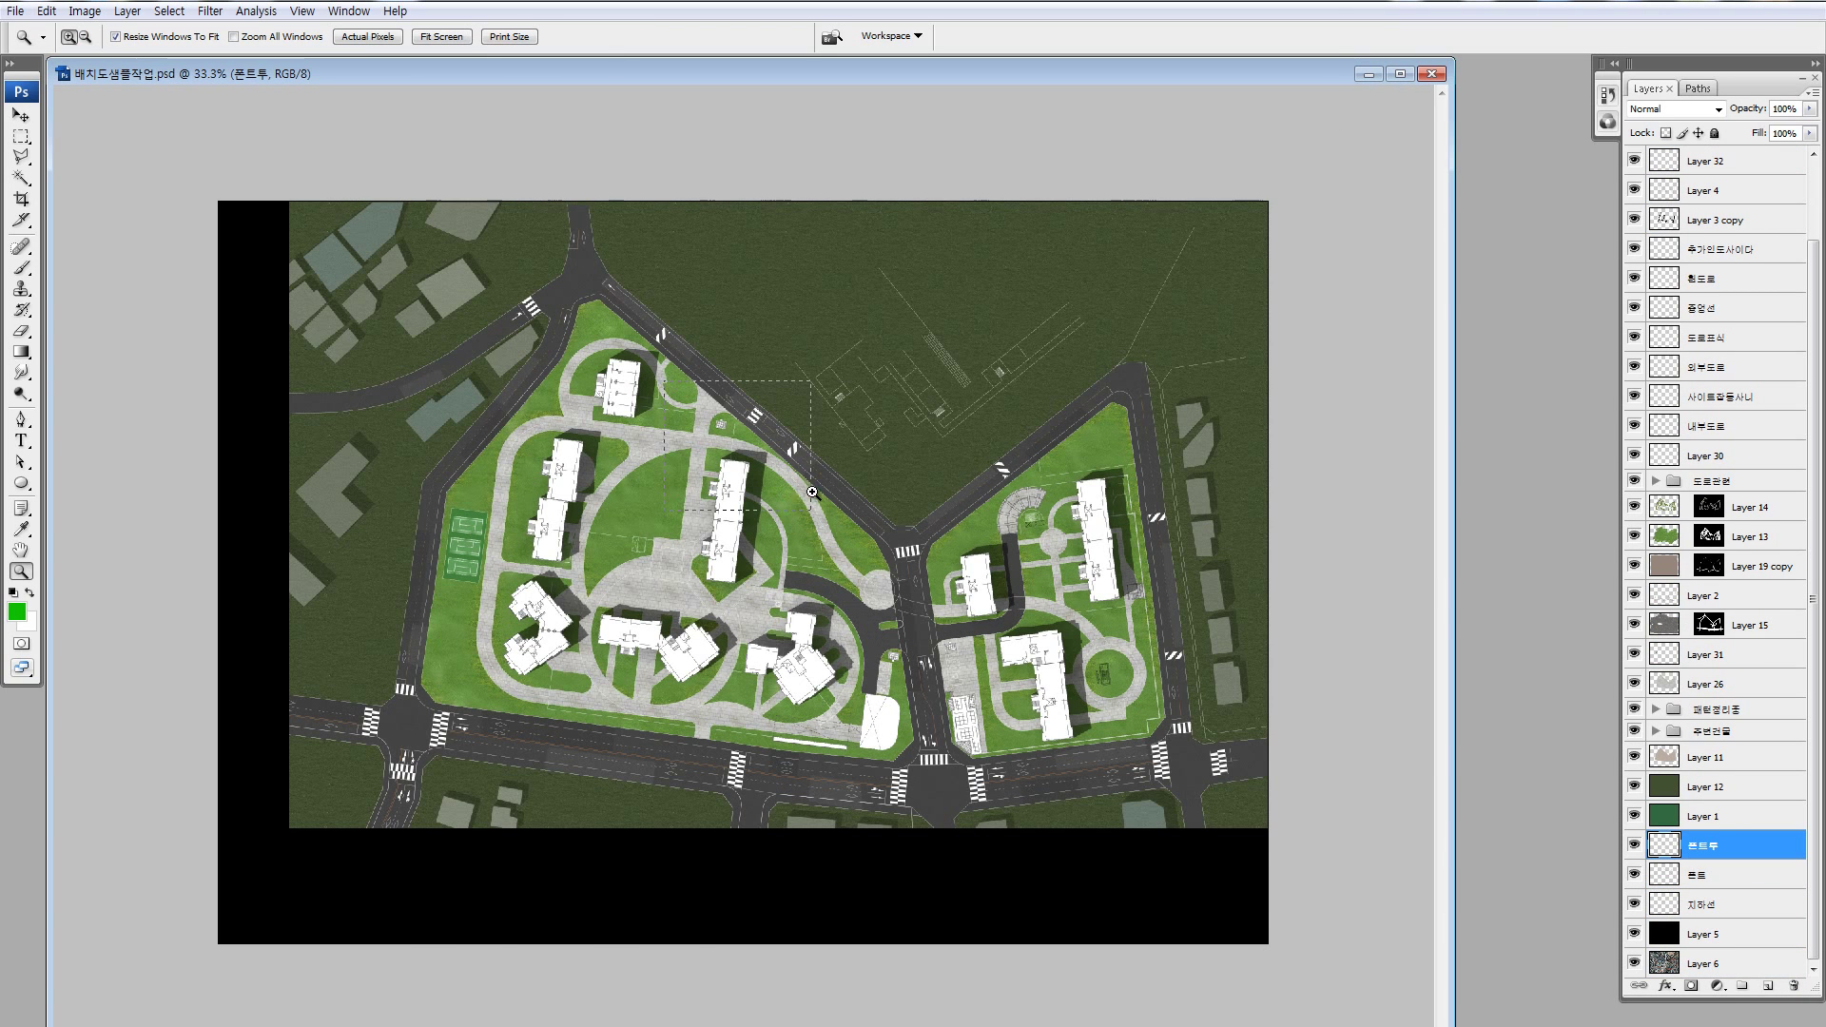
drag(745, 451, 816, 494)
drag(873, 563, 775, 463)
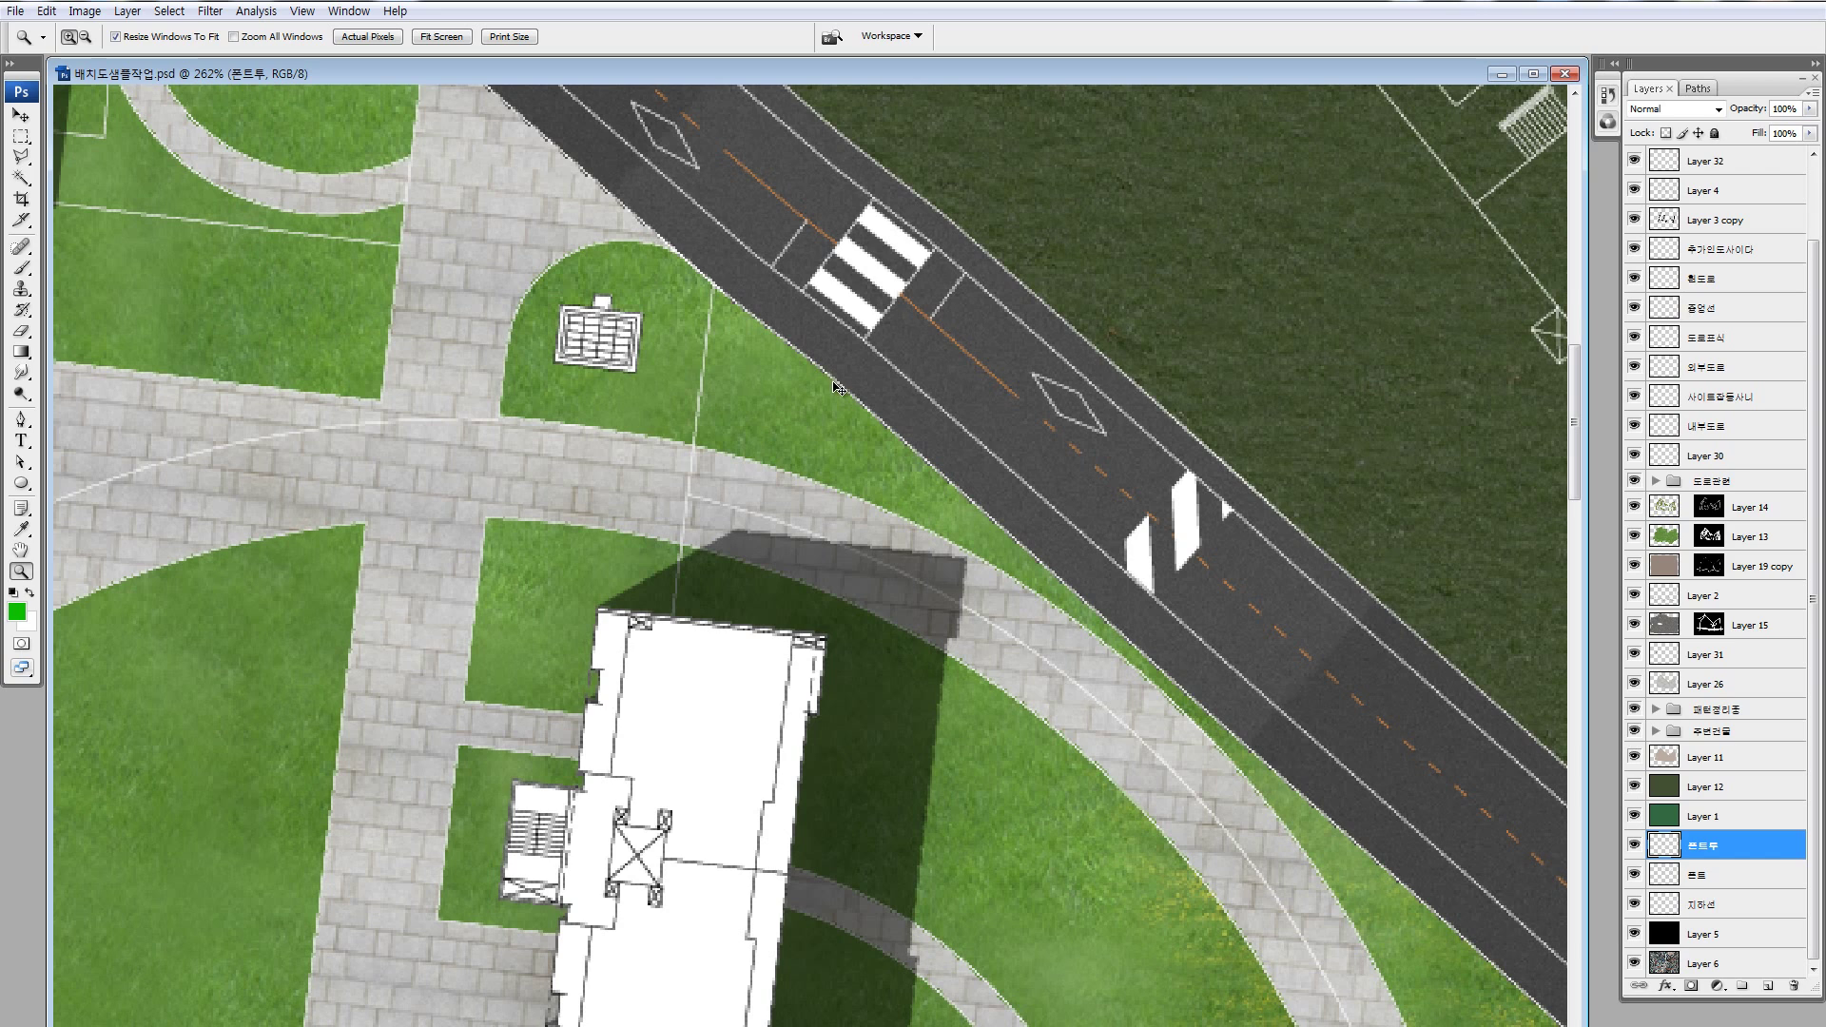
key(v)
ctrl+click(605, 306)
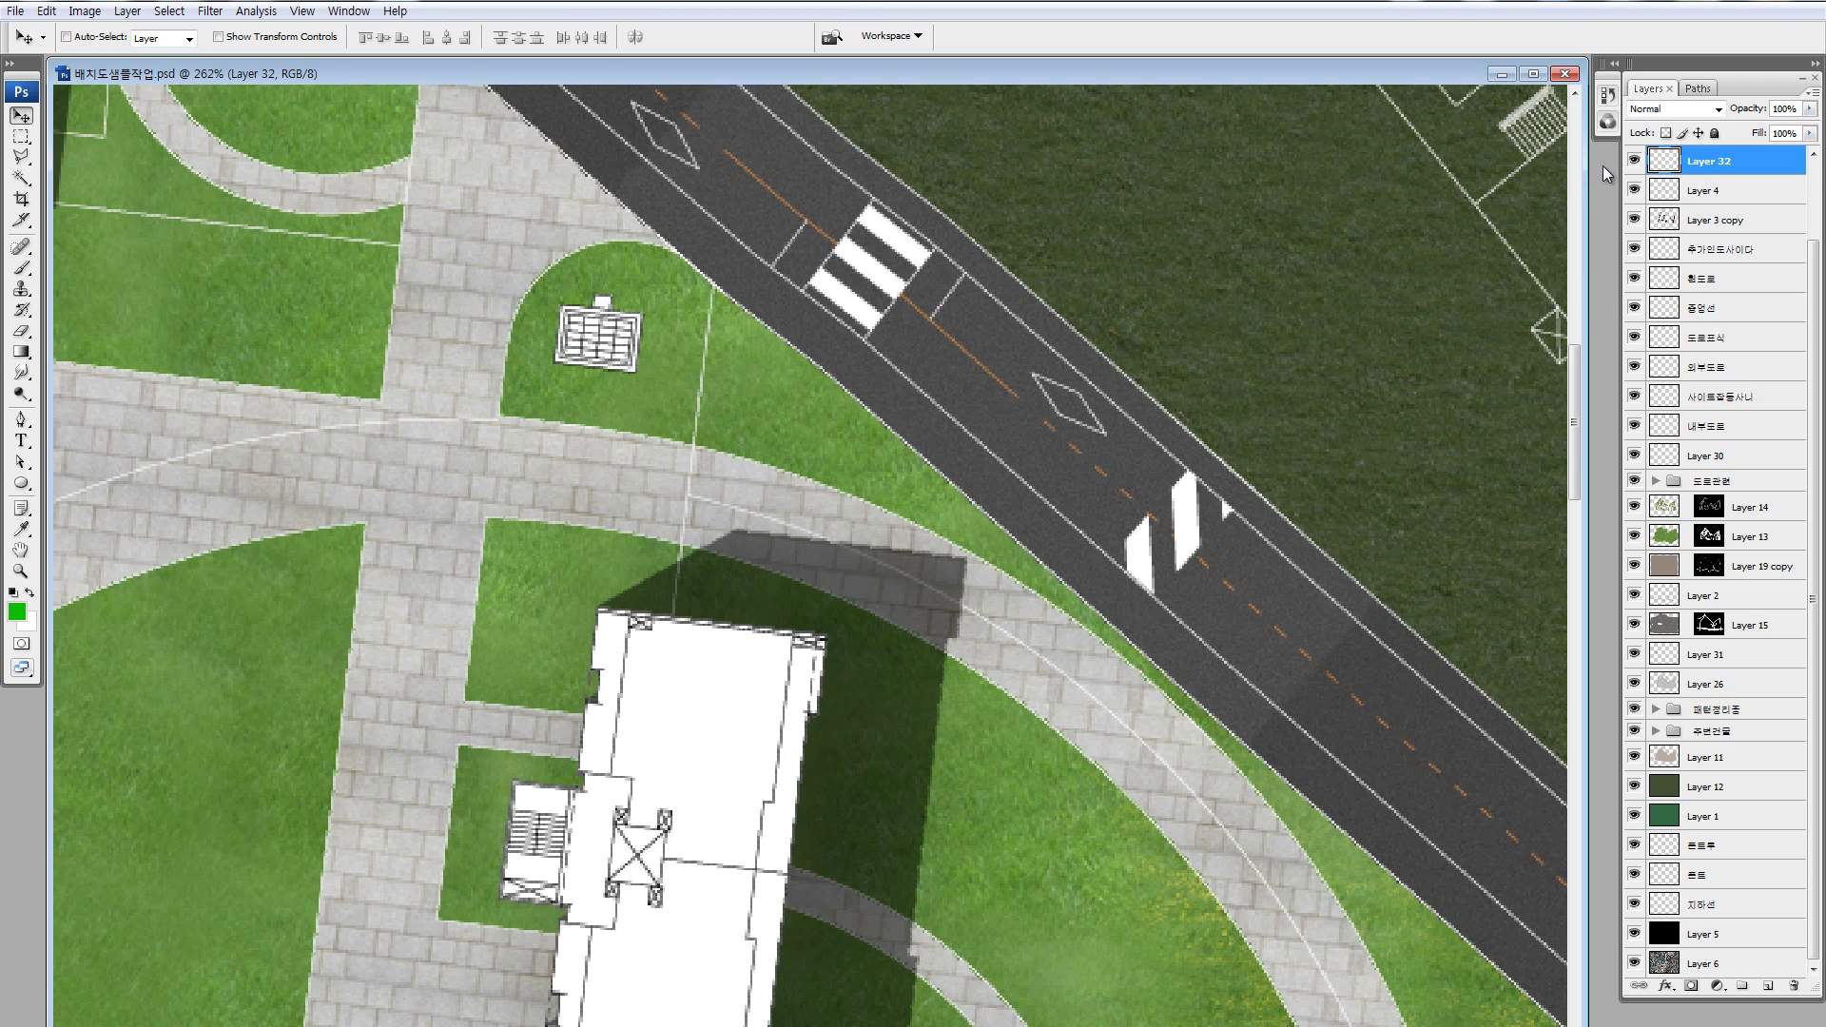
click(1633, 161)
key(ctrl+minus)
key(ctrl+minus)
key(ctrl+minus)
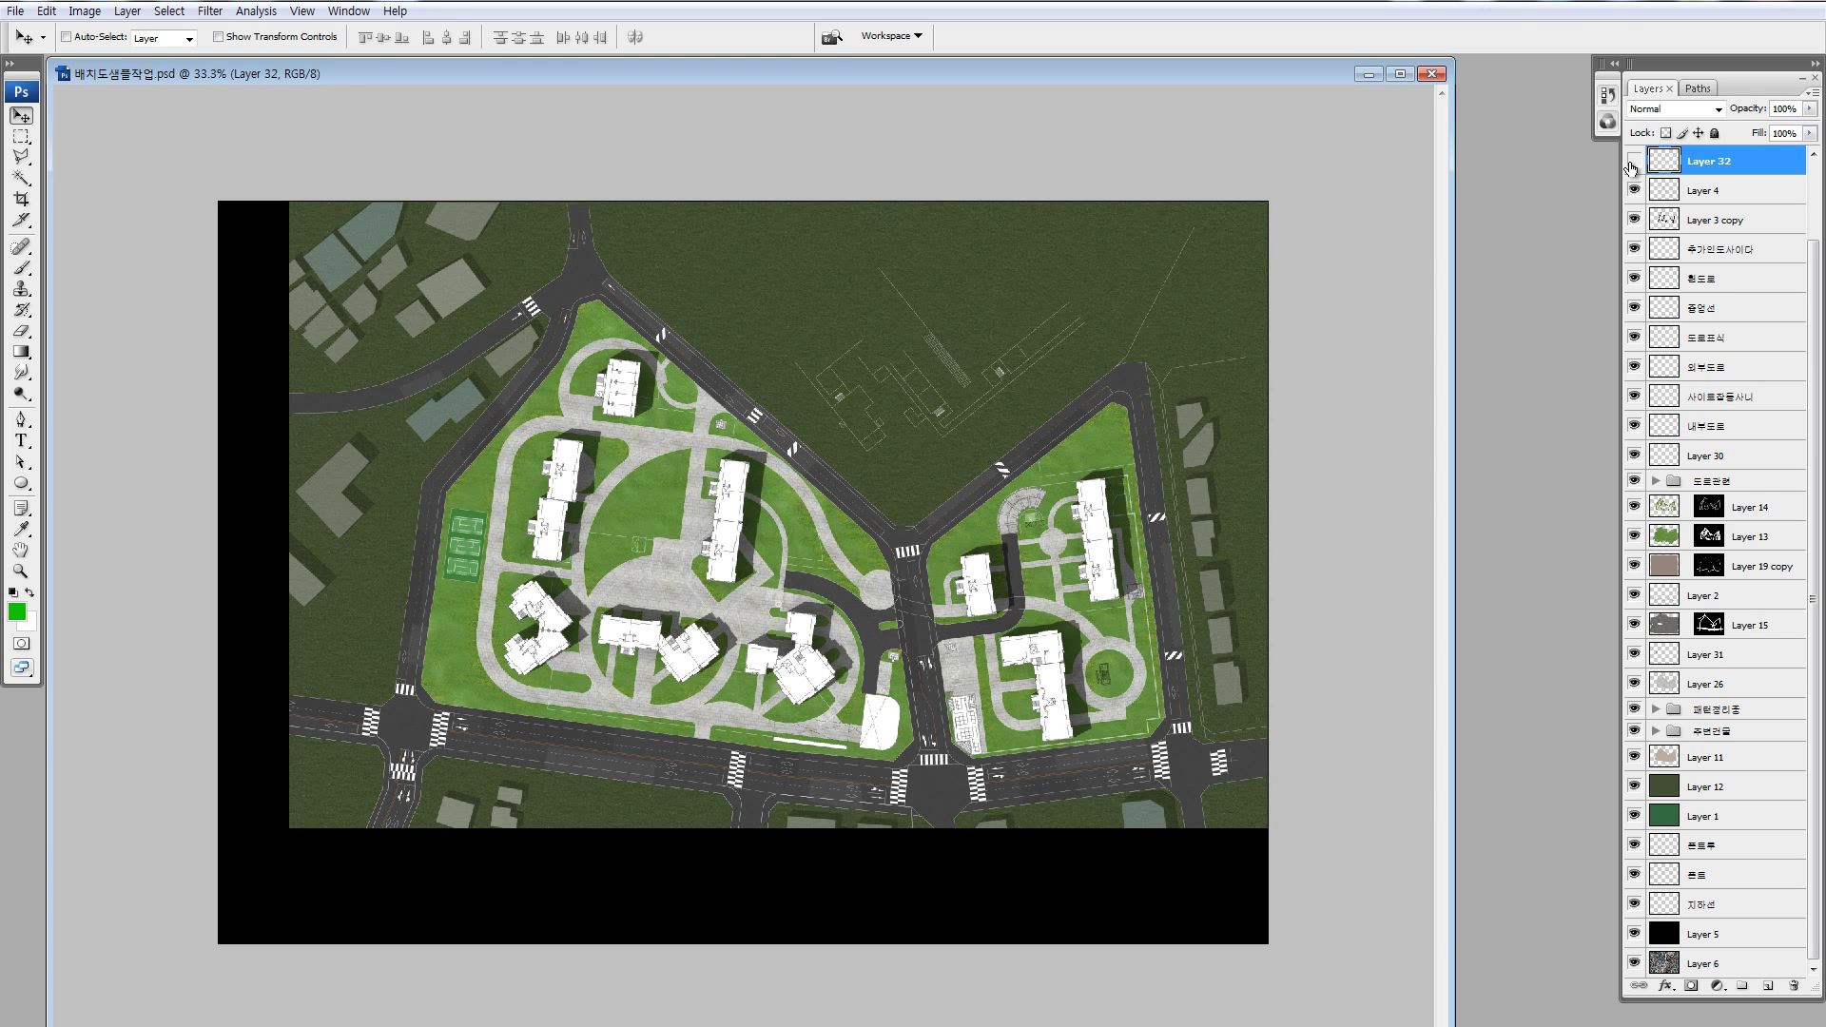
click(1633, 161)
click(1633, 161)
- Zoom in and outline the small building in the circular plaza
key(z)
drag(1065, 627, 1146, 714)
drag(742, 447, 940, 635)
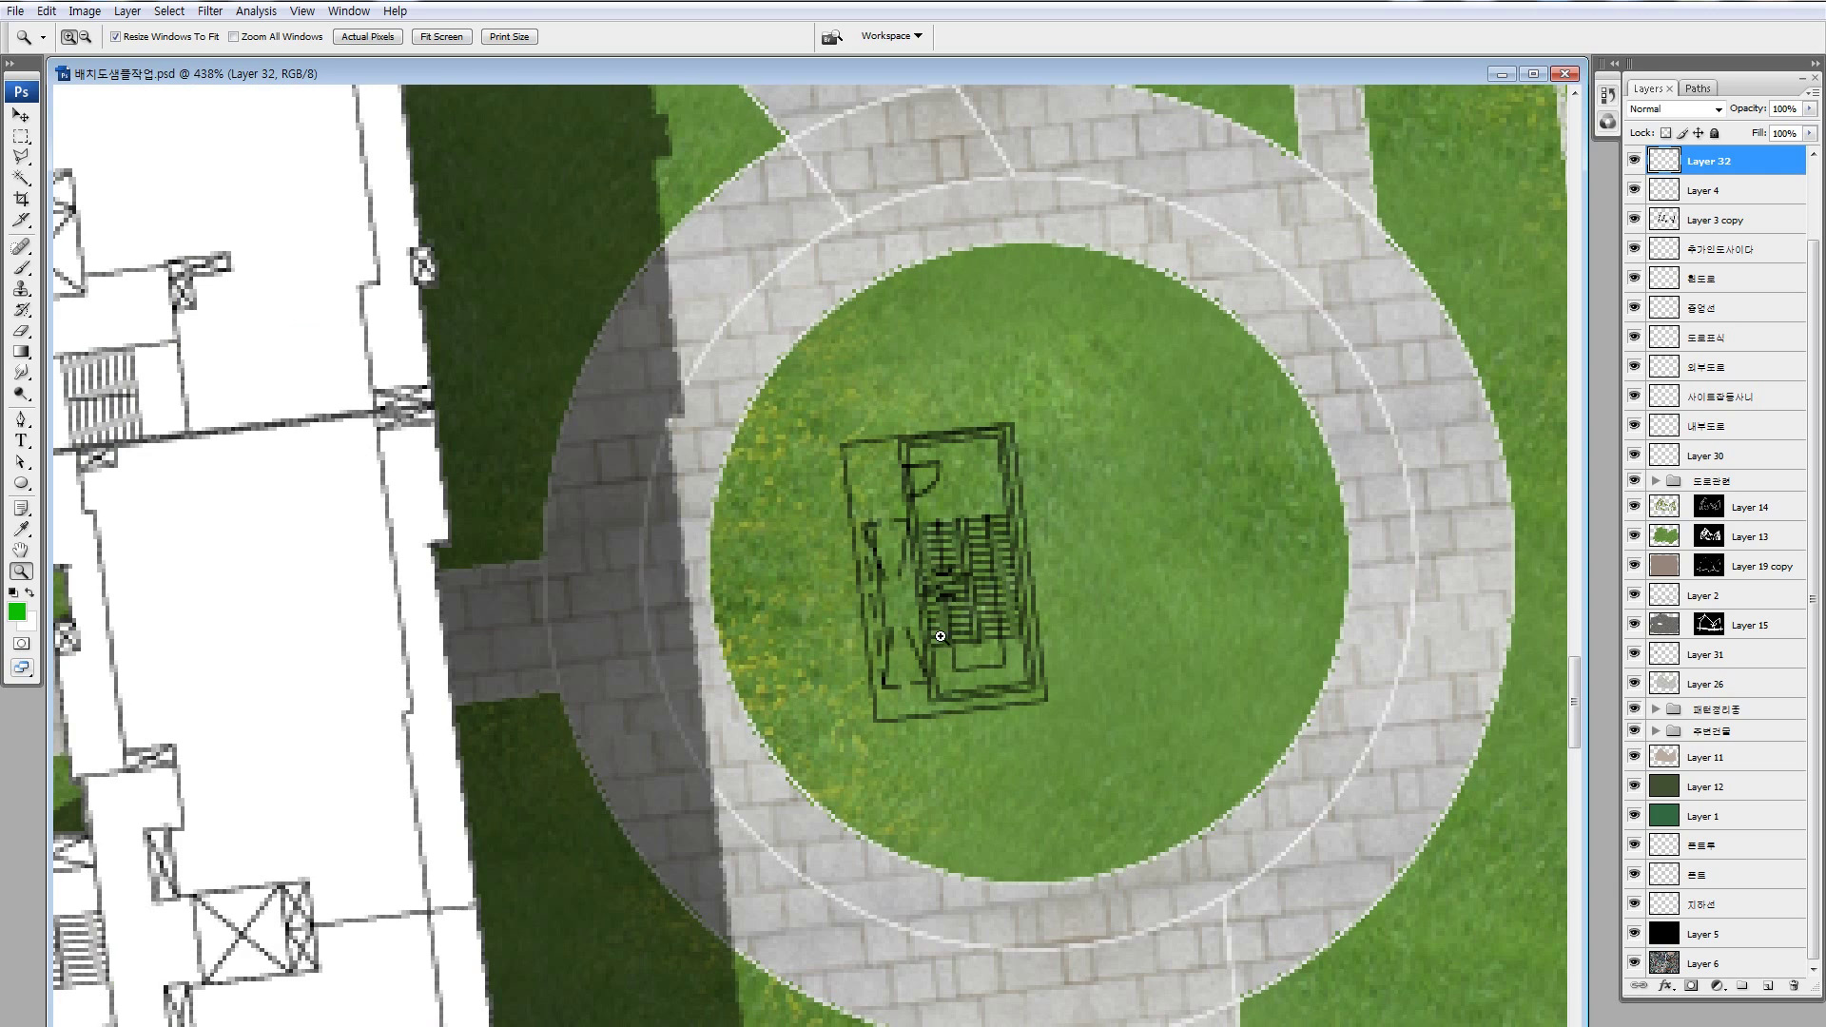
key(l)
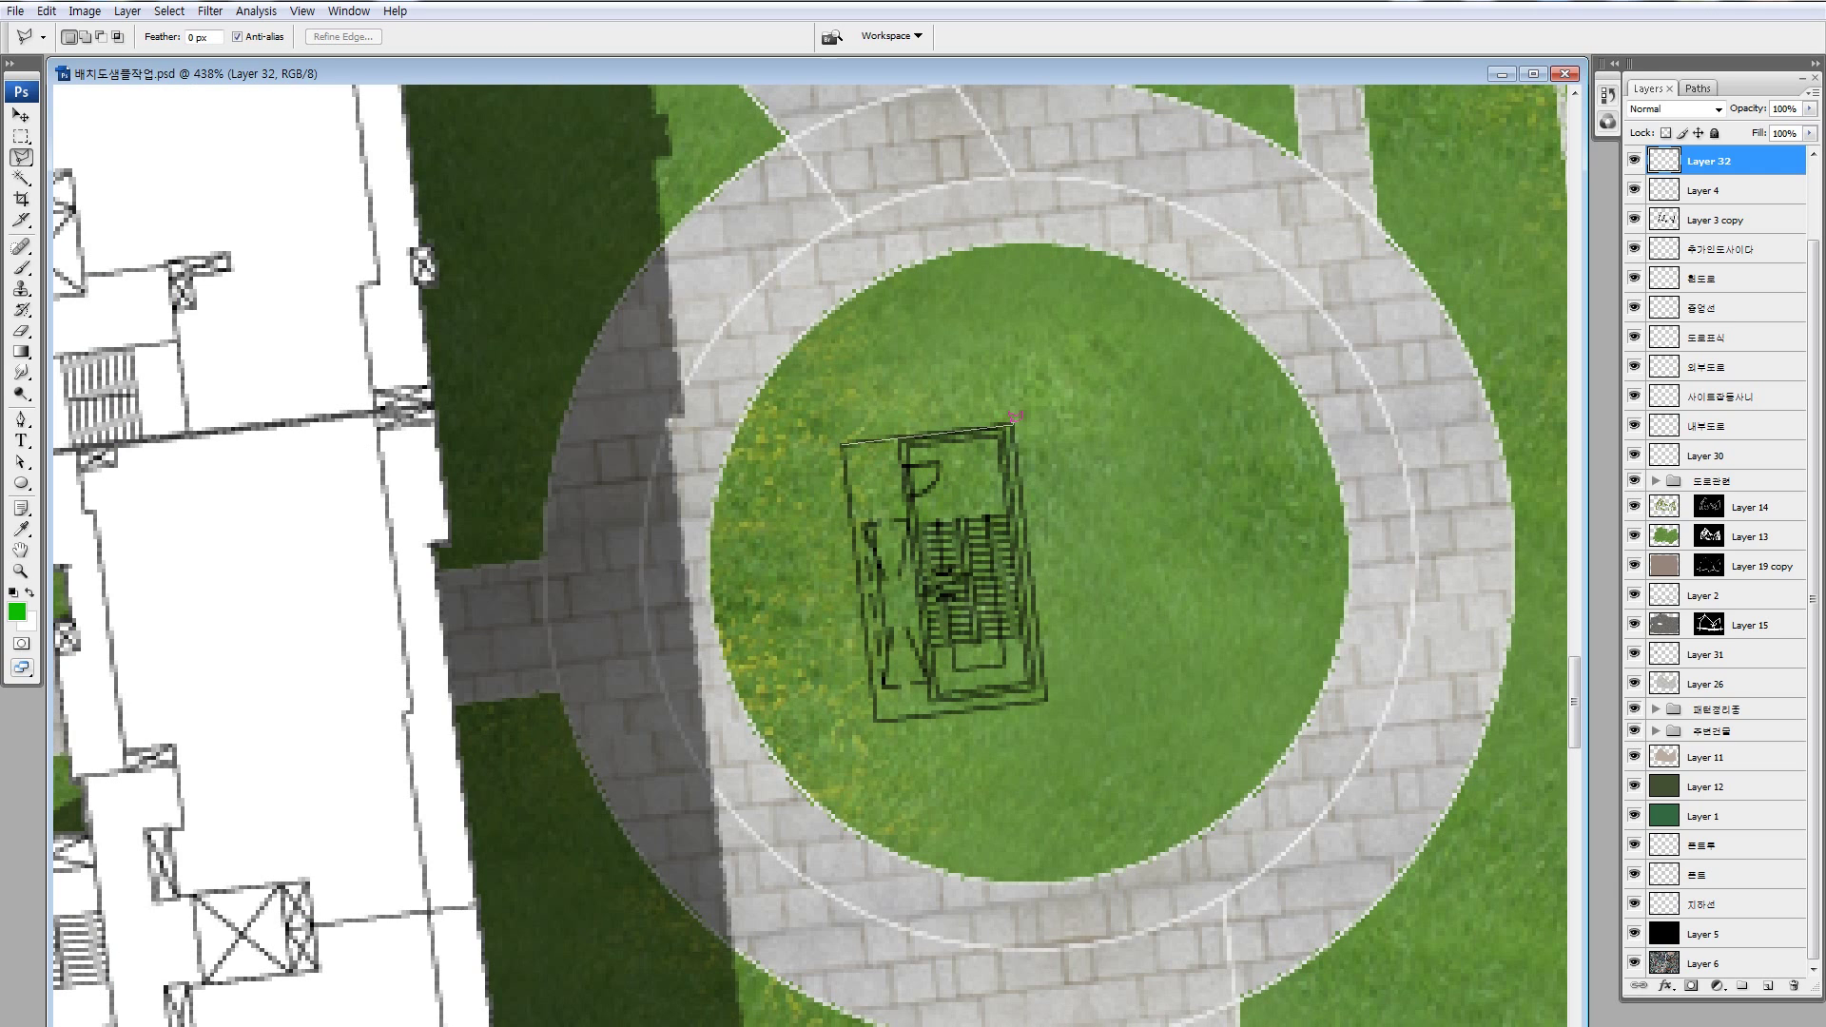
click(1013, 425)
click(841, 444)
- Fill the building white, deselect, and duplicate Layer 32 with the copy at 50% opacity
key(ctrl+BackSpace)
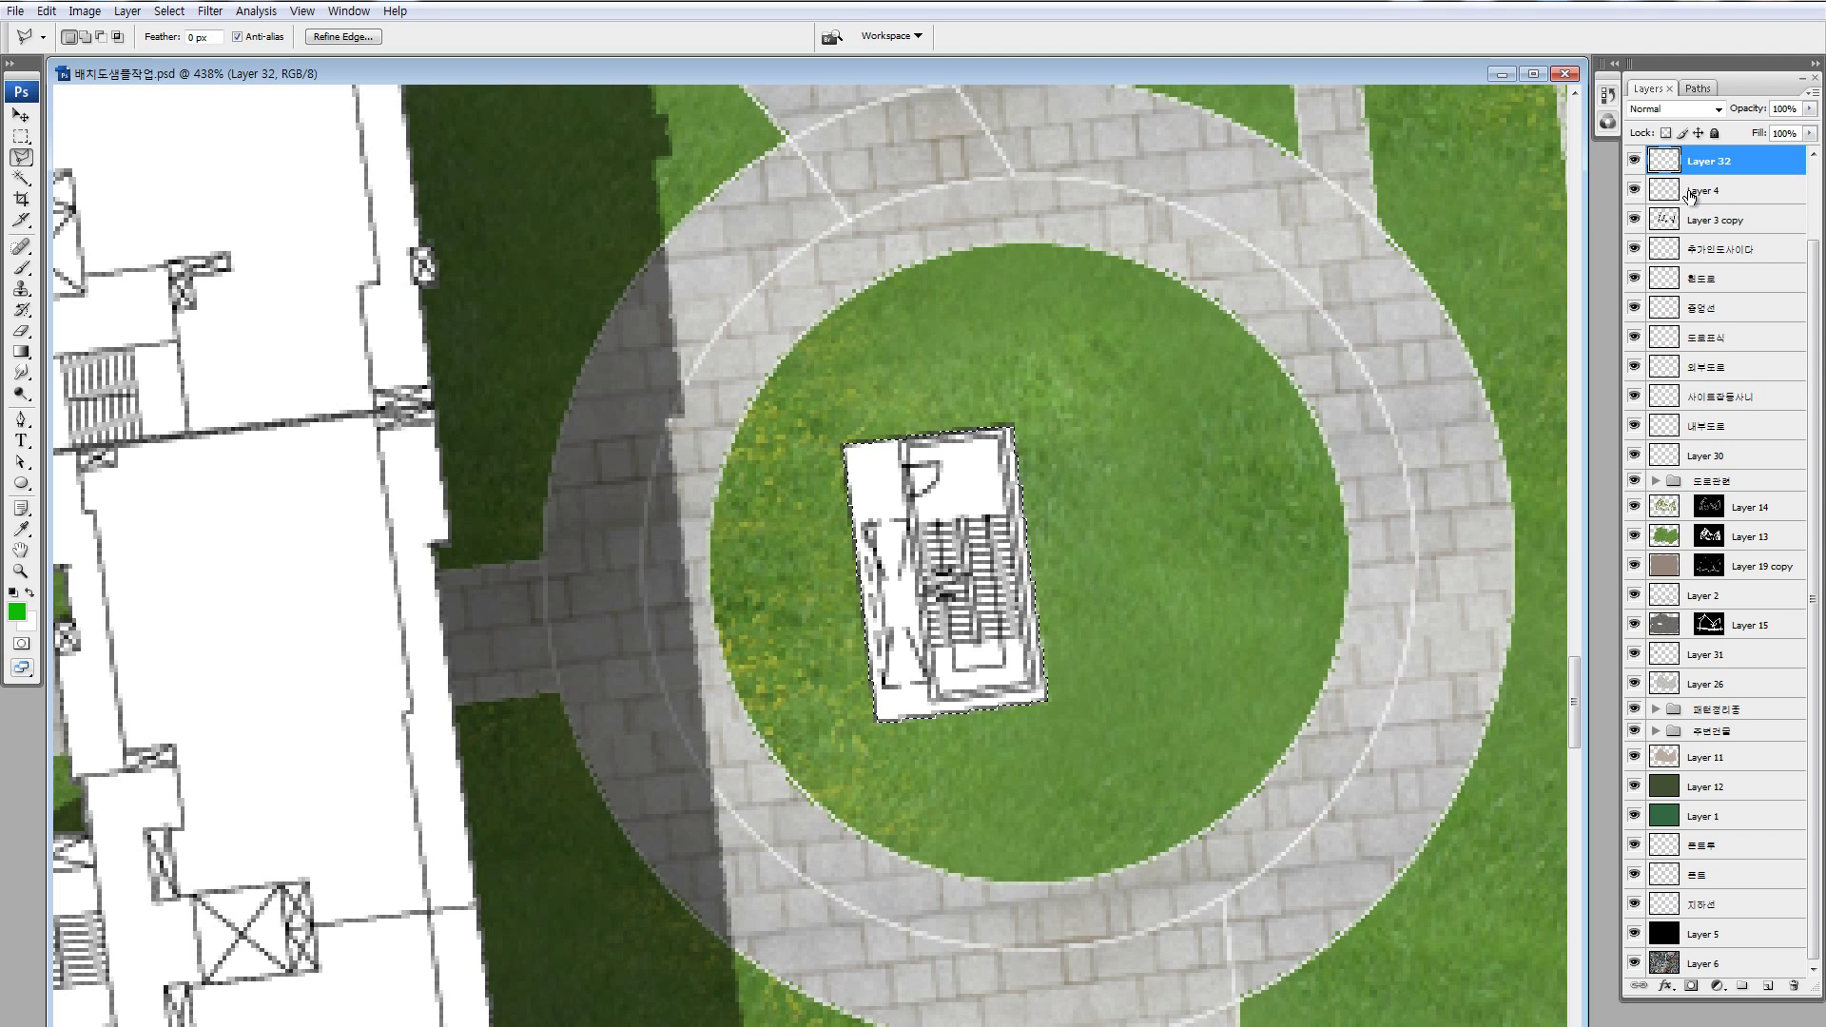
key(ctrl+d)
alt+drag(1689, 195, 1689, 195)
key(5)
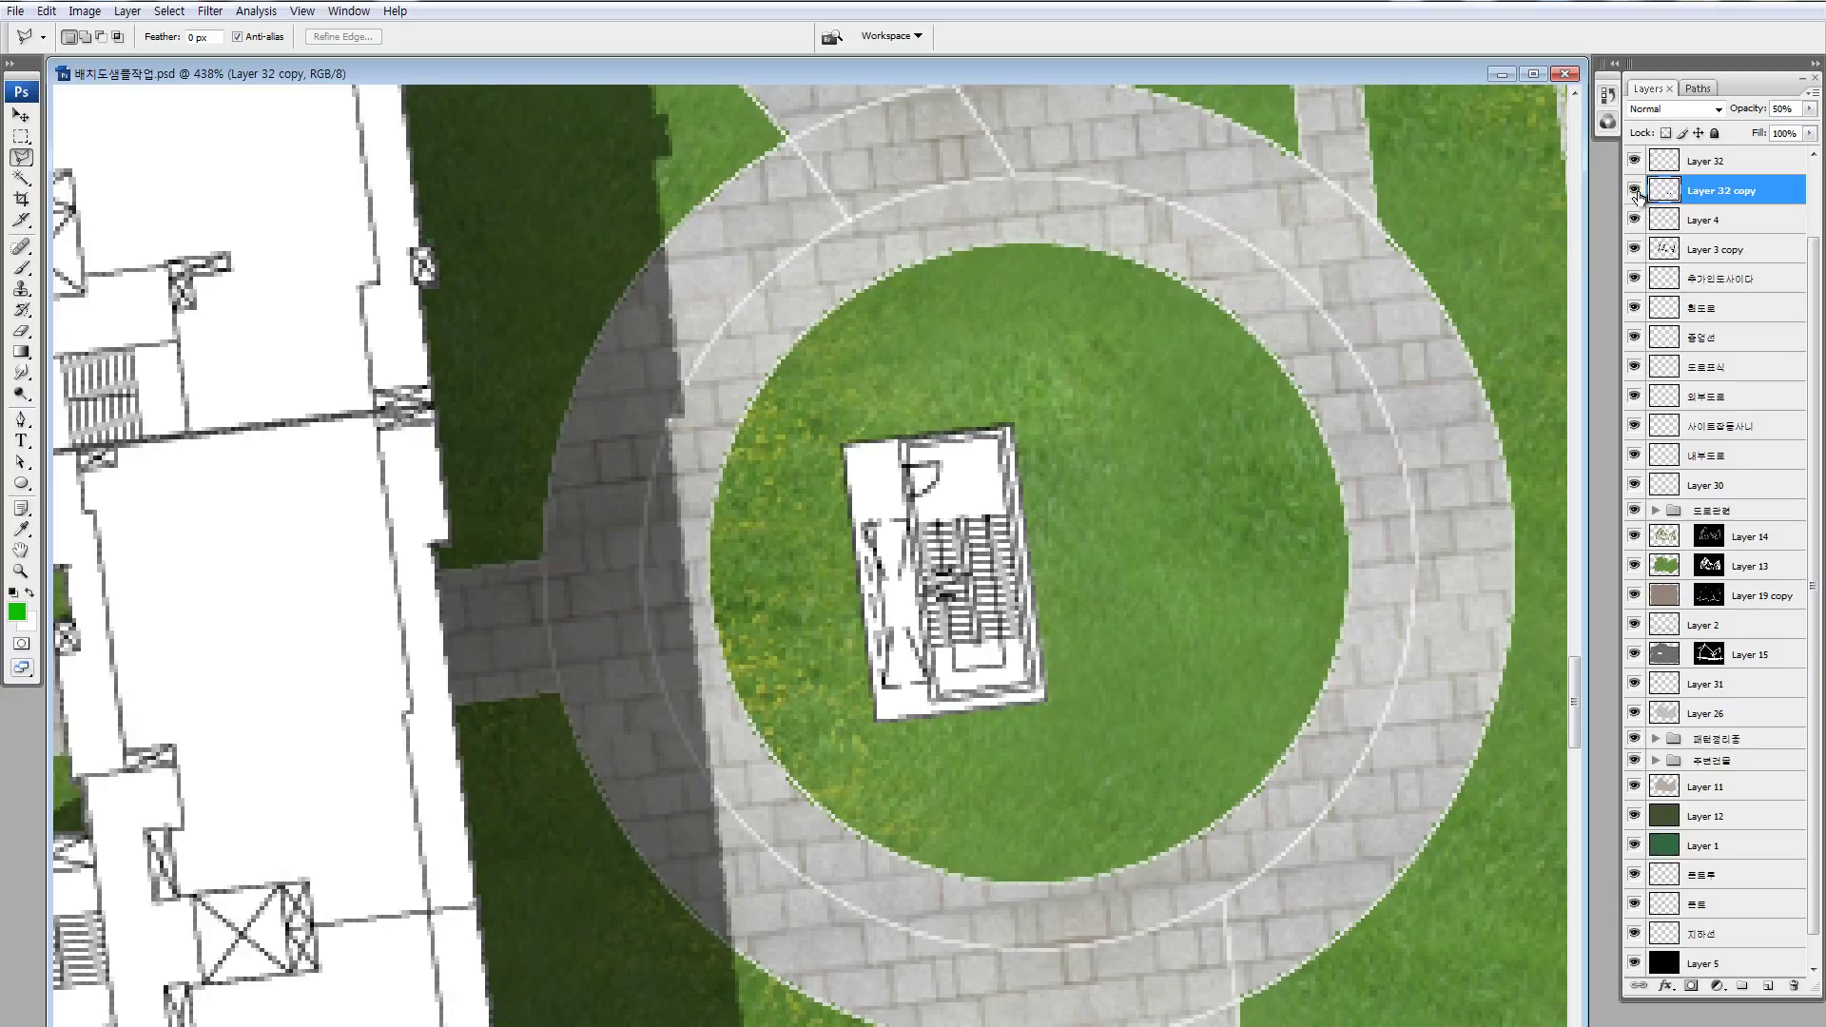
scroll(1638, 199, up, 2)
scroll(1638, 205, up, 1)
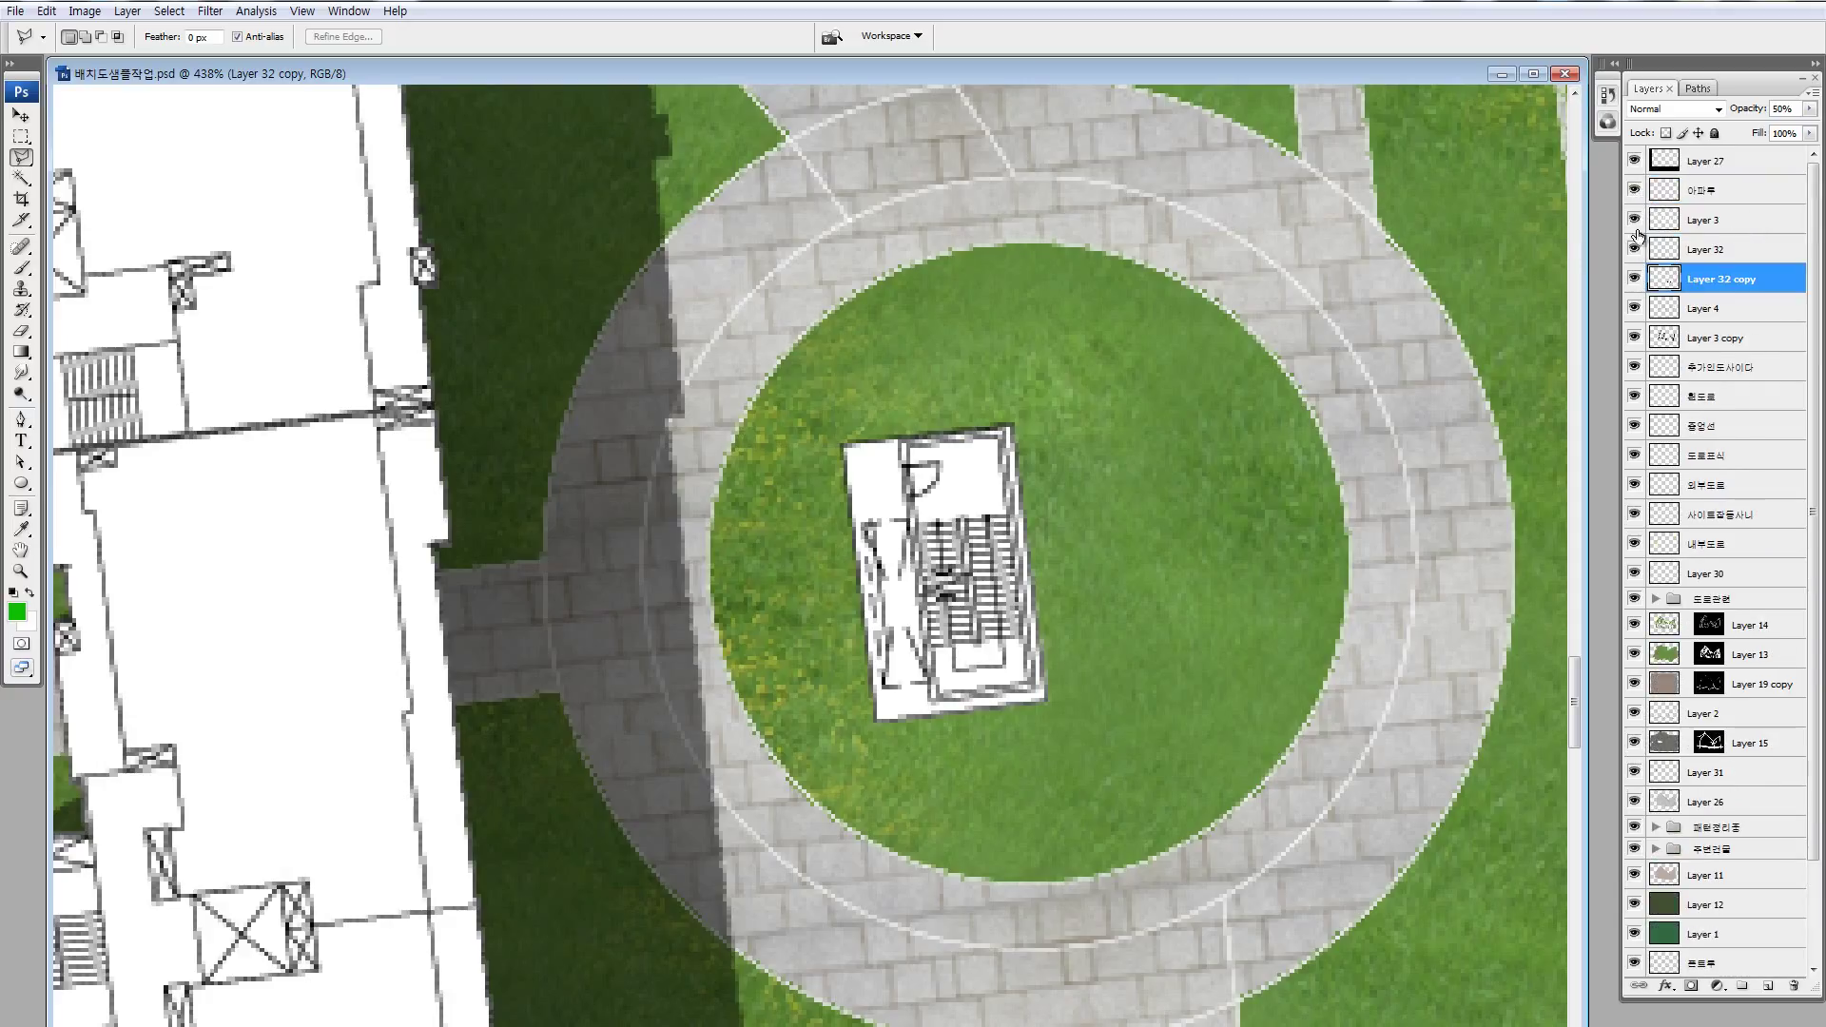
click(1635, 197)
key(ctrl+minus)
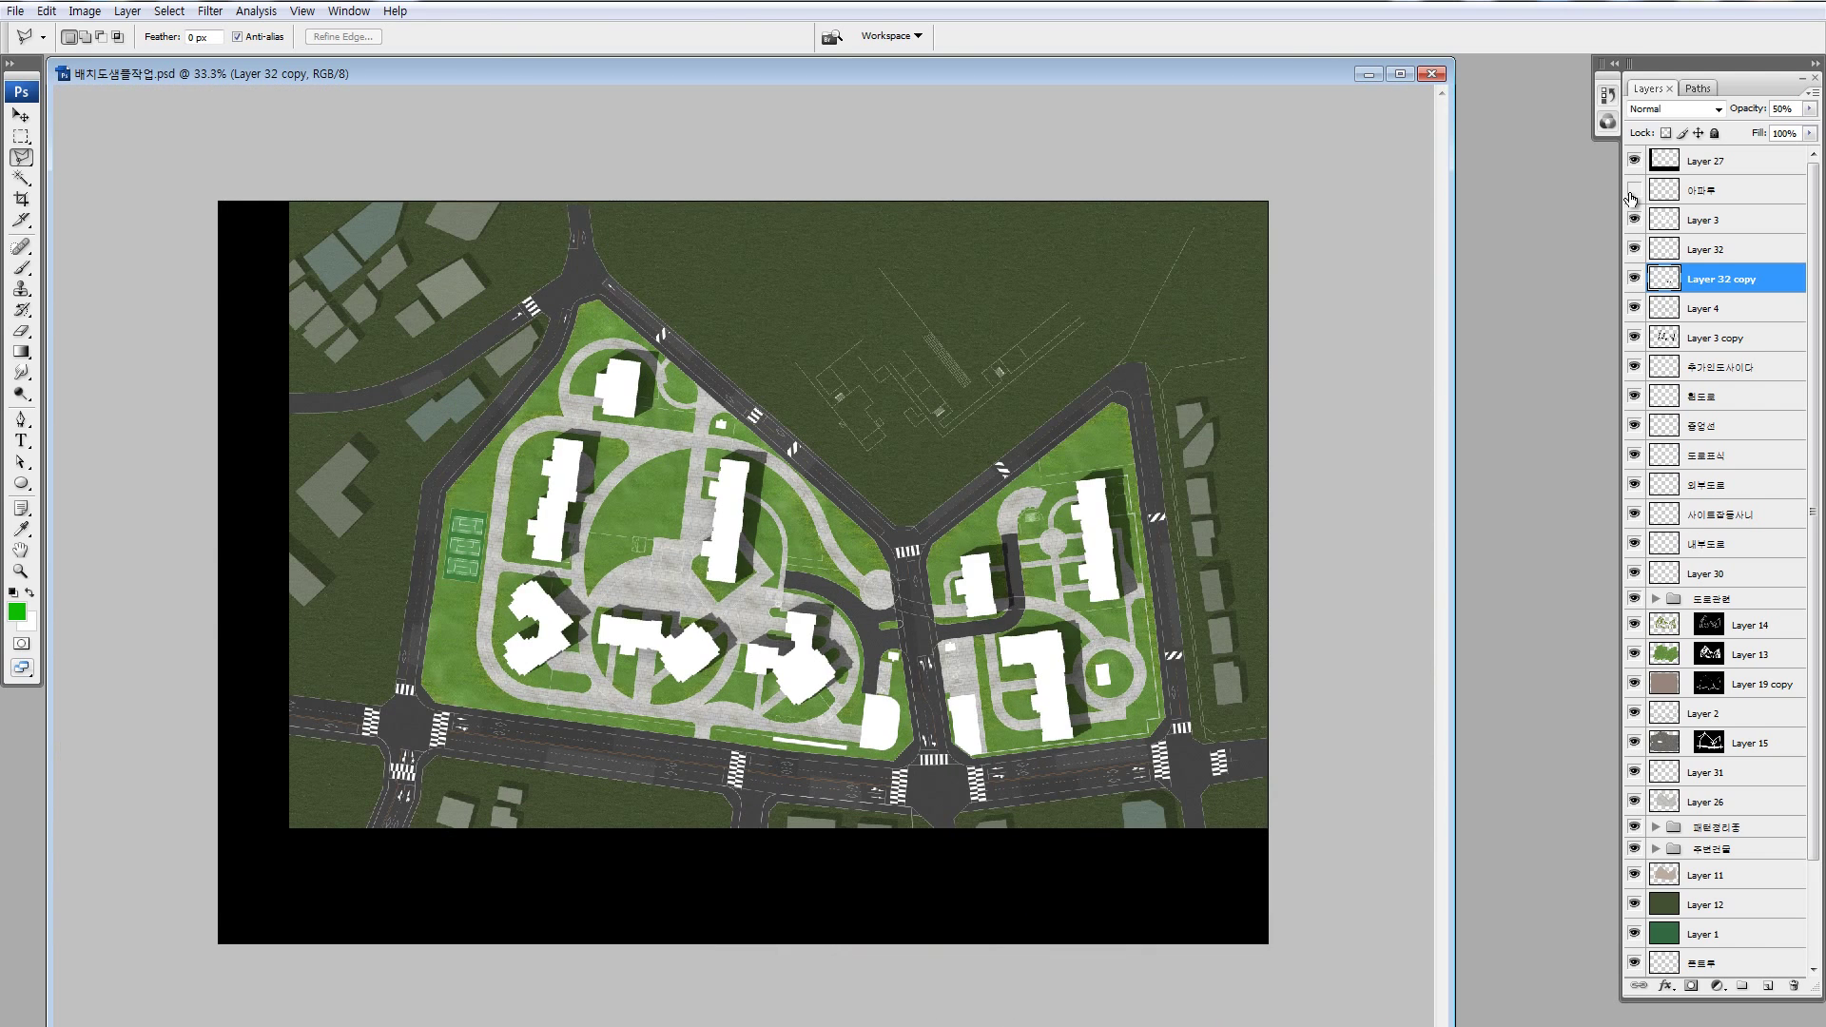
click(1634, 190)
click(1634, 220)
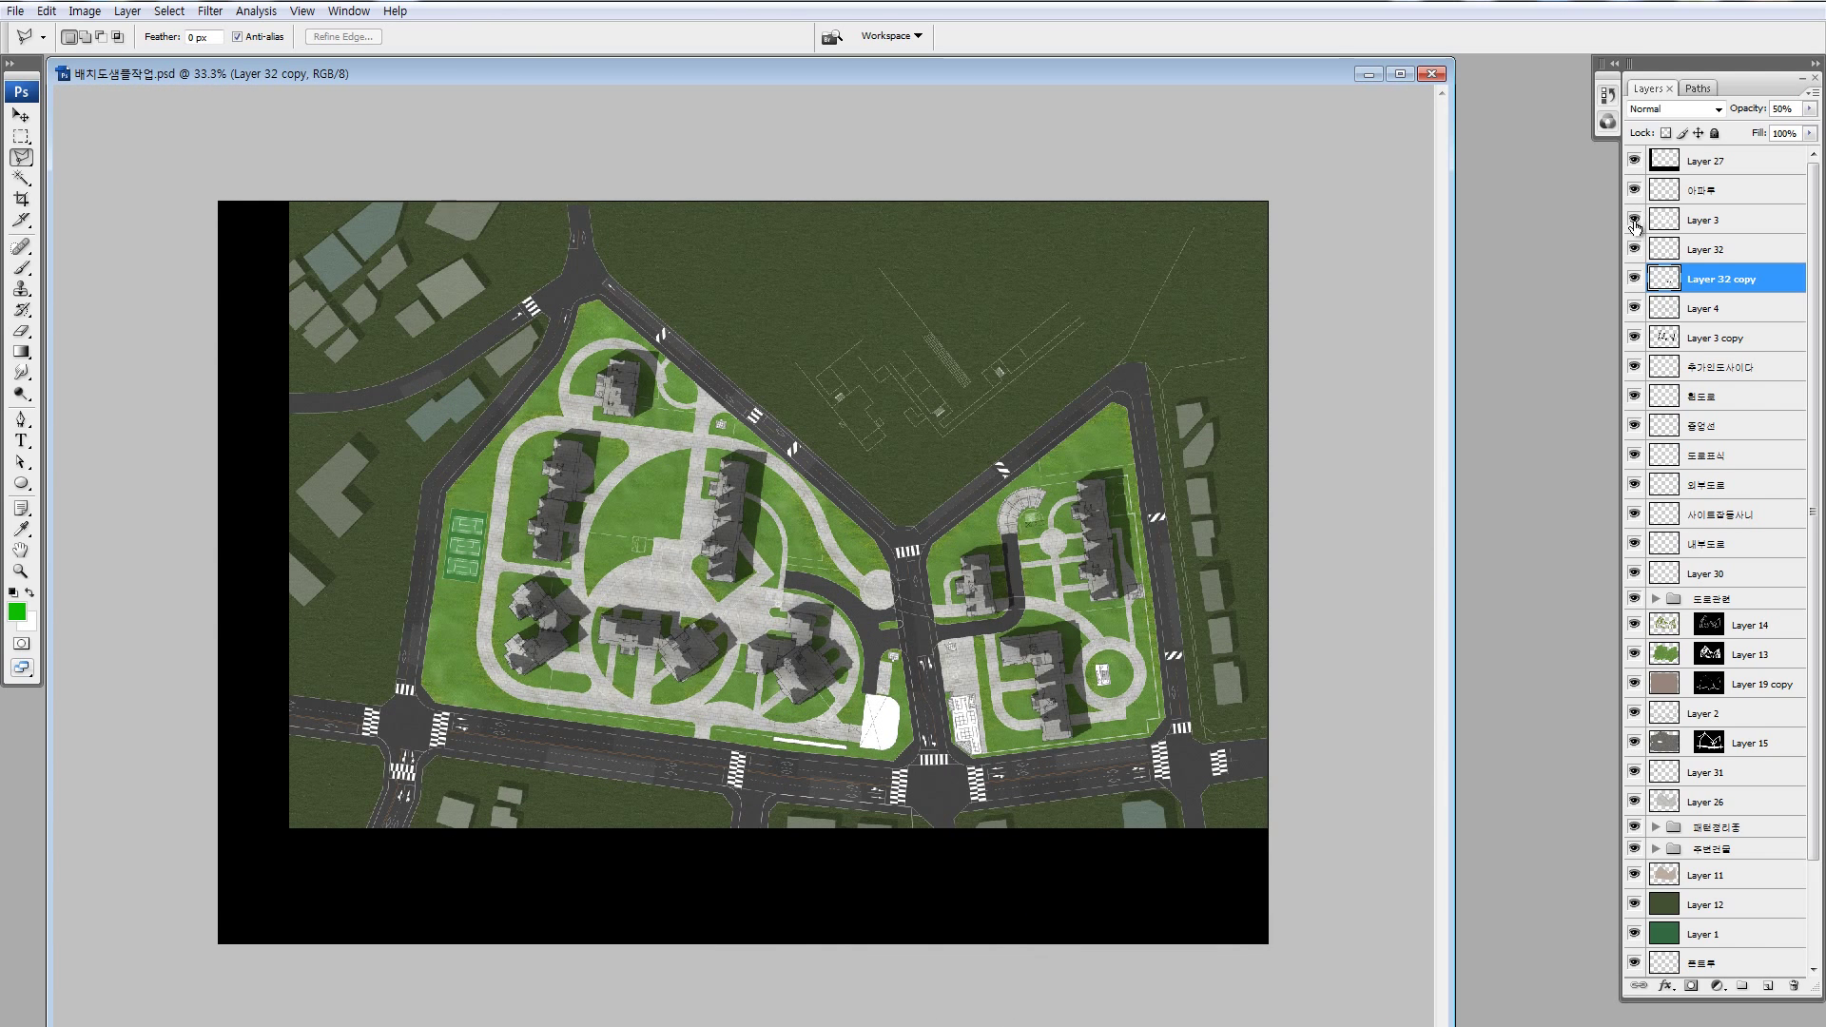
click(1635, 249)
click(1634, 250)
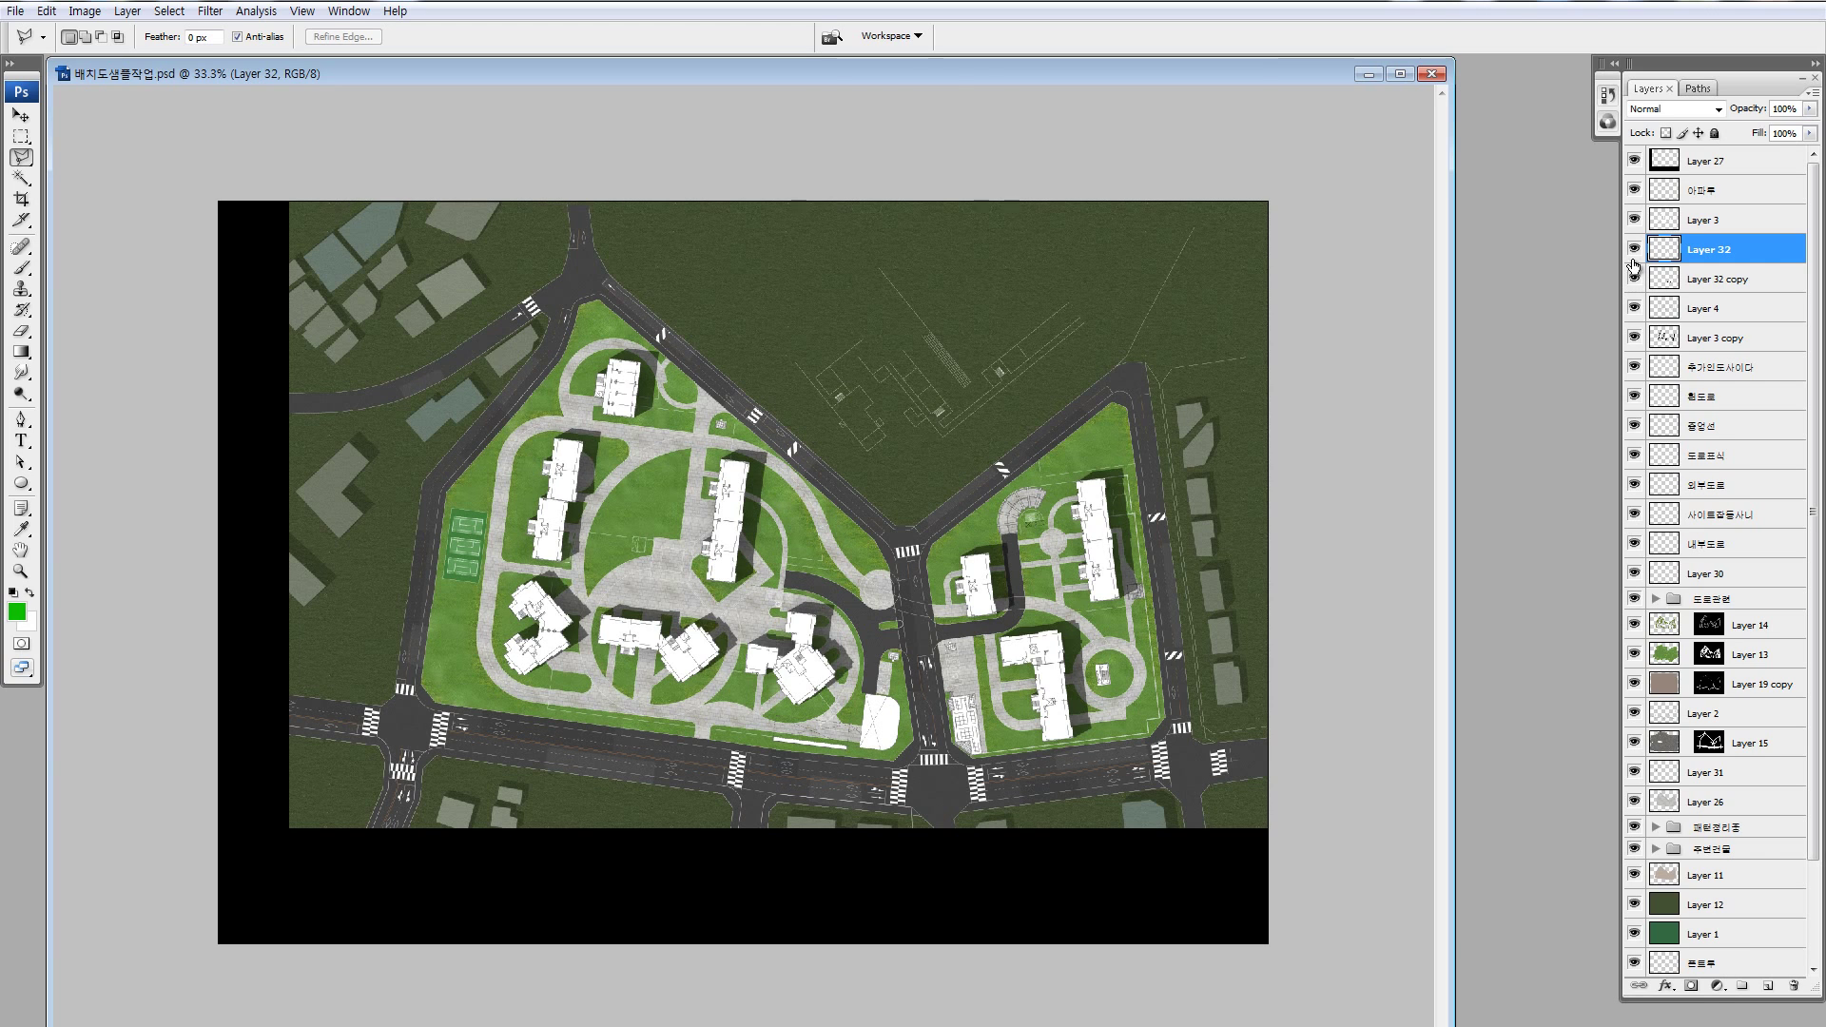
alt+click(1634, 251)
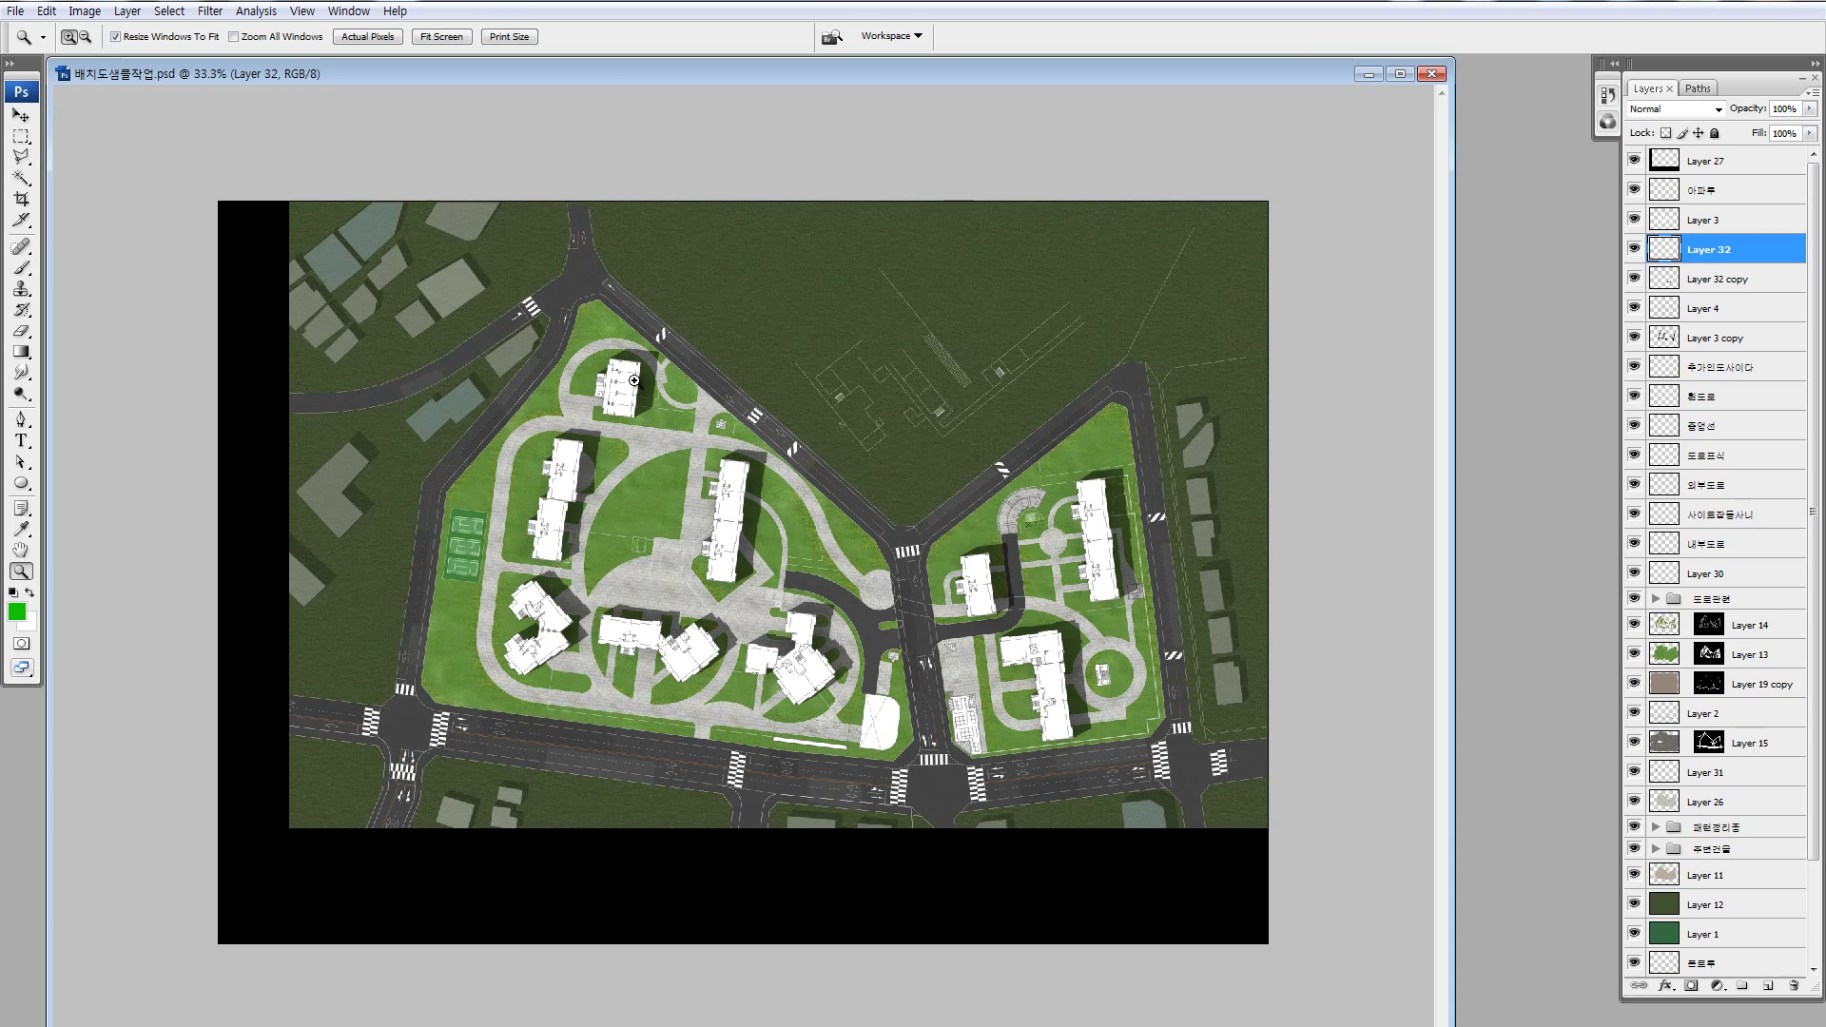
drag(637, 382, 811, 500)
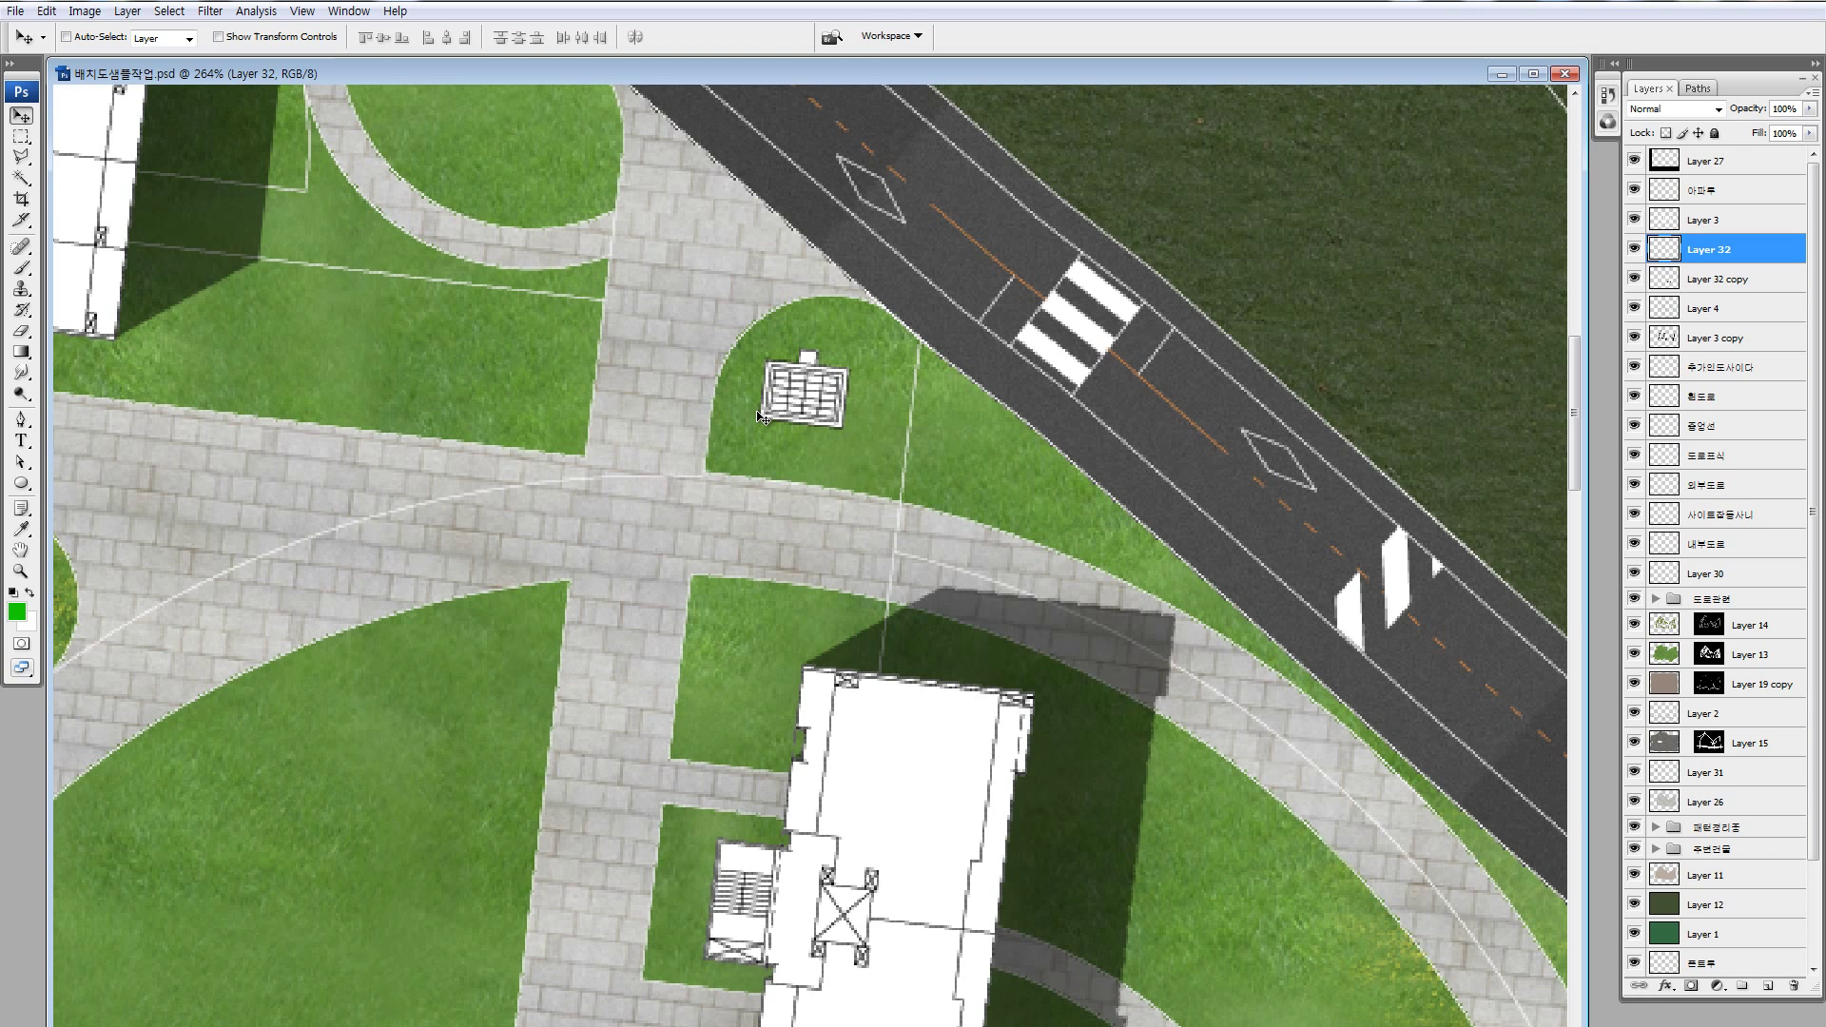
- Create Layer 32 copy 2 at 50% opacity and inspect its shadow behind the lawn grate
key(ctrl+j)
key(5)
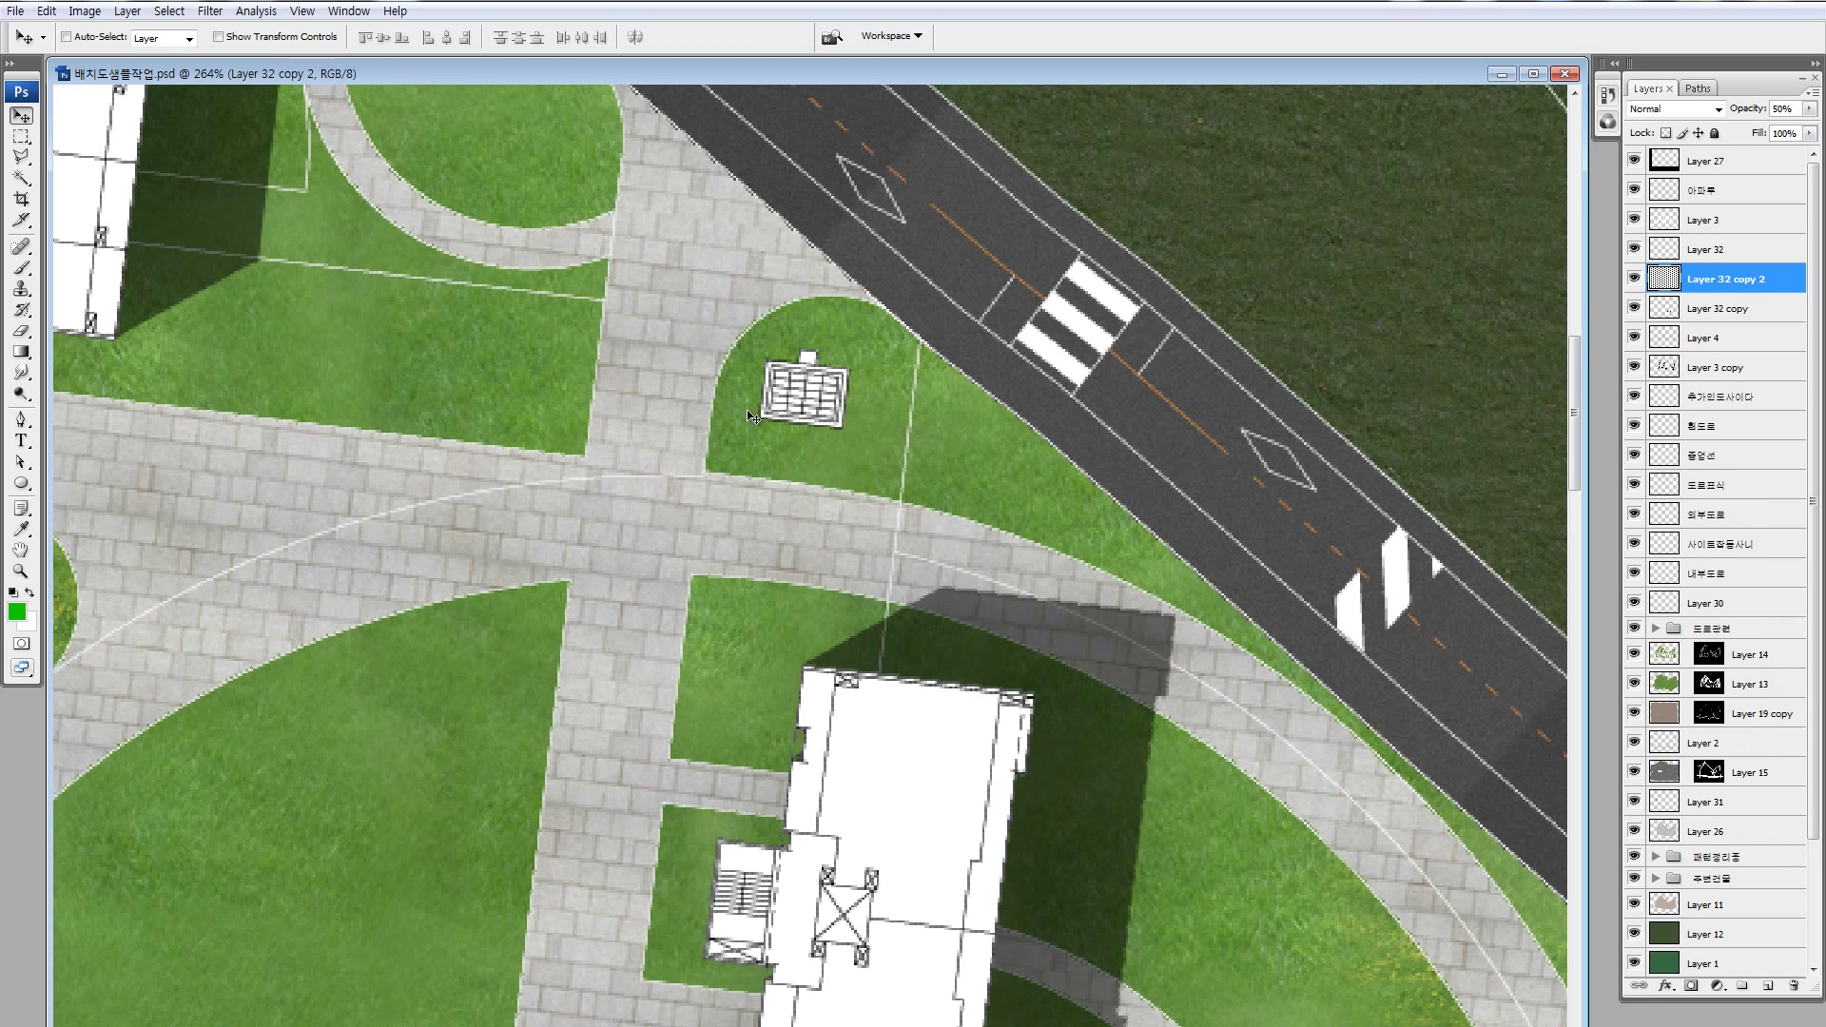
alt+click(1634, 278)
key(z)
drag(1118, 749, 1116, 744)
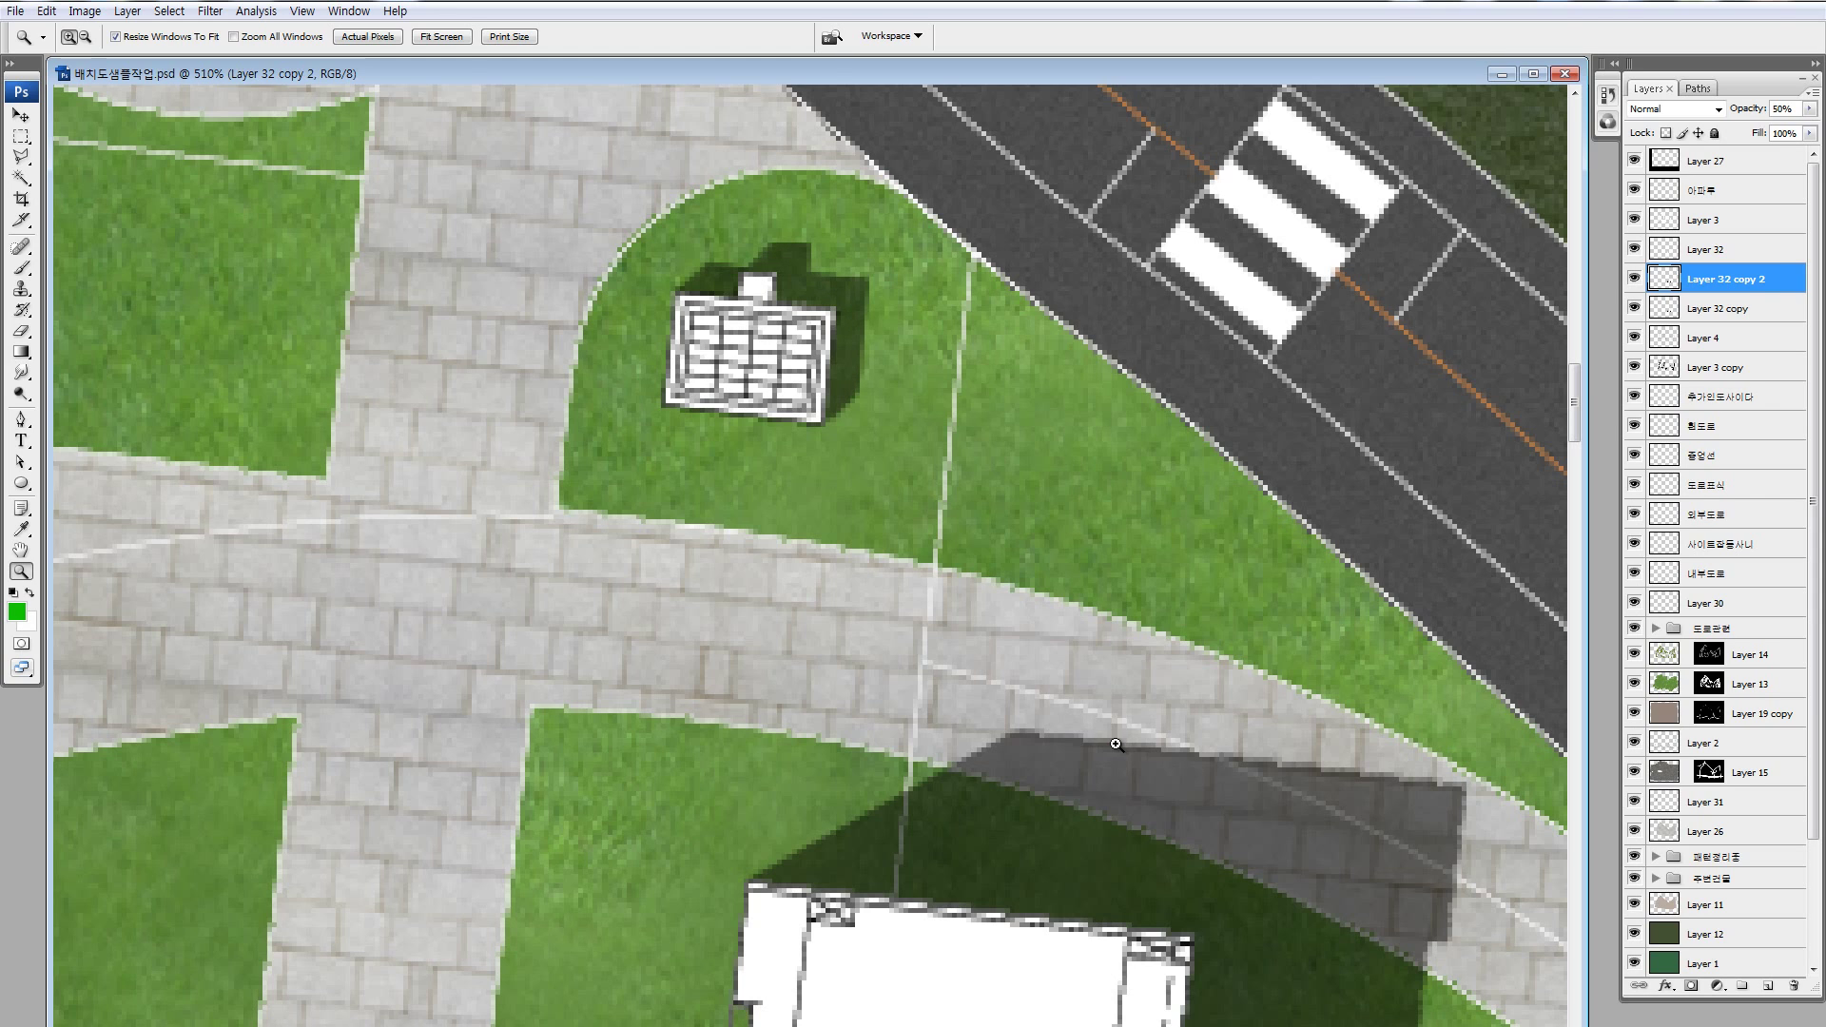
key(ctrl+0)
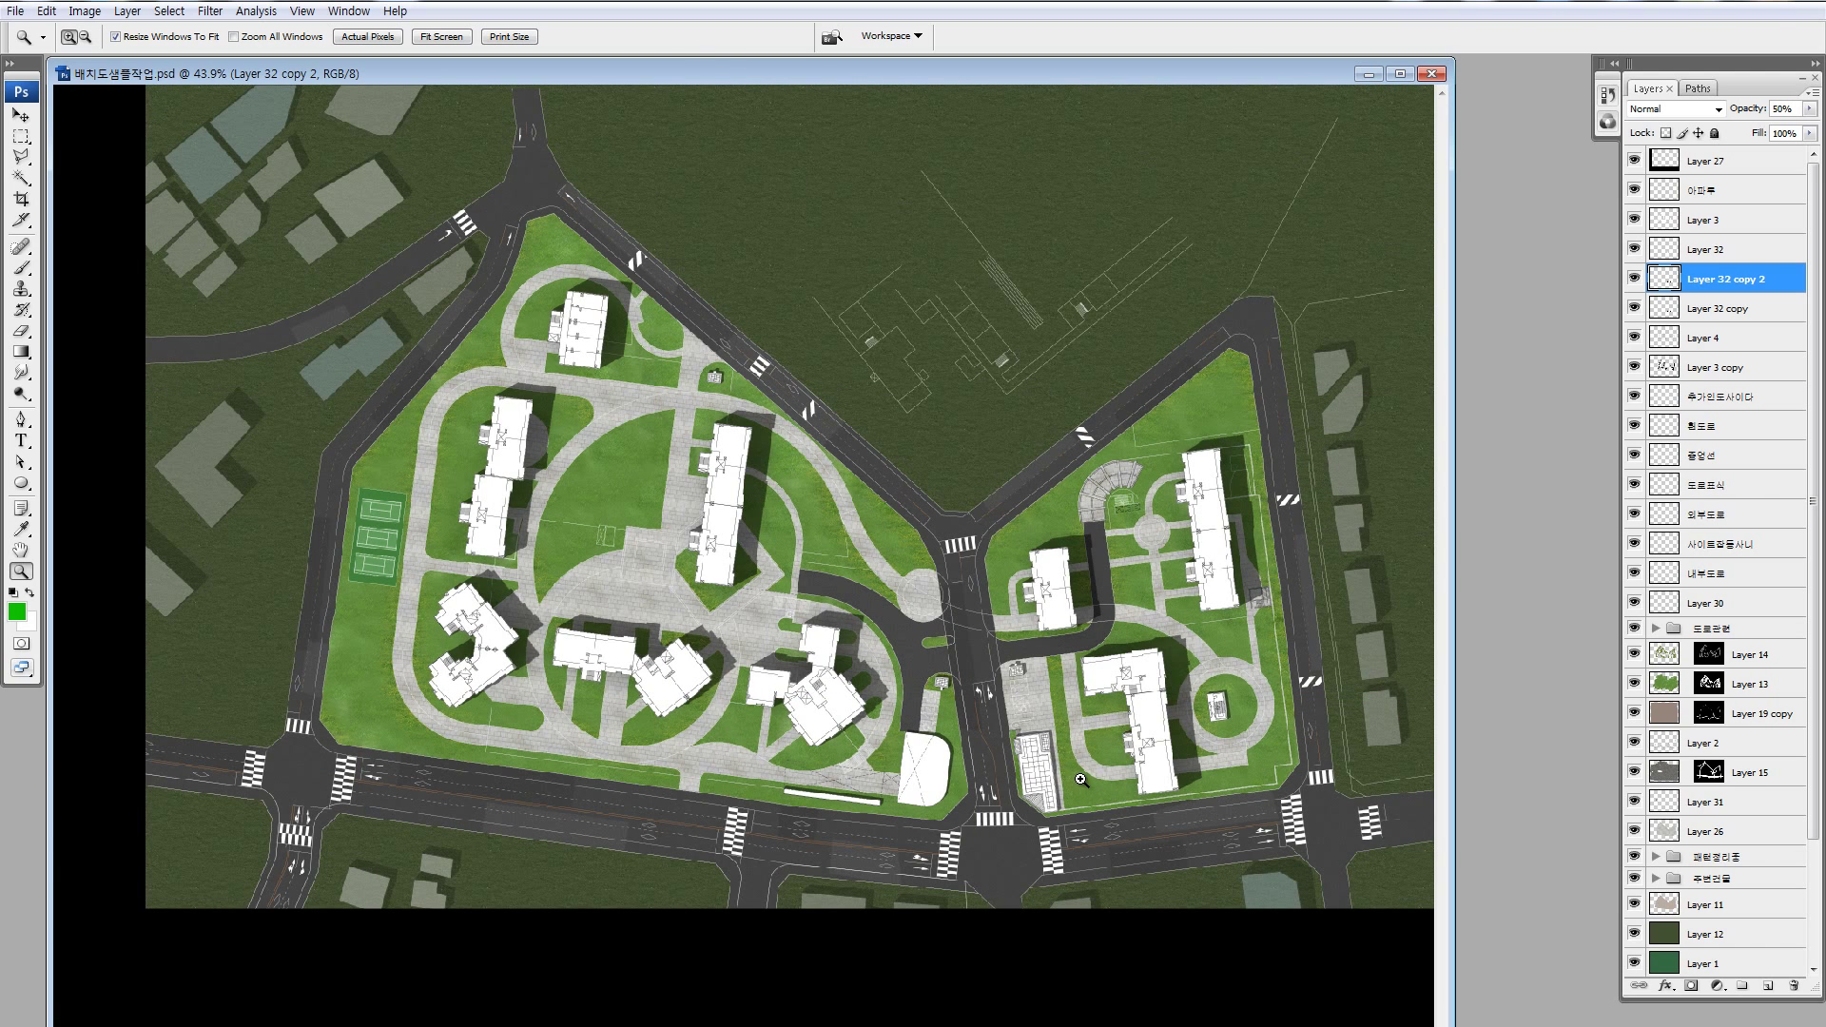
- Trace a polygonal-lasso shadow outline around the narrow building by the central intersection
drag(1075, 854, 989, 818)
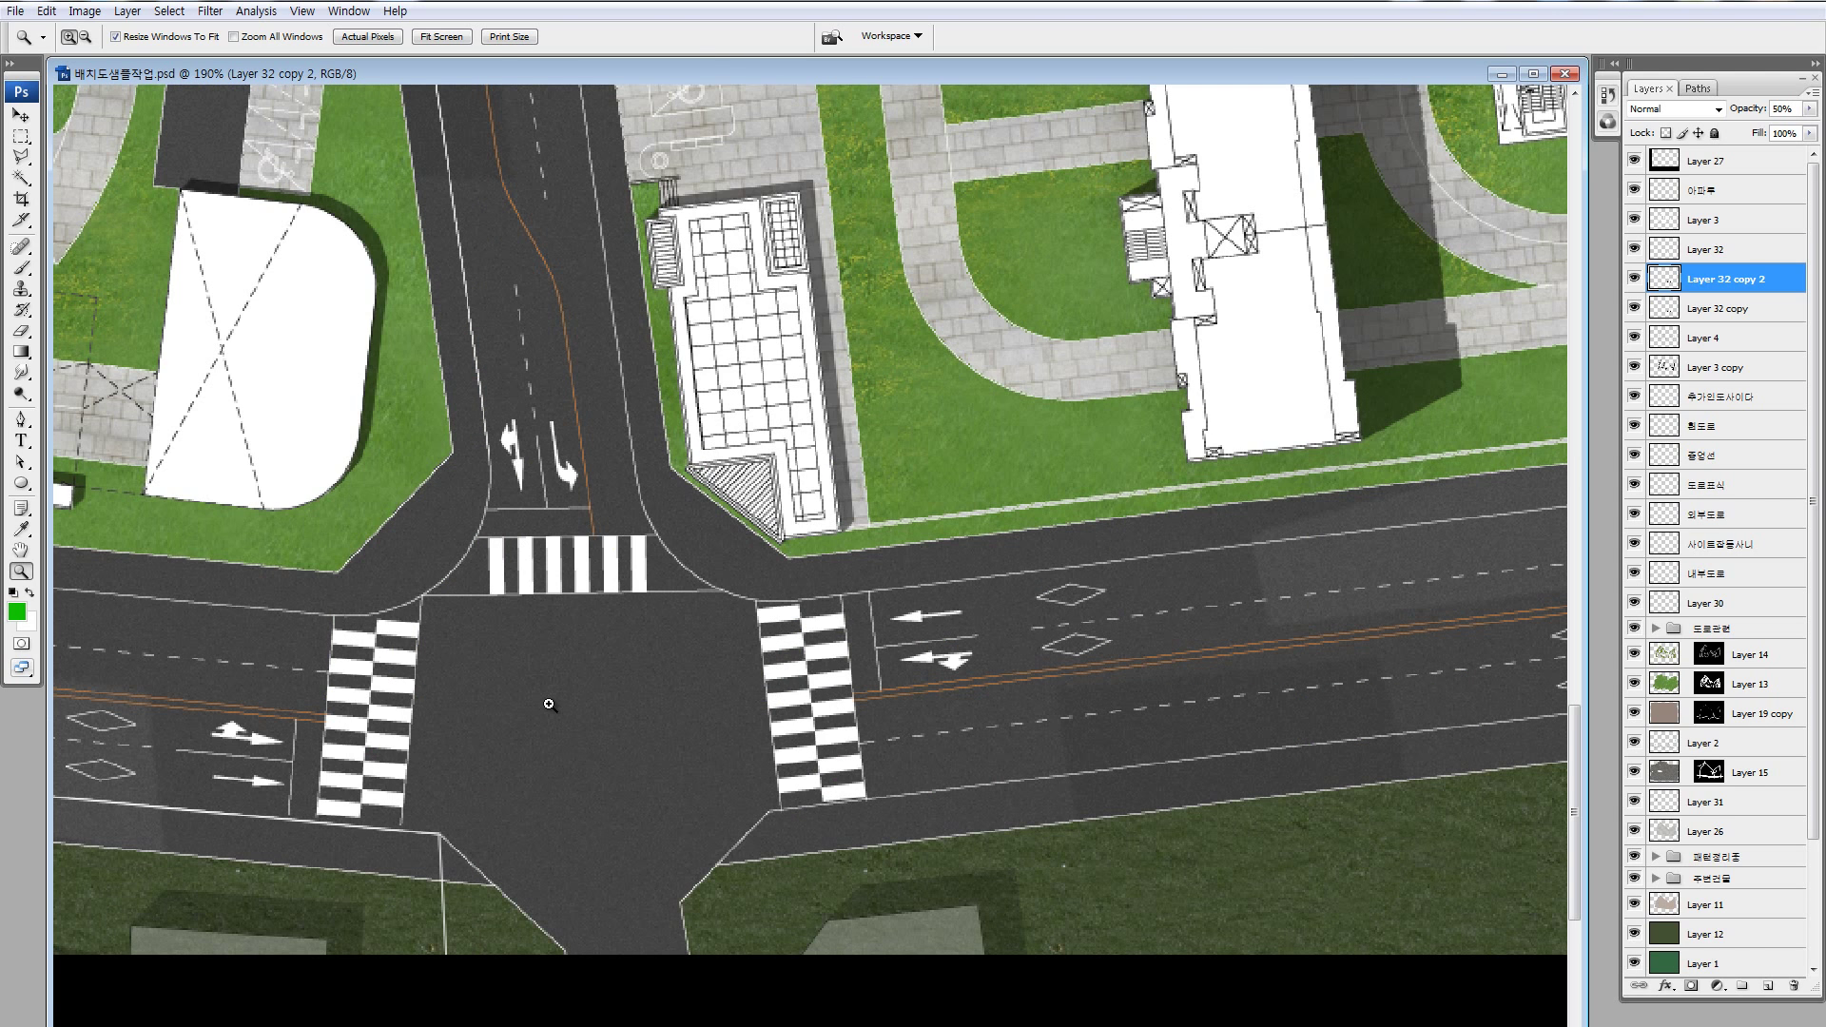
key(l)
drag(334, 222, 388, 343)
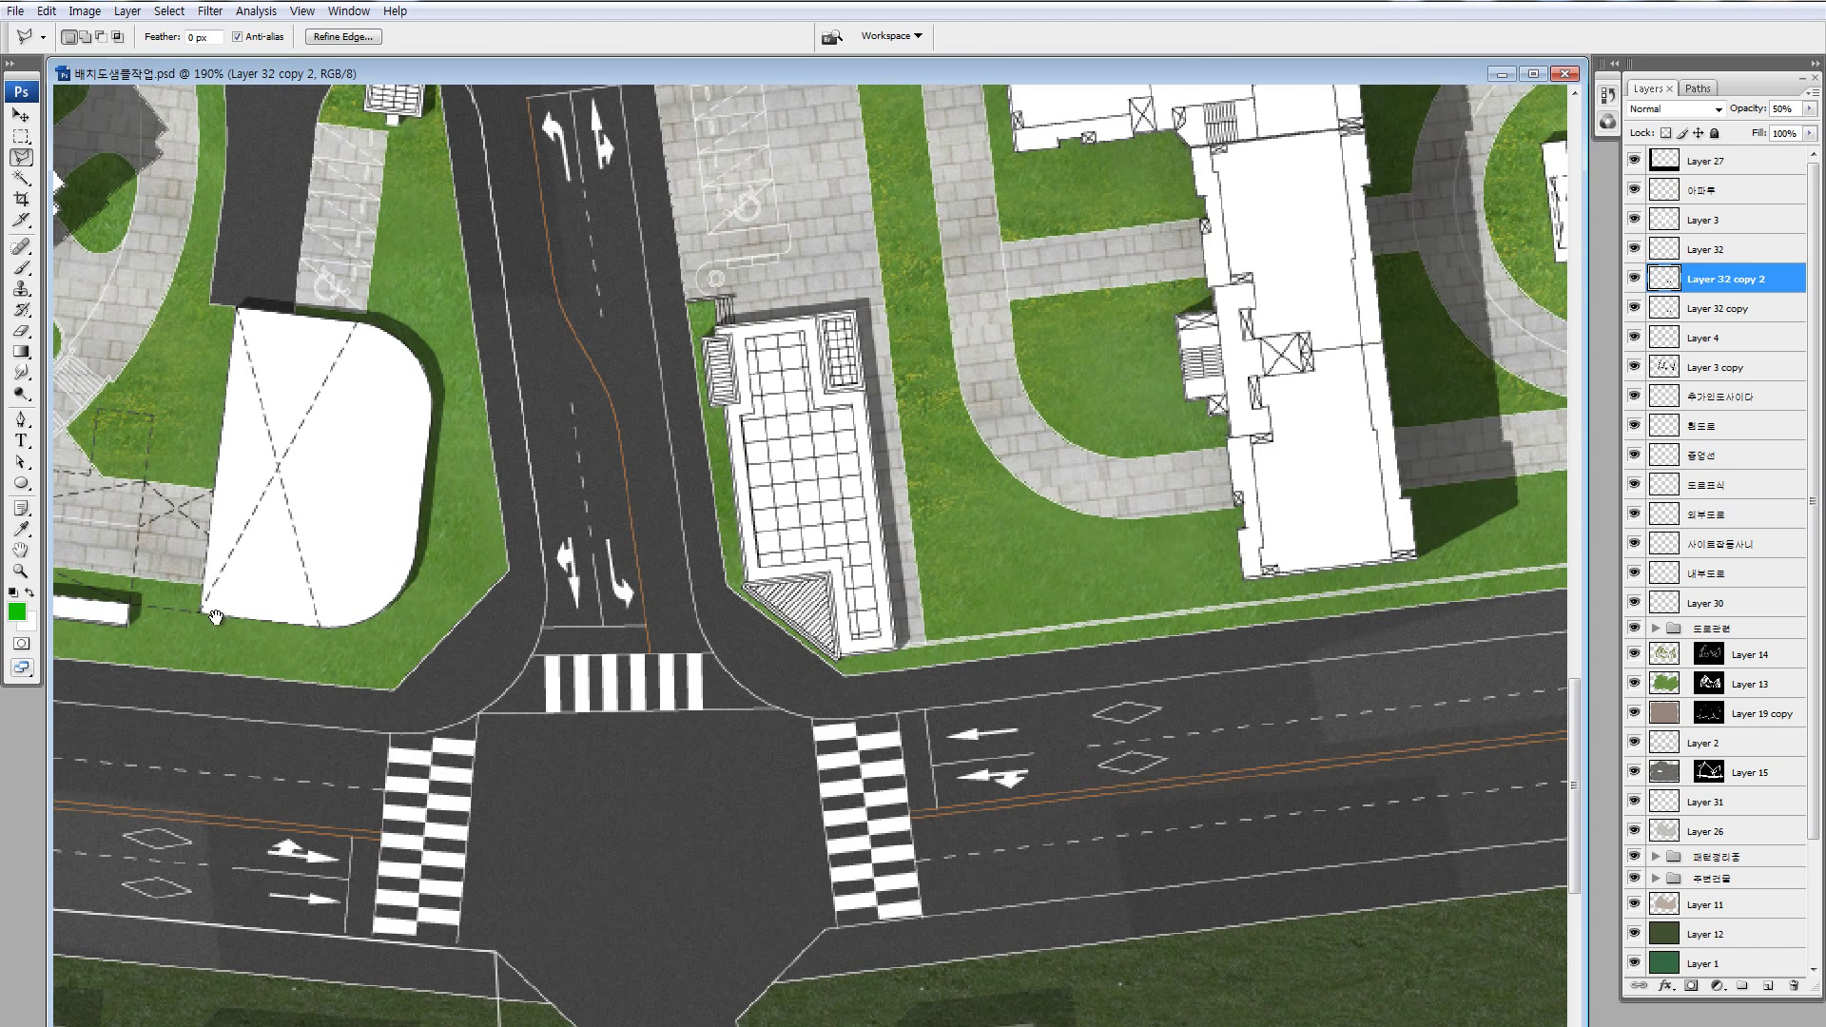
drag(195, 611, 447, 622)
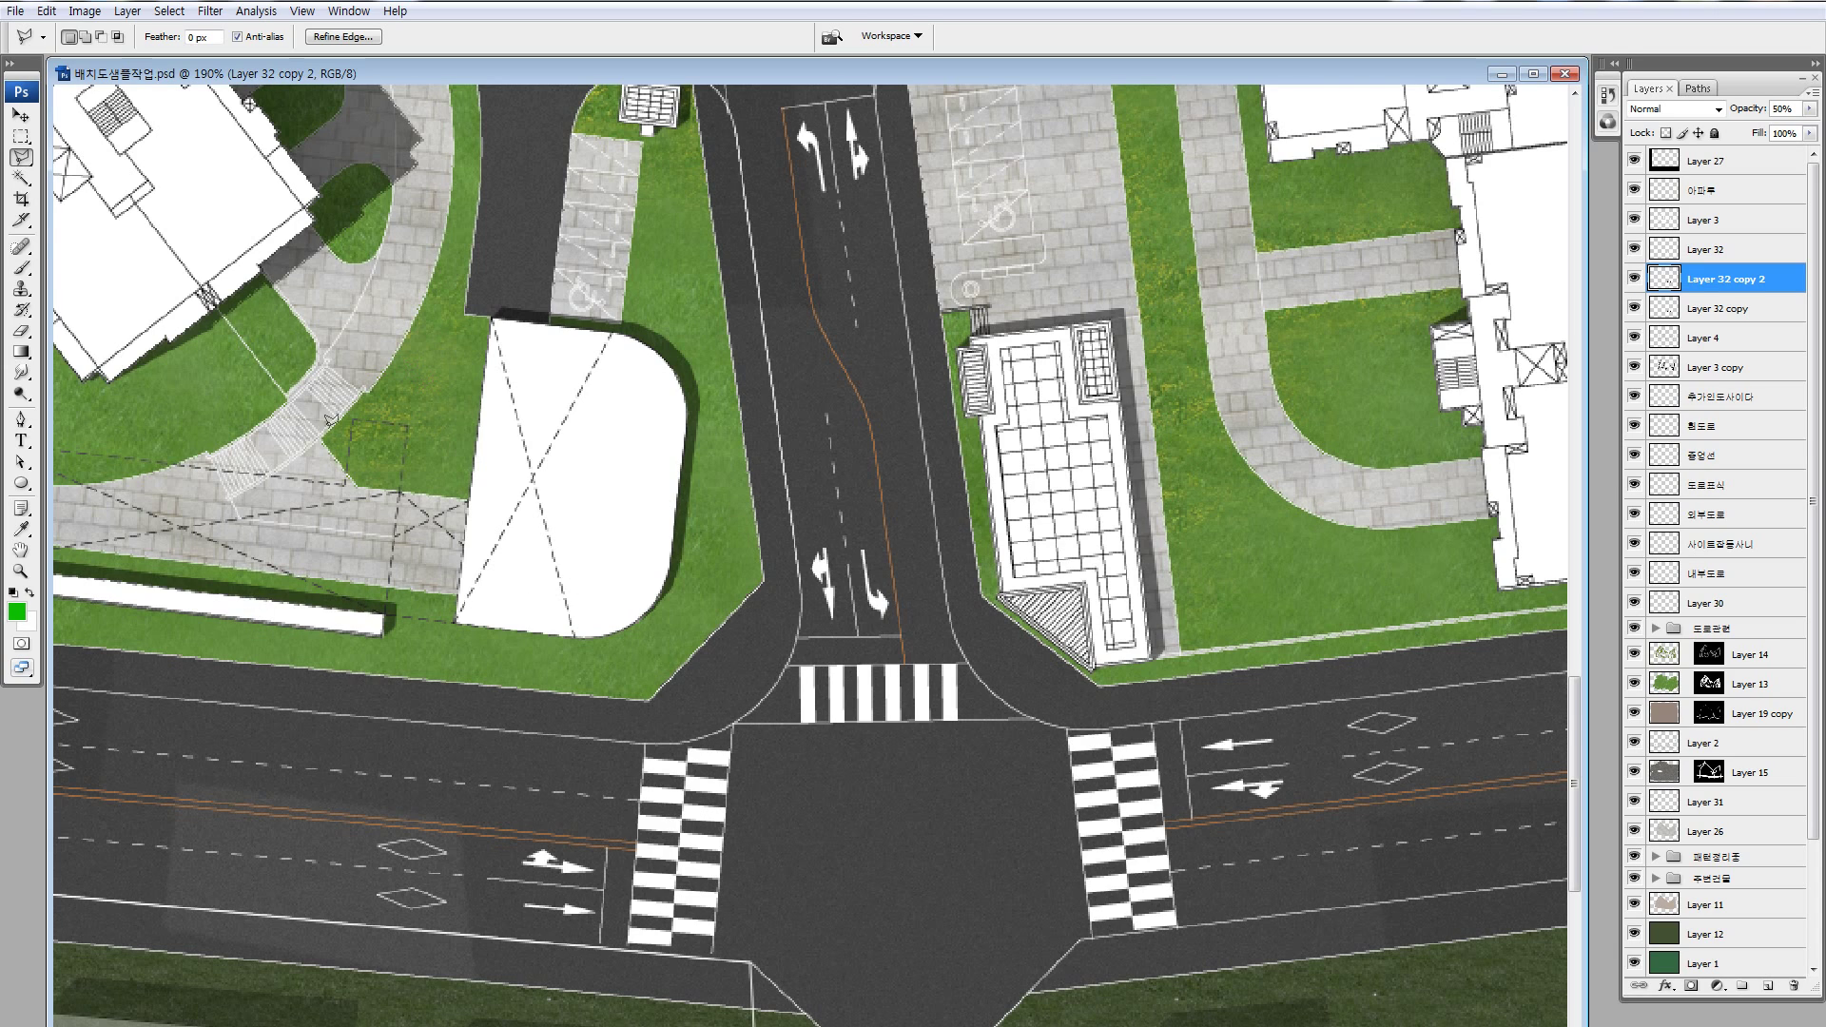
scroll(456, 514, right, 5)
click(769, 276)
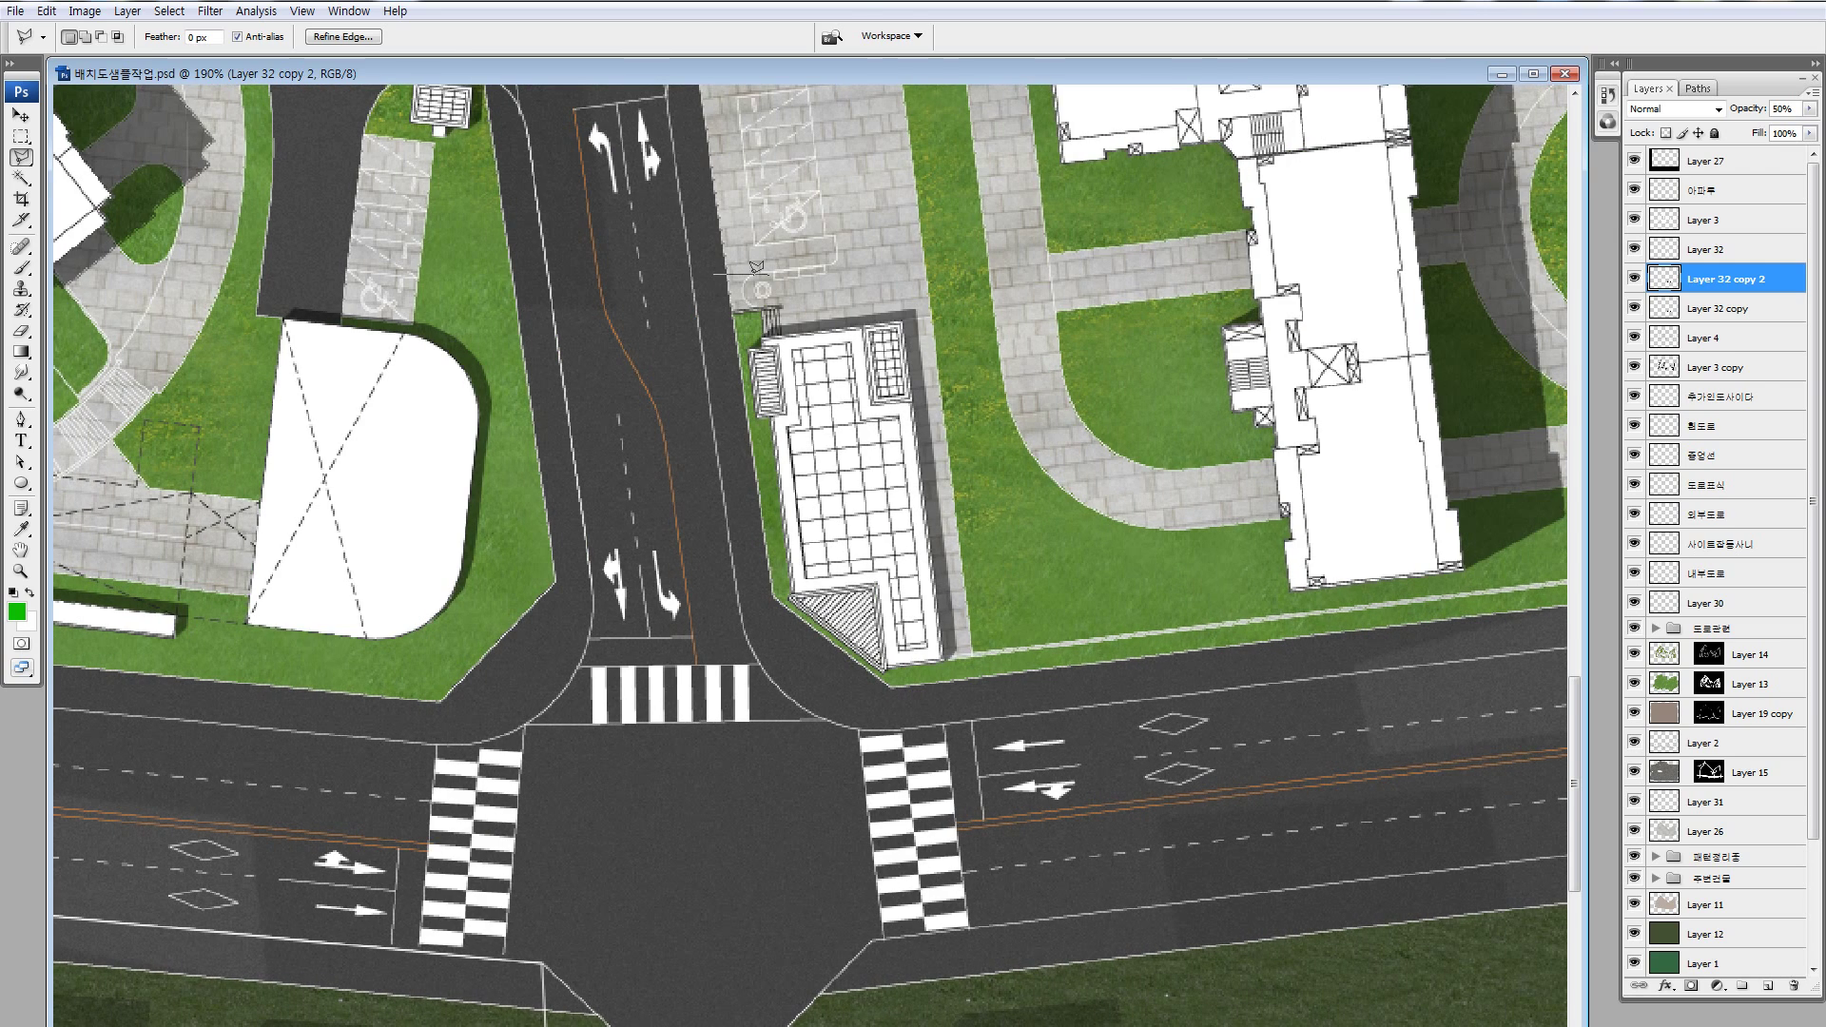
click(690, 376)
click(723, 654)
click(944, 733)
click(1063, 718)
click(1064, 390)
click(856, 257)
click(701, 285)
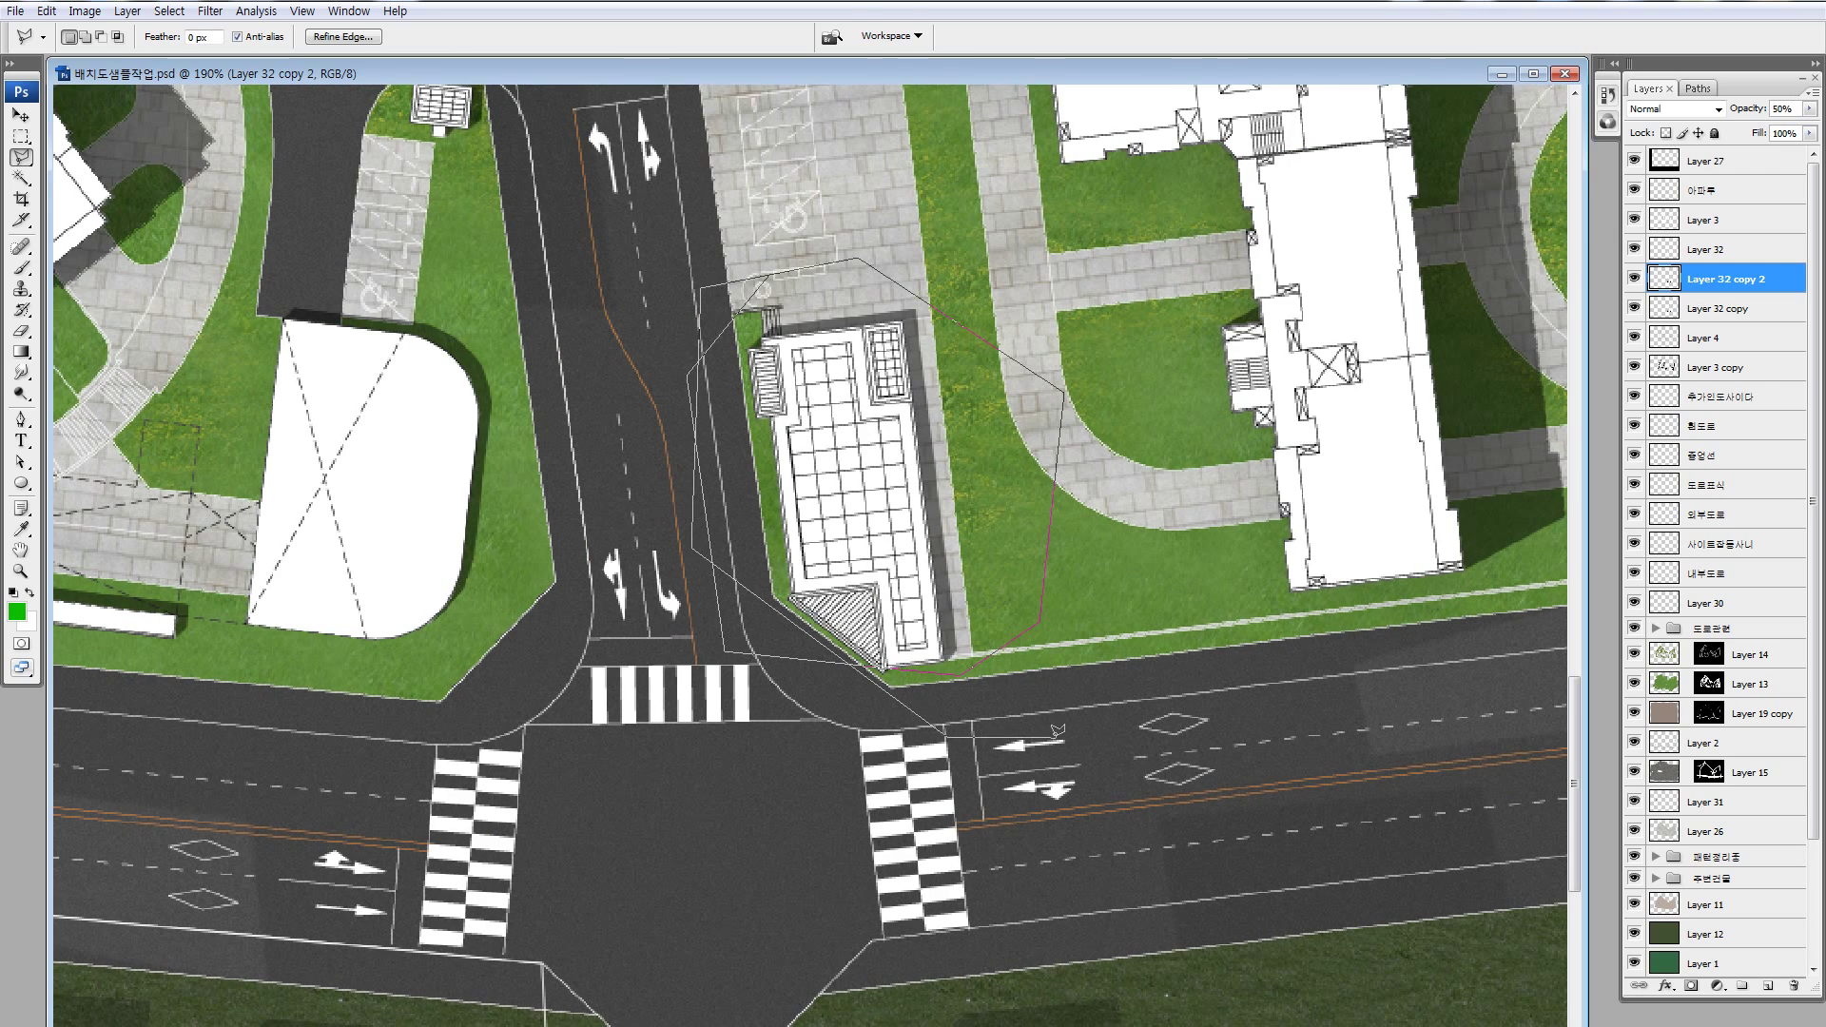
click(769, 276)
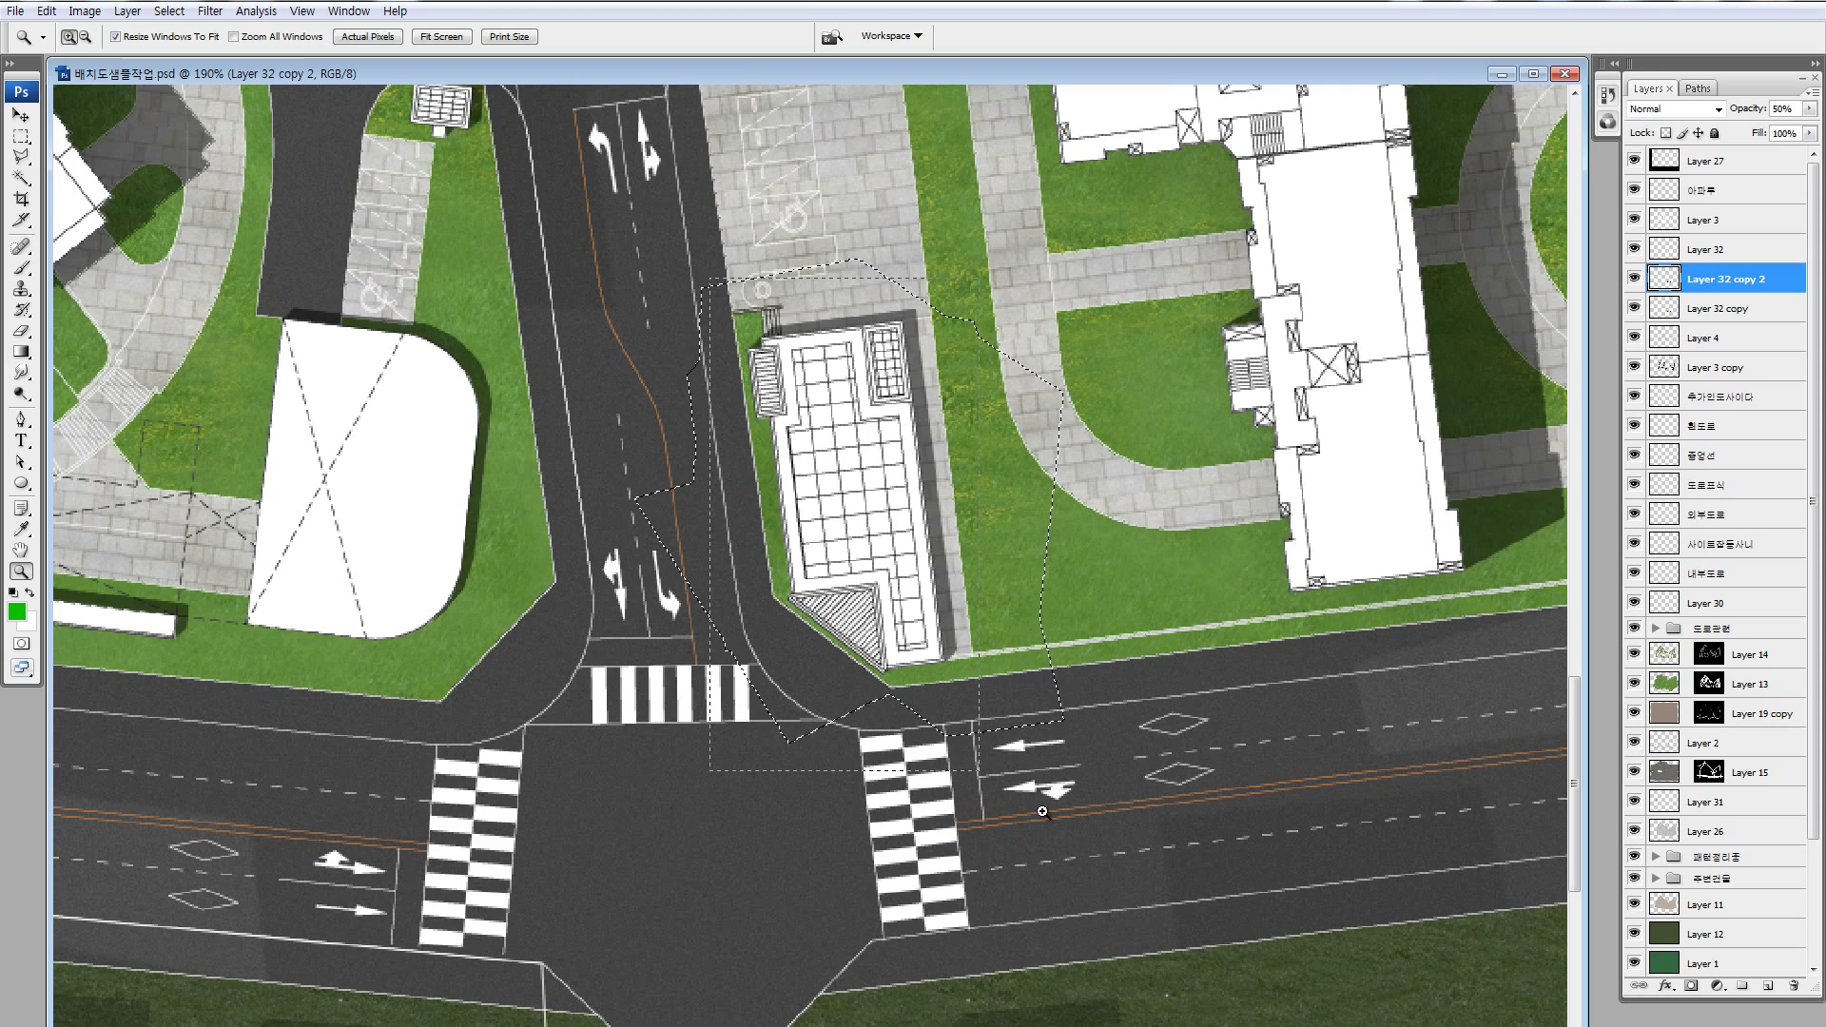
- Fill the shadow selection and nudge it five steps up and to the right
key(z)
drag(704, 275, 1046, 818)
key(ctrl+d)
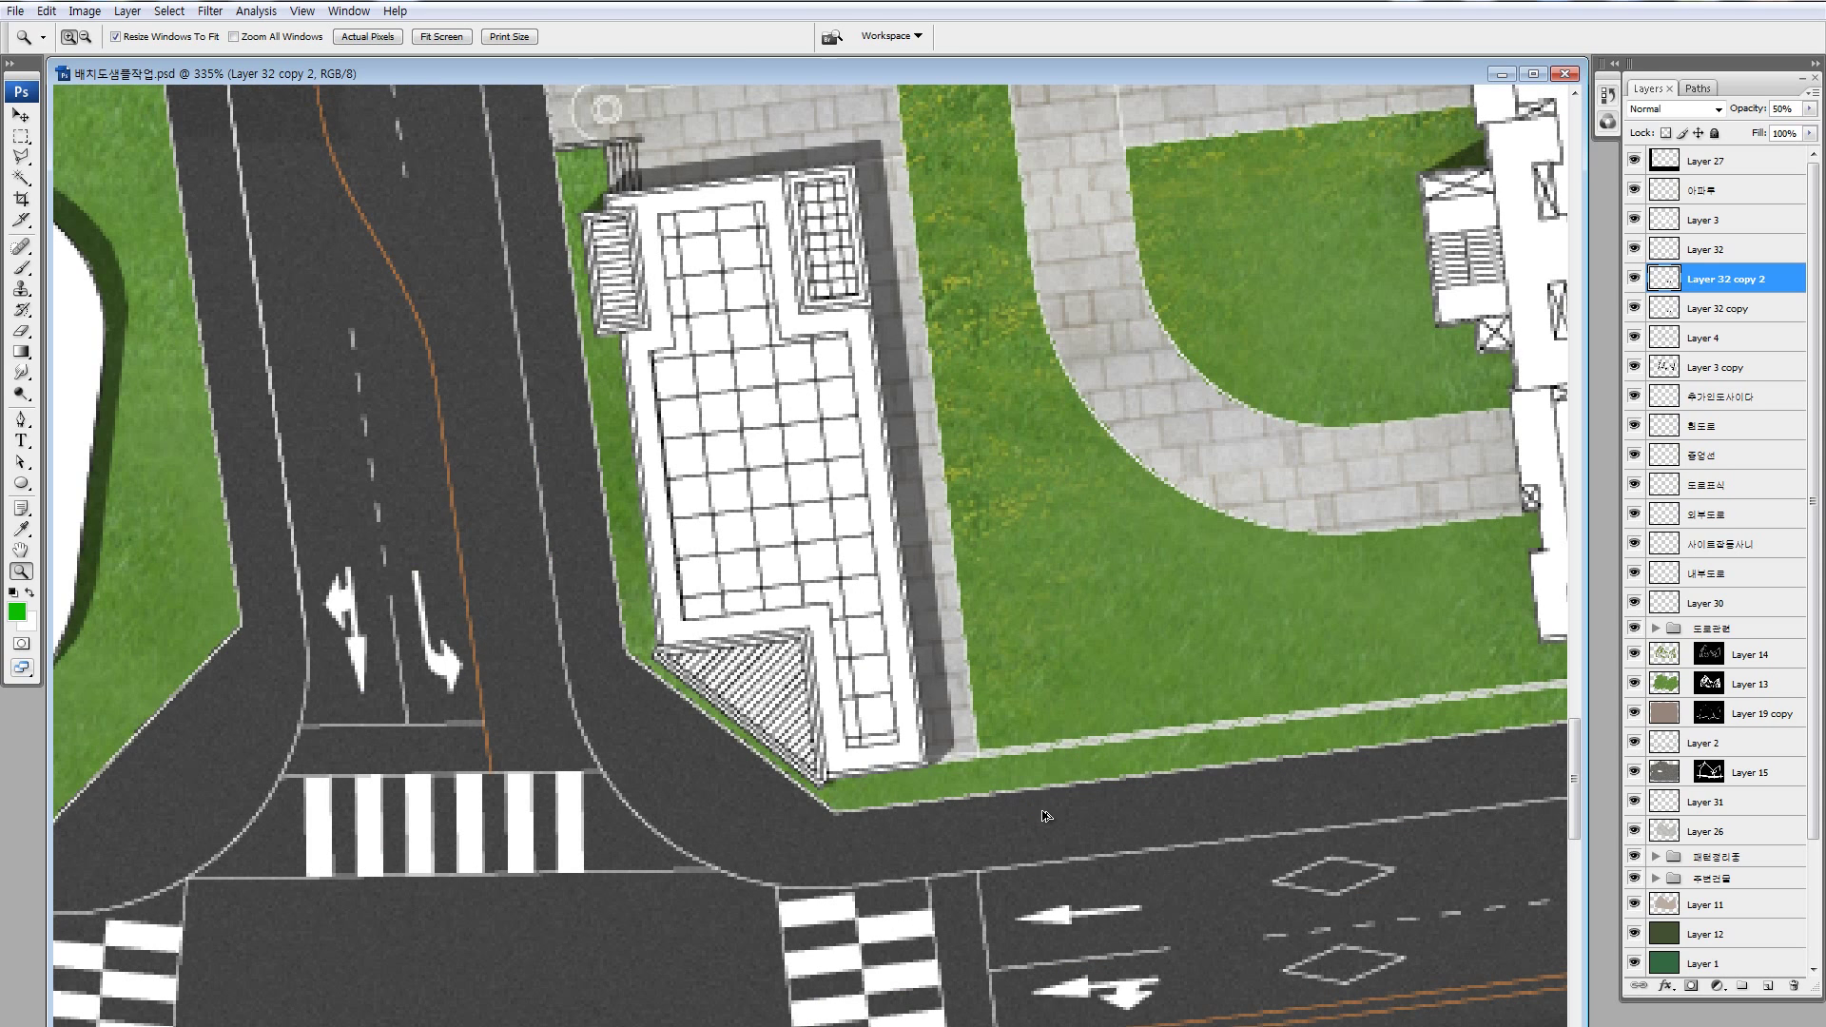
key(ctrl+Right)
key(ctrl+Up)
key(ctrl+Right)
key(ctrl+Up)
key(ctrl+Right)
key(ctrl+Up)
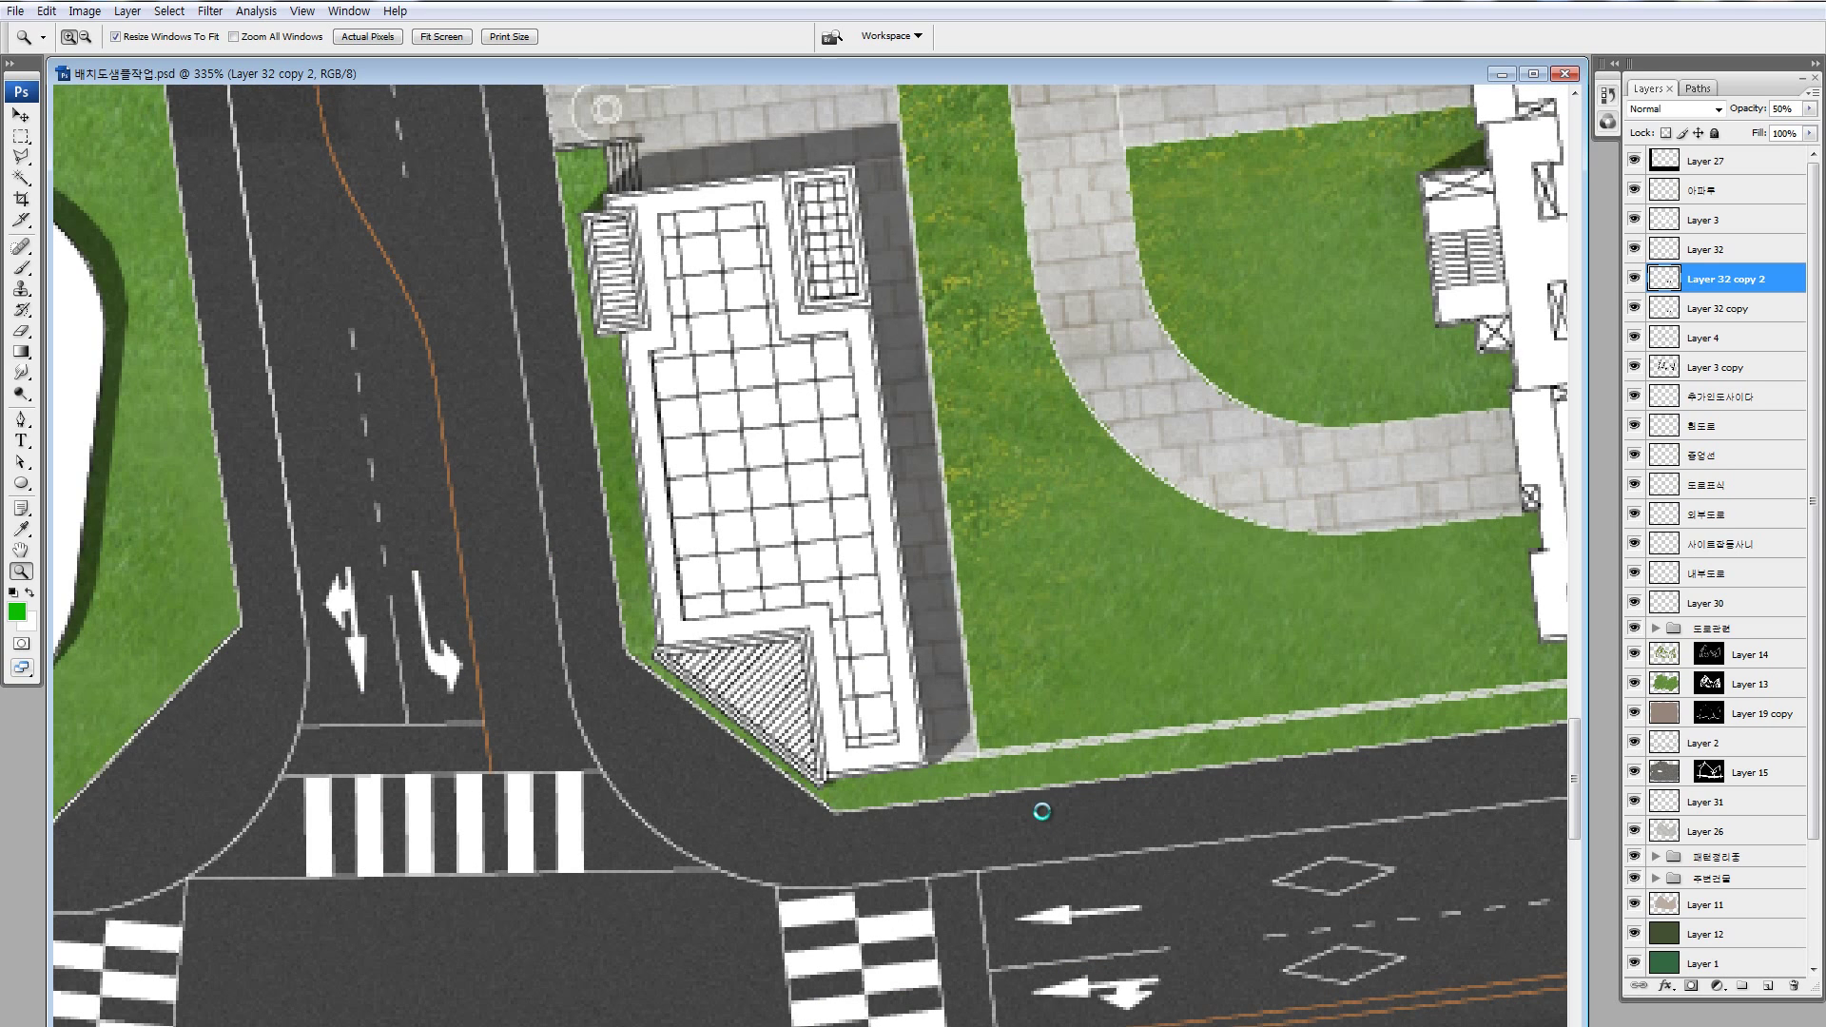
key(ctrl+Right)
key(ctrl+Up)
key(ctrl+Right)
key(ctrl+Up)
- Select a gap section along the shadow's top edge and shift it onto the grass
drag(925, 578, 900, 744)
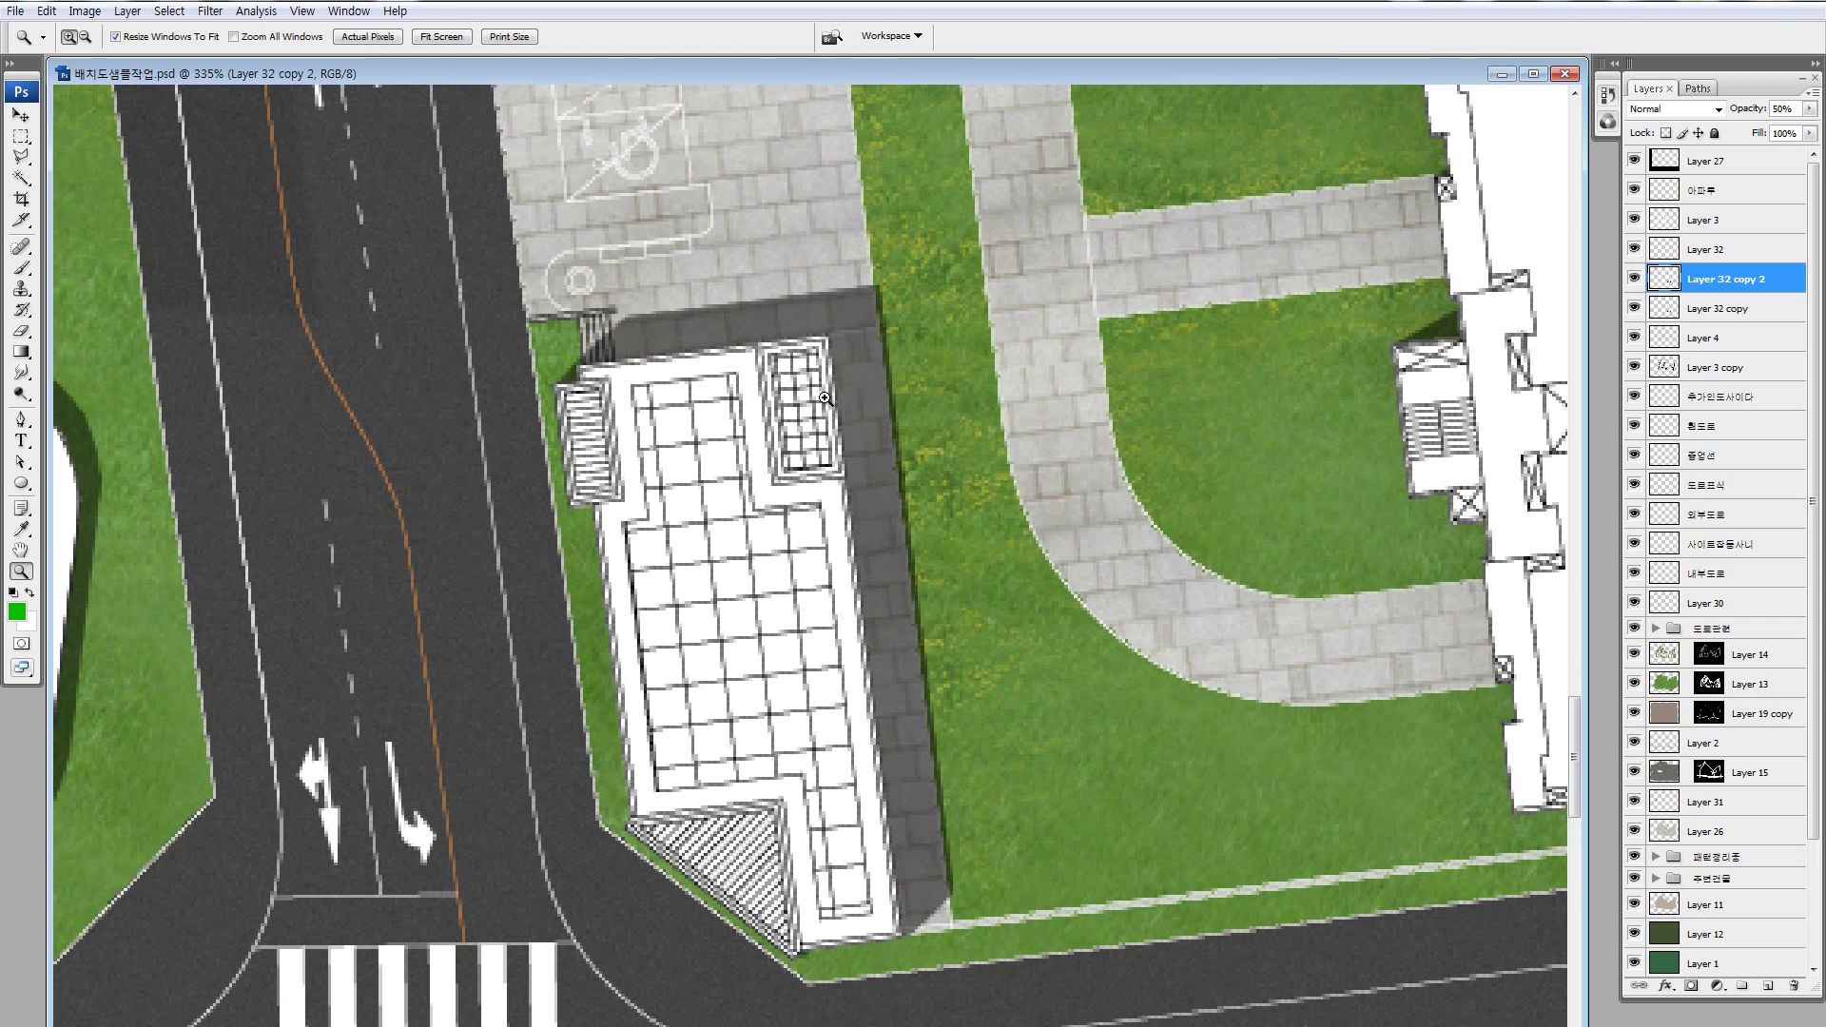
key(l)
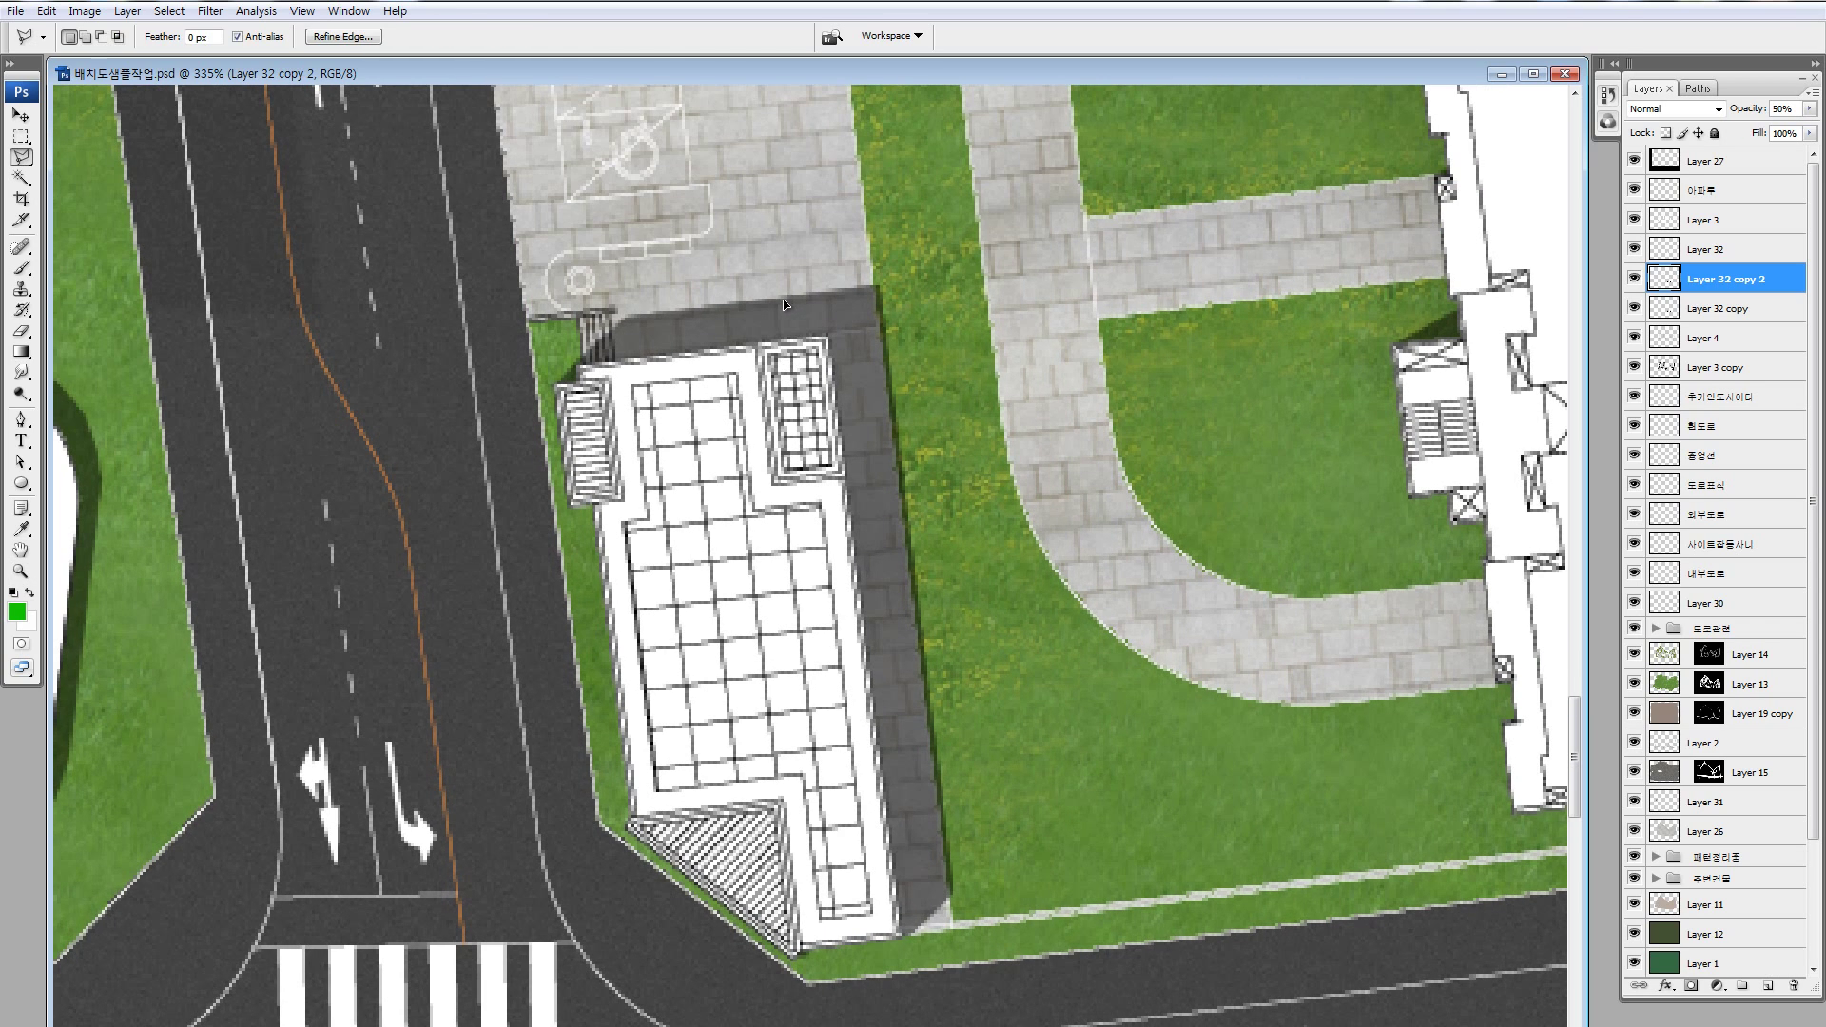
click(786, 273)
click(795, 460)
click(942, 443)
click(900, 250)
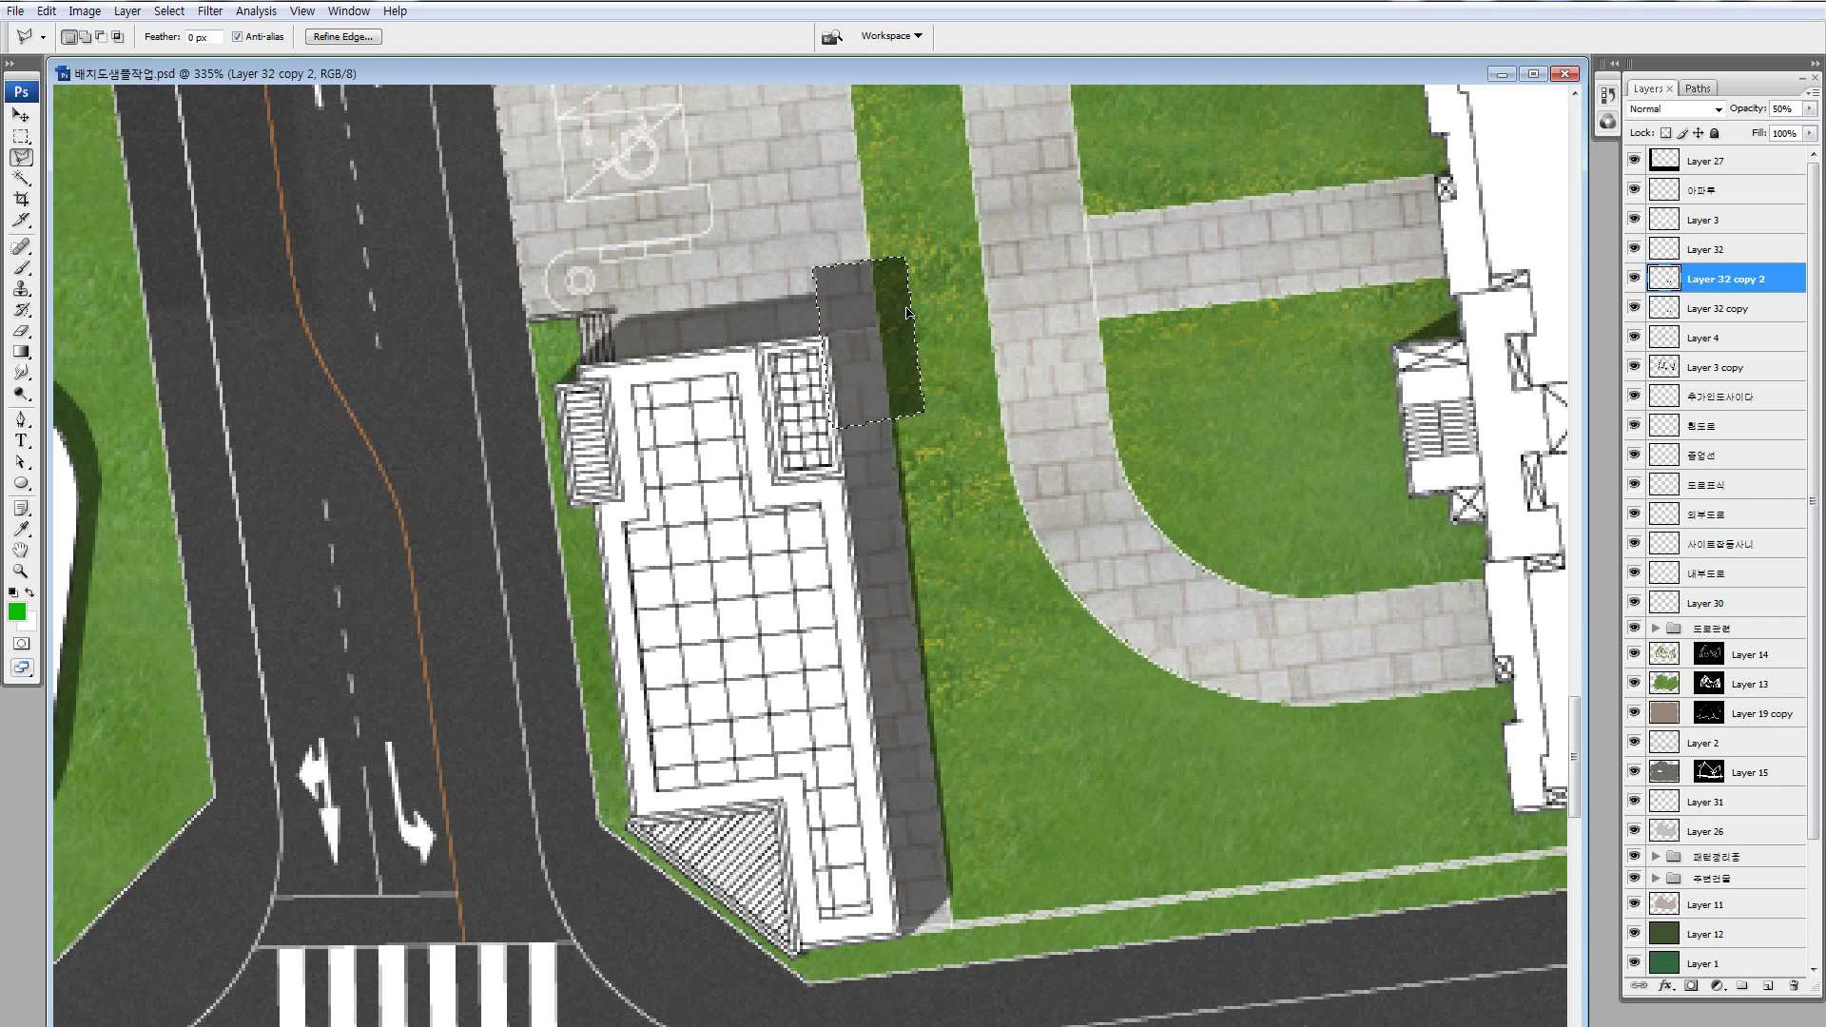
drag(856, 314, 884, 303)
- Fill the small corner gap and the missing edge piece with the shadow tone
click(795, 302)
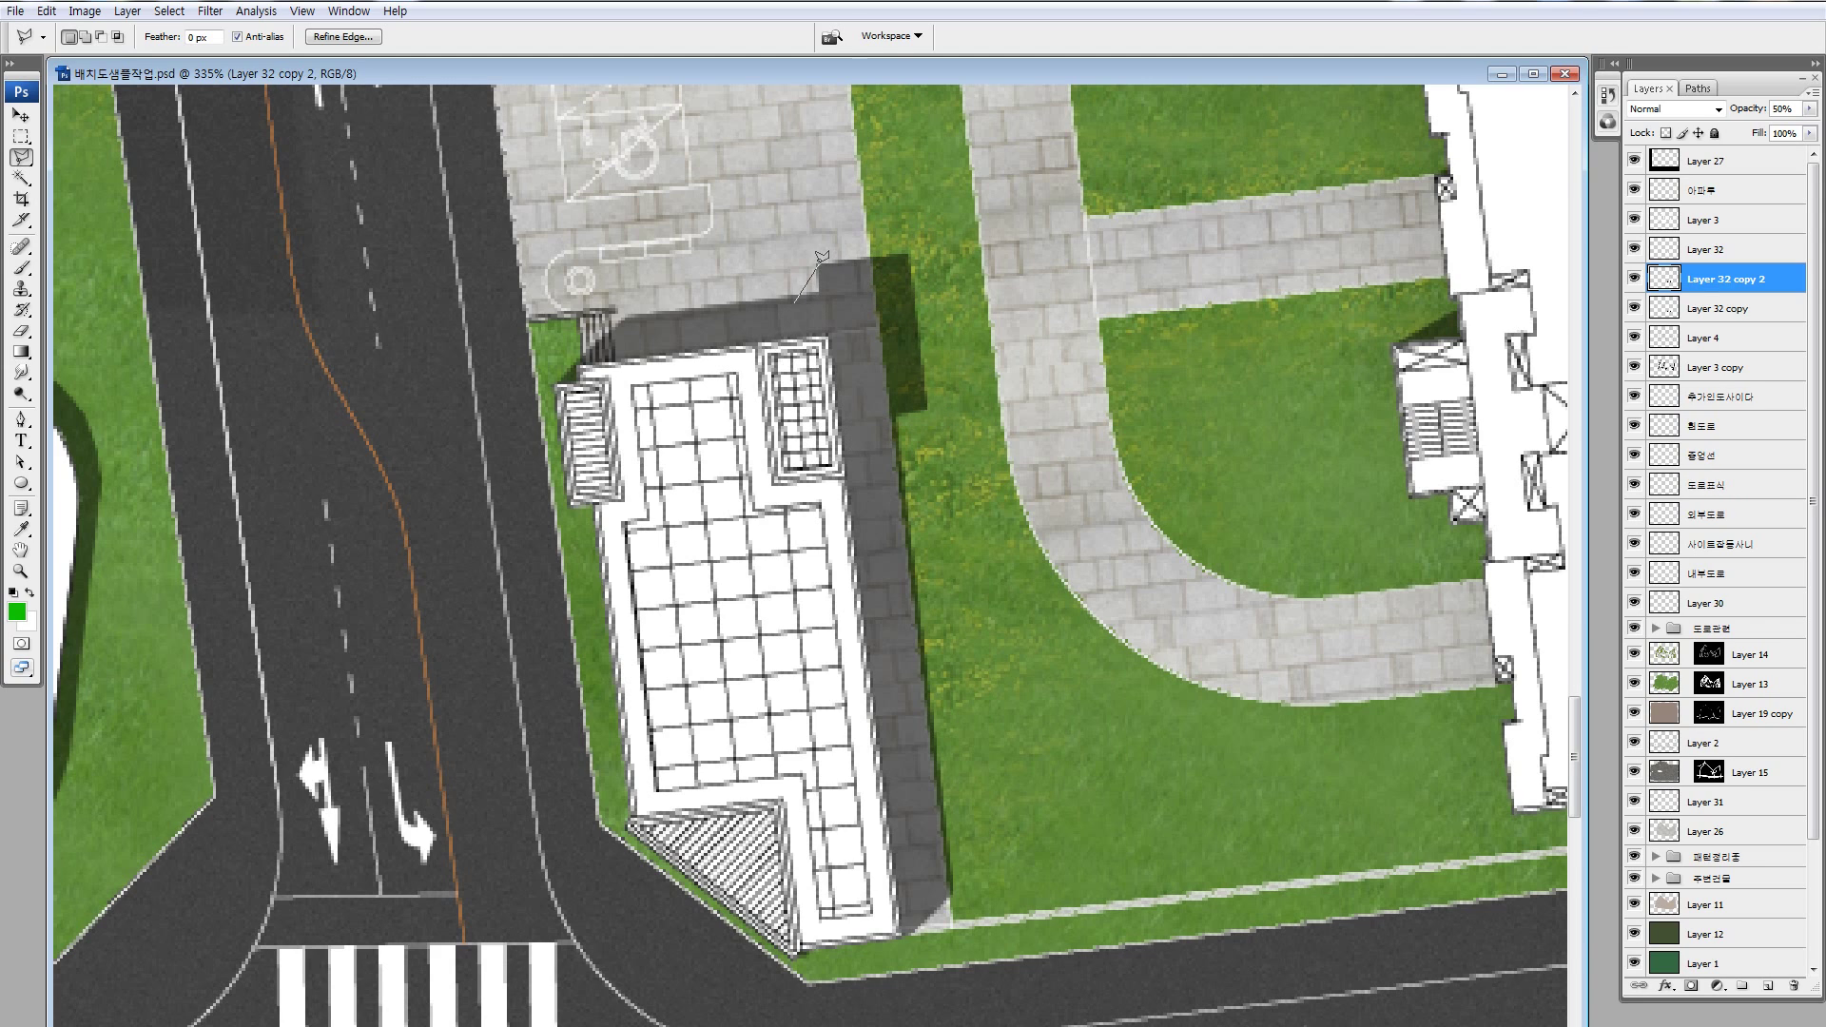
click(816, 270)
click(826, 319)
key(alt+BackSpace)
key(ctrl+d)
click(892, 462)
click(848, 418)
click(916, 391)
key(alt+BackSpace)
key(ctrl+d)
- Lasso the bench's shadow beside the paving and review it zoomed out
key(ctrl+minus)
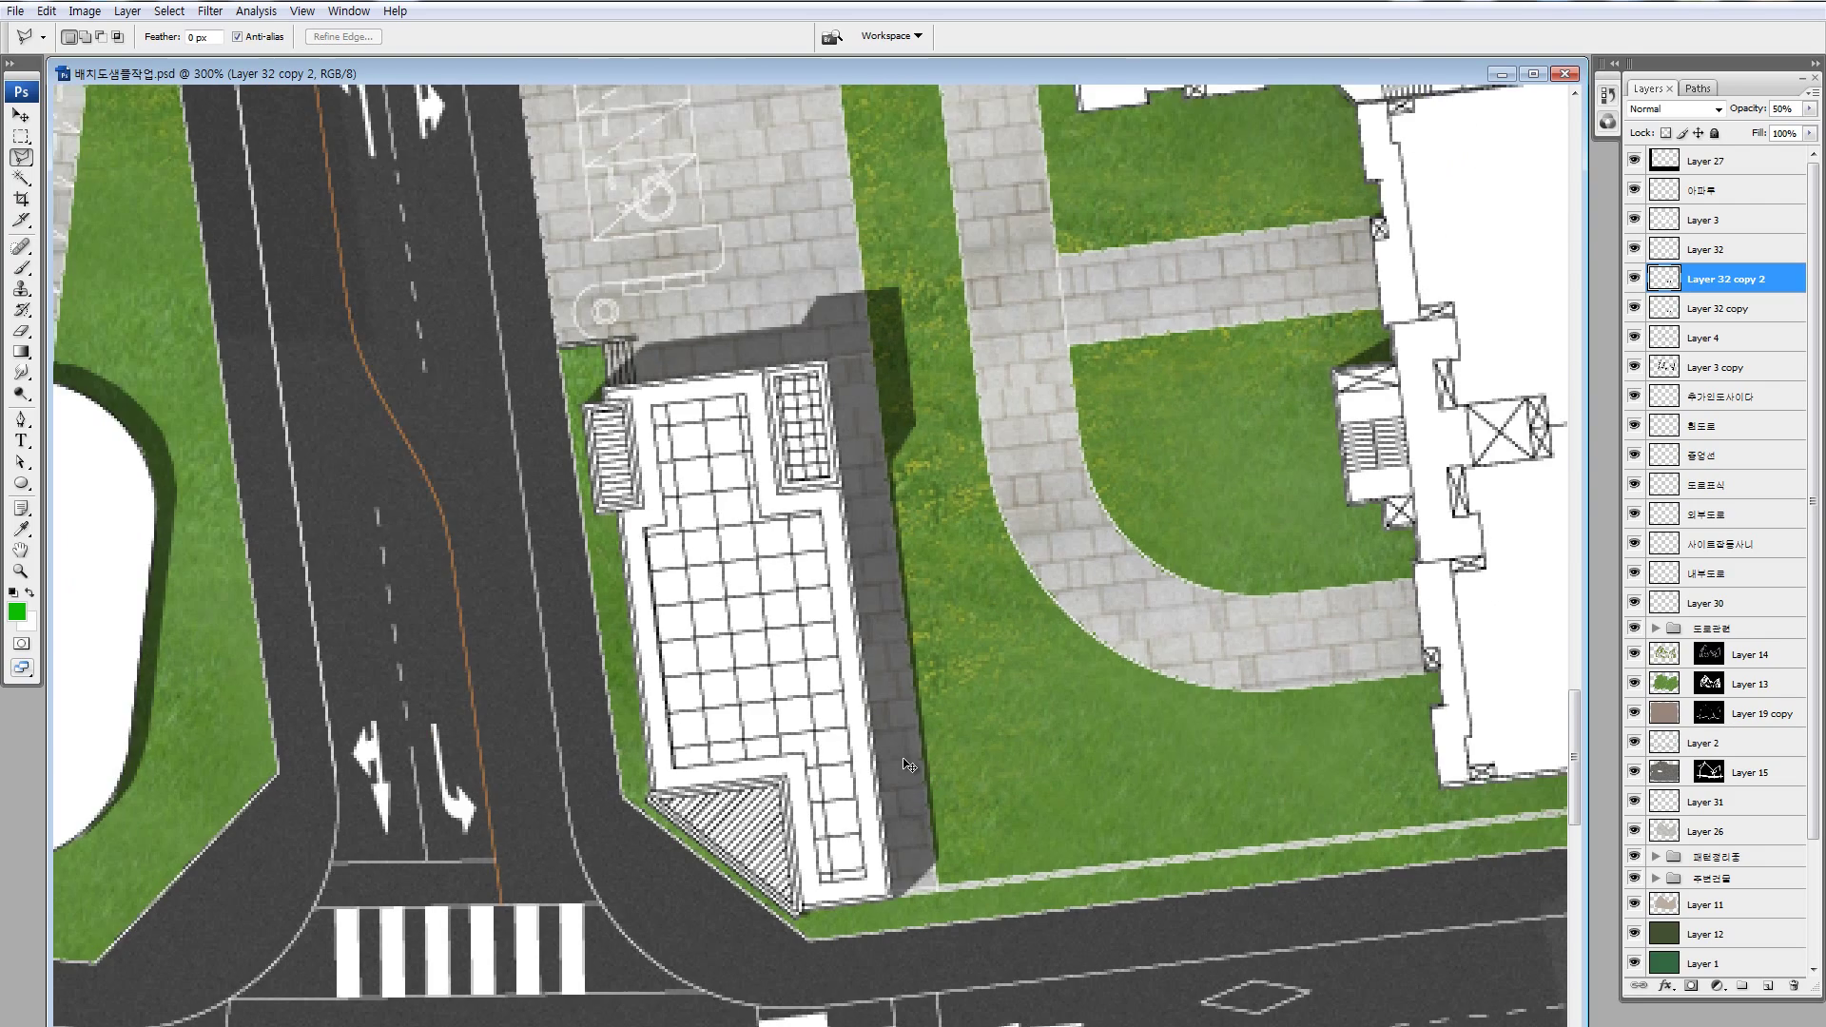
key(ctrl+minus)
key(ctrl+minus)
drag(899, 747, 944, 764)
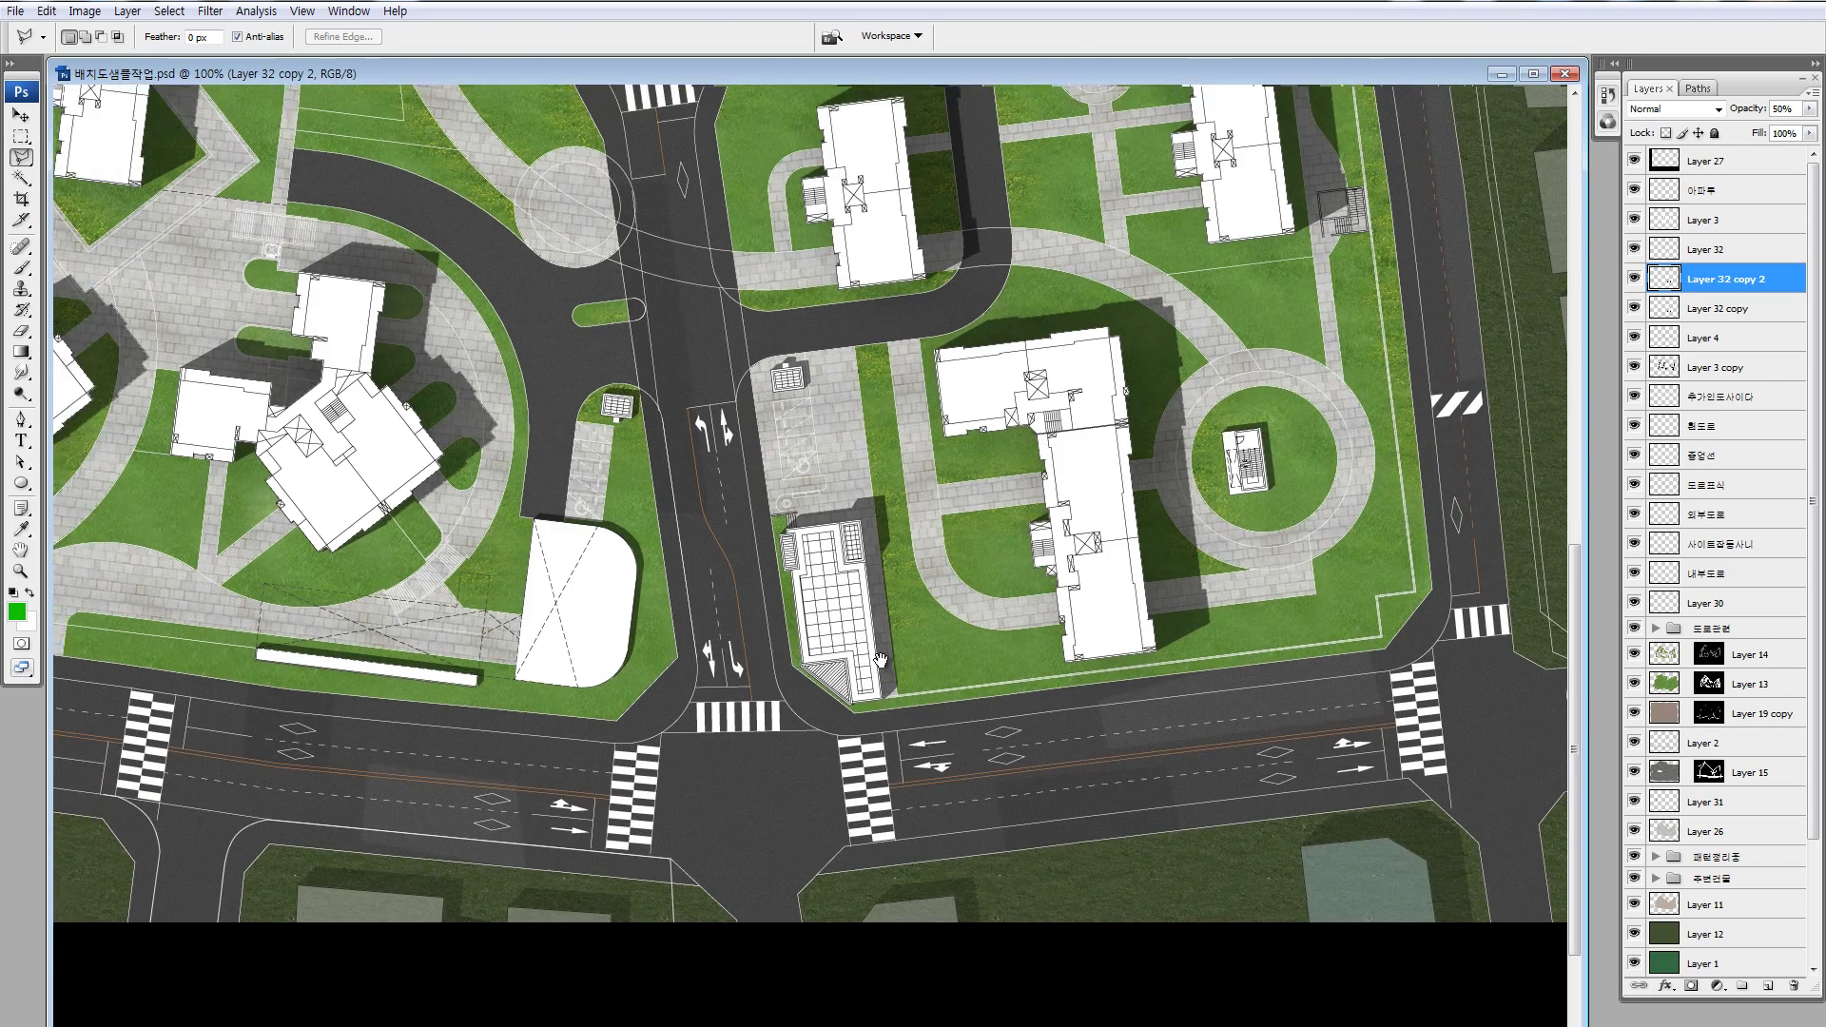
key(z)
drag(299, 546, 655, 752)
key(l)
click(455, 513)
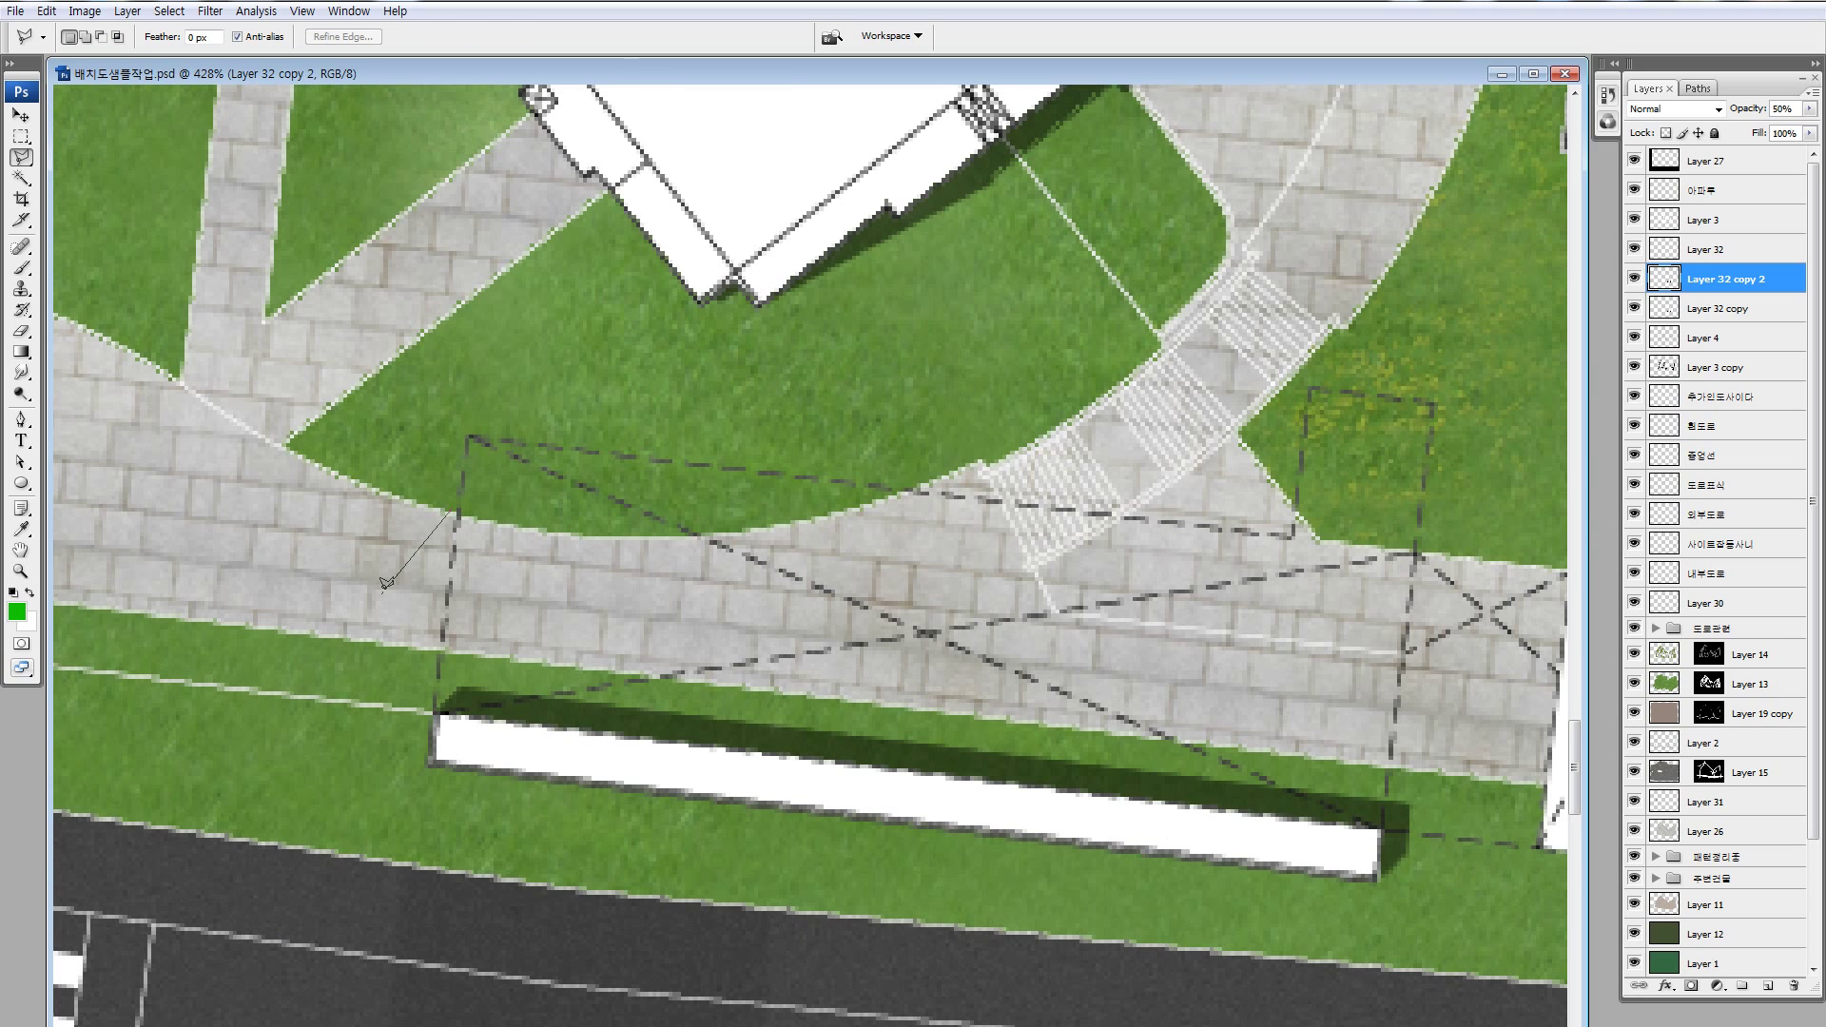
click(404, 652)
click(423, 708)
drag(799, 737, 256, 751)
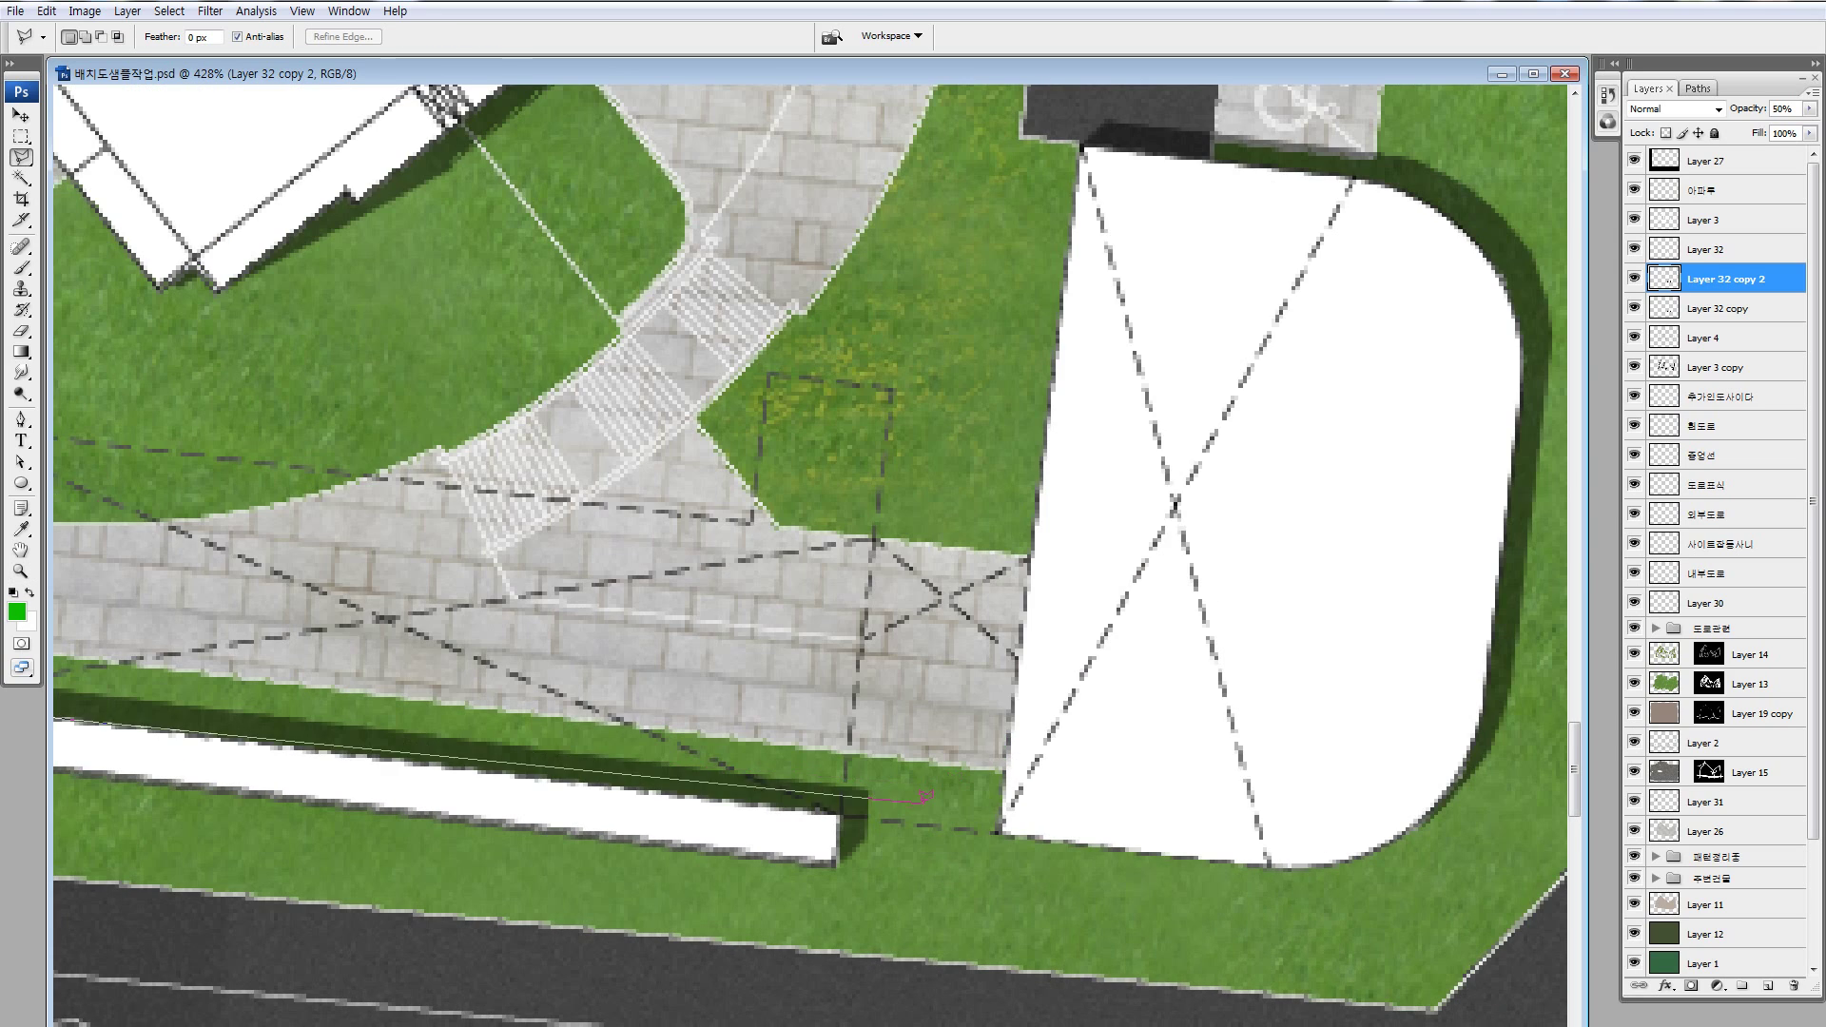
click(837, 816)
double_click(930, 820)
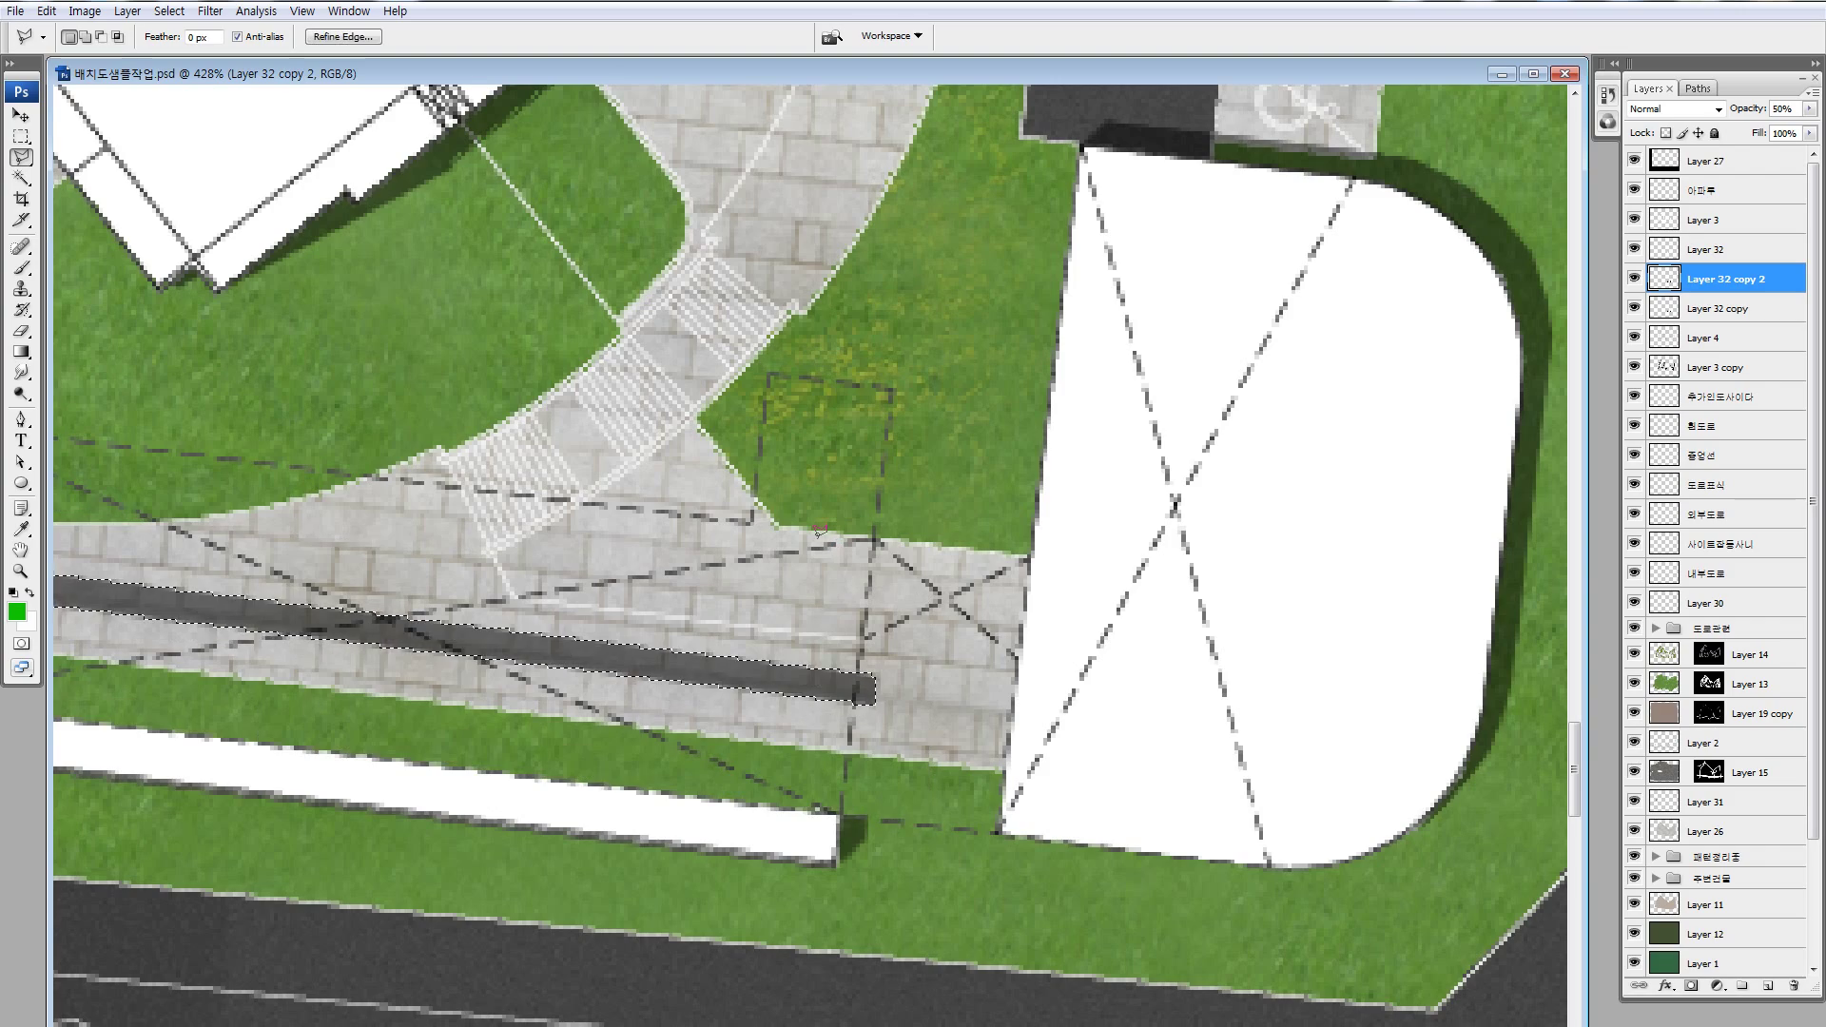
key(ctrl+minus)
key(ctrl+minus)
key(ctrl+minus)
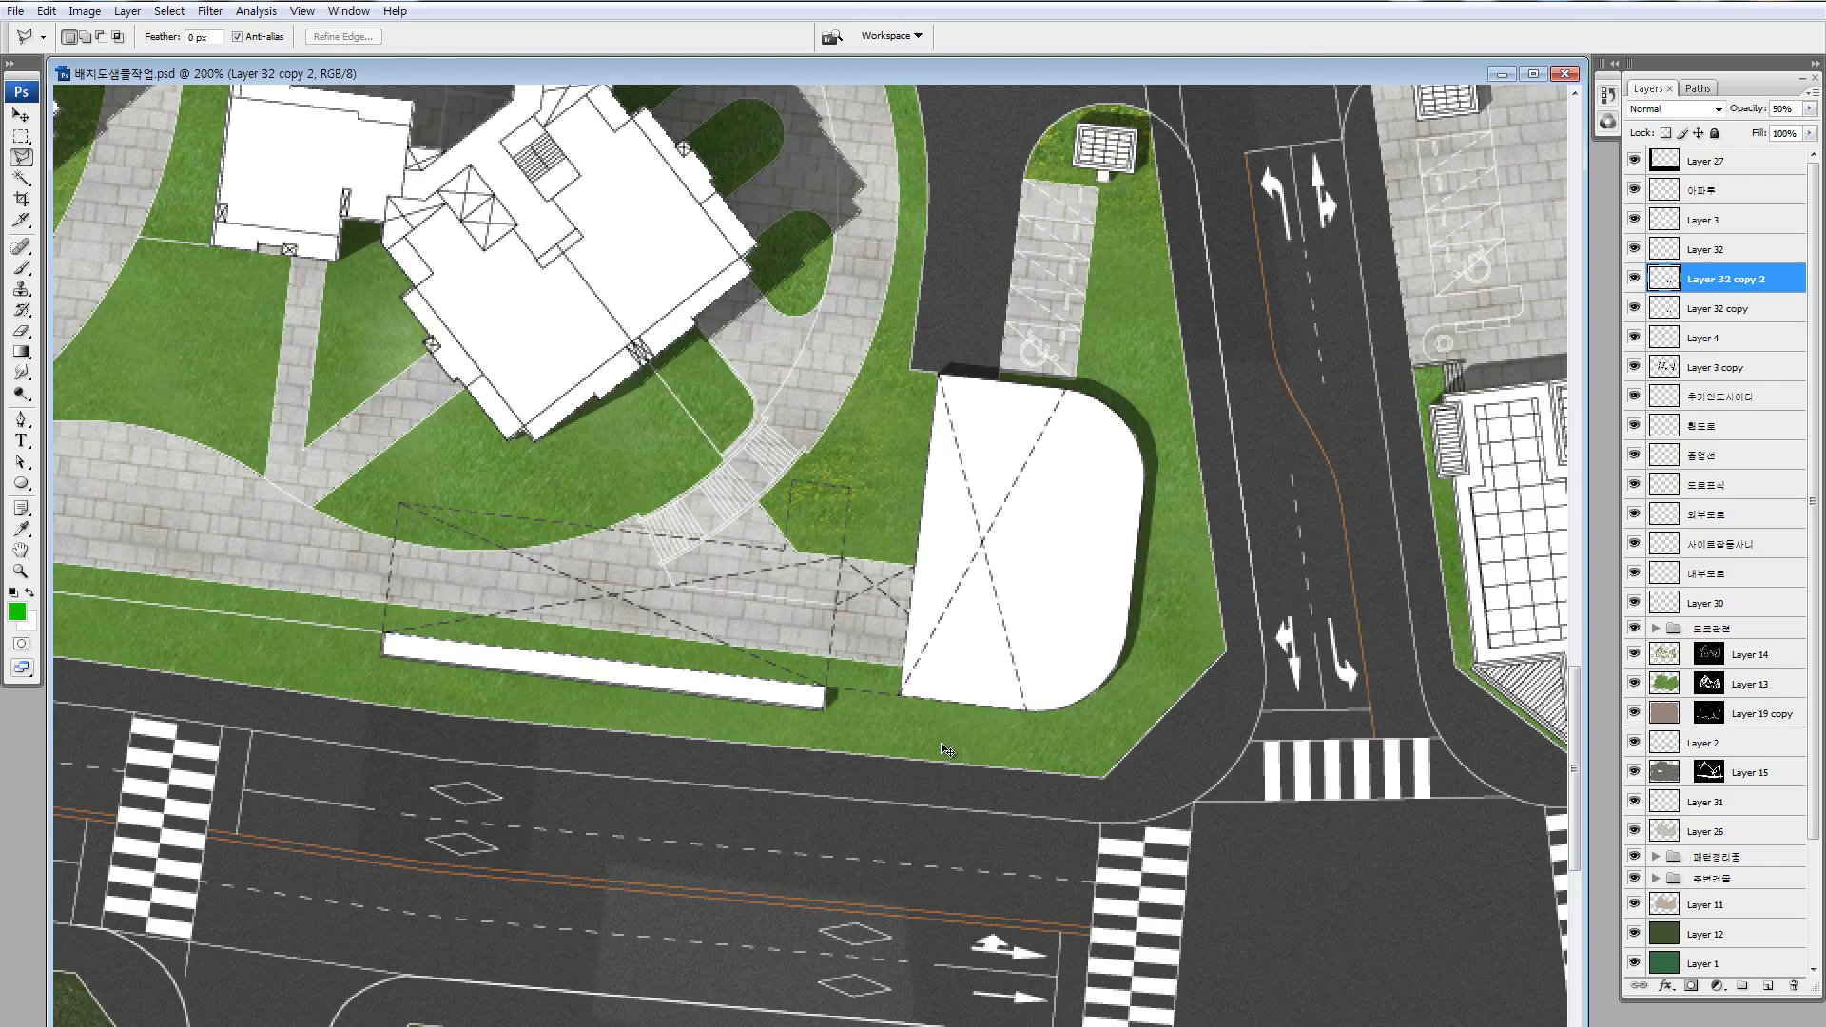
key(ctrl+minus)
key(ctrl+minus)
key(ctrl+minus)
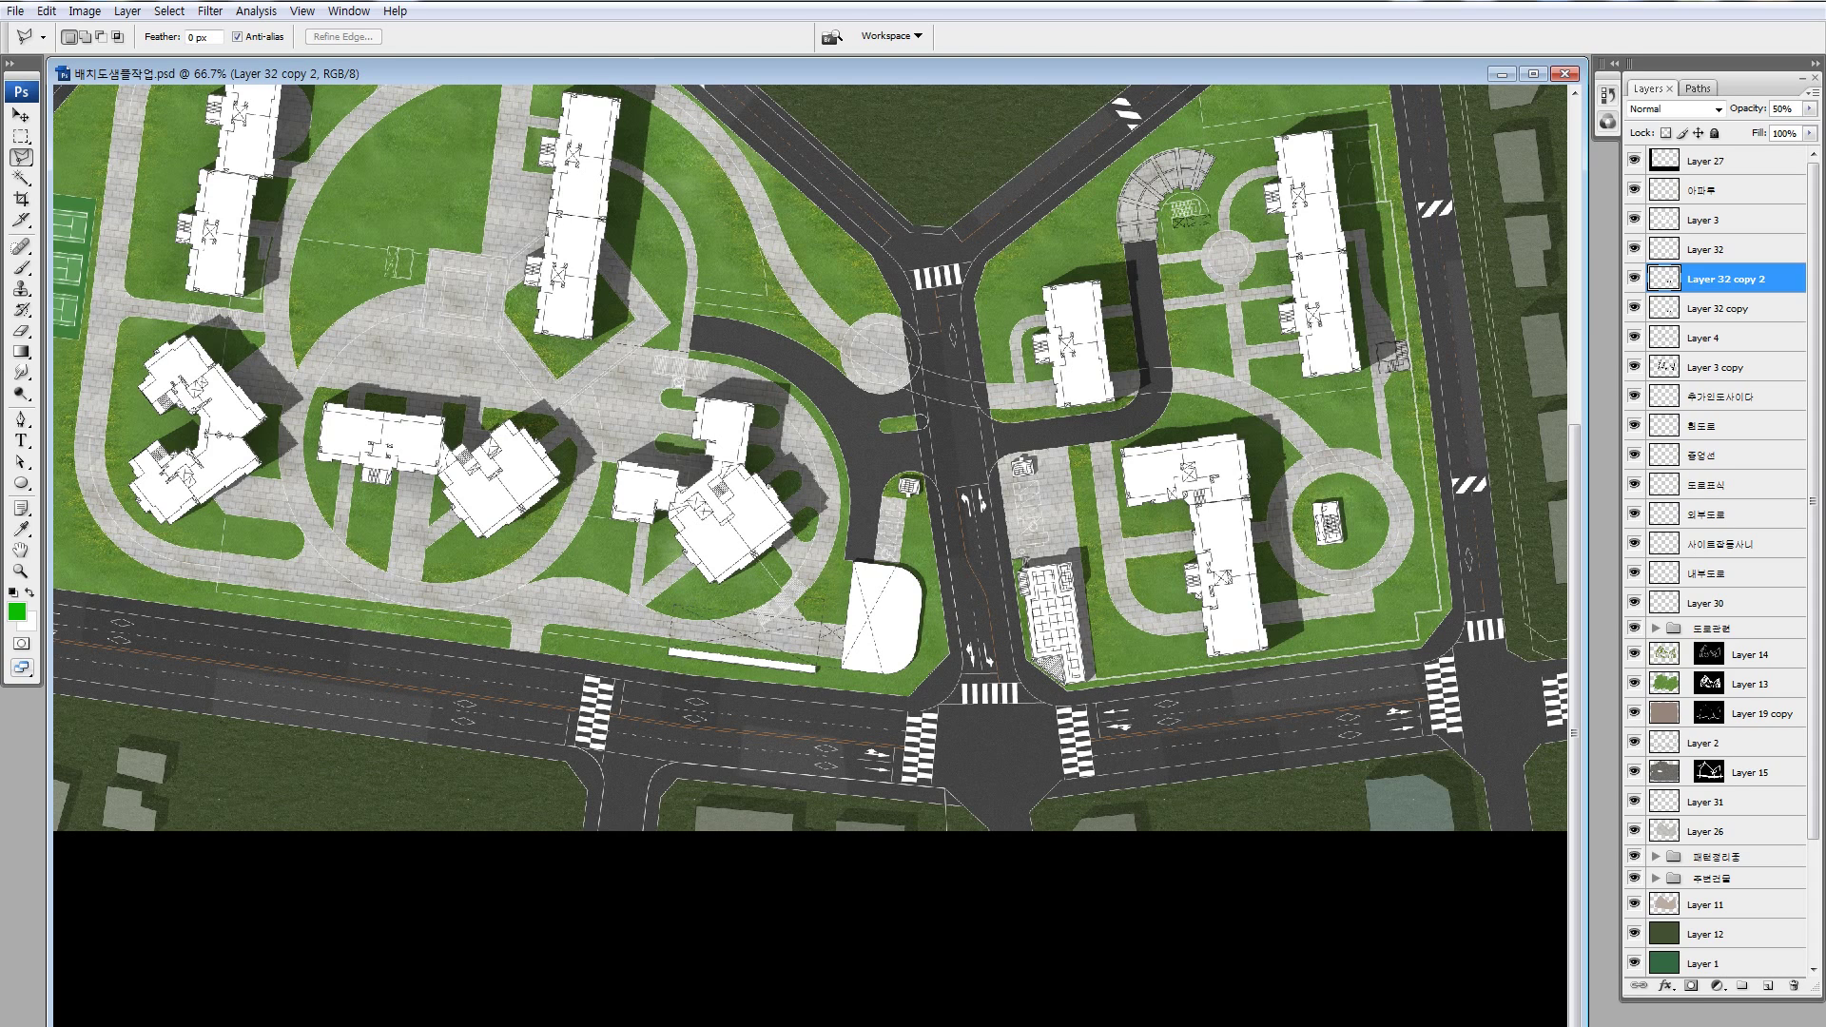
- Set Layer 32's Hue/Saturation Lightness to -15 and zoom out to the whole site plan
key(v)
click(1675, 252)
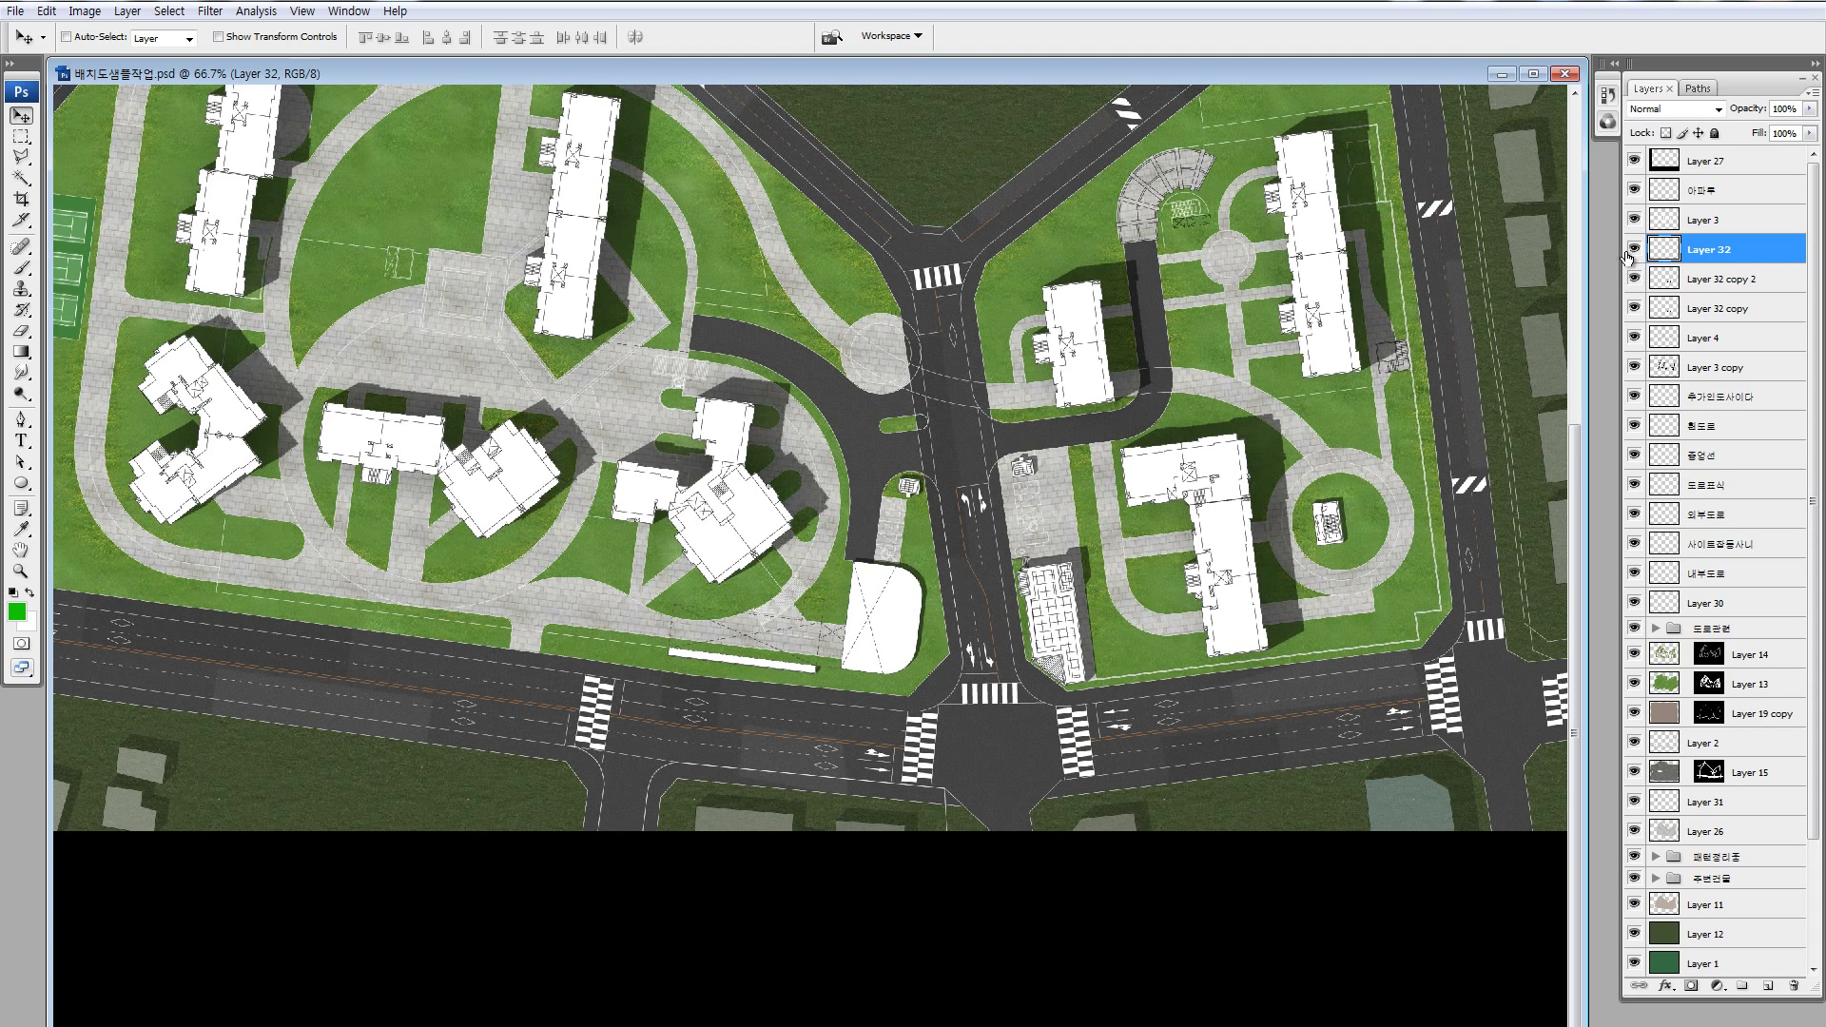
click(1635, 250)
key(ctrl+u)
drag(1282, 592, 1269, 598)
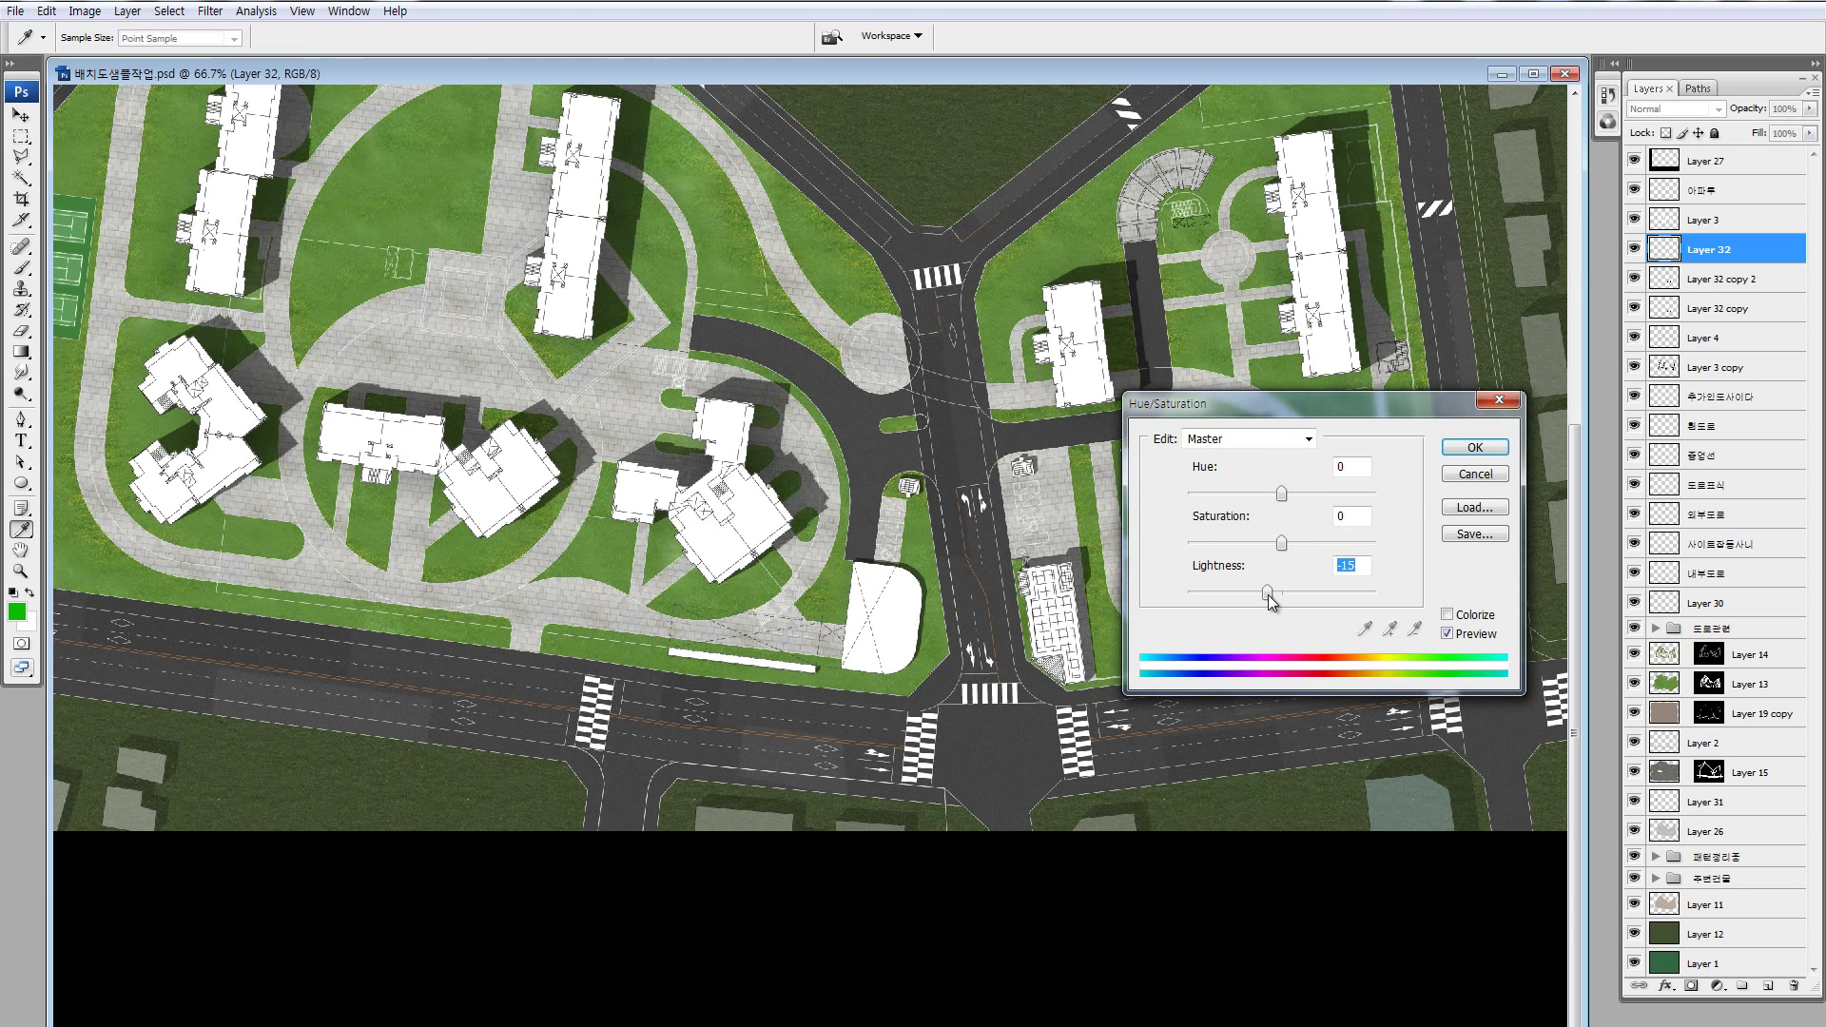
click(1475, 448)
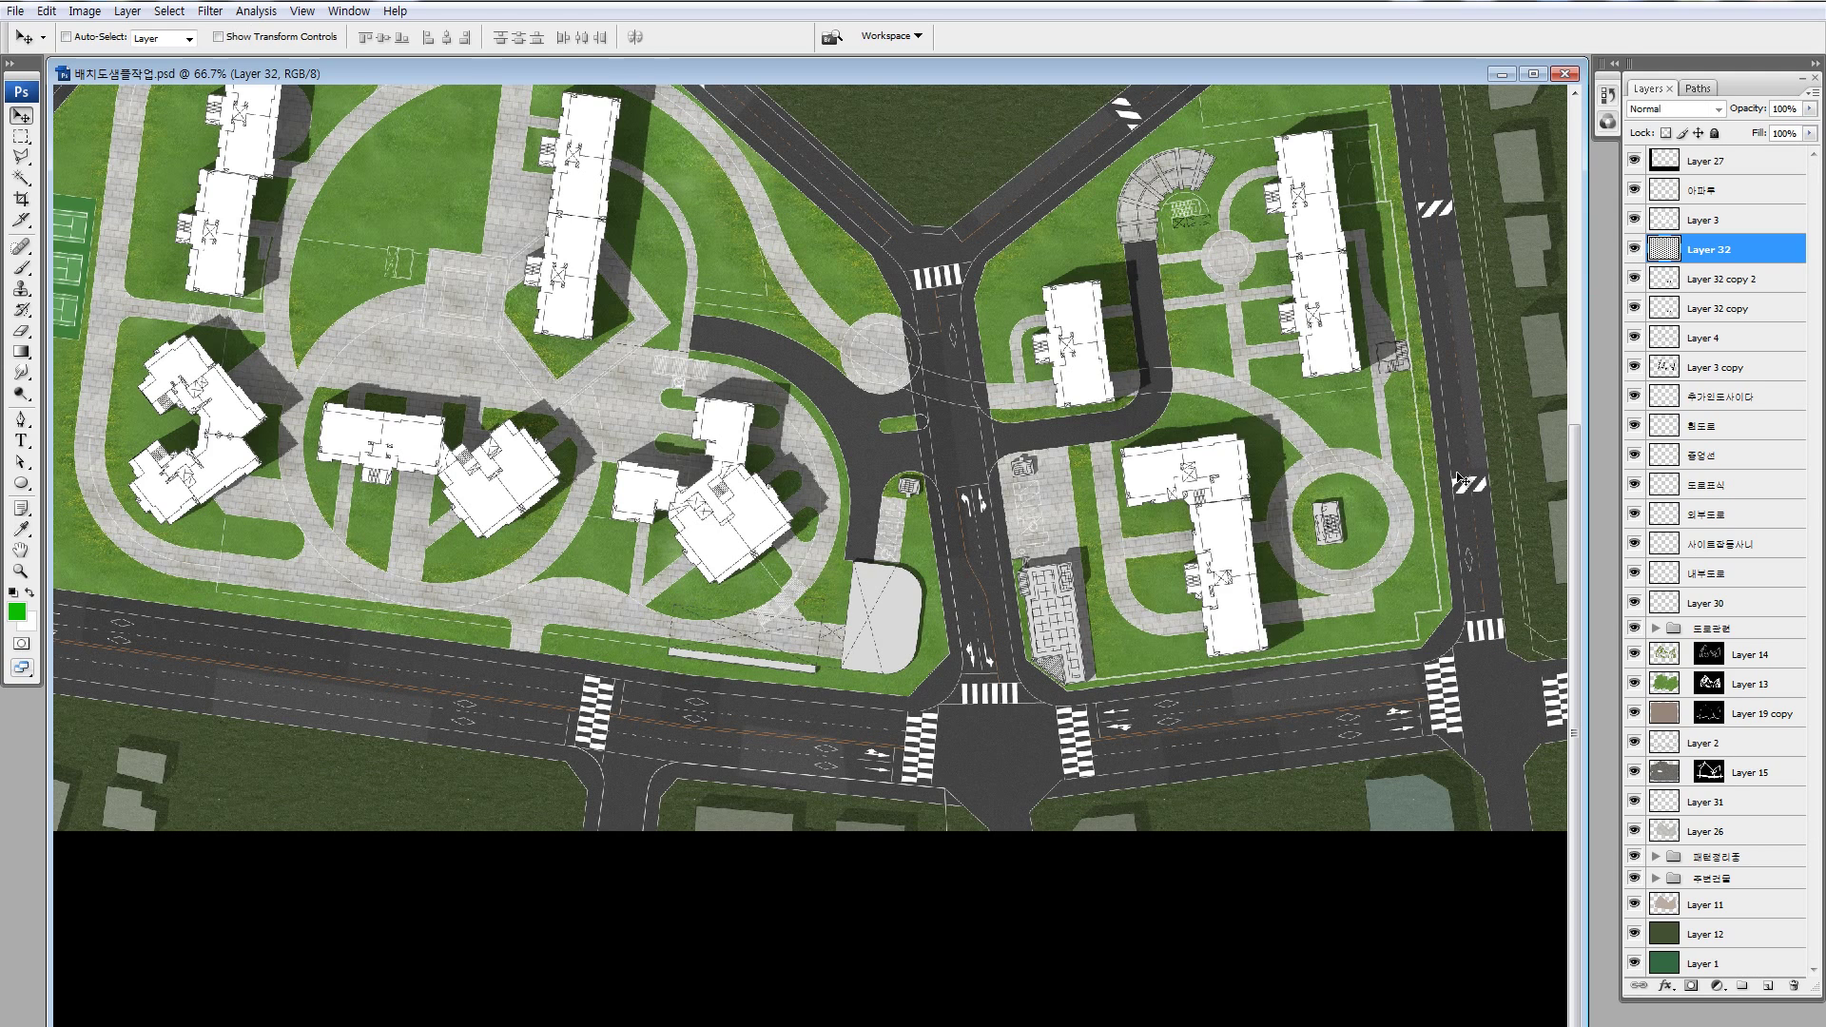
key(ctrl+minus)
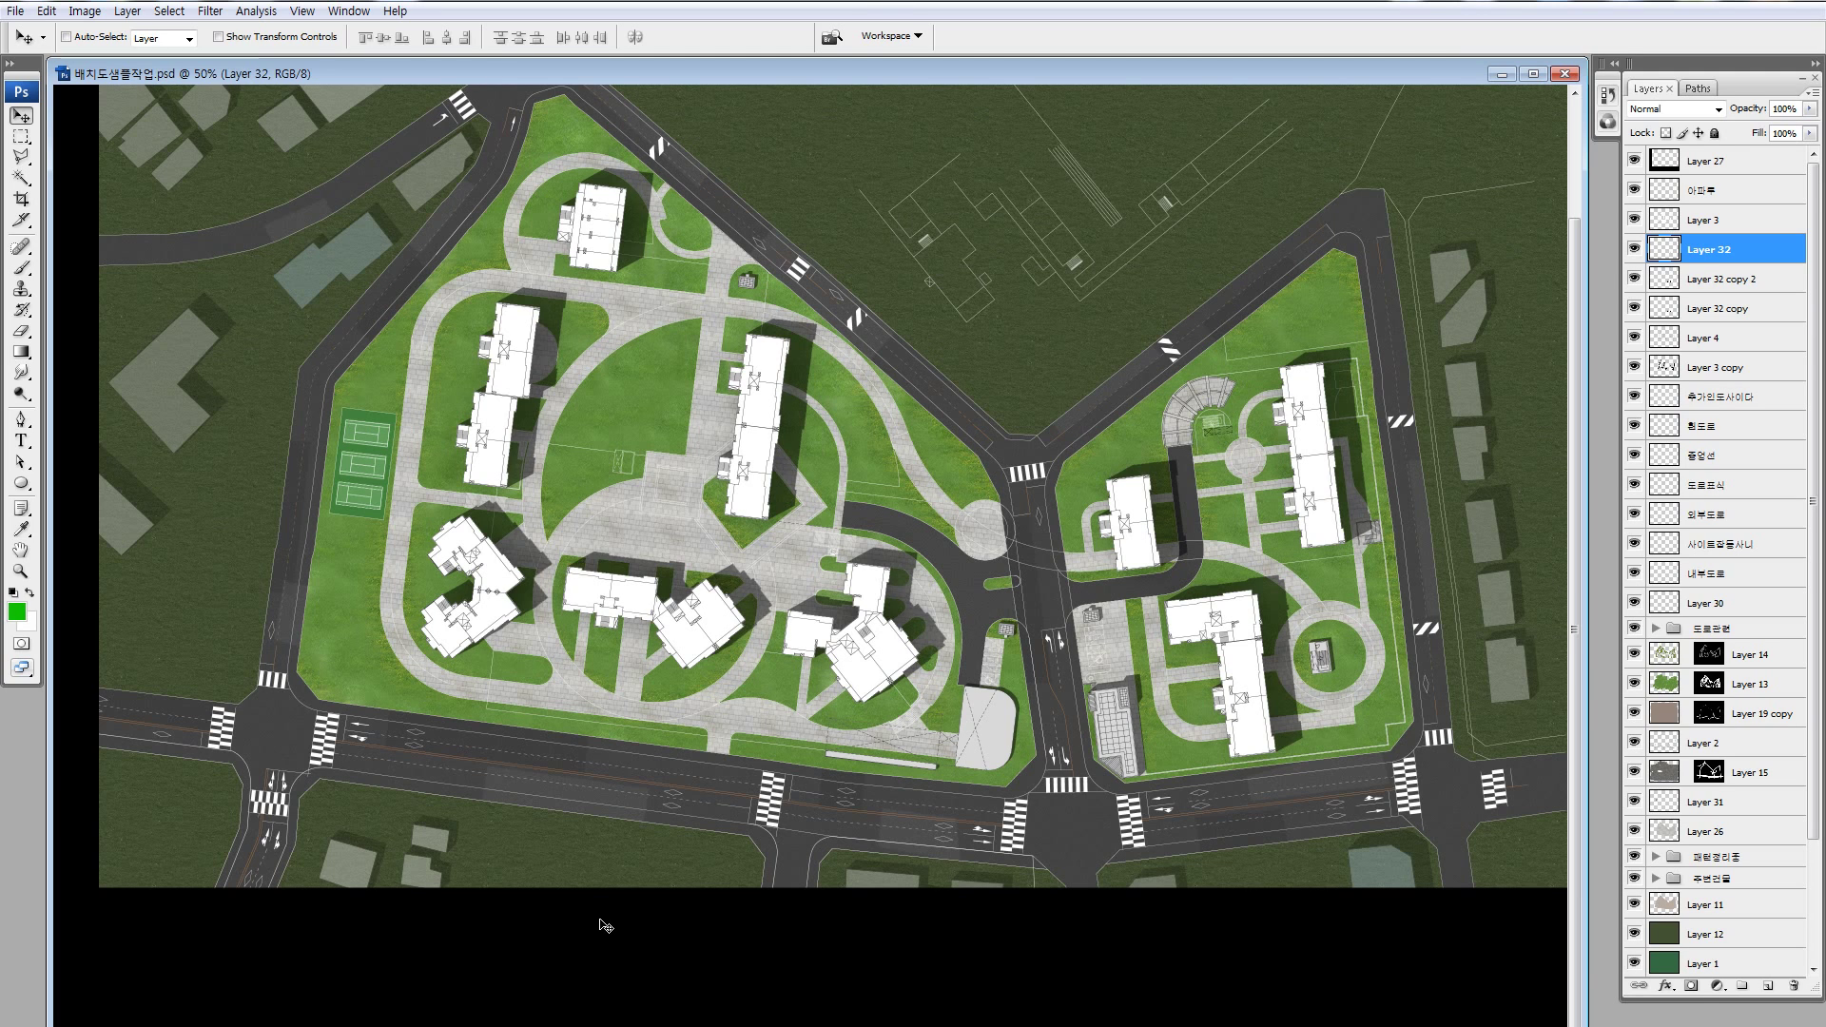
key(ctrl+minus)
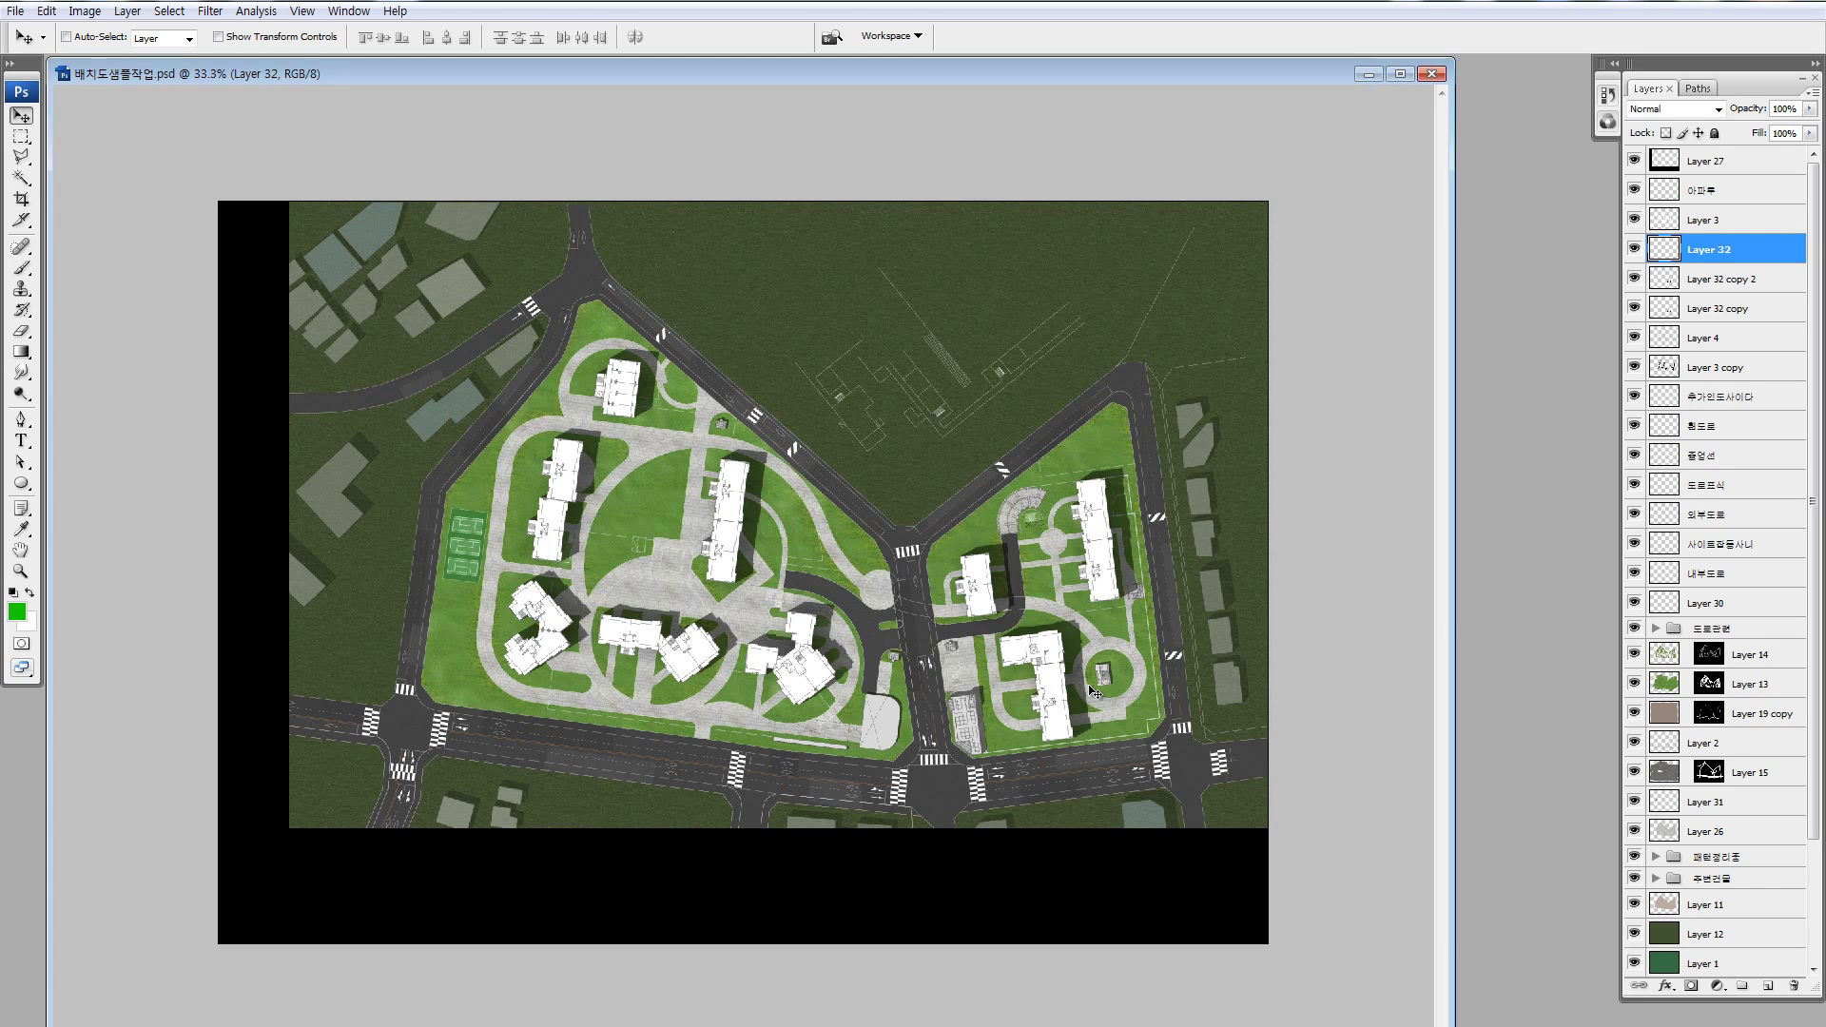
key(z)
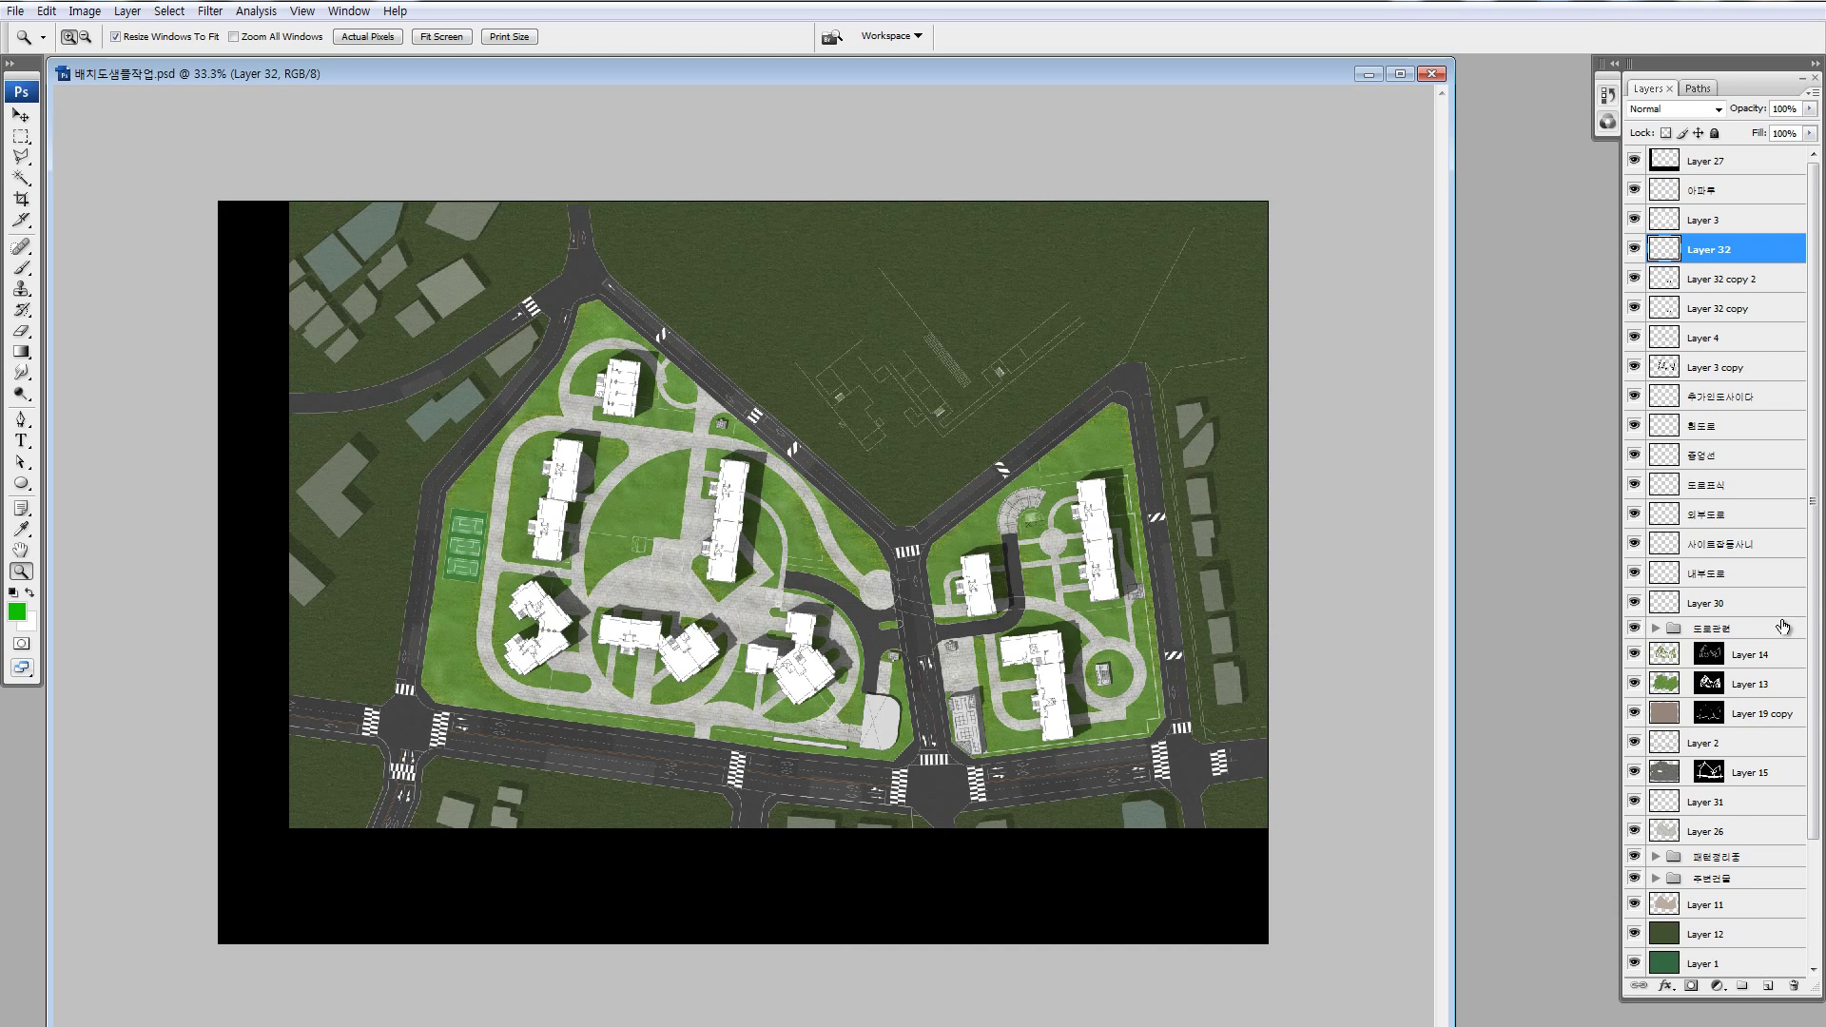
- Toggle Layer 26's visibility to check its paving, then zoom to 235% on the roundabout
scroll(1724, 740, down, 3)
scroll(1723, 740, down, 2)
click(1691, 684)
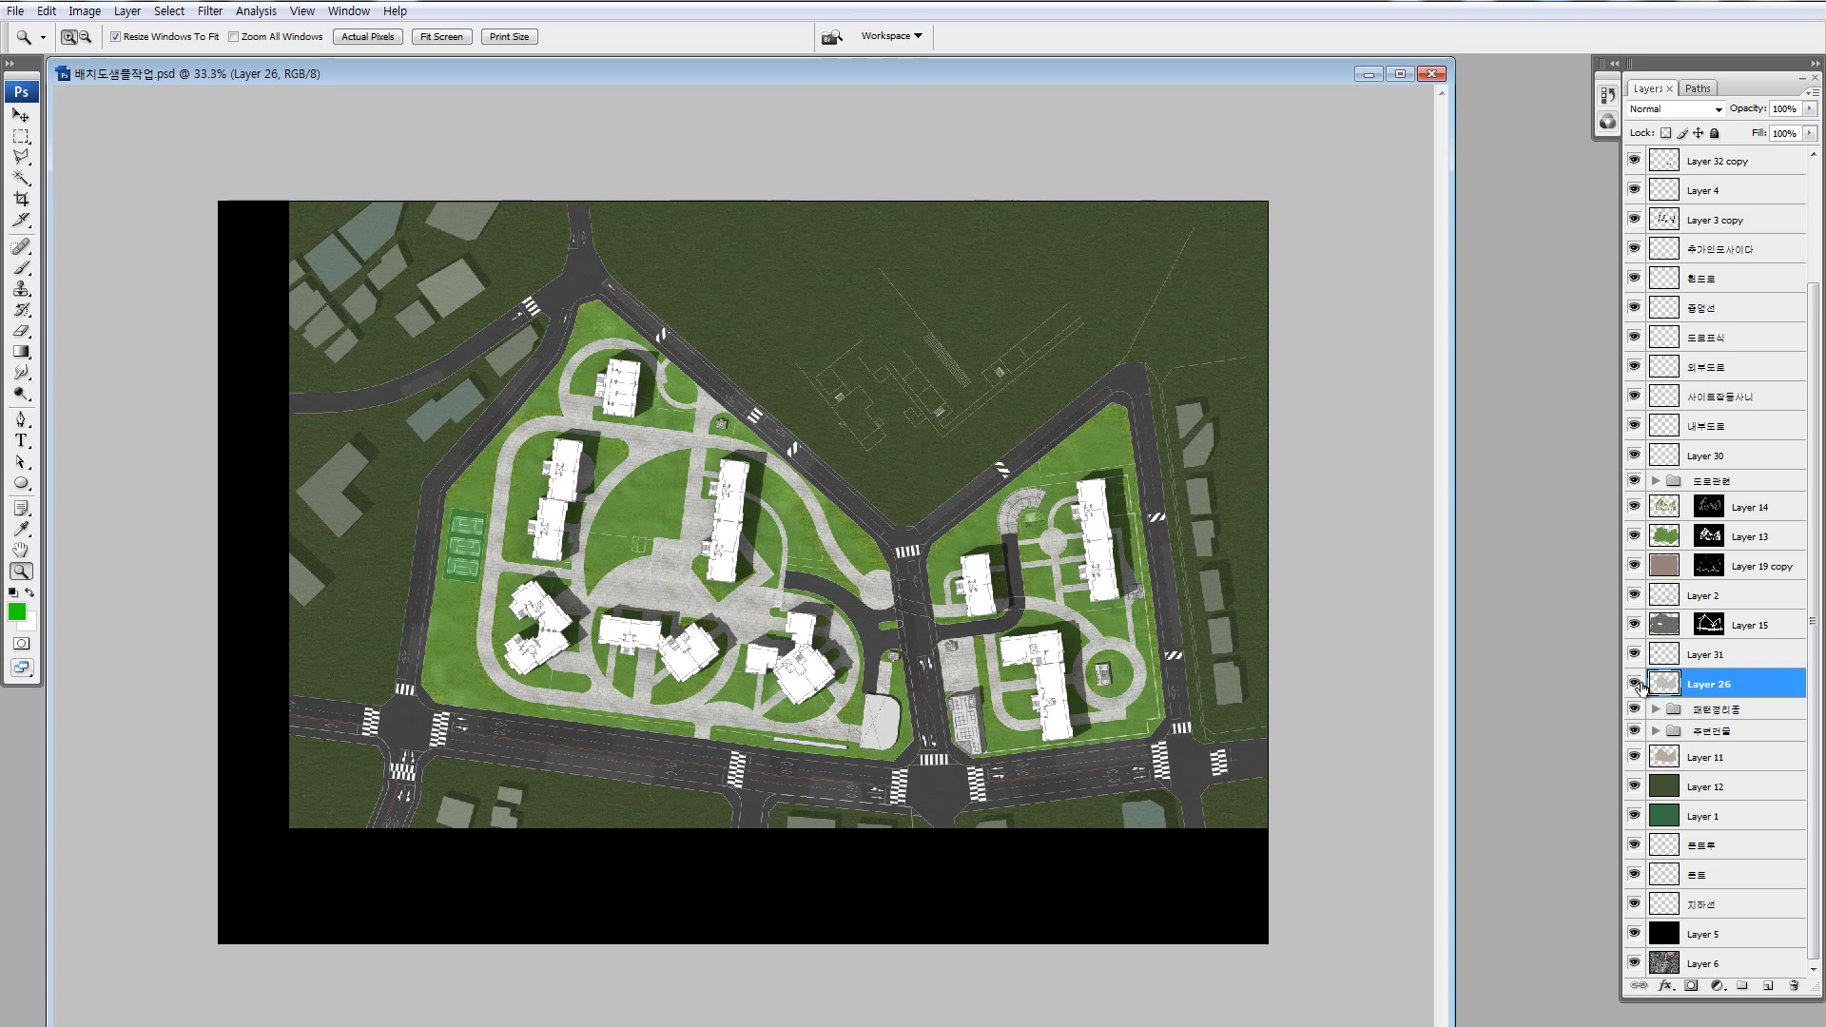
click(1634, 684)
click(1635, 685)
drag(650, 486, 1073, 761)
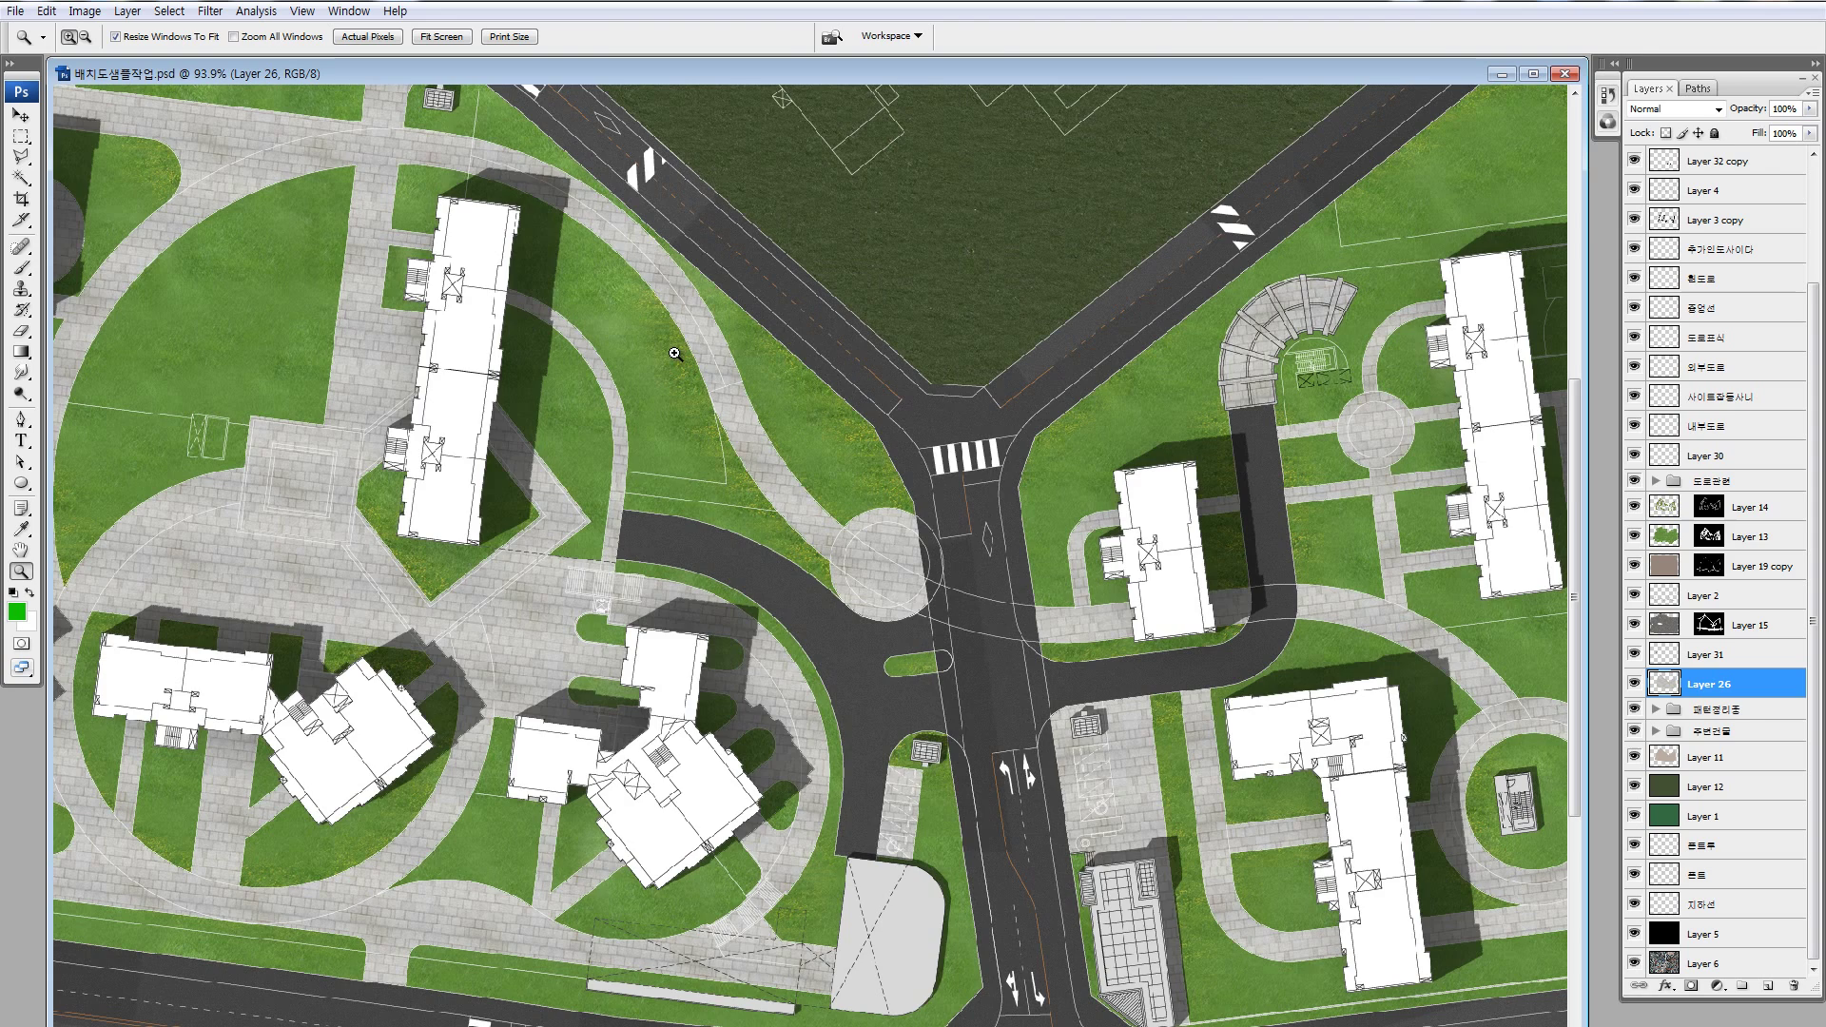
drag(676, 353, 1032, 727)
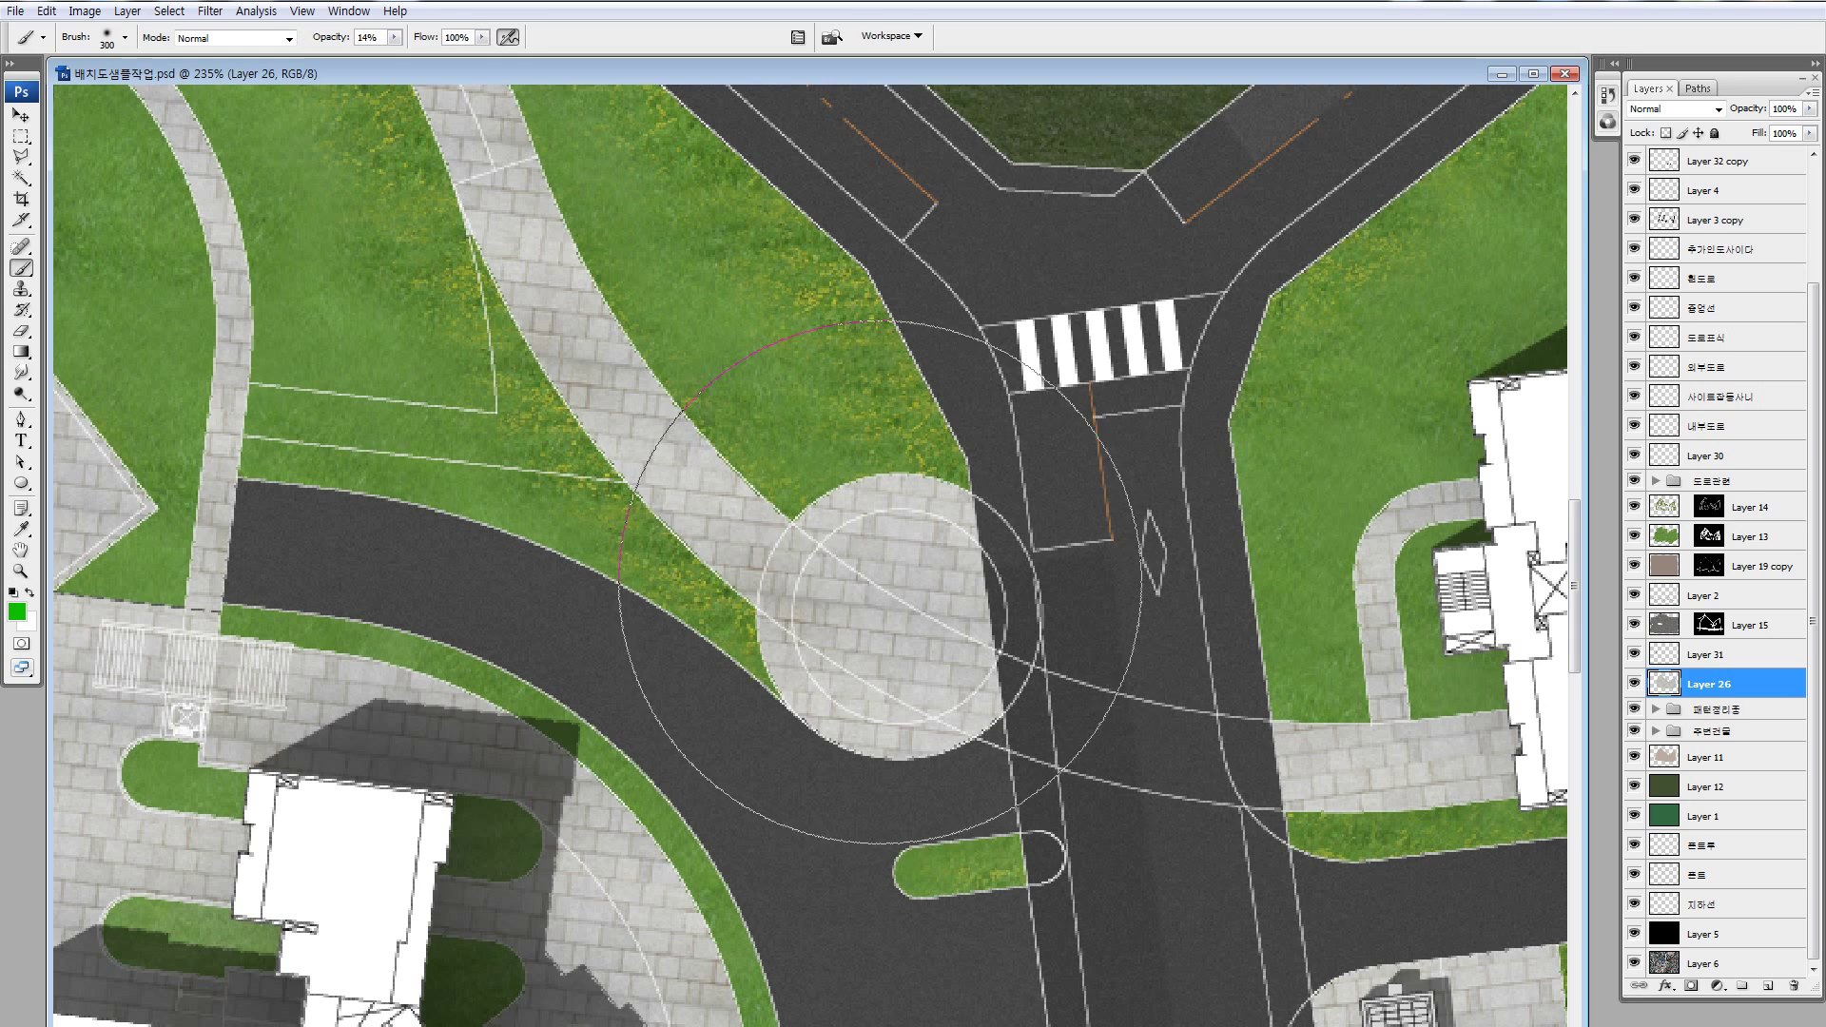
- Draw an Elliptical Marquee circle matching the paved roundabout at the intersection
key(m)
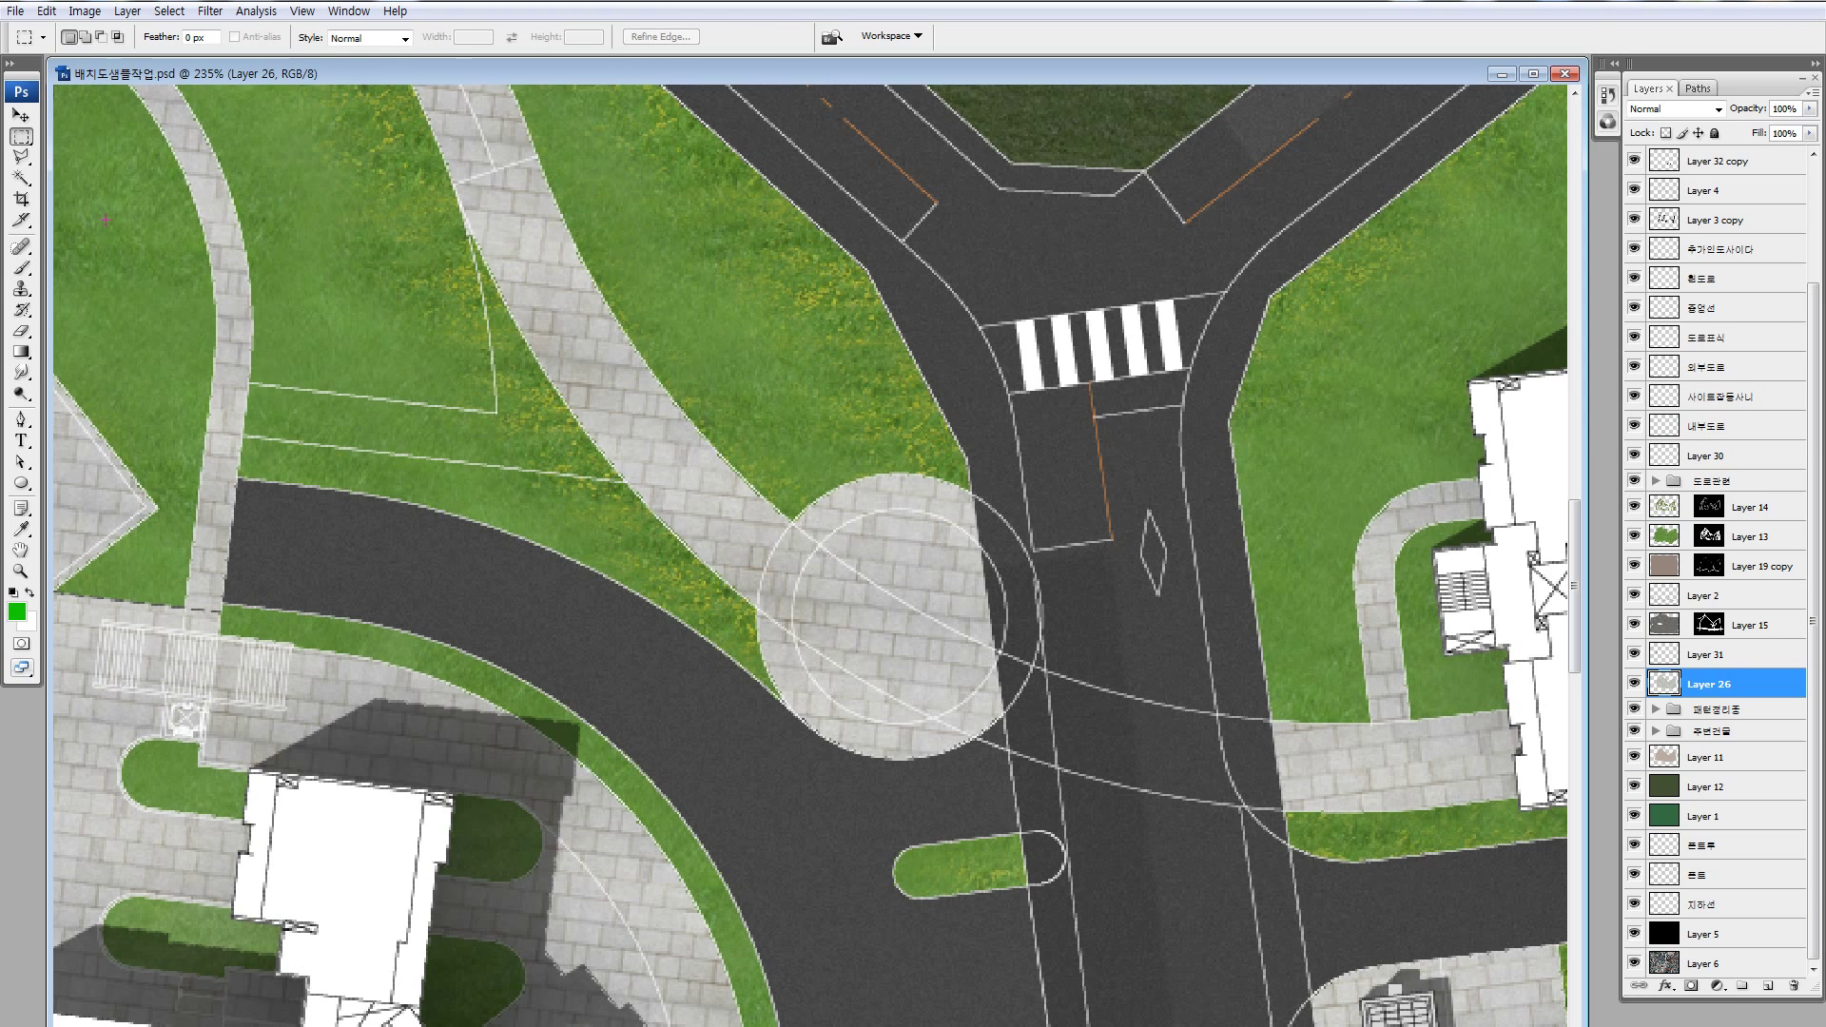
right_click(21, 136)
click(105, 152)
drag(904, 602, 874, 629)
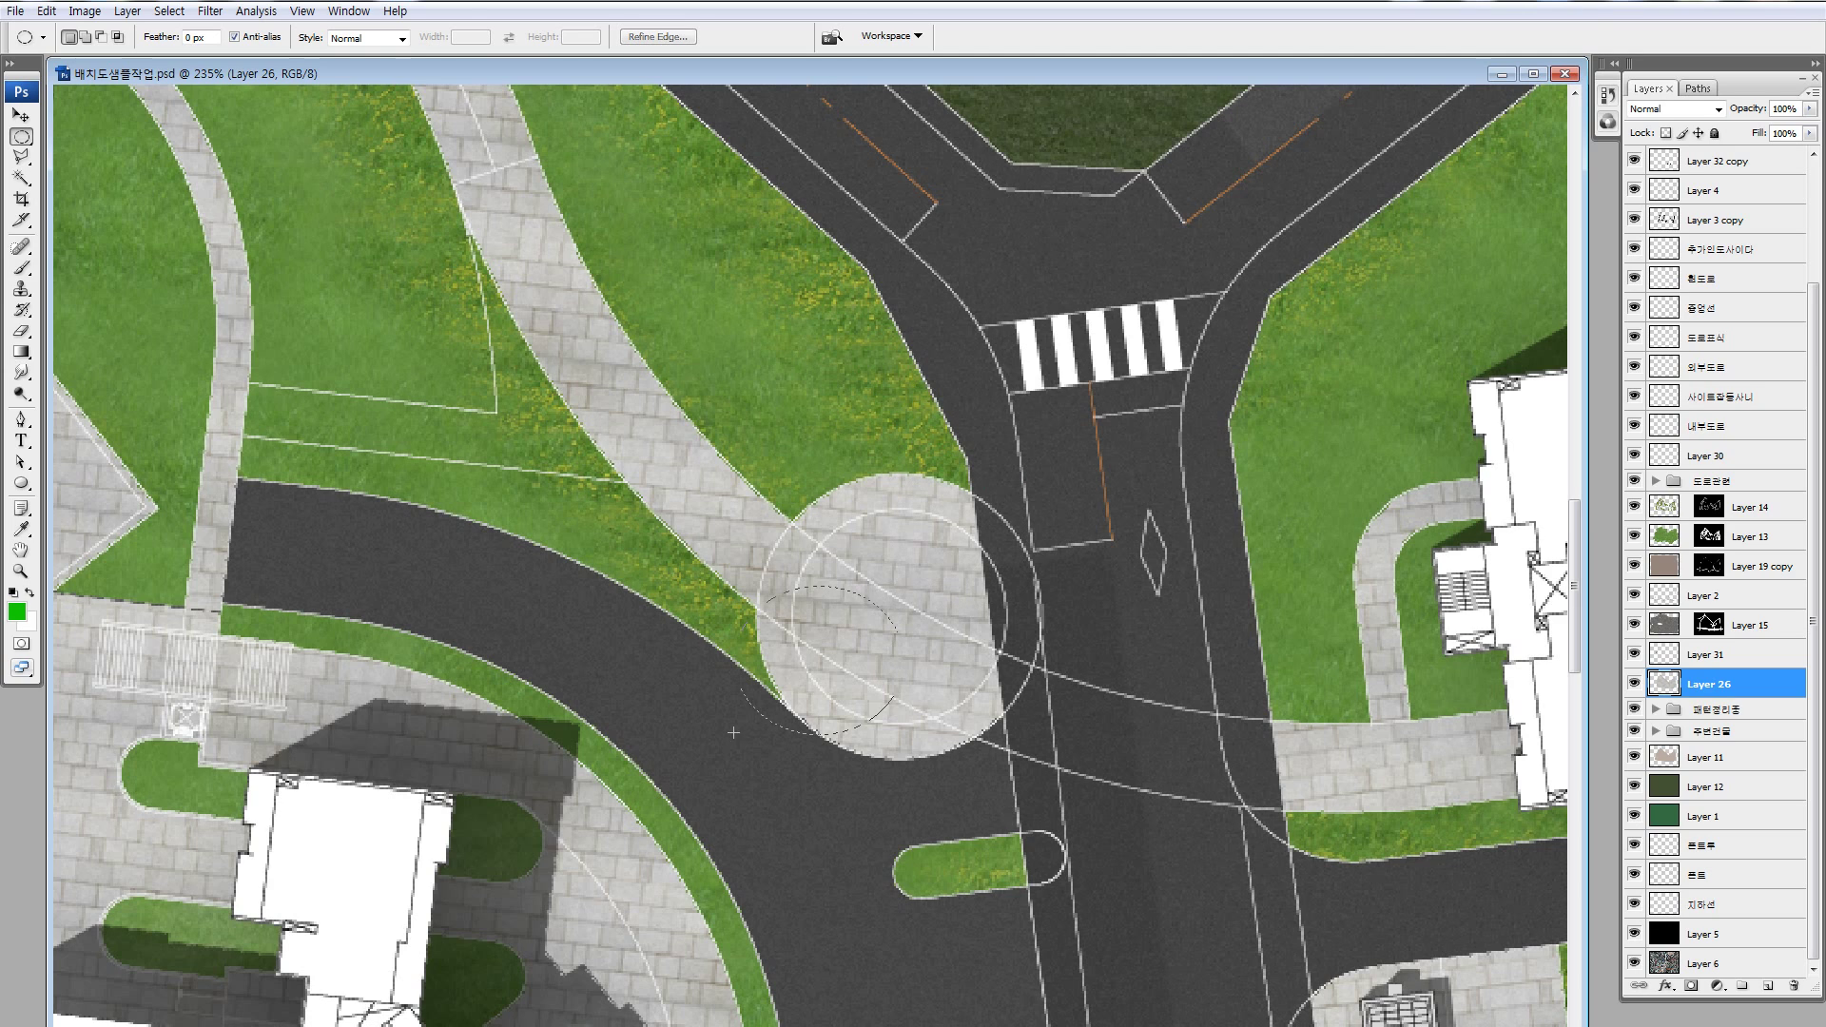
click(899, 597)
click(916, 624)
drag(986, 512, 1040, 451)
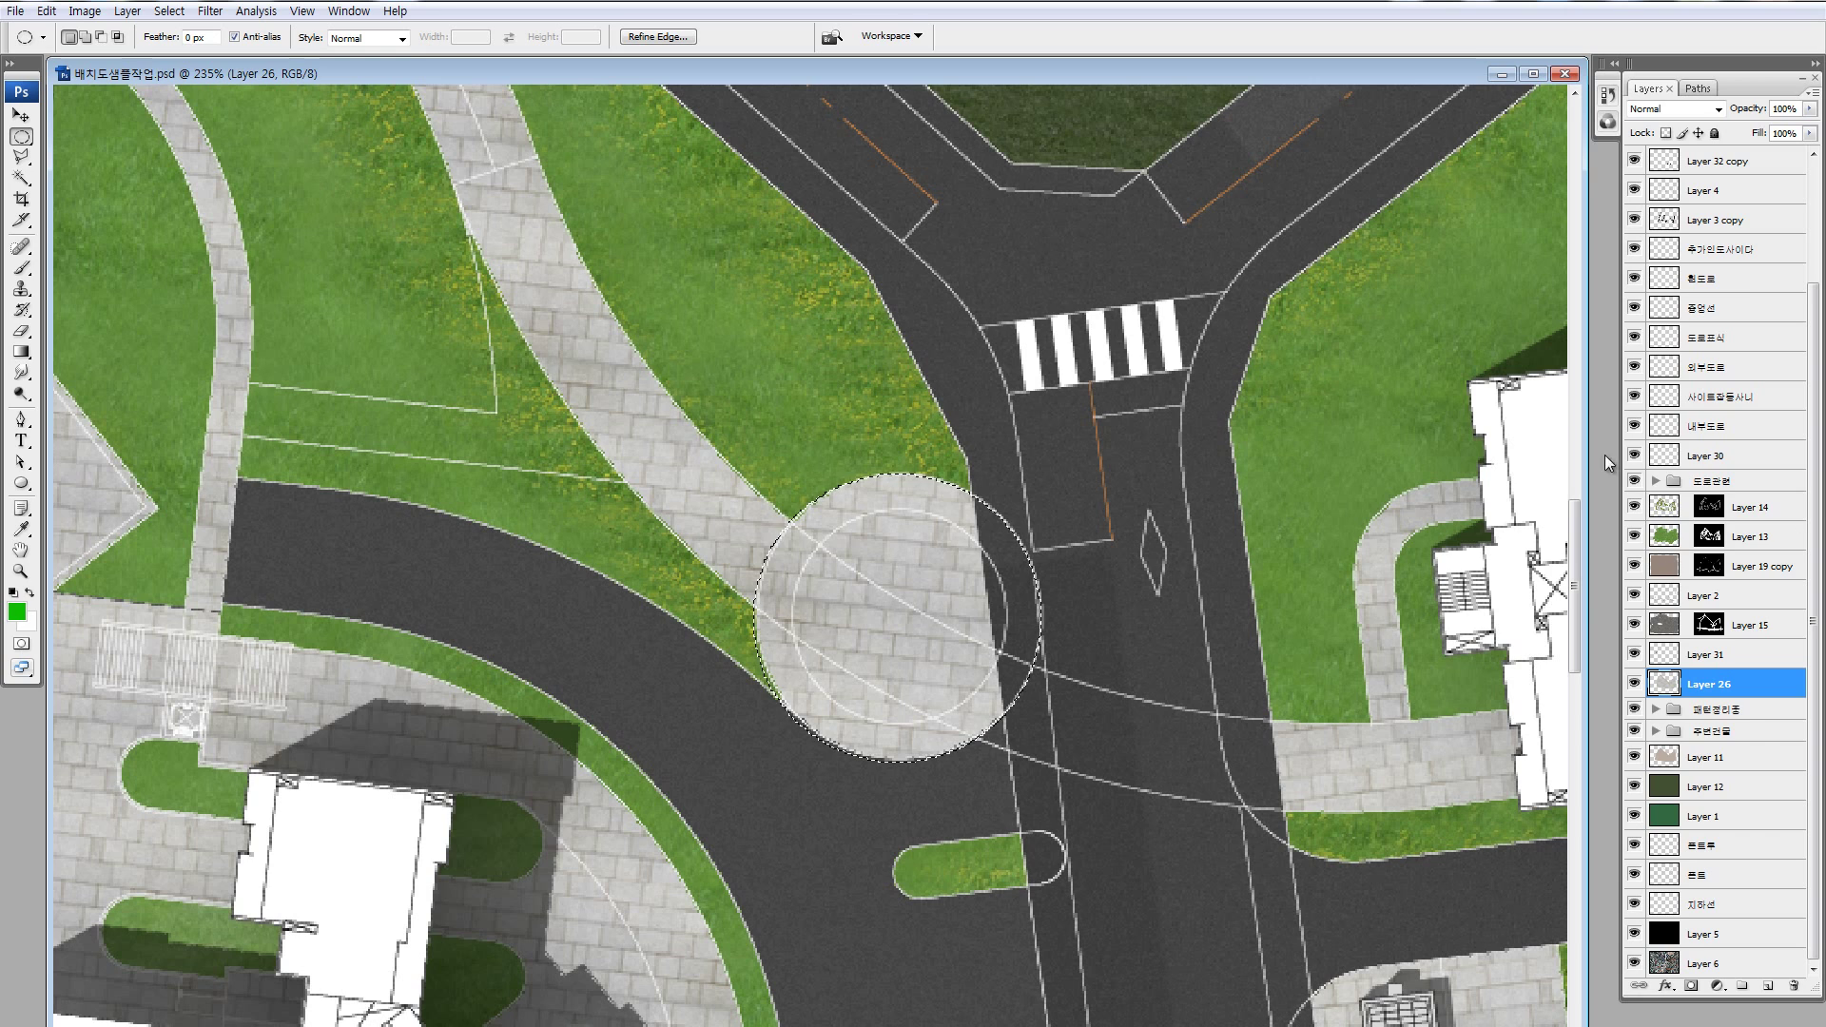
- Add an inverted layer mask to the 도로관련 group, hiding roads inside the circle
click(1634, 481)
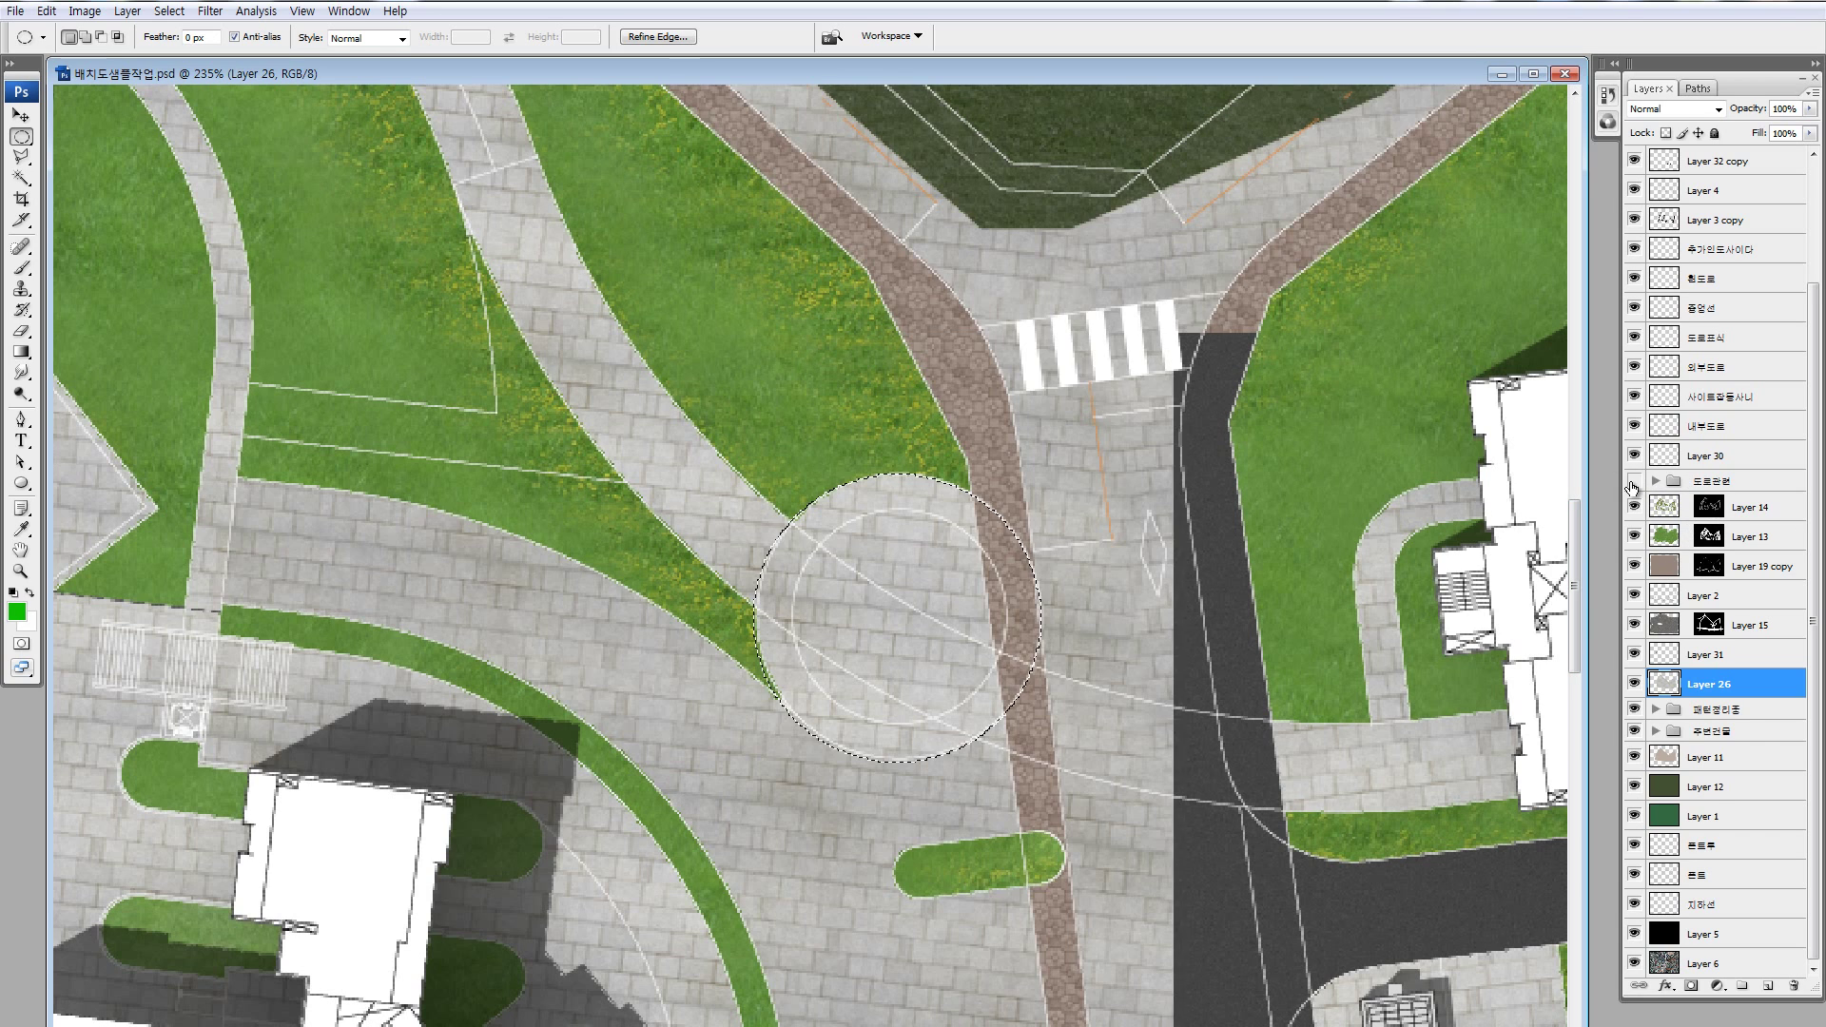
click(1706, 480)
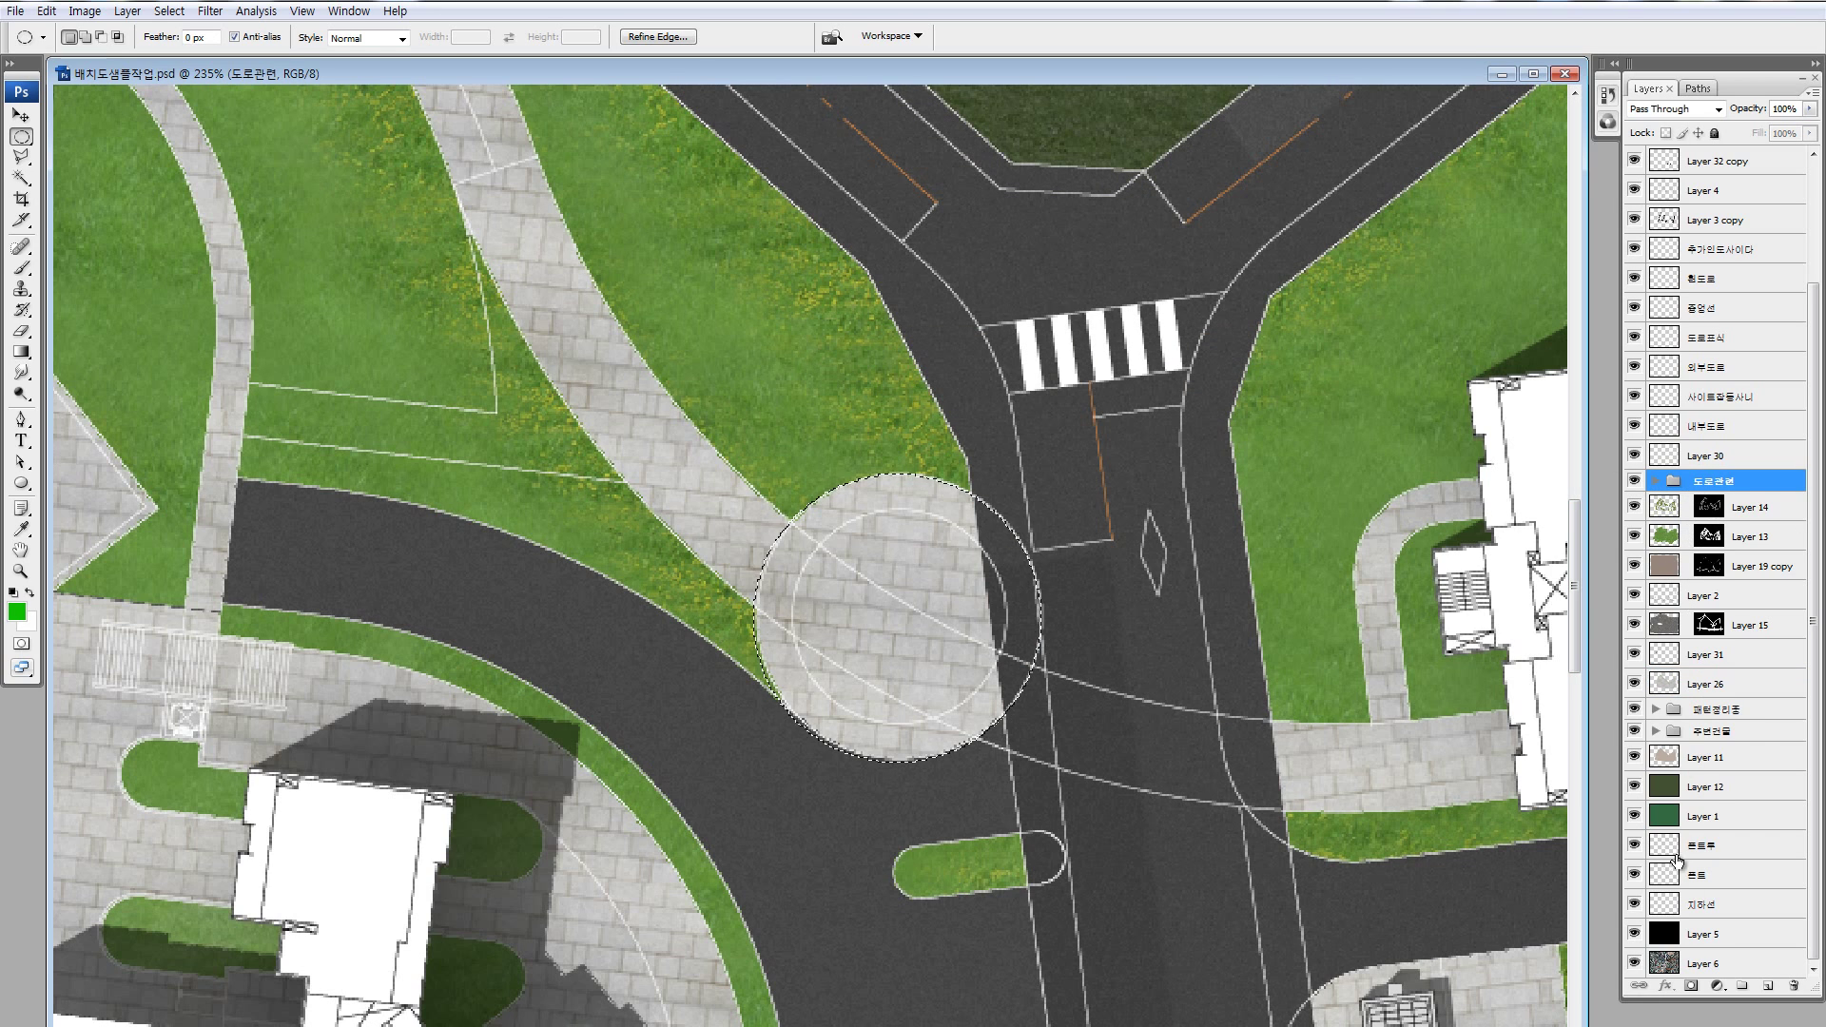
click(1692, 986)
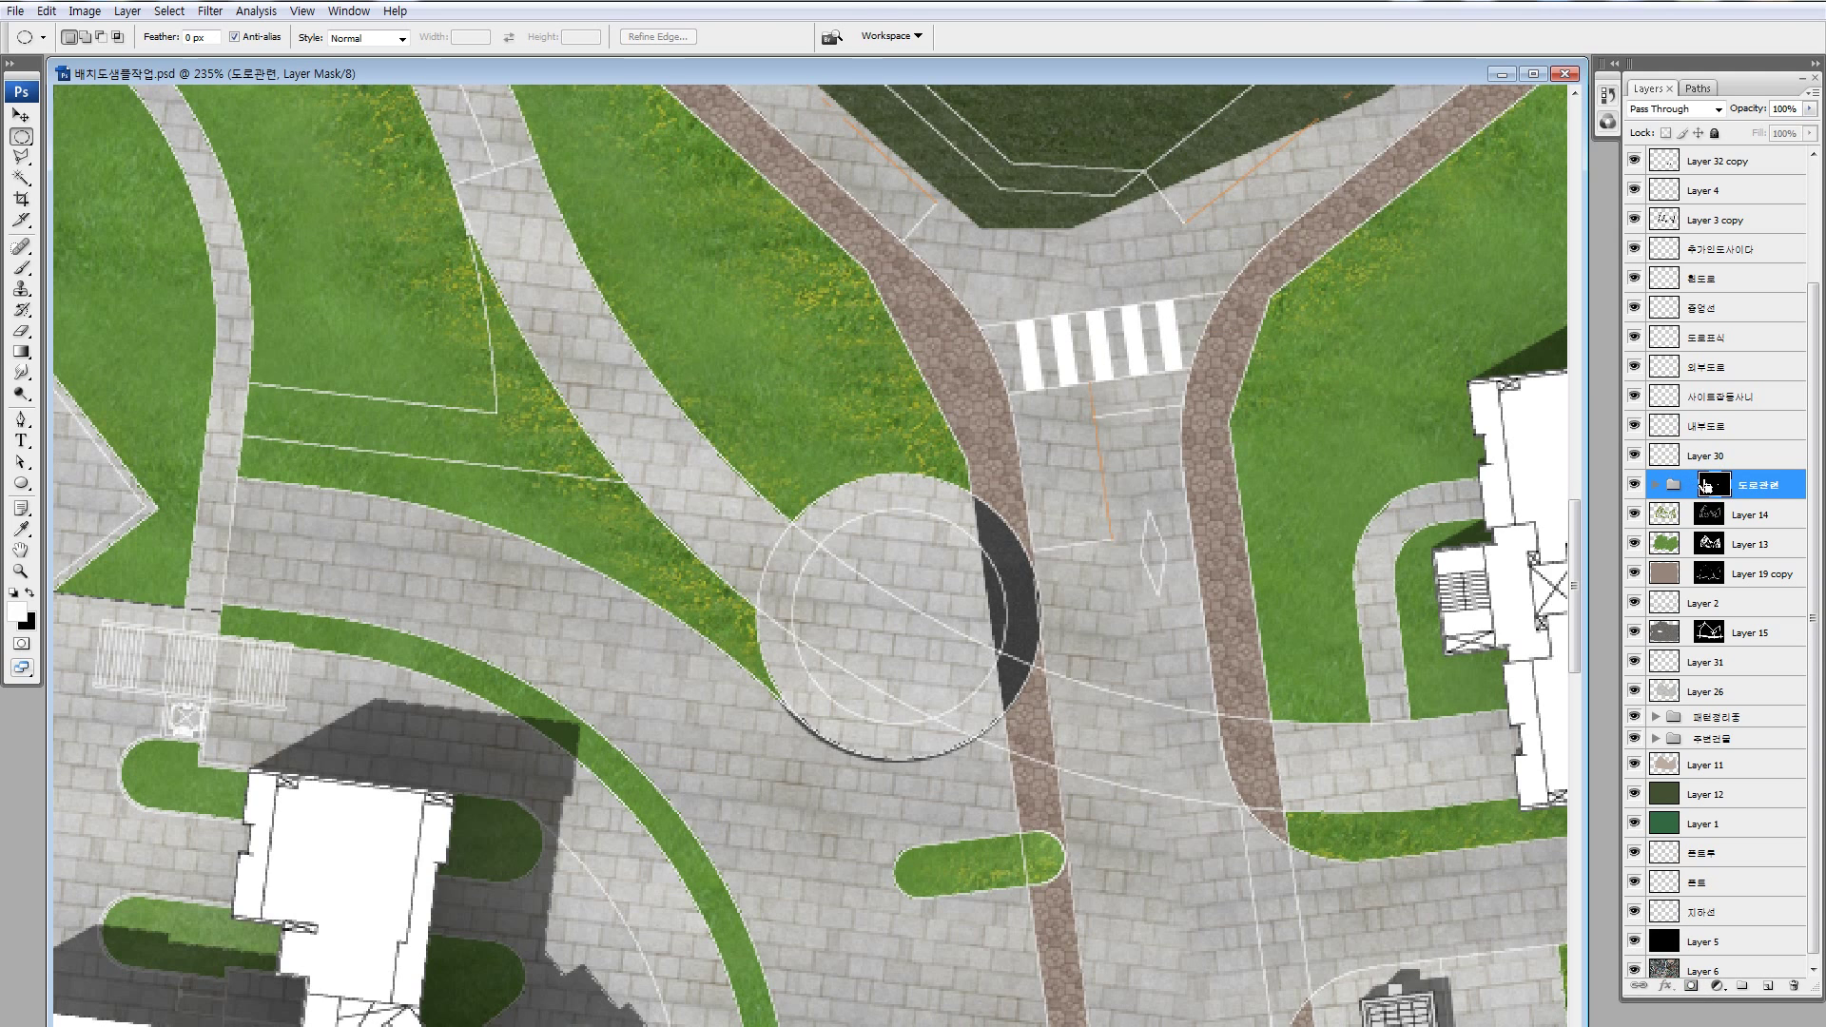
key(ctrl+i)
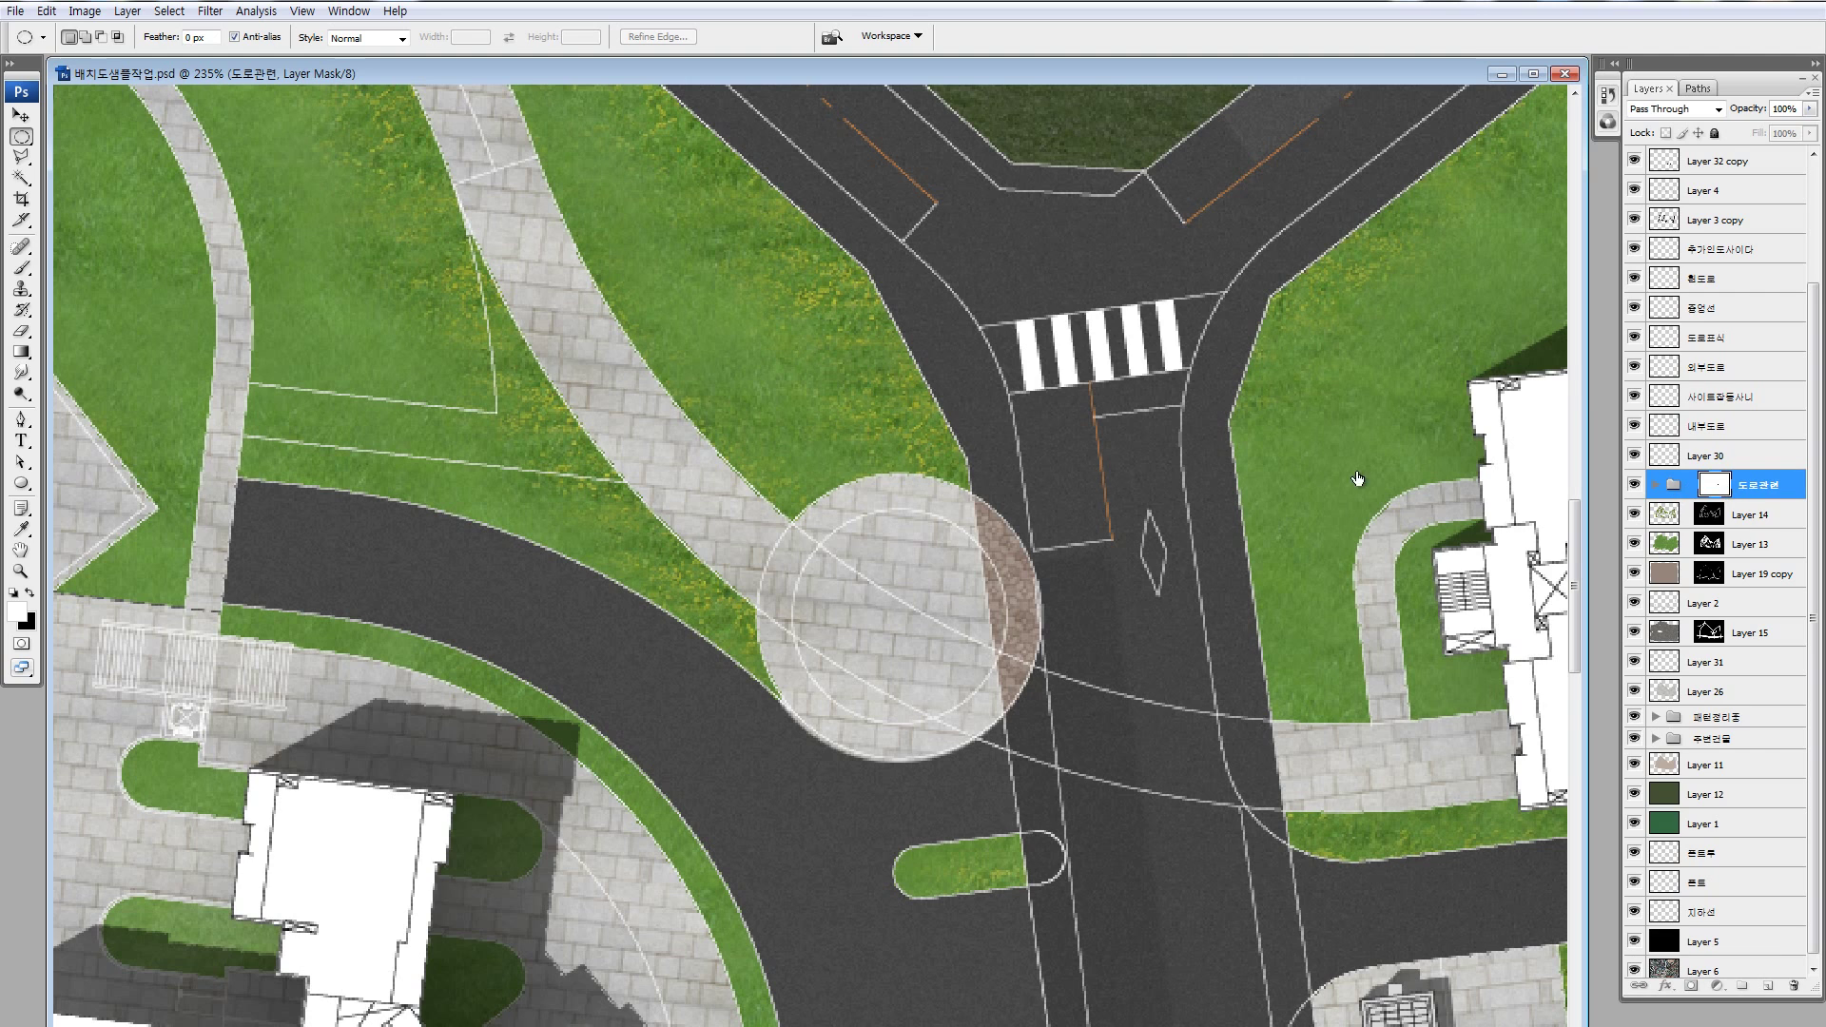
- Inspect the 도로관련 mask on its own, trying elliptical selections, then deselect
drag(658, 335, 1300, 925)
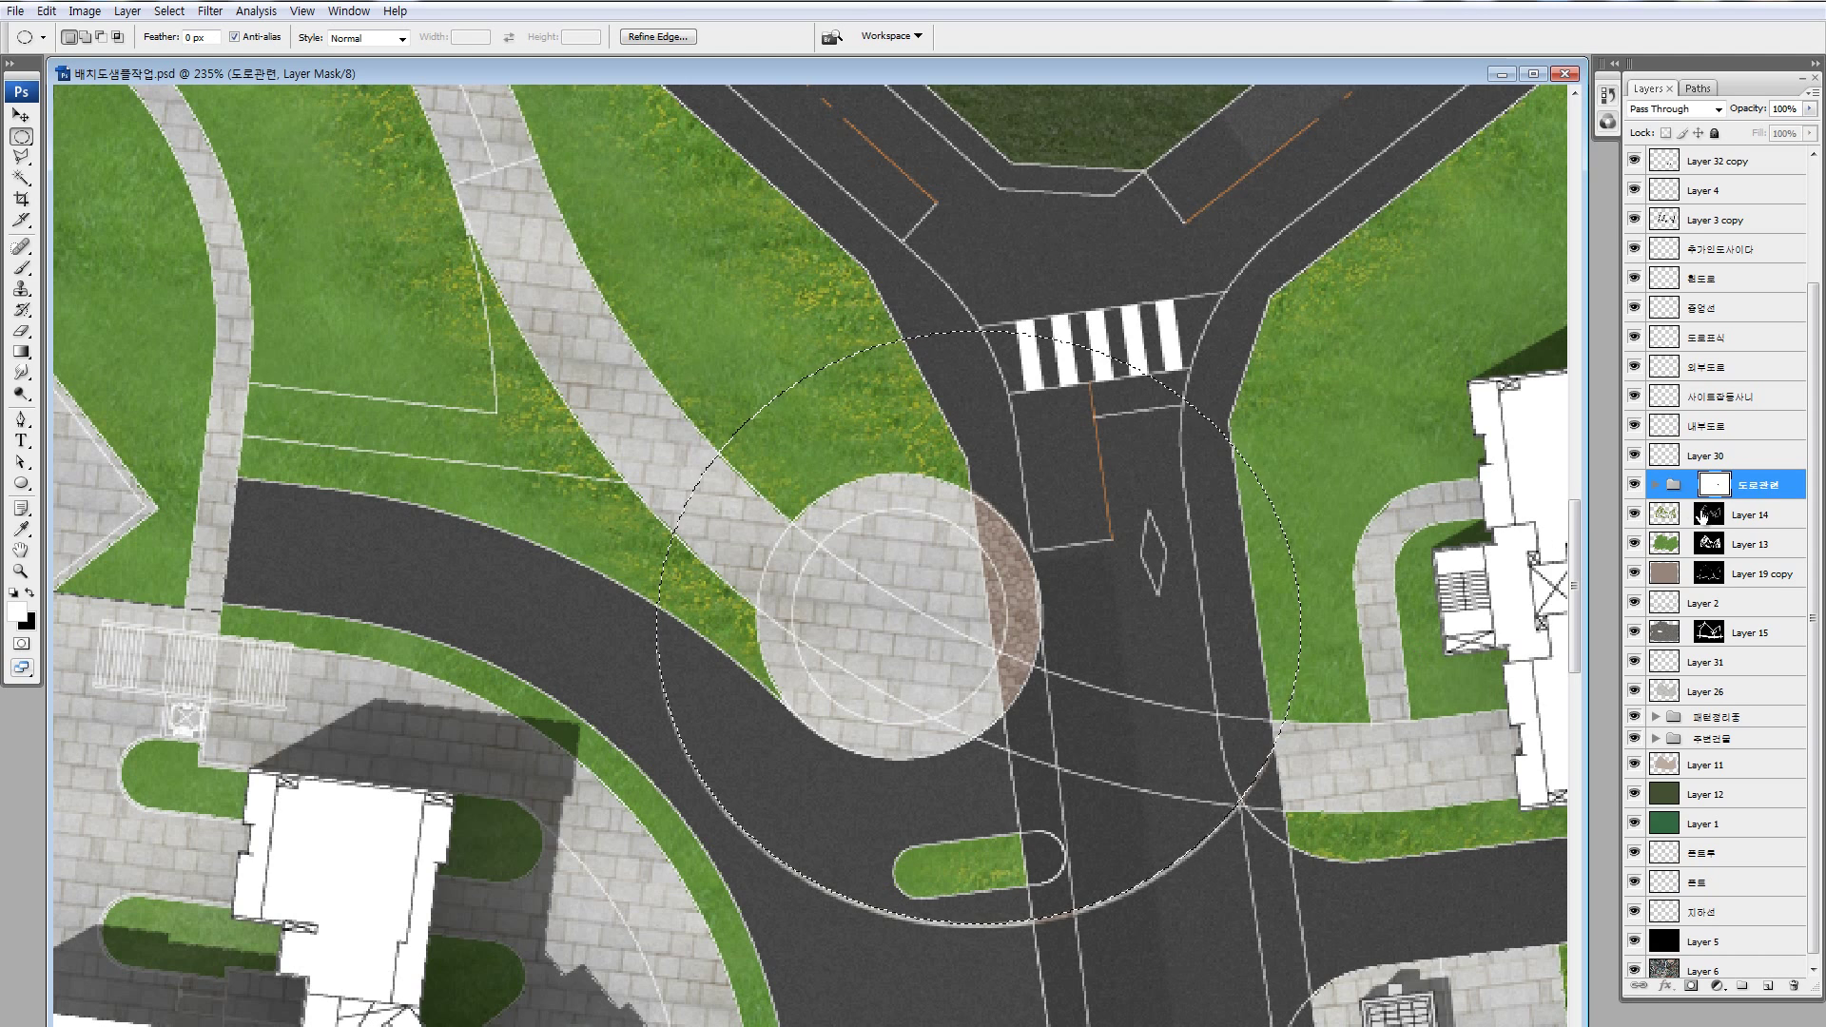
alt+click(1714, 484)
click(1048, 303)
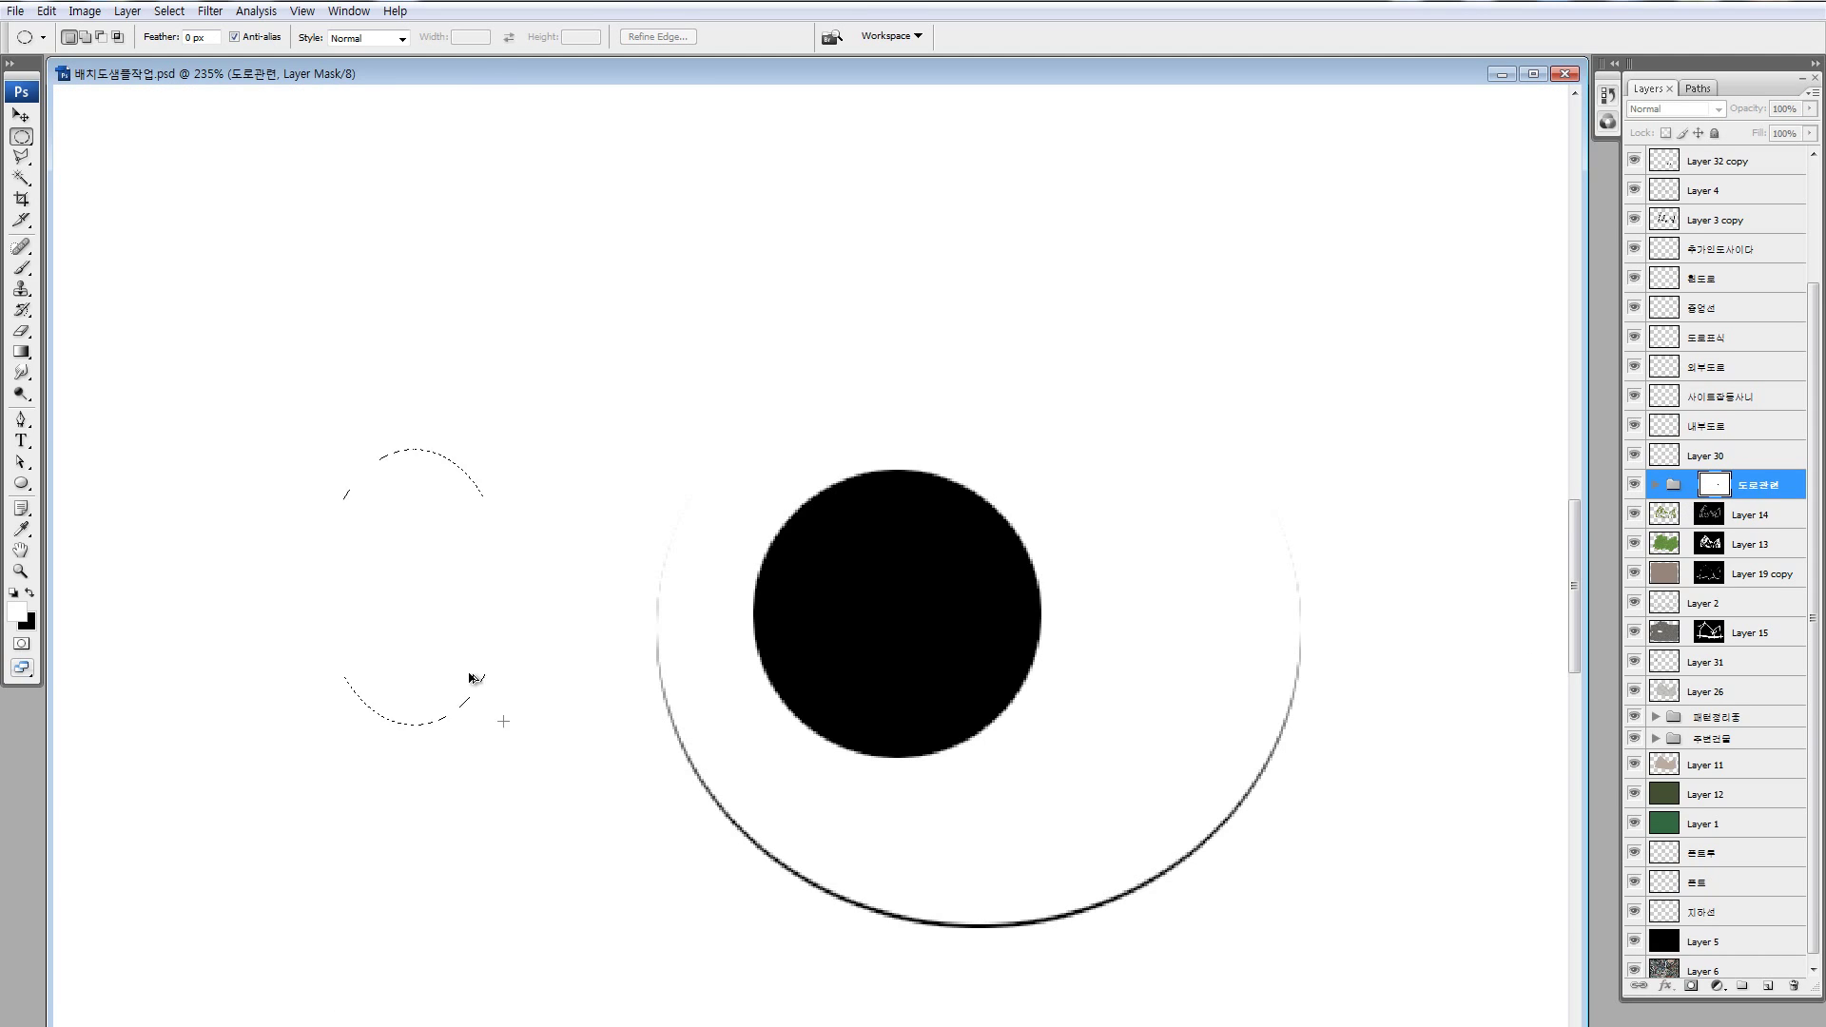
drag(333, 452, 694, 673)
mouse_move(644, 598)
mouse_down()
mouse_move(792, 850)
mouse_move(1217, 750)
mouse_move(1231, 462)
mouse_up()
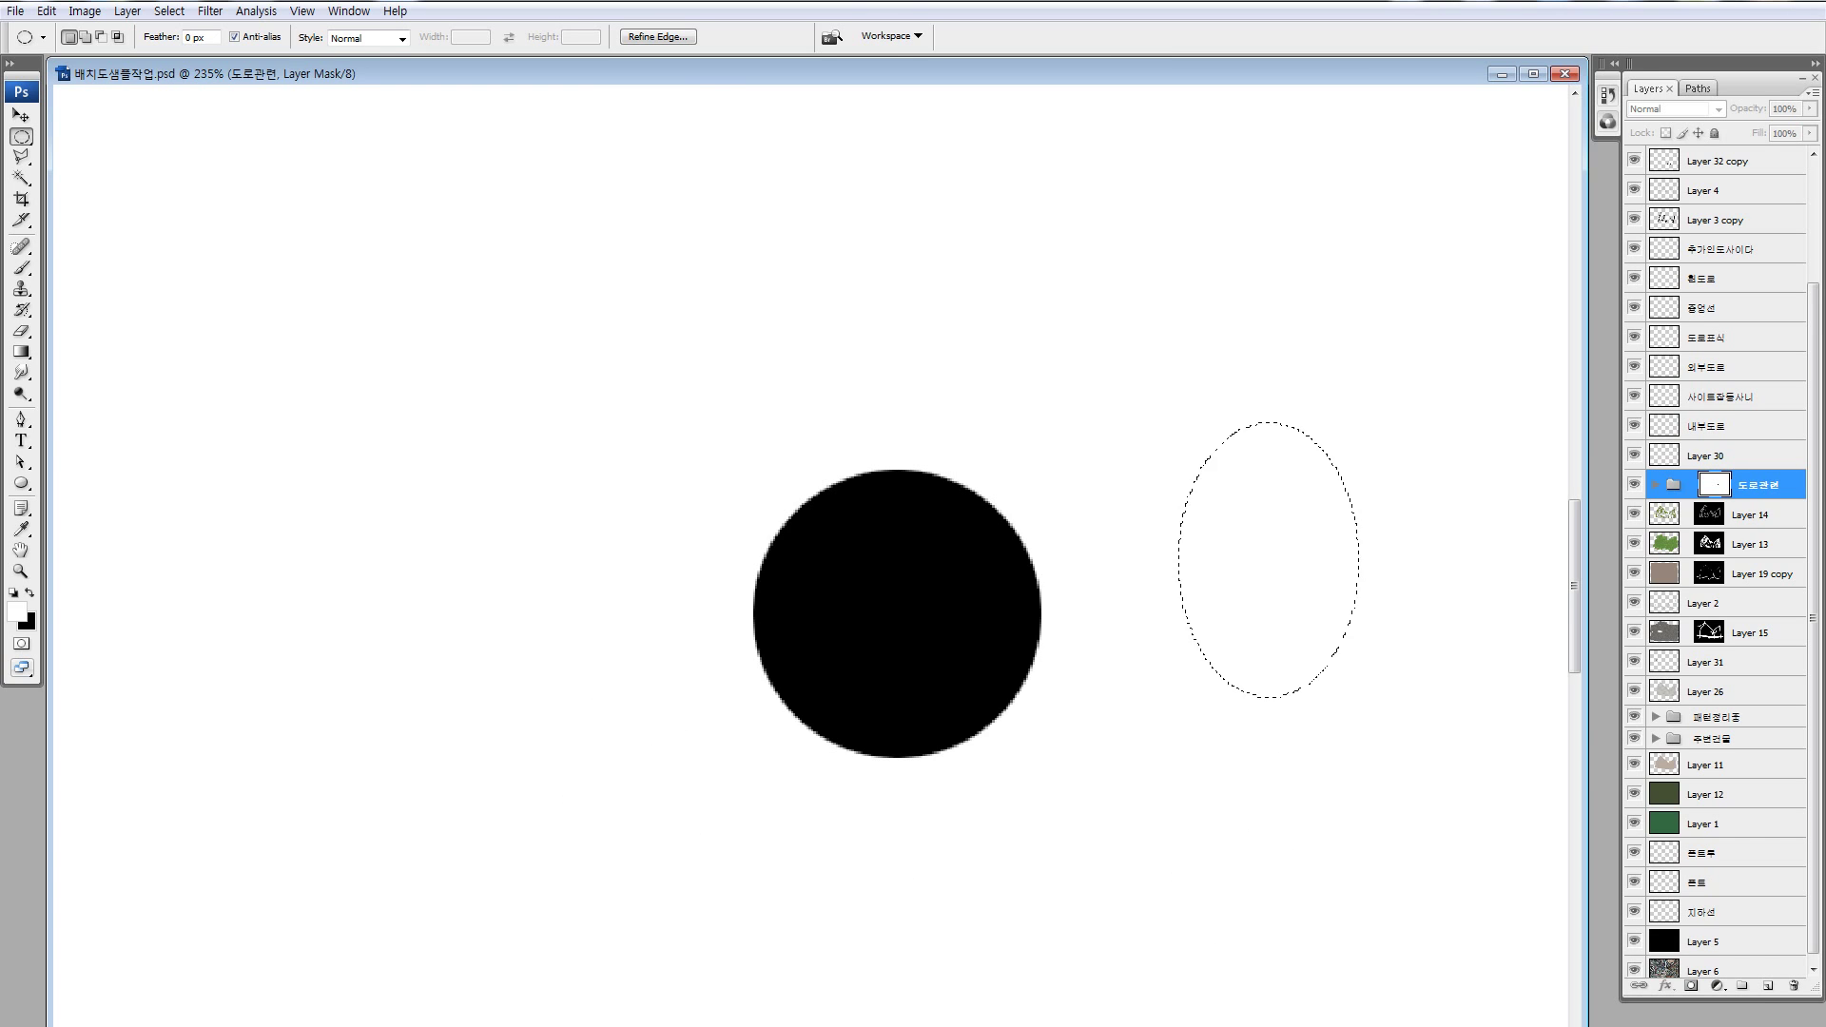
key(ctrl+d)
- Return to the normal view and zoom out to 66.7% to see the whole complex
click(1634, 488)
key(ctrl+minus)
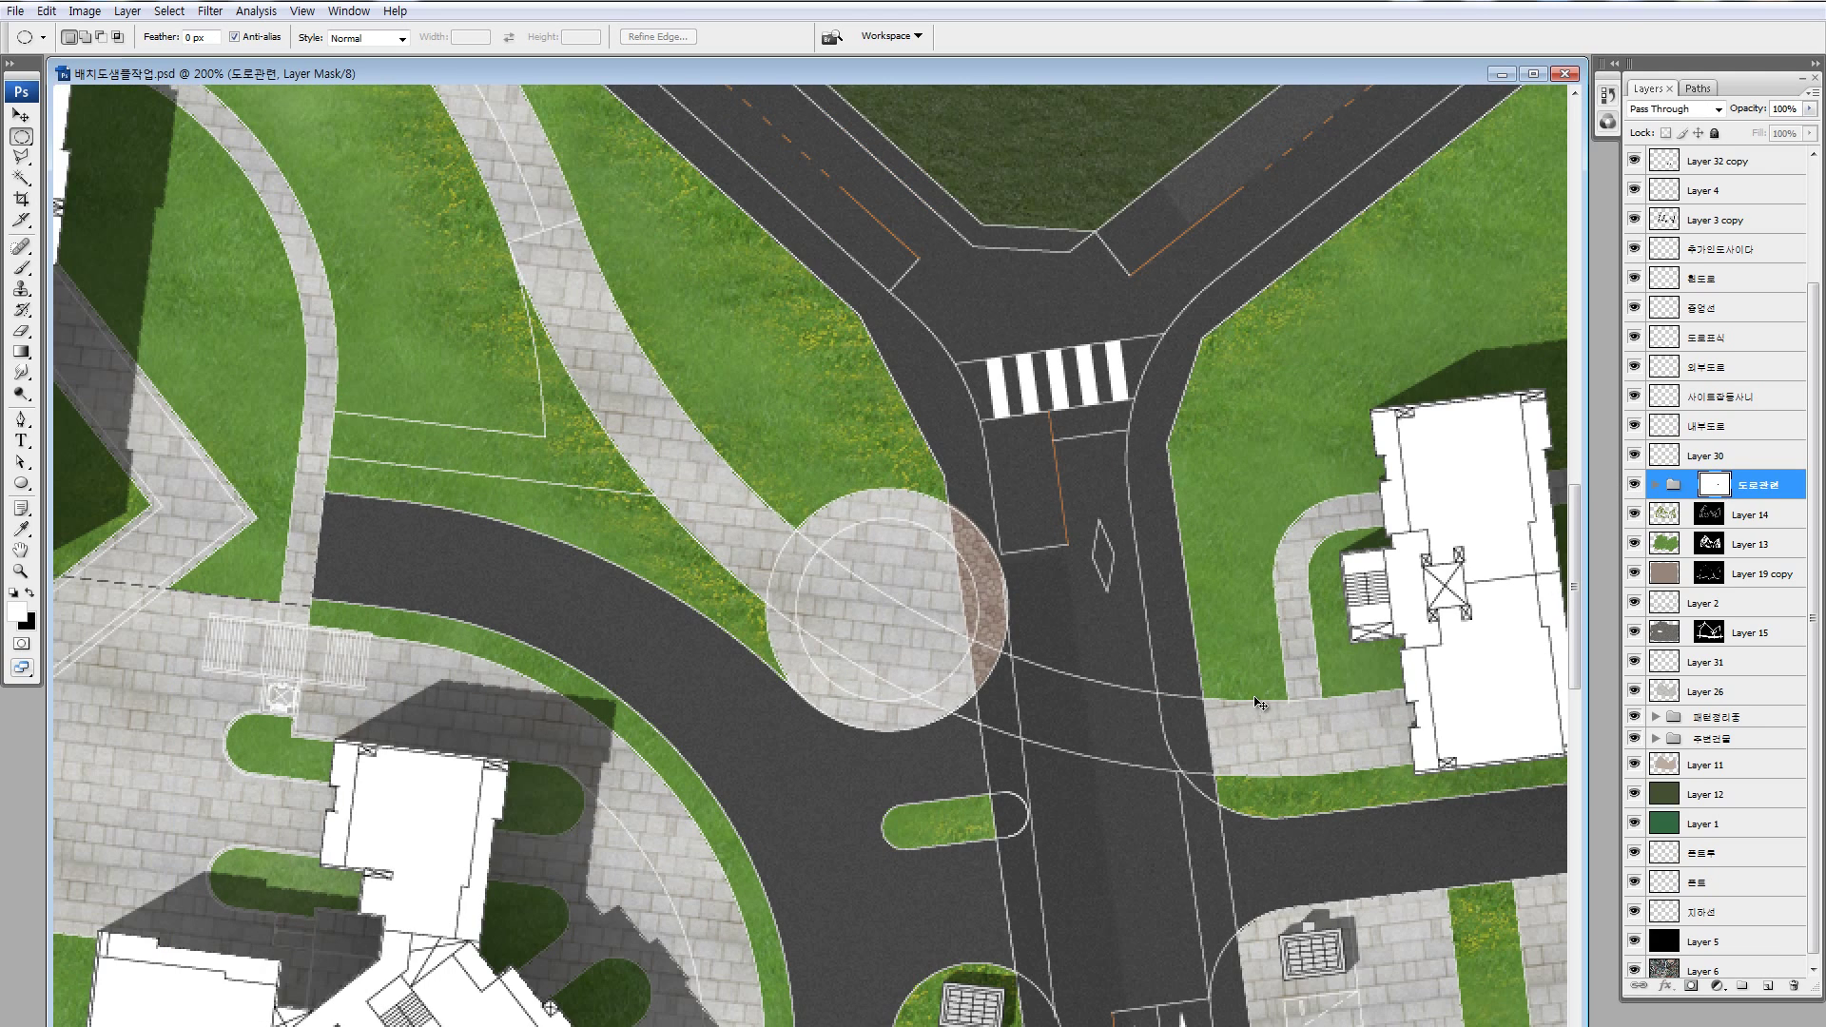
key(ctrl+minus)
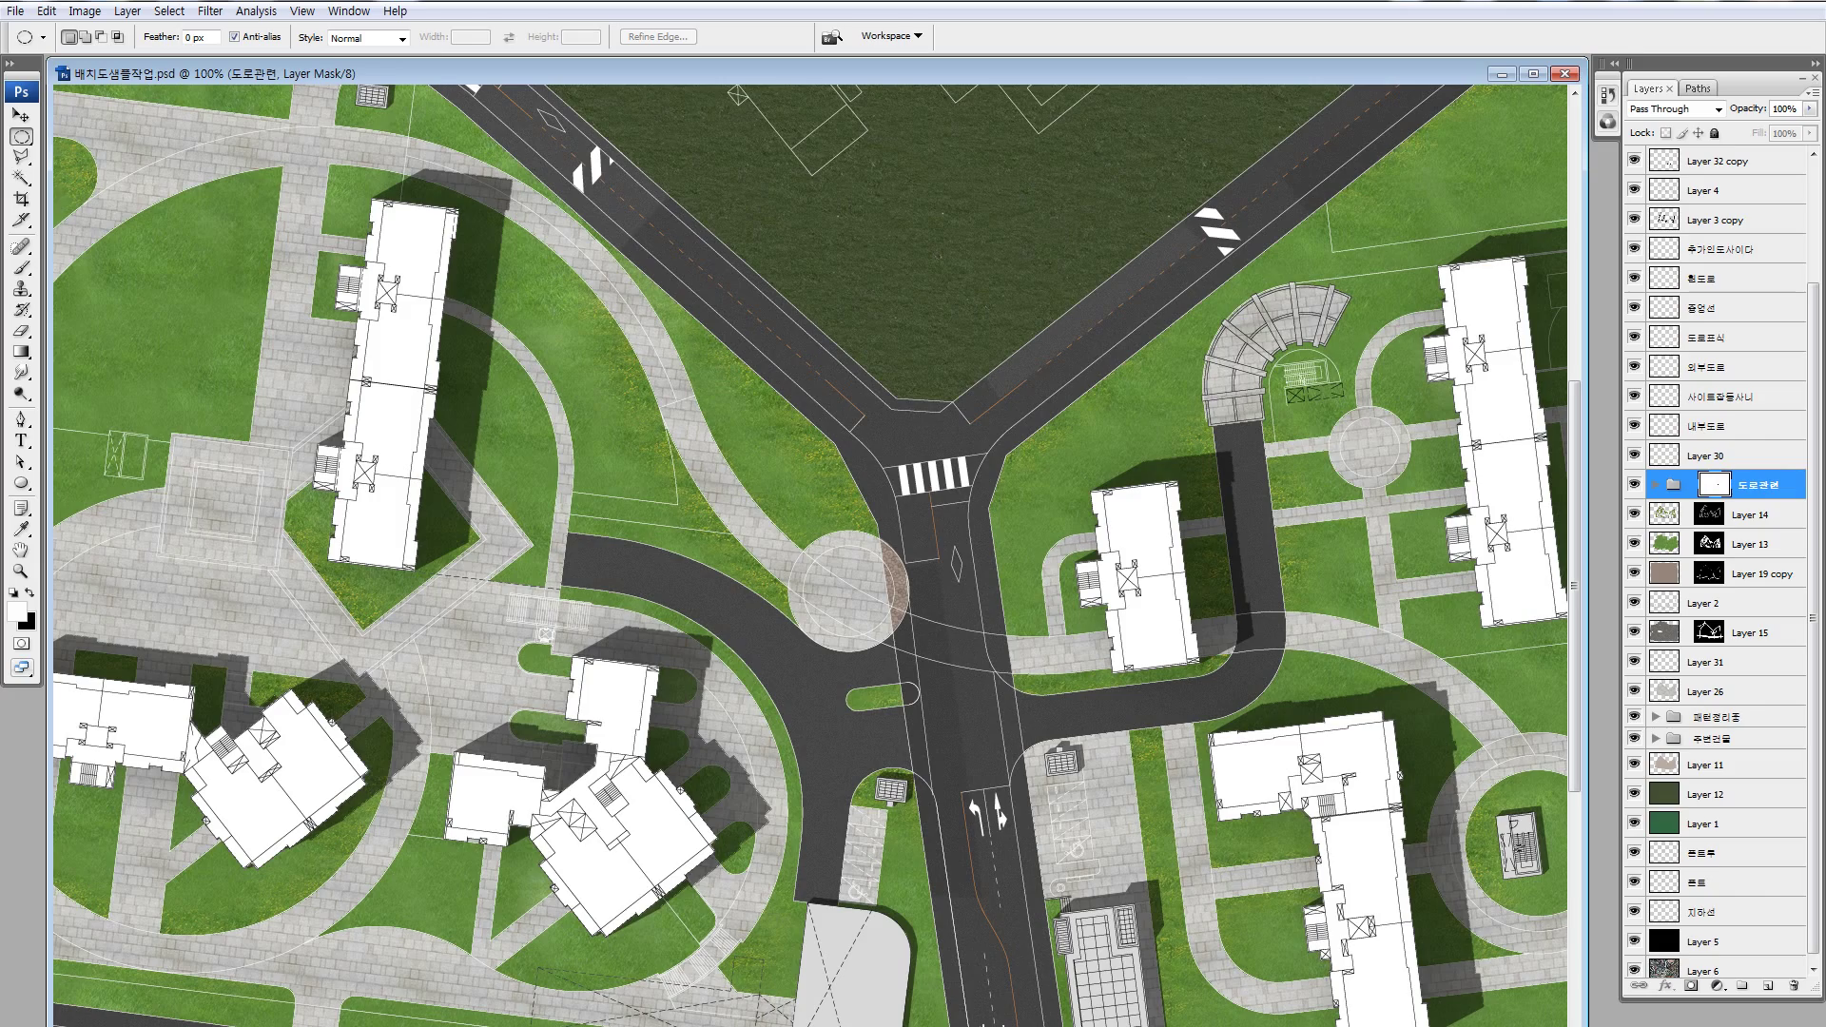
key(ctrl+minus)
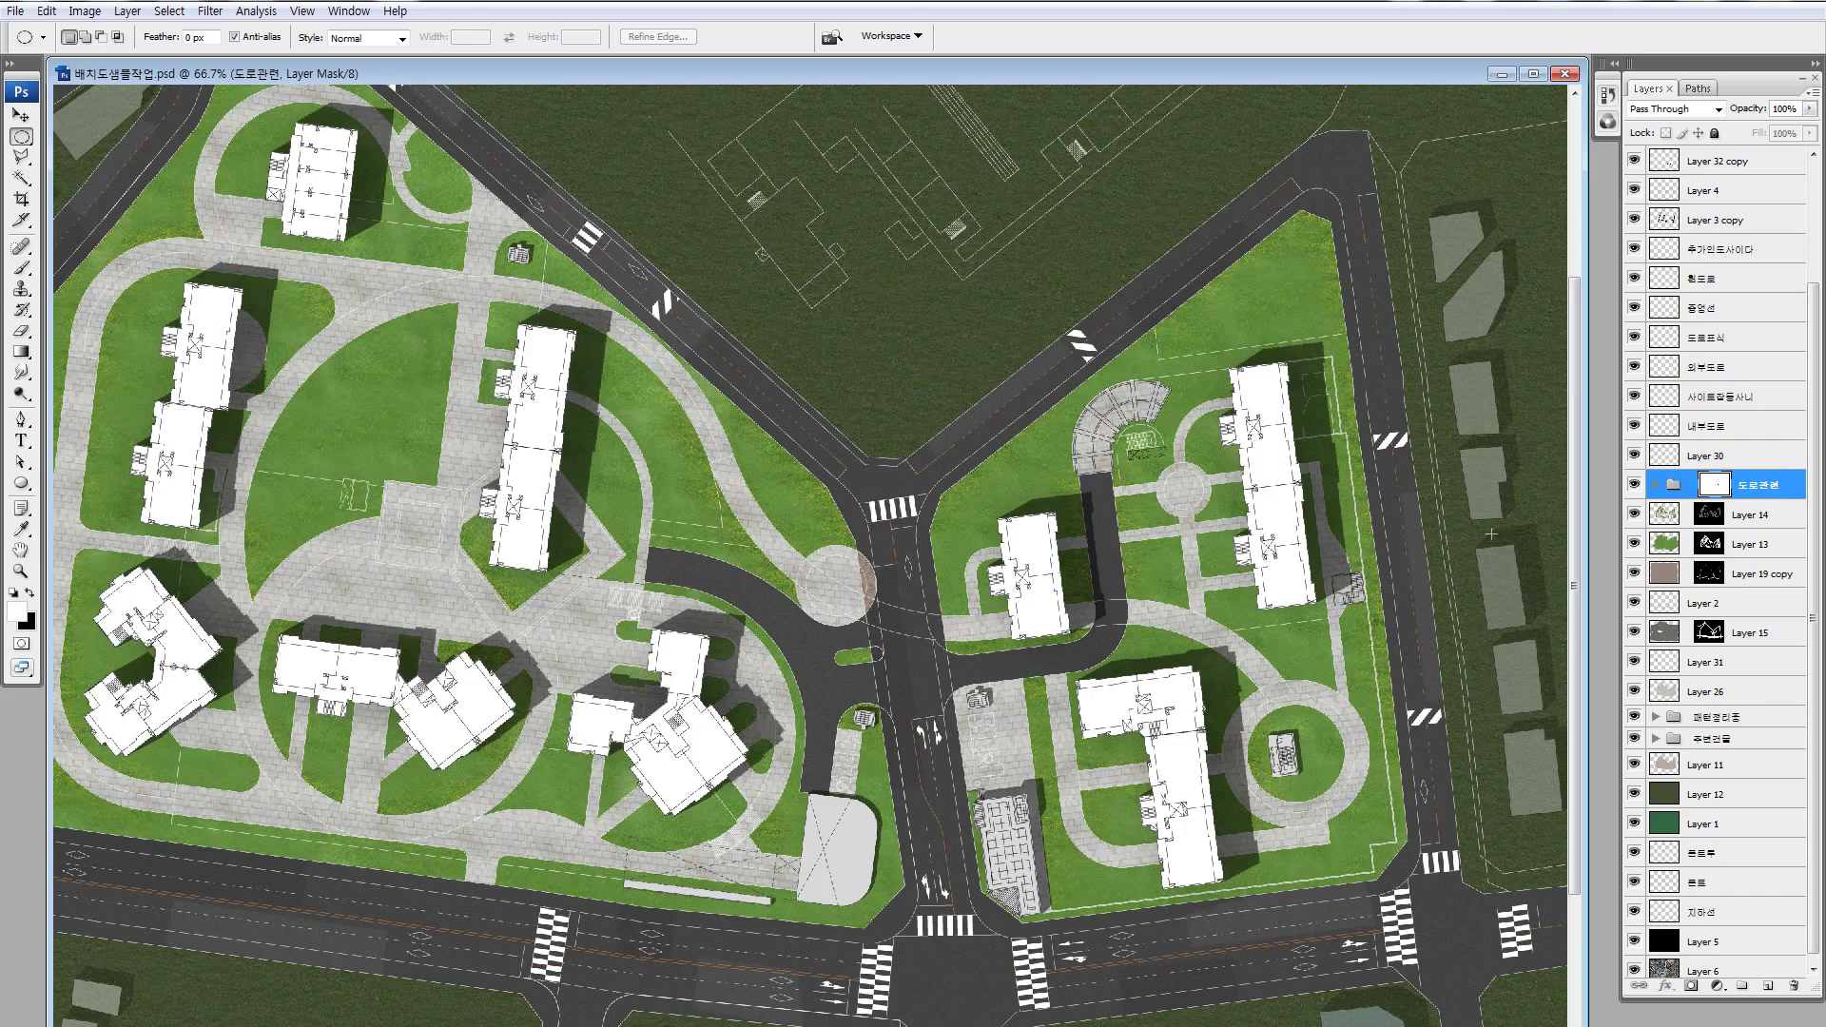
- Move Layer 19 copy above the 도로관련 group and zoom in on the central intersection
alt+click(1634, 573)
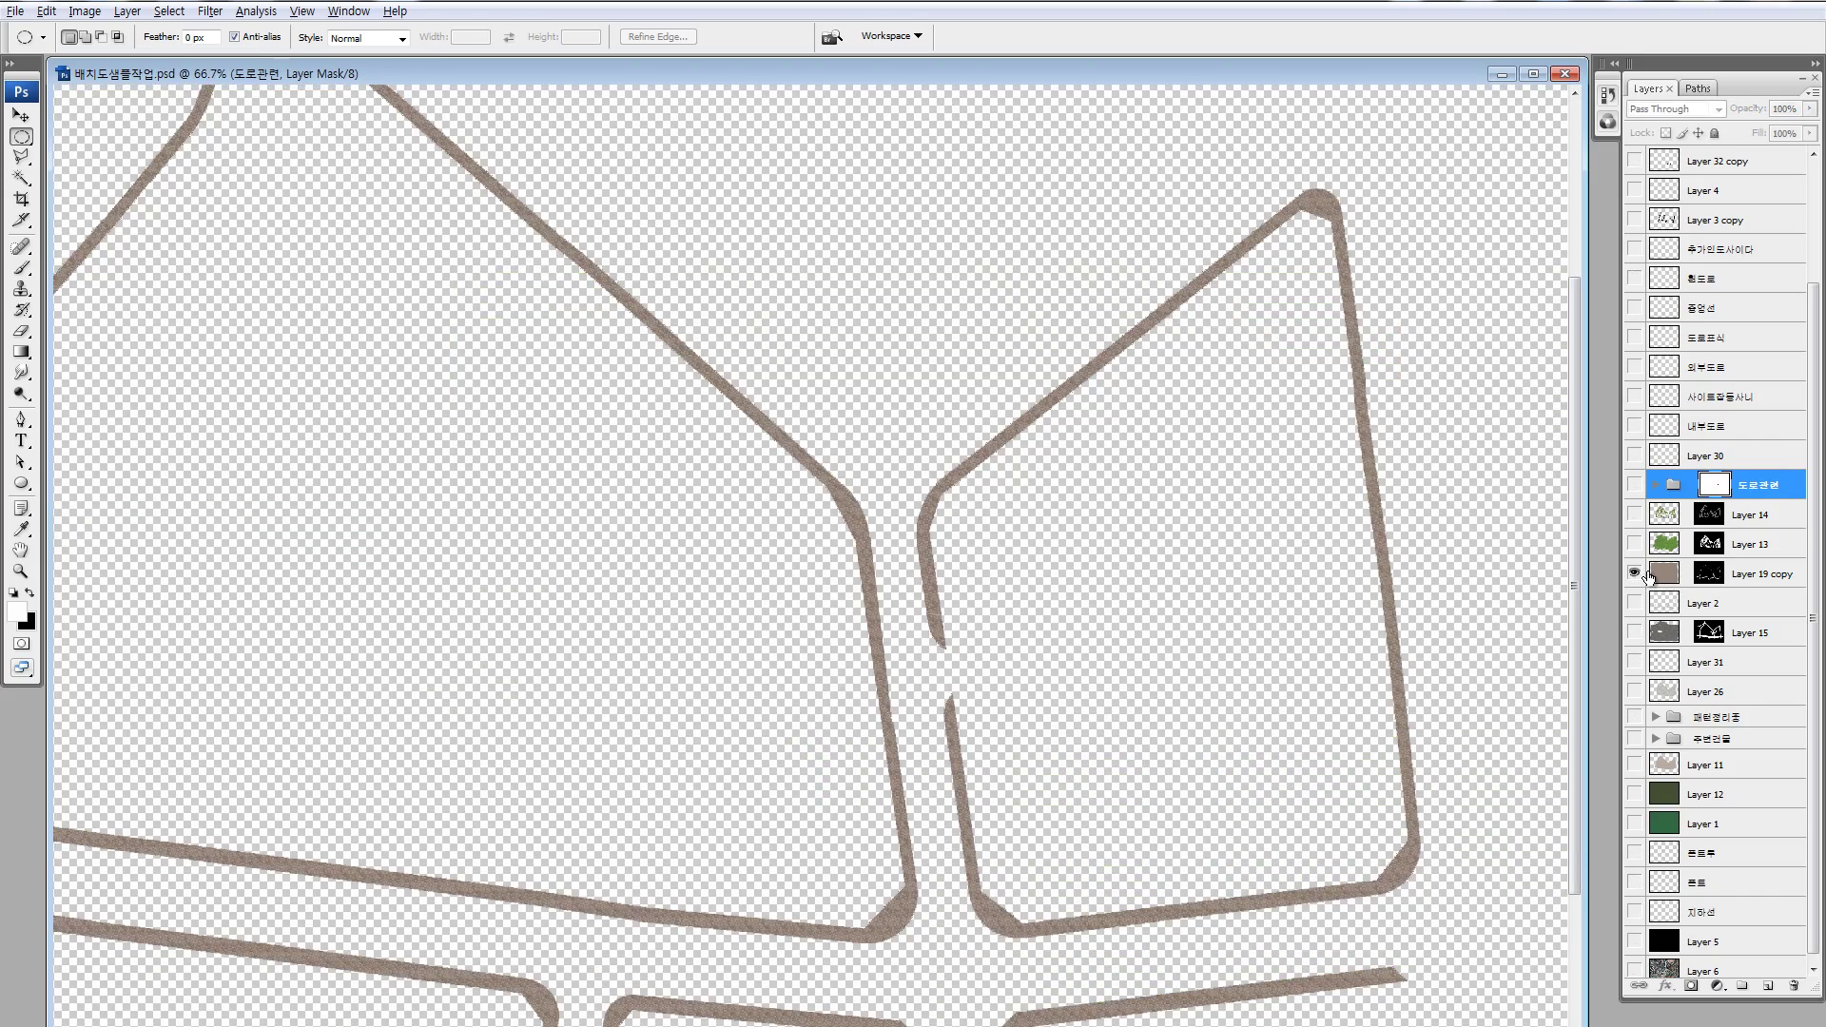
alt+click(1634, 574)
drag(1665, 573, 1679, 474)
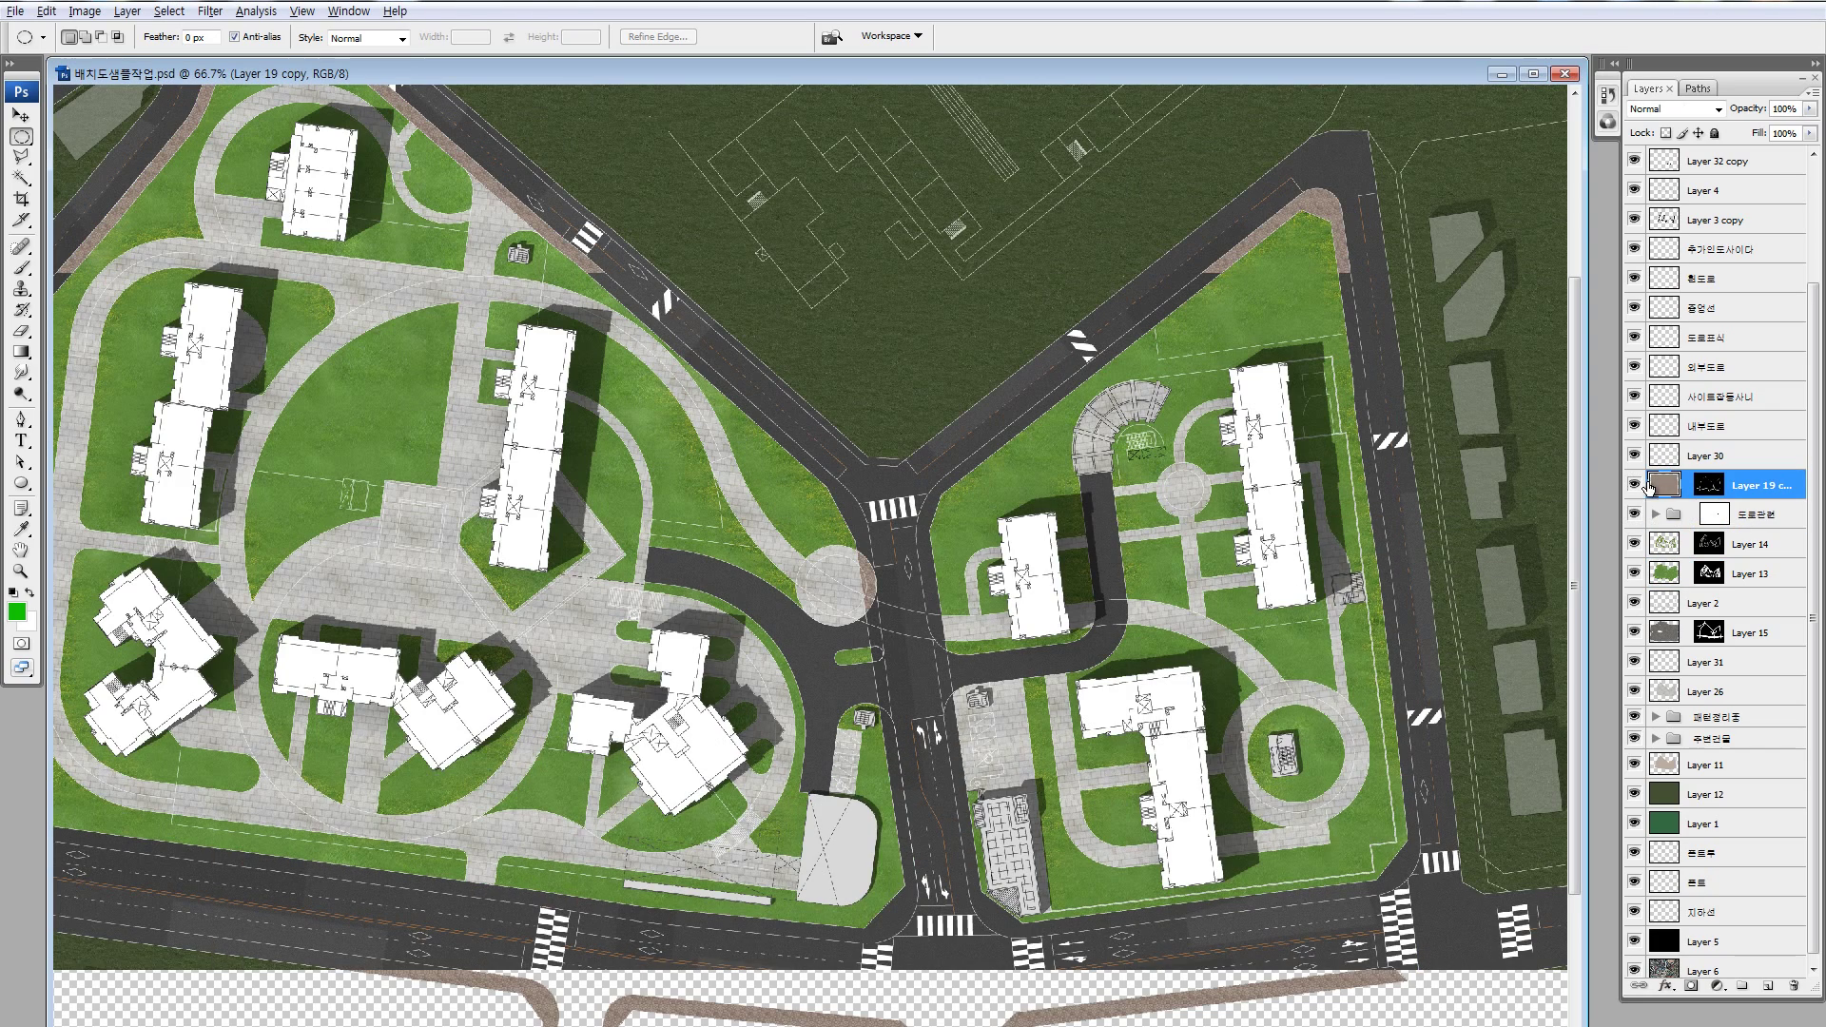
key(z)
drag(816, 538, 921, 664)
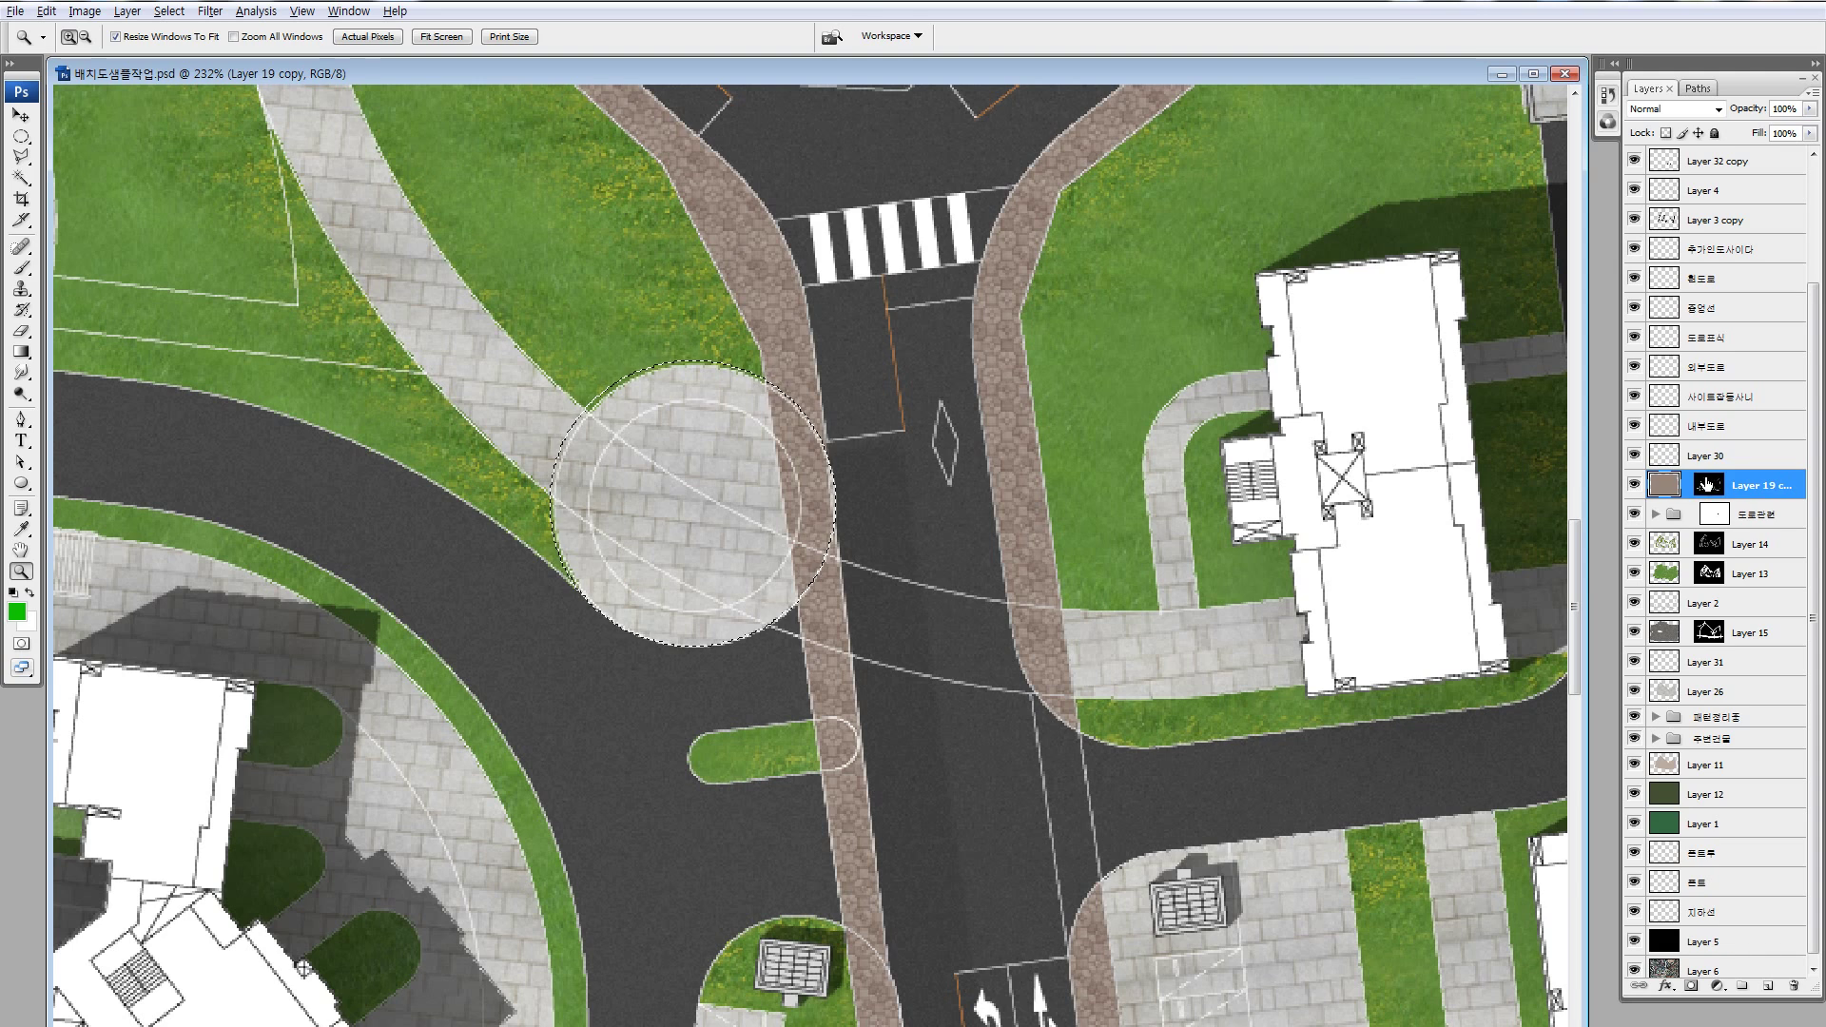
- Paint black at 99% opacity on Layer 19 copy's mask, hiding the brown strip inside the circle
click(1708, 485)
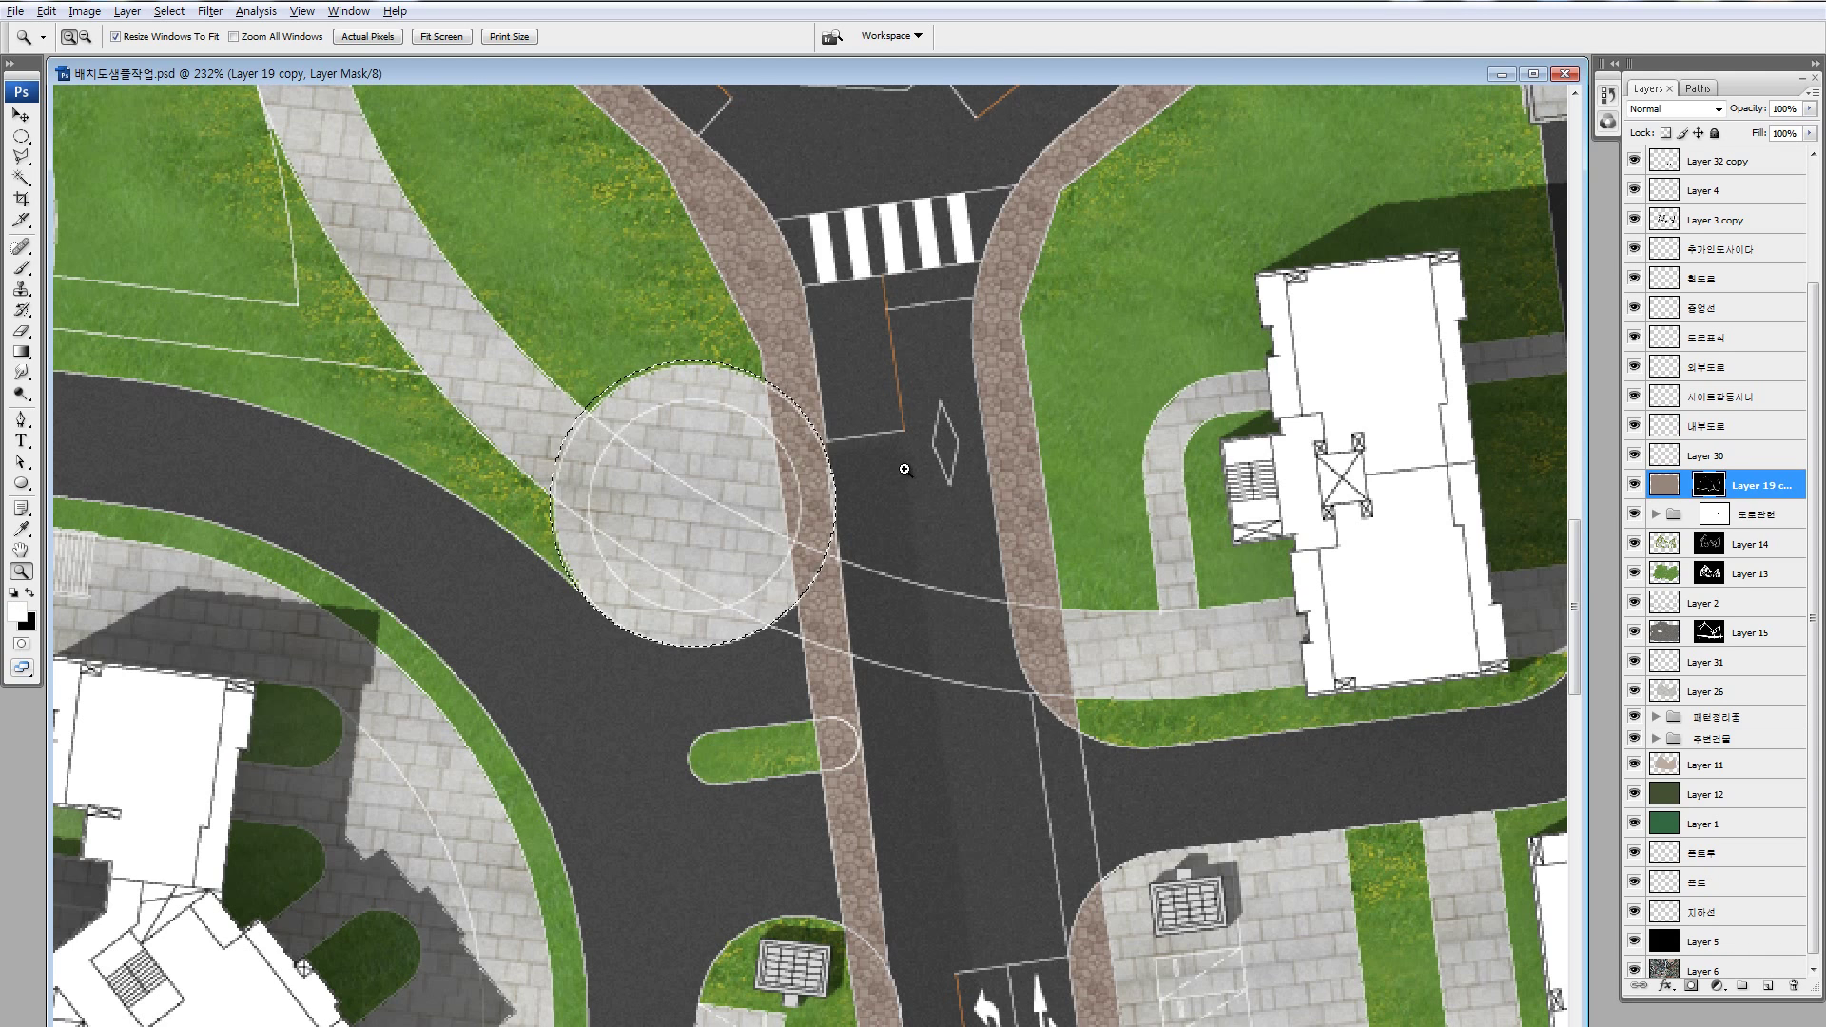
key(b)
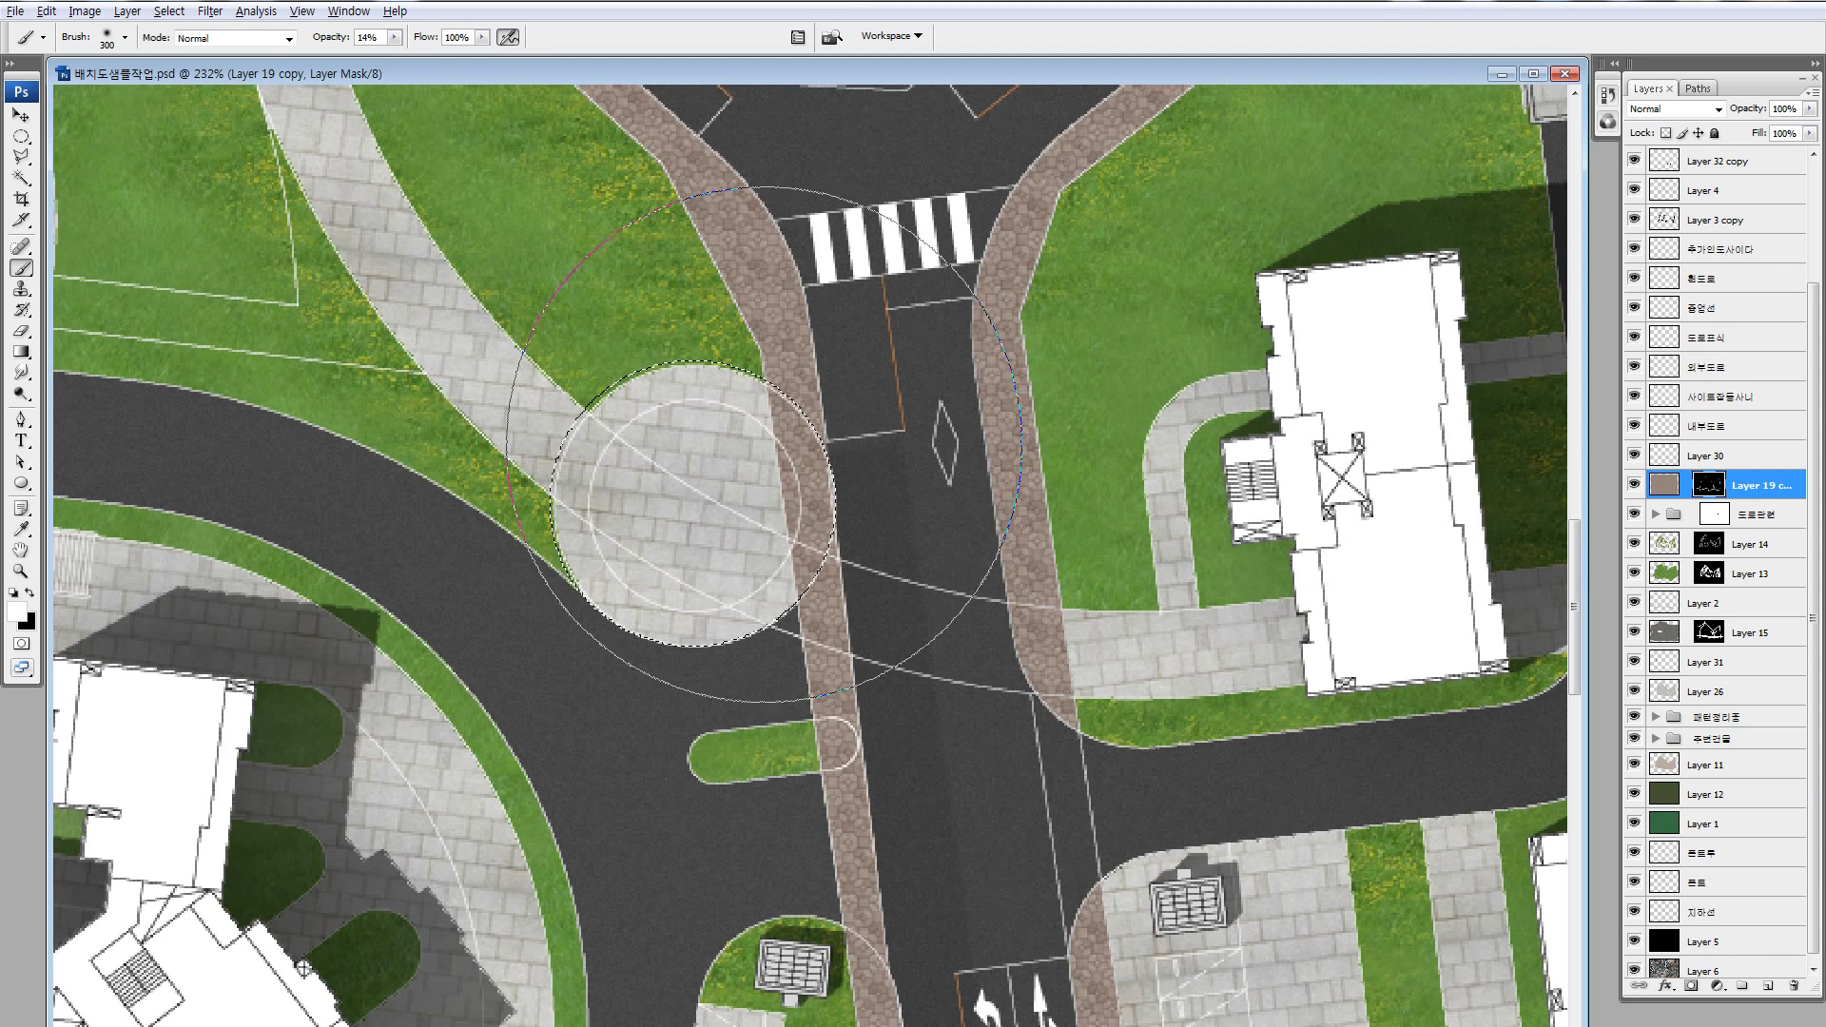
key(bracketleft)
key(bracketleft)
key(bracketleft)
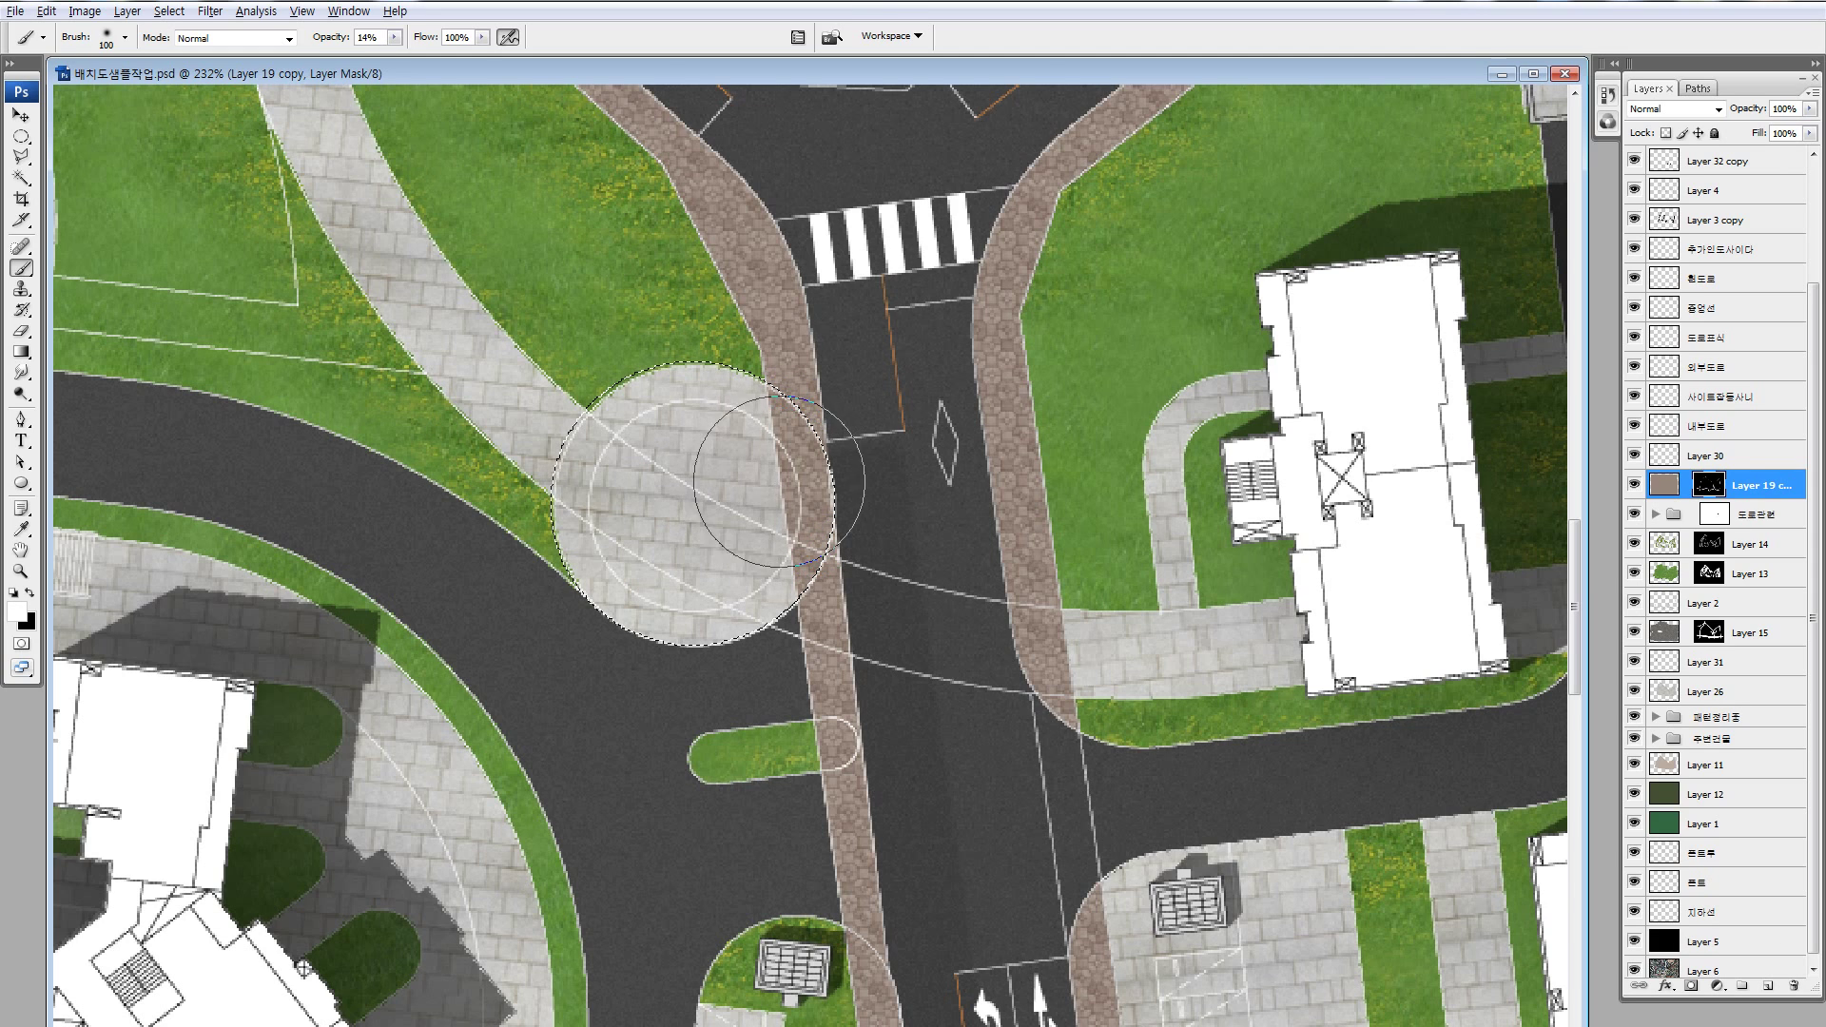
key(x)
key(9)
key(9)
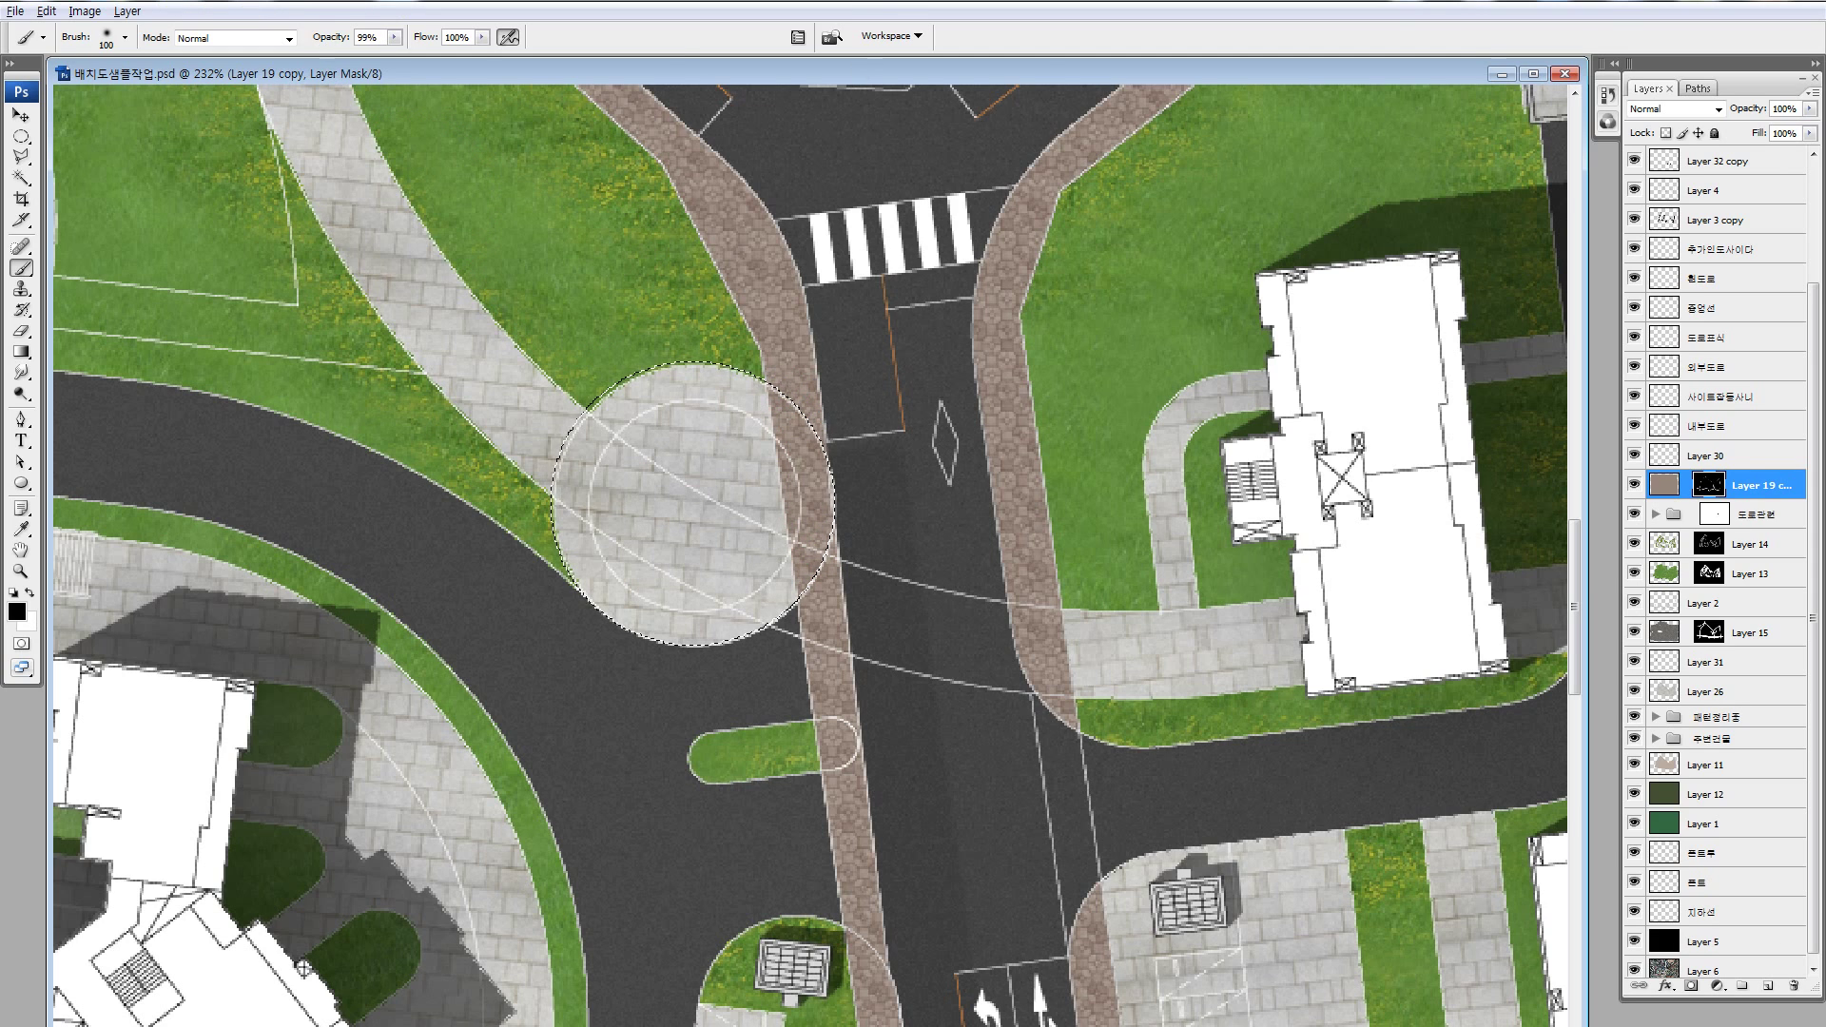
click(763, 463)
drag(763, 463, 768, 466)
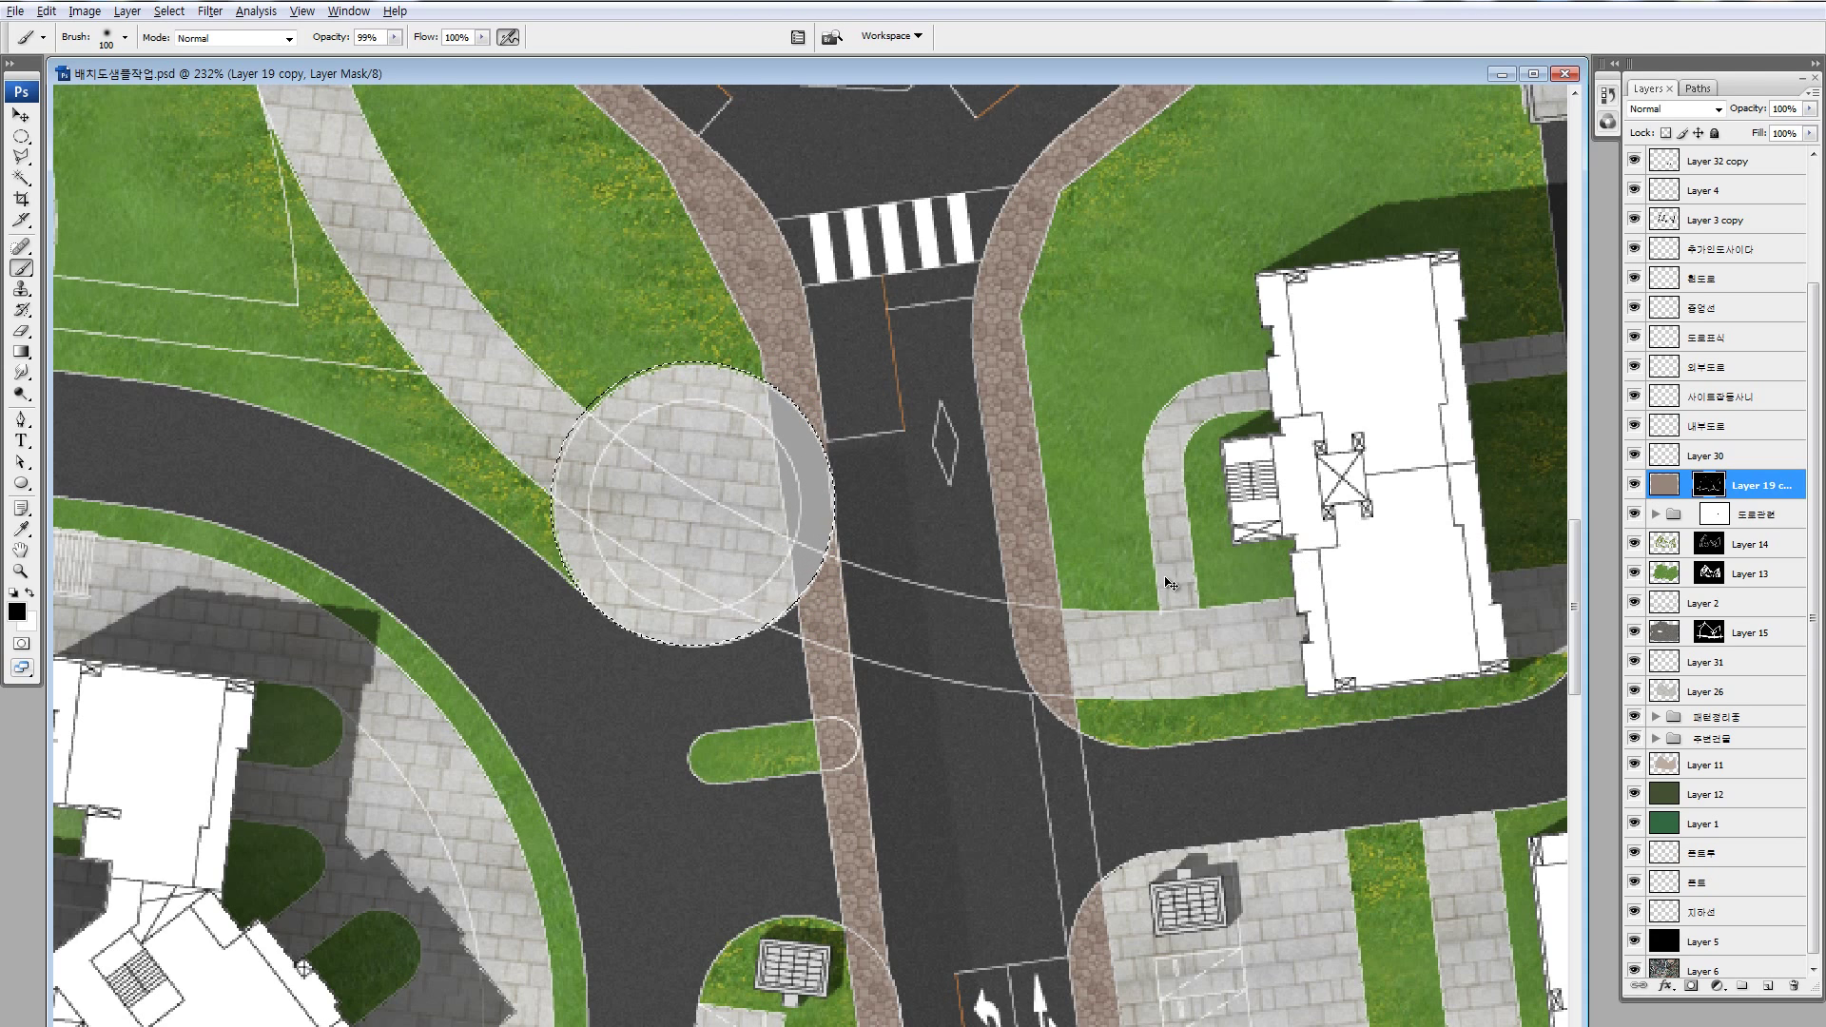
key(ctrl+d)
key(v)
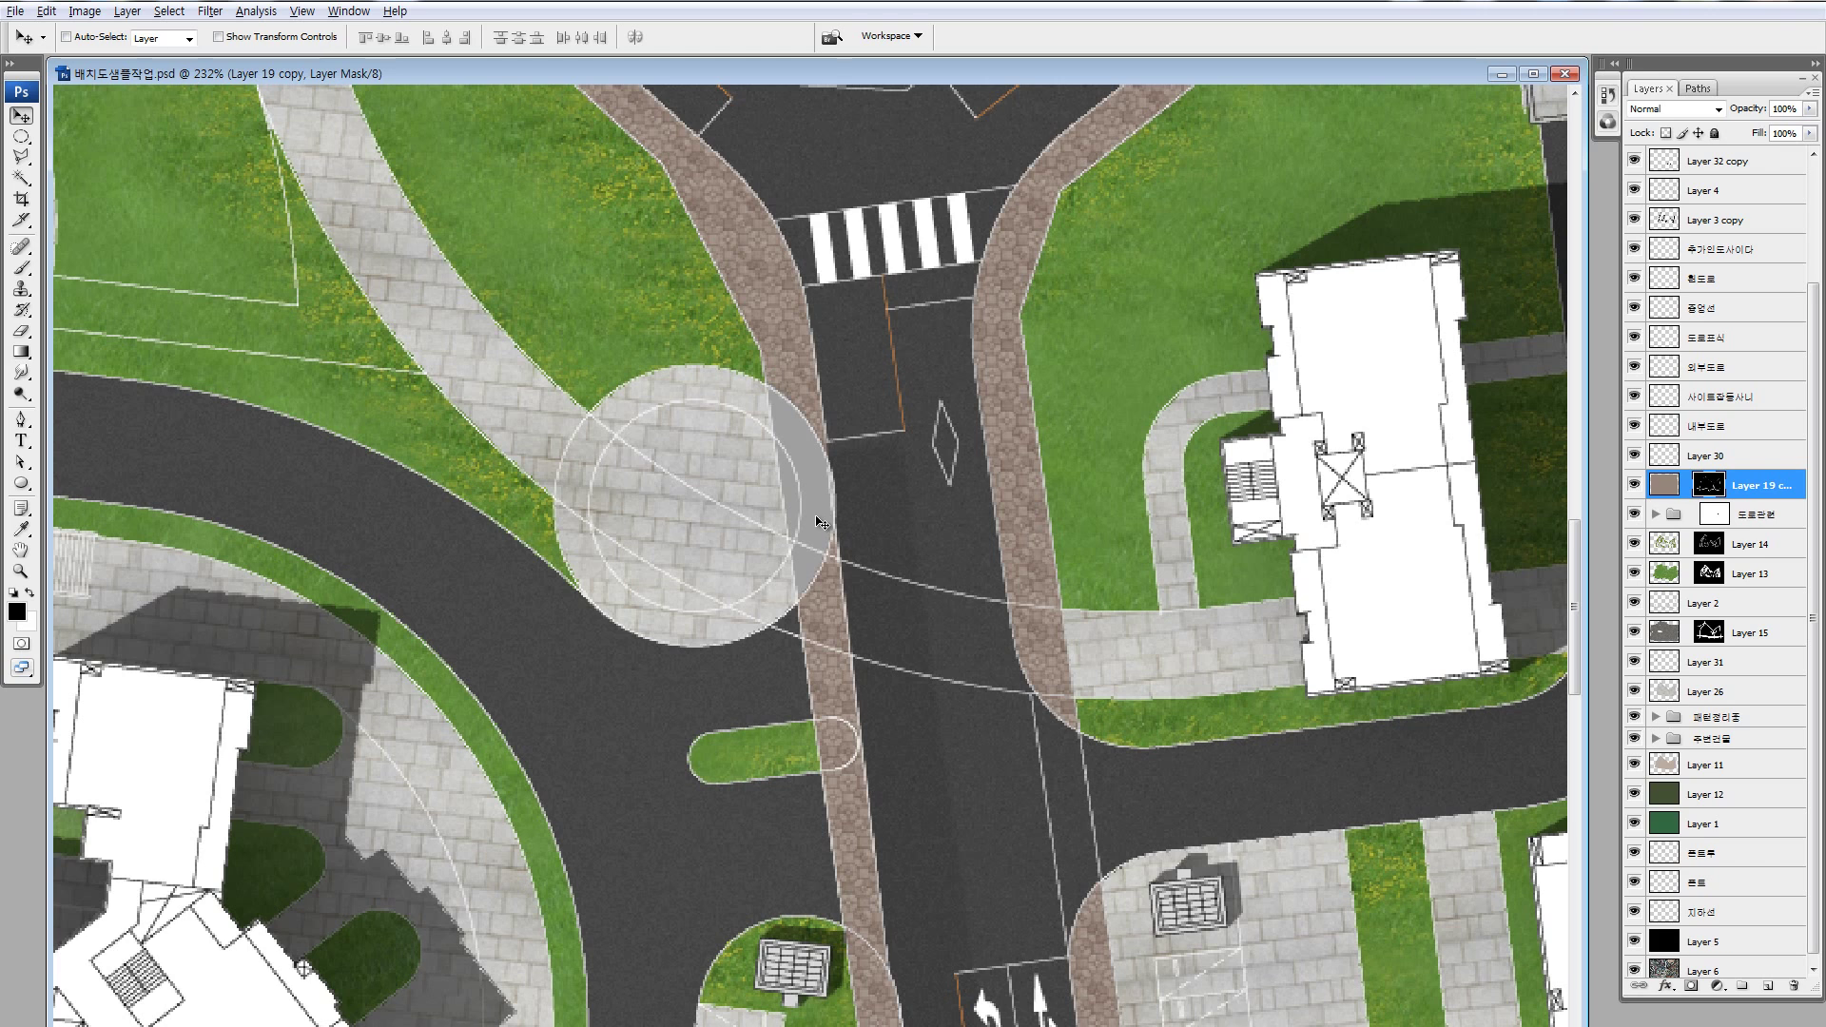
click(1668, 463)
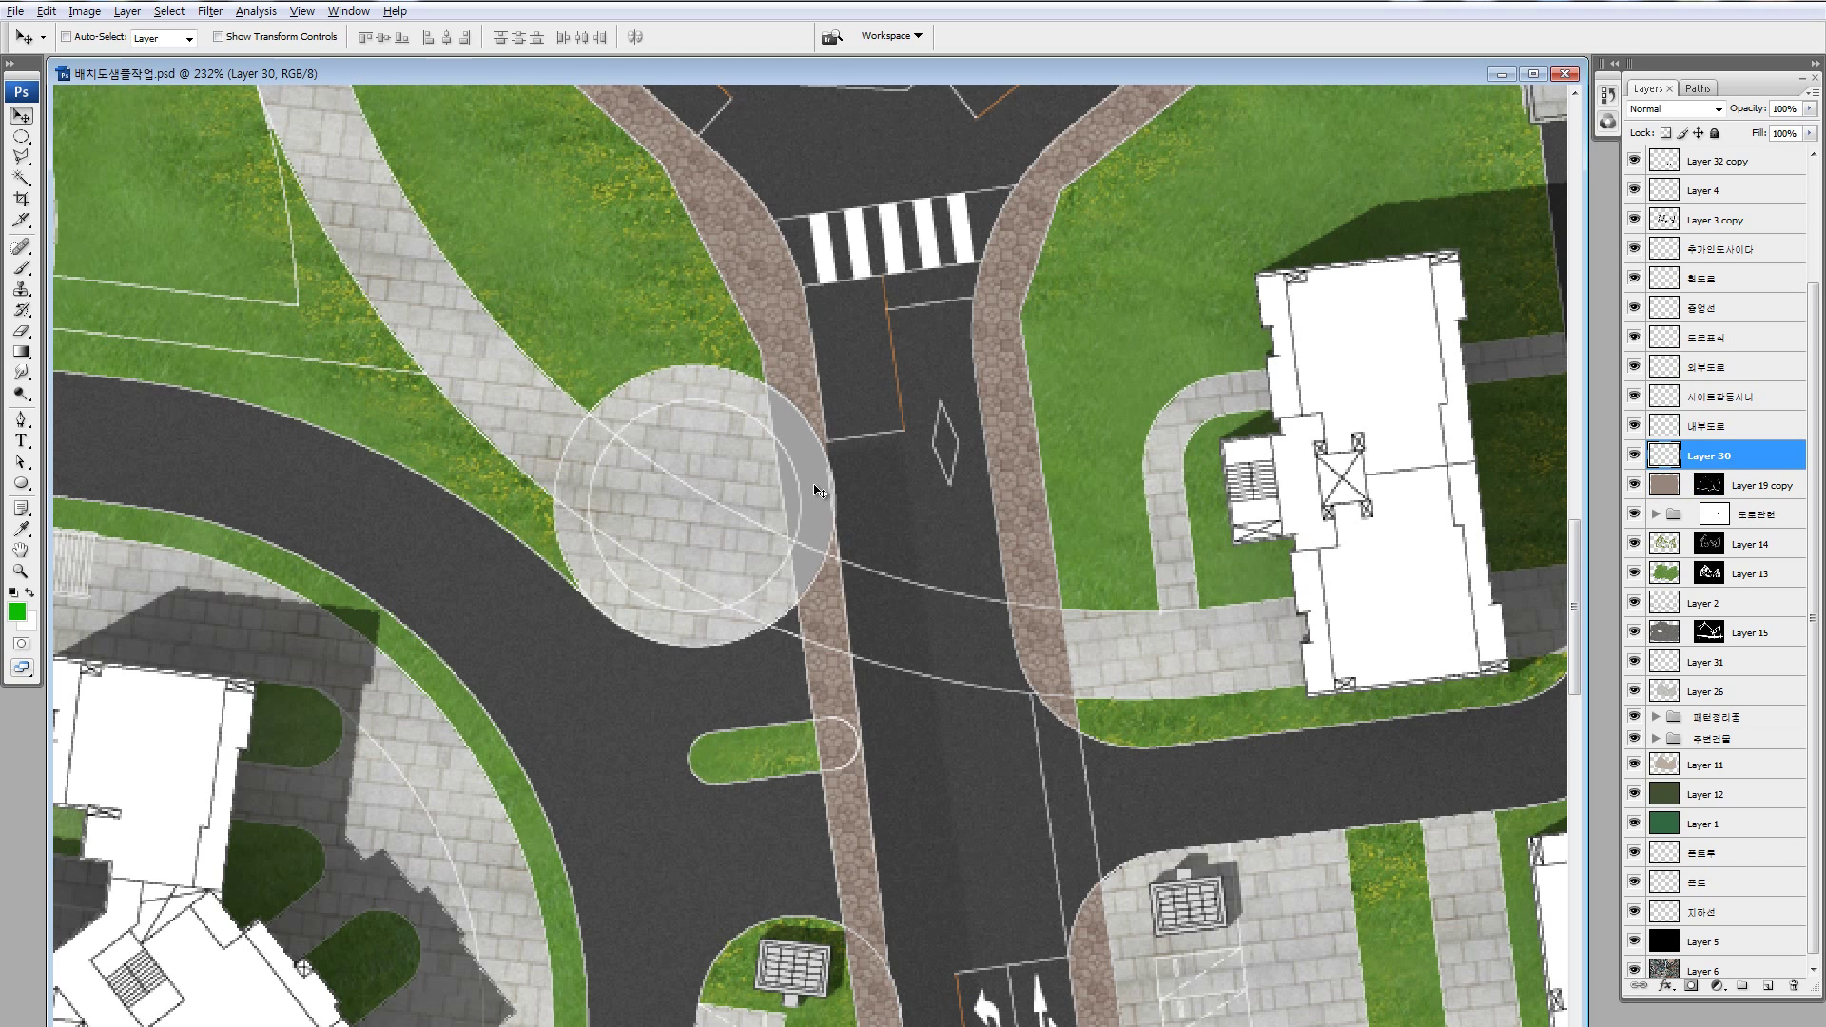
- Delete Layer 2 with the grey crescent and zoom out to see the whole site
ctrl+click(816, 491)
alt+click(1638, 605)
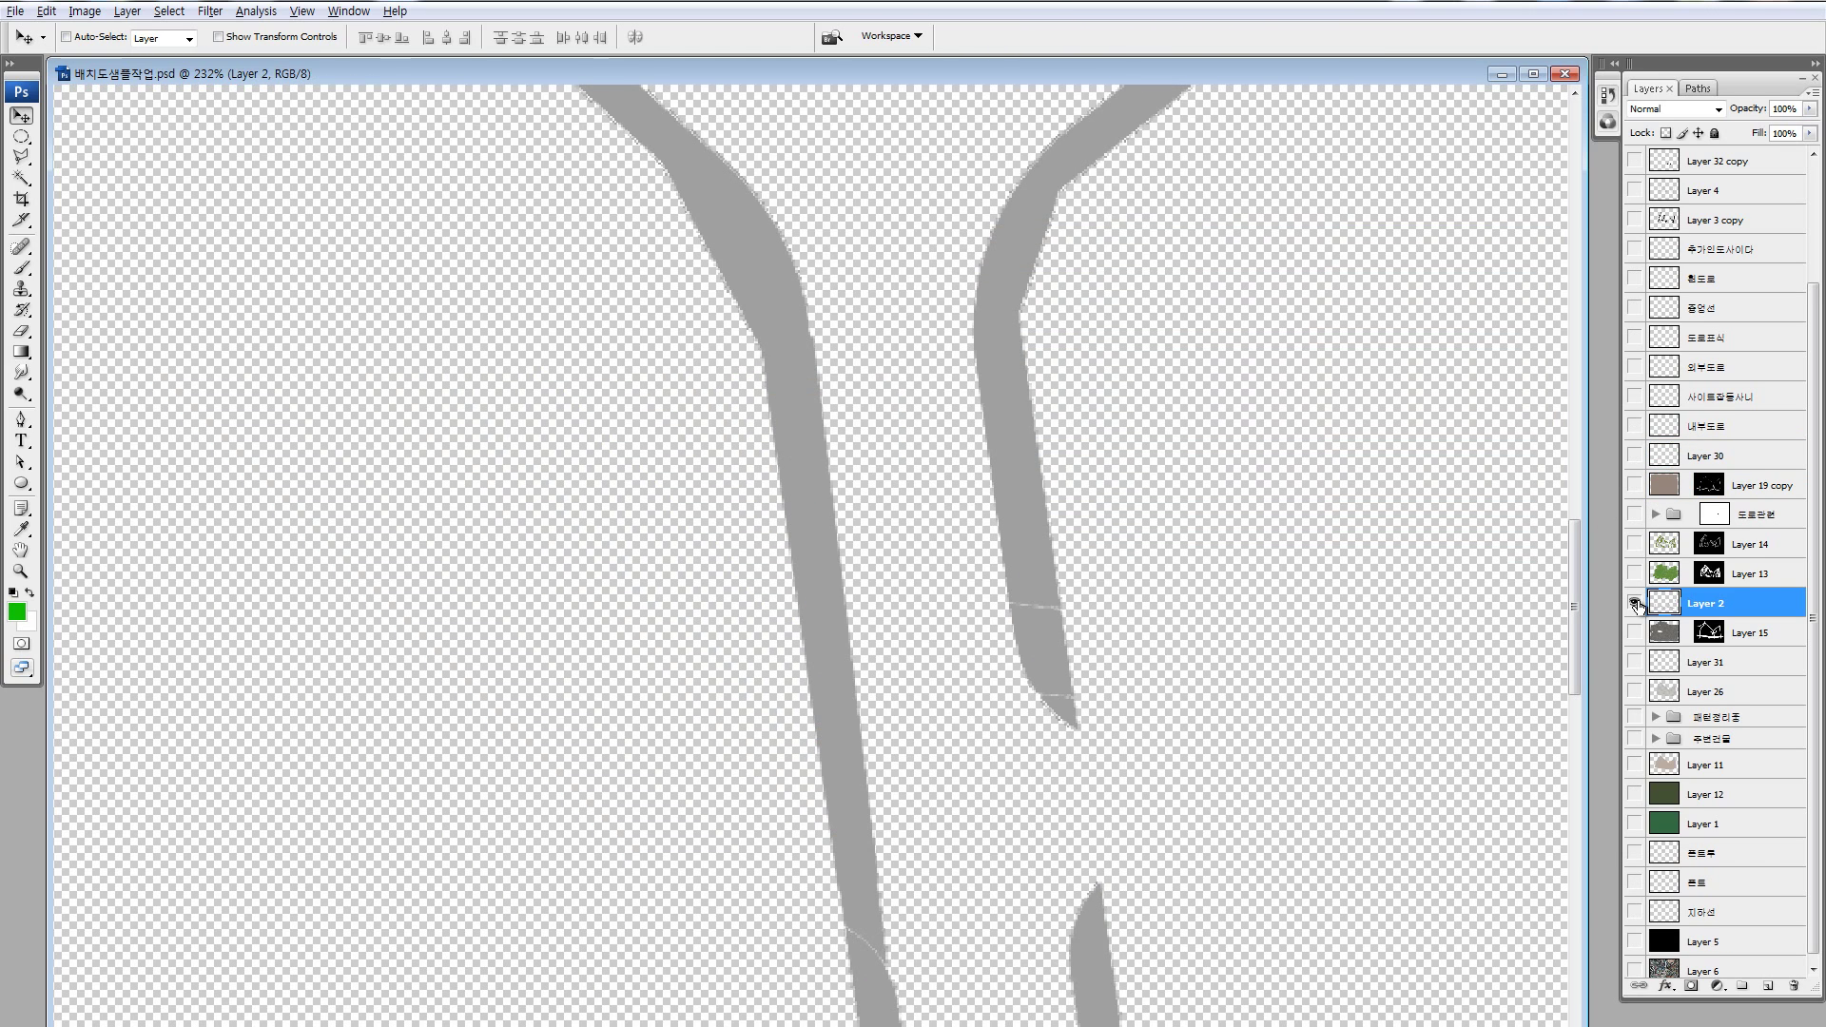
key(Delete)
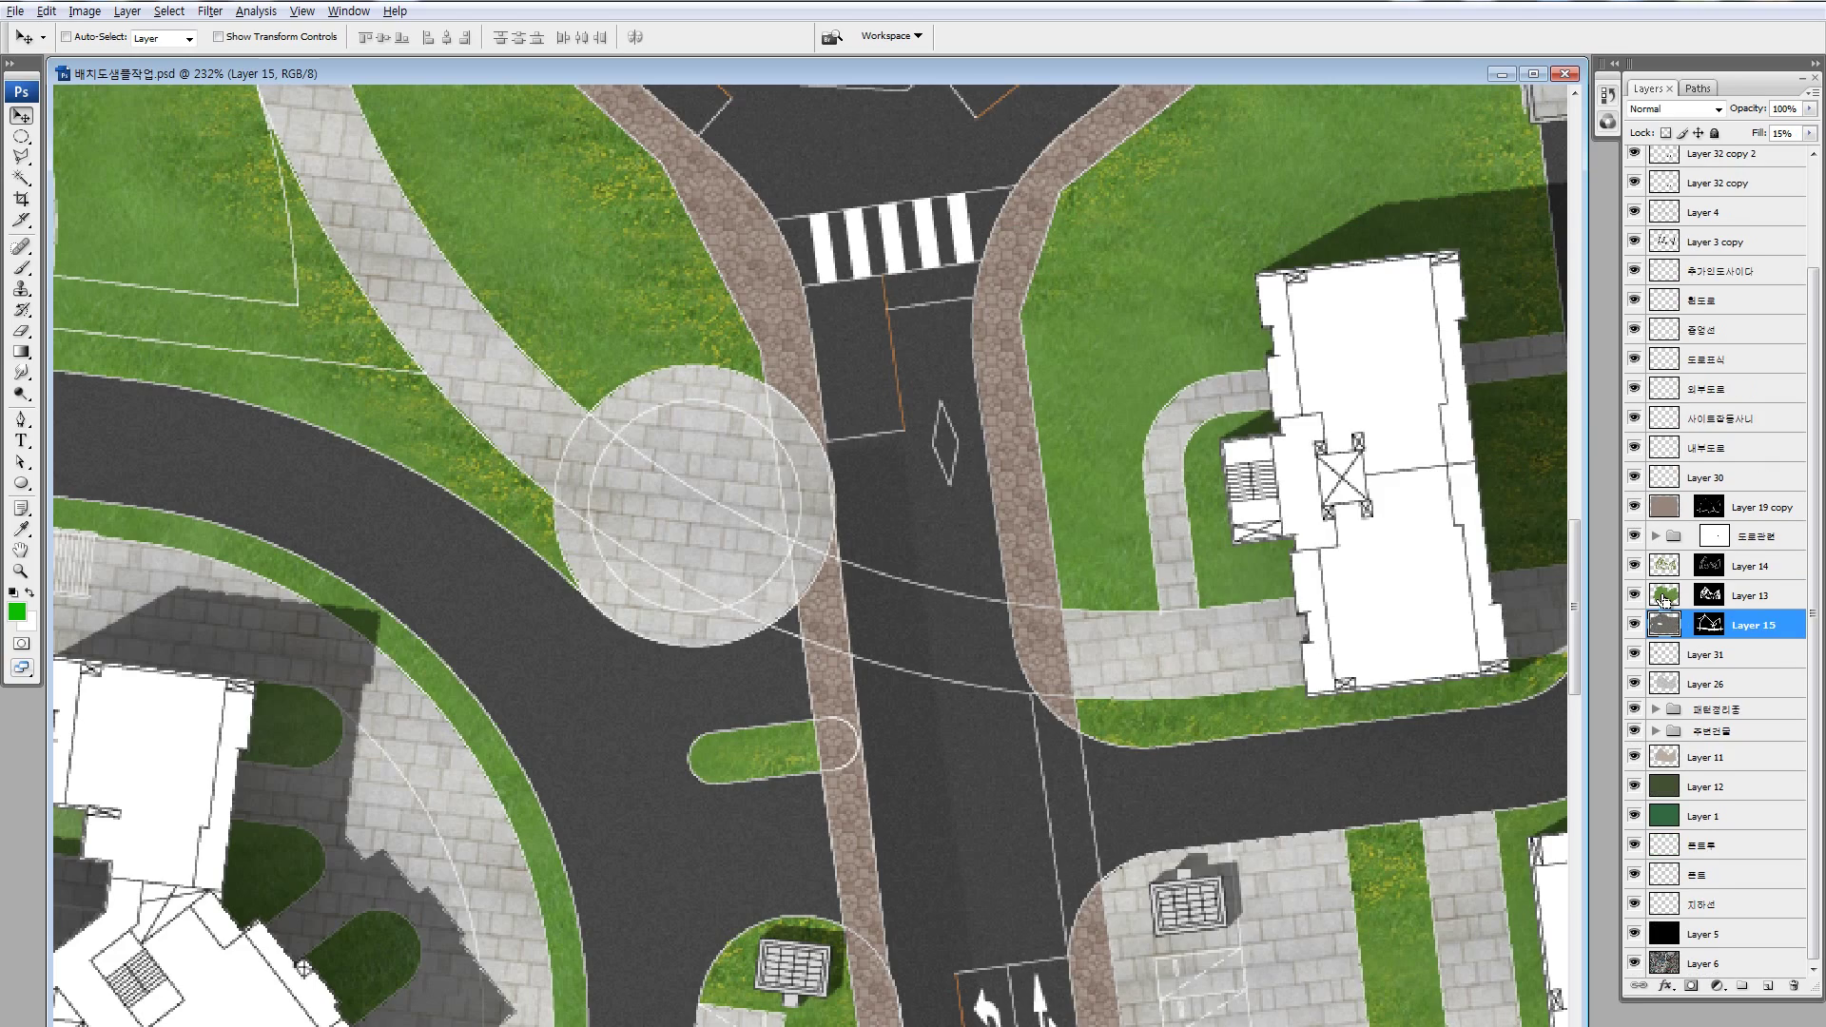
key(ctrl+minus)
key(ctrl+minus)
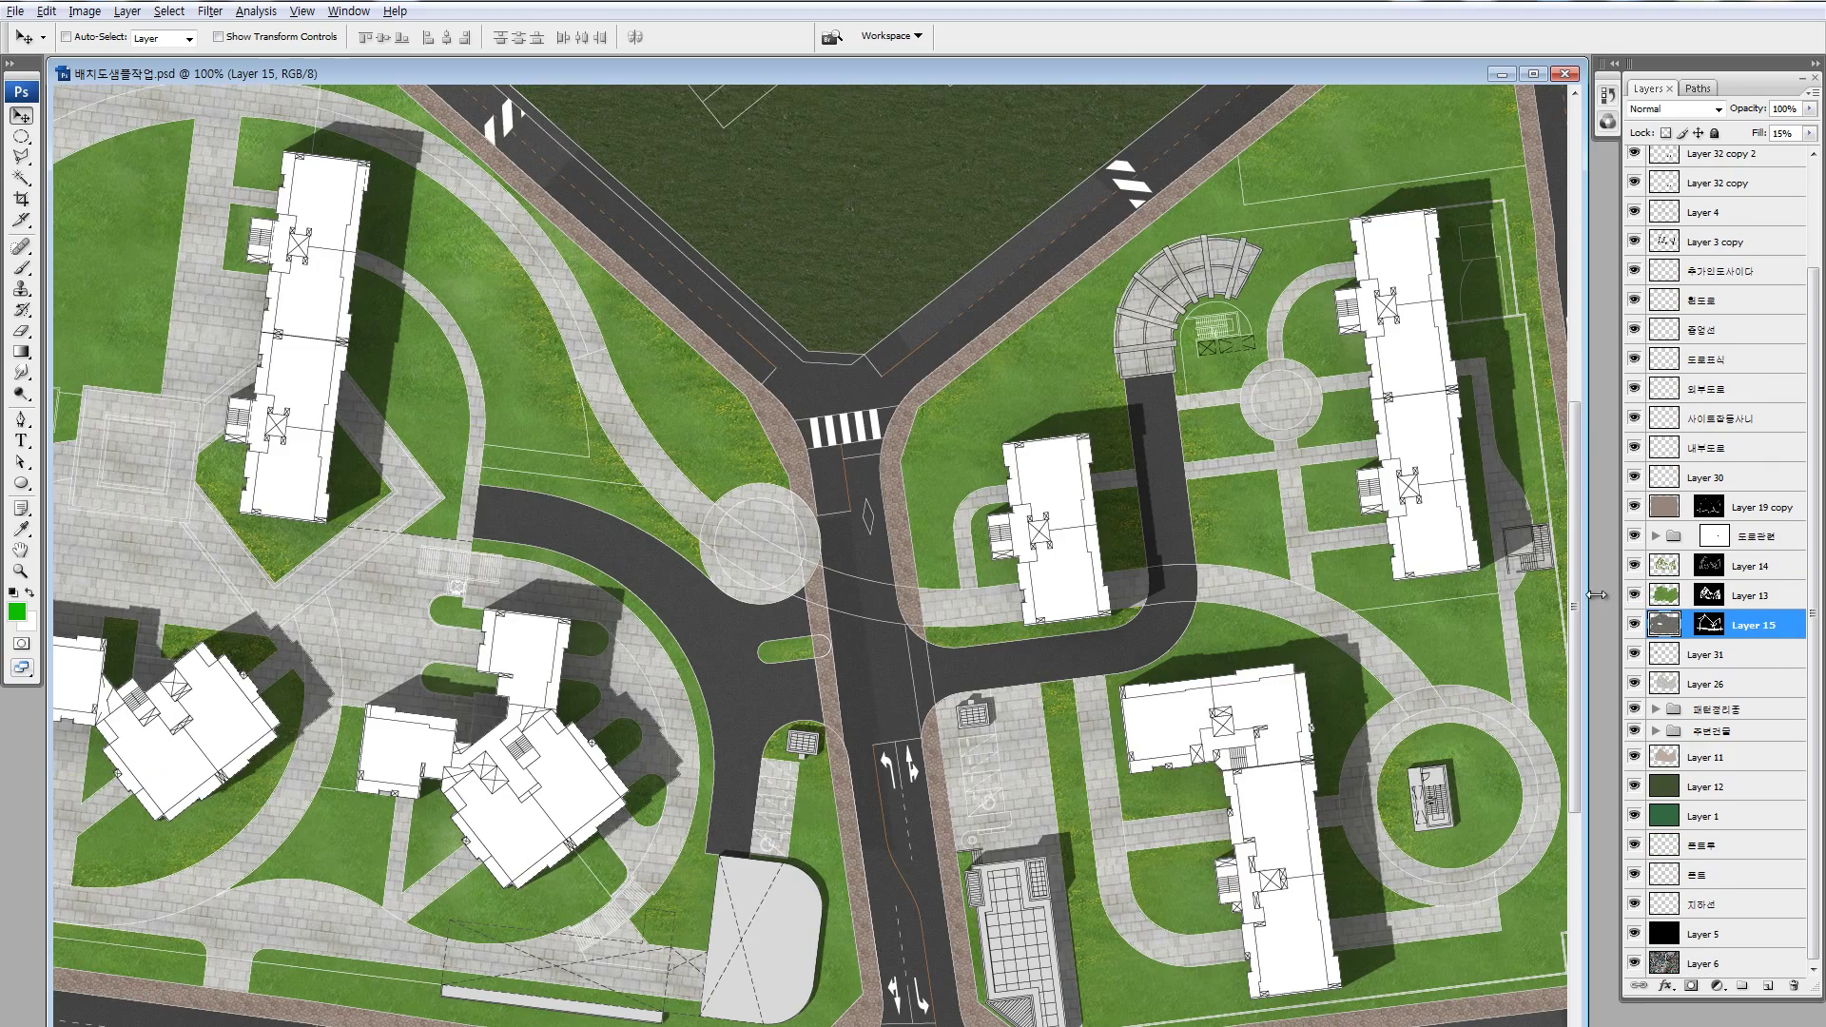
key(ctrl+minus)
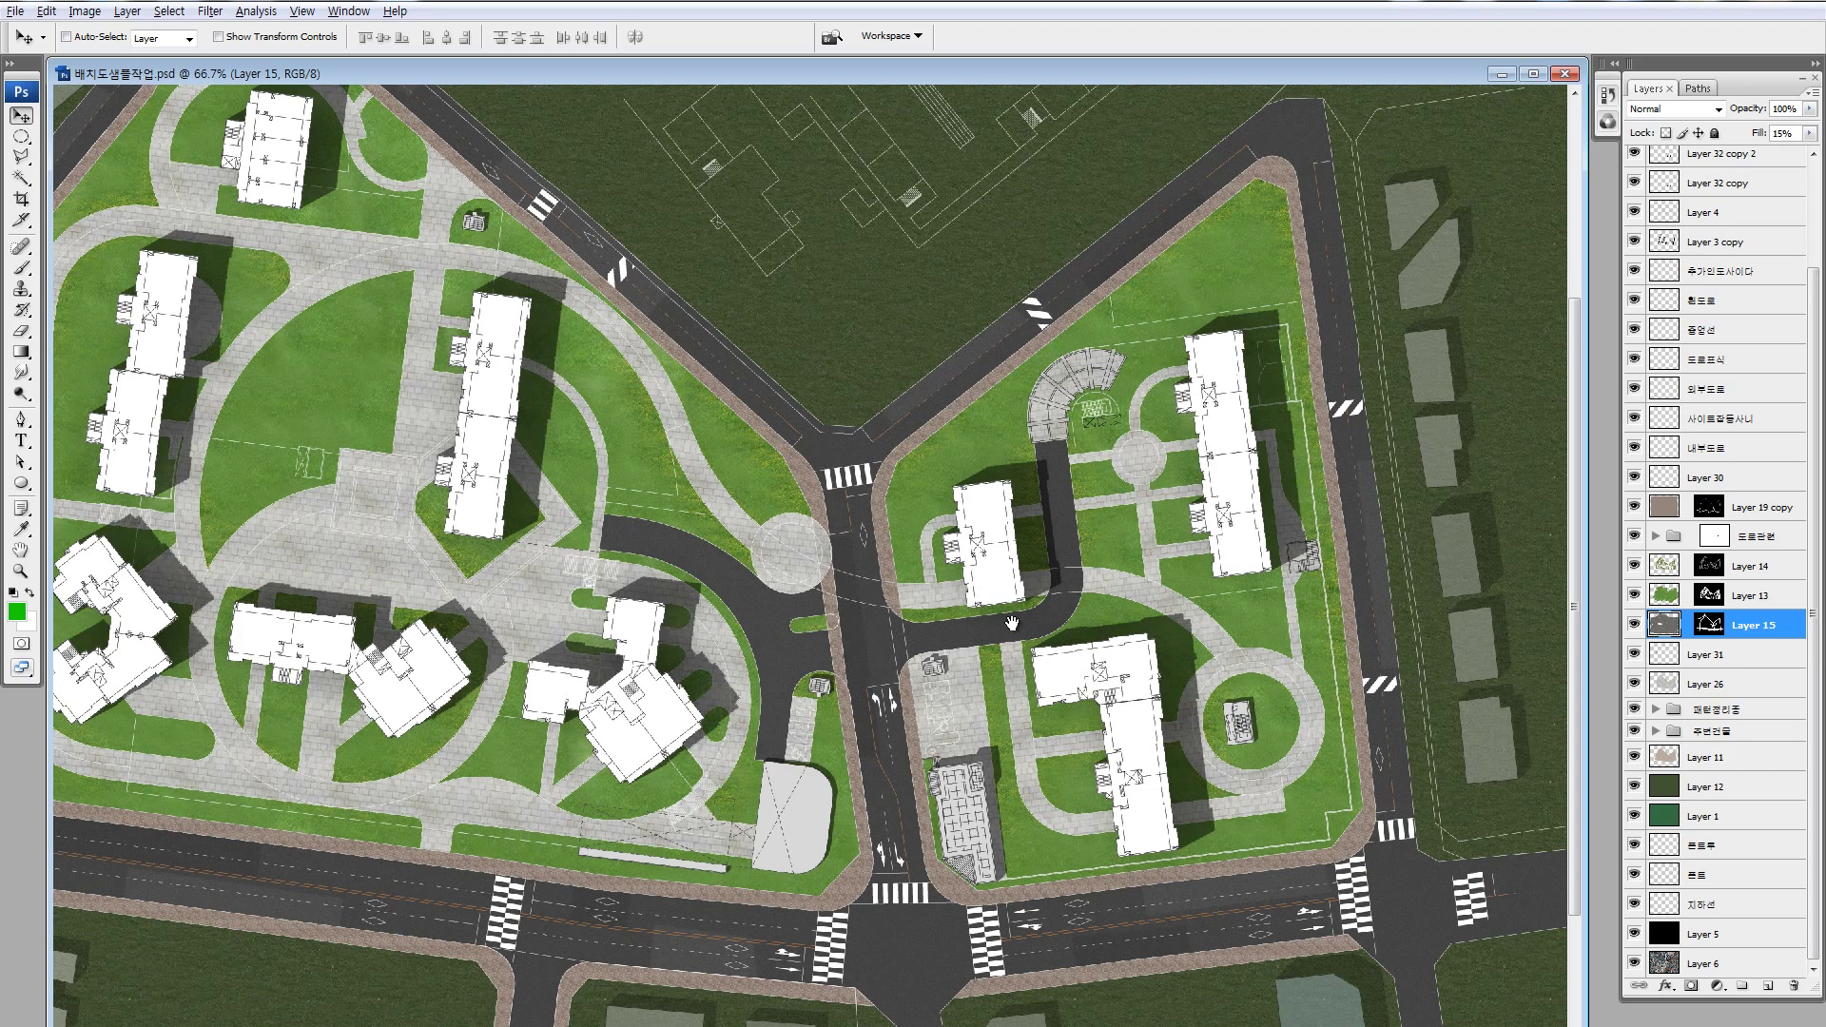
- Pan and zoom to 222% on the central road junction and parking area
mouse_move(1011, 623)
mouse_down()
mouse_move(1149, 528)
mouse_move(1006, 526)
mouse_up()
key(z)
drag(618, 466, 1042, 758)
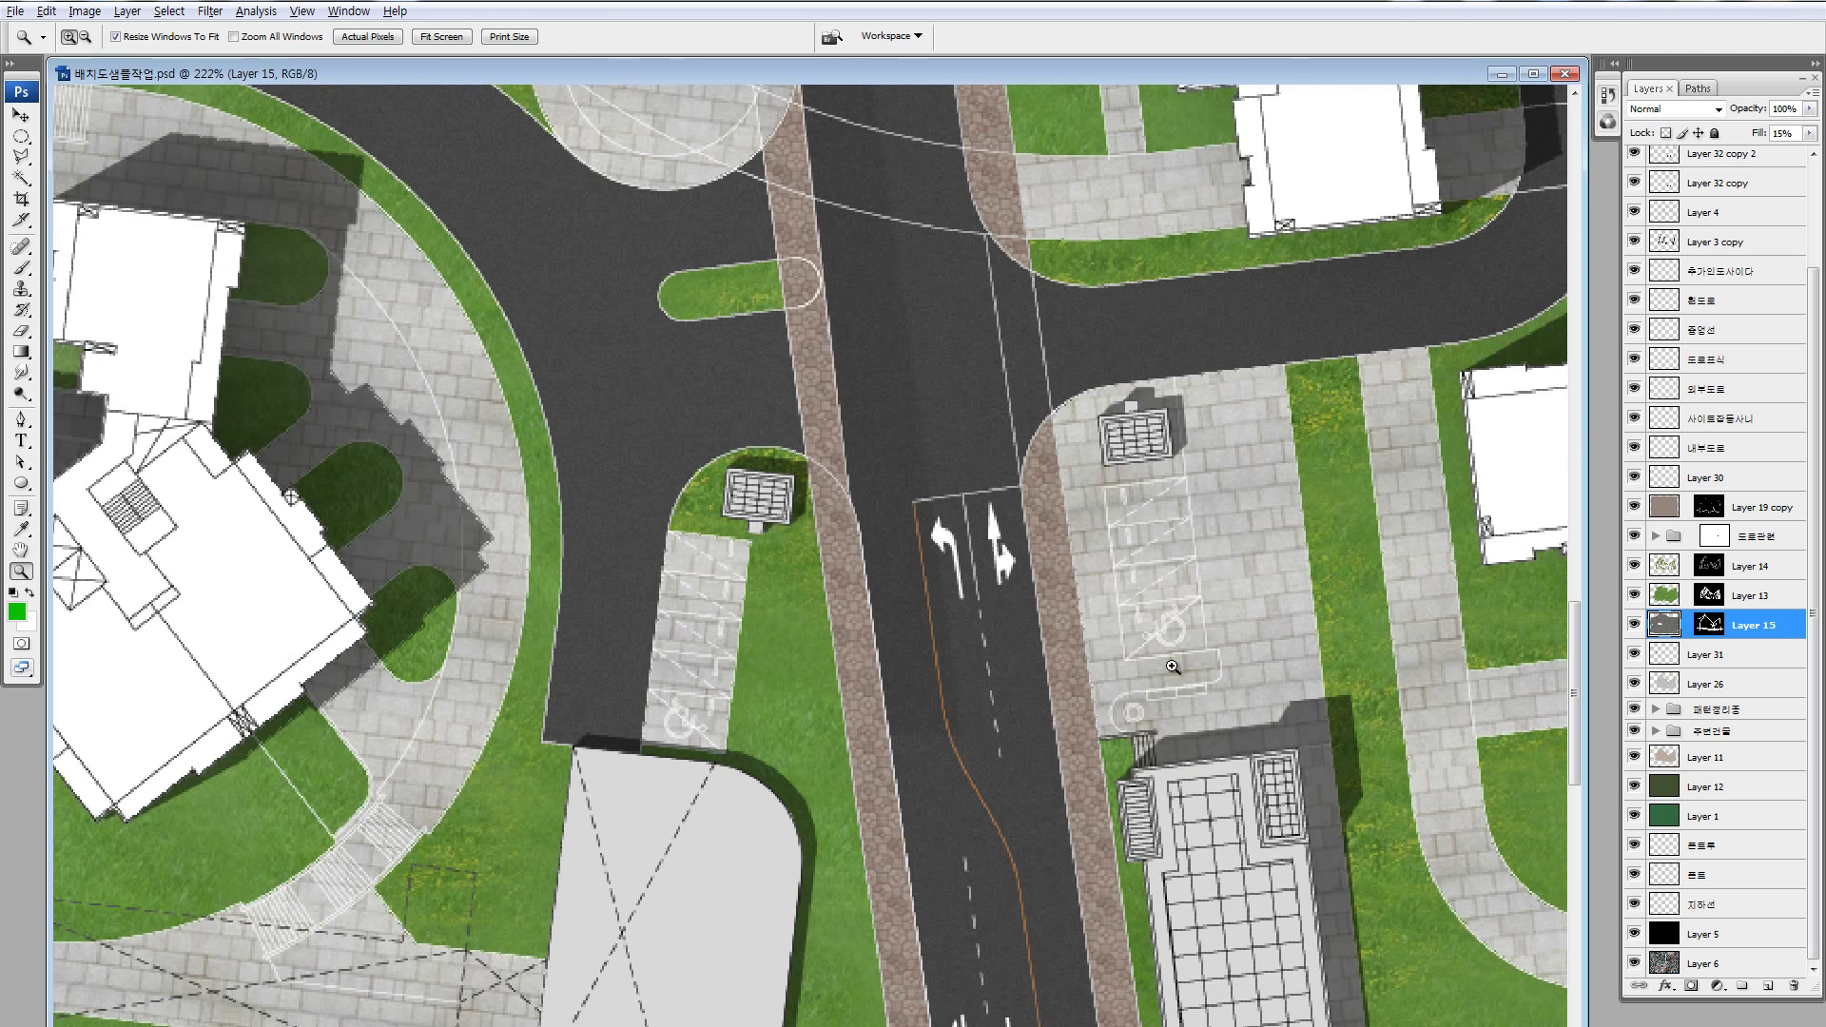
drag(1146, 510, 947, 539)
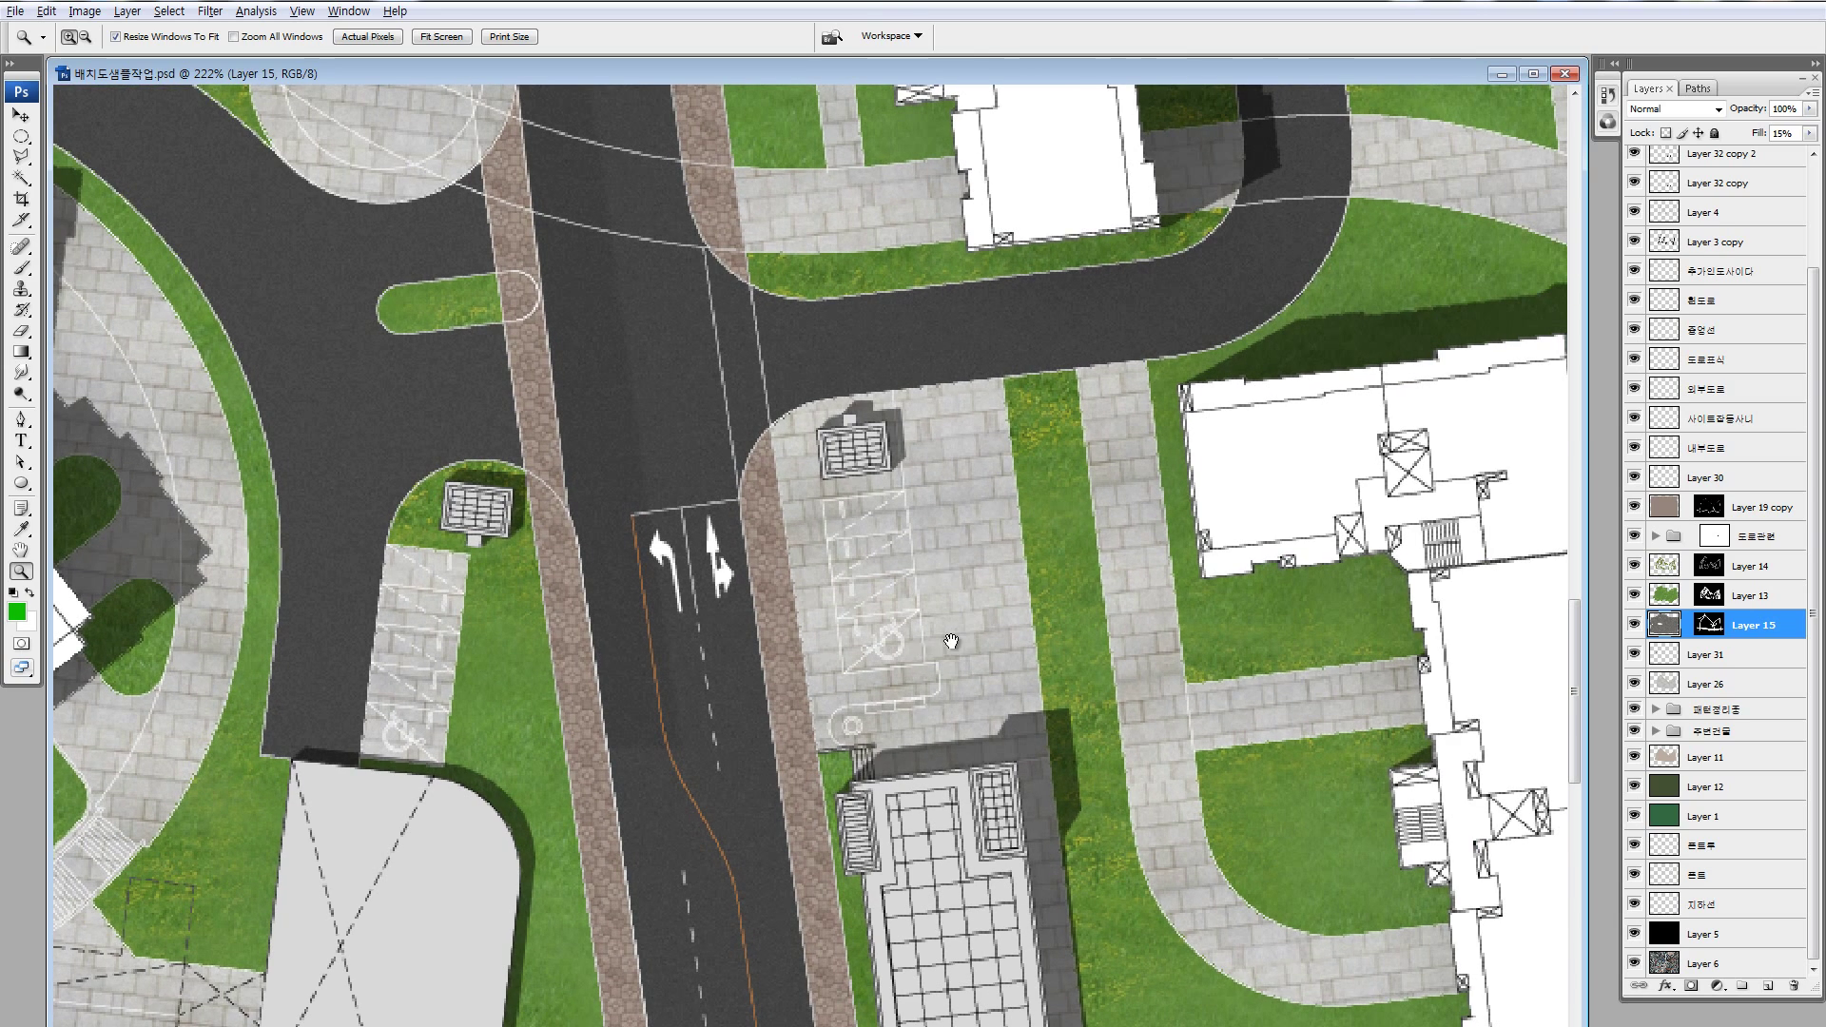
drag(952, 642, 1132, 595)
- Search Google in Chrome for 잔디블럭 (grass paving blocks)
key(alt+Tab)
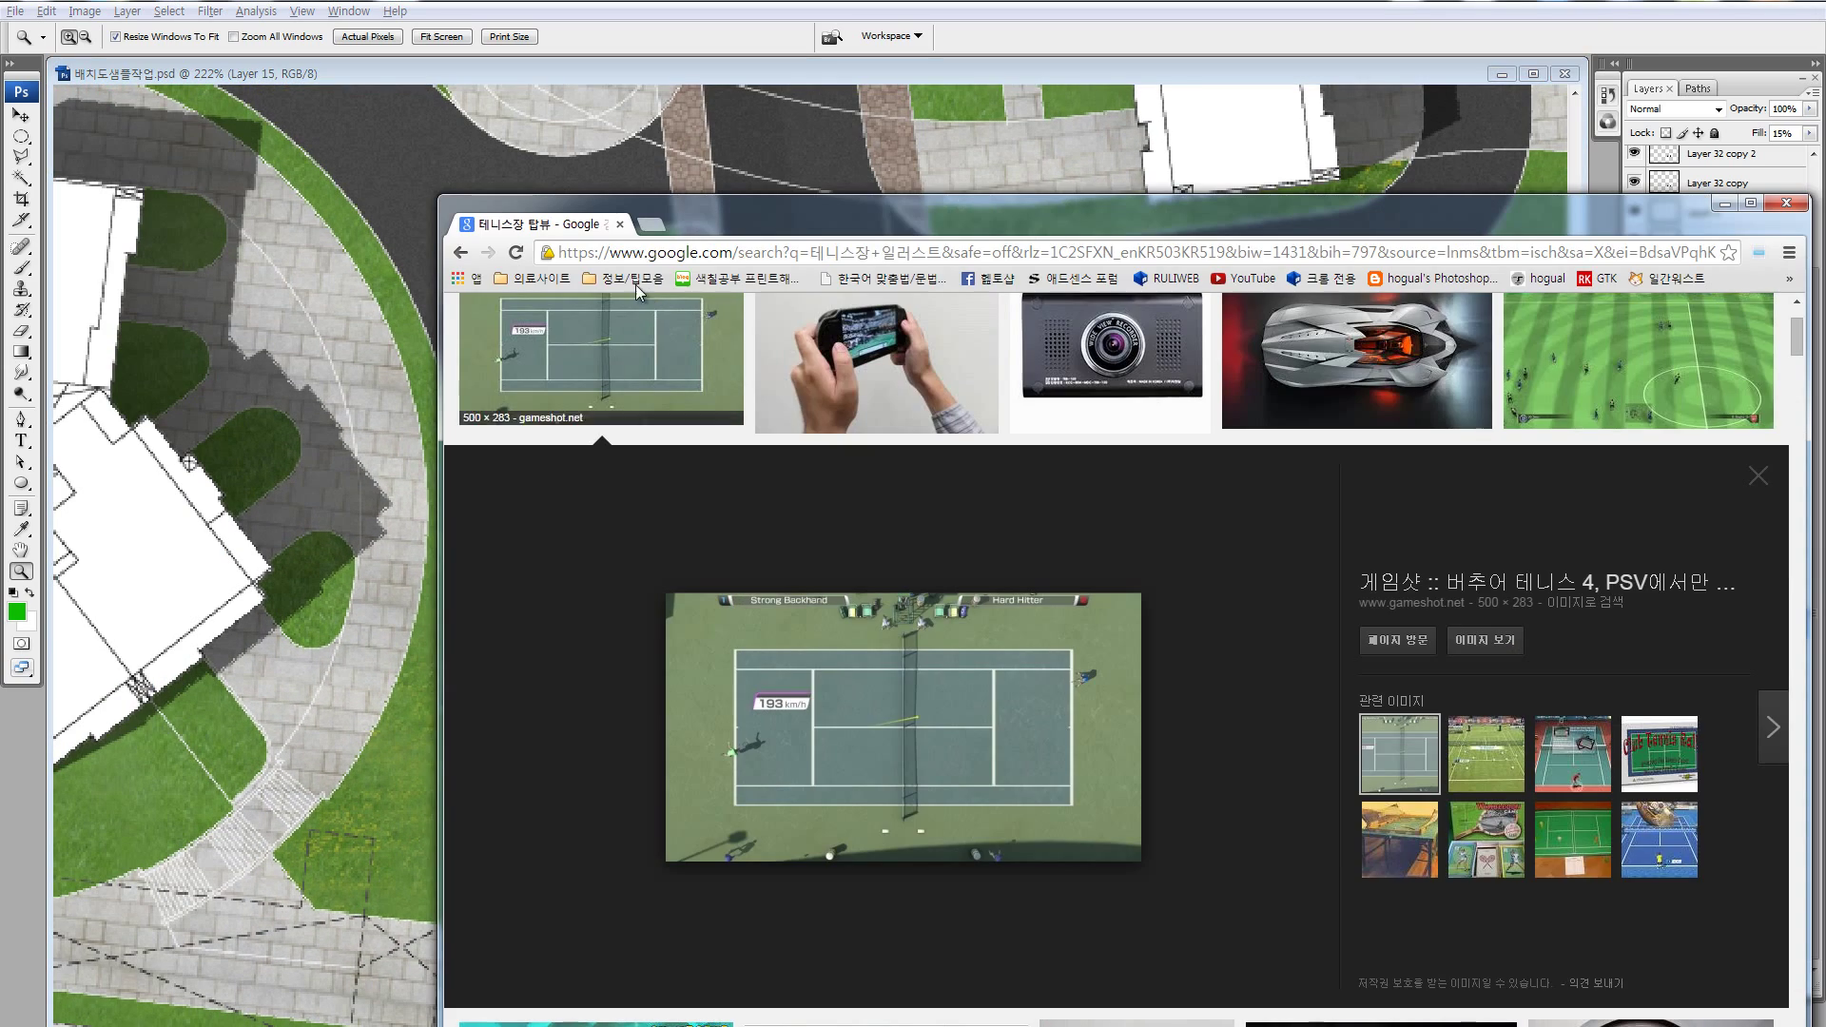
click(718, 255)
text(잔디블)
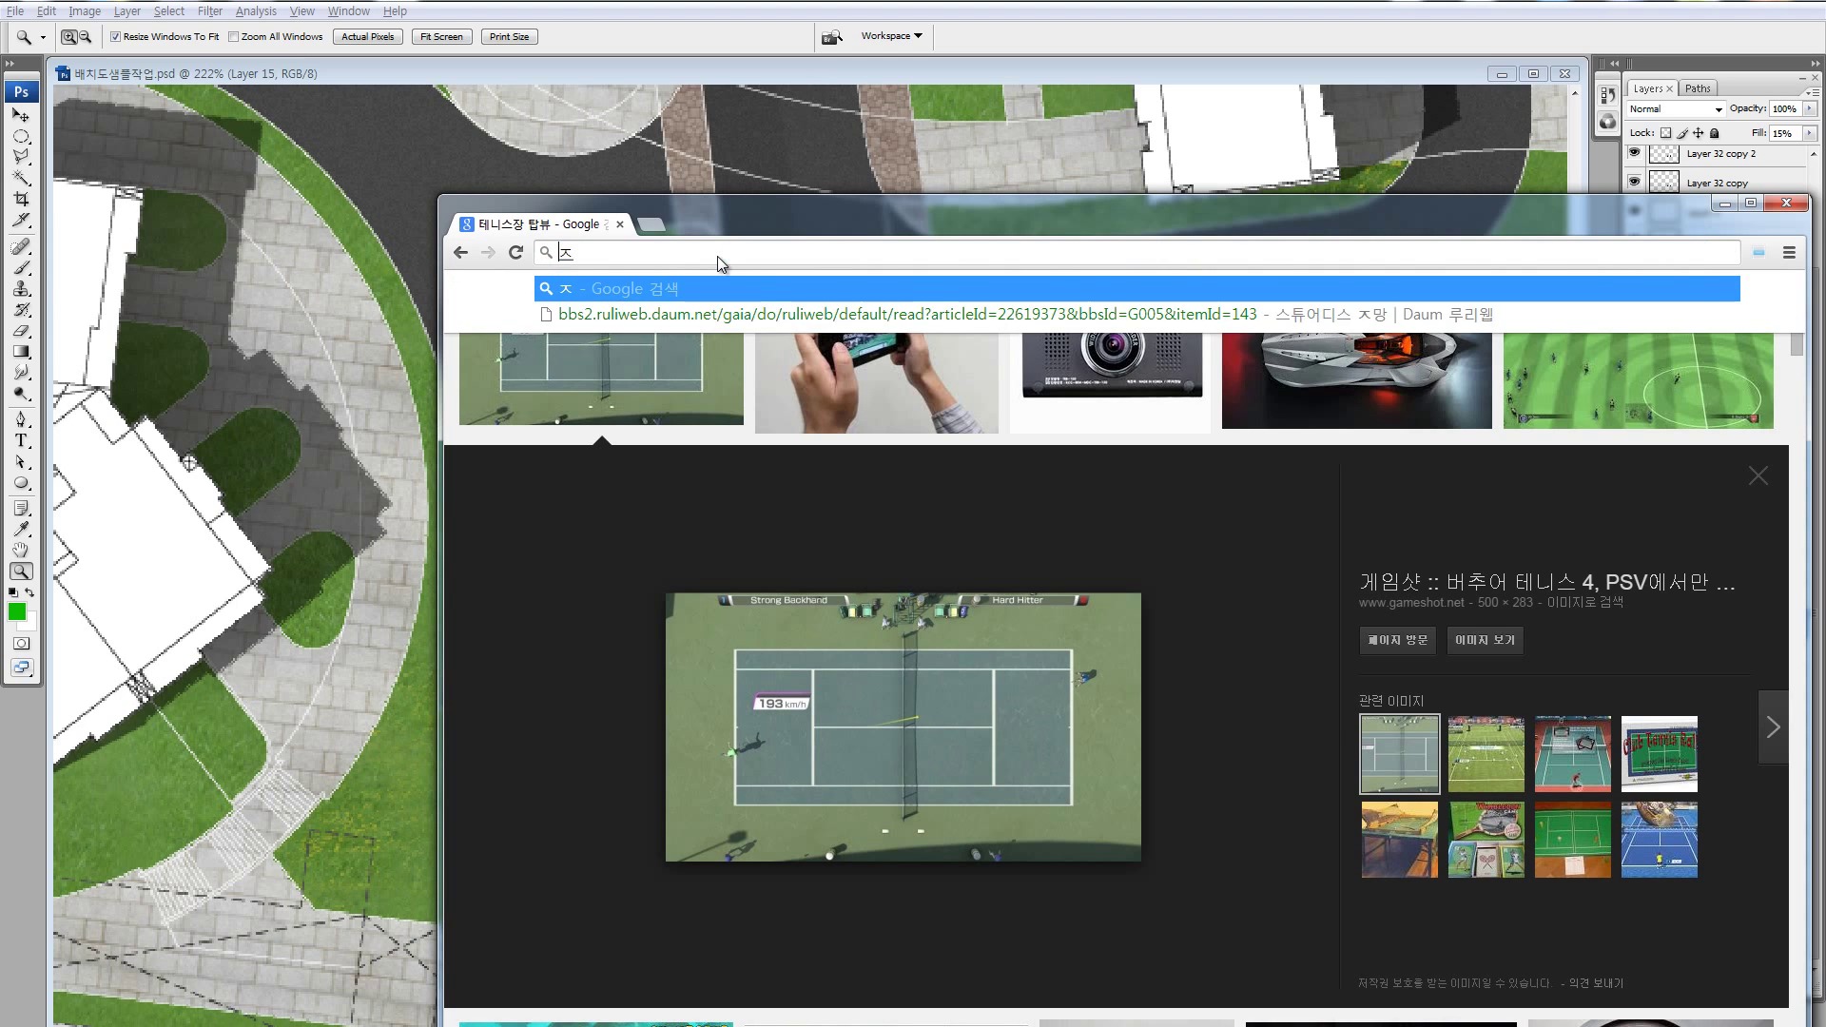
text(럭)
key(Return)
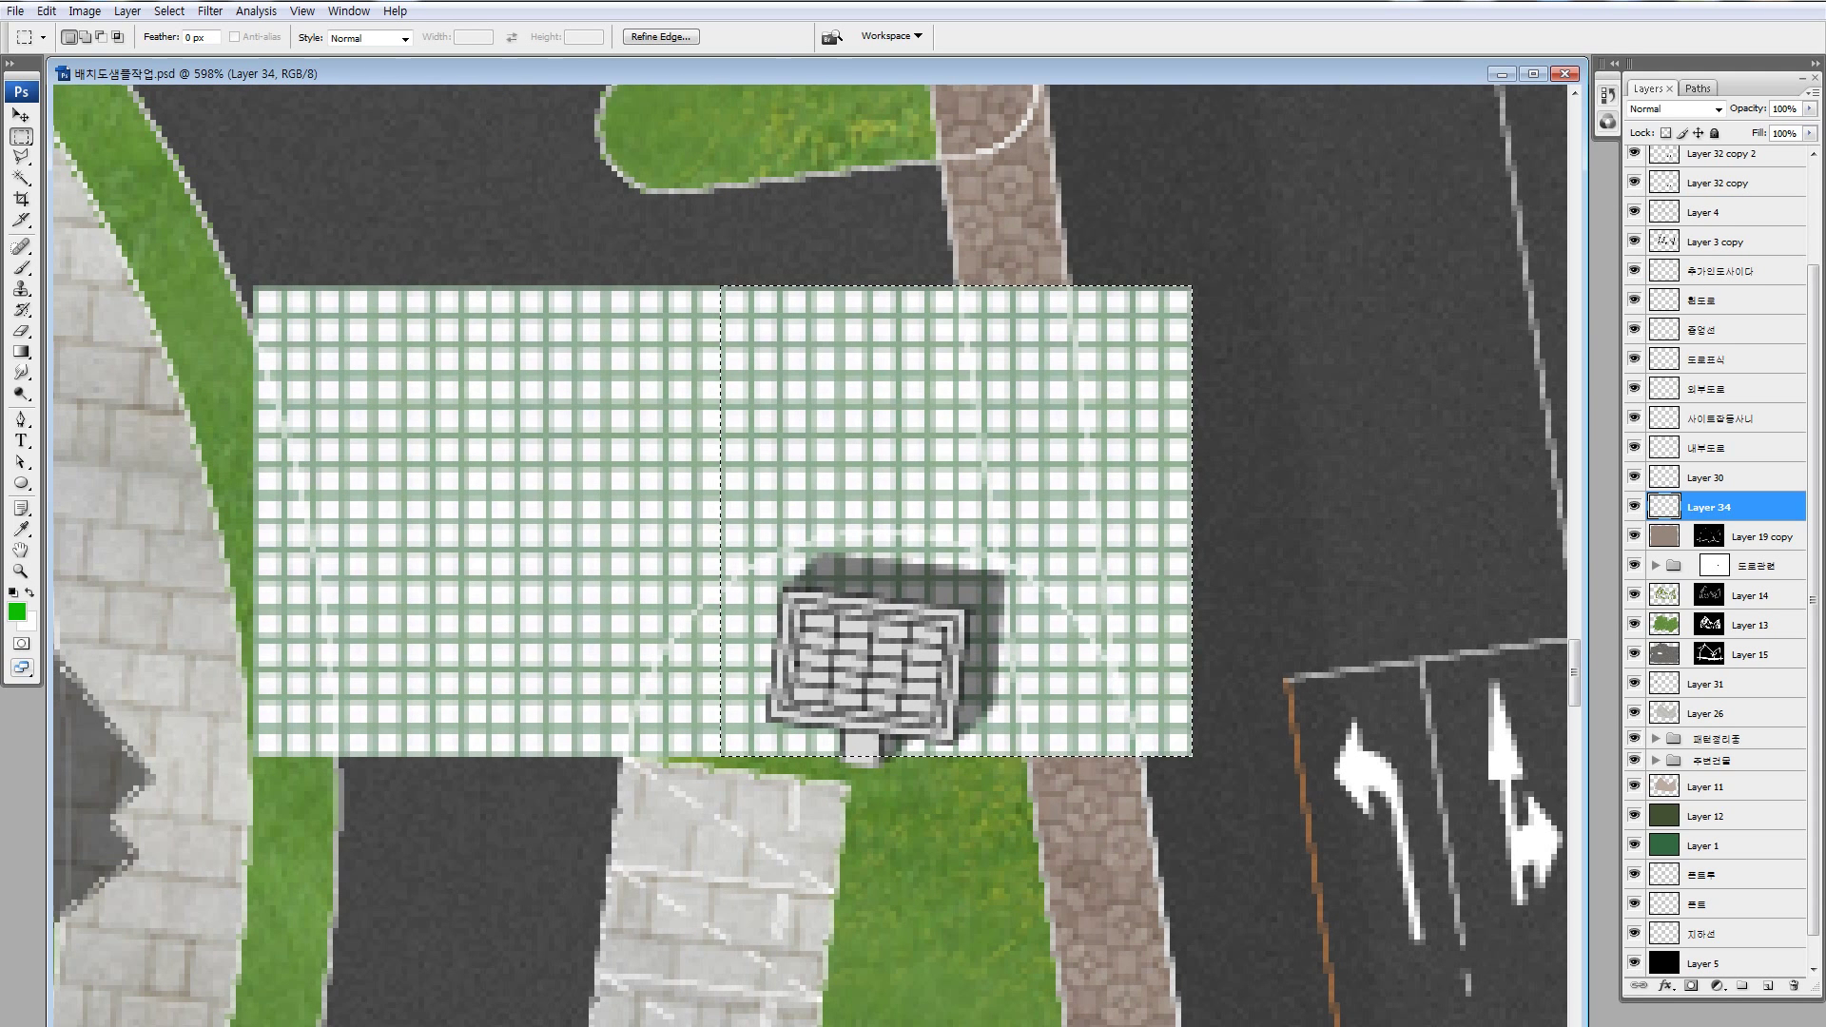
- Duplicate a piece of the grass-block grid downward, close the gap, and extend it further down
drag(333, 362, 433, 364)
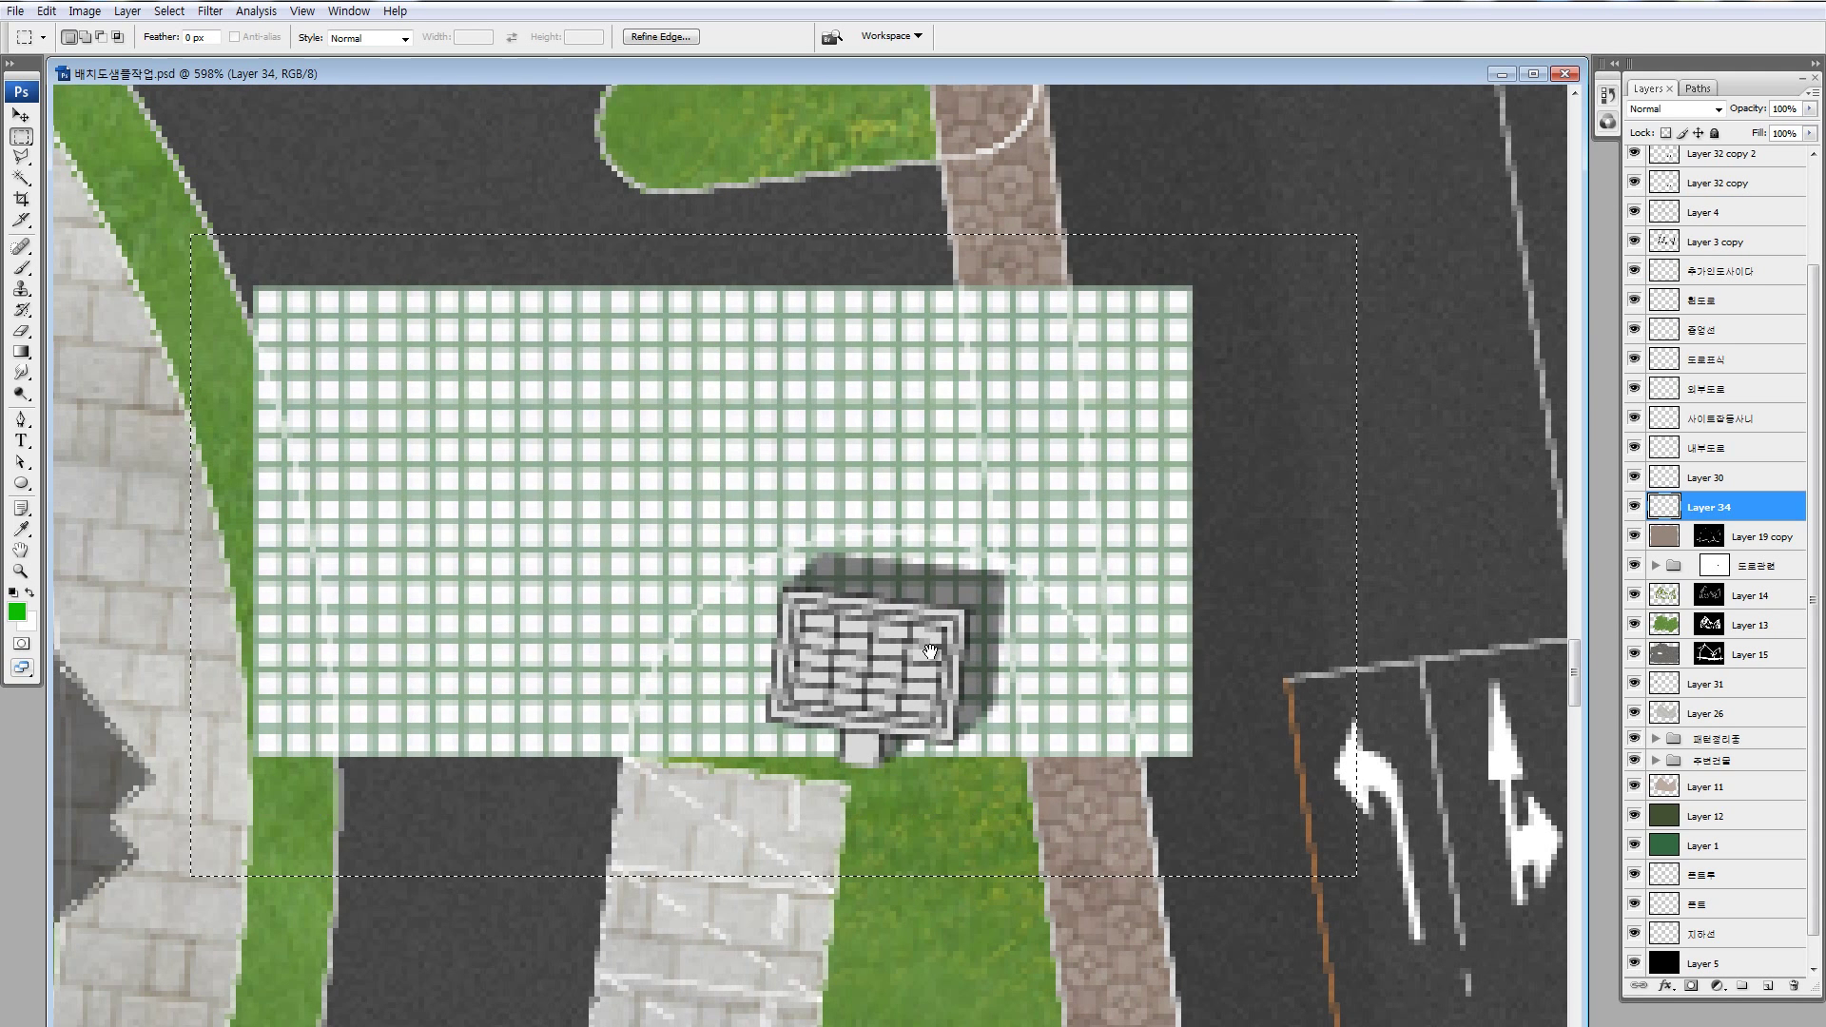
scroll(628, 539, down, 3)
drag(951, 361, 951, 873)
key(ctrl+Up)
key(ctrl+Up)
key(ctrl+Up)
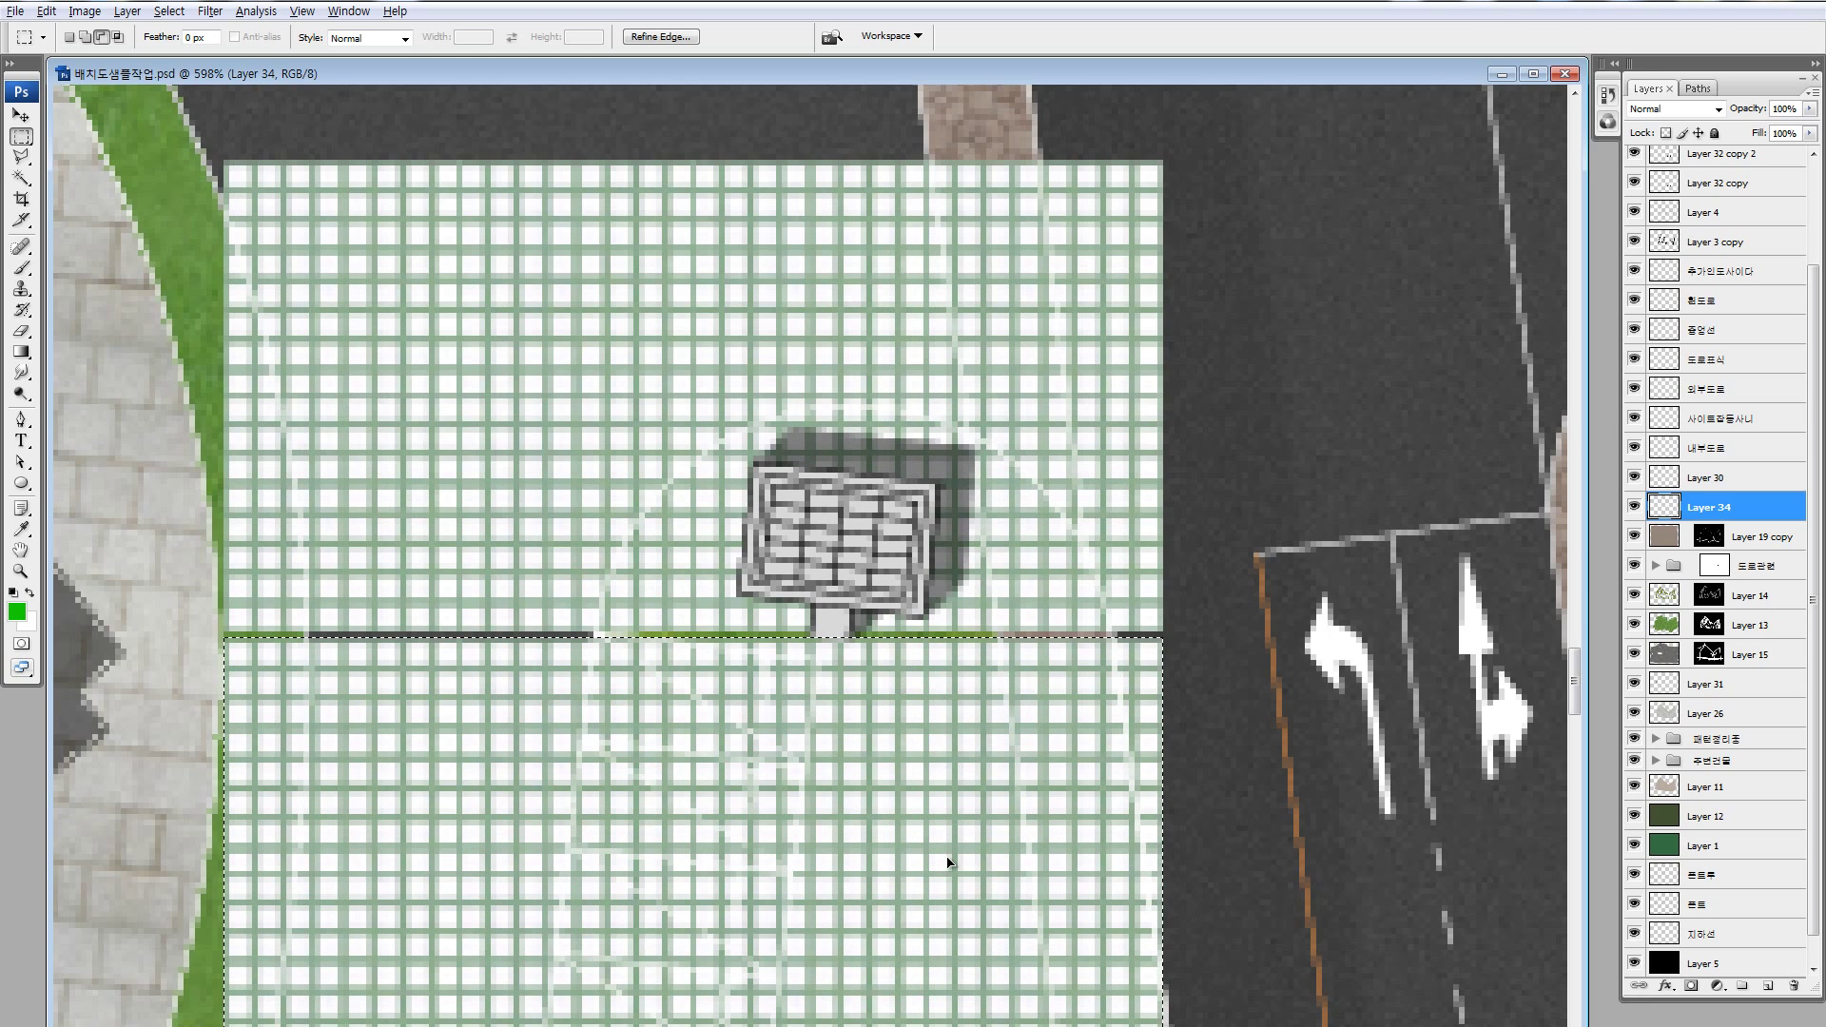
key(ctrl+d)
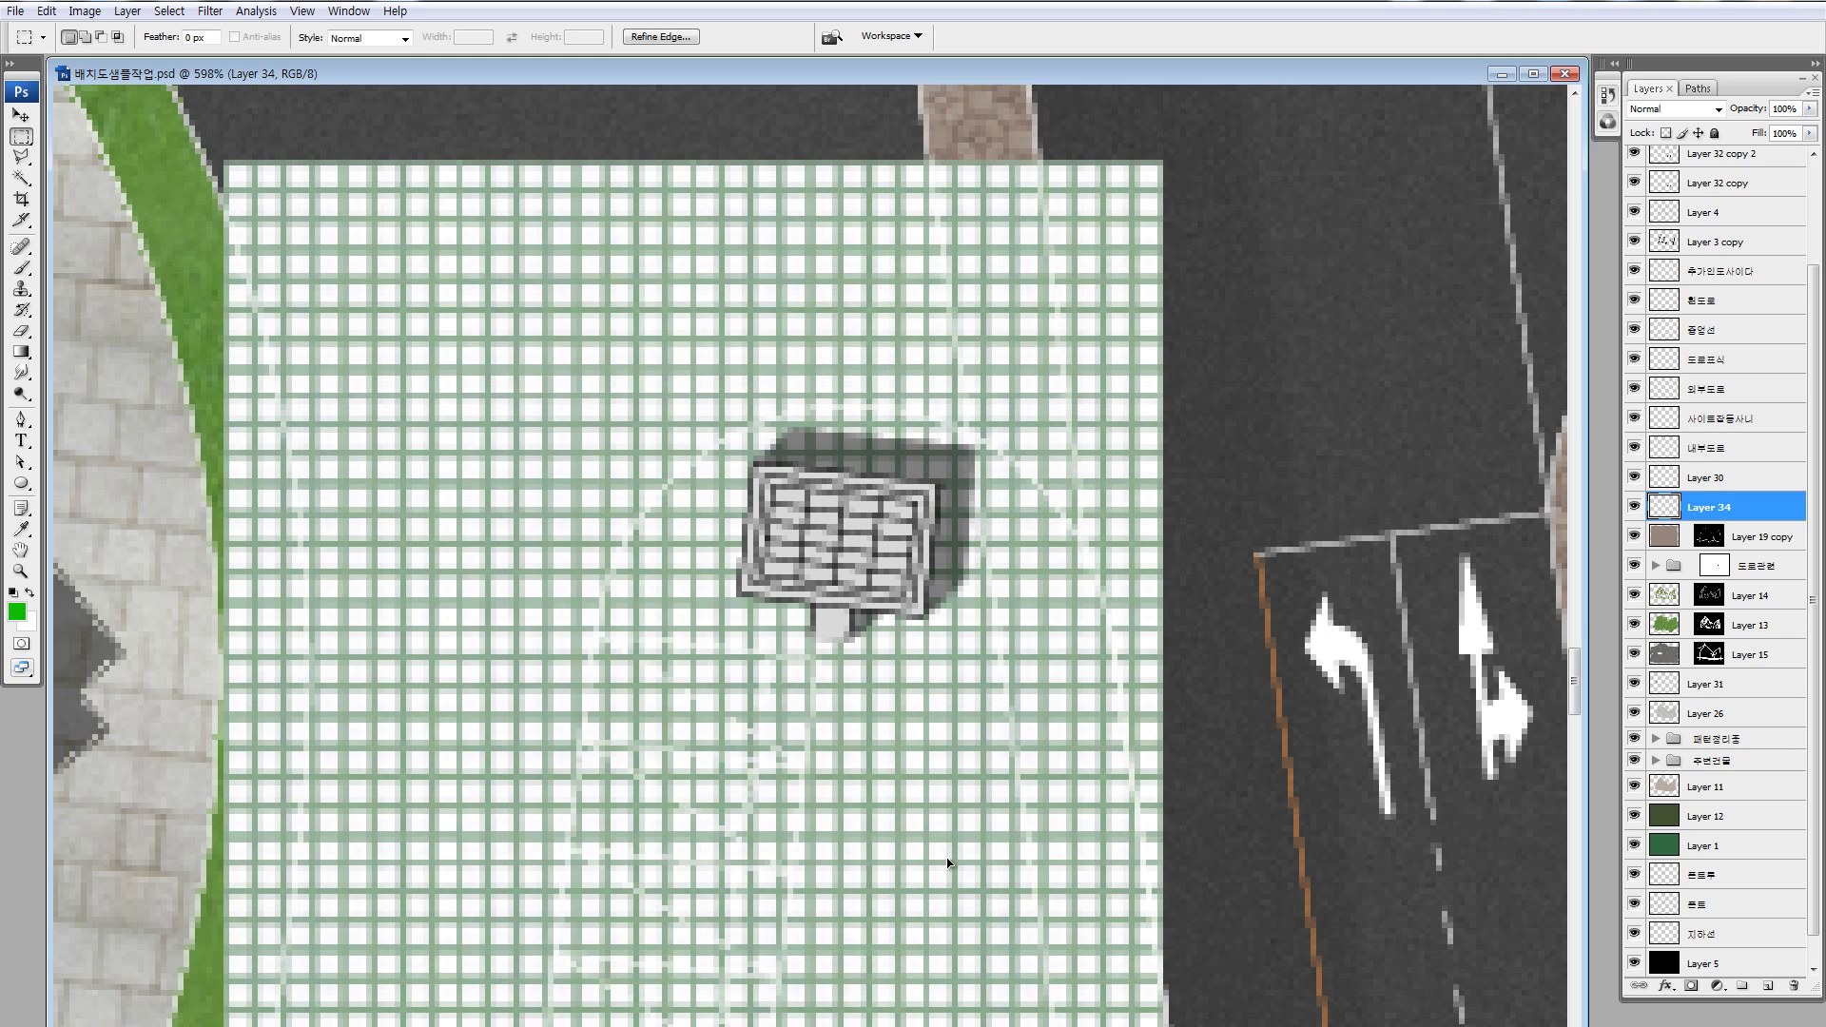
key(ctrl+minus)
key(ctrl+minus)
key(ctrl+minus)
key(ctrl+minus)
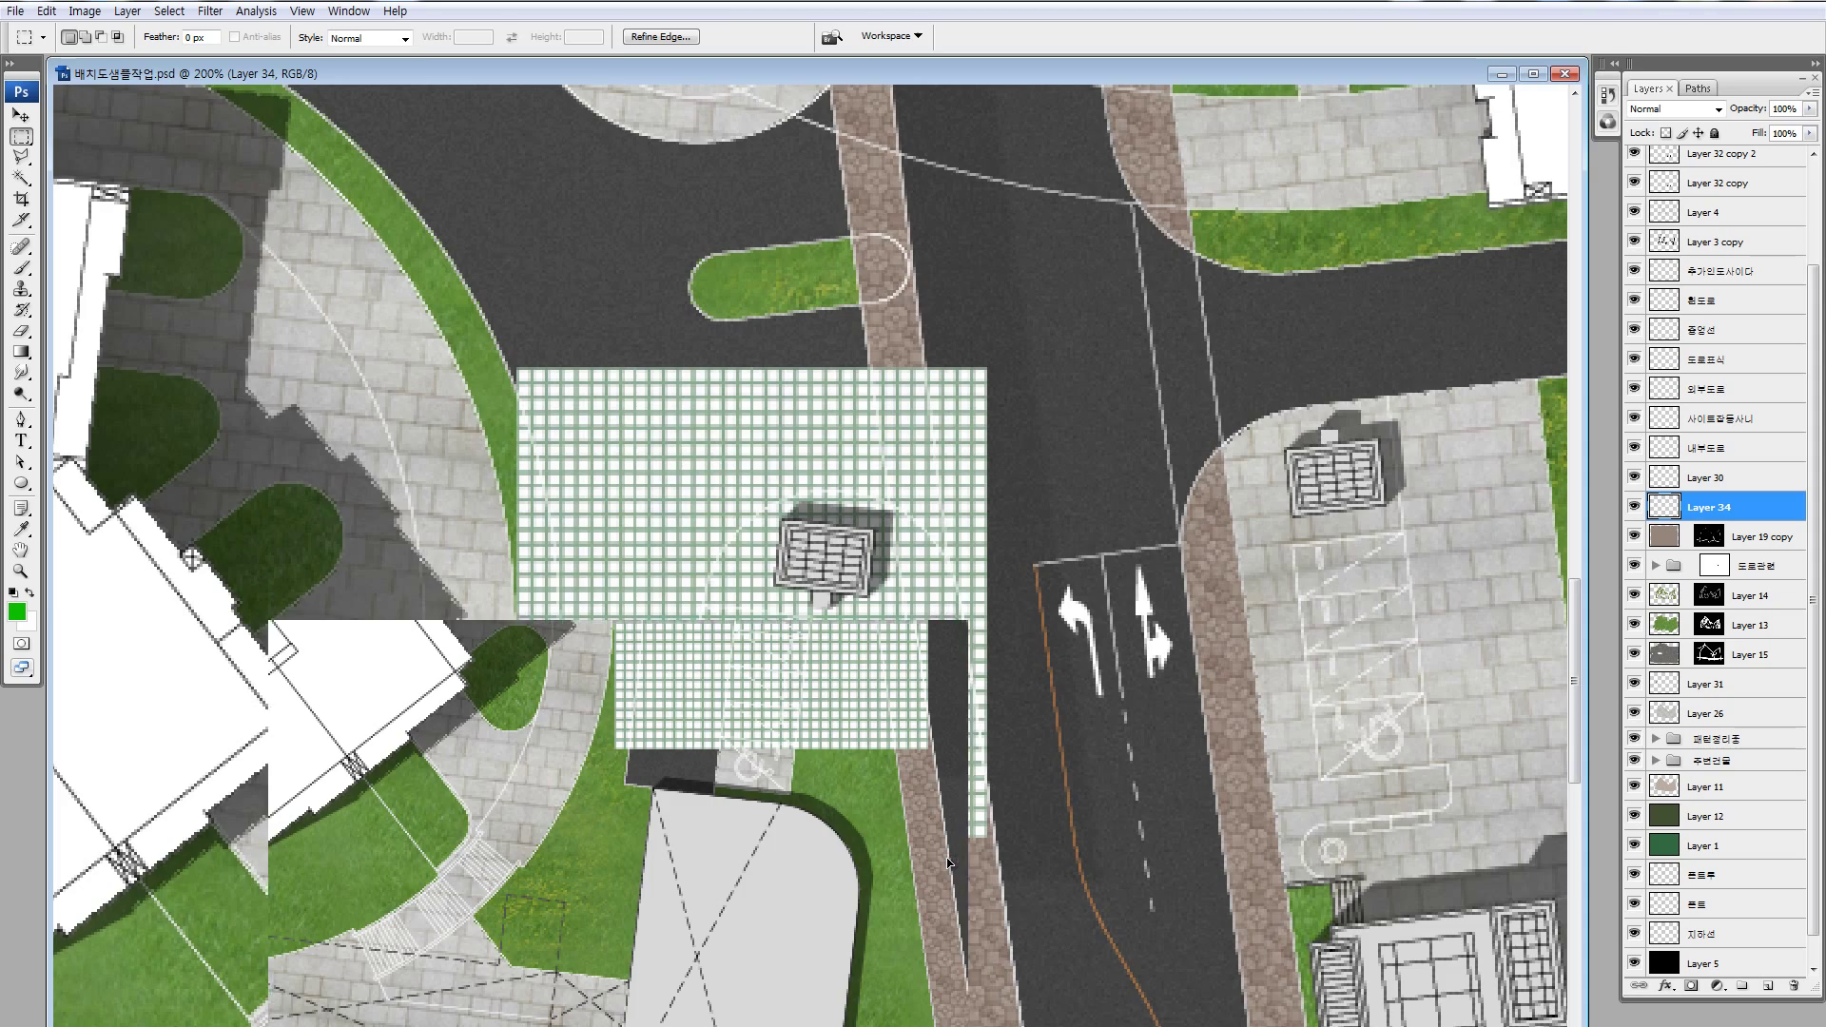
drag(1008, 863, 840, 678)
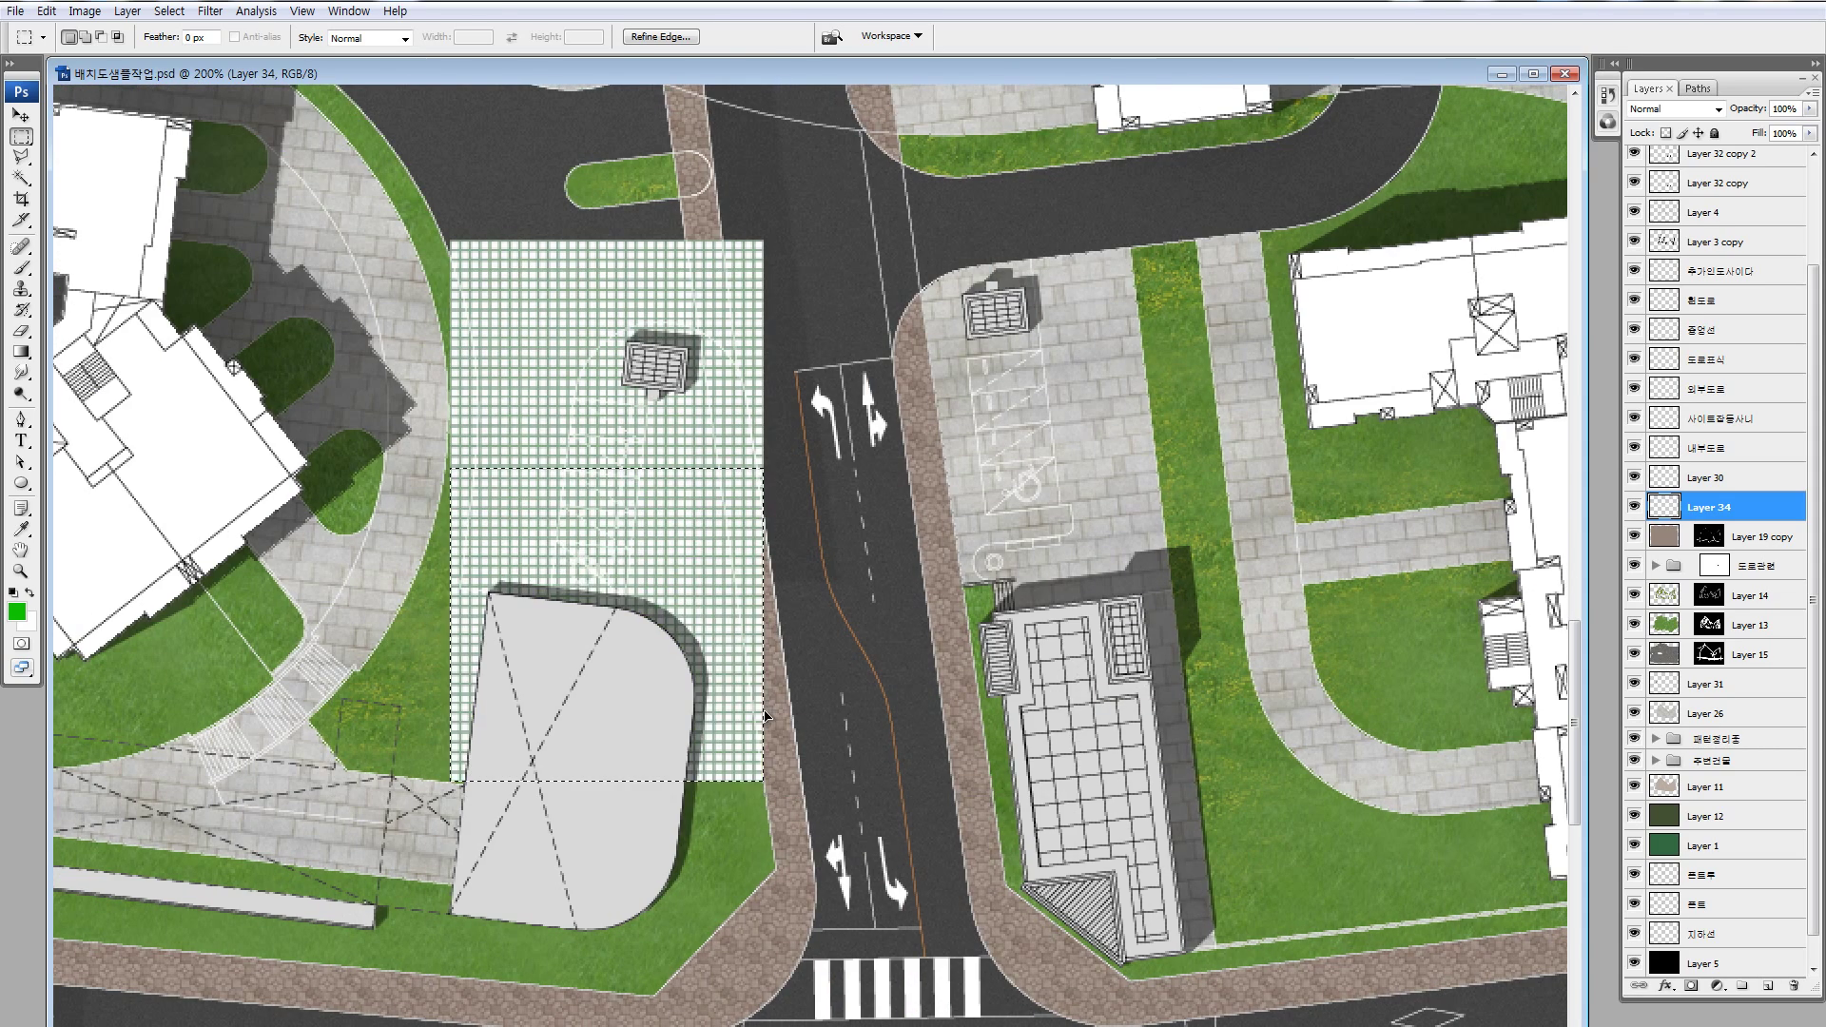
- Shift the grid's lower strip down, nudging it up one pixel to align
key(z)
drag(377, 492, 641, 657)
drag(737, 619, 734, 782)
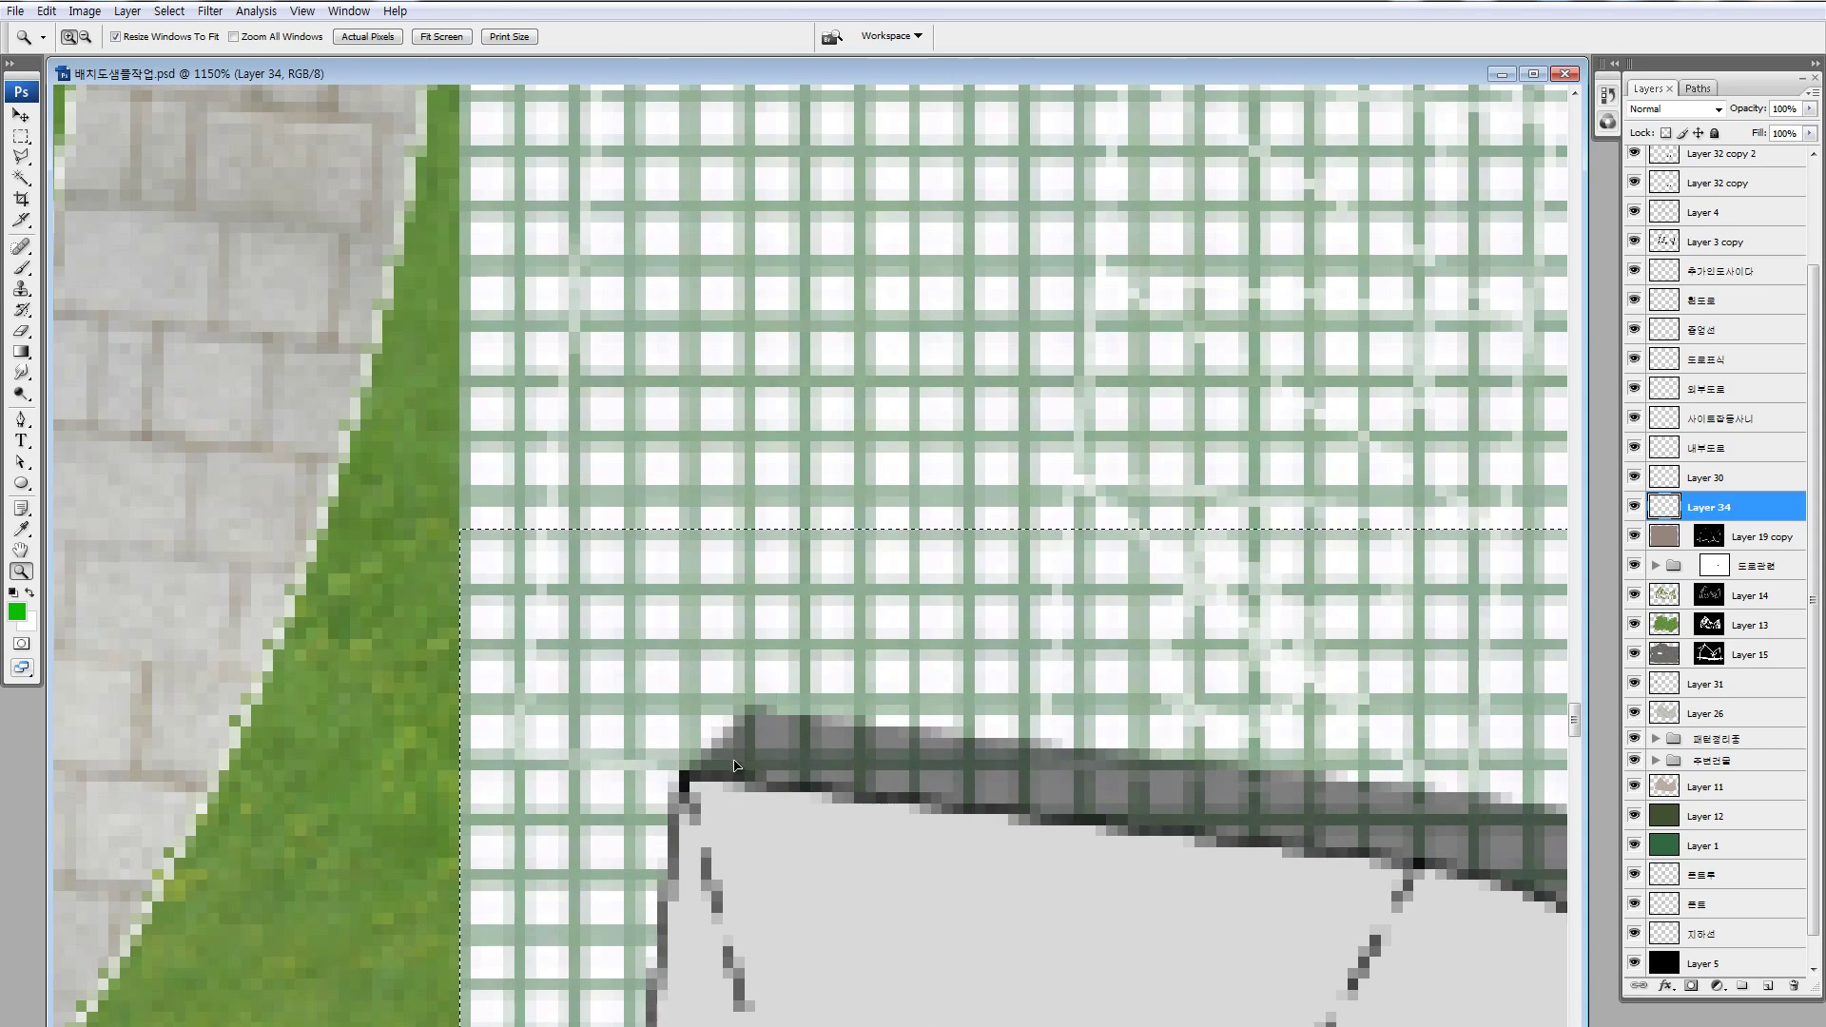
key(Up)
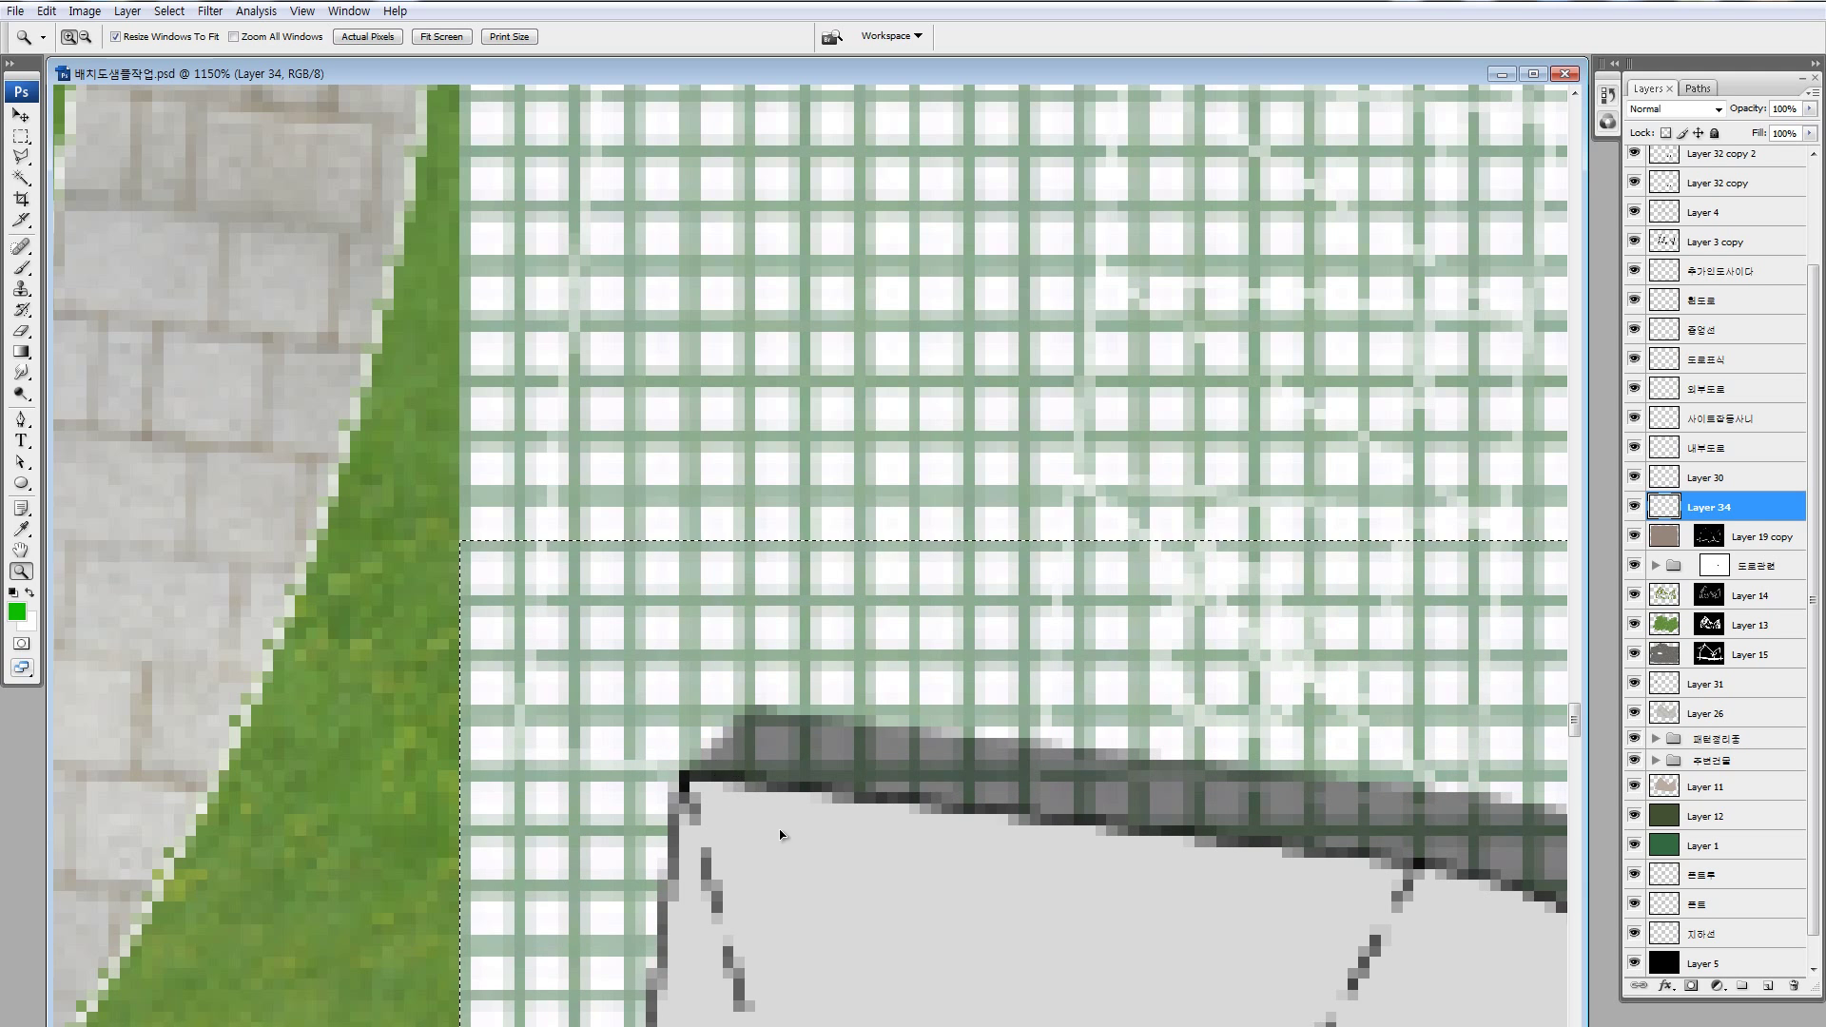
key(ctrl+0)
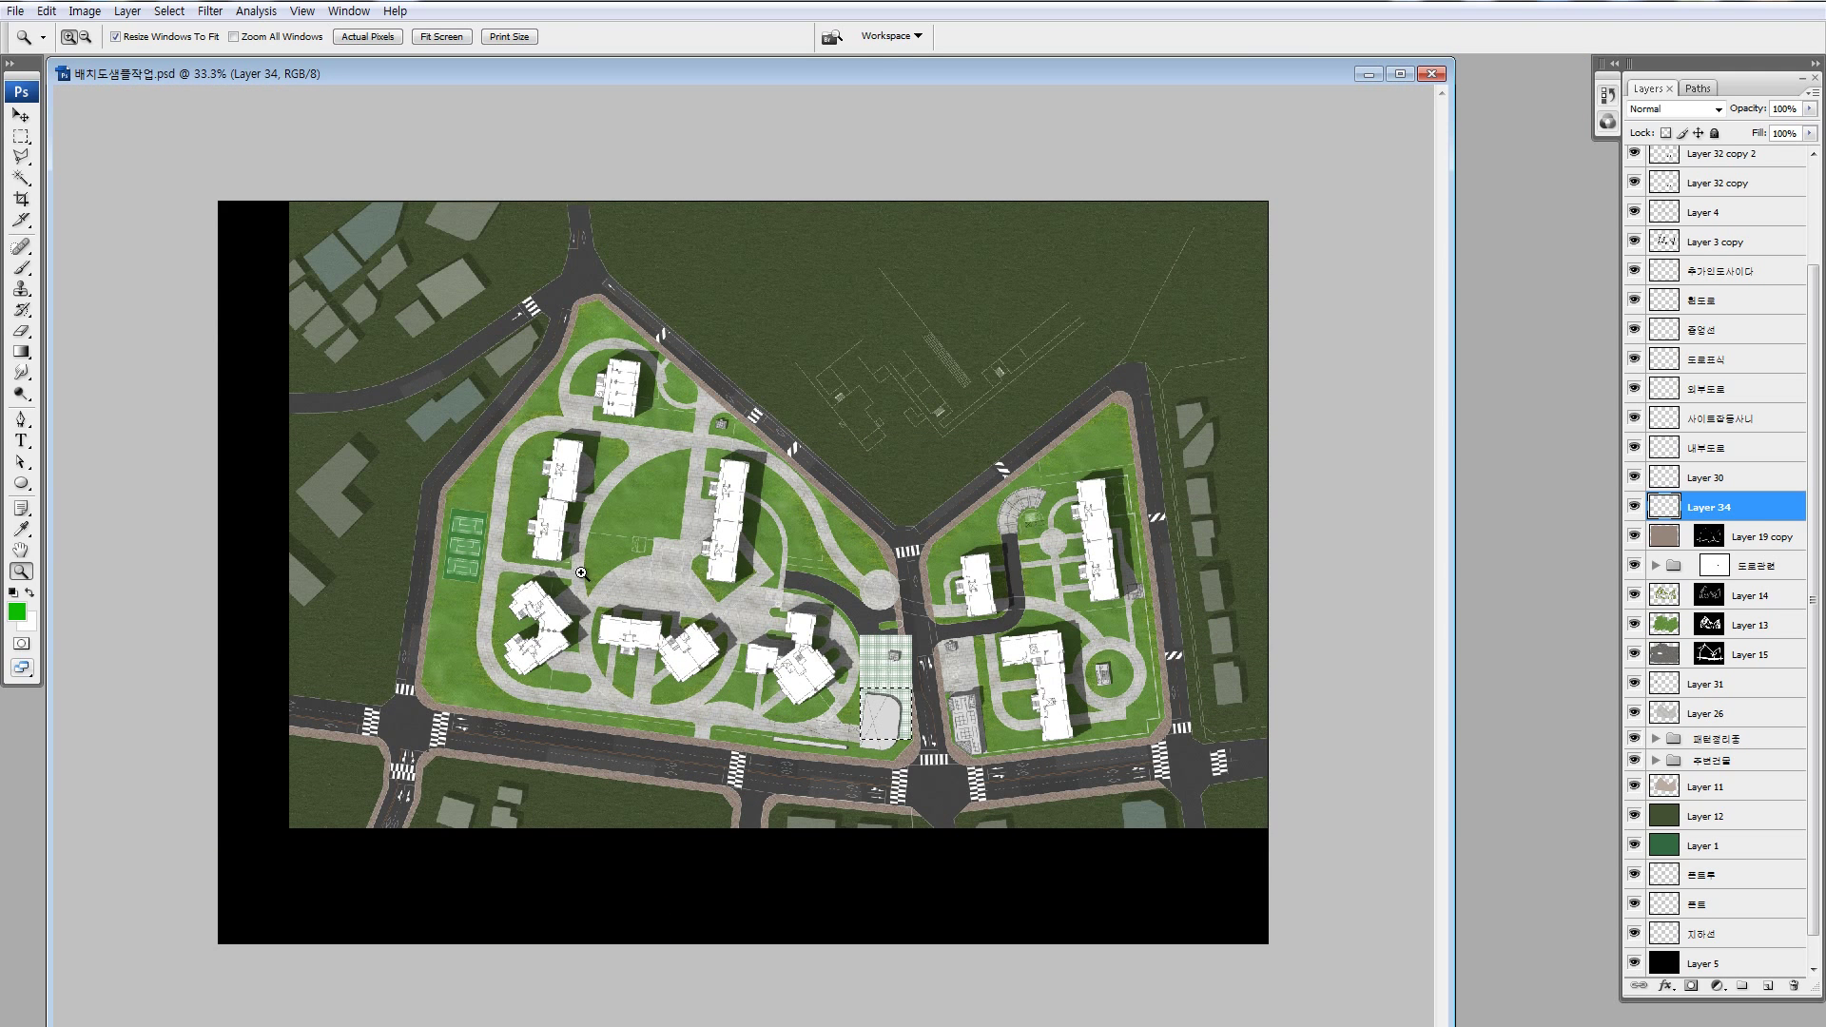
- Widen the grass-block patch to the right, aligning the copy one pixel left at the seam
key(m)
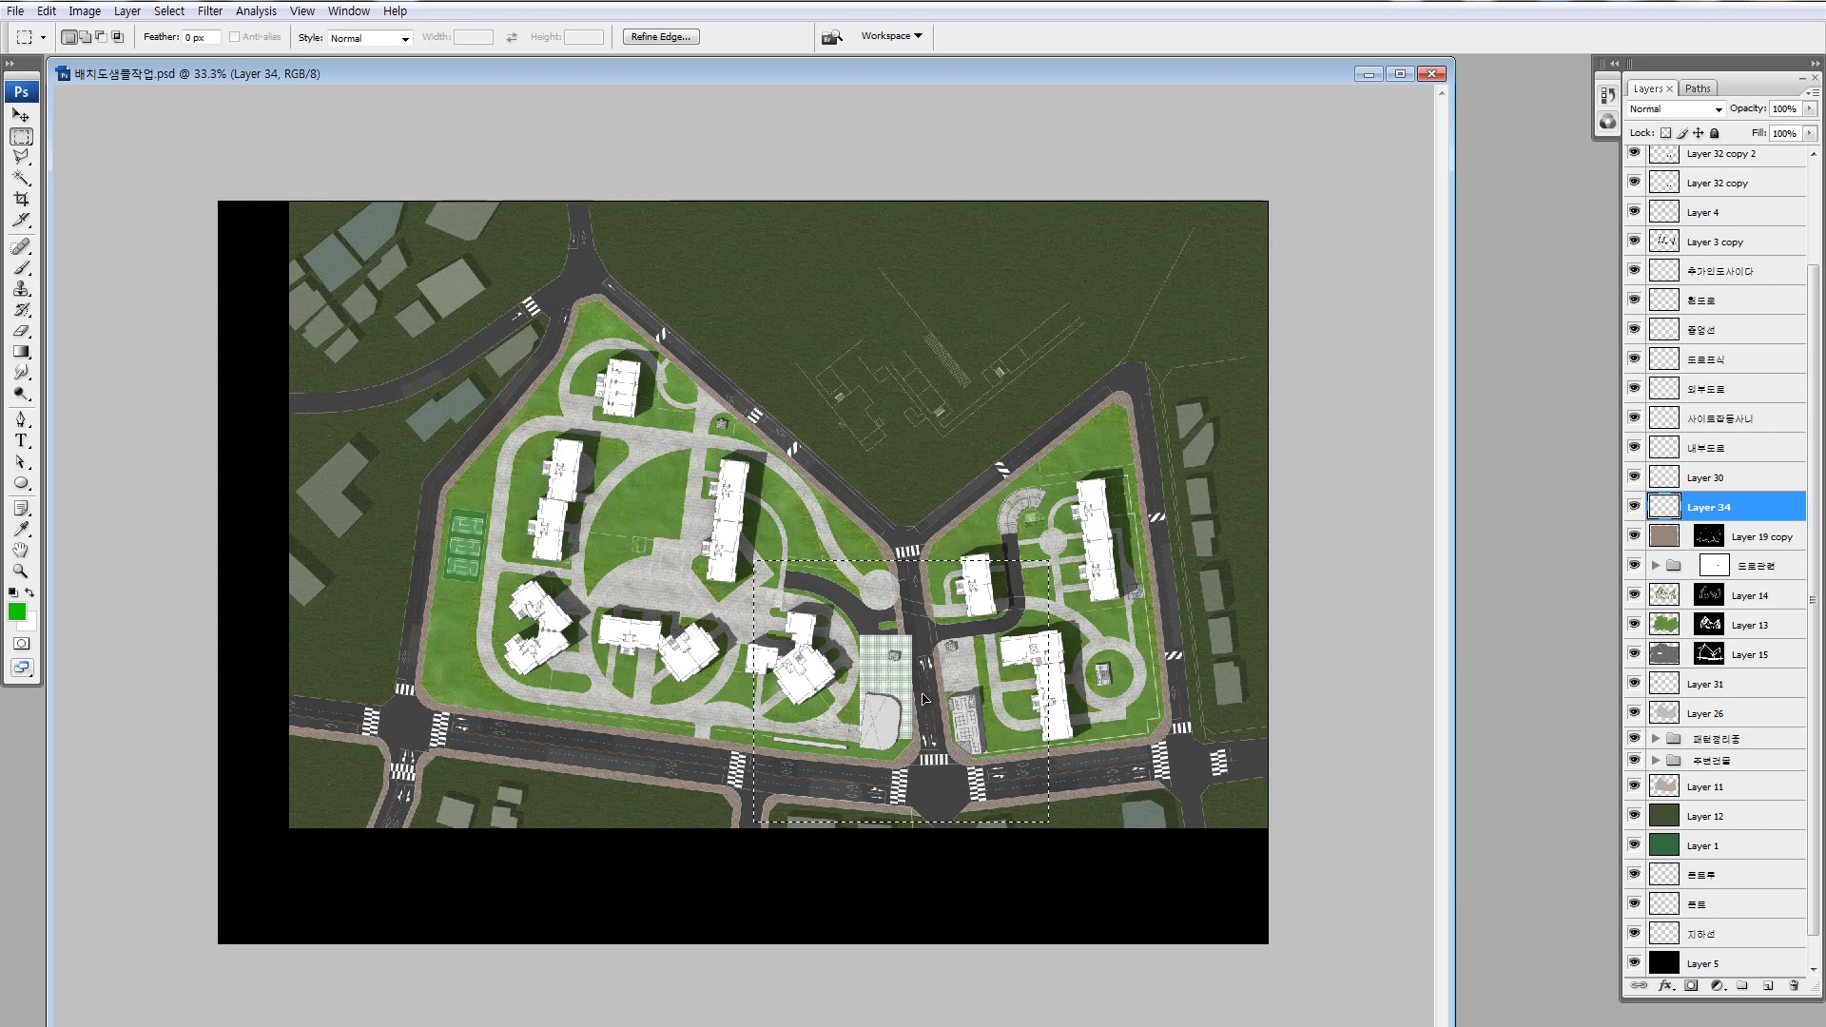
drag(884, 666, 934, 666)
key(z)
drag(899, 597, 980, 749)
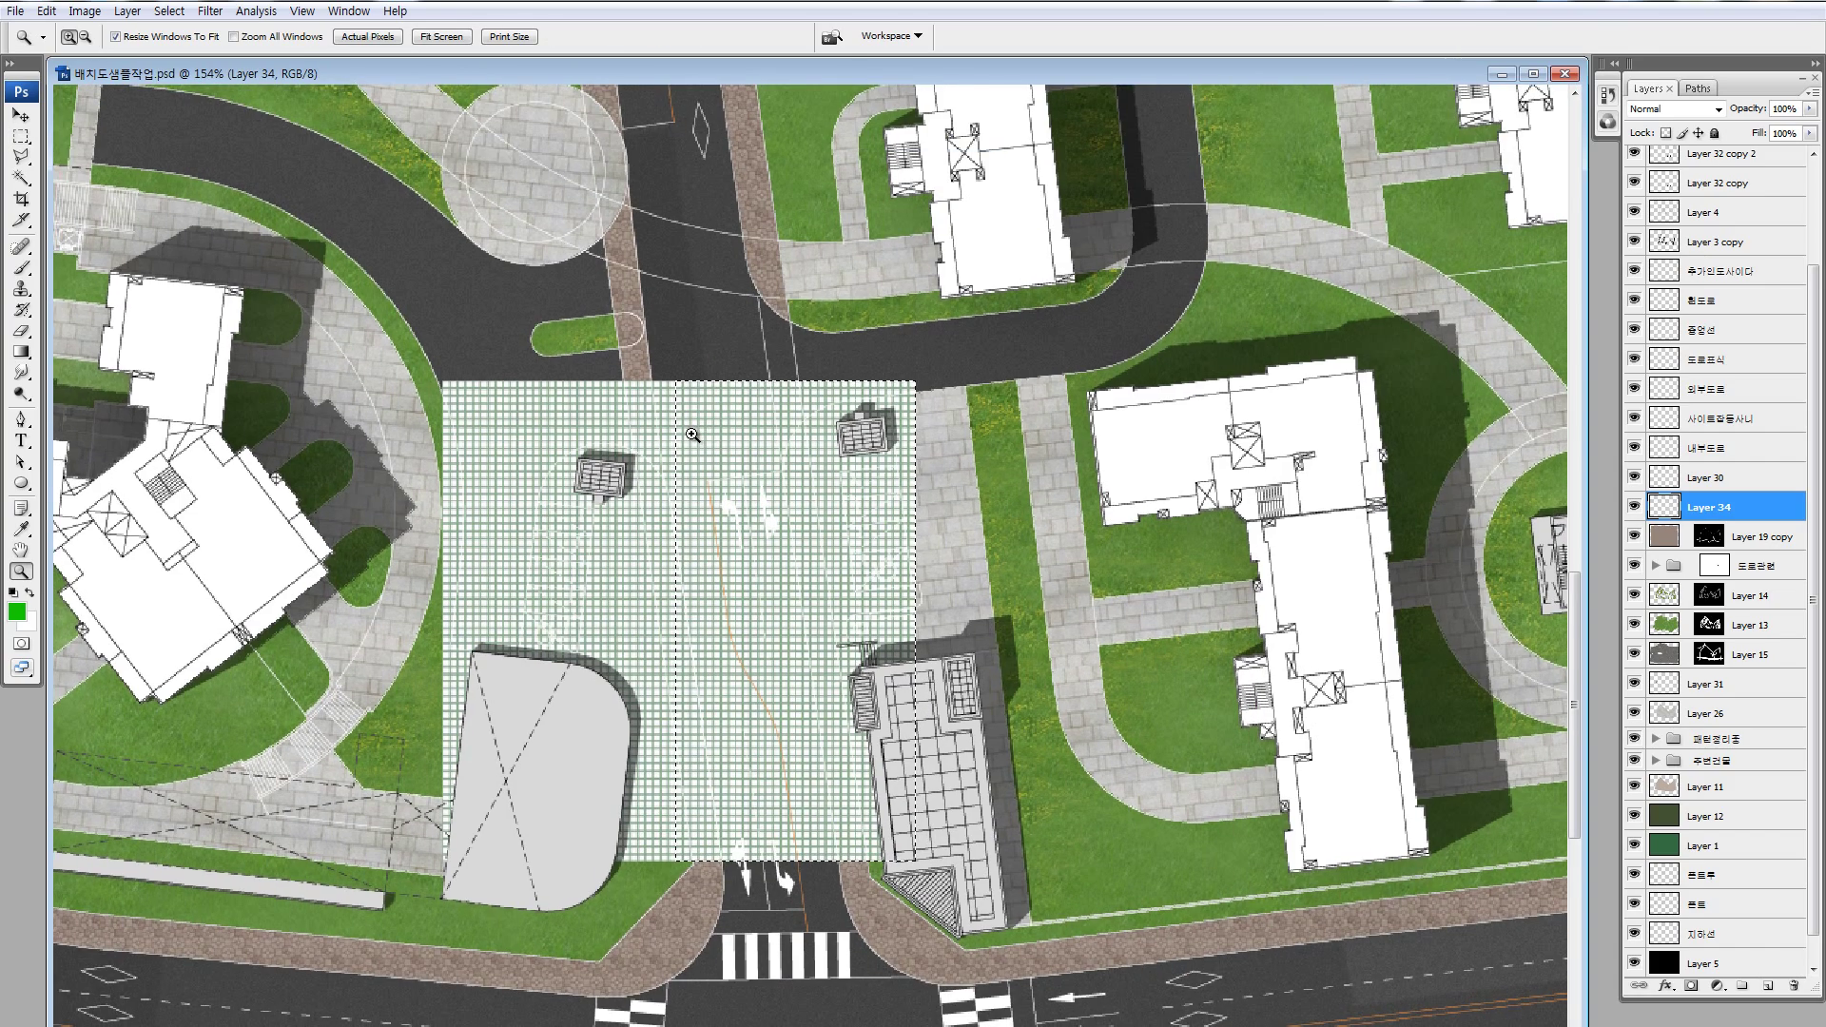
drag(1018, 621, 474, 288)
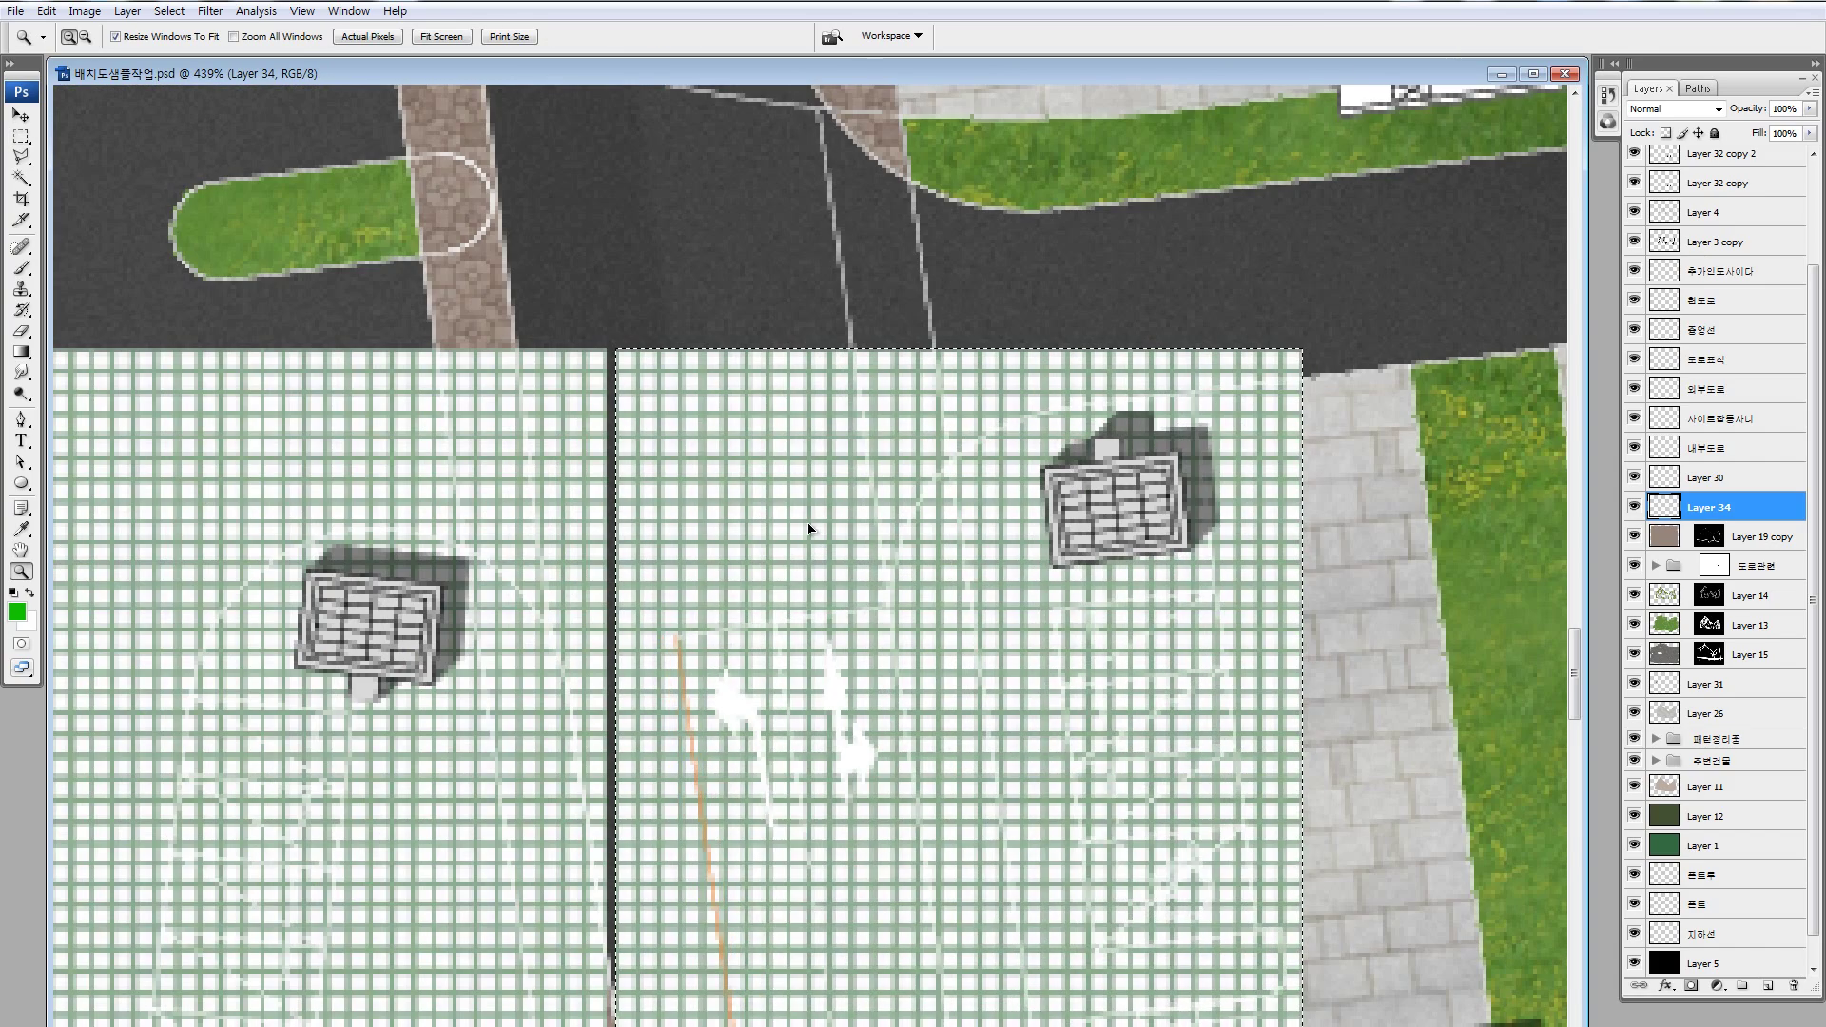
drag(802, 530, 797, 531)
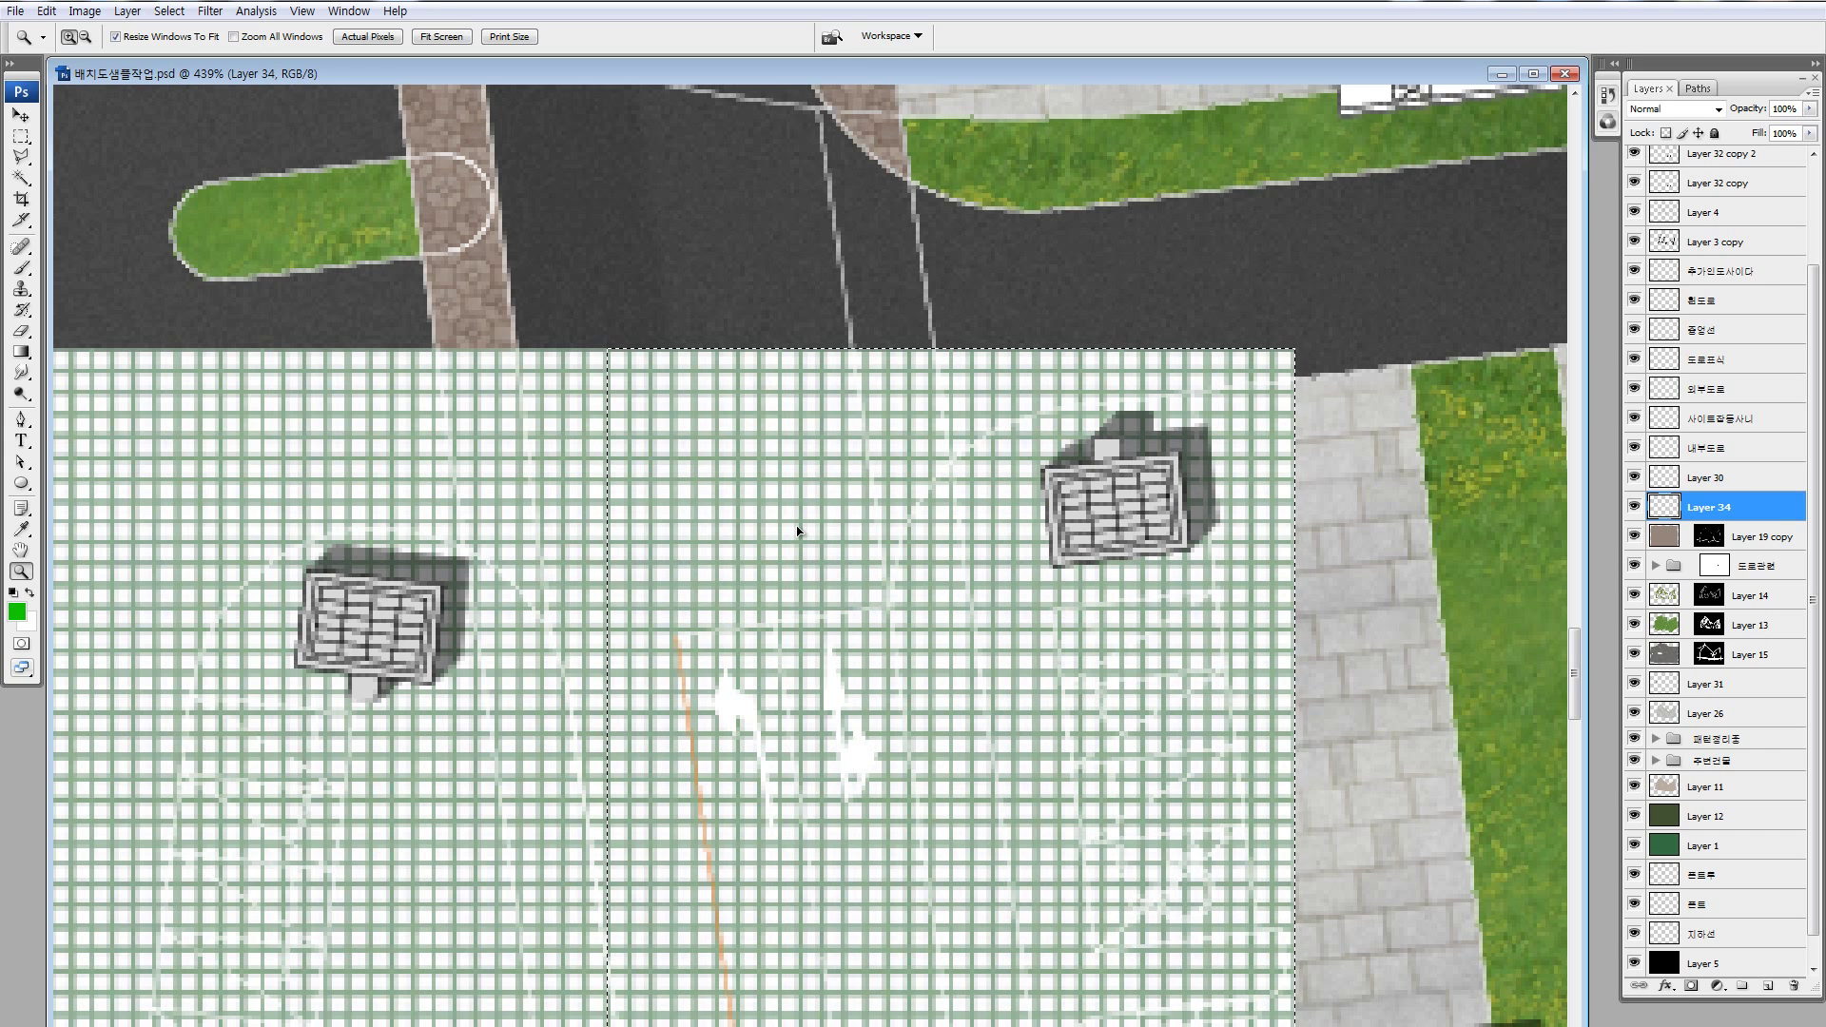
key(ctrl+minus)
key(ctrl+minus)
key(ctrl+minus)
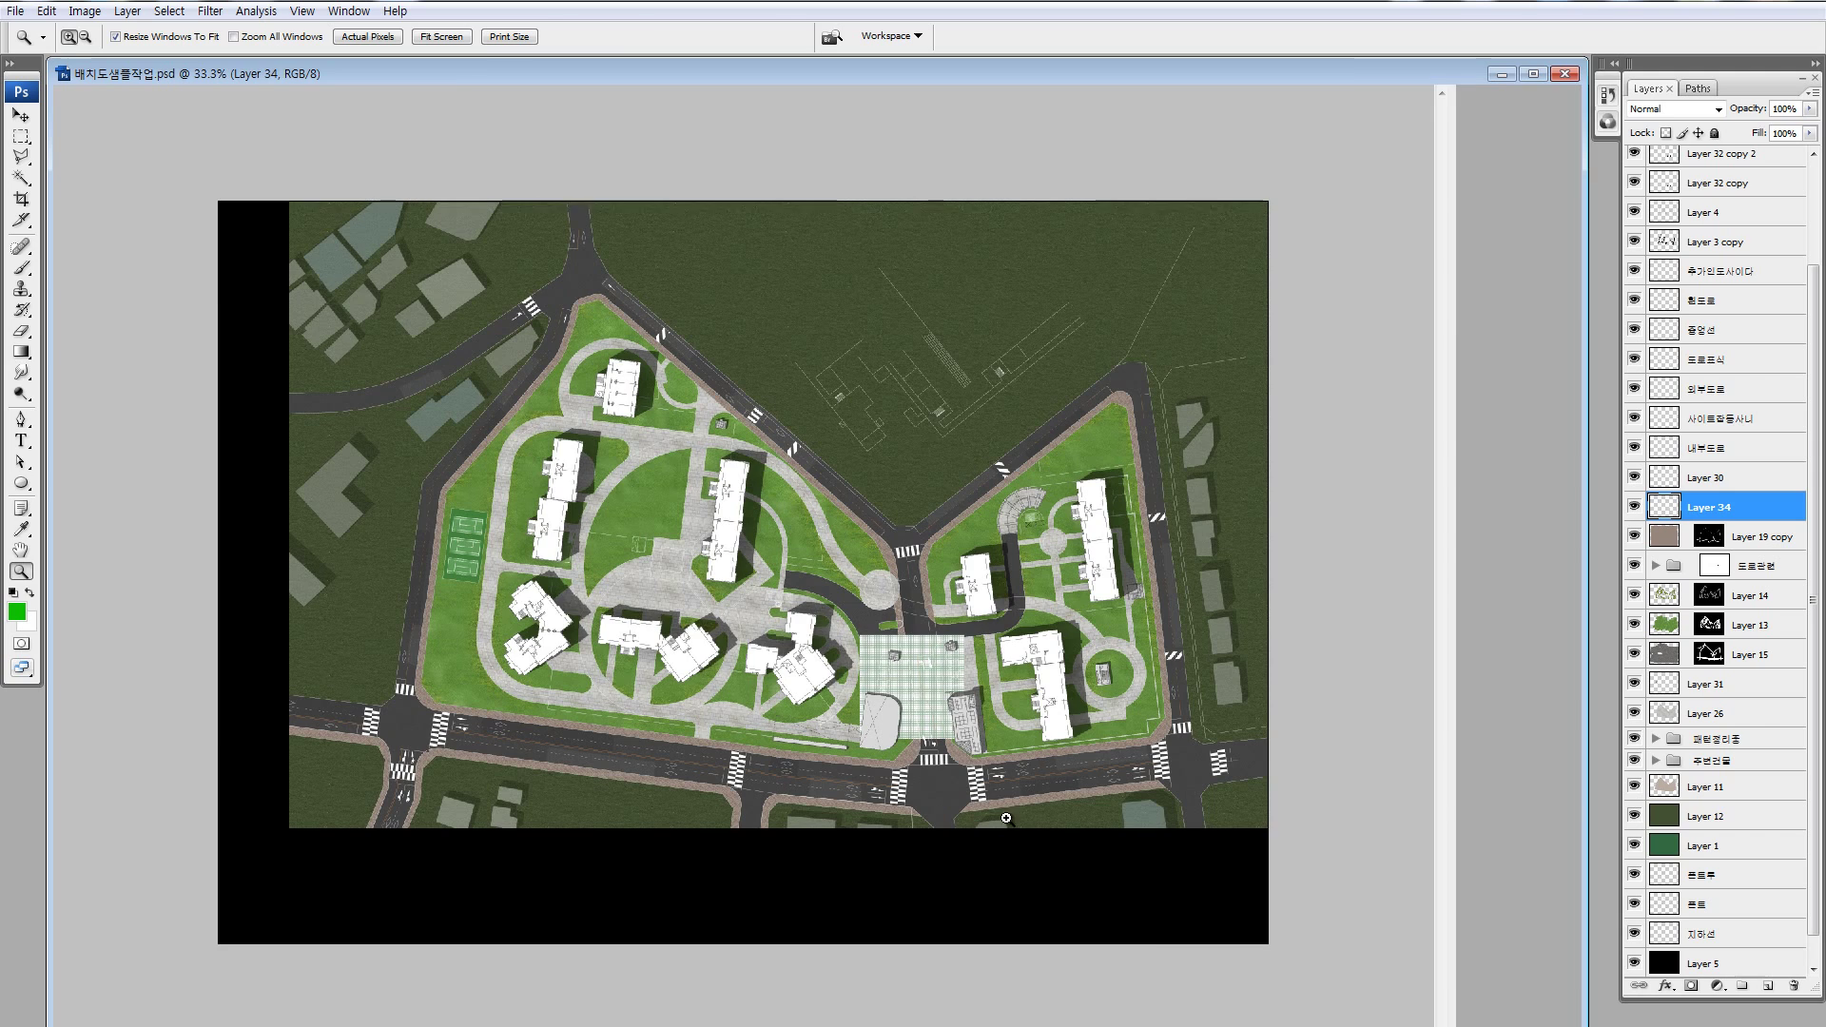
drag(699, 575, 1123, 836)
key(ctrl+t)
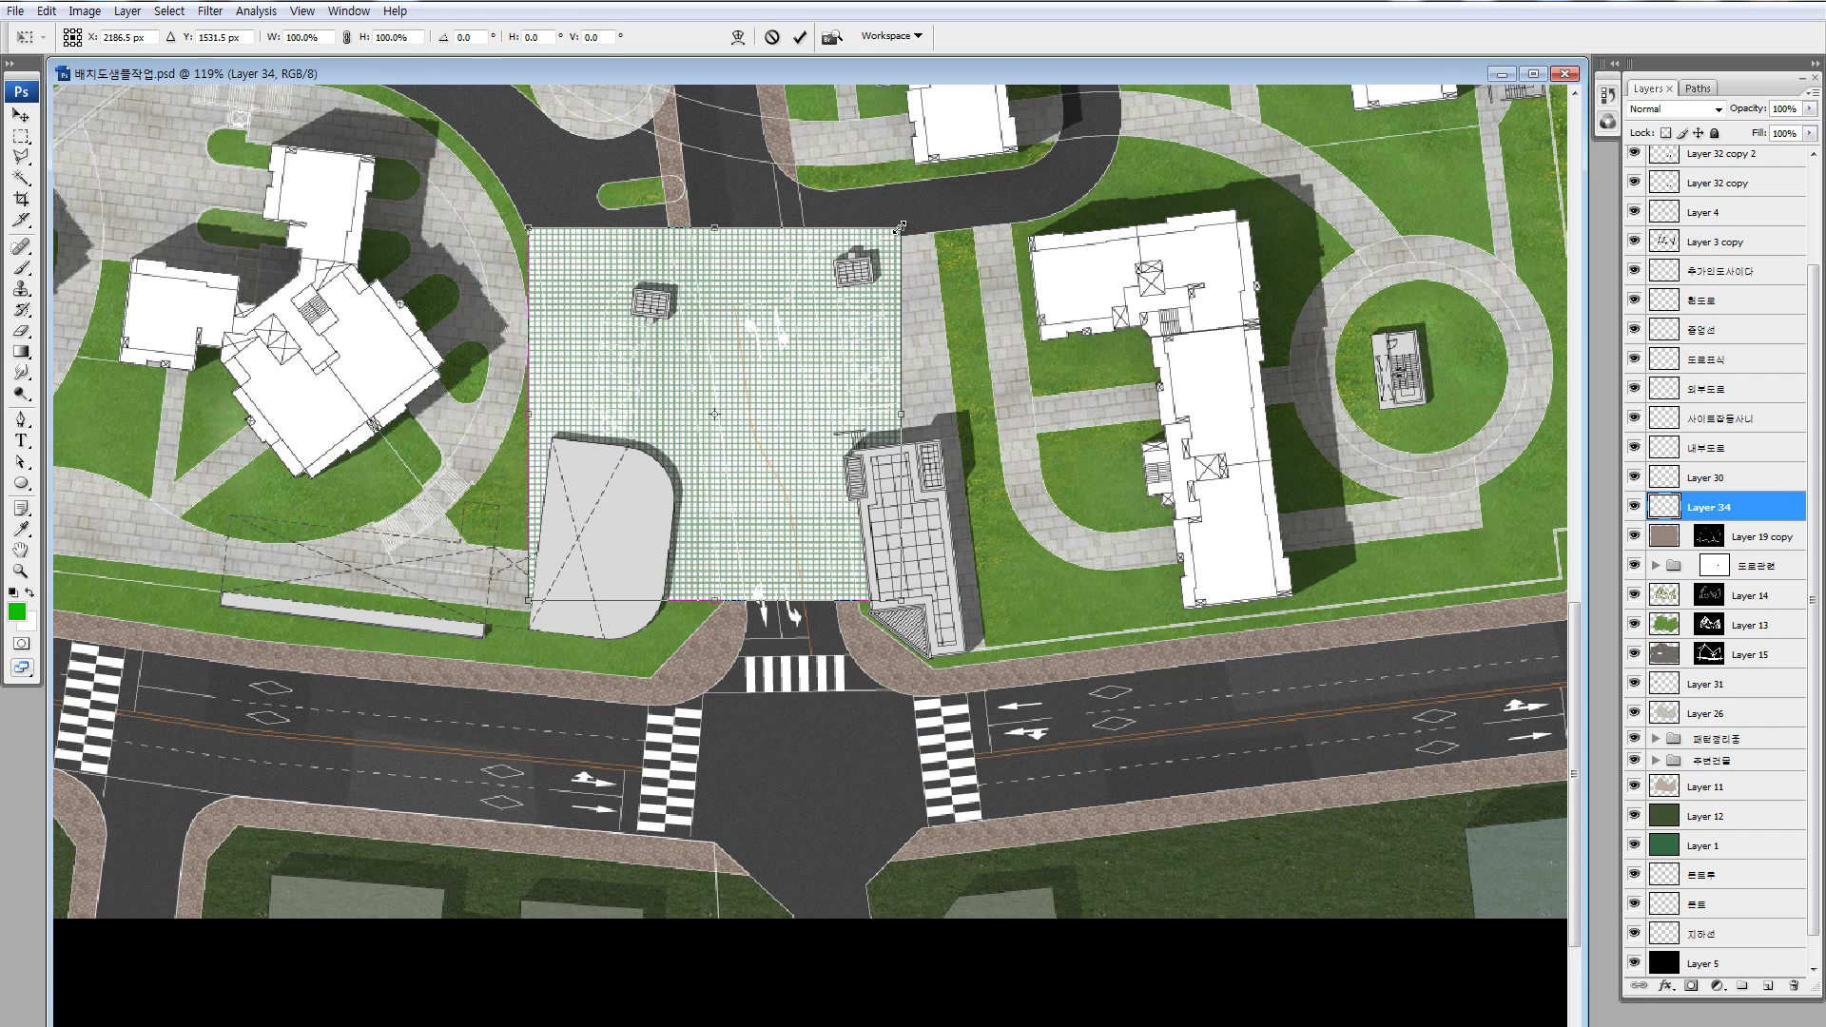
- Scale the grass-block grid to 47.4%, discard the rotation, and move it left of the road
mouse_move(900, 227)
mouse_down()
mouse_move(705, 423)
mouse_move(666, 366)
mouse_up()
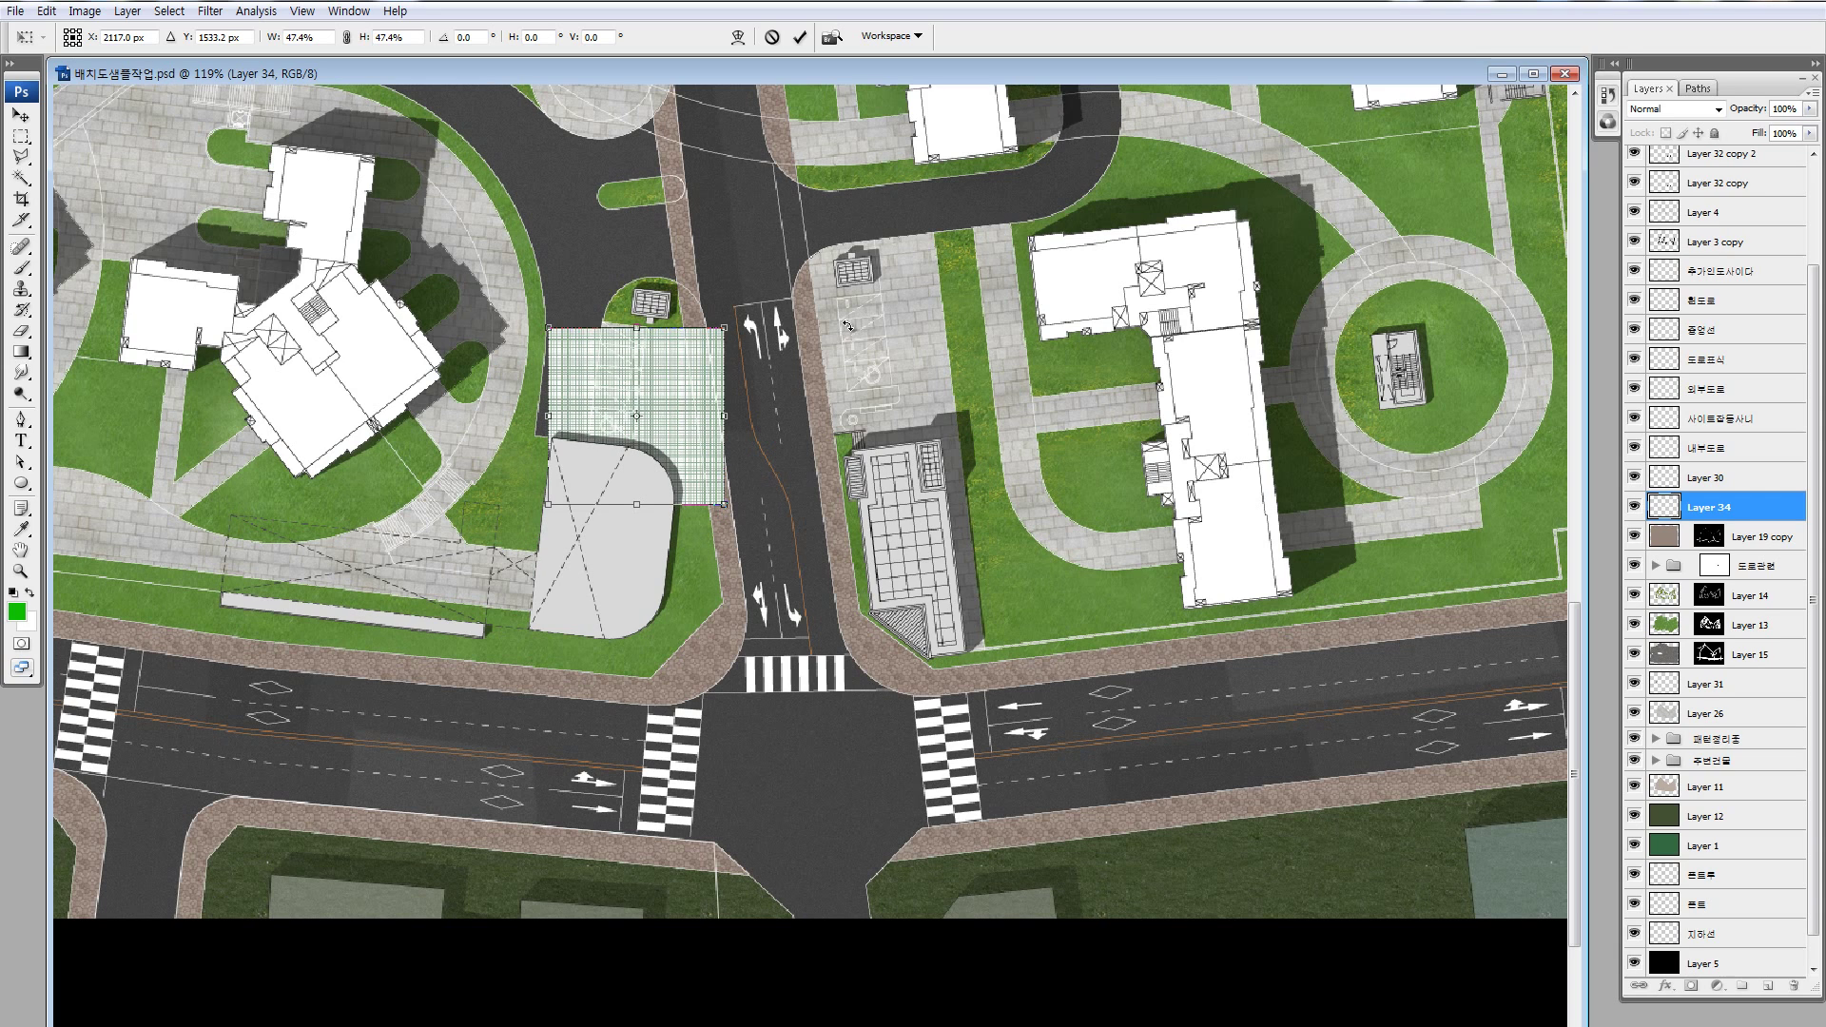
drag(848, 326, 854, 346)
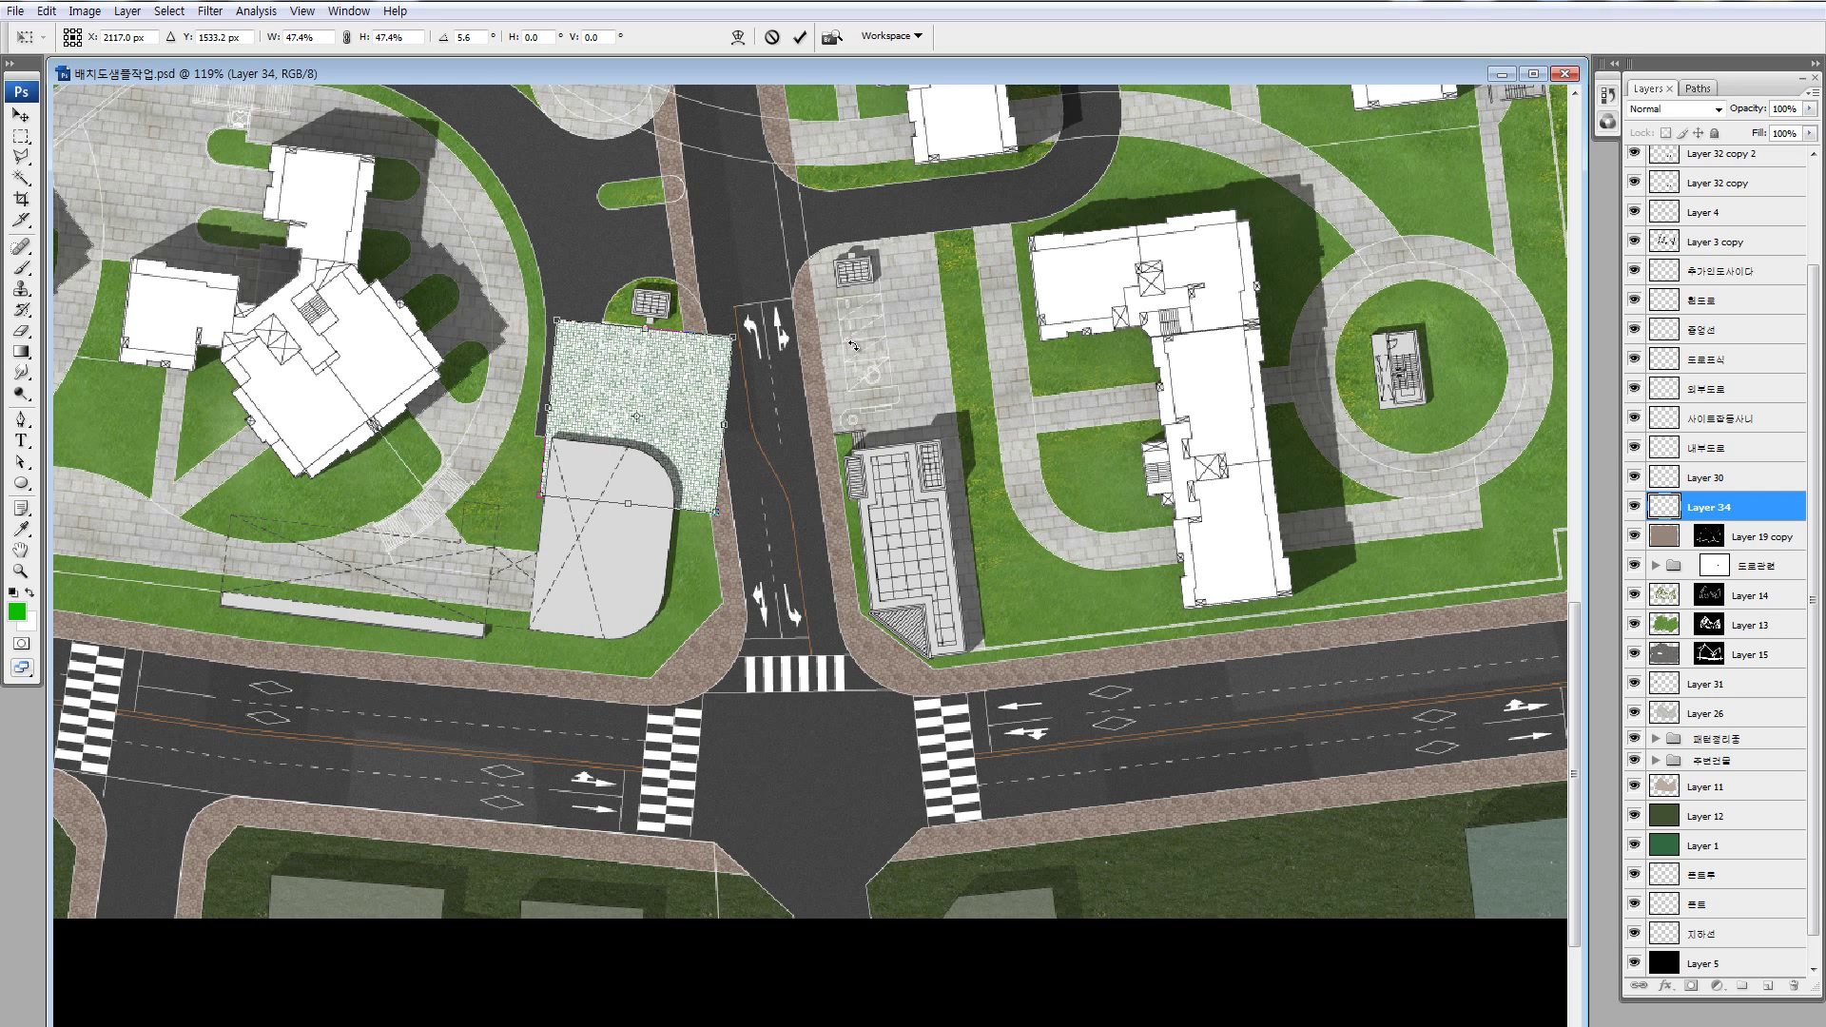
key(ctrl+z)
key(Return)
drag(689, 363, 558, 348)
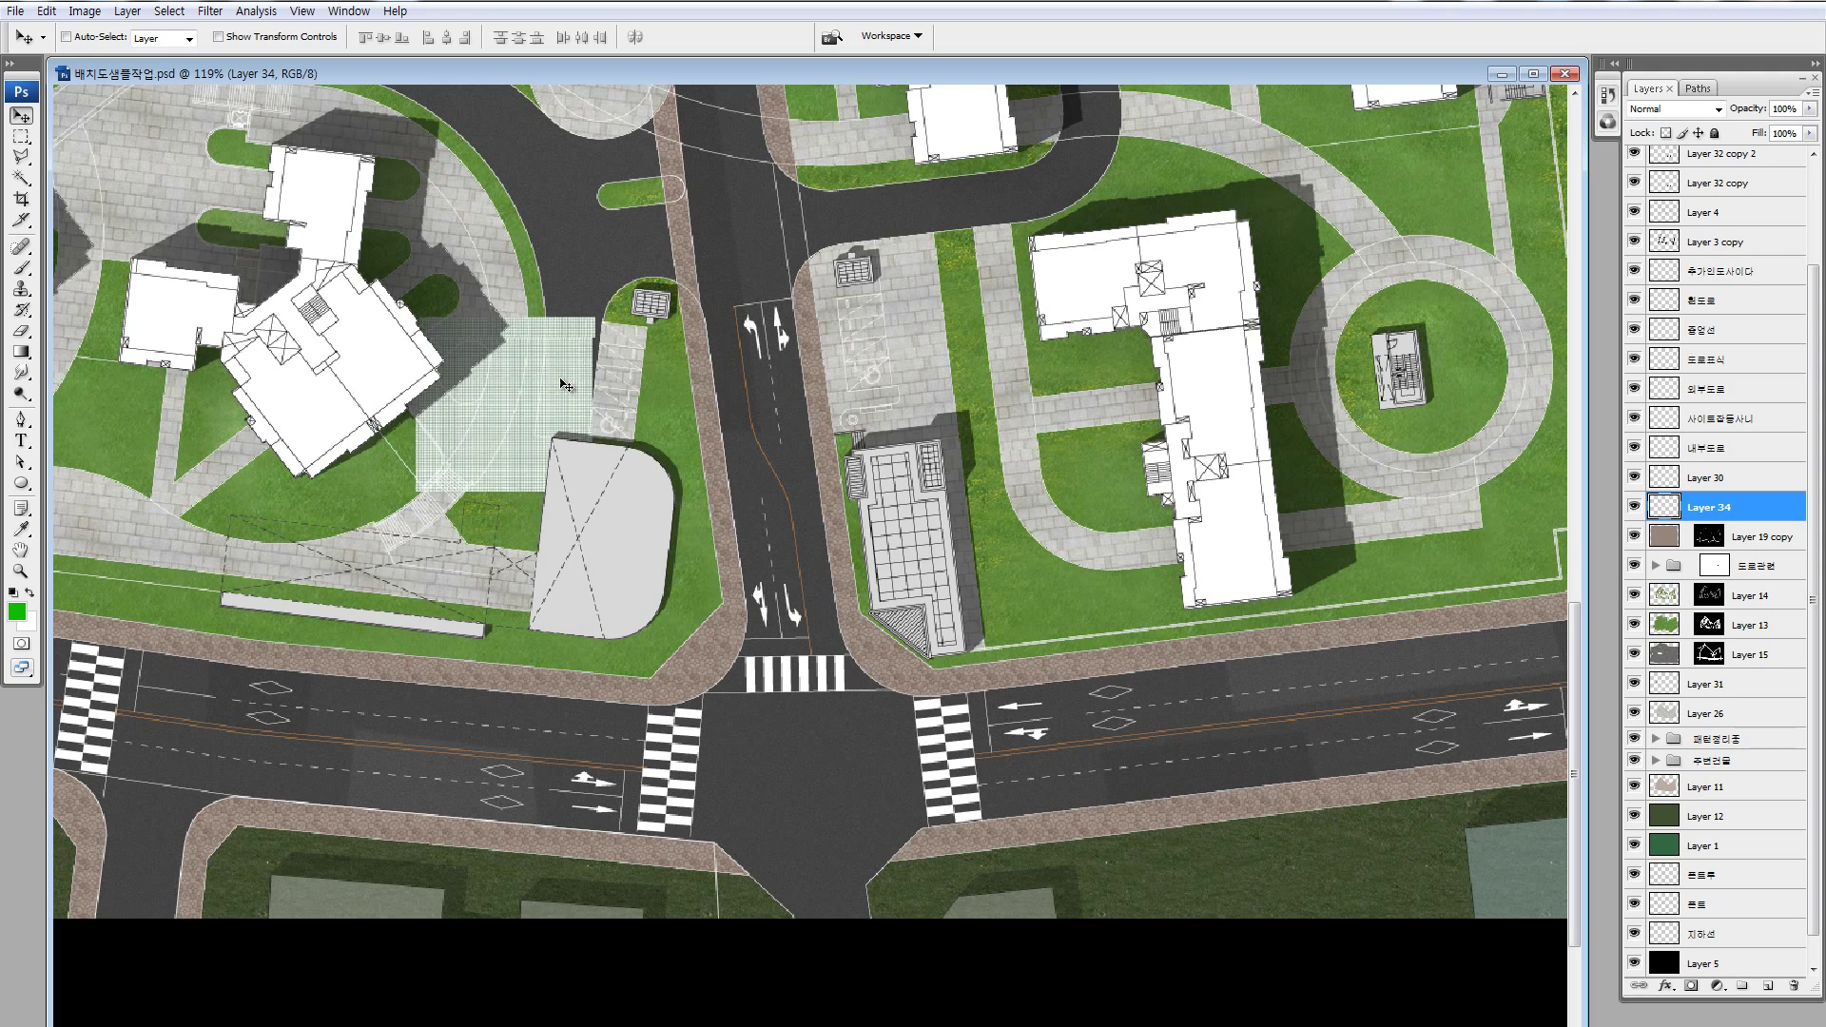
- Darken the grass-block grid with Brightness/Contrast at Brightness -79
key(z)
click(584, 370)
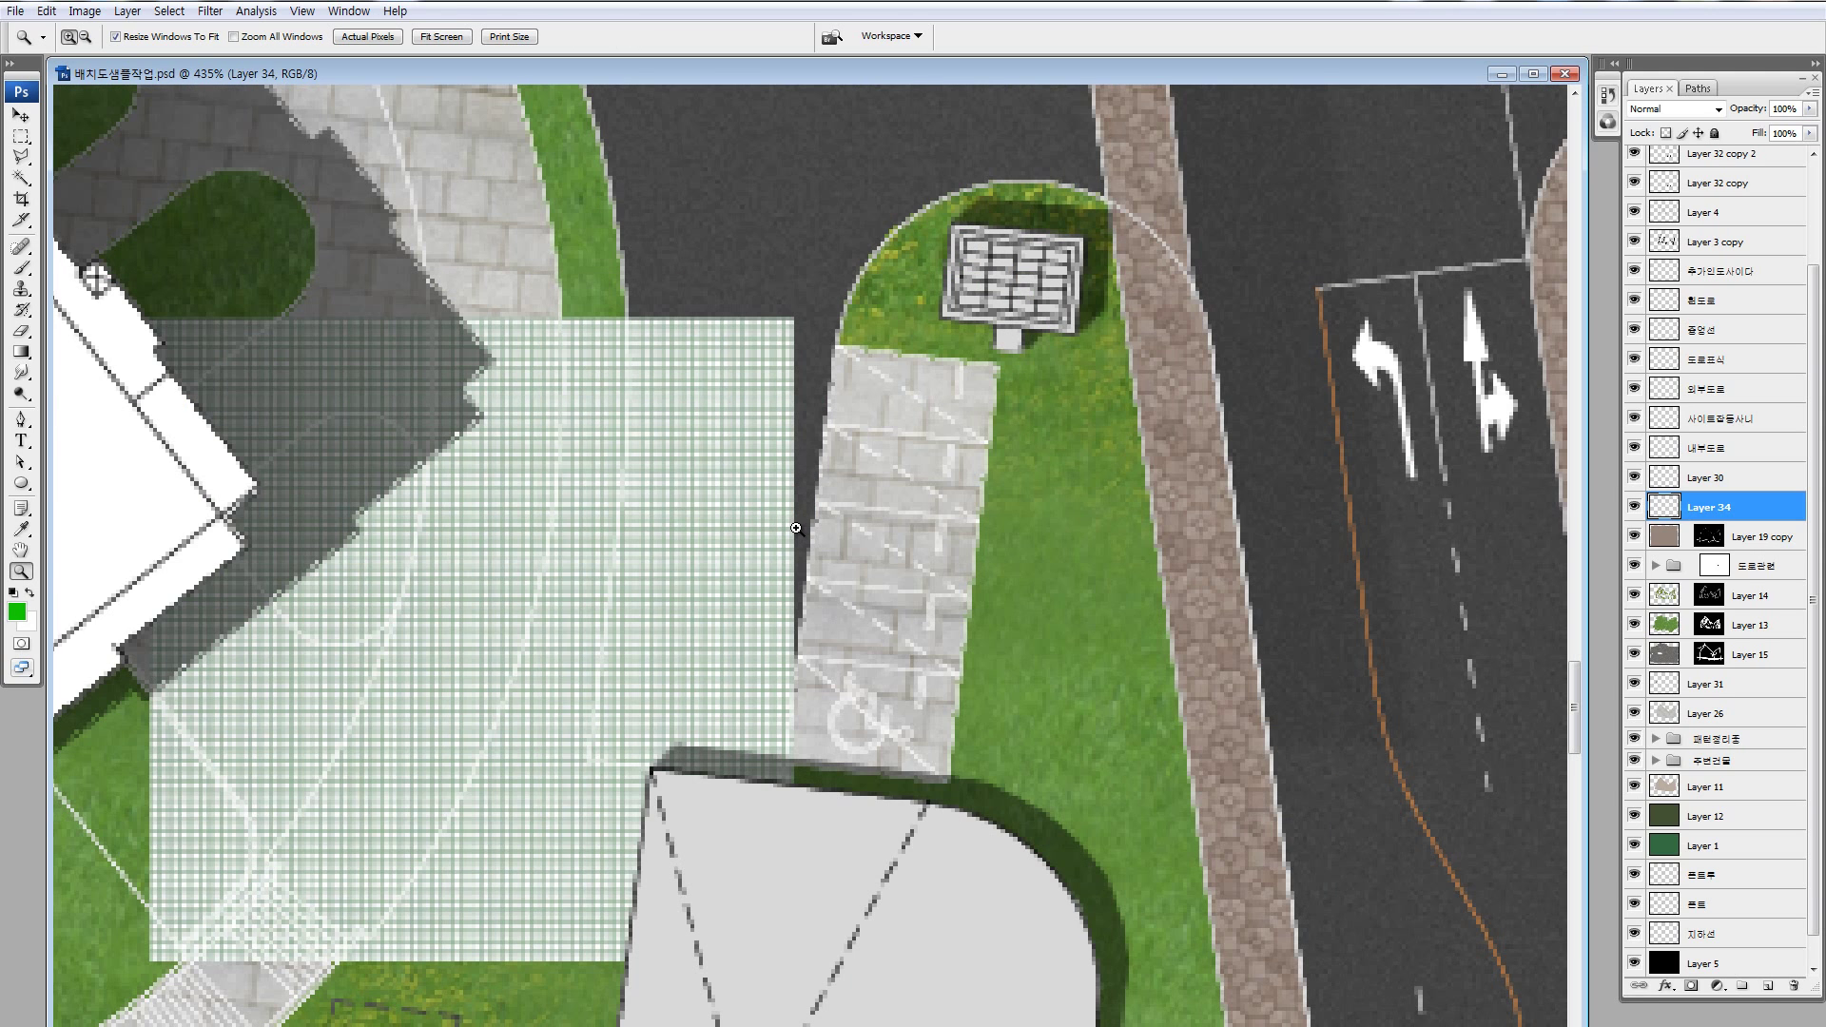
key(ctrl+alt+b)
drag(1071, 854, 1022, 856)
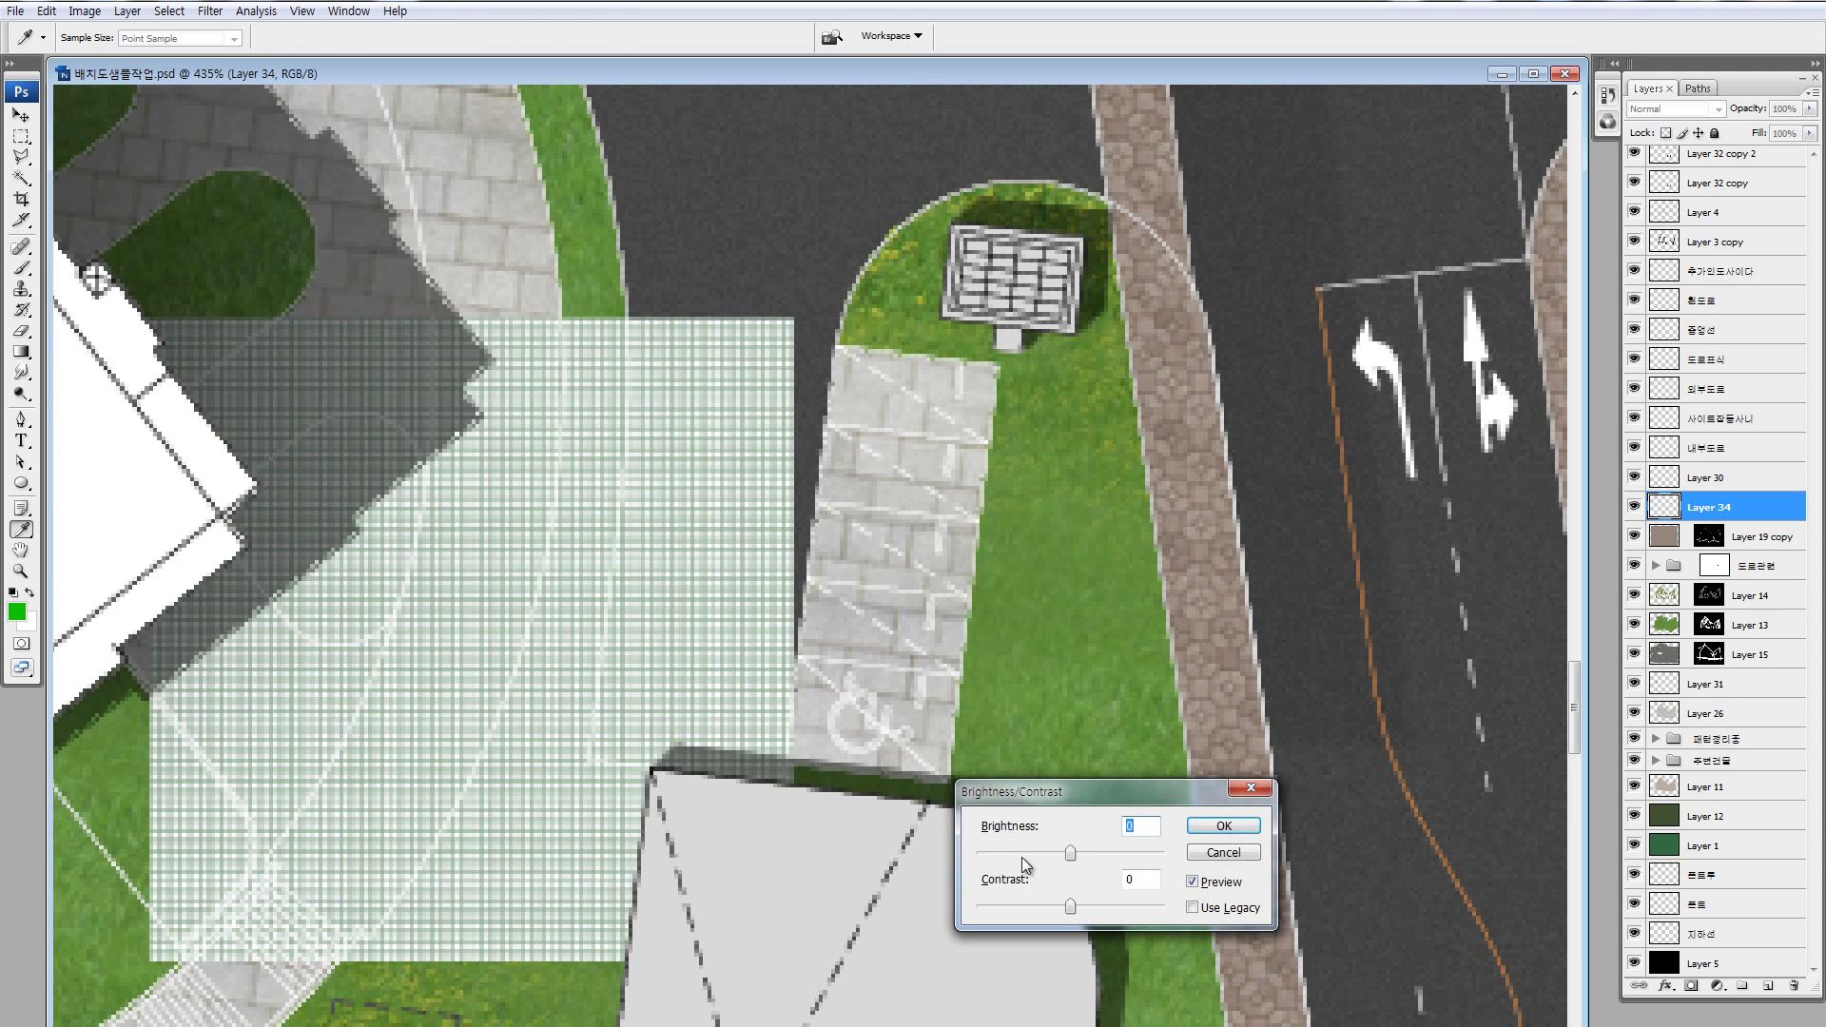
click(1201, 826)
- Apply Hue/Saturation with Hue -11 and Saturation +54 to deepen the green
key(ctrl+u)
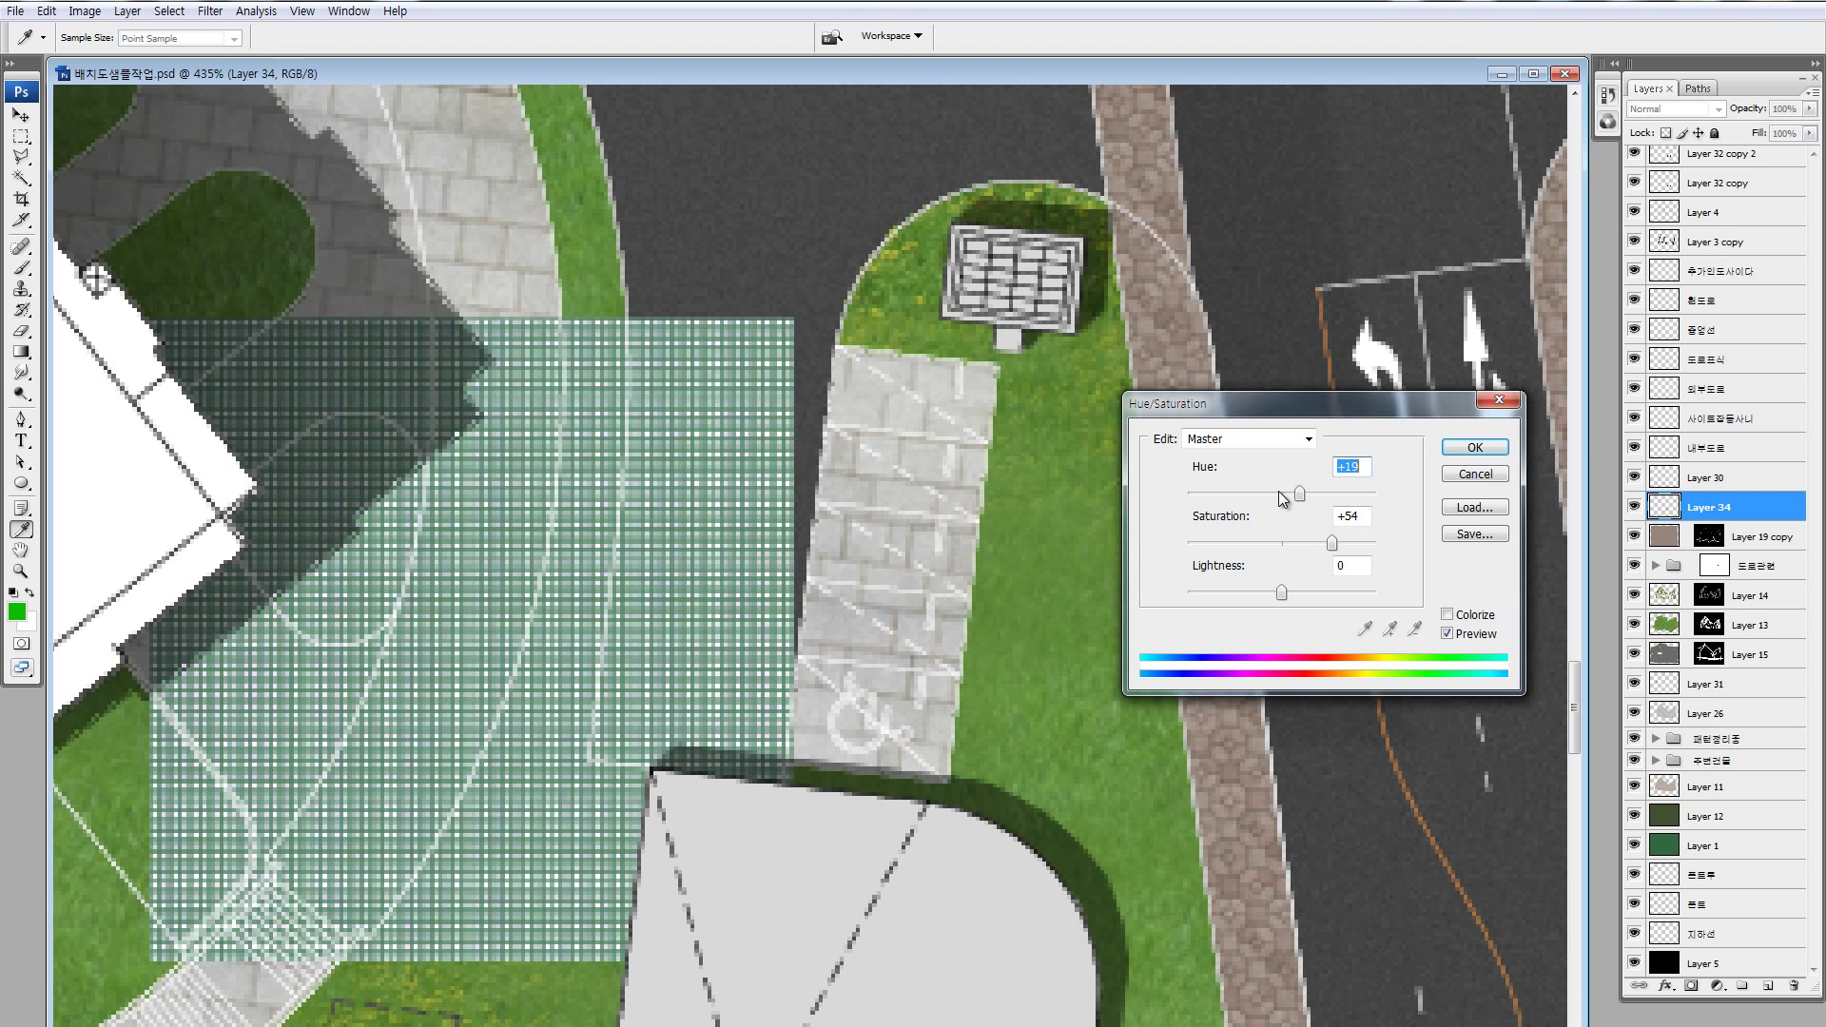
drag(1283, 492, 1271, 492)
click(1475, 447)
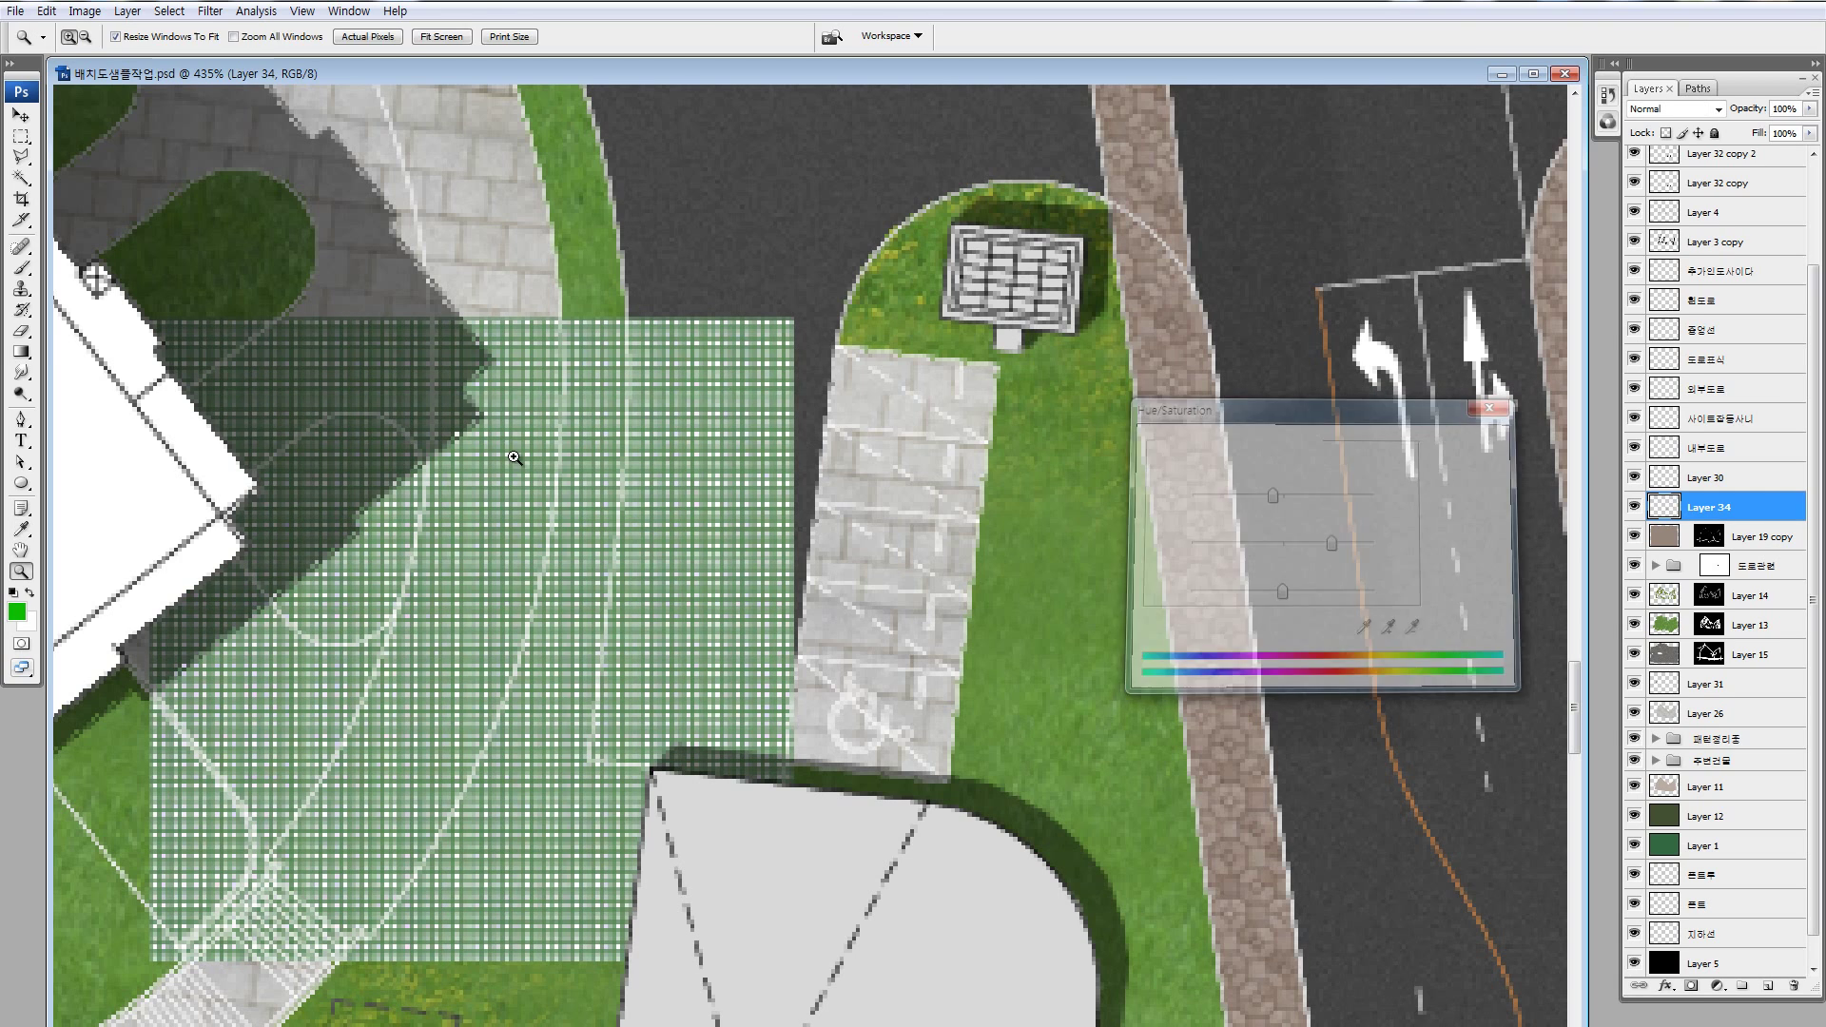
key(m)
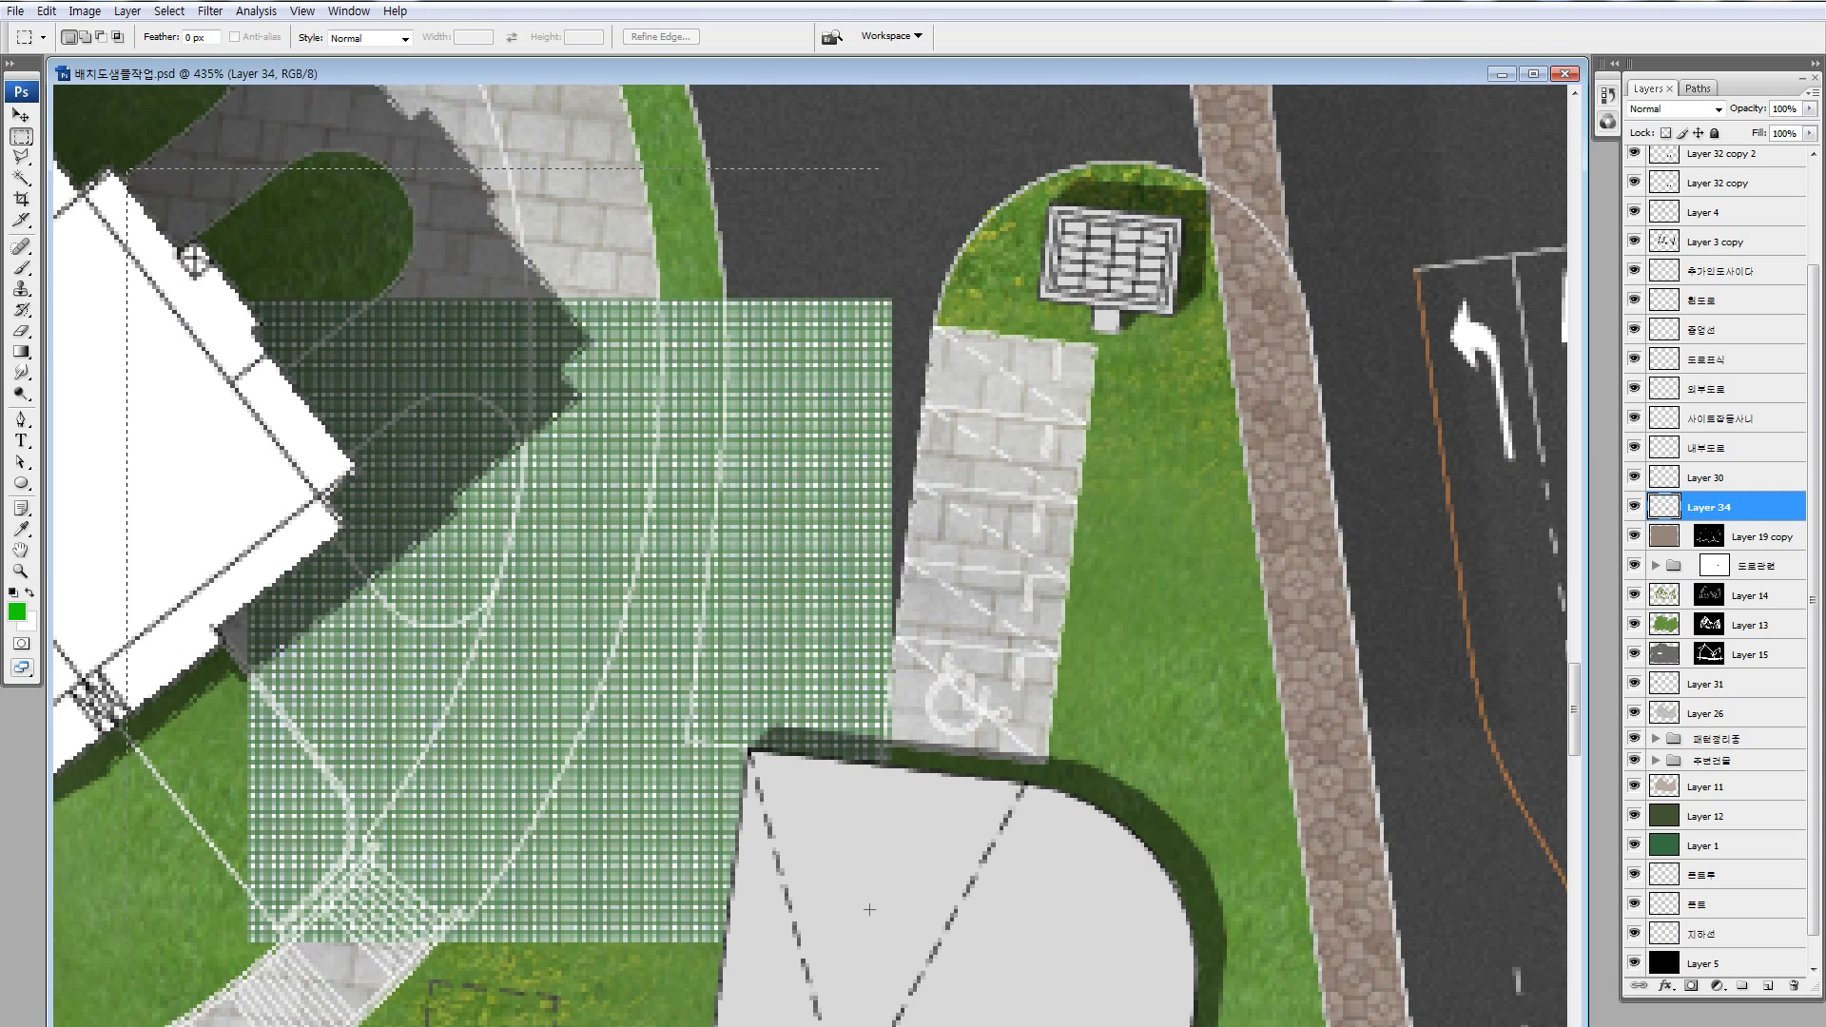
- Copy a portion of the grass-block grid onto the parking strip below the grate
drag(971, 883, 1009, 945)
drag(383, 205, 859, 927)
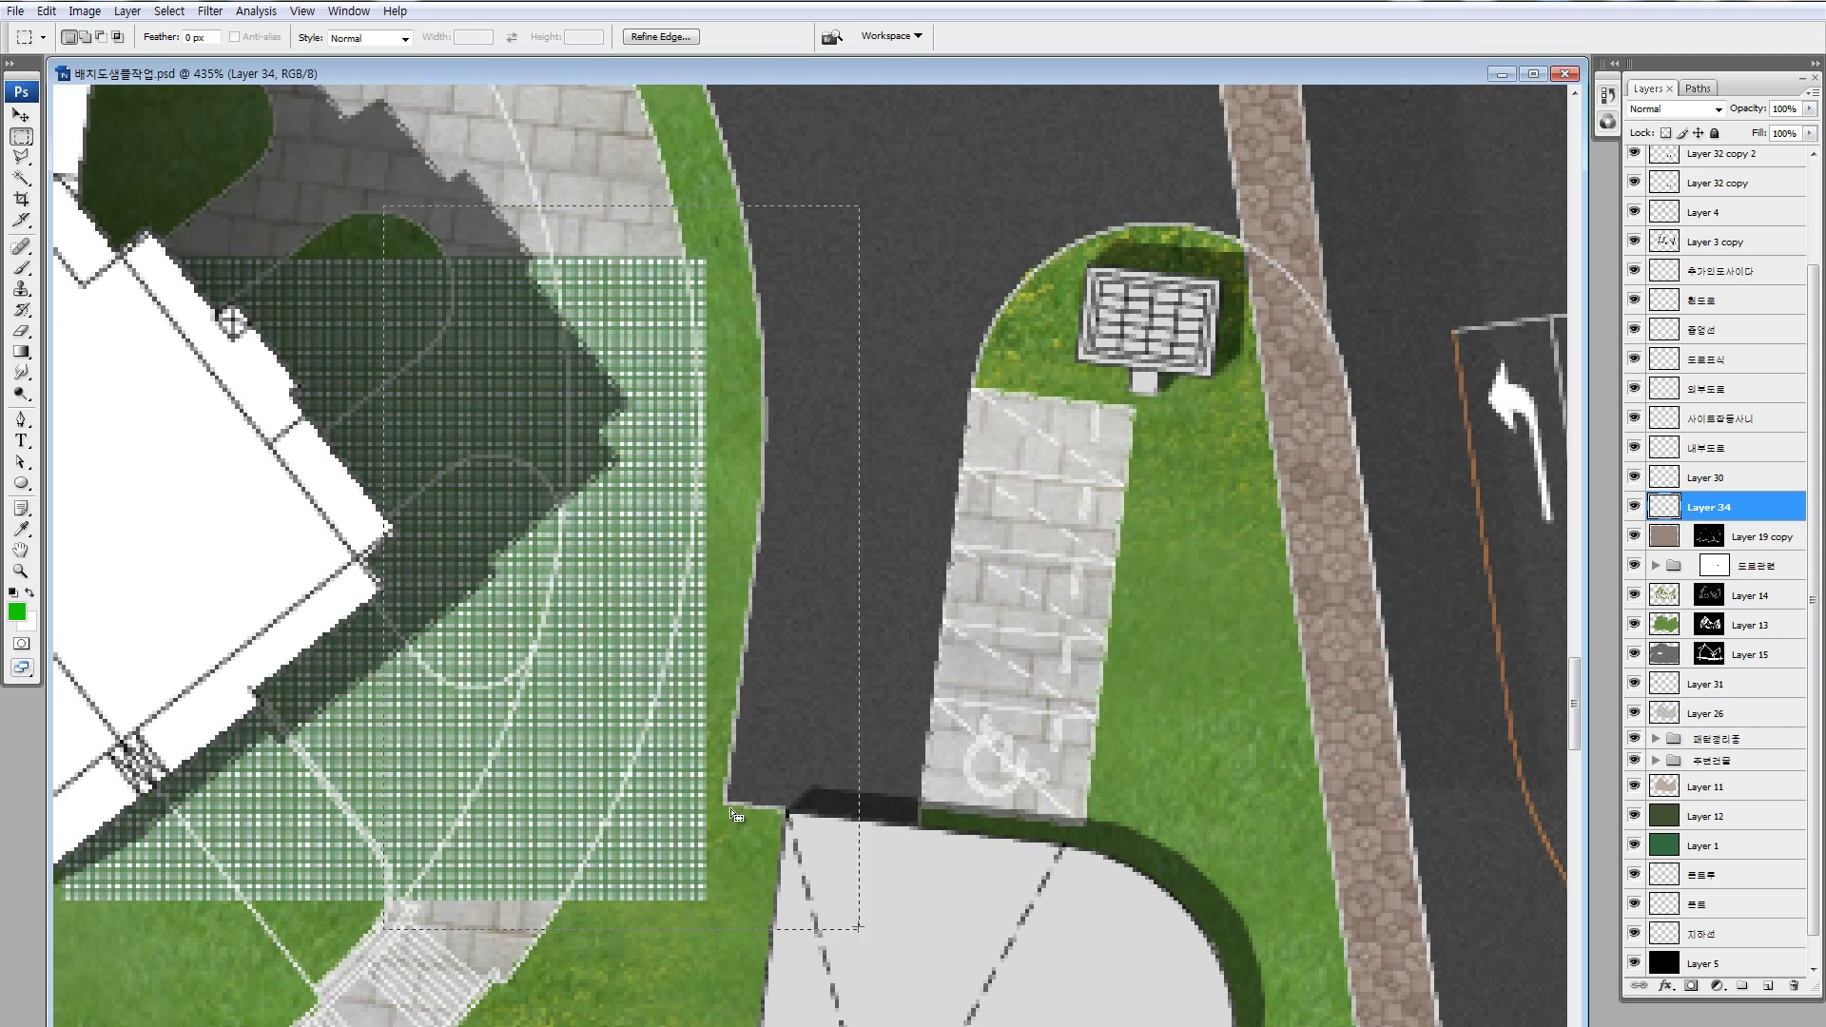
drag(735, 815, 1371, 900)
- Rotate the copied grid about 6.6° to follow the parking strip
key(ctrl+t)
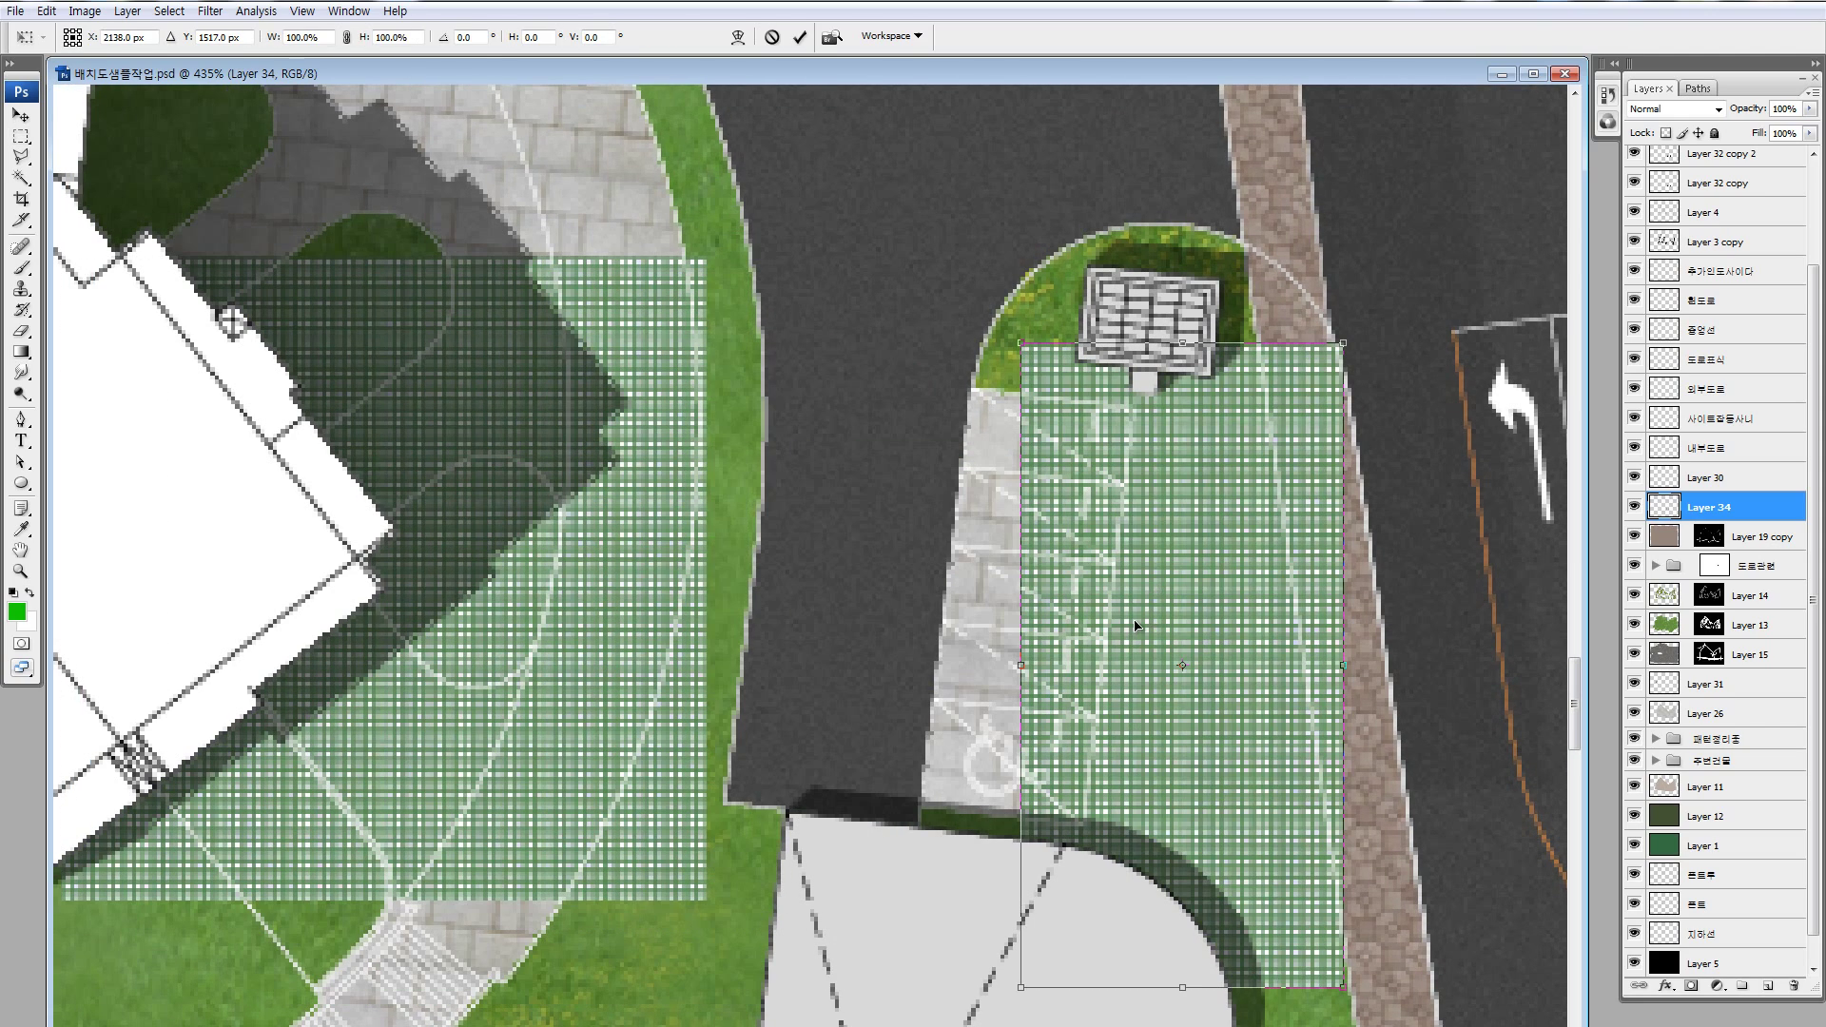
drag(1135, 625, 1049, 572)
drag(1373, 583, 1370, 613)
drag(1164, 530, 1081, 592)
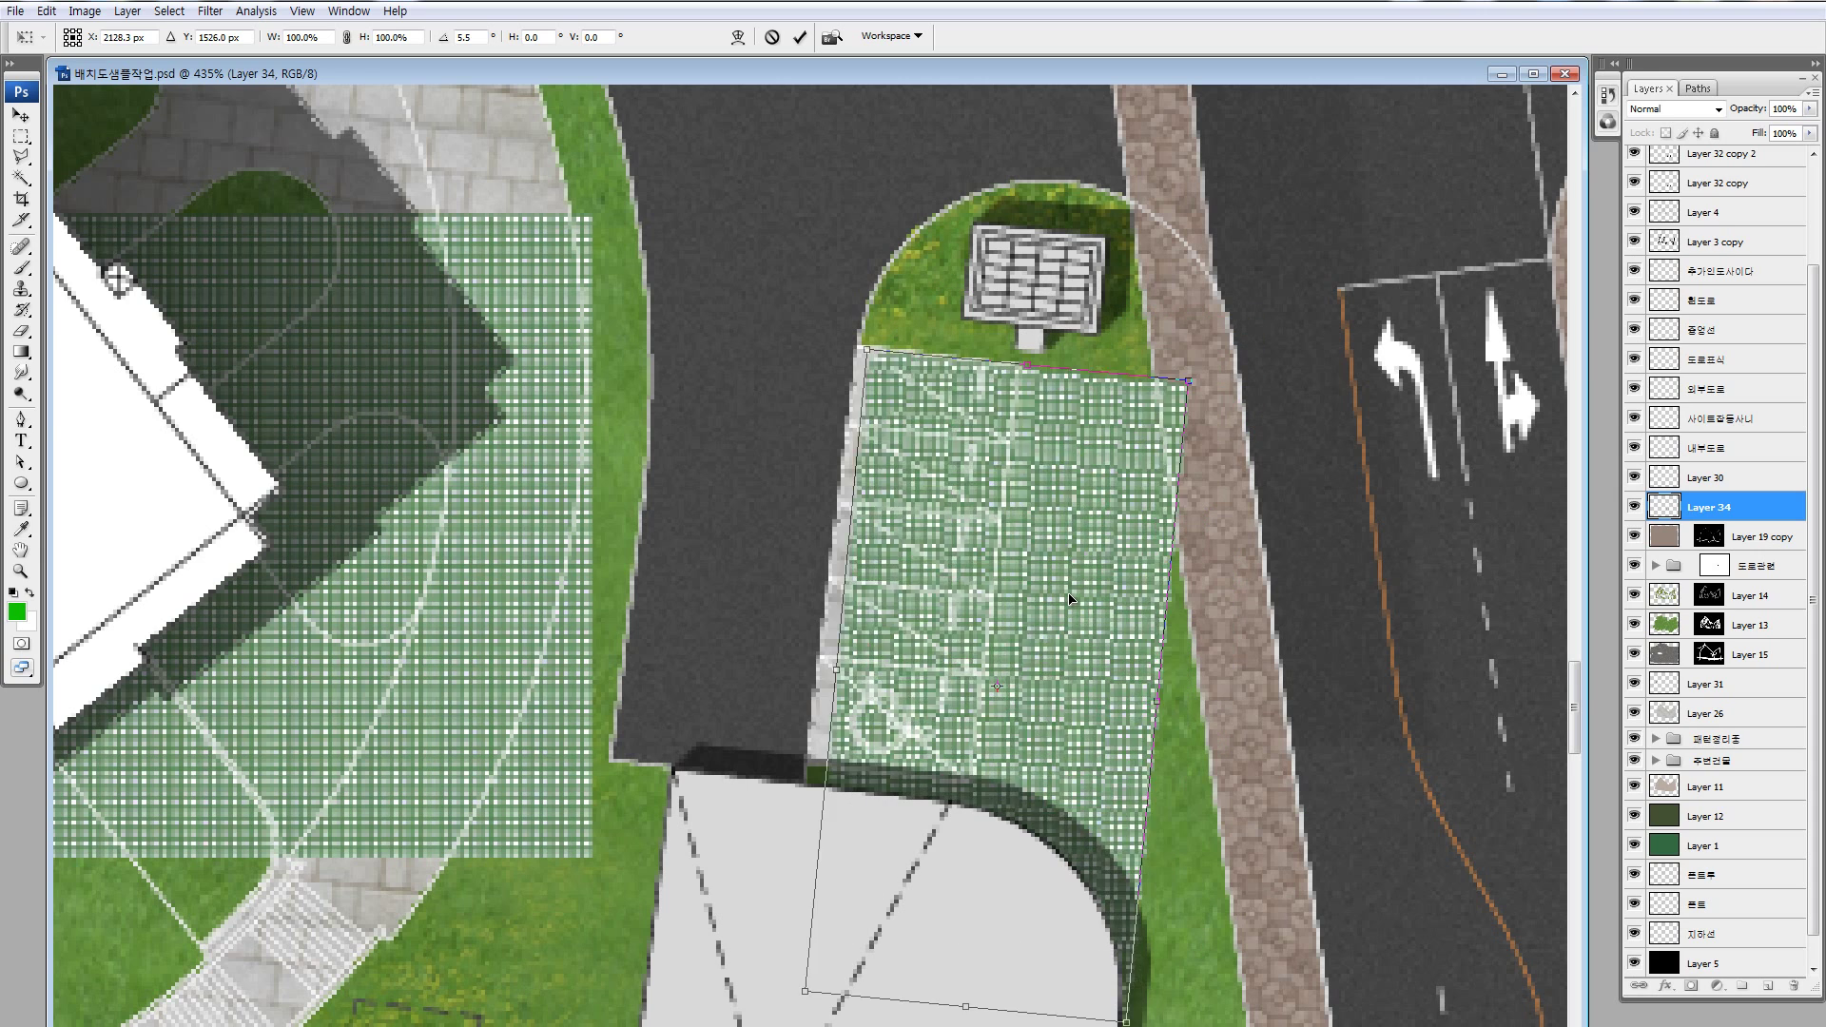
key(Right)
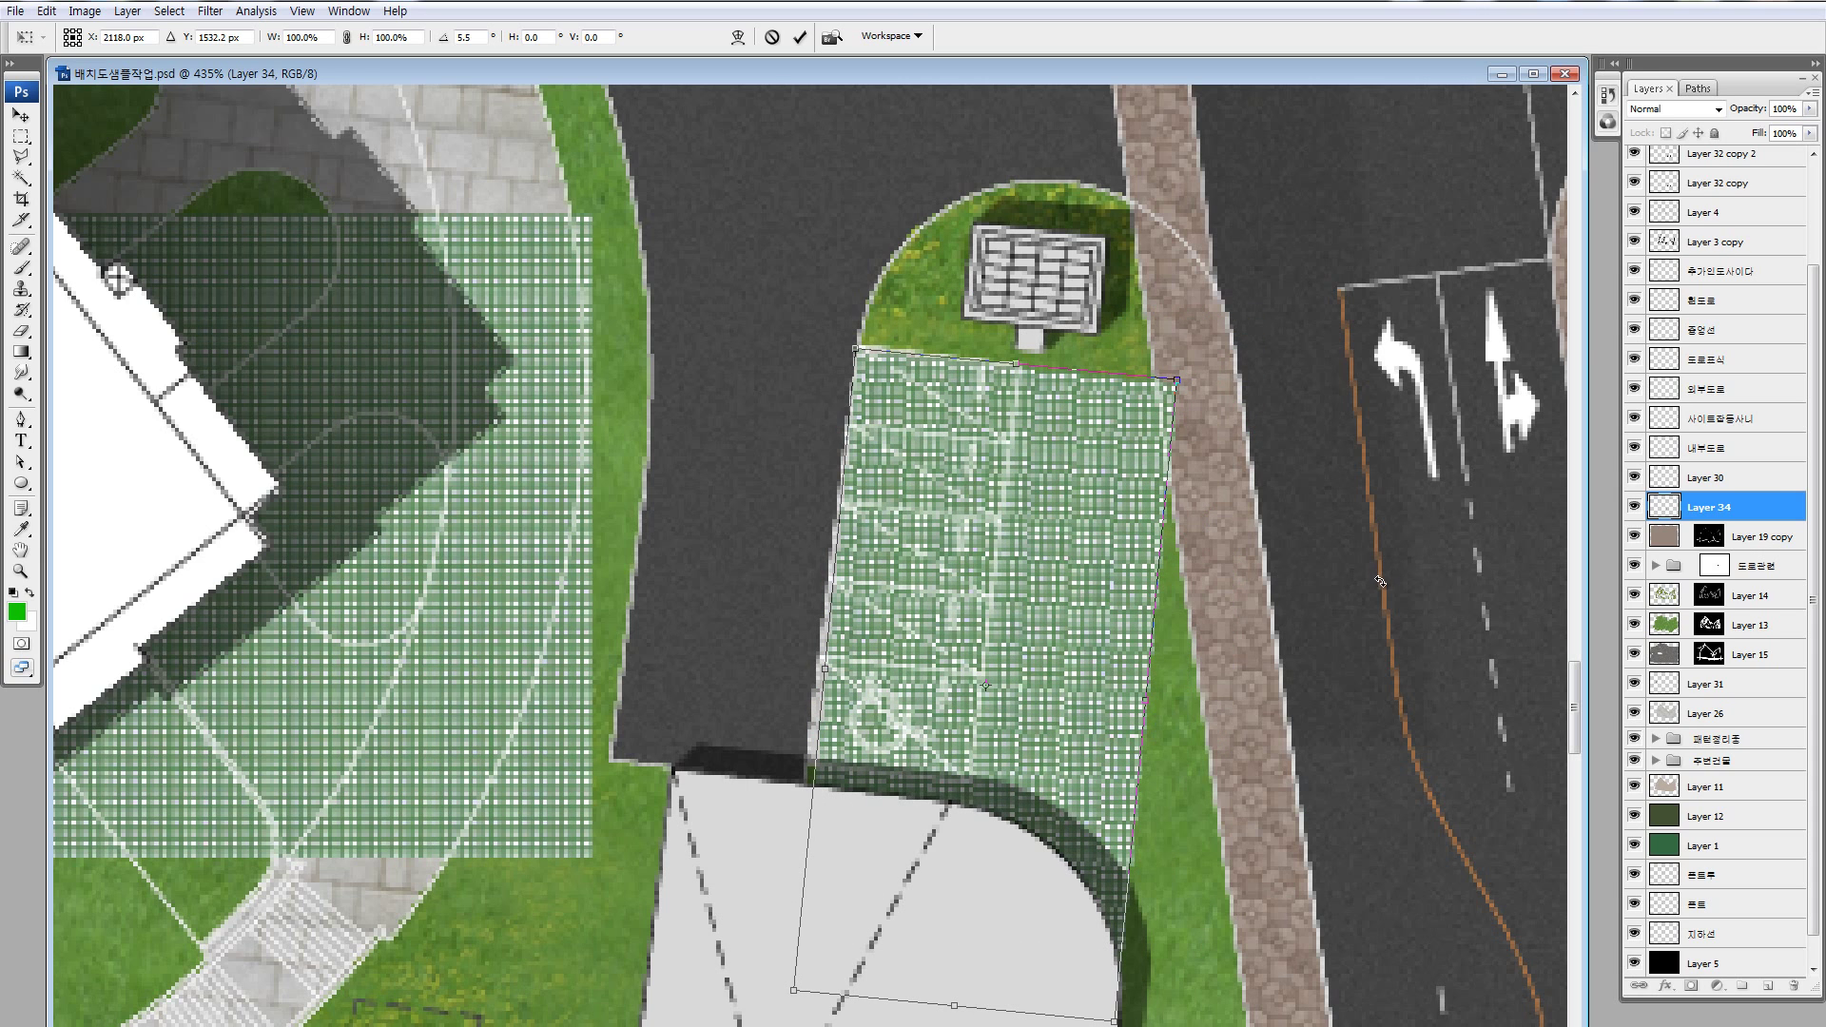
drag(1379, 580, 1341, 587)
drag(1149, 590, 1146, 587)
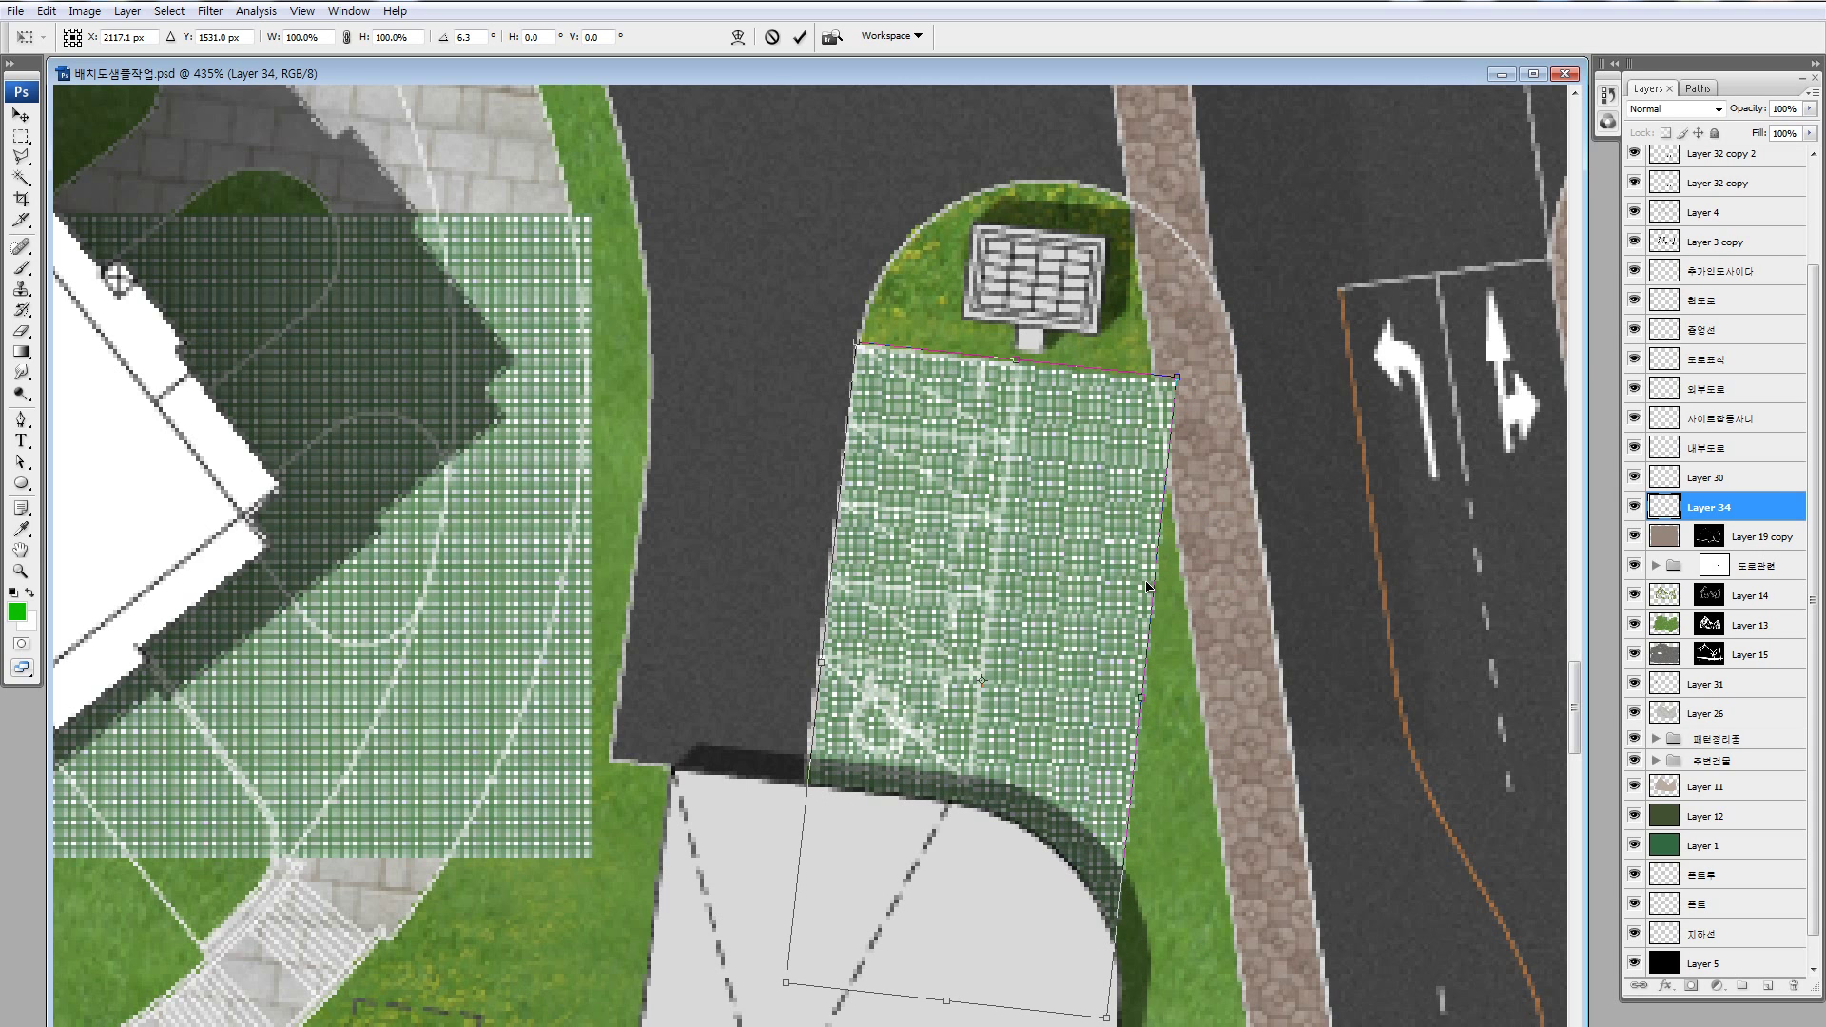
drag(1323, 570, 1211, 577)
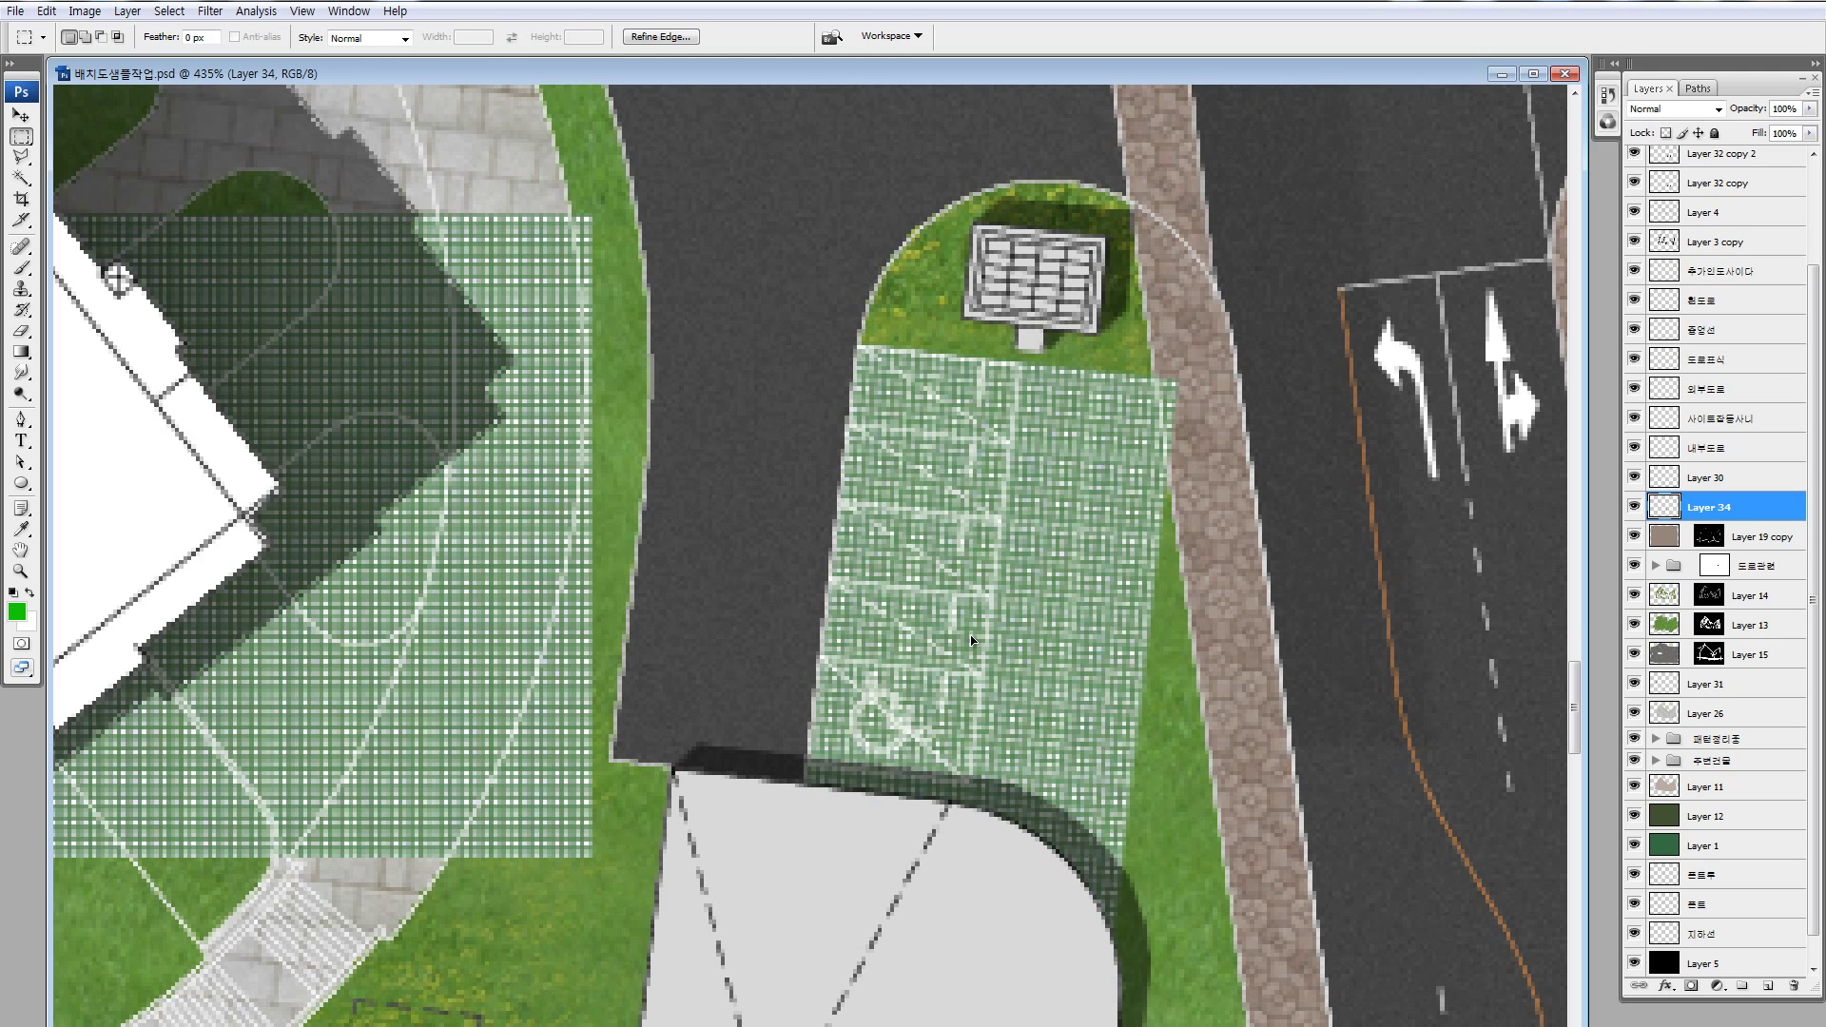
- Lasso and delete the grid overhanging the grass, then deselect and zoom out
key(l)
shift+click(1072, 280)
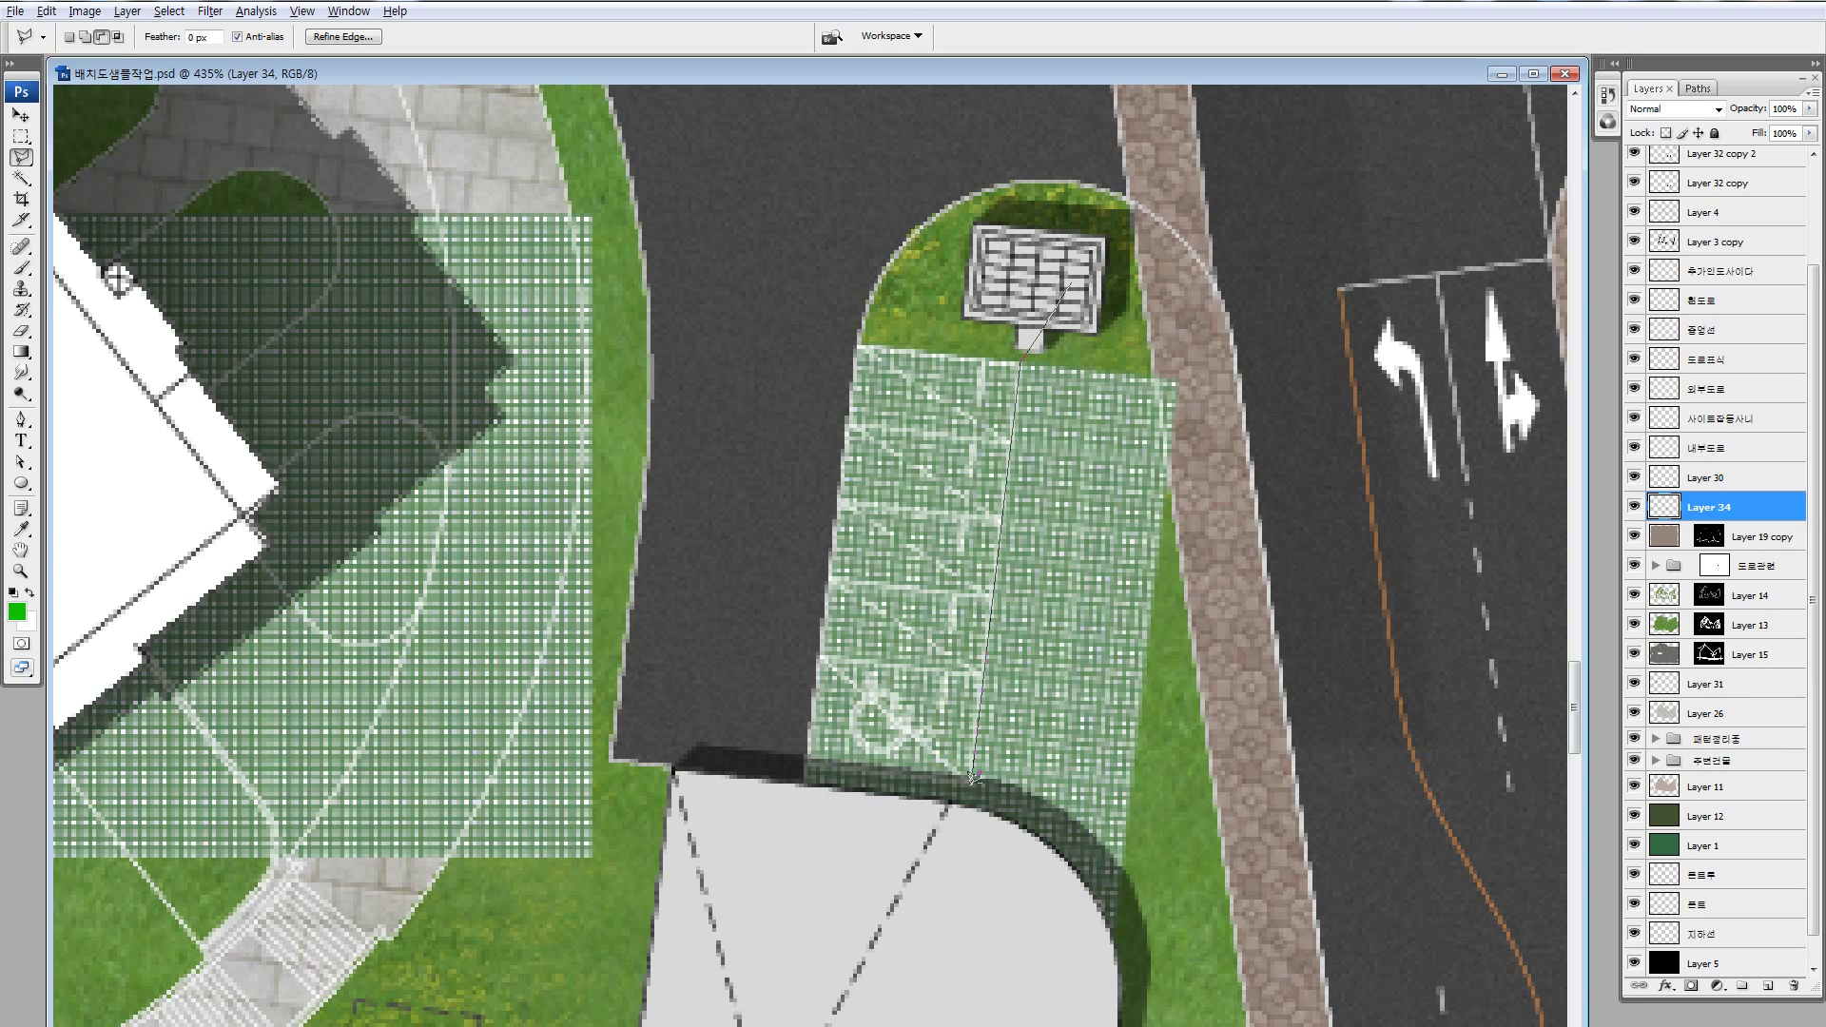
click(766, 759)
click(713, 1003)
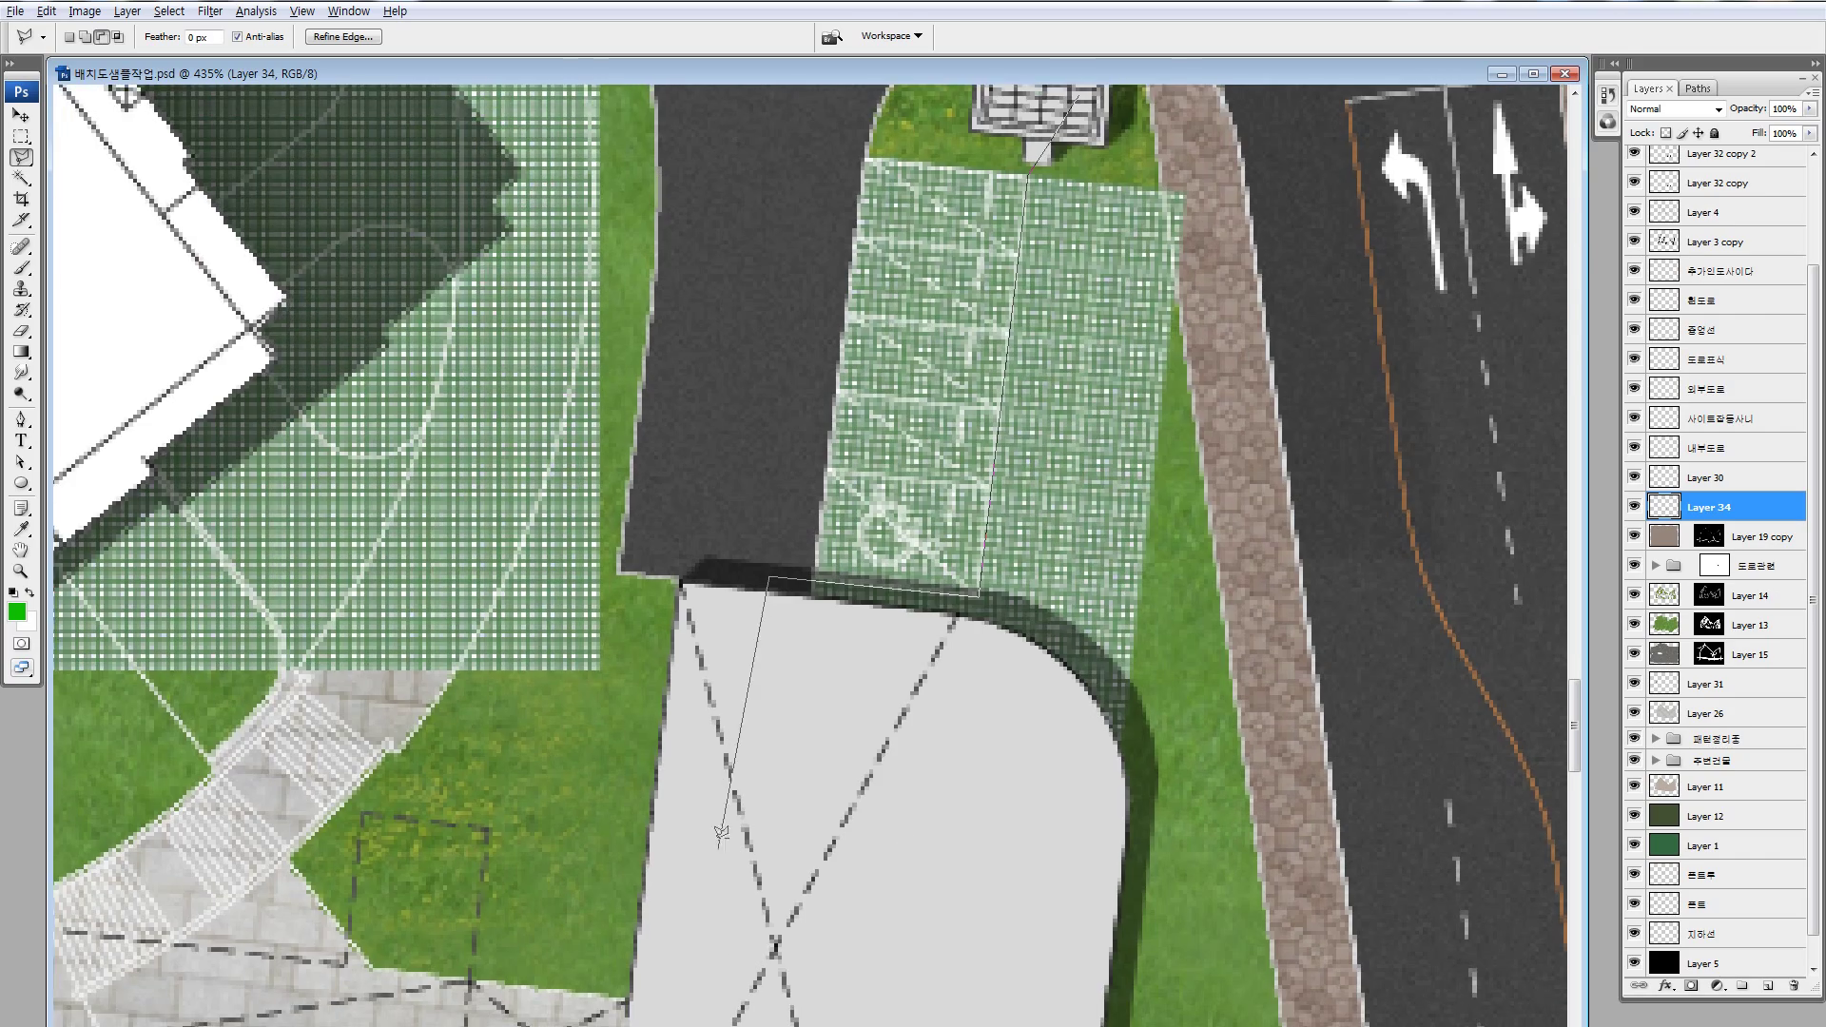
click(1136, 896)
scroll(1330, 554, up, 3)
double_click(1329, 553)
key(Delete)
key(ctrl+d)
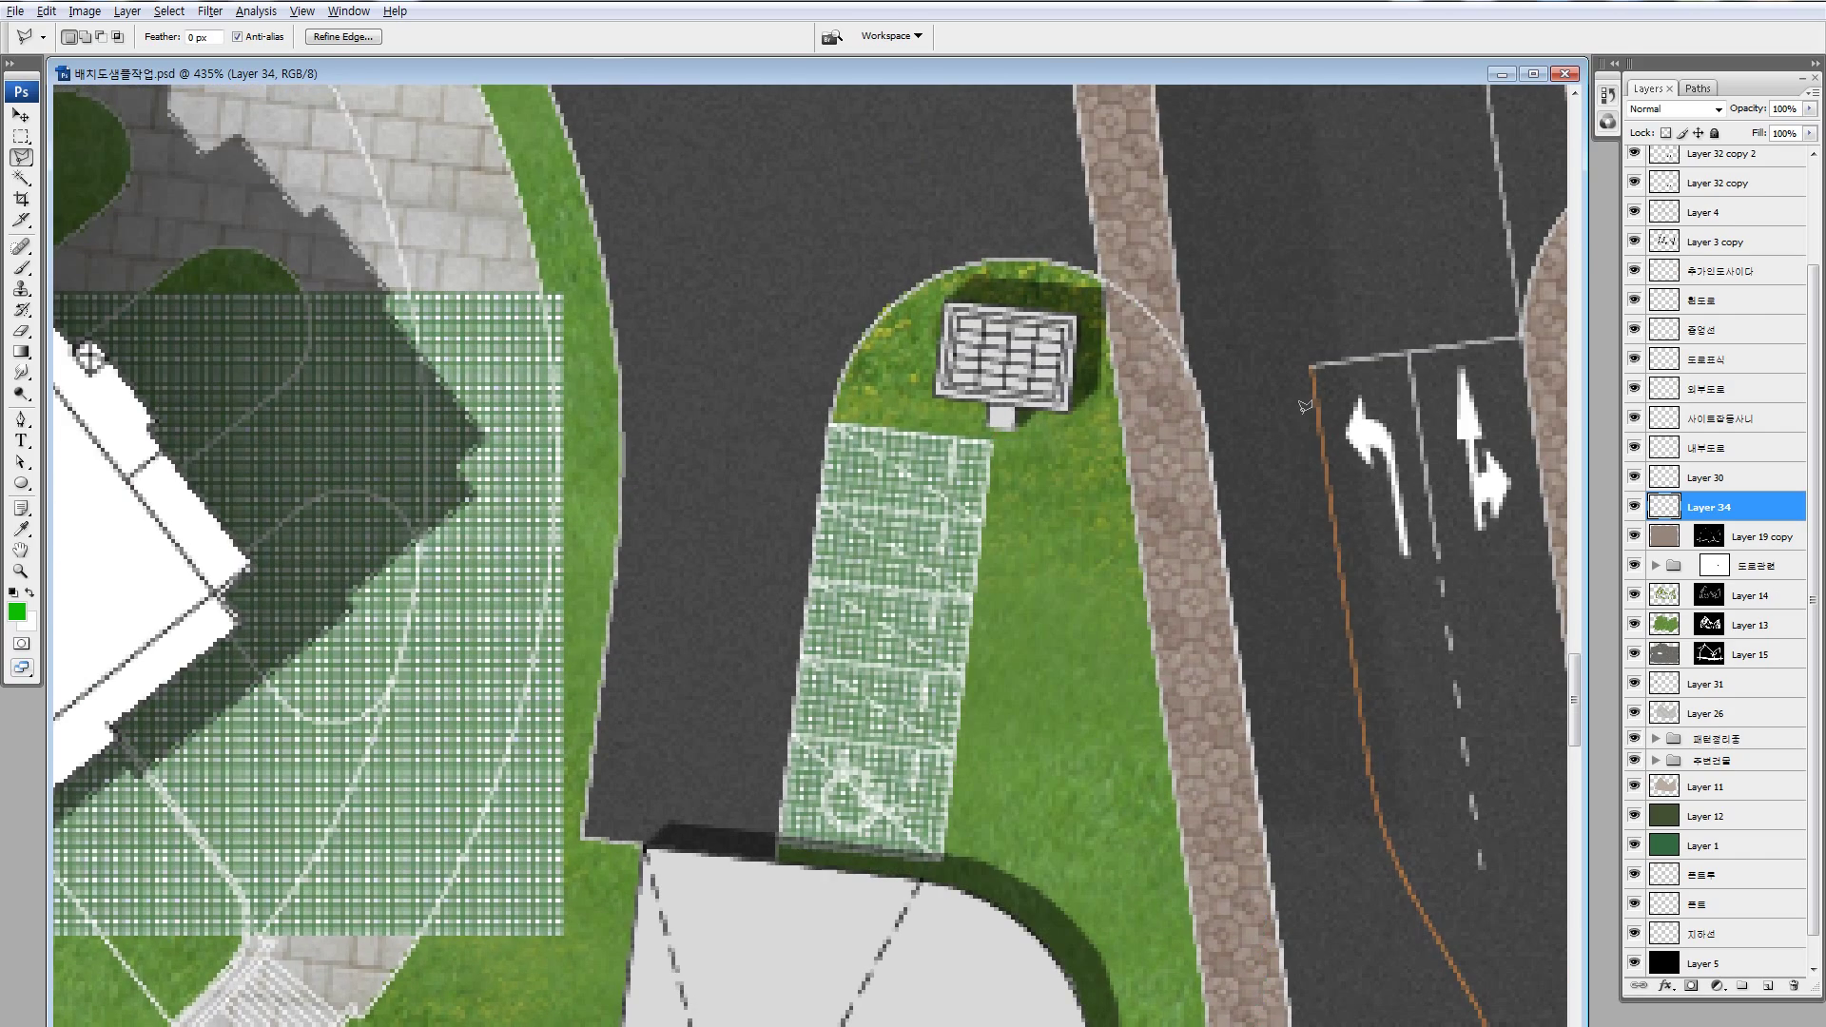
key(ctrl+minus)
key(ctrl+minus)
key(ctrl+minus)
key(ctrl+minus)
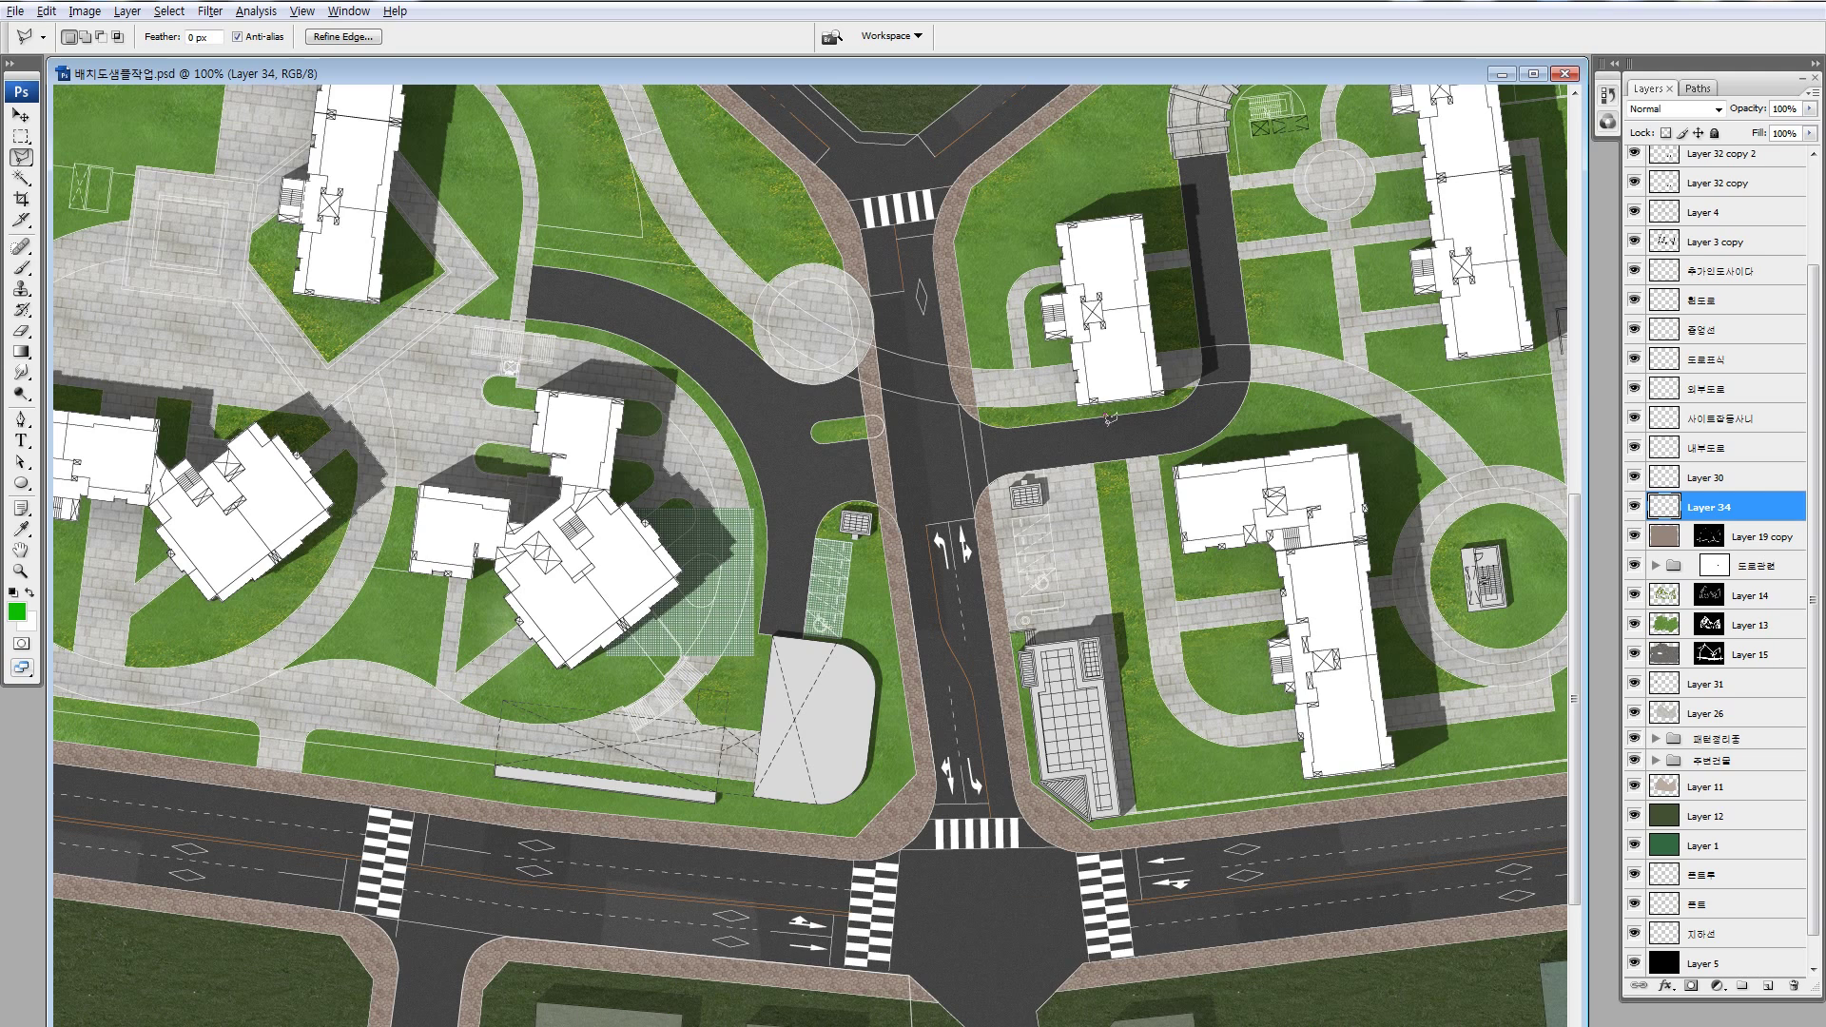
- Move a block of the leftover green grid beside the L-shaped building
key(m)
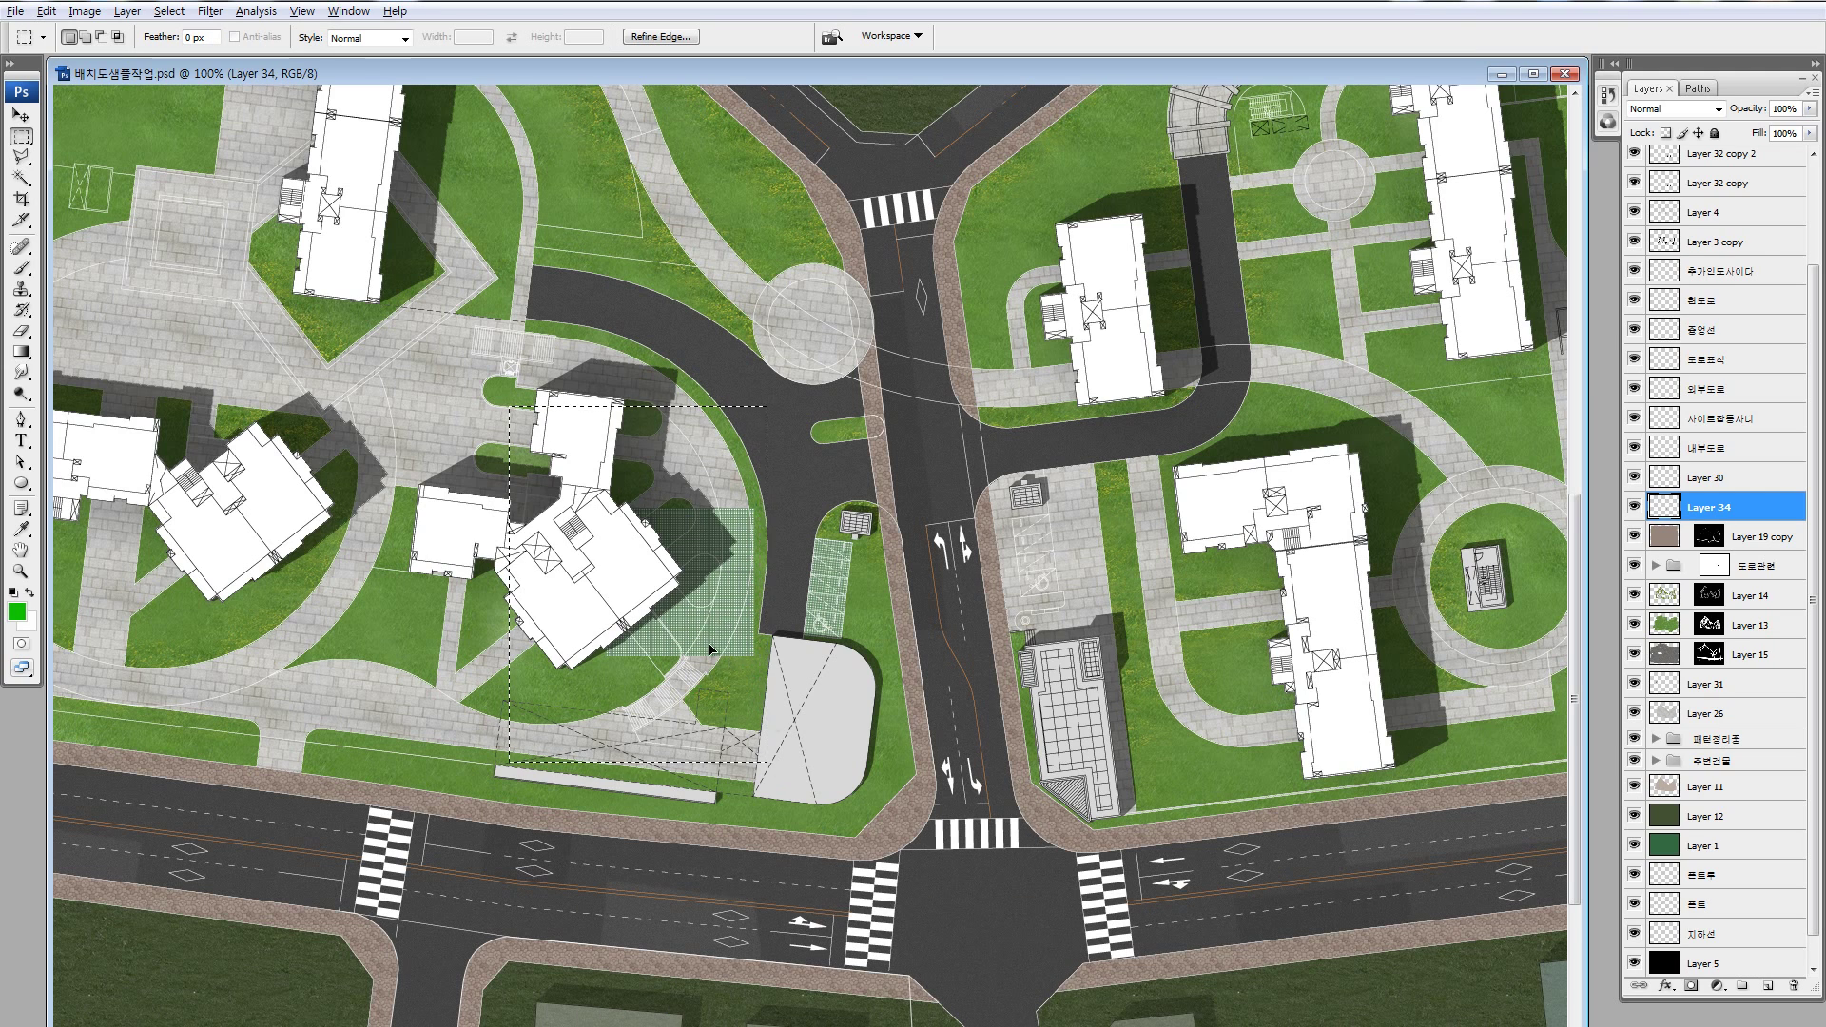
drag(759, 703, 1033, 858)
drag(1106, 758, 1379, 601)
key(z)
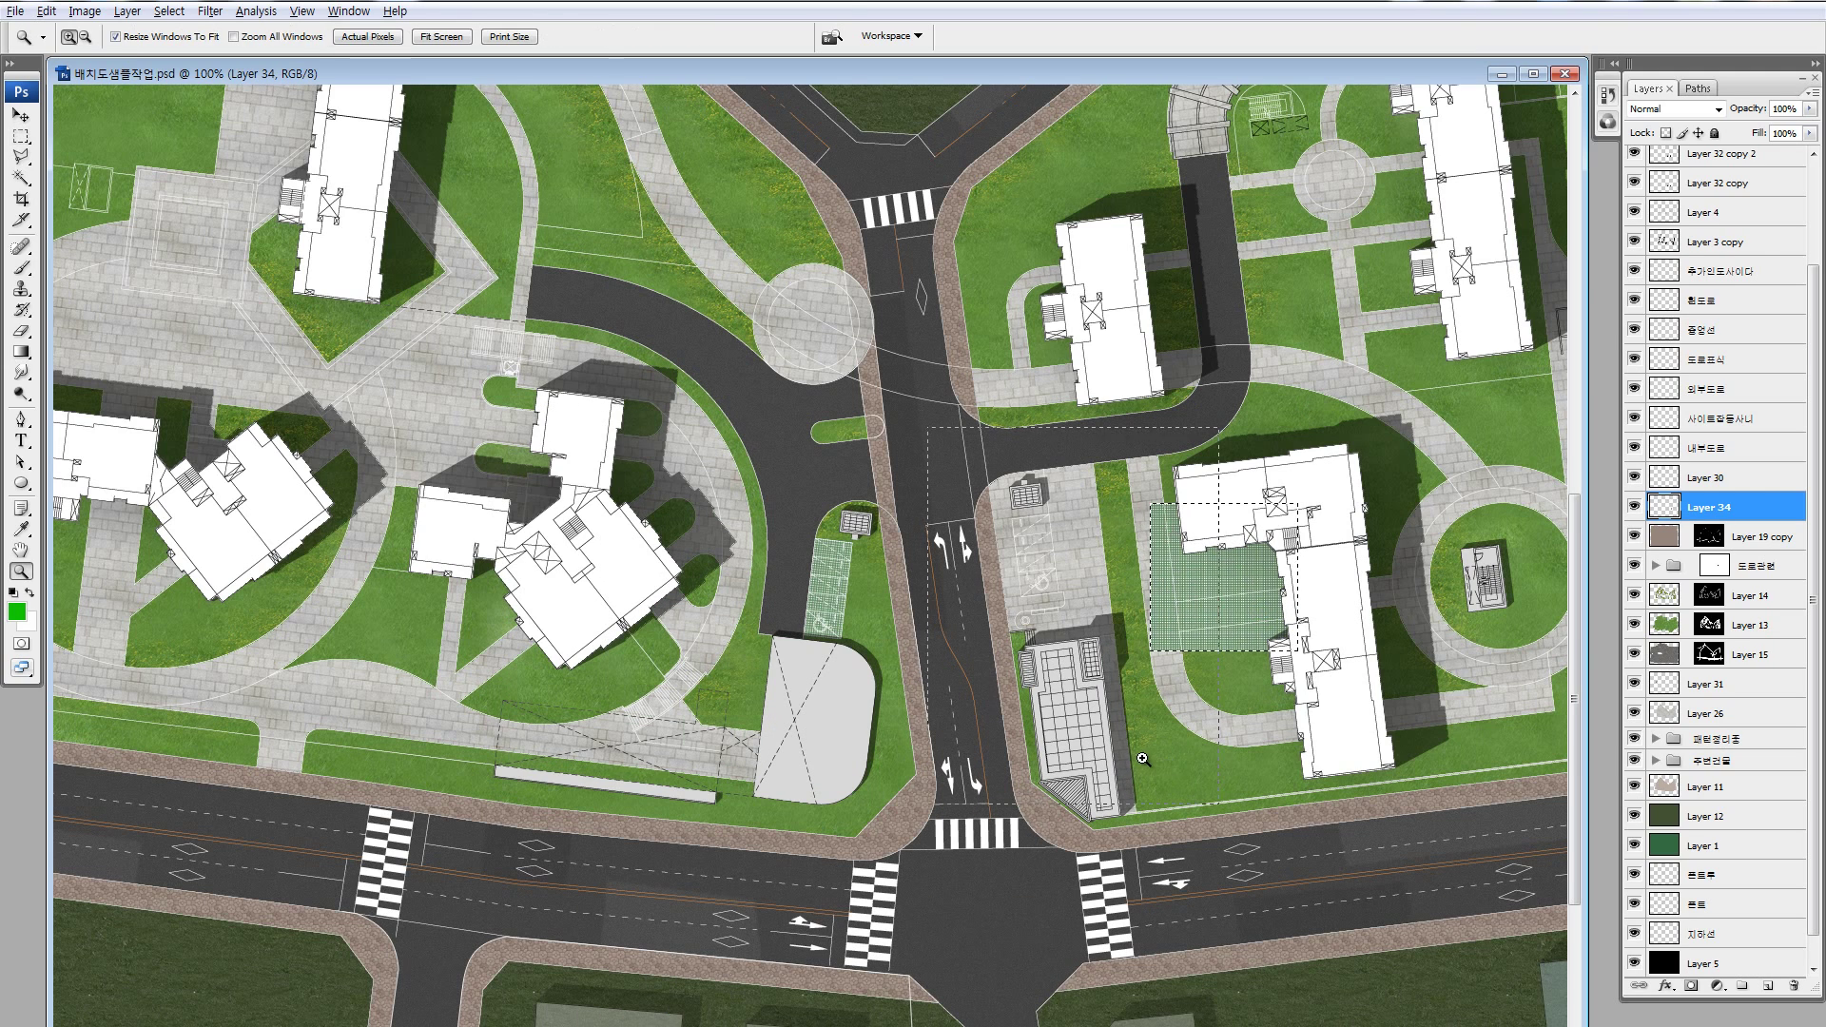
click(983, 486)
- Copy a grid strip onto the east paved lot, rotated -6.1° to match the markings
key(m)
drag(1161, 670, 1013, 285)
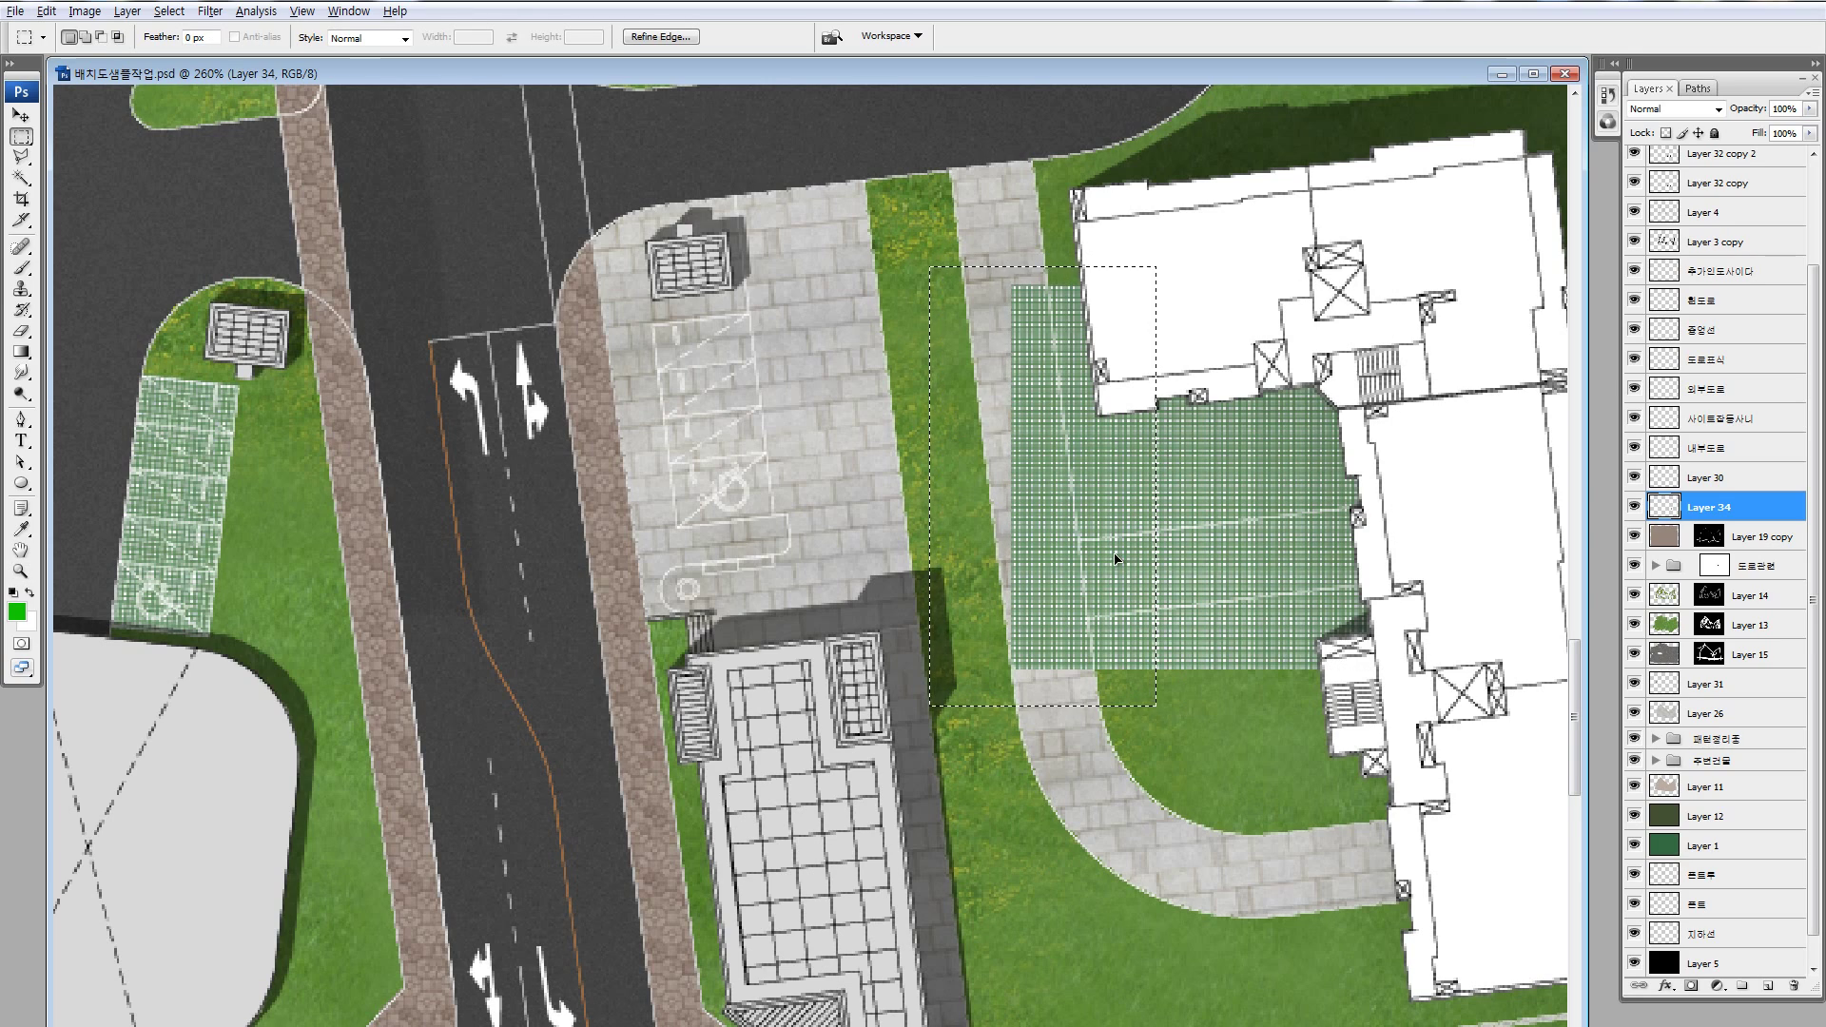
drag(1113, 558, 708, 628)
key(z)
click(792, 522)
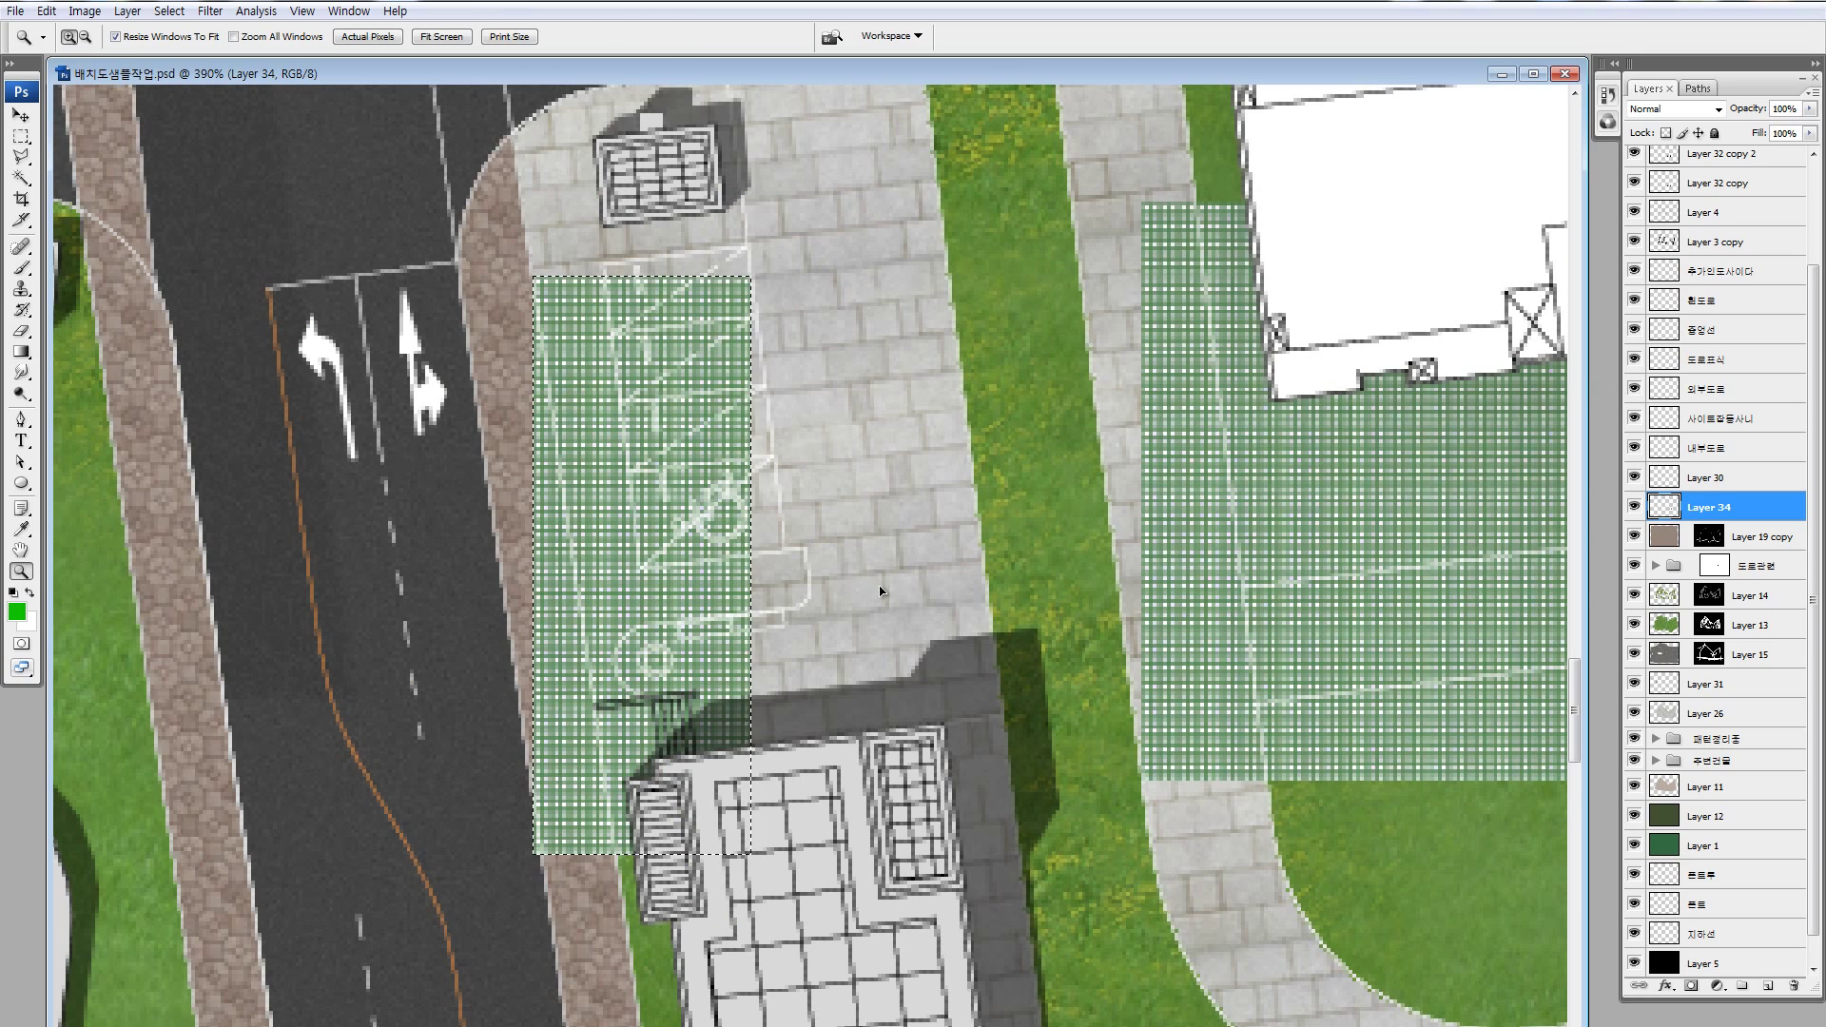
key(ctrl+t)
mouse_move(772, 314)
mouse_down()
mouse_move(704, 391)
mouse_move(718, 385)
mouse_up()
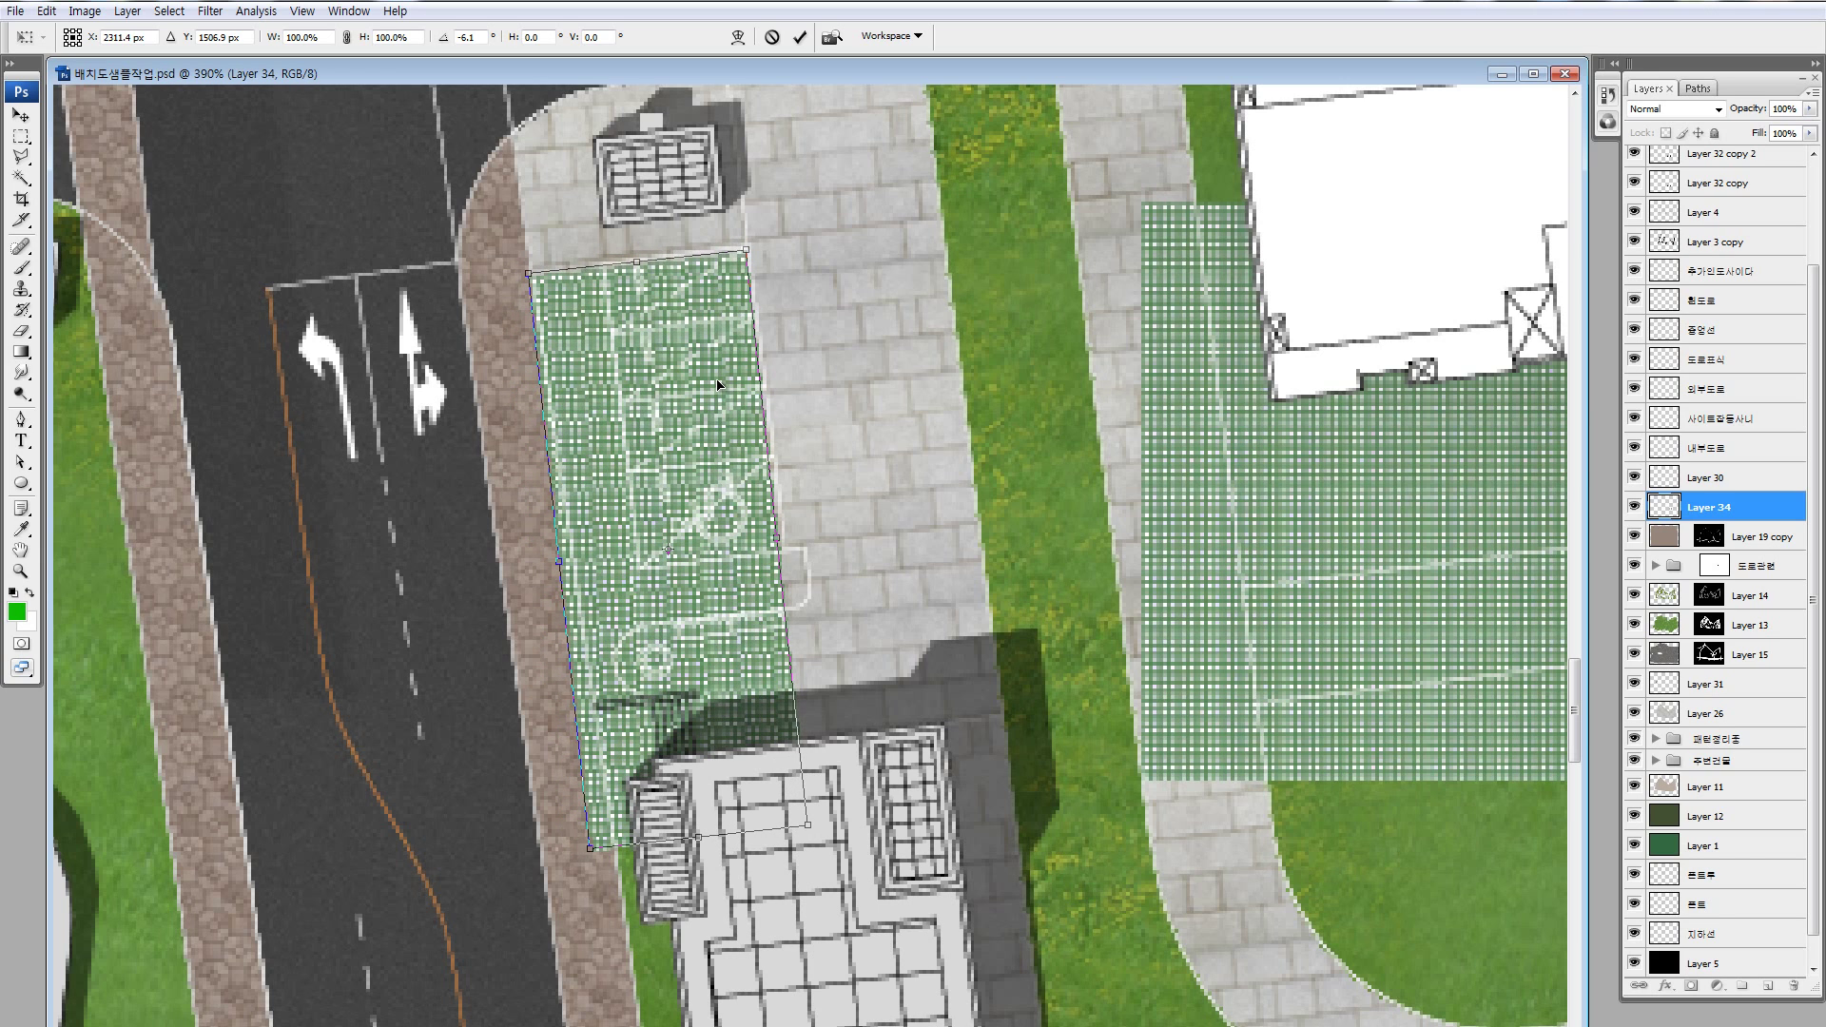
key(Up)
key(Up)
key(Up)
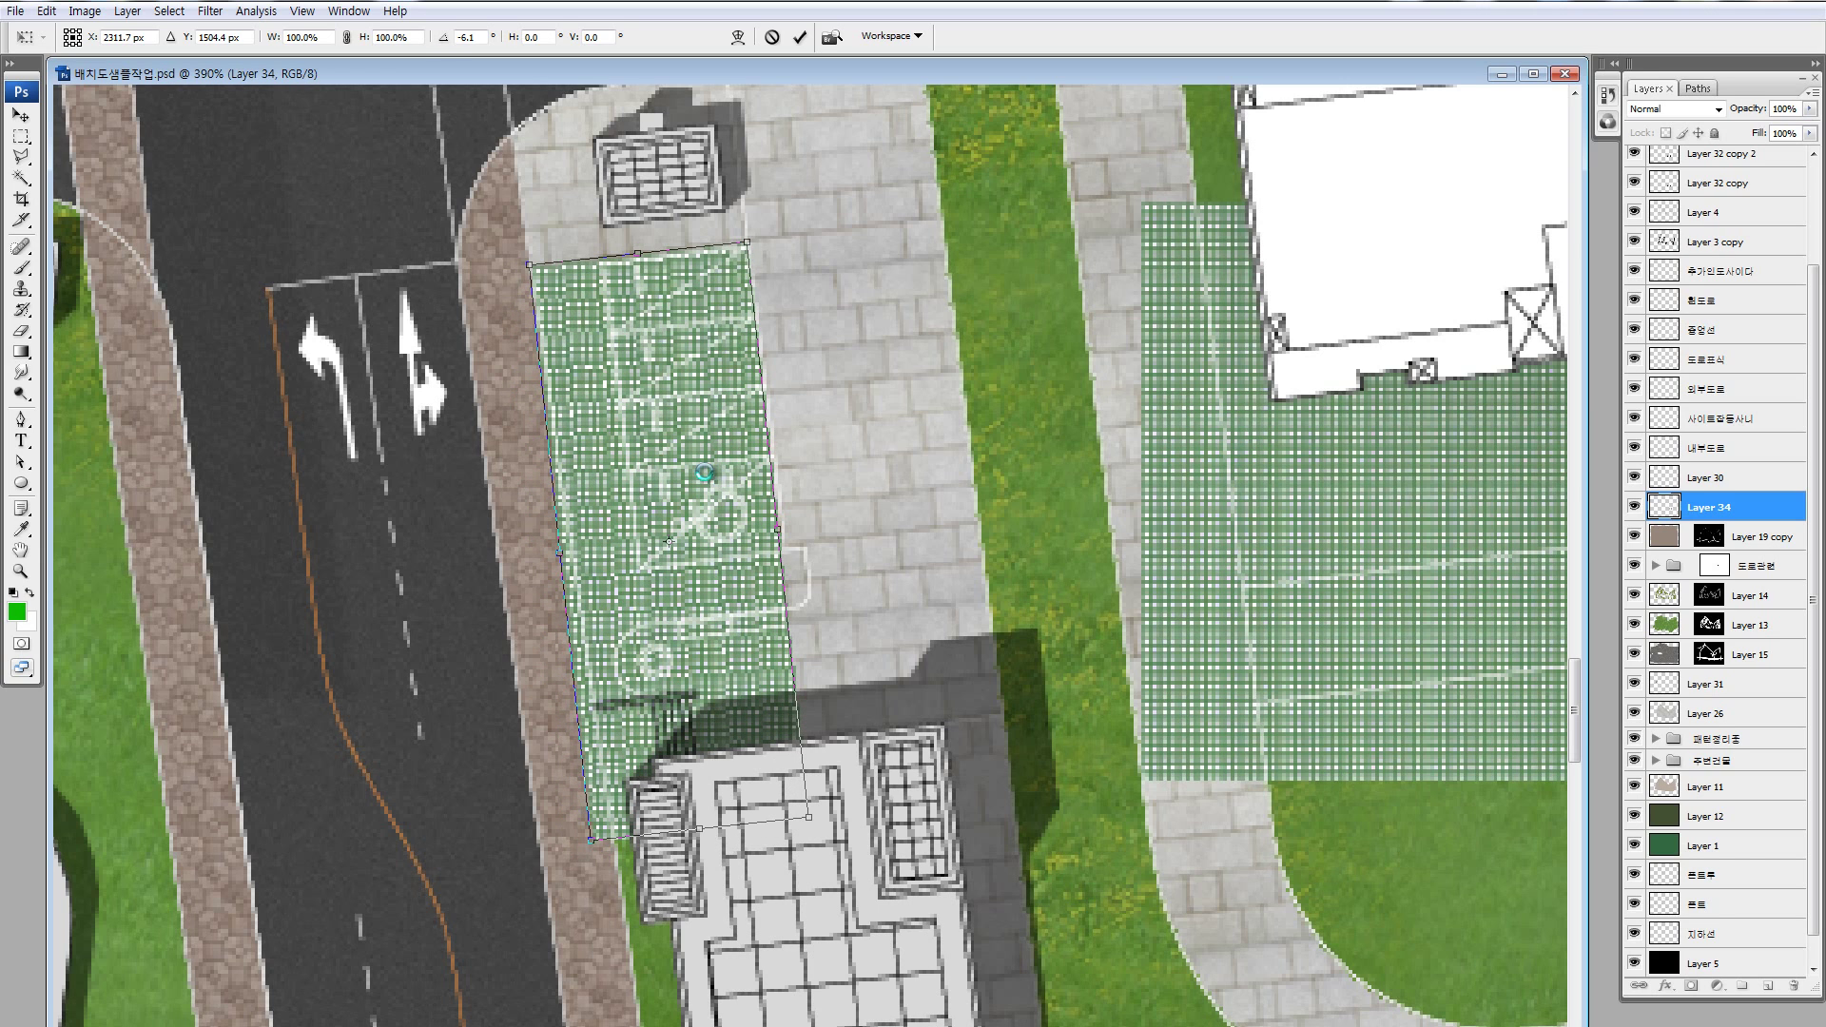
key(Return)
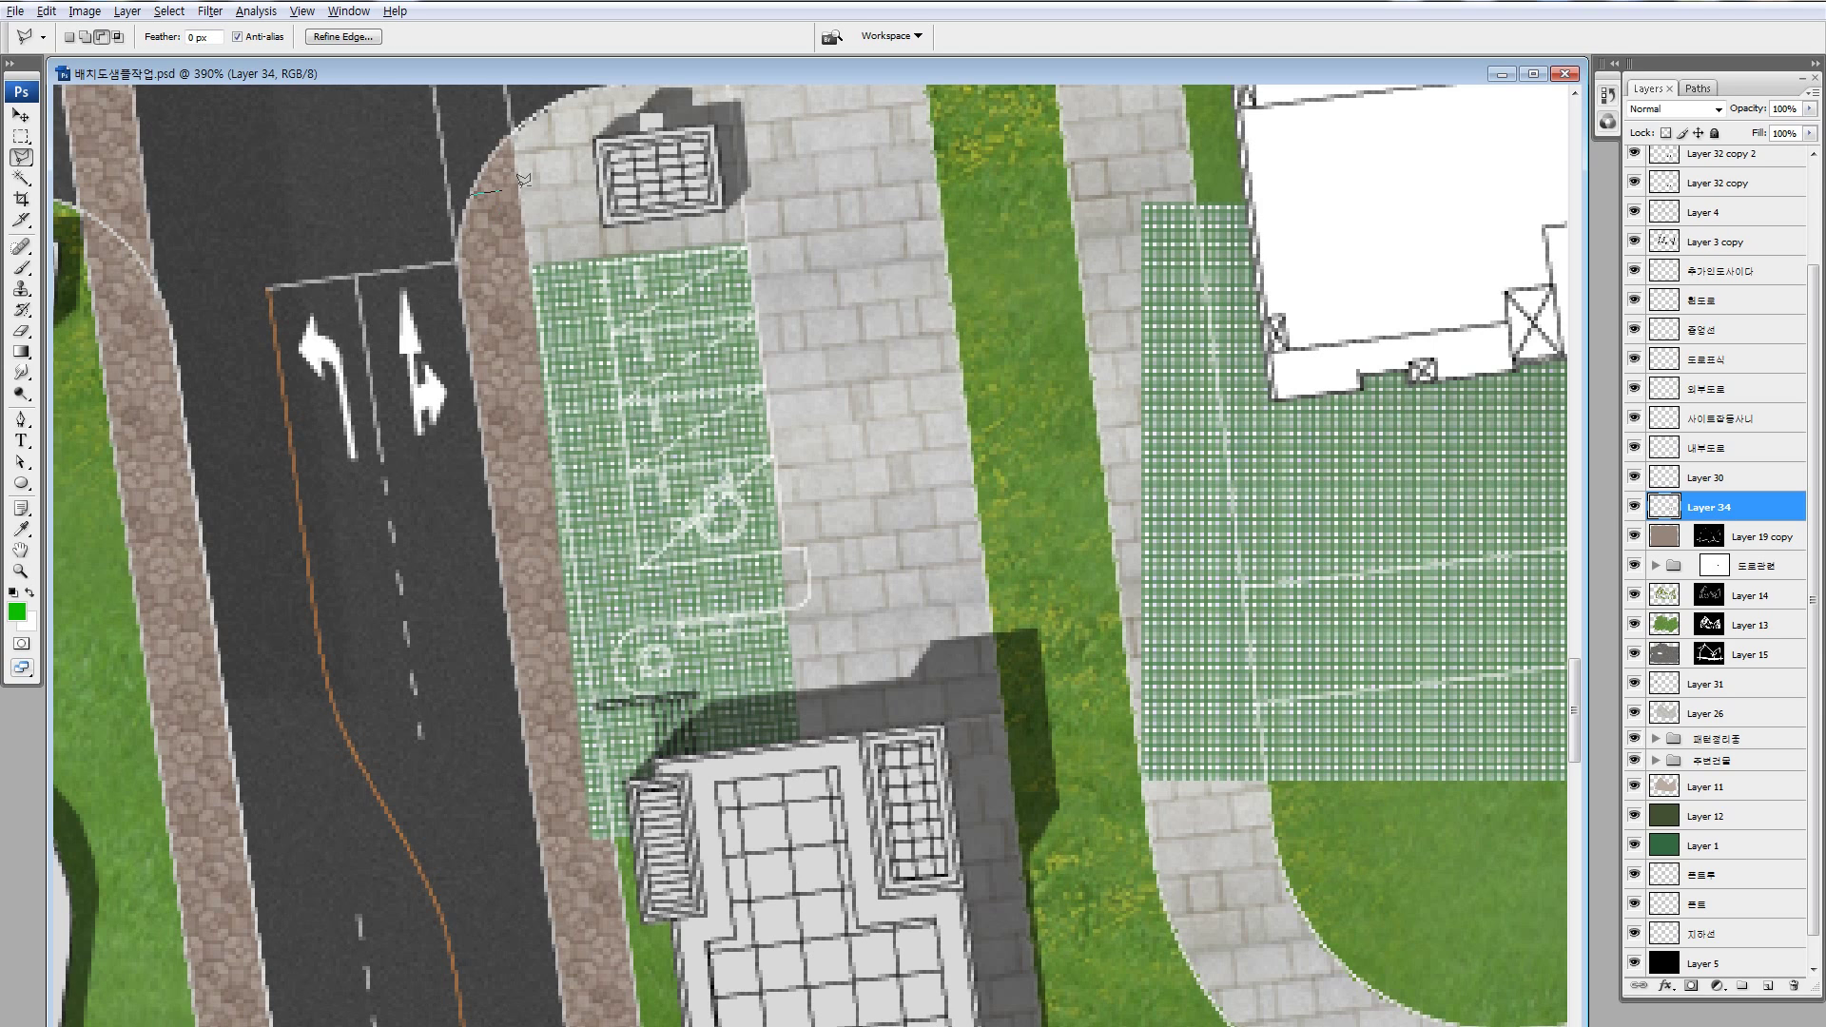
- Lasso and delete the excess grid left of and below the parking markings
click(727, 188)
click(656, 693)
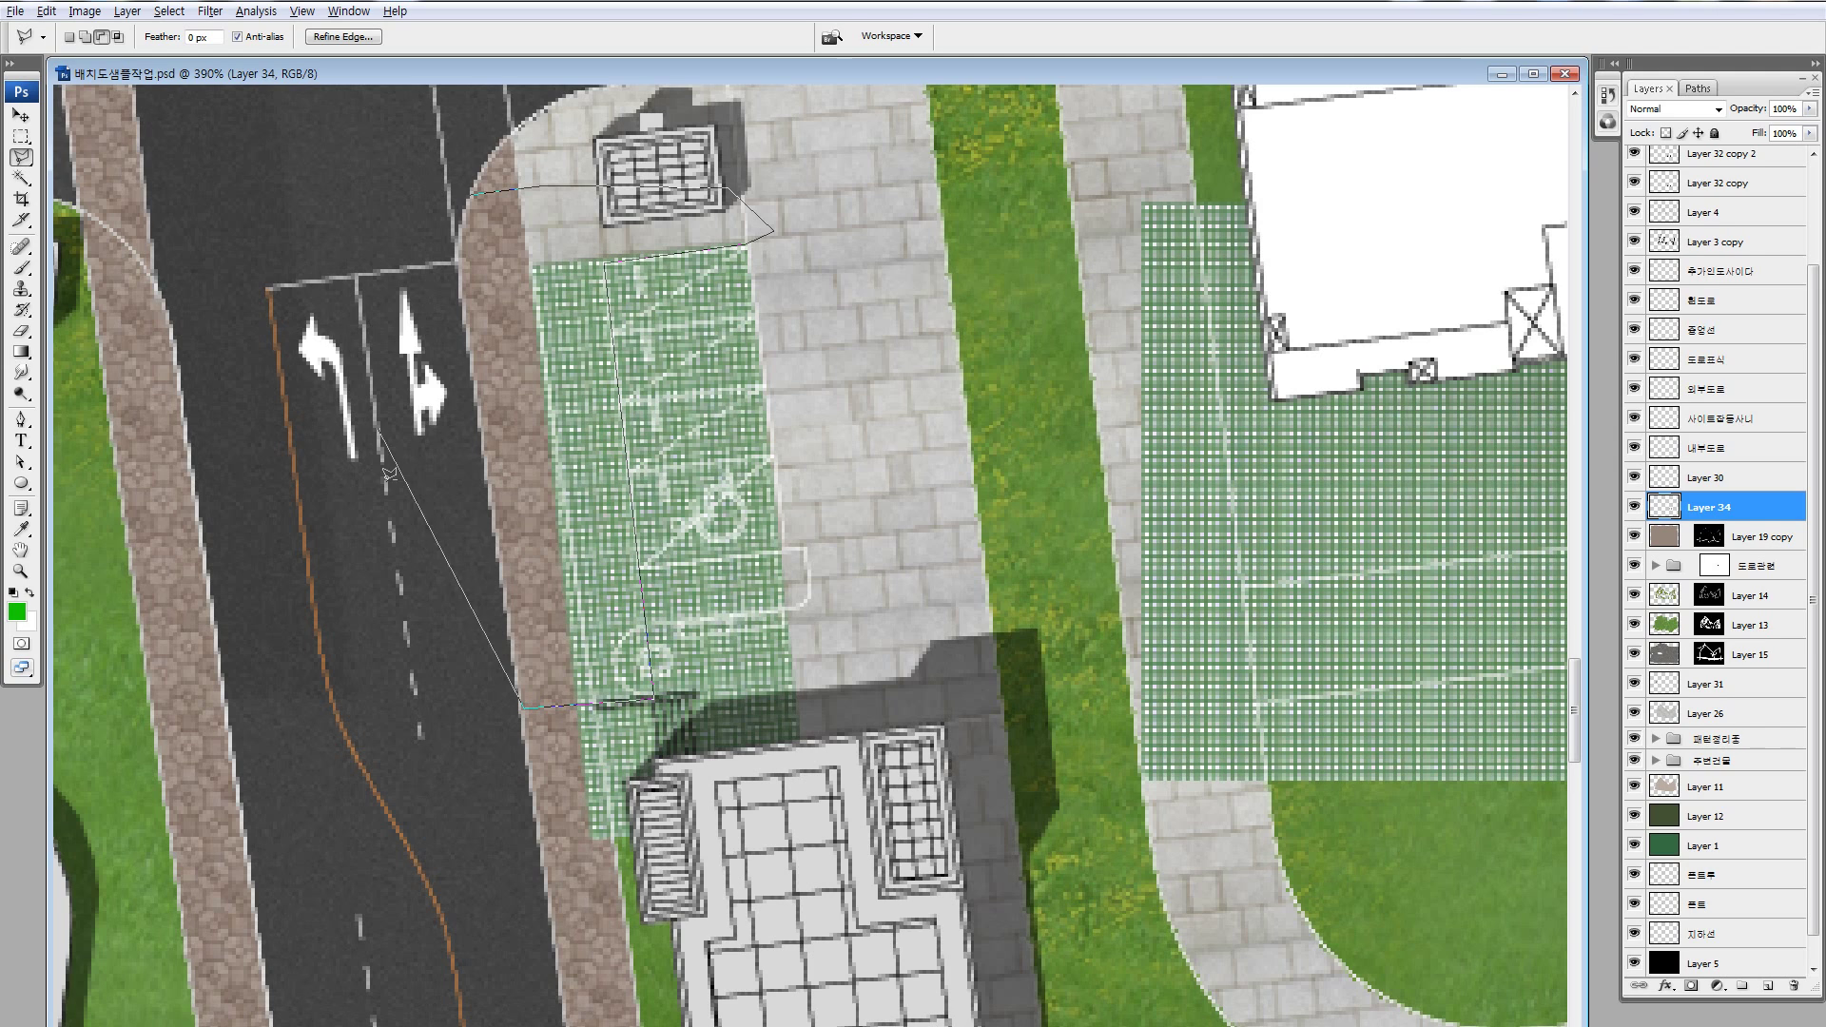
double_click(371, 211)
key(Delete)
click(445, 645)
click(552, 577)
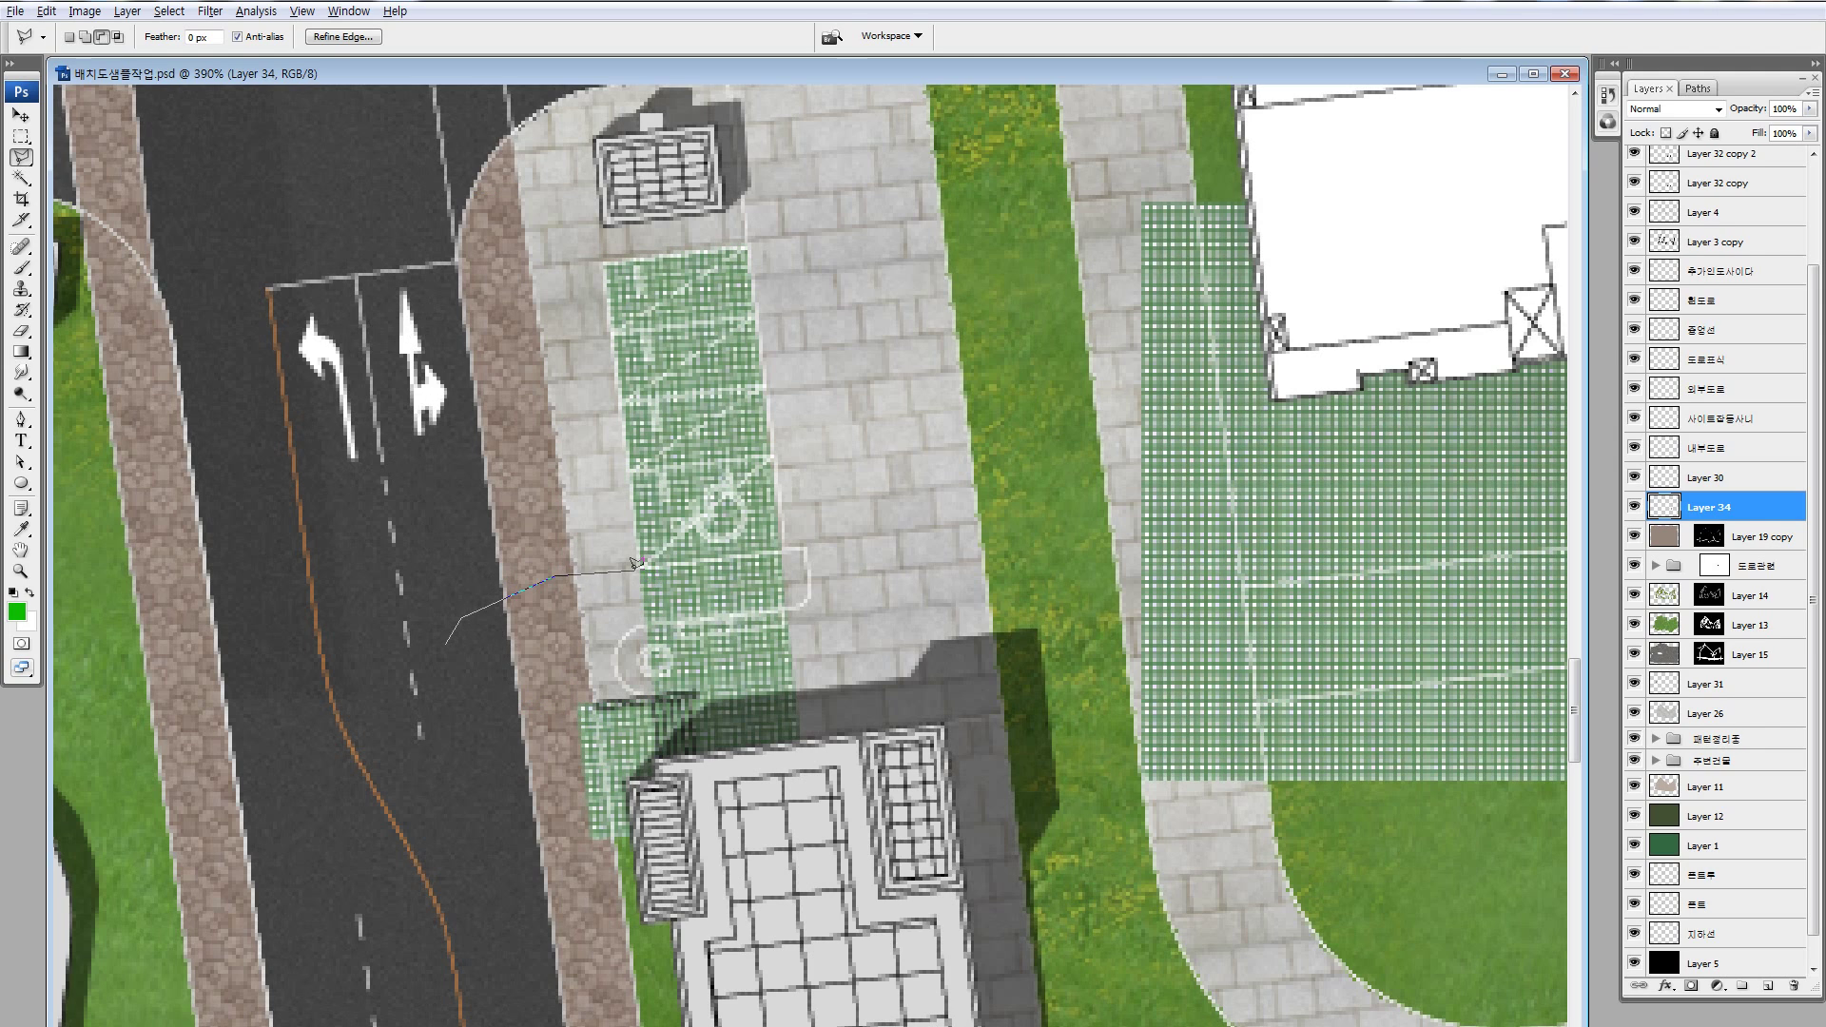
click(975, 535)
click(973, 775)
click(514, 902)
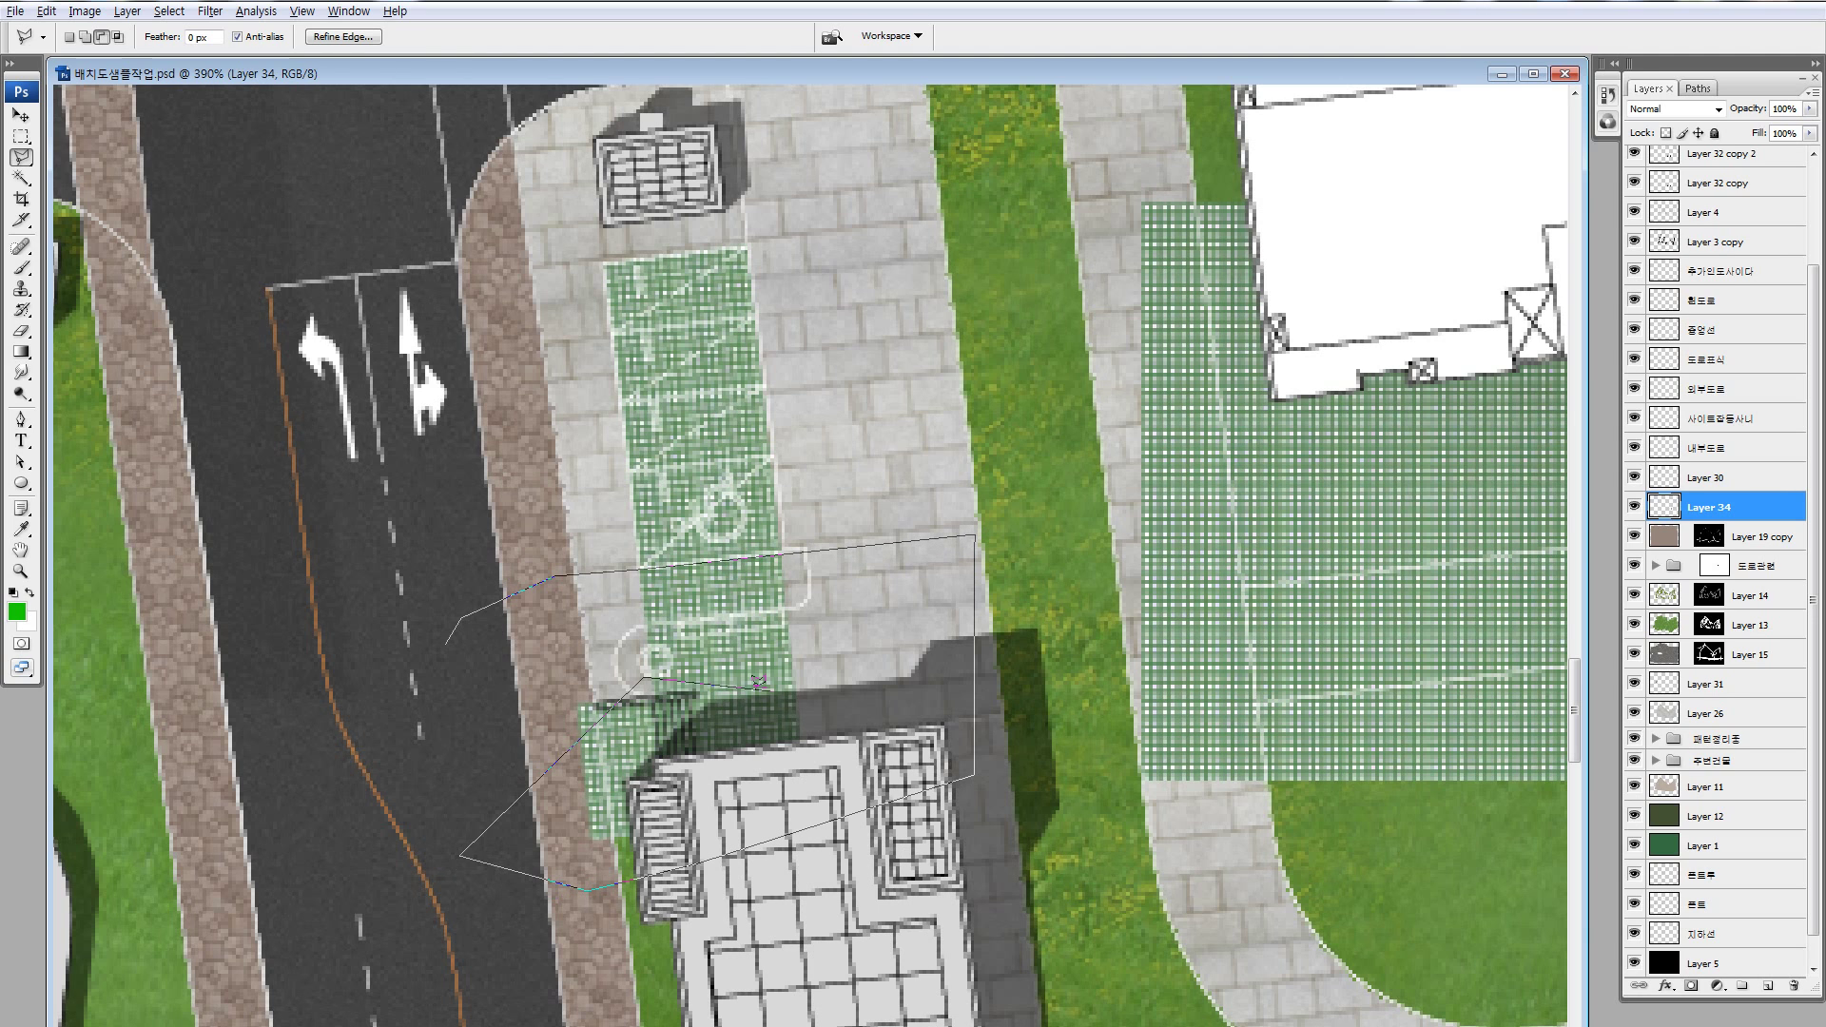
double_click(456, 732)
key(Delete)
scroll(780, 634, down, 3)
- Select and delete the leftover green grid block under the L-shaped building
scroll(780, 634, down, 2)
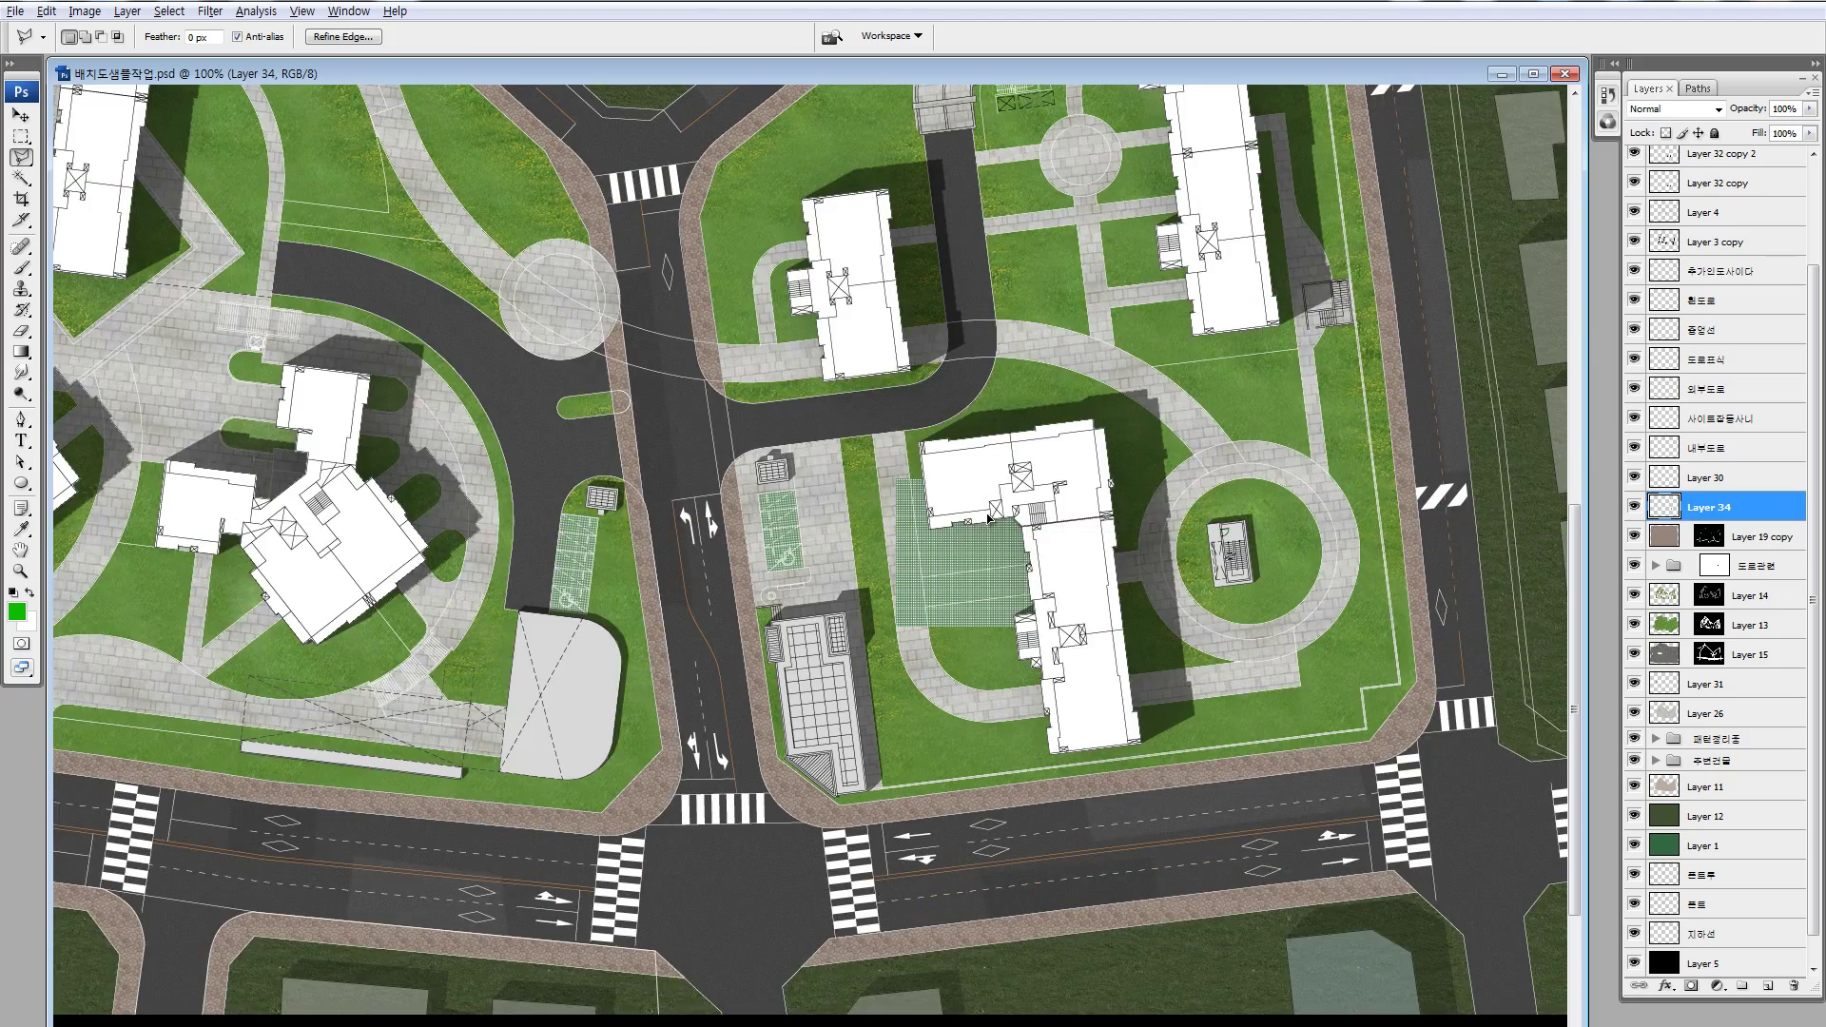
mouse_move(754, 426)
mouse_down()
mouse_move(908, 628)
mouse_move(749, 454)
mouse_up()
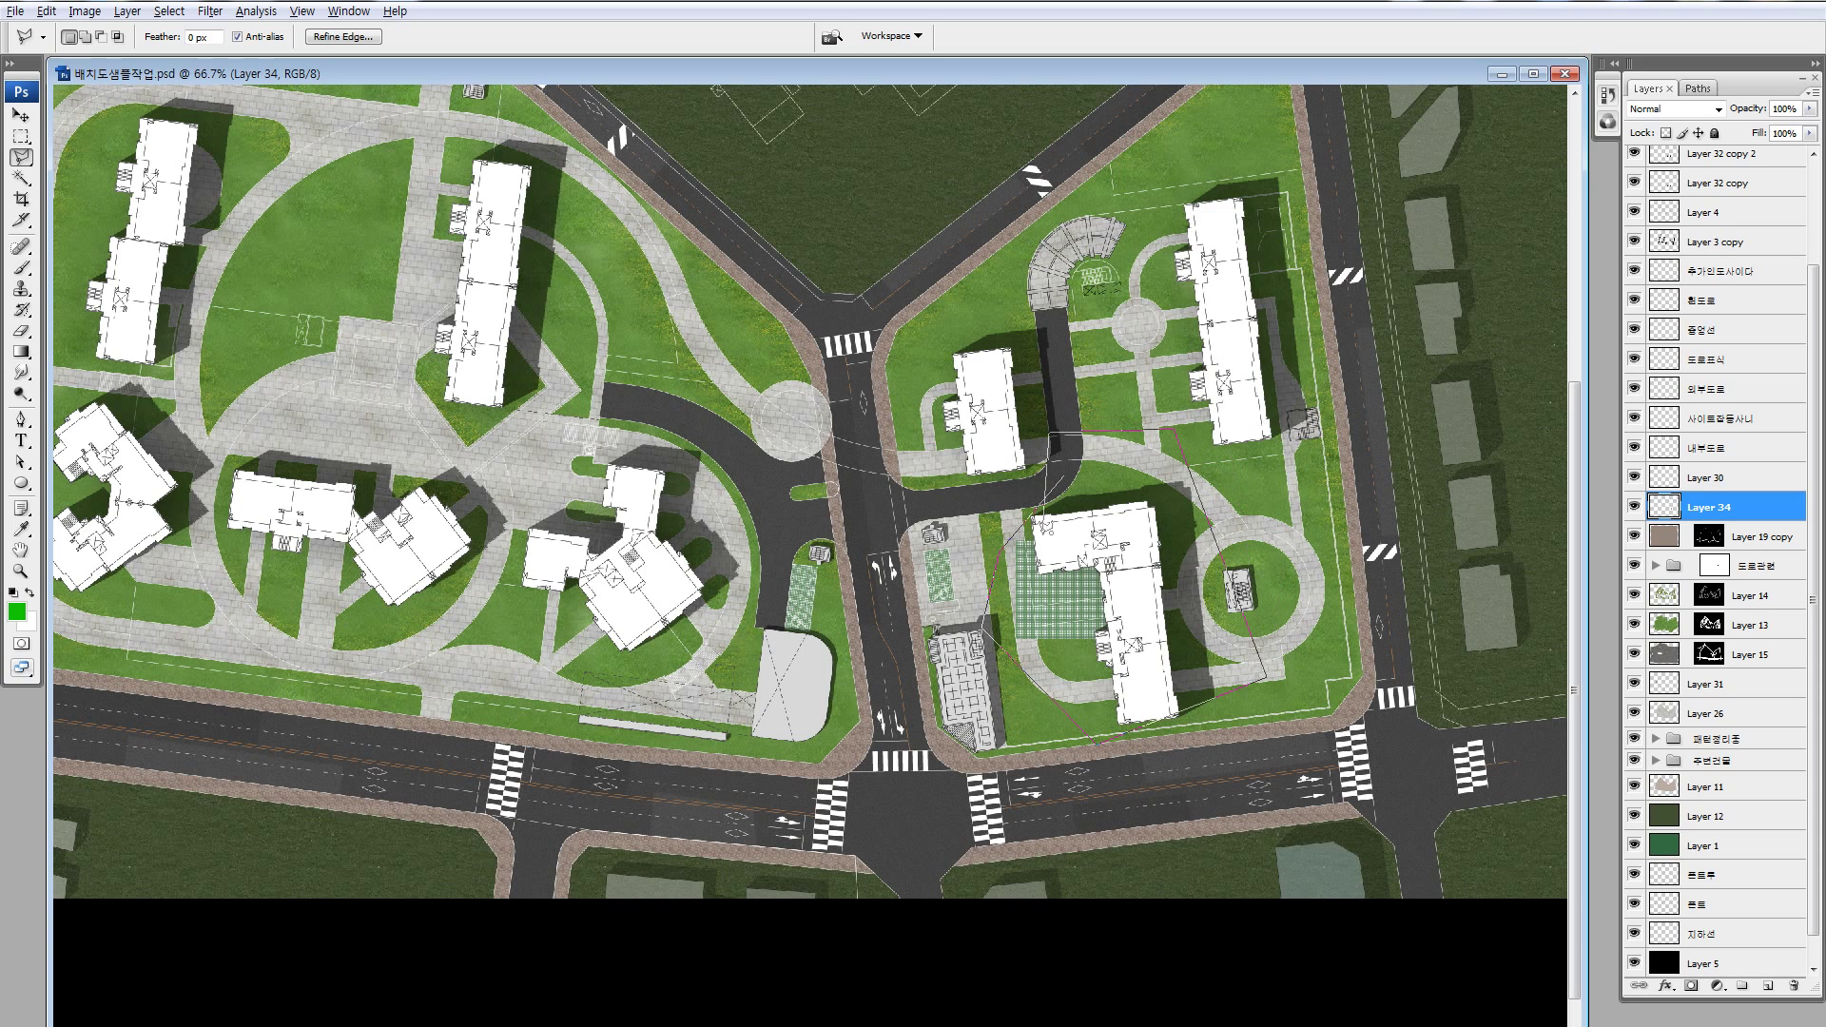
drag(1056, 580, 1142, 545)
key(Delete)
key(ctrl+d)
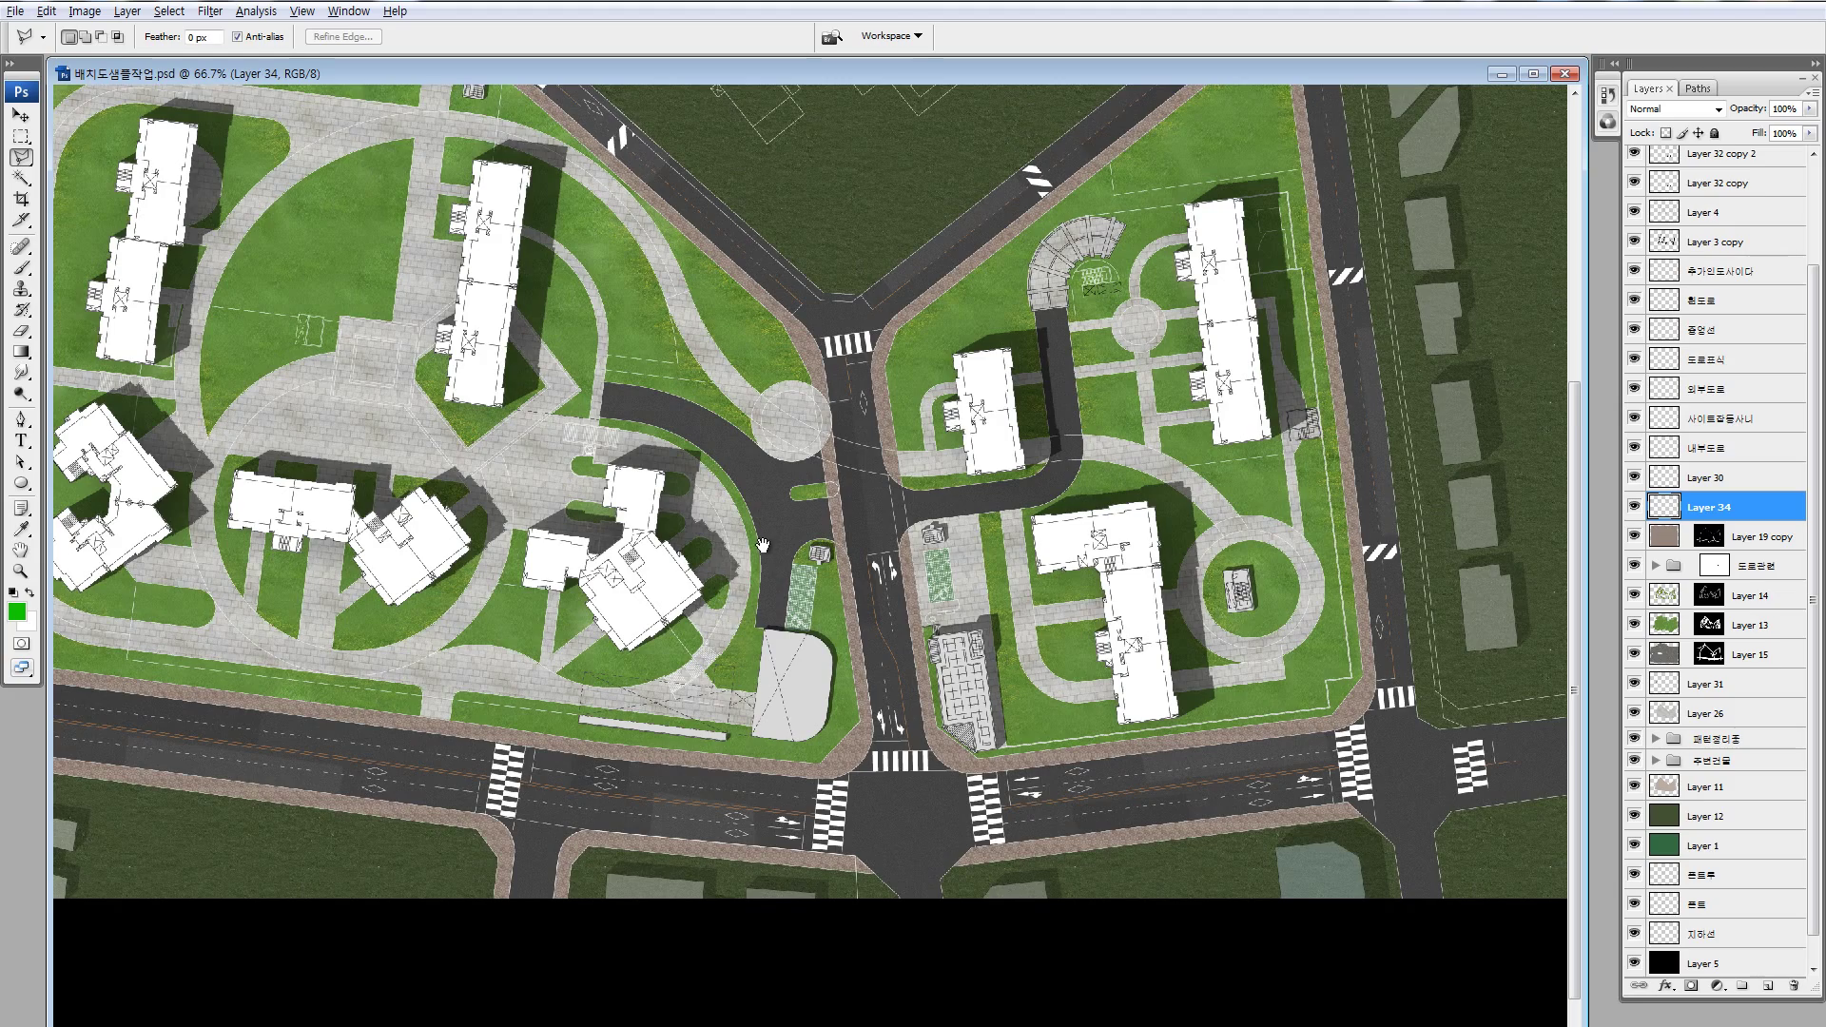
- Zoom in on the east parking strip of the site plan
drag(762, 545, 784, 477)
key(z)
drag(702, 427, 1162, 712)
drag(1012, 431, 984, 659)
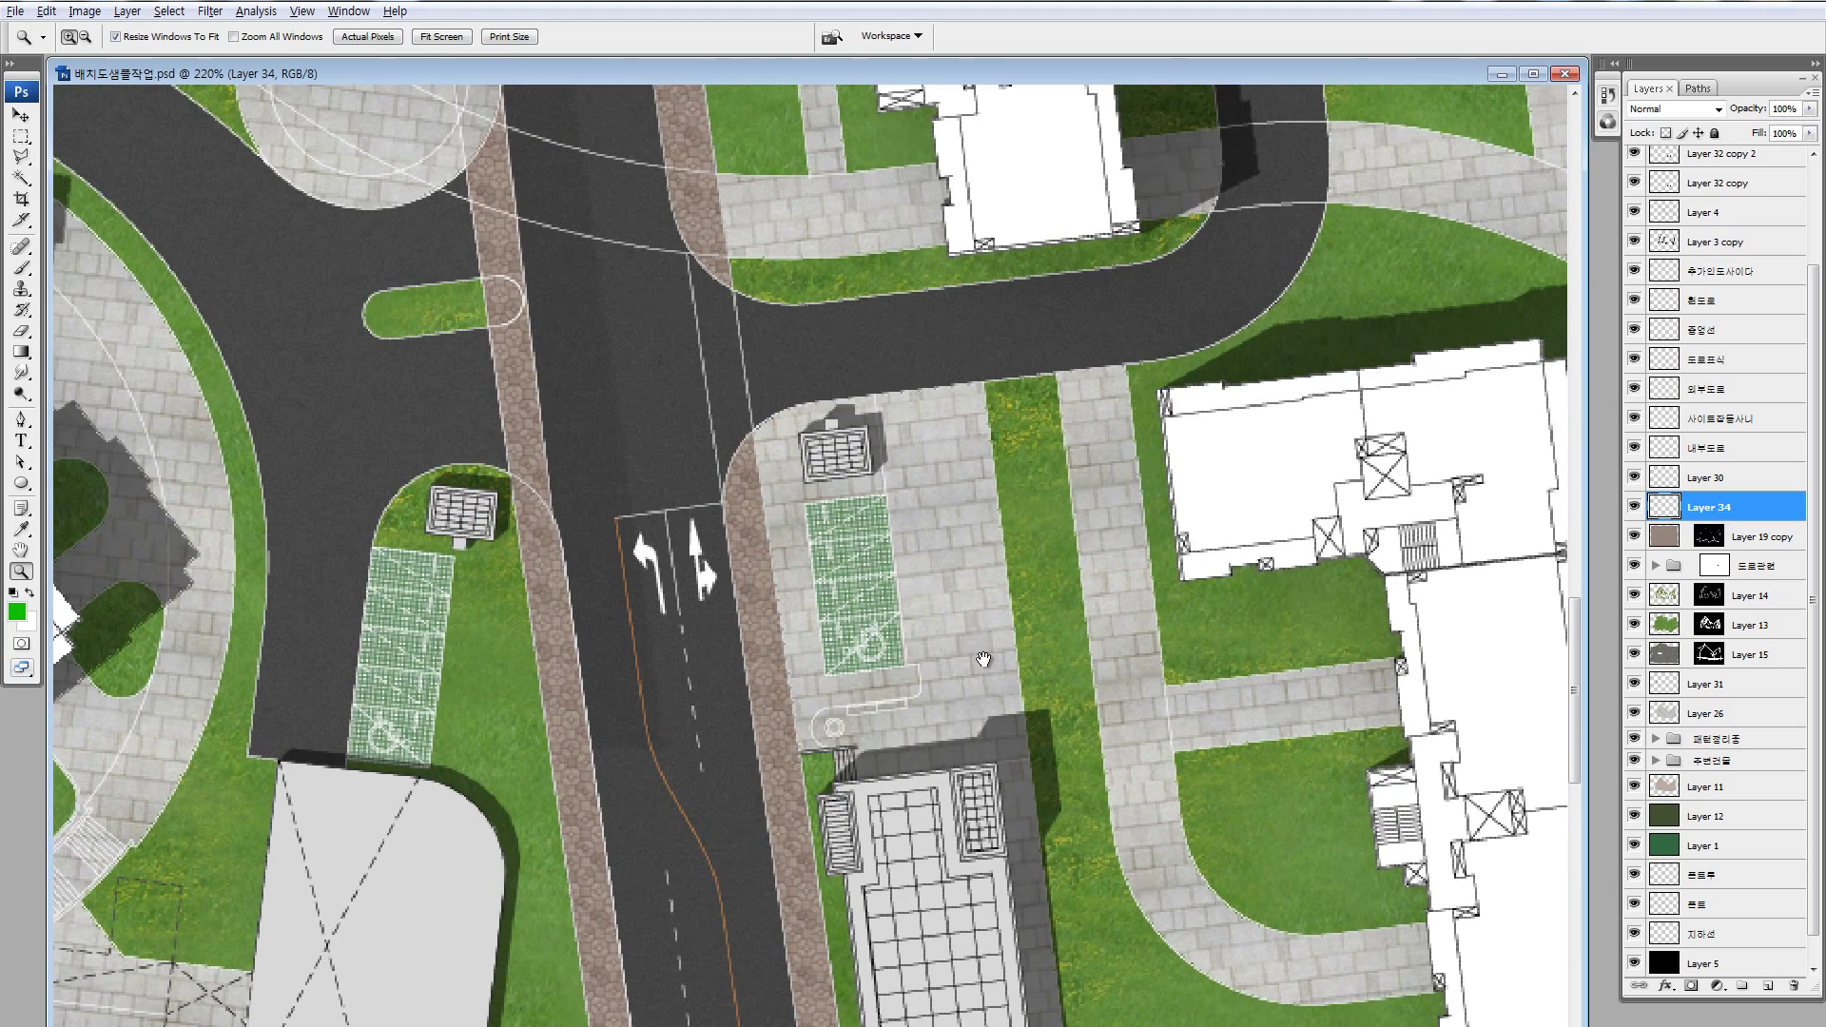
drag(1197, 802, 1196, 802)
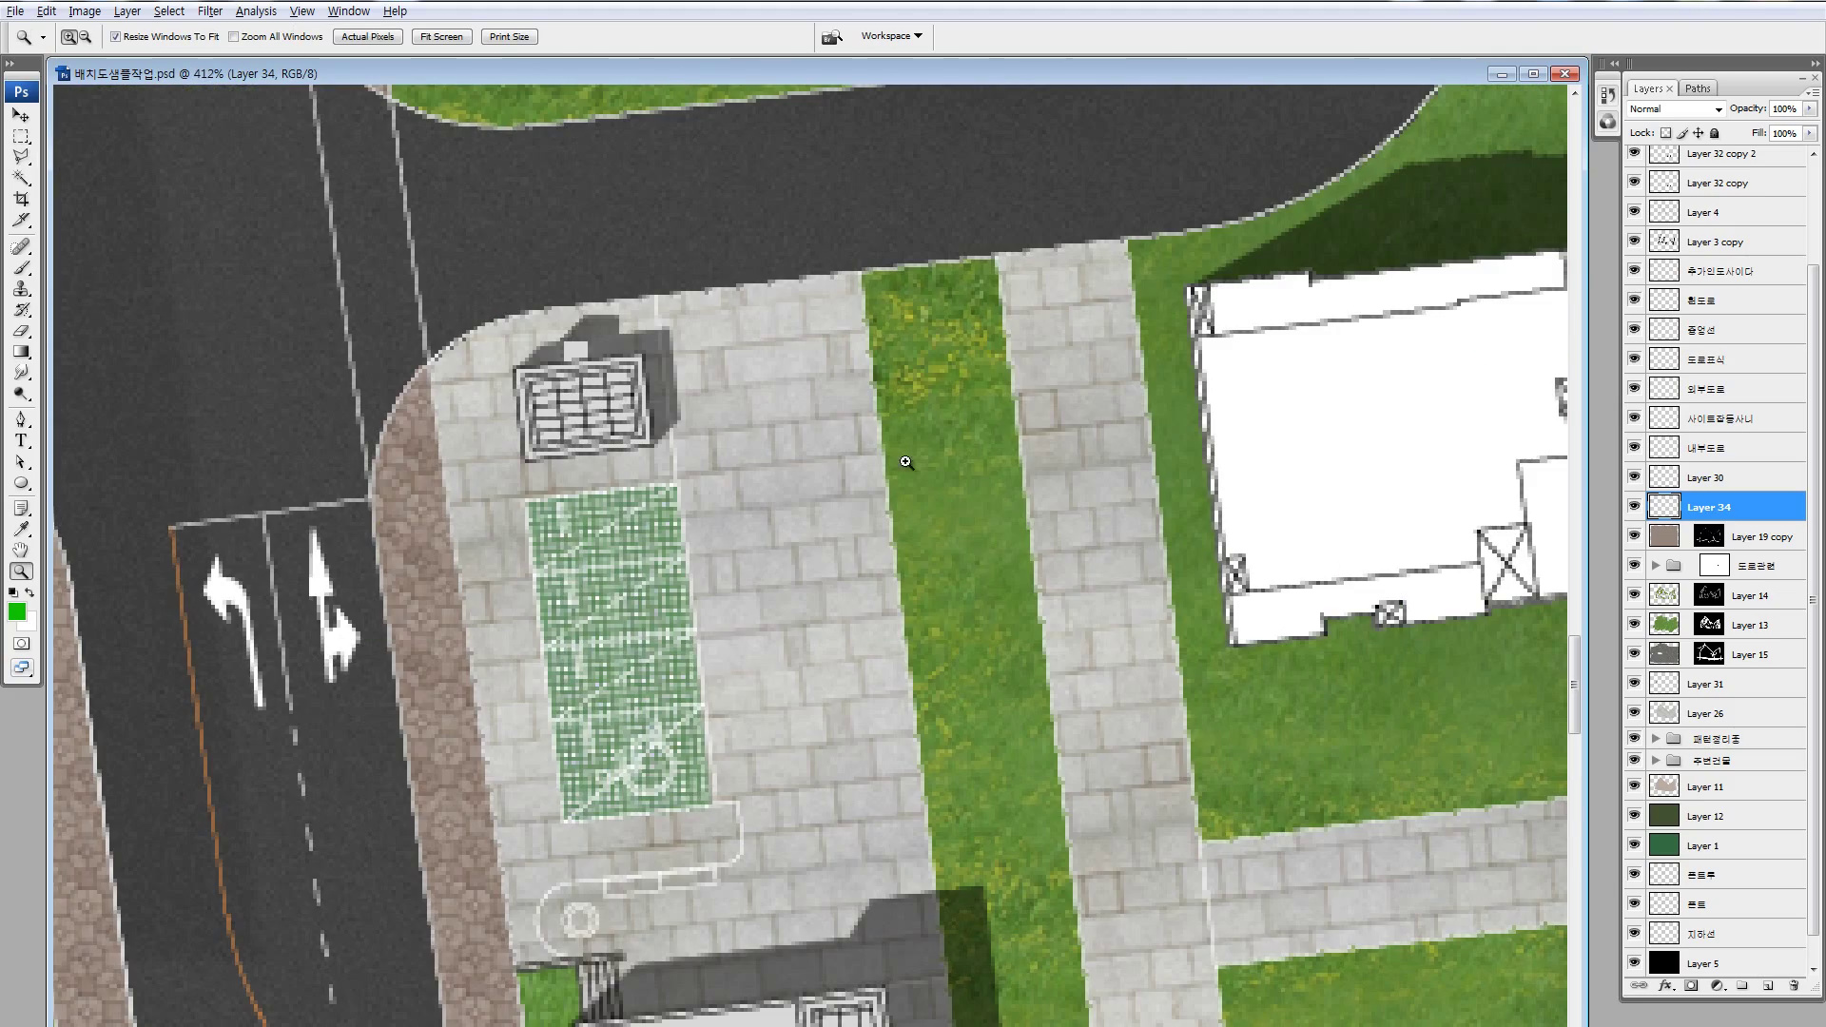
scroll(806, 460, down, 1)
scroll(806, 418, down, 4)
scroll(813, 524, up, 3)
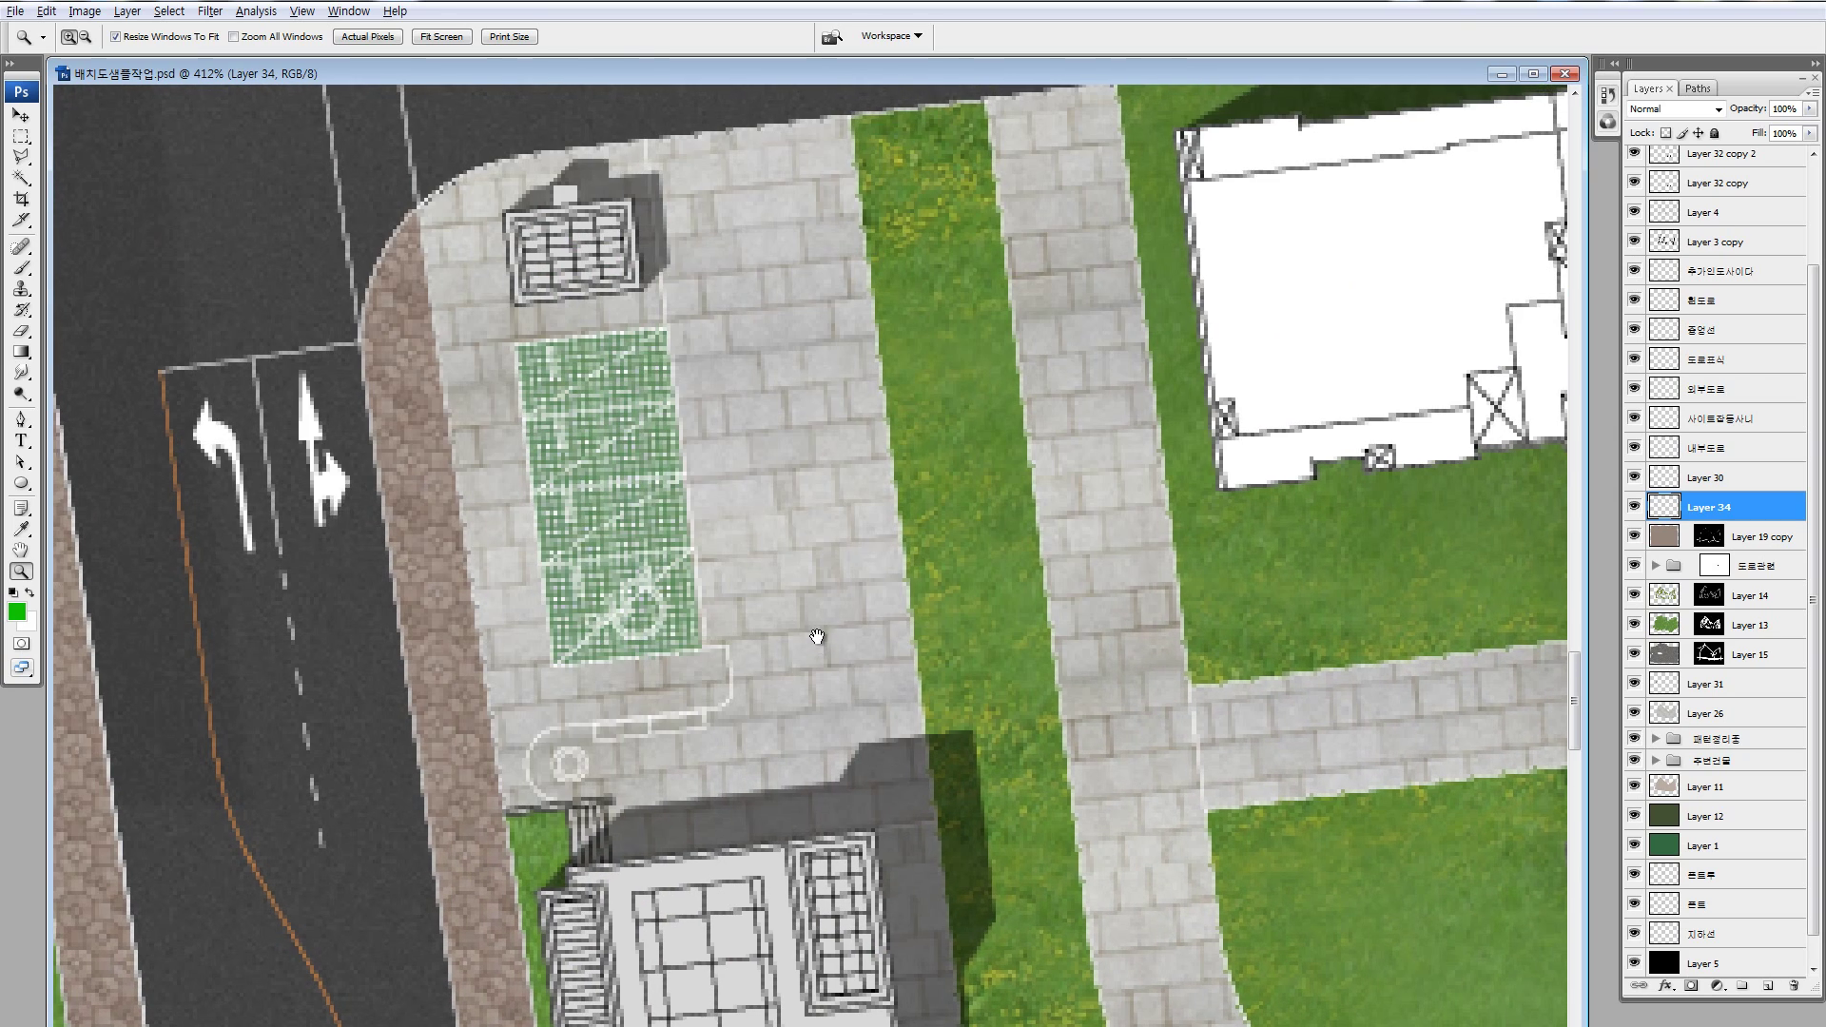
key(v)
scroll(746, 407, up, 3)
- Expand the 도로관련 group and make the 도로 road layer active
ctrl+click(1498, 540)
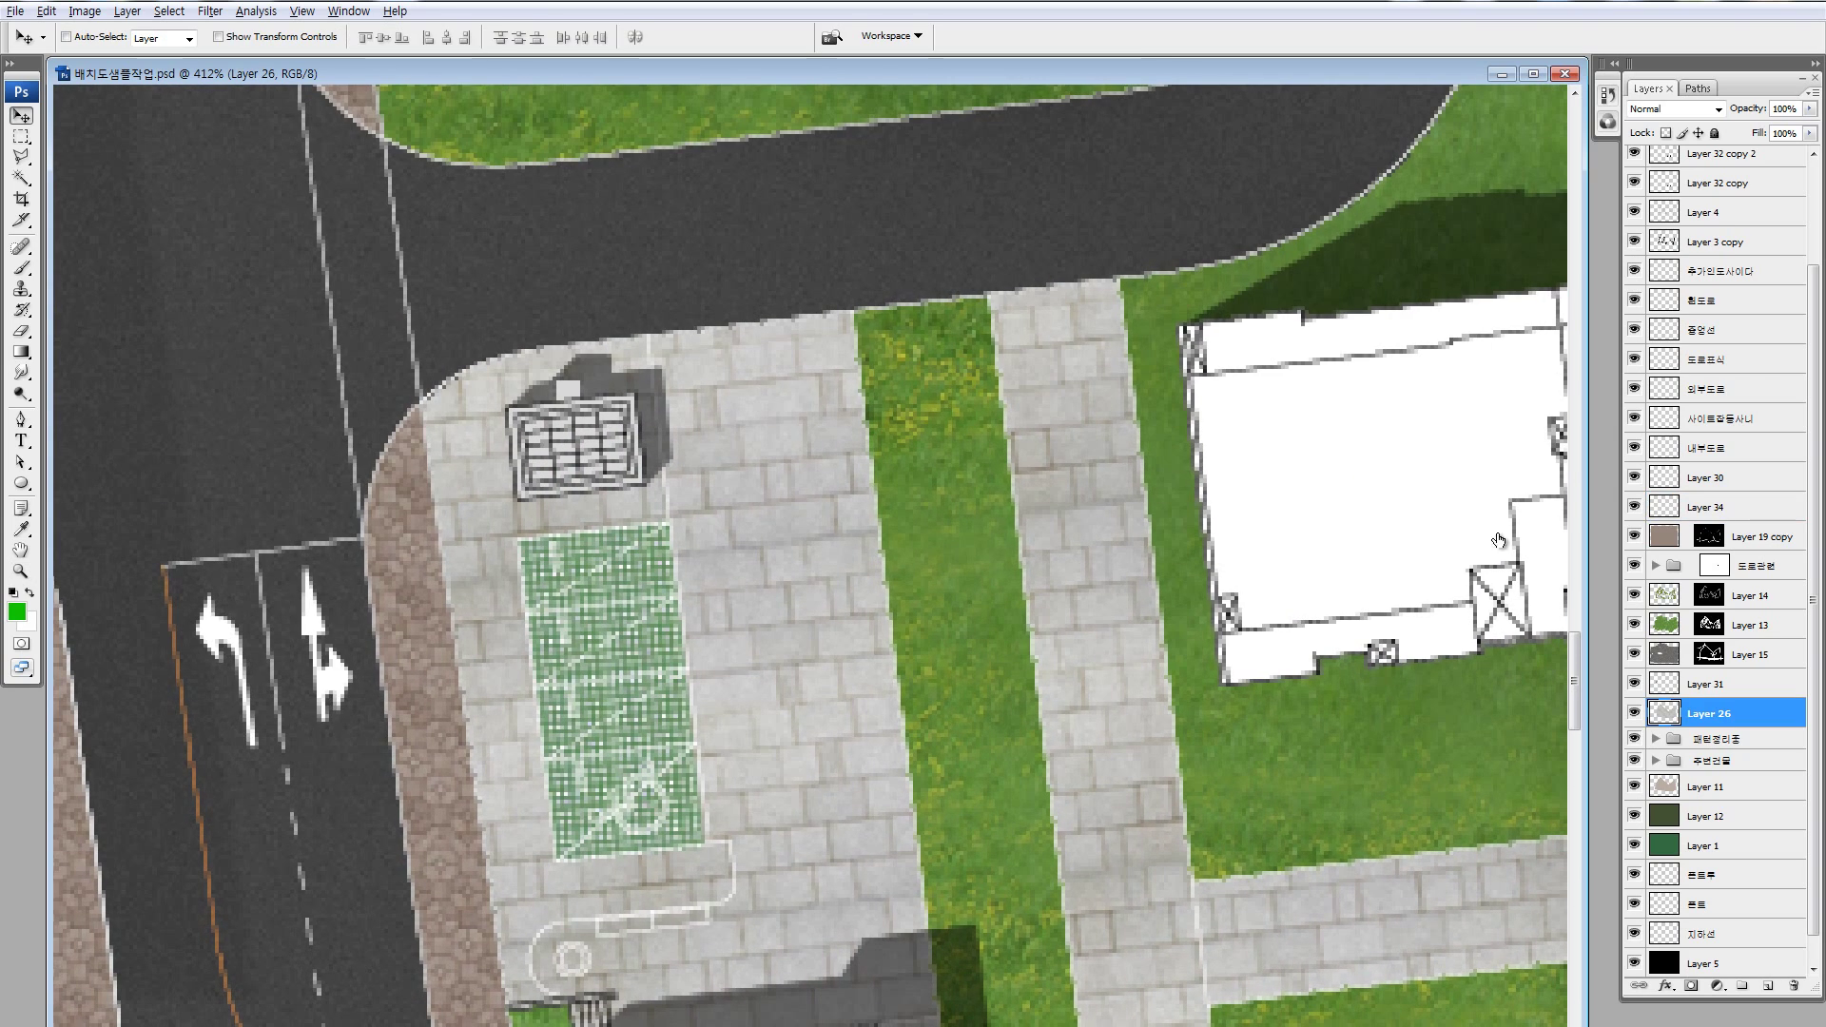
click(1655, 565)
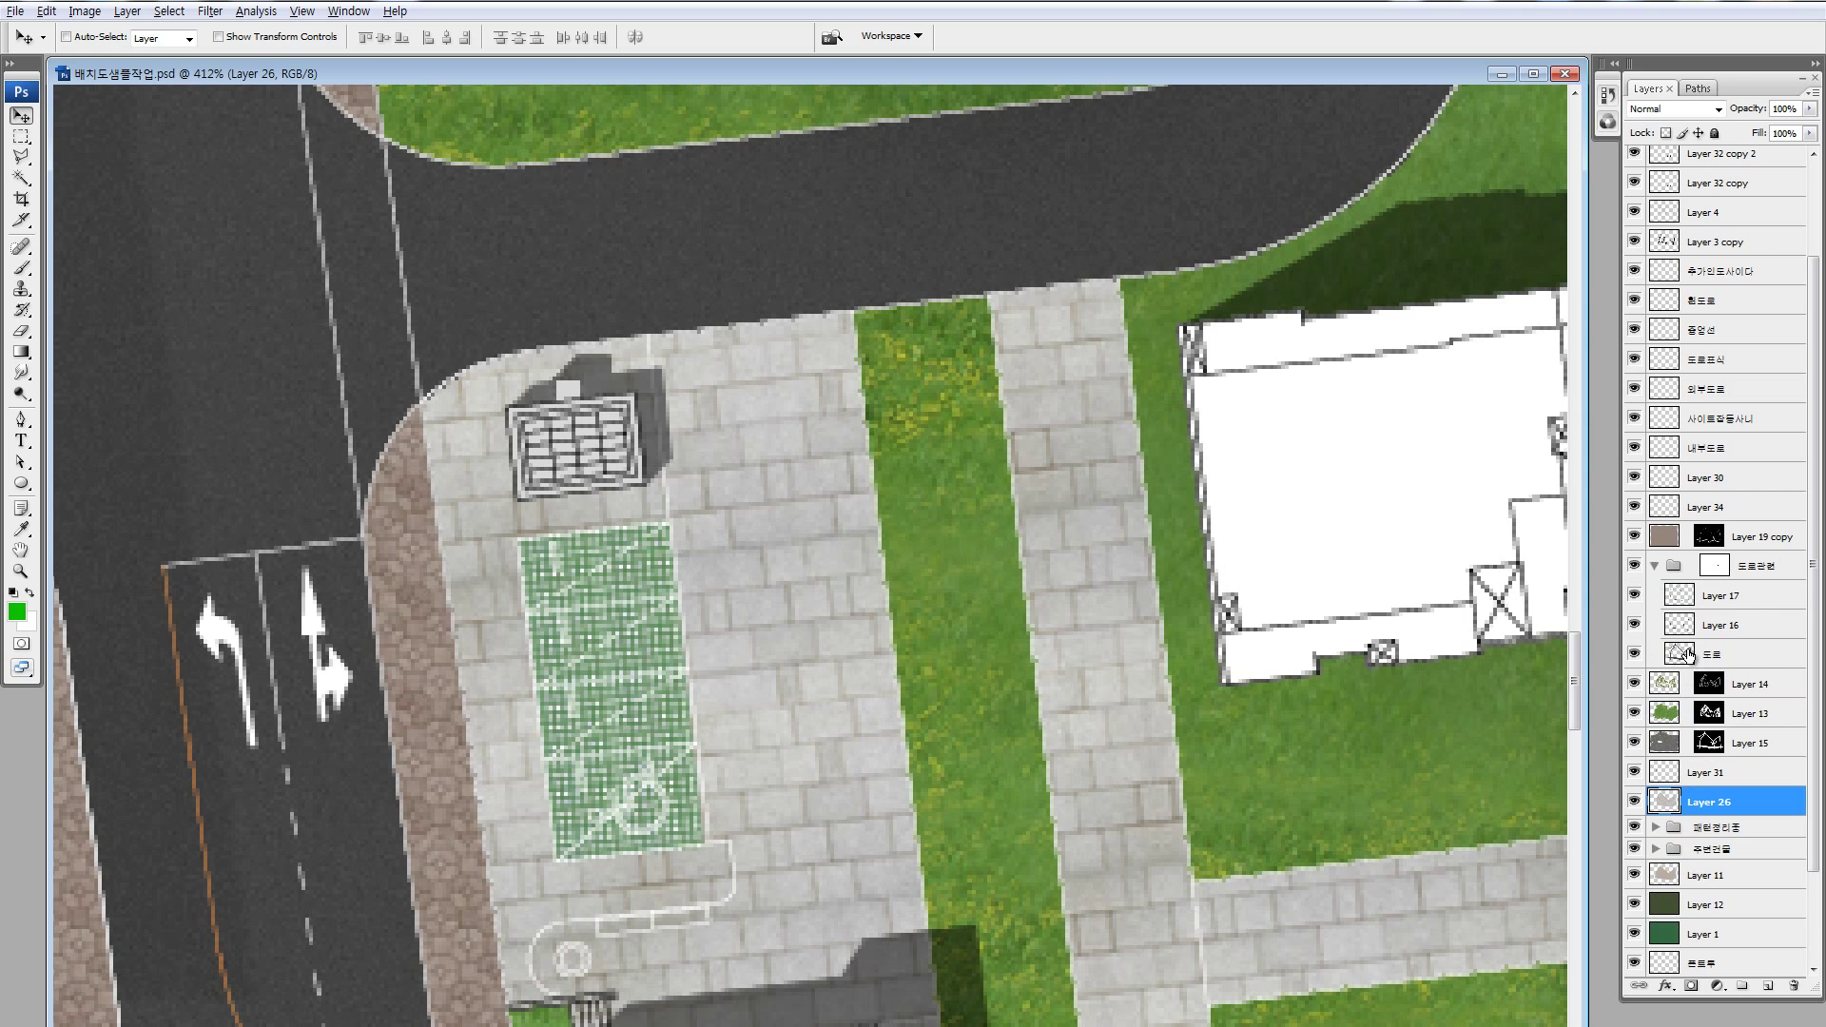
click(1690, 657)
alt+click(1635, 656)
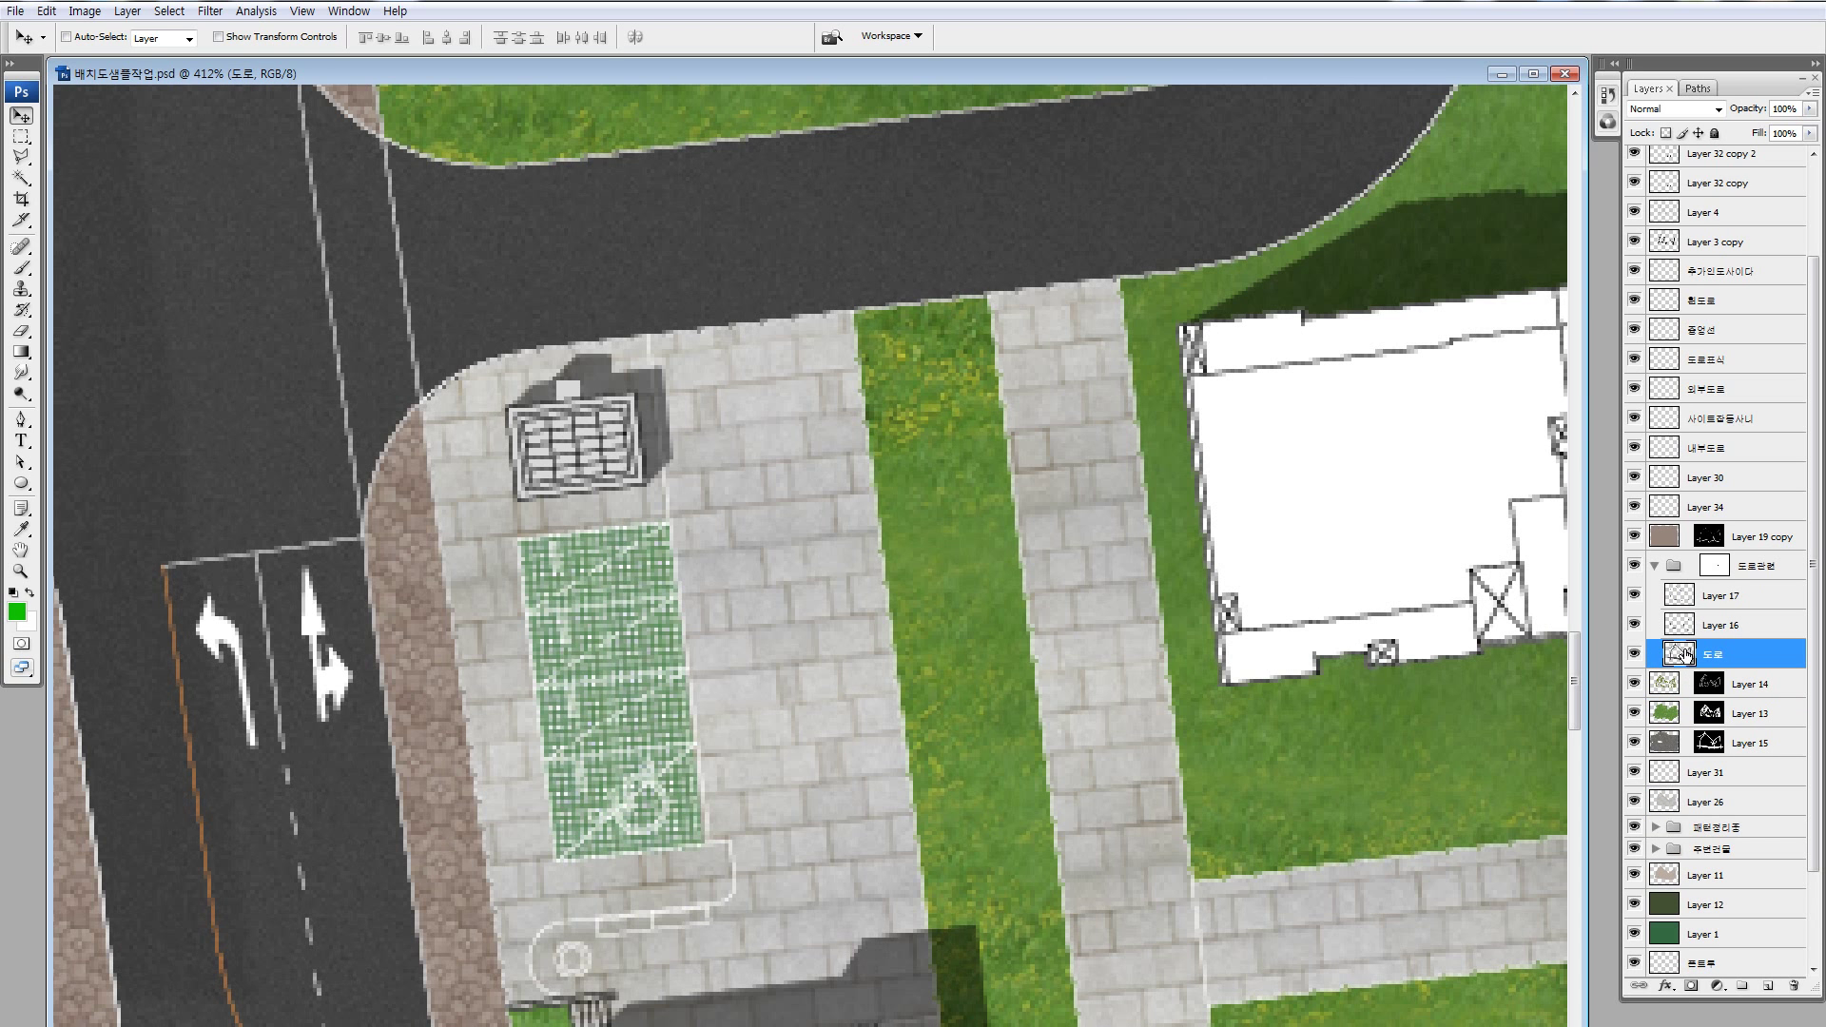
- Trace a Polygonal Lasso outline along the paving beside the curved road
key(l)
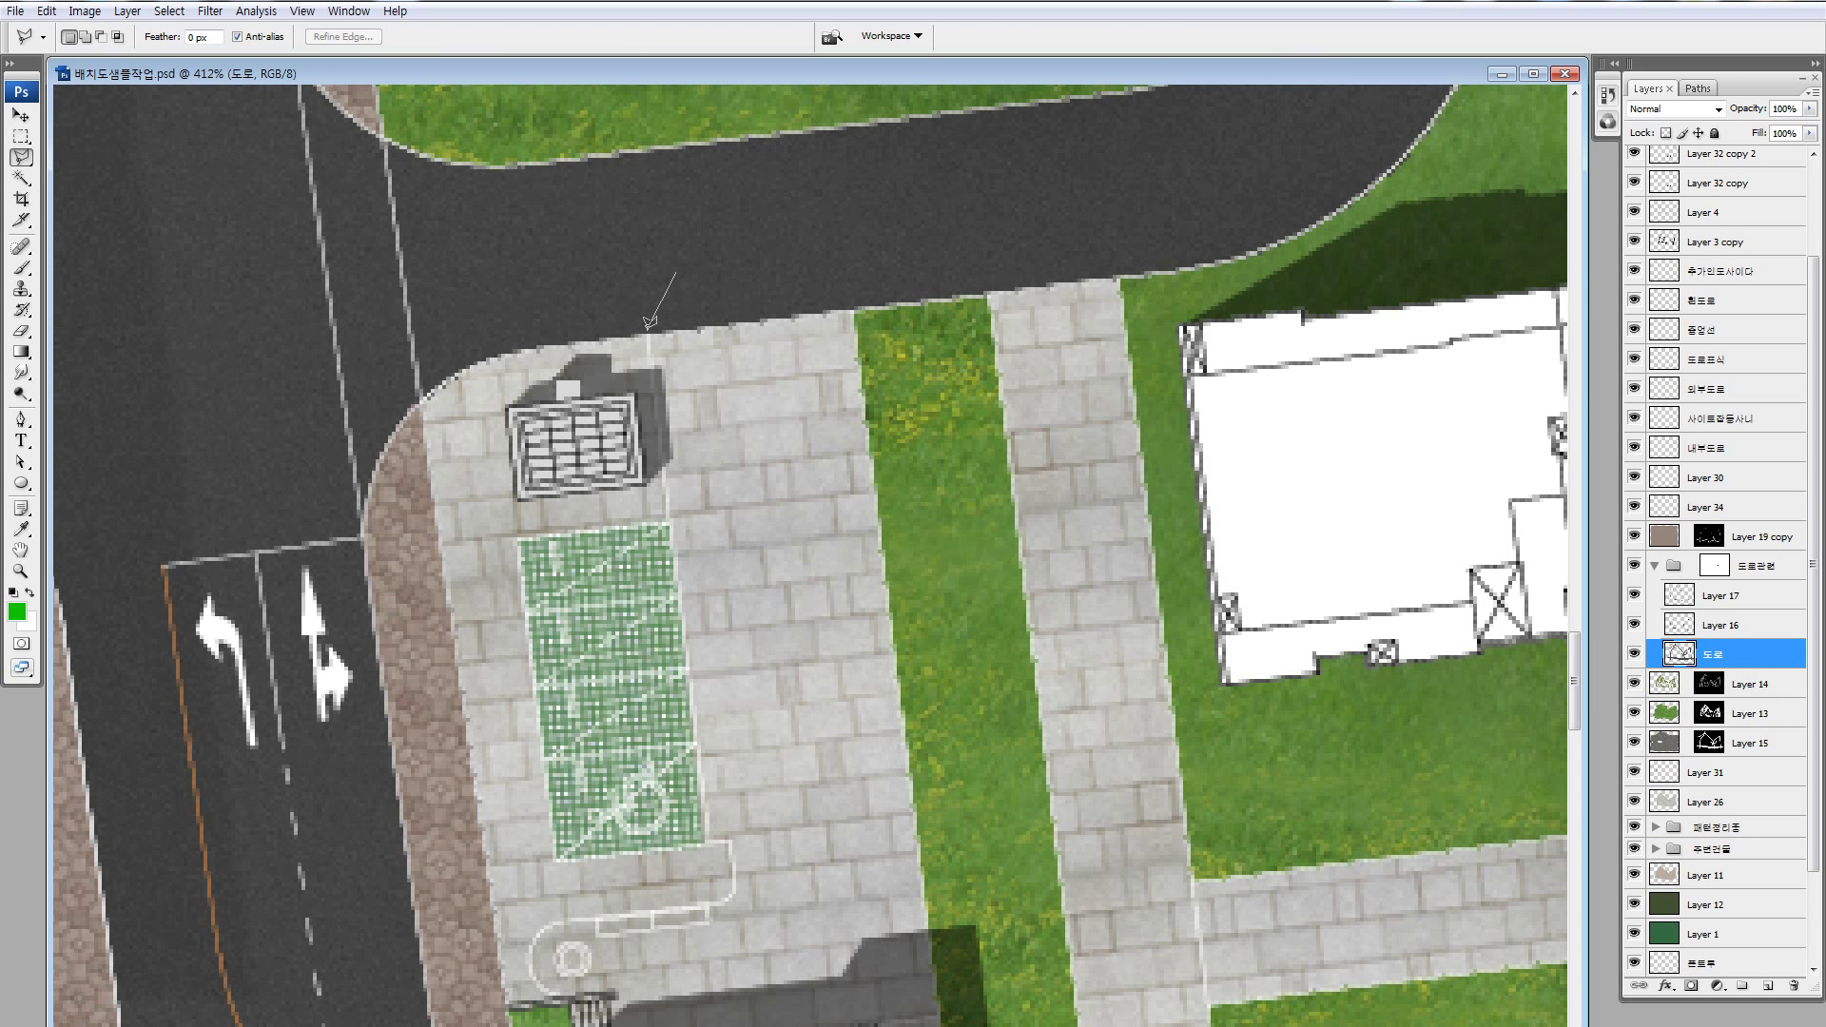
click(647, 330)
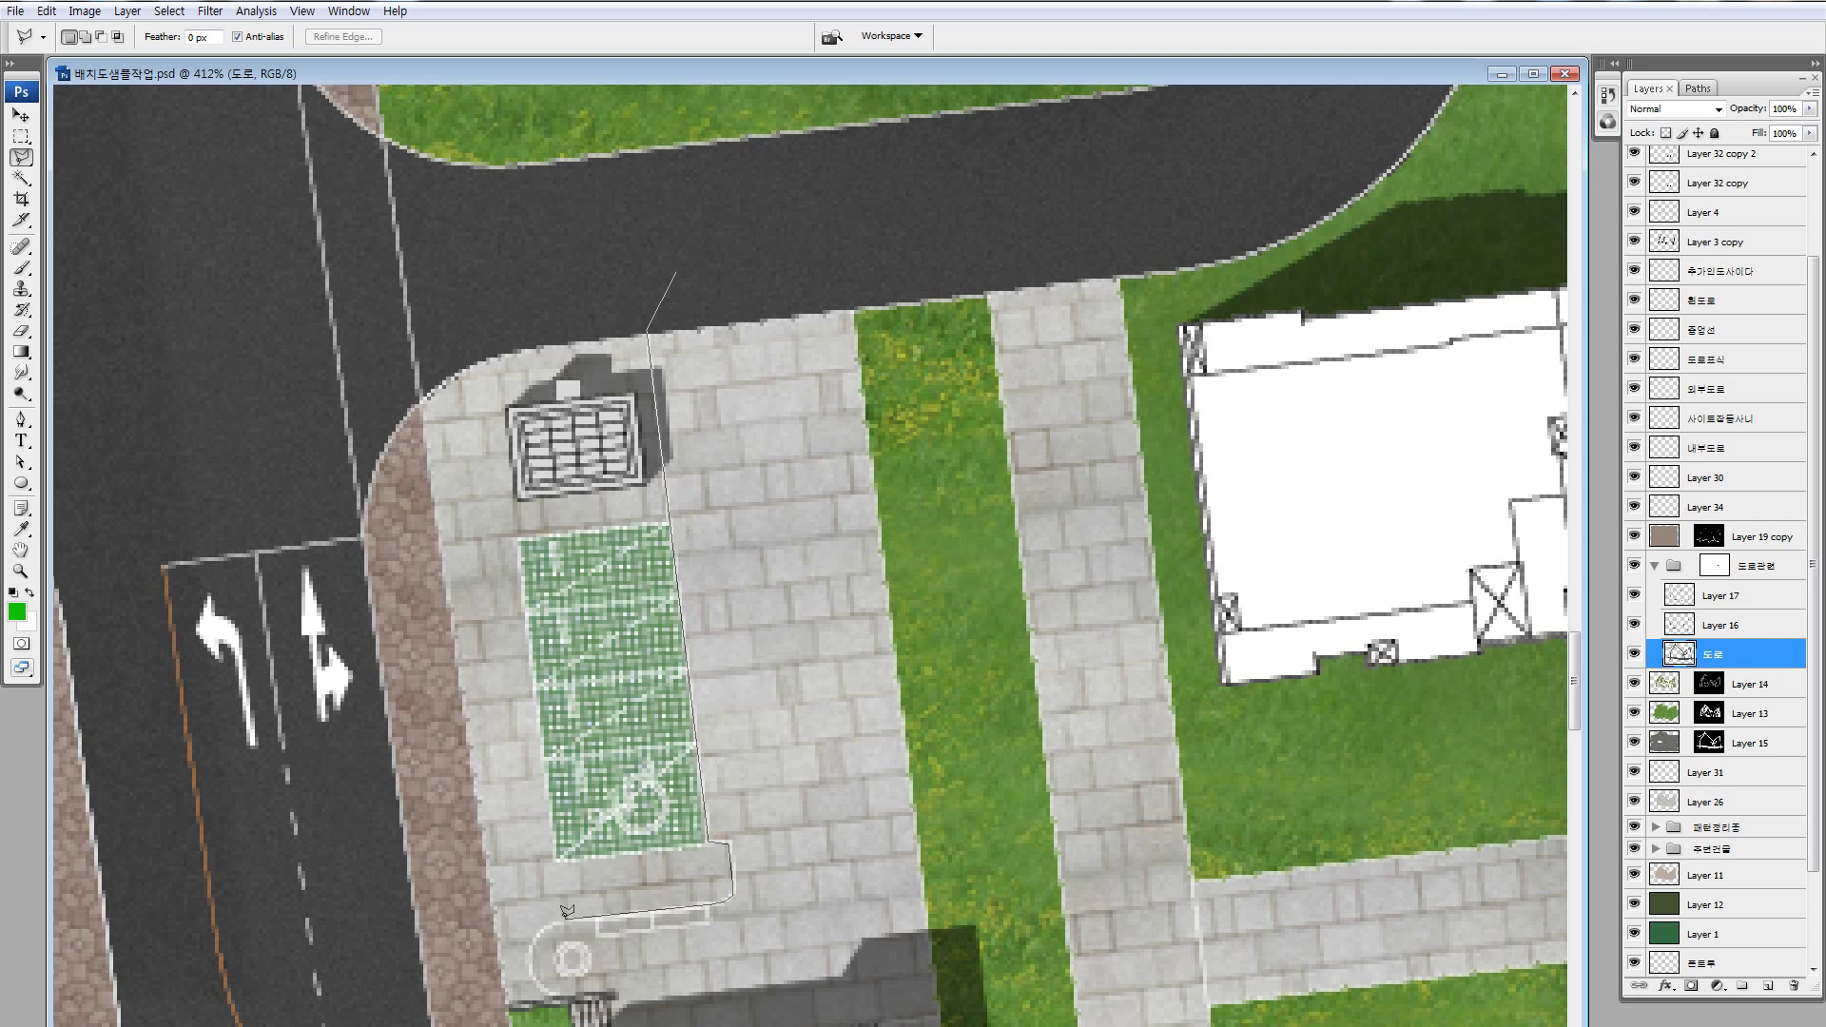
drag(569, 906, 671, 669)
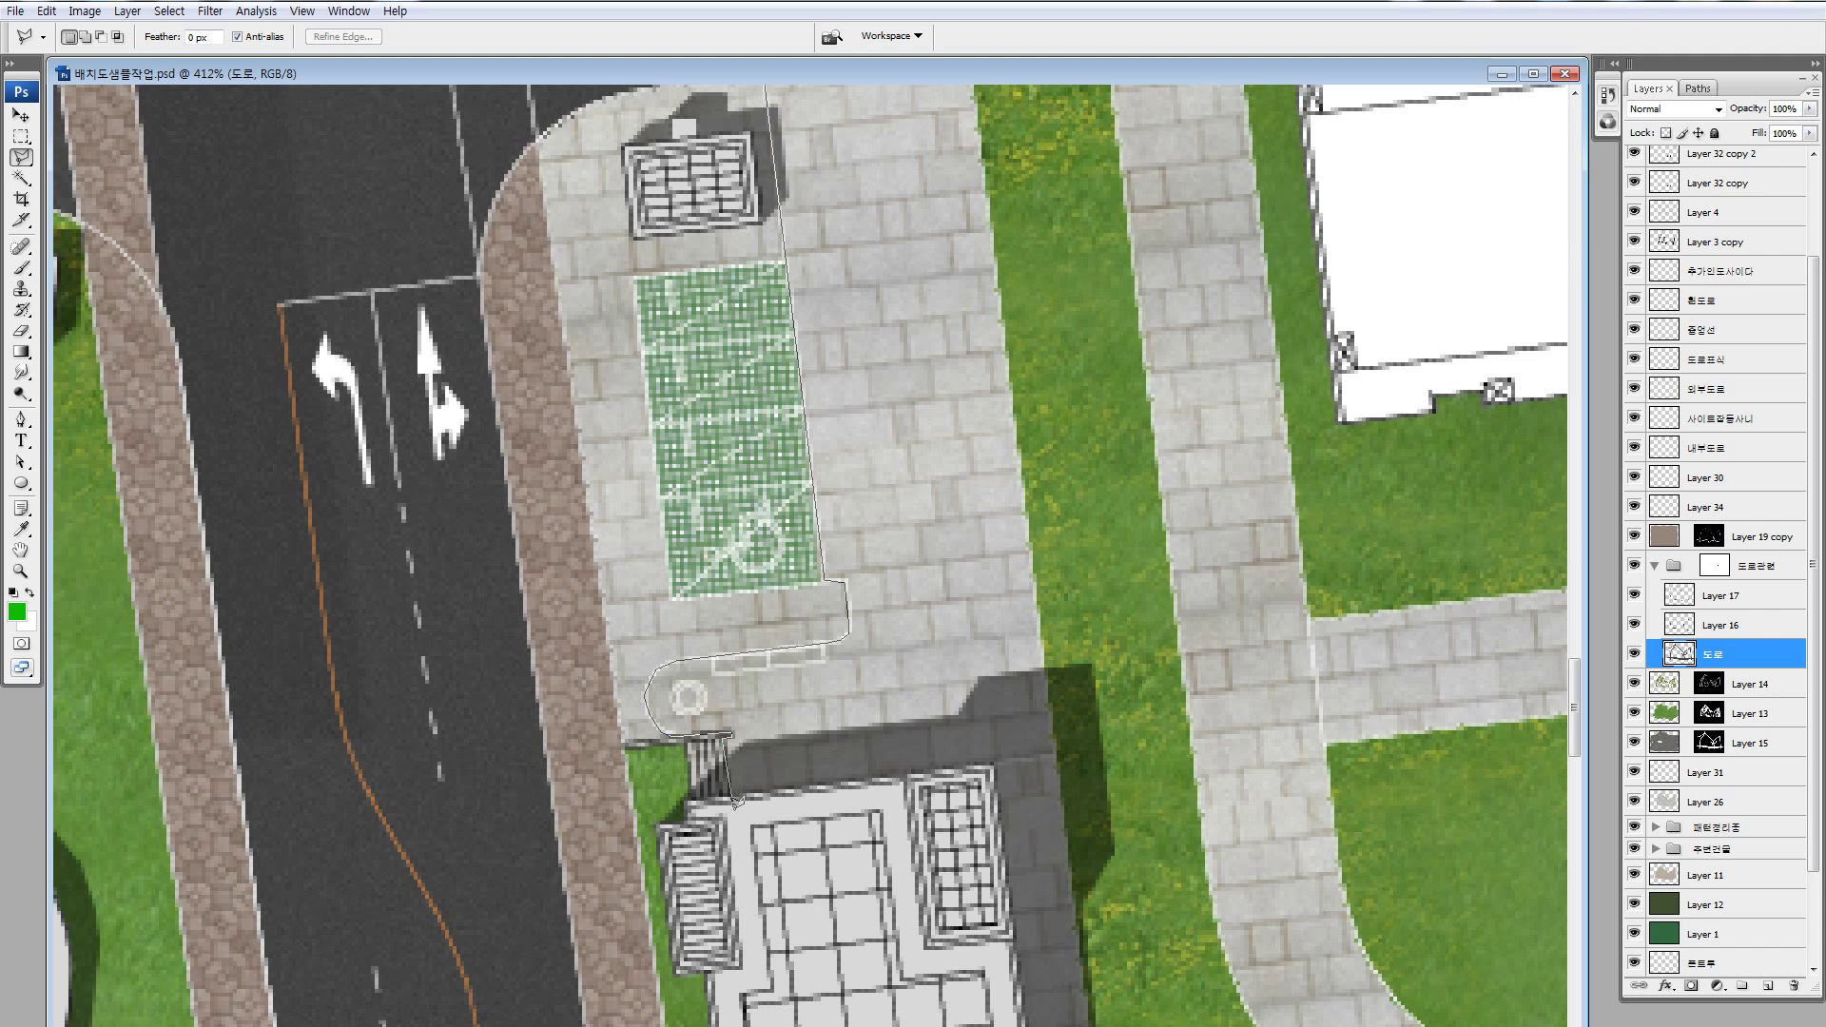
drag(736, 802, 584, 678)
drag(924, 1008, 724, 673)
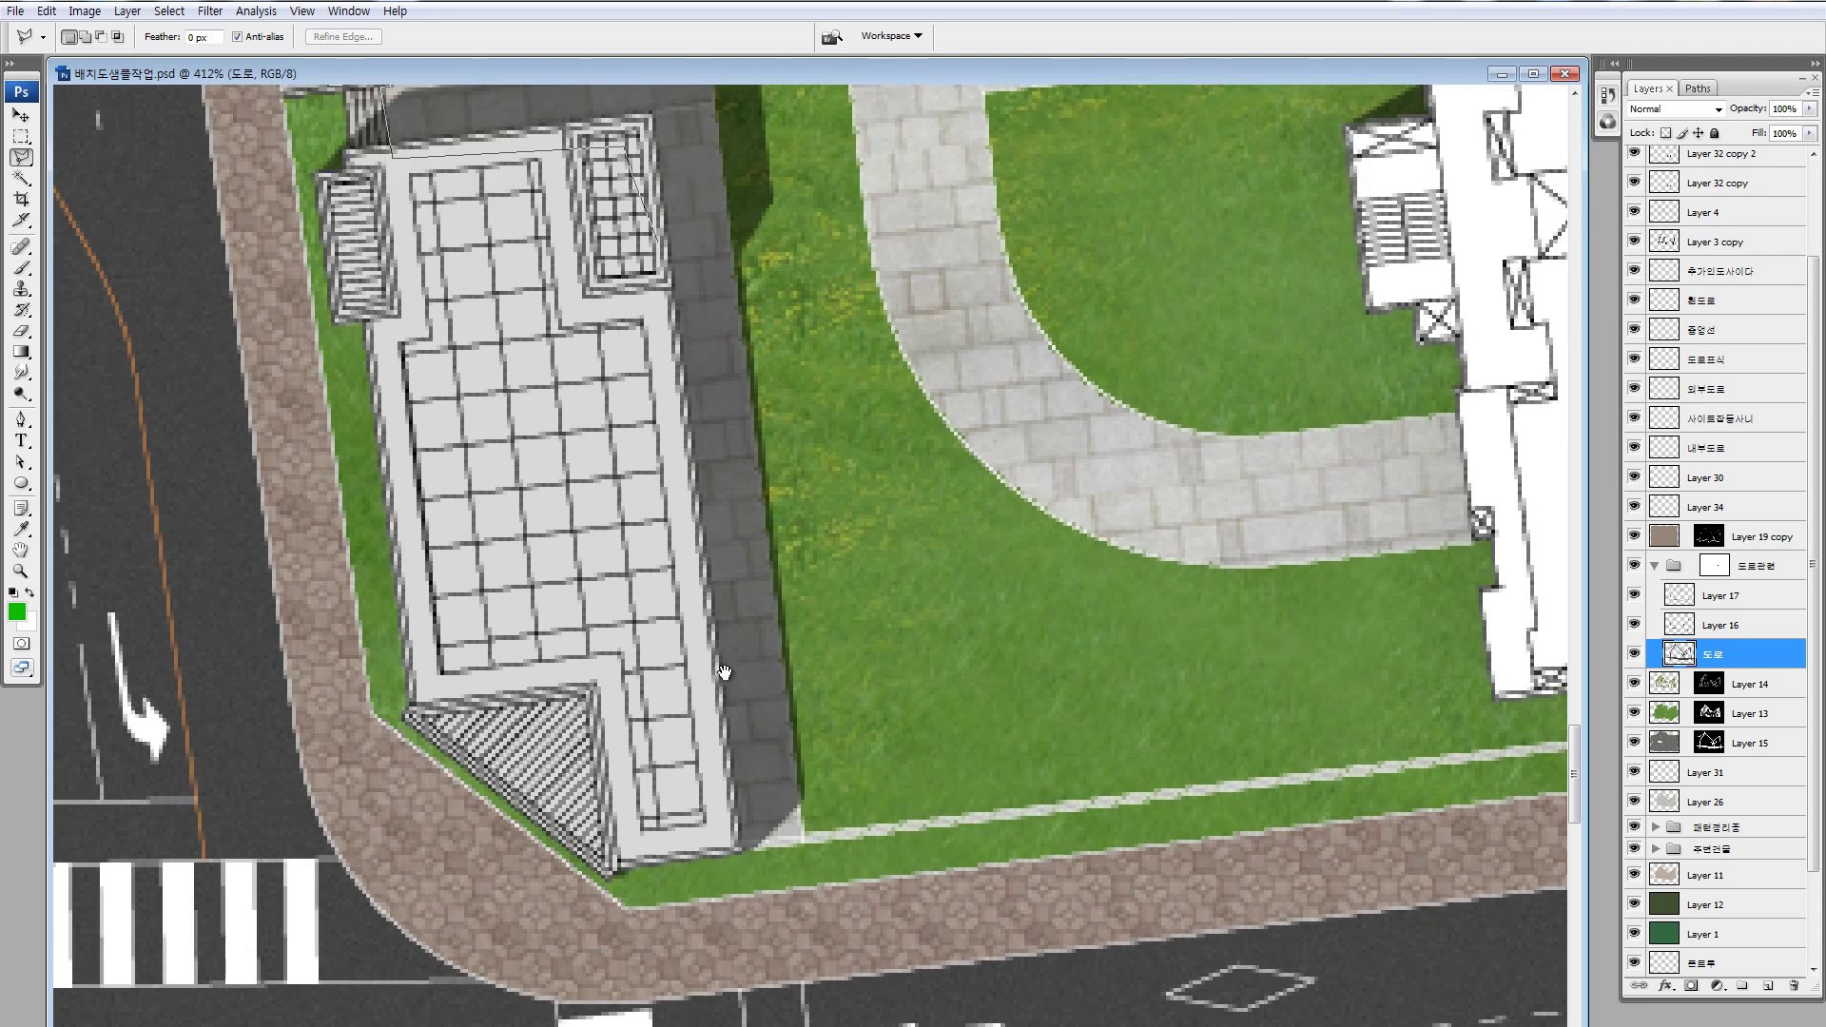
drag(725, 820, 686, 658)
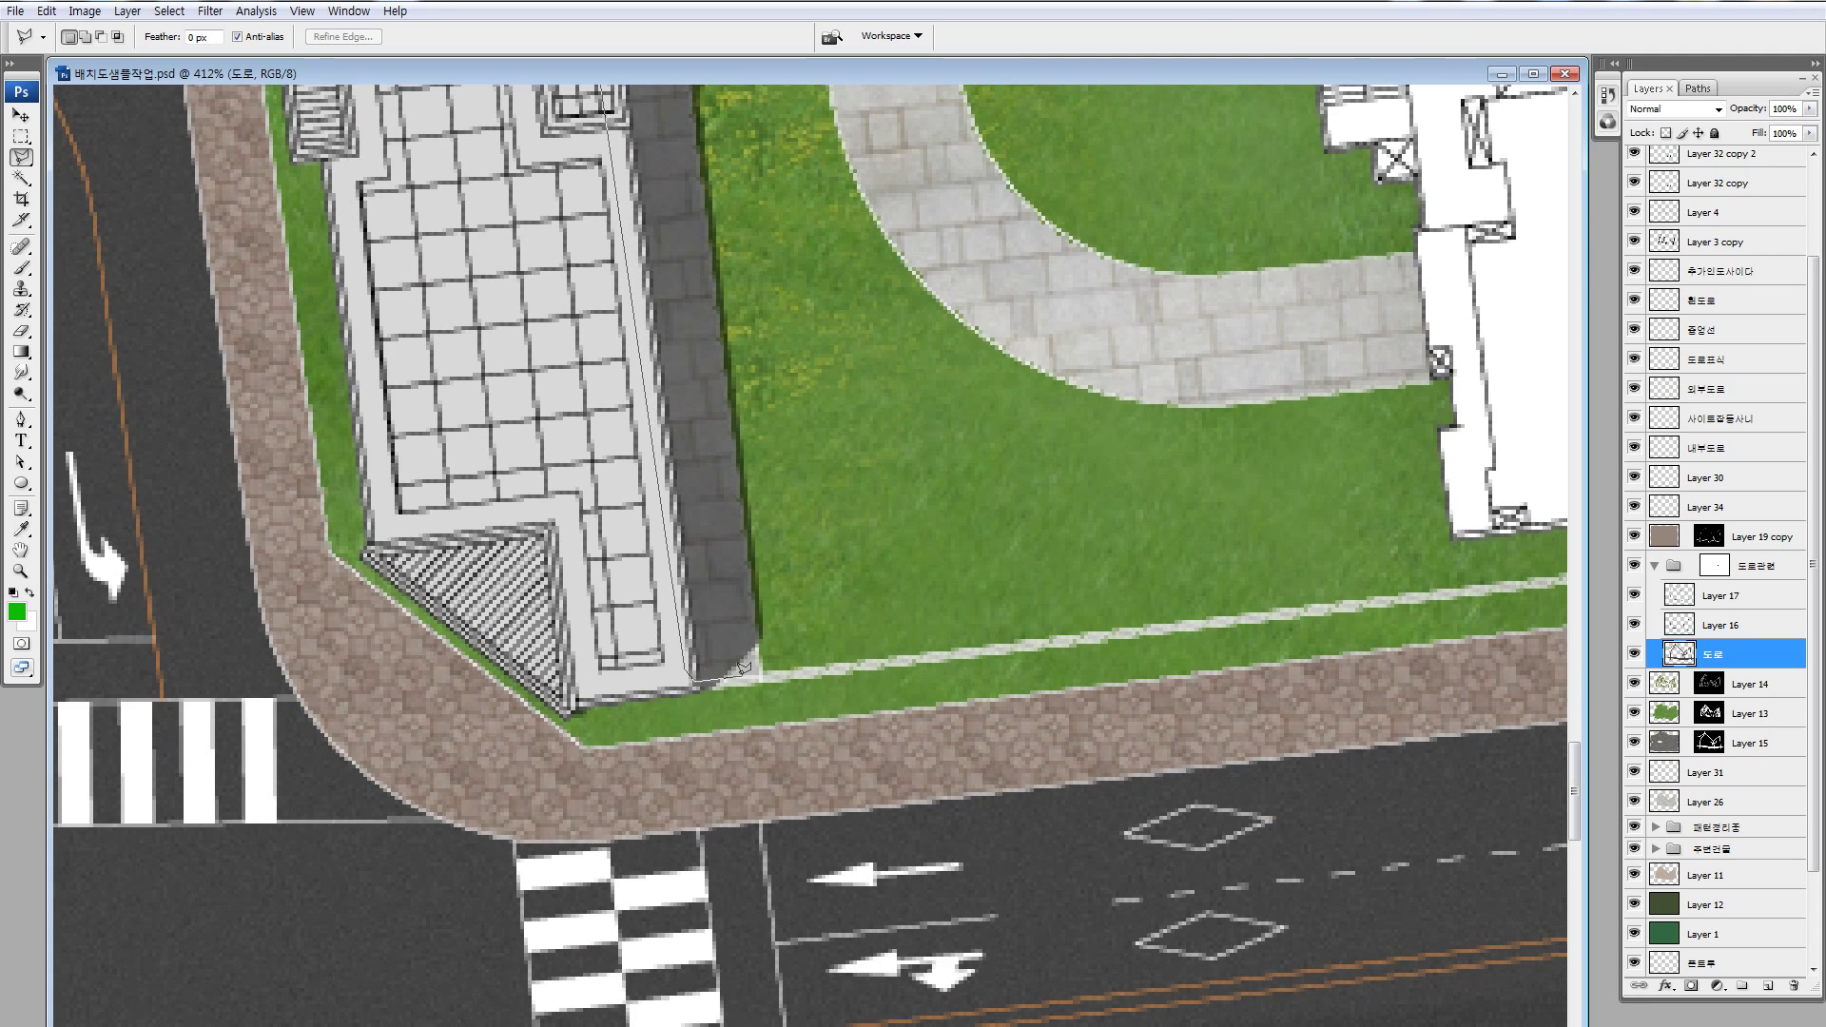
scroll(755, 441, up, 5)
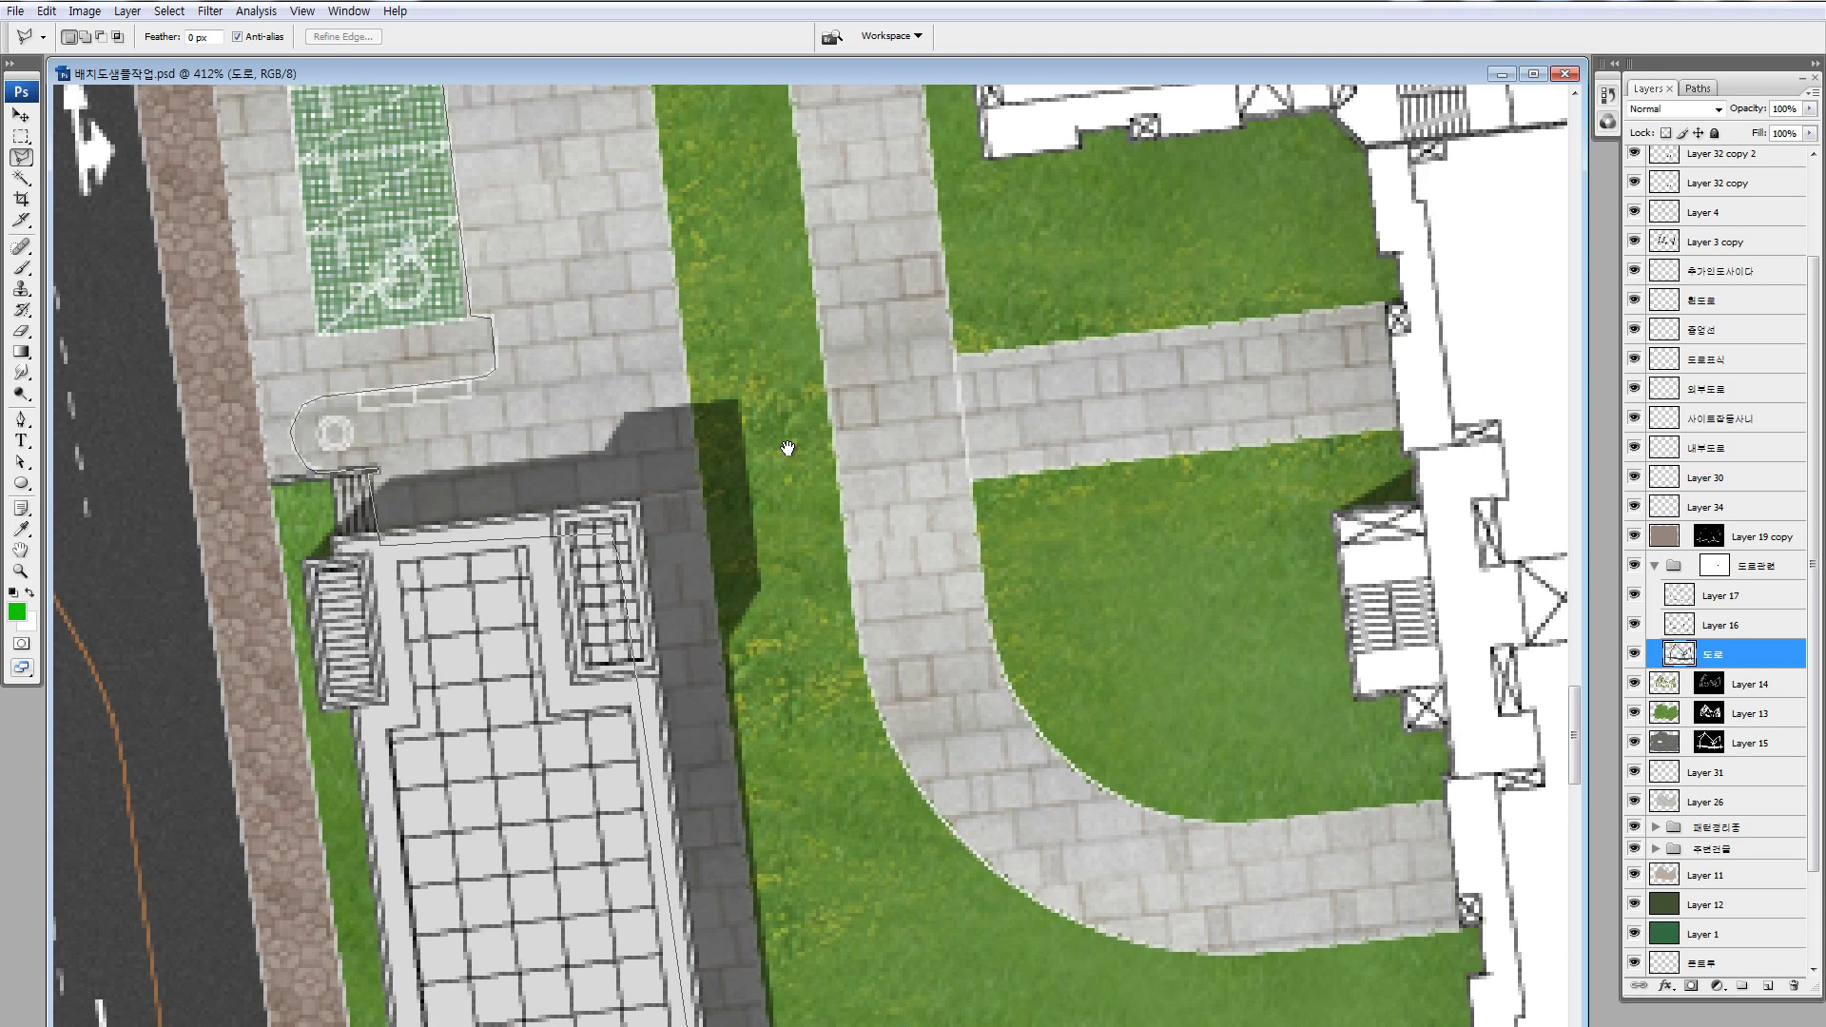
scroll(756, 442, up, 5)
scroll(570, 513, up, 5)
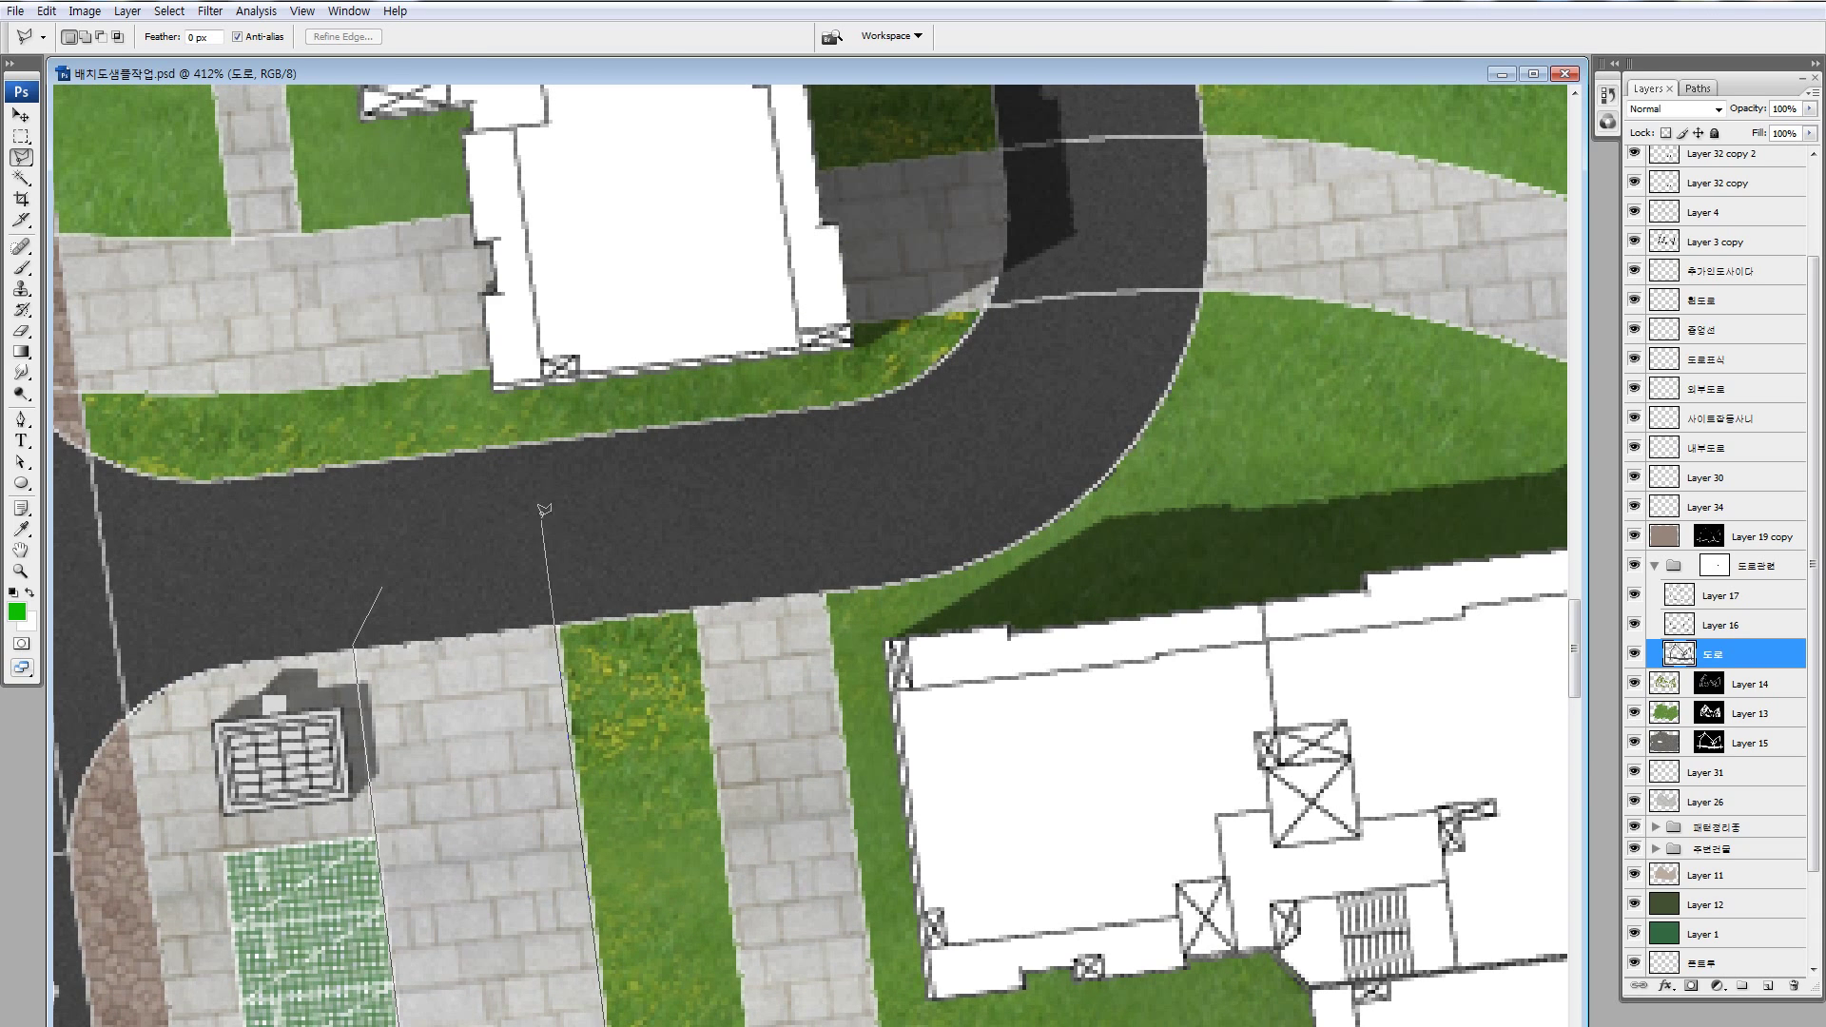
- Close the paving selection, add black-masked Layer 35, and reselect the 도로 layer
double_click(560, 594)
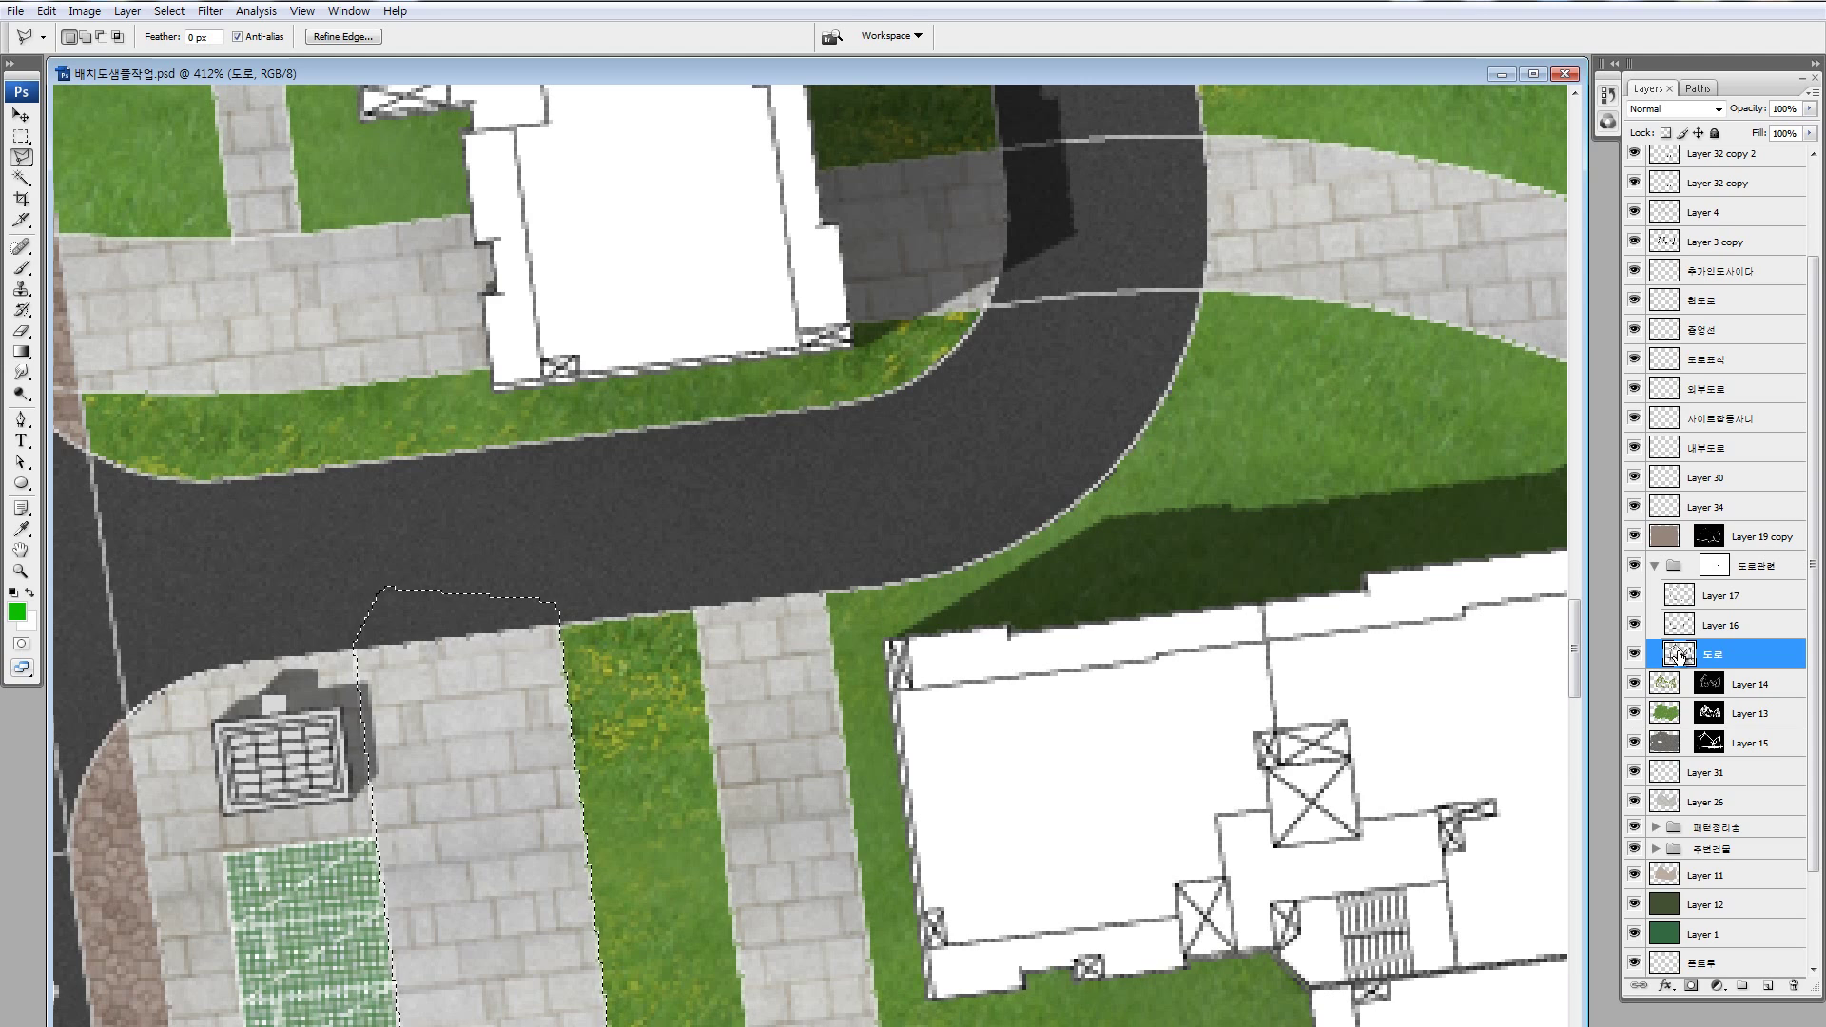
click(1768, 986)
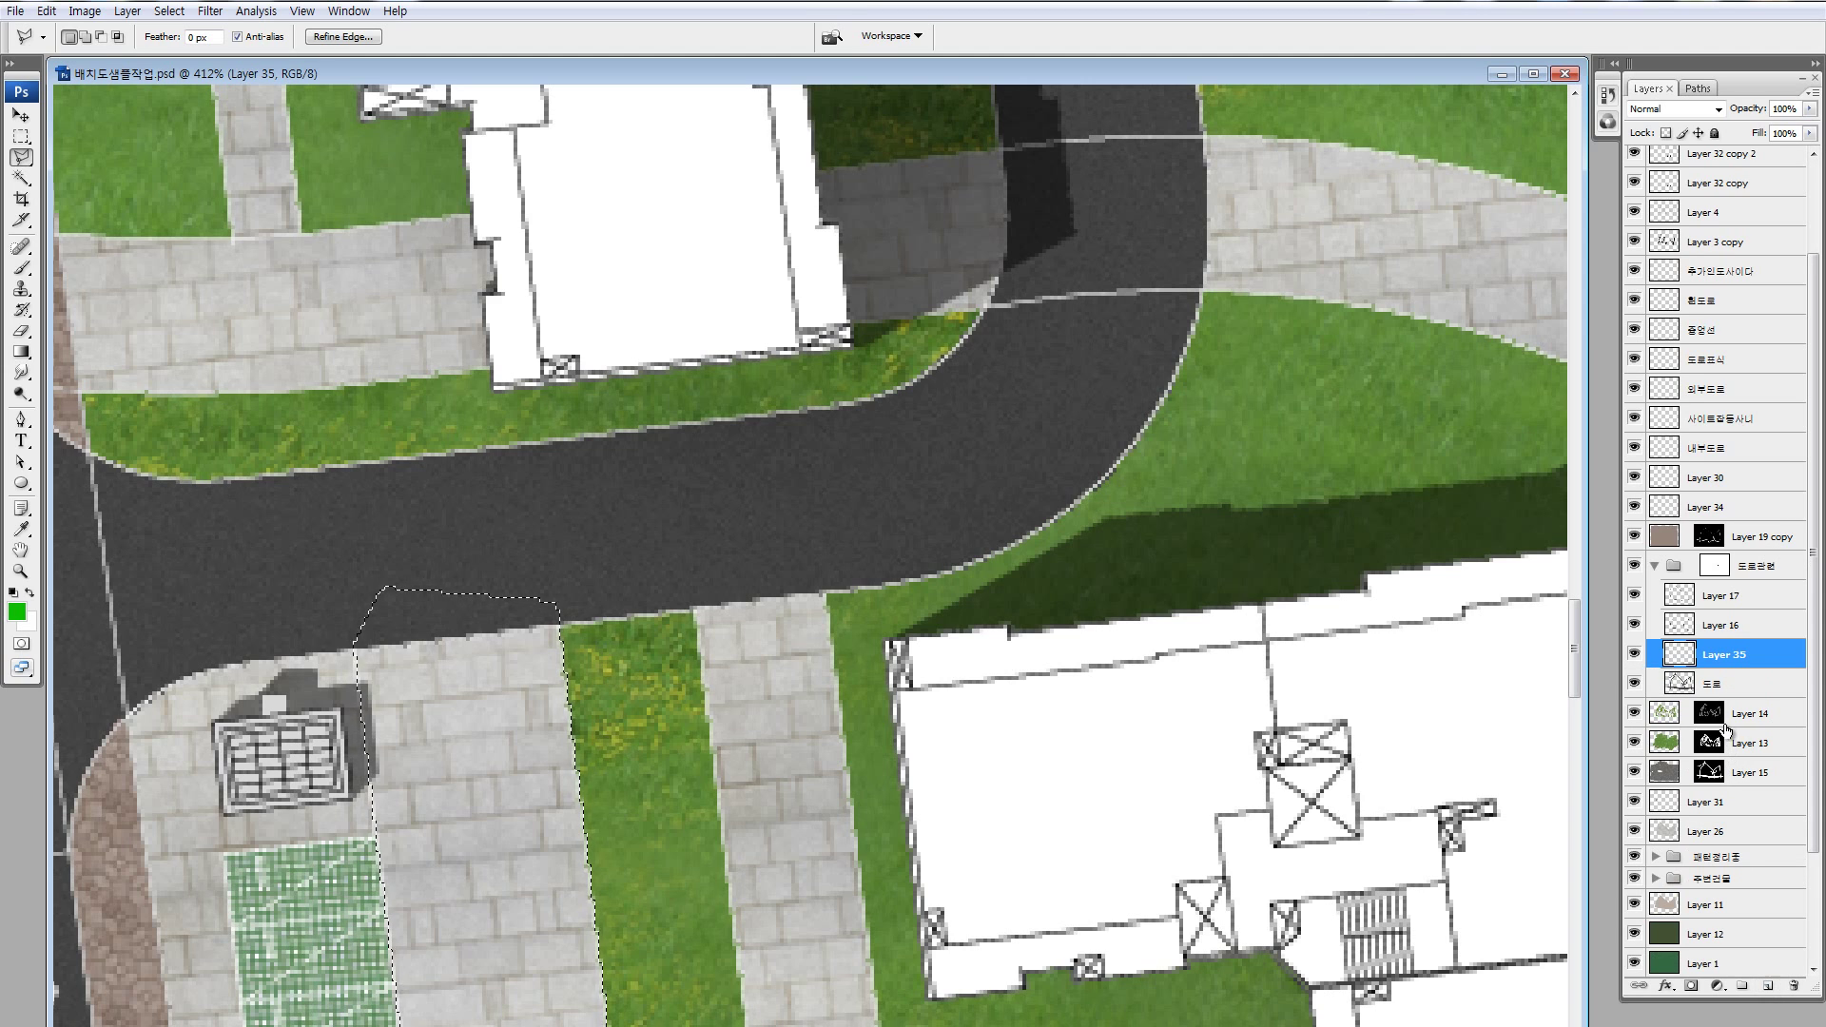
click(1693, 987)
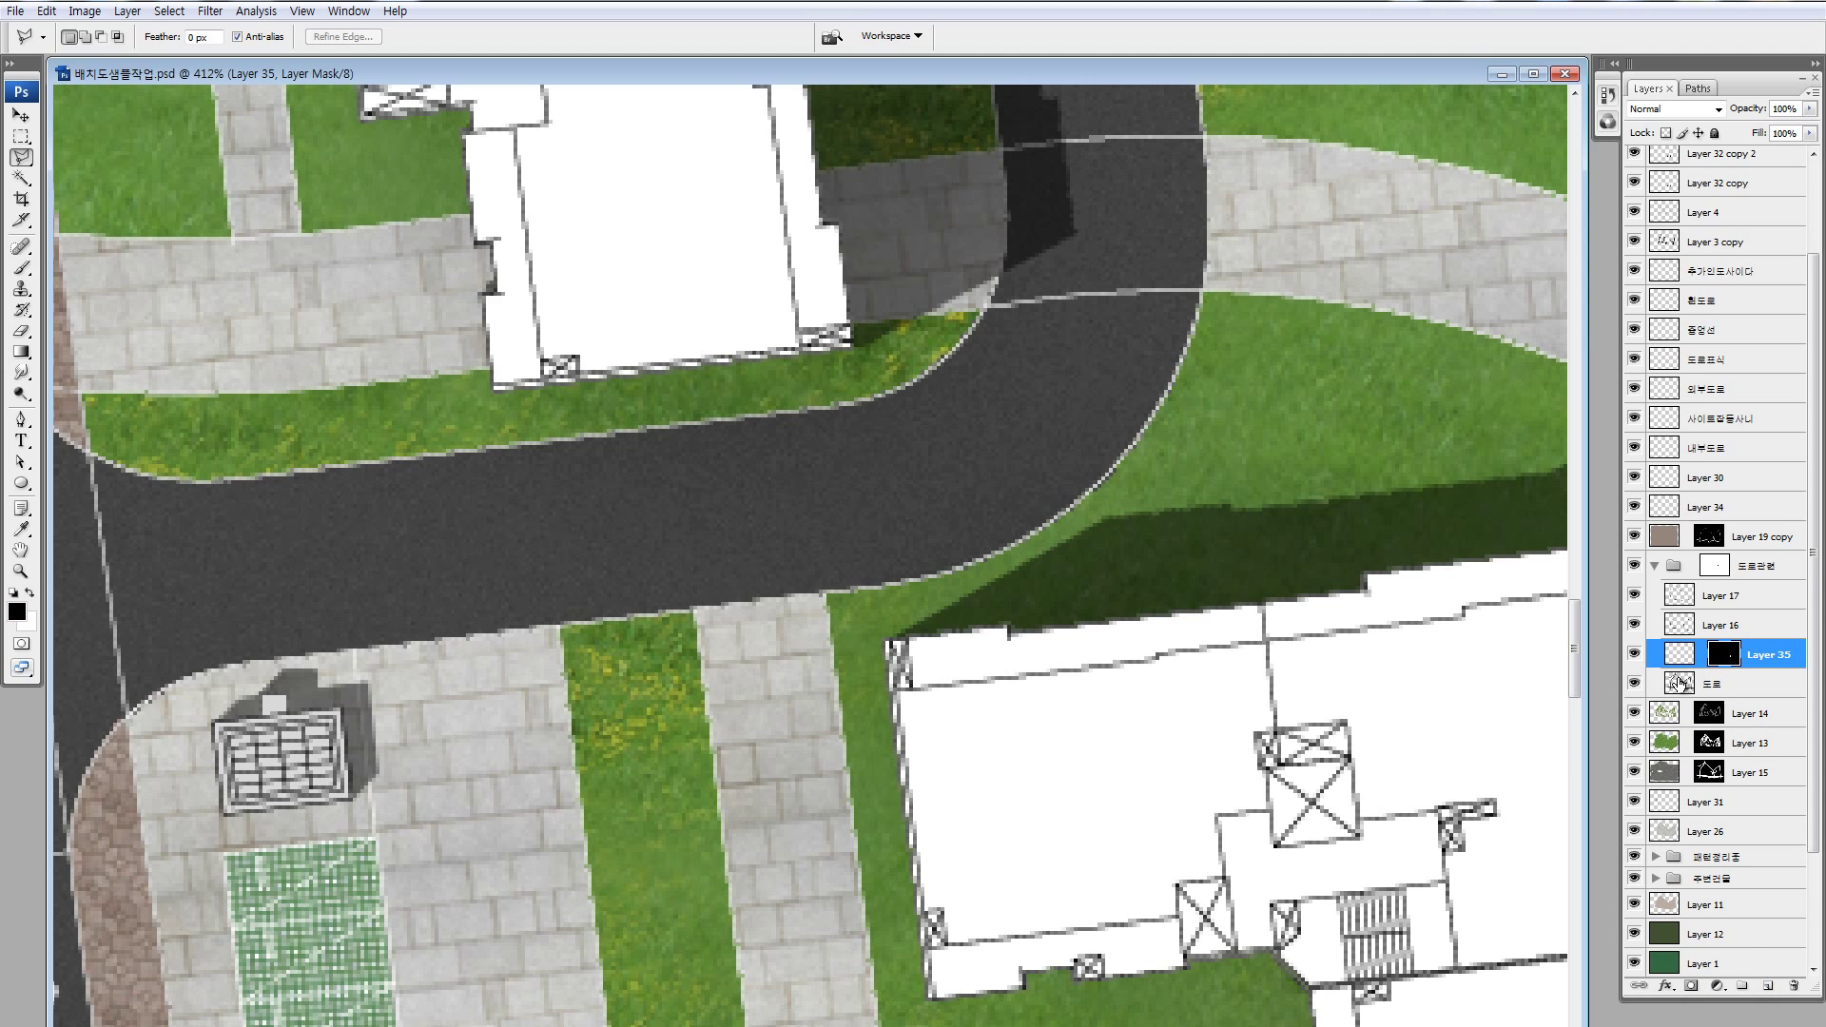
click(1679, 683)
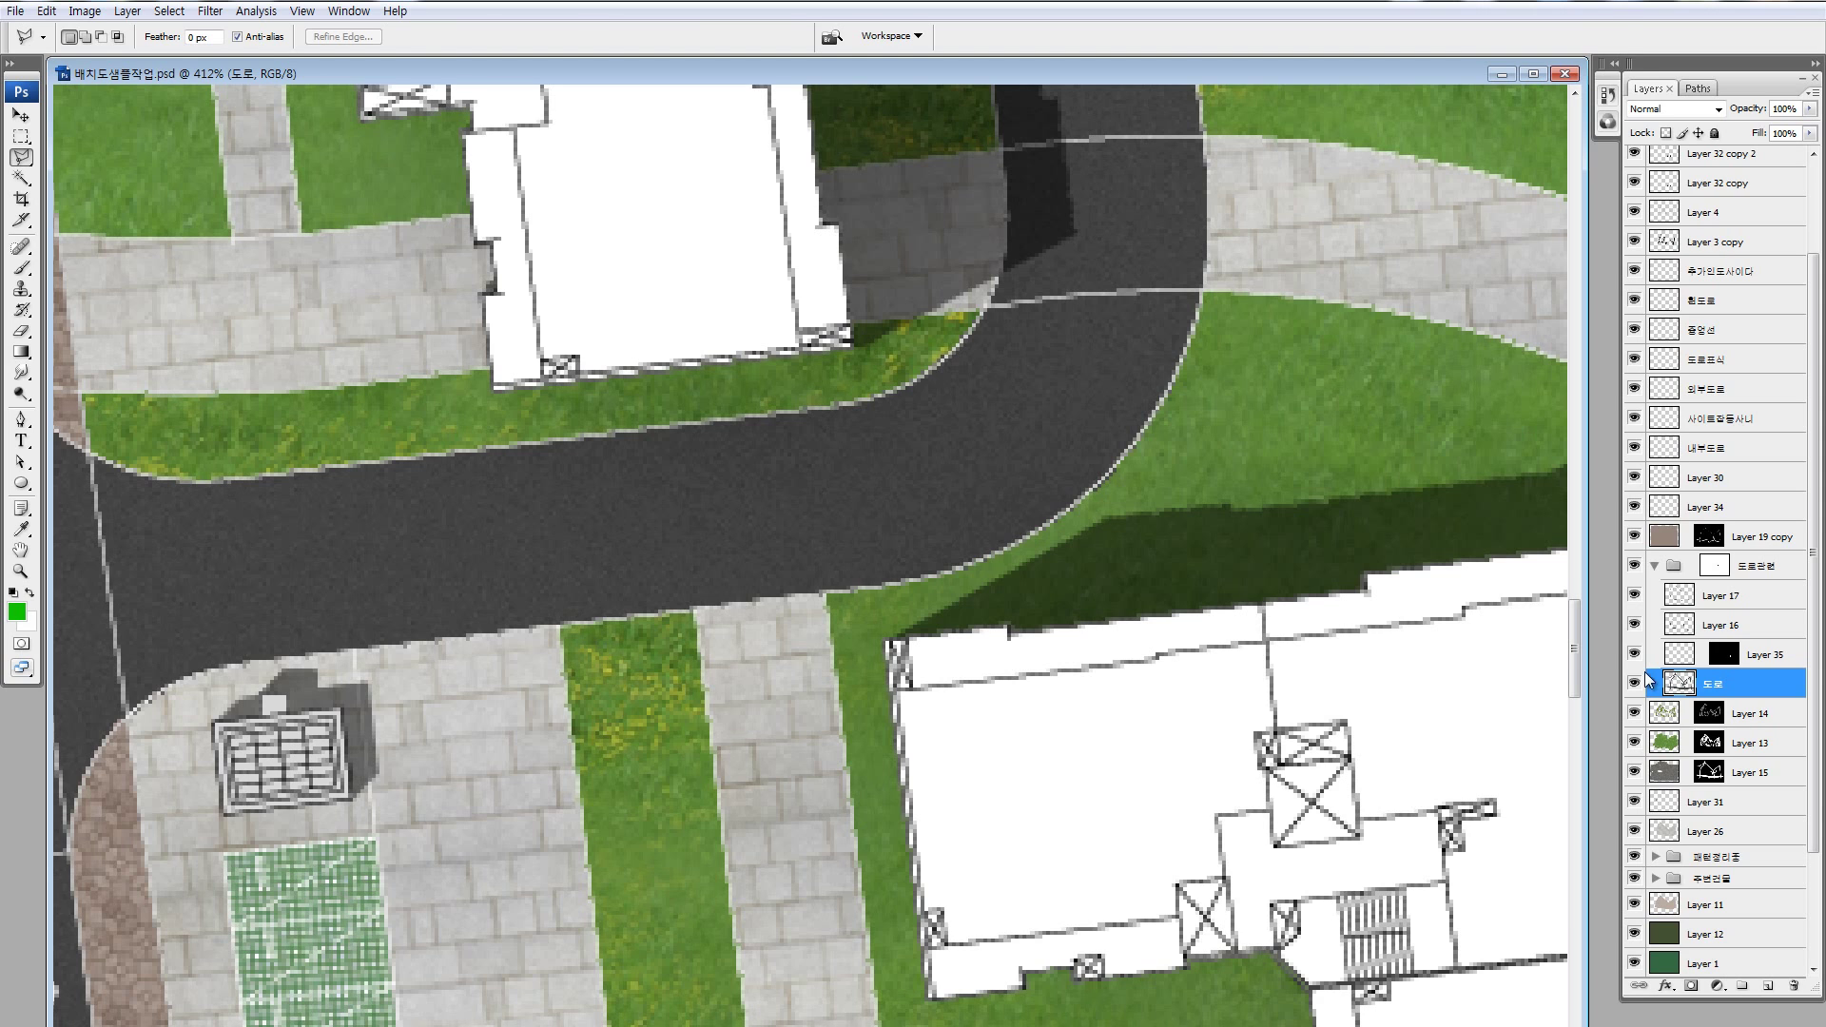
key(m)
scroll(486, 569, left, 3)
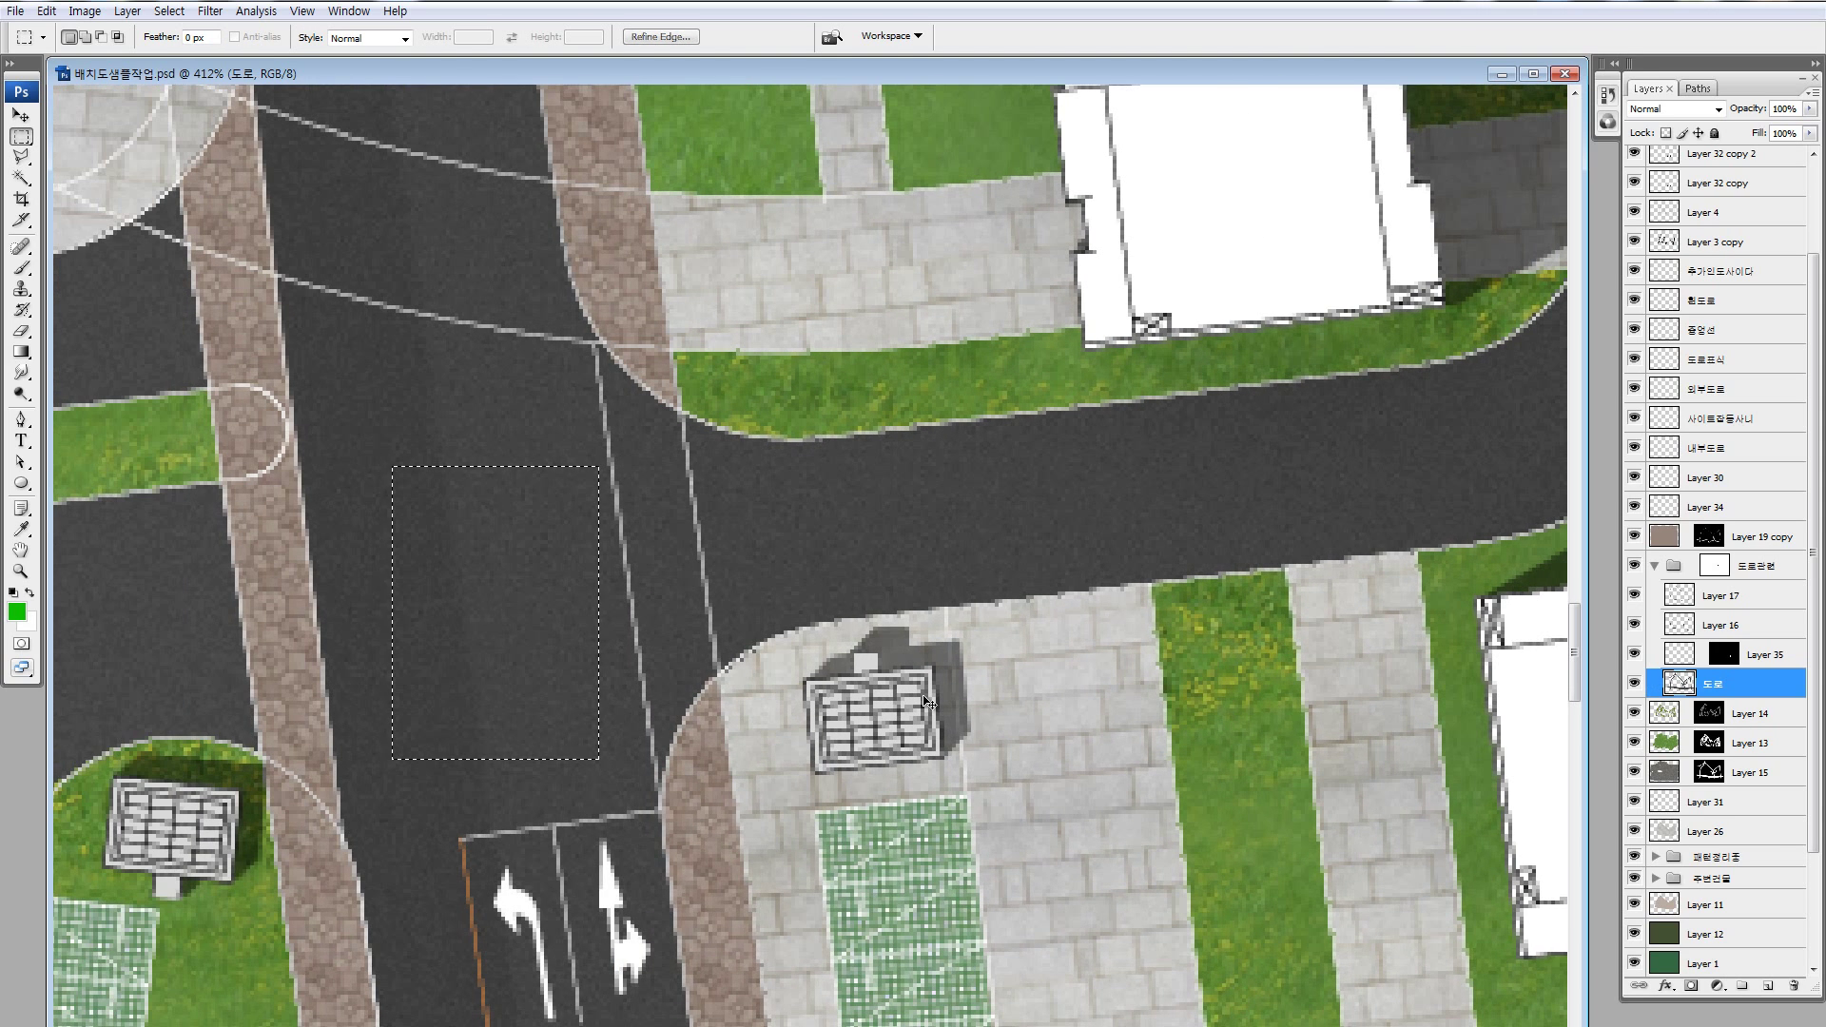
- Create black-masked Layer 36 and delete the unused Layer 35
key(ctrl+j)
key(ctrl+])
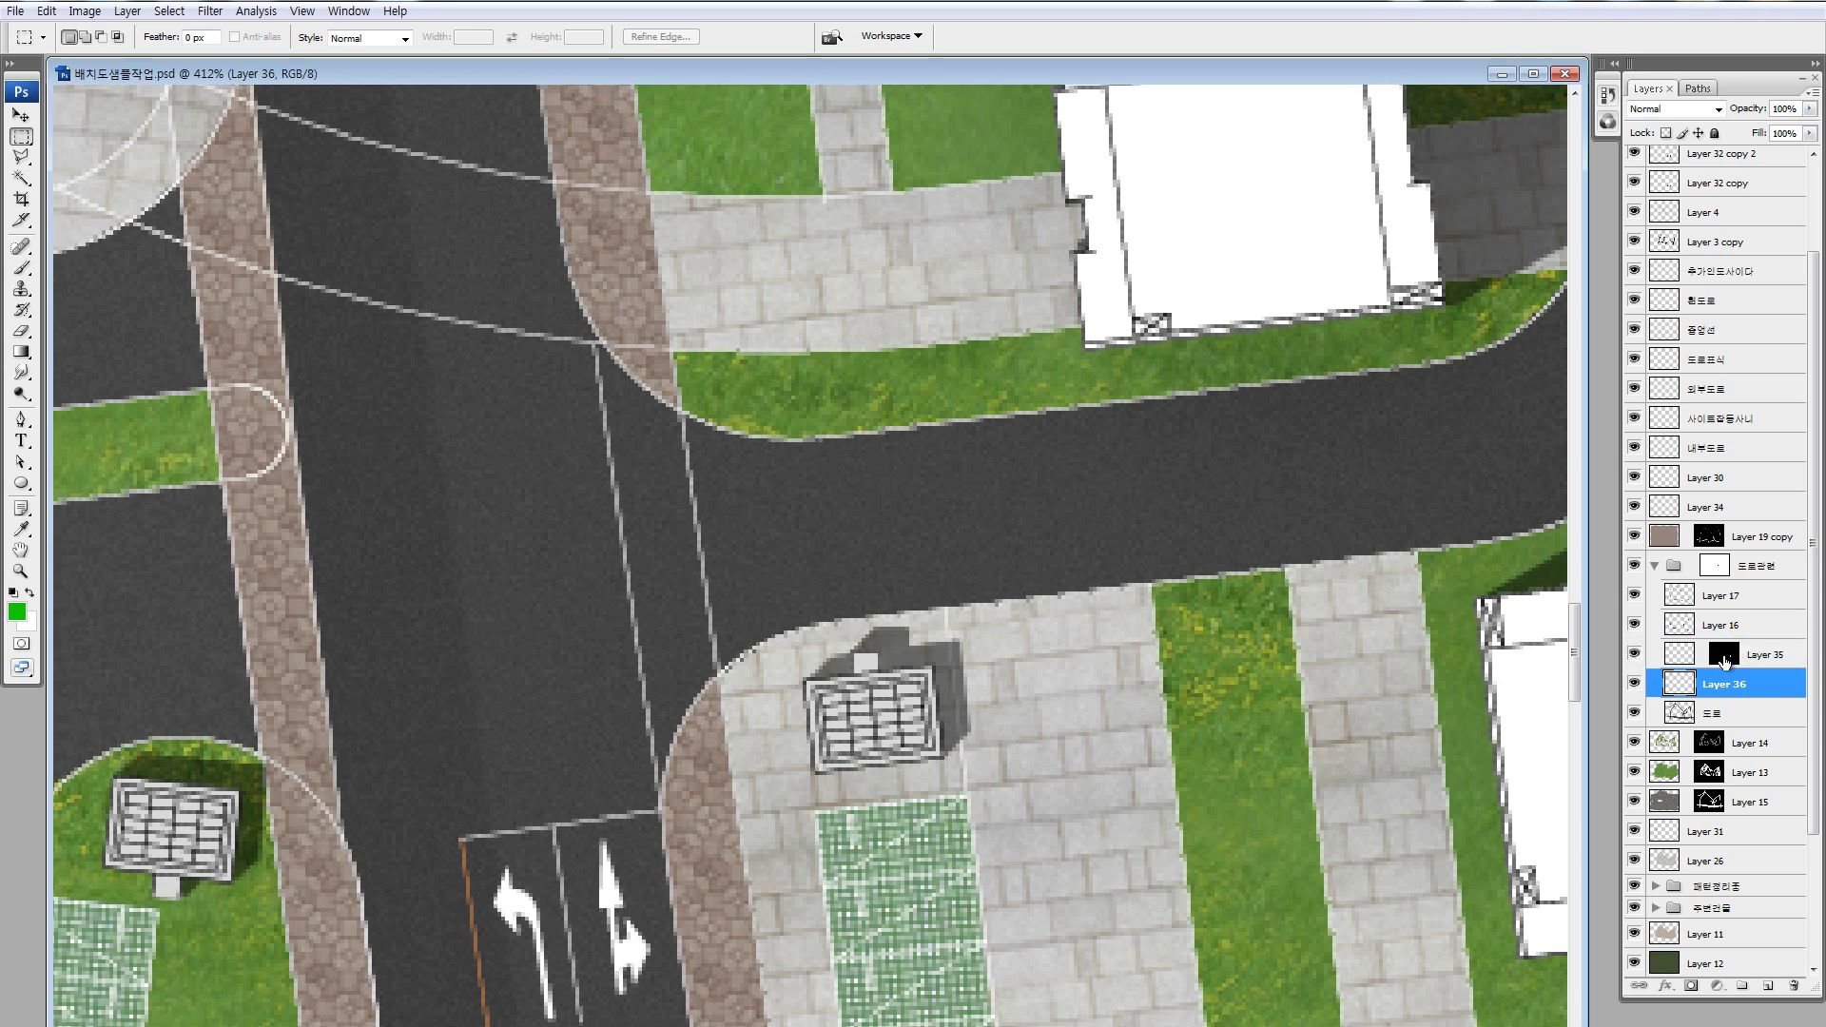
alt+click(1692, 987)
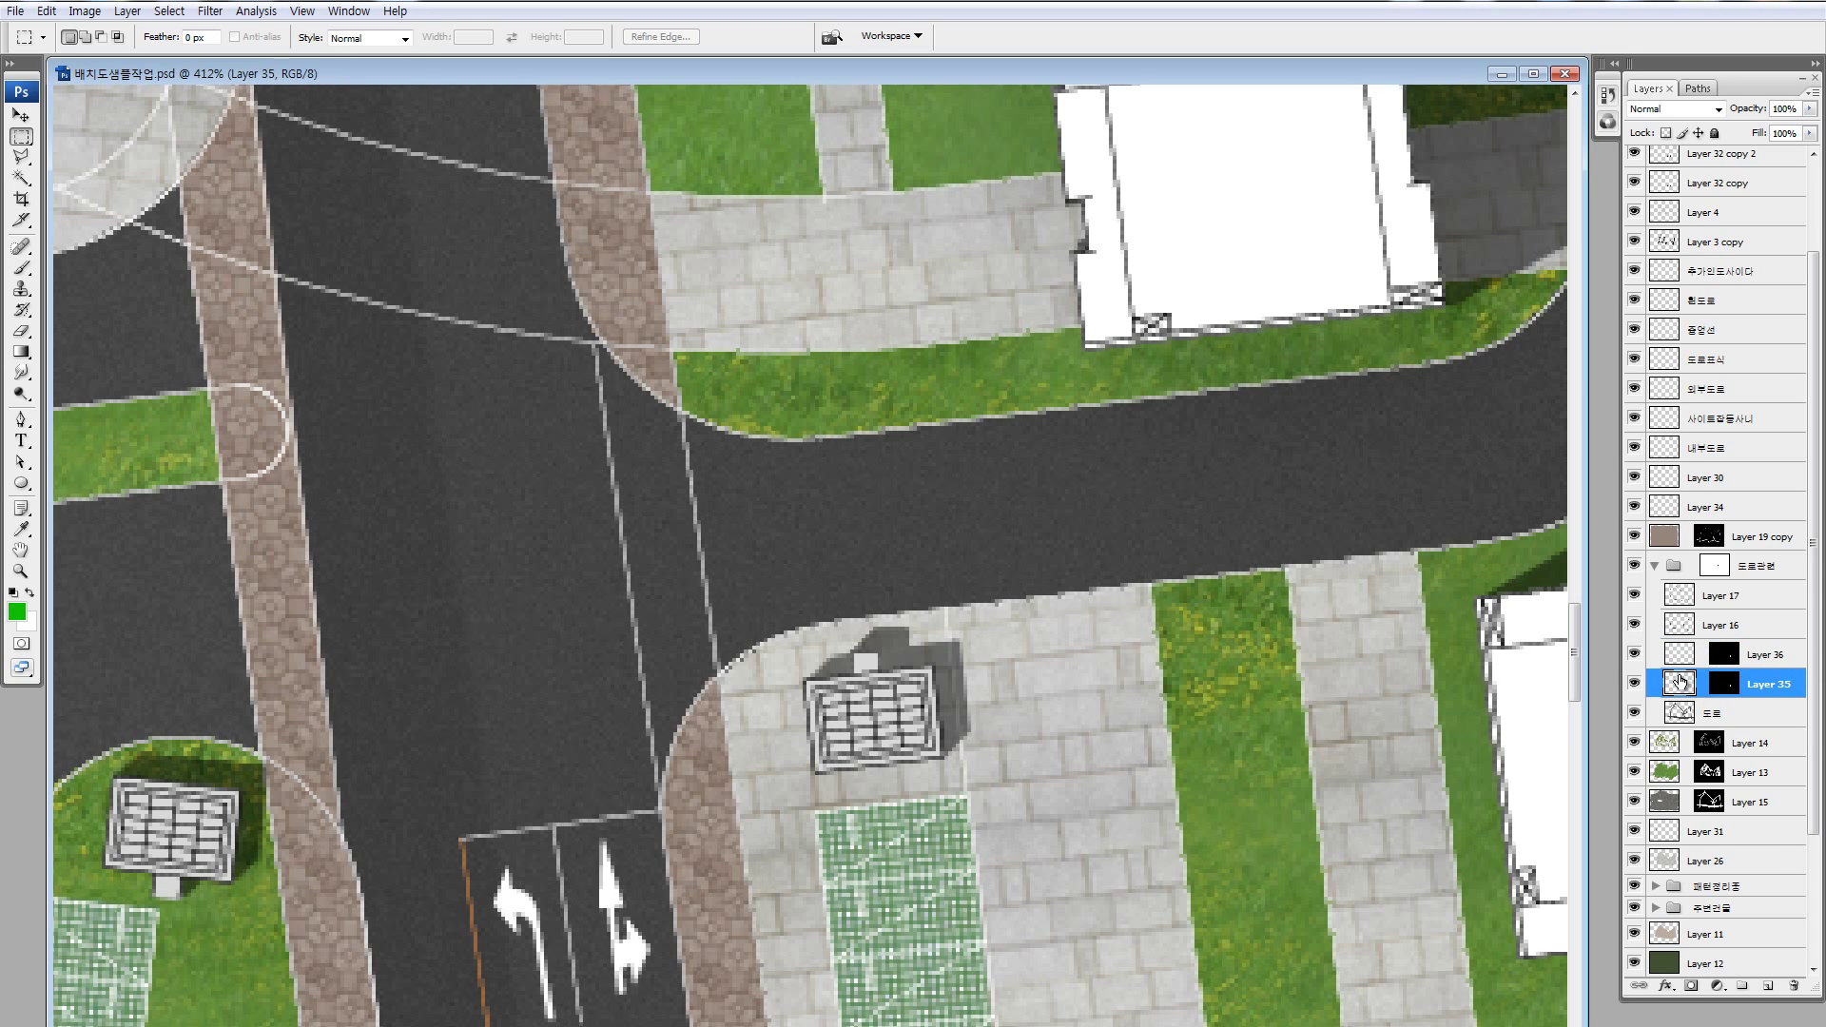
drag(1683, 683, 1794, 987)
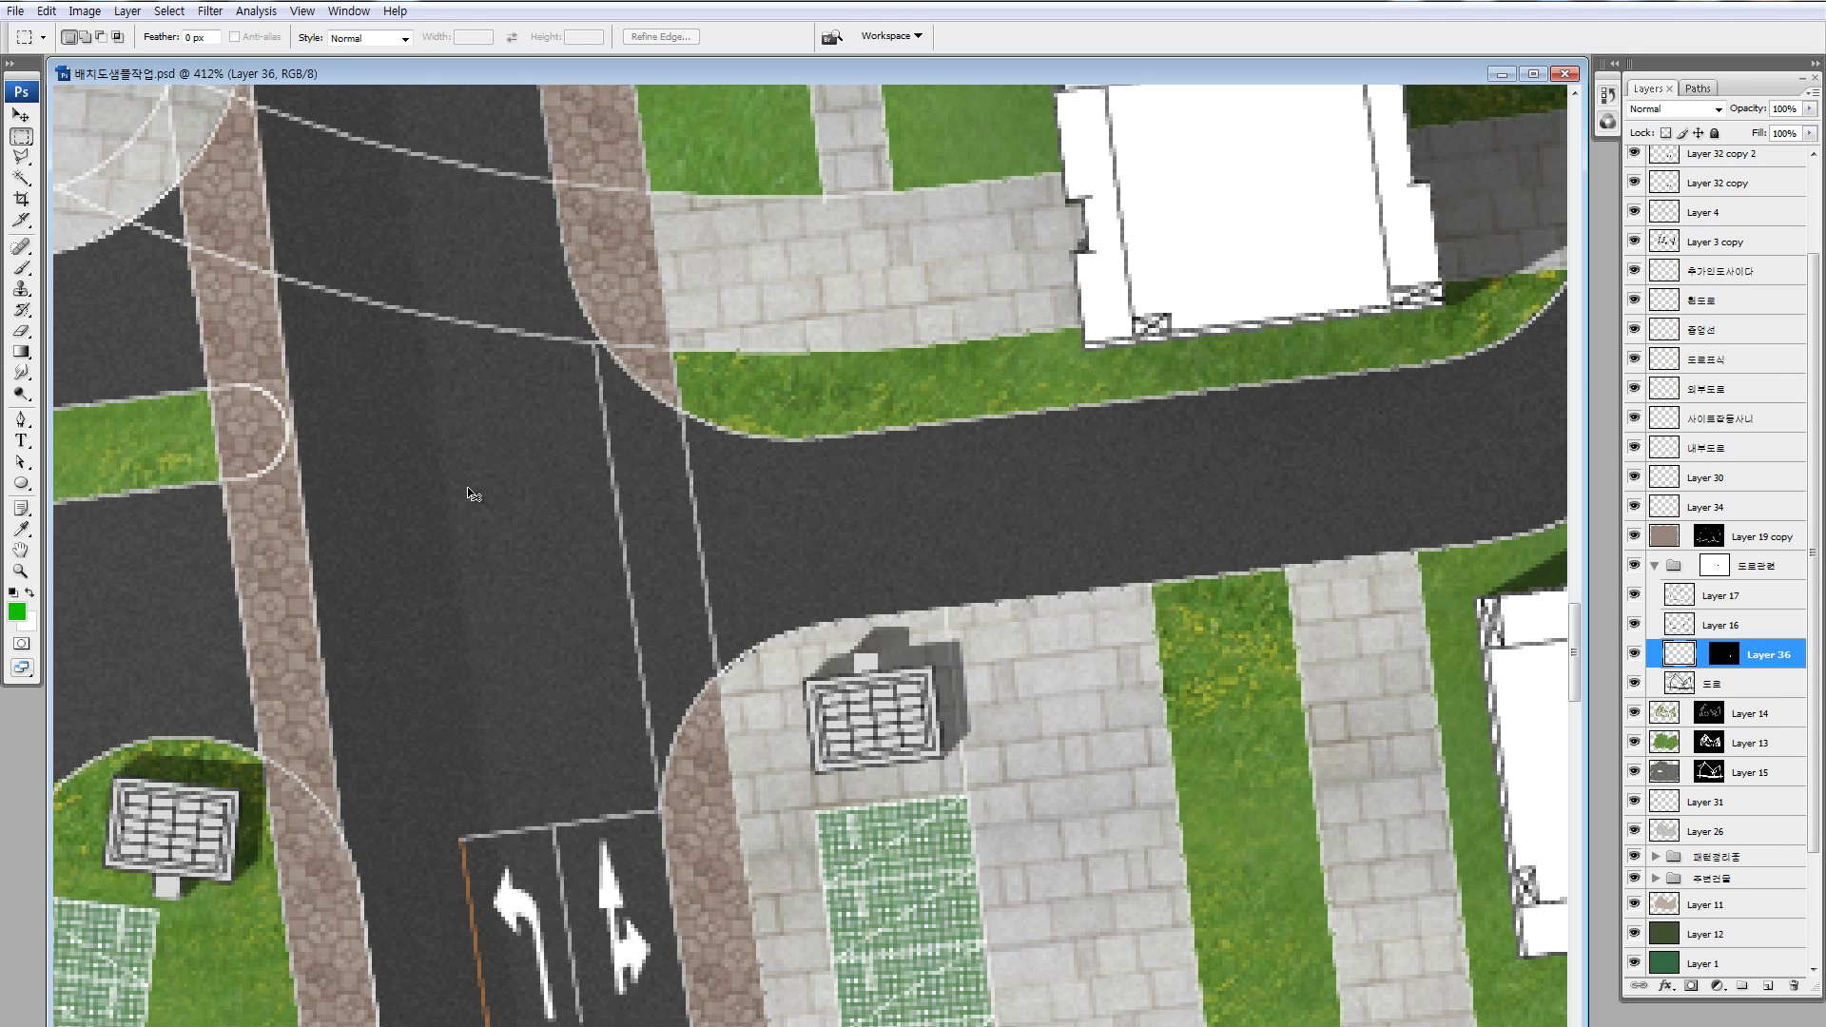
- Select a rectangle of asphalt to form the driveway beside the plaza
drag(979, 545, 1187, 838)
mouse_move(1122, 661)
mouse_down()
mouse_move(926, 414)
mouse_move(870, 759)
mouse_move(841, 631)
mouse_up()
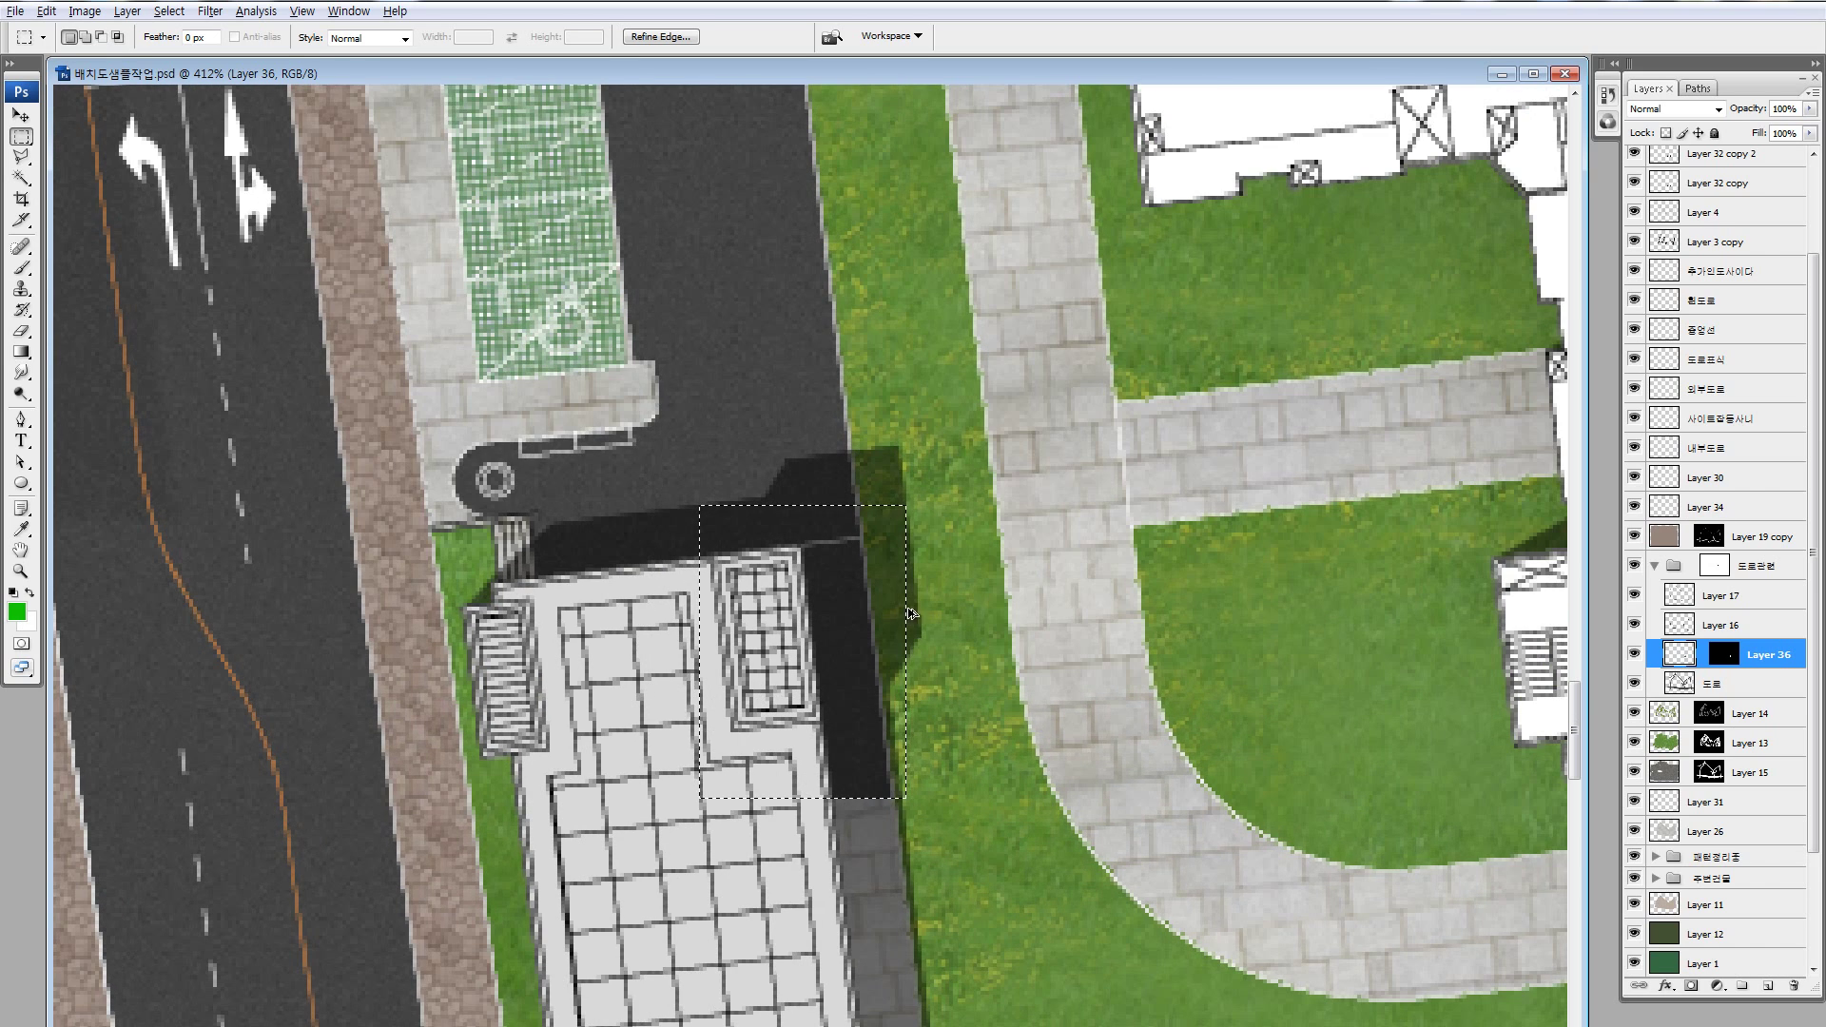
drag(910, 614, 799, 384)
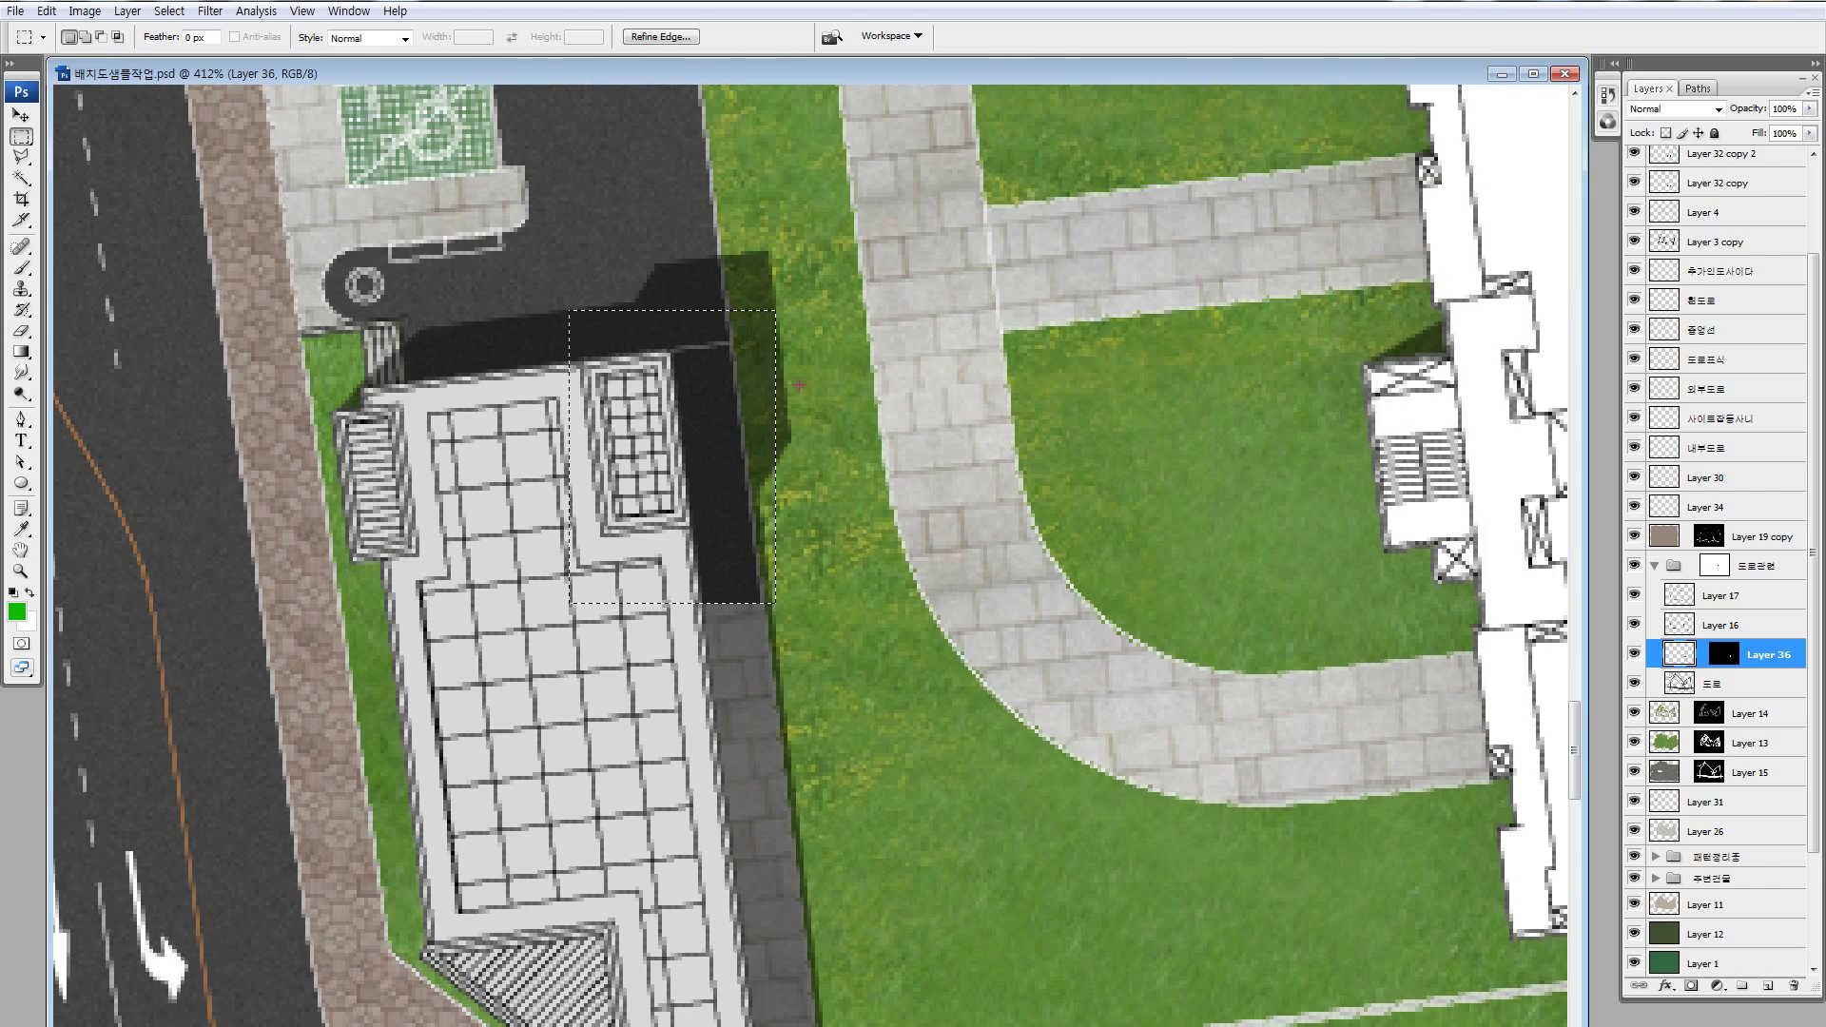
key(ctrl+d)
- Outline and erase the stray asphalt strip beside the grey-roofed building
key(l)
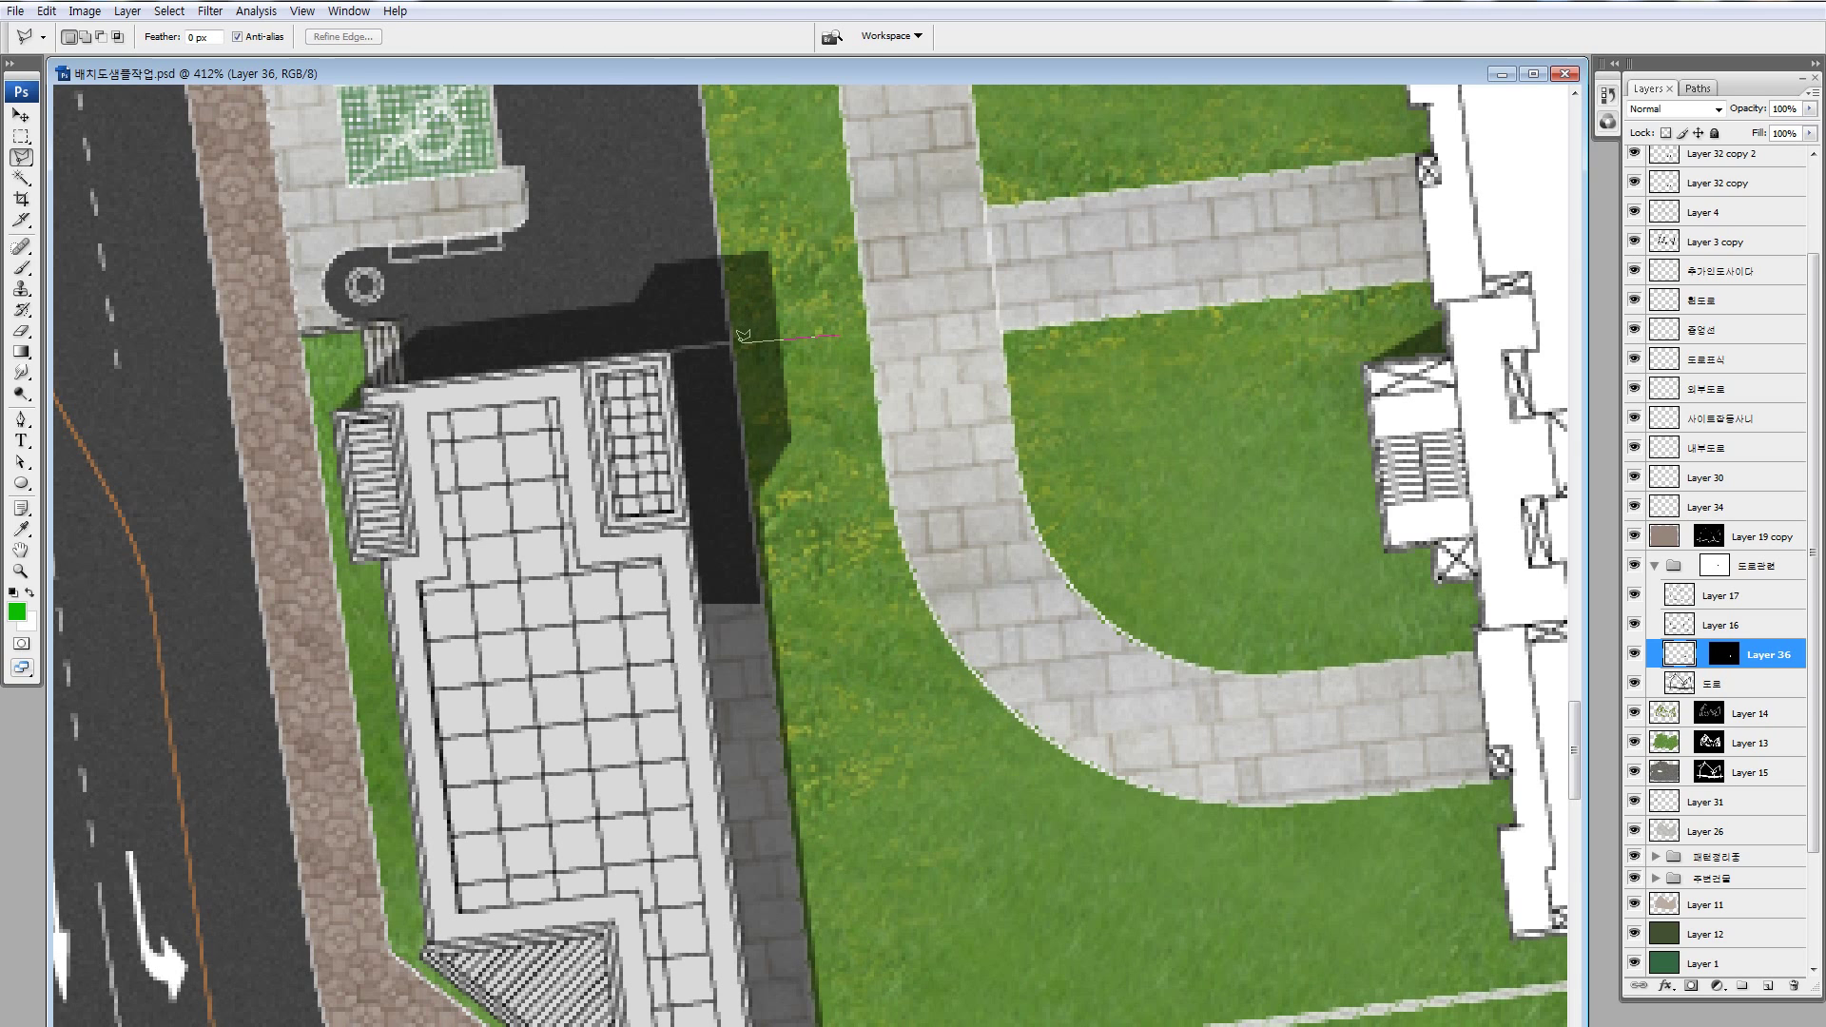
click(742, 339)
click(561, 356)
click(532, 713)
drag(790, 504, 849, 592)
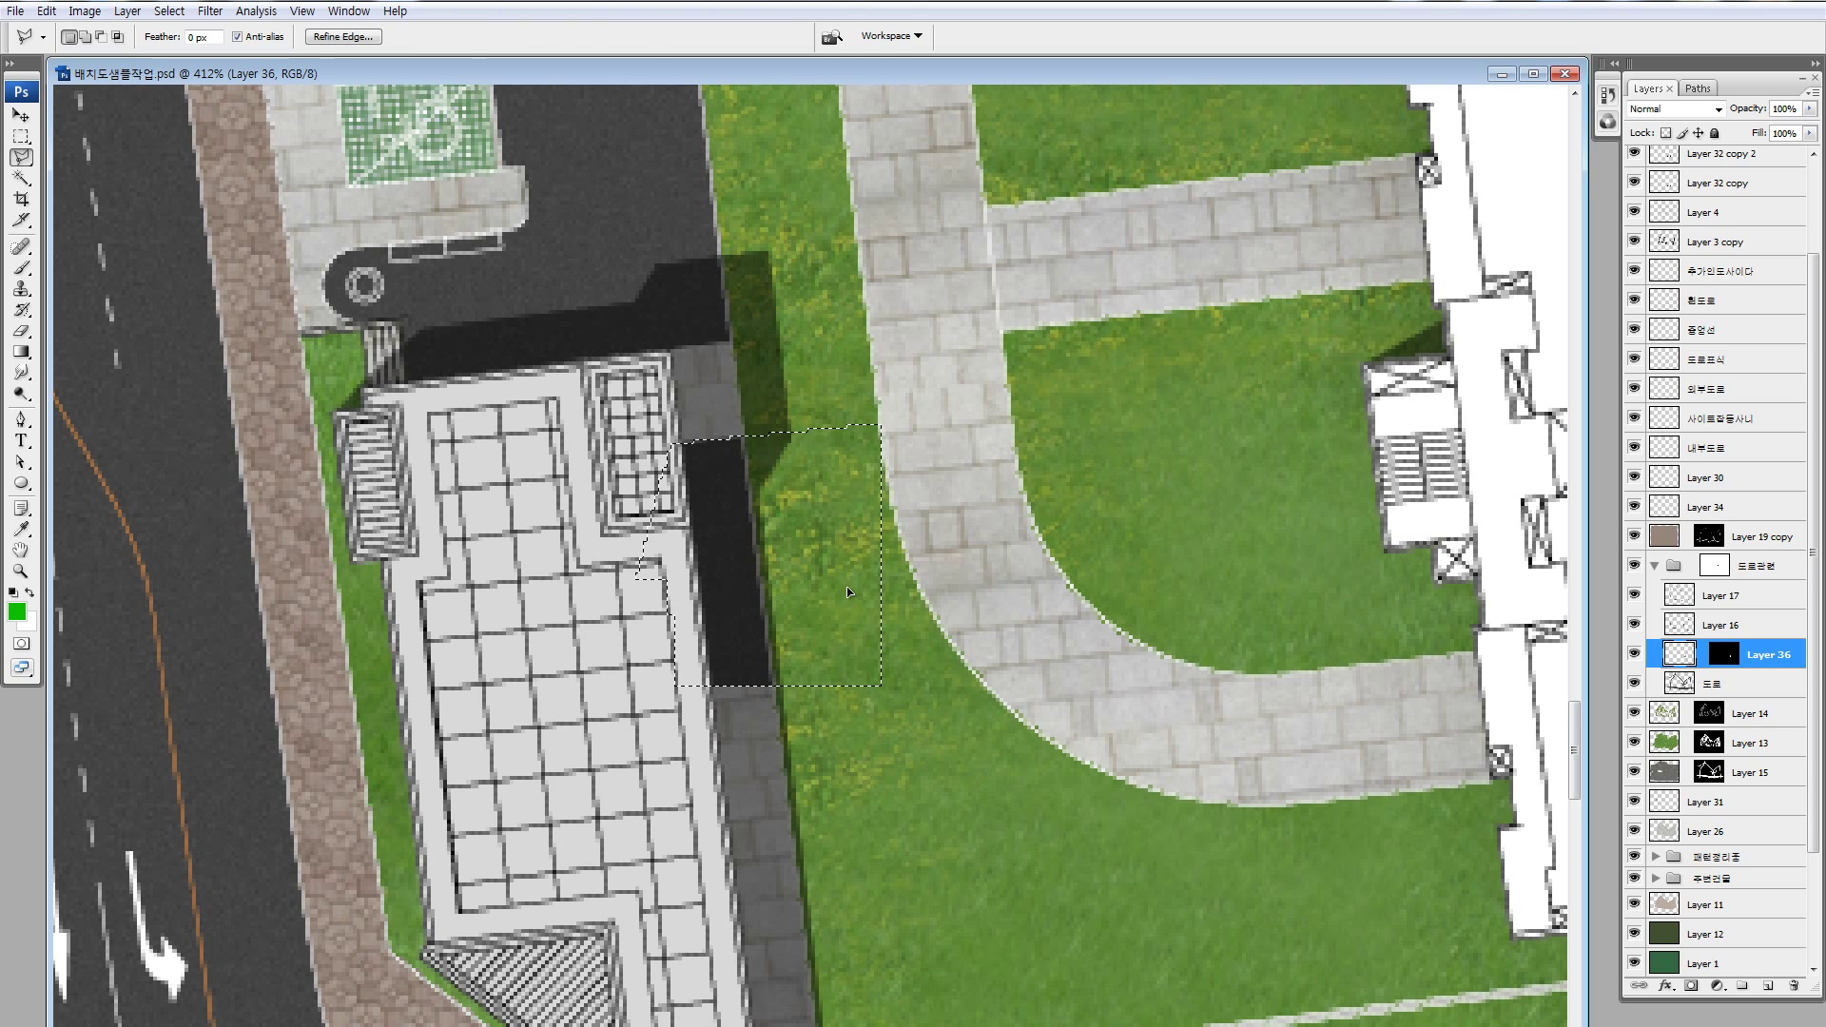
key(Delete)
key(ctrl+d)
- Merge Layer 36 with the 도로 road layer
shift+click(1676, 684)
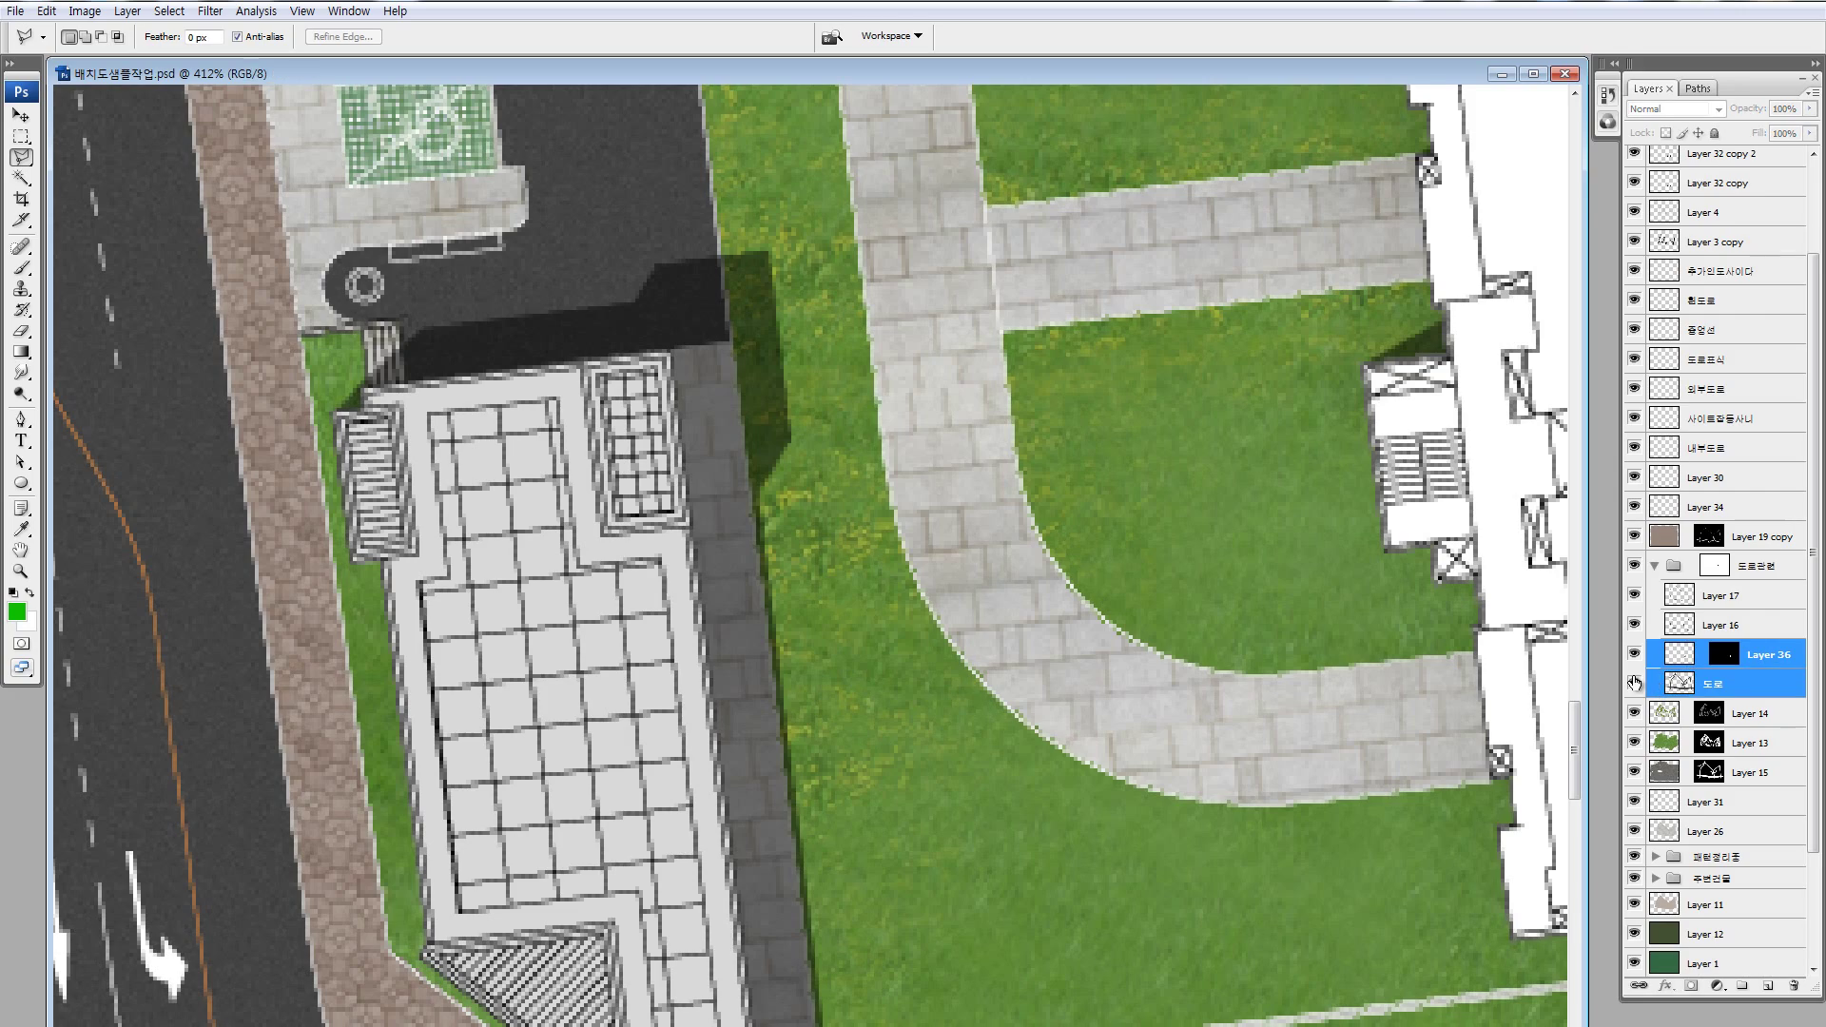
key(ctrl+e)
scroll(913, 623, down, 4)
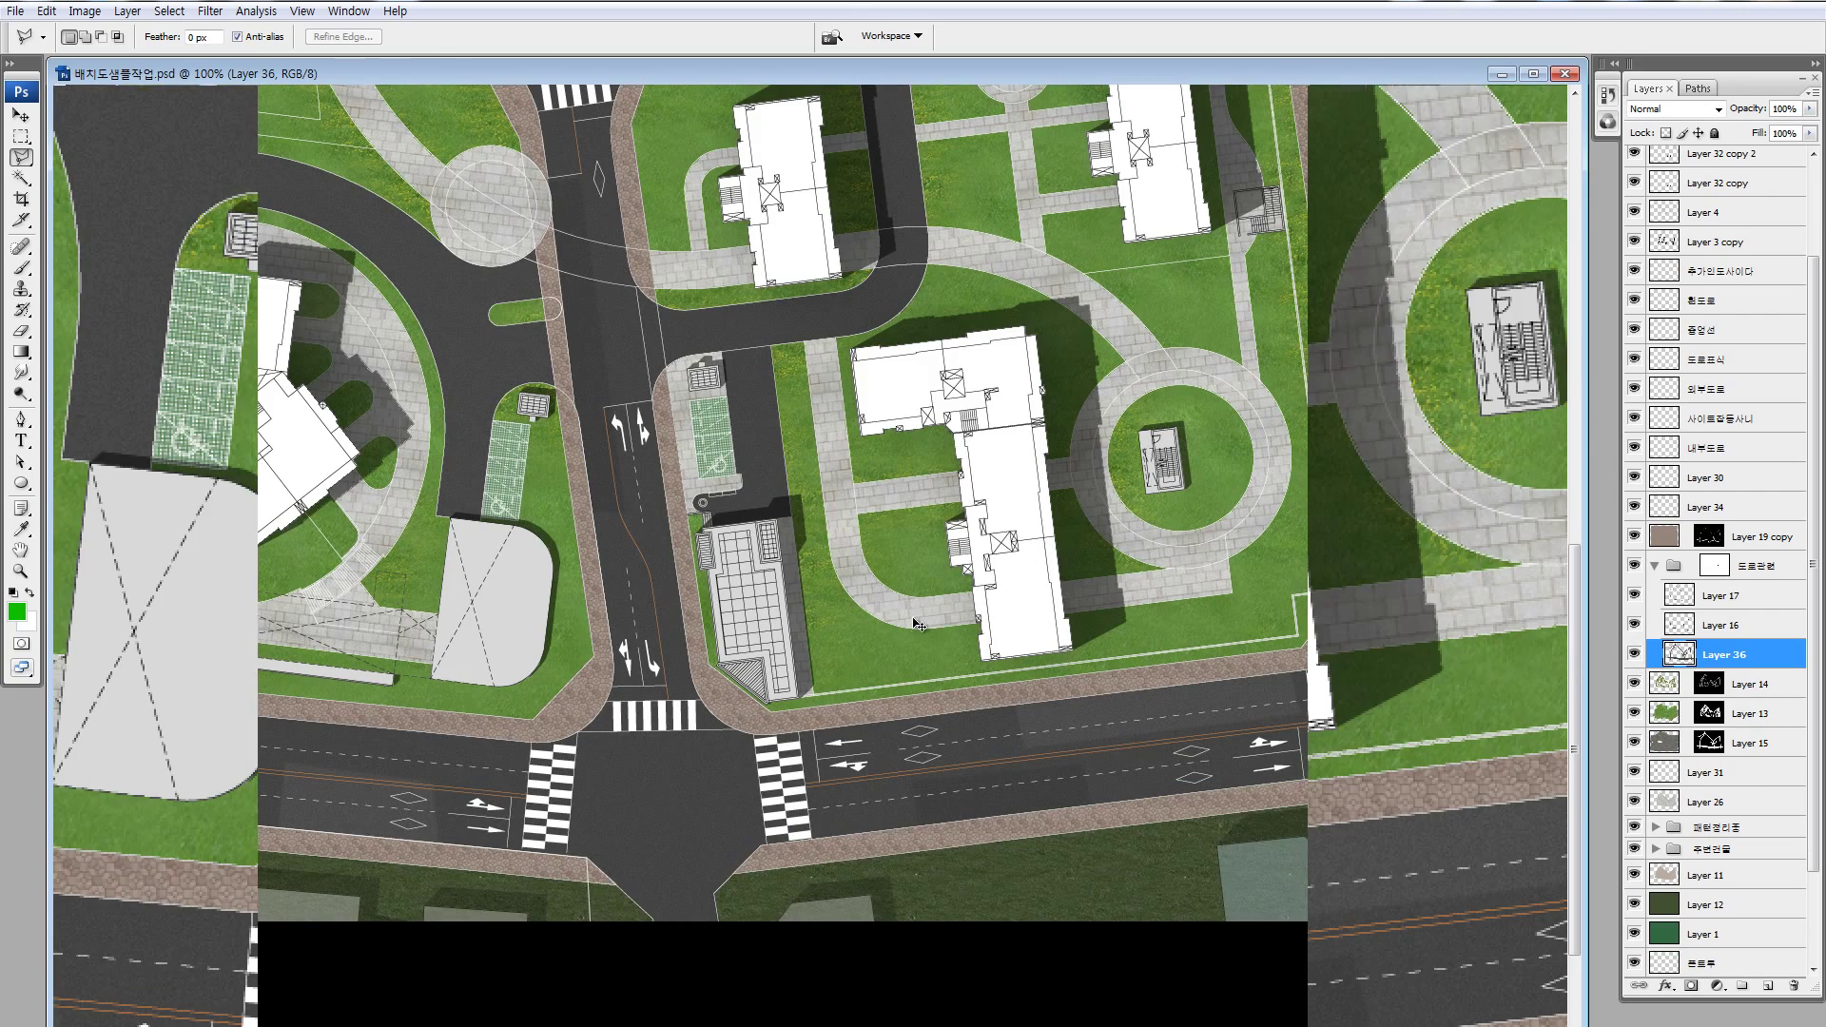
- Delete Layer 26's paving inside the island between the road and driveway
key(z)
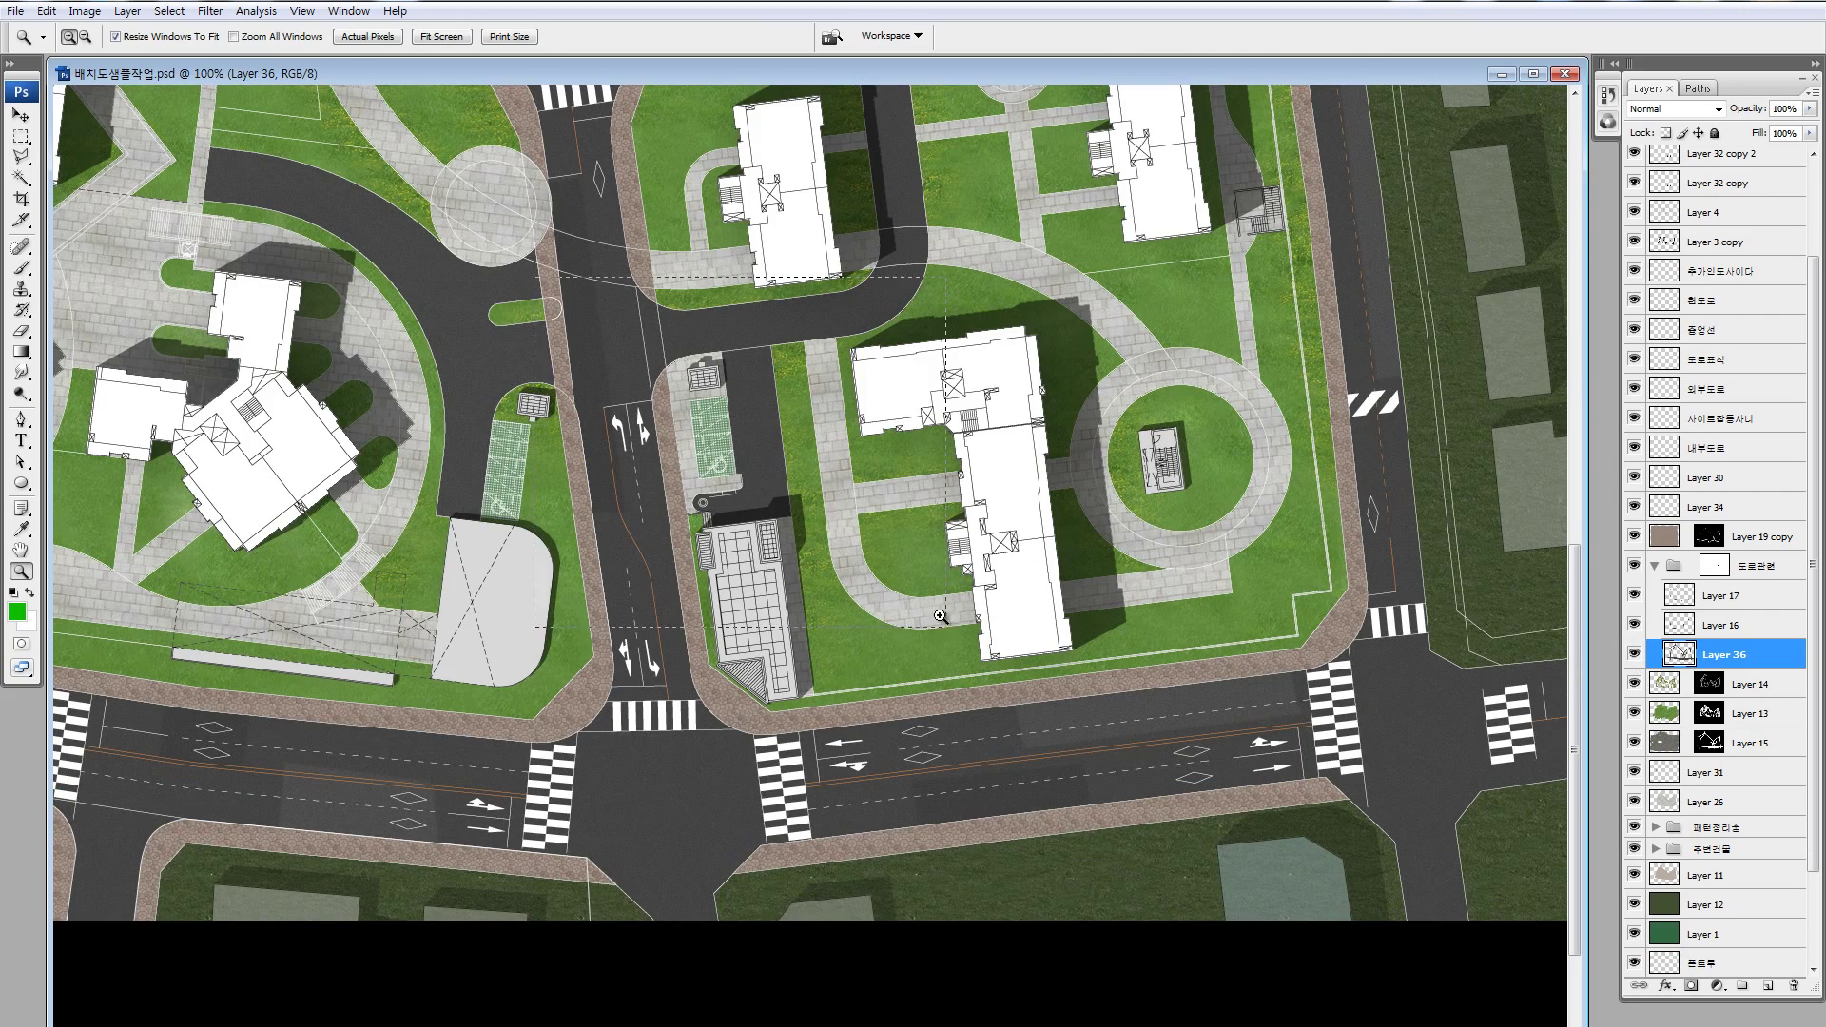
drag(940, 616, 943, 620)
key(v)
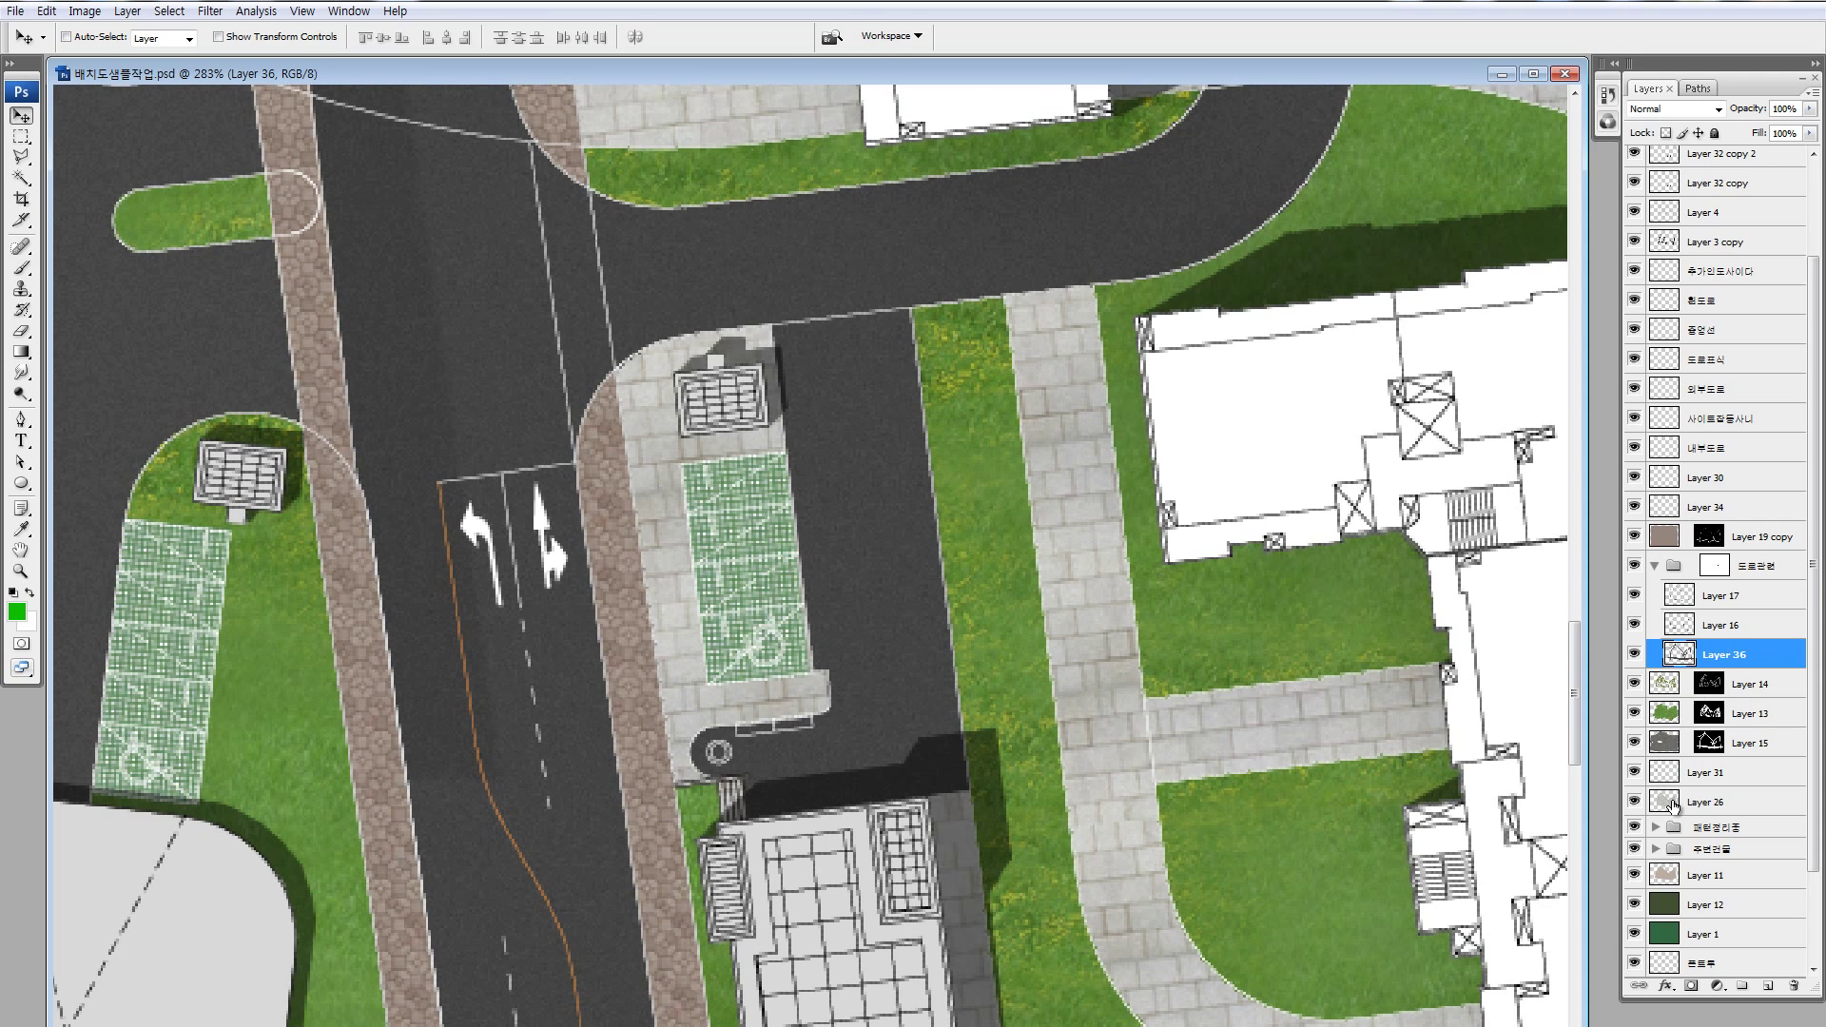
click(1671, 804)
key(l)
click(797, 270)
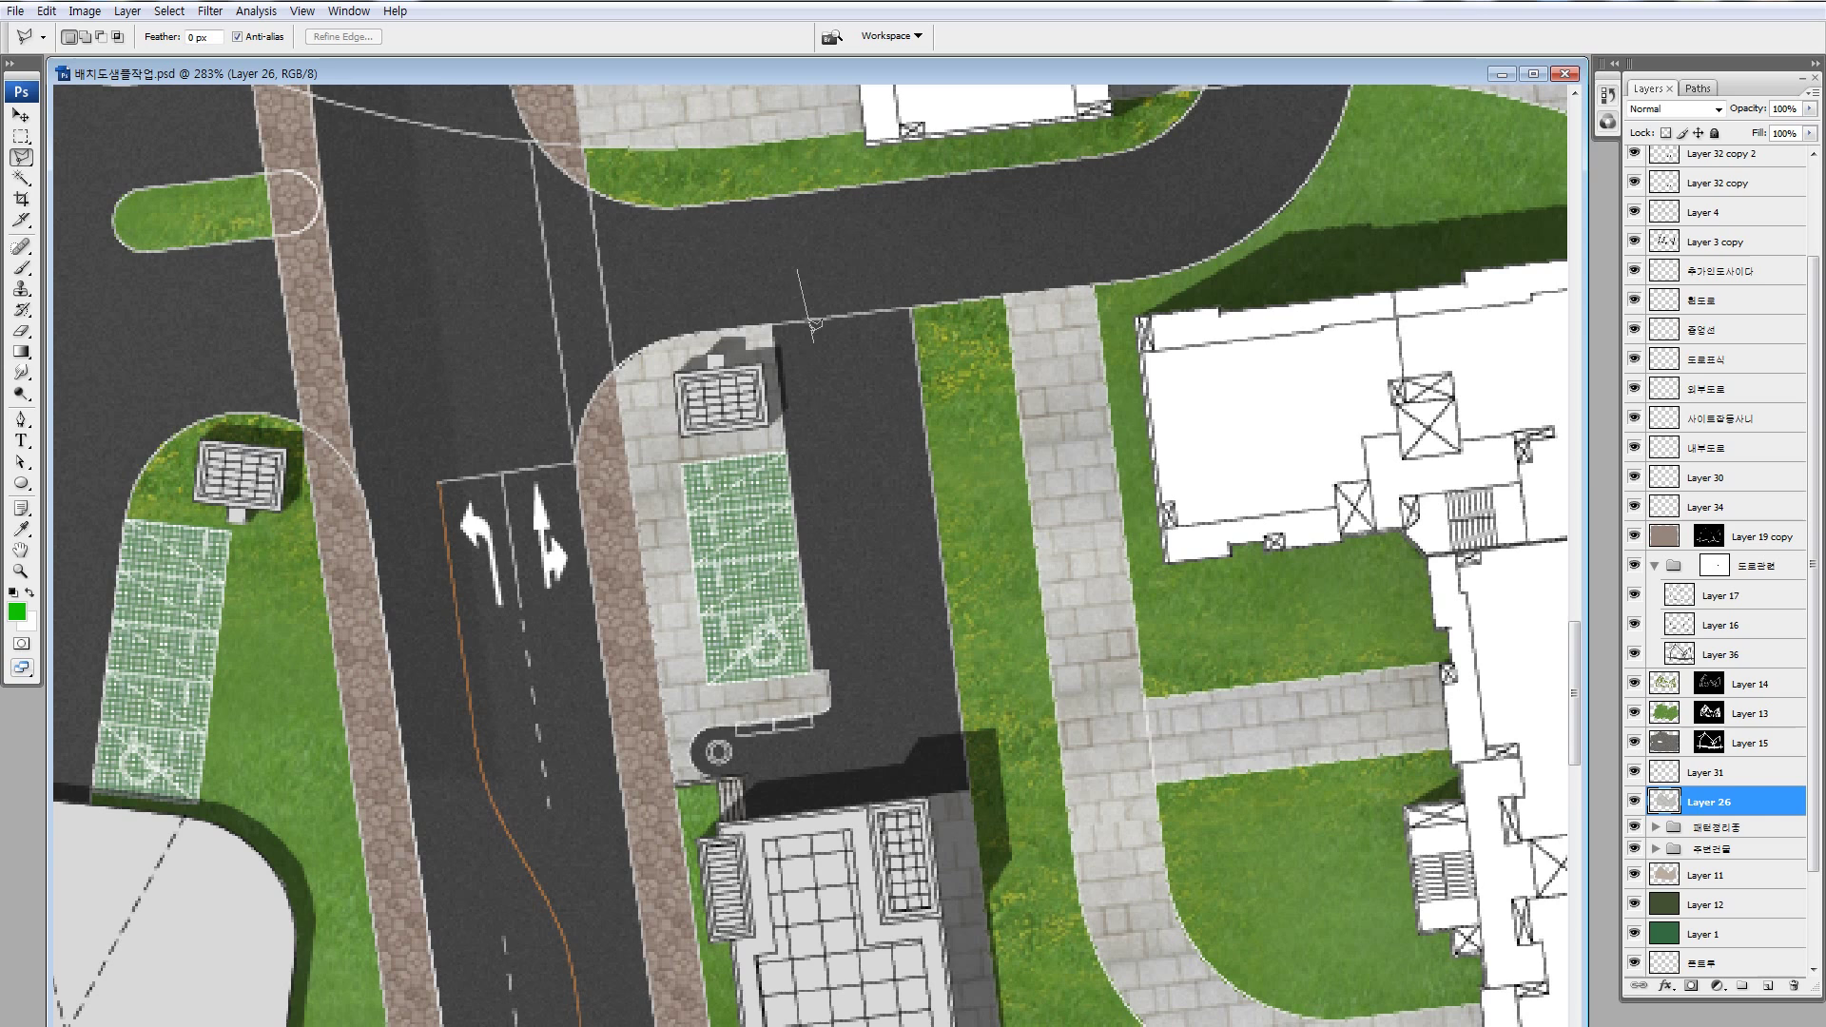
click(861, 753)
click(724, 813)
click(585, 801)
click(495, 563)
click(514, 276)
double_click(686, 259)
key(Delete)
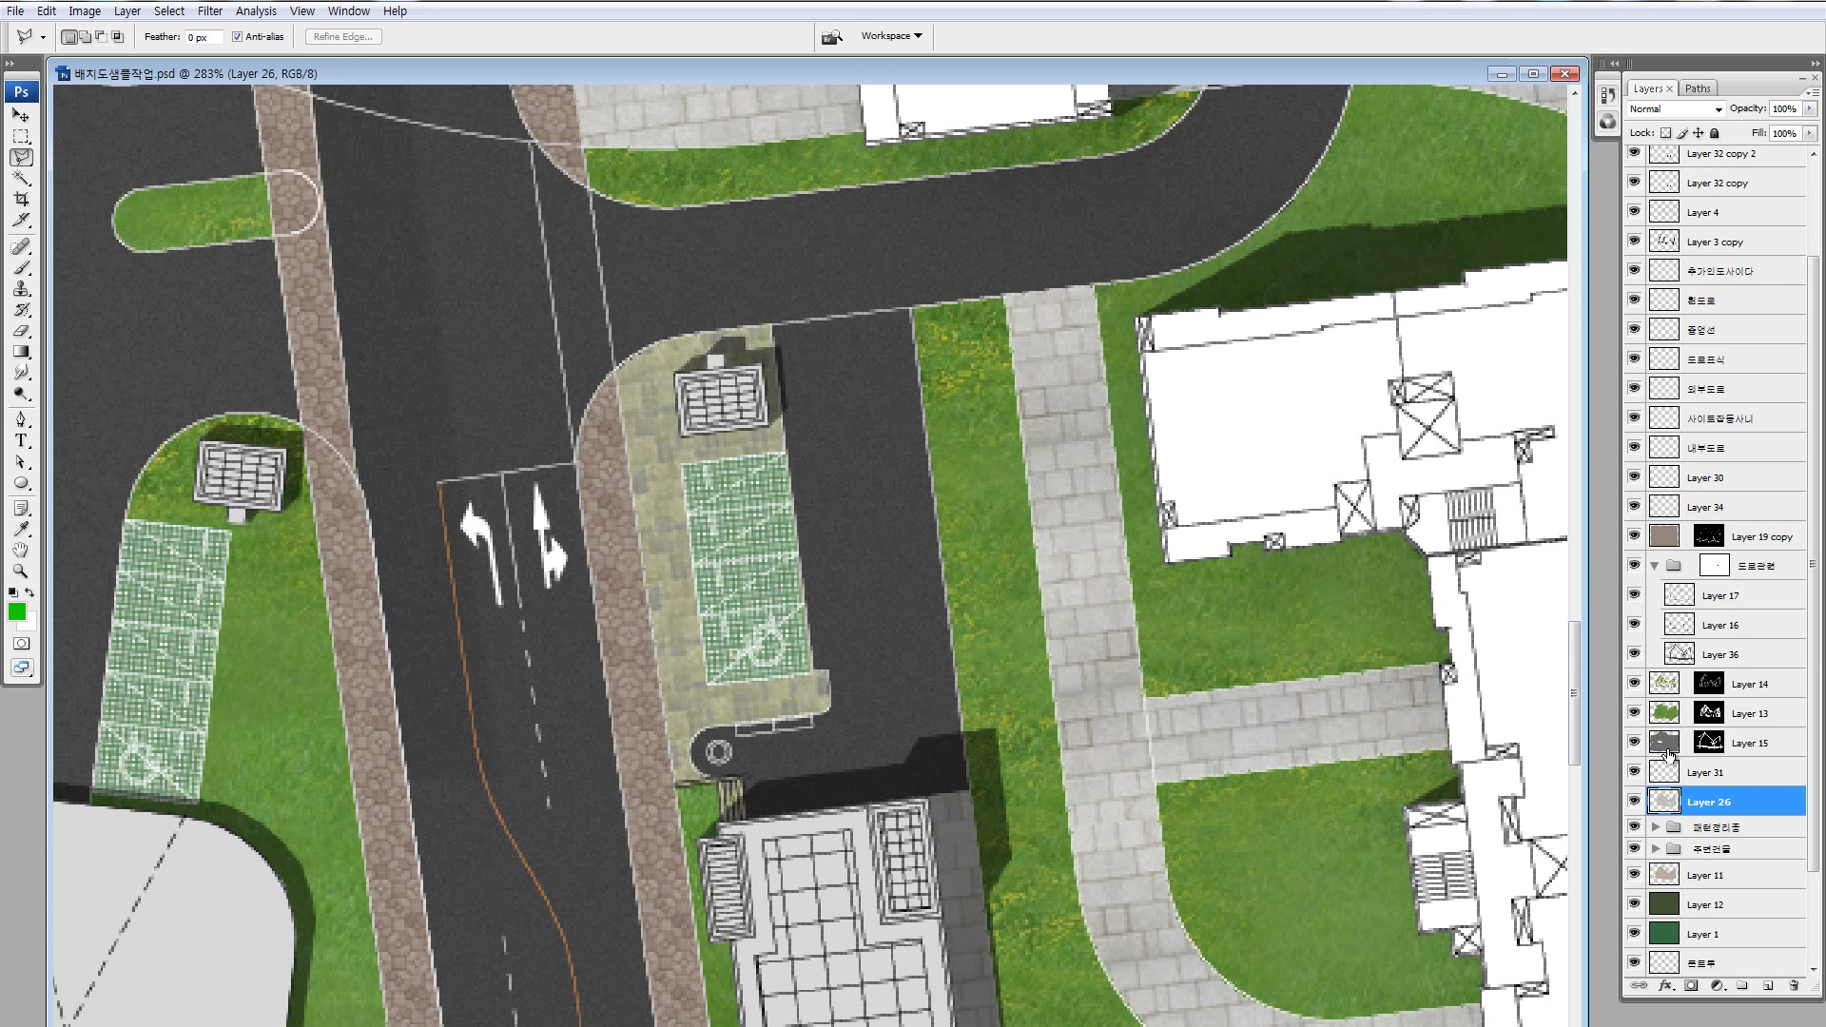
- Fill the island outline with white on Layer 13's mask to reveal grass
click(1710, 713)
alt+click(1712, 715)
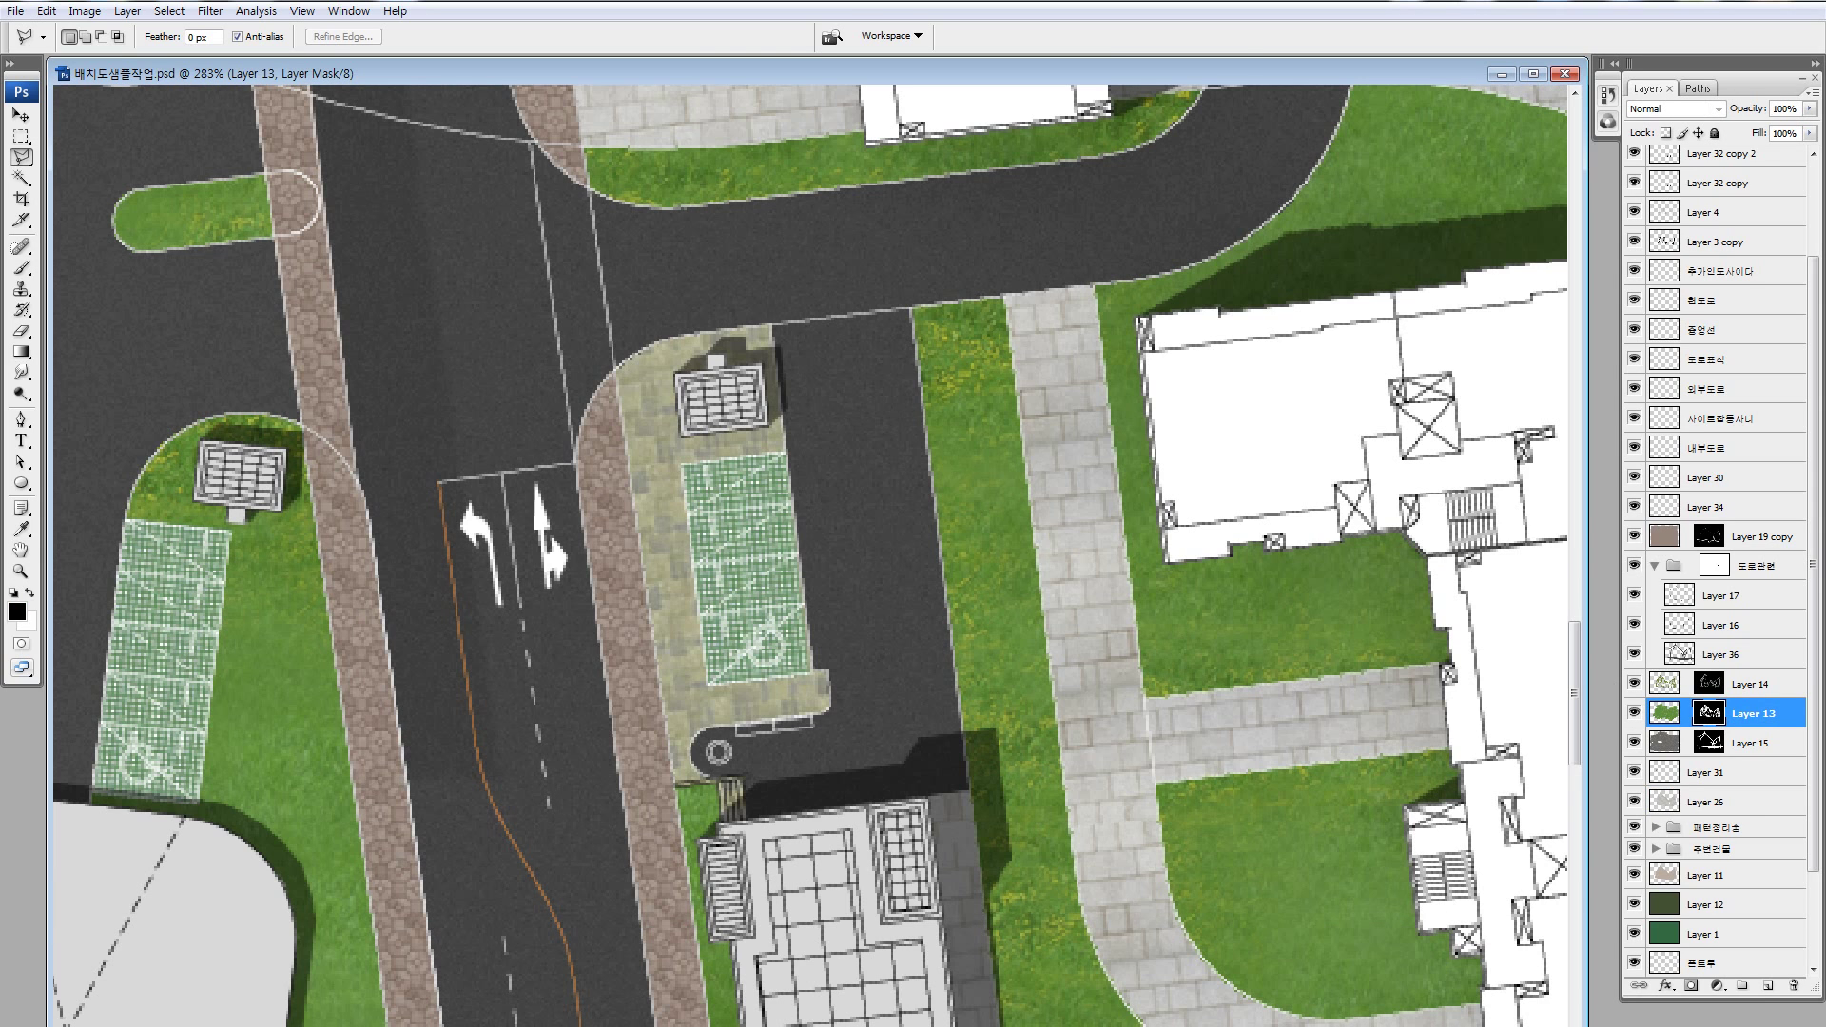
click(685, 297)
click(580, 322)
click(600, 406)
click(677, 789)
click(841, 768)
click(873, 704)
double_click(816, 301)
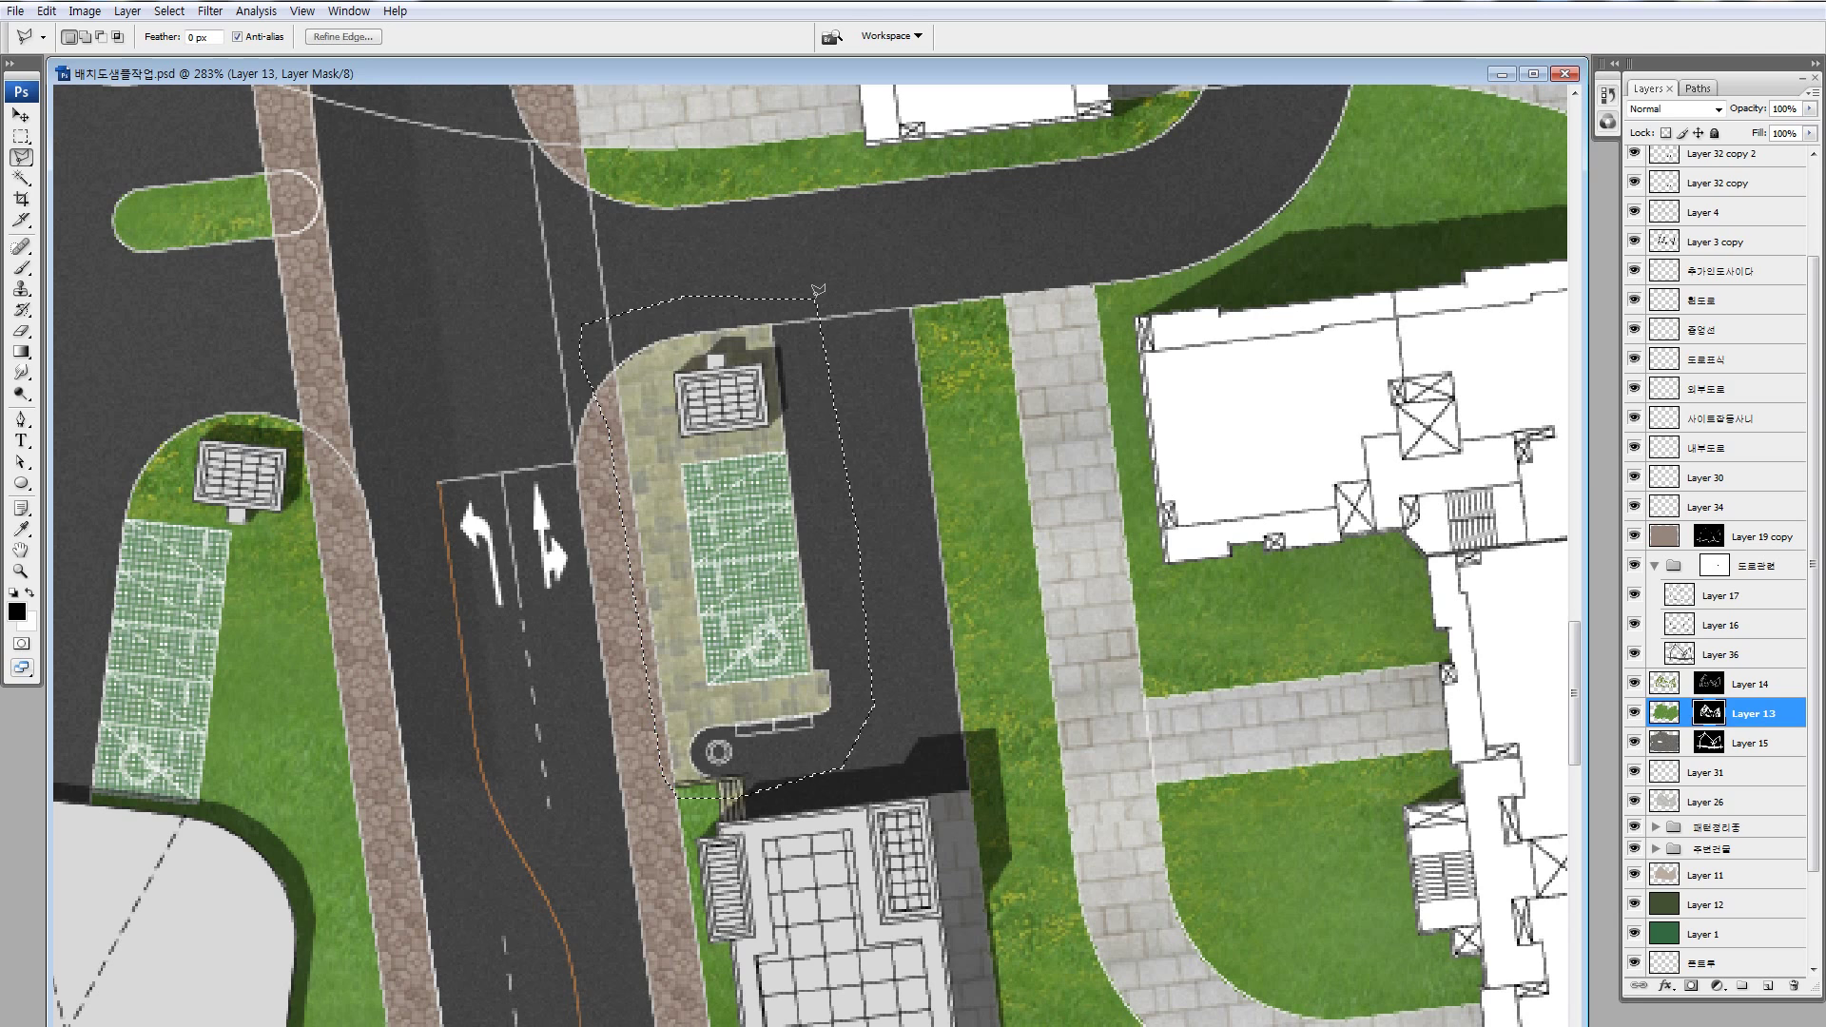
key(ctrl+BackSpace)
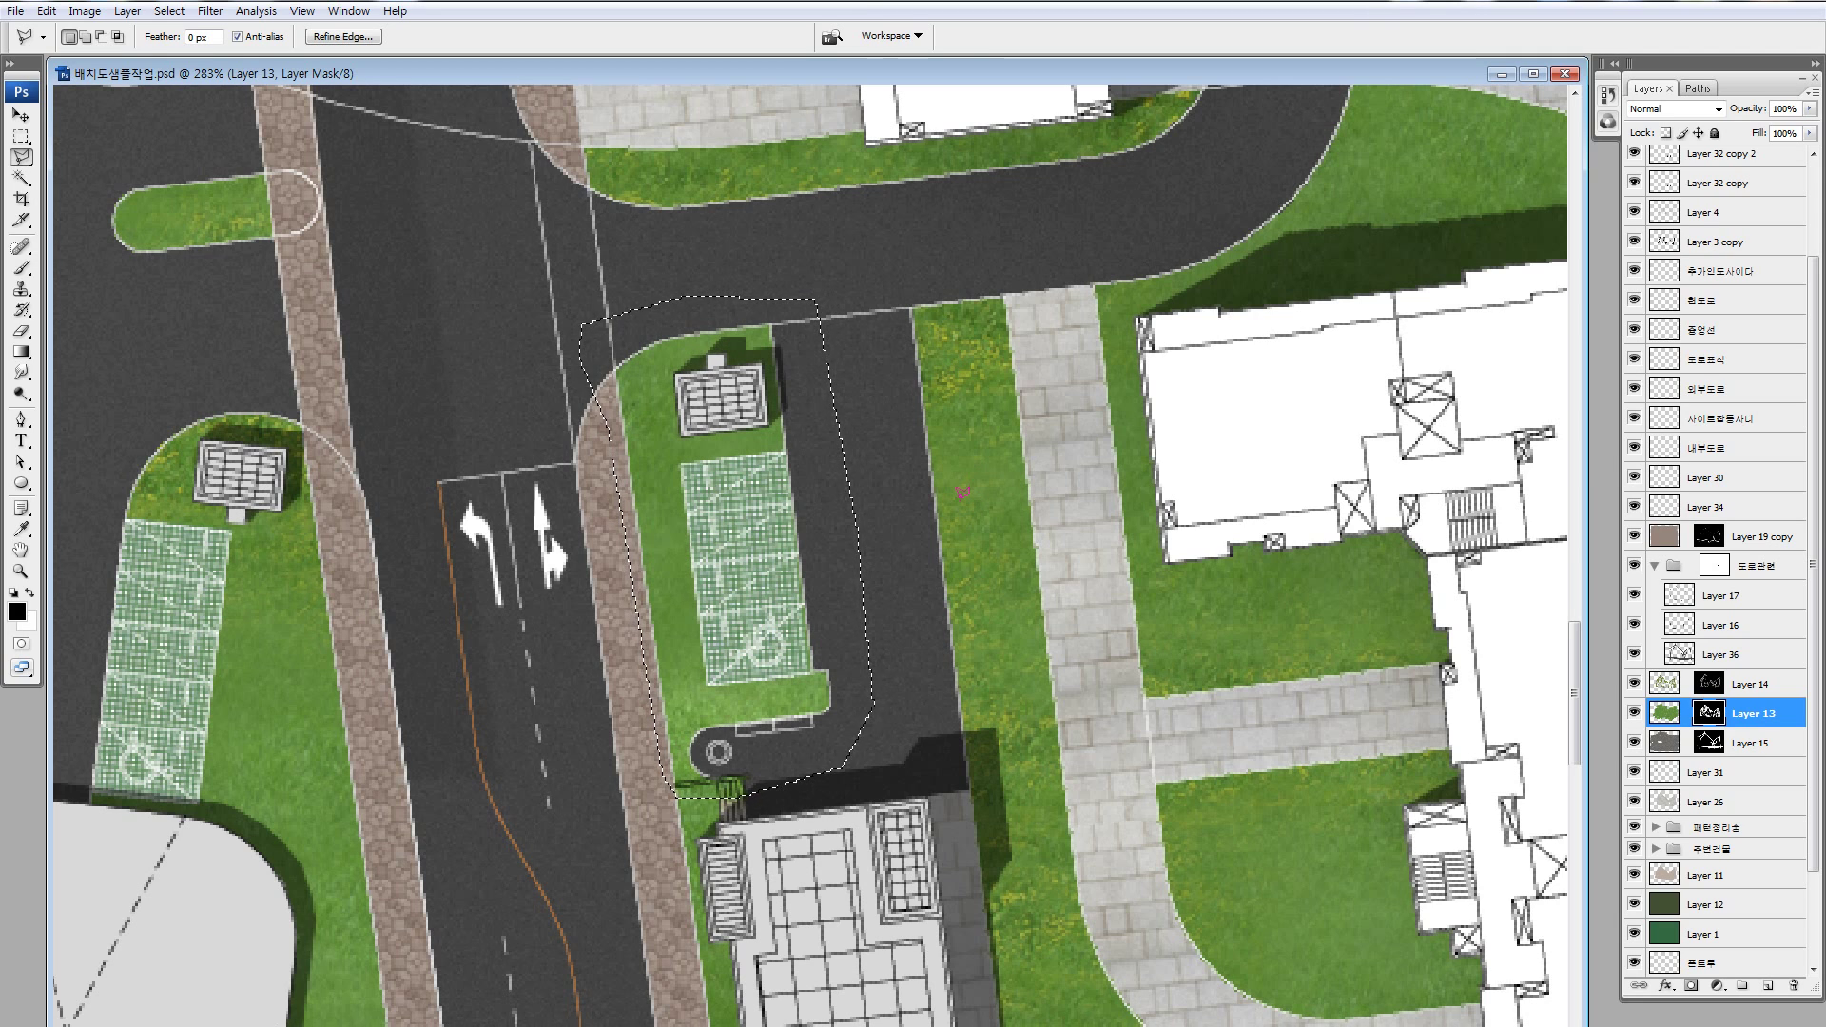
key(ctrl+d)
key(v)
key(ctrl+alt+0)
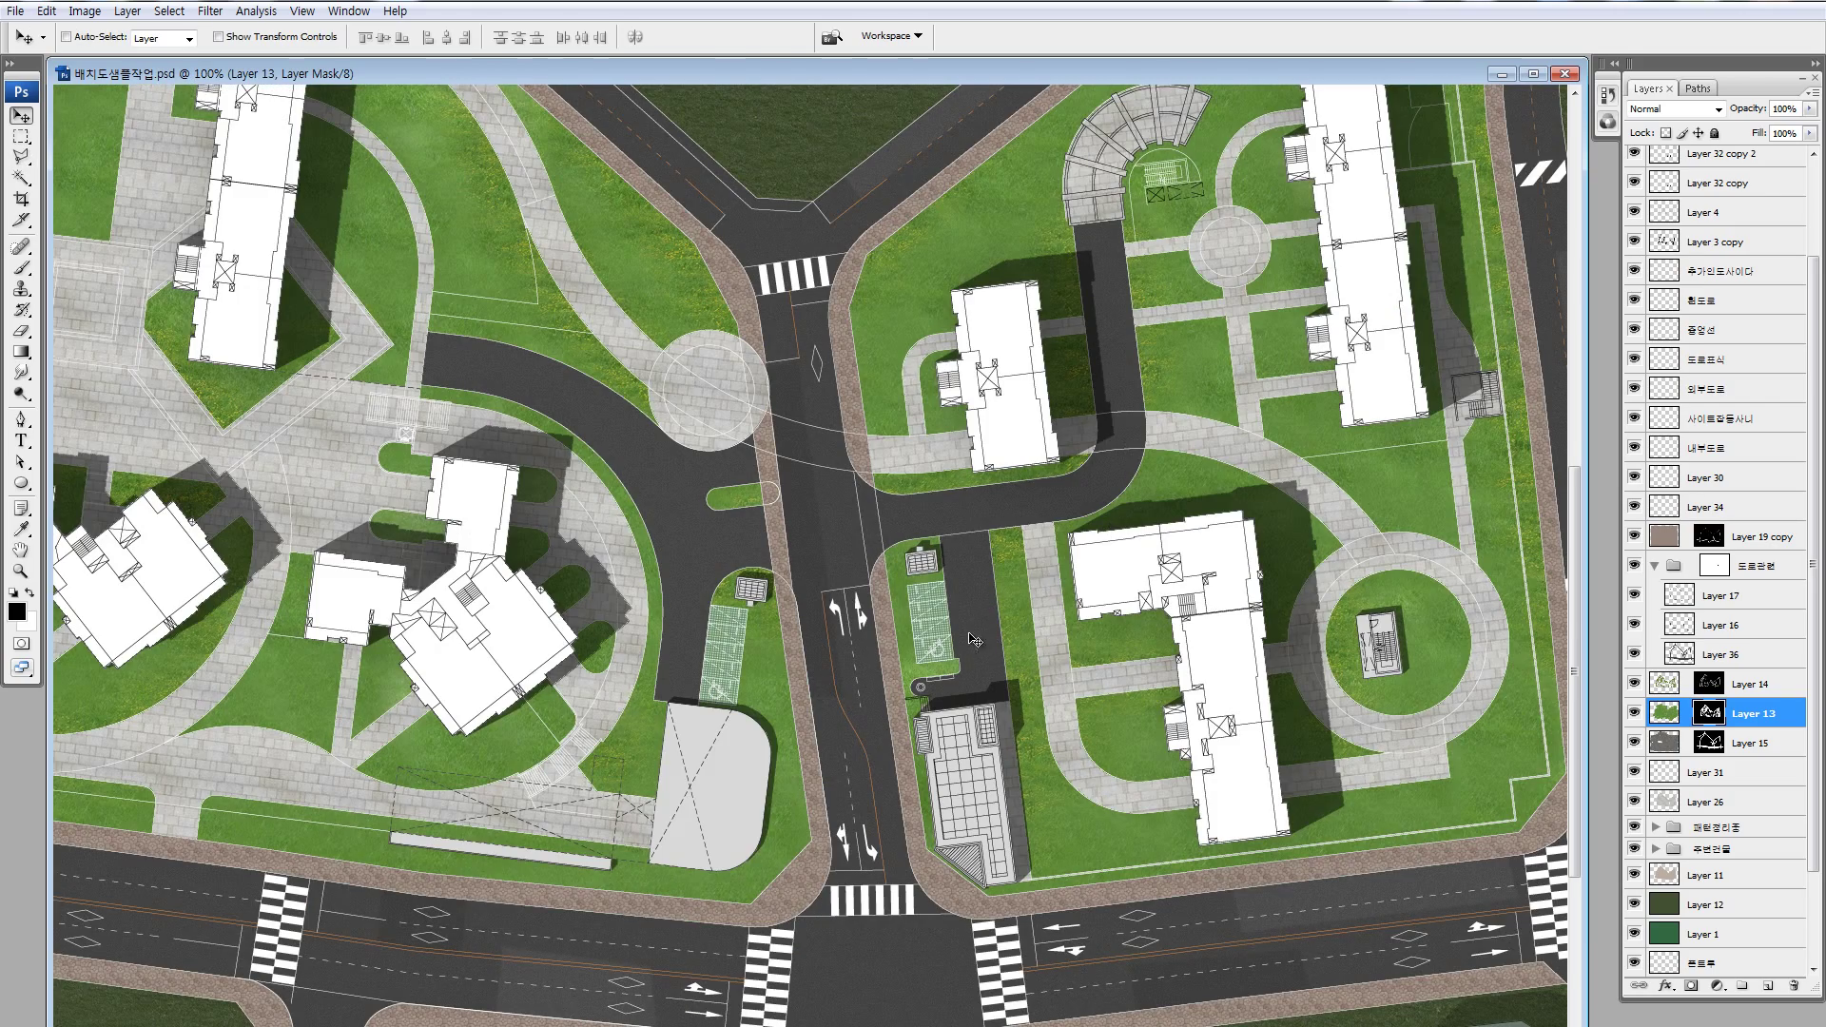
- Toggle Layer 26 off and back on, then collapse the 도로관련 group
scroll(1017, 636, down, 1)
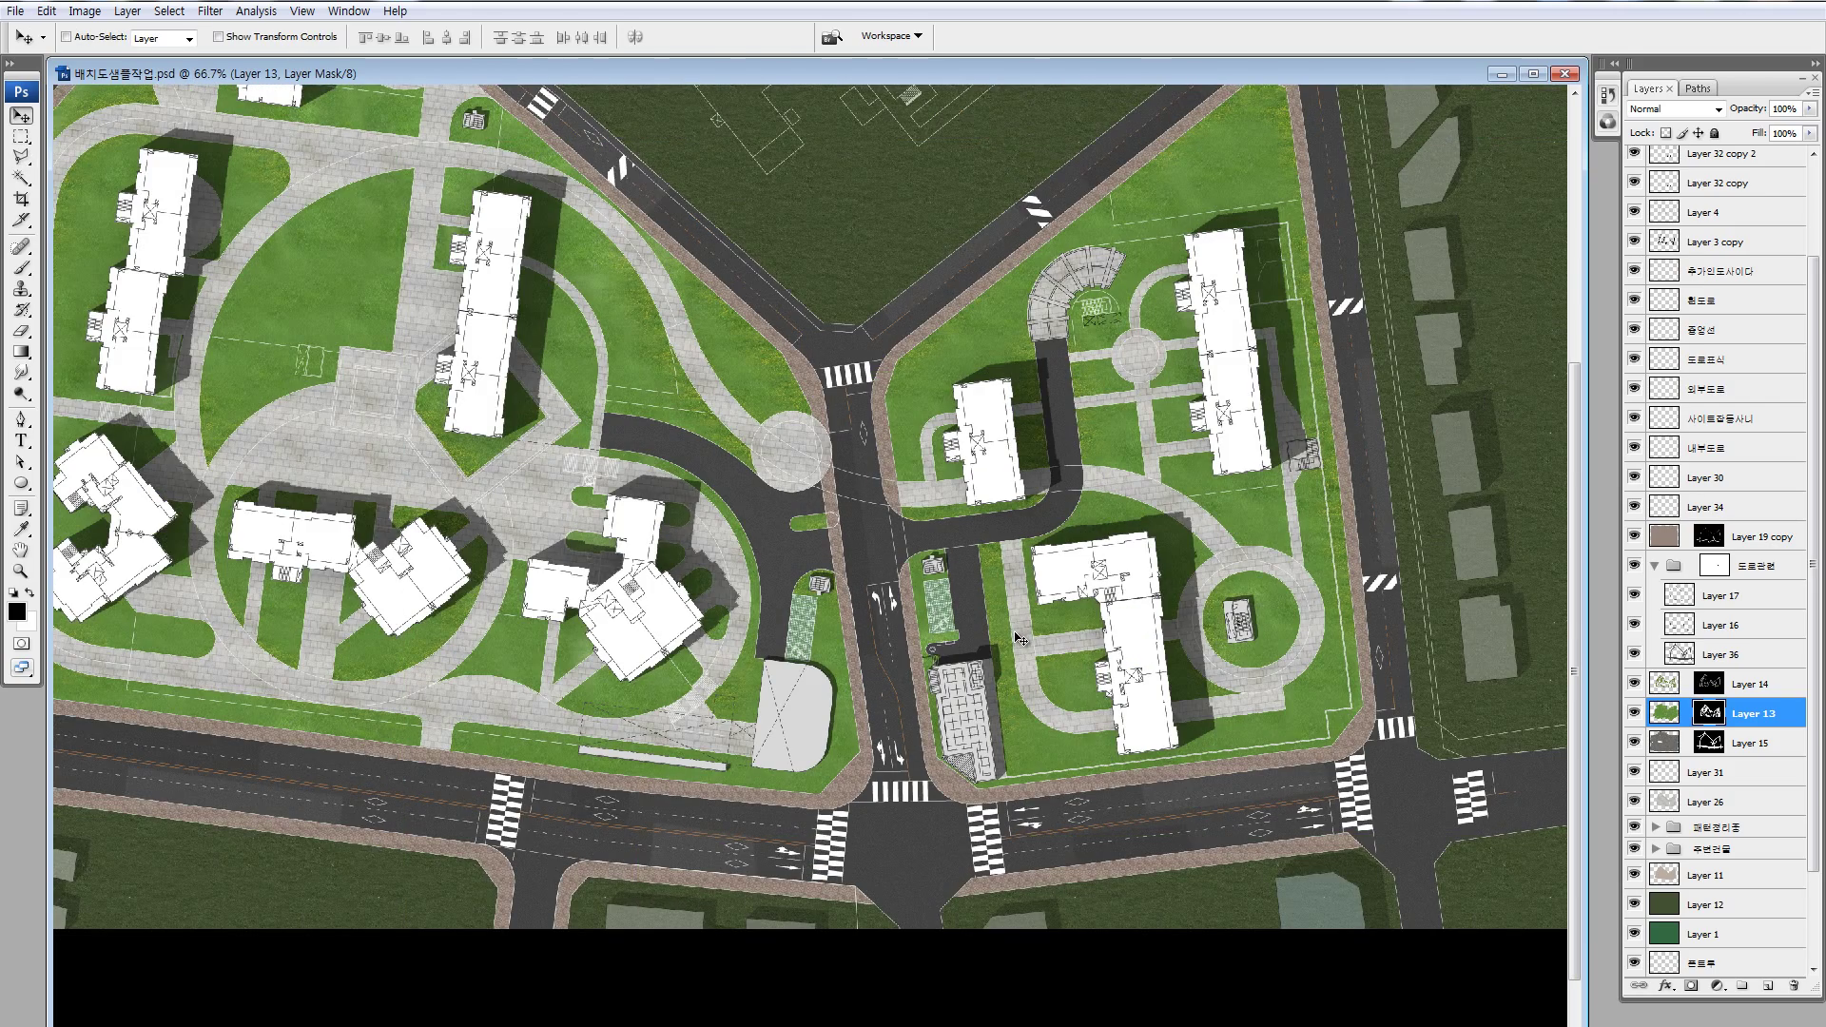
scroll(1018, 636, down, 2)
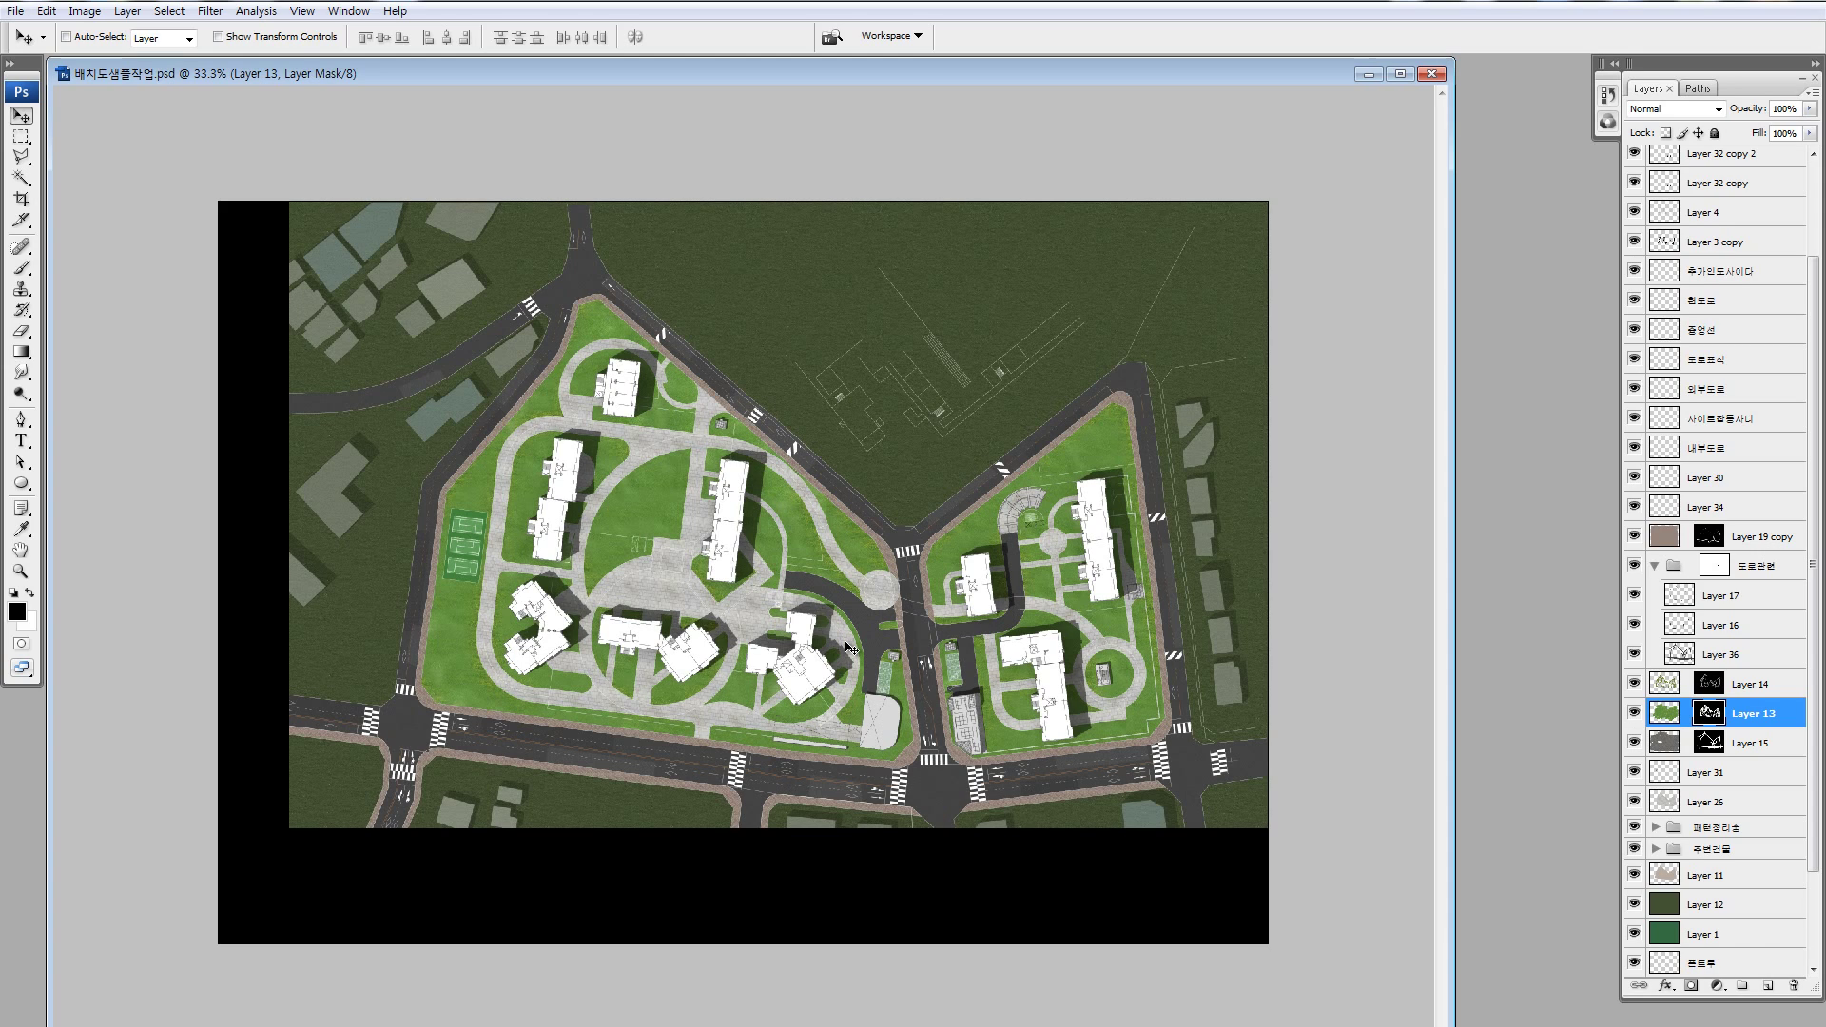
key(z)
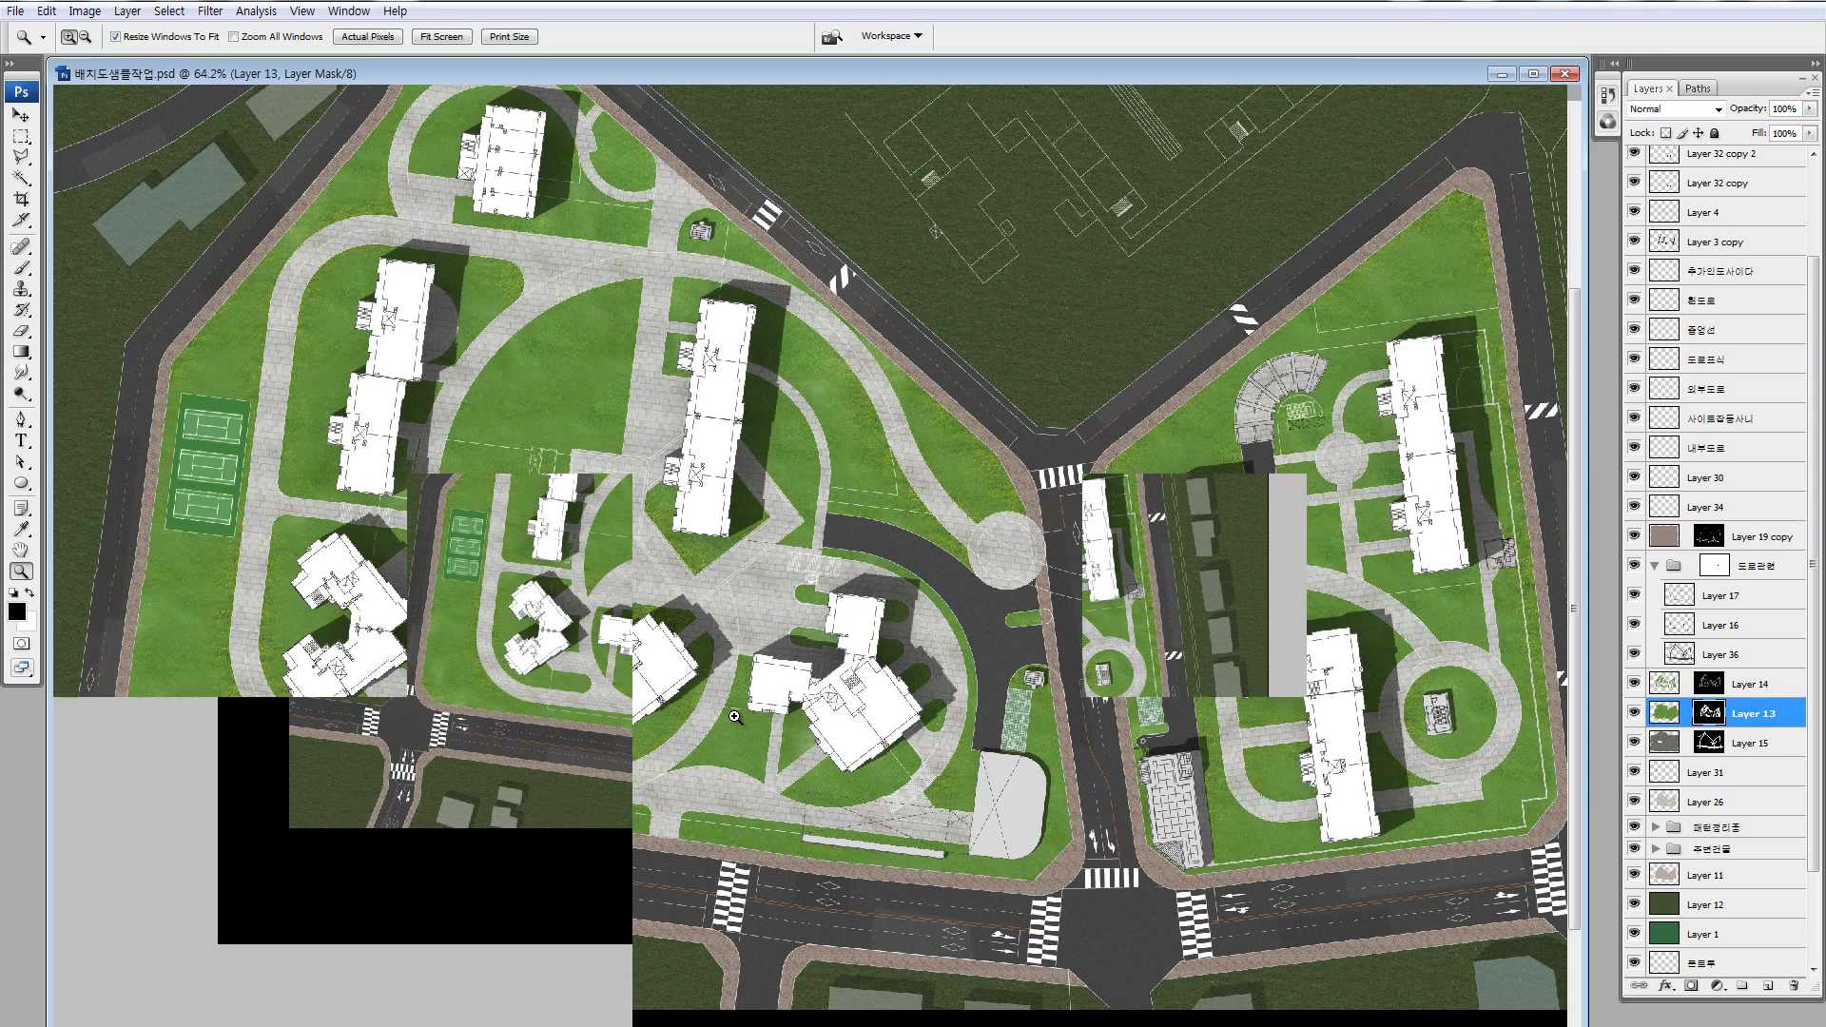
drag(599, 490, 928, 553)
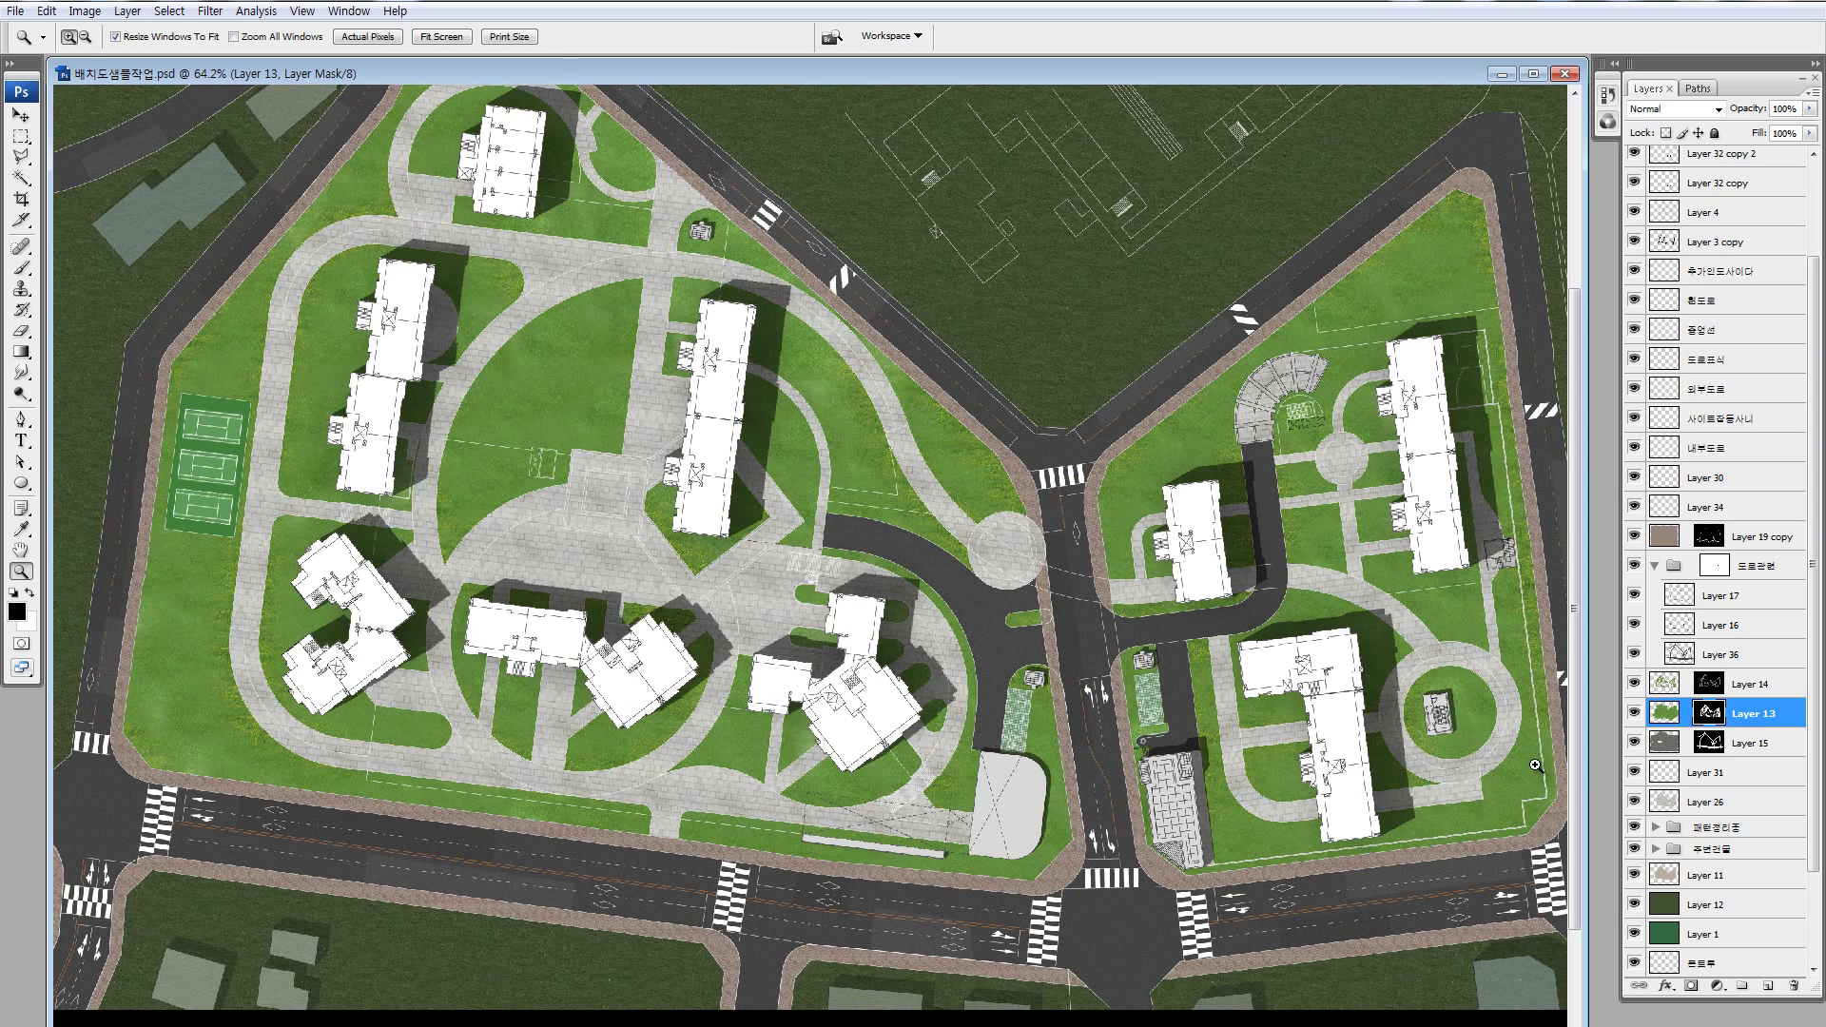
click(1635, 802)
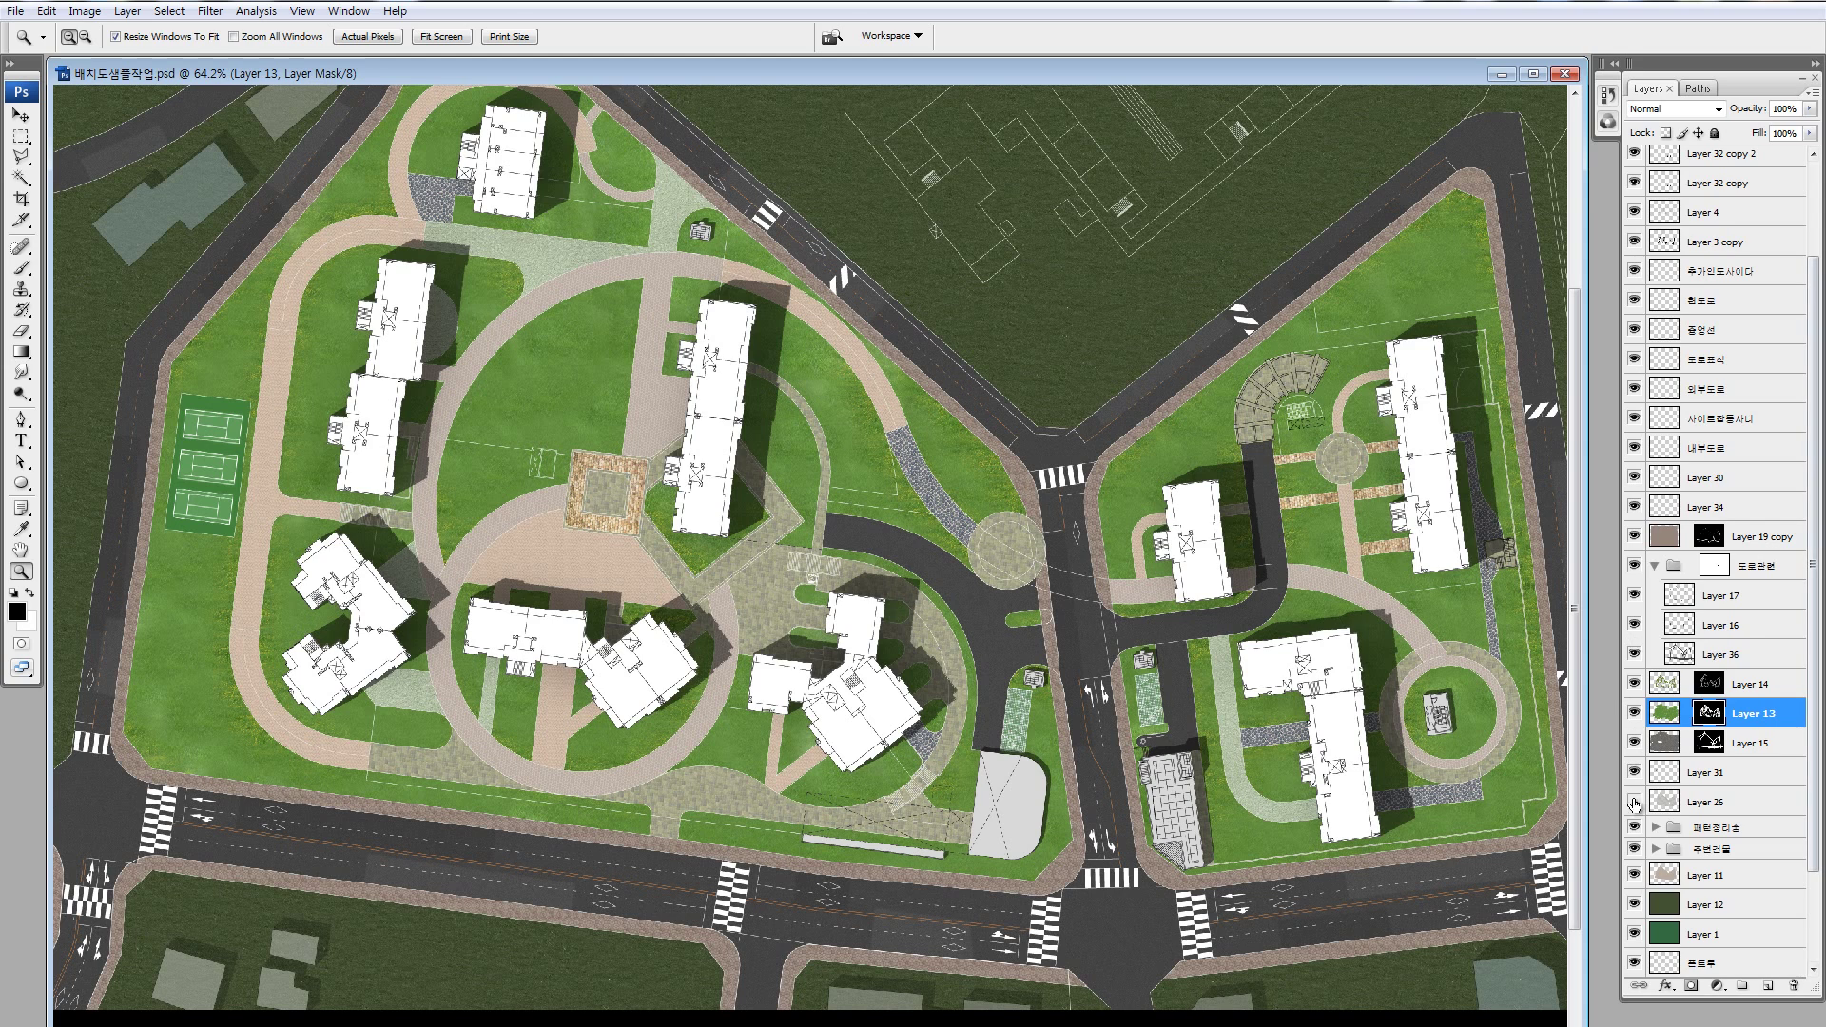
click(1636, 802)
click(1656, 565)
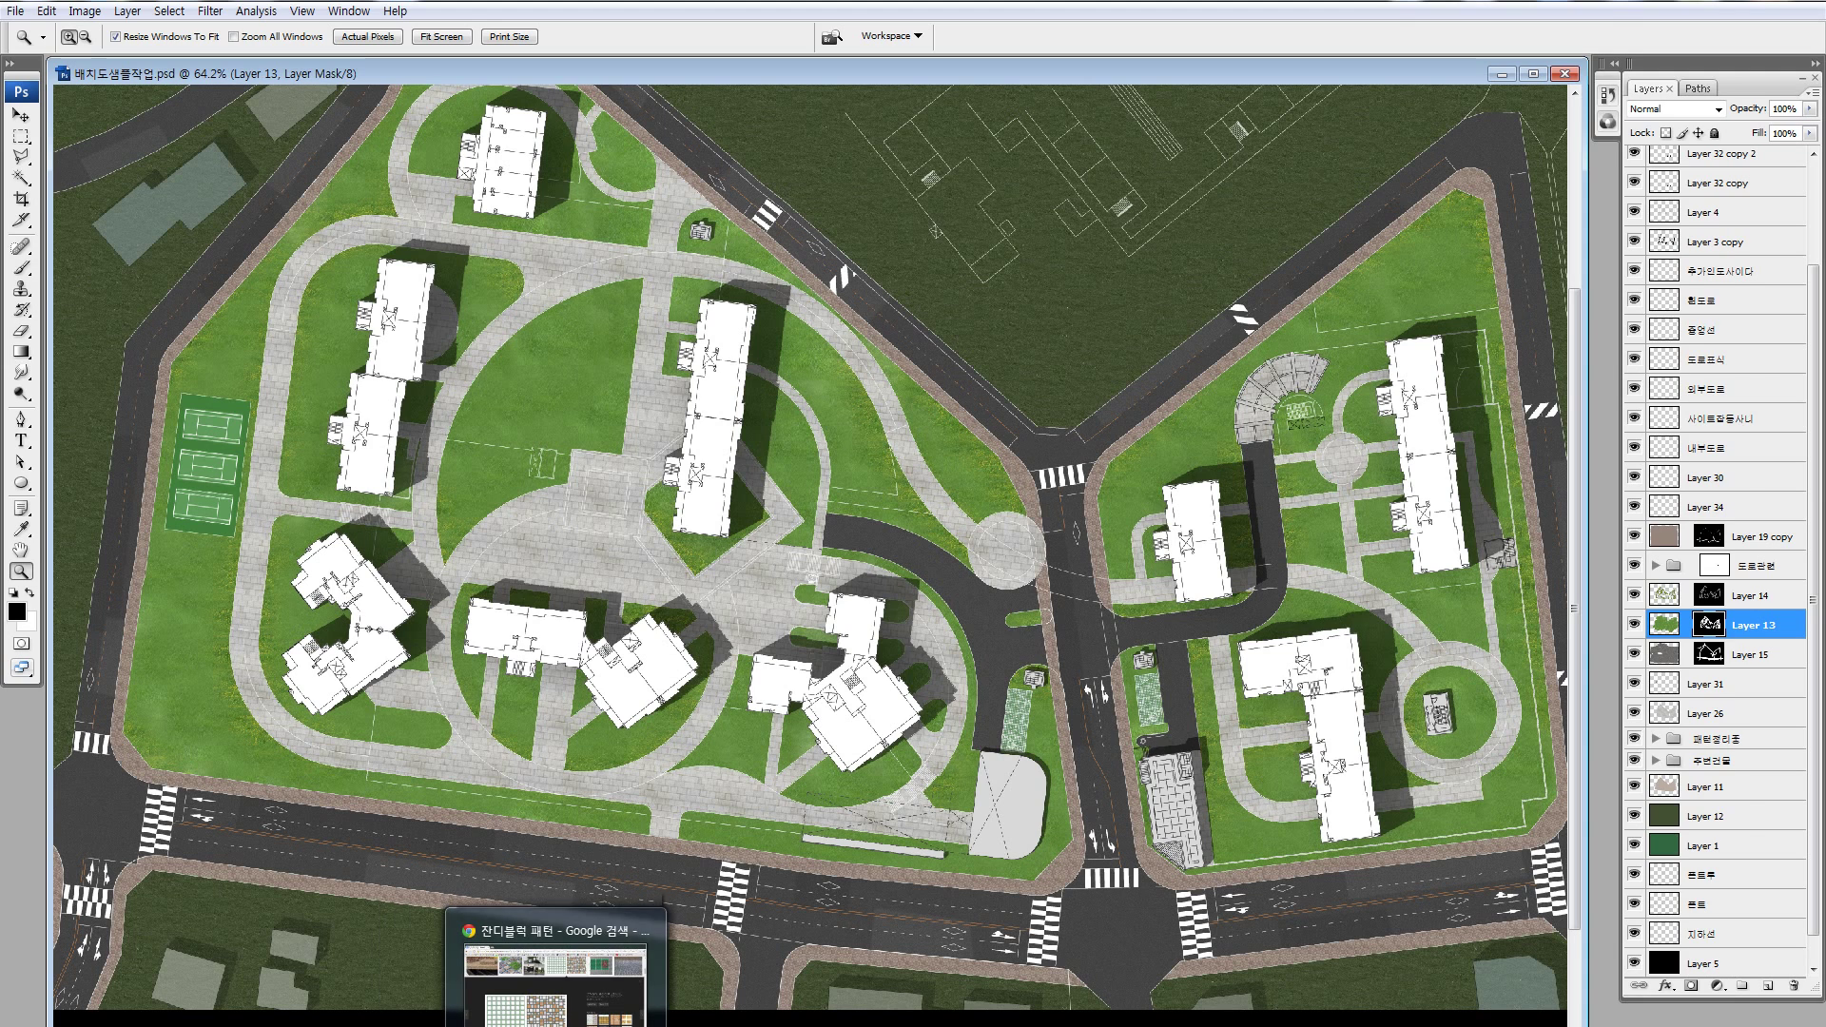
- Search Google Images for 'pedestrian pattern texture'
click(561, 951)
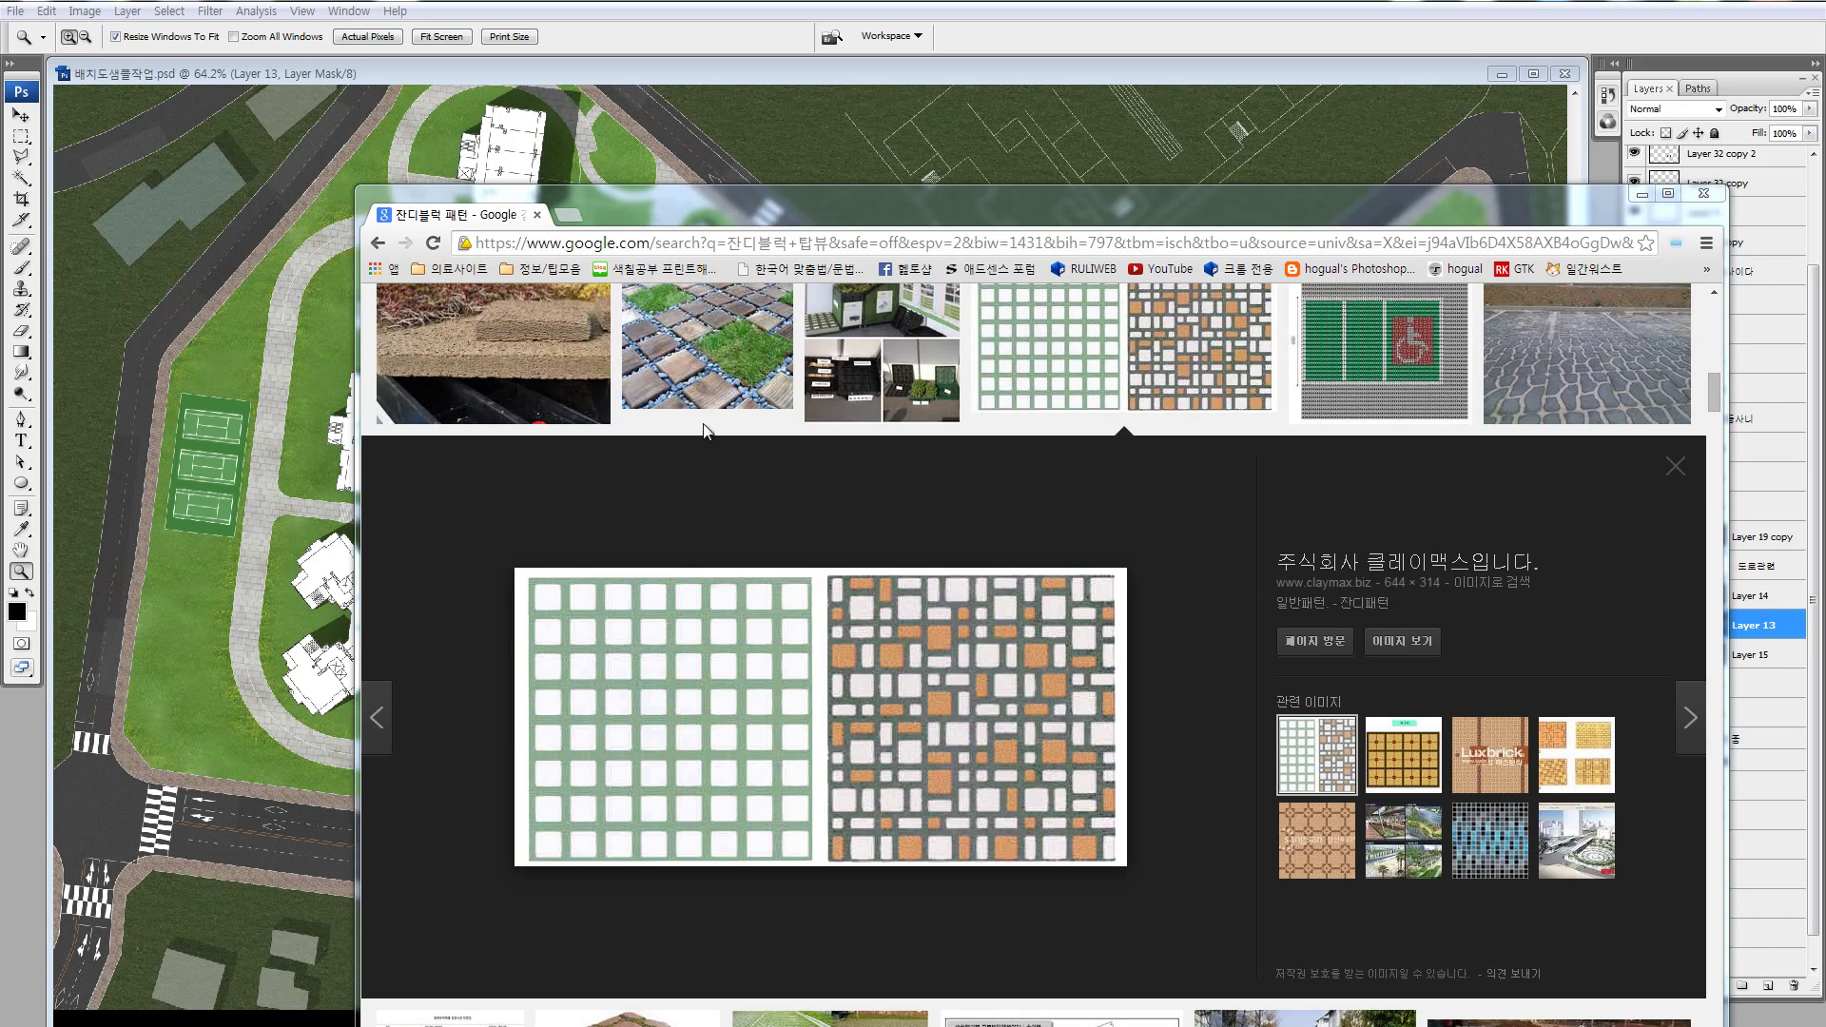
scroll(704, 431, up, 5)
scroll(666, 400, up, 5)
scroll(609, 352, up, 5)
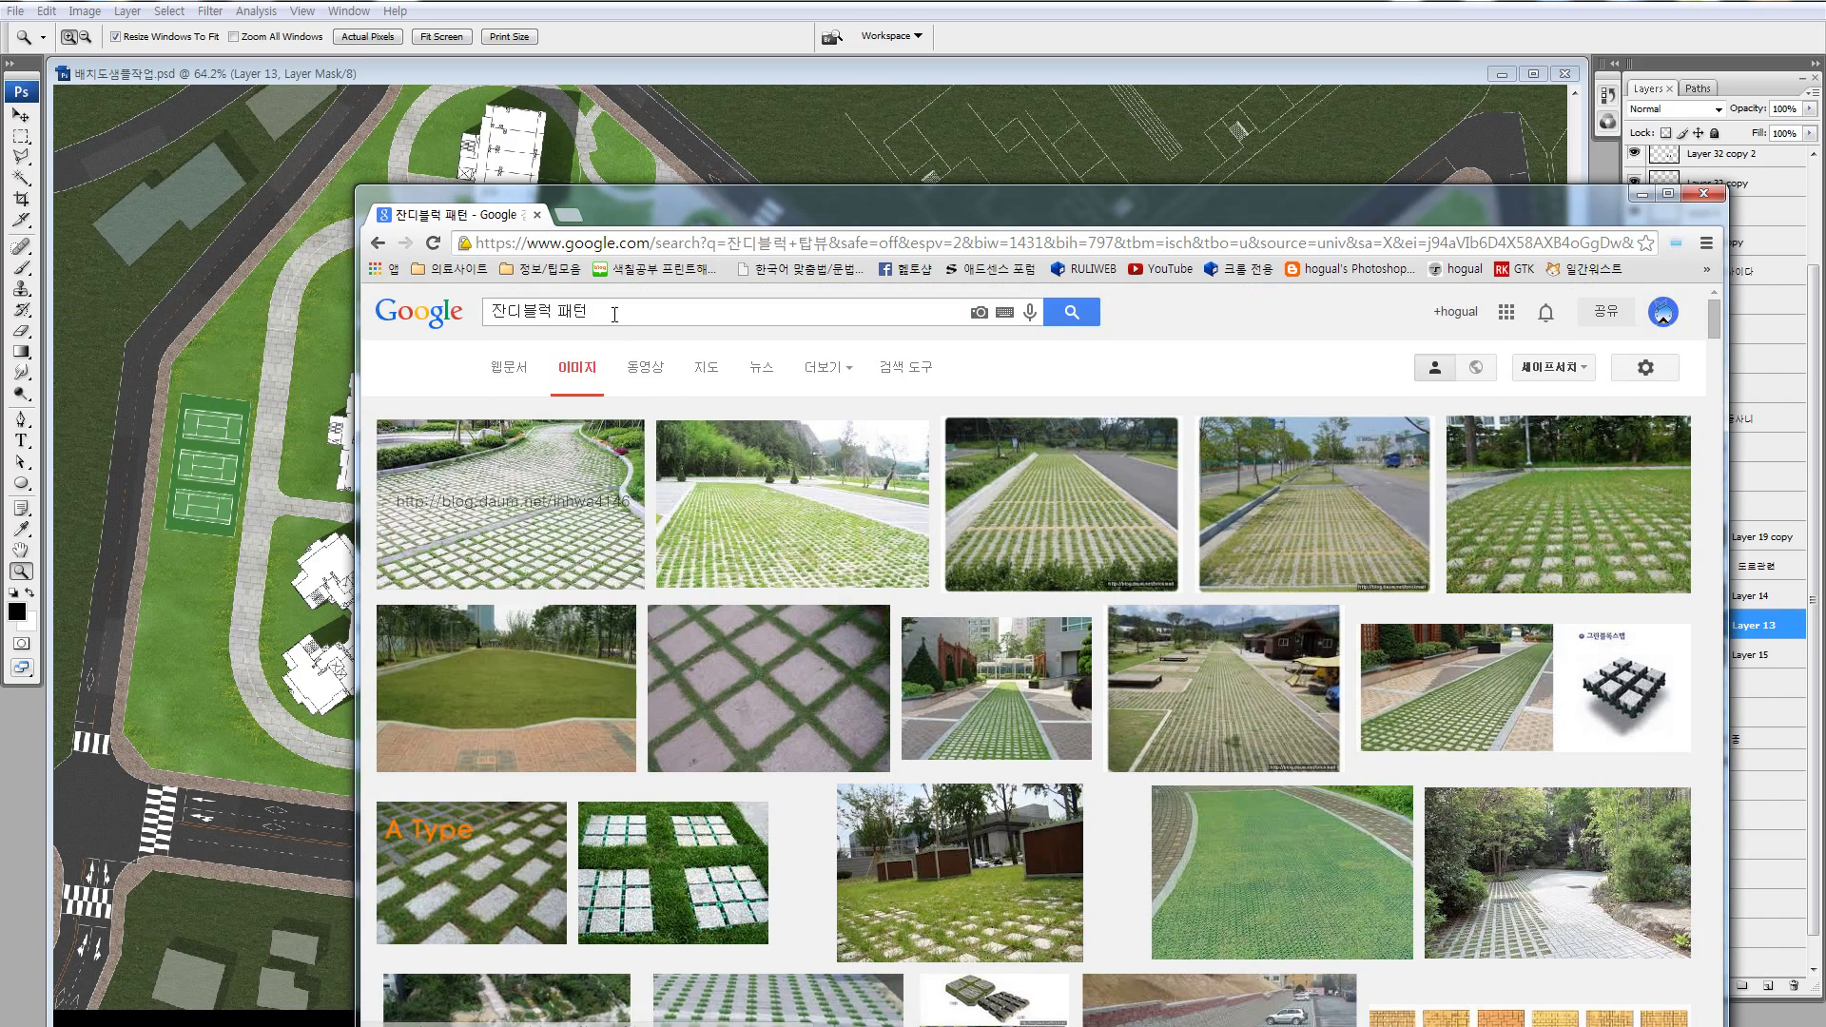
triple_click(614, 315)
text(pedestrian pattern texture)
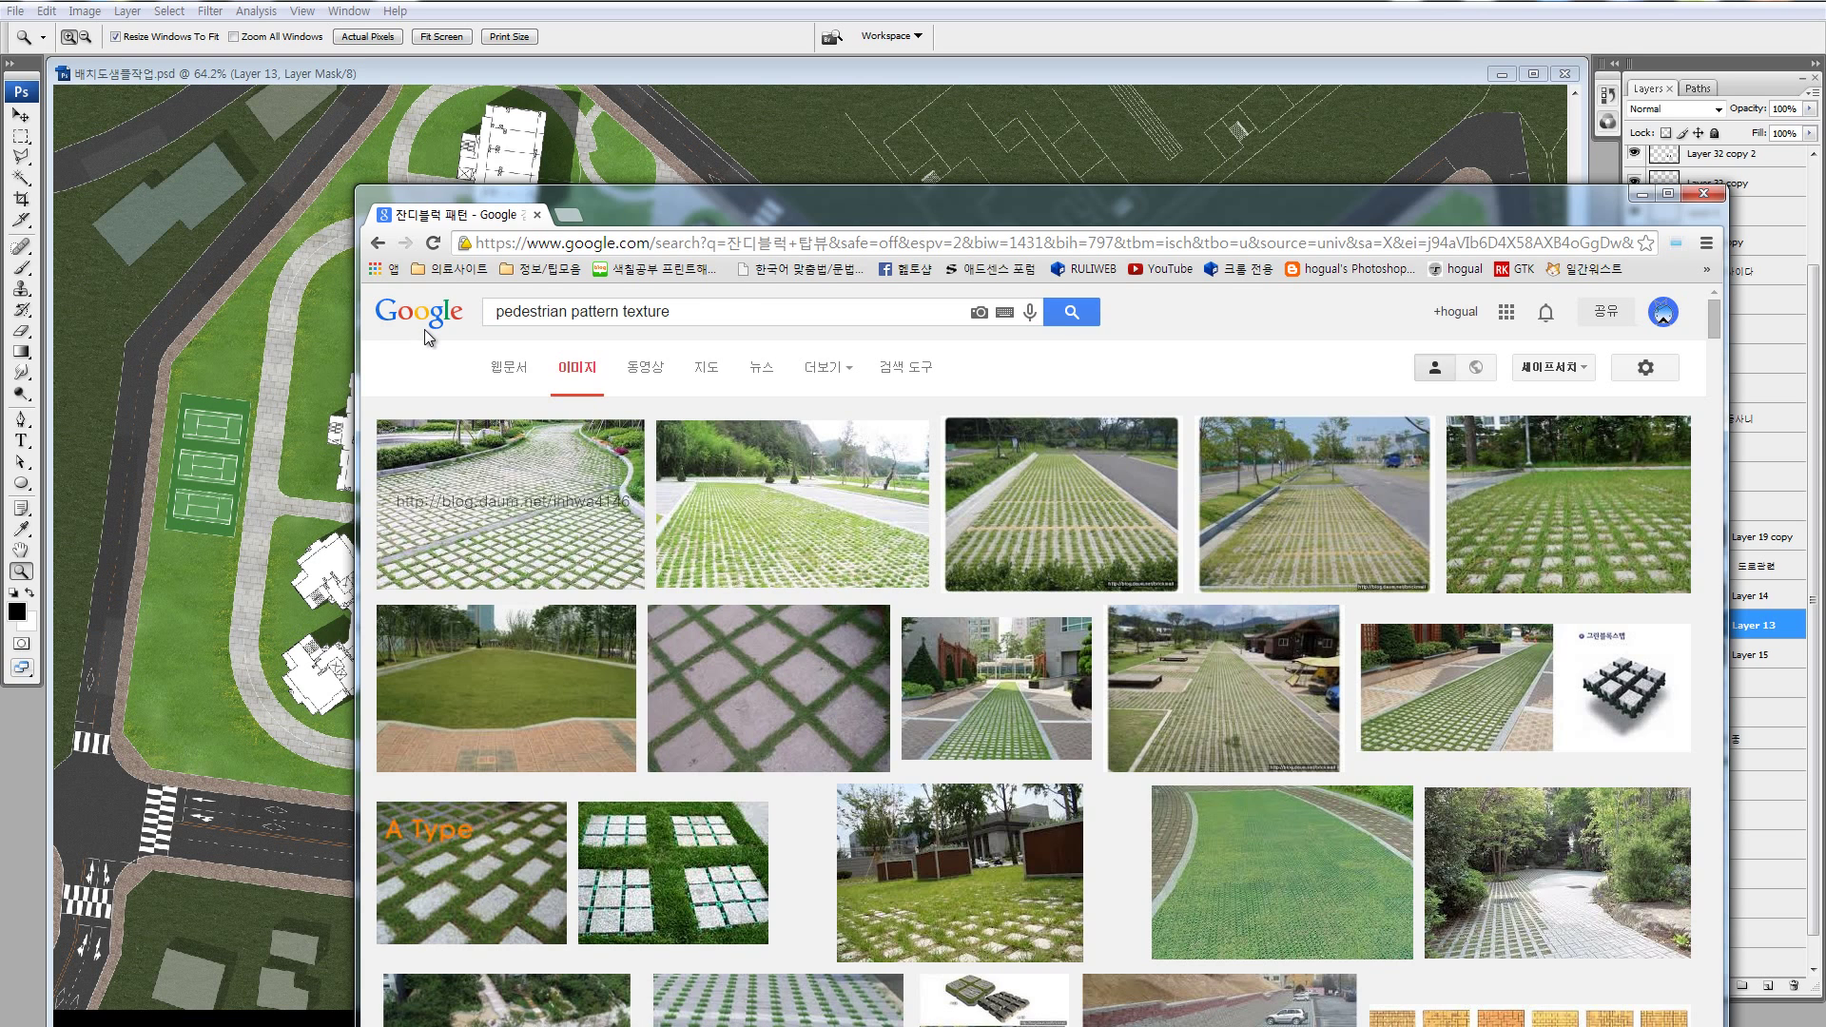
key(Return)
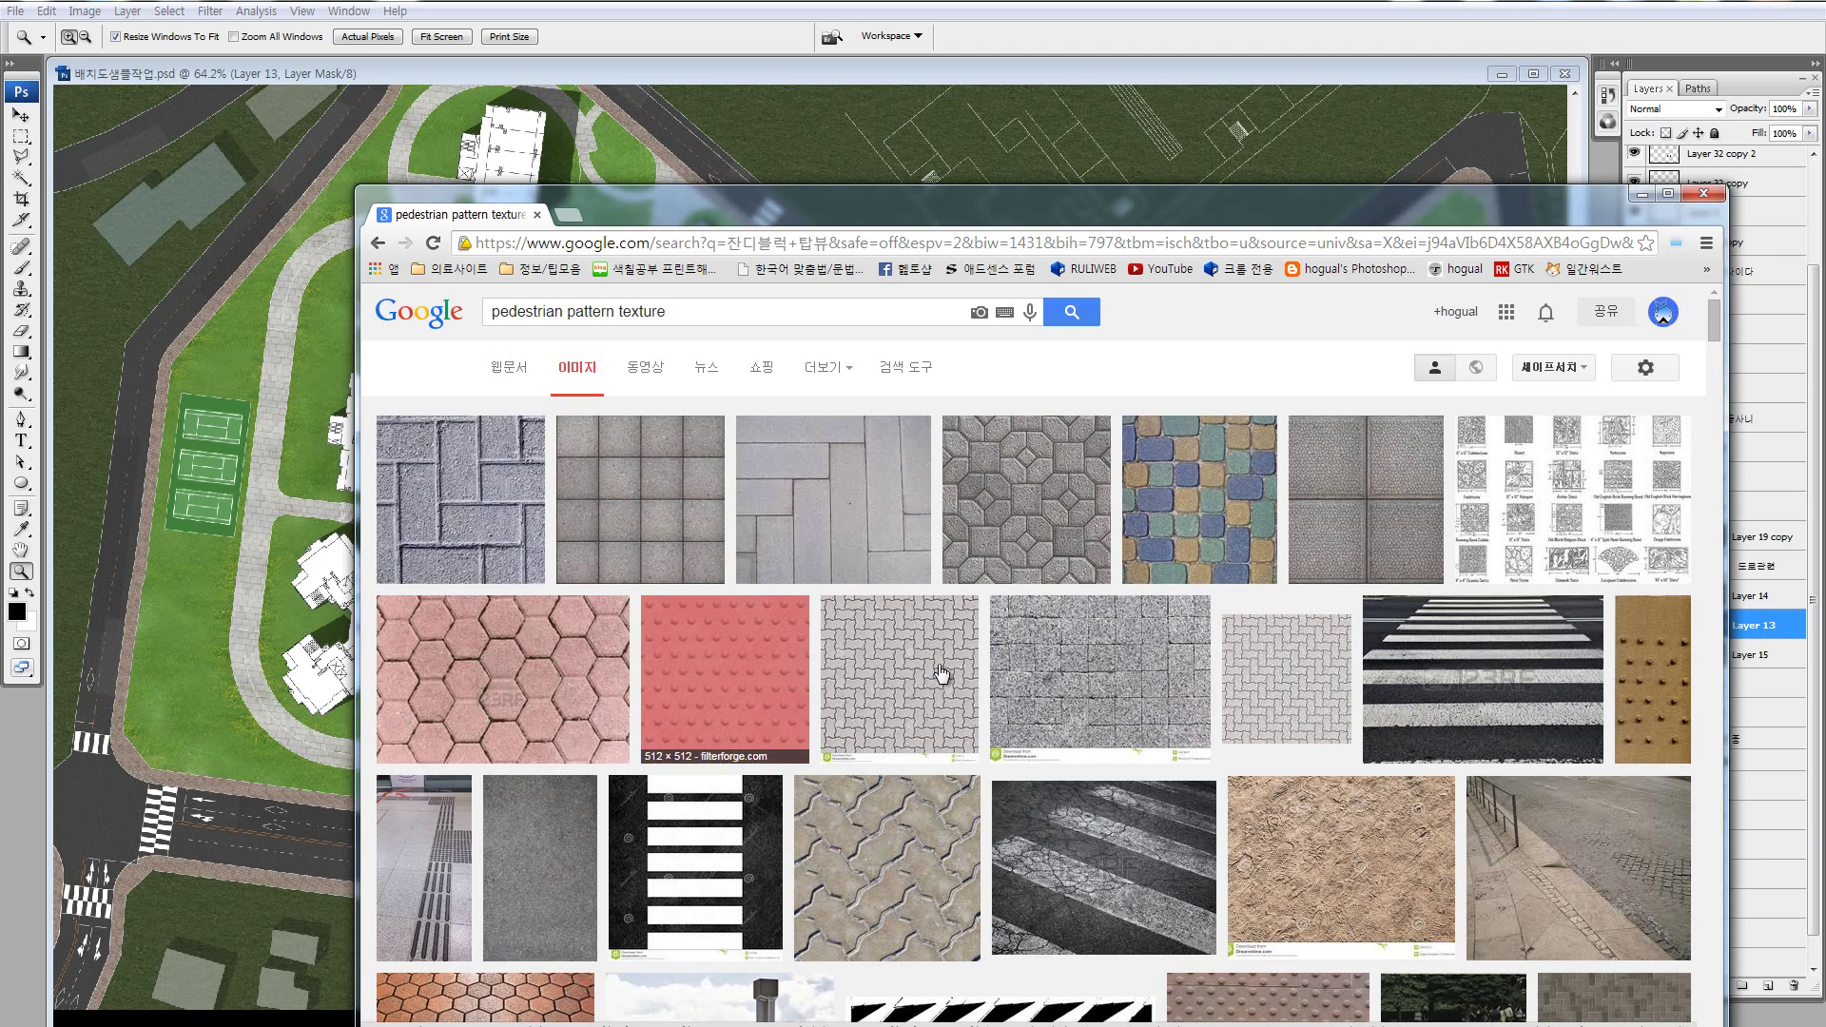
- Browse the results and preview a related vitrified tile, visiting its source page
scroll(1156, 682, down, 1)
scroll(1156, 682, down, 1)
scroll(1155, 682, down, 1)
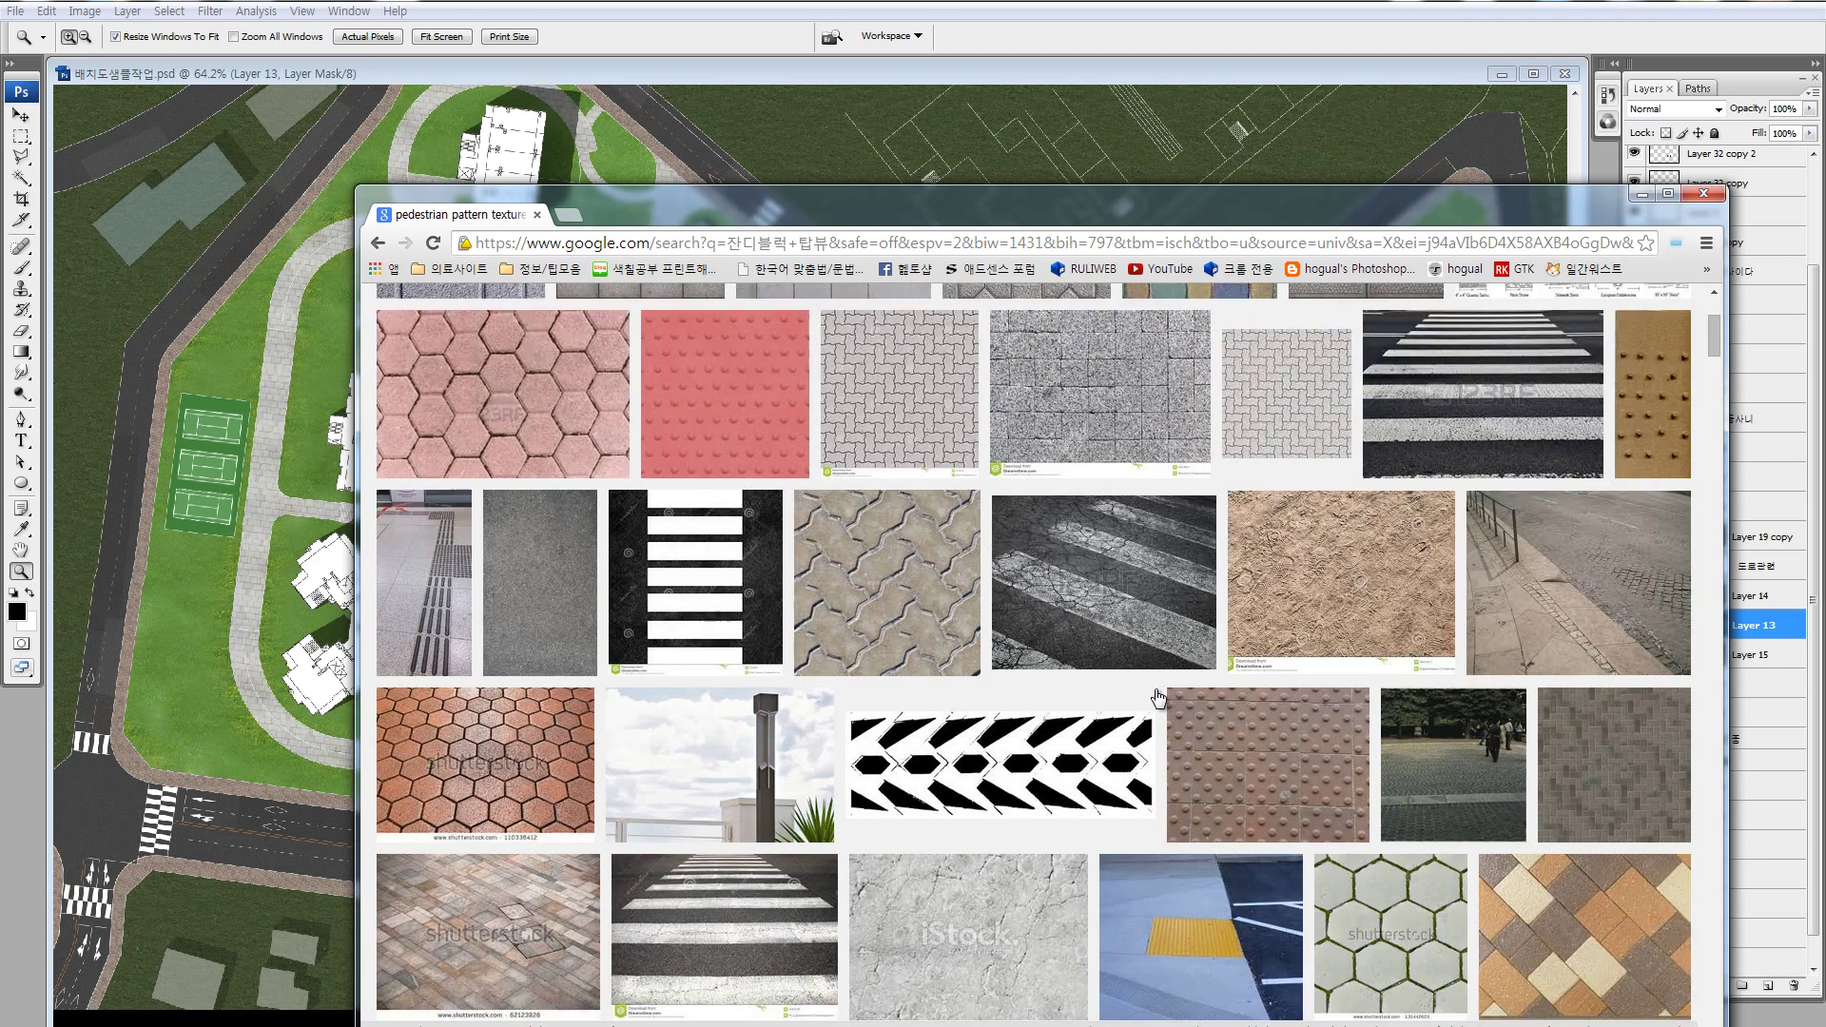
scroll(1154, 694, down, 2)
scroll(1153, 702, down, 1)
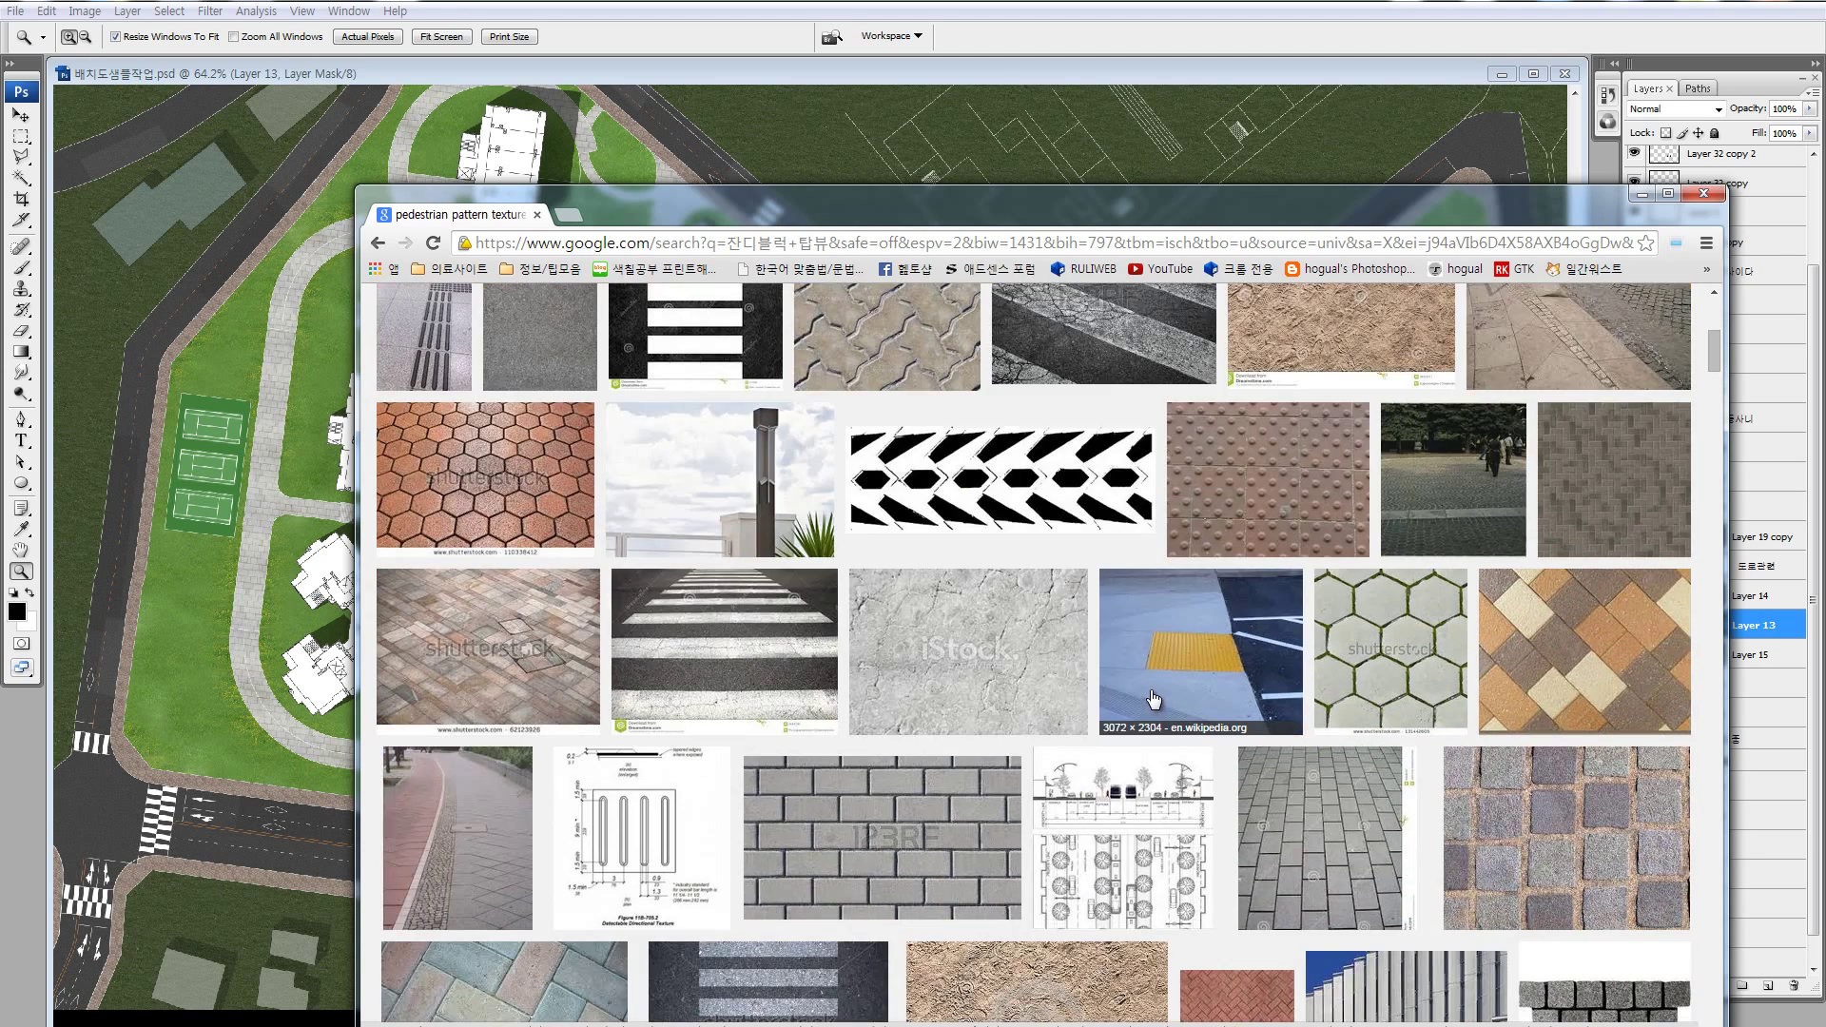
scroll(1154, 699, down, 1)
scroll(1153, 700, down, 1)
scroll(1149, 701, down, 2)
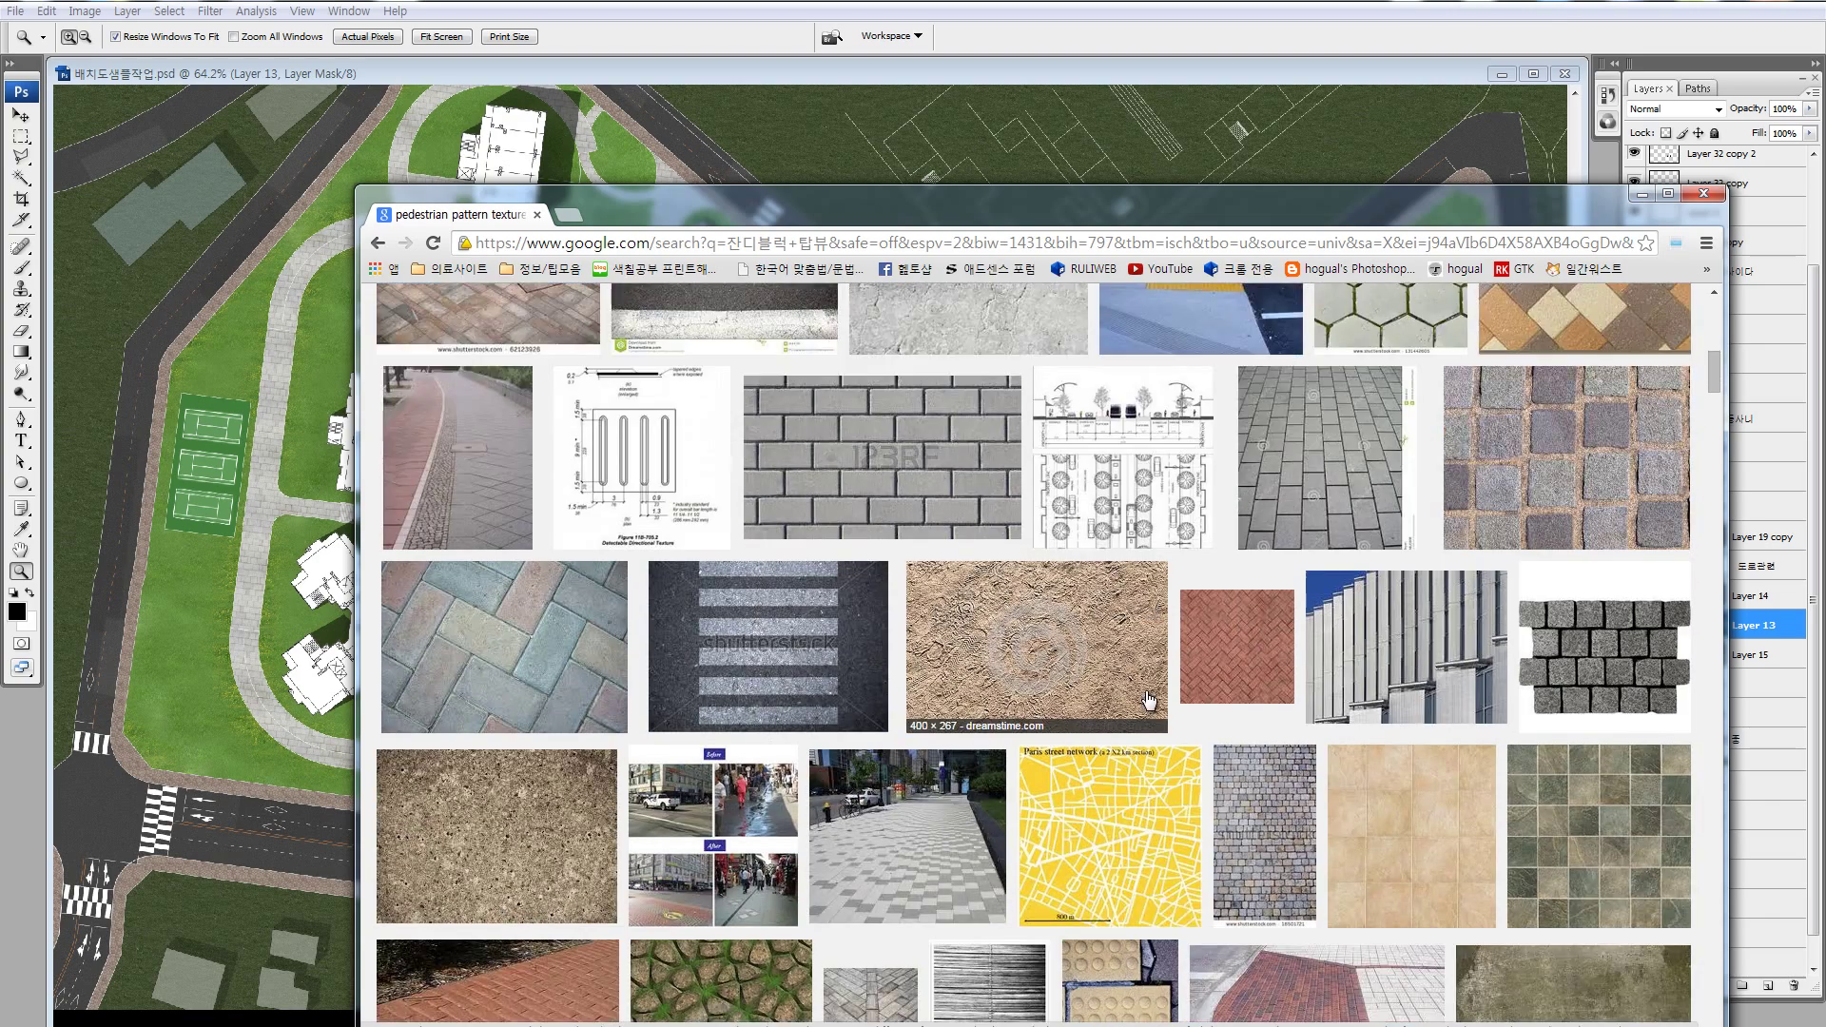
scroll(1149, 701, down, 1)
scroll(1148, 701, down, 1)
scroll(1146, 700, down, 3)
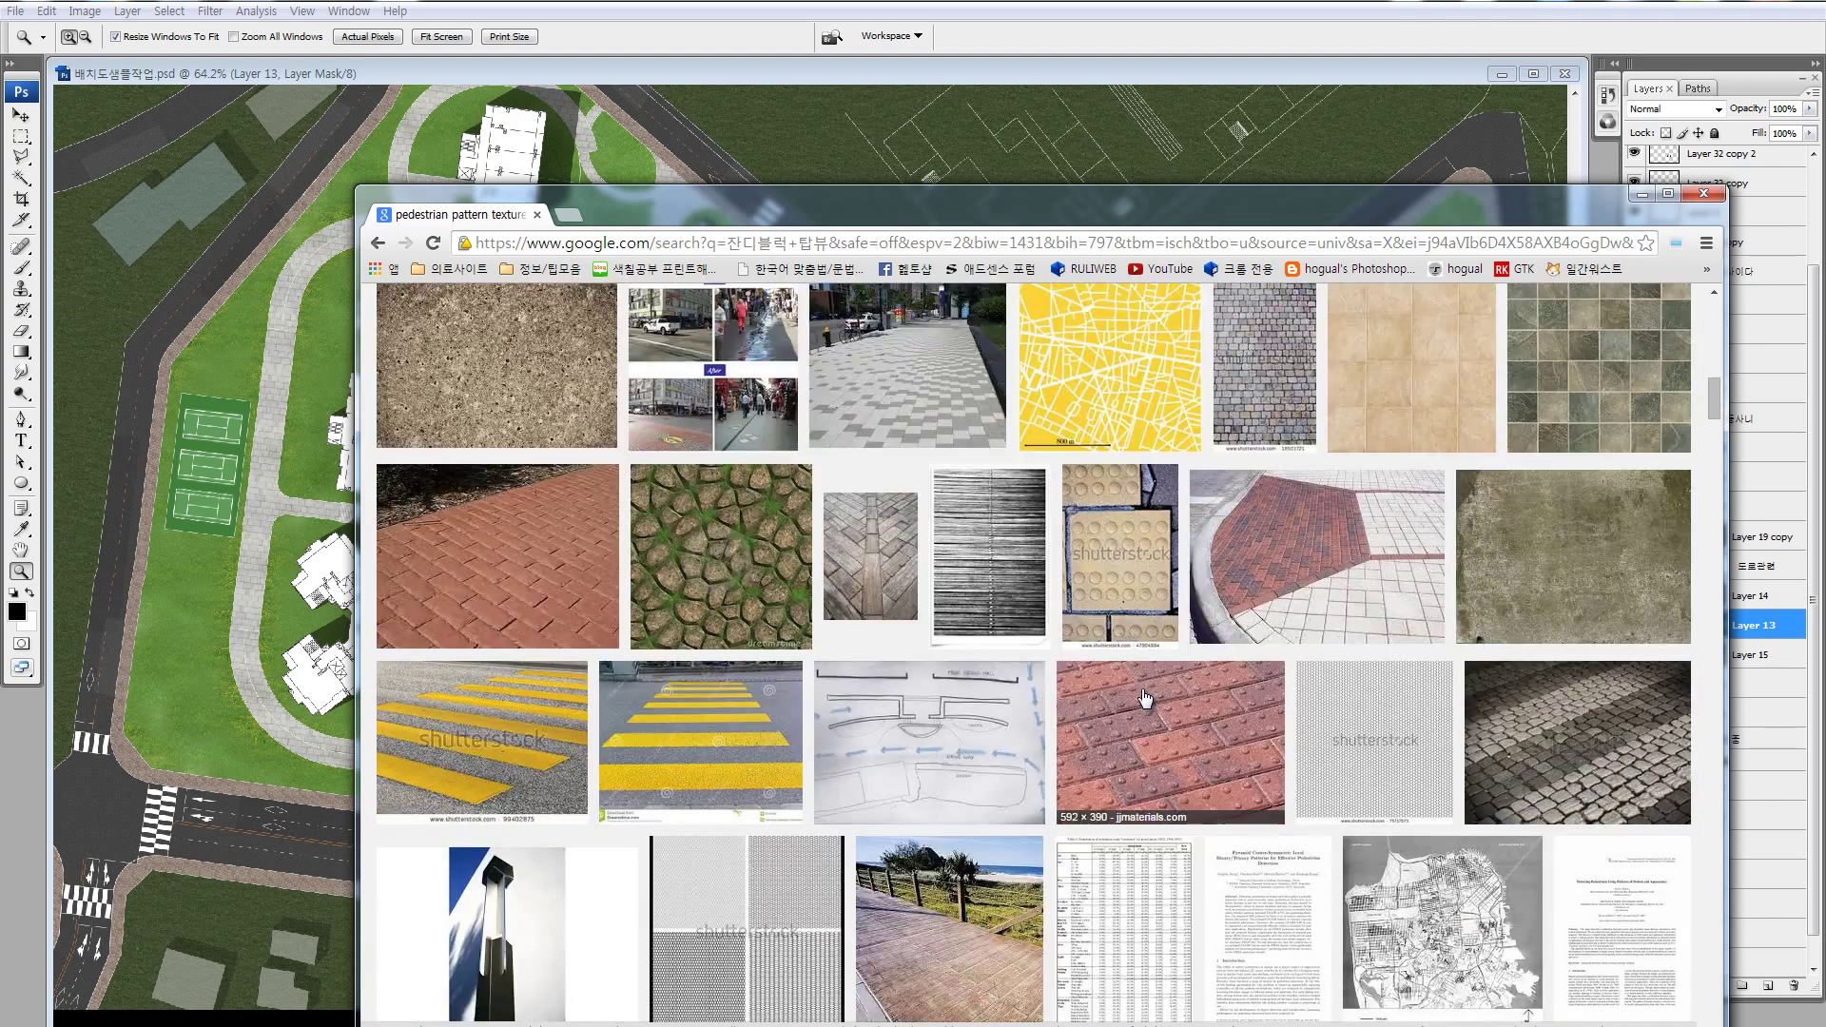
scroll(1145, 699, down, 2)
scroll(1144, 699, down, 1)
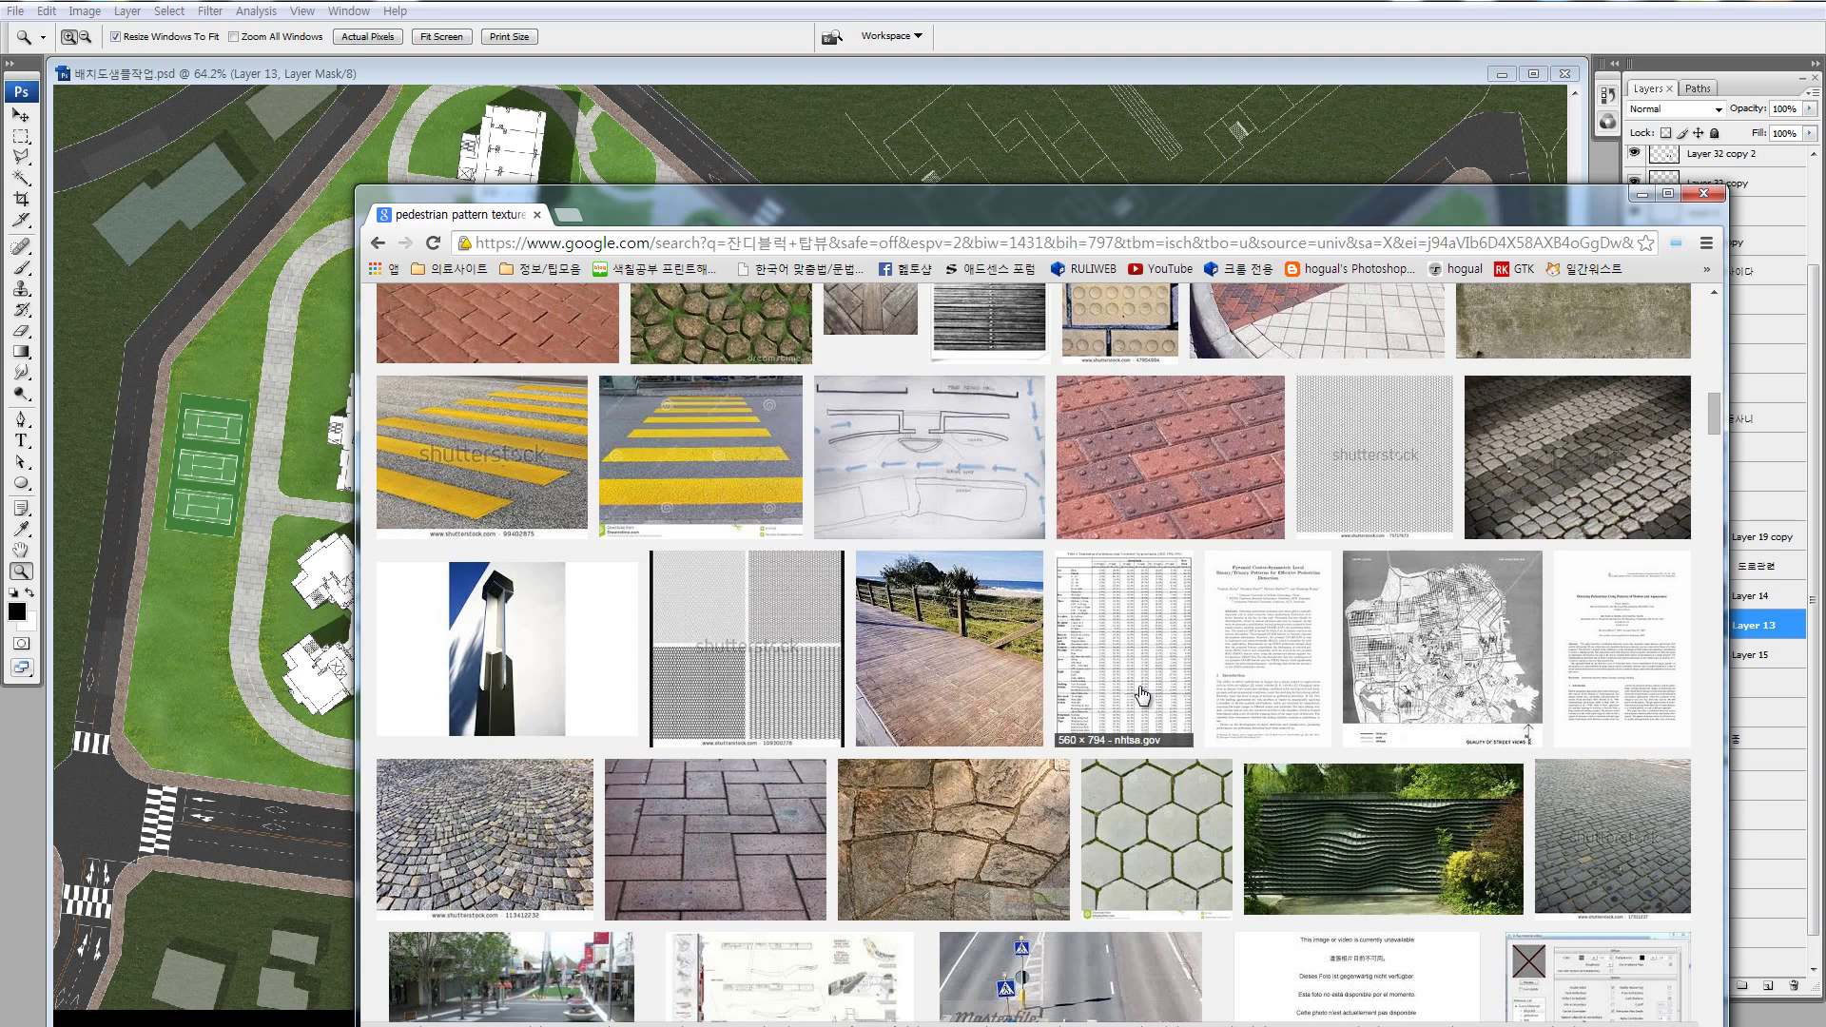
scroll(1143, 697, down, 2)
scroll(1143, 699, down, 1)
scroll(1145, 699, down, 1)
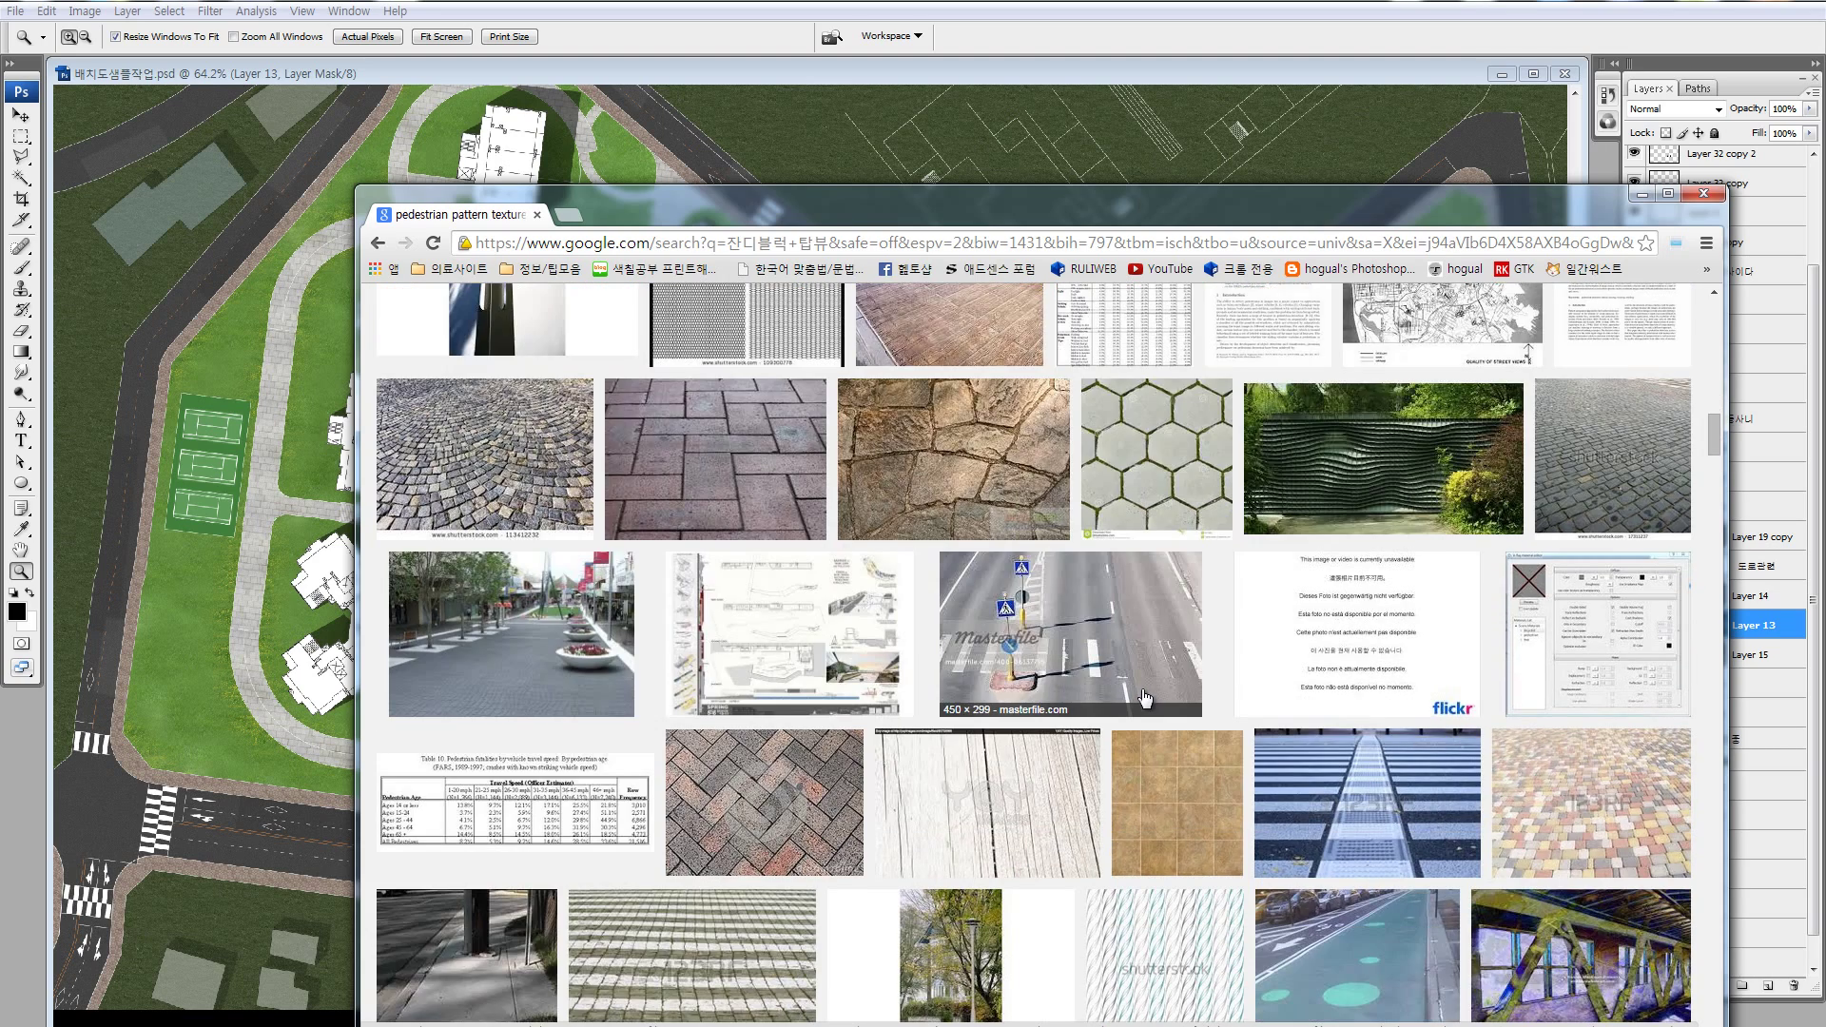
scroll(1144, 699, down, 2)
scroll(1146, 697, down, 1)
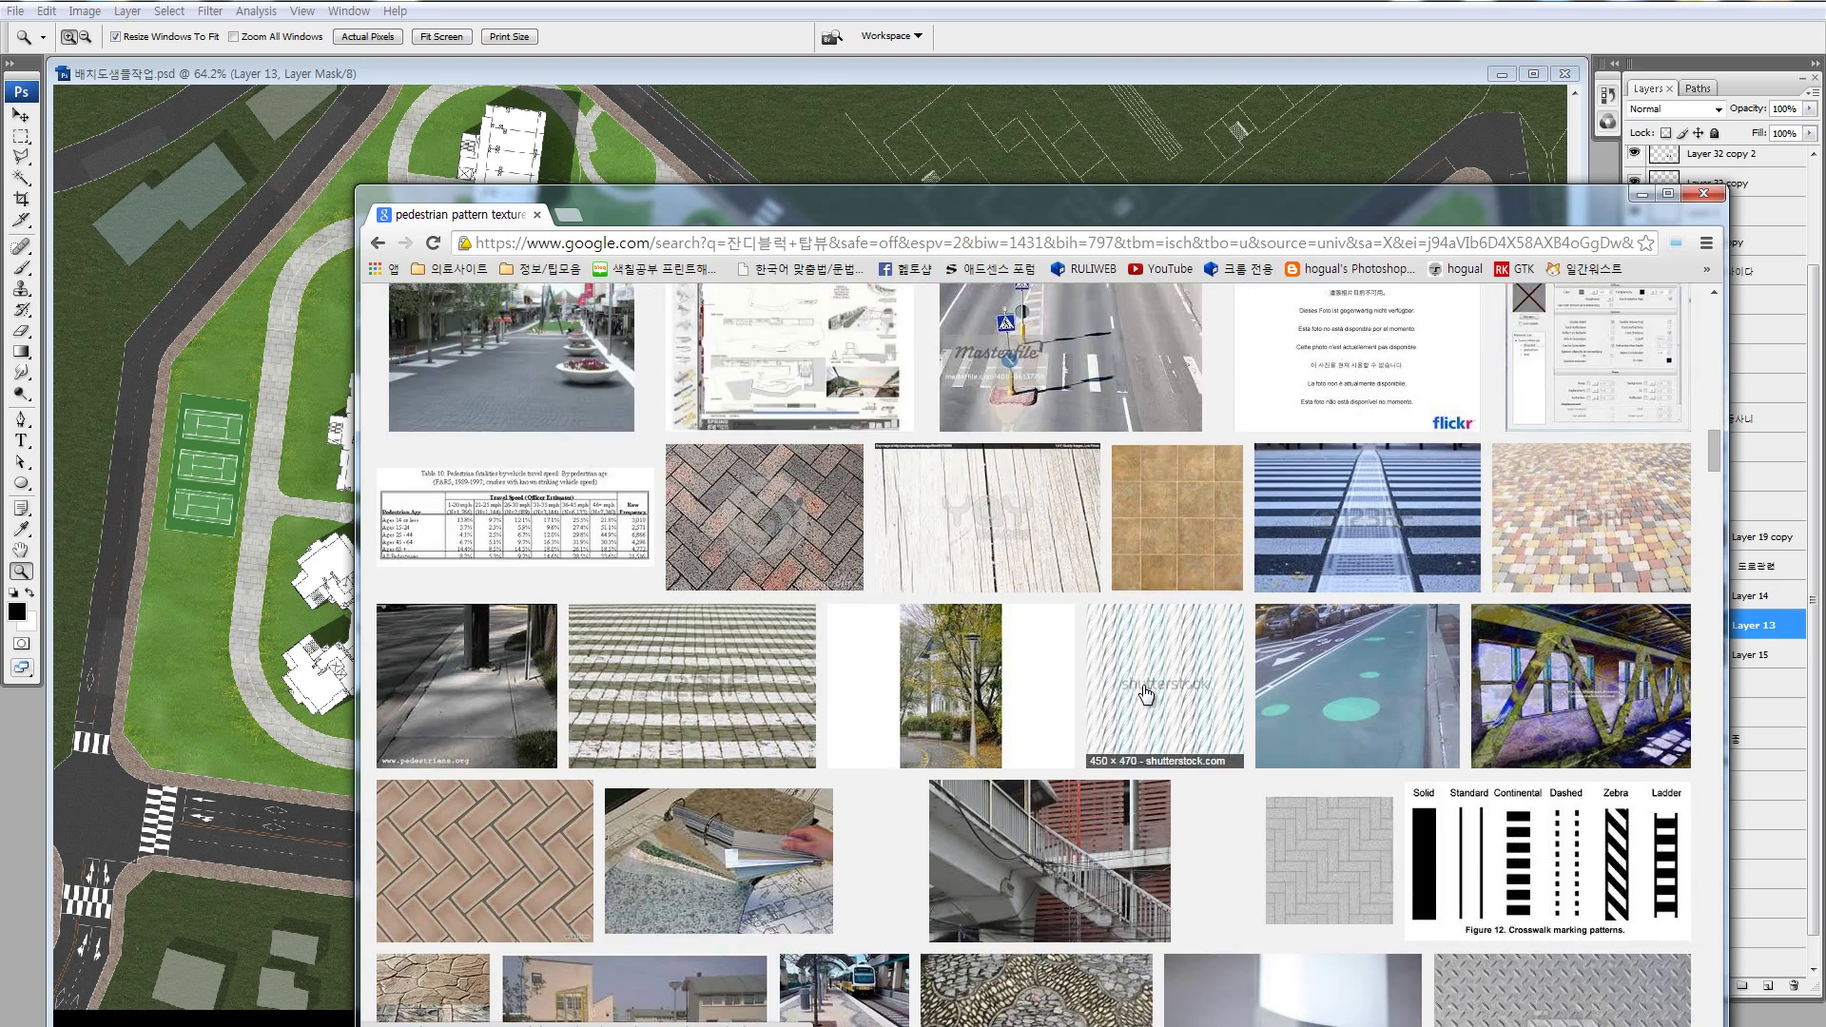
scroll(1147, 689, down, 1)
click(1192, 447)
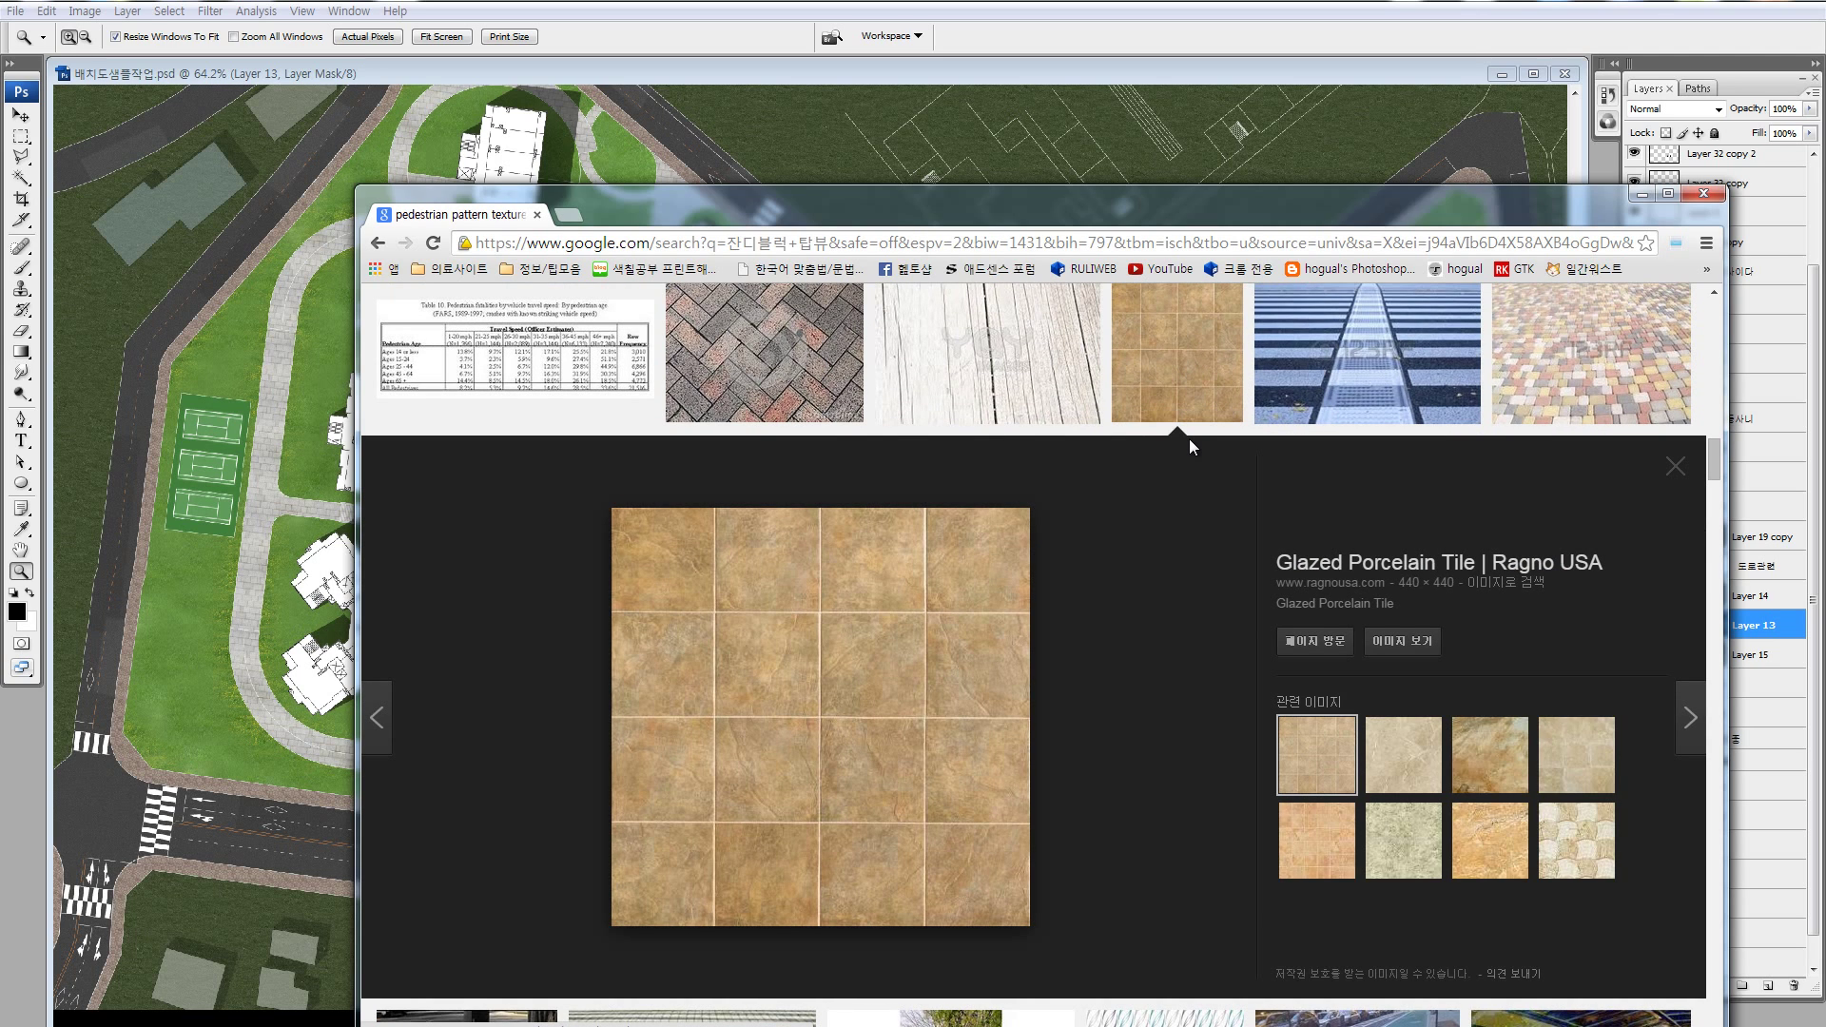
click(1385, 748)
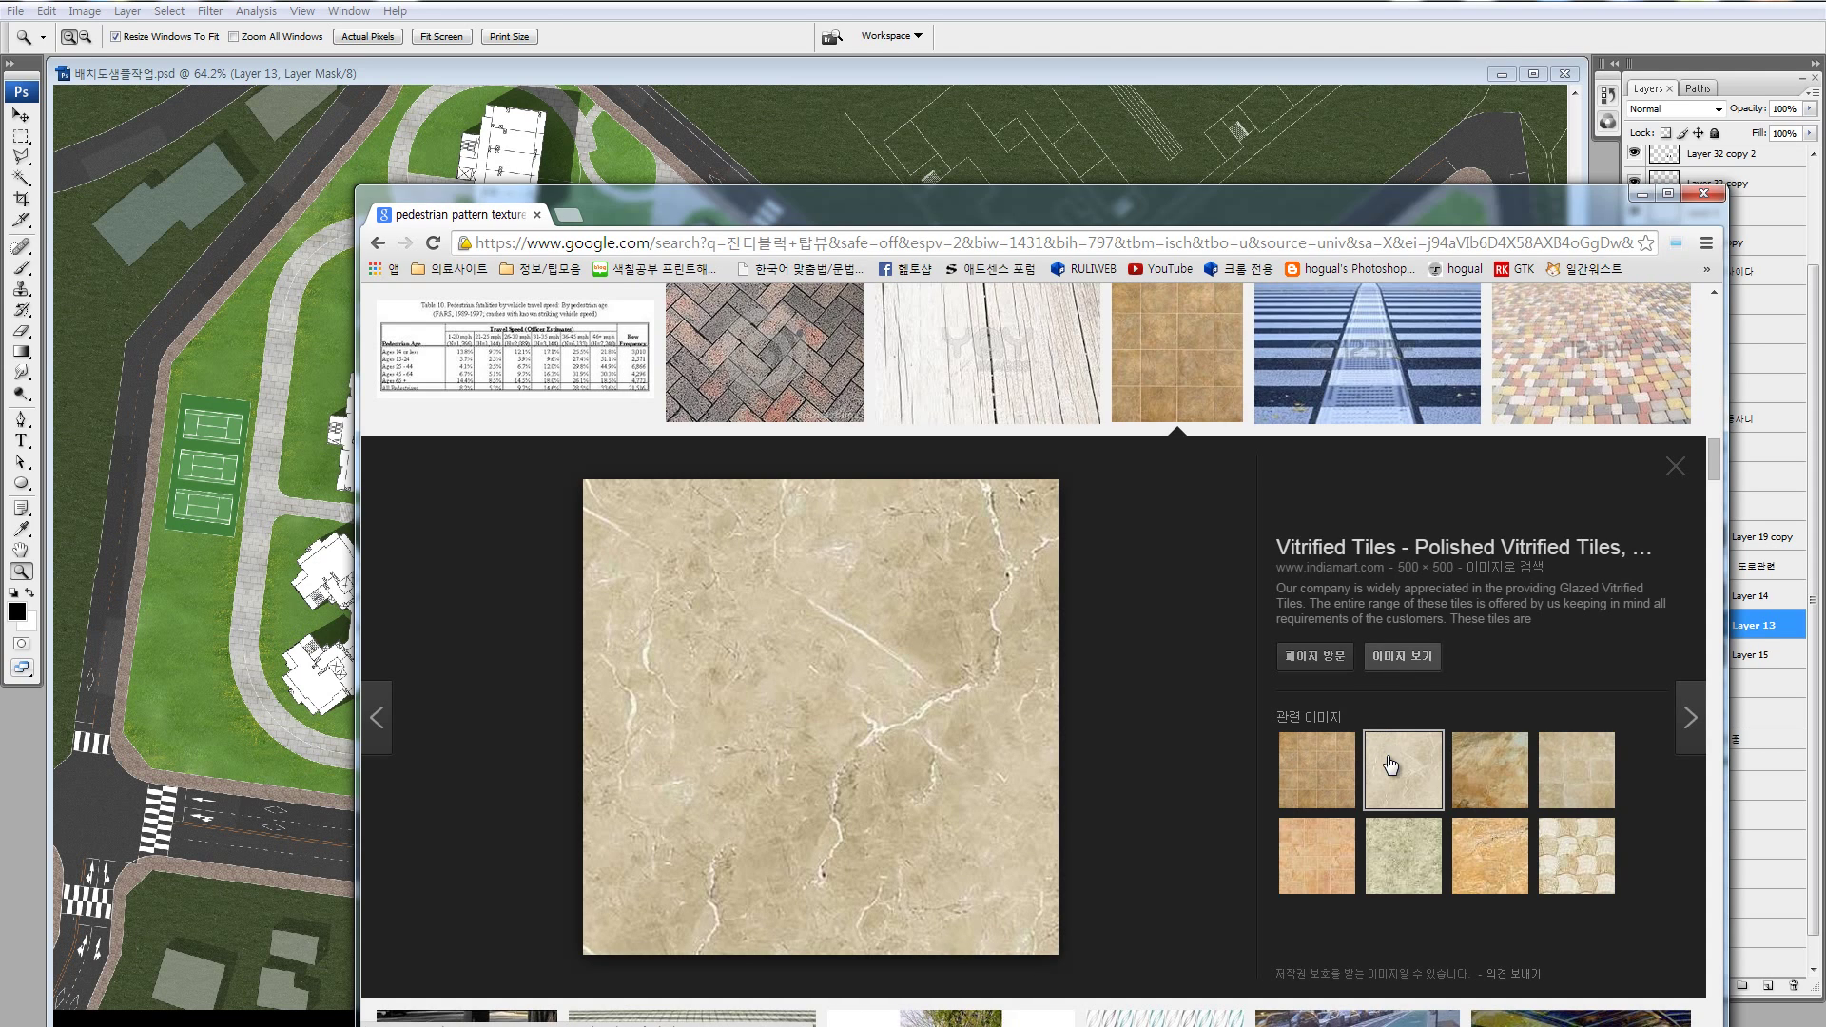
click(936, 647)
- Return to the results and open the full-size beige marble tile image
key(alt+Left)
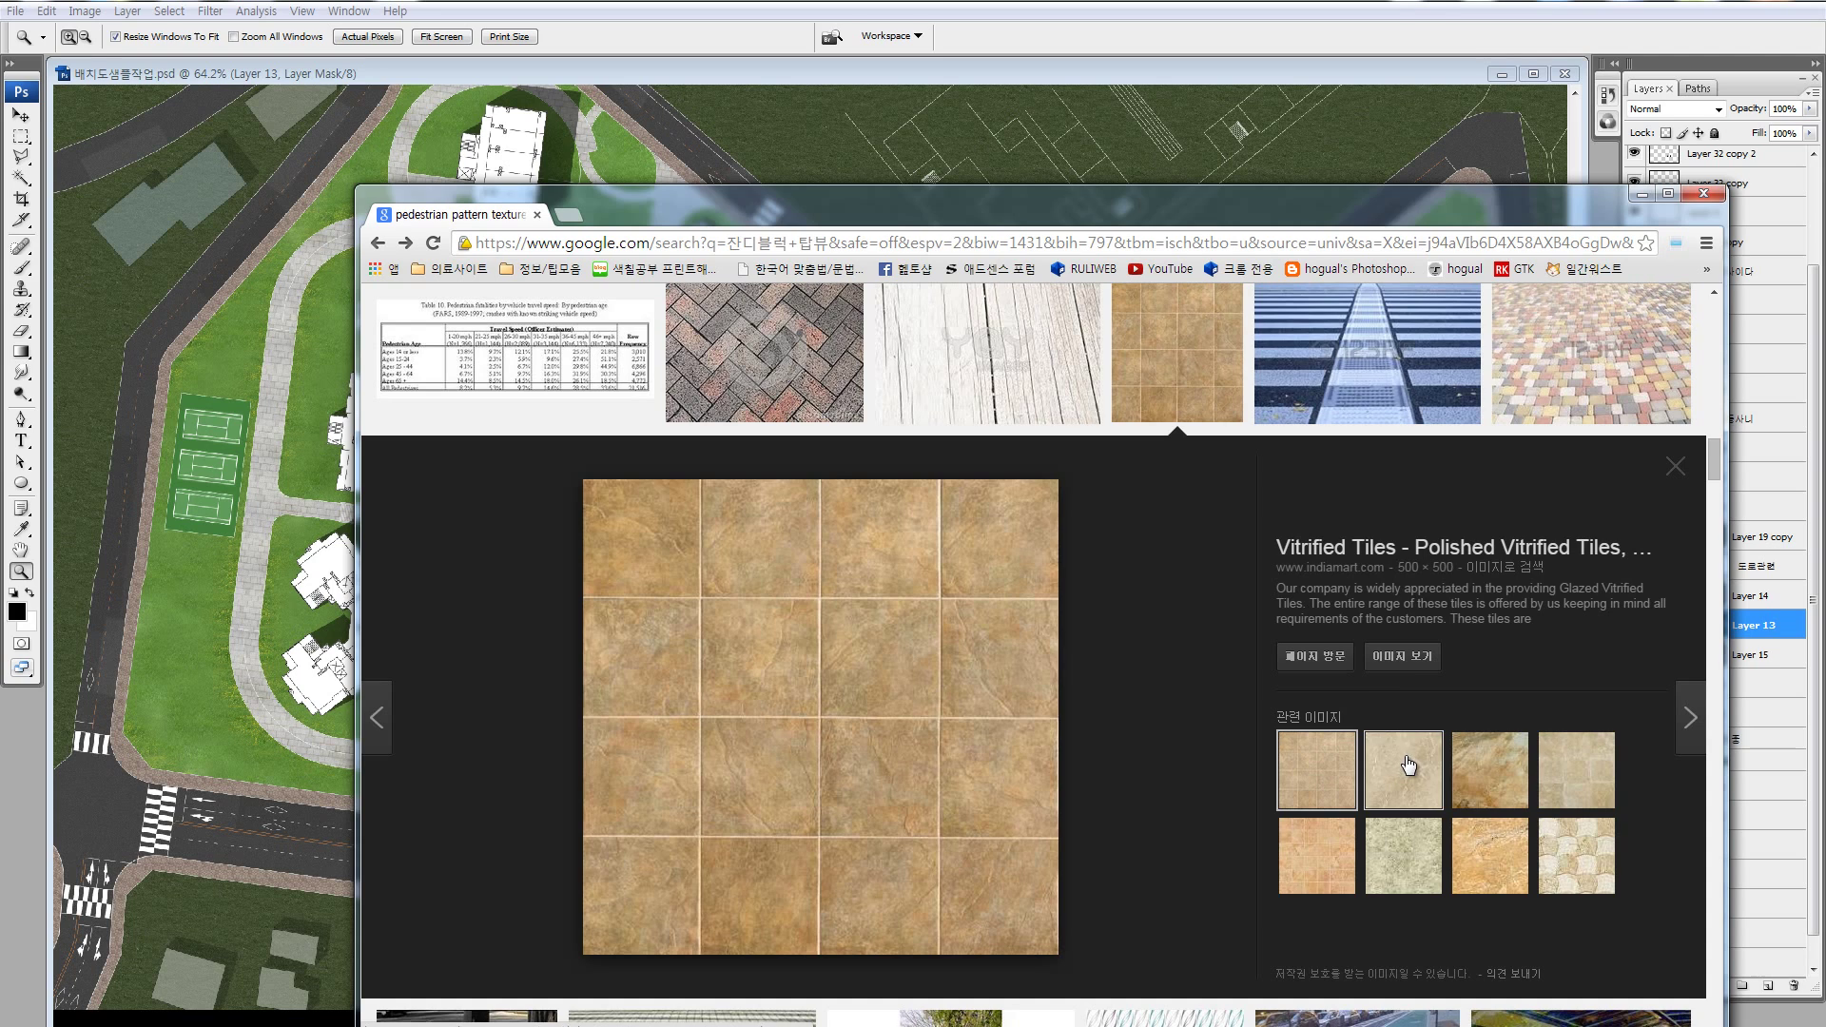
click(1400, 768)
click(1402, 656)
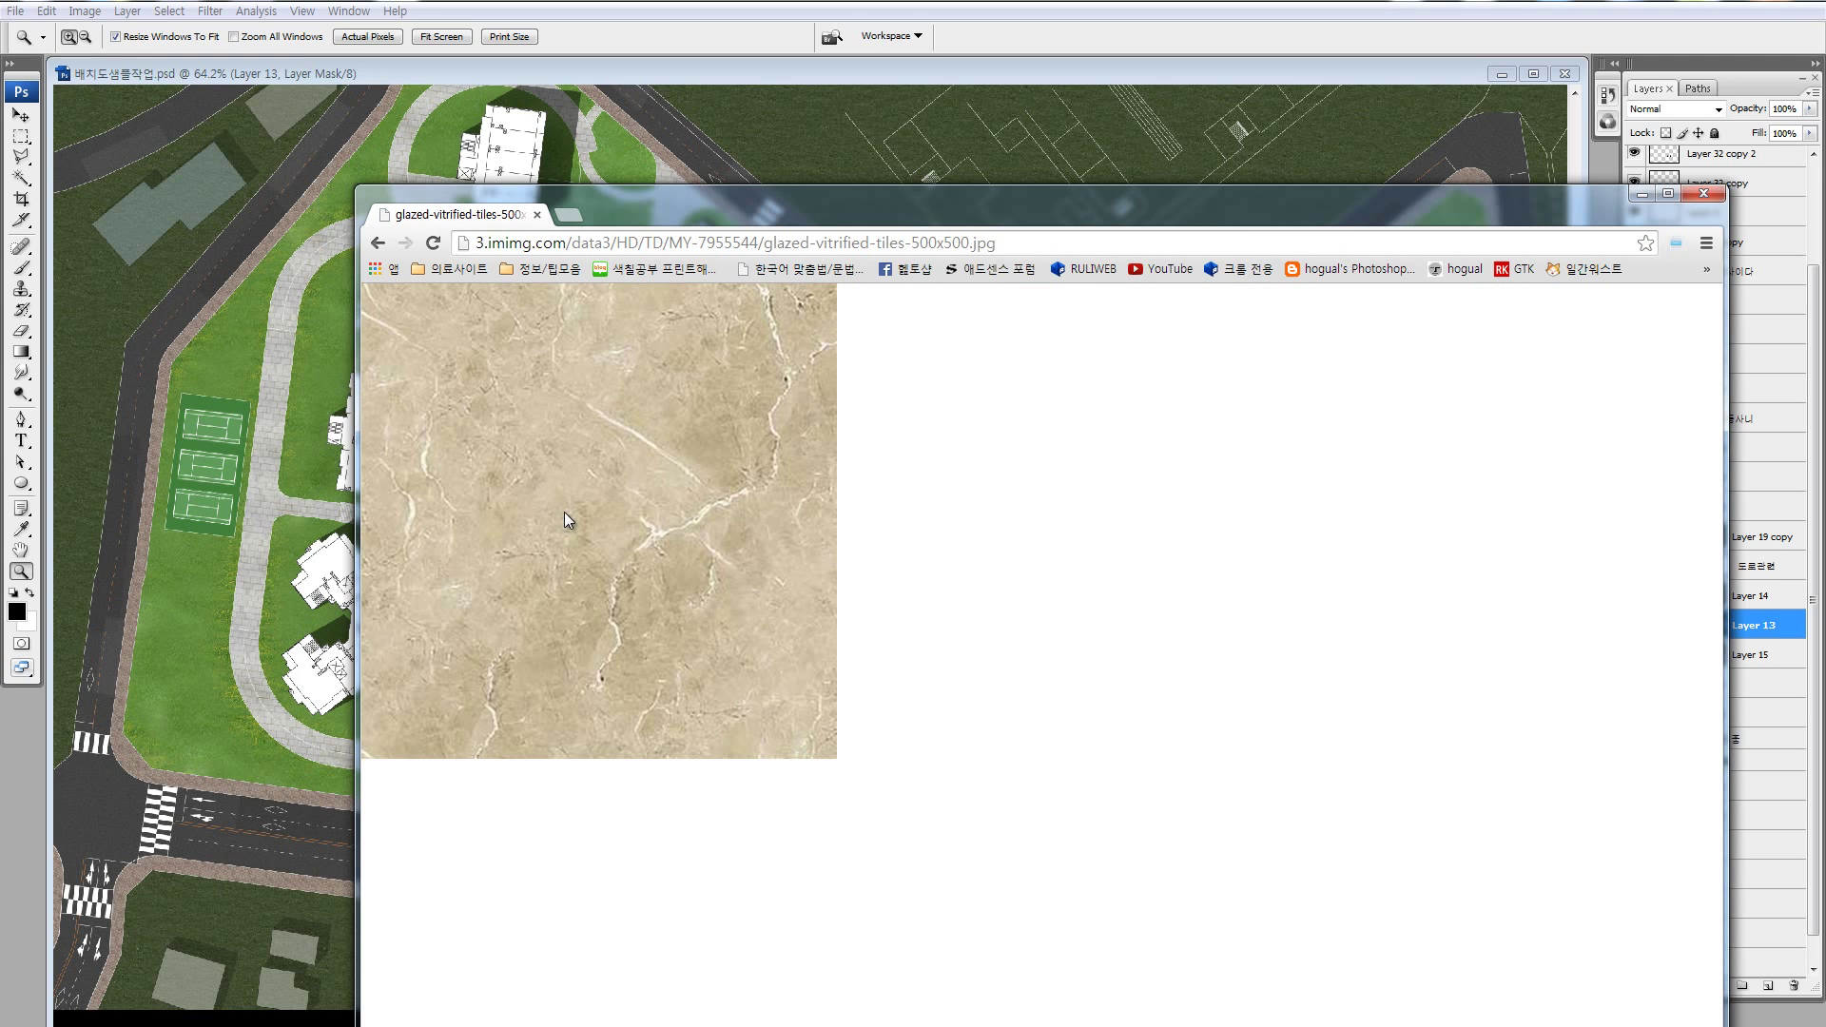
- Open the marble tile in Photoshop as glazed-vitrified-tiles-500x500.jpg, then return to Chrome
drag(612, 501, 234, 686)
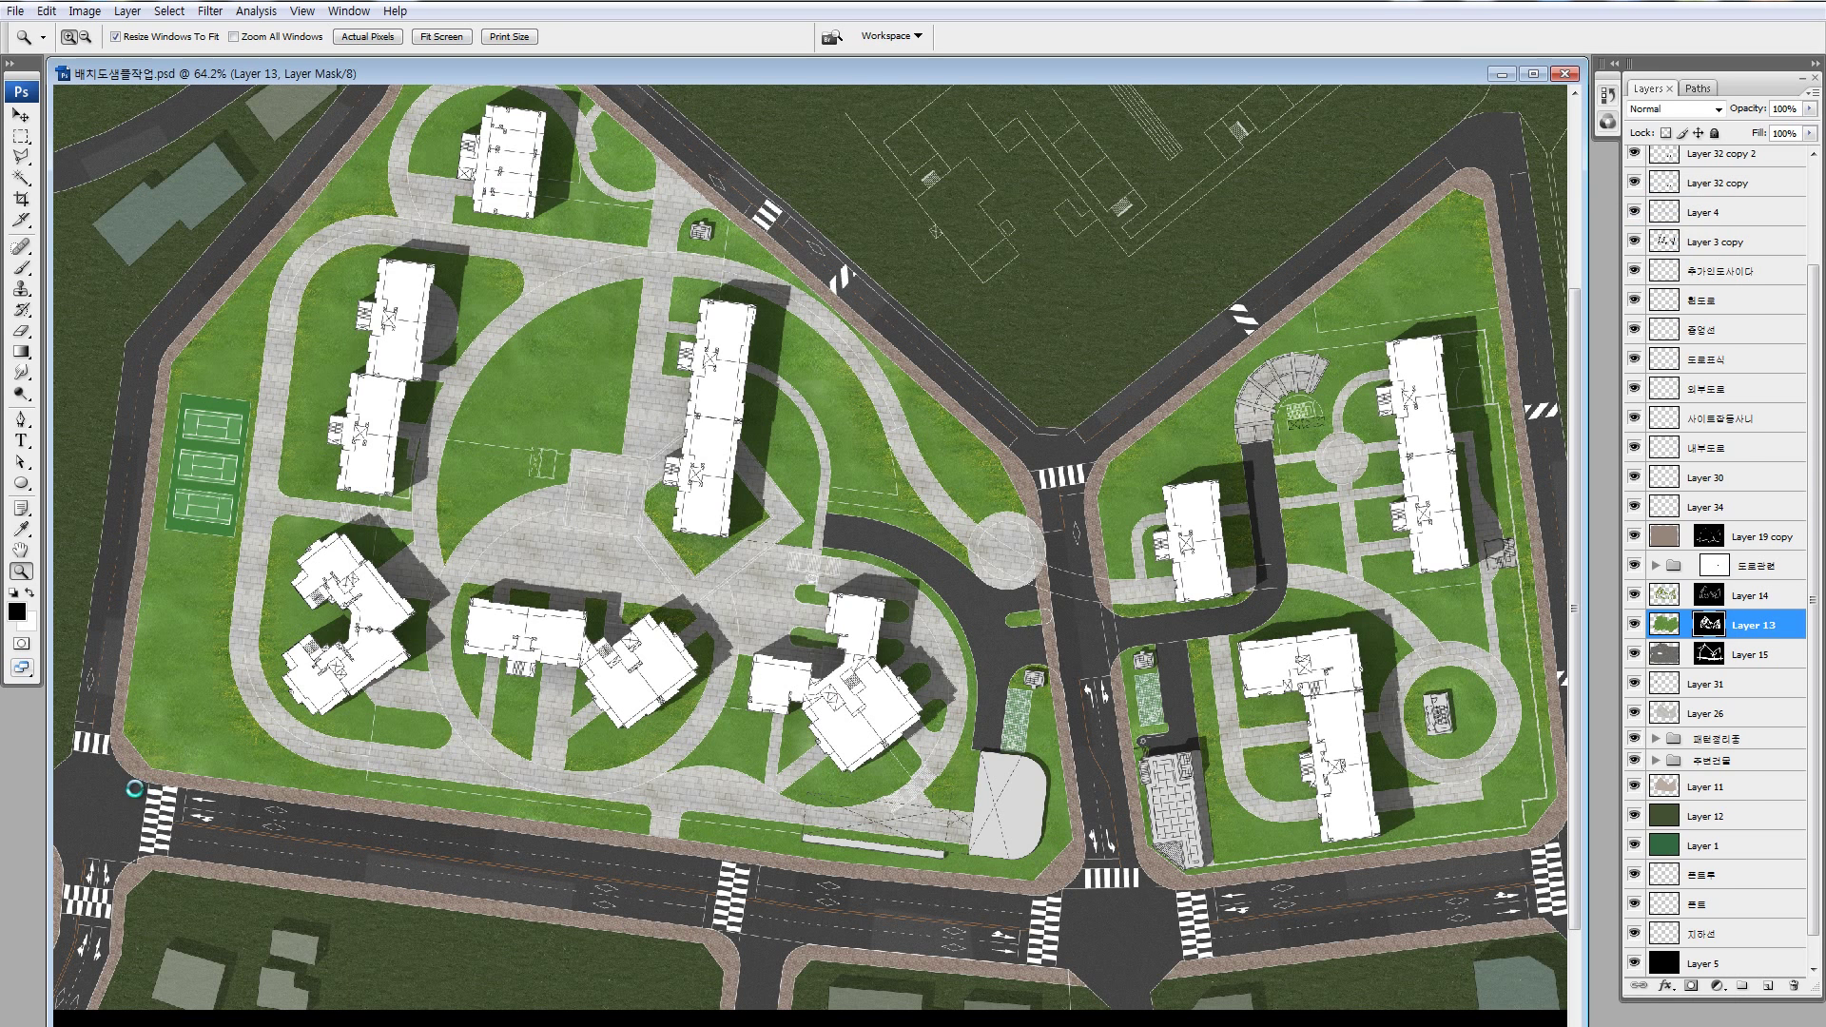
key(alt+Tab)
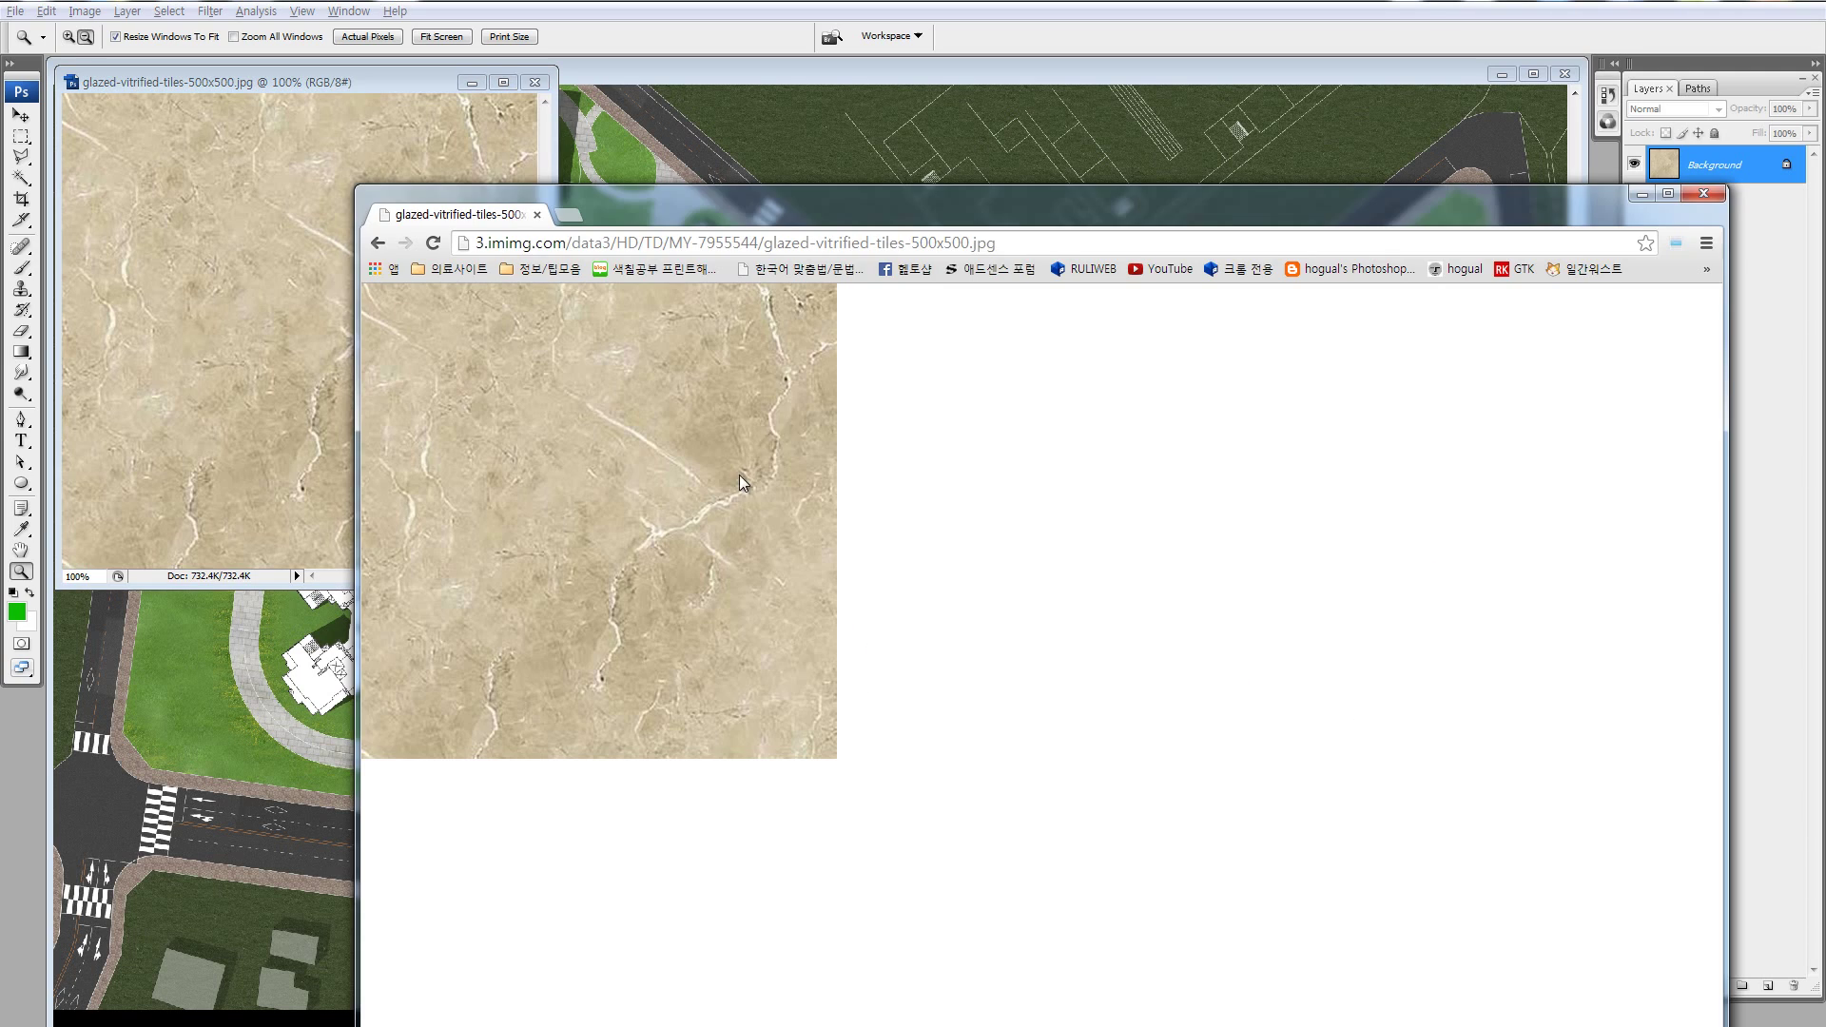
click(576, 242)
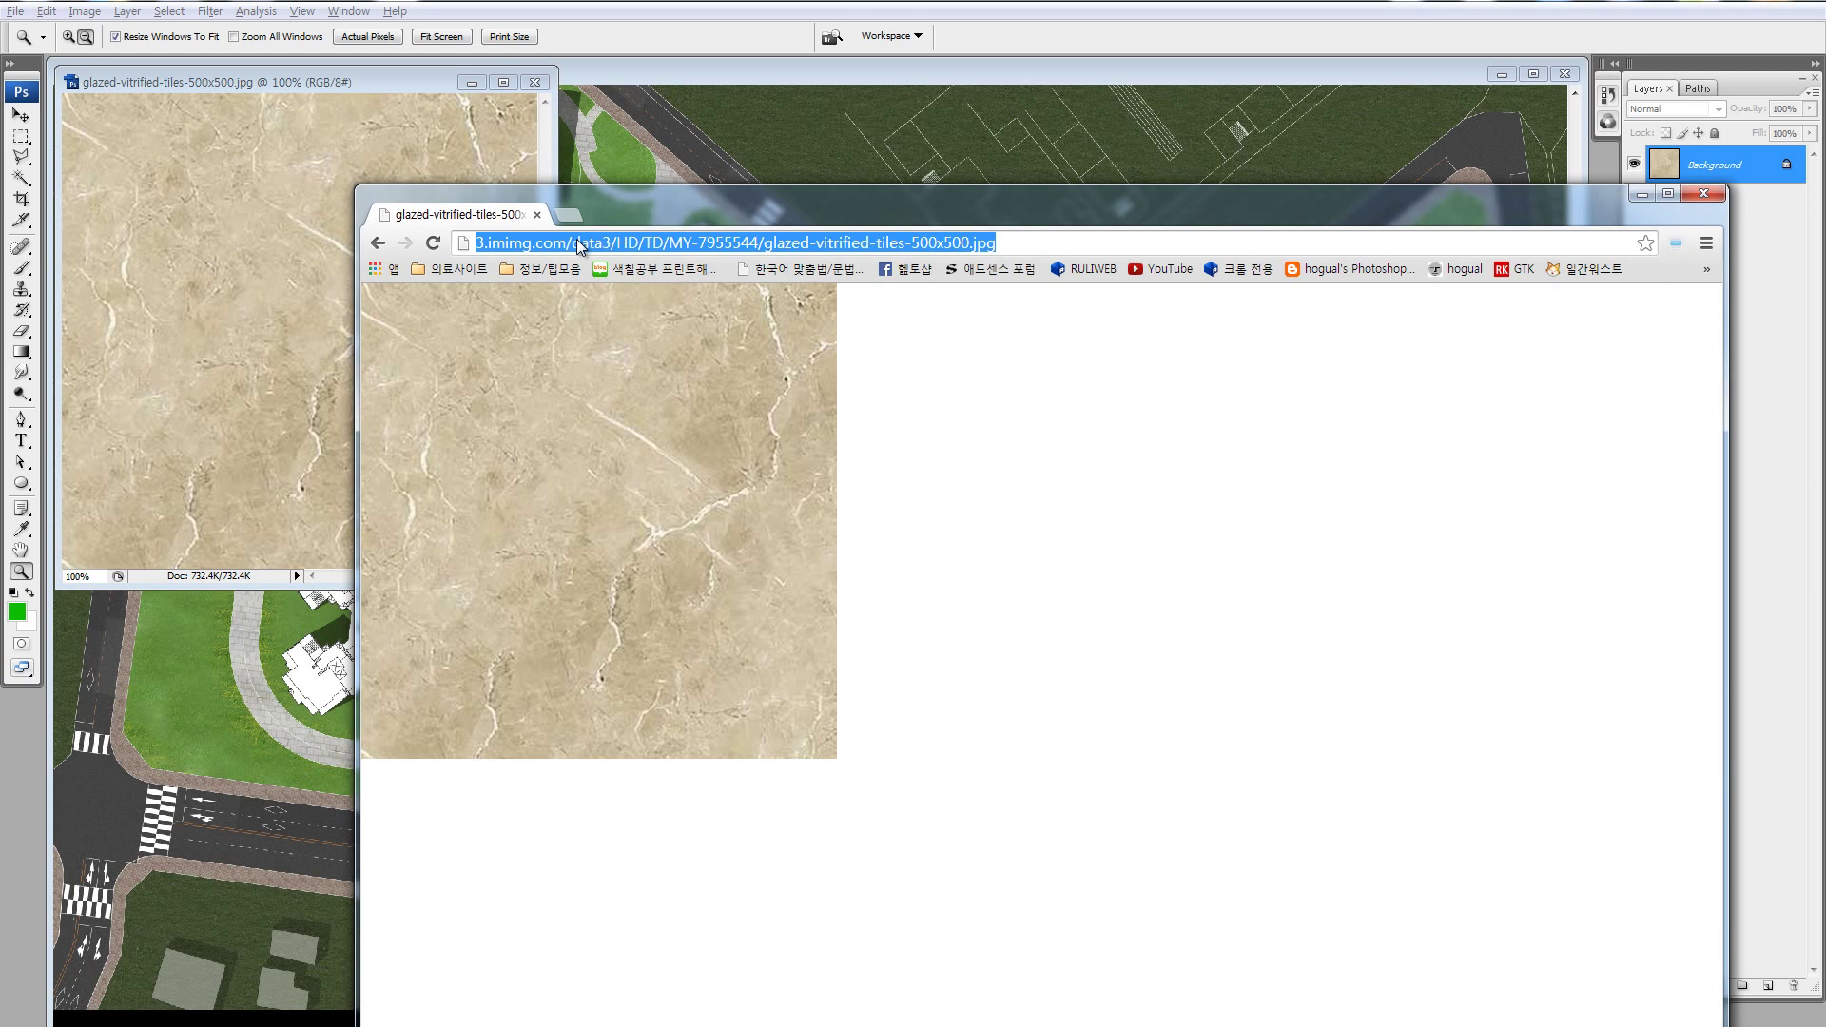
text(p)
key(BackSpace)
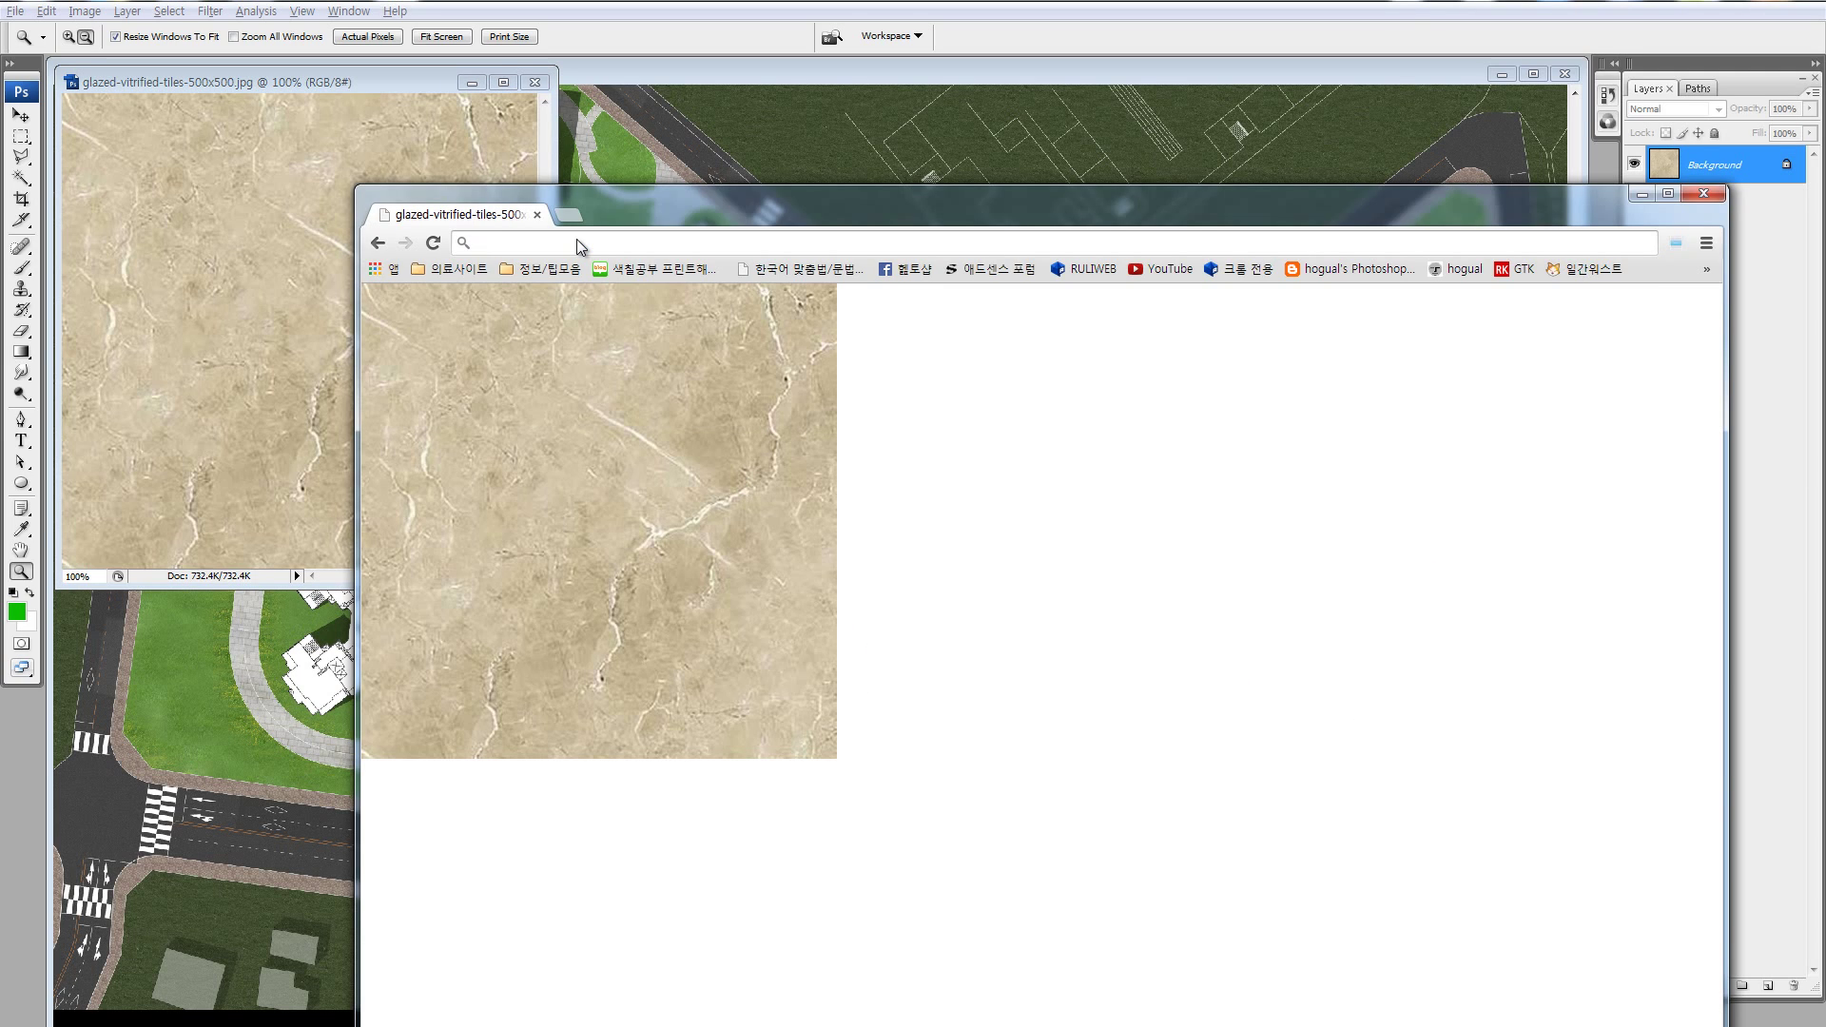
- Search Google for paving textures and show the image results
text(pav)
key(Return)
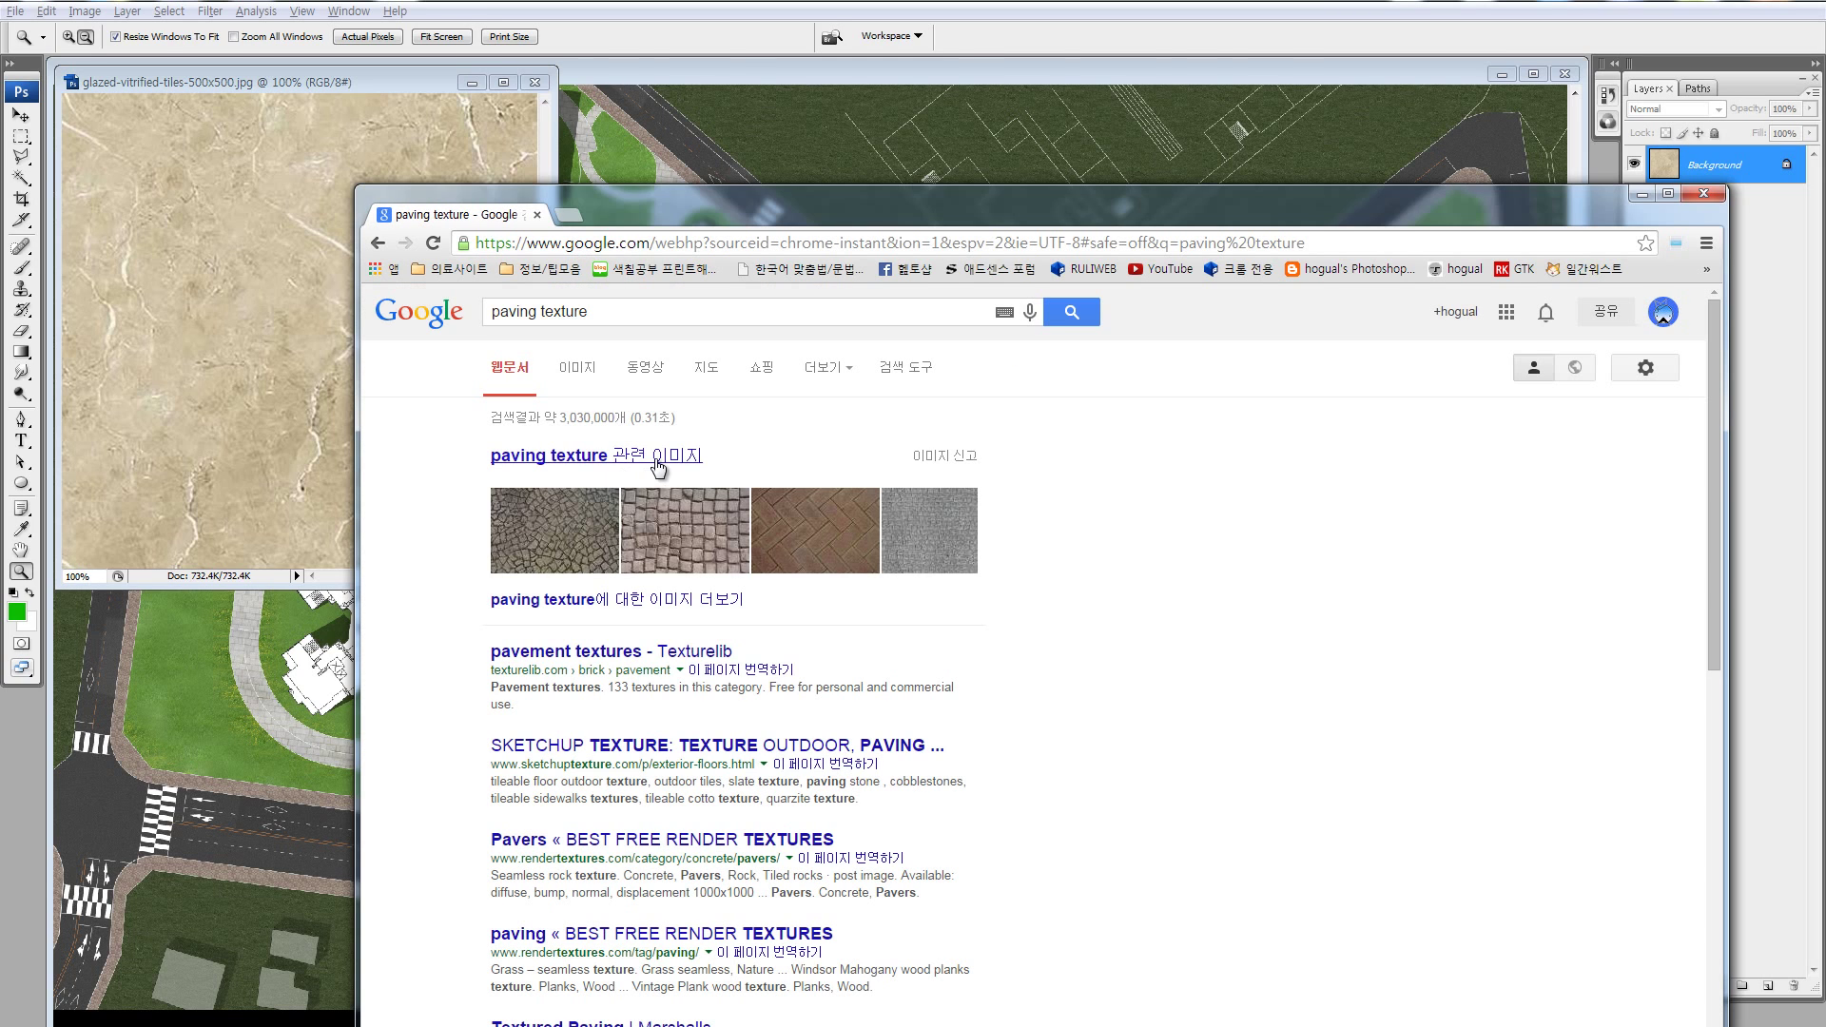
click(657, 466)
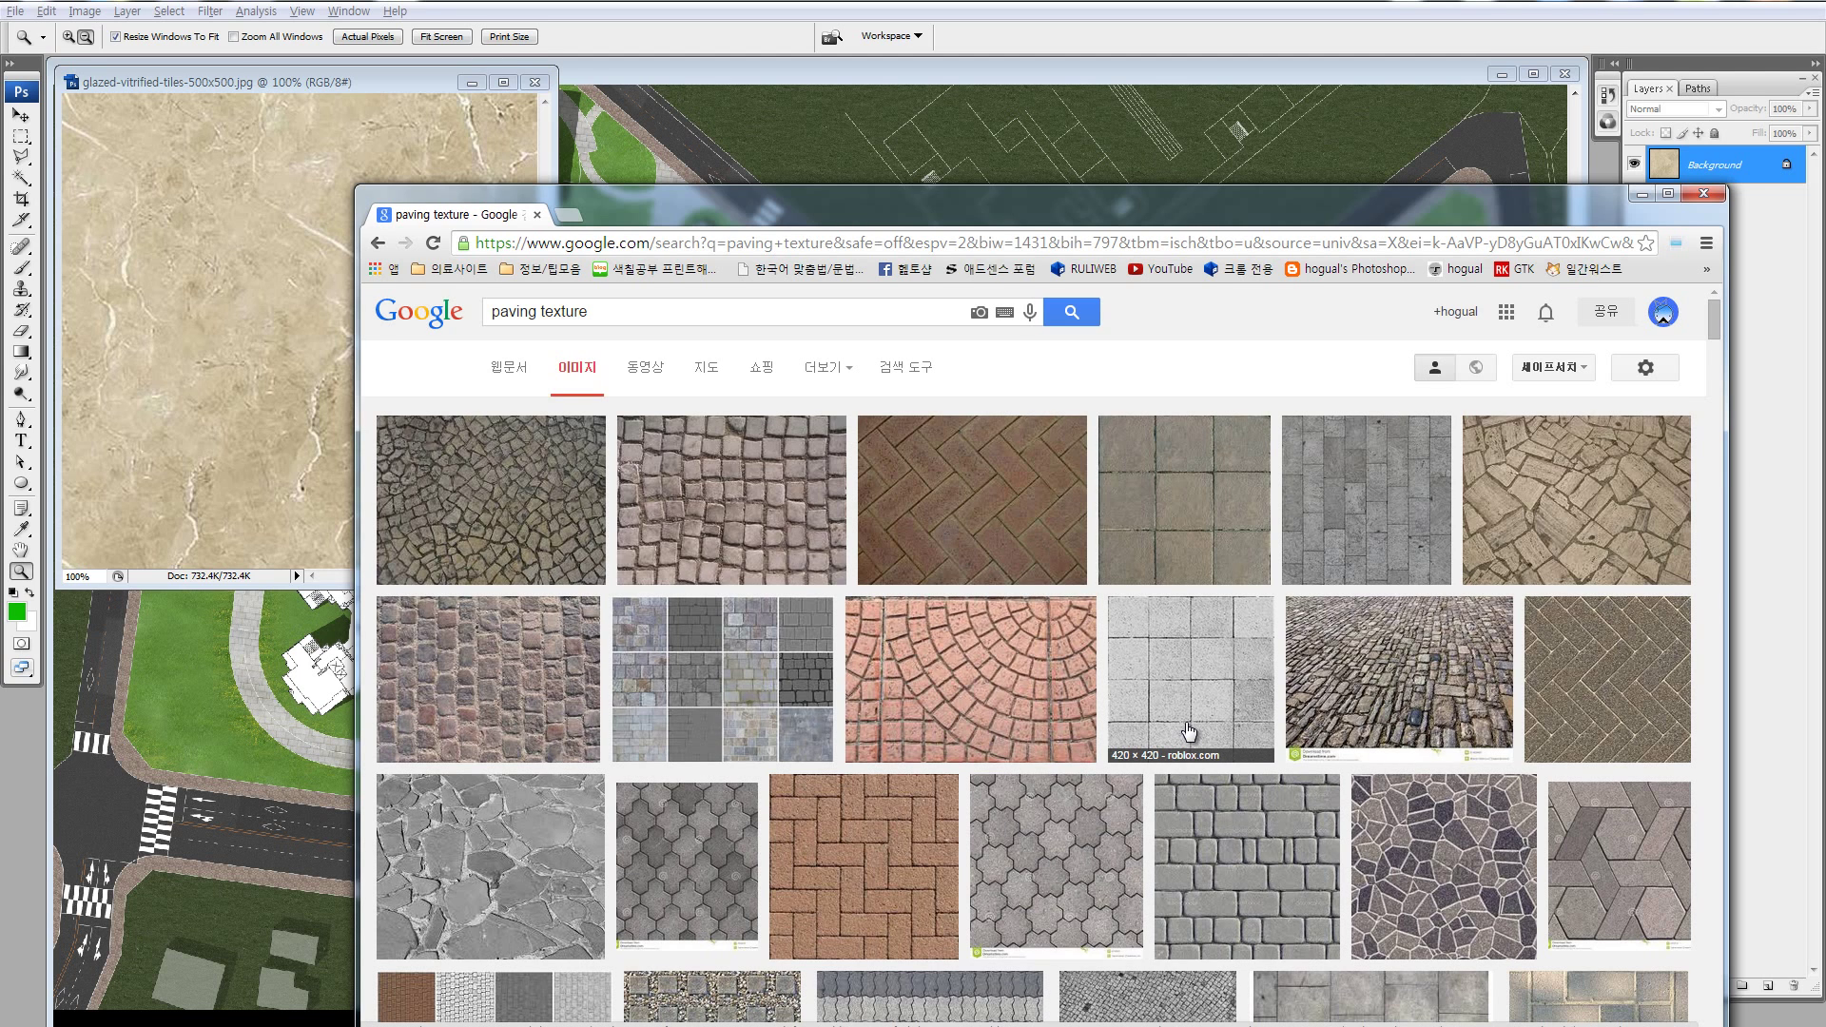
- Browse far down through the paving texture image results
scroll(1188, 731, down, 1)
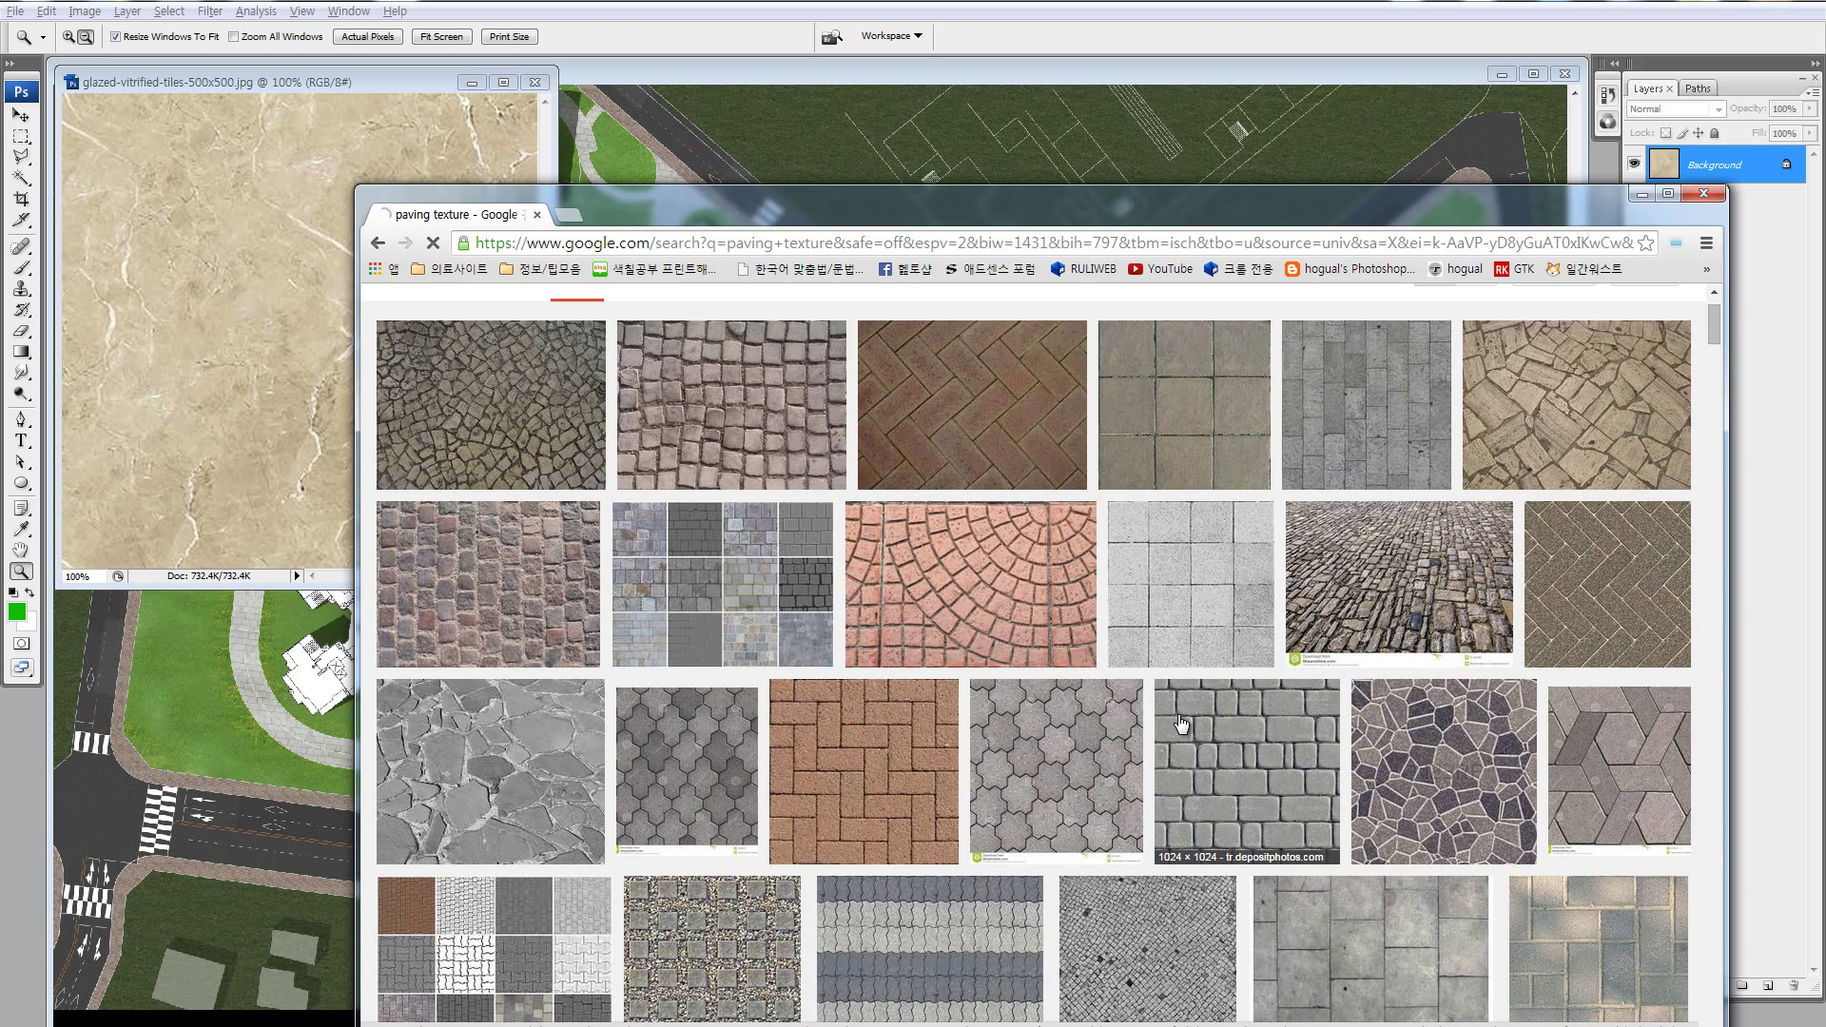
scroll(1182, 725, down, 1)
scroll(1182, 725, down, 1)
scroll(1180, 727, down, 4)
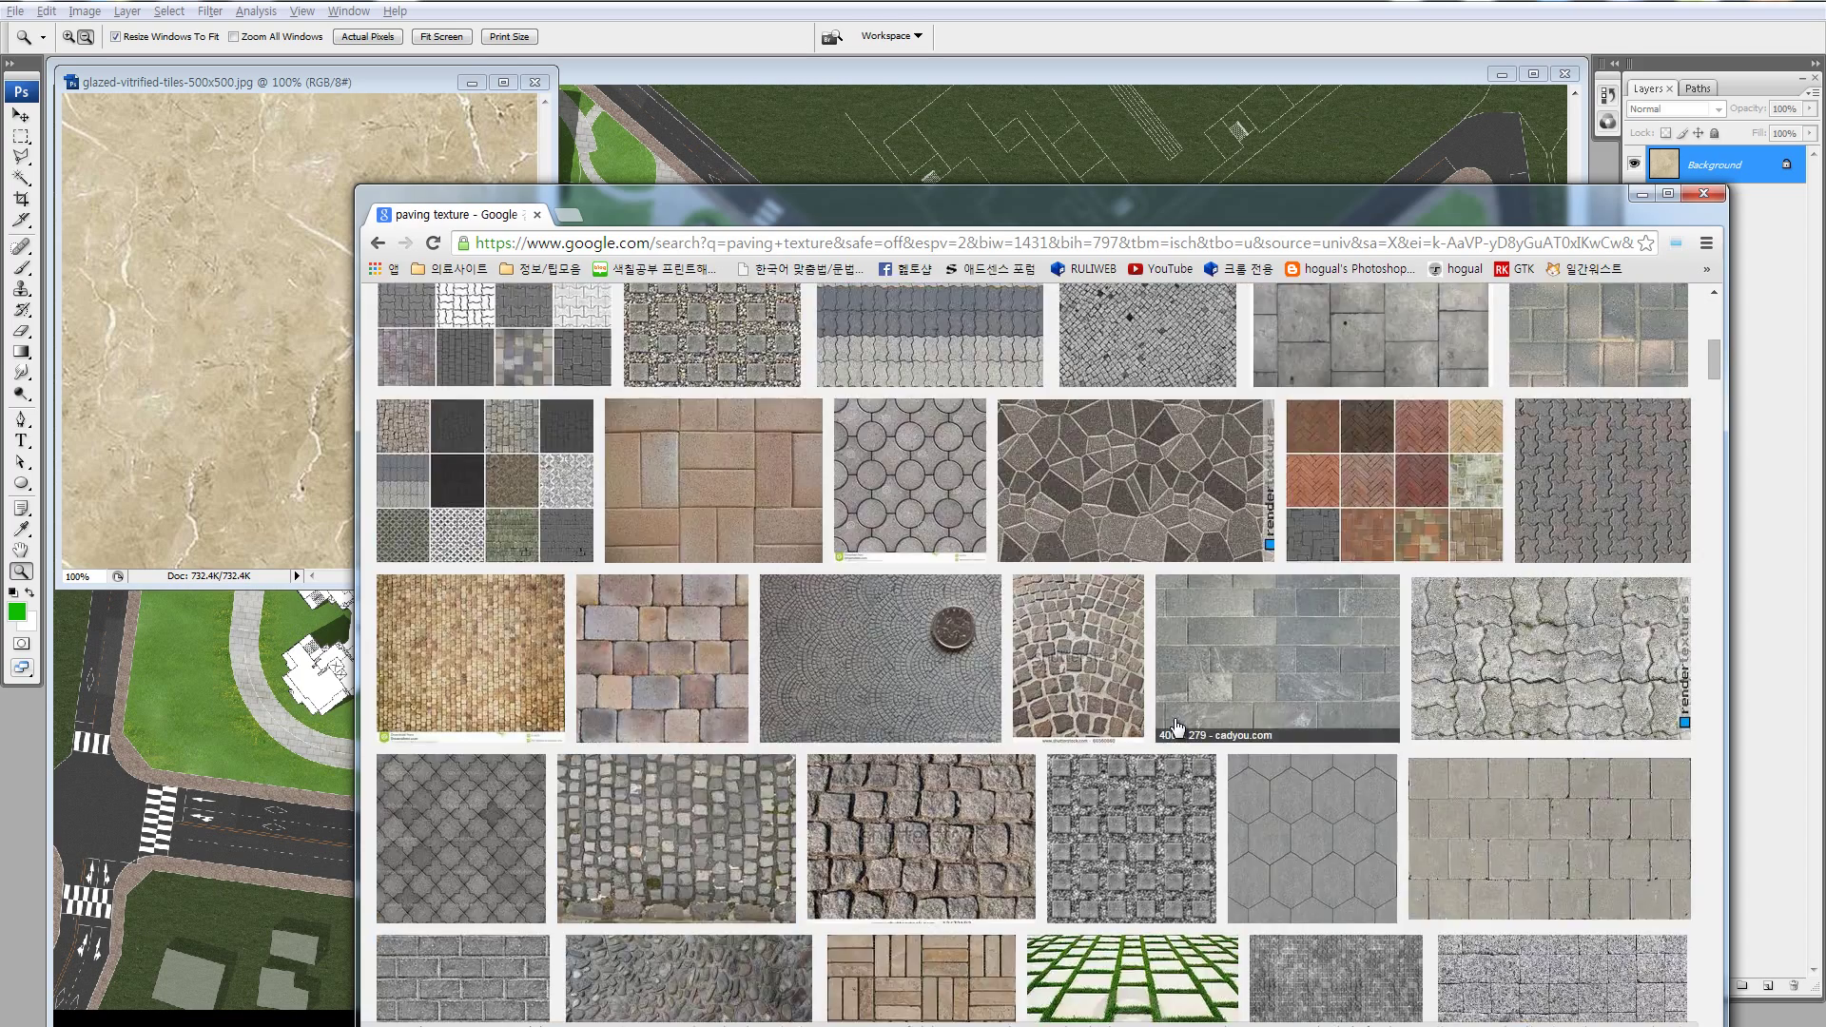
scroll(1176, 726, down, 2)
scroll(1176, 727, down, 2)
scroll(1177, 728, down, 3)
scroll(1178, 728, down, 2)
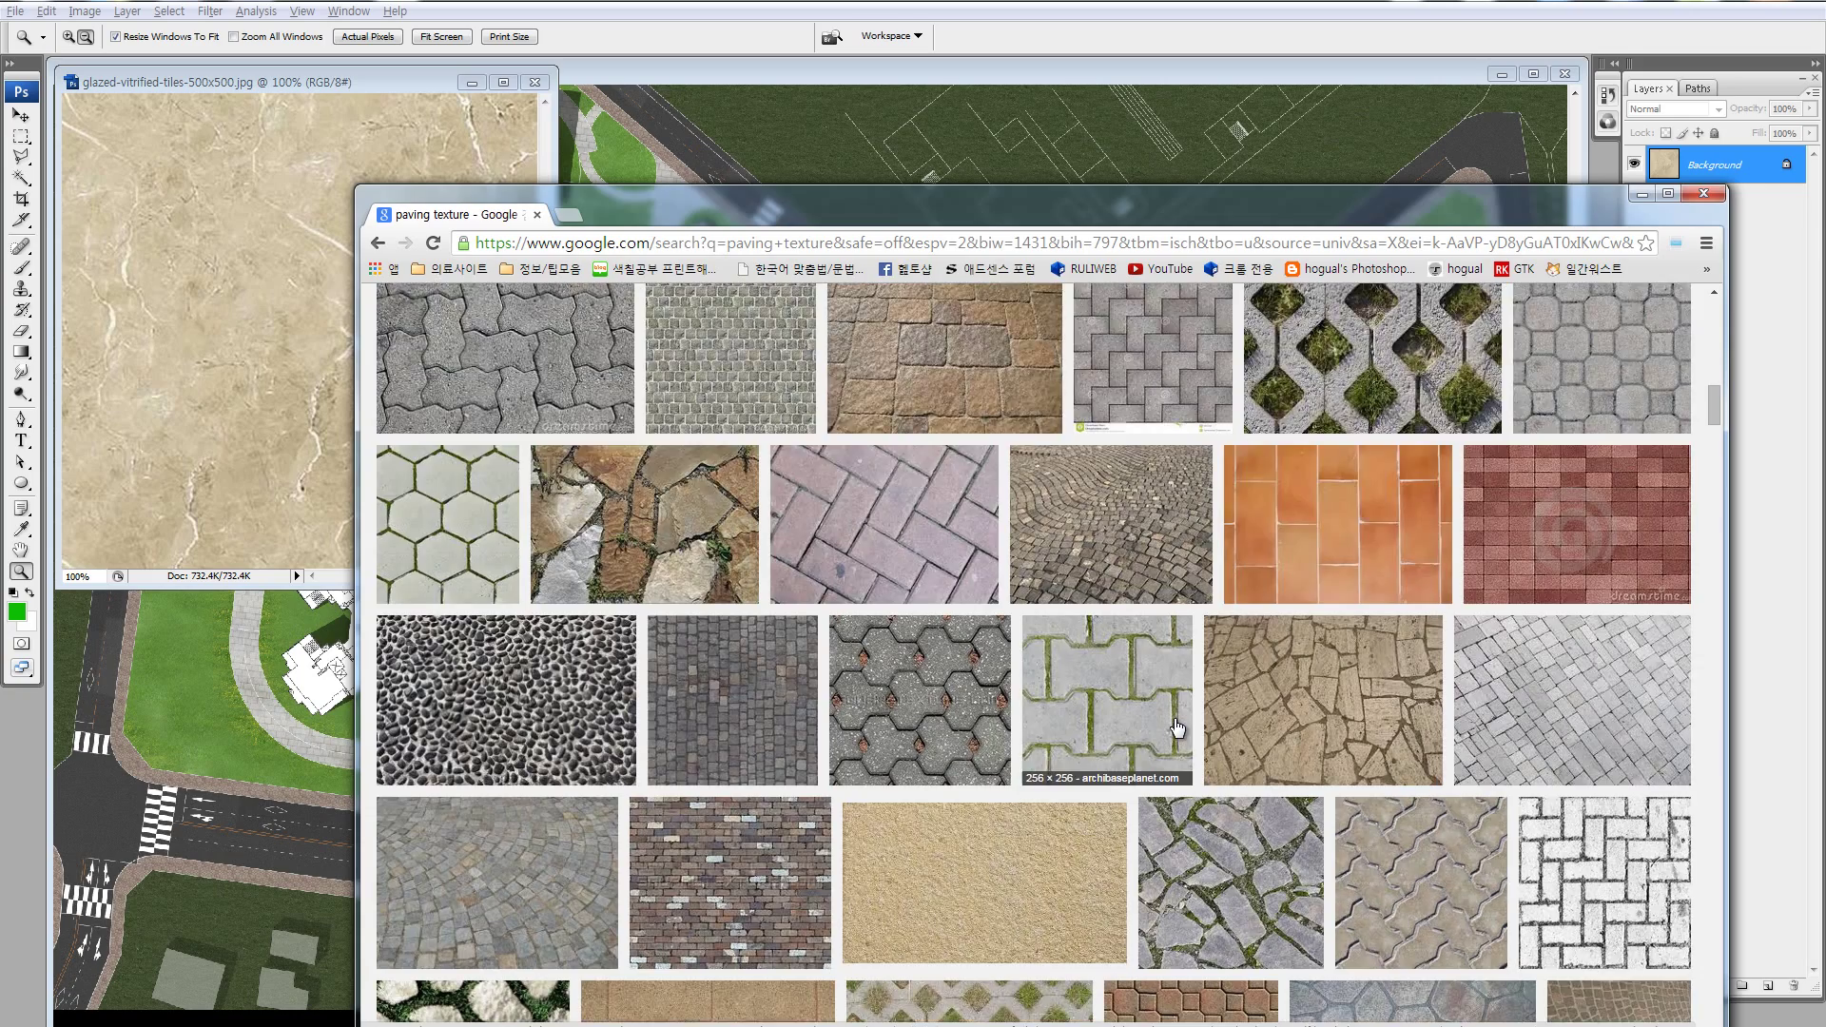
scroll(1179, 728, down, 2)
scroll(1183, 726, down, 1)
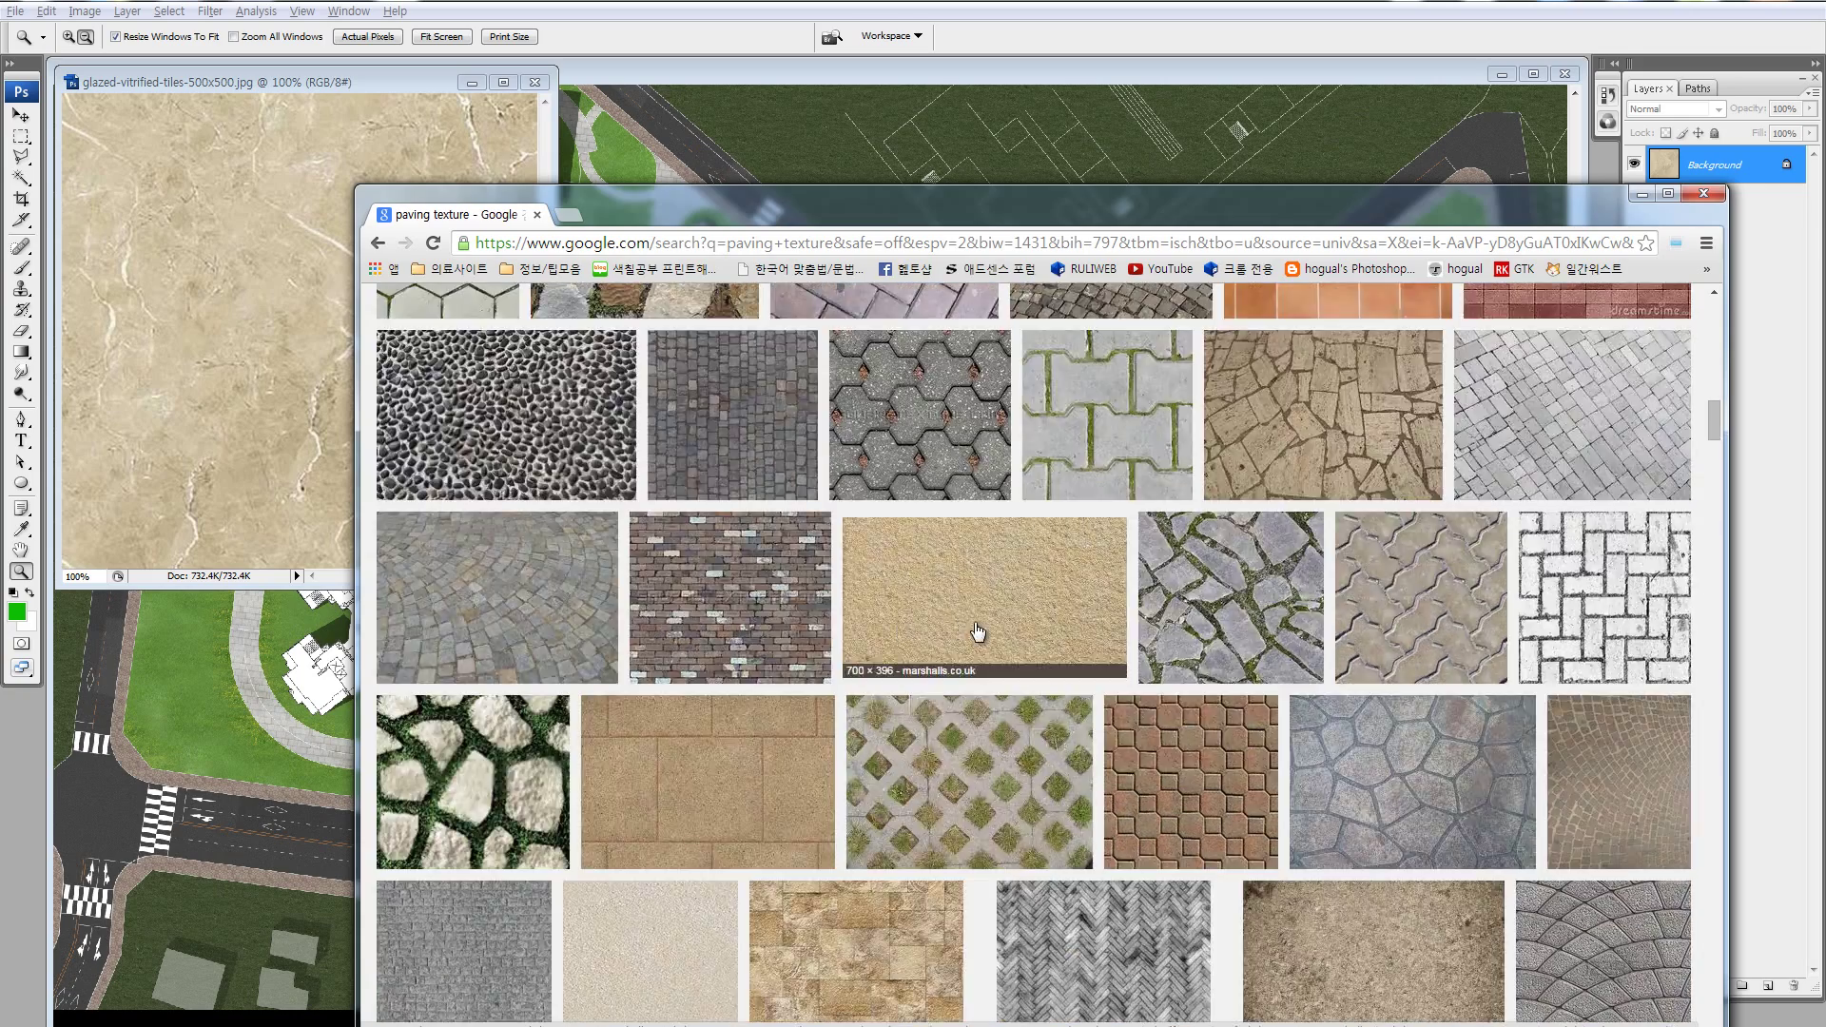
scroll(978, 630, down, 2)
scroll(978, 628, down, 2)
scroll(980, 628, down, 1)
scroll(983, 629, down, 1)
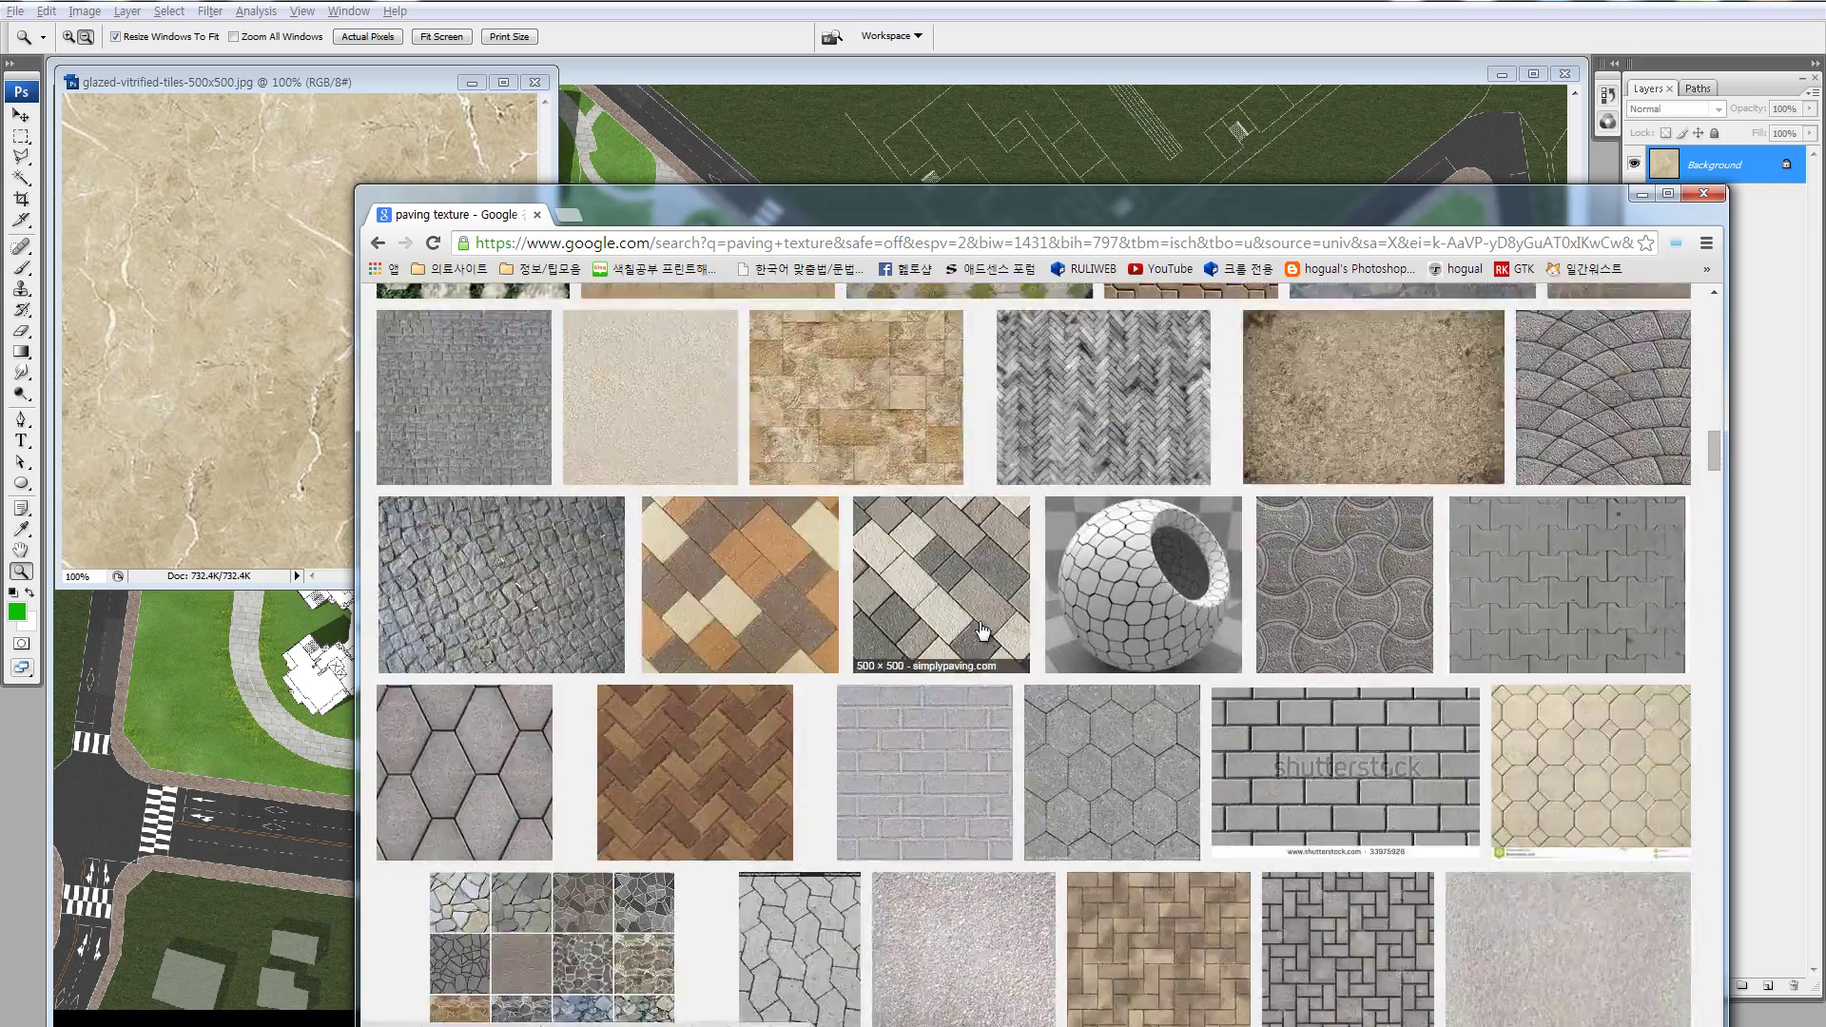
scroll(983, 629, down, 2)
scroll(982, 629, down, 2)
scroll(984, 630, down, 2)
scroll(984, 631, down, 2)
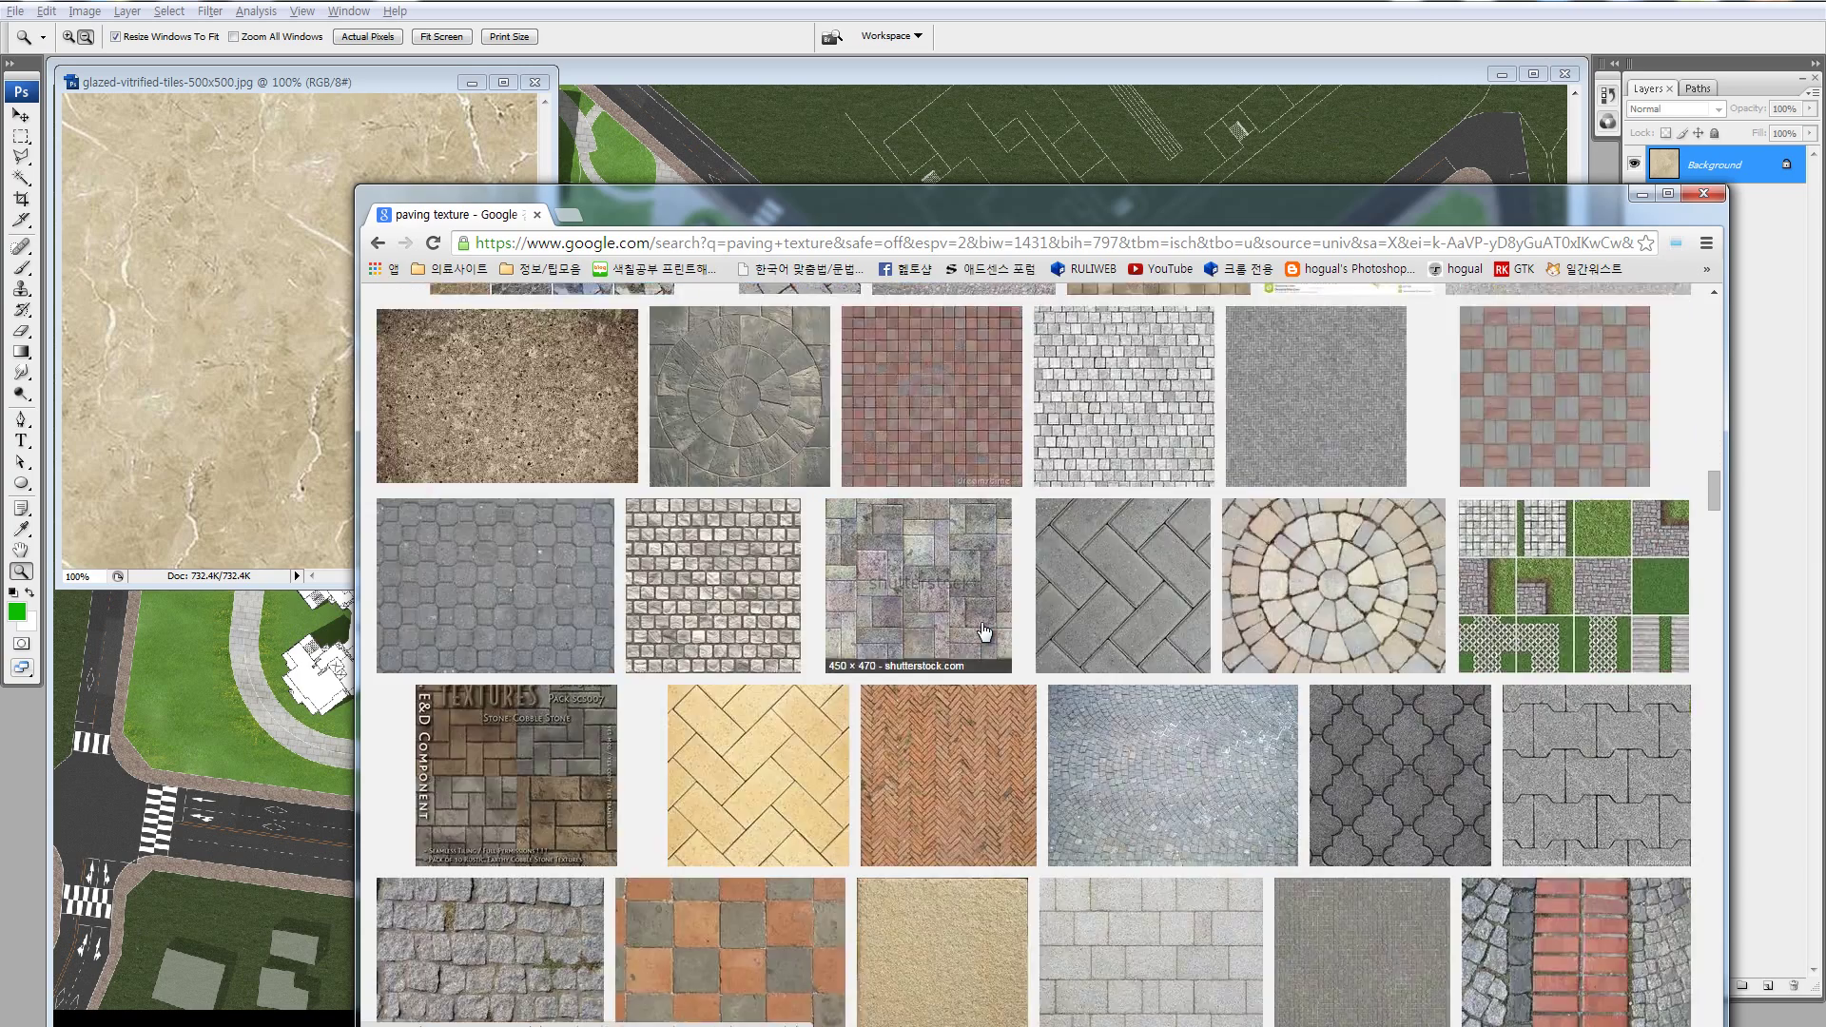
scroll(985, 631, down, 2)
scroll(985, 631, down, 1)
scroll(984, 630, down, 1)
scroll(984, 630, down, 2)
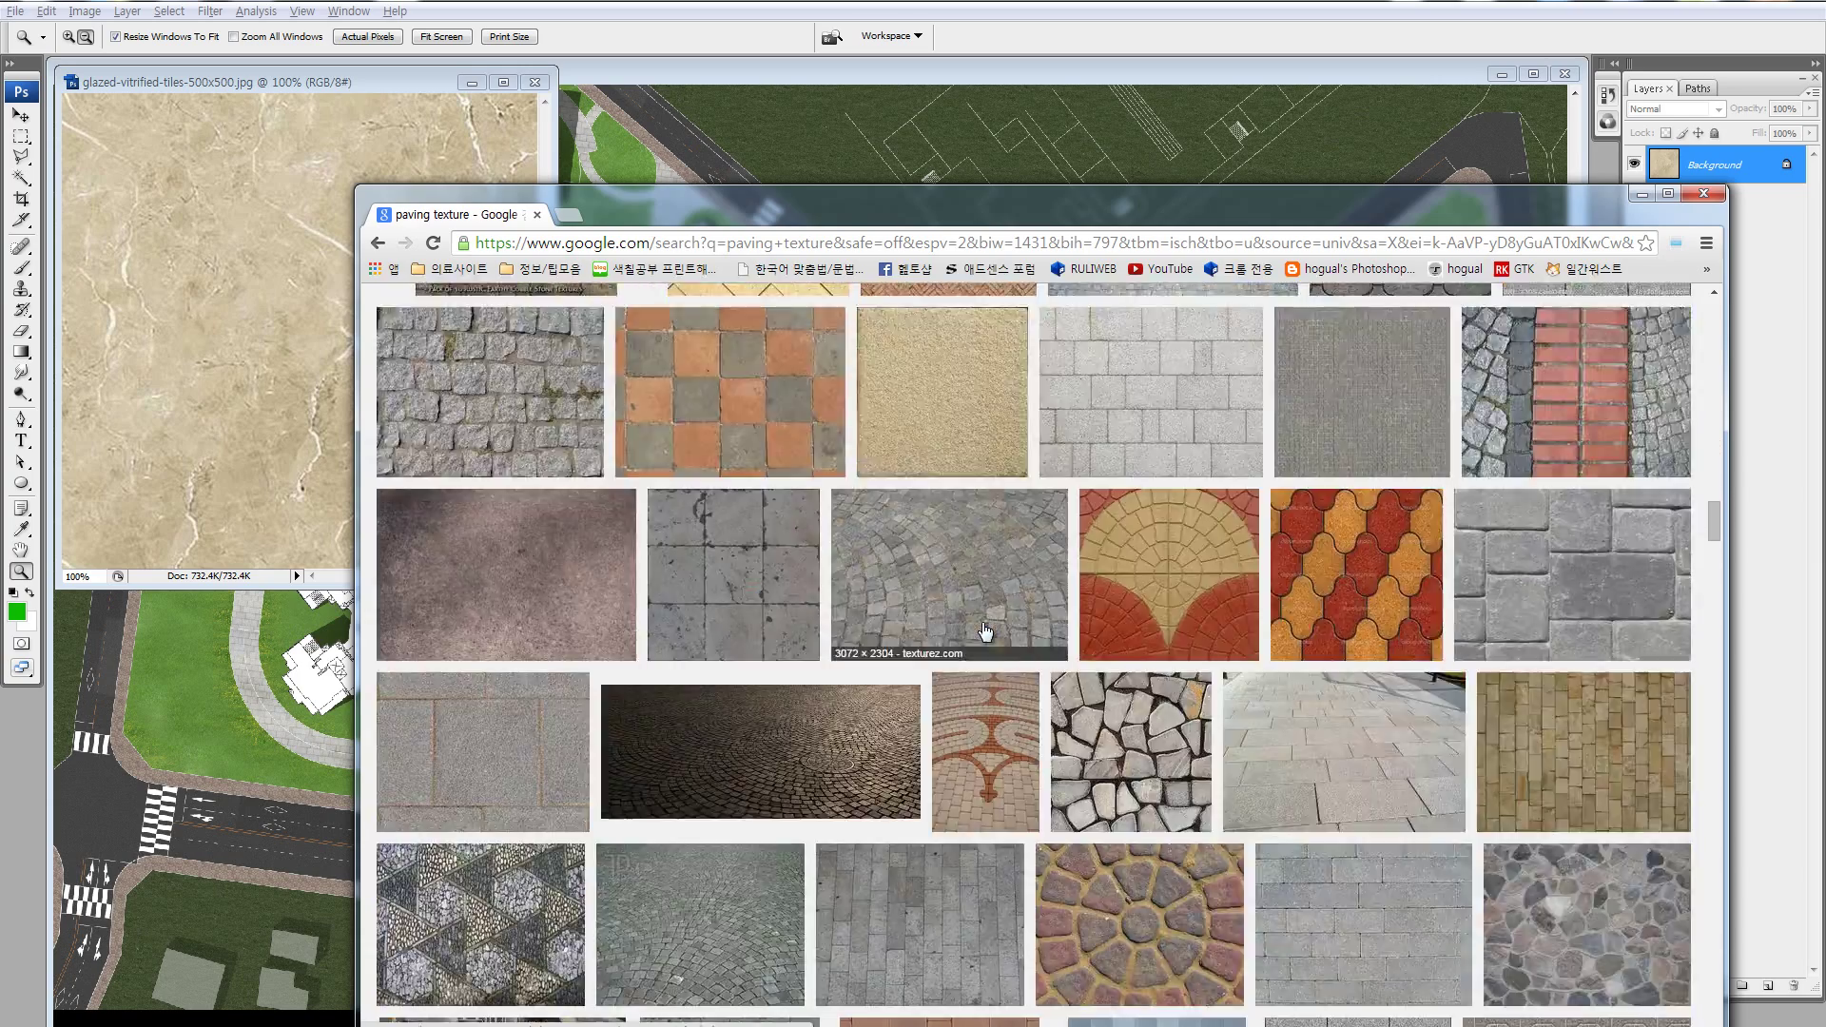
scroll(984, 631, down, 2)
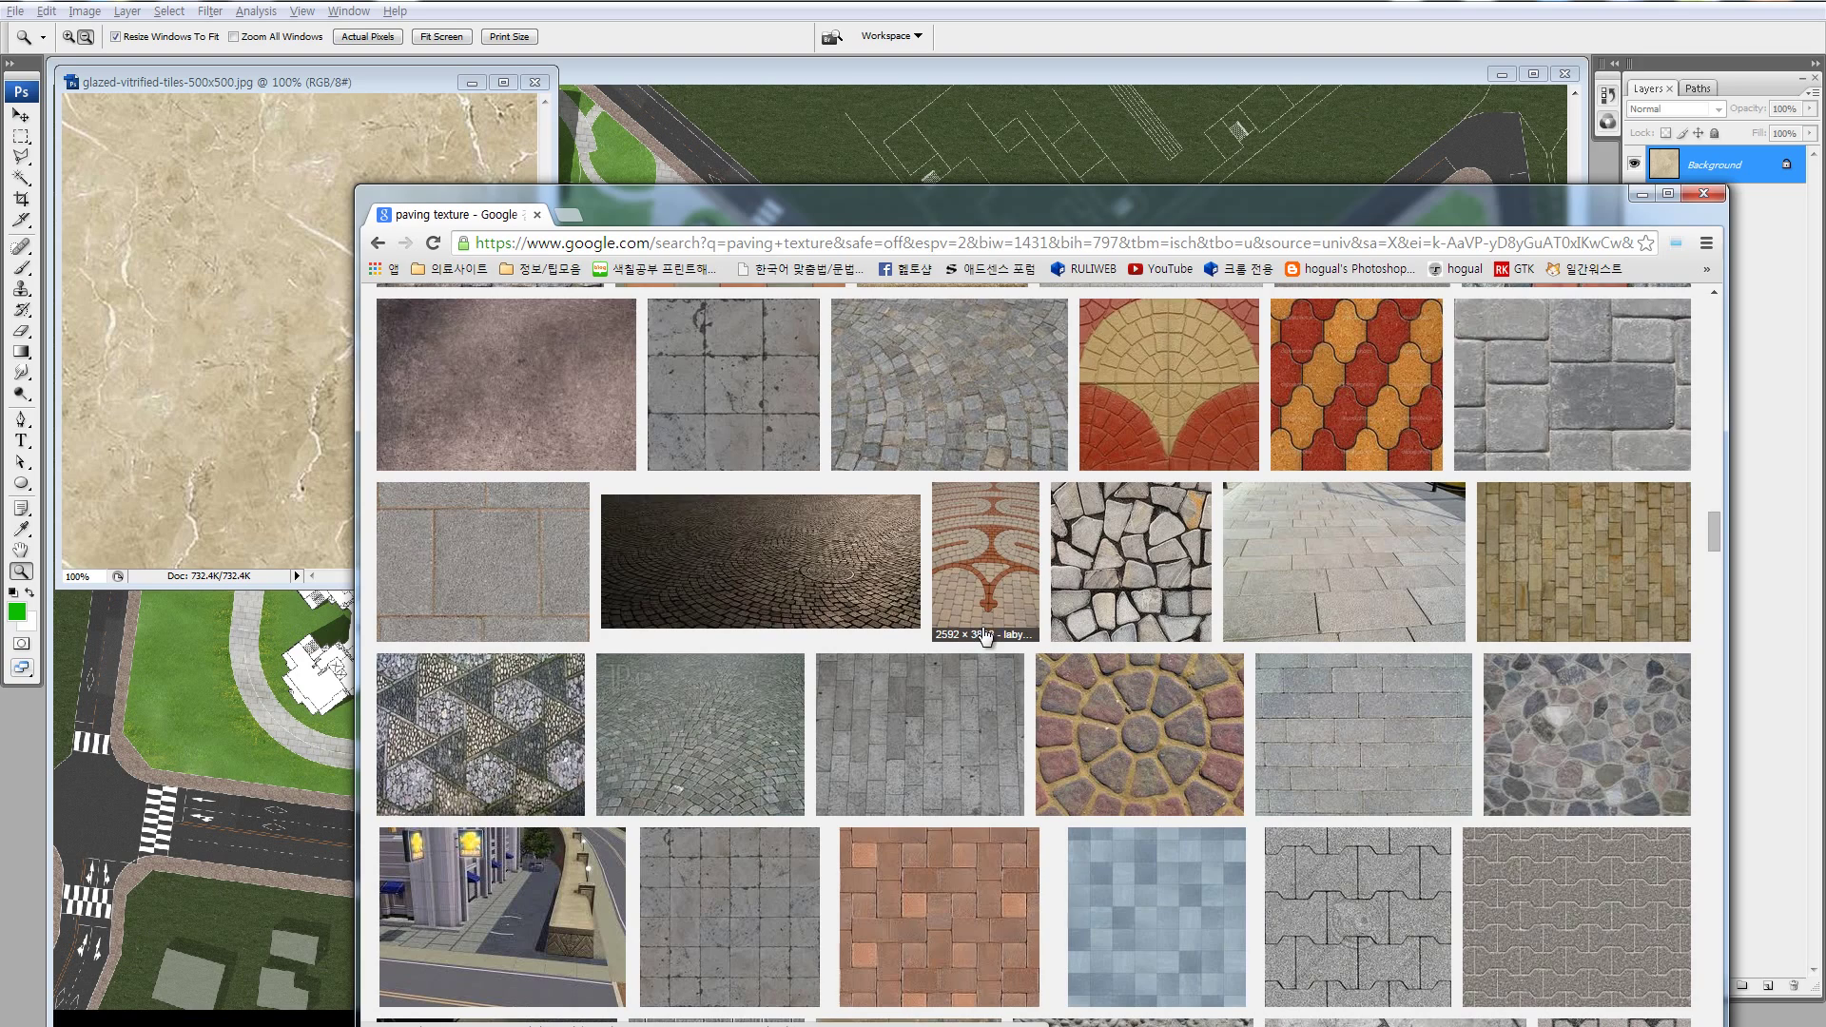
scroll(985, 631, down, 1)
scroll(985, 632, down, 1)
scroll(984, 635, down, 1)
scroll(984, 638, down, 1)
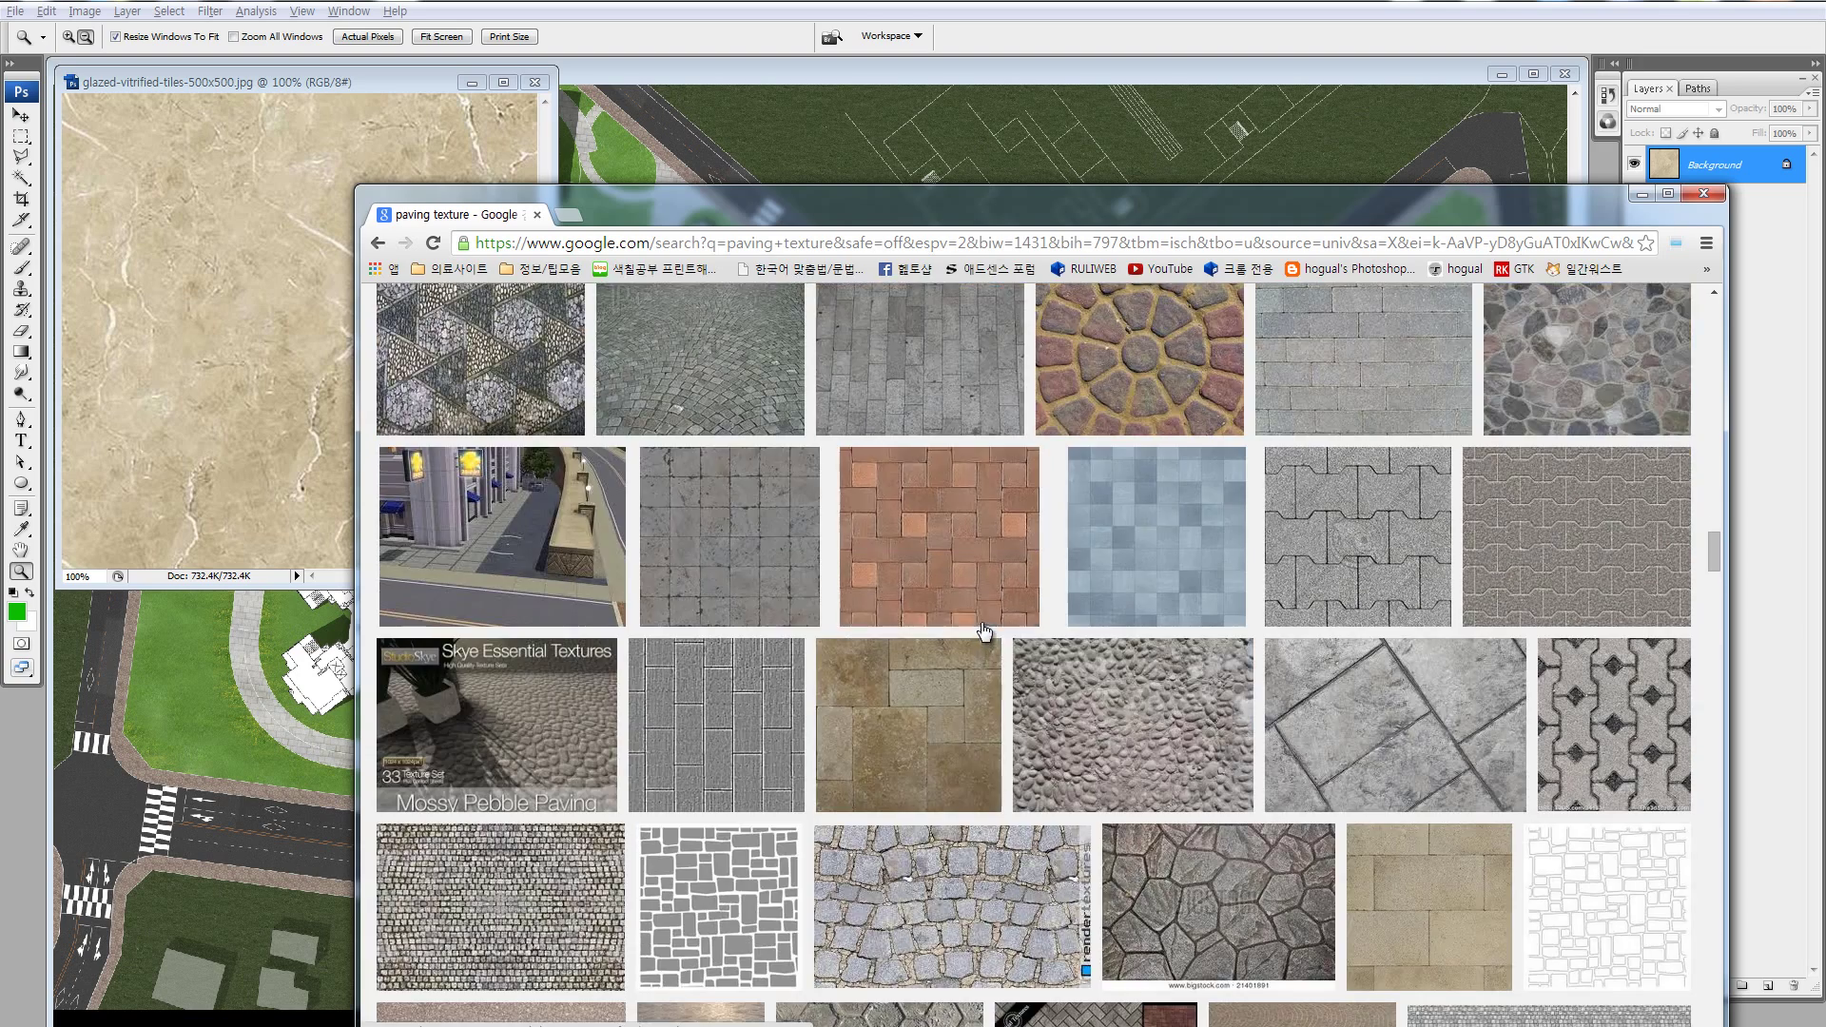
scroll(985, 636, down, 1)
scroll(984, 635, down, 2)
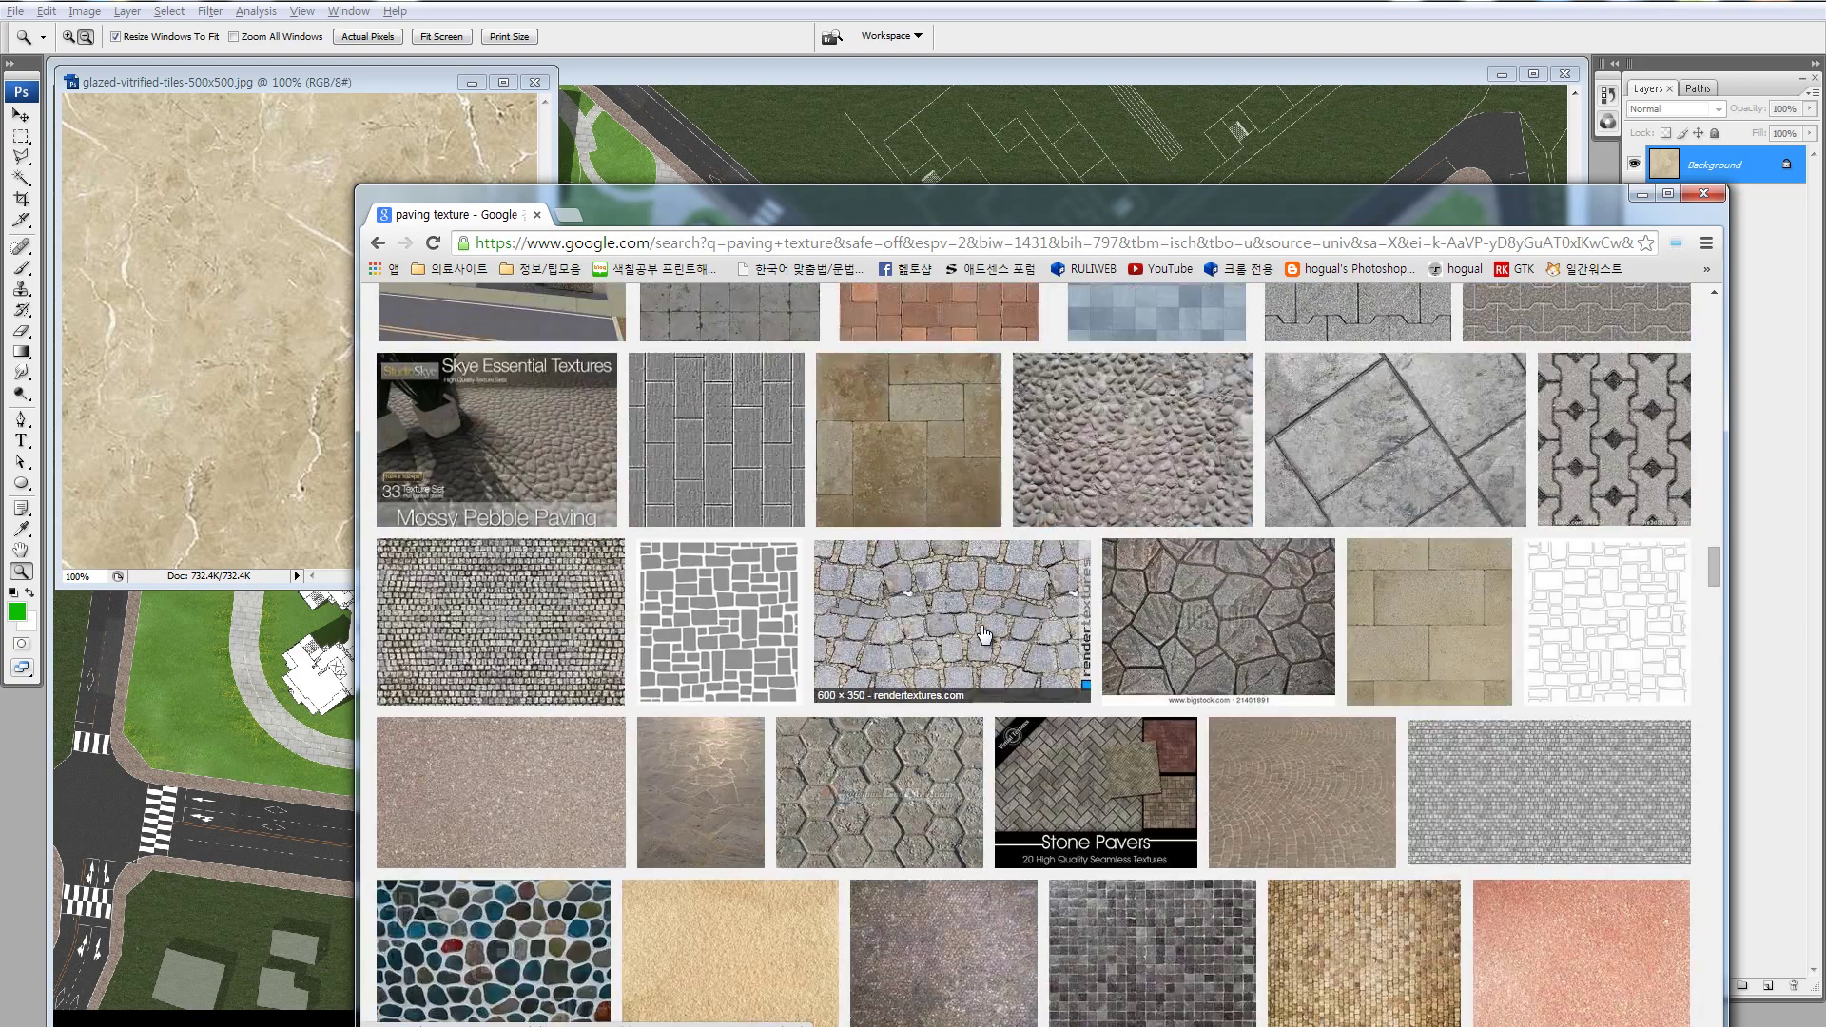
scroll(984, 633, down, 2)
scroll(984, 632, down, 2)
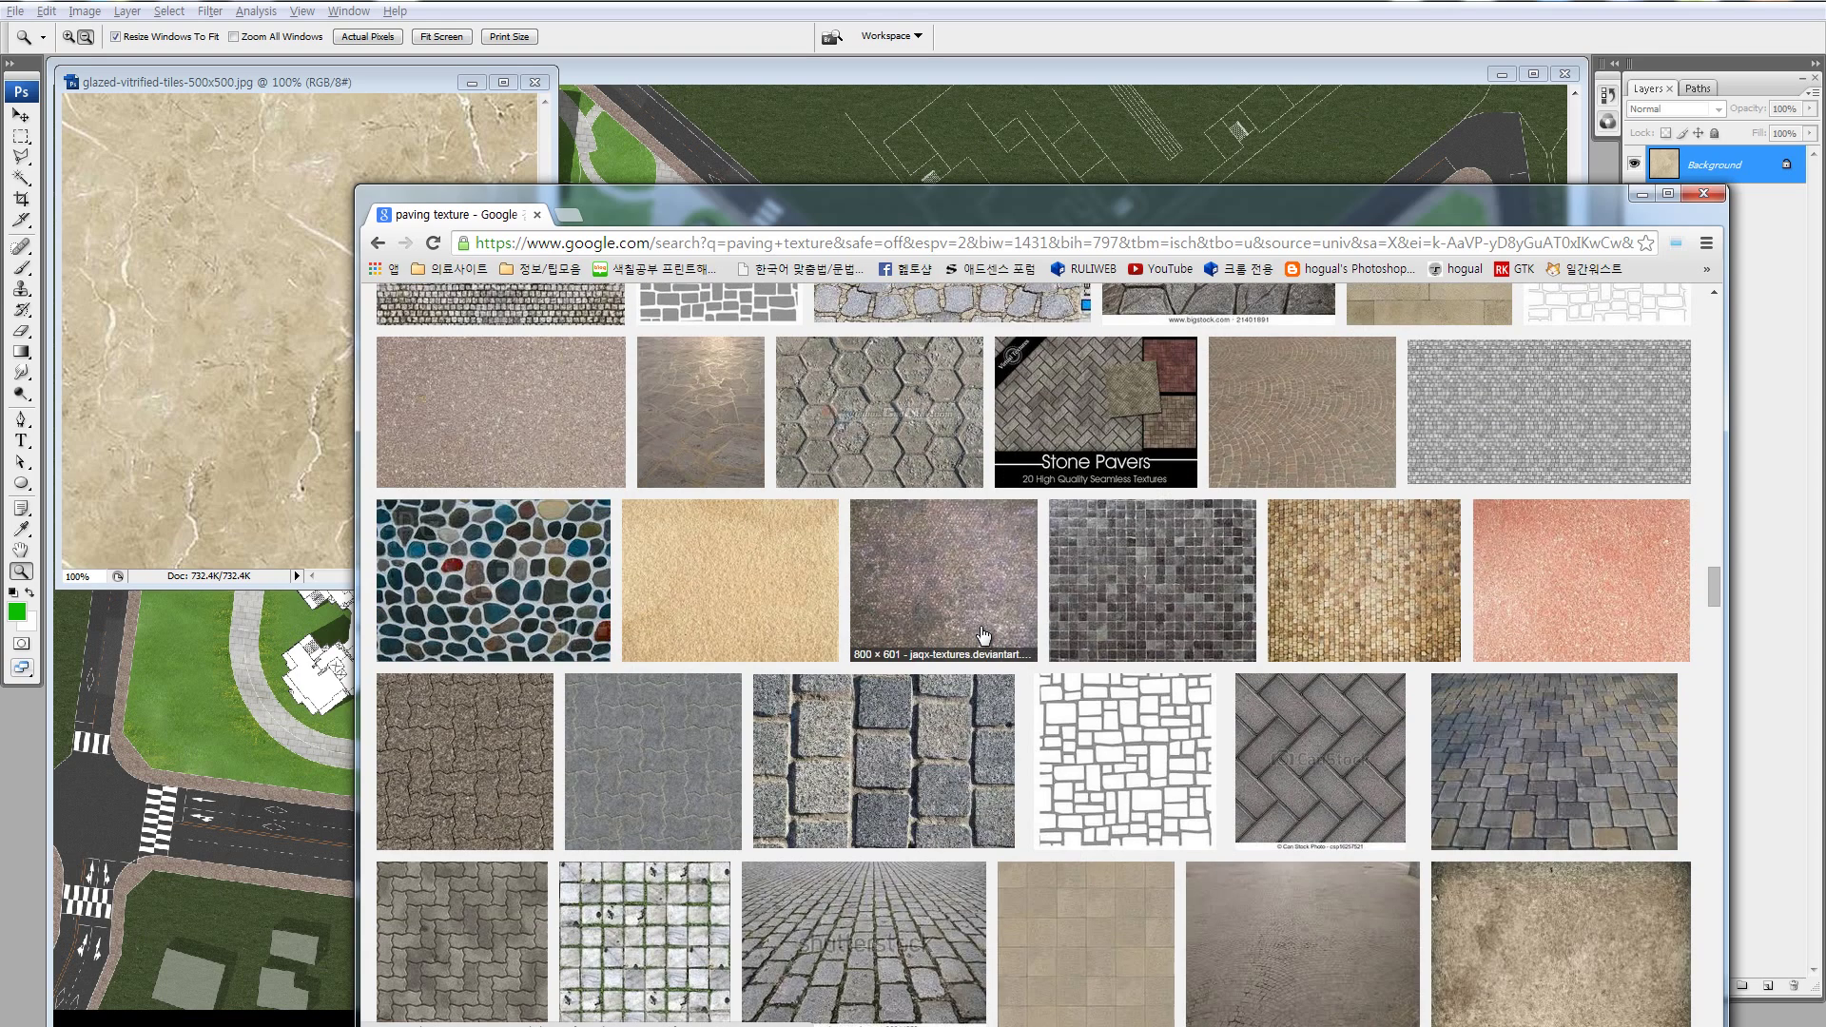
scroll(984, 634, down, 1)
scroll(984, 634, down, 1)
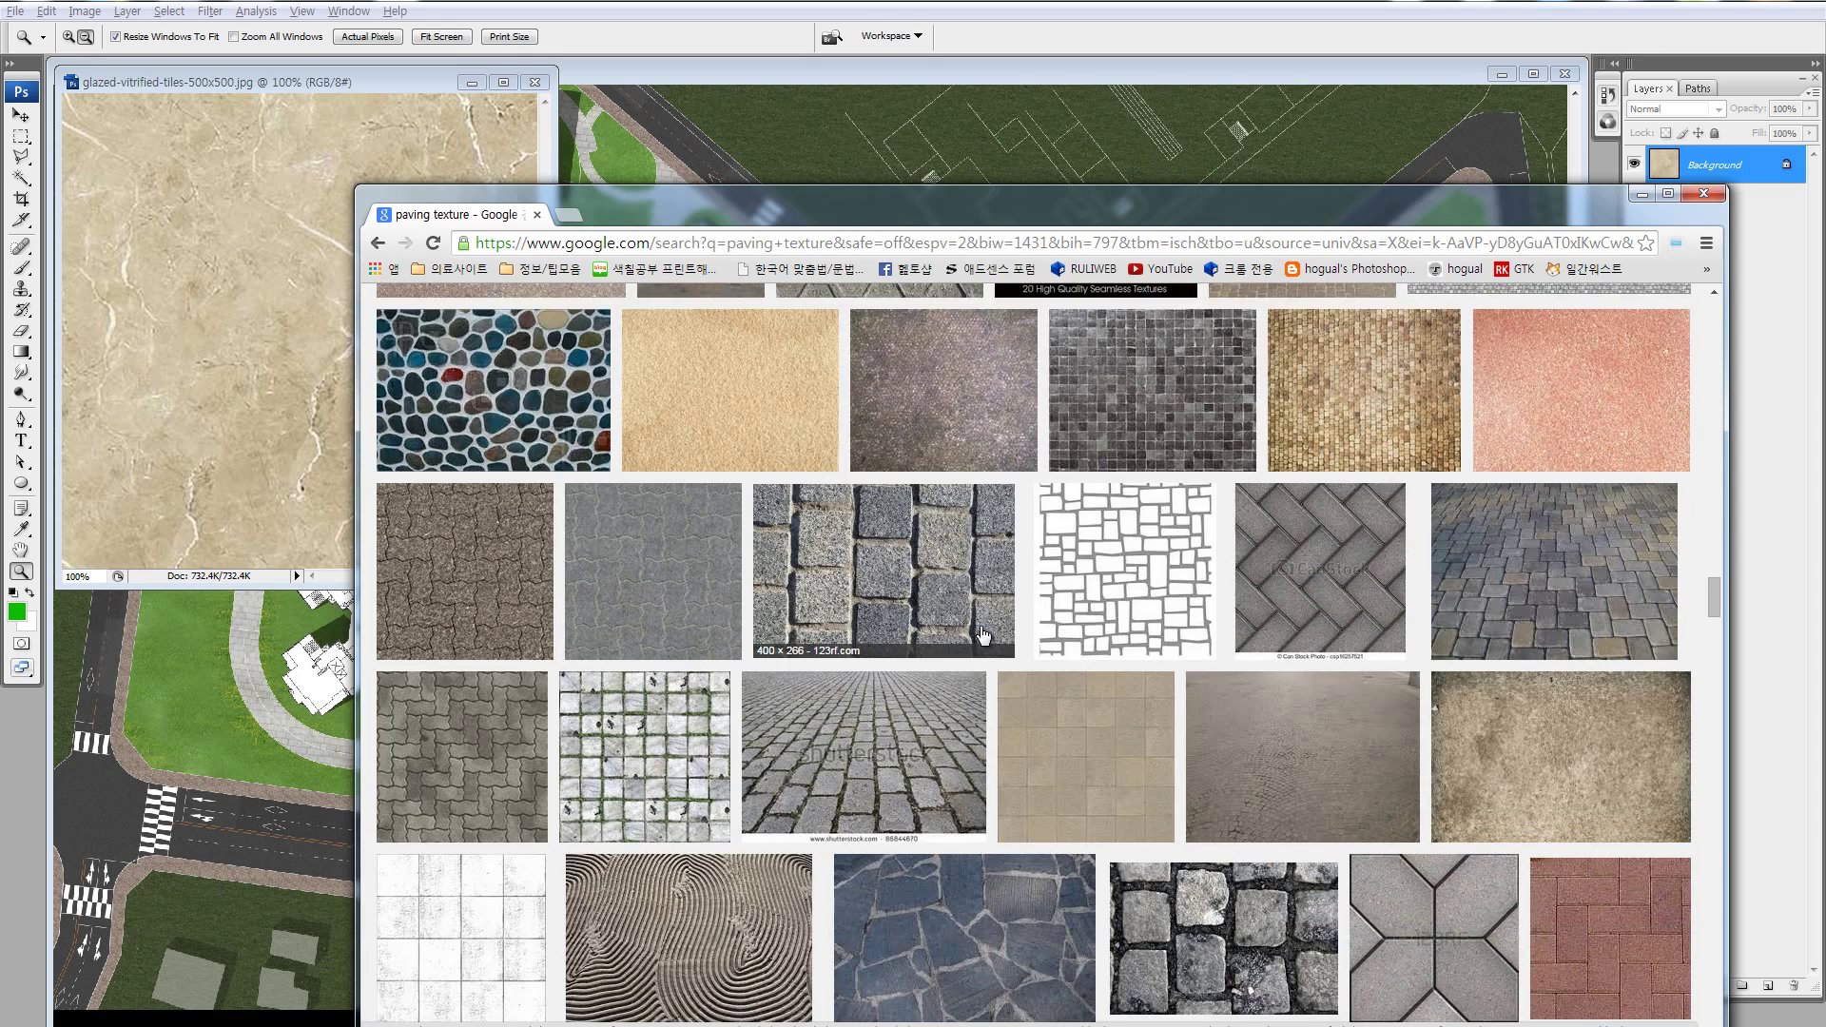
scroll(985, 634, down, 1)
scroll(985, 635, down, 1)
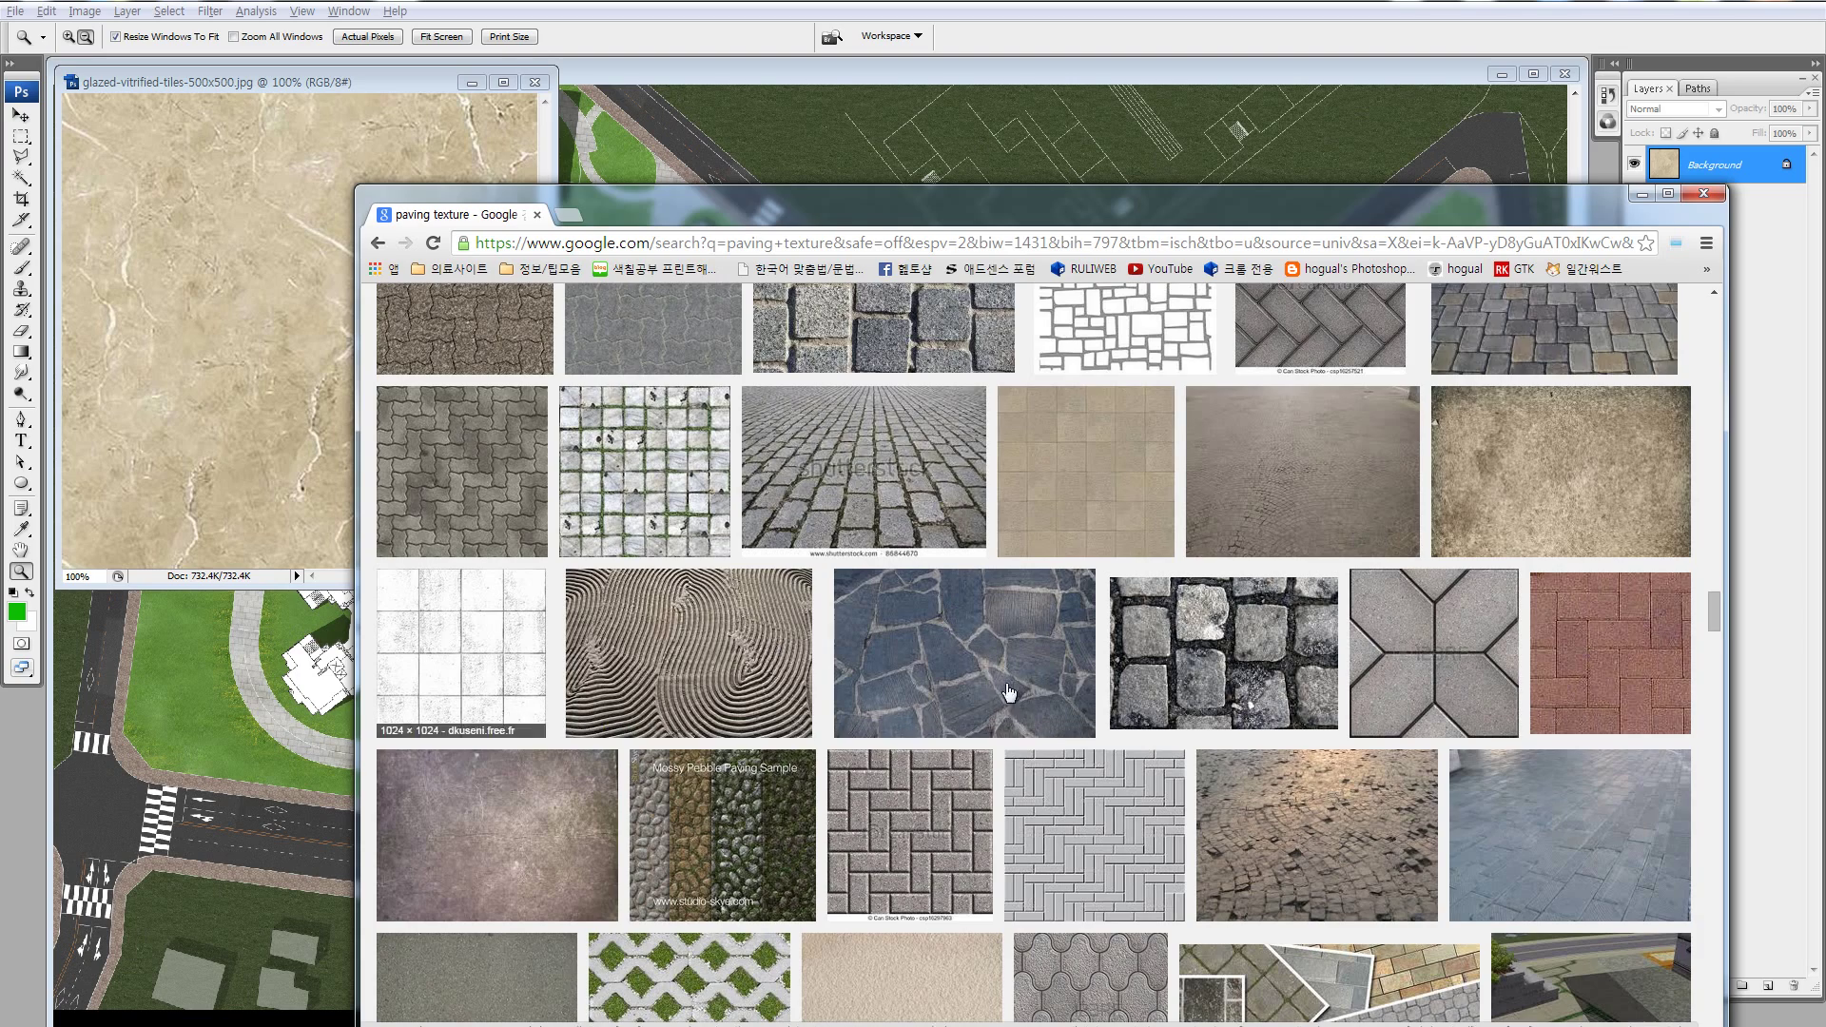
scroll(969, 679, down, 2)
- Copy the beige marble tile into the site plan and position it over the central lawn
click(190, 452)
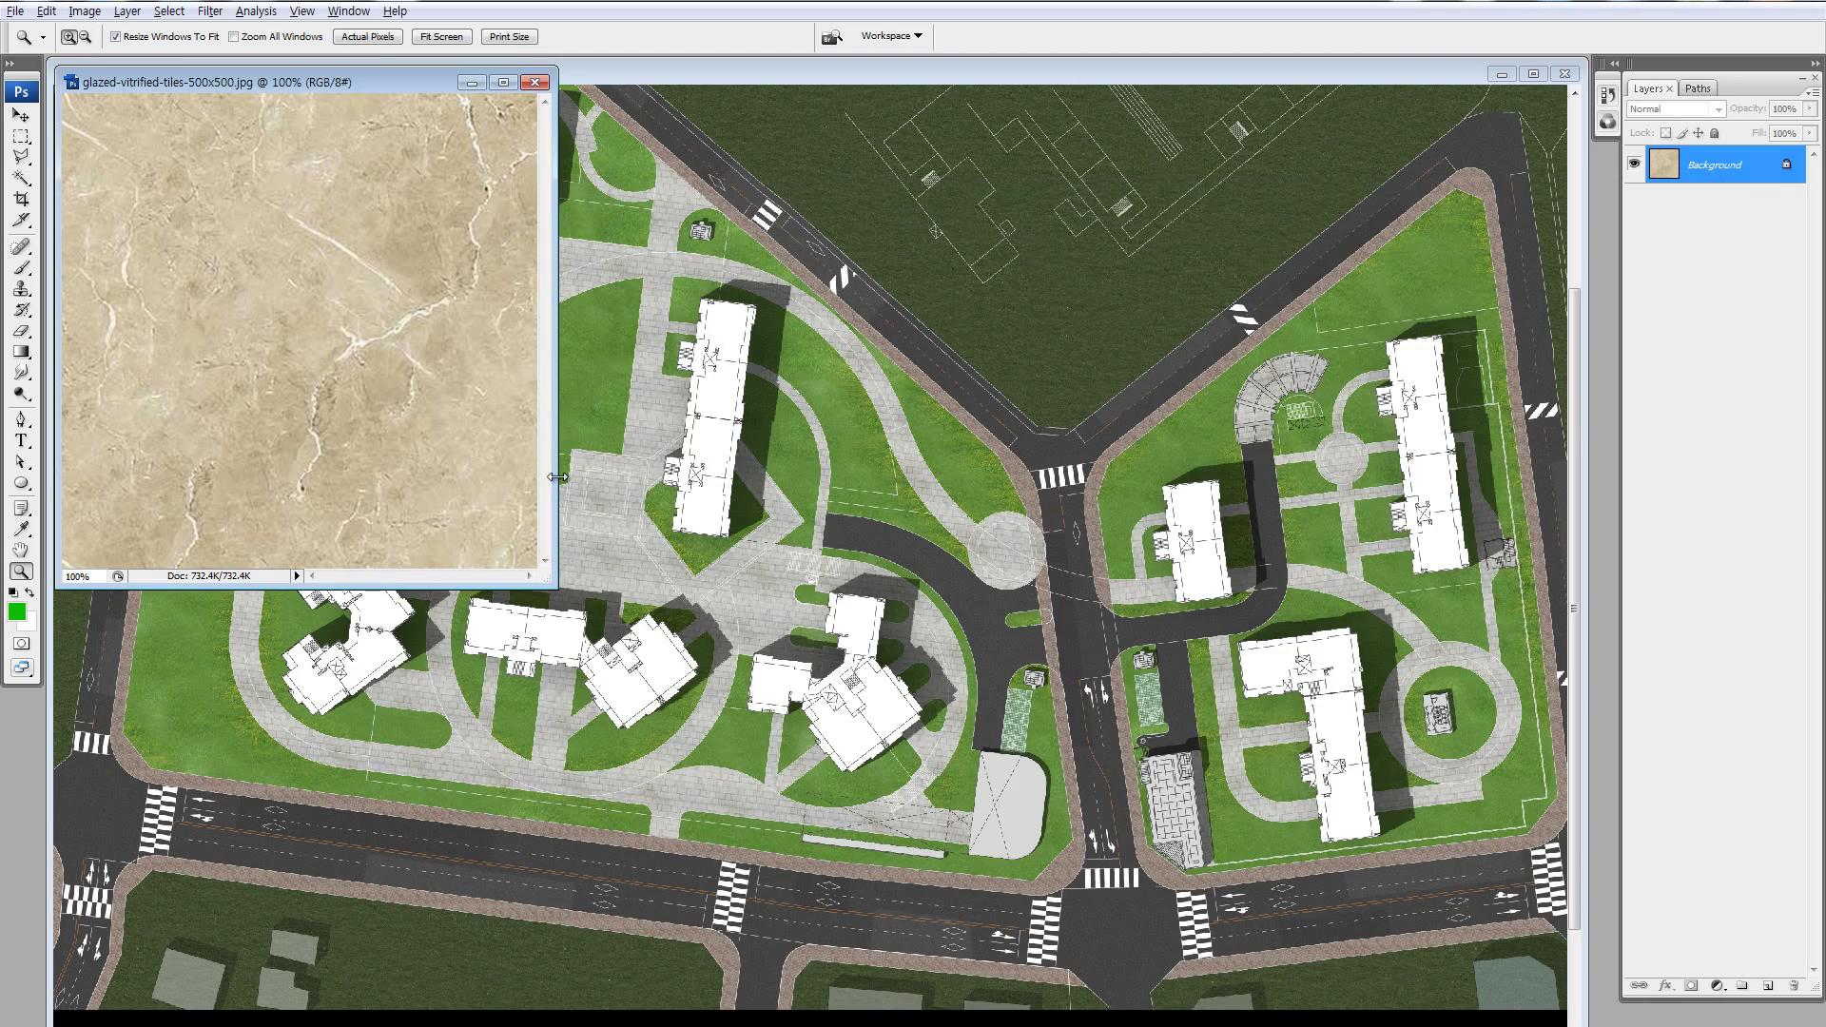
key(v)
drag(406, 354, 646, 387)
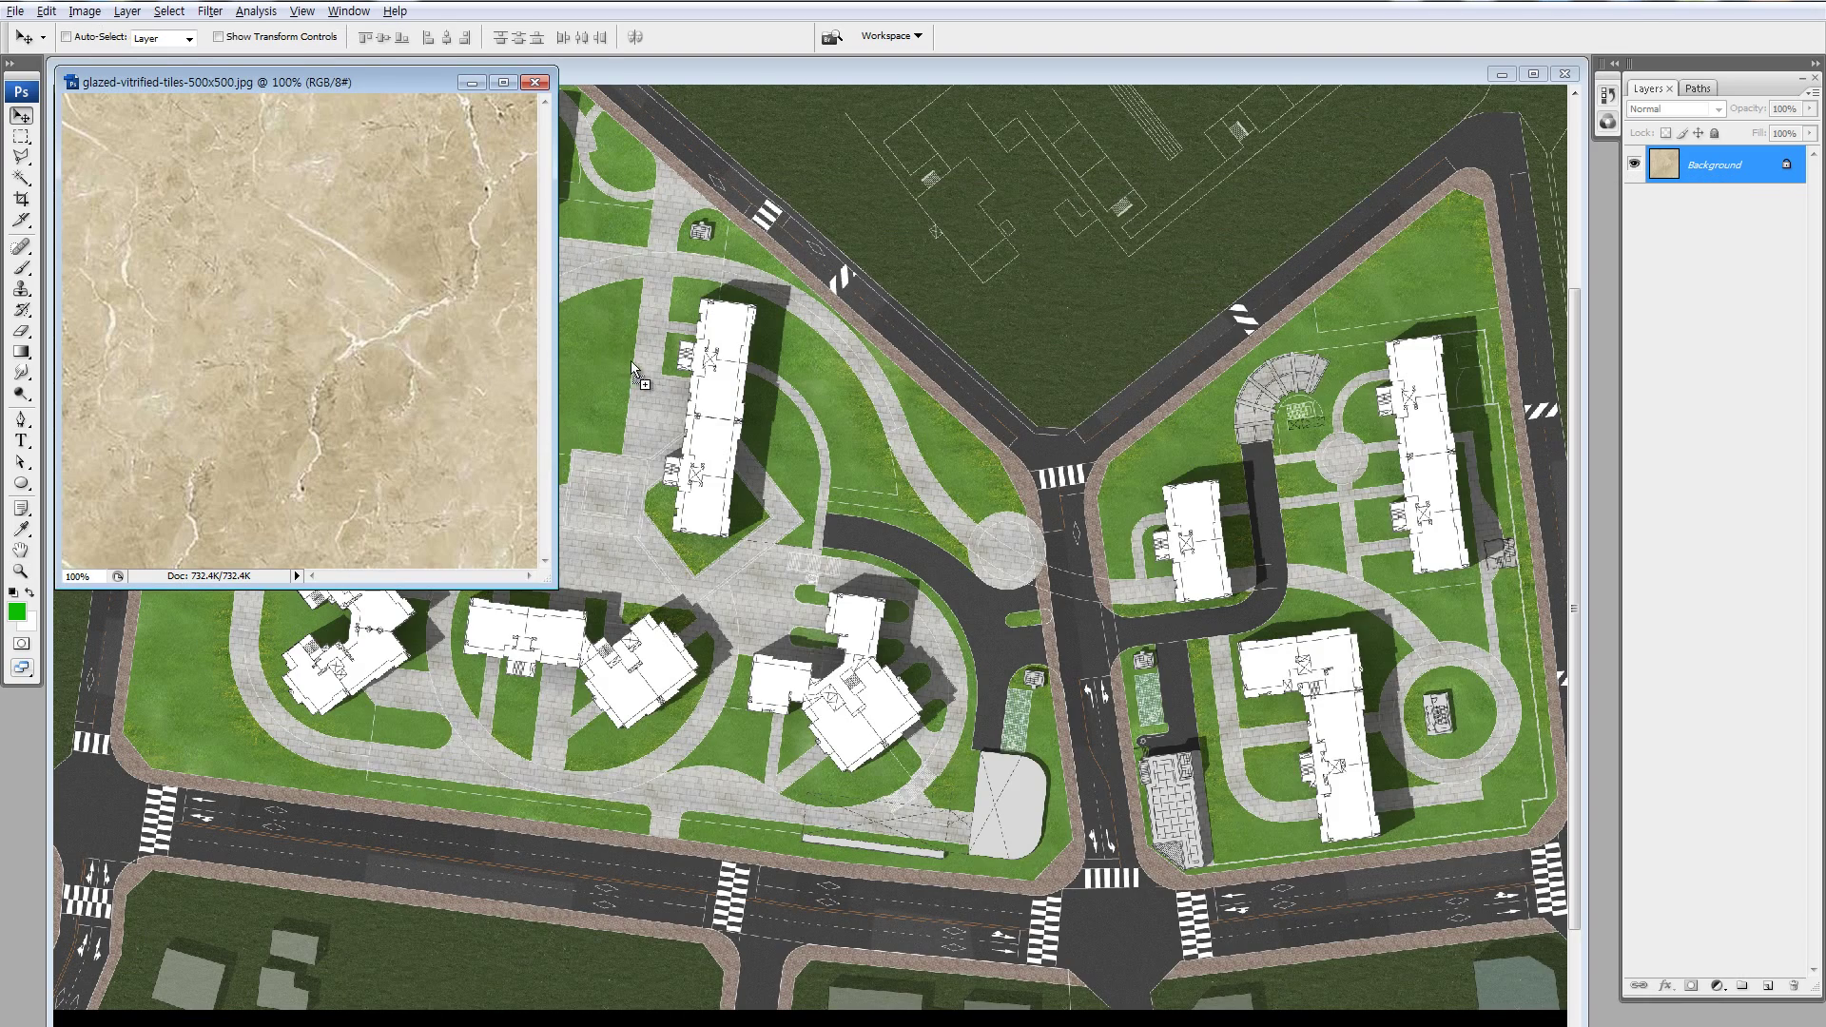
mouse_move(771, 417)
mouse_down()
mouse_move(877, 486)
mouse_move(655, 411)
mouse_move(558, 501)
mouse_up()
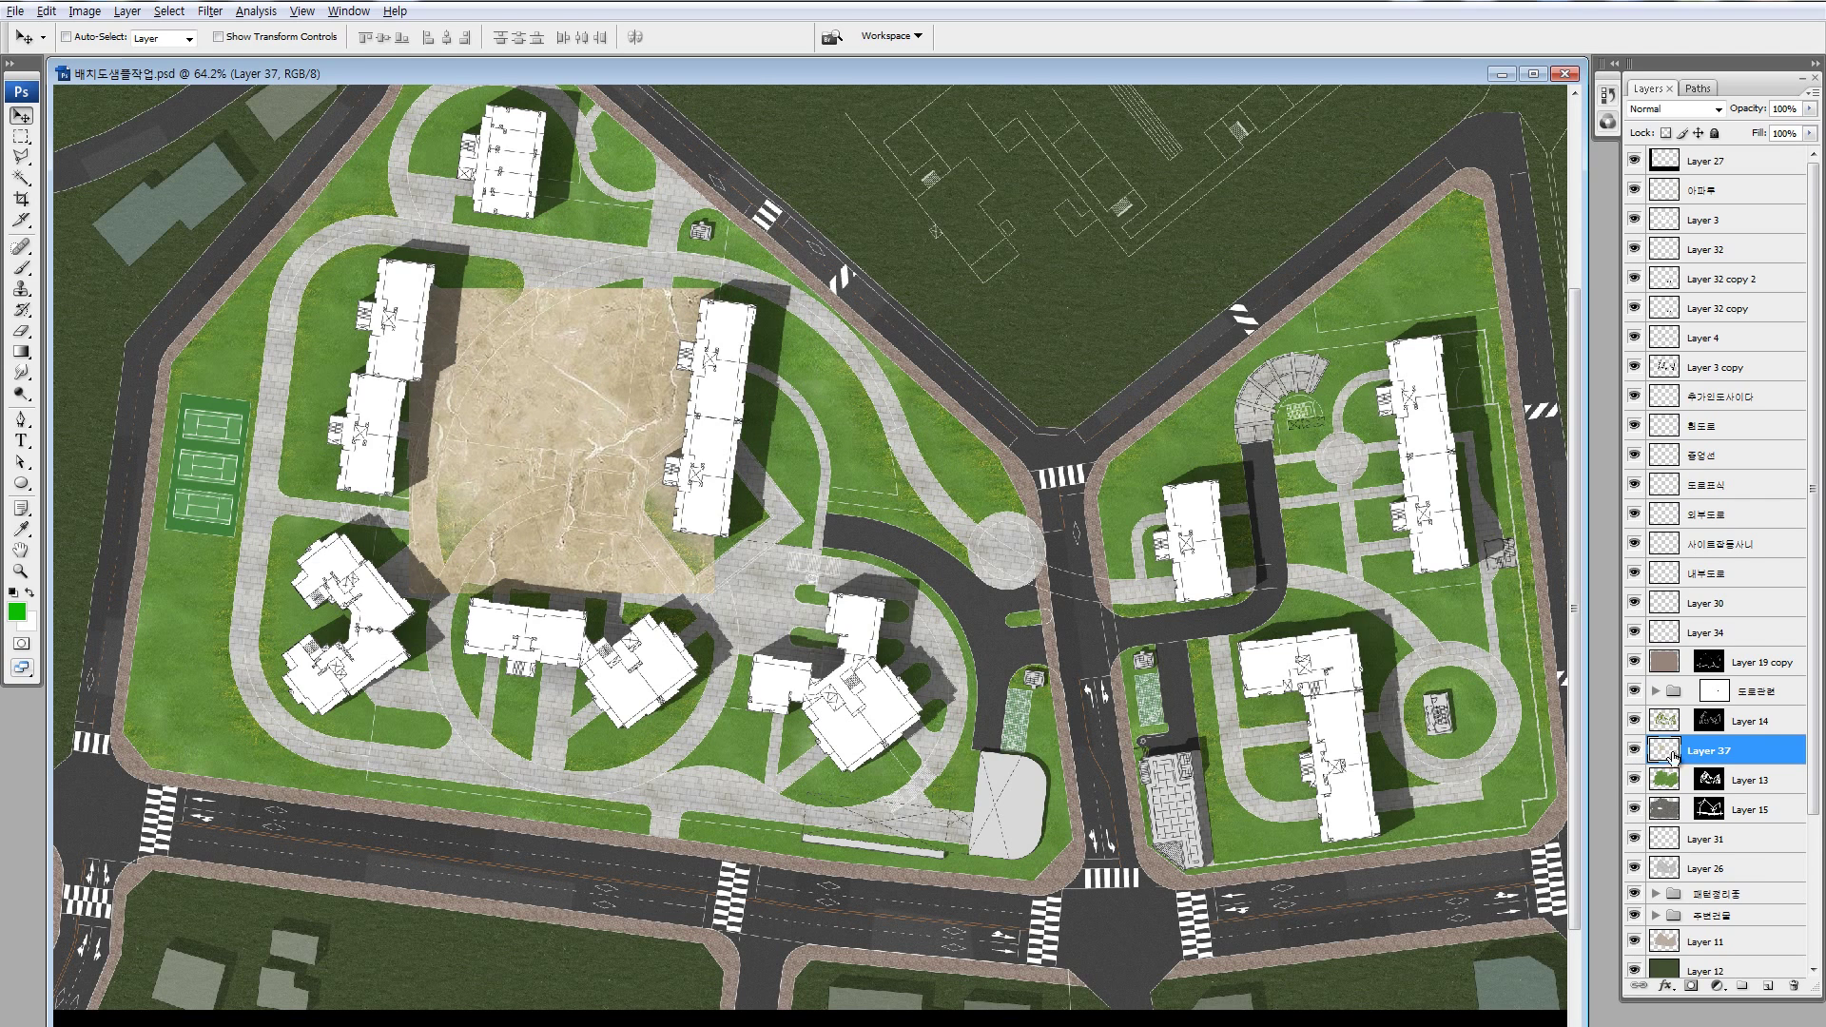
- Stack the marble Layer 37 just below Layer 31 and toggle visibility to compare
scroll(1718, 768, down, 1)
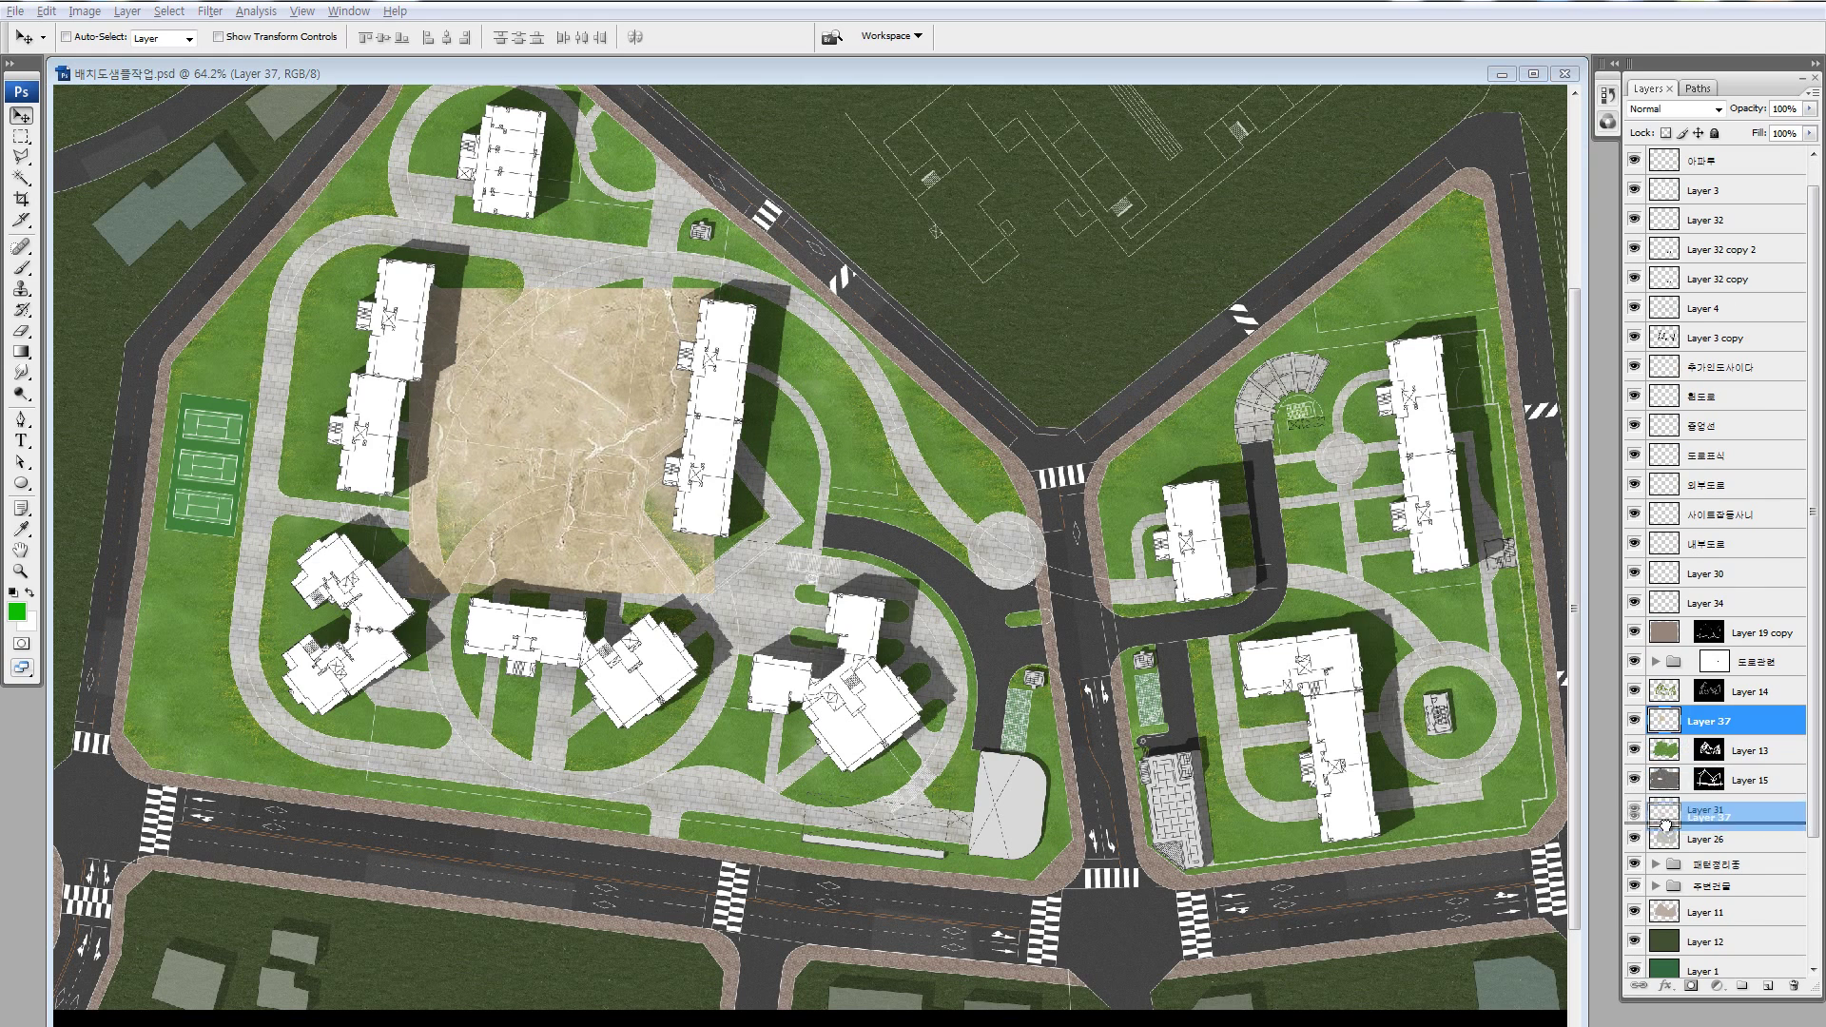
drag(1663, 752, 1665, 824)
alt+click(1635, 780)
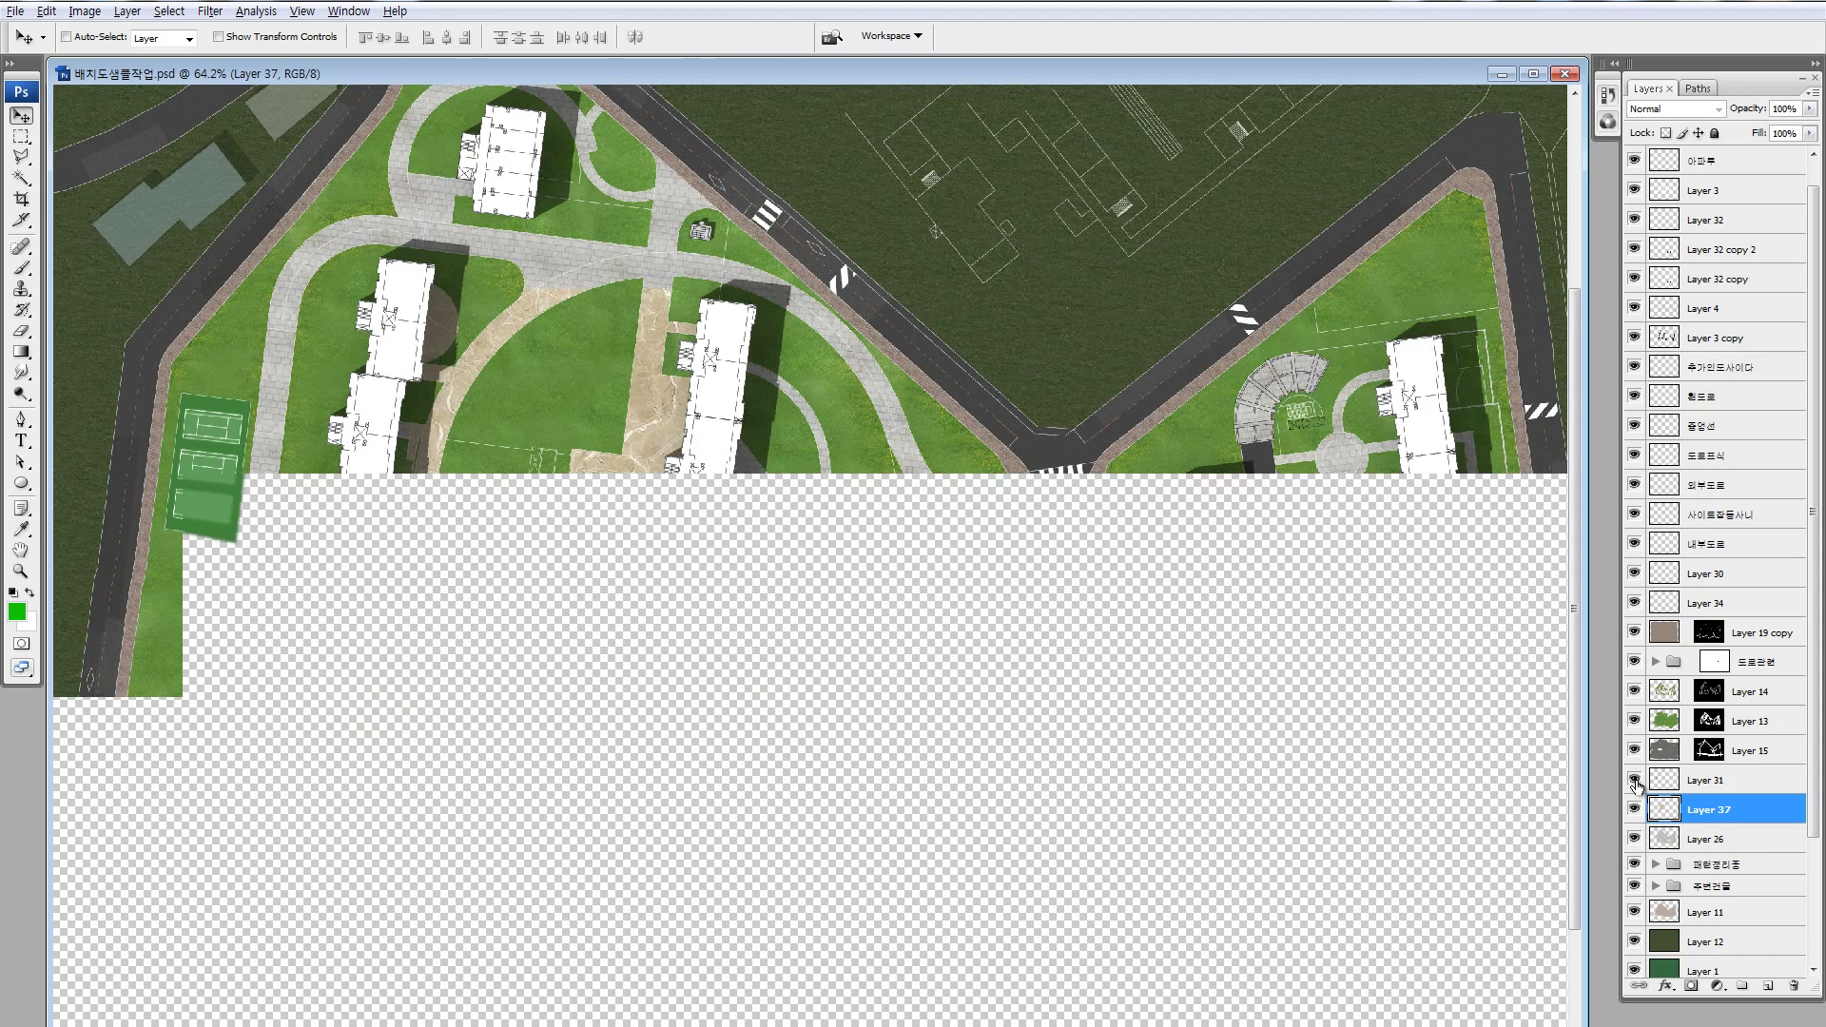
click(1635, 810)
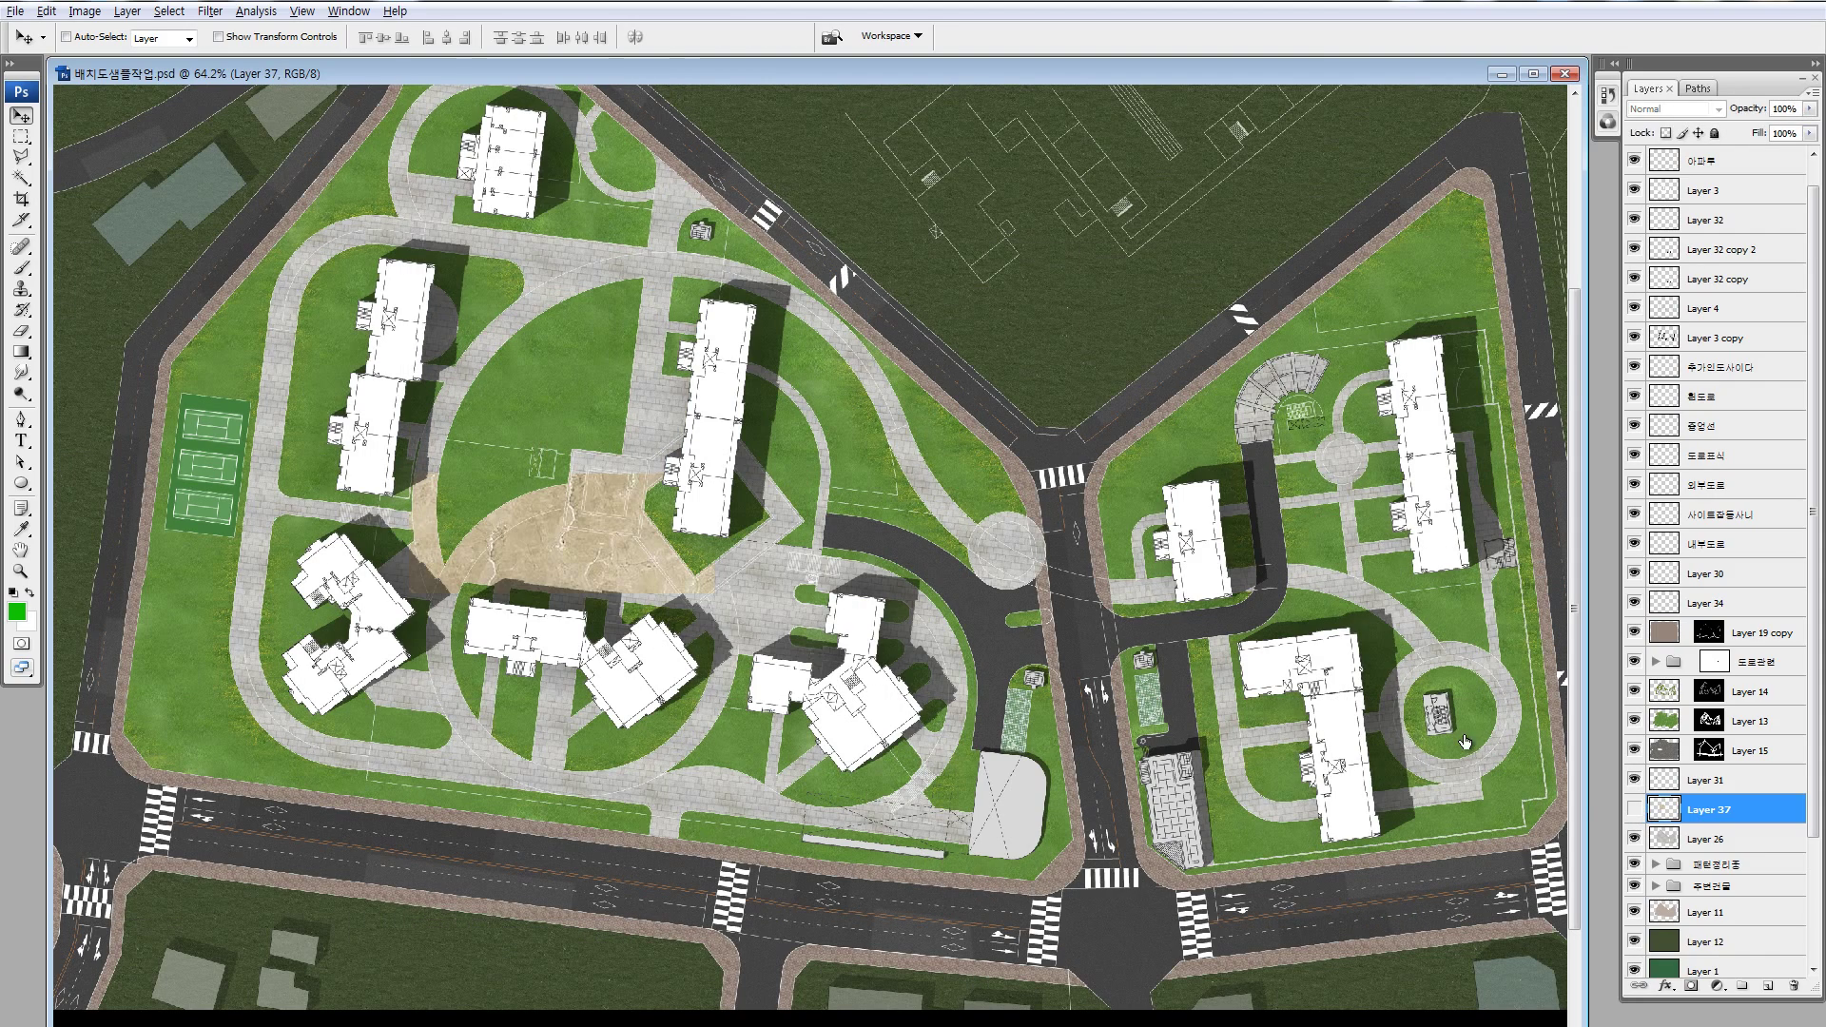
- Show the marble layer again and shrink it to roughly a third of its size
click(1635, 810)
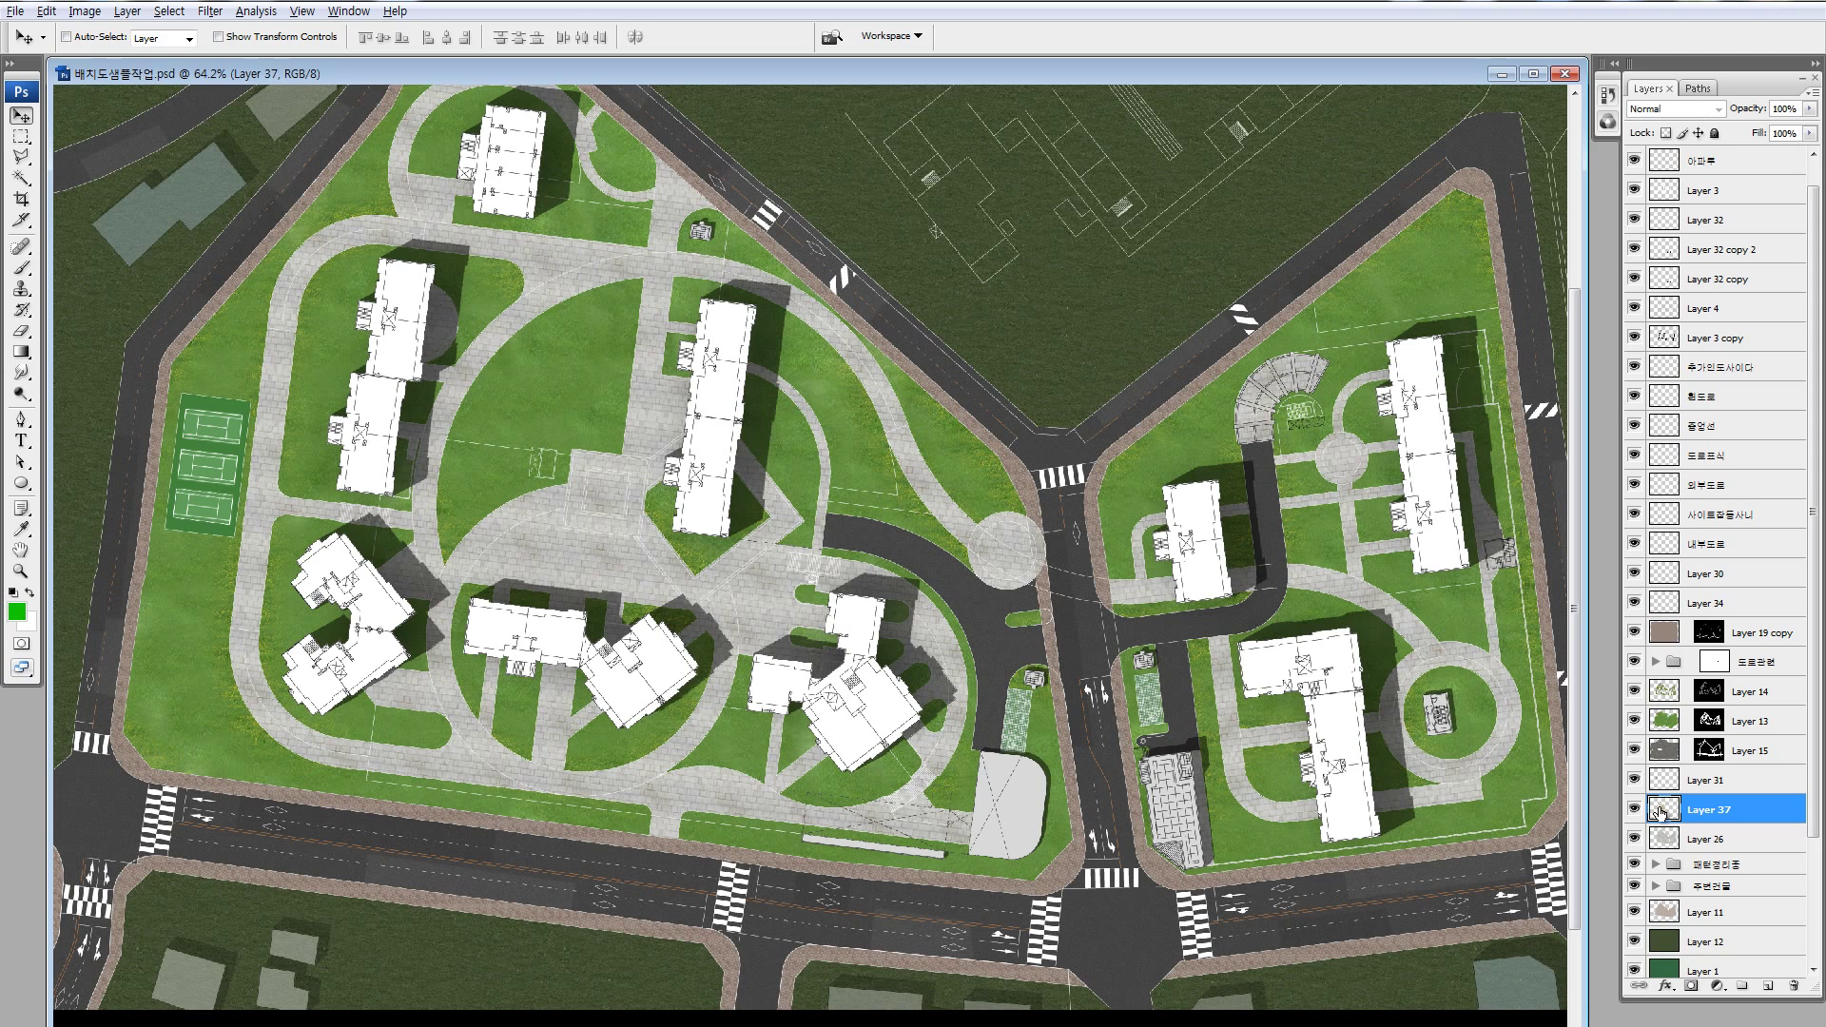
key(ctrl+t)
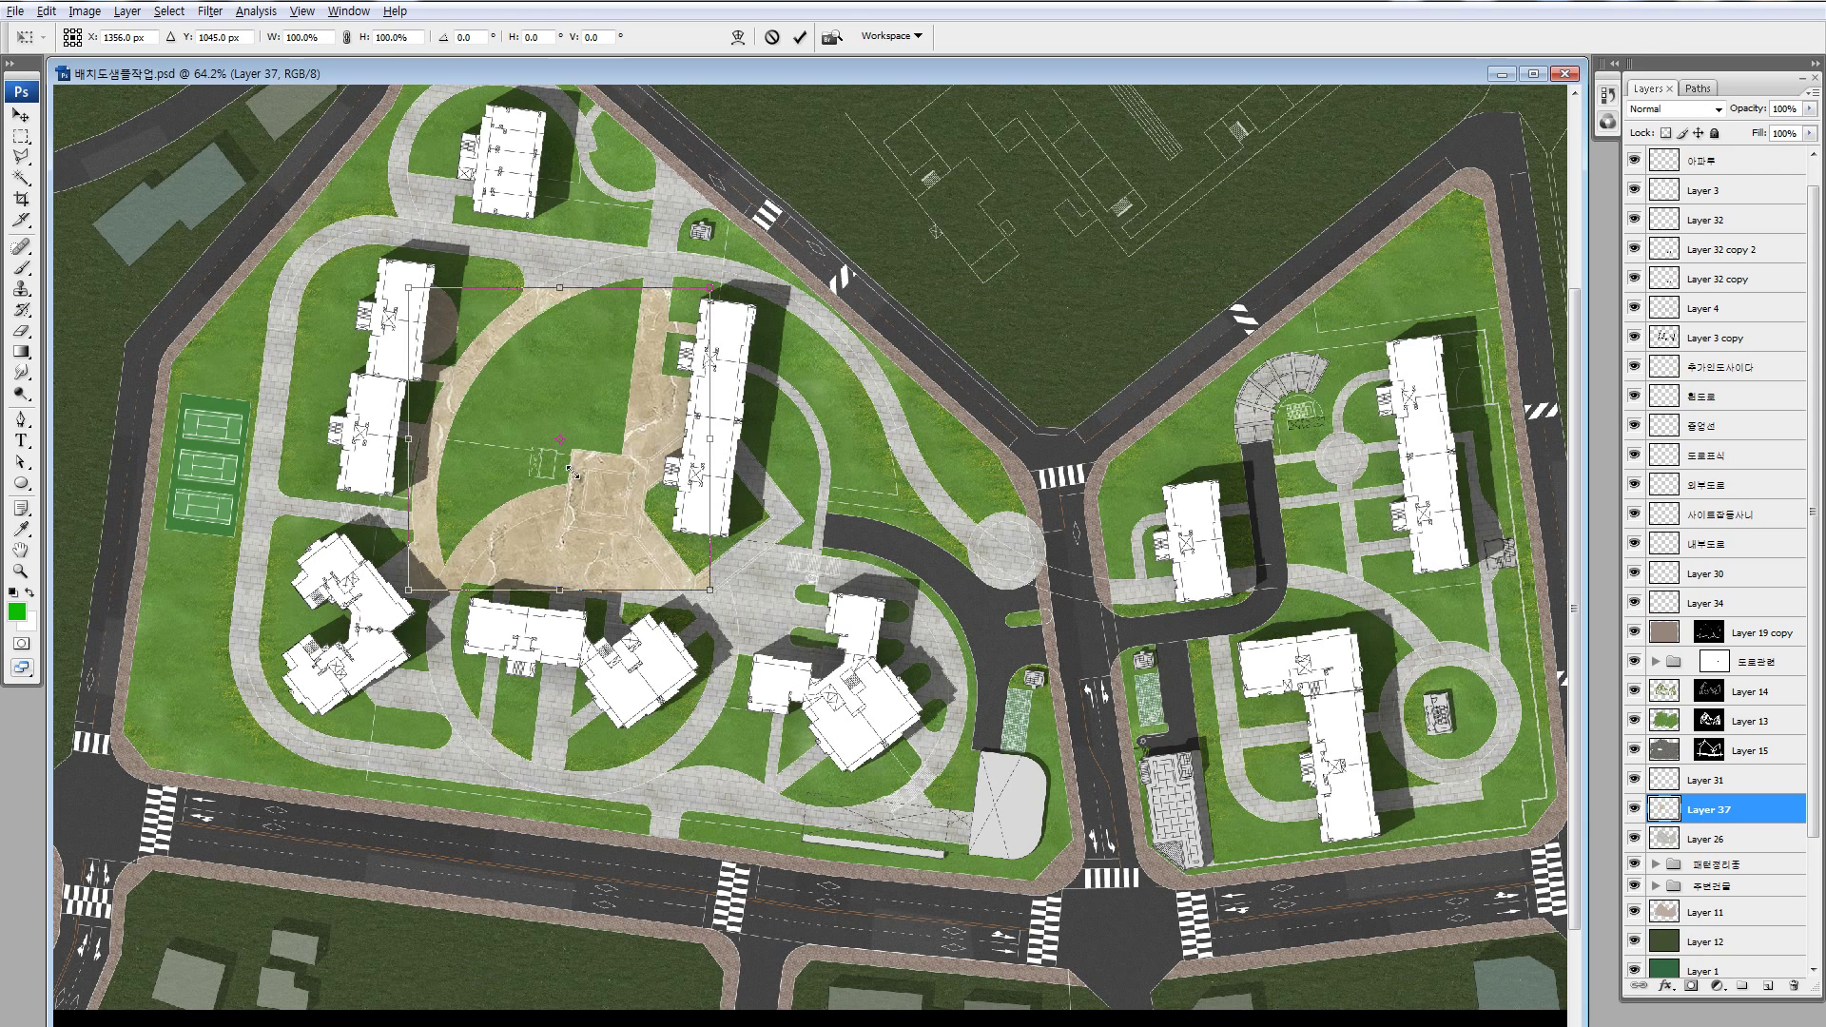
drag(725, 595, 492, 393)
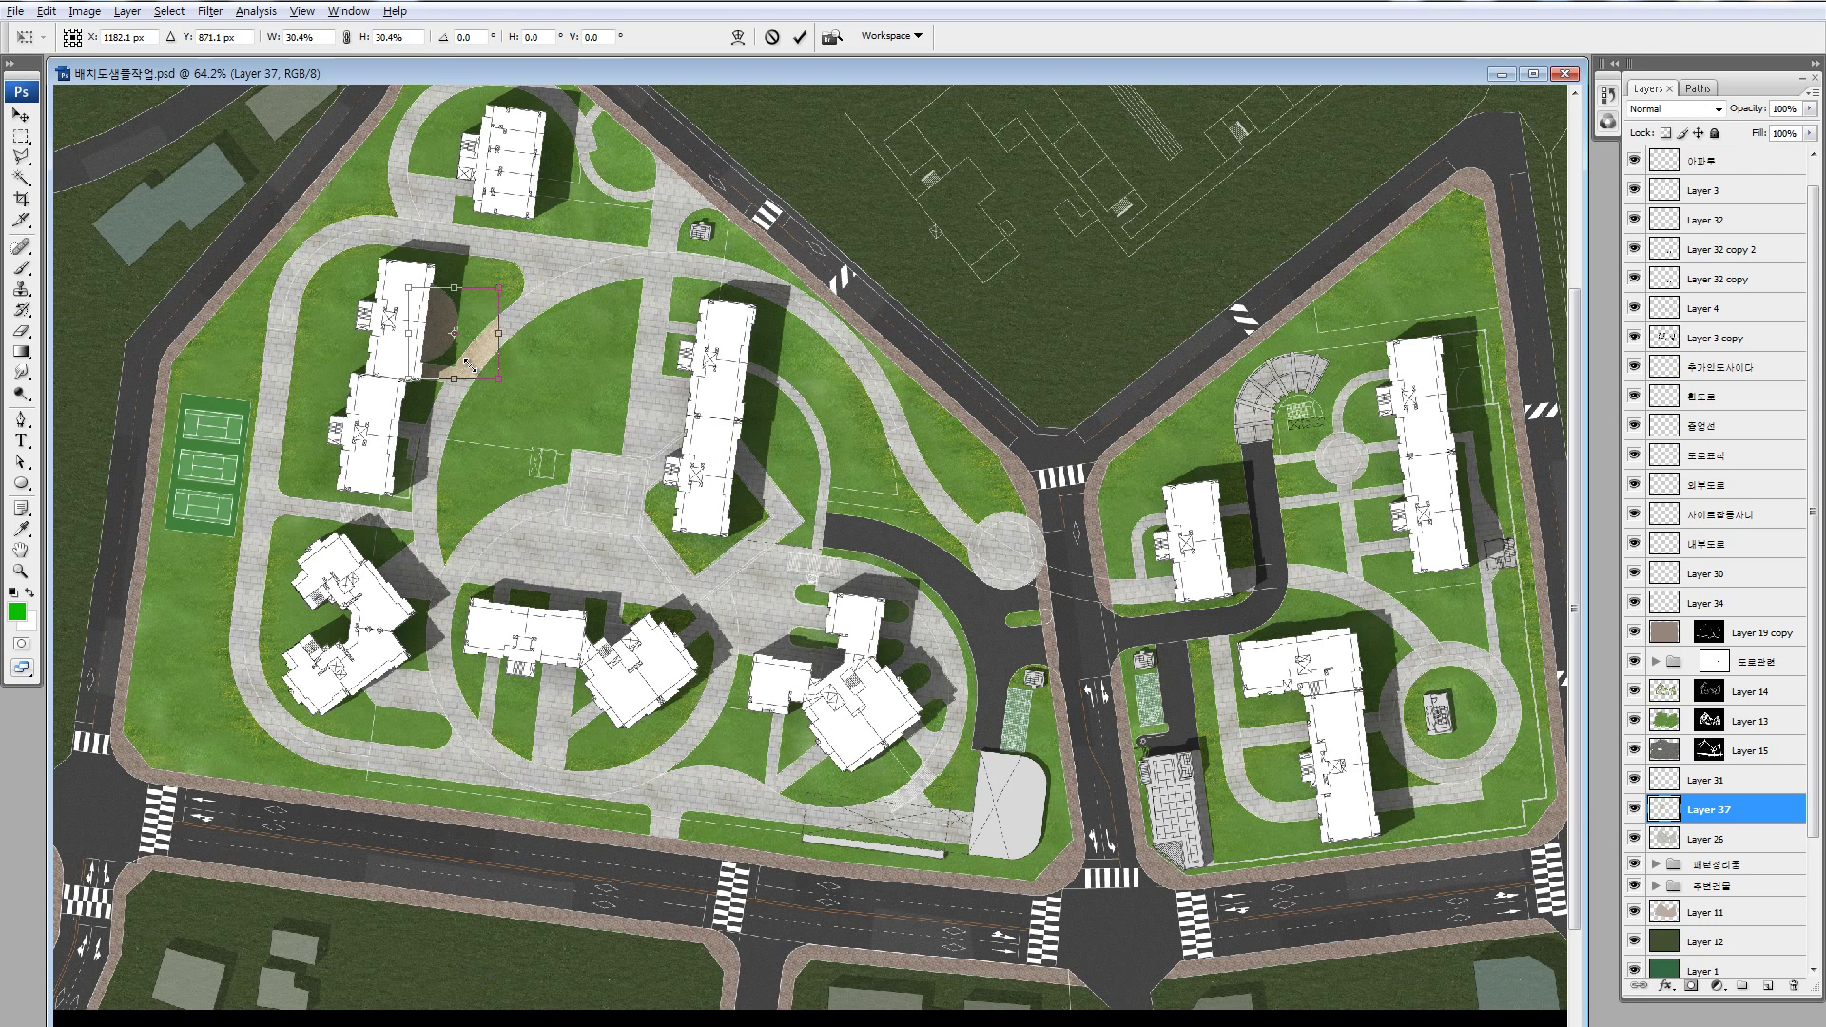
key(Return)
- Zoom into the central lawn and extend marble along the curved path using an 8 px feathered Polygonal Lasso
key(z)
mouse_move(433, 254)
mouse_down()
mouse_move(696, 519)
mouse_move(462, 596)
mouse_up()
key(l)
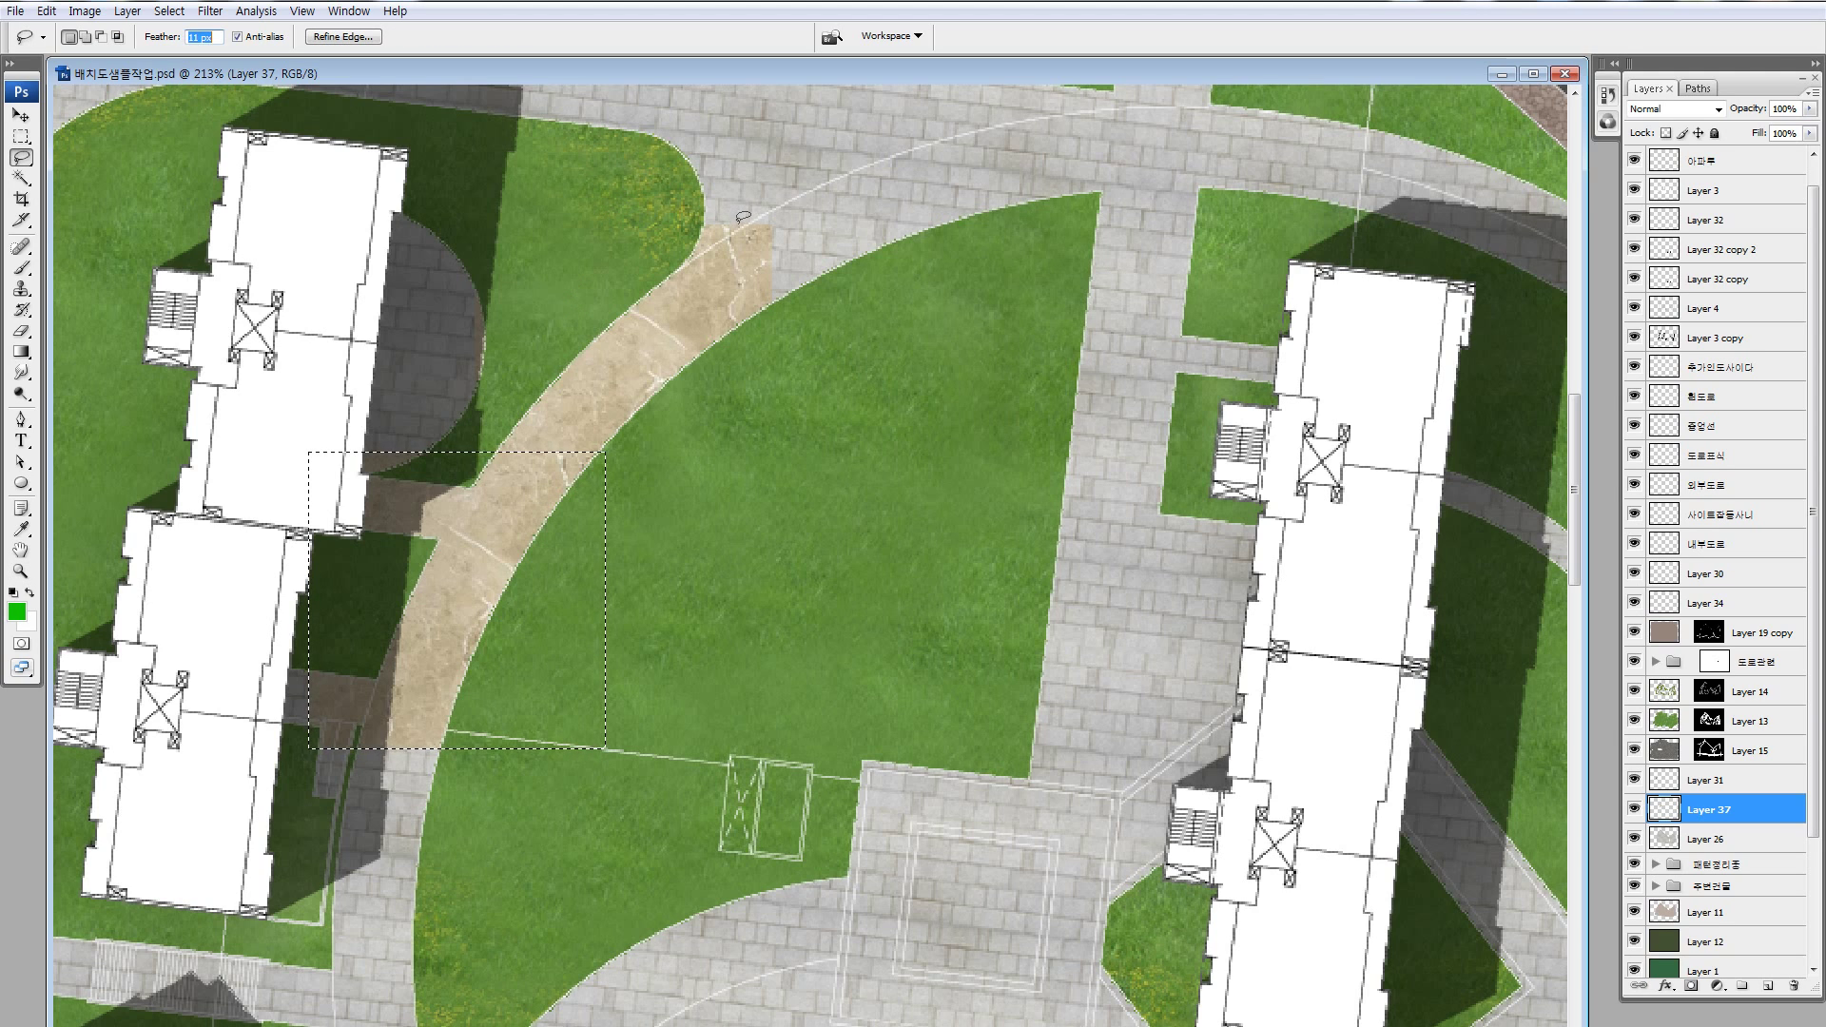
text(8)
key(Return)
key(Return)
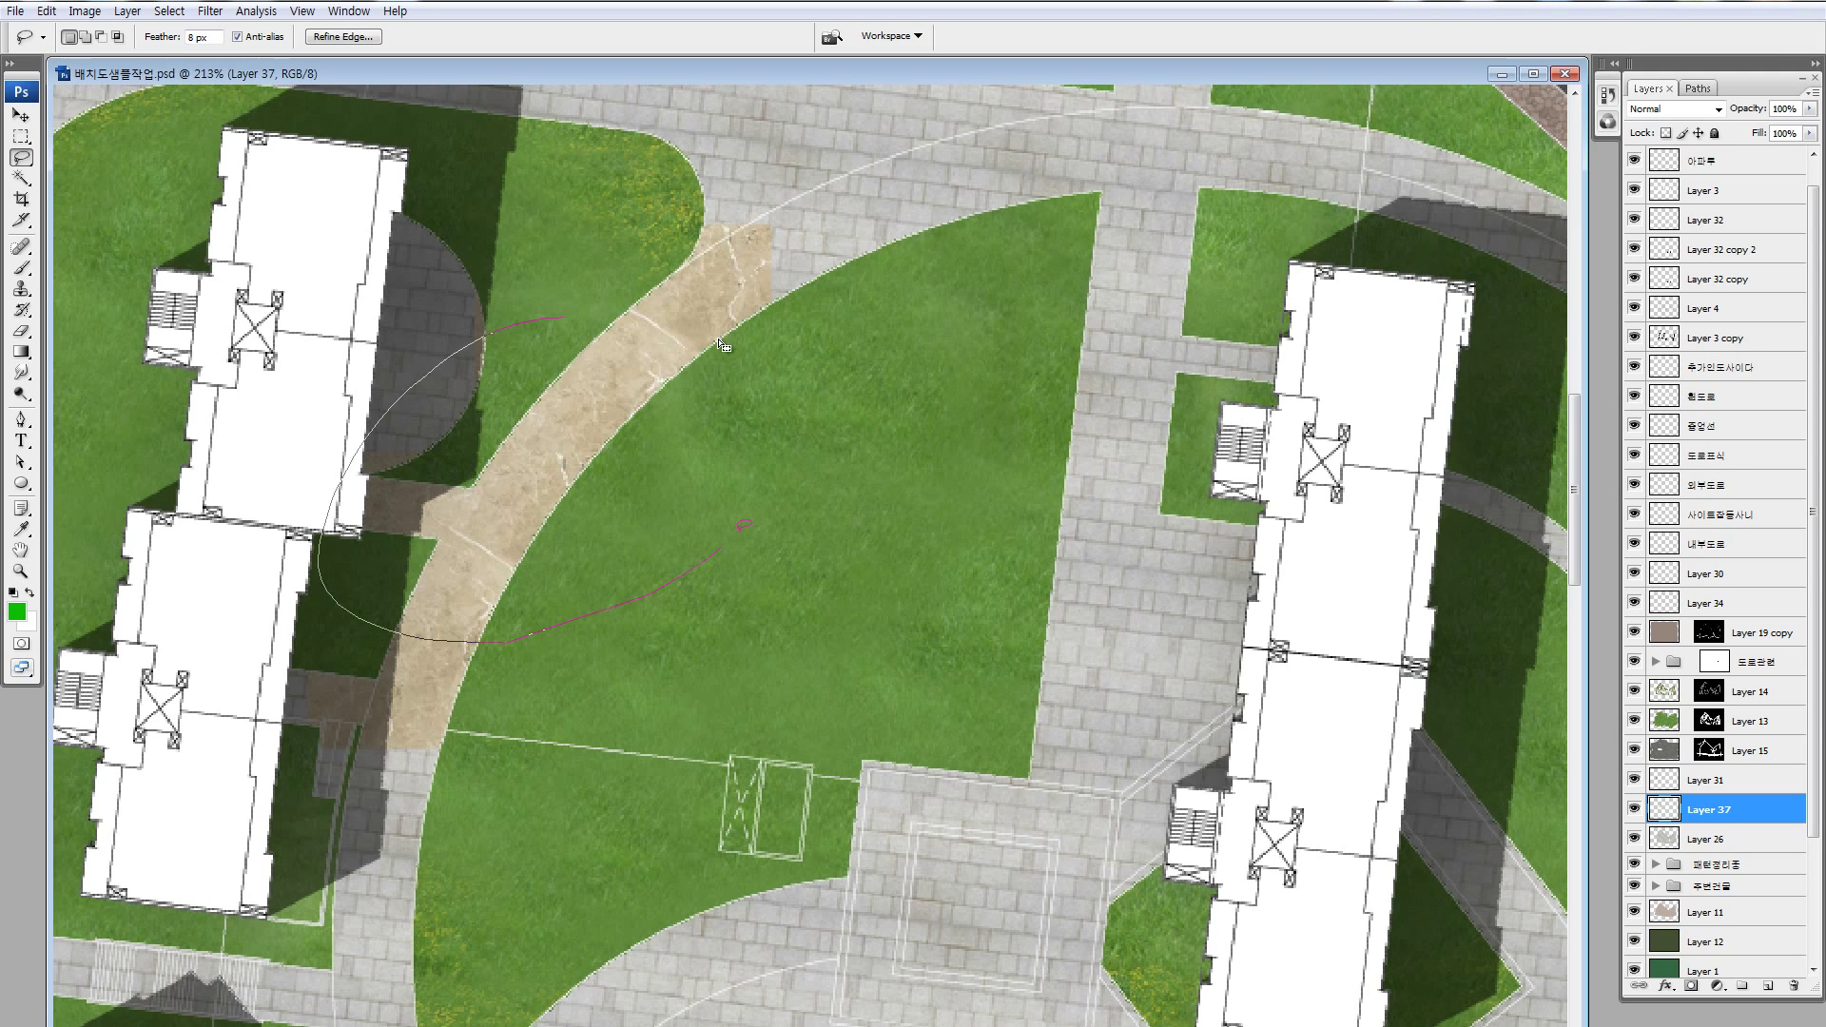
mouse_move(654, 404)
mouse_down()
mouse_move(703, 208)
mouse_move(489, 701)
mouse_up()
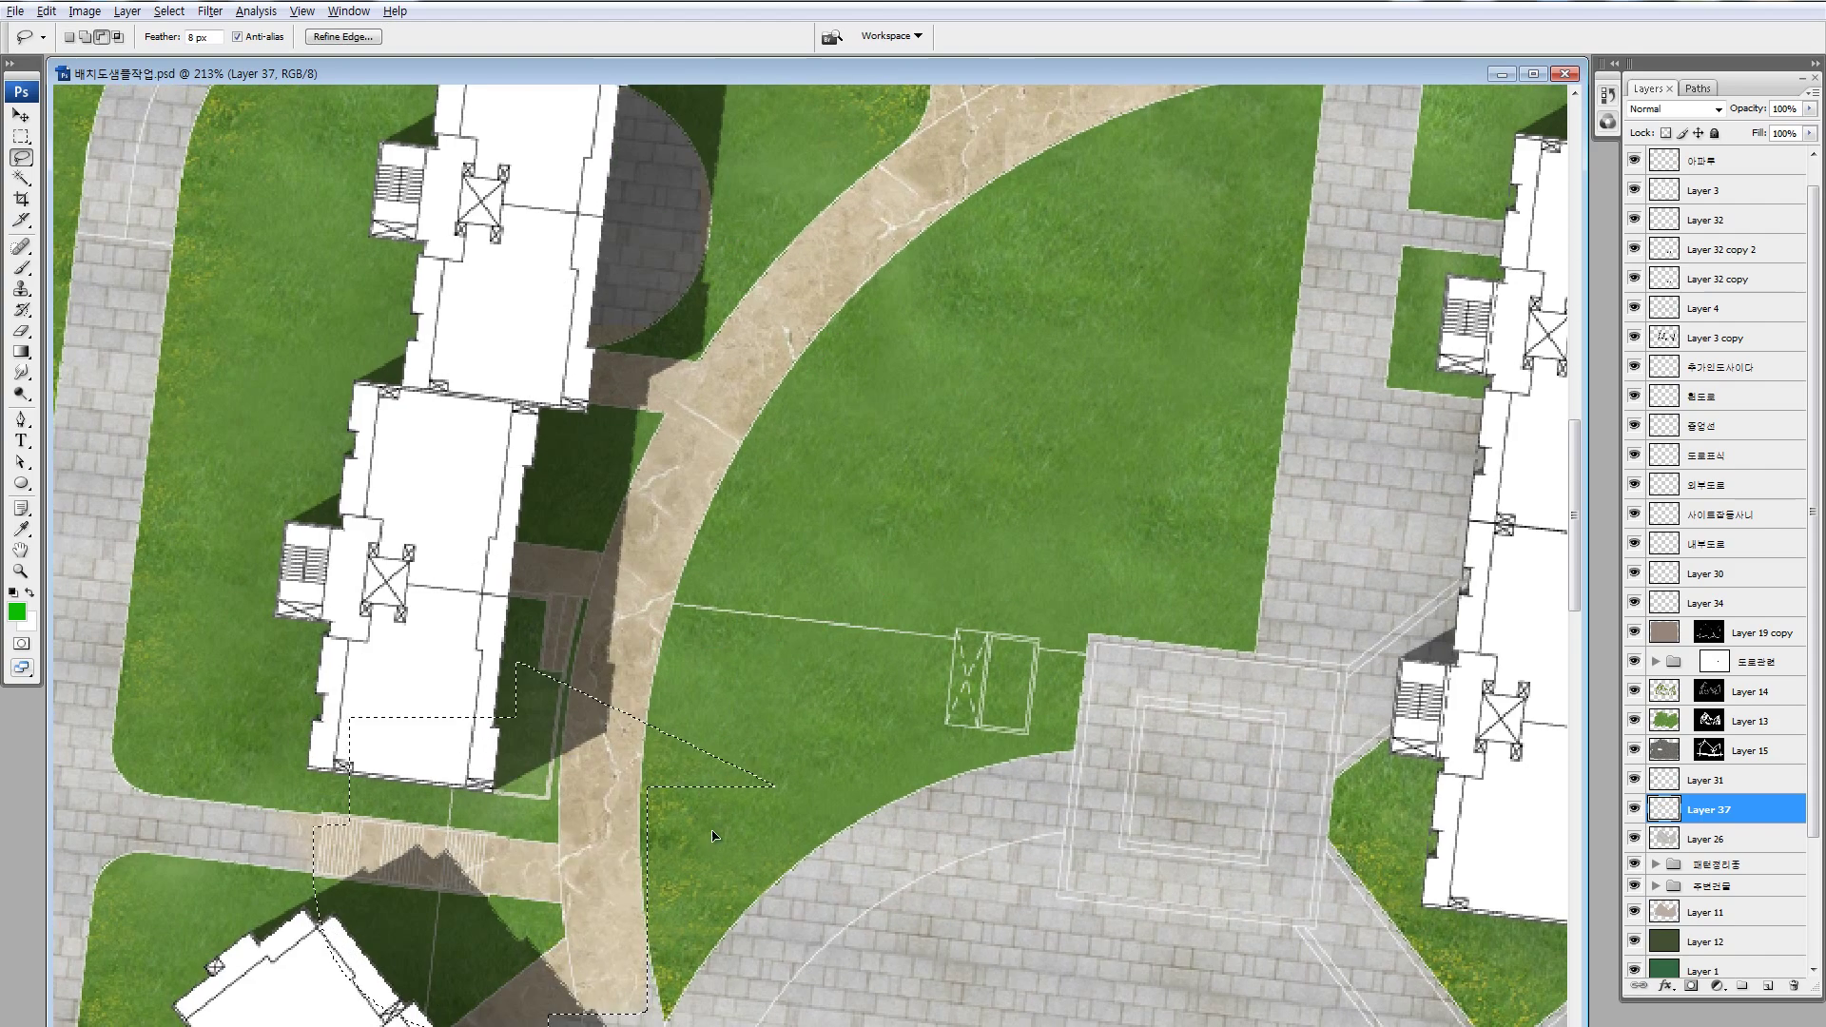
drag(571, 665, 743, 763)
- Spread marble across the curved path and pave around the lower-left building
key(ctrl+minus)
key(ctrl+minus)
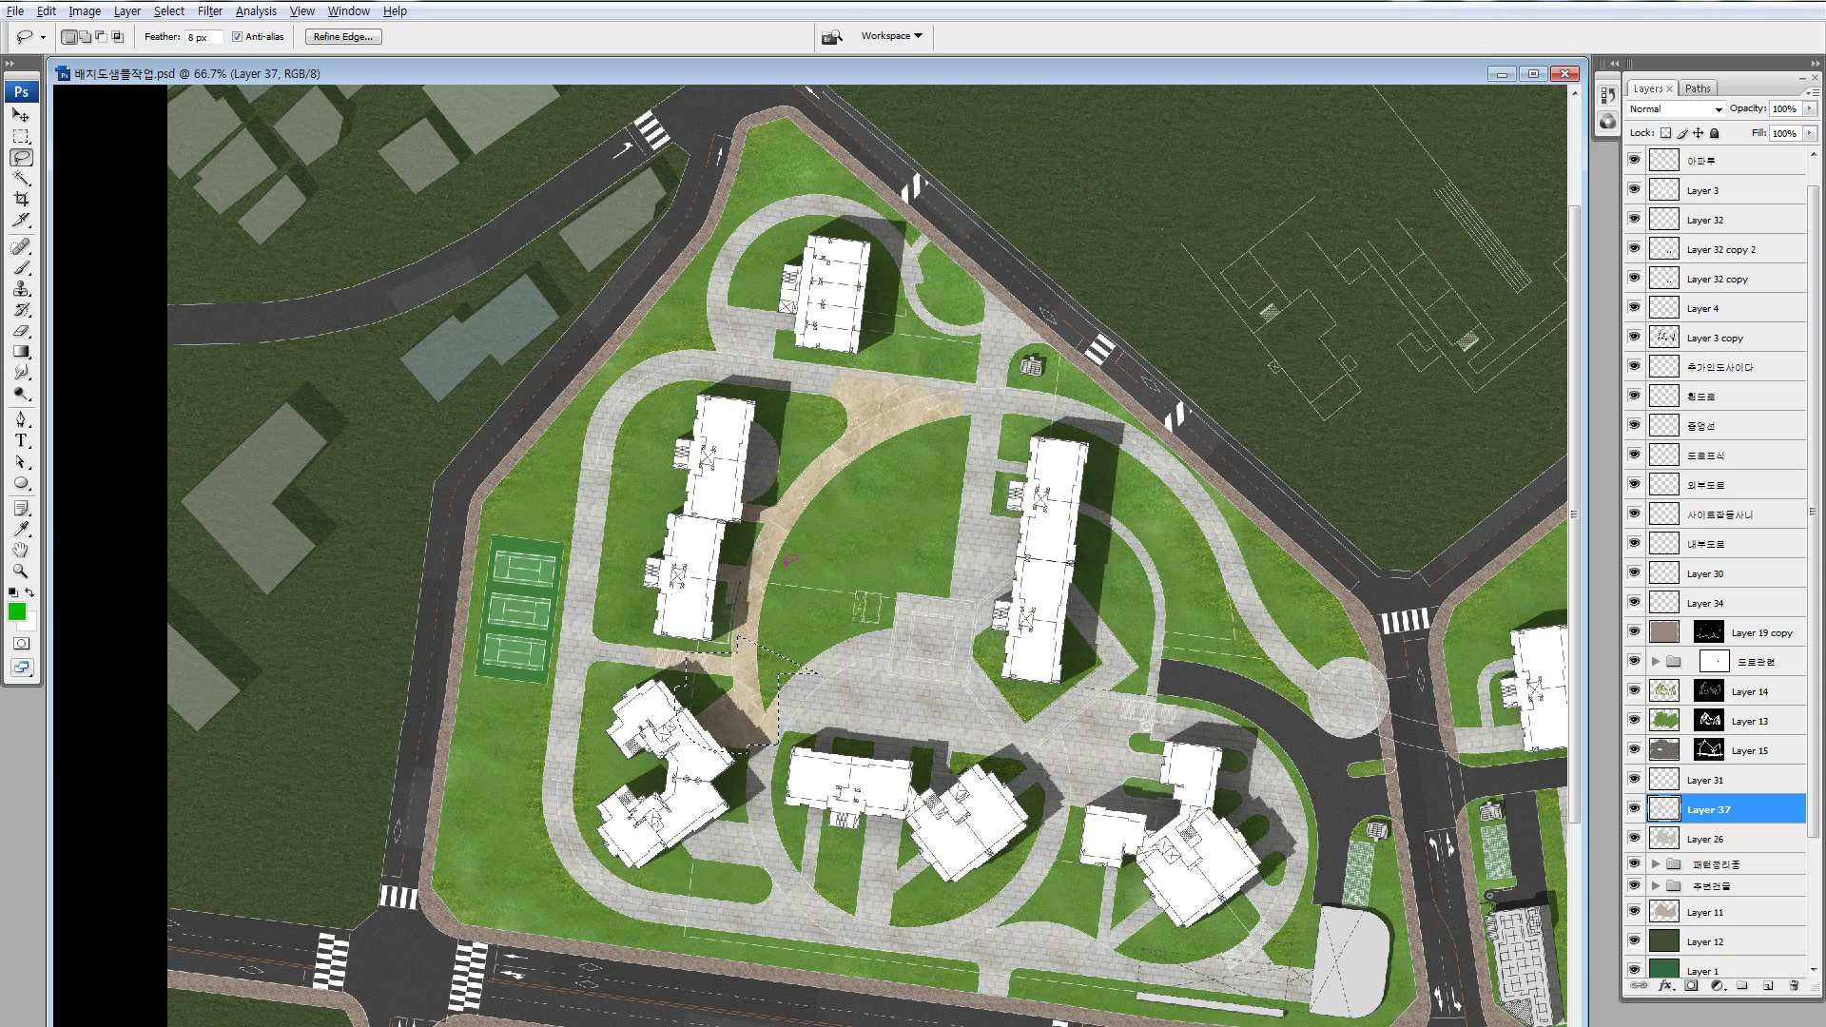
drag(883, 486, 842, 447)
drag(880, 509, 1296, 663)
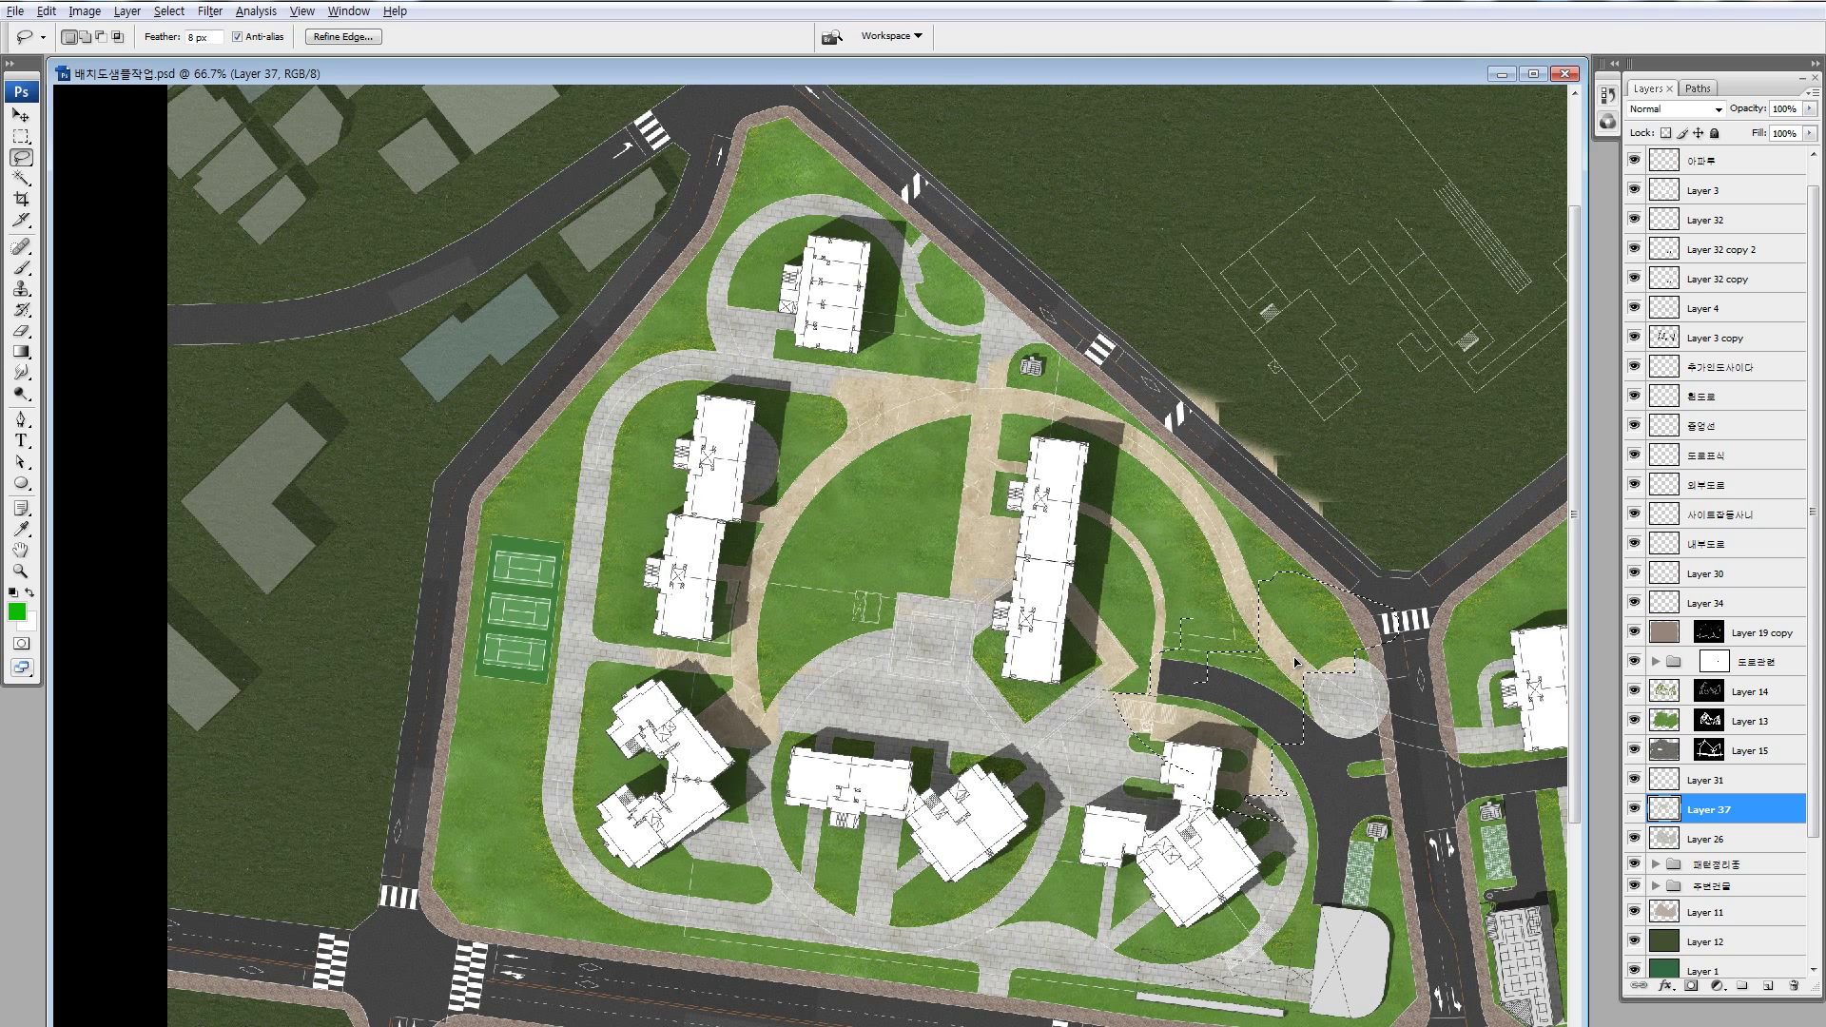
drag(1167, 595, 972, 532)
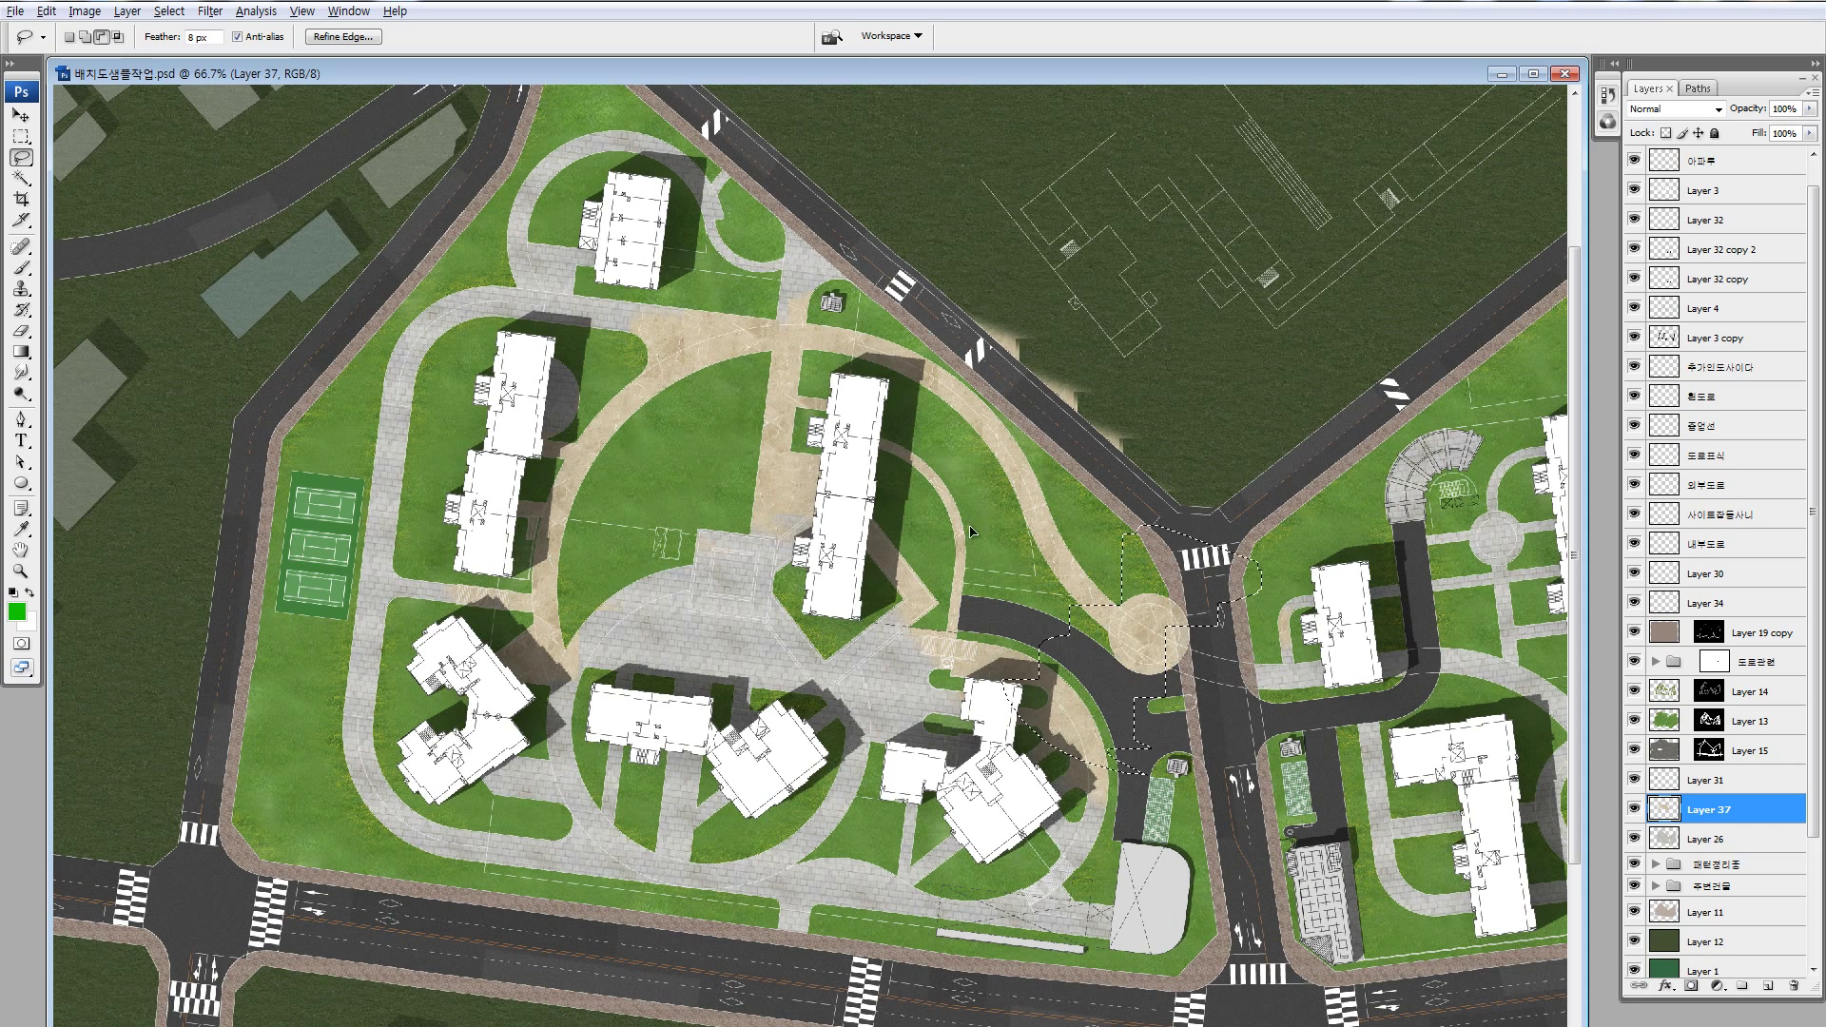
key(ctrl+d)
drag(533, 656, 587, 735)
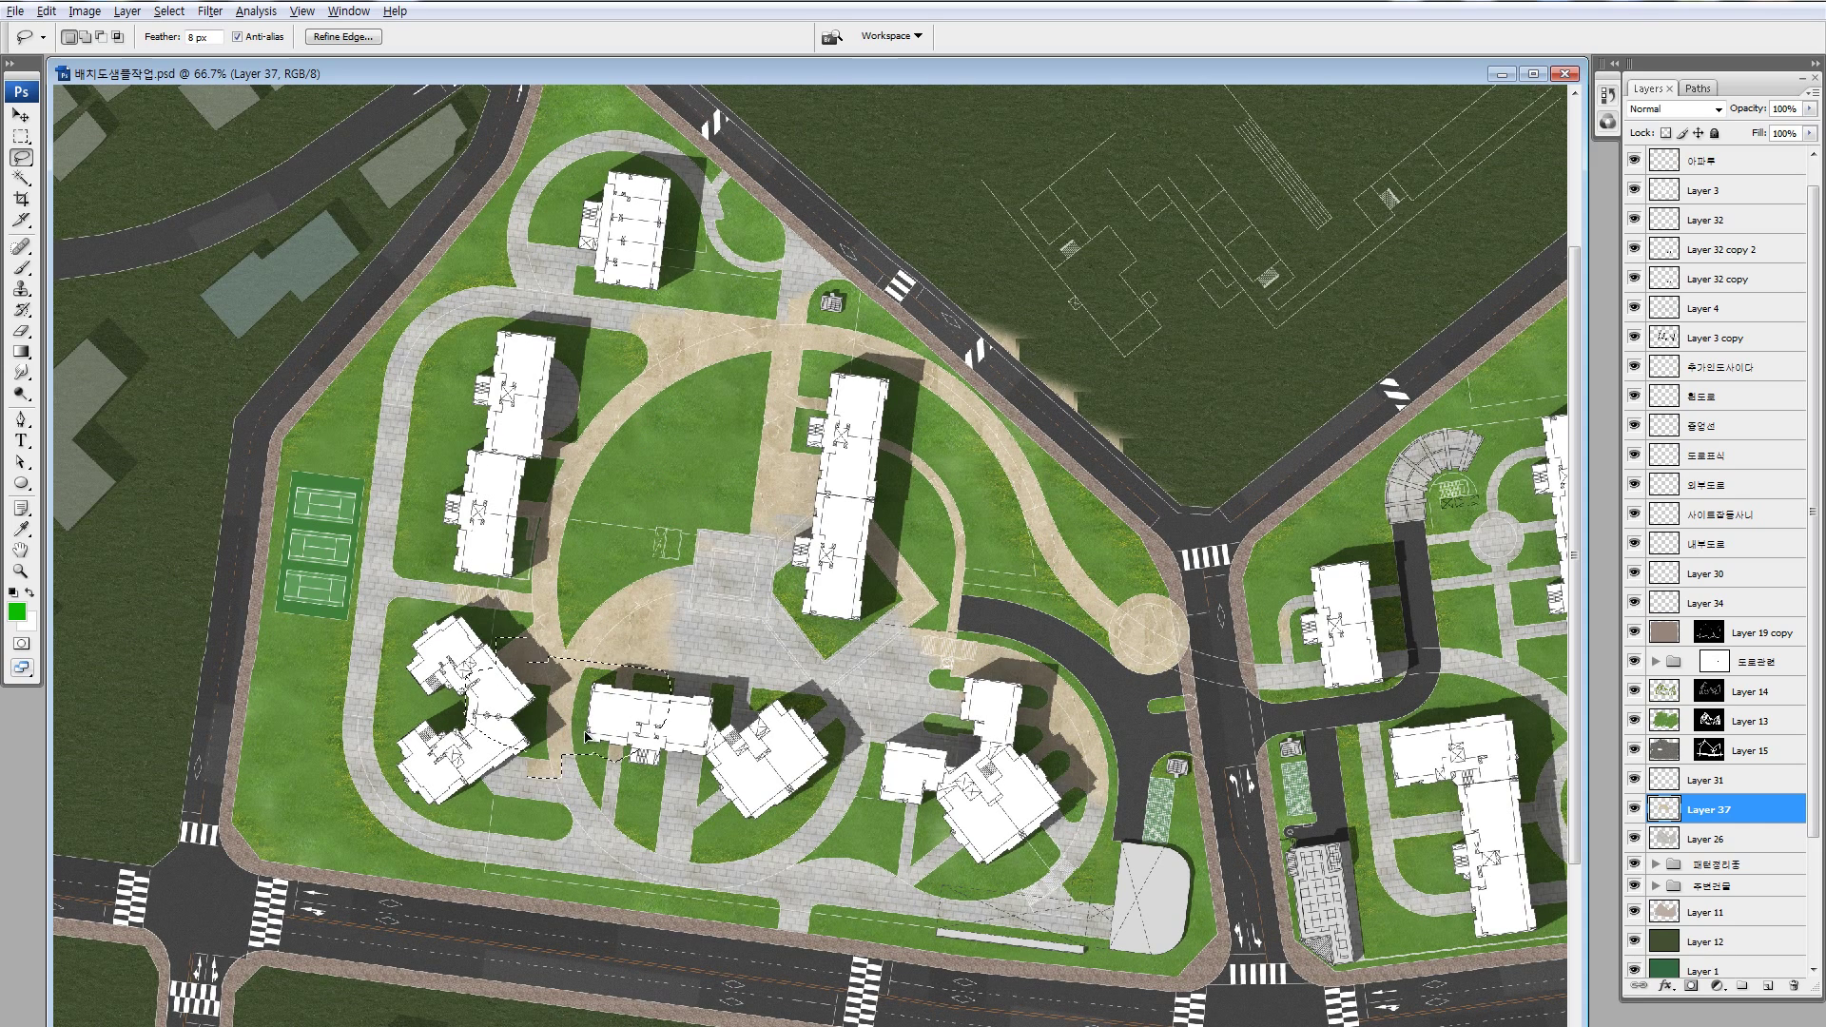
key(Delete)
- Pave the lower-centre area, central plaza and right circular plaza with marble
drag(737, 813, 775, 720)
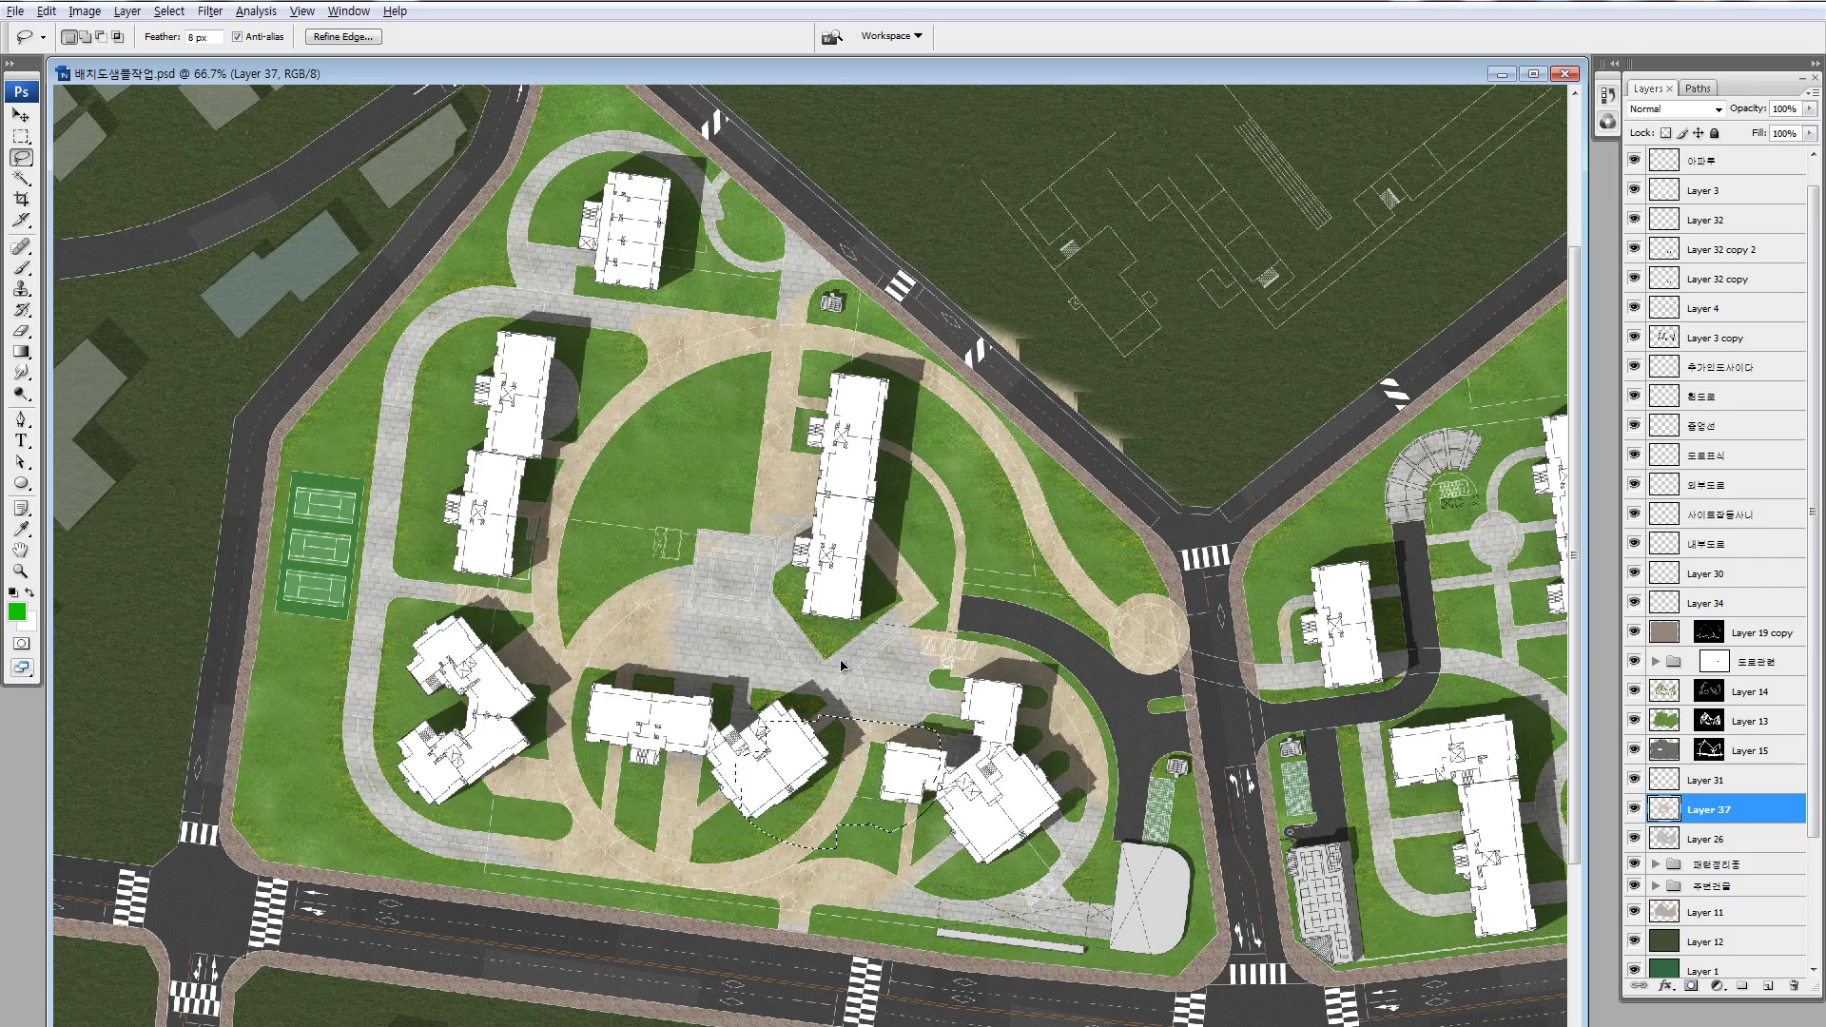
key(Delete)
drag(799, 628, 794, 571)
drag(1065, 492, 709, 425)
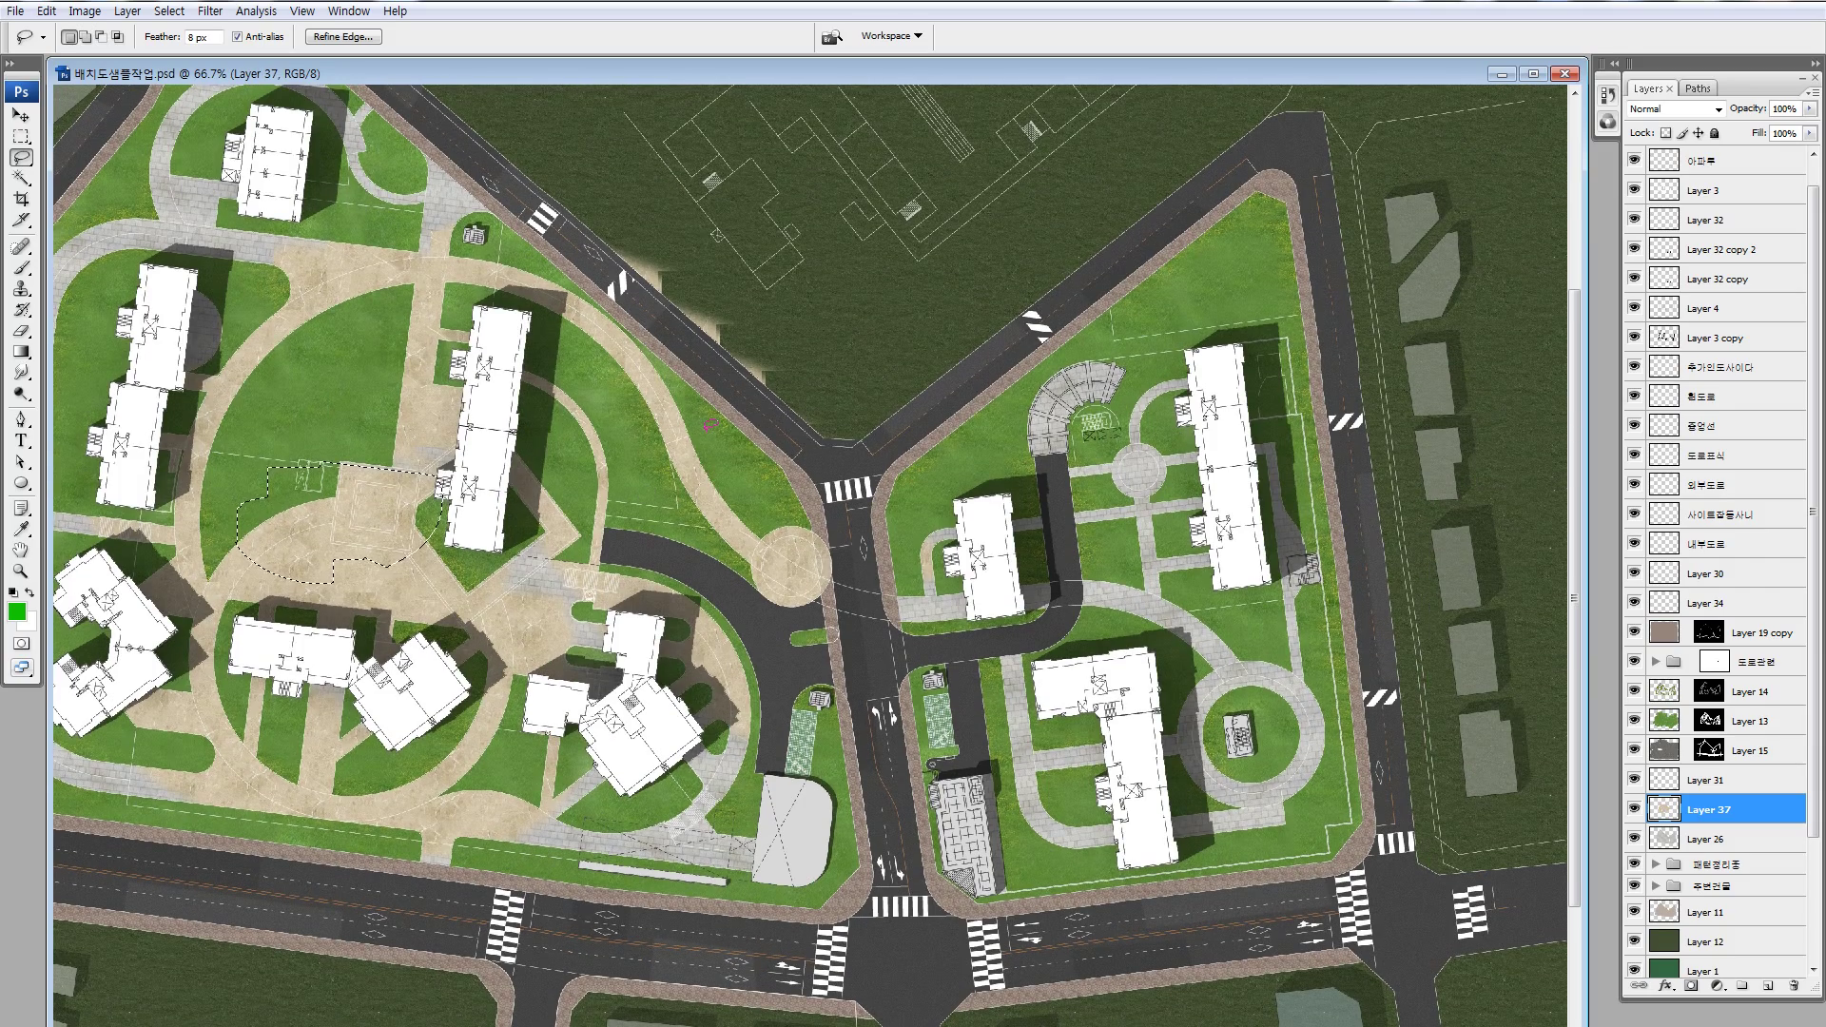
key(Delete)
drag(1170, 605, 1115, 652)
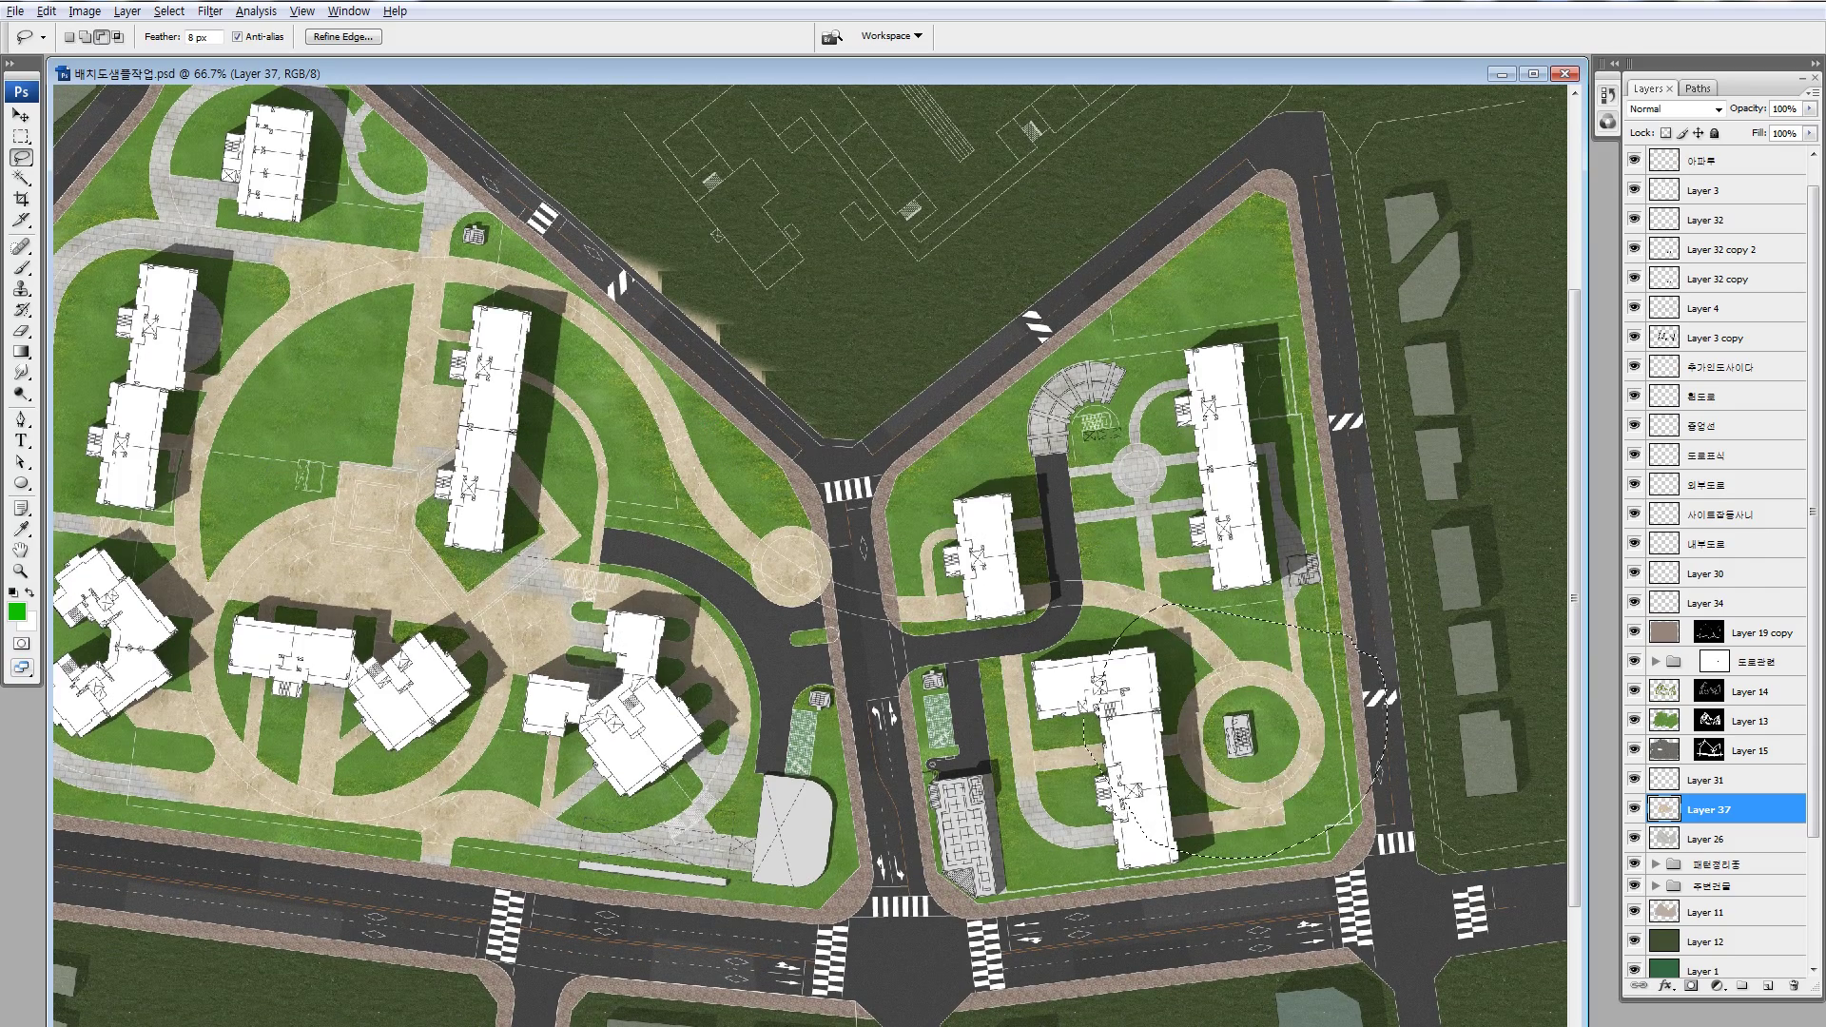
key(ctrl+d)
drag(761, 476, 1109, 537)
- Hide the marble layer, Layer 26's grey brick paving and the textured paving group
key(z)
drag(490, 390, 979, 671)
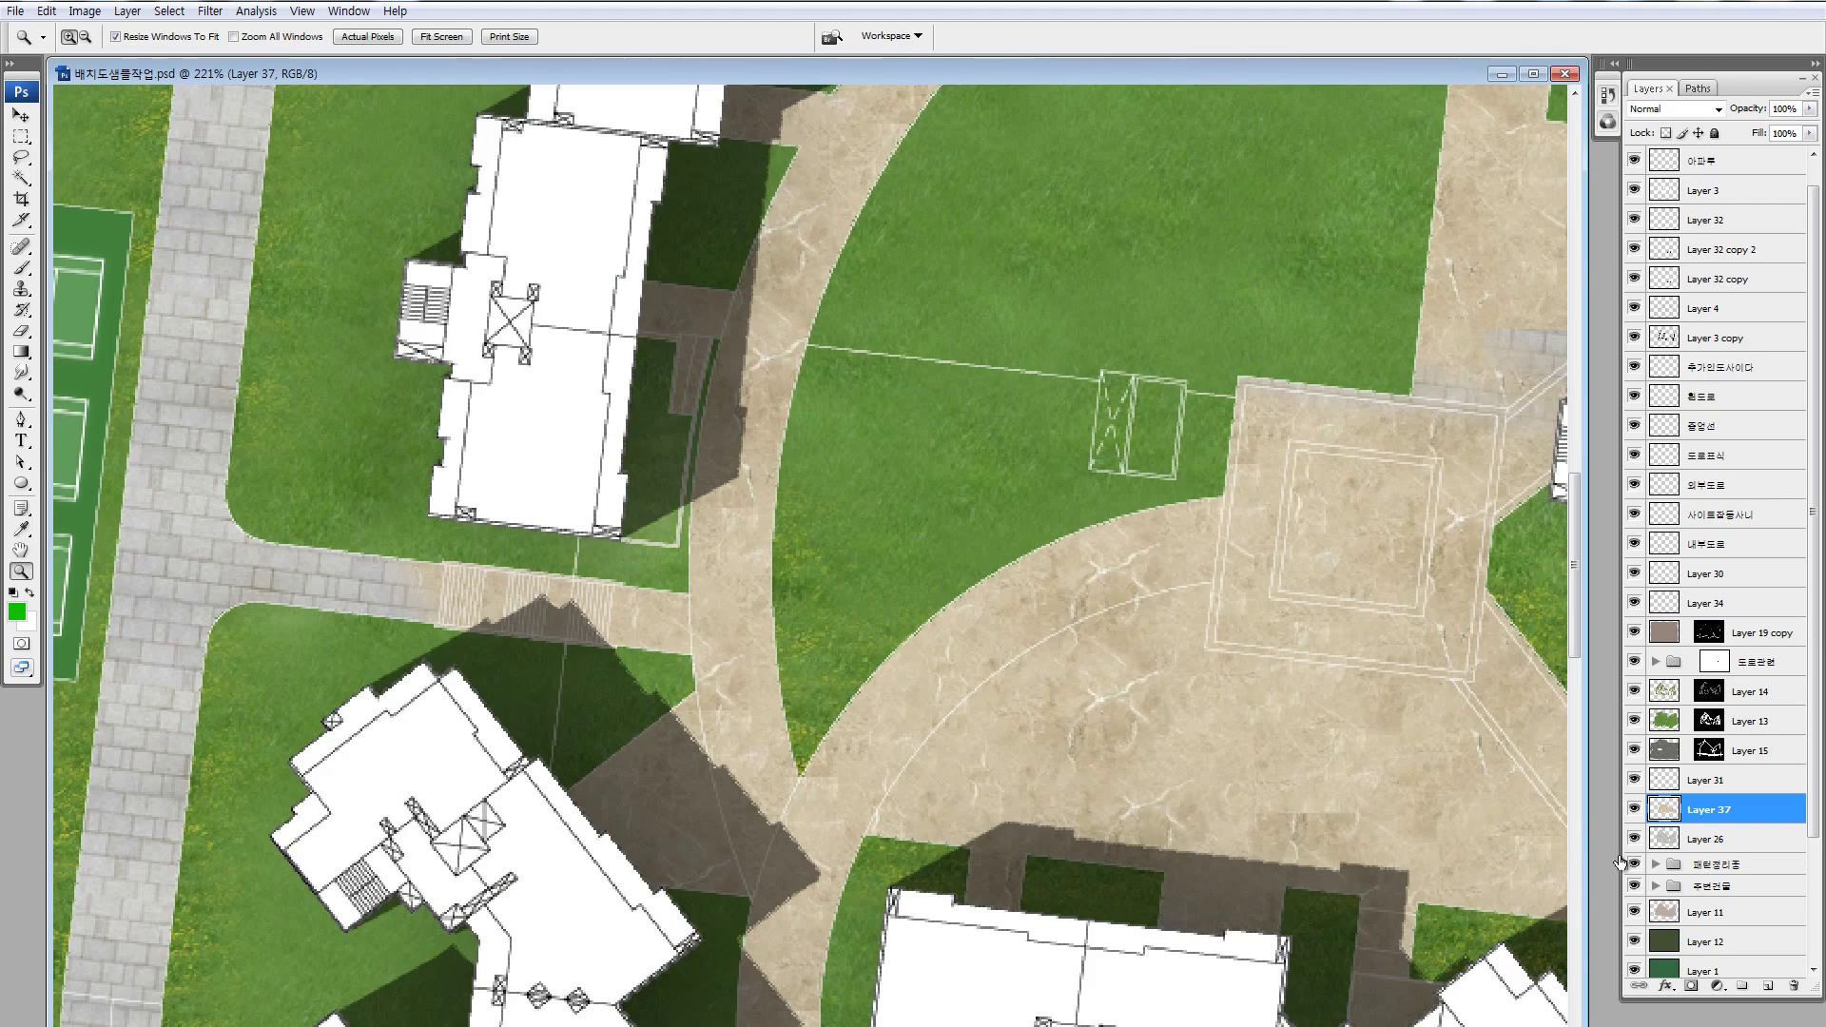
click(1634, 810)
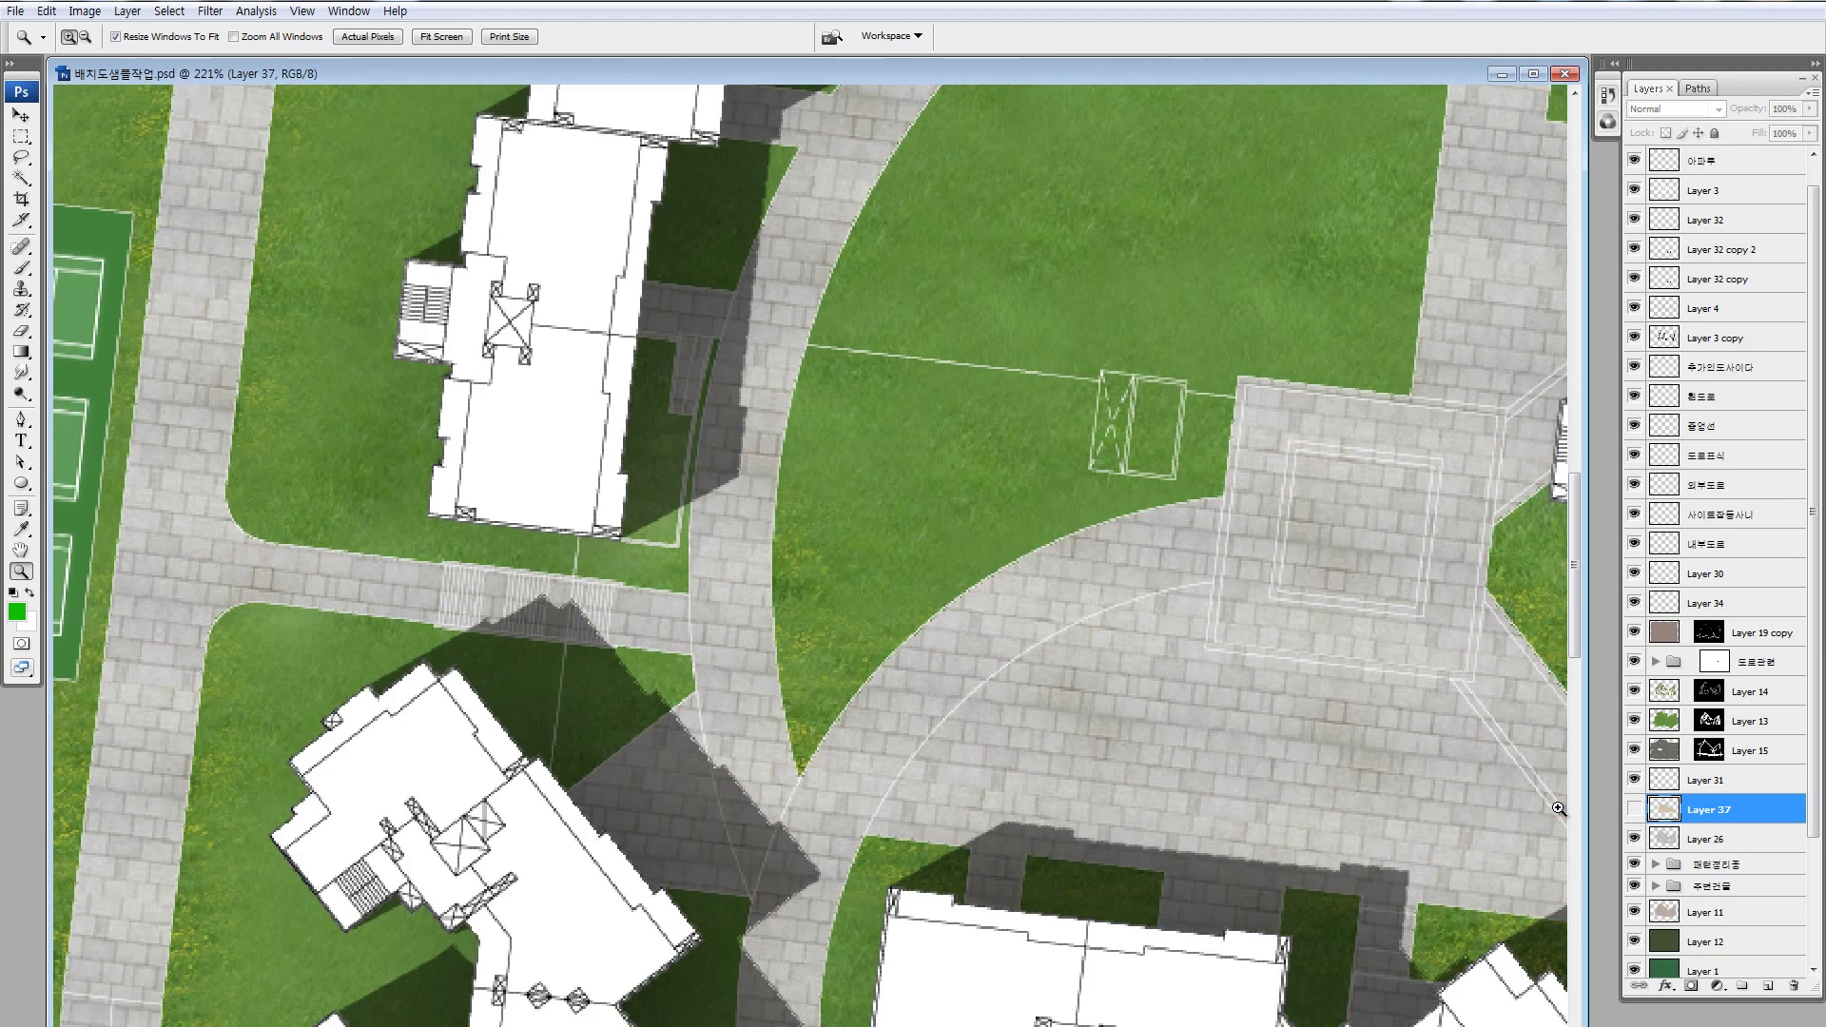
key(v)
click(1712, 840)
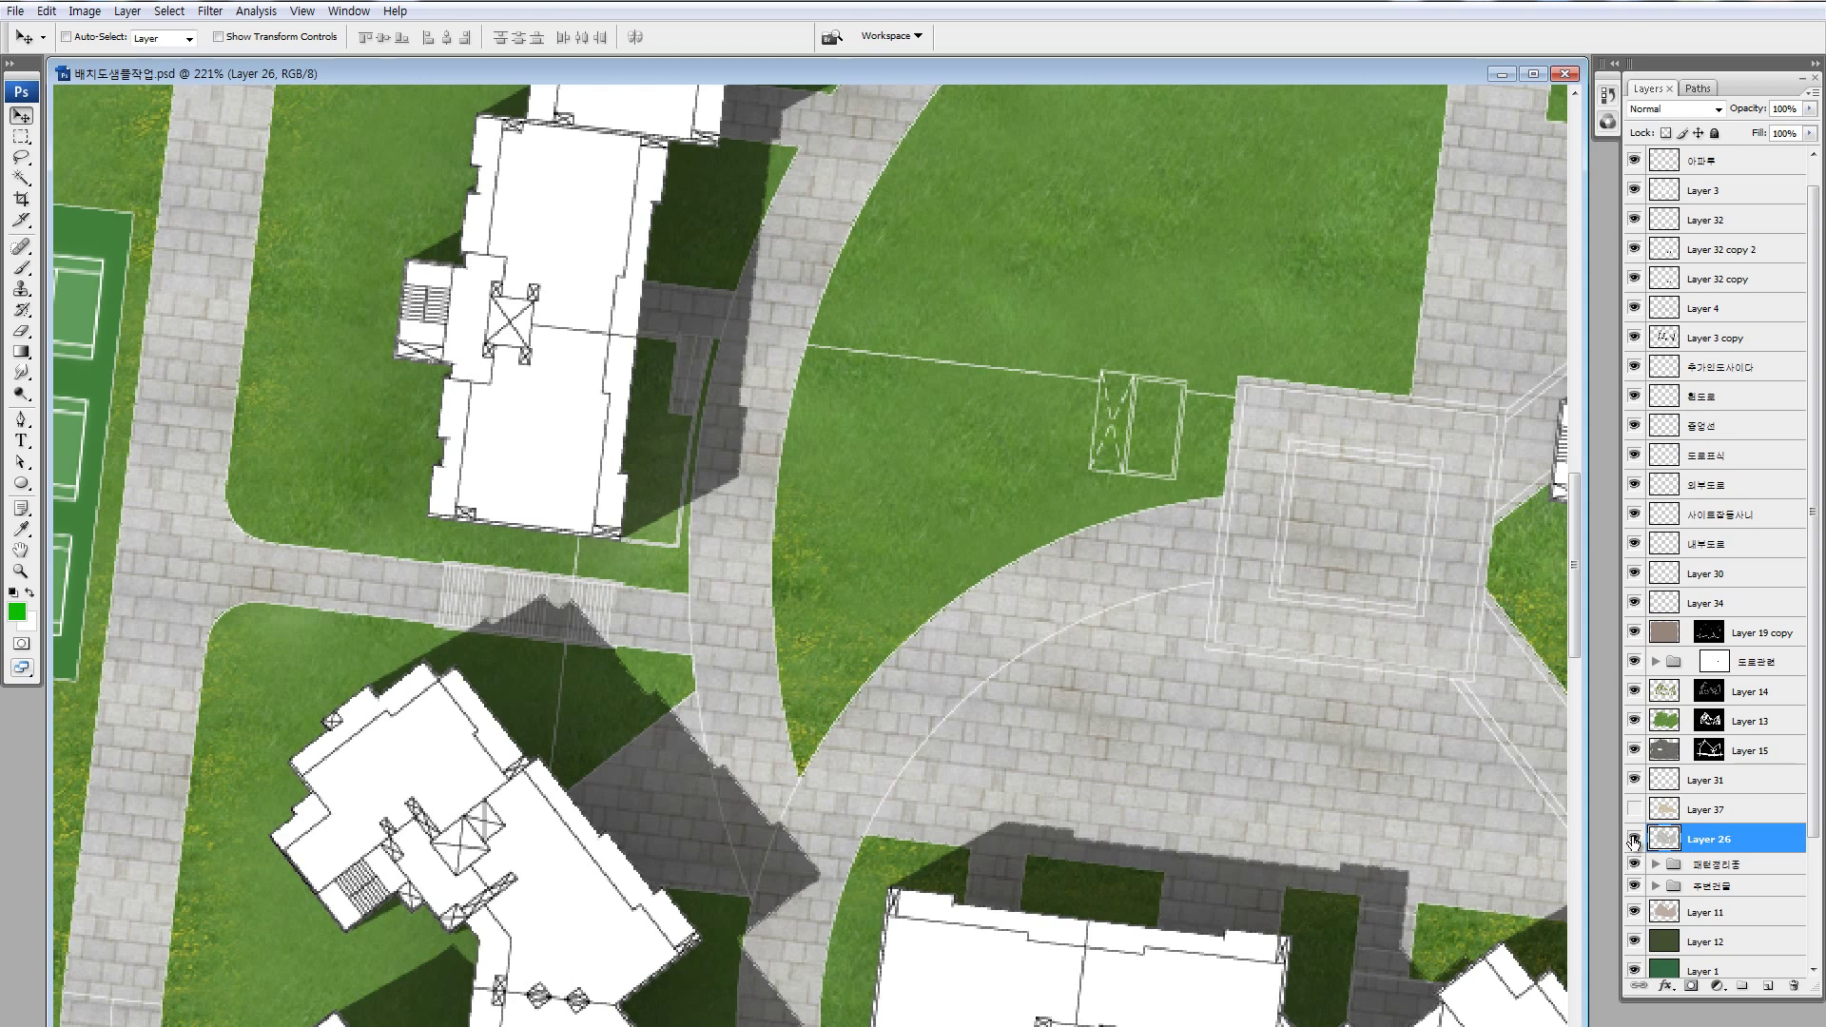
click(1634, 839)
click(1635, 865)
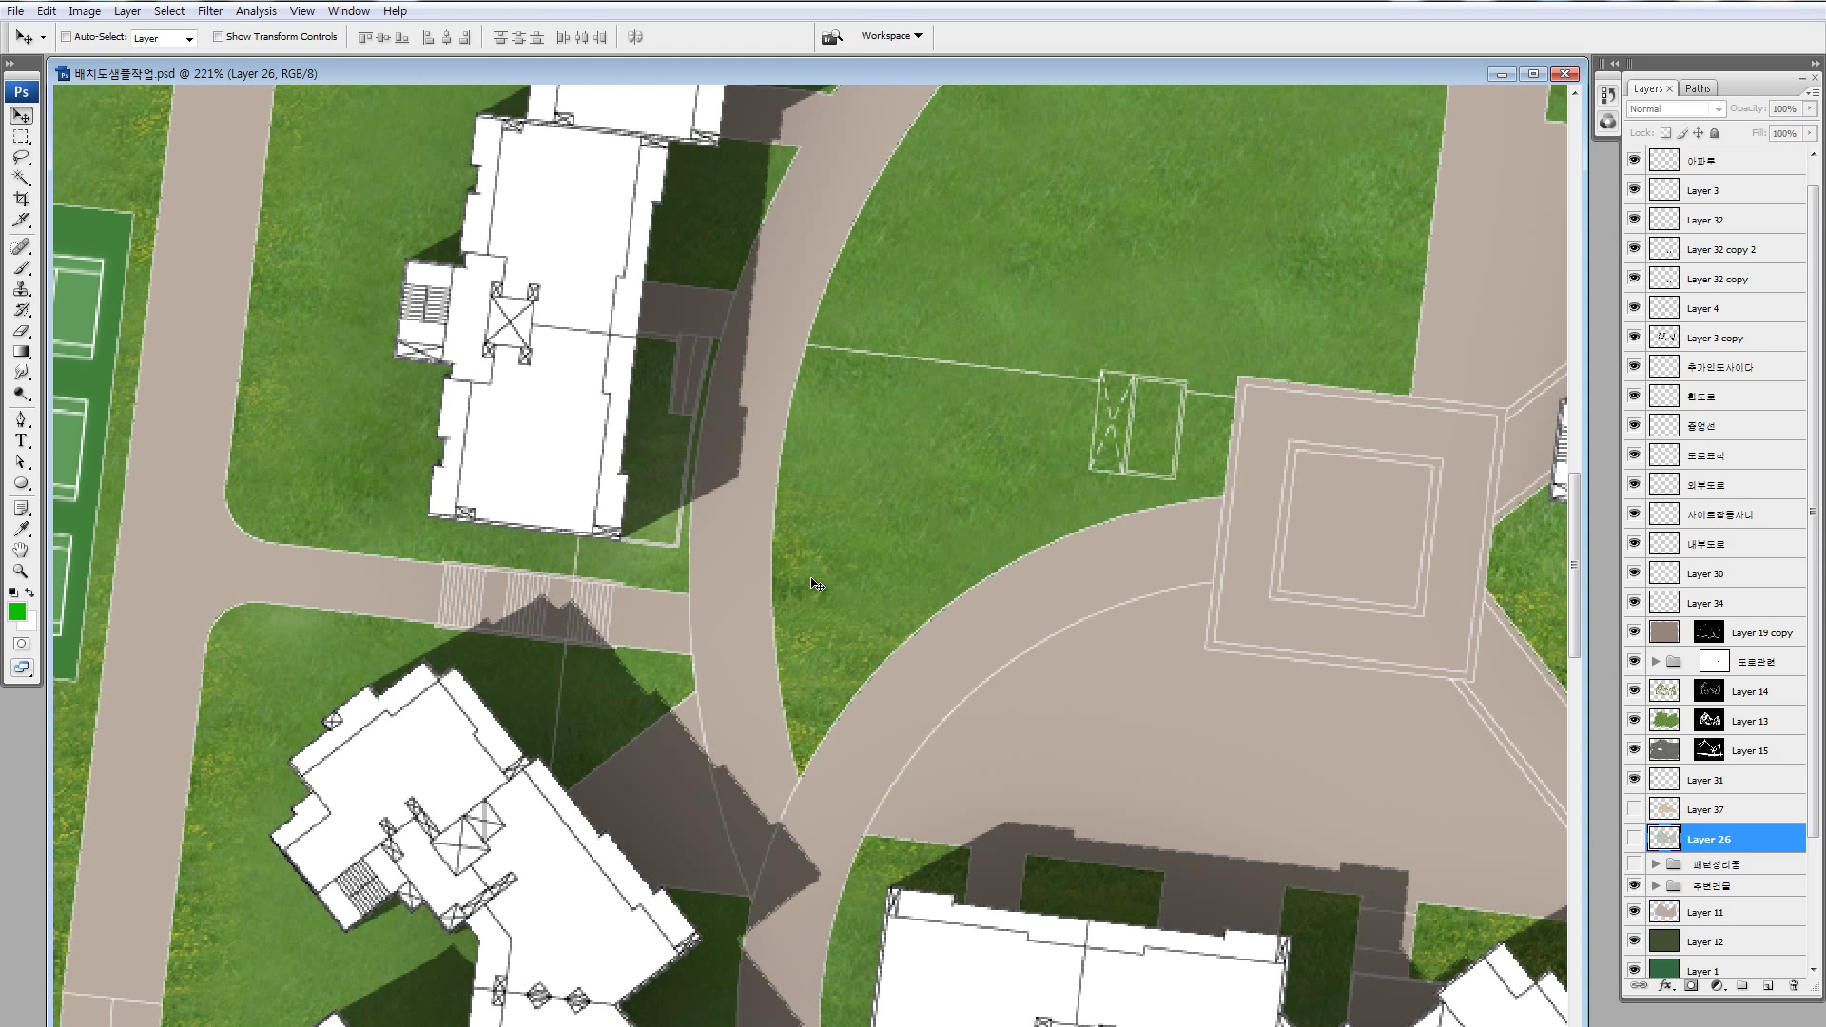
- Hide the shadow layers Layer 4 and Layer 3 copy
ctrl+click(1528, 181)
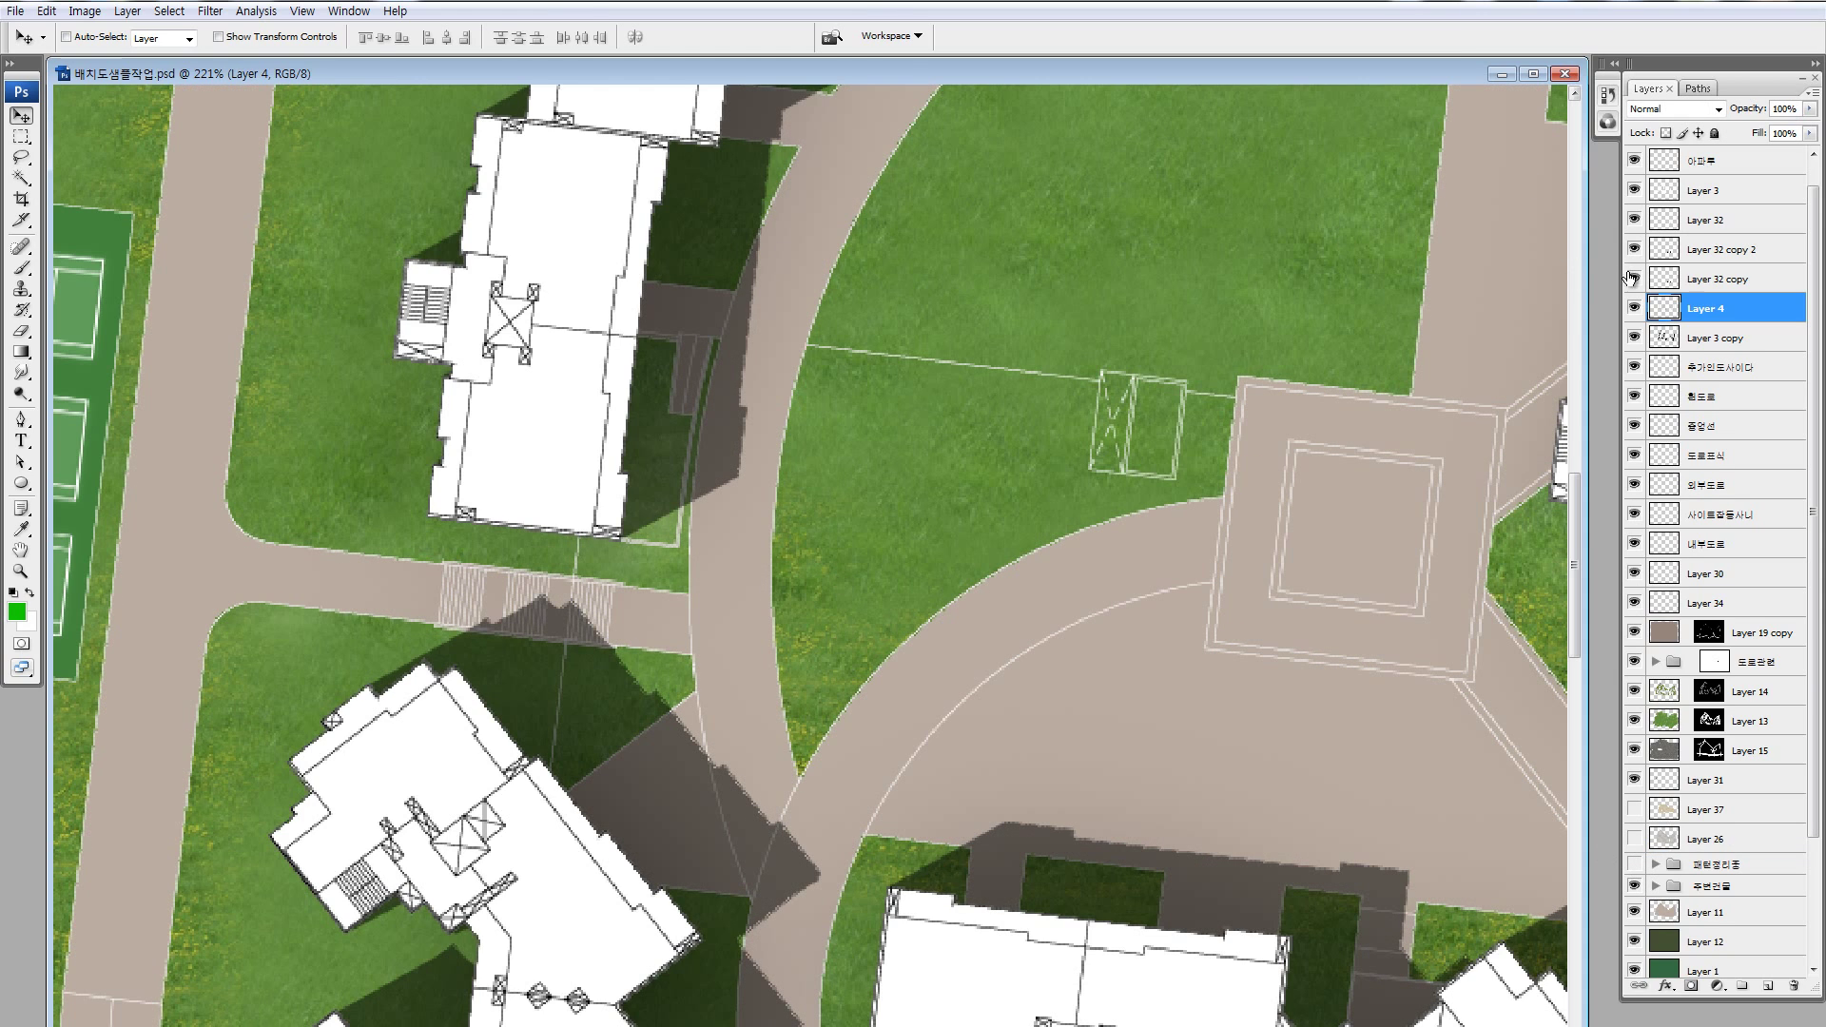
click(1635, 309)
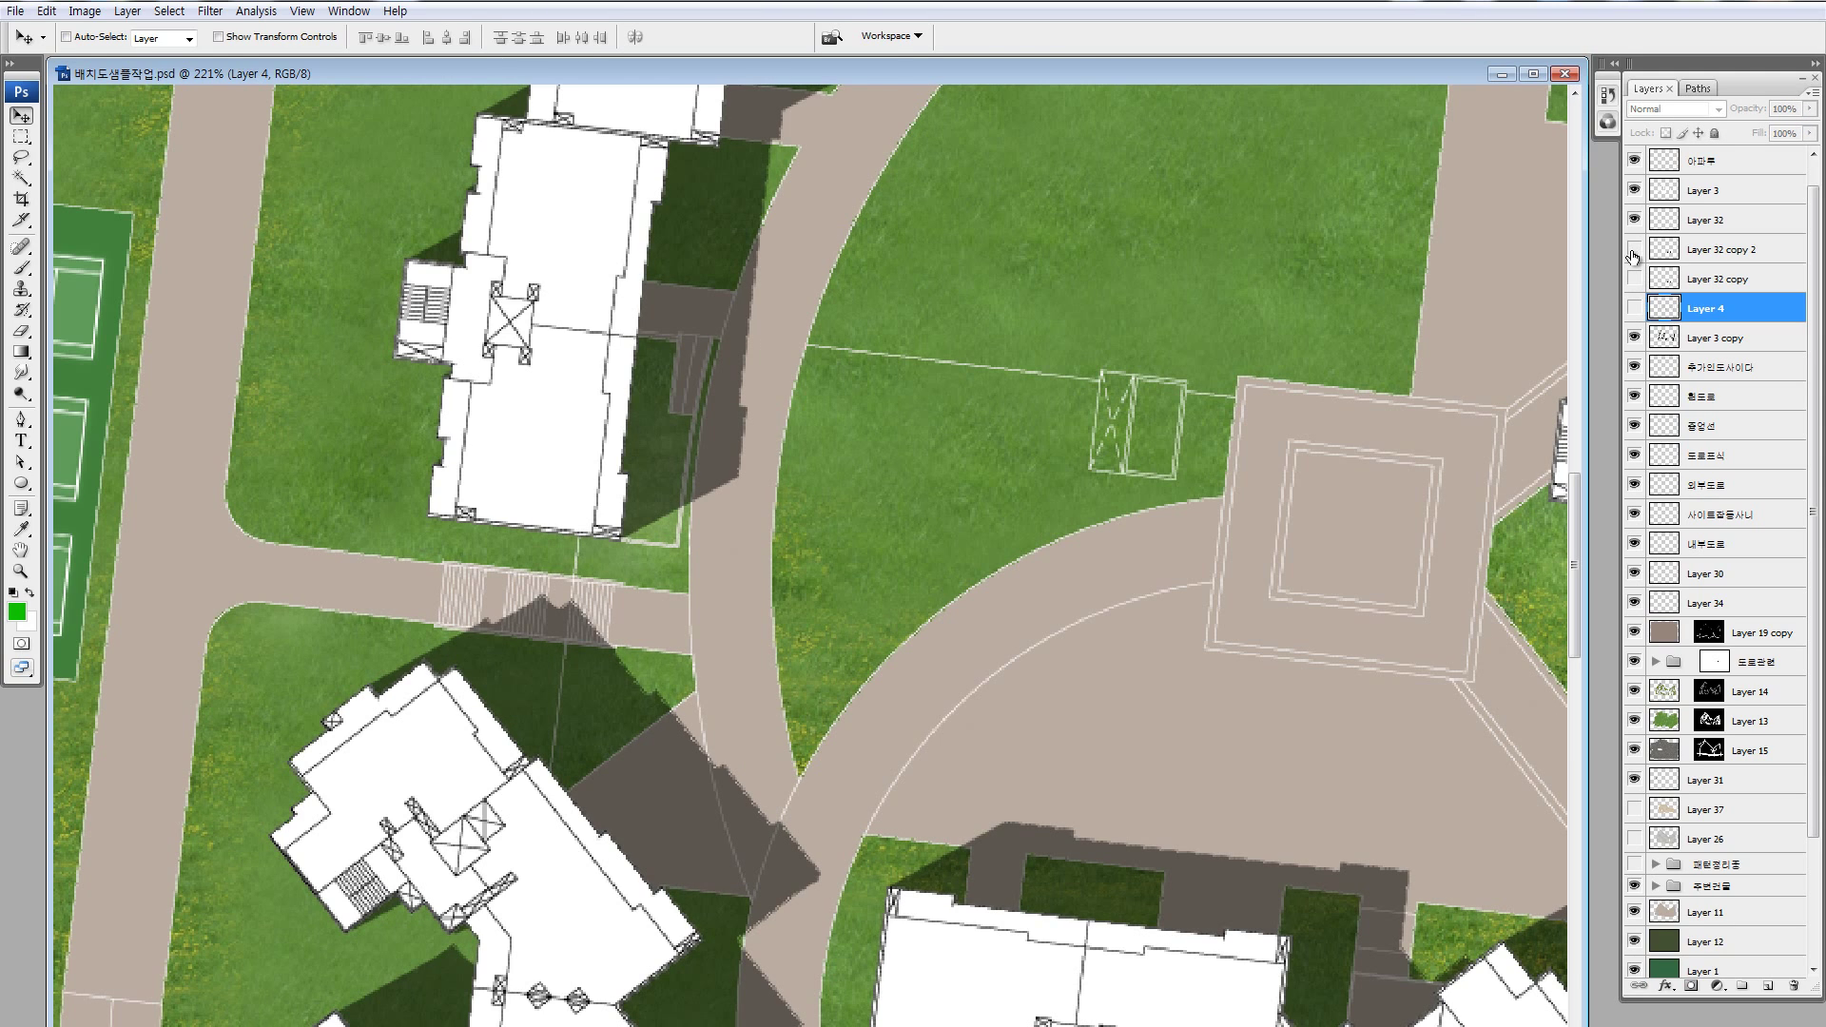
ctrl+click(704, 243)
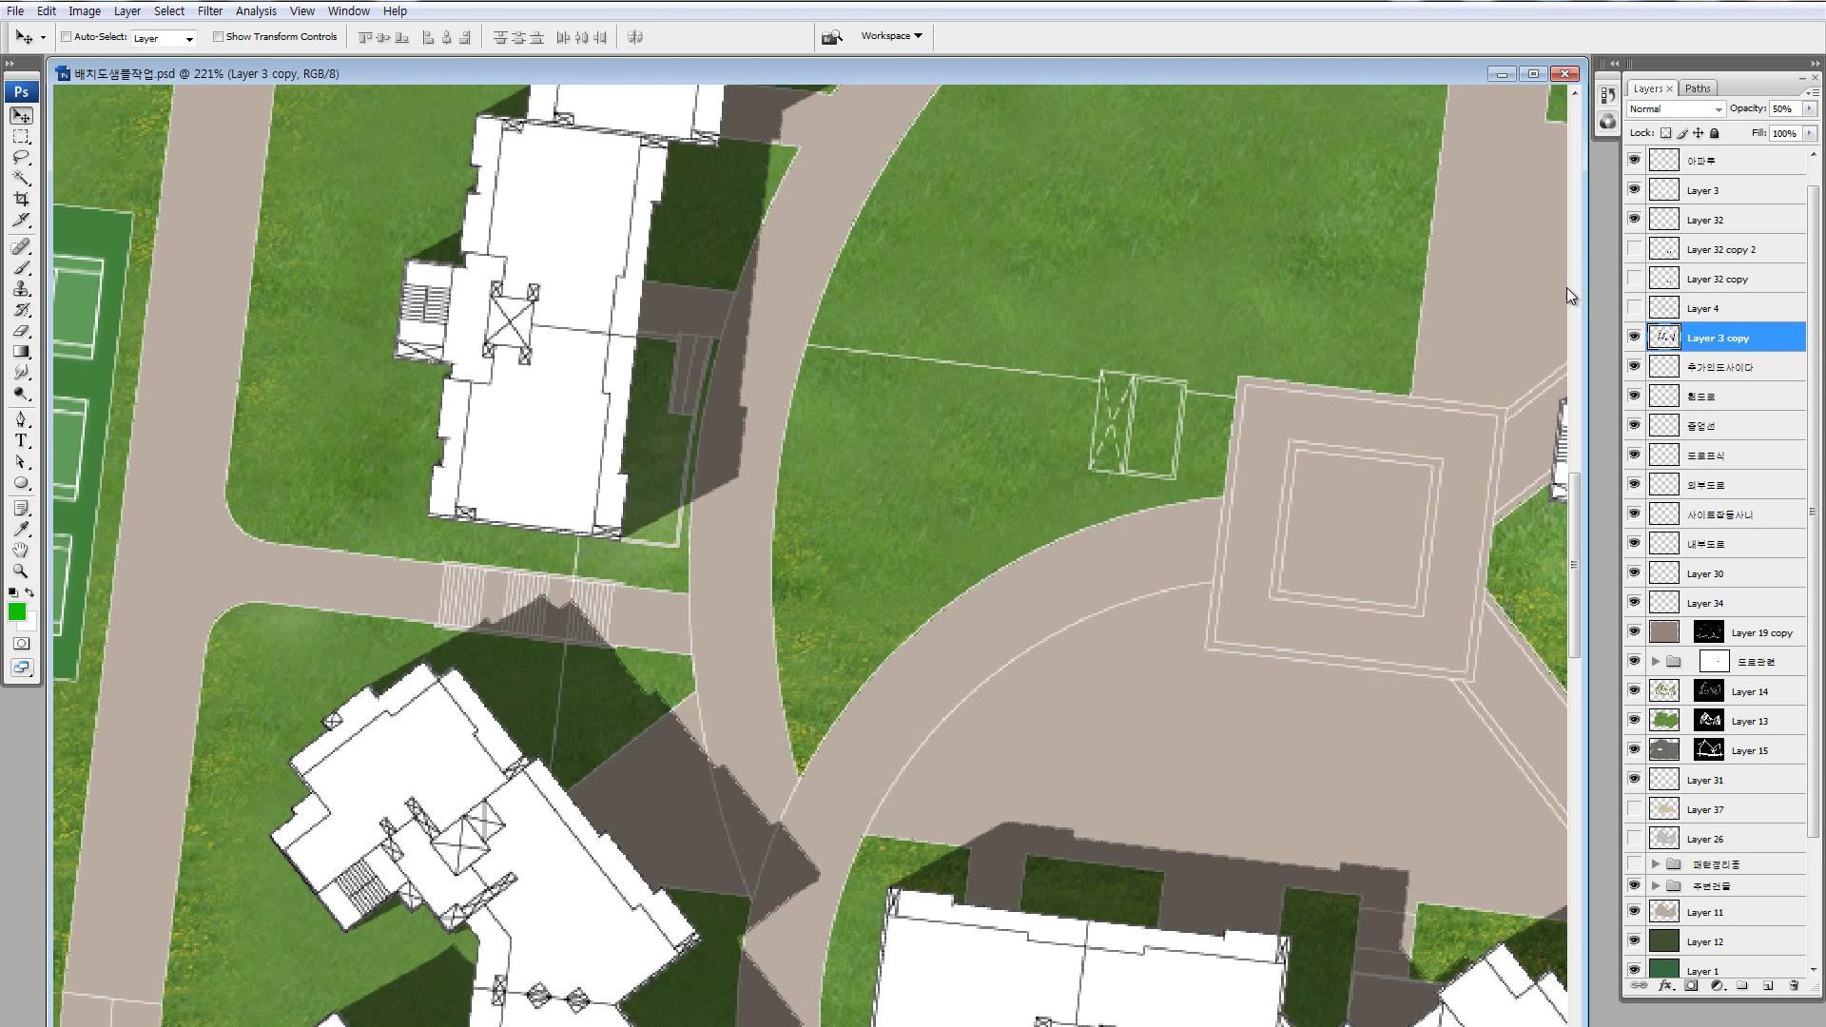
click(1635, 338)
- Magic Wand select the curved paths and plaza, adding the roundabout and curved path
key(w)
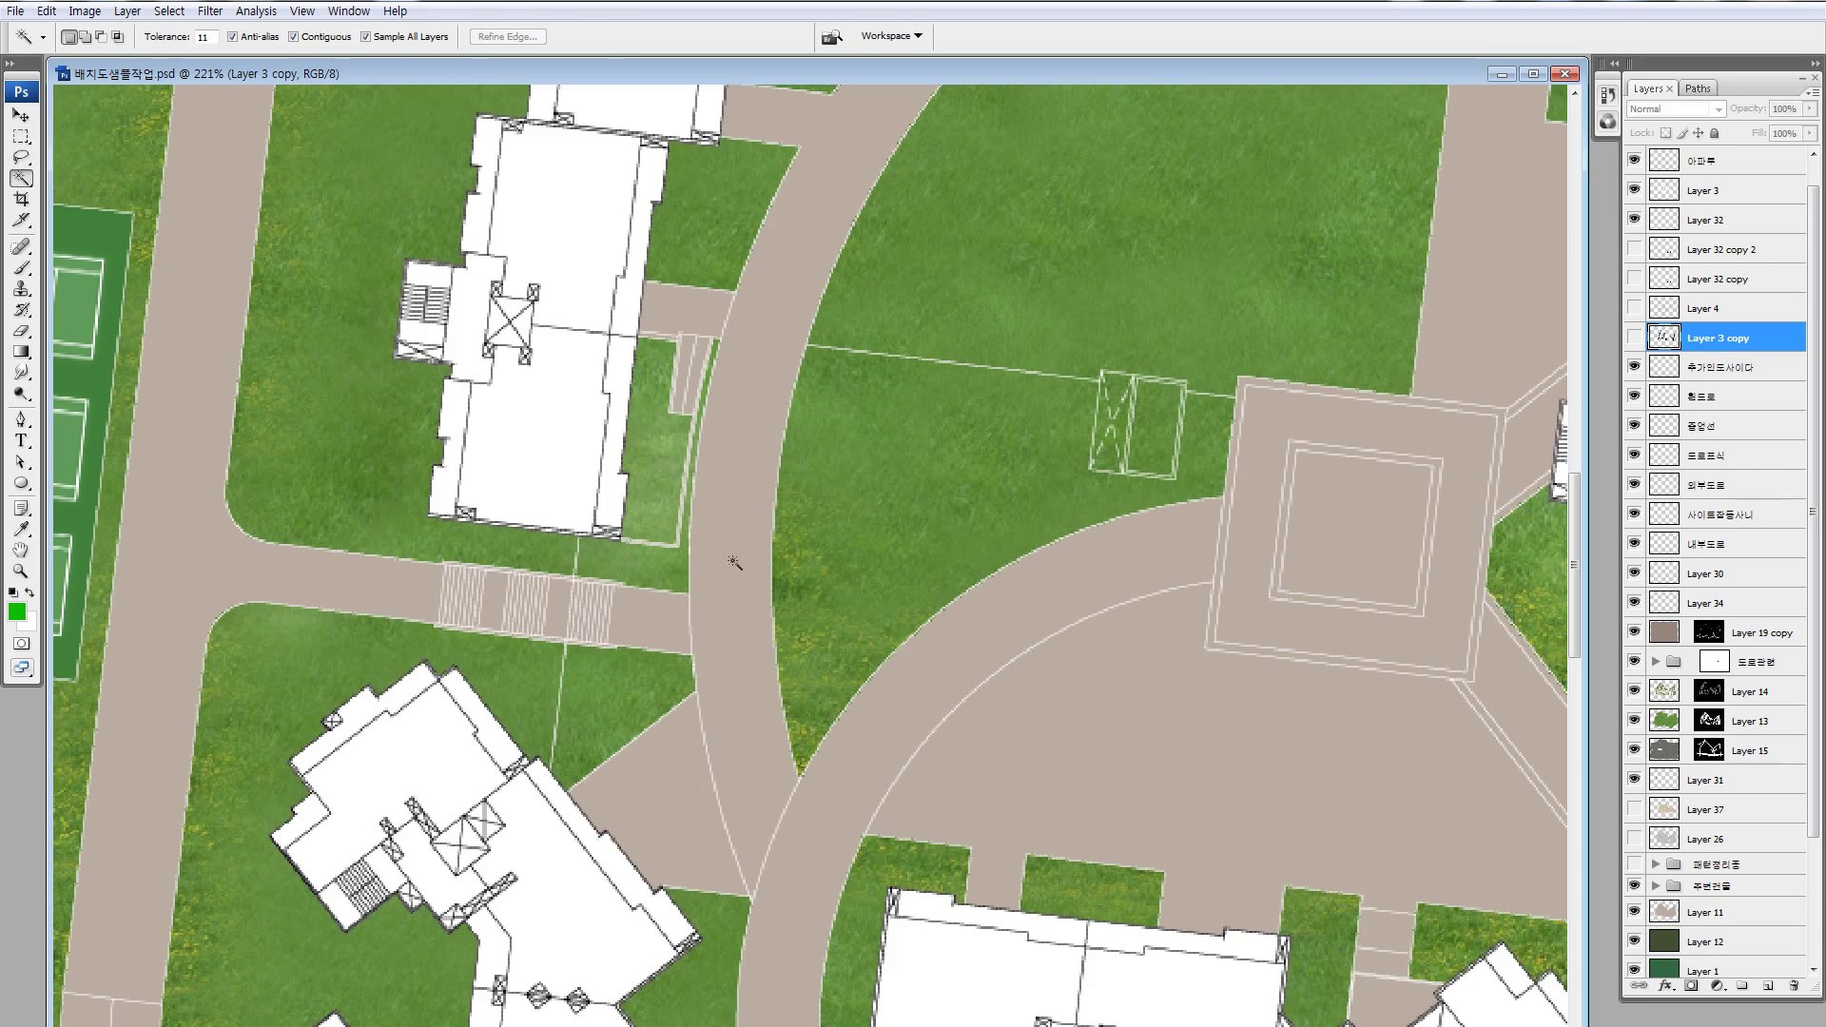
click(740, 559)
drag(1273, 666, 990, 448)
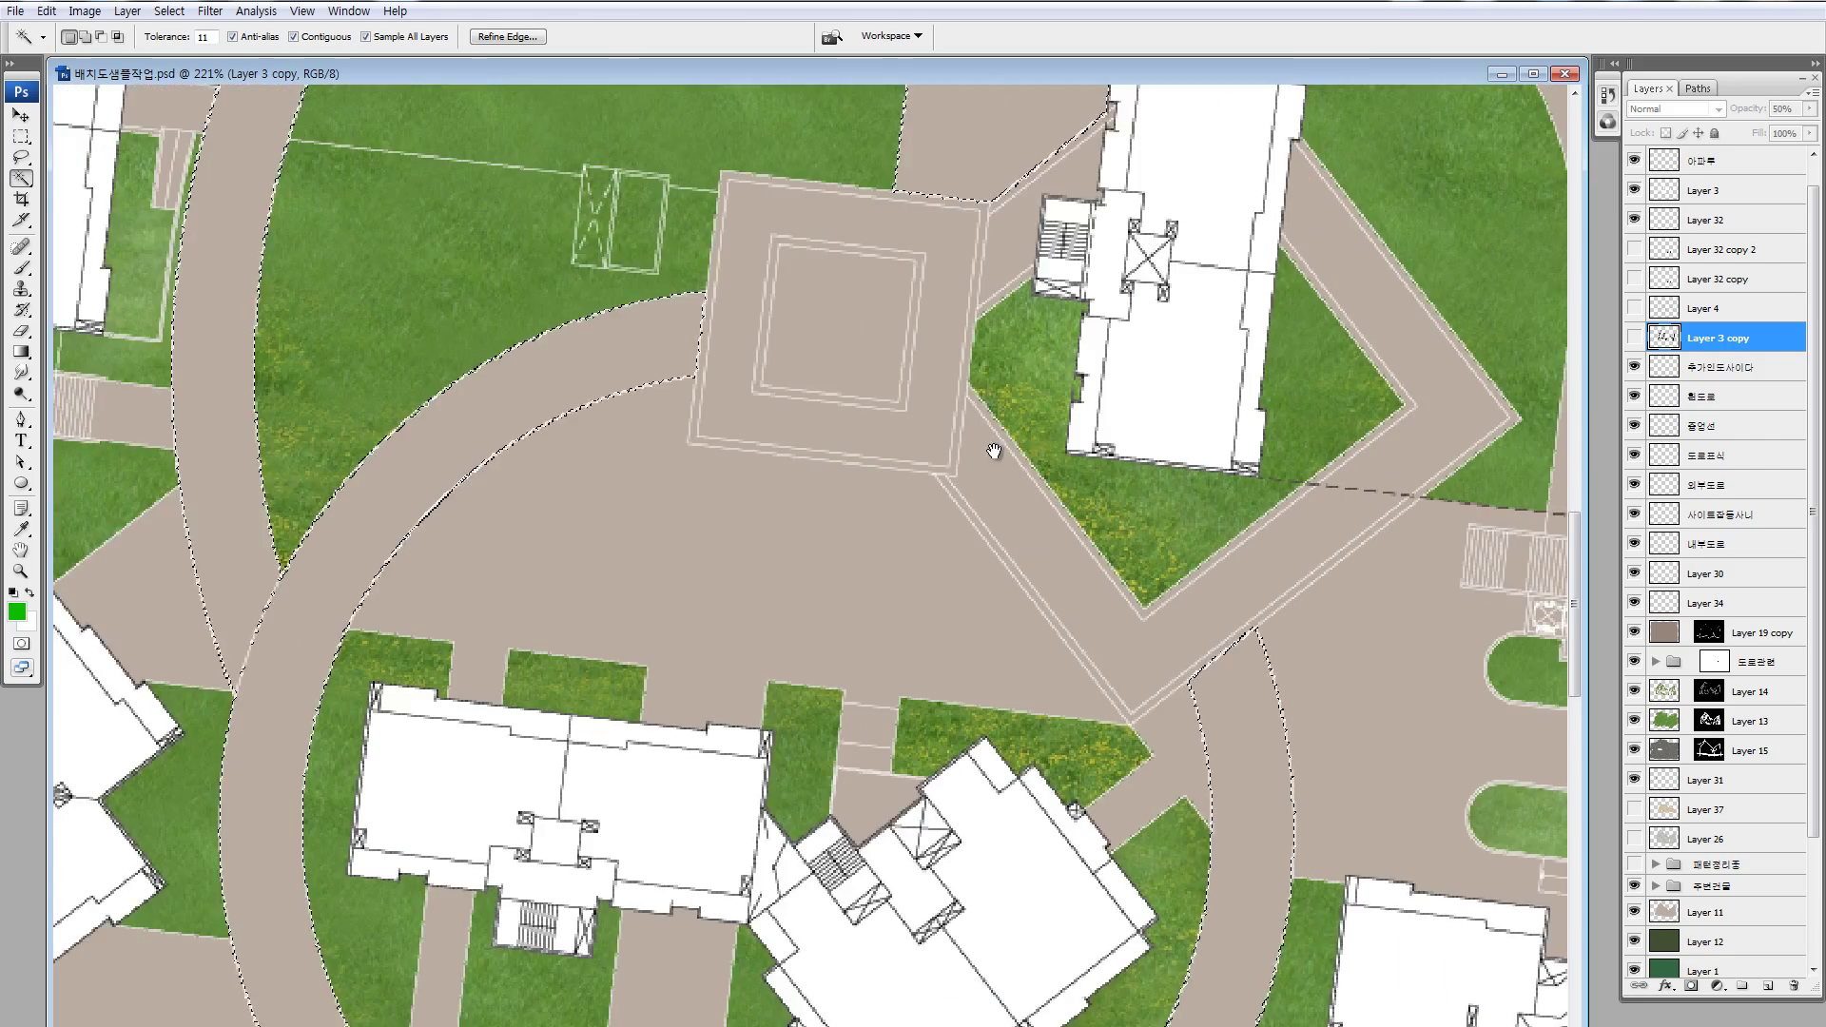
mouse_move(1051, 518)
mouse_down()
mouse_move(844, 347)
mouse_move(844, 278)
mouse_move(676, 787)
mouse_up()
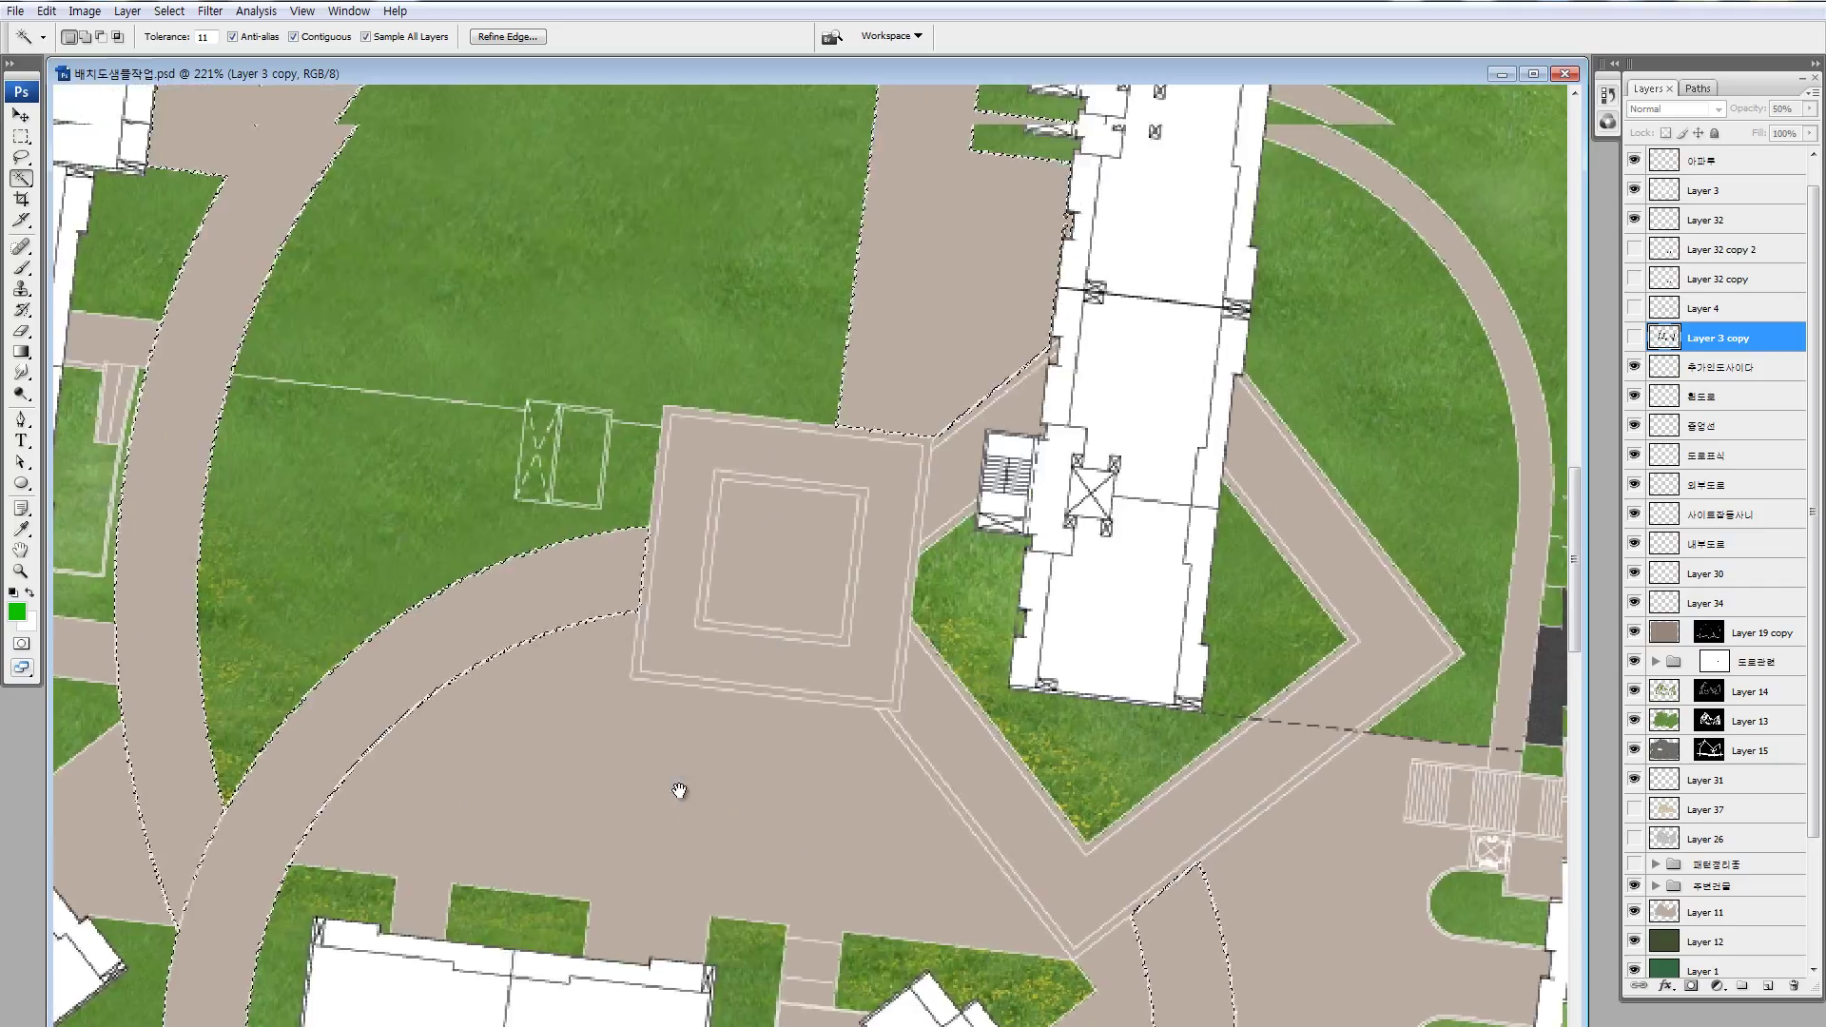
drag(1266, 114, 856, 314)
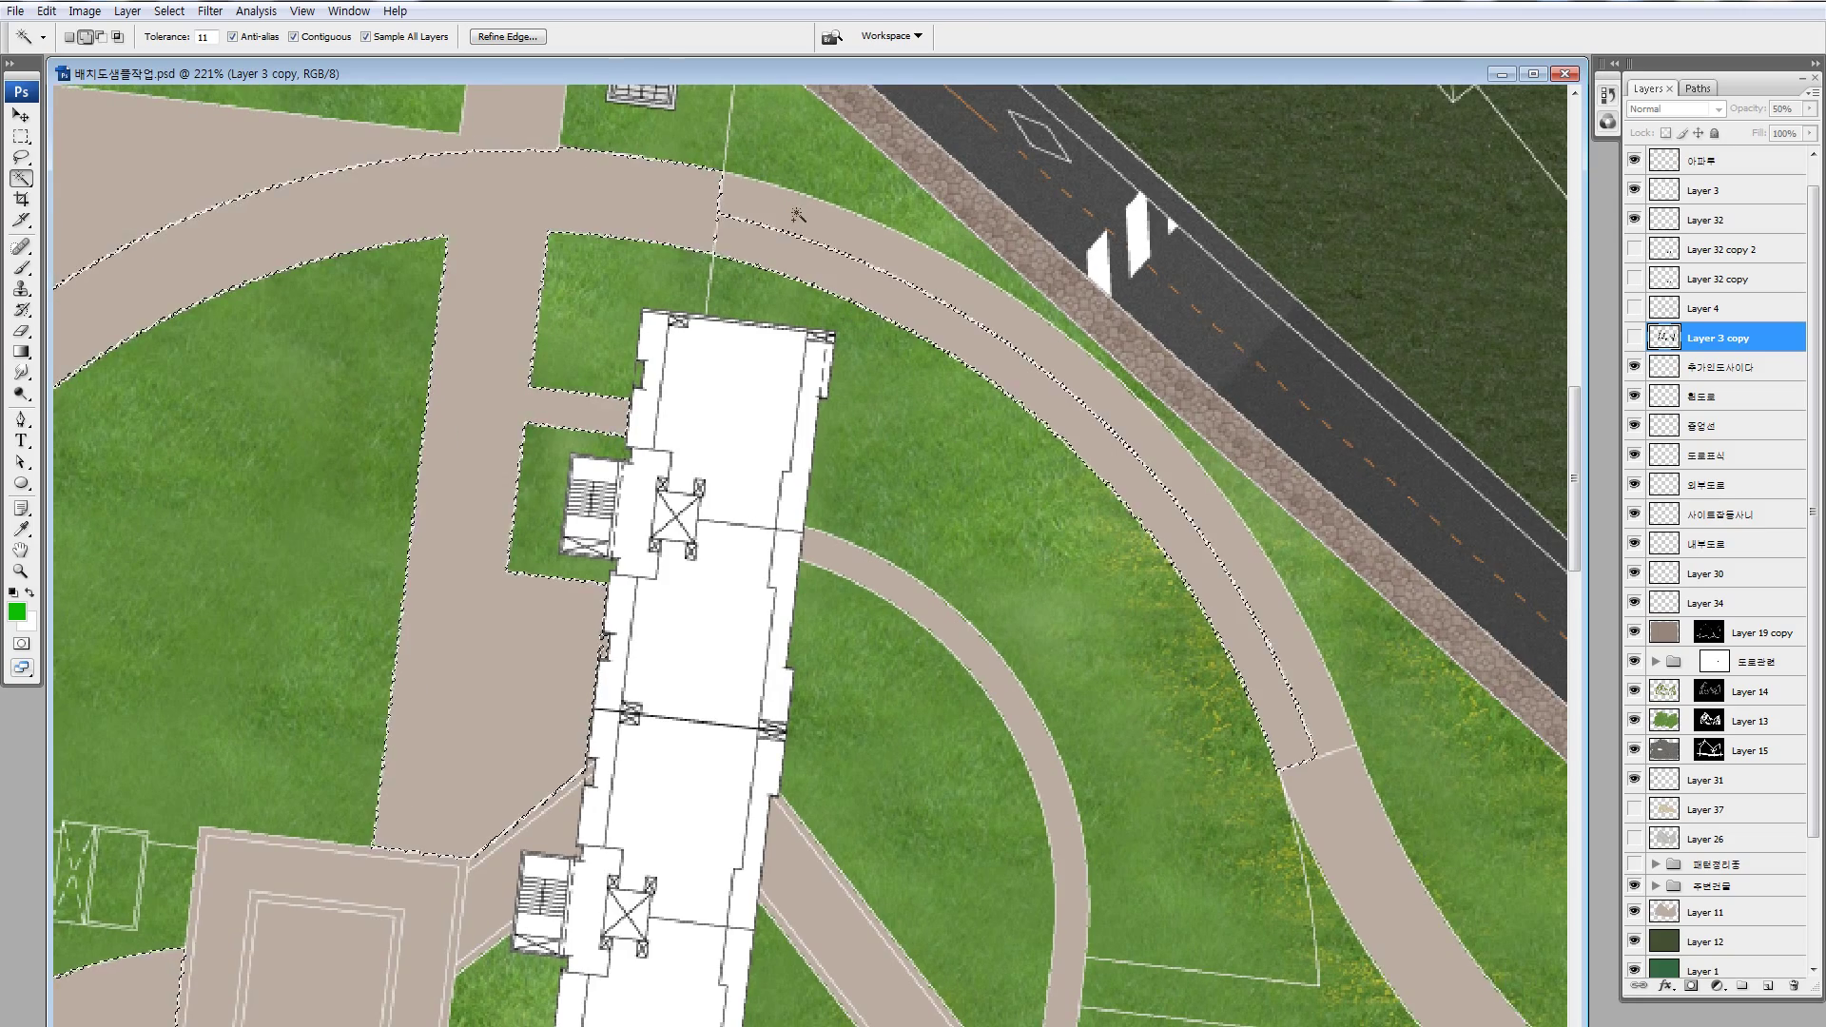
mouse_move(1410, 901)
mouse_down()
mouse_move(871, 501)
mouse_move(371, 229)
mouse_up()
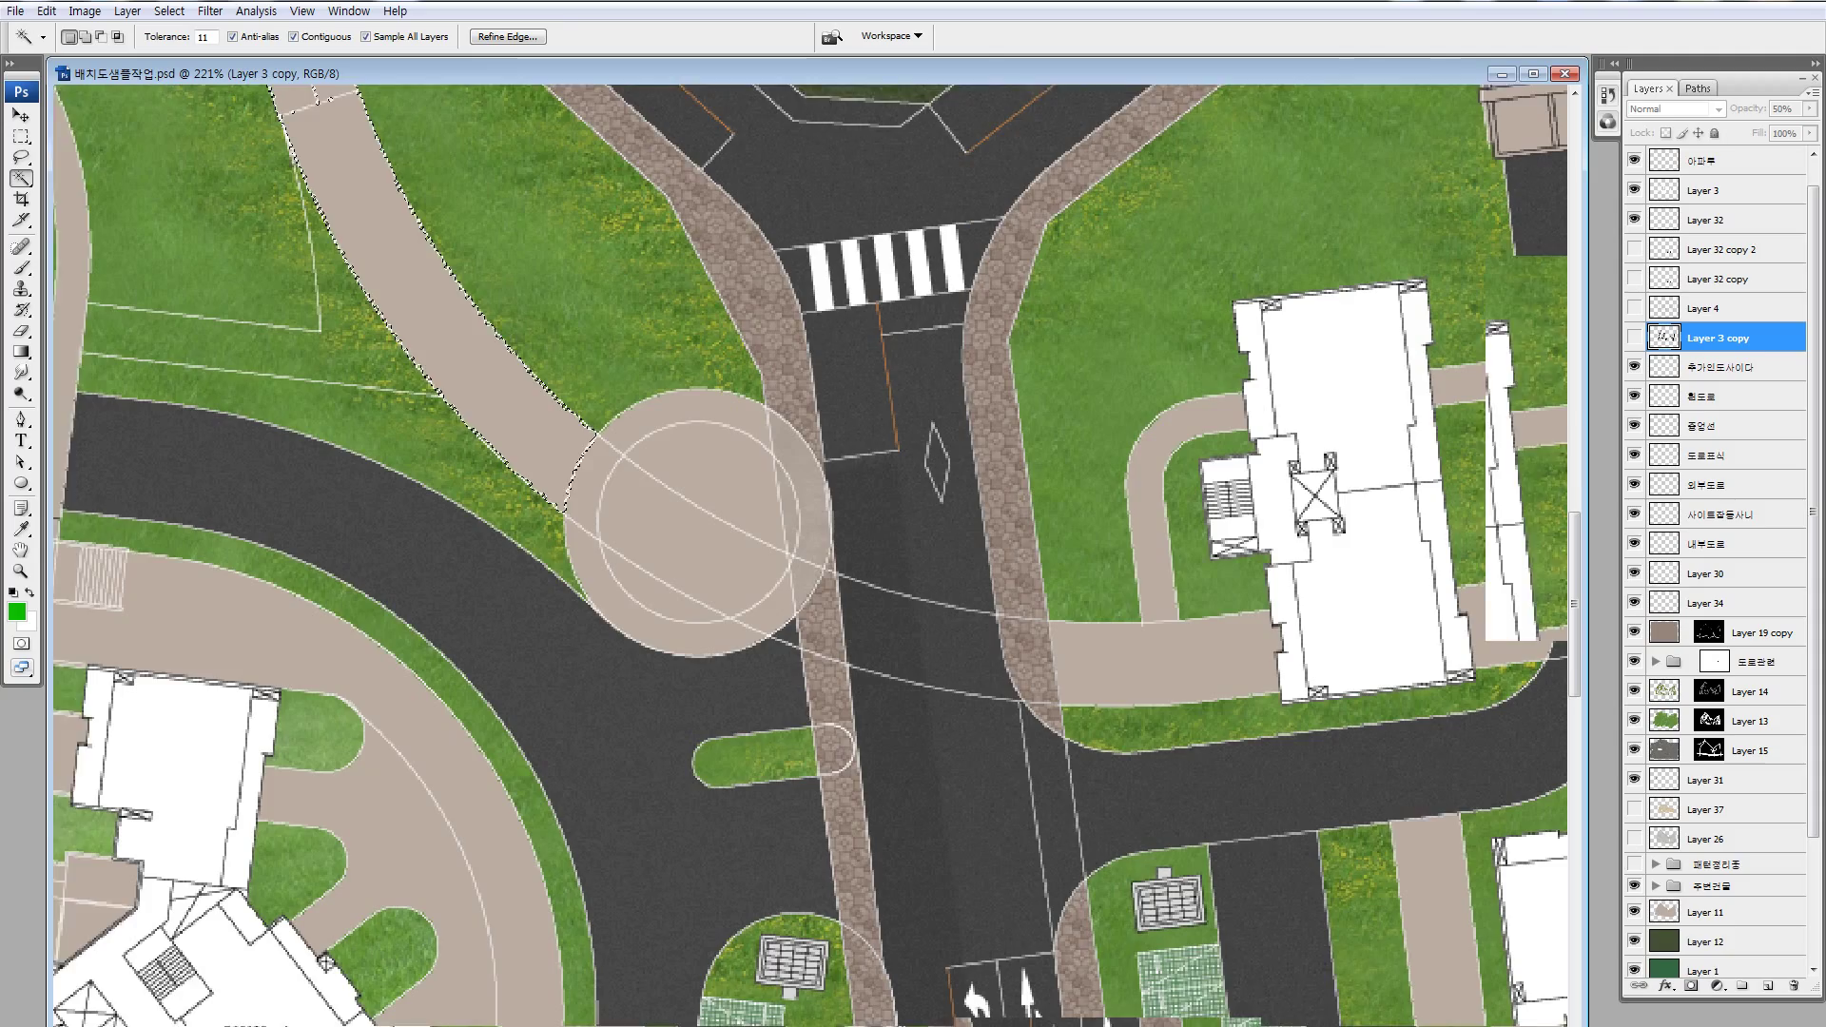
click(607, 490)
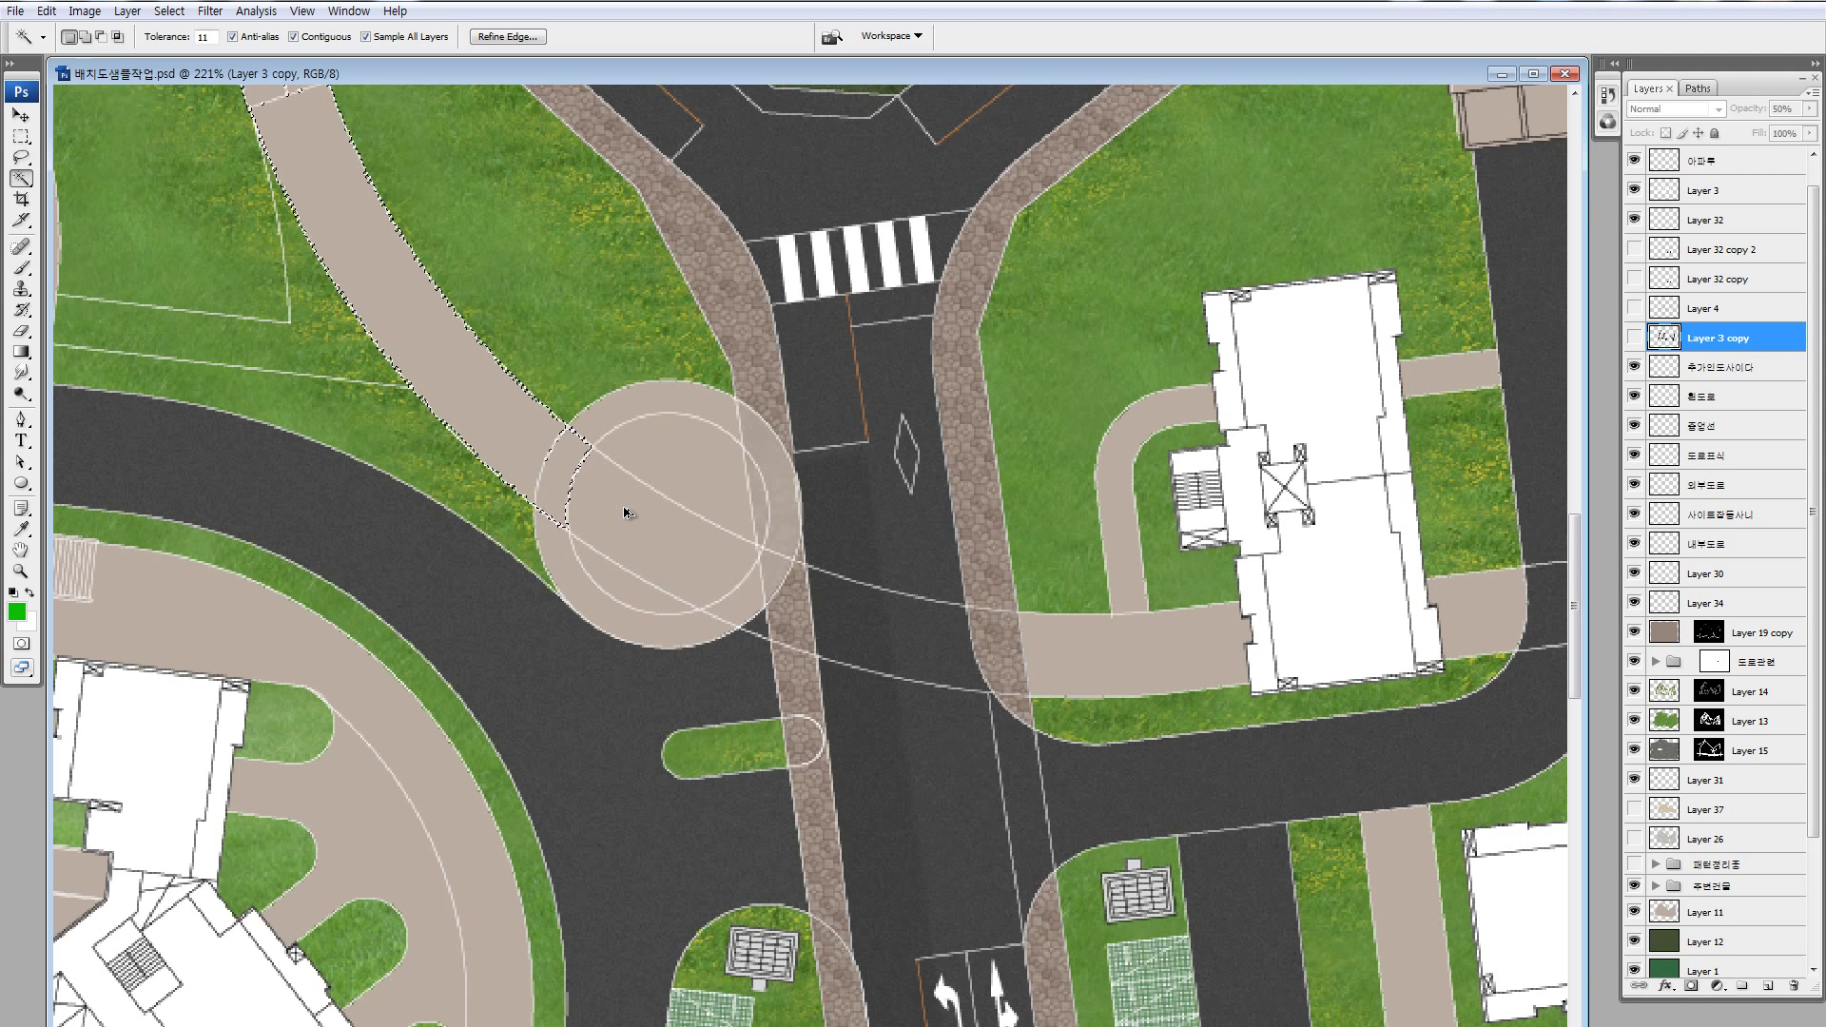
drag(632, 419, 450, 333)
drag(979, 487, 450, 333)
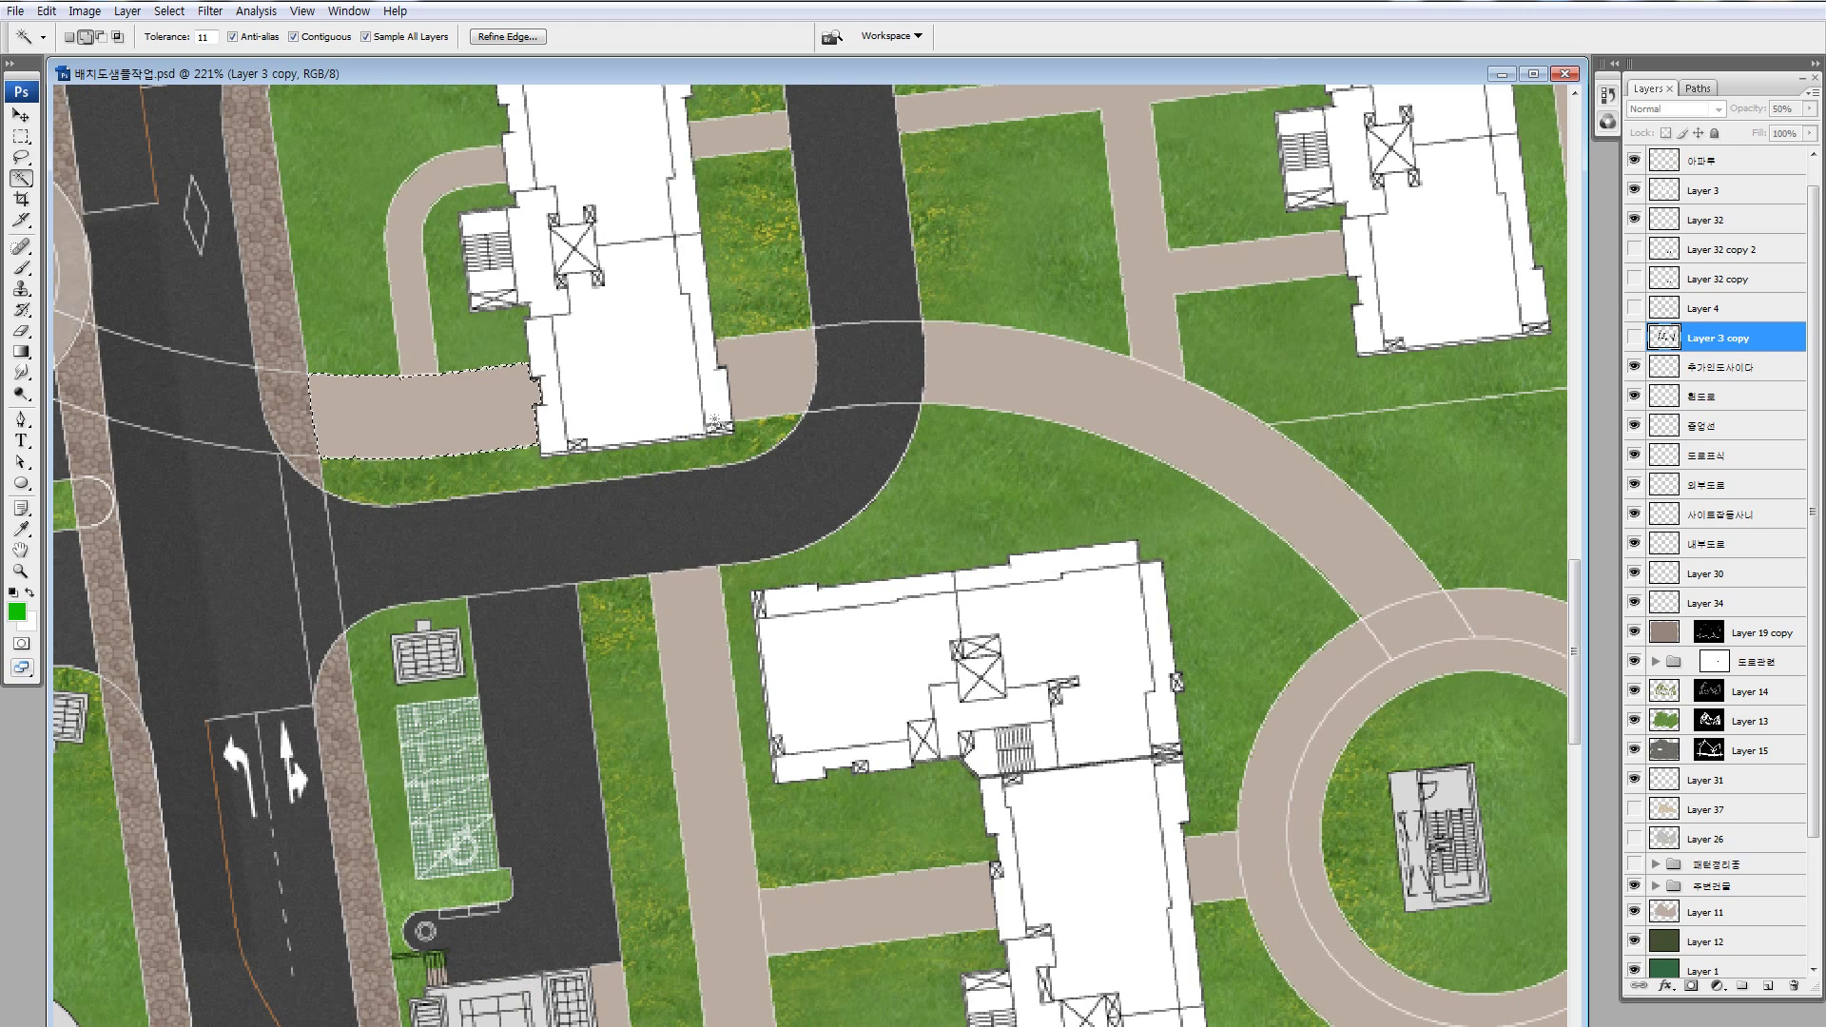
shift+click(1201, 466)
drag(1201, 475, 642, 271)
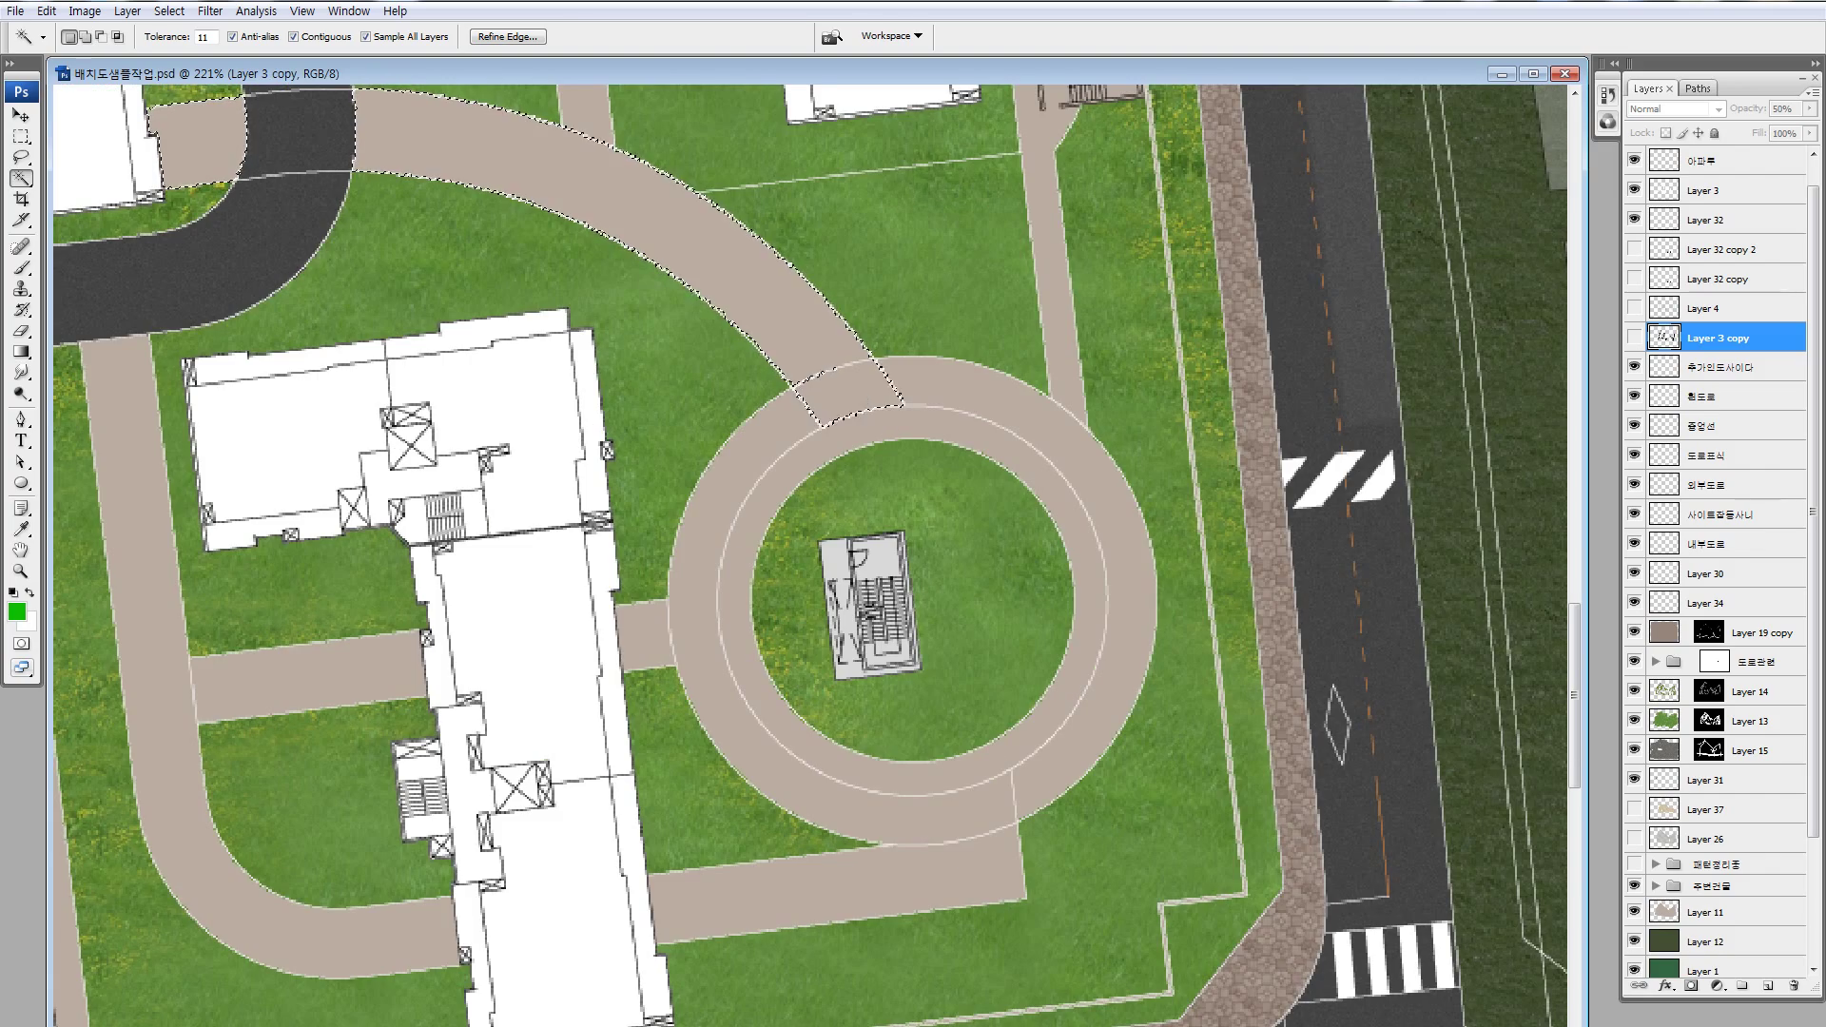
- Add the roundabout ring and a Polygonal Lasso area beside the path to the selection
key(ctrl+minus)
key(ctrl+minus)
key(ctrl+minus)
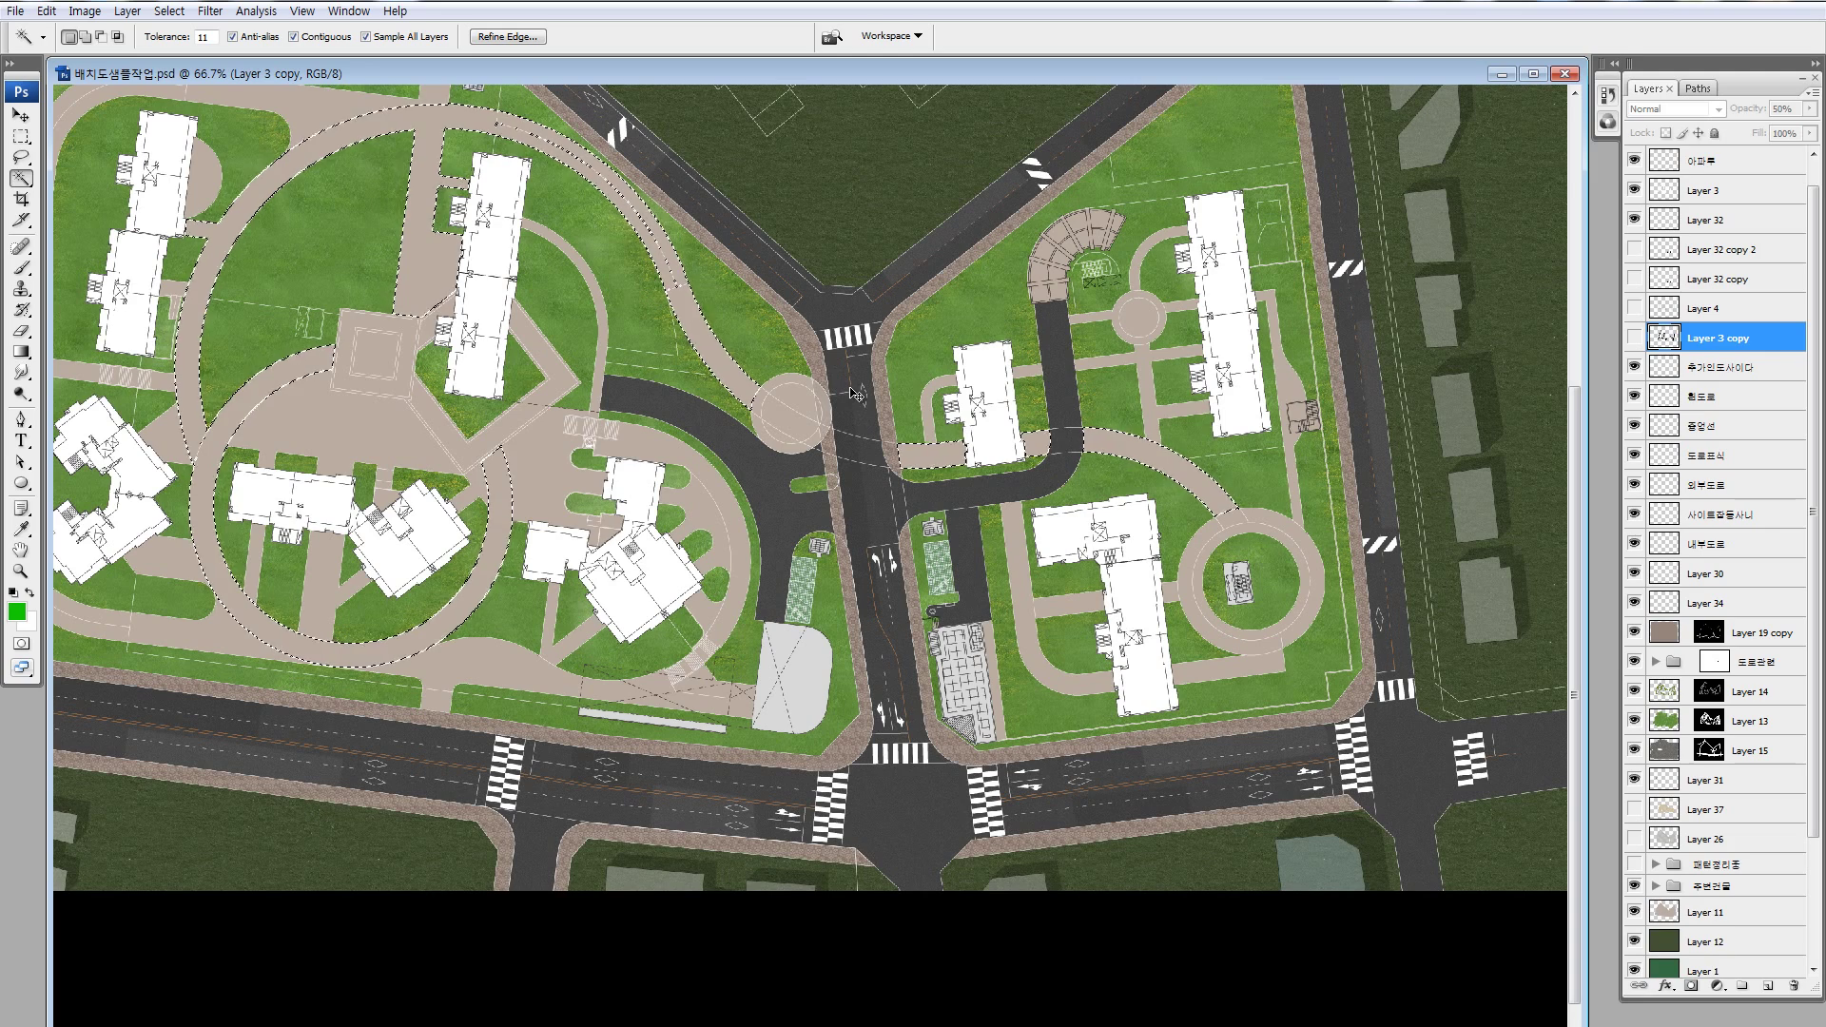
key(shift)
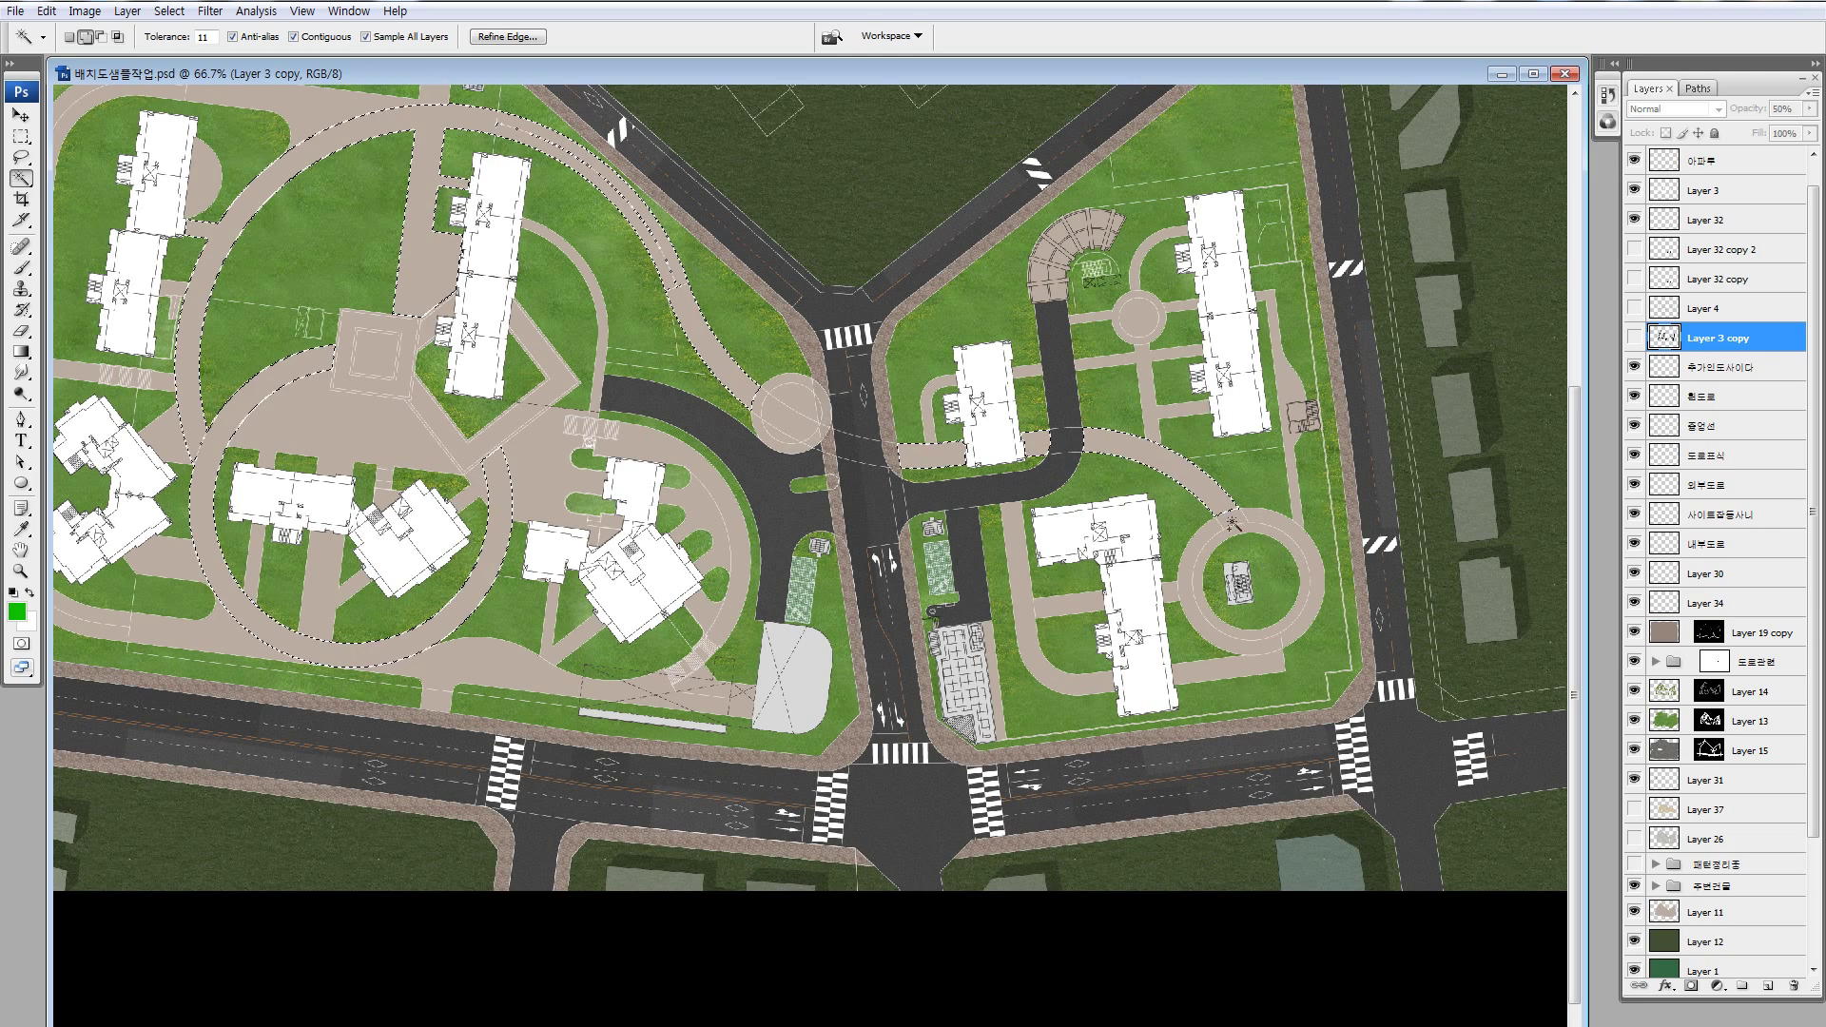
shift+click(1191, 575)
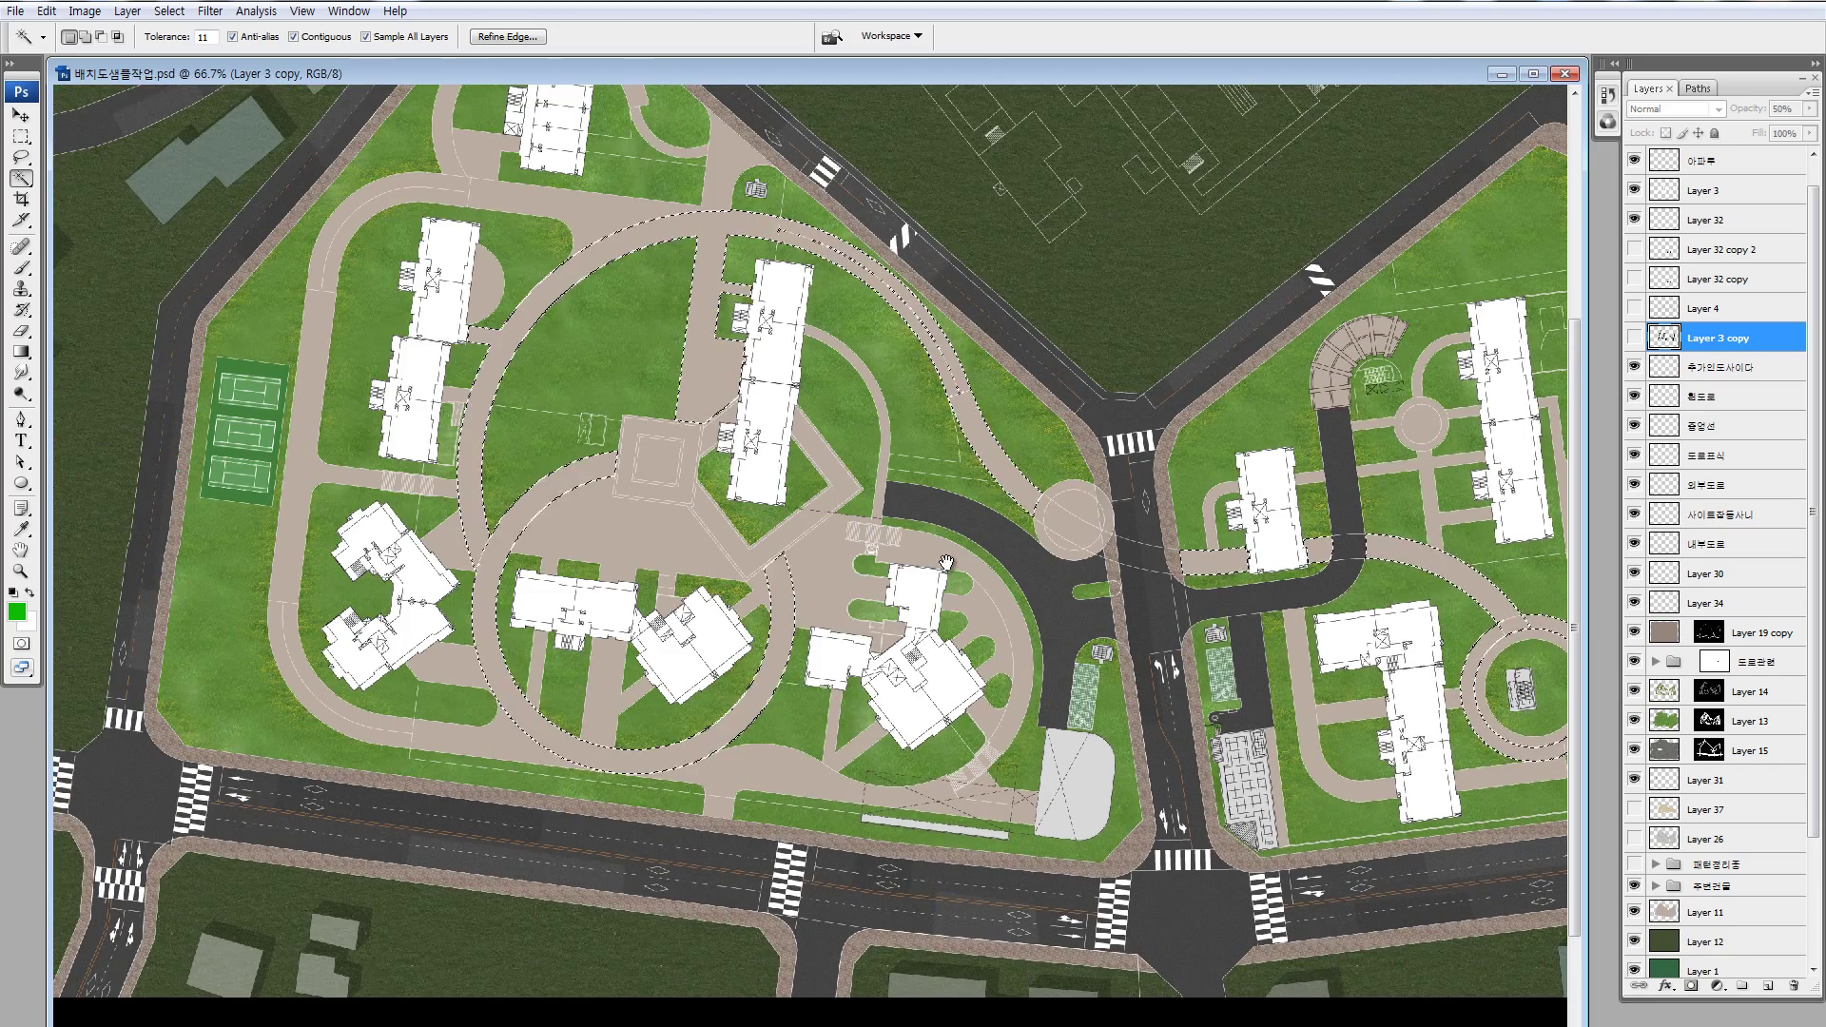
drag(463, 206, 746, 311)
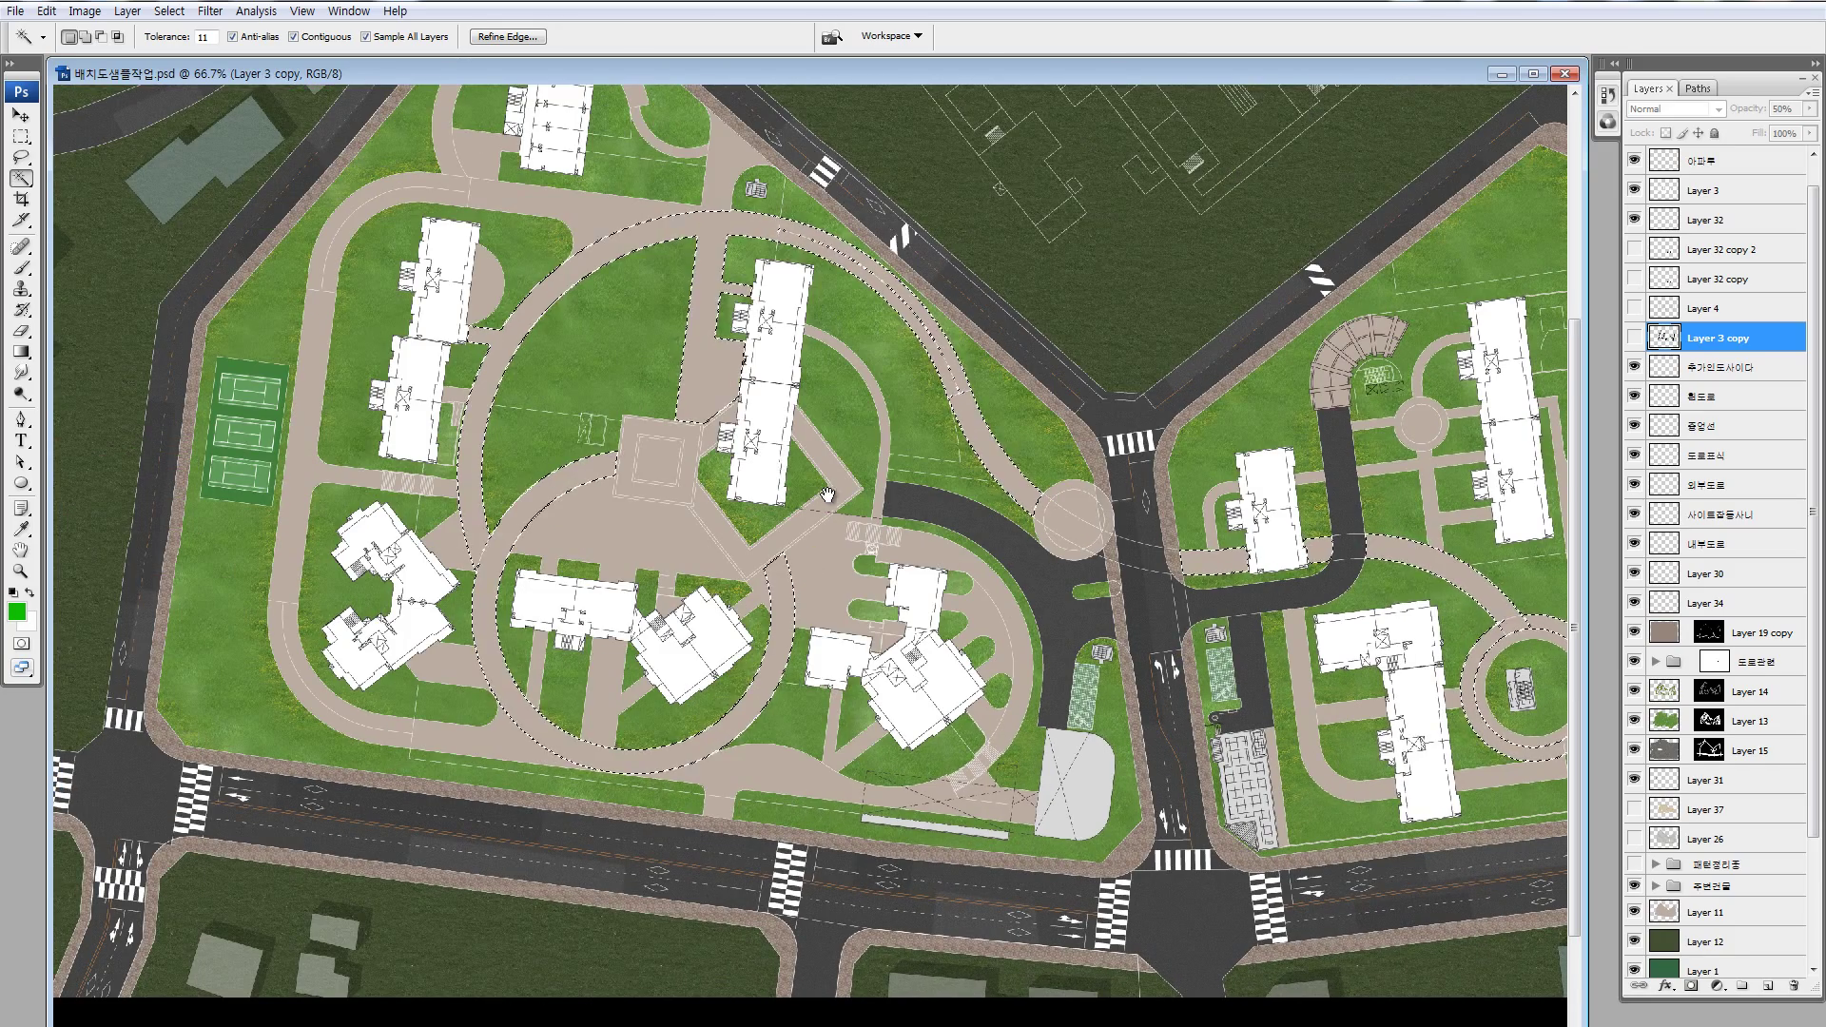
click(746, 311)
key(l)
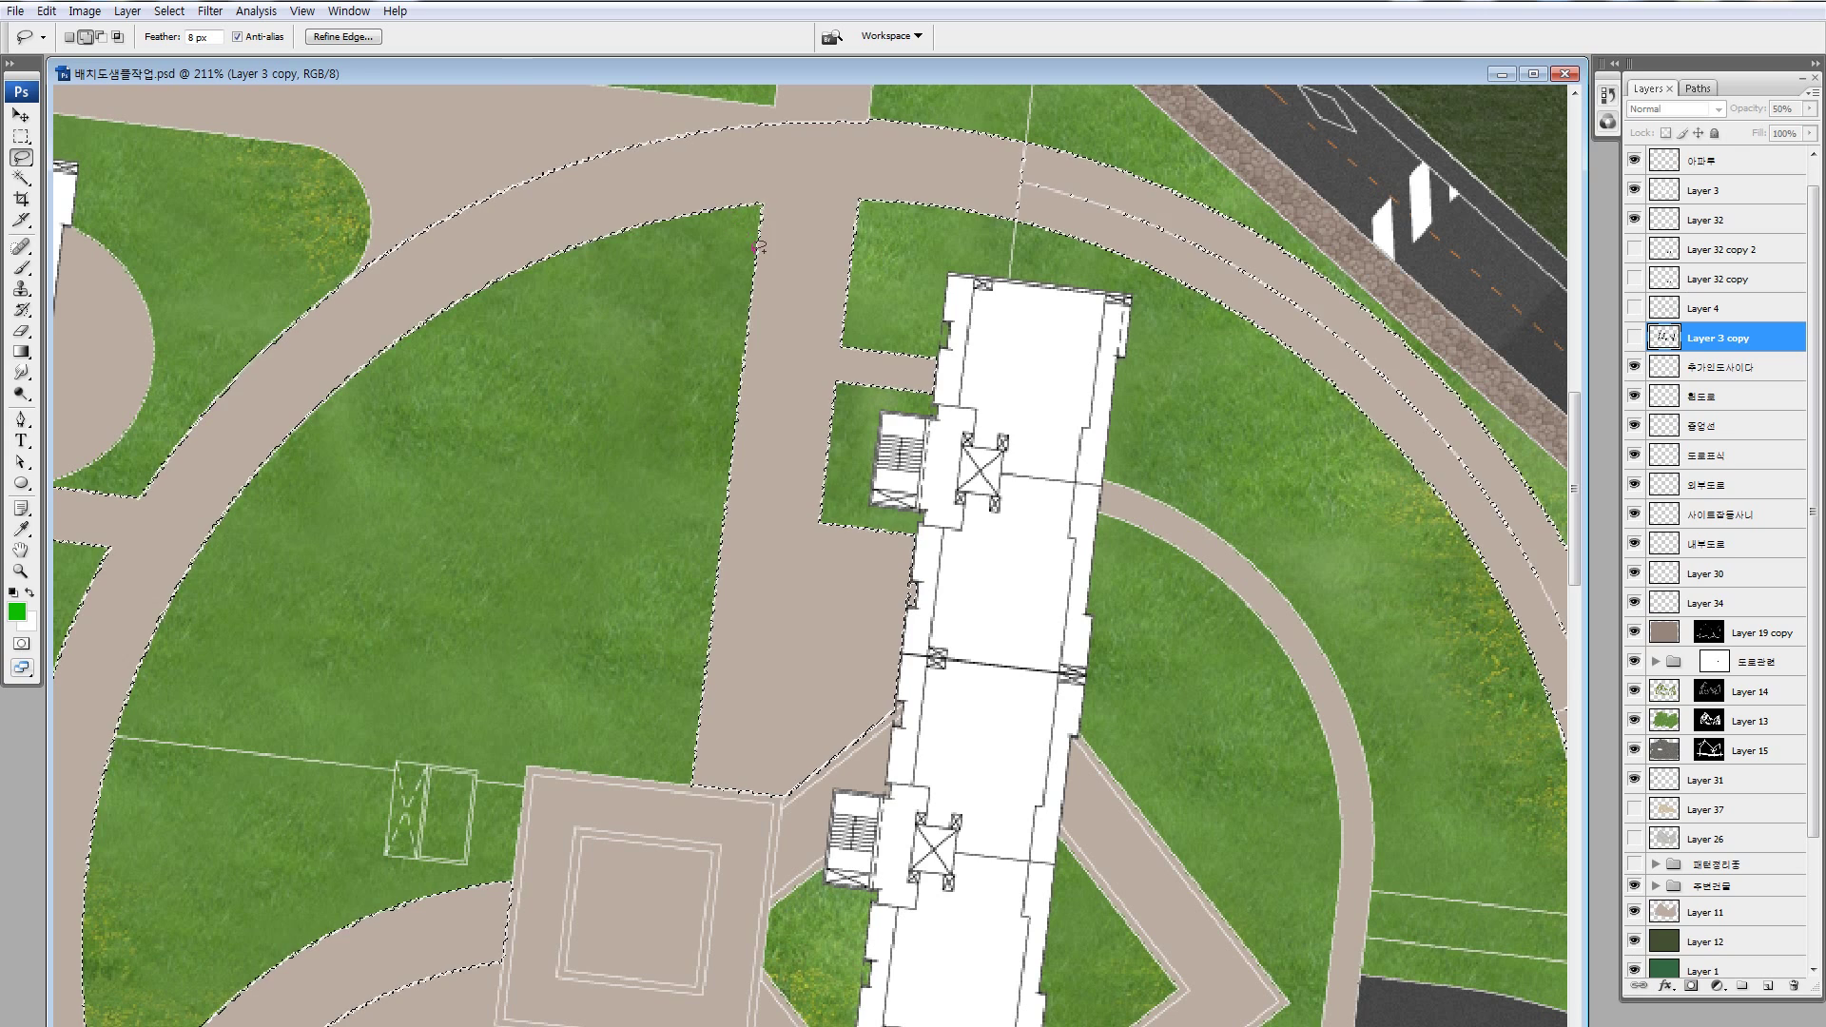
key(shift+l)
click(645, 319)
double_click(617, 853)
- Show Layer 37 and mask its marble texture to the path selection
key(ctrl+minus)
key(ctrl+minus)
key(ctrl+minus)
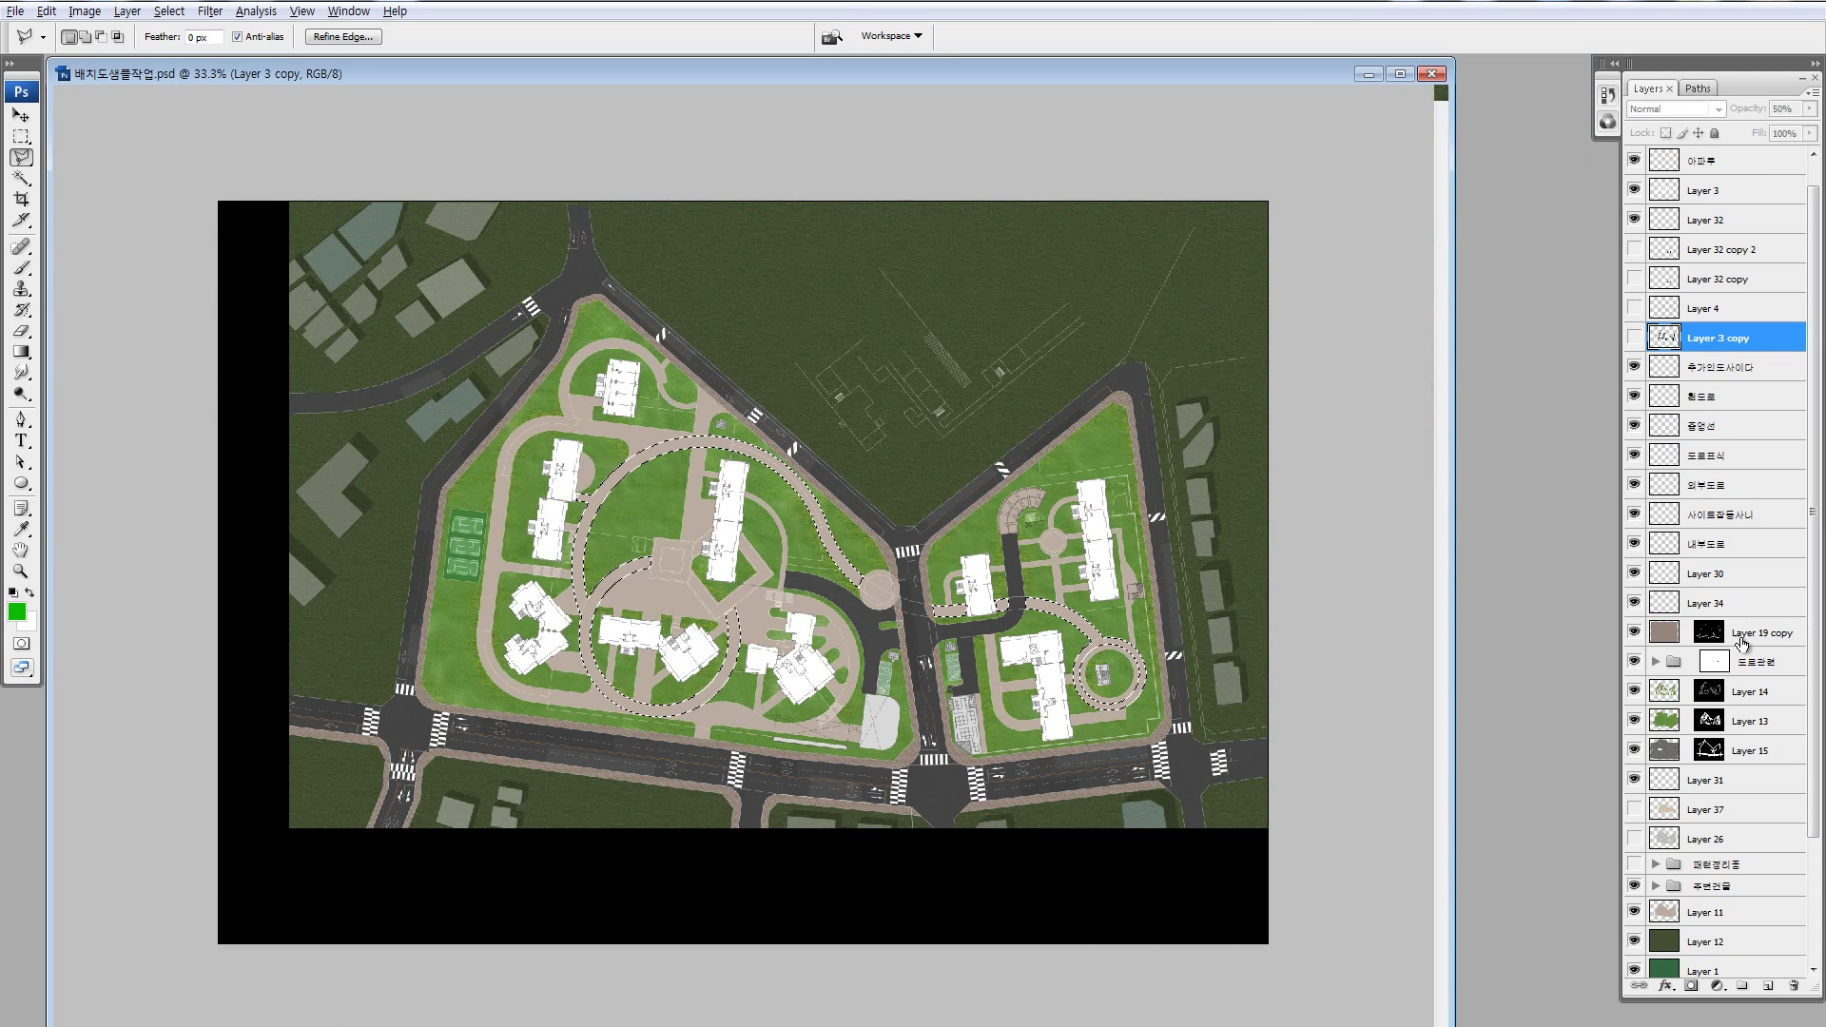
click(1634, 810)
click(1707, 810)
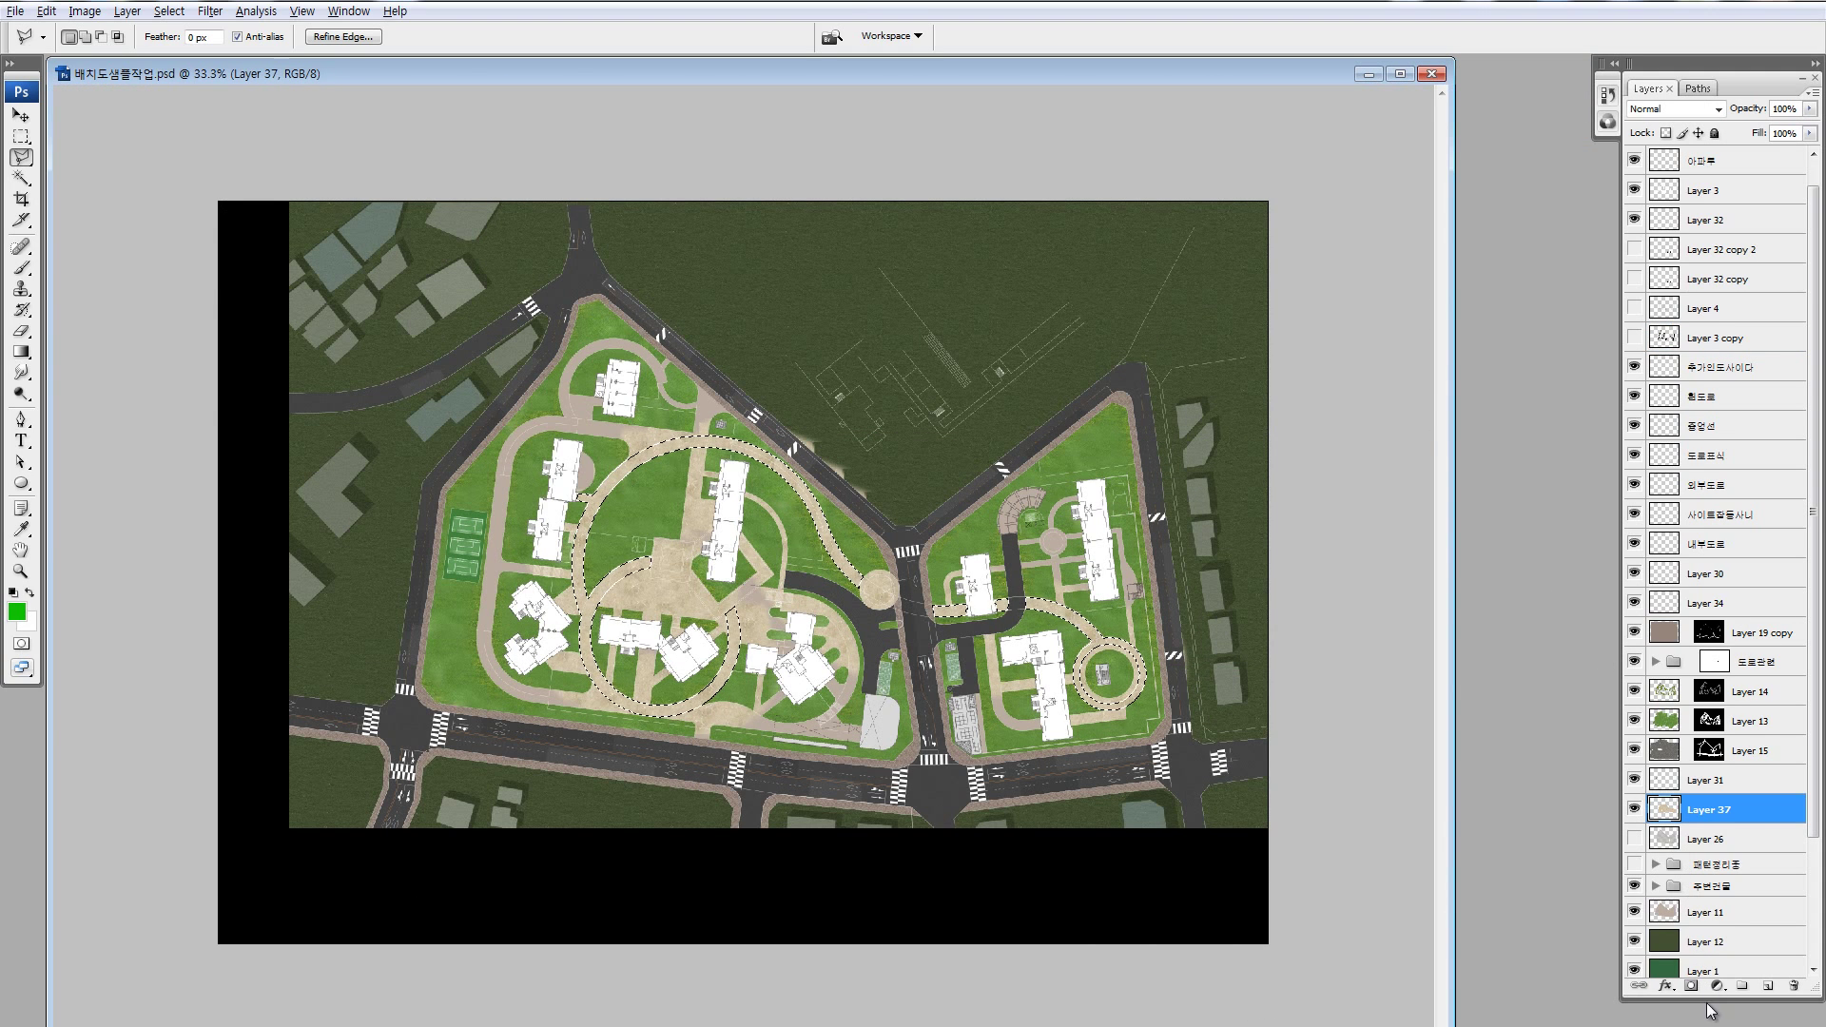
click(1691, 985)
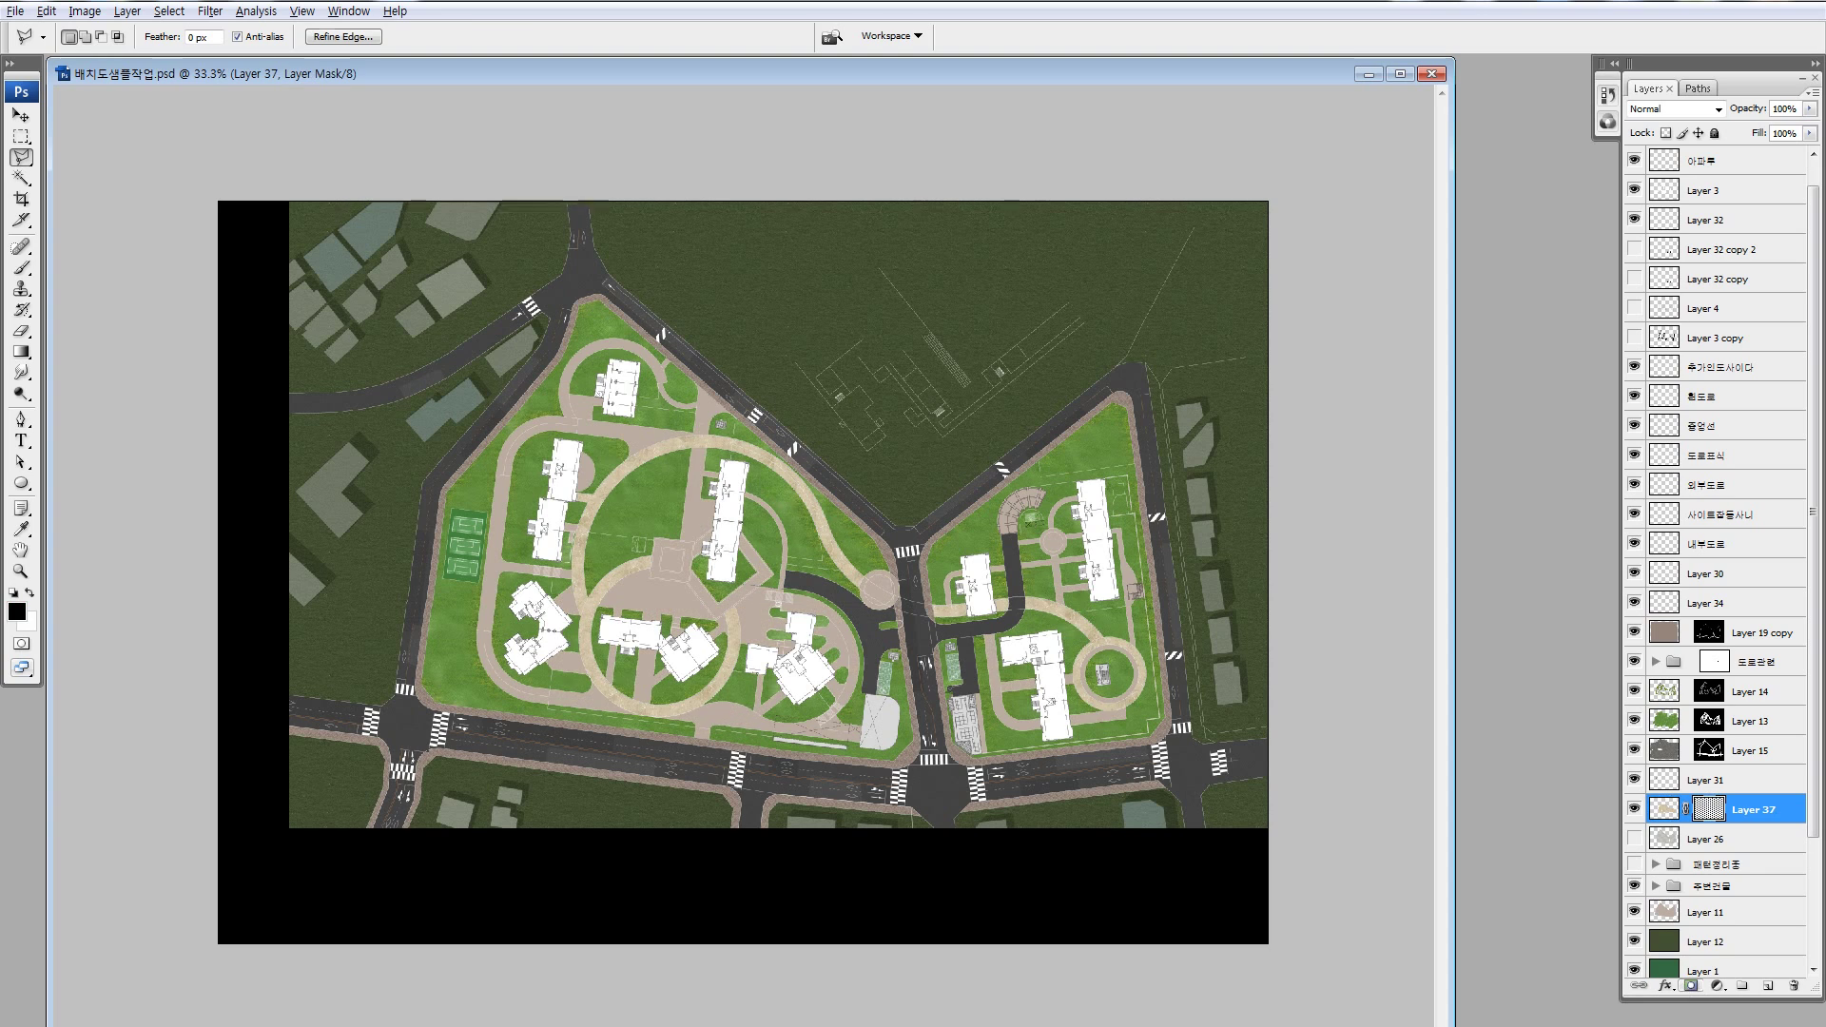
- Mask out the short connector strip beside the building by filling it black in the mask
key(z)
drag(494, 428, 1008, 810)
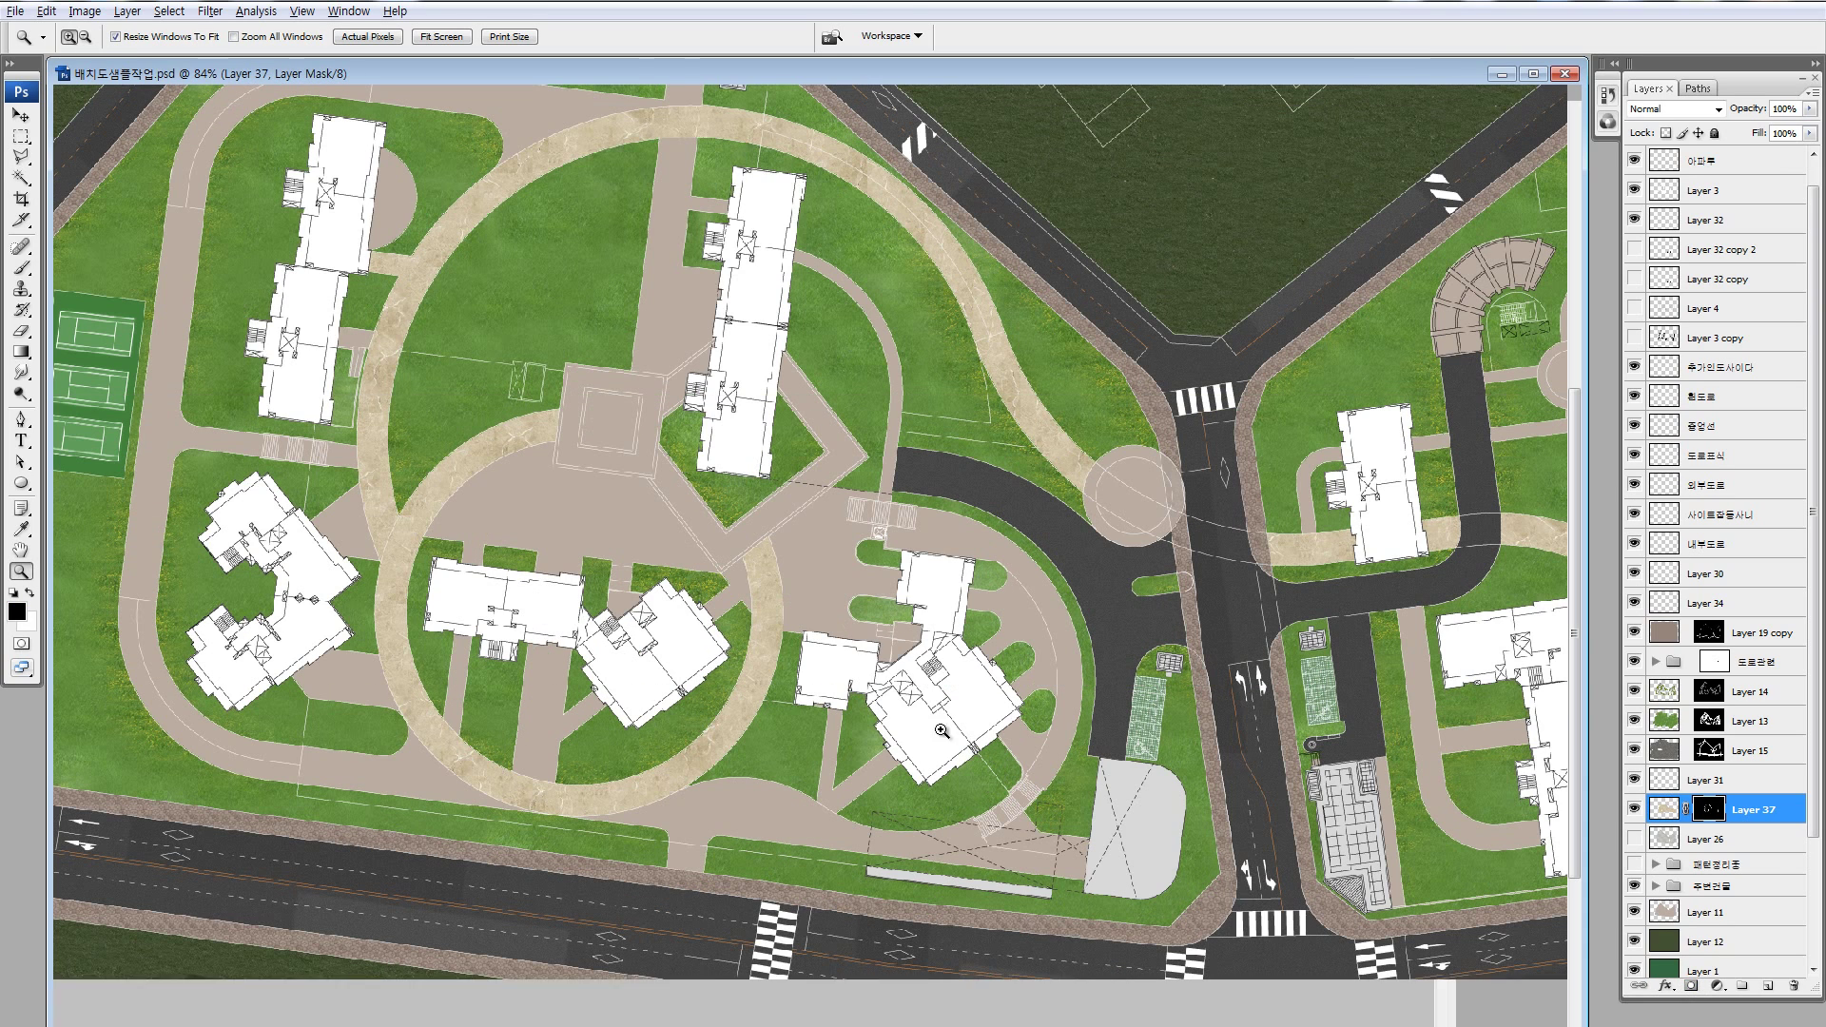
drag(281, 209, 478, 405)
key(l)
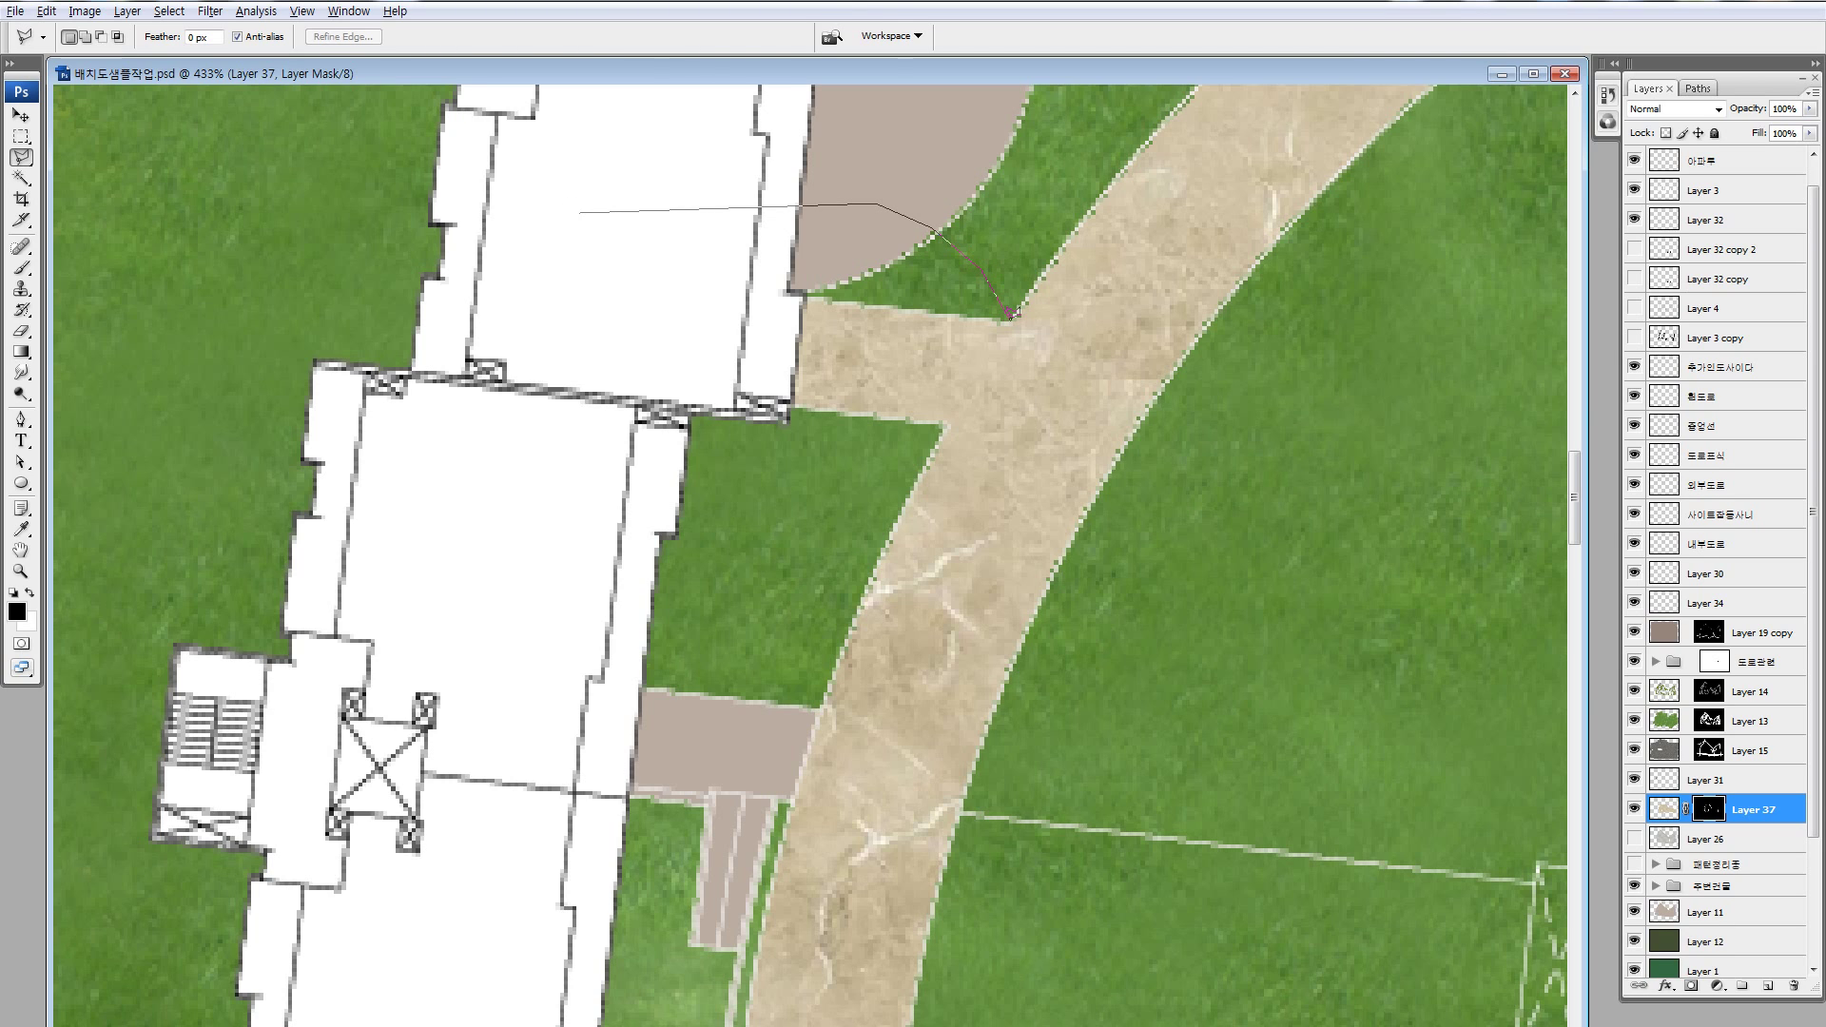
click(680, 483)
double_click(352, 408)
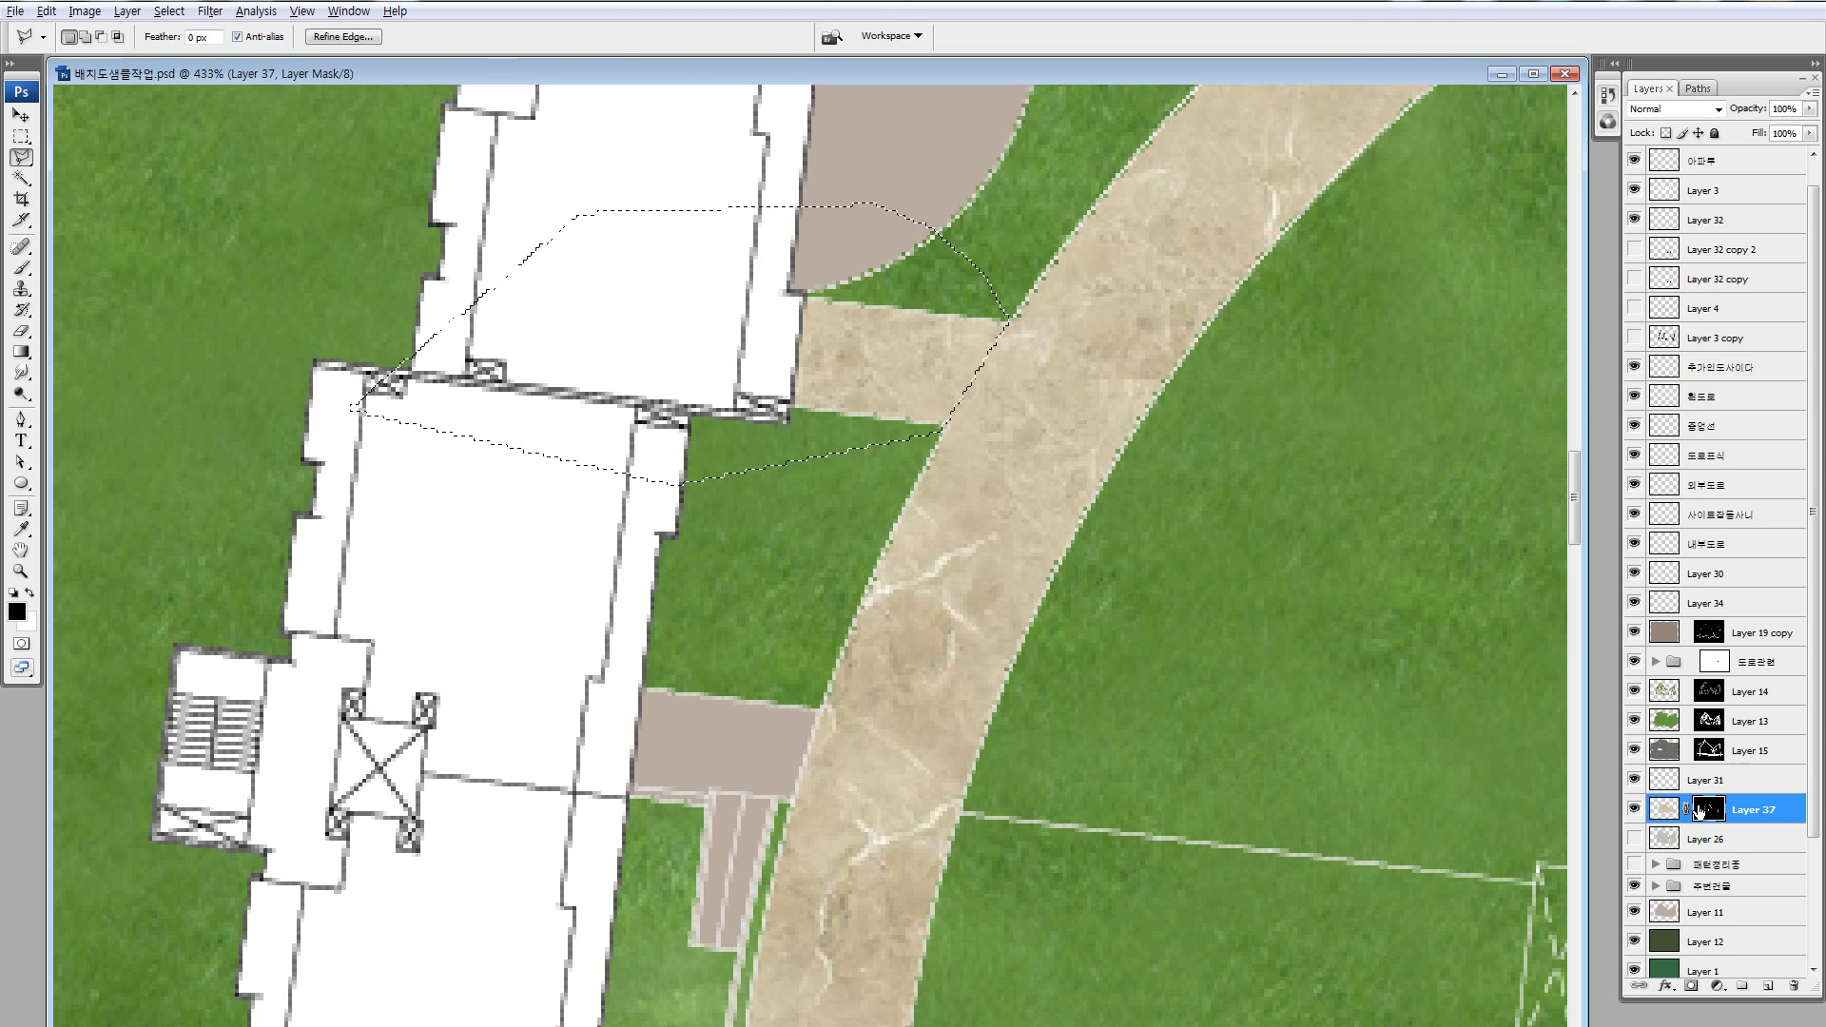
key(alt+BackSpace)
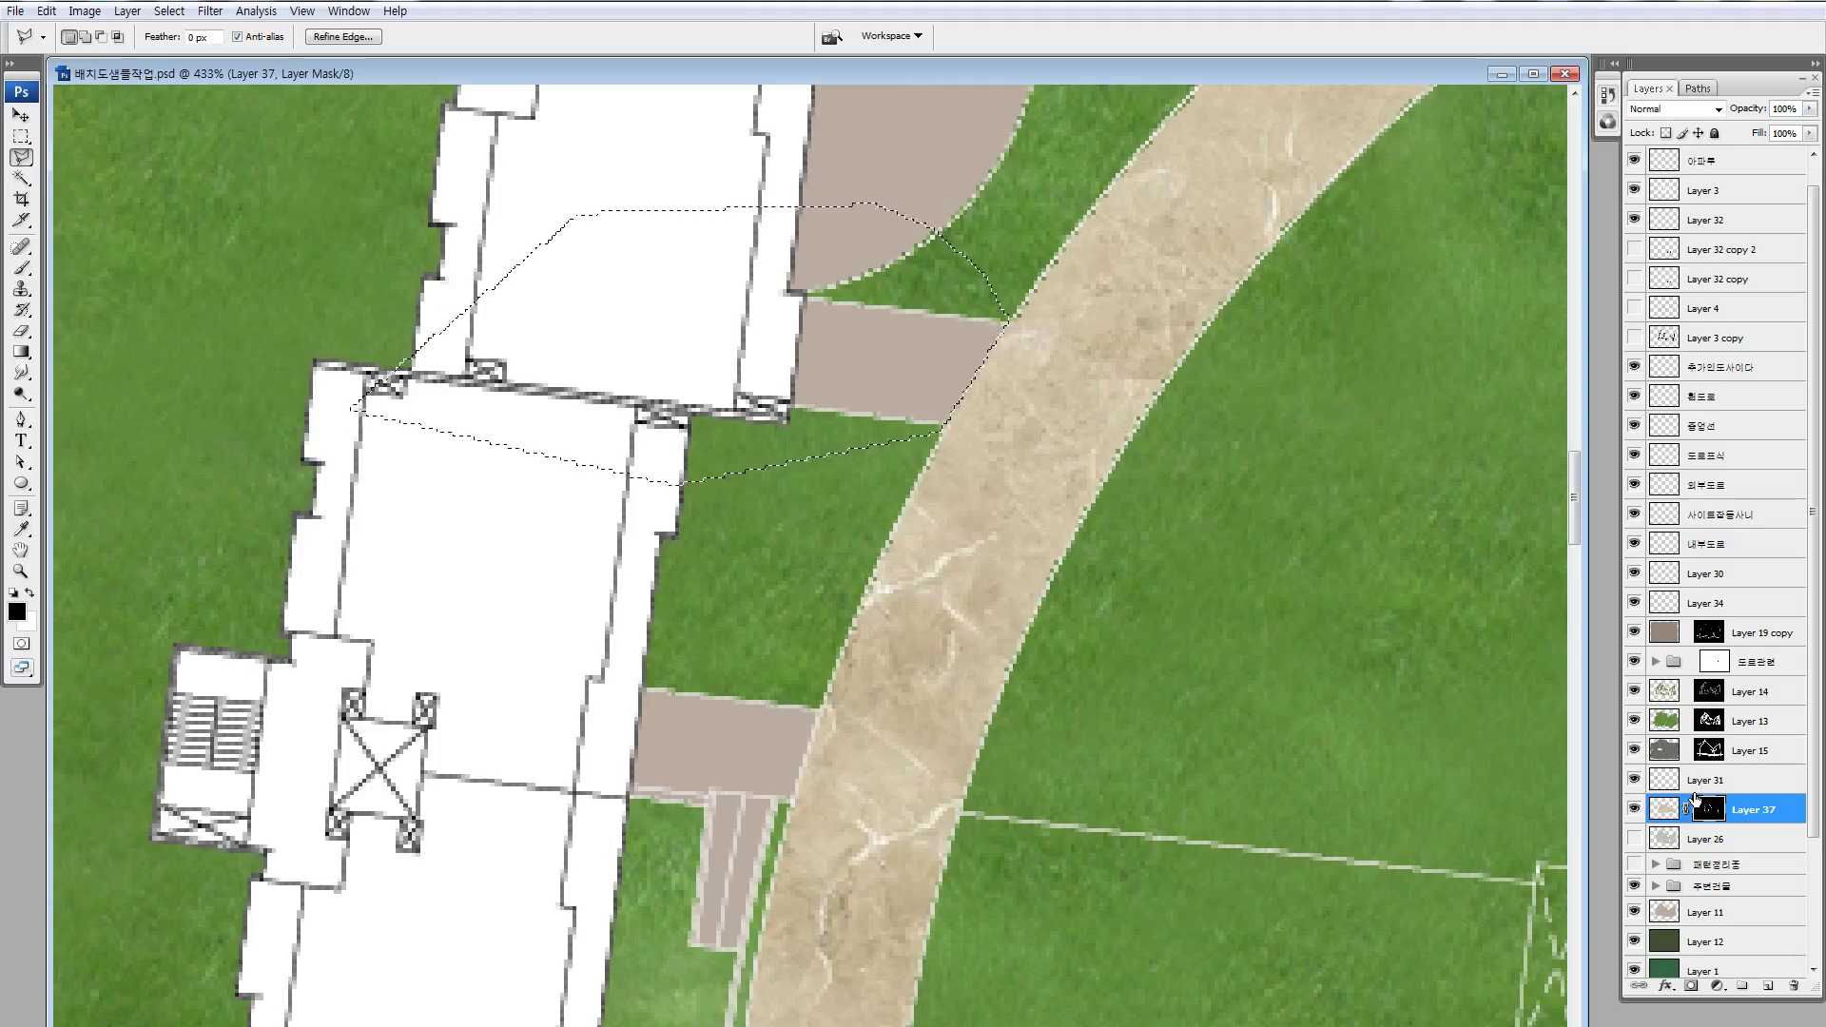
key(ctrl+d)
- Zoom in closely on the path edge and target Layer 13's mask
key(z)
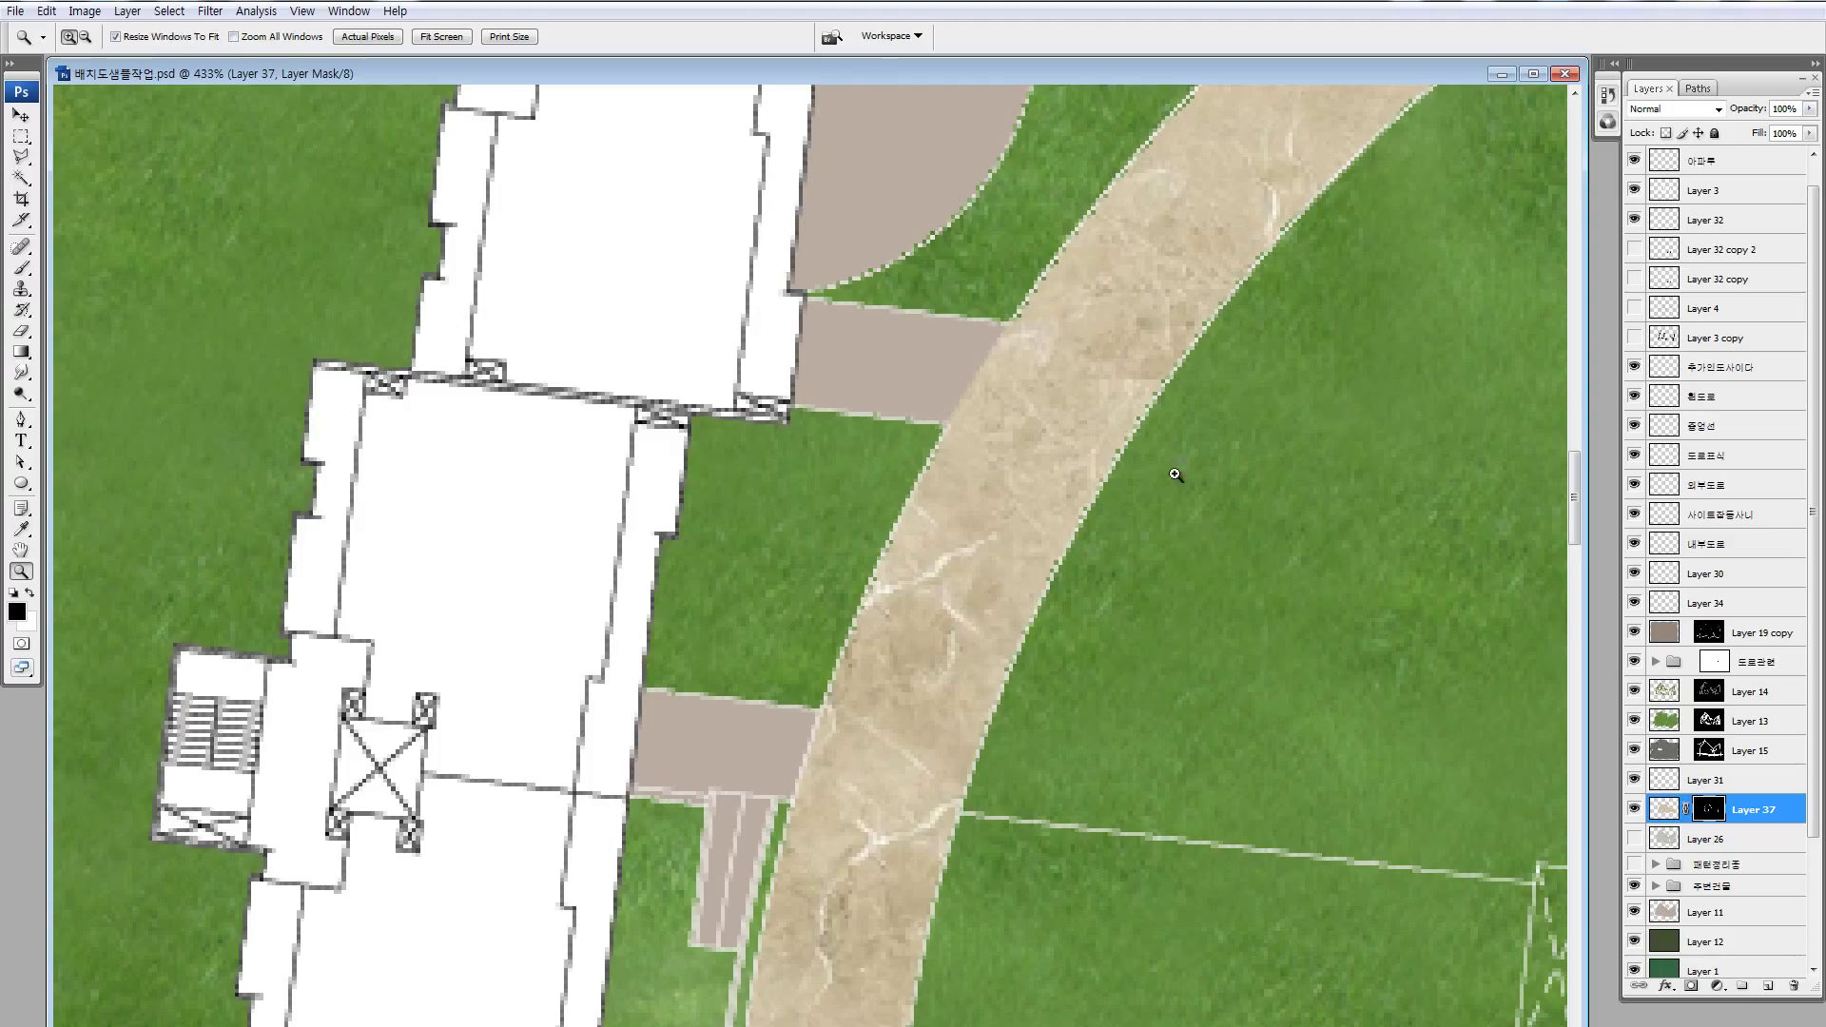
drag(989, 200, 1302, 586)
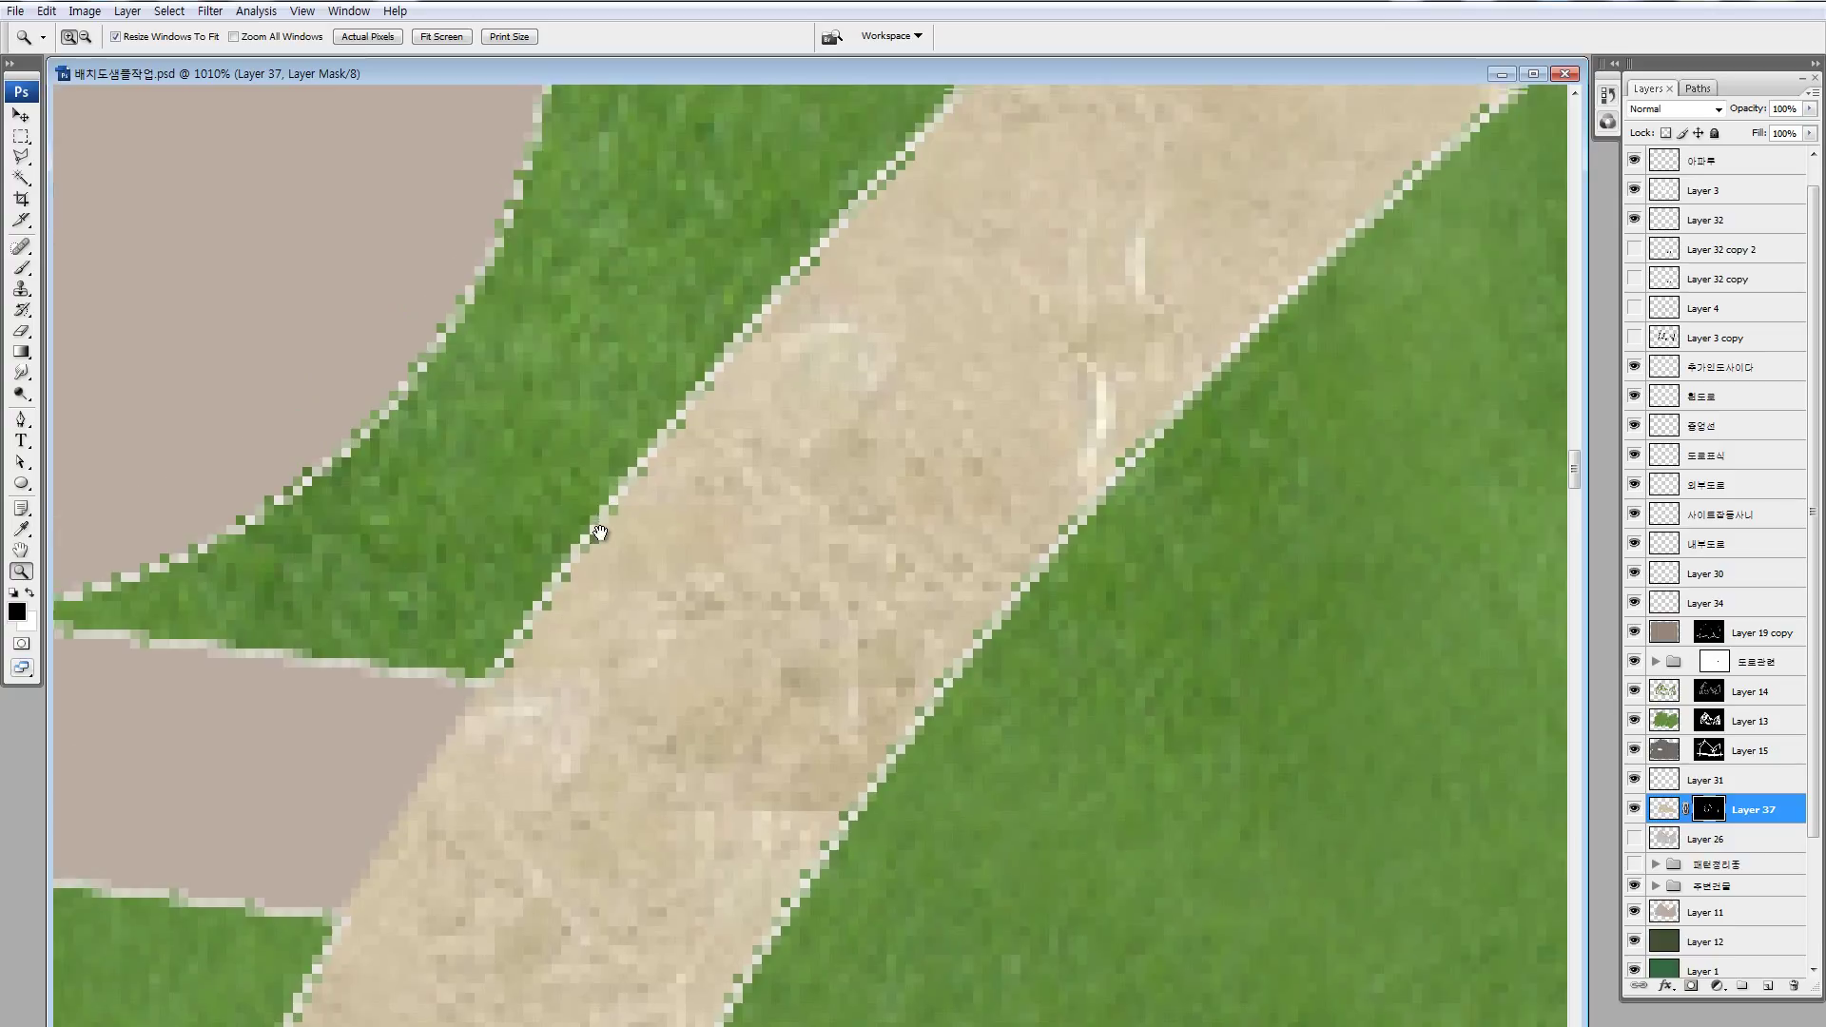
scroll(848, 270, up, 5)
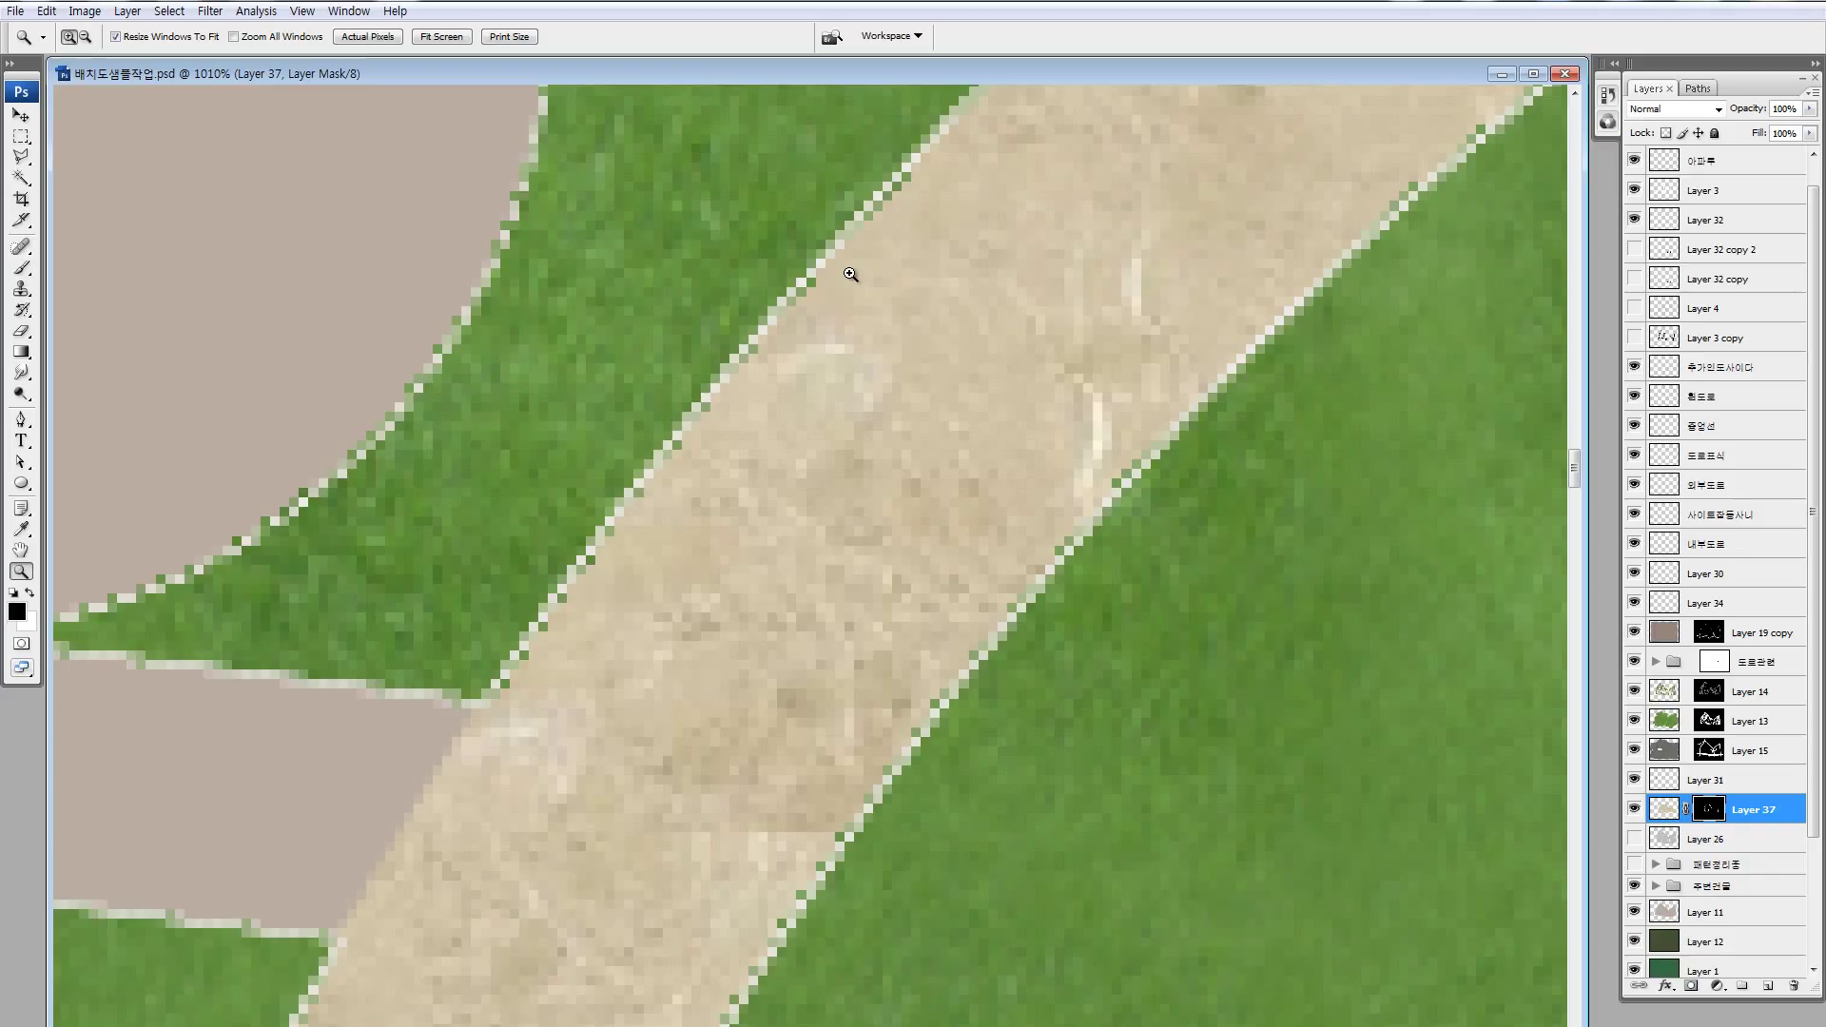
click(1709, 723)
key(l)
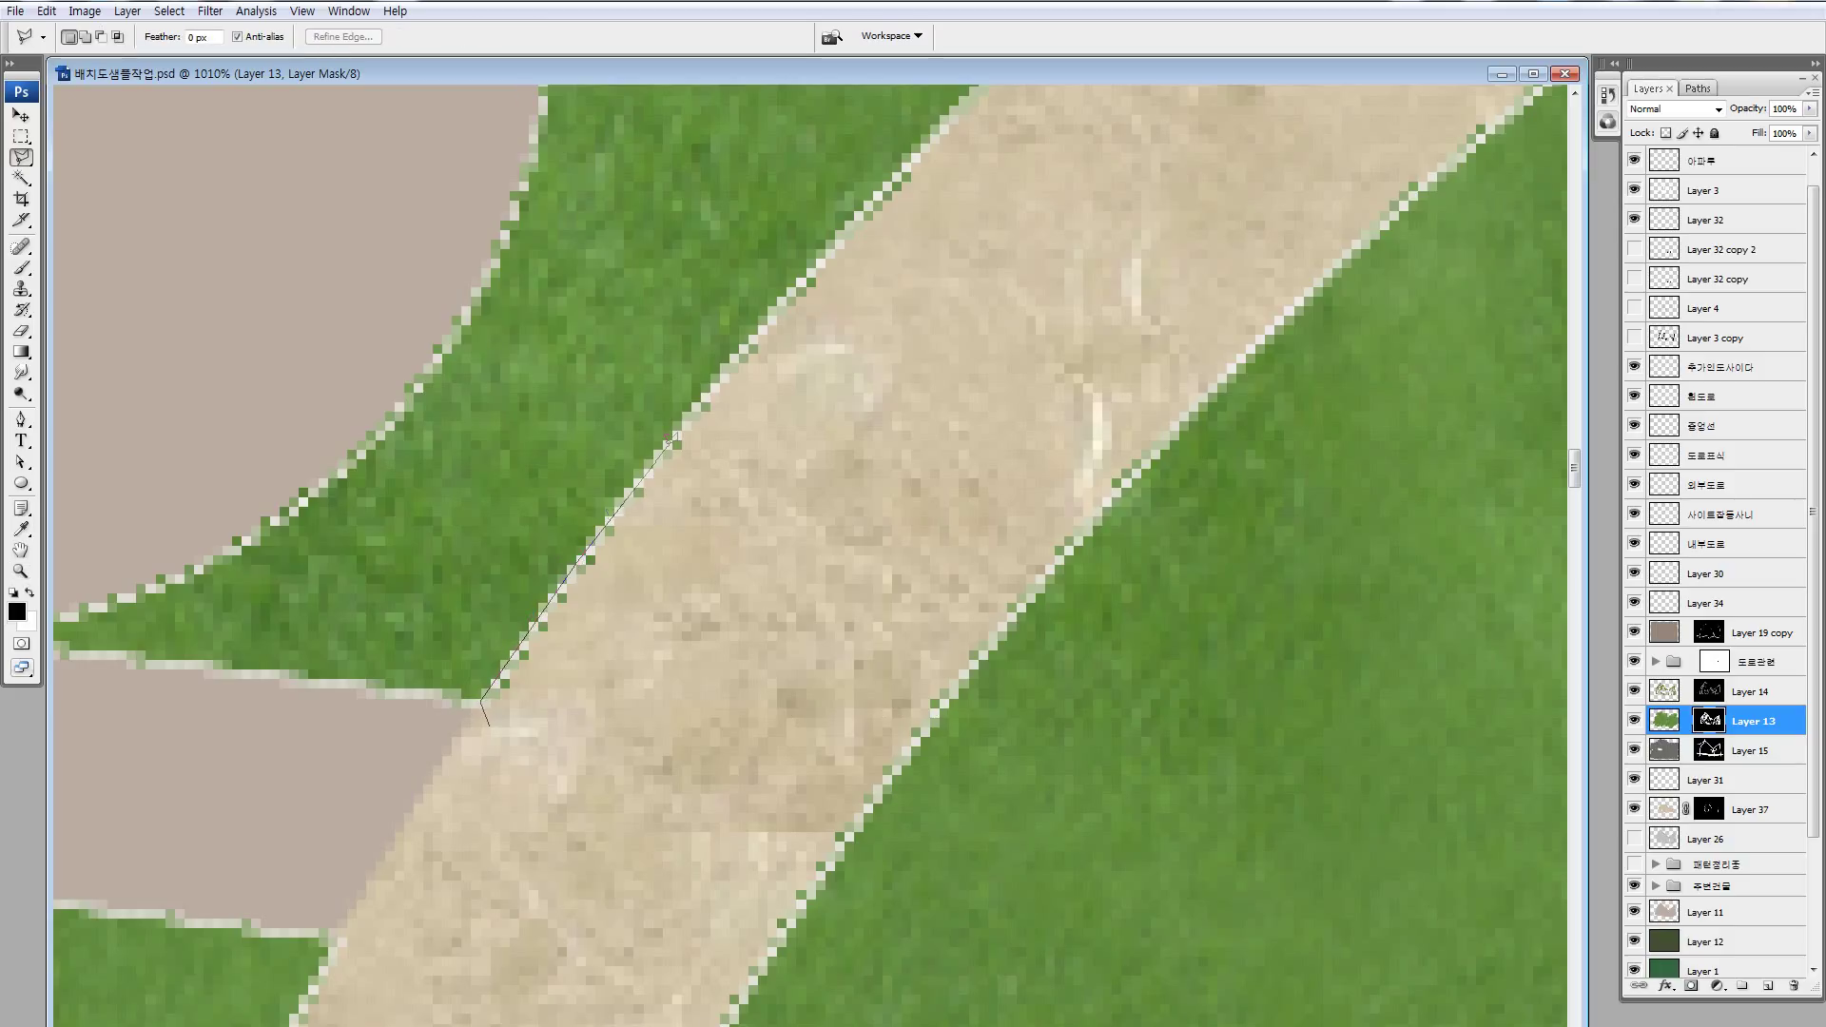
drag(692, 409, 612, 628)
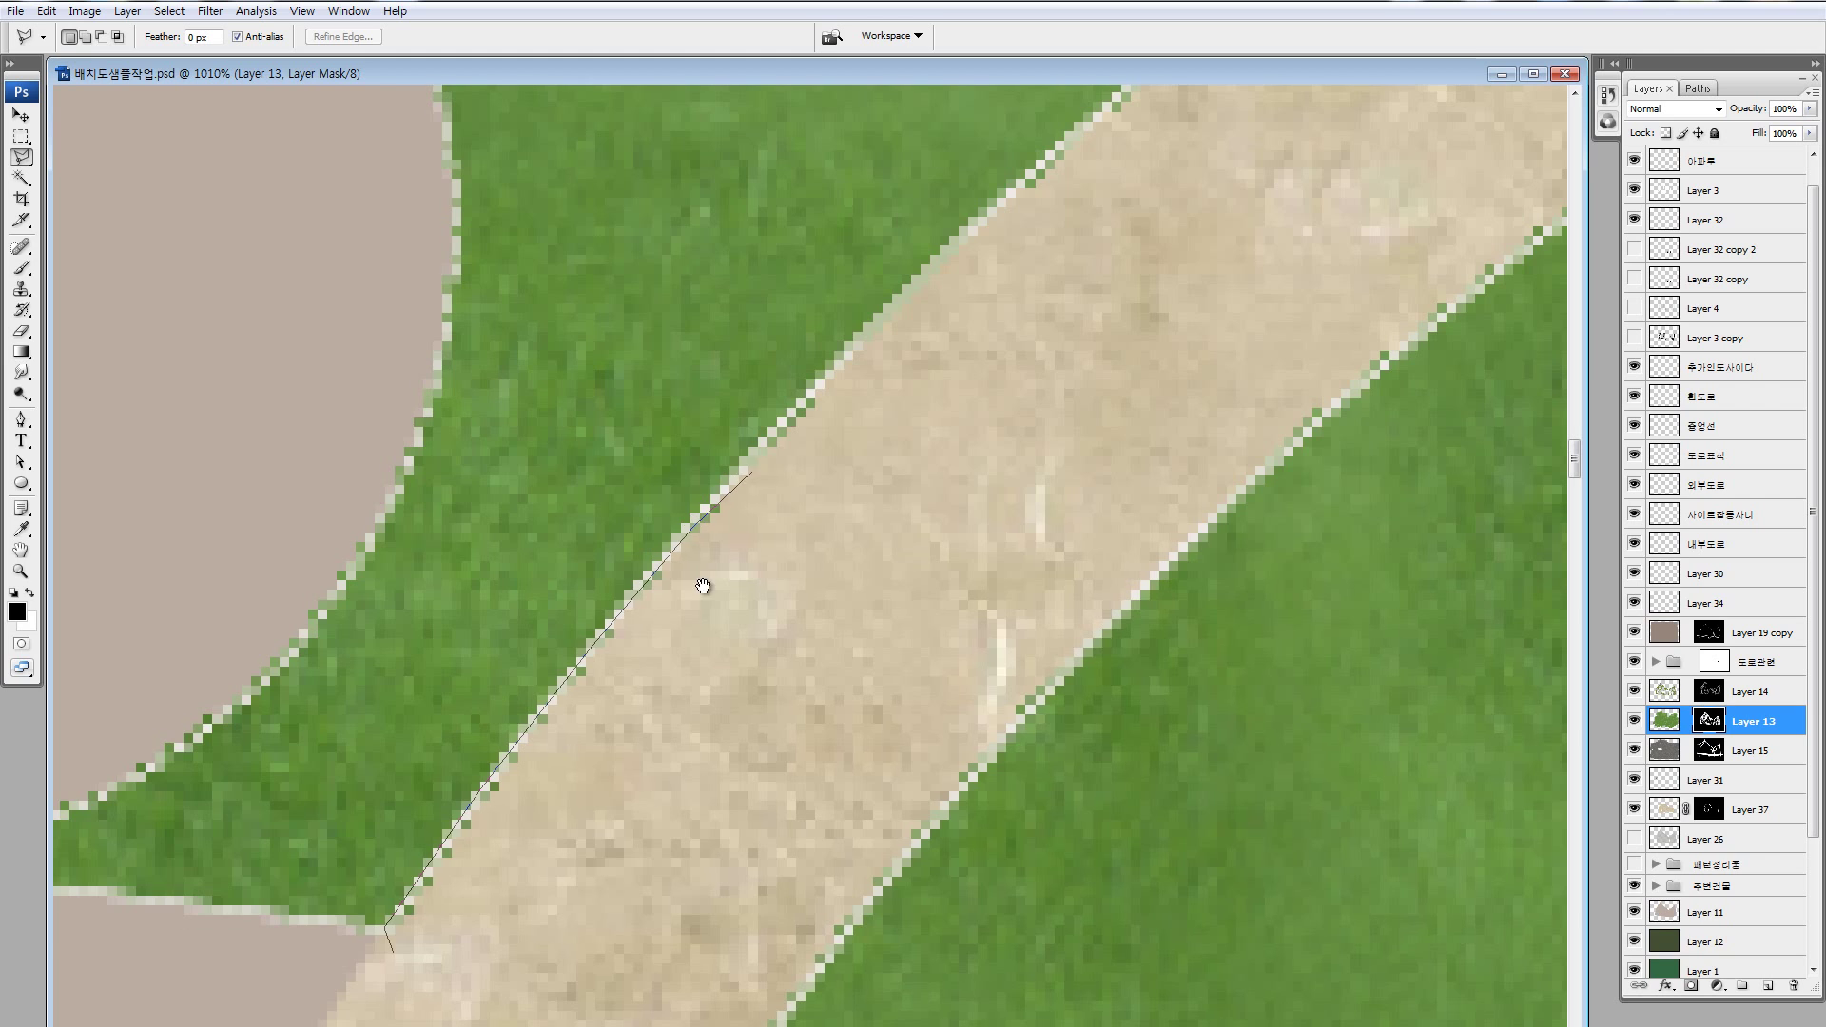
- Trace a thin Polygonal Lasso sliver along the marble path's left grass edge
click(836, 366)
click(1061, 180)
click(935, 451)
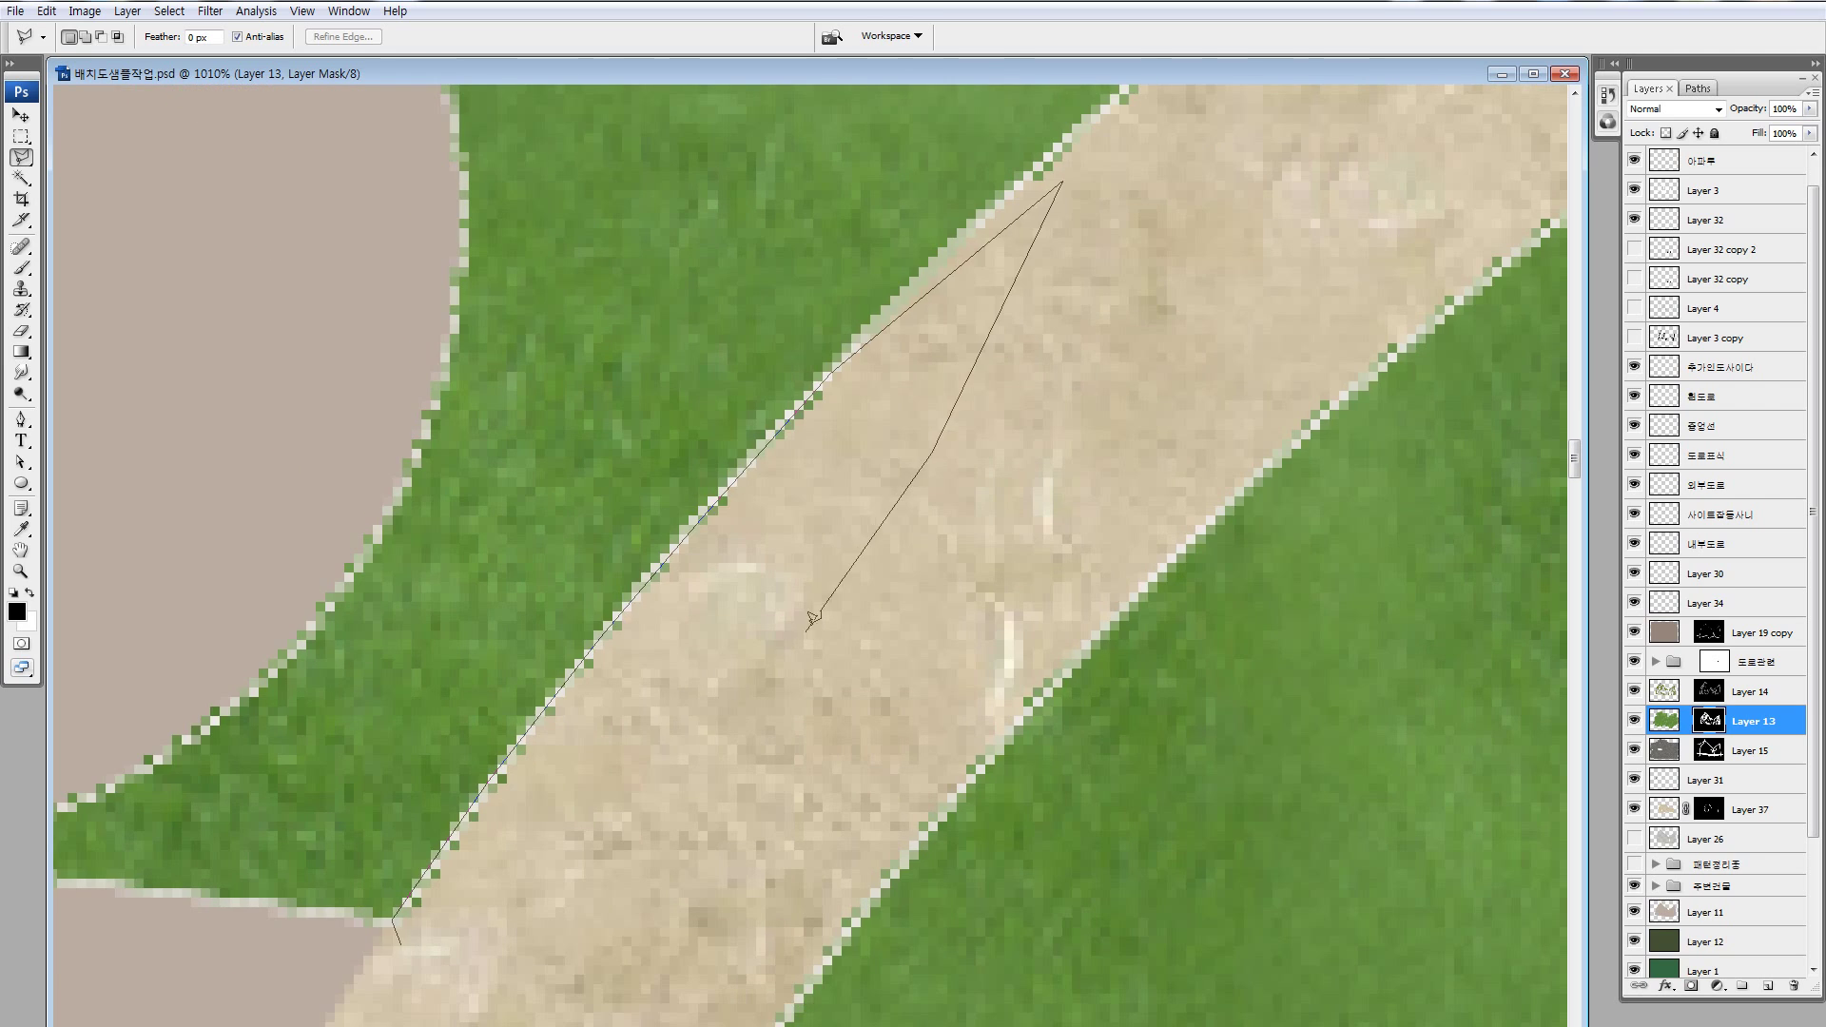
click(685, 727)
click(571, 808)
click(401, 942)
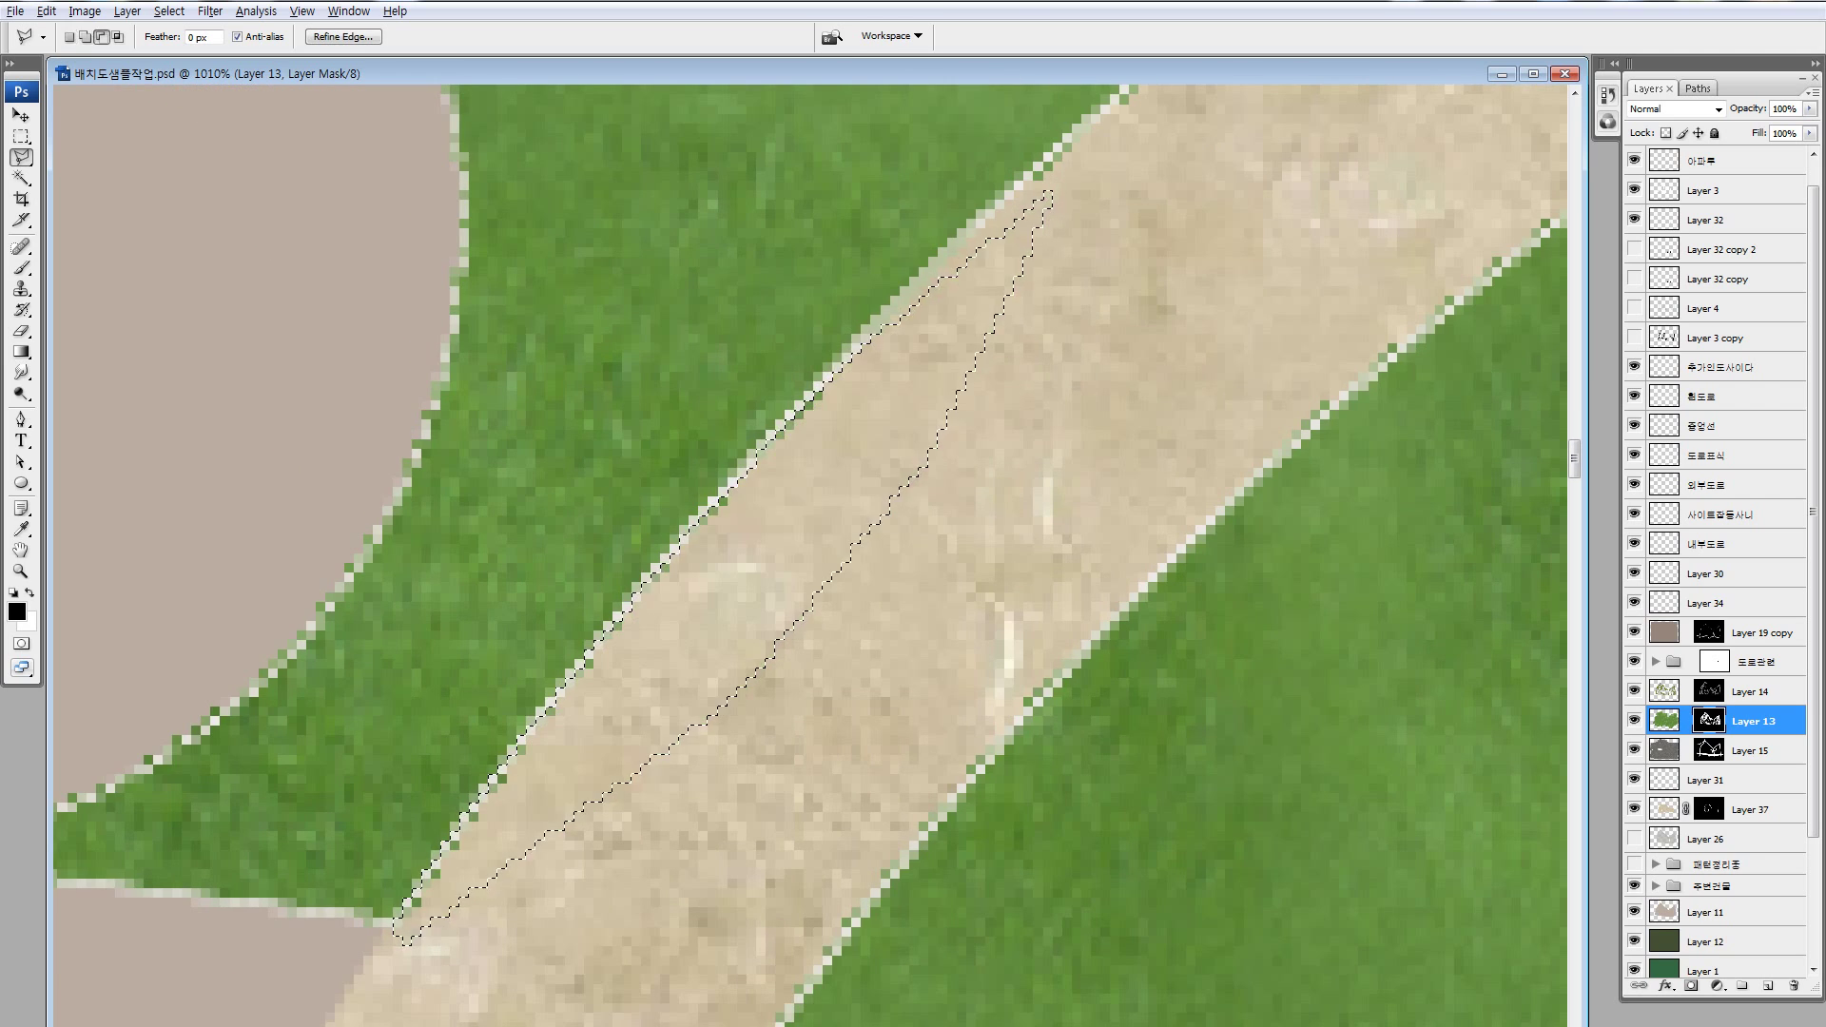
key(ctrl+minus)
key(ctrl+minus)
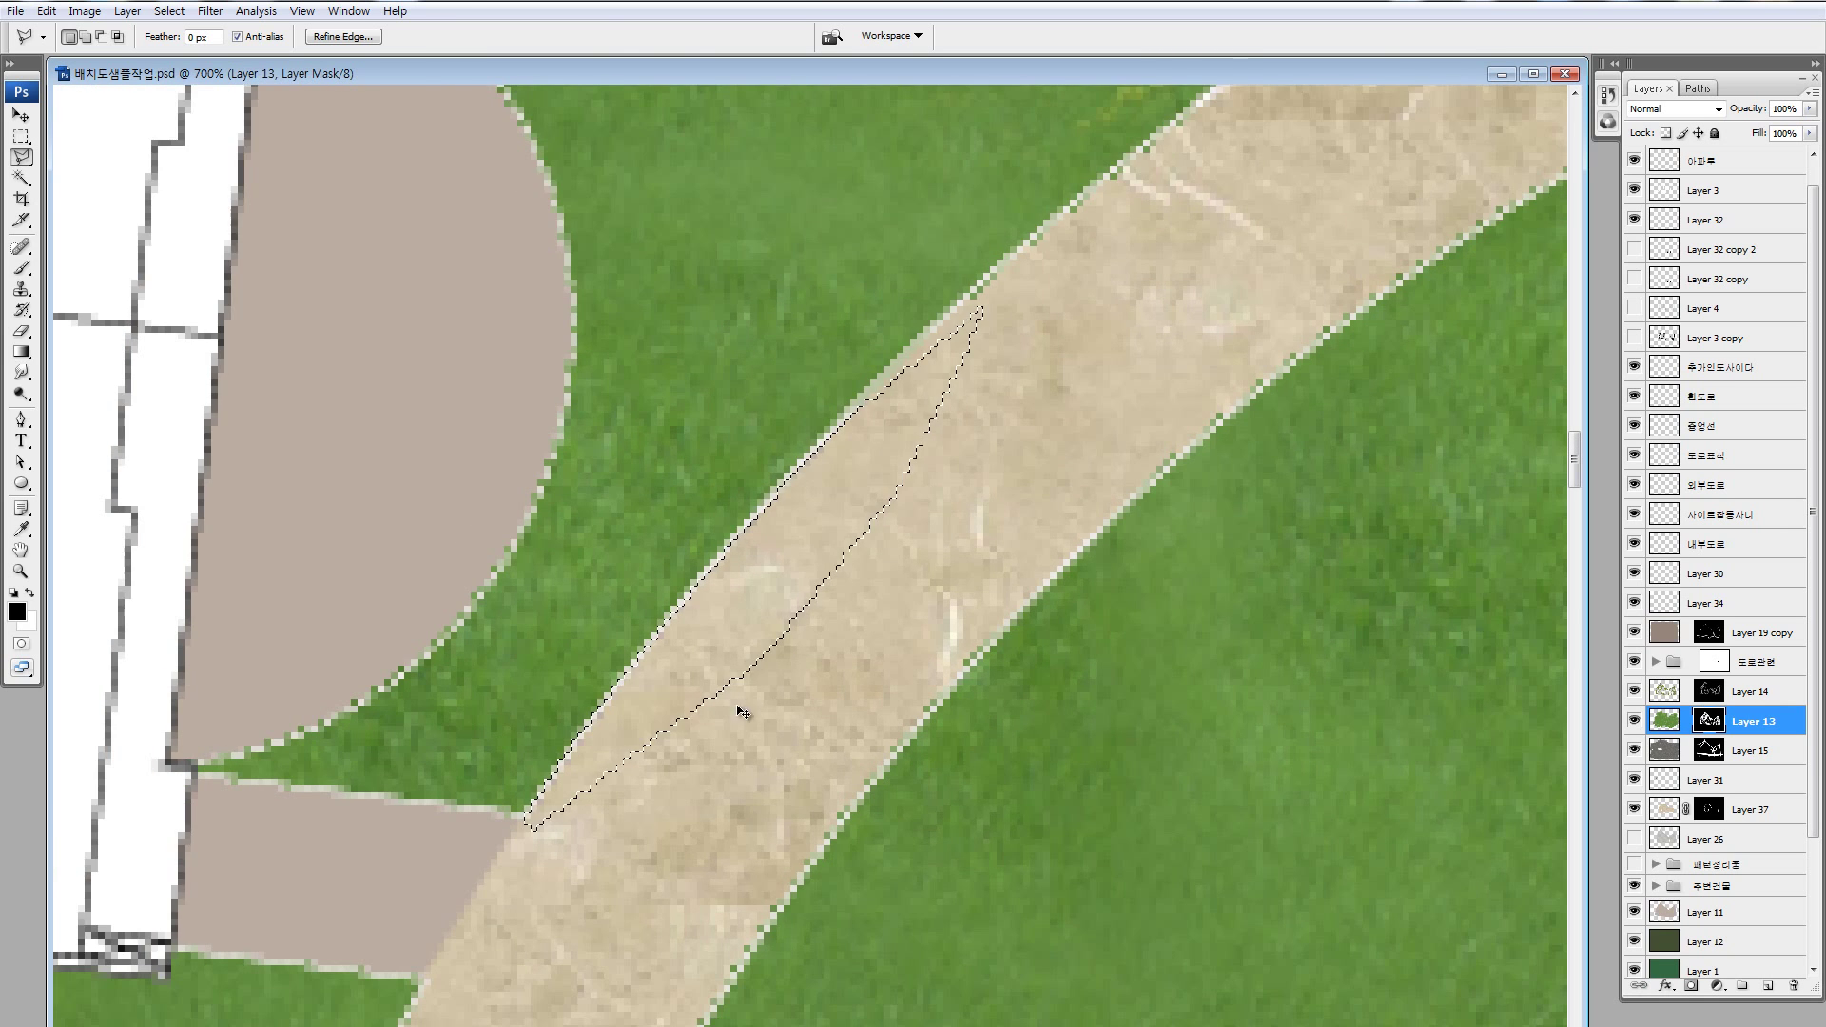
key(ctrl+minus)
key(ctrl+minus)
key(ctrl+minus)
key(ctrl+minus)
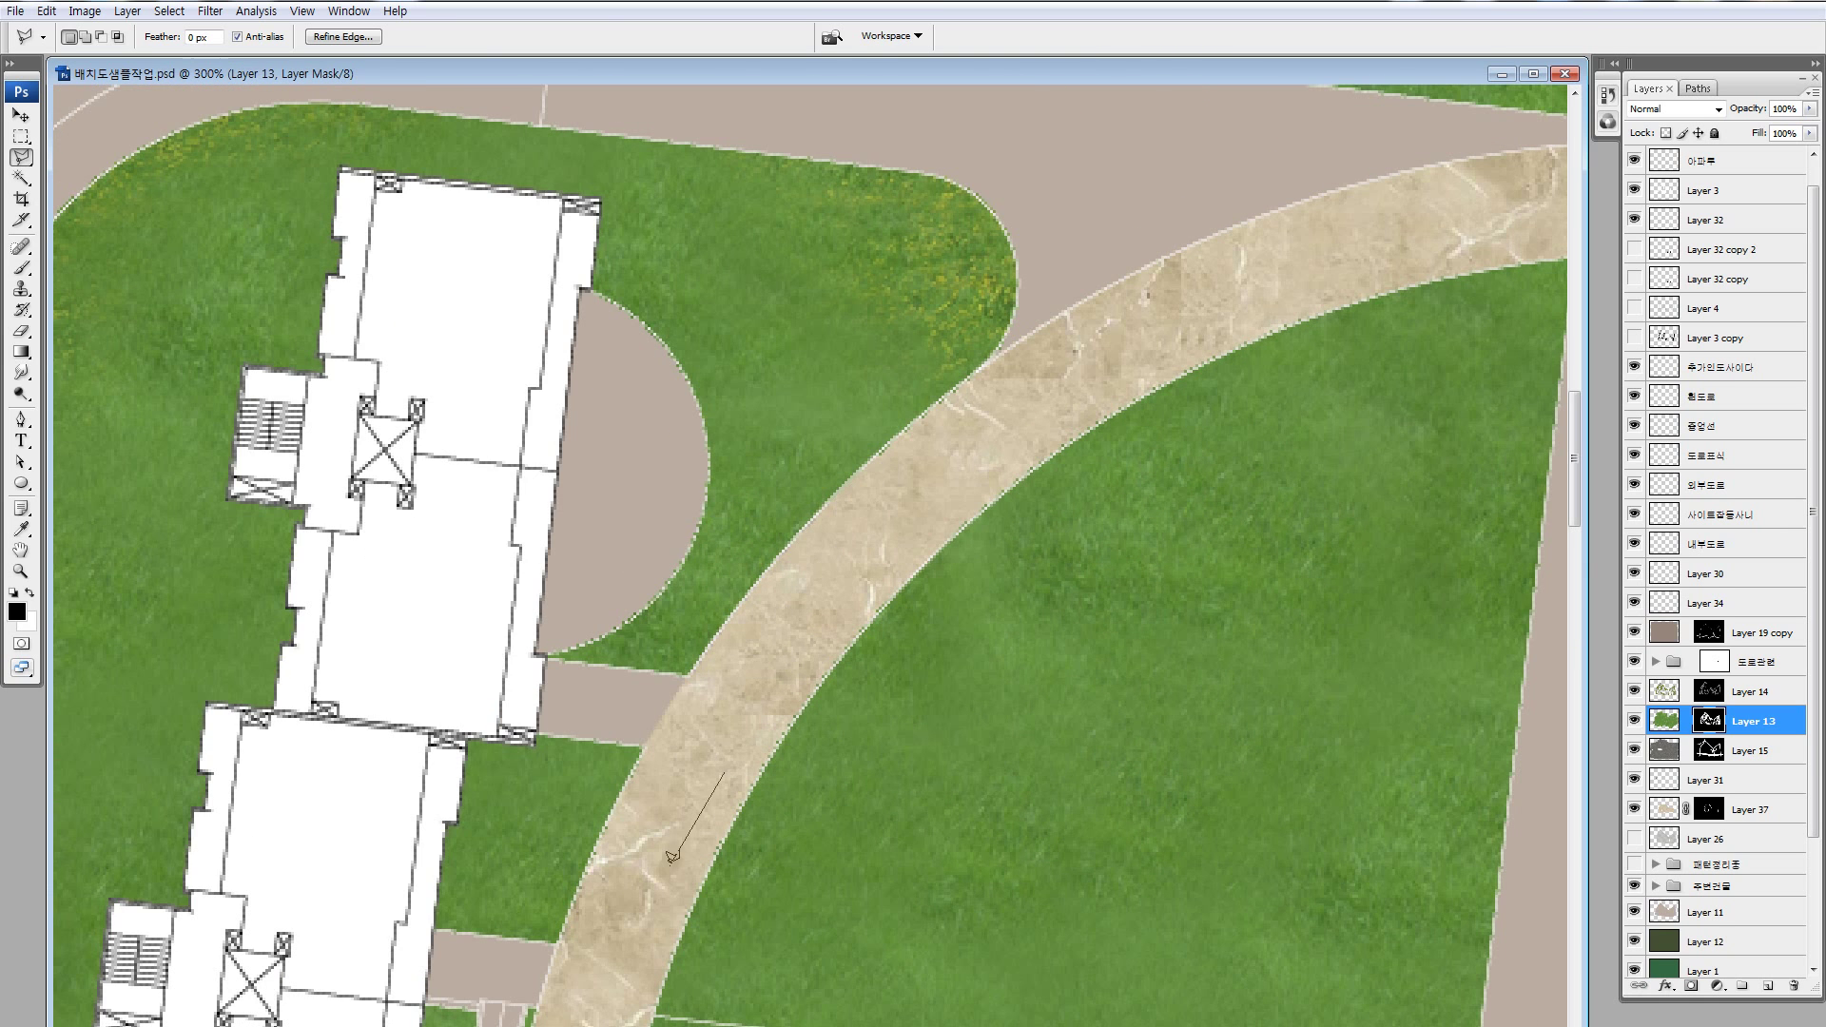